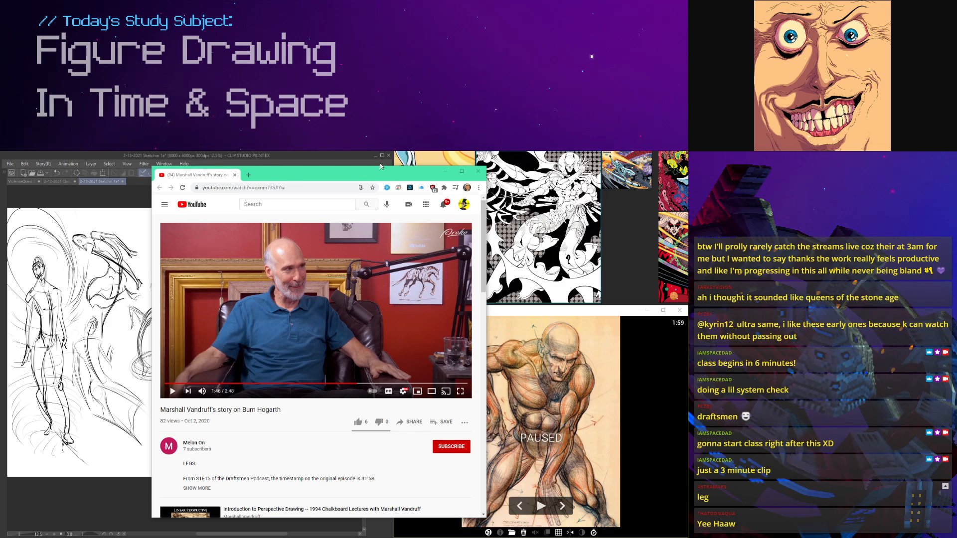
Step: Switch to Discord, post an emoji in the classroom_chat channel, and move the chat window off the stream area
left_click_drag(687, 193, 274, 169)
left_click(559, 493)
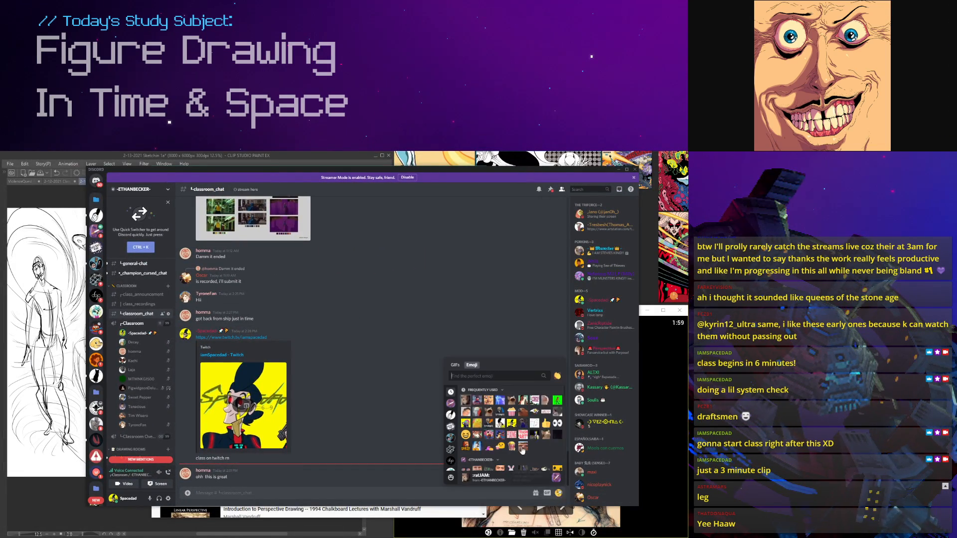
left_click(487, 399)
key("Return")
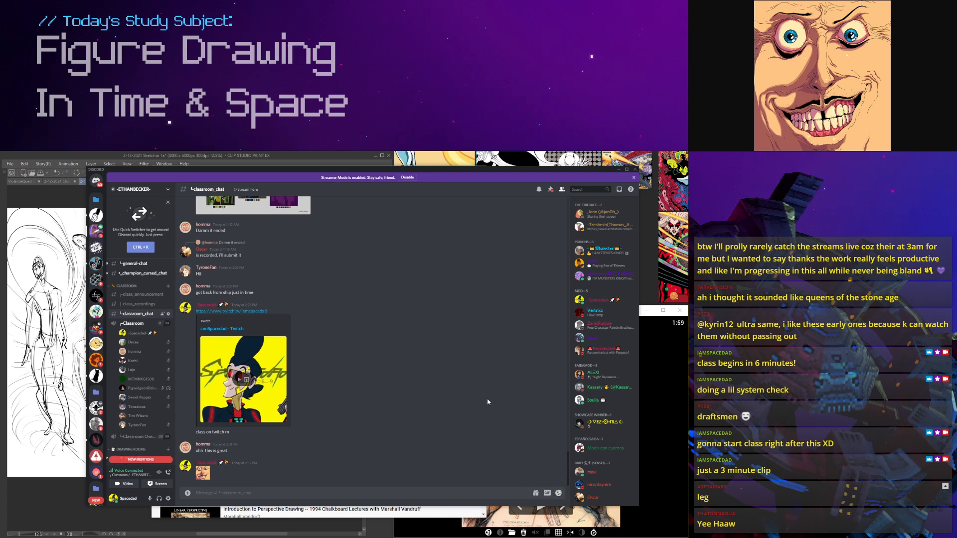
left_click_drag(354, 171, 687, 180)
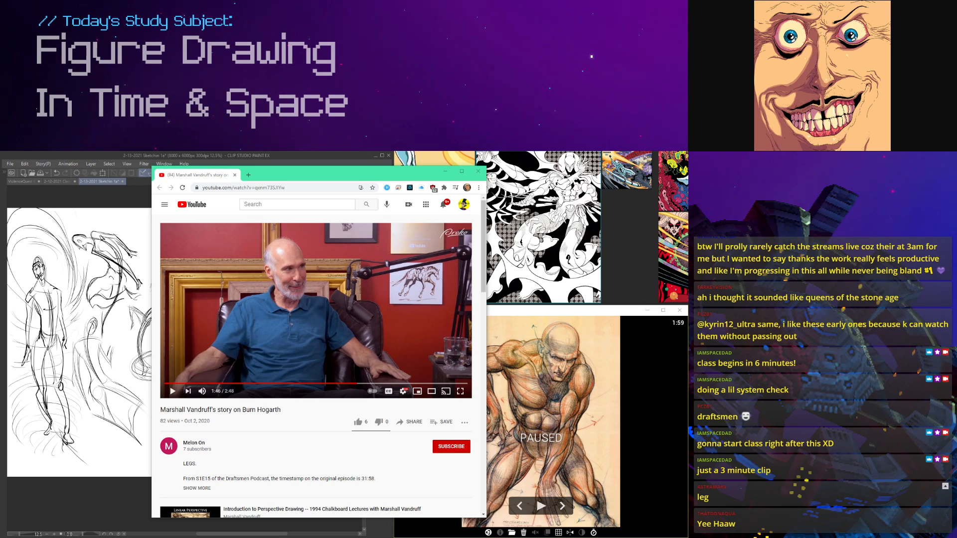
Step: Bring the reference board, the Clip Studio Paint canvas and the GestureDrawing window in front of the browser
left_click(289, 174)
left_click(627, 245)
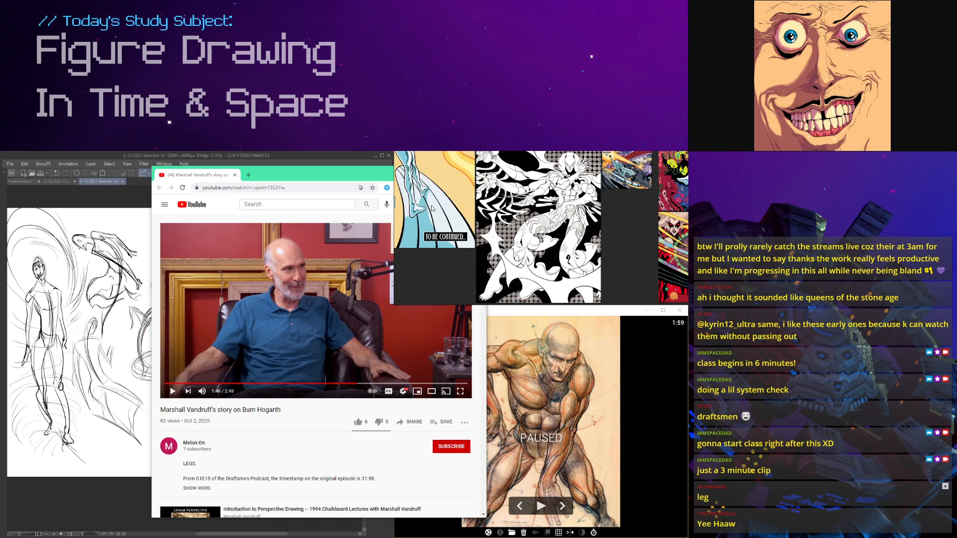
left_click(314, 157)
left_click(592, 314)
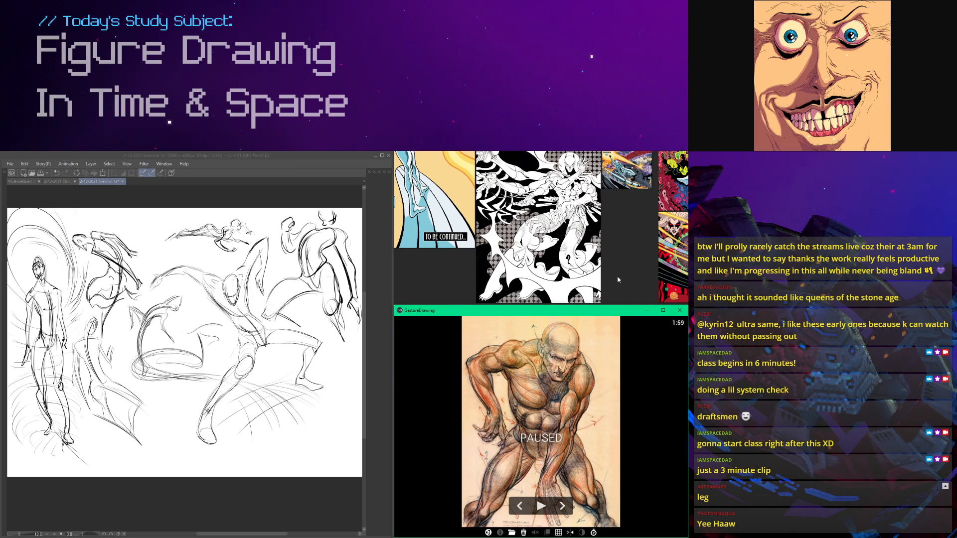
Step: Examine the black-and-white comic figure on the reference board up close and within the whole board
left_click(562, 241)
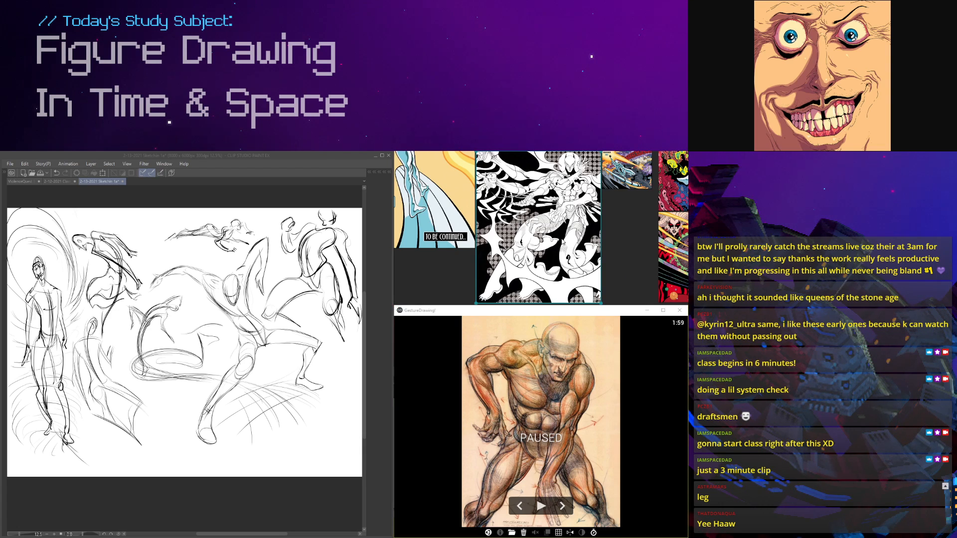
left_click(560, 316)
left_click(615, 262)
scroll(572, 229, "up", 3)
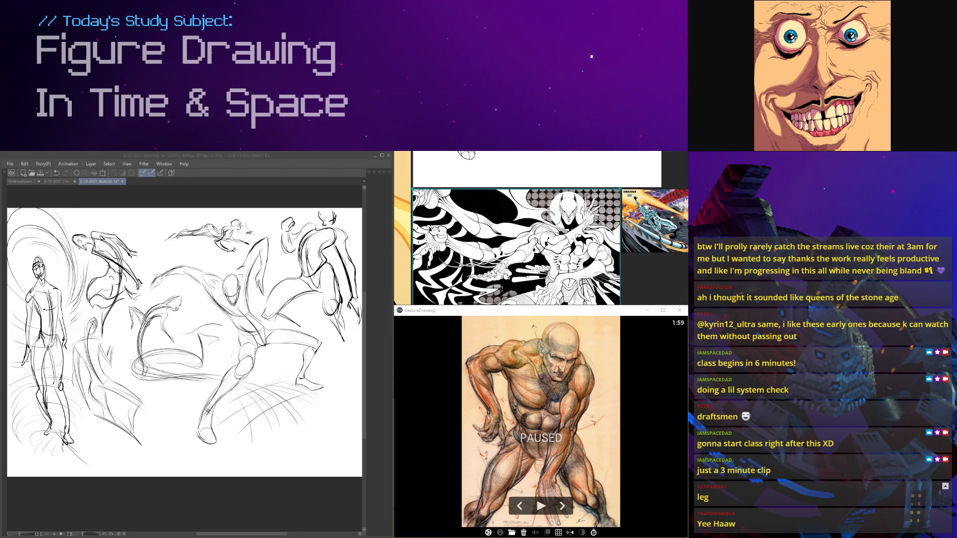
scroll(573, 229, "down", 4)
double_click(569, 246)
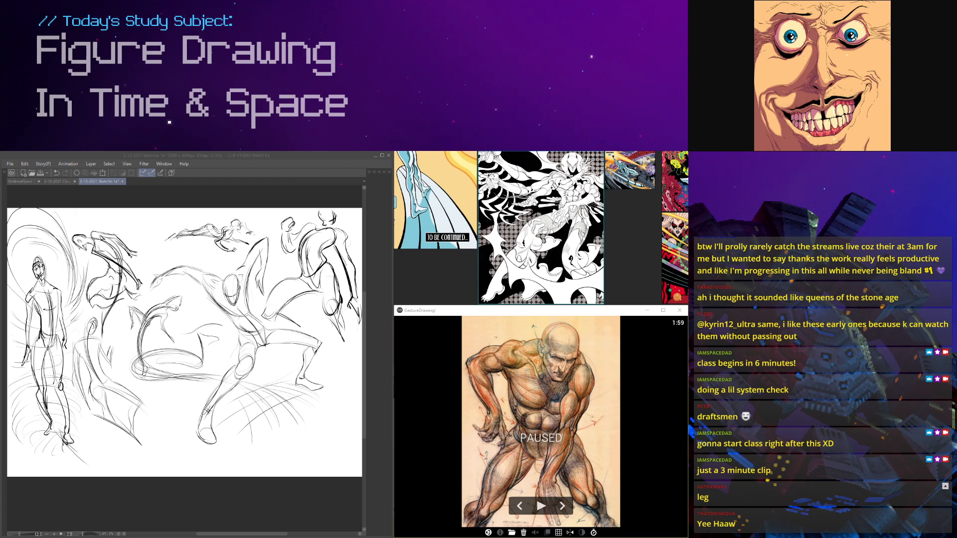
left_click(528, 371)
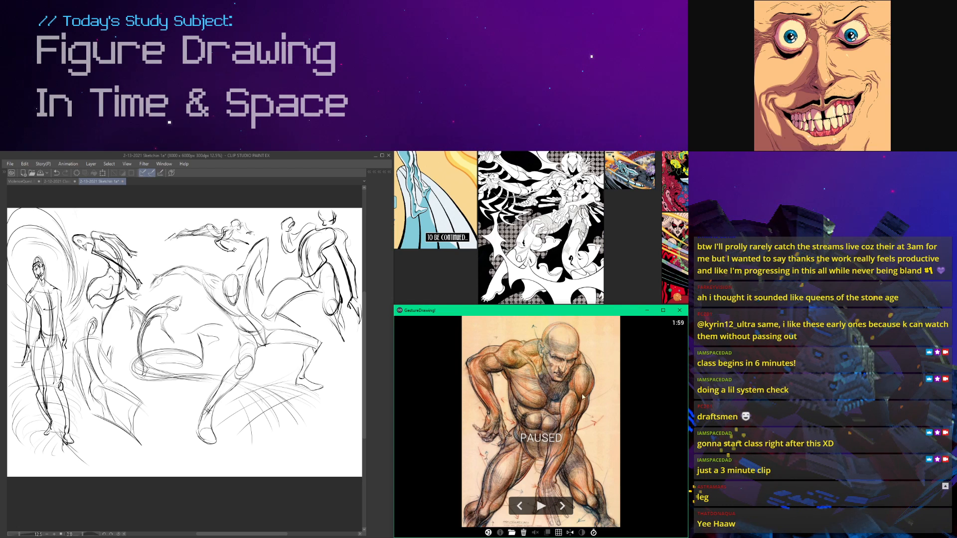
left_click(627, 274)
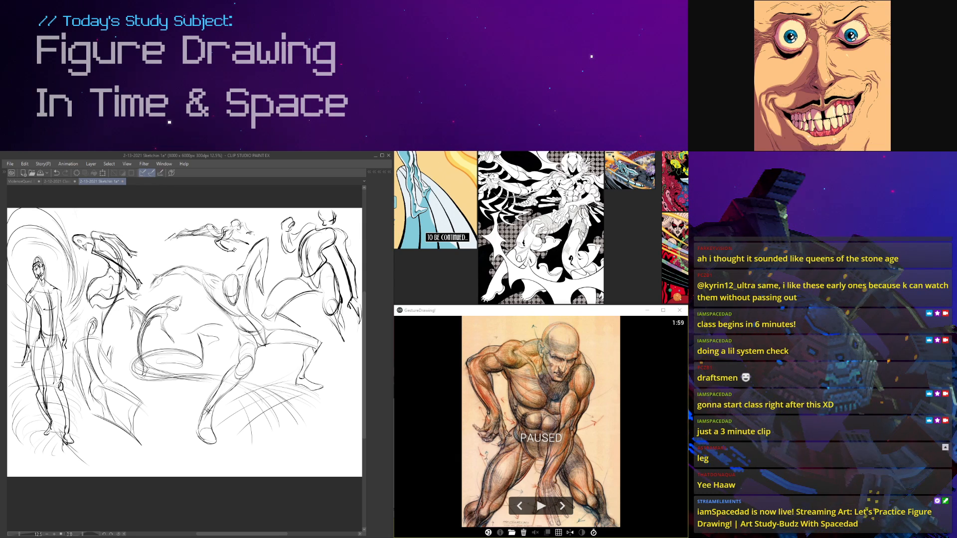
left_click(530, 319)
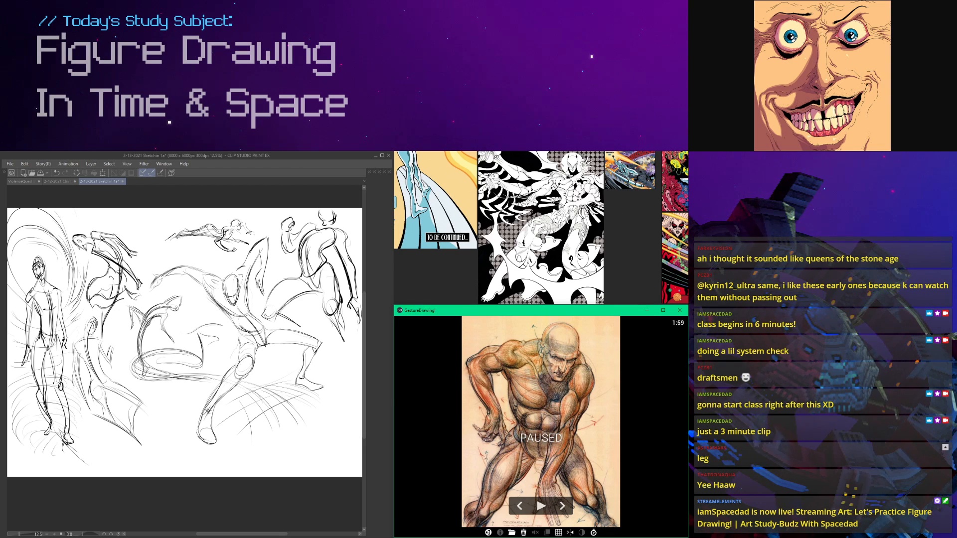
double_click(552, 201)
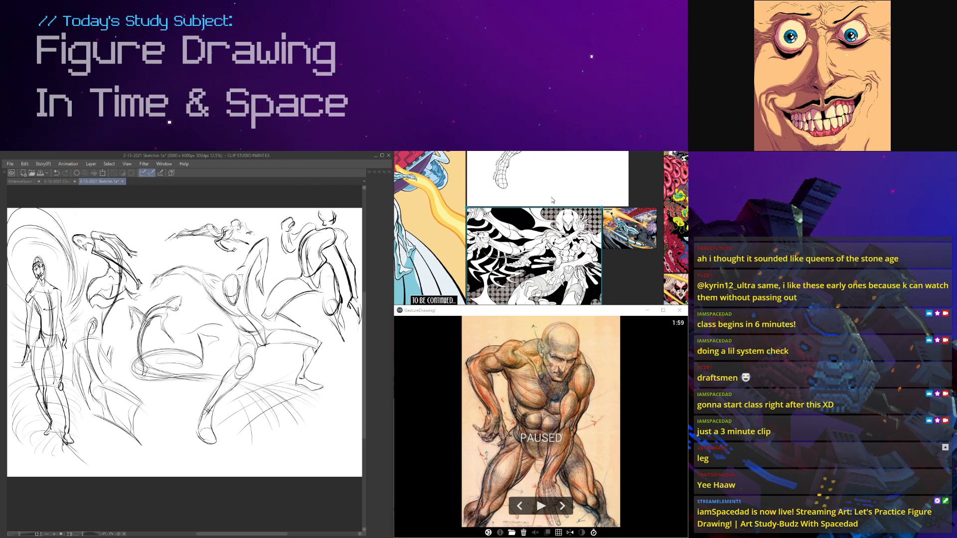
key("Right")
key("Right")
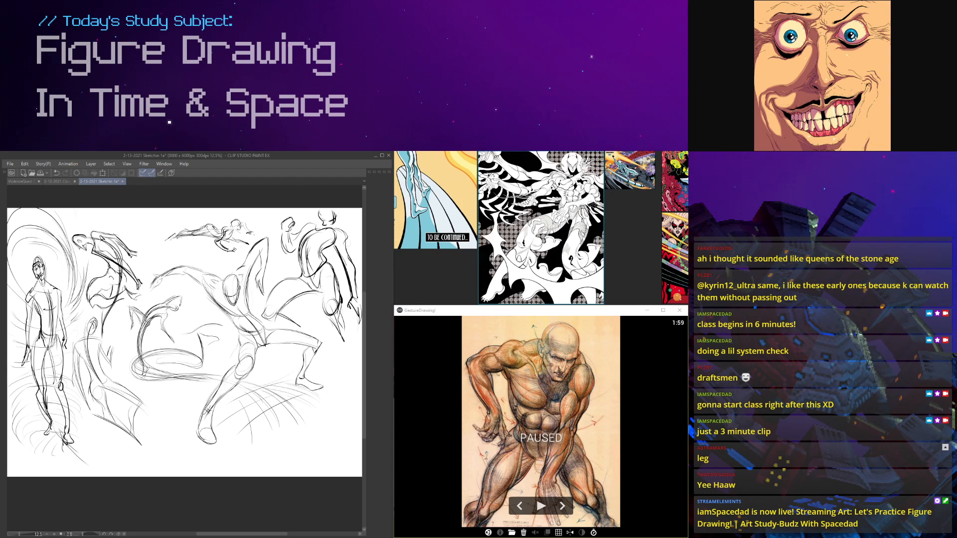
Step: Bring in the browser with the SILVER SURFER: BLACK trailer and skim its artwork at several points up to 1:04
mouse_move(949, 509)
left_mouse_down()
mouse_move(935, 491)
mouse_move(327, 207)
mouse_move(306, 179)
left_mouse_up()
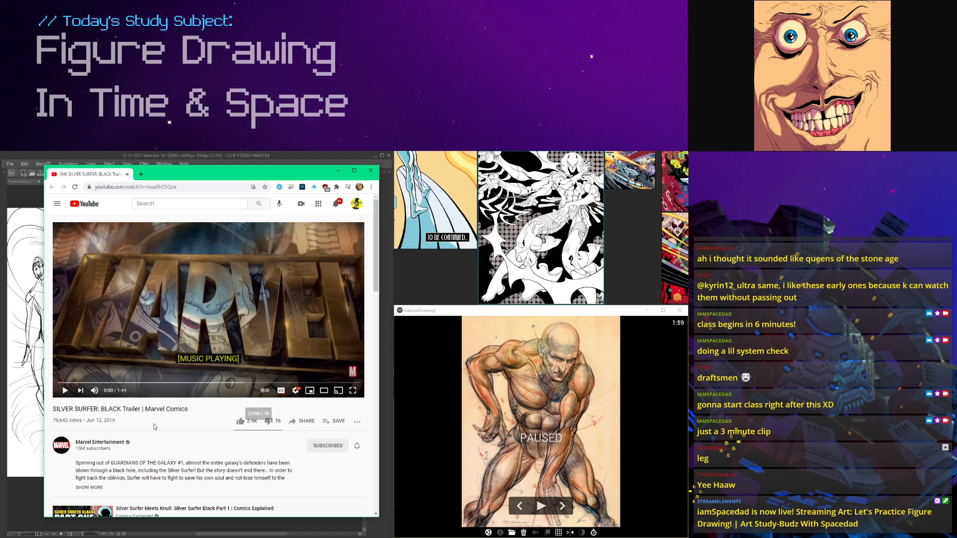
left_click_drag(128, 383, 136, 383)
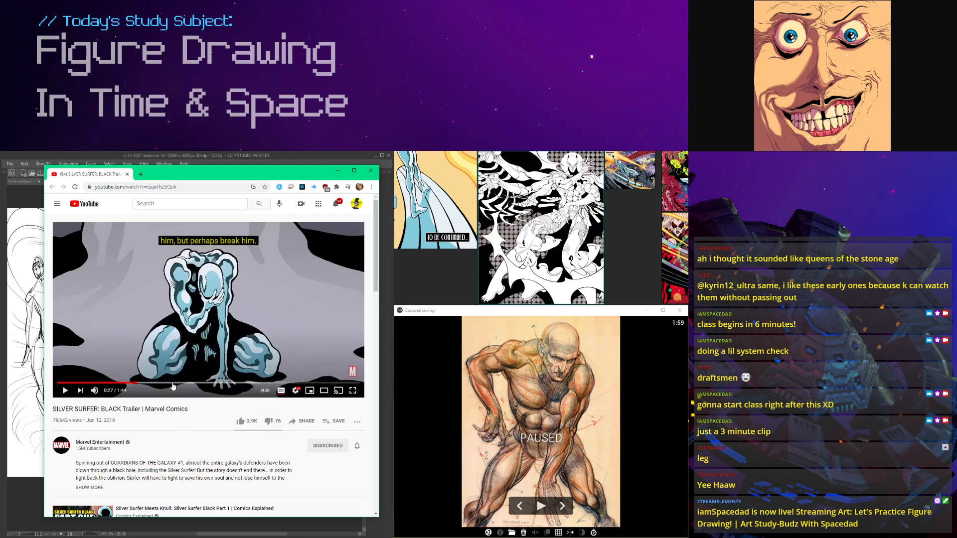
left_click(172, 383)
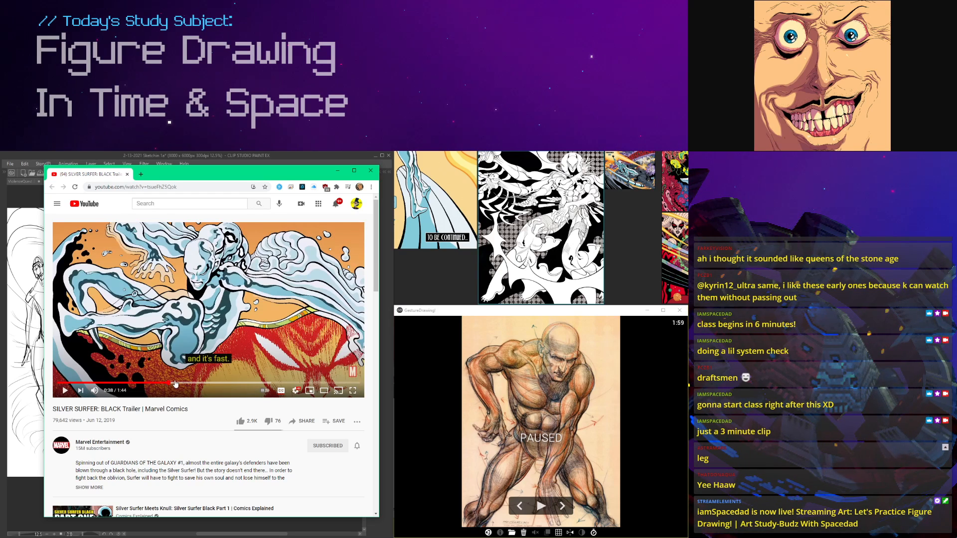
left_click(203, 384)
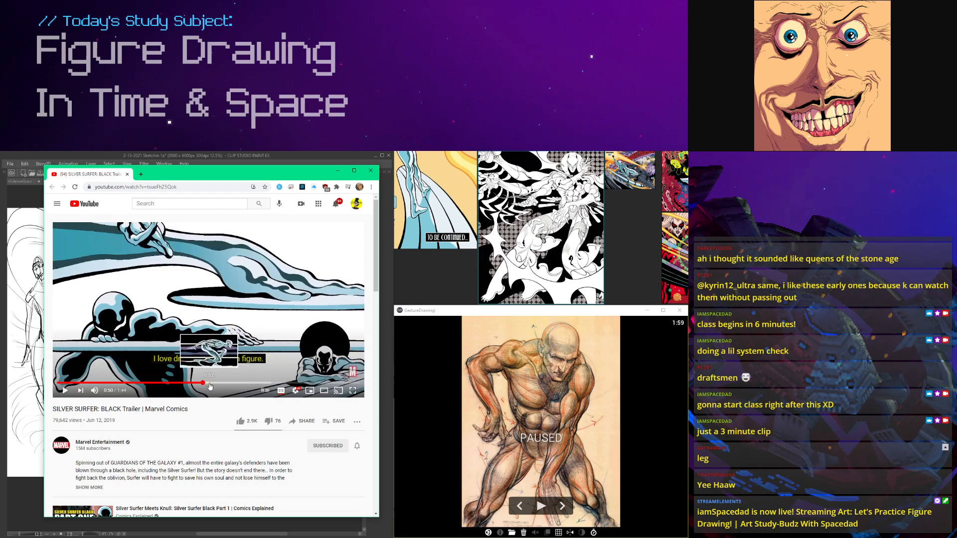
left_click(244, 383)
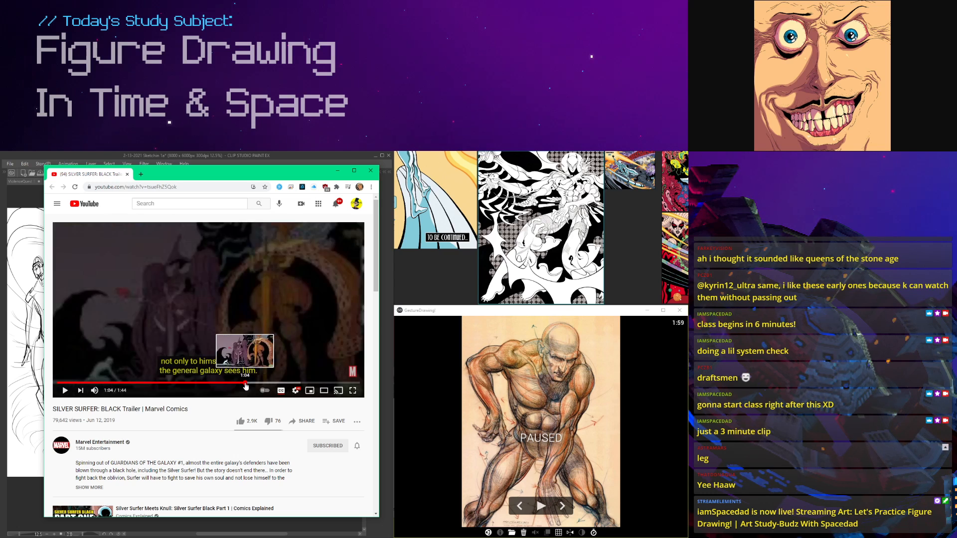
left_click(164, 383)
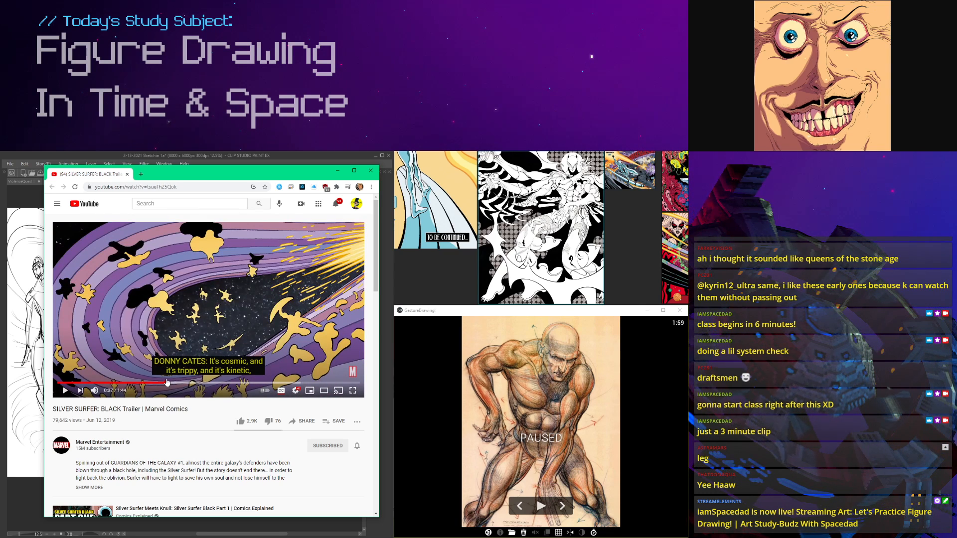
Step: Open a new browser window and search Google Images for "tradd moore"
key("ctrl+n")
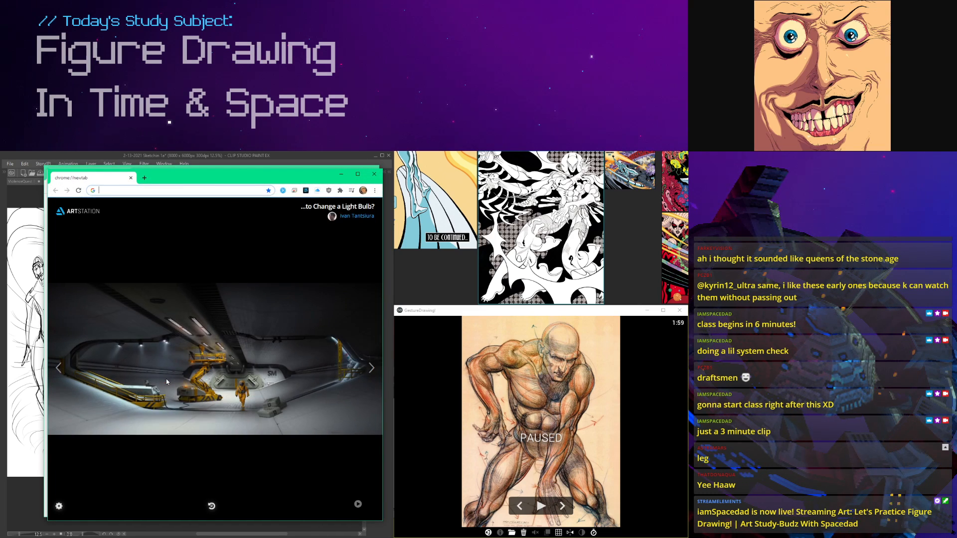
type("a")
key("BackSpace")
key("BackSpace")
type("tradd moore")
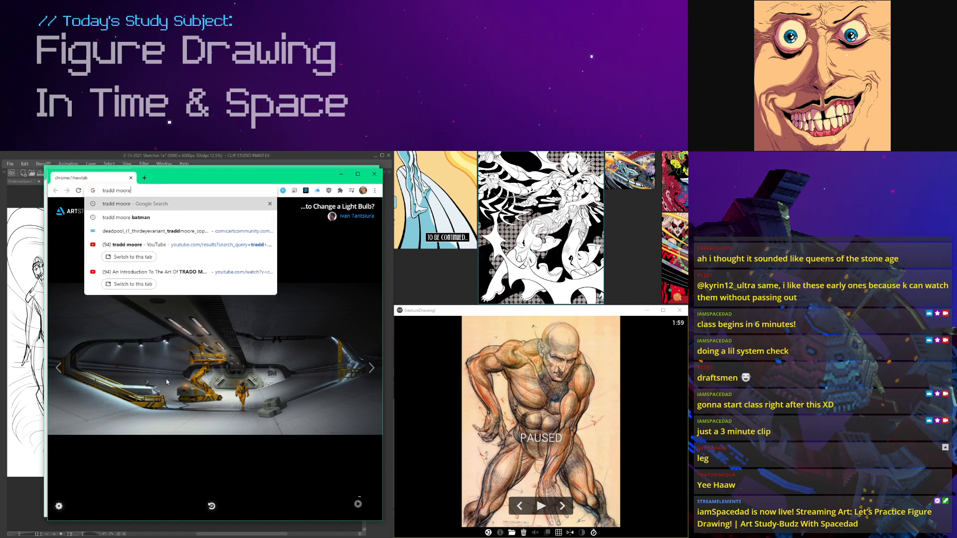
key("Return")
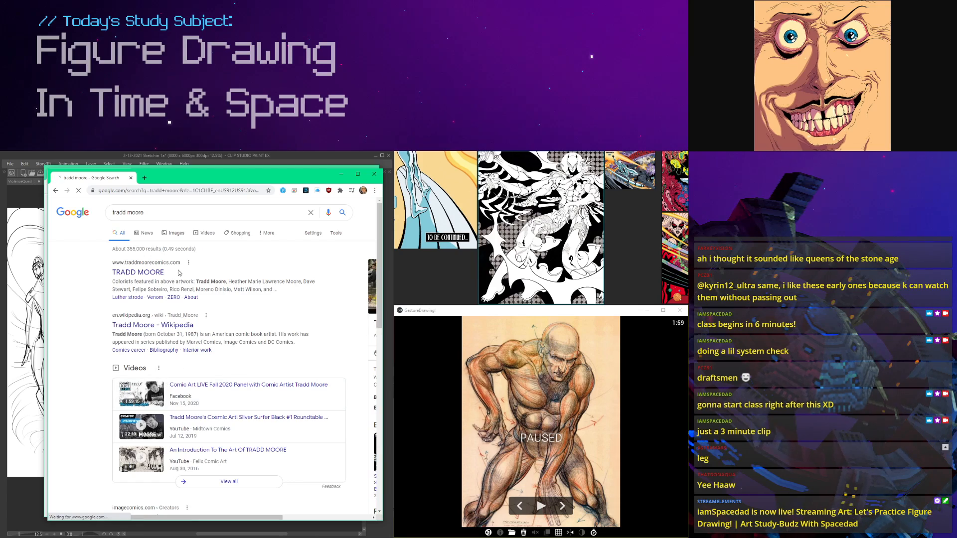
left_click(176, 236)
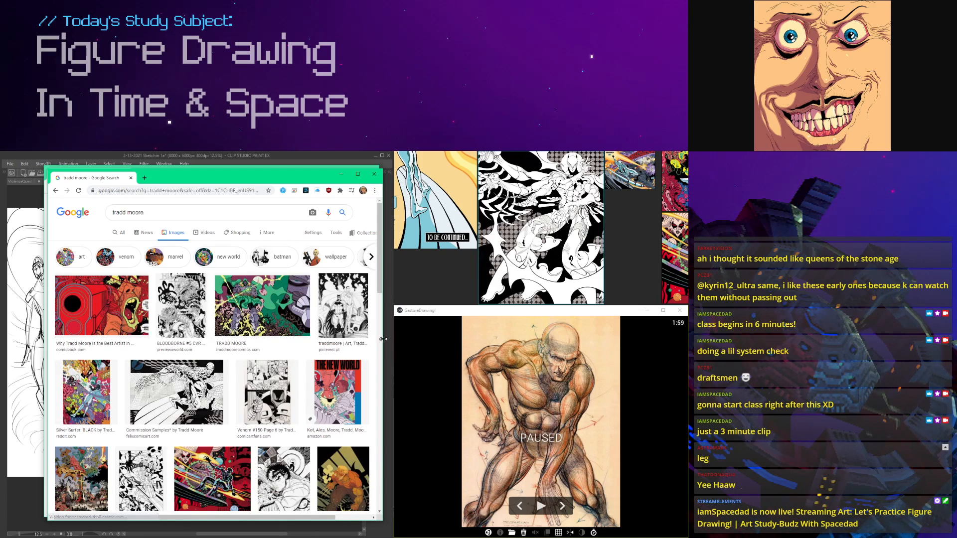
Step: Widen the browser window and preview the Action Comics article image and two Luther Strode covers
left_click_drag(383, 342, 527, 342)
left_click(107, 298)
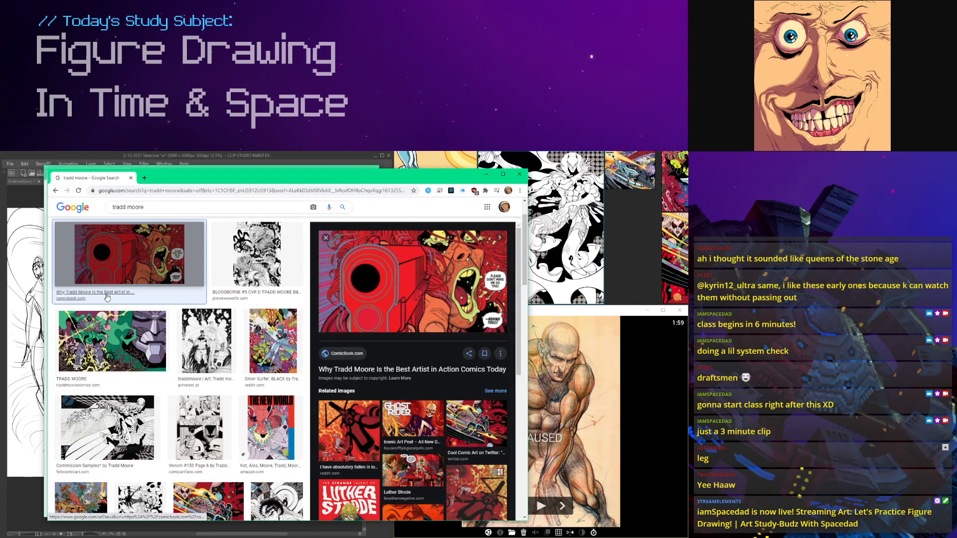
scroll(368, 370, "down", 2)
left_click(367, 370)
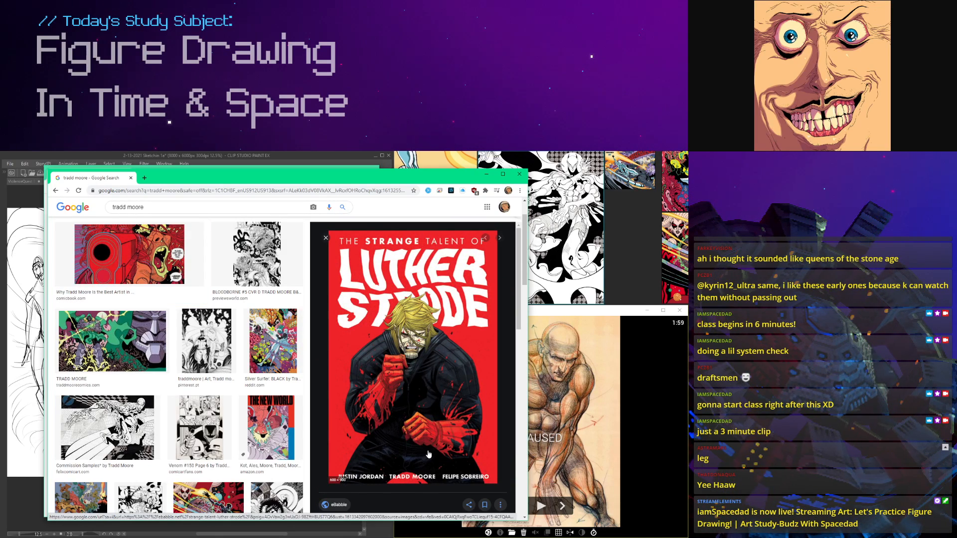
scroll(428, 455, "down", 2)
scroll(428, 454, "down", 2)
left_click(362, 421)
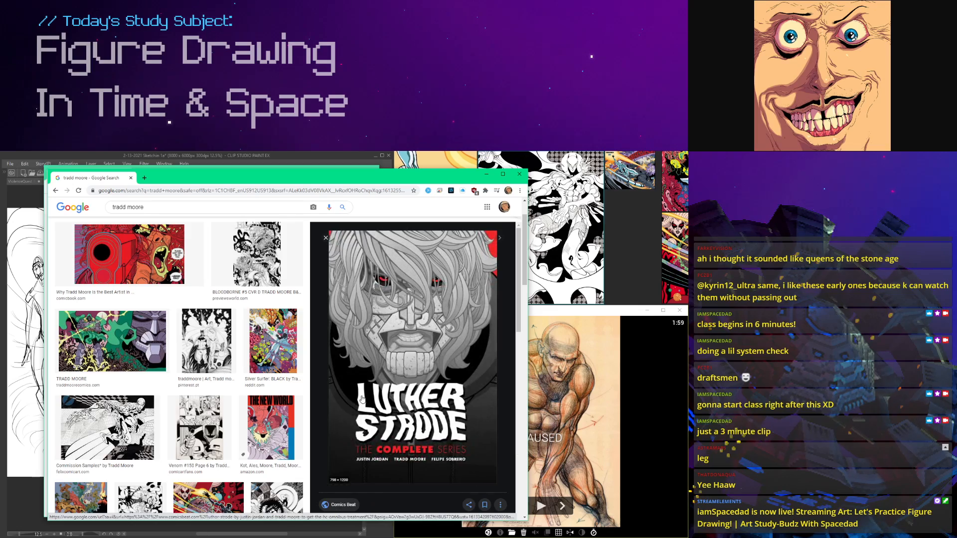
Step: Shift the browser window and preview the commission sample, the Bloodborne #5 cover and the green-and-purple traddmoorecomics.com artwork
left_click_drag(357, 181, 324, 180)
scroll(377, 328, "down", 3)
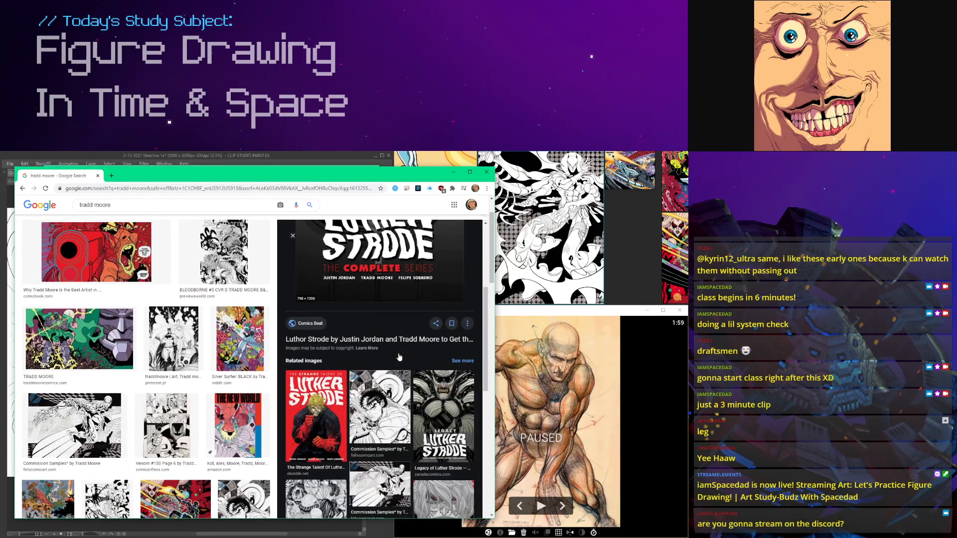
left_click(379, 329)
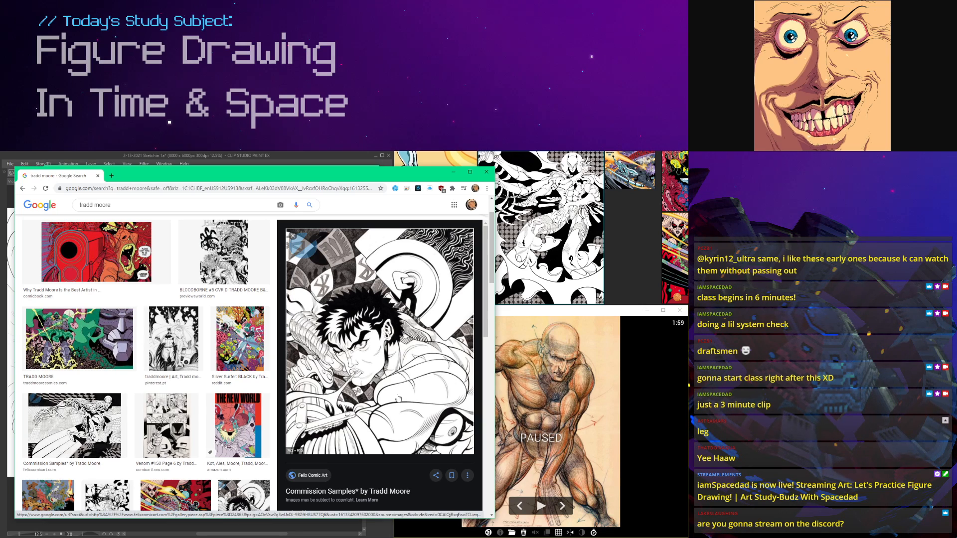
left_click(242, 257)
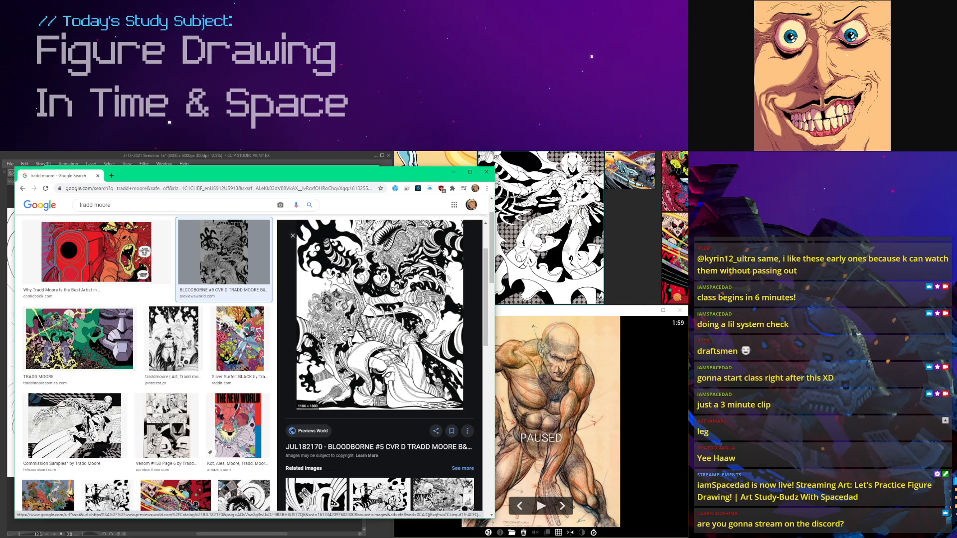
left_click(91, 325)
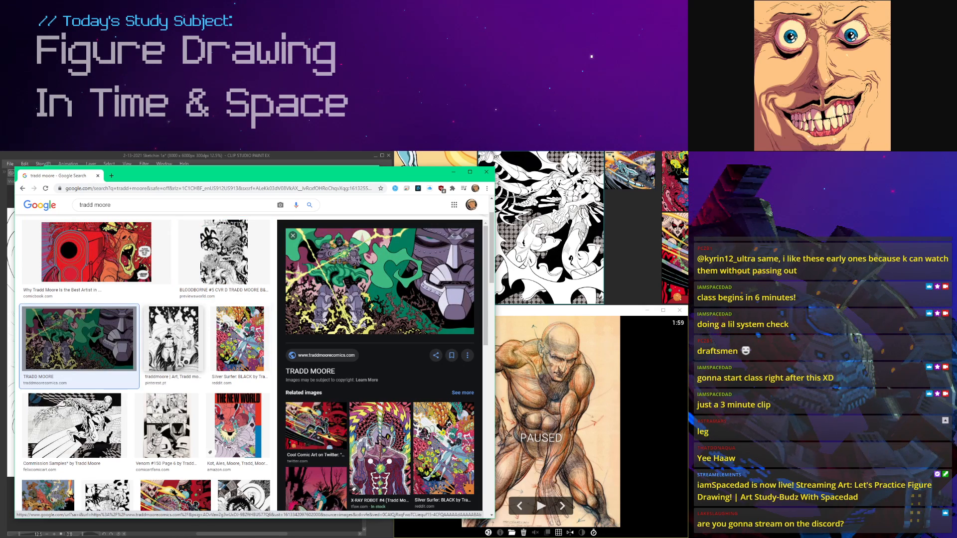
Step: Preview the X-Ray Robot #4 variant cover, the Silver Surfer: Black artwork and the Cool Comic Art image from Twitter
scroll(190, 328, "up", 1)
scroll(349, 348, "down", 2)
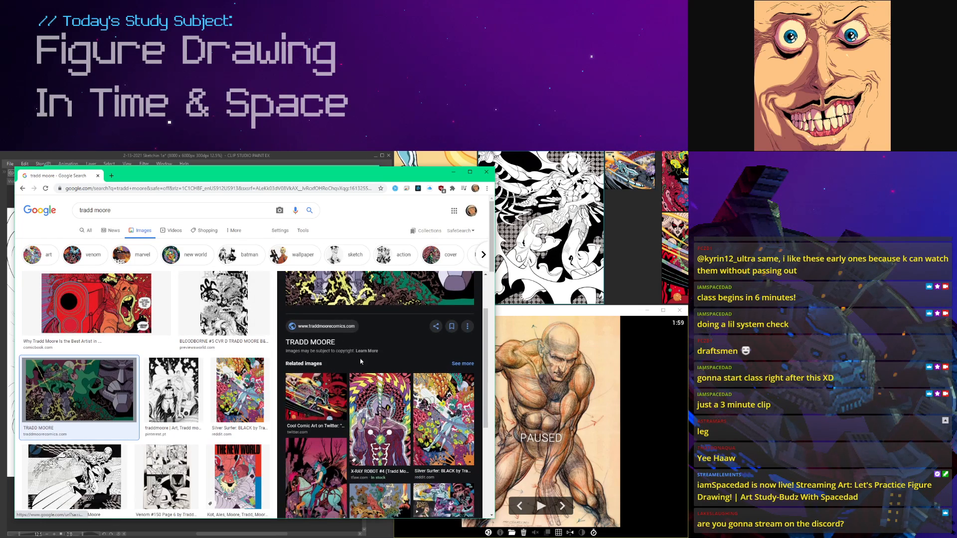
left_click(393, 381)
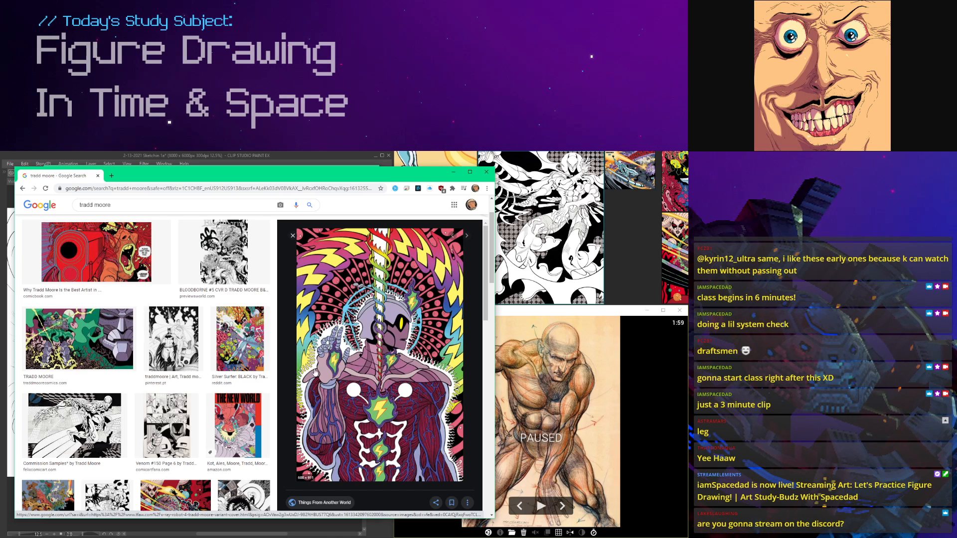
scroll(238, 322, "down", 1)
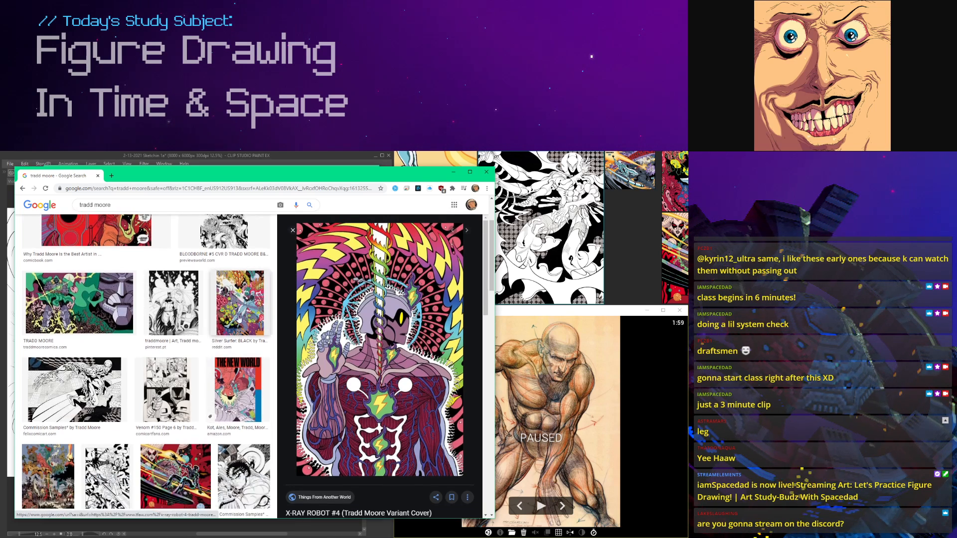
left_click(239, 318)
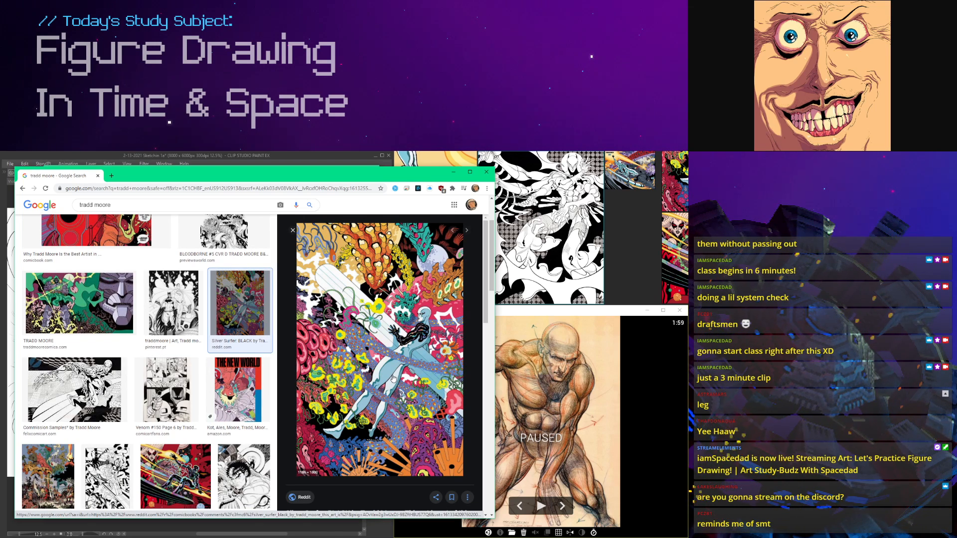
left_click(175, 475)
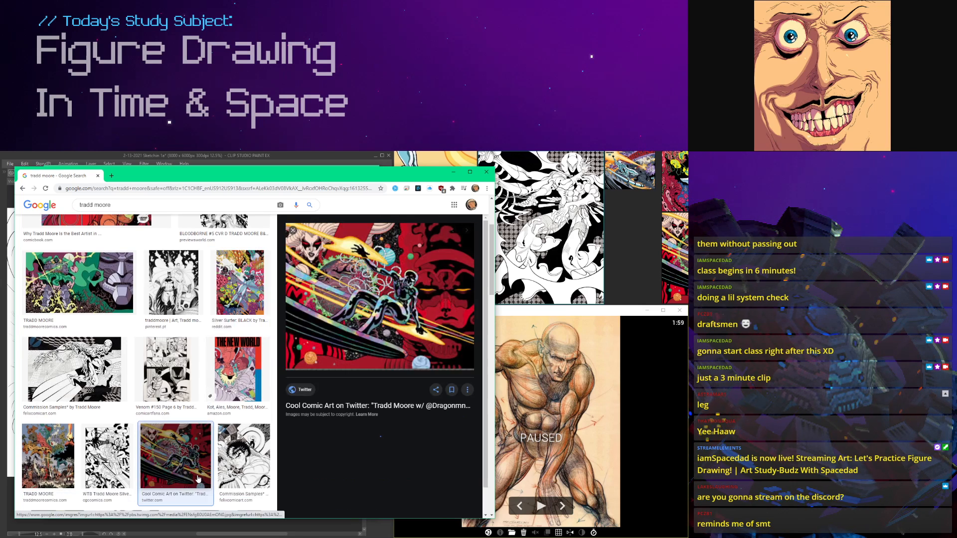
Step: Preview the Multiversity Comics, Pinterest and Bleeding Cool Ghost Rider artworks through successive related images
scroll(341, 353, "down", 3)
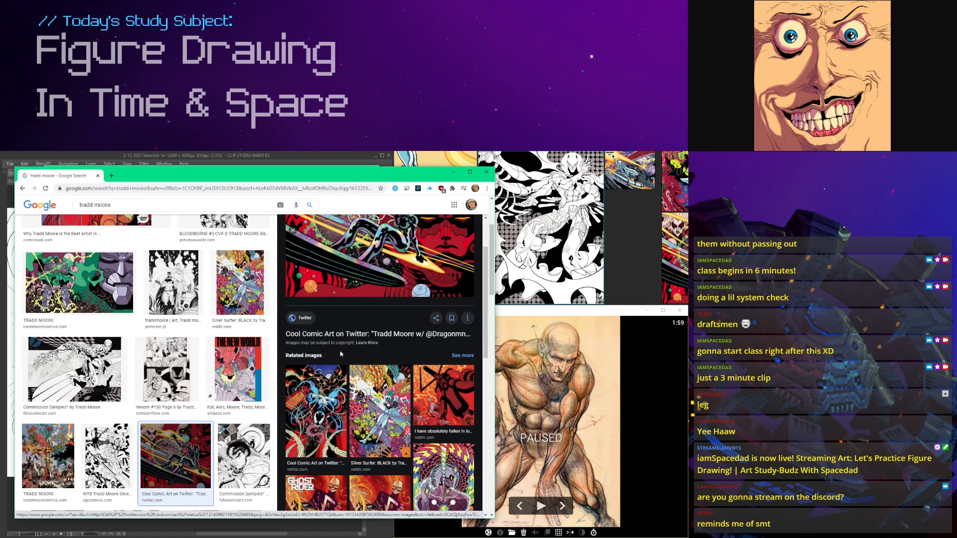
left_click(374, 385)
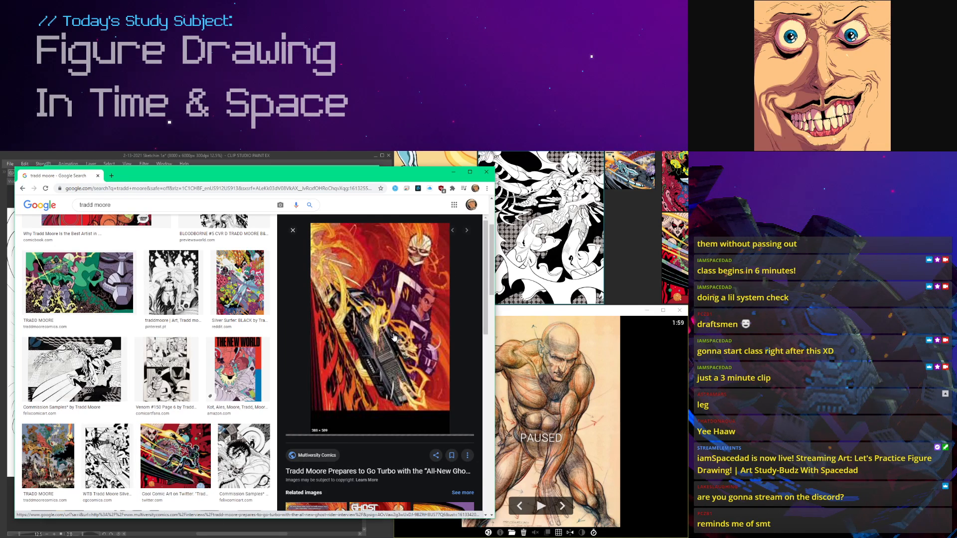
scroll(394, 336, "down", 5)
left_click(379, 374)
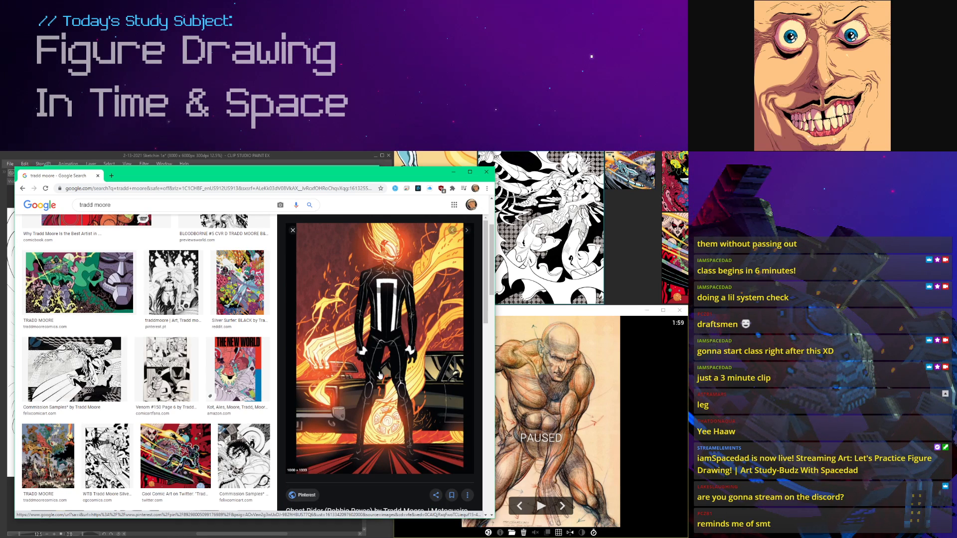
scroll(380, 374, "down", 5)
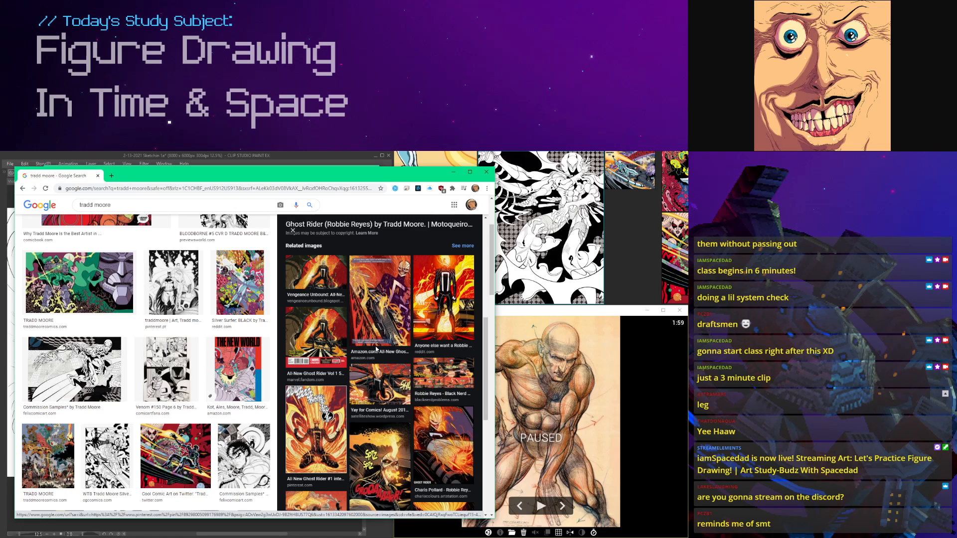
scroll(376, 349, "down", 3)
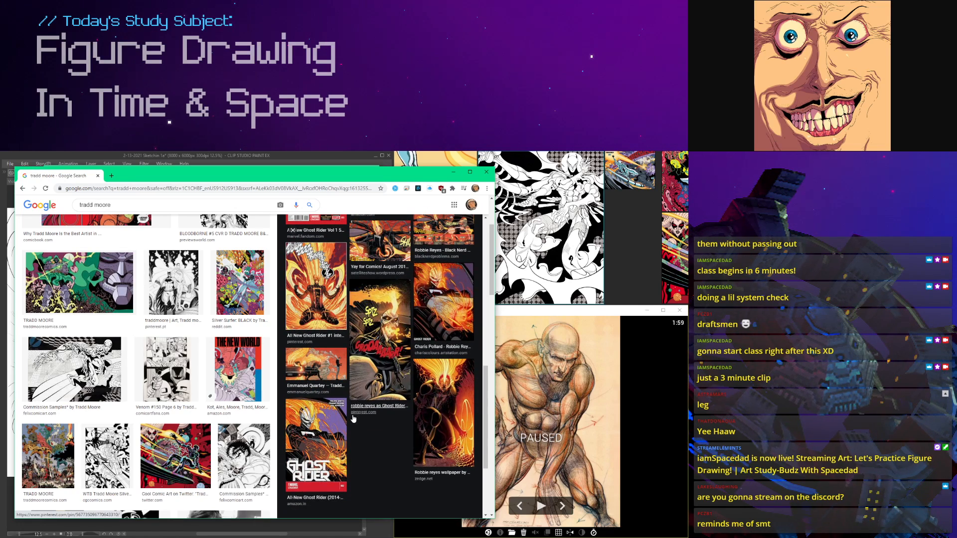
left_click(371, 357)
scroll(371, 356, "down", 5)
left_click(309, 304)
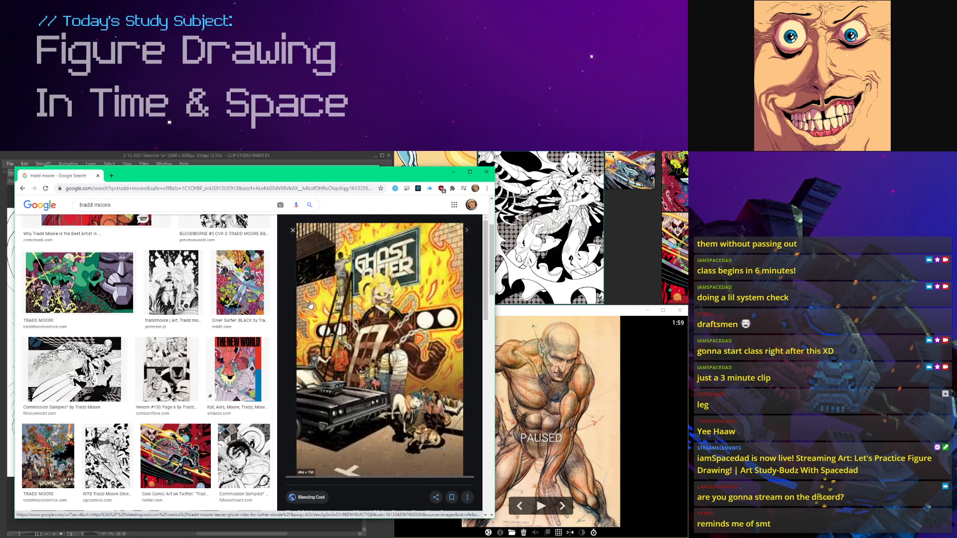
Step: Reopen the Cool Comic Art image from Twitter and preview its related Venom artwork
scroll(178, 346, "down", 2)
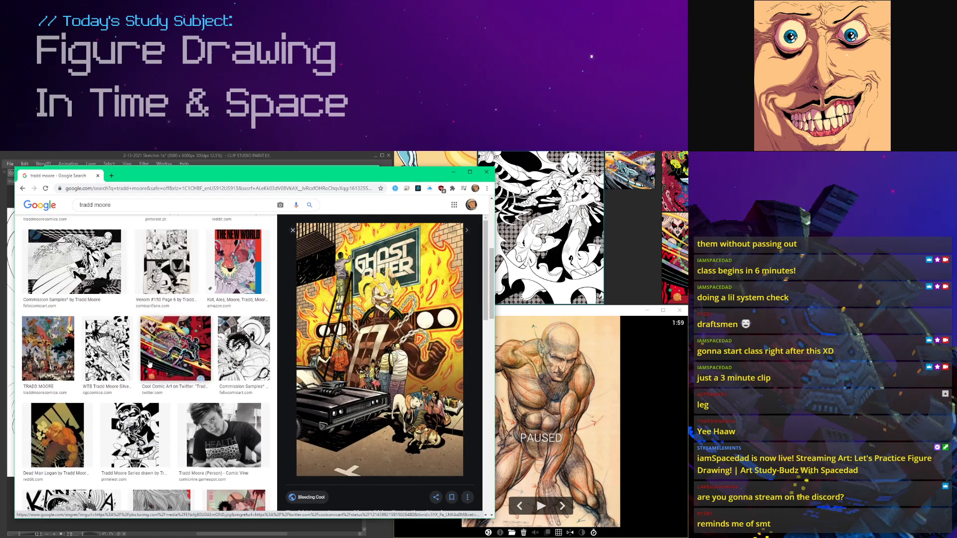
left_click(177, 346)
scroll(339, 360, "down", 3)
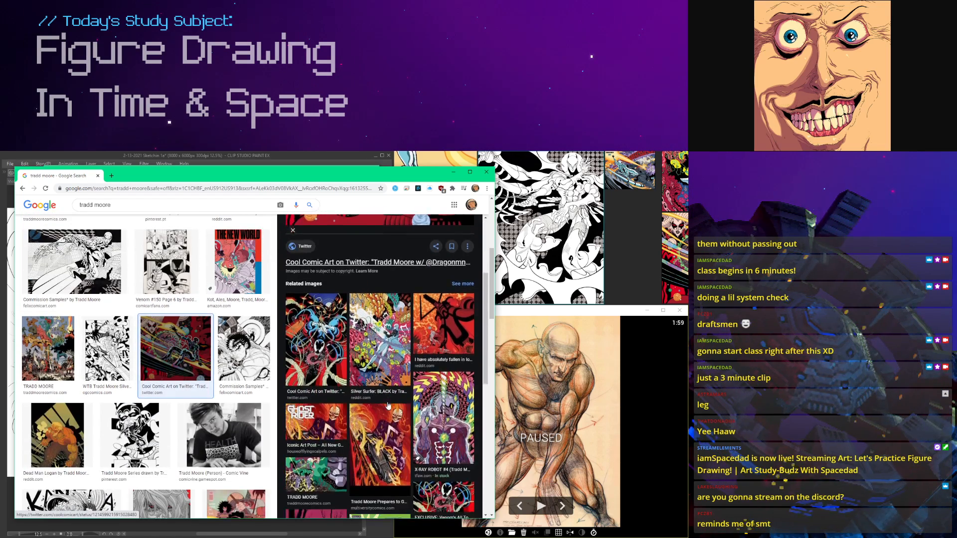
left_click(340, 359)
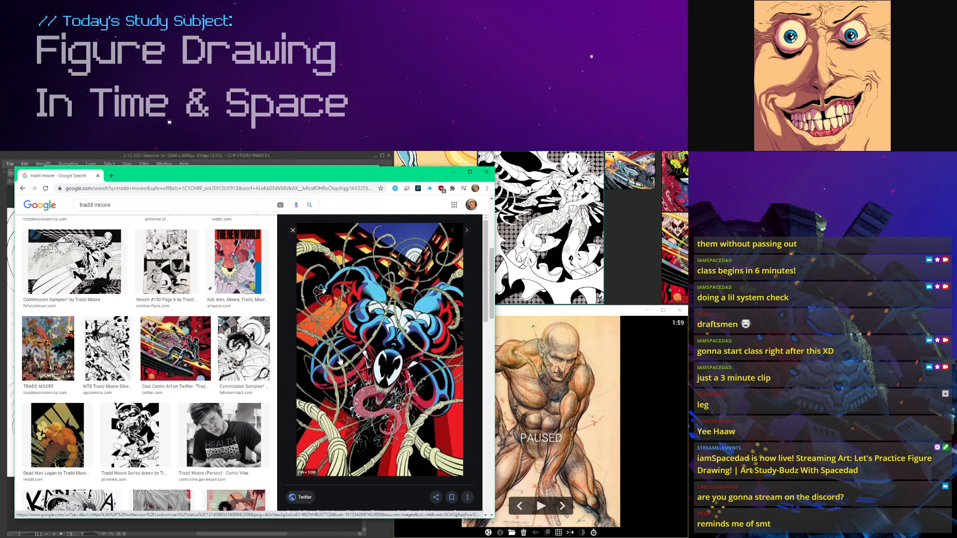
scroll(339, 360, "down", 5)
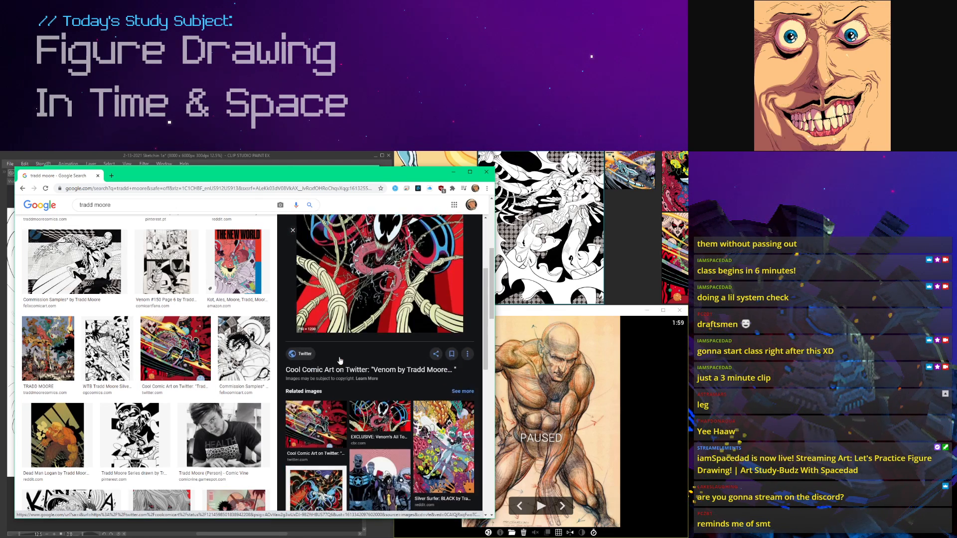
Step: Preview the Captain Phasma artwork from Felix Comic Art and the Art of Tradd Moore YouTube result
scroll(205, 350, "down", 5)
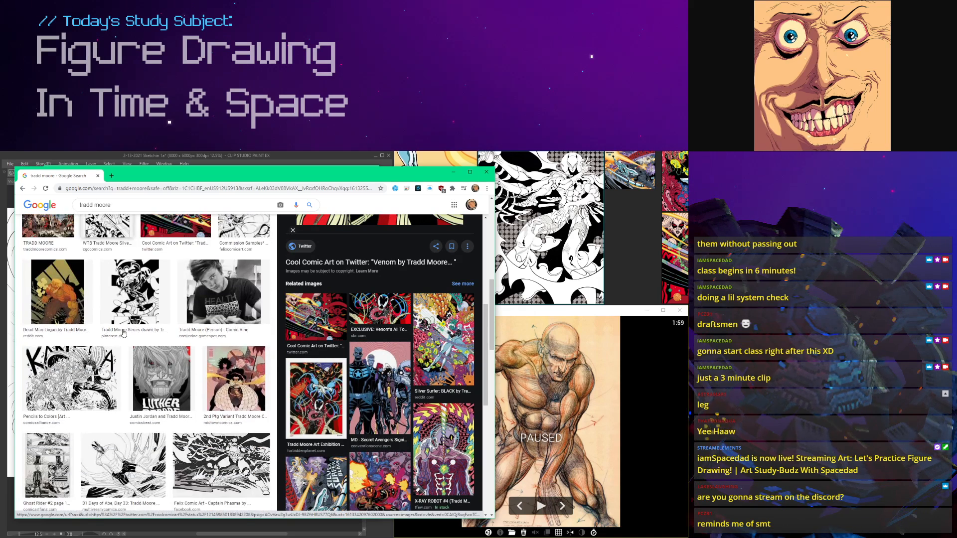
left_click(205, 350)
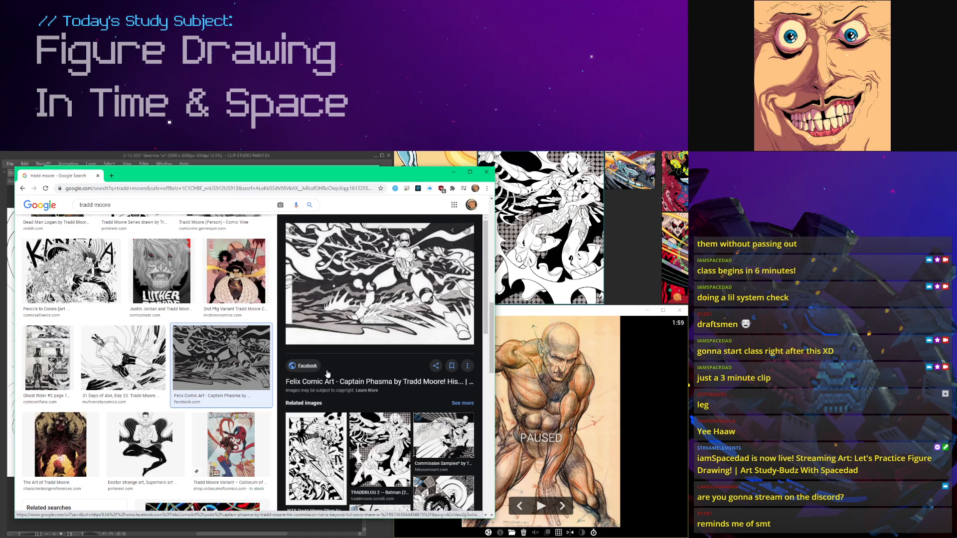
scroll(412, 281, "down", 3)
scroll(174, 380, "down", 2)
scroll(174, 380, "down", 4)
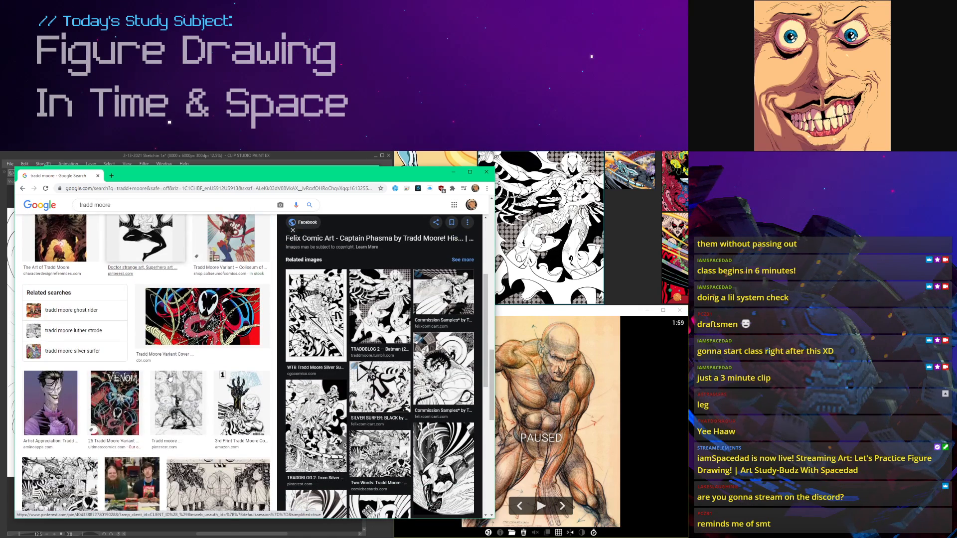
left_click(210, 380)
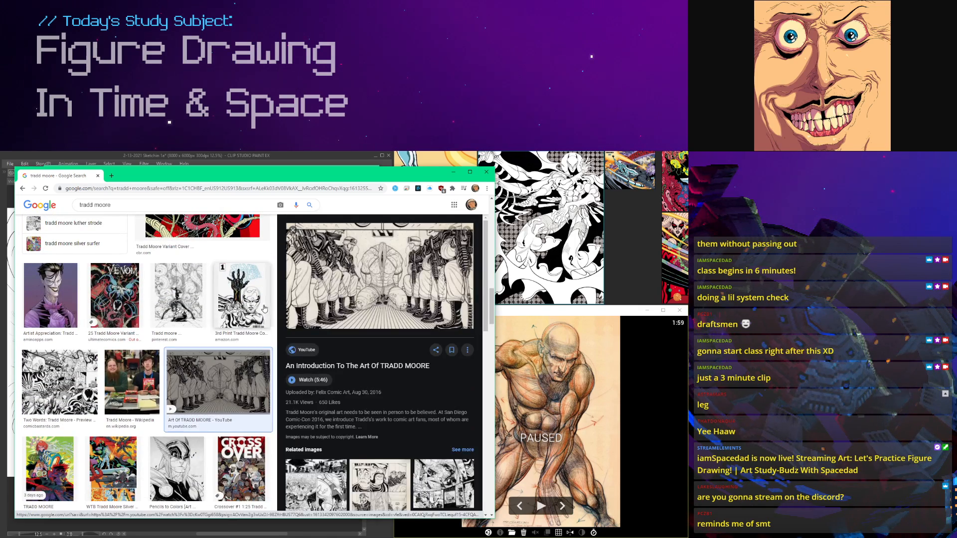
Step: Preview the Silver Surfer Black #1 3rd print cover and look over its related images
left_click(257, 303)
scroll(422, 359, "down", 3)
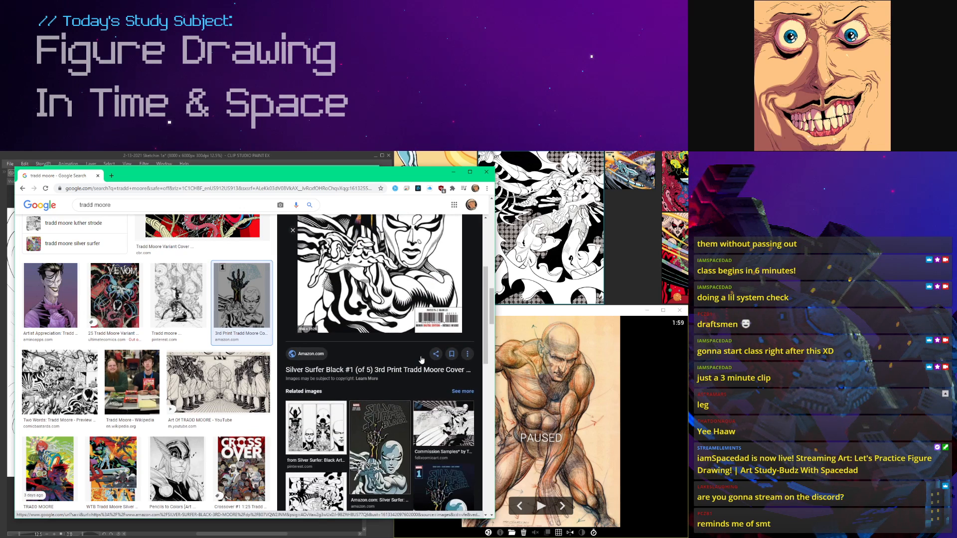
scroll(421, 360, "up", 3)
scroll(421, 359, "down", 4)
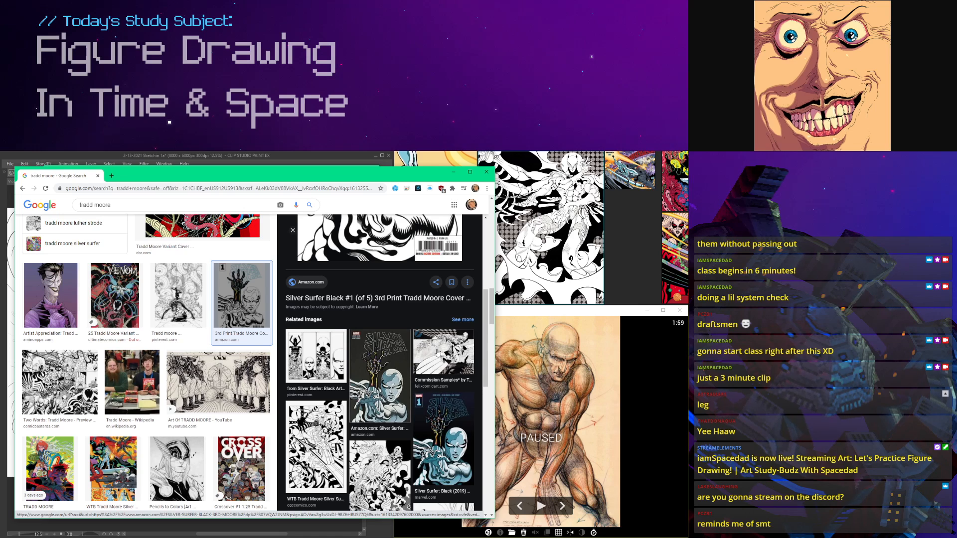
Step: Preview the Silver Surfer commission sample and the Batman and Superman drawing, return to the sample and browse further results
left_click(437, 353)
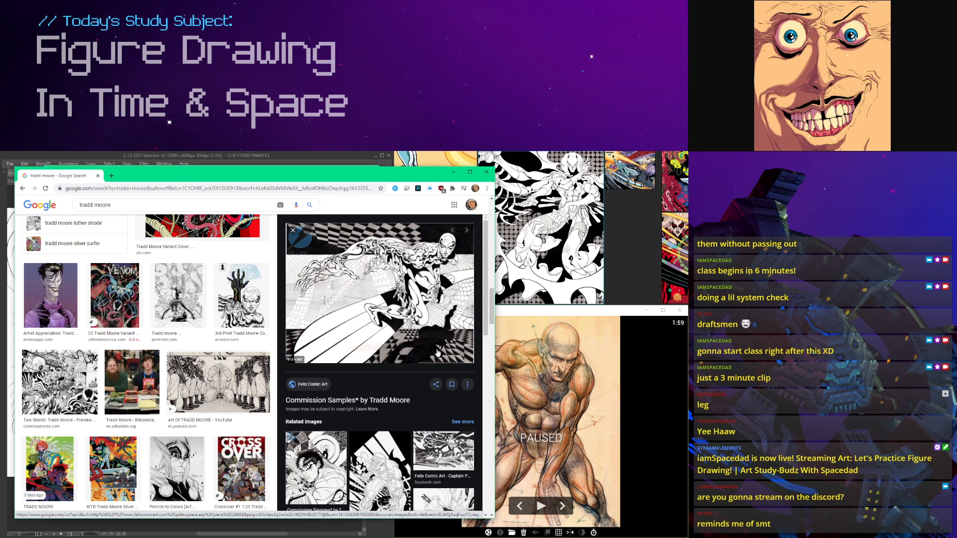
scroll(438, 353, "down", 5)
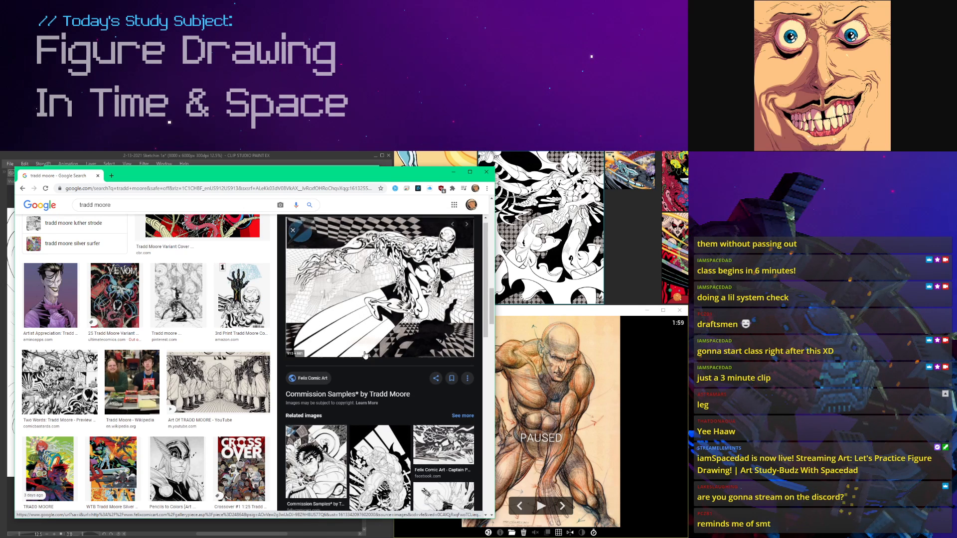
left_click(322, 346)
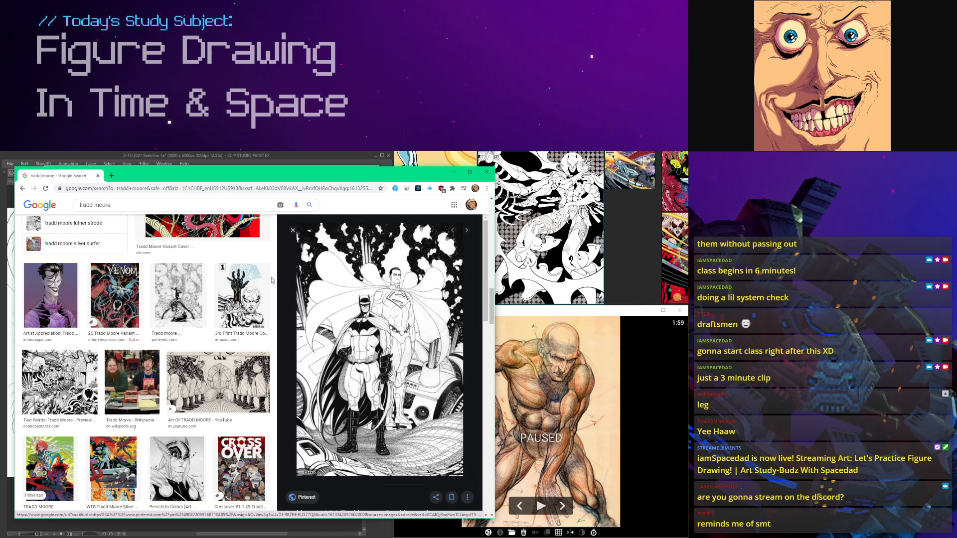
left_click(22, 188)
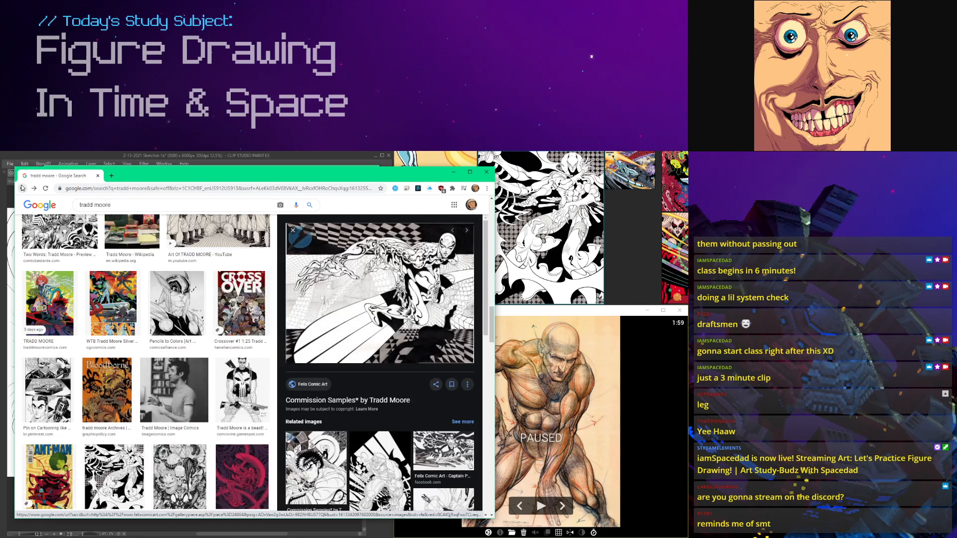
scroll(474, 342, "down", 5)
scroll(240, 303, "down", 3)
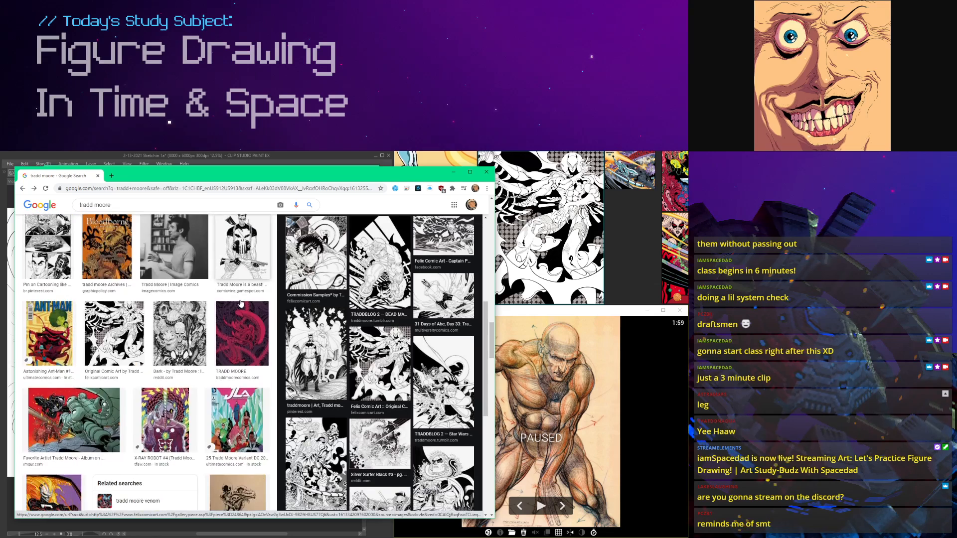
Step: Search Google Images in a new browser window for "tradd moore spider man 805" and shorten the query to "tradd moore spider man"
key("ctrl+n")
type("tradd moore spid")
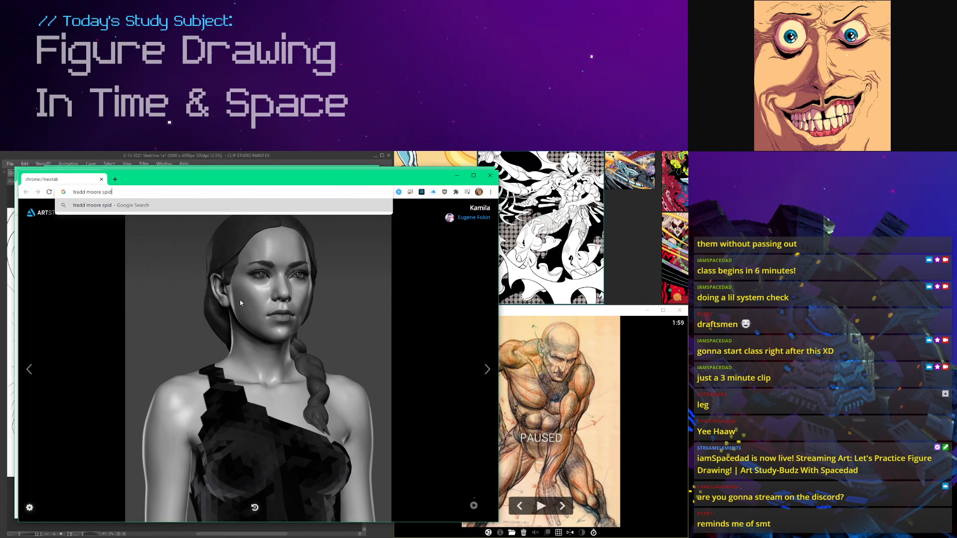
type("er man 805")
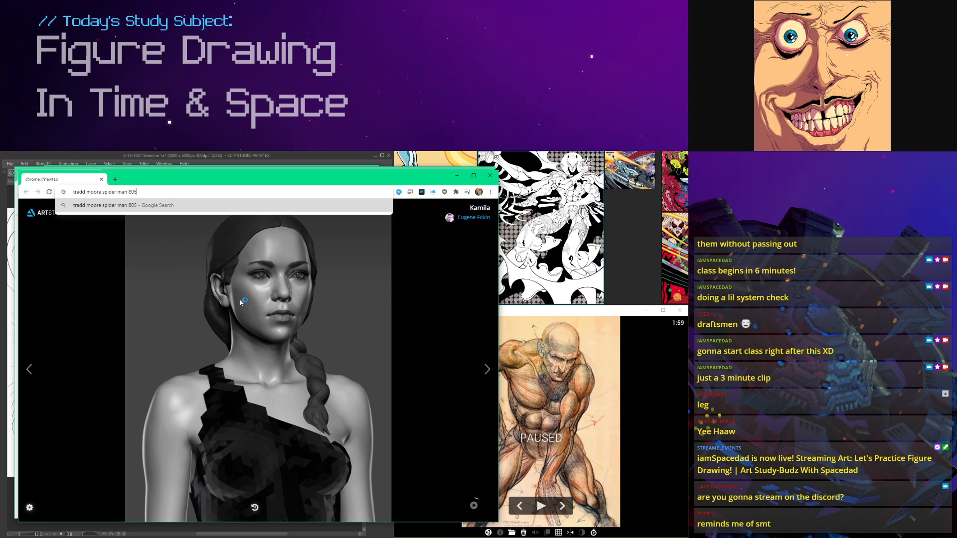
key("Return")
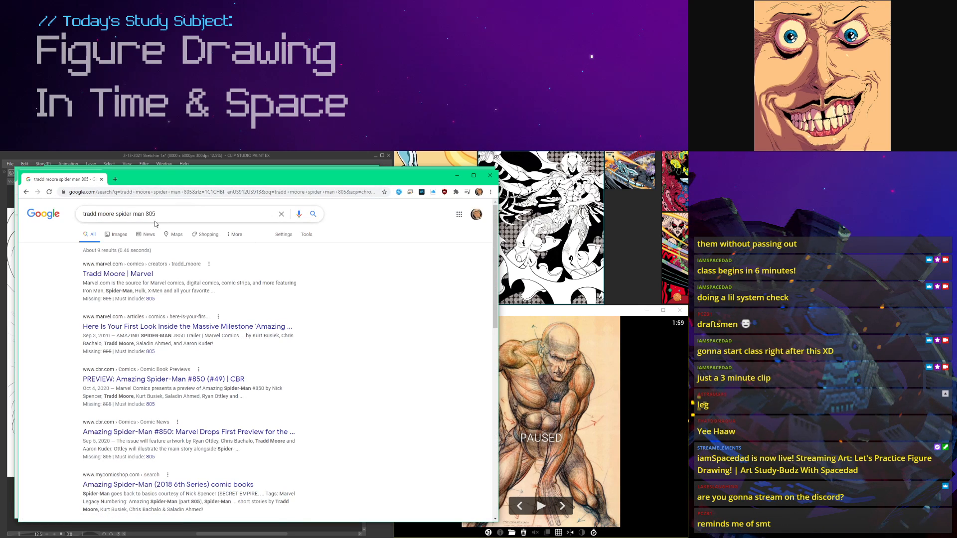
left_click(123, 233)
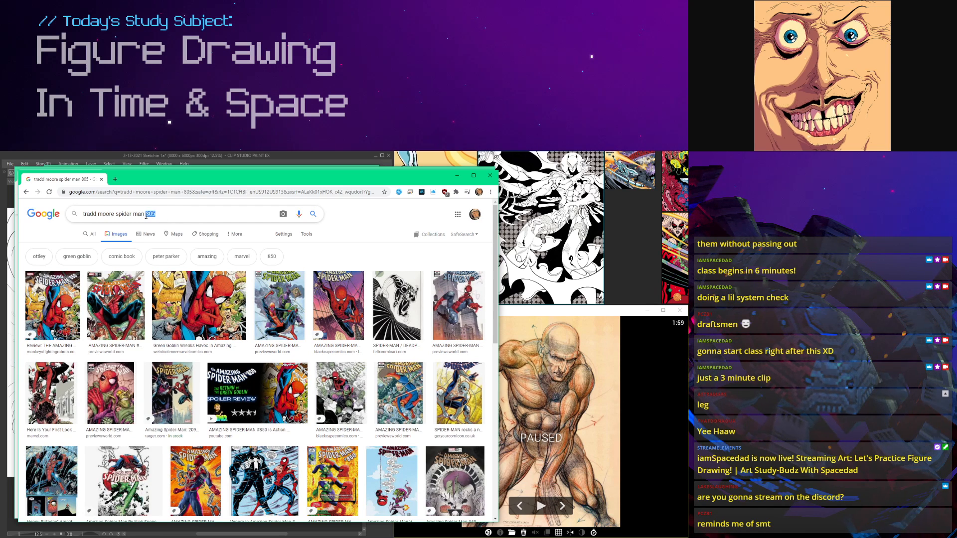
key("BackSpace")
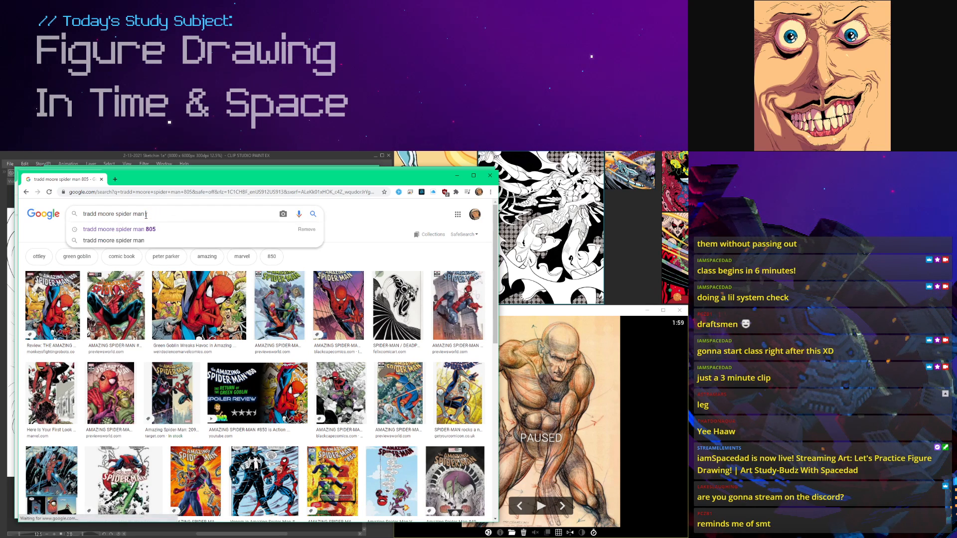
key("Return")
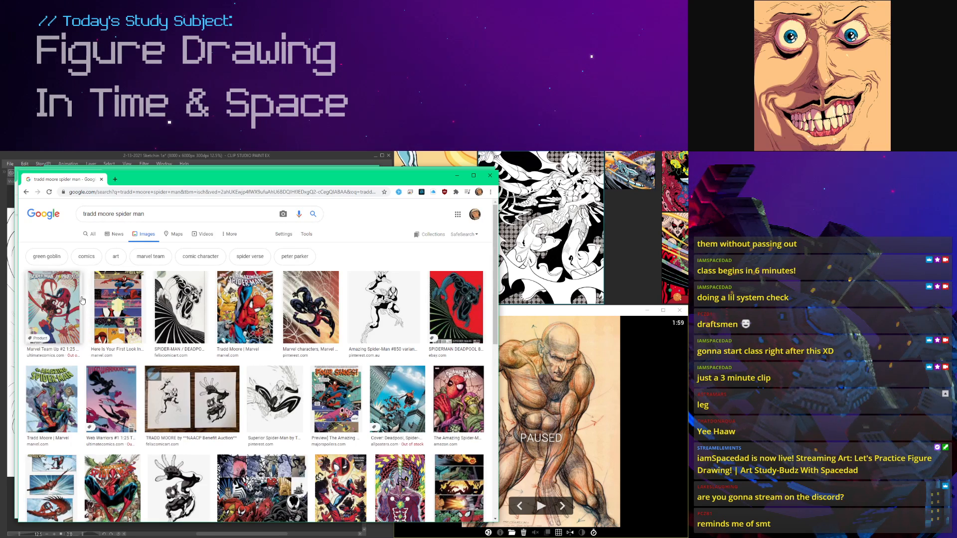
Step: Preview the Spider-Man comic page from Marvel and open its source article on Amazing Spider-Man #850
left_click(117, 260)
scroll(369, 409, "down", 5)
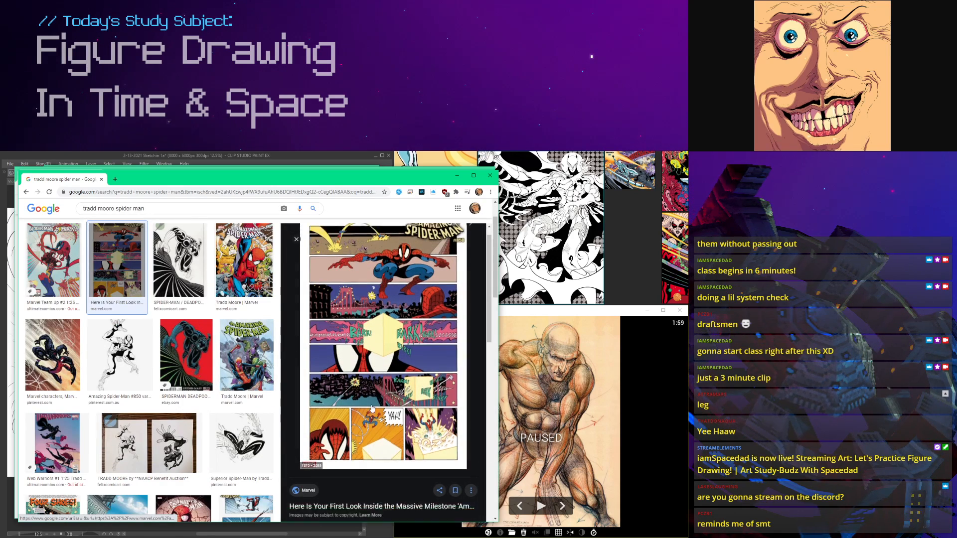
scroll(315, 394, "up", 5)
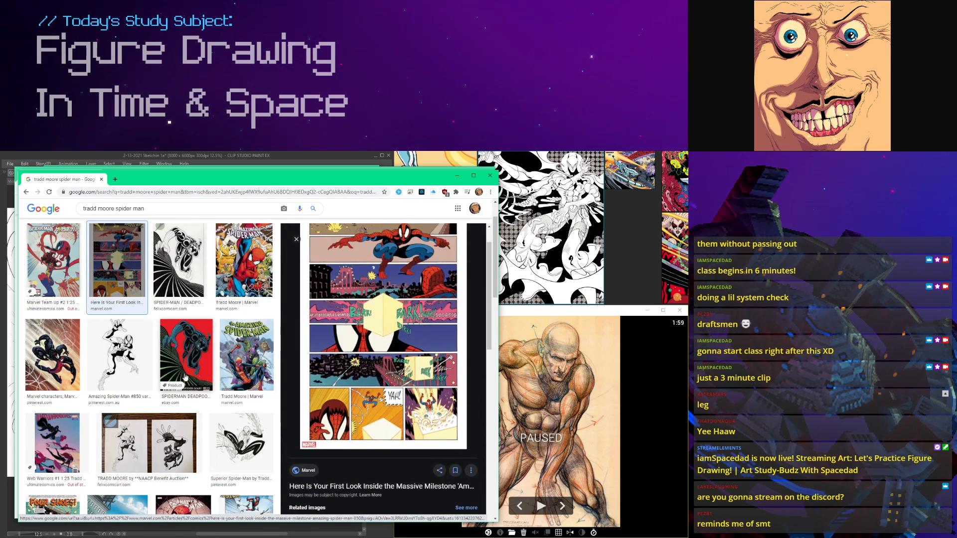
scroll(185, 379, "down", 5)
scroll(335, 399, "down", 5)
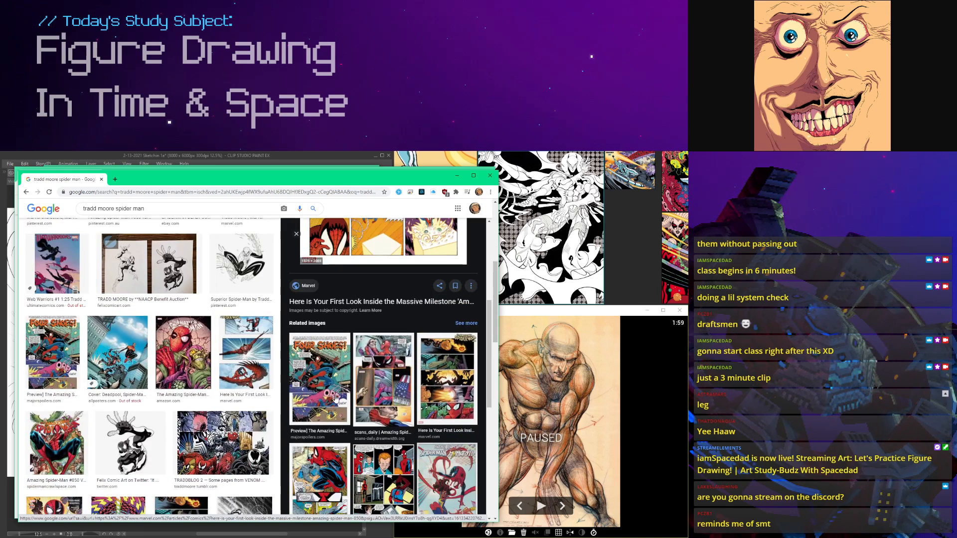
left_click(354, 303)
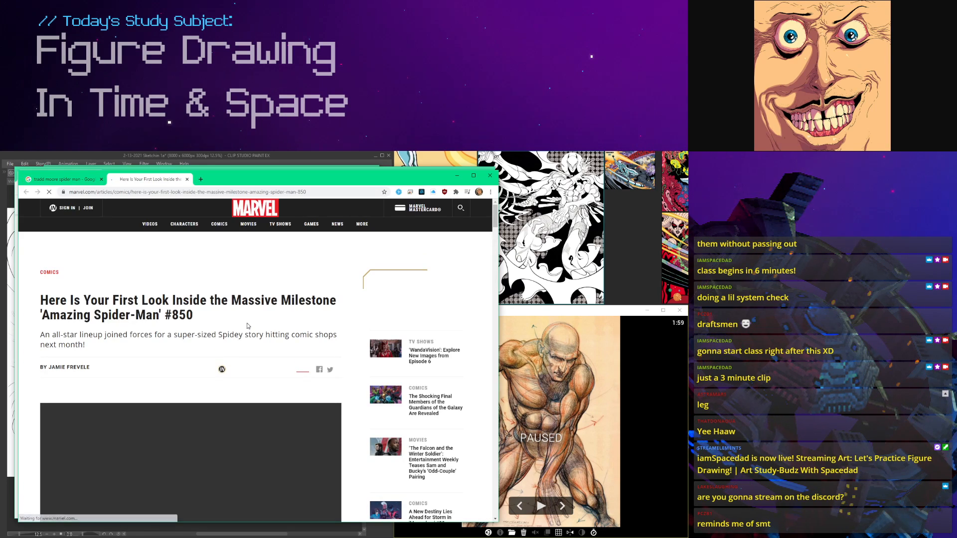
Step: Search for "850 spider man tradd moore" in place of the article, close the earlier search tab and show the image results
left_click(171, 192)
type("850 spider man tradd moore")
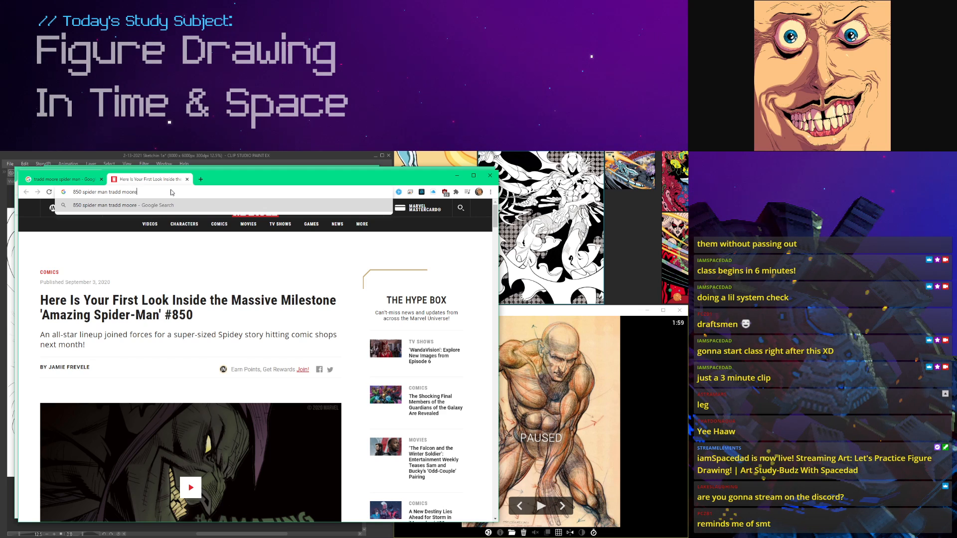
key("Return")
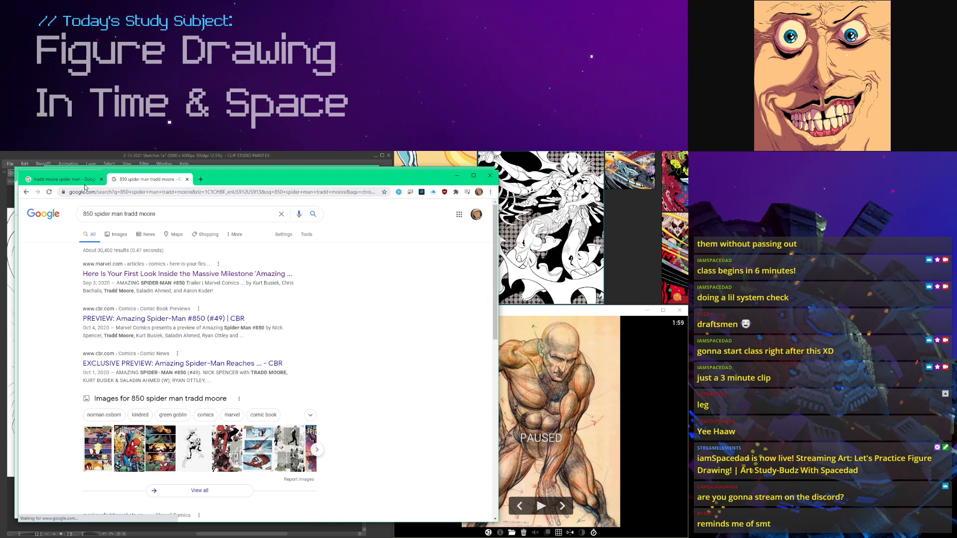
left_click(98, 179)
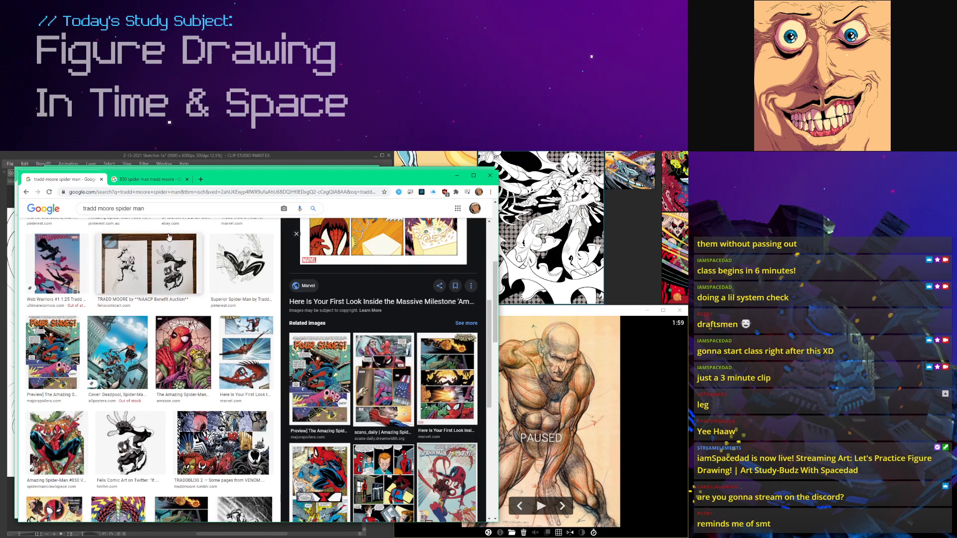
left_click(102, 179)
left_click(121, 238)
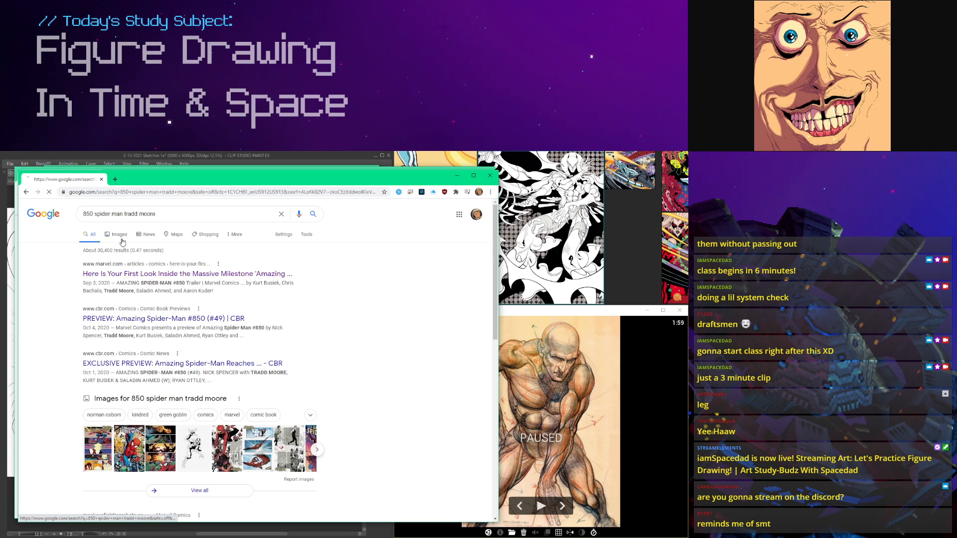
Step: Preview the Marvel result showing a Spider-Man comic page, open its article in a new tab and look through the panels
left_click(53, 313)
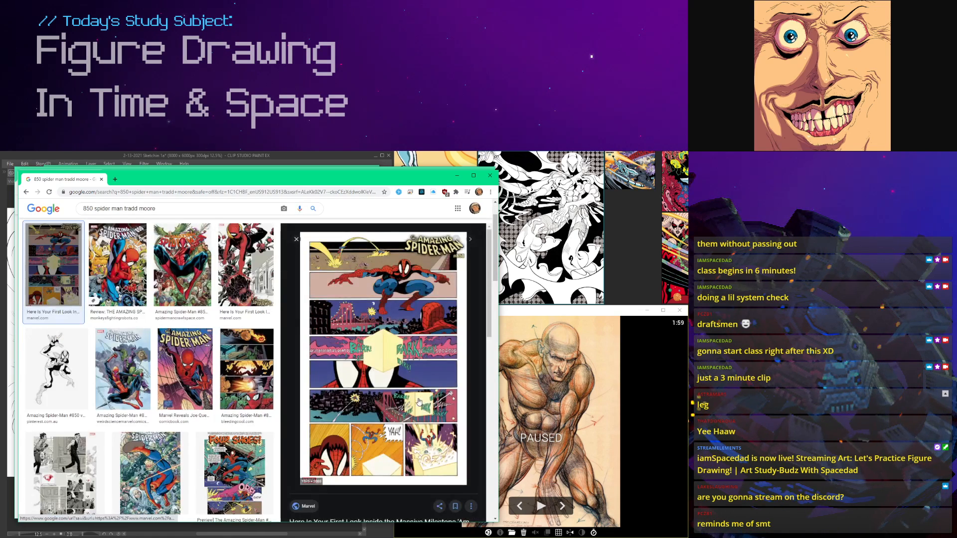
right_click(344, 381)
left_click(364, 384)
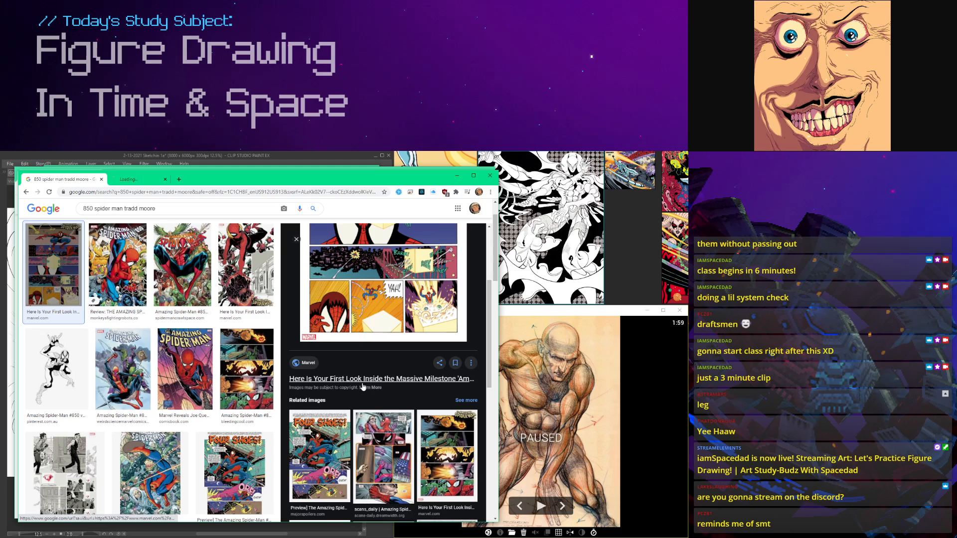
left_click(150, 179)
scroll(237, 275, "down", 3)
scroll(238, 275, "down", 15)
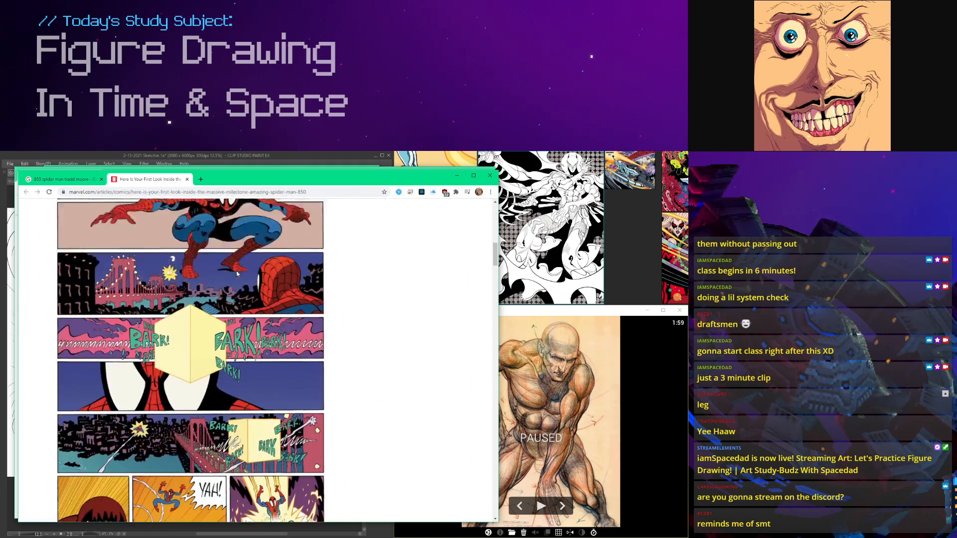
scroll(237, 273, "up", 8)
scroll(237, 275, "down", 3)
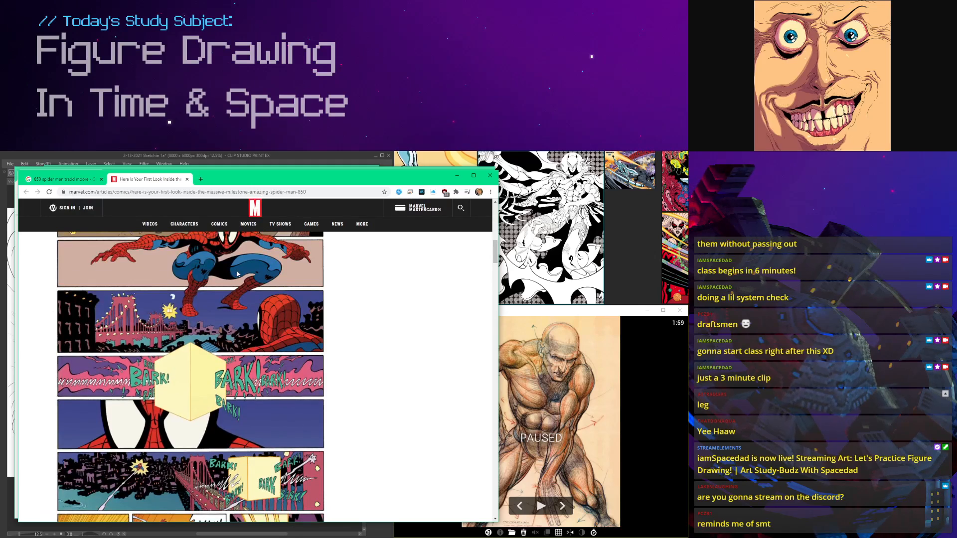
scroll(156, 268, "up", 2)
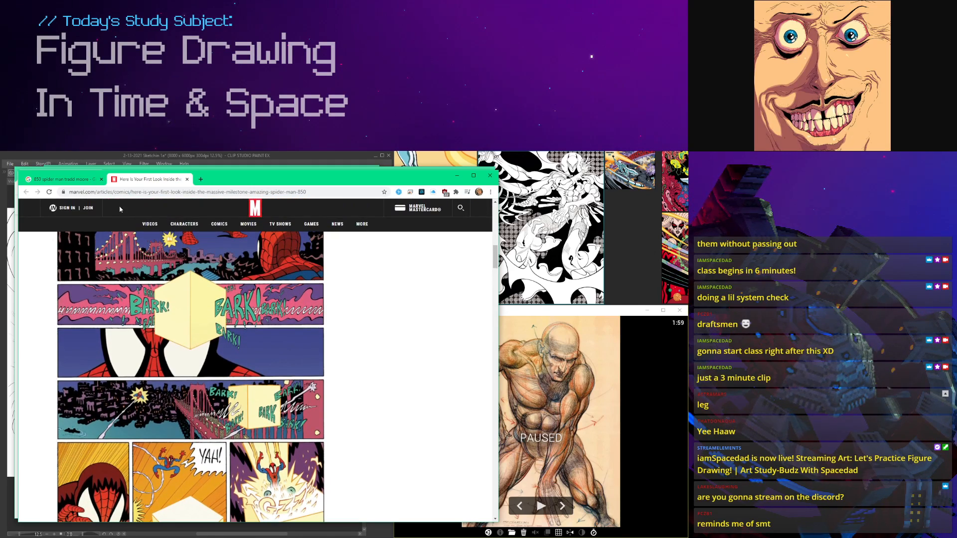
Step: Return to the image results and extend the search to "850 spider man tradd moore blog"
left_click(62, 179)
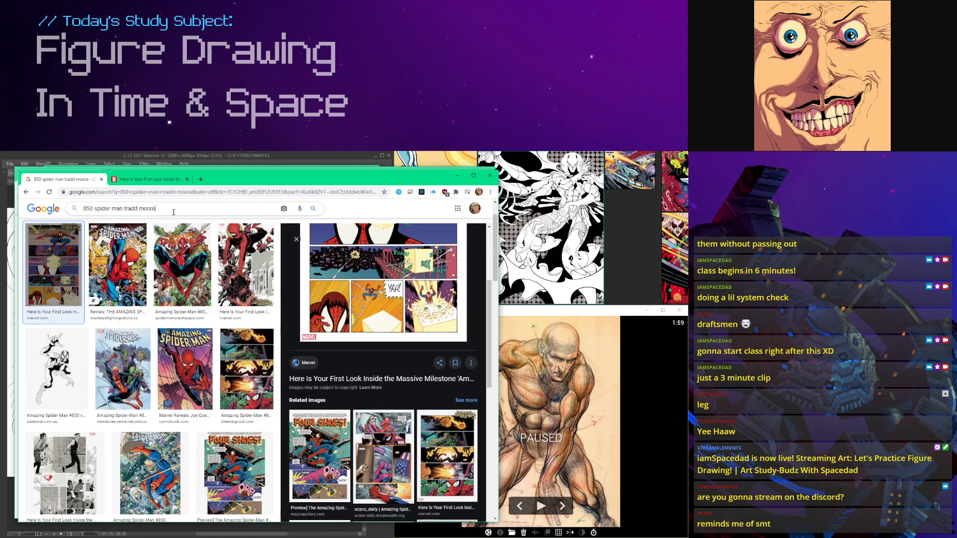
type("g")
key("Return")
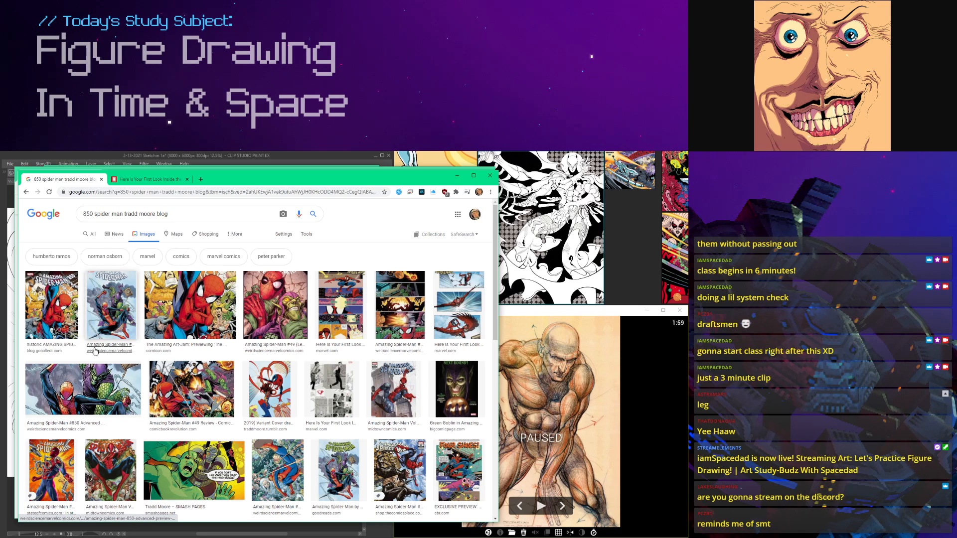
Step: Search the web for "tradd moore blog" and open the TRADDBLOG 2 site on Tumblr
left_click(163, 196)
type("tradd moore blog")
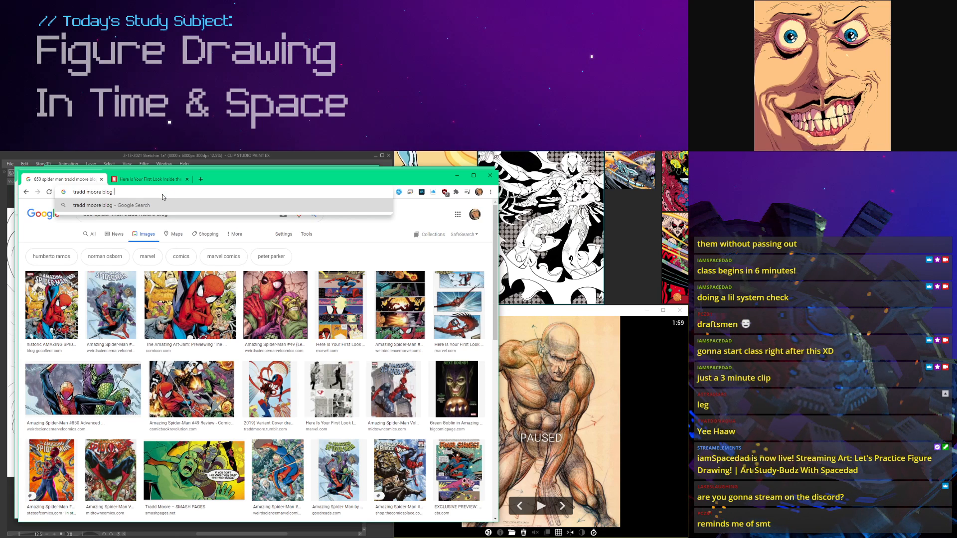
key("Return")
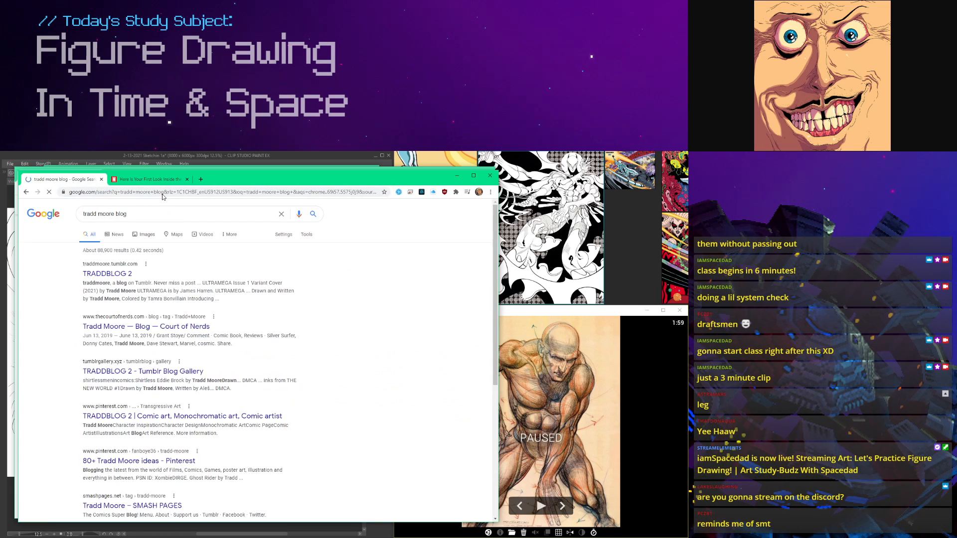
left_click(99, 275)
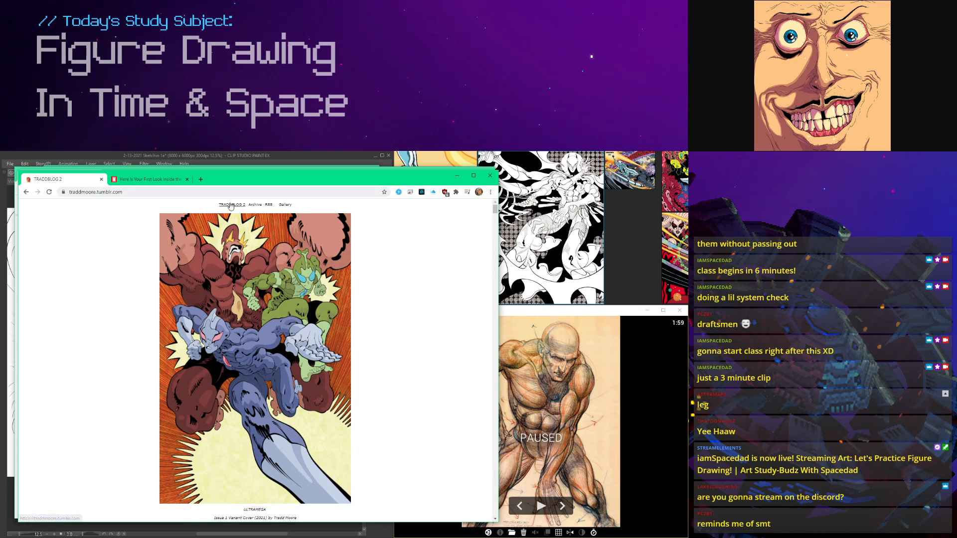
Step: Find the Four Shoes forest page on the blog, open its image in a new tab and examine it enlarged
scroll(248, 302, "down", 1)
scroll(248, 302, "down", 15)
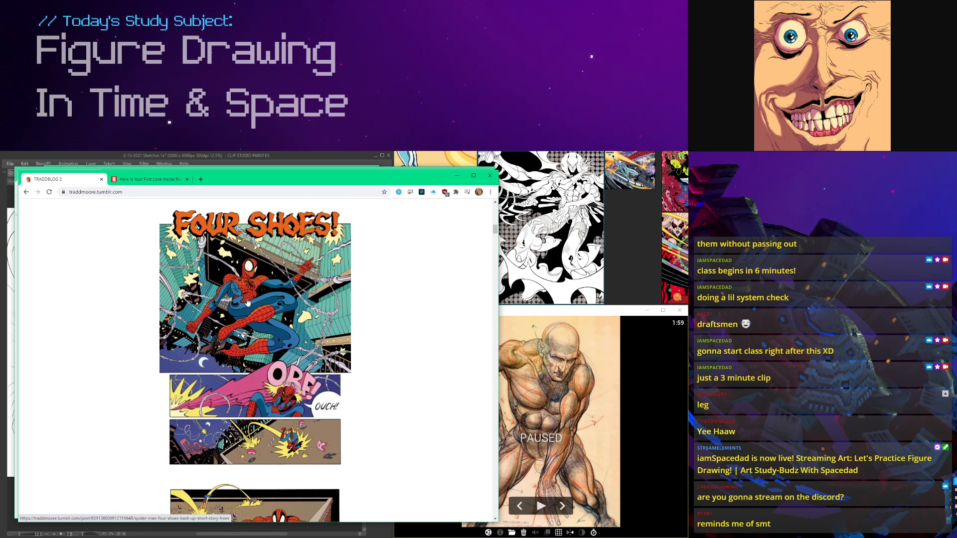
scroll(248, 302, "down", 2)
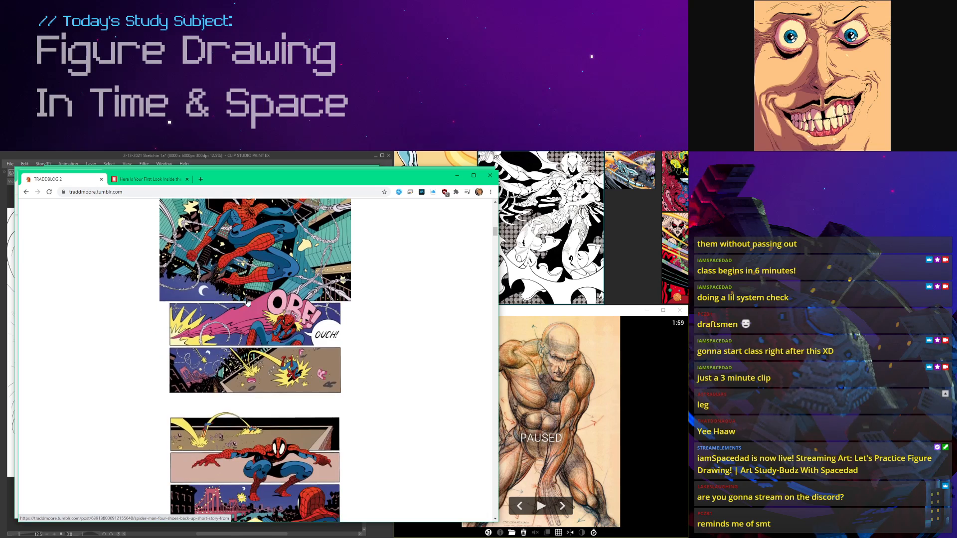
scroll(247, 301, "up", 1)
scroll(268, 316, "down", 10)
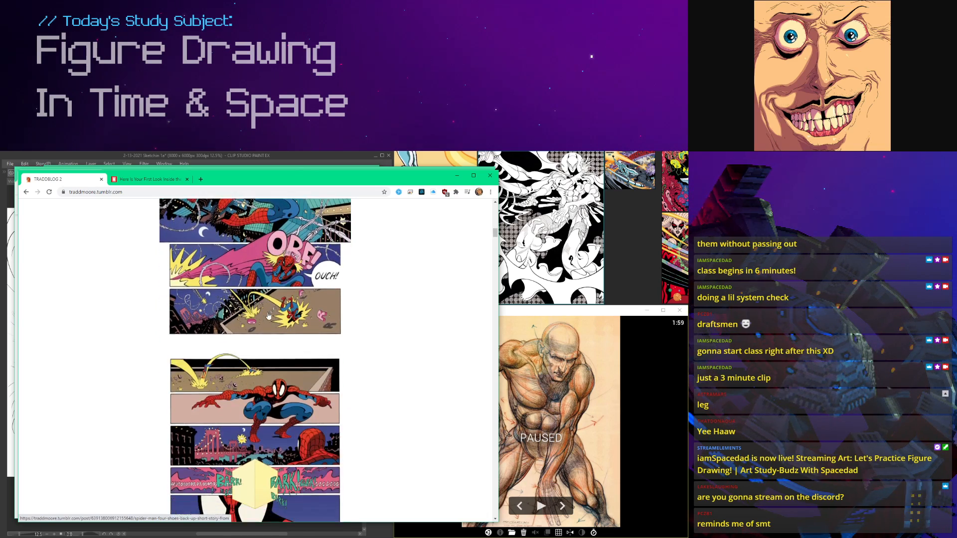
scroll(268, 316, "down", 3)
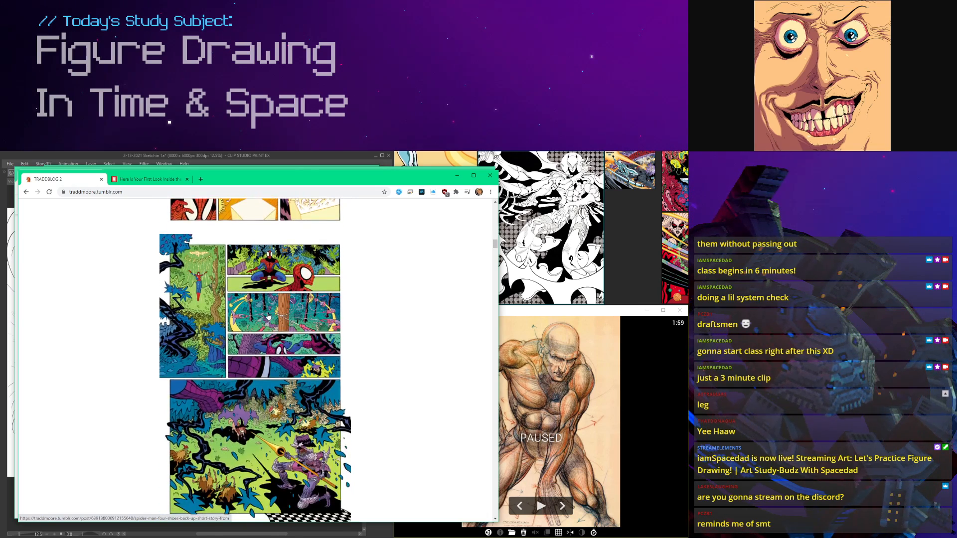
right_click(242, 380)
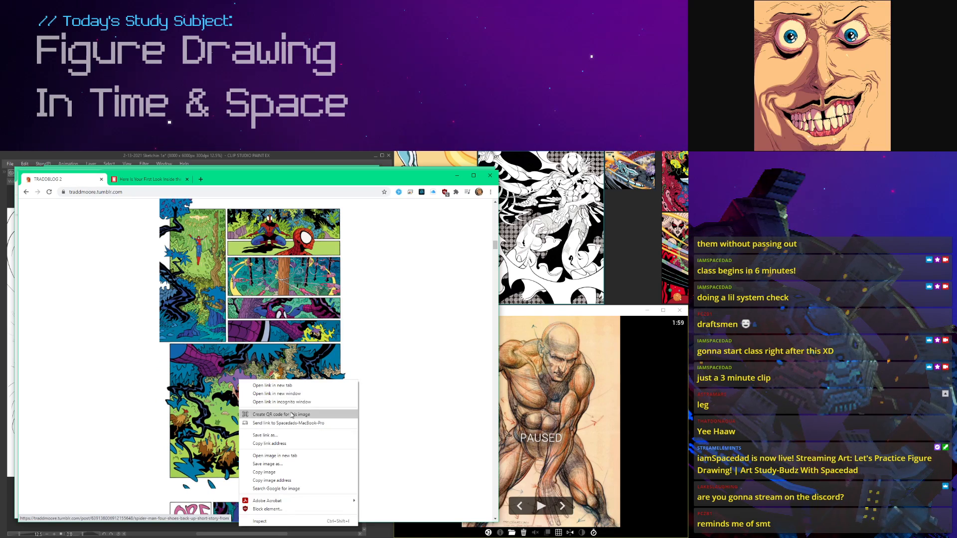
left_click(291, 454)
left_click(156, 180)
left_click(226, 406)
scroll(226, 406, "up", 5)
scroll(205, 401, "down", 5)
scroll(200, 400, "down", 1)
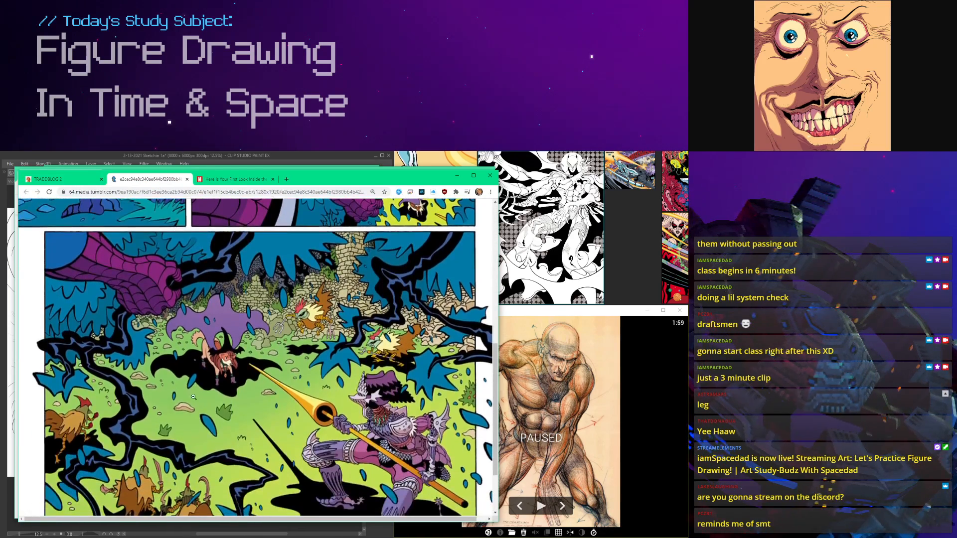
Step: Return to the blog and examine the Four Shoes page with the armored knight and the pages below it
left_click(60, 179)
scroll(194, 273, "down", 3)
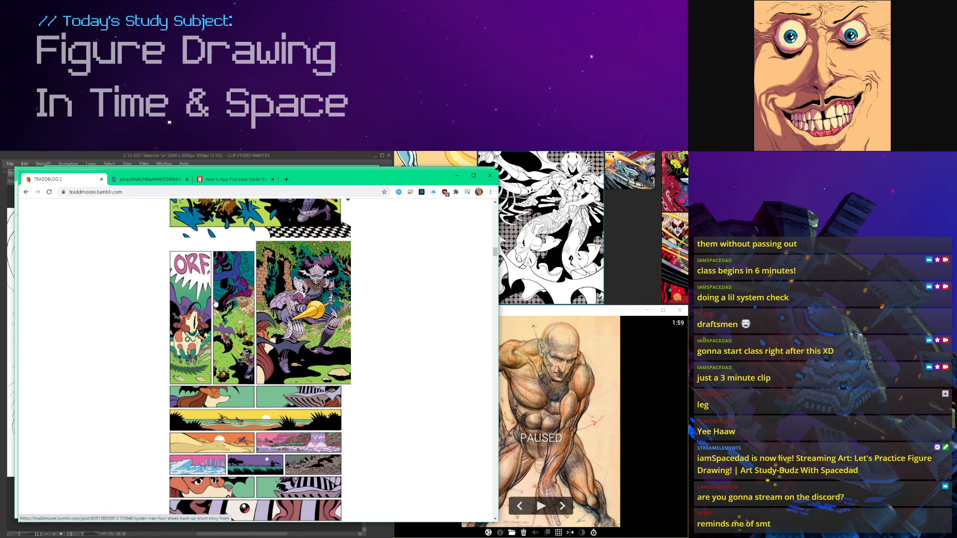
scroll(215, 302, "up", 4)
scroll(215, 302, "down", 3)
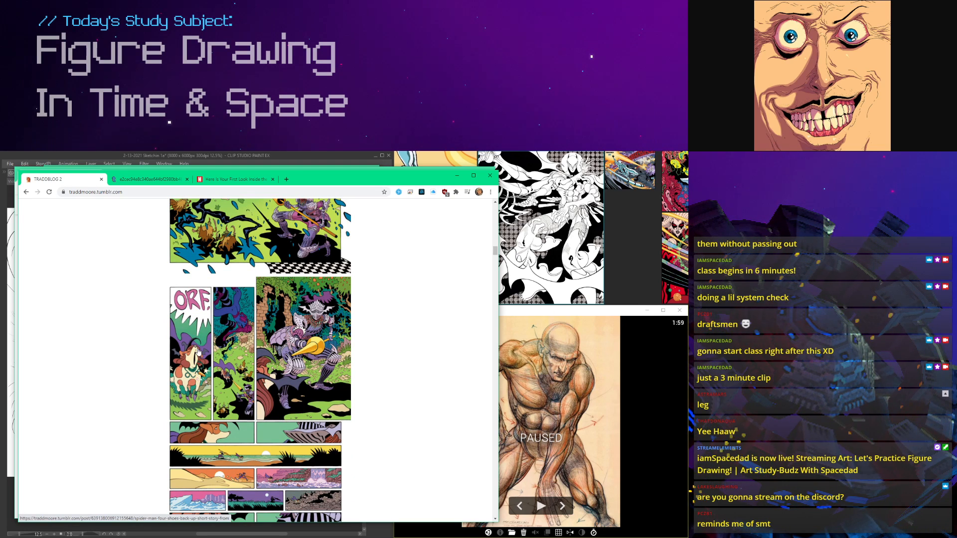
scroll(197, 351, "up", 3)
scroll(198, 351, "down", 3)
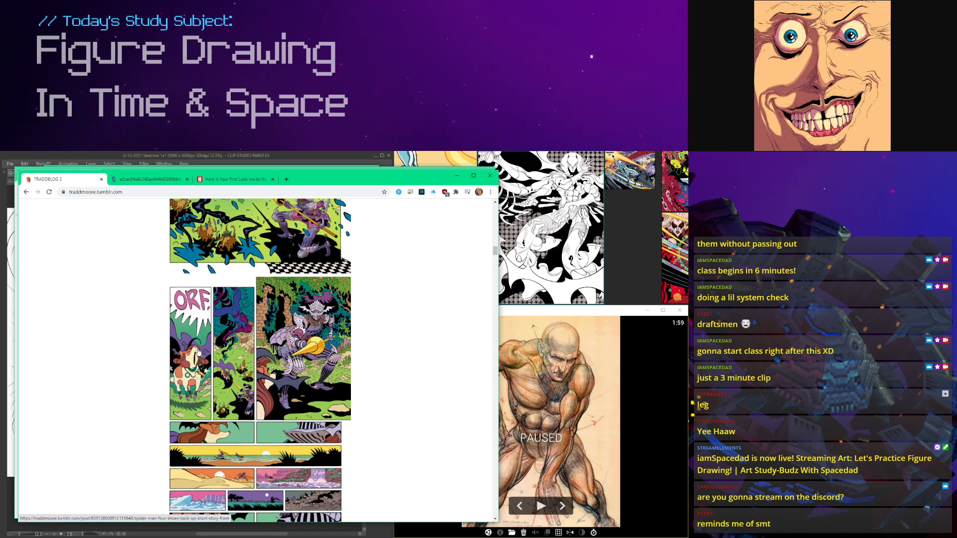
scroll(200, 364, "down", 10)
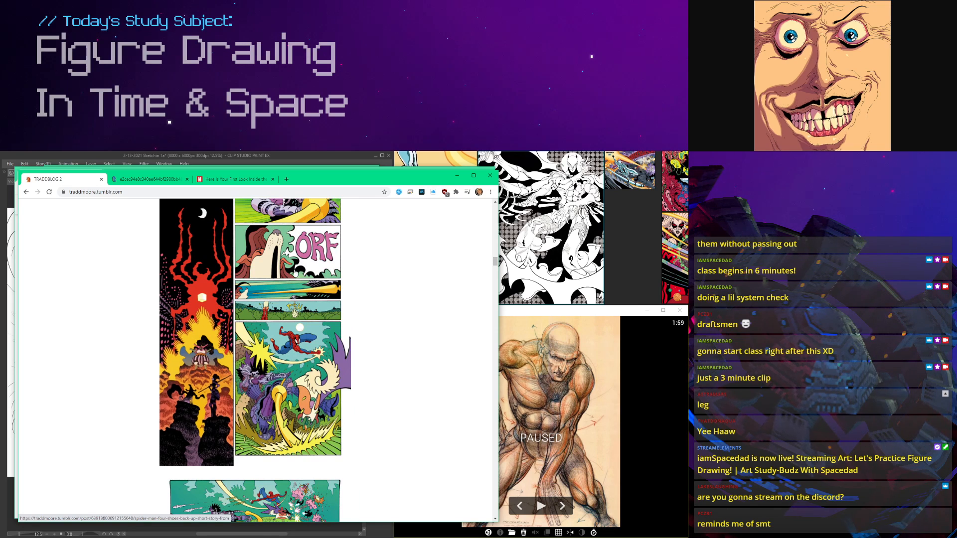
Step: Open the comic page with the howling dog and the red creature under the moon in a new tab and examine it enlarged
right_click(291, 377)
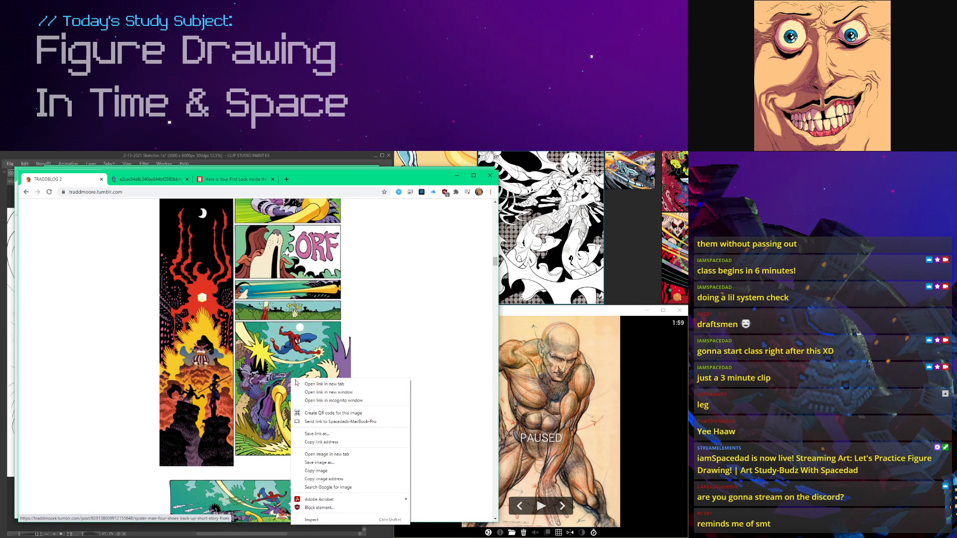
left_click(324, 444)
left_click(229, 181)
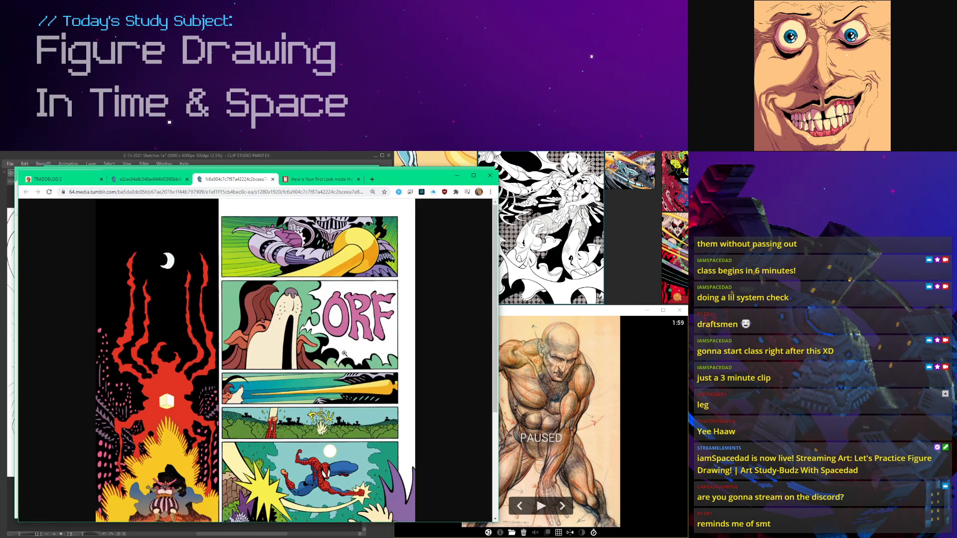
scroll(343, 352, "down", 3)
left_click(328, 362)
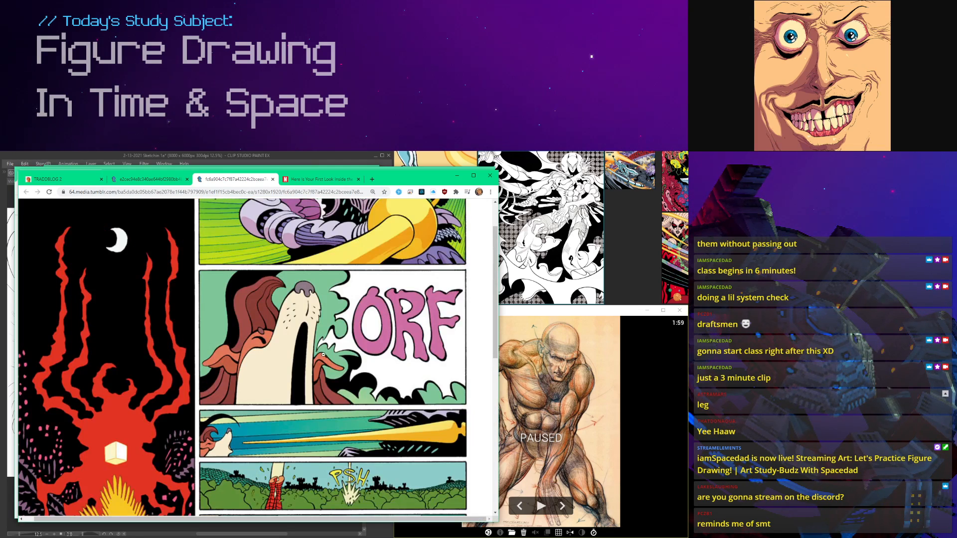
scroll(288, 323, "up", 1)
scroll(288, 323, "down", 8)
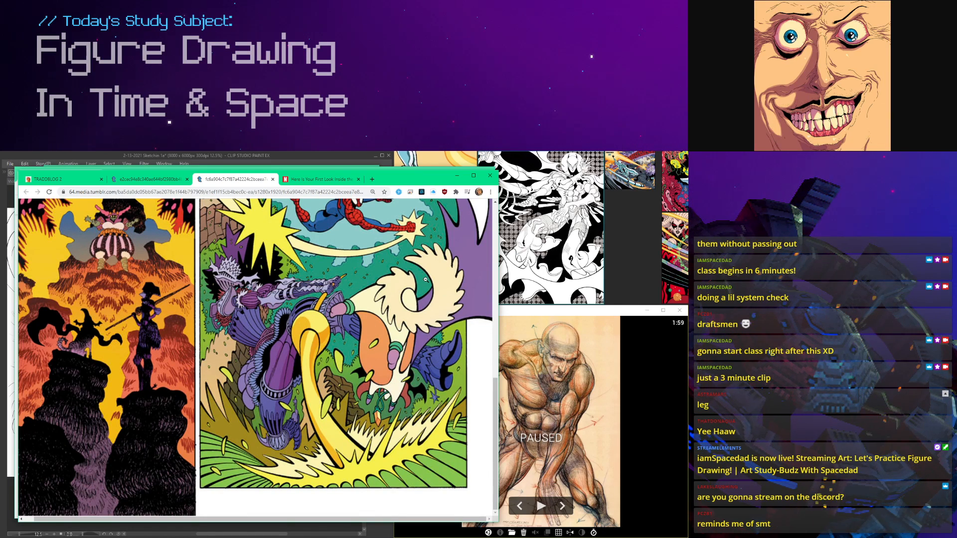
scroll(426, 279, "up", 2)
scroll(439, 257, "down", 2)
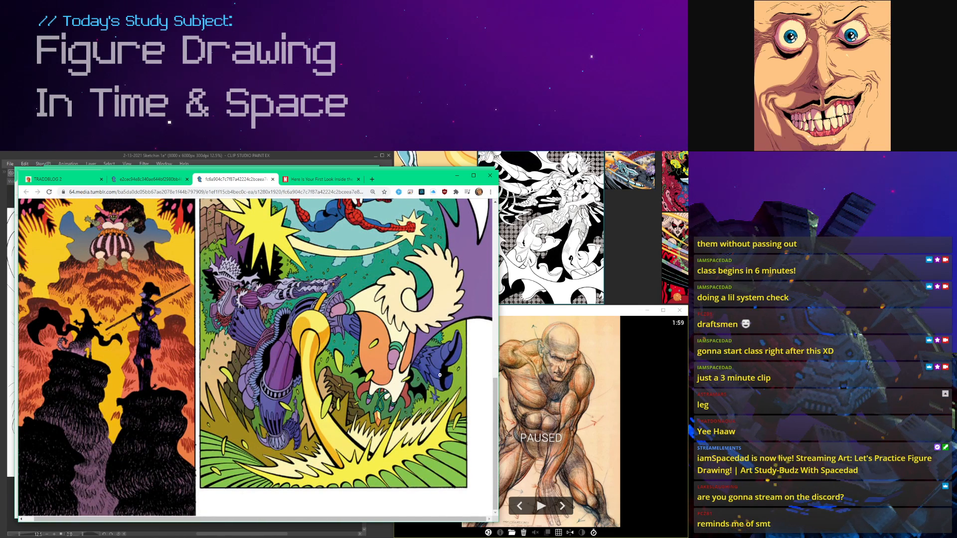
scroll(353, 374, "up", 3)
Step: Return to the blog and open the full post of the Spider-Man Four Shoes back-up story
key("ctrl+1")
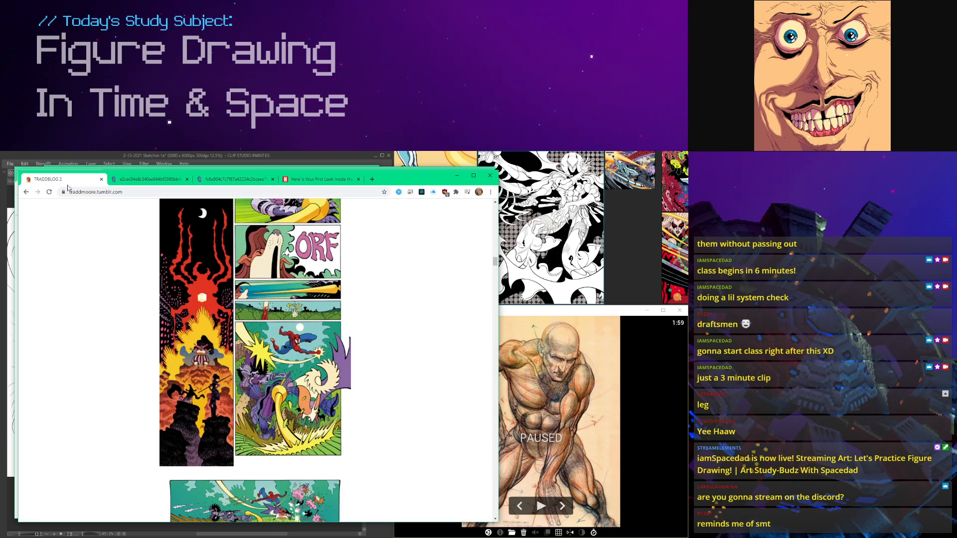
scroll(264, 310, "down", 2)
left_click(264, 309)
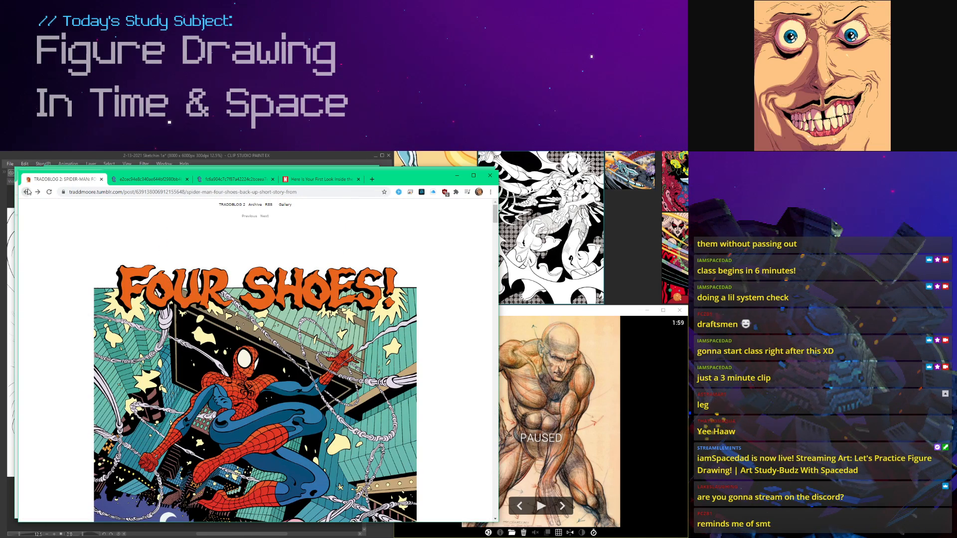
Step: Find the curved-panel battle page in the Four Shoes post, open its image in a new tab and examine its figures
scroll(180, 289, "down", 20)
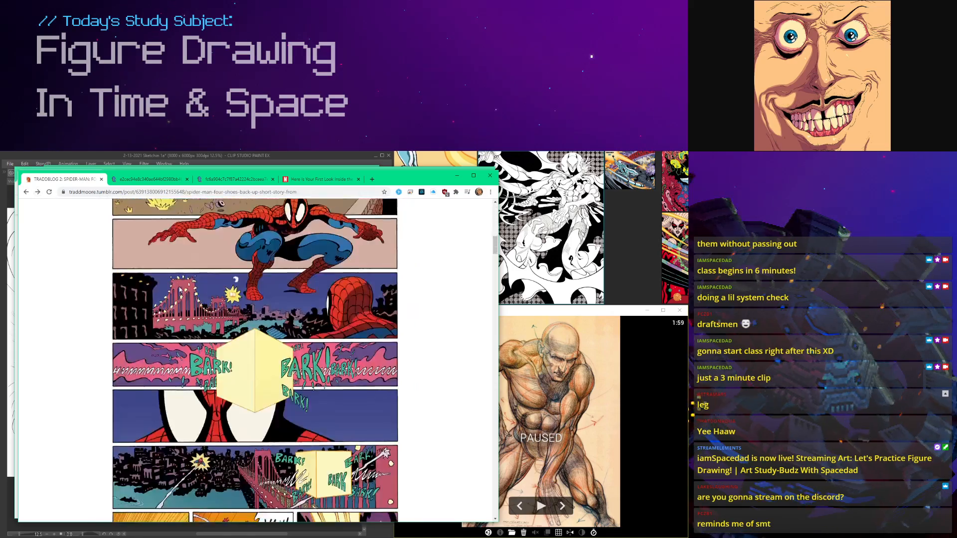
scroll(180, 289, "down", 20)
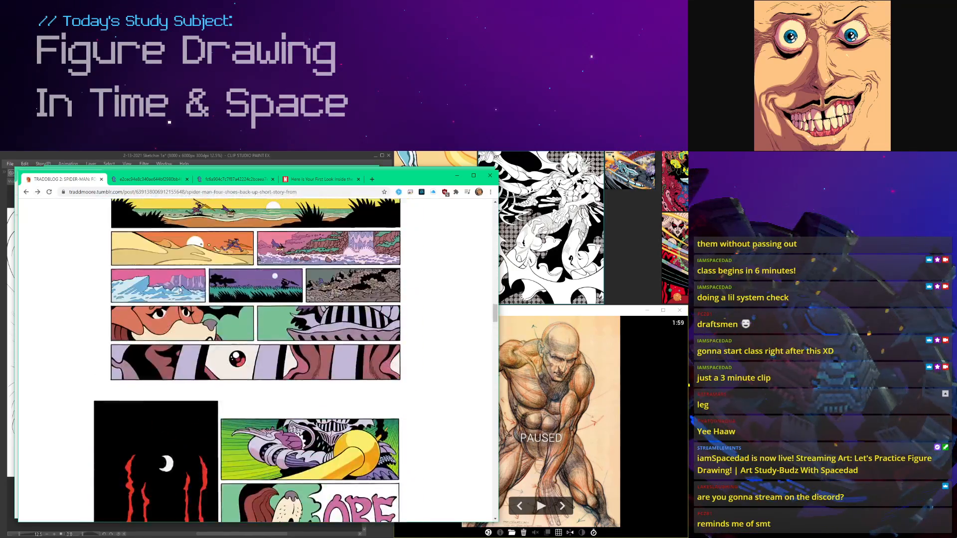
scroll(180, 289, "down", 5)
right_click(225, 326)
left_click(256, 332)
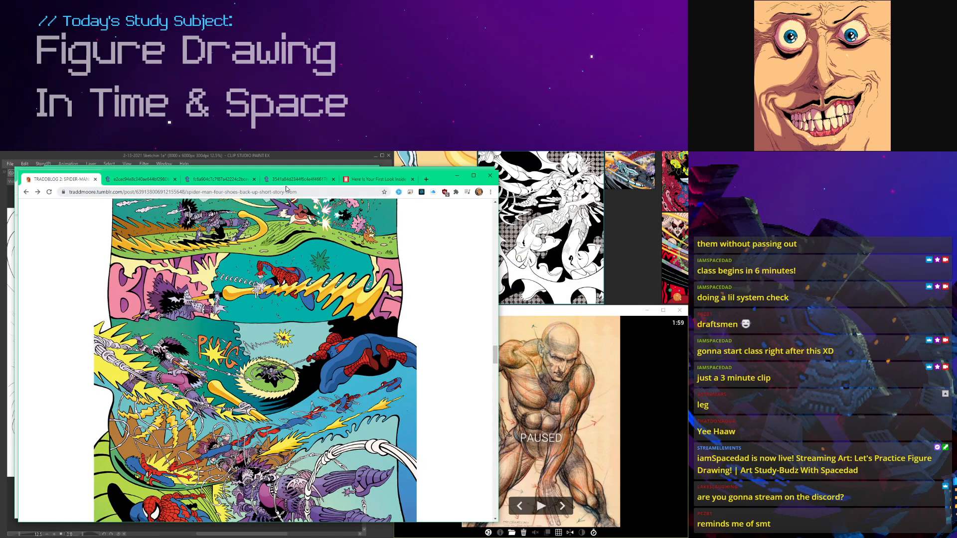
left_click(289, 180)
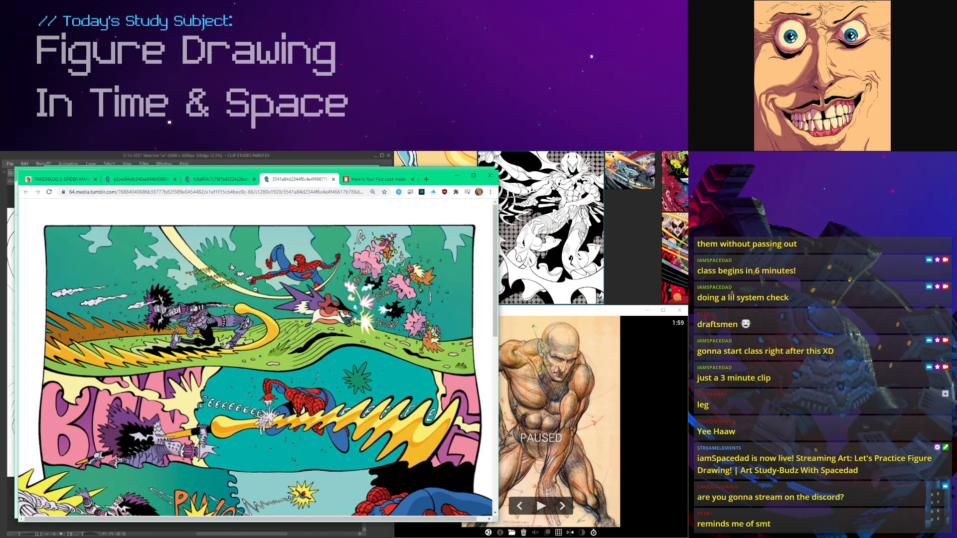
left_click(255, 289)
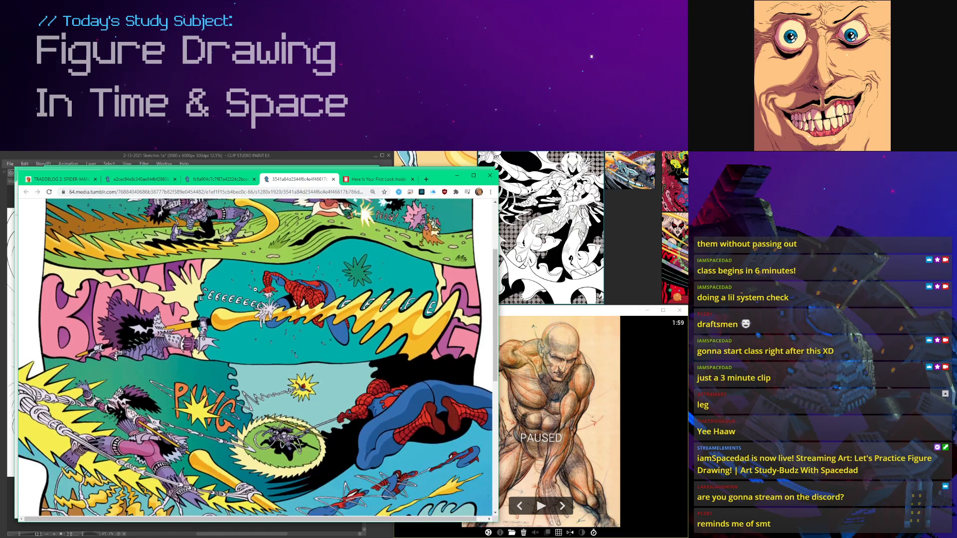
scroll(255, 289, "down", 8)
scroll(255, 289, "down", 1)
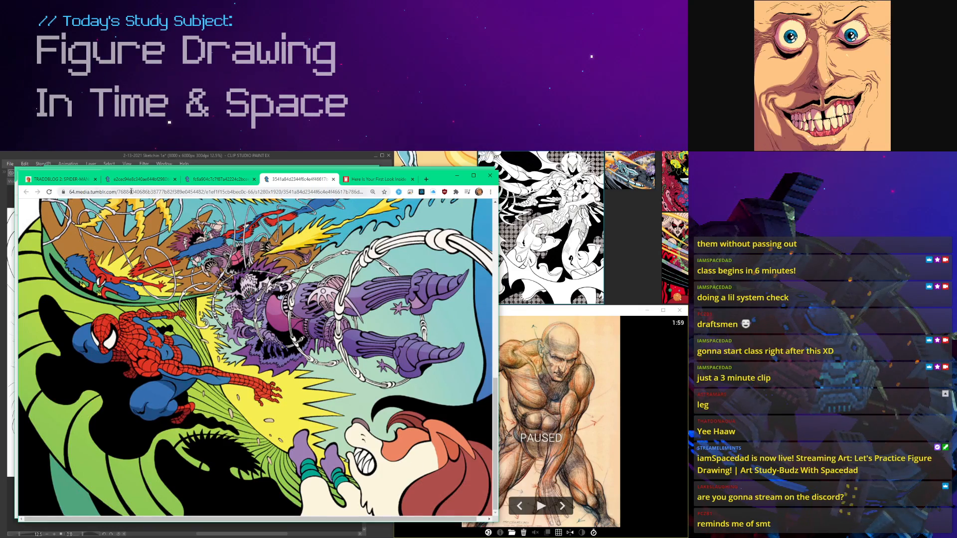
Step: Return to the post, open the comic page with the crying knight in a new tab and examine its large fight panel enlarged
key("ctrl+1")
scroll(239, 338, "down", 8)
scroll(234, 344, "down", 2)
right_click(206, 365)
left_click(248, 378)
key("ctrl+5")
scroll(284, 396, "down", 3)
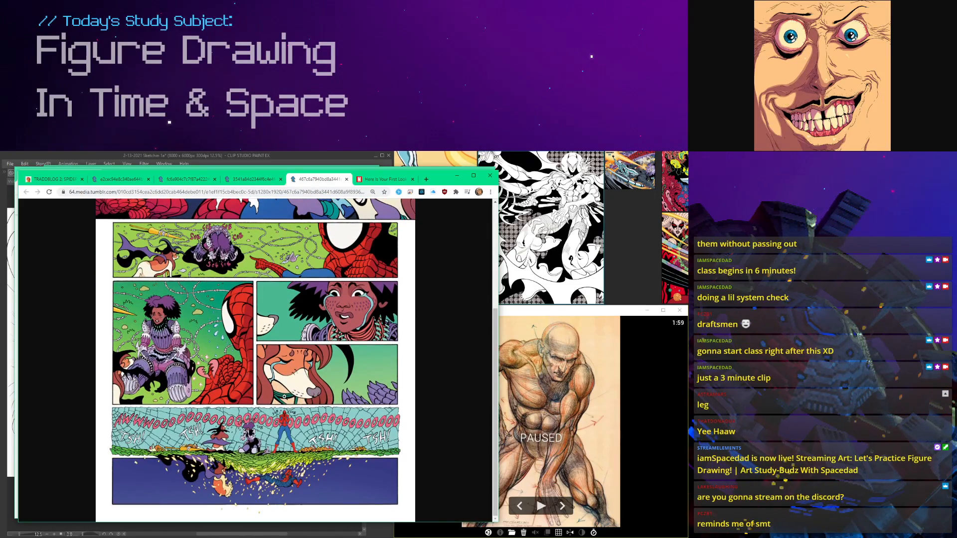
left_click(295, 373)
scroll(293, 375, "down", 4)
scroll(289, 381, "up", 5)
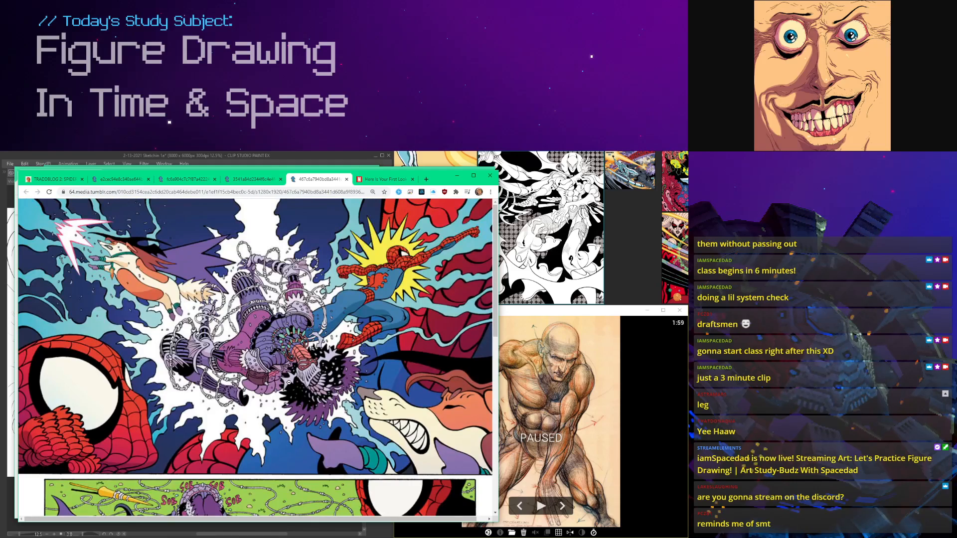
Step: Examine the lower panels of the crying knight page, down to the strip of figures falling through the grass
scroll(289, 382, "down", 6)
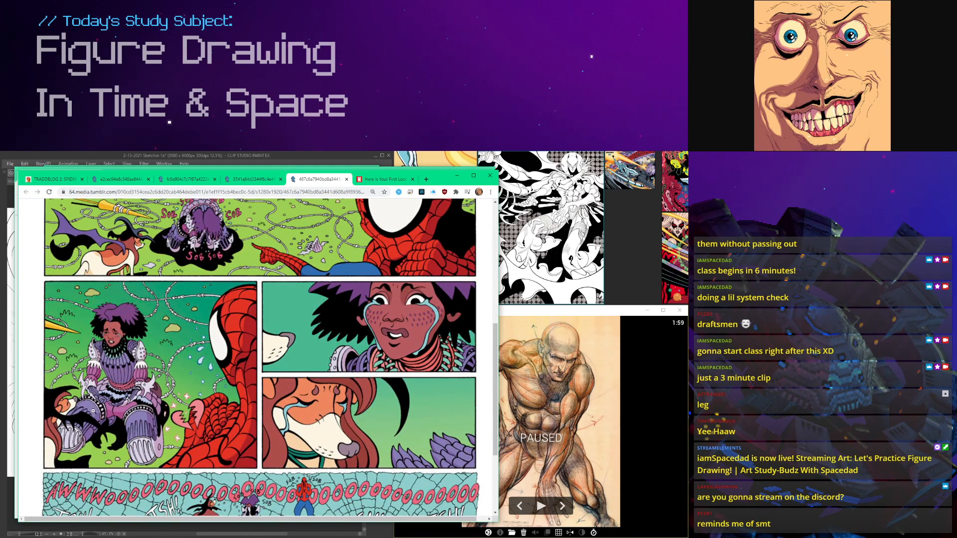
scroll(198, 383, "down", 1)
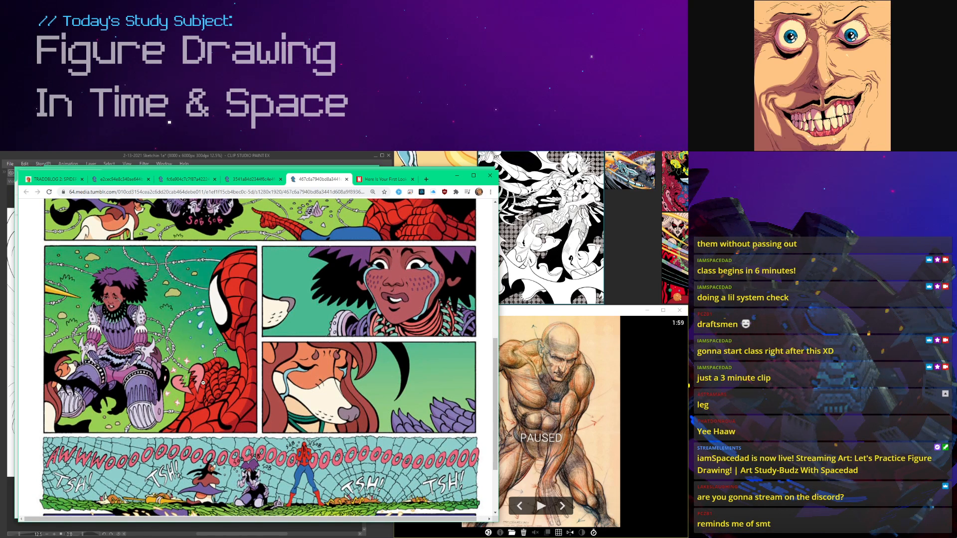
scroll(229, 319, "up", 1)
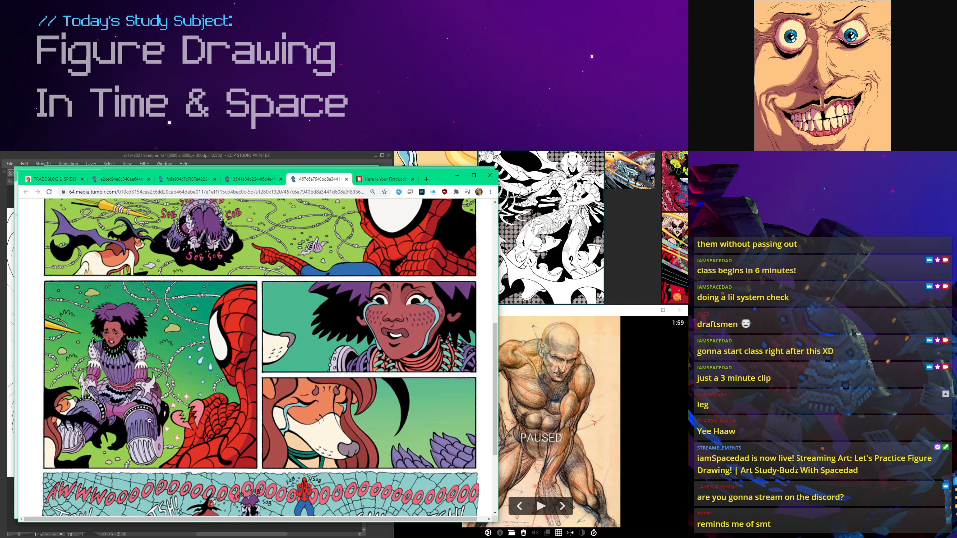
scroll(124, 391, "up", 2)
scroll(140, 368, "down", 2)
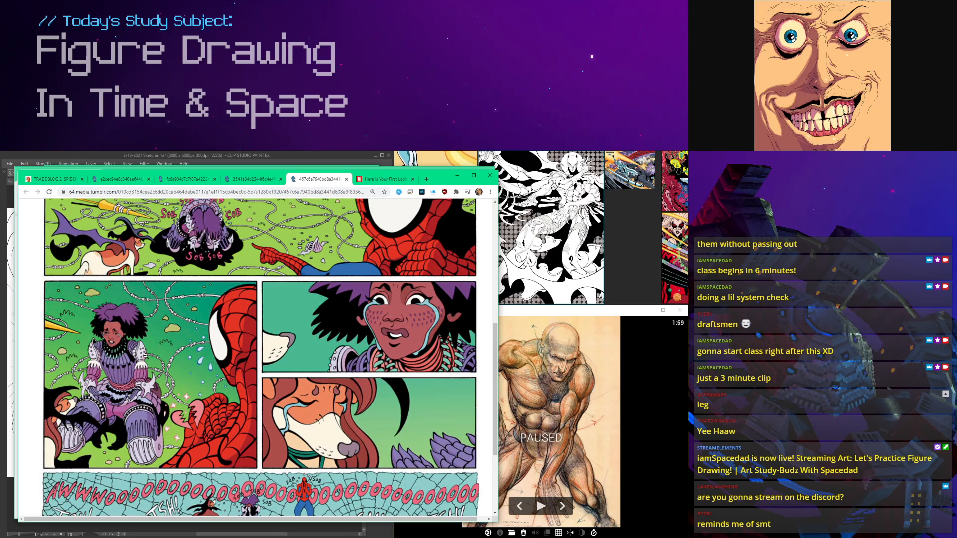
scroll(145, 355, "up", 2)
scroll(145, 355, "down", 4)
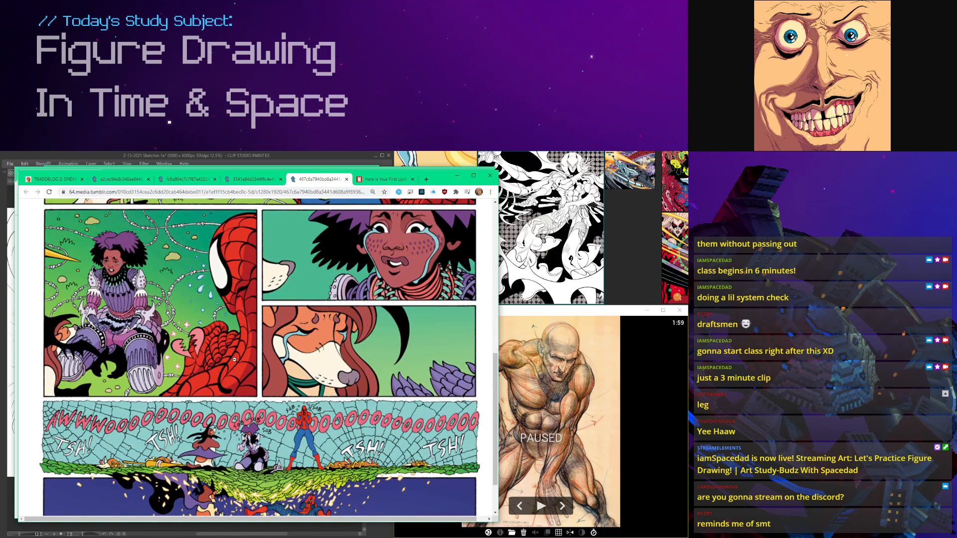
scroll(234, 359, "down", 1)
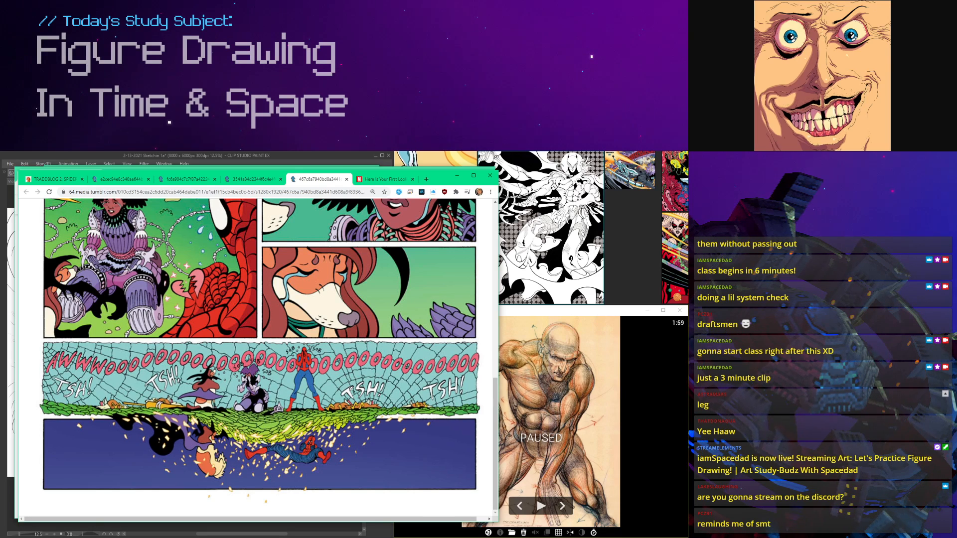
scroll(196, 456, "up", 1)
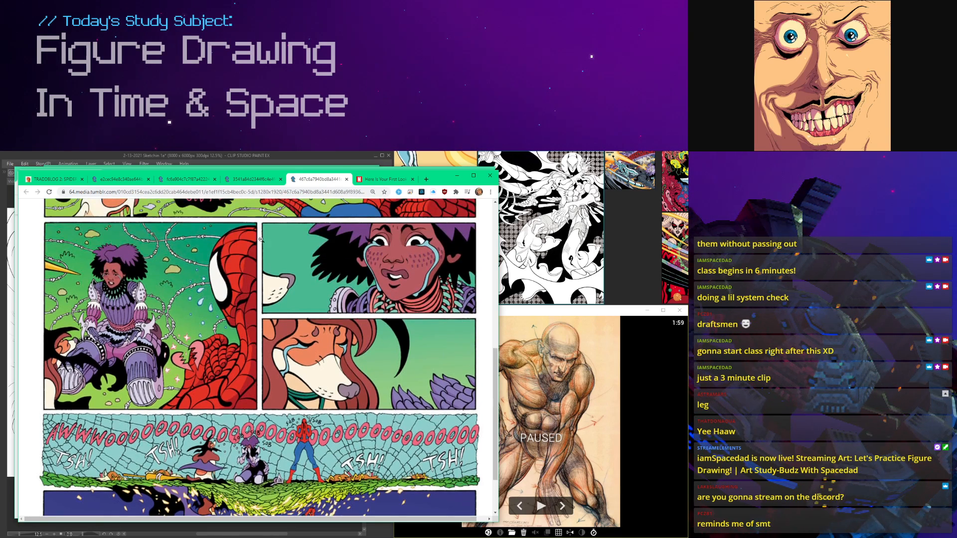
Step: Return to the Four Shoes post and look over the bridge page with the closing moon panels
left_click(252, 179)
left_click(199, 179)
left_click(151, 179)
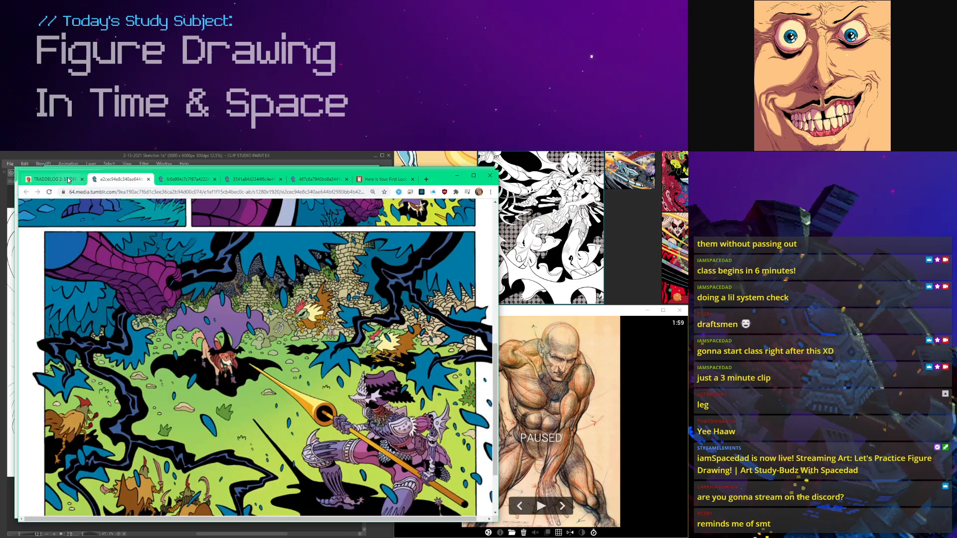
left_click(55, 179)
scroll(308, 319, "down", 3)
scroll(308, 319, "down", 5)
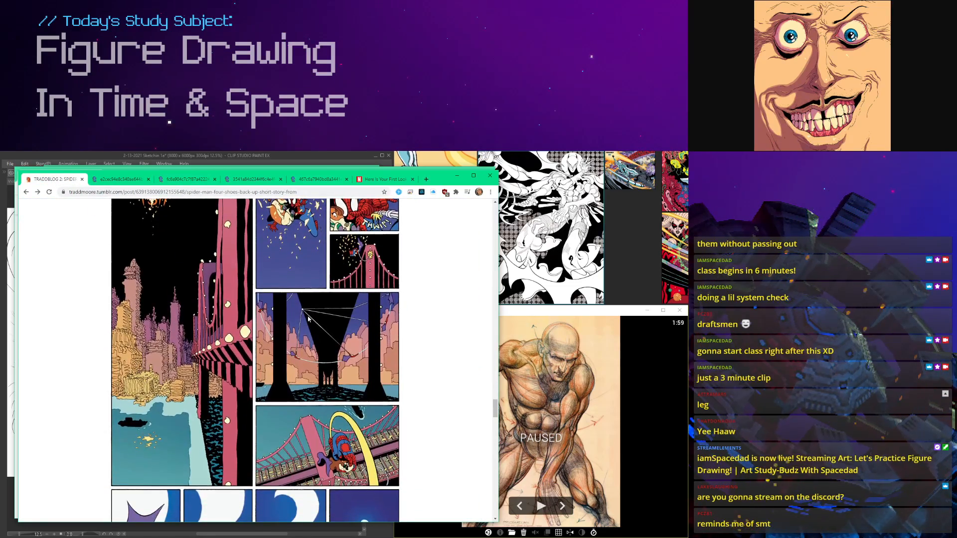
scroll(230, 367, "up", 1)
scroll(230, 366, "down", 2)
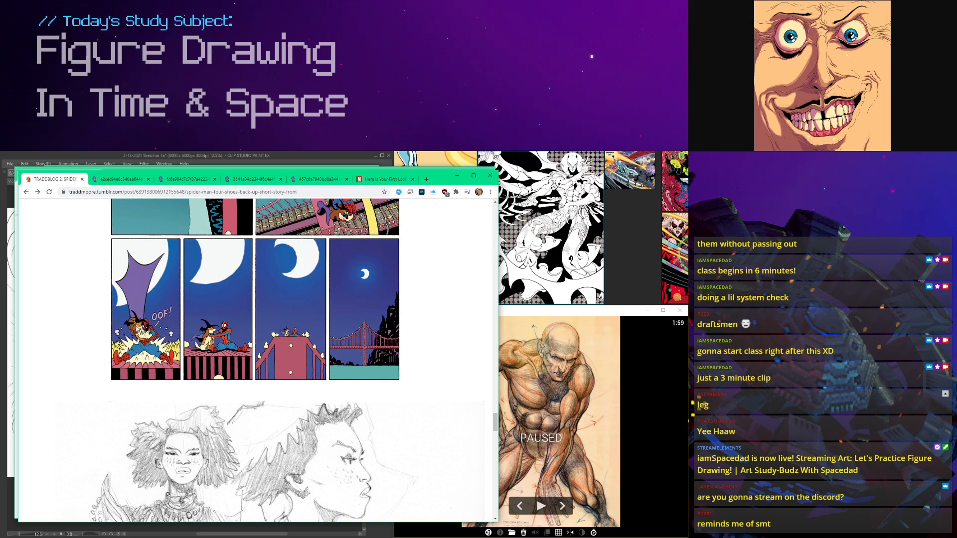
scroll(211, 349, "up", 15)
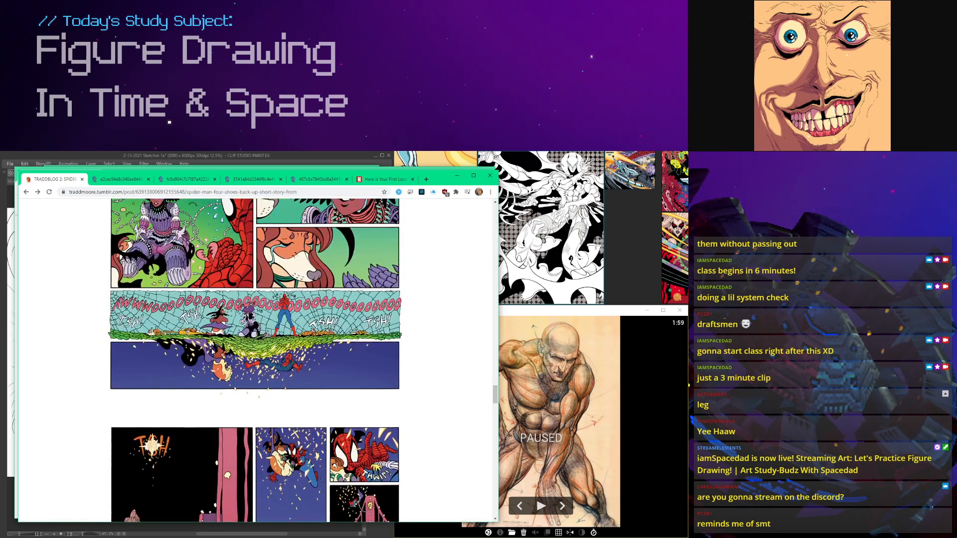
scroll(212, 349, "down", 17)
Step: Examine the pencil sketches of the crouching Spider-Man and the dog at the end of the Four Shoes post
middle_click(211, 349)
scroll(211, 348, "down", 20)
middle_click(314, 435)
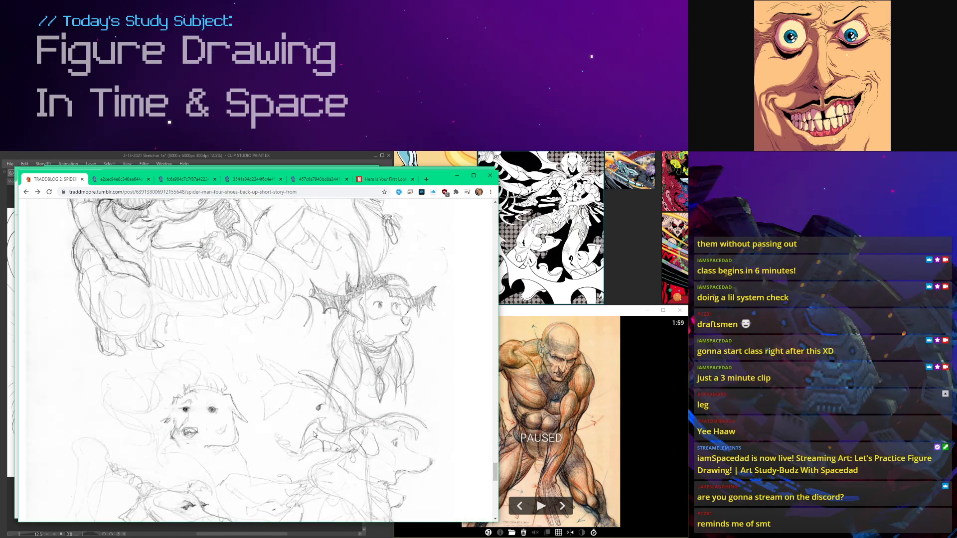
scroll(314, 435, "down", 3)
scroll(314, 435, "up", 5)
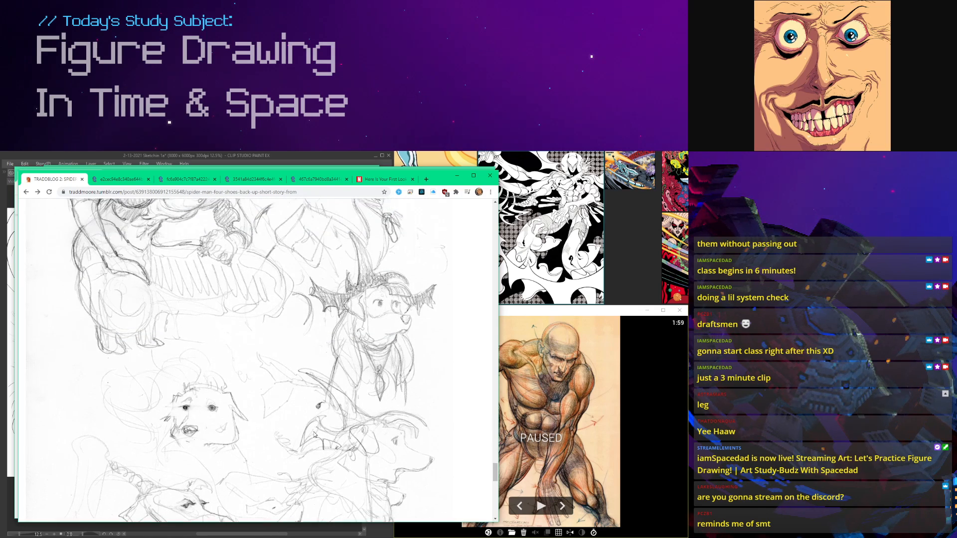
scroll(314, 435, "down", 3)
scroll(314, 434, "up", 3)
scroll(281, 430, "down", 6)
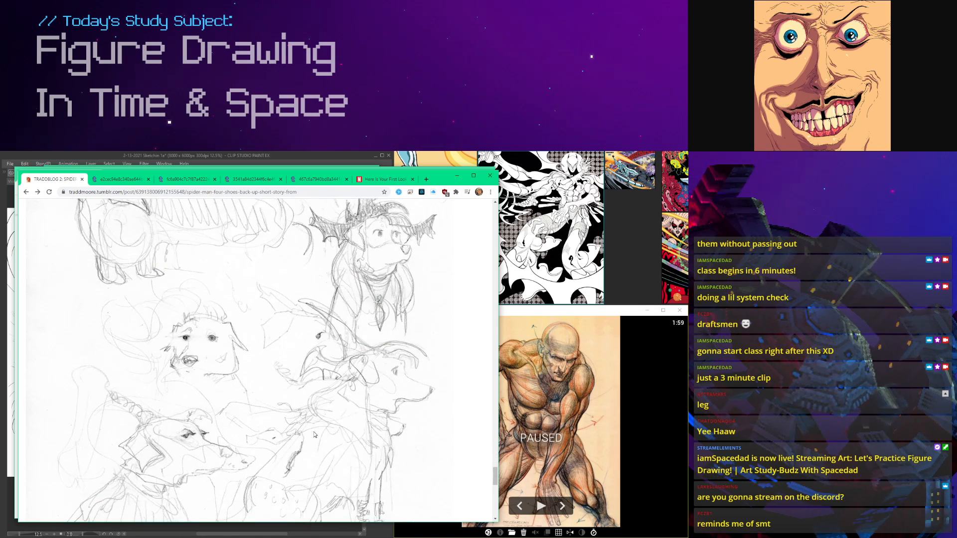
scroll(281, 341, "up", 6)
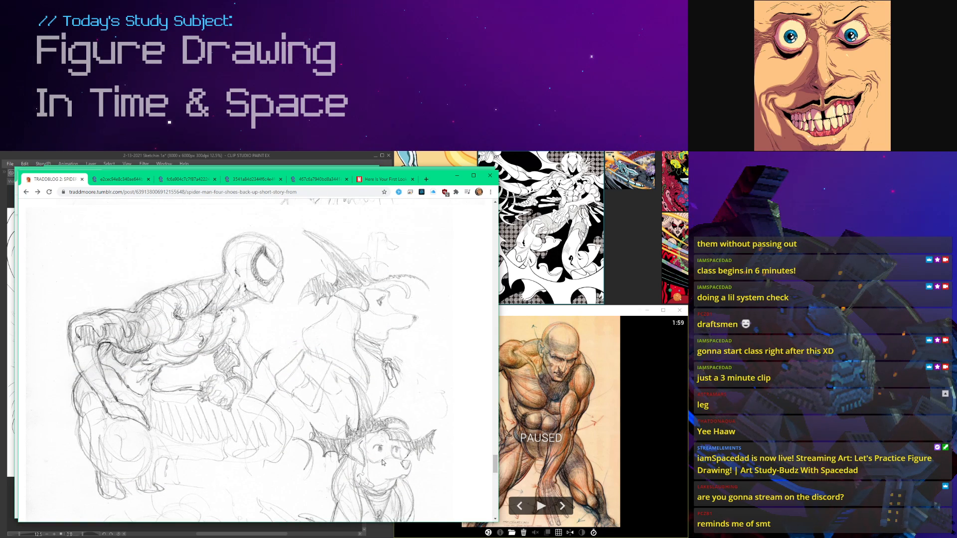
scroll(384, 477, "up", 1)
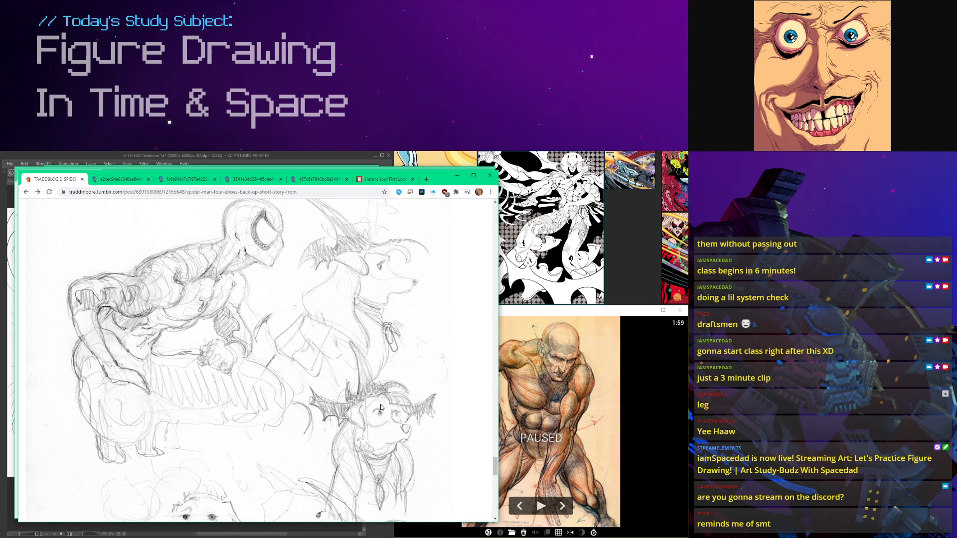
scroll(375, 397, "up", 3)
scroll(374, 397, "up", 20)
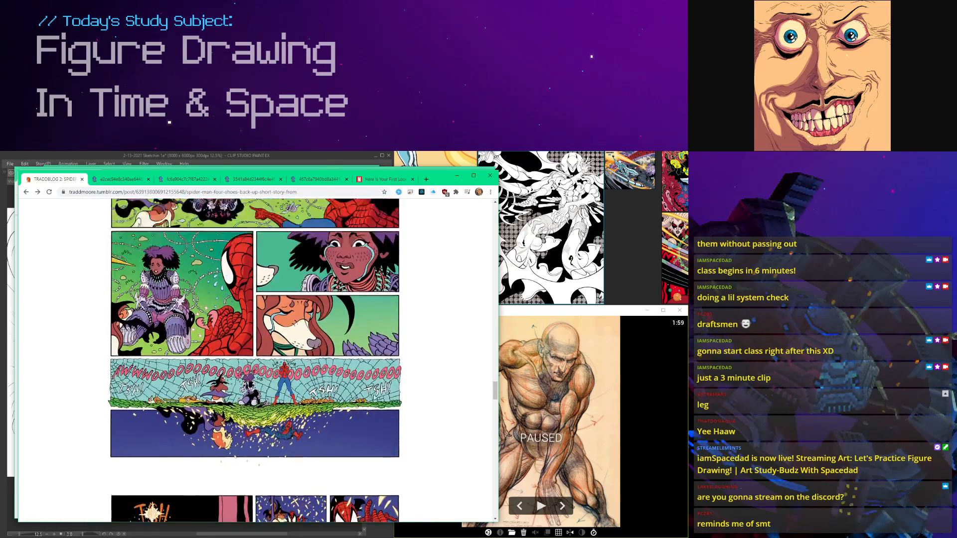
Step: Look back over the earlier Four Shoes pages and close the blog's browser window
scroll(374, 397, "up", 20)
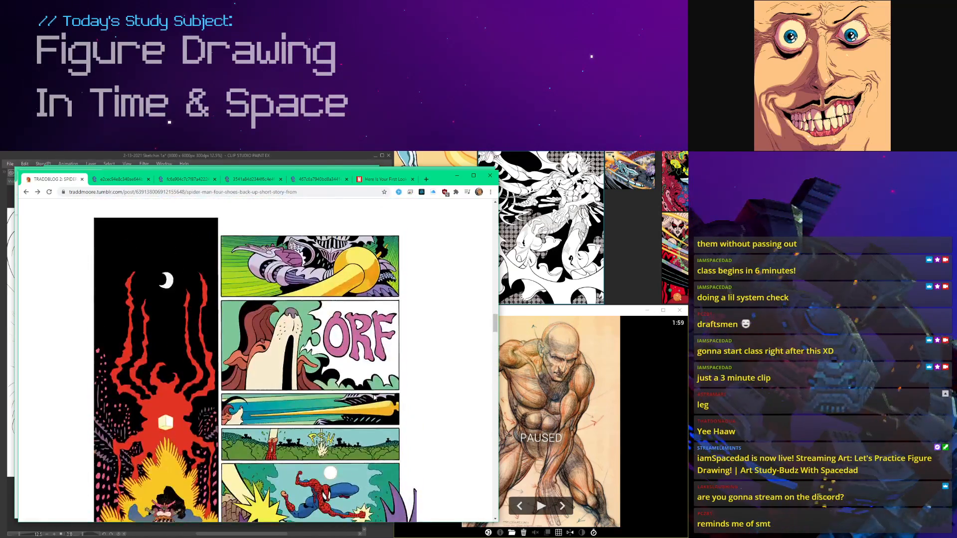
scroll(374, 397, "up", 7)
scroll(374, 397, "down", 7)
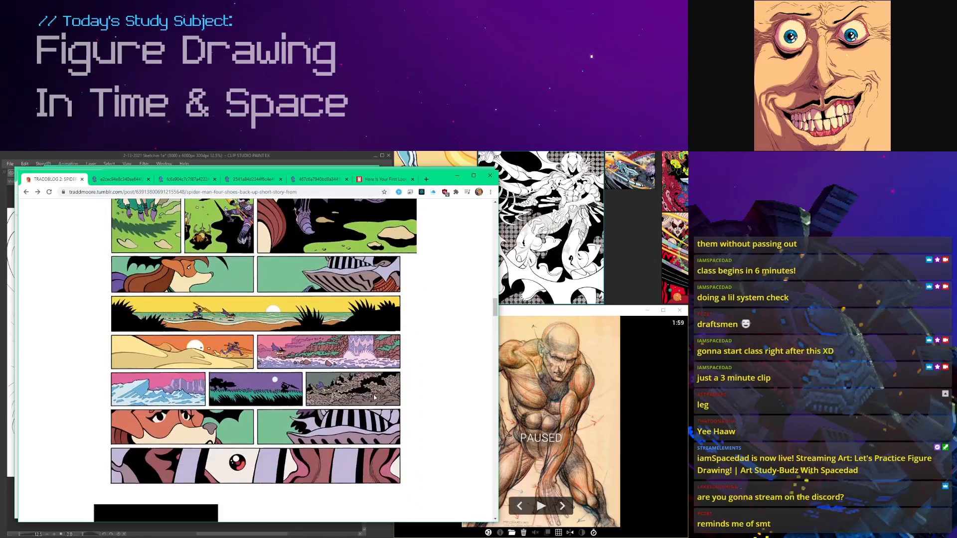
scroll(374, 397, "up", 5)
left_click(490, 175)
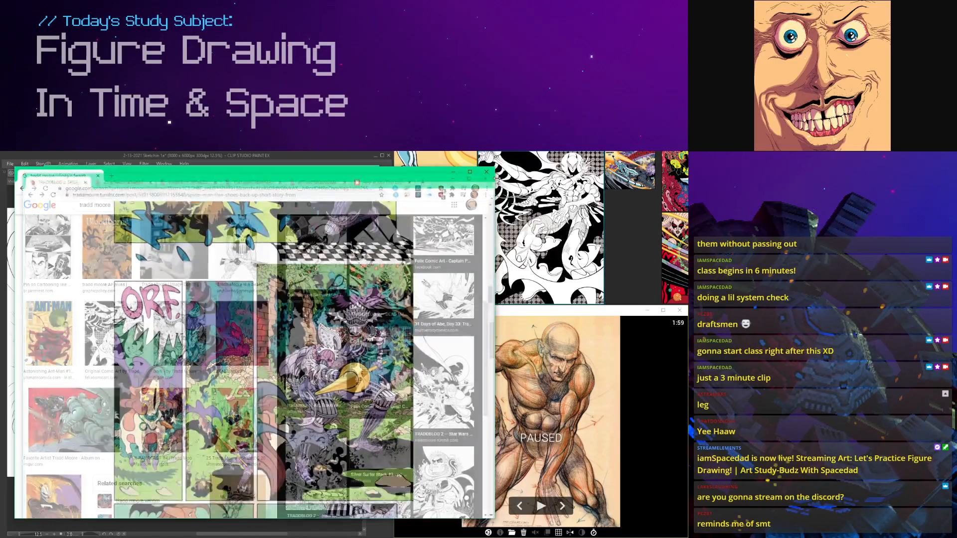
Step: Switch to the image reference board and survey its collected comic artwork
left_click(547, 243)
scroll(547, 243, "down", 8)
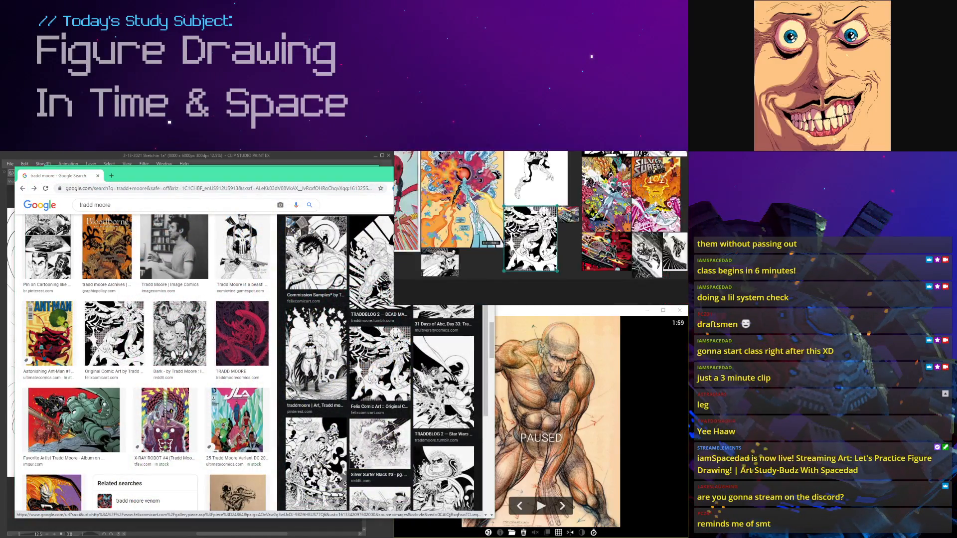
scroll(608, 199, "down", 4)
scroll(607, 199, "up", 12)
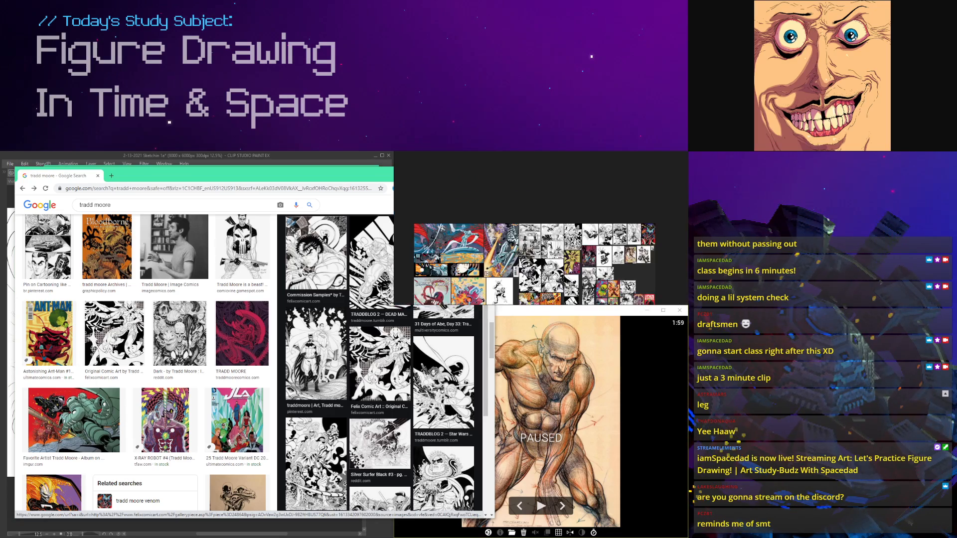
scroll(558, 259, "down", 5)
scroll(573, 259, "up", 4)
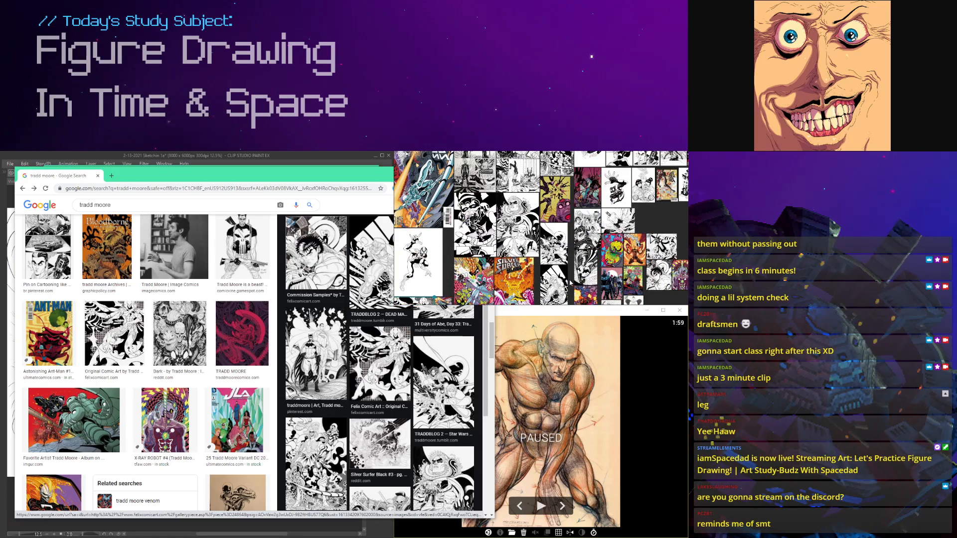
Step: Focus the reference board on the flaming orange comic page and examine its central figure
double_click(641, 250)
scroll(554, 200, "up", 3)
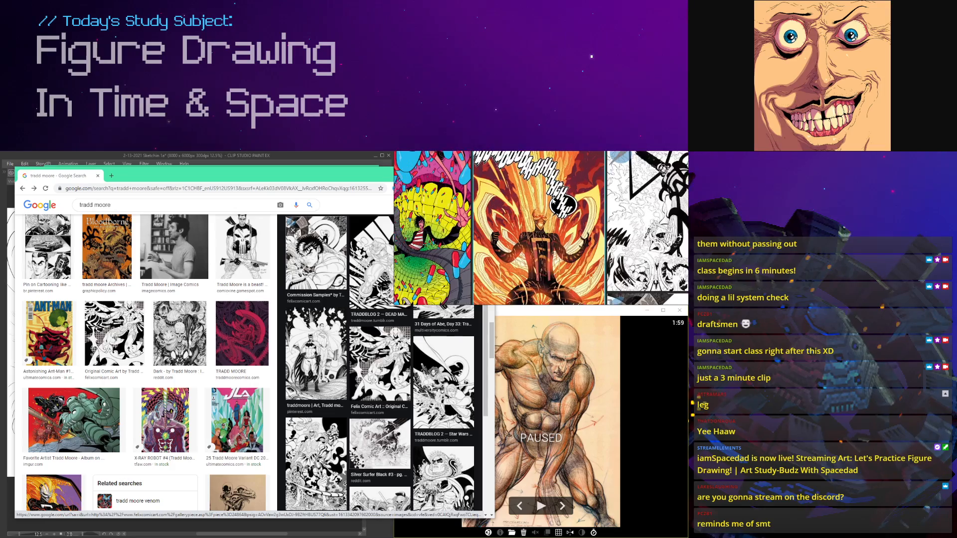
scroll(554, 200, "down", 3)
scroll(550, 234, "up", 3)
scroll(546, 271, "down", 3)
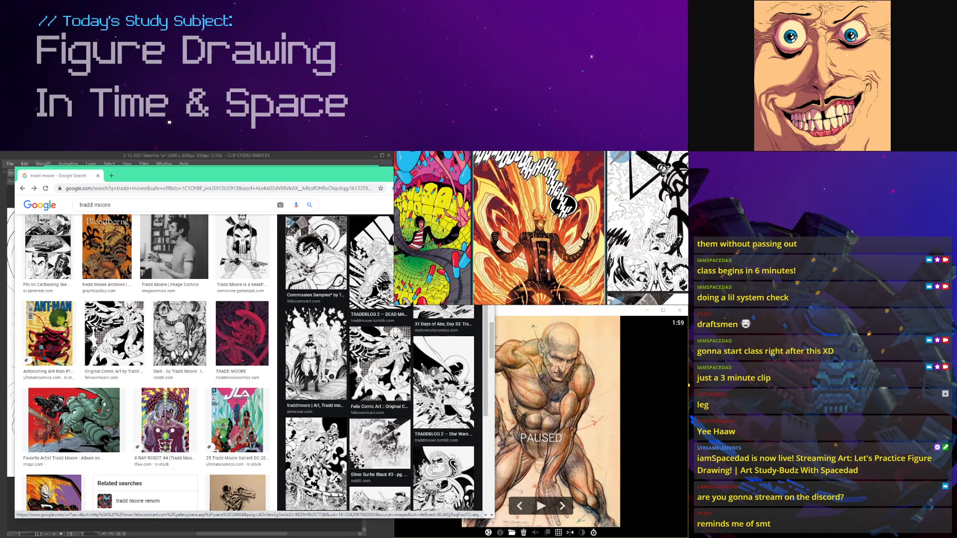
scroll(546, 270, "up", 3)
scroll(546, 271, "down", 3)
scroll(547, 270, "up", 3)
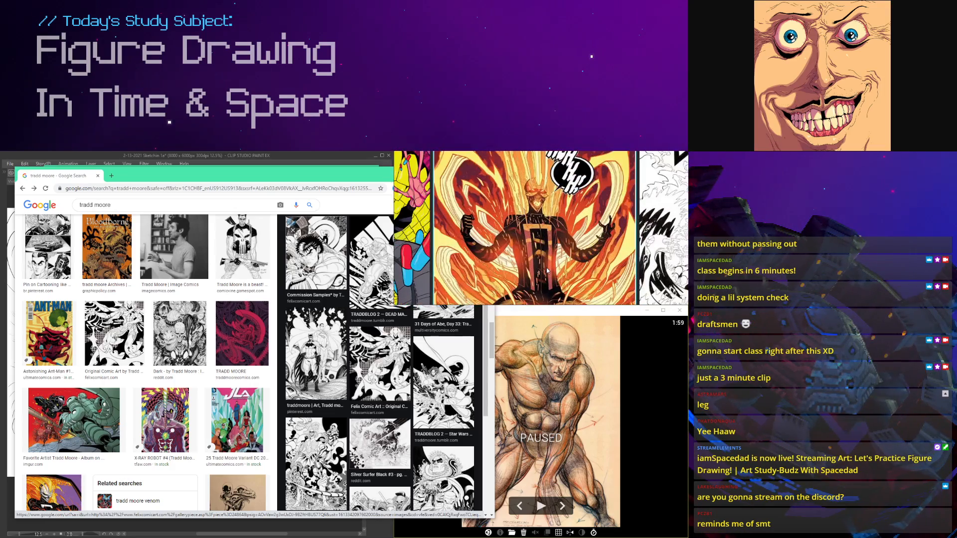
scroll(547, 270, "down", 3)
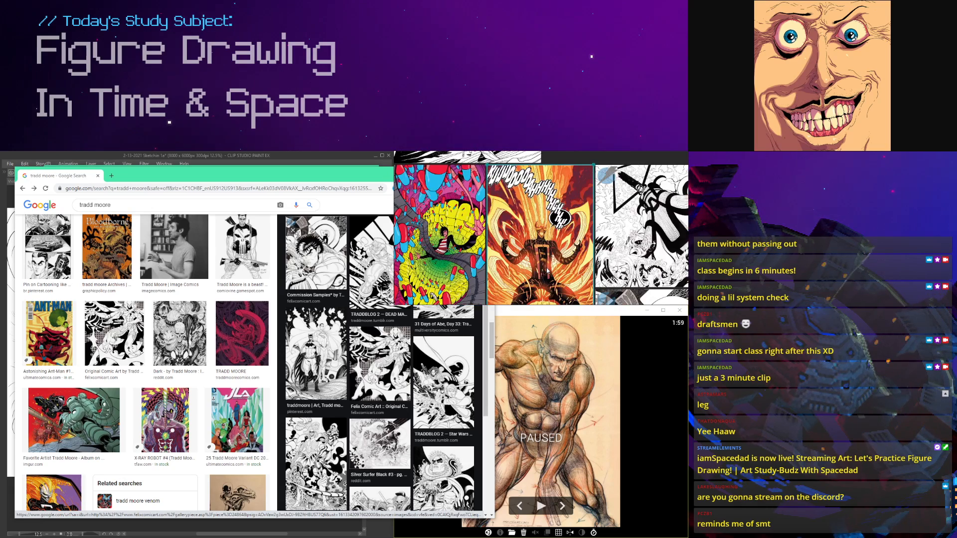
Step: Examine the neighbouring multicoloured page and bring the black-and-white Batman drawing into focus on the reference board
scroll(546, 271, "down", 3)
double_click(477, 255)
scroll(539, 240, "up", 5)
scroll(539, 239, "down", 3)
scroll(561, 191, "down", 3)
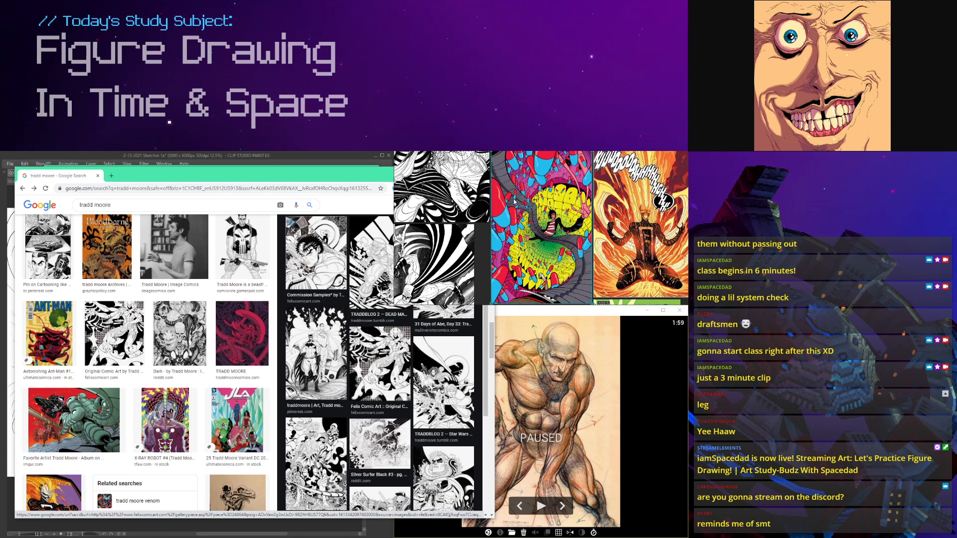
double_click(450, 227)
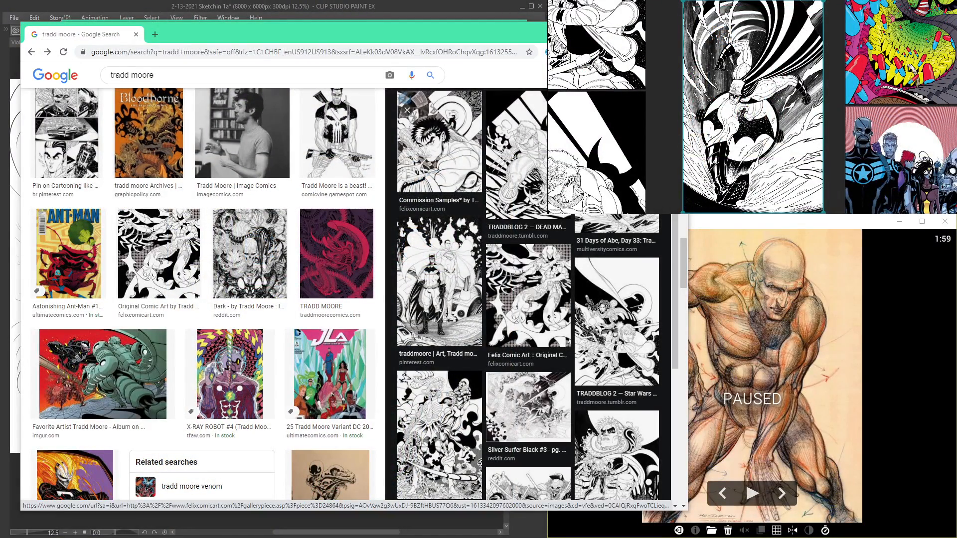
Step: Close the Google image results window and rewind the SILVER SURFER: BLACK trailer to 0:14
left_click(293, 35)
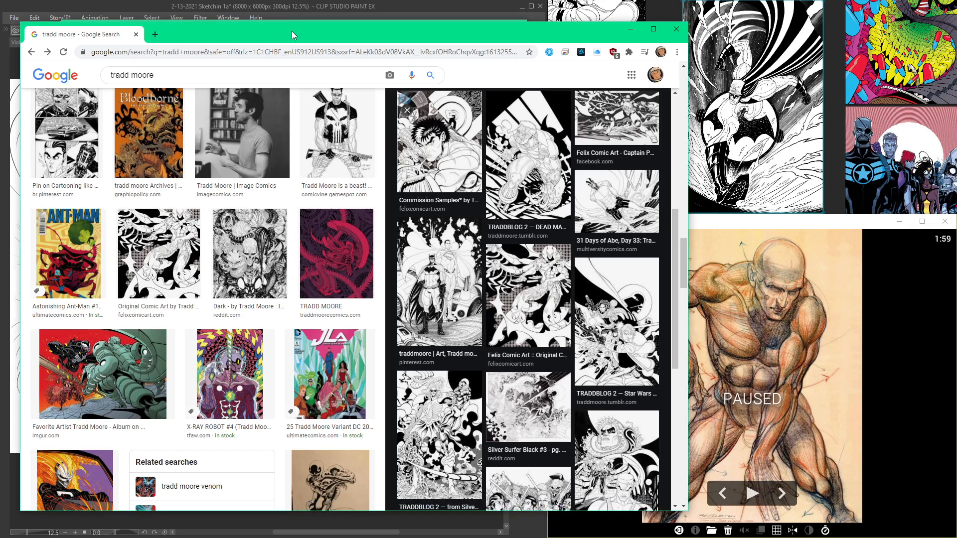
left_click(679, 30)
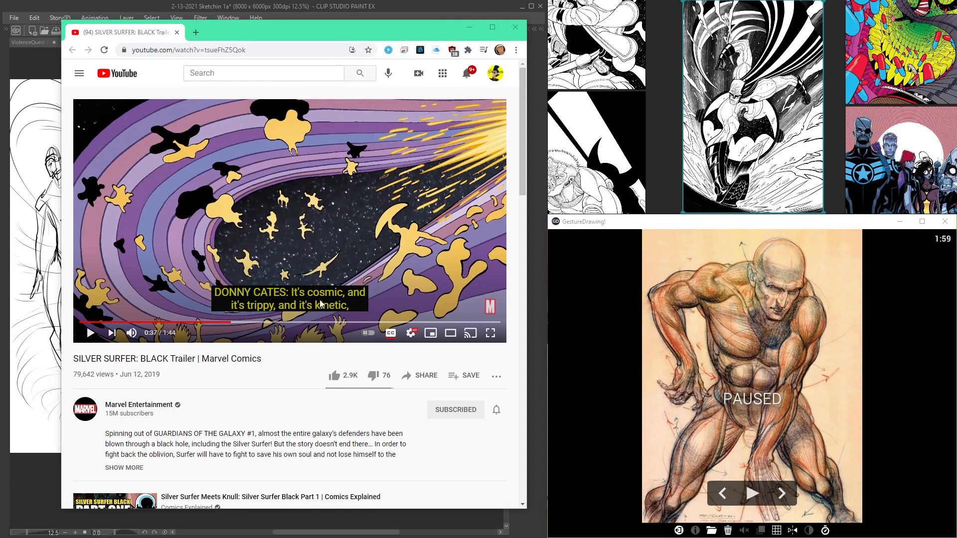
left_click_drag(241, 324, 192, 324)
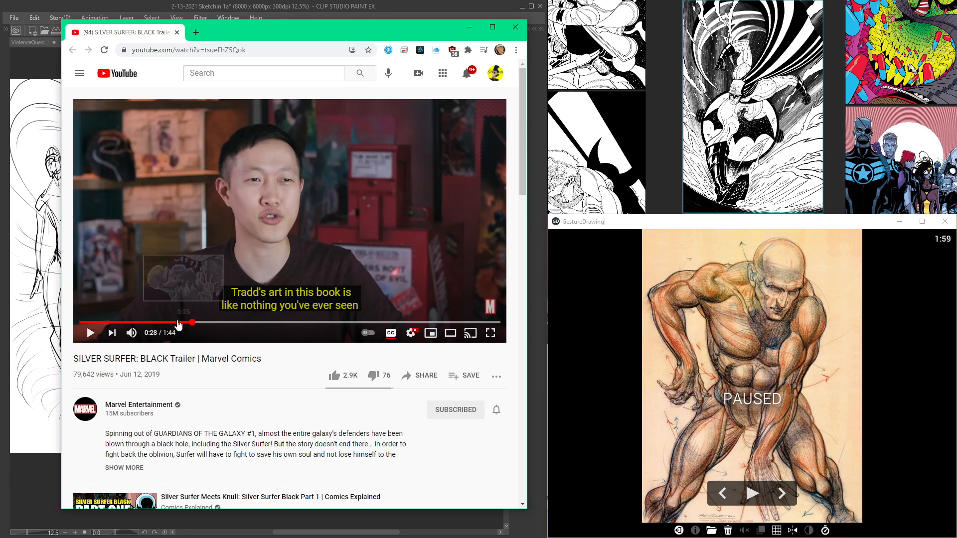
left_click(161, 325)
left_click(139, 325)
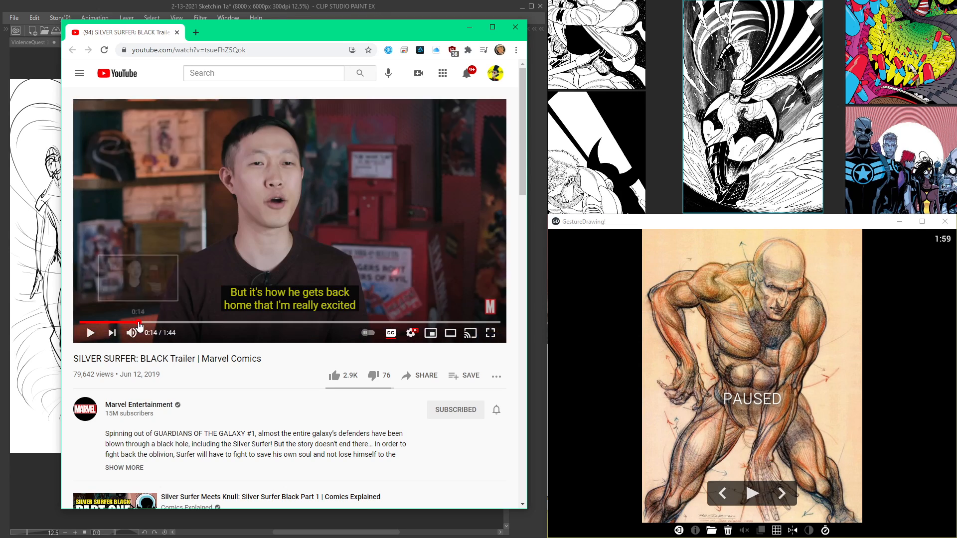
Step: Skim the trailer for its comic artwork, leave it paused at the human figure line at 0:50 and mute it
left_click(301, 325)
left_click(337, 324)
left_click(410, 325)
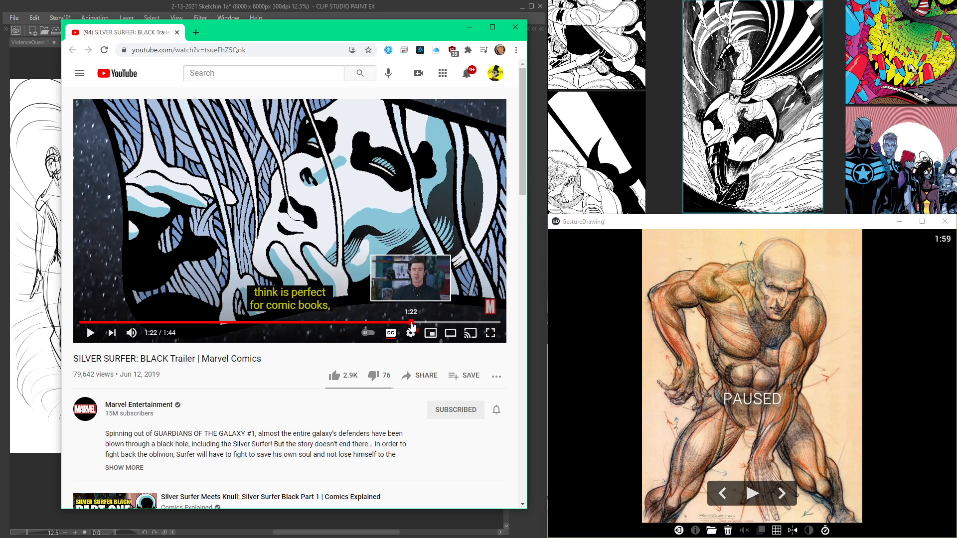
left_click(438, 324)
left_click(333, 324)
left_click(351, 324)
left_click(364, 324)
left_click(281, 325)
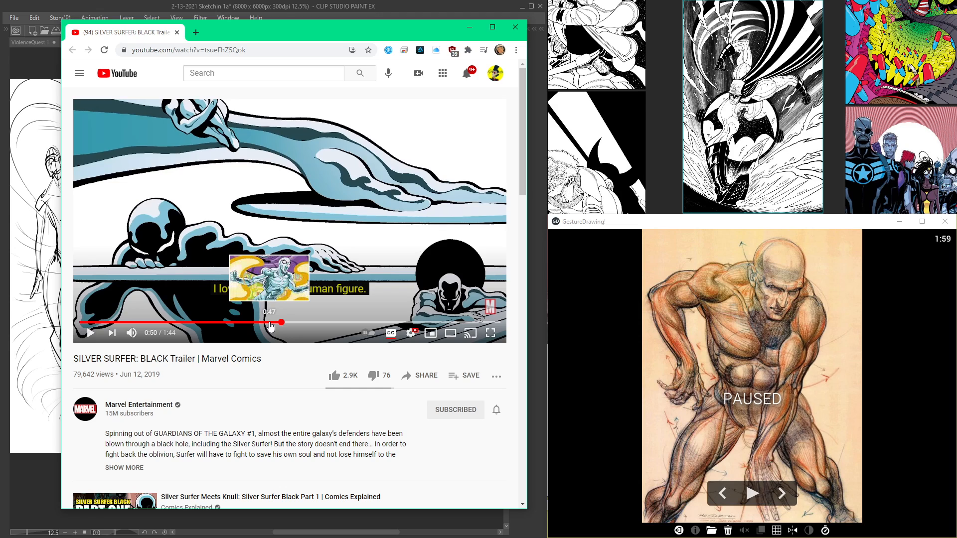
key("space")
left_click(131, 332)
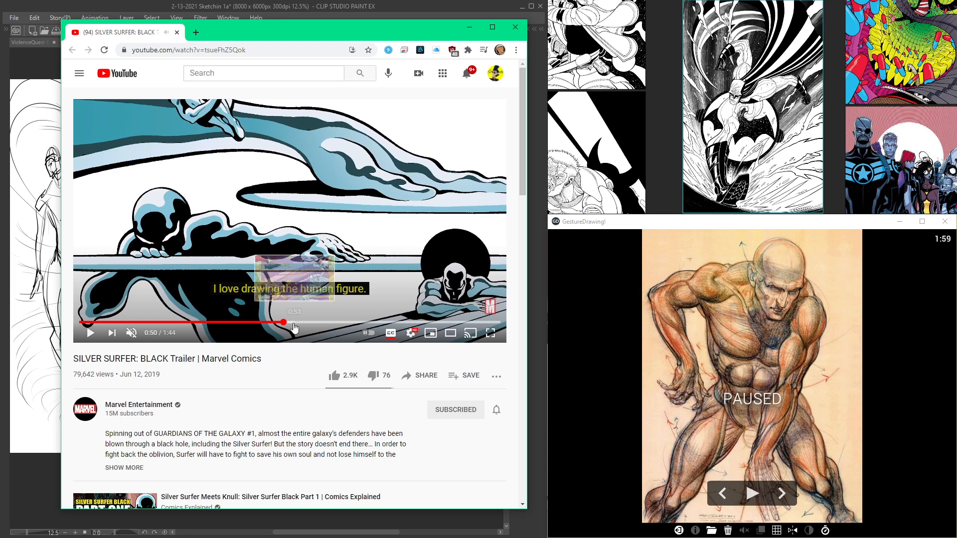
Step: Replace the trailer window with the video An Introduction To The Art Of TRADD MOORE, preview it at 0:51 and close it
left_click(515, 27)
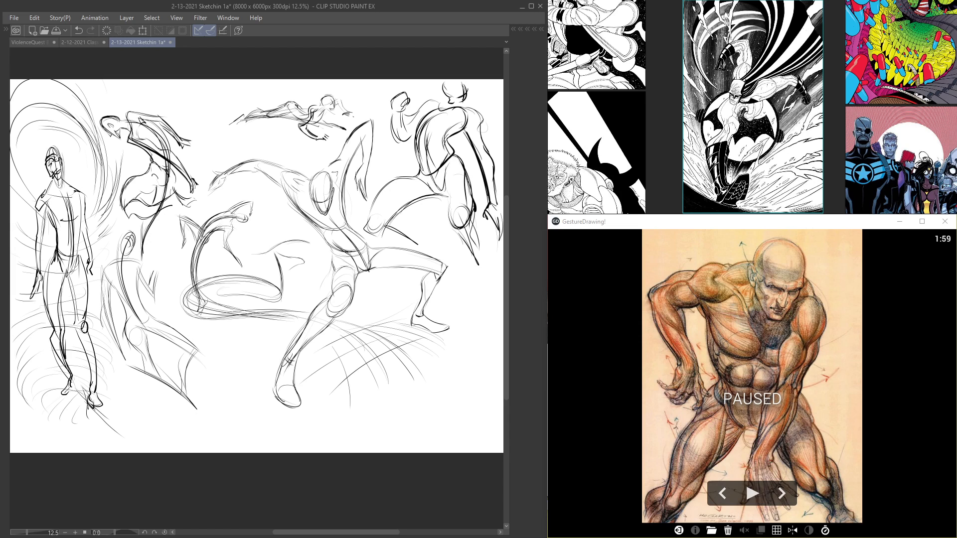
mouse_move(956, 58)
left_mouse_down()
mouse_move(362, 4)
mouse_move(325, 35)
left_mouse_up()
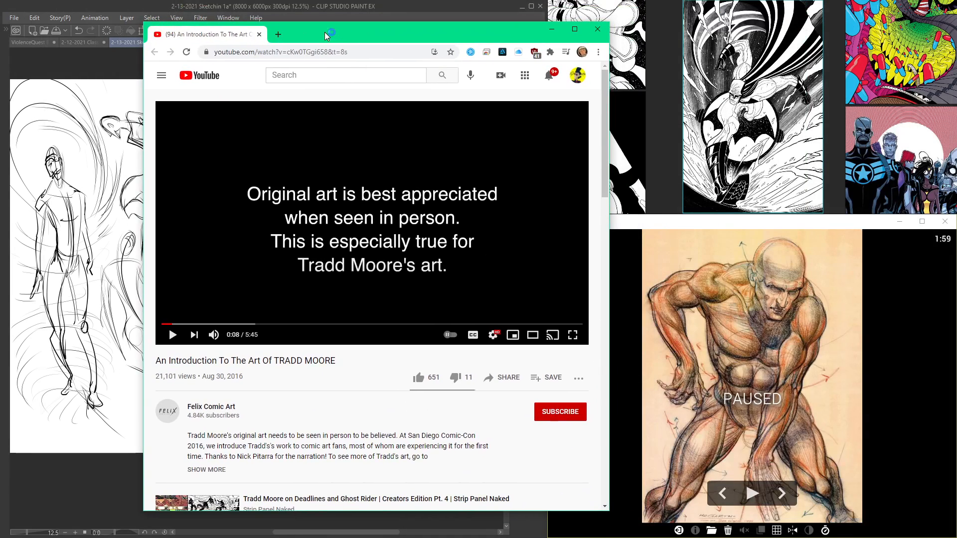
left_click(225, 324)
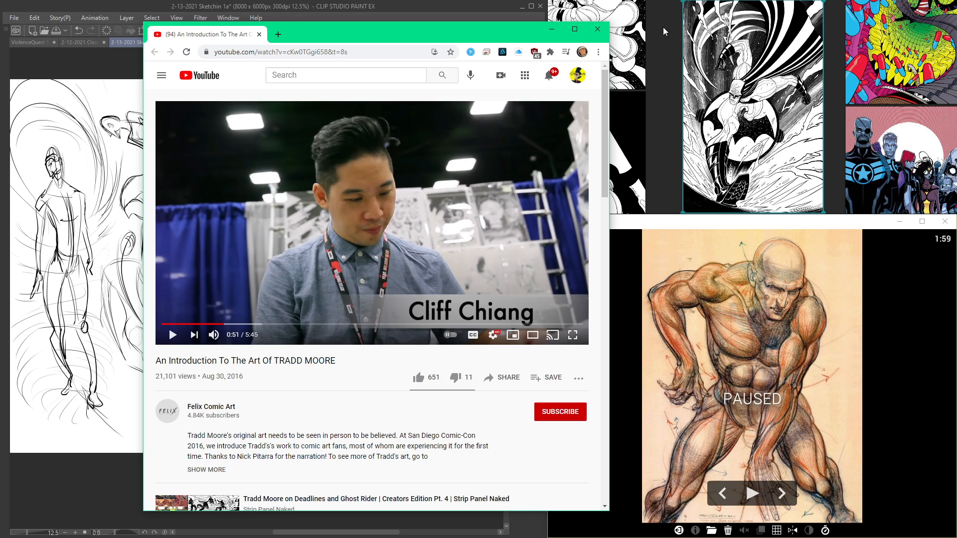
left_click(597, 29)
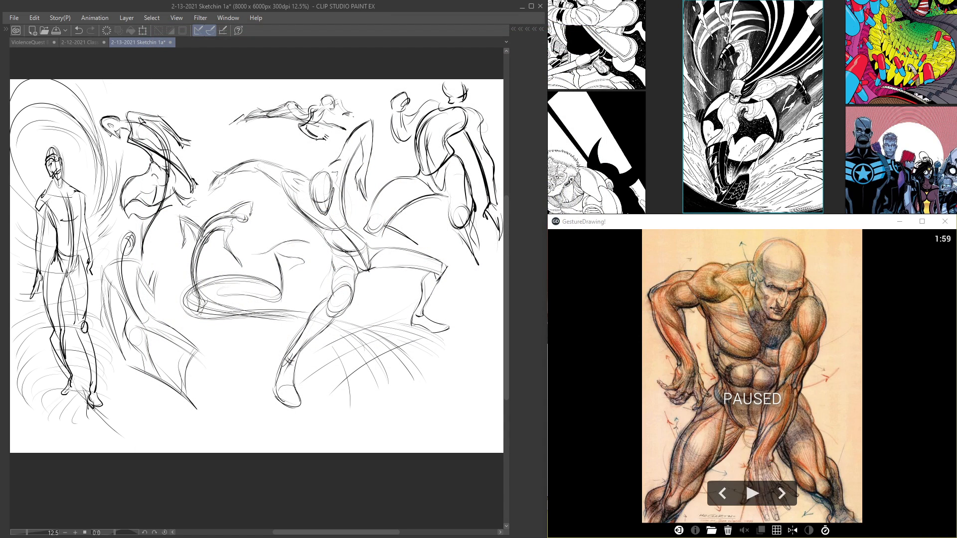
Step: Bring in the Burne Hogarth_Drawn_The_Head video and skim its head drawing demonstration through to 14:21
left_click_drag(956, 106, 259, 82)
left_click_drag(149, 453, 231, 453)
left_click(274, 454)
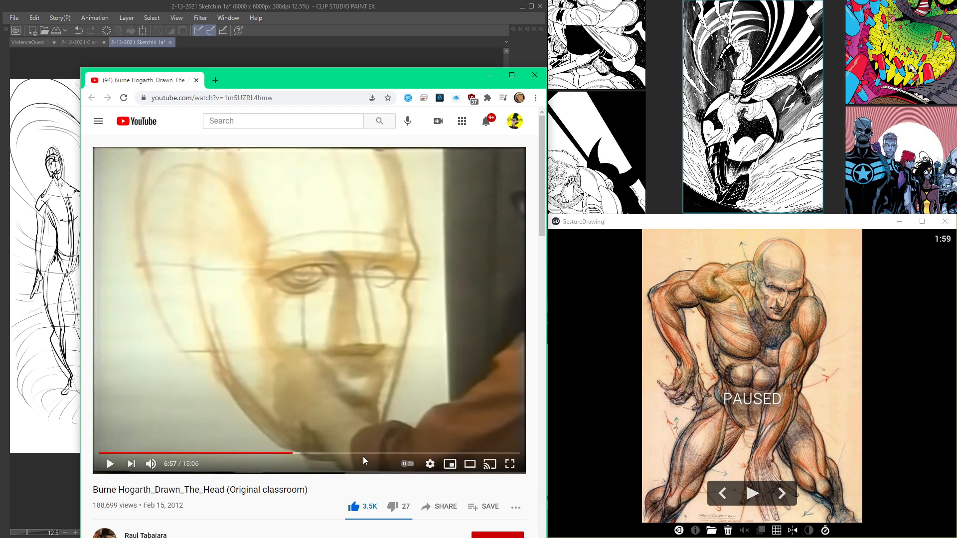
left_click(381, 453)
left_click(445, 454)
left_click(484, 453)
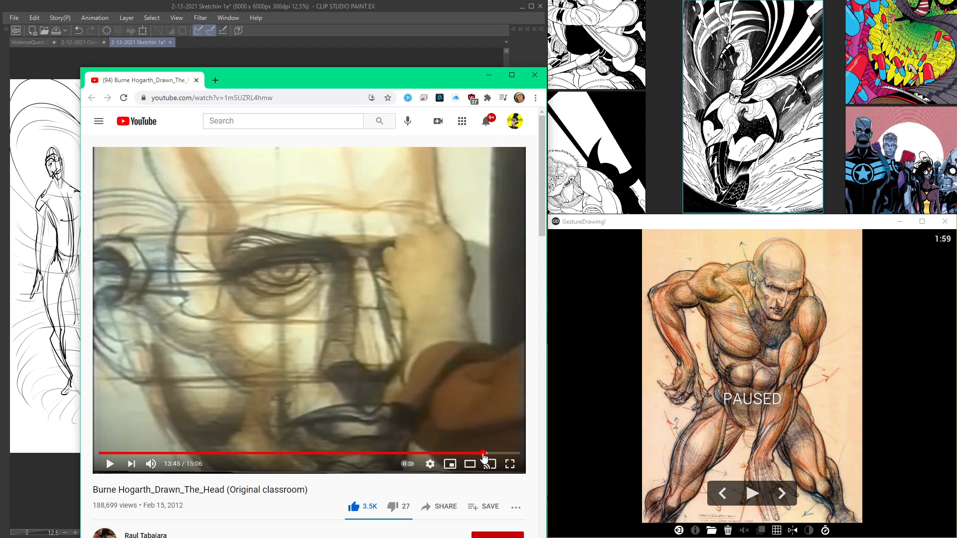
left_click(499, 453)
Step: Look through the suggested videos below the Burne Hogarth lesson and close its browser window
scroll(324, 387, "down", 15)
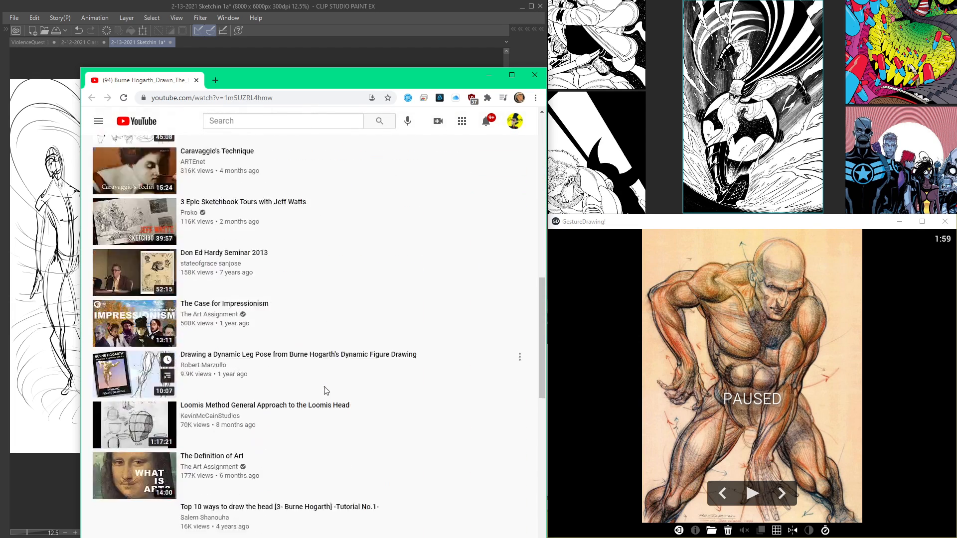
scroll(324, 387, "up", 7)
scroll(325, 391, "up", 8)
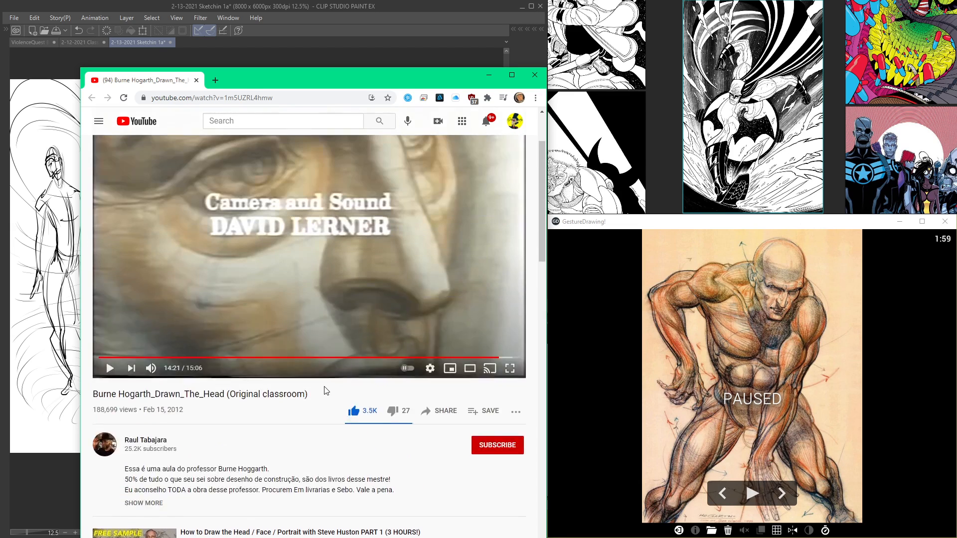
left_click(535, 75)
Step: Browse back and forth through the GestureDrawing! references and stop on the shirtless fighter with one hand raised at chest height
left_click(788, 497)
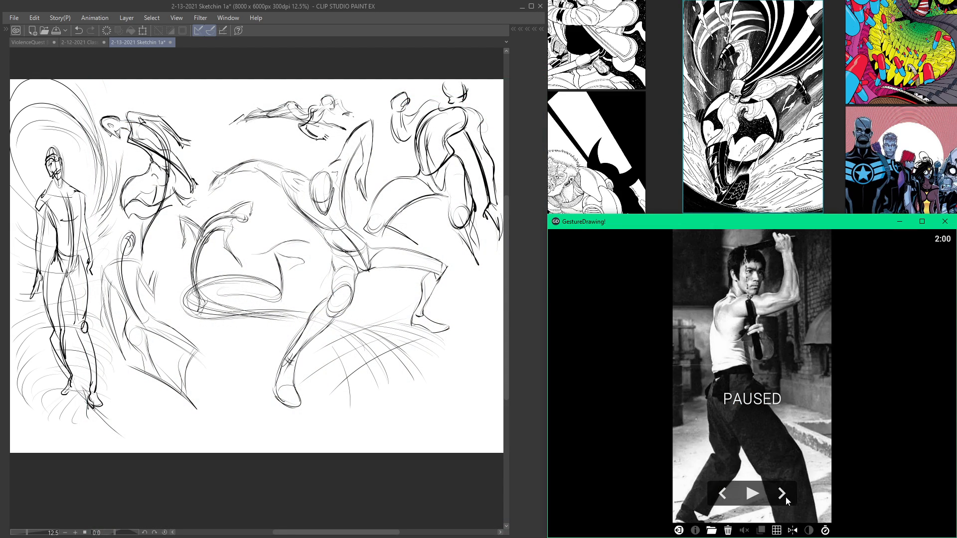
left_click(720, 494)
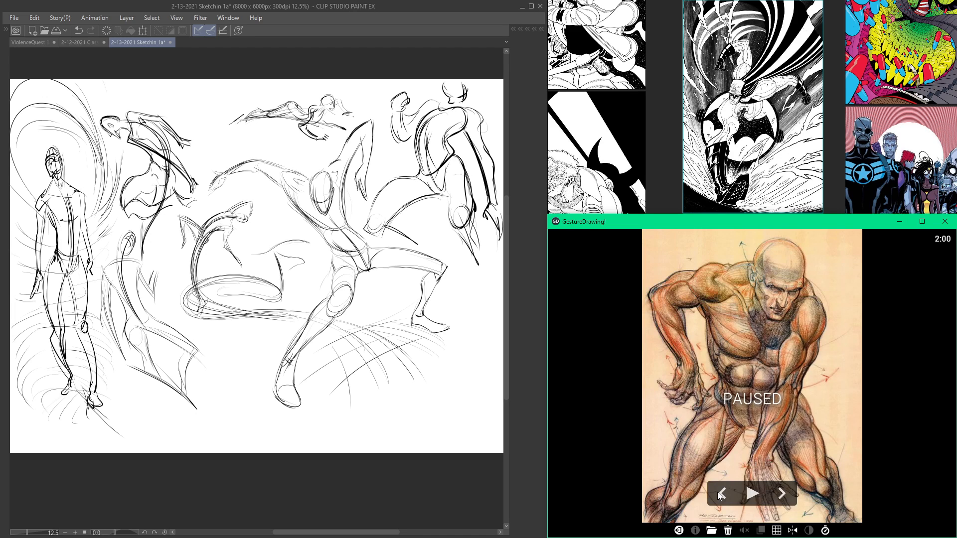
left_click(736, 155)
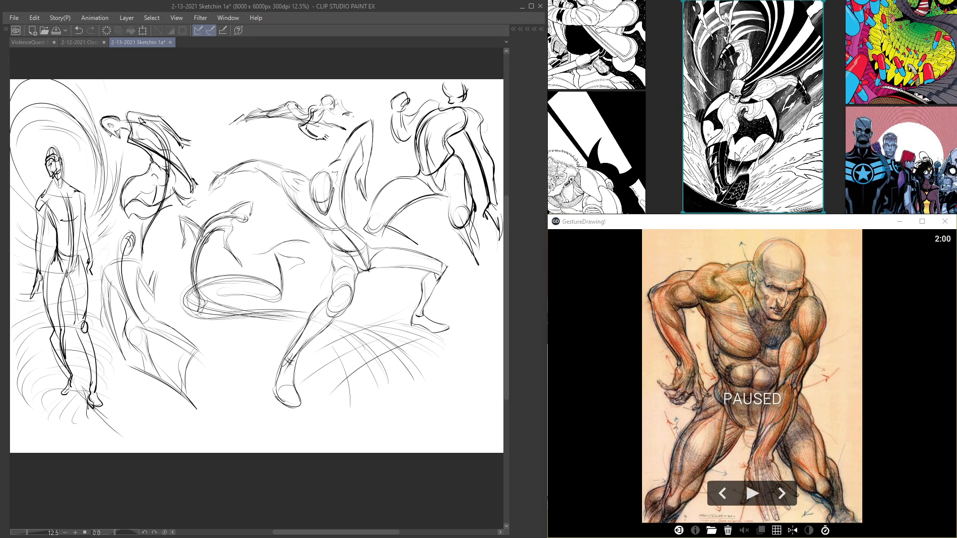
left_click(784, 494)
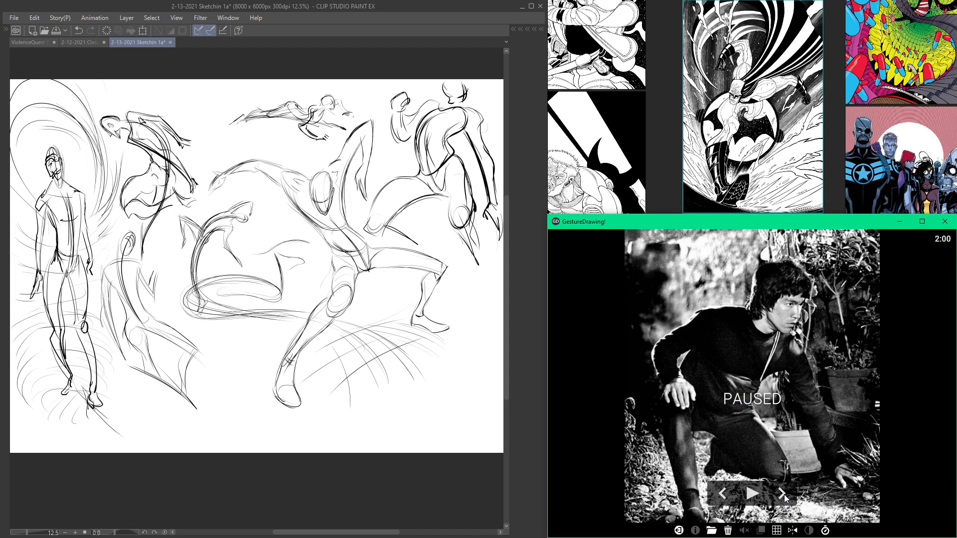
left_click(784, 495)
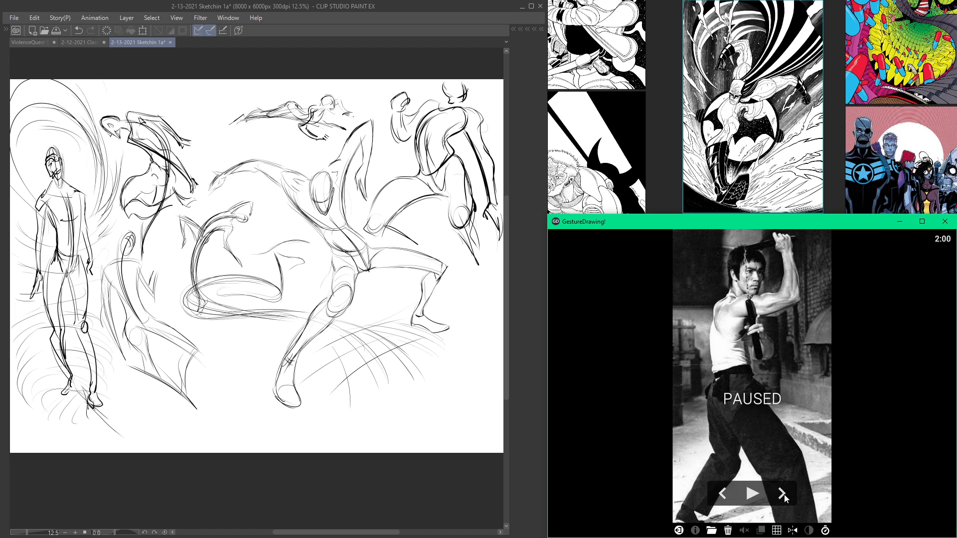
left_click(785, 494)
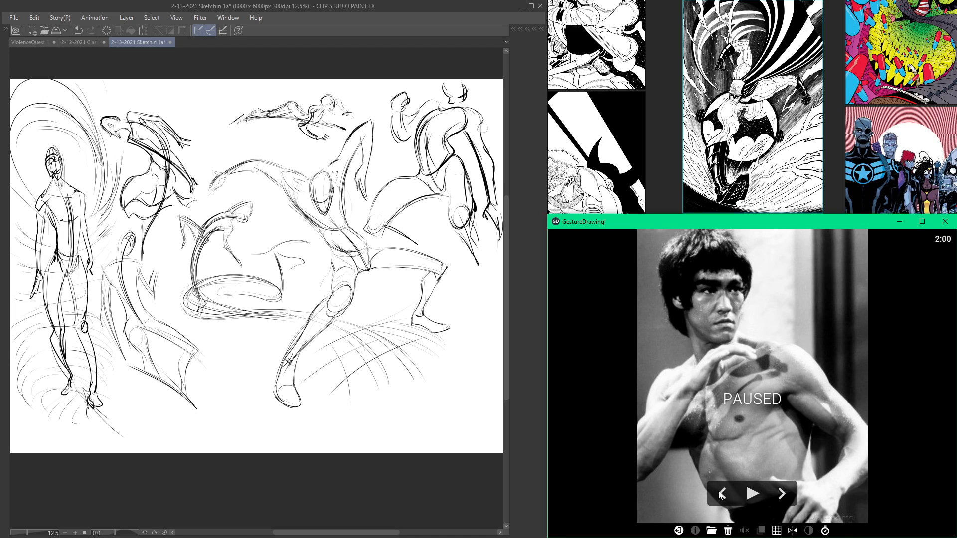
left_click(719, 493)
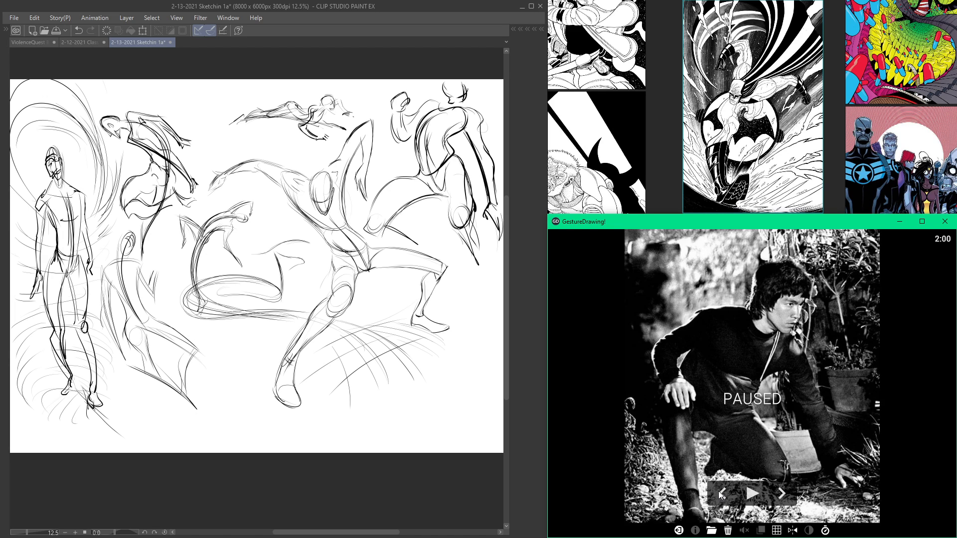
left_click(778, 498)
left_click(779, 496)
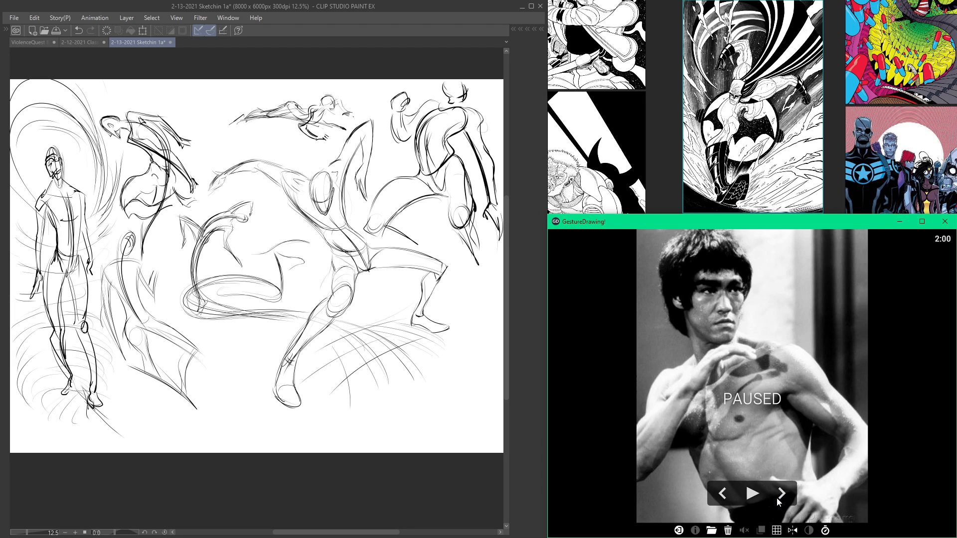
Step: Hide Folder 19 in the Clip Studio sketch file and show Folder 1 to present its drawings without the palettes
left_click(476, 119)
key("Tab")
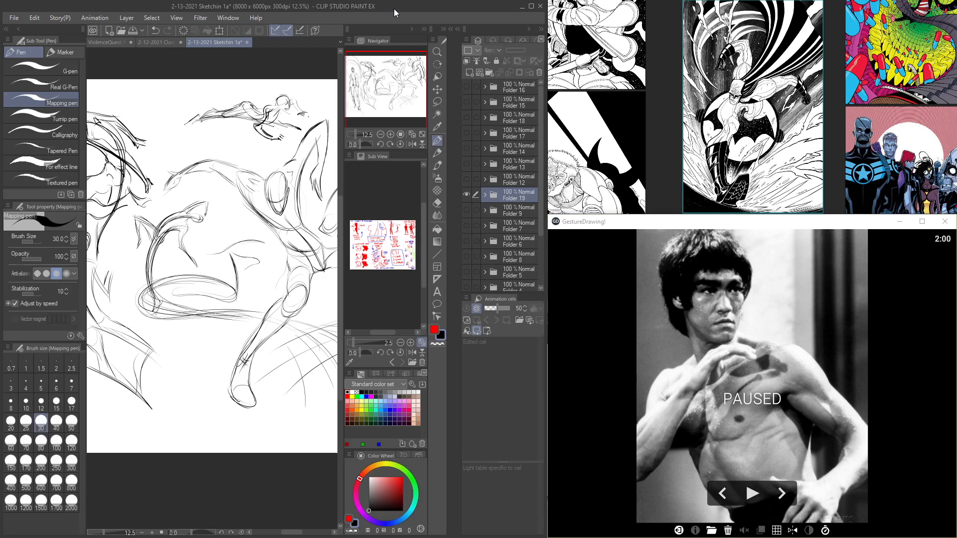
left_click(467, 193)
scroll(465, 176, "down", 3)
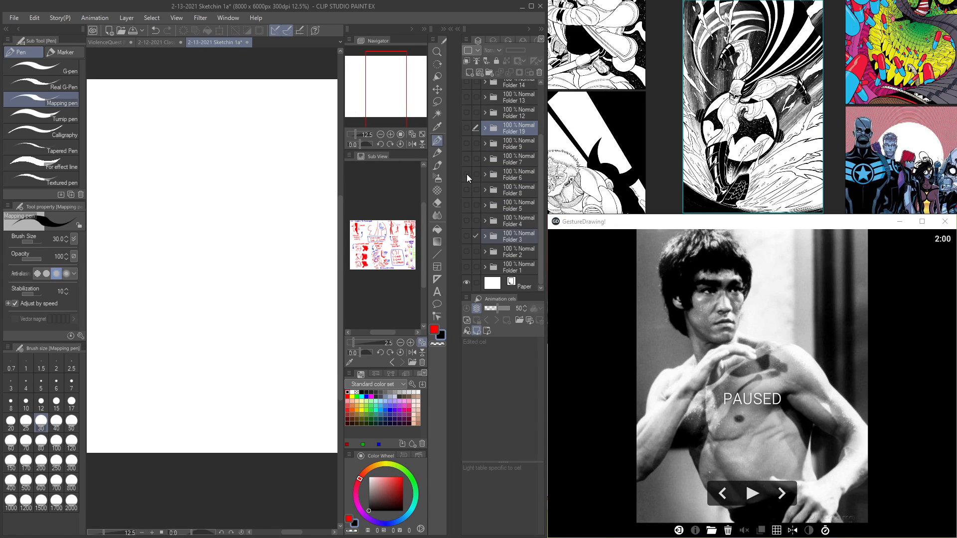
left_click(468, 267)
key("Tab")
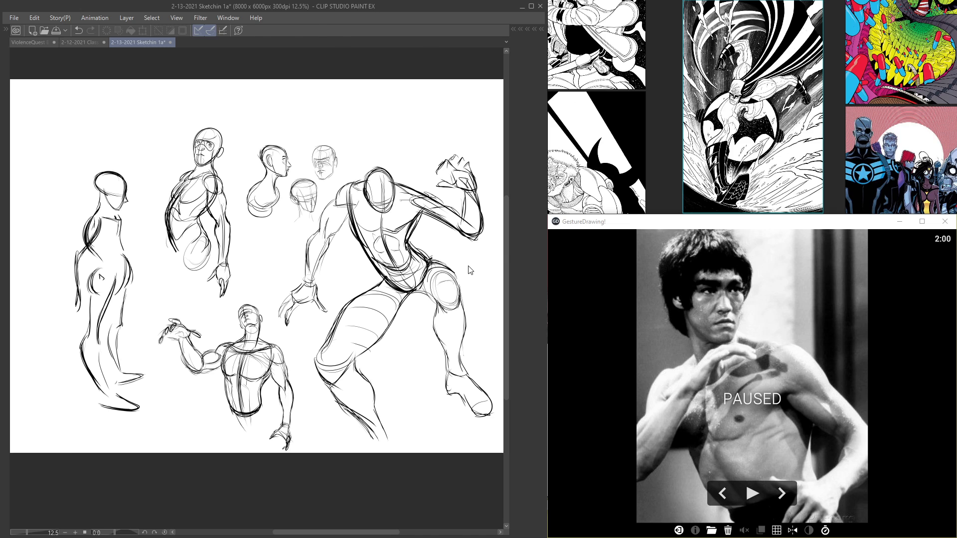
Step: Present the Folder 2 figure sketches in place of Folder 1 and hide them again
key("Tab")
key("Tab")
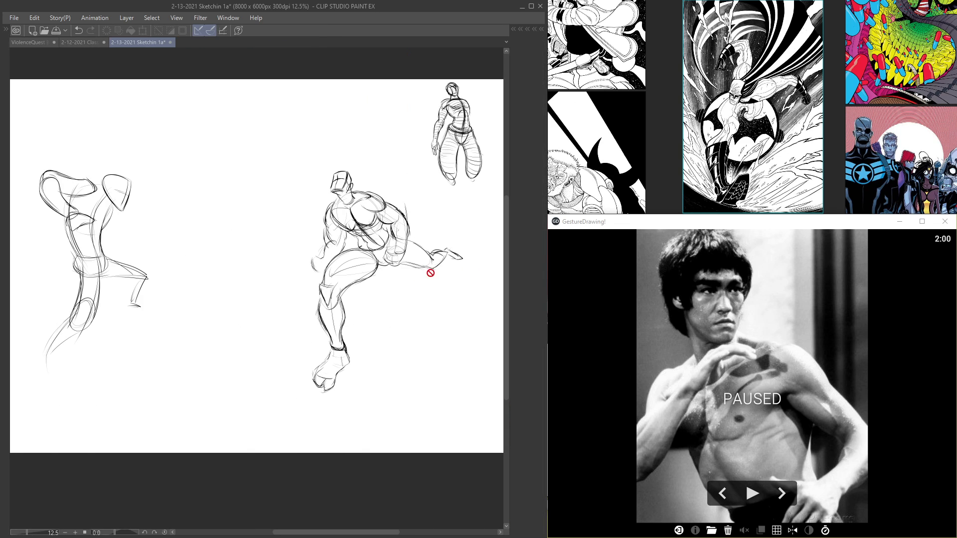
key("Tab")
left_click(473, 237)
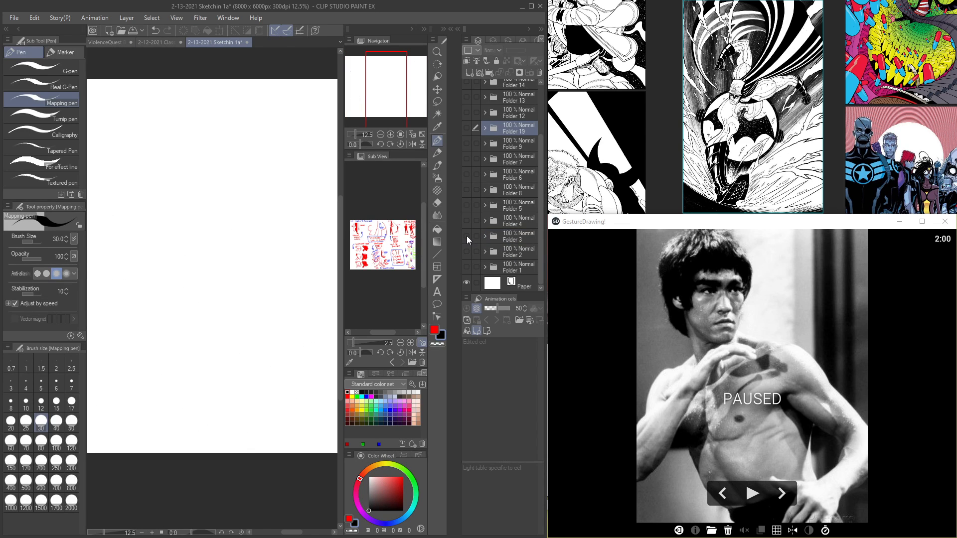
Step: Show Folder 3 and examine its figure drawings up close across the canvas
left_click(467, 235)
key("Tab")
scroll(466, 235, "up", 4)
mouse_move(458, 220)
left_mouse_down()
mouse_move(354, 243)
mouse_move(454, 262)
left_mouse_up()
left_click_drag(346, 230, 463, 216)
mouse_move(252, 223)
left_mouse_down()
mouse_move(354, 217)
mouse_move(292, 199)
left_mouse_up()
mouse_move(436, 191)
left_mouse_down()
mouse_move(360, 202)
mouse_move(305, 229)
mouse_move(389, 230)
mouse_move(326, 211)
mouse_move(373, 215)
mouse_move(351, 210)
left_mouse_up()
scroll(305, 229, "down", 2)
scroll(374, 215, "down", 1)
key("Tab")
Step: Hide Folder 3 and show Folder 4 to present its standing figure sketches
left_click(466, 236)
left_click(467, 220)
key("Tab")
key("Tab")
Step: Hide Folder 4, show Folder 5 and examine its dagger-wielding creature sketches
left_click(466, 219)
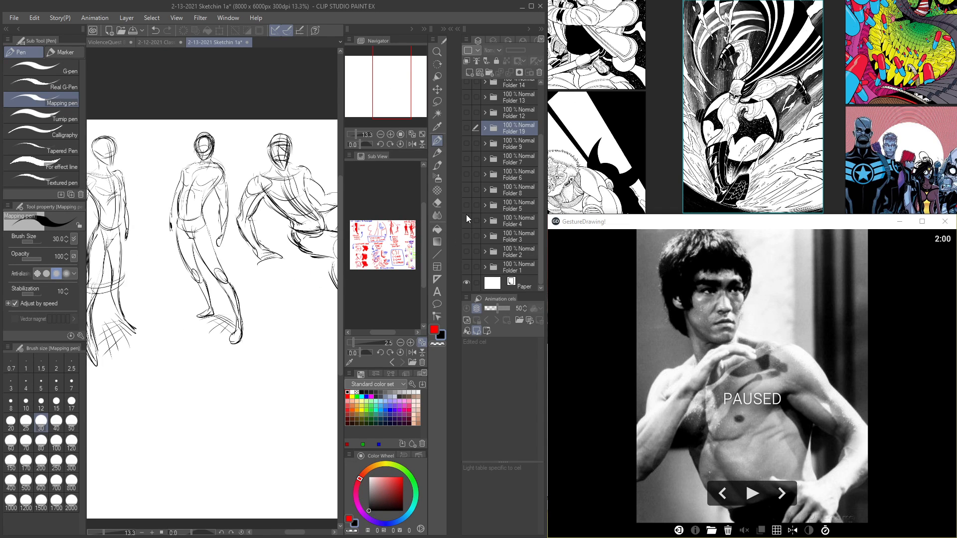
left_click(465, 205)
key("Tab")
scroll(329, 280, "up", 5)
mouse_move(328, 279)
left_mouse_down()
mouse_move(360, 255)
mouse_move(352, 243)
mouse_move(334, 248)
left_mouse_up()
scroll(361, 255, "down", 4)
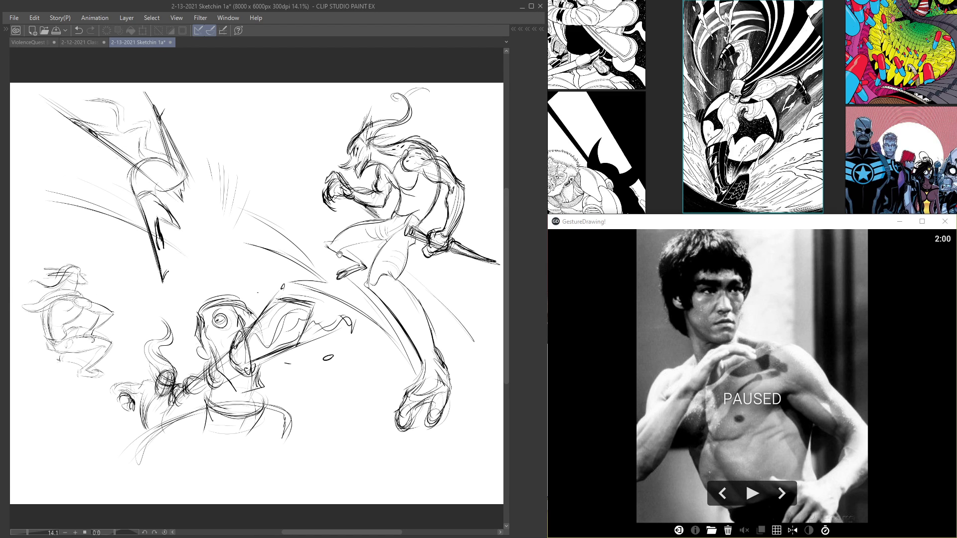
key("Tab")
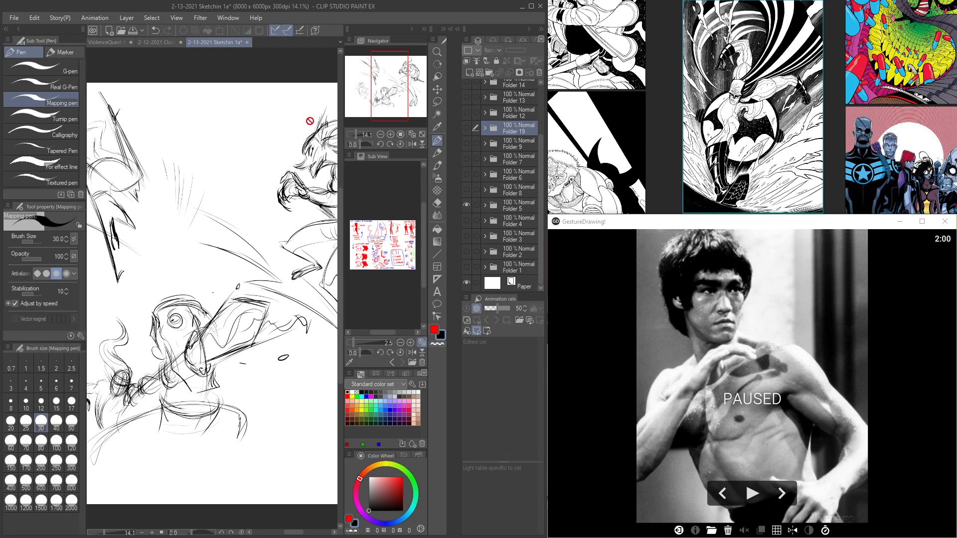
Step: Review the 2-12-2021 Class Demos and ViolenceQuest Brainstormin' 2c documents and return to 2-13-2021 Sketchin 1a
left_click(142, 42)
key("Tab")
mouse_move(256, 226)
left_mouse_down()
mouse_move(325, 219)
mouse_move(304, 211)
left_mouse_up()
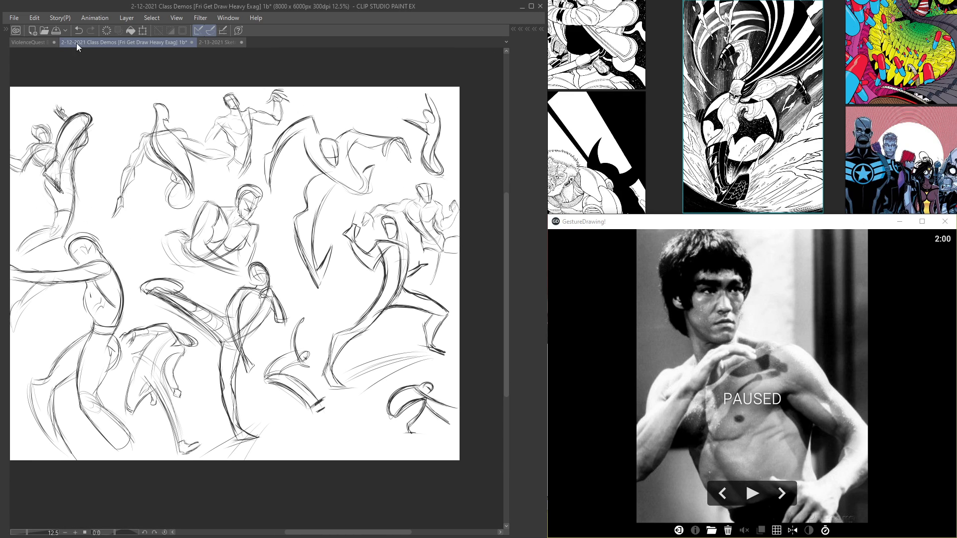
left_click(37, 39)
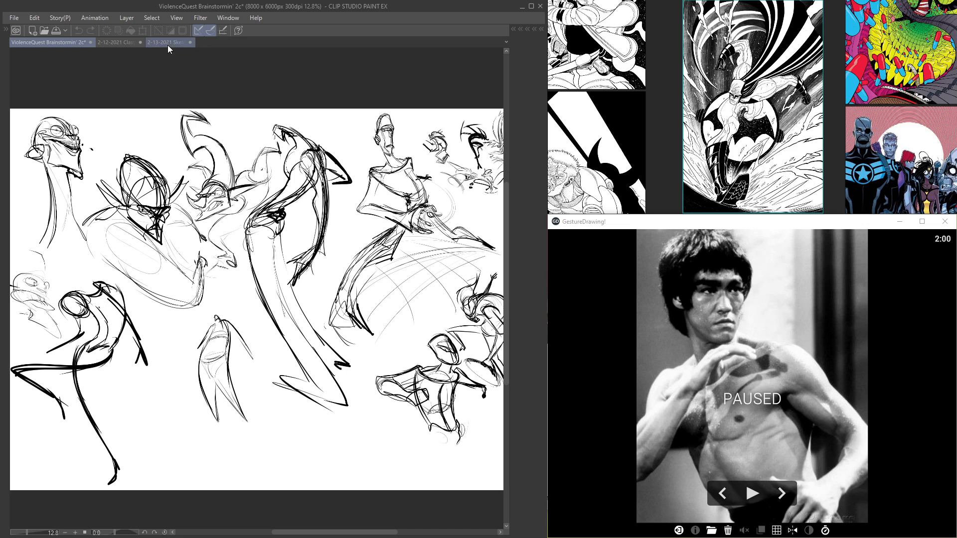
left_click(165, 41)
Step: Swap Folder 5 for Folder 8 to present the refined dagger creature and weapon designs
key("Tab")
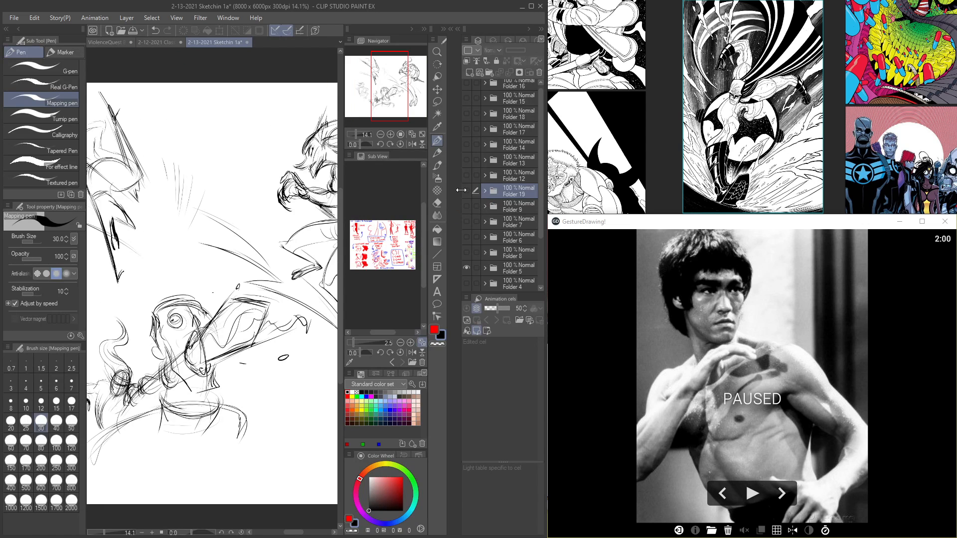
key("Tab")
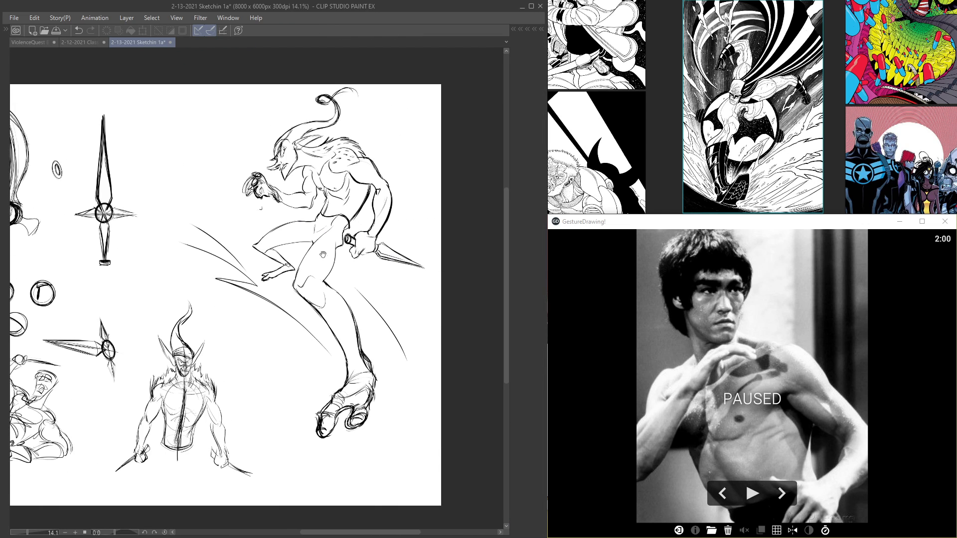
key("Tab")
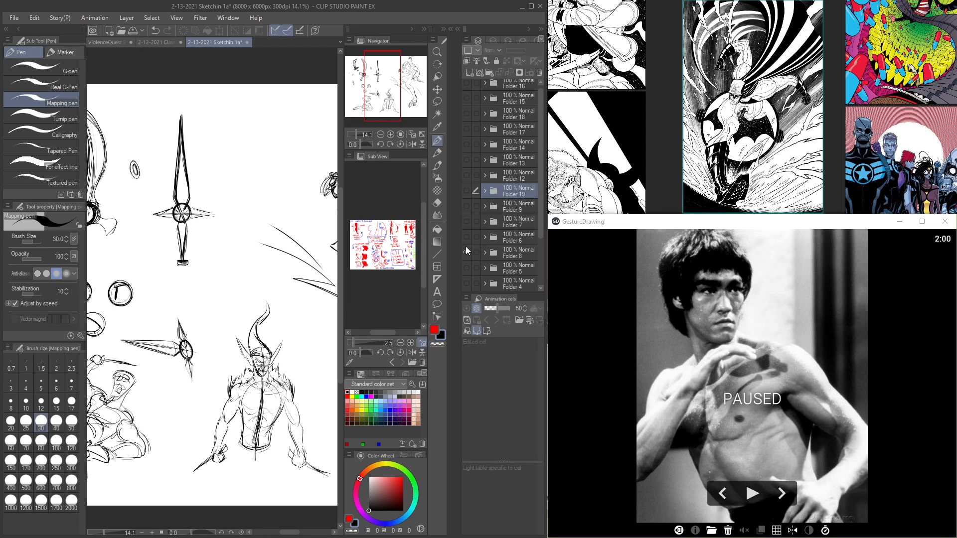
Step: Hide Folder 8, show Folder 6 and look over its standing figures and large beaked head
left_click(466, 250)
left_click(464, 239)
key("Tab")
key("Tab")
key("Tab")
left_click_drag(399, 294, 331, 251)
Step: Hide Folder 6 and show Folder 7 to present its sketches
key("Tab")
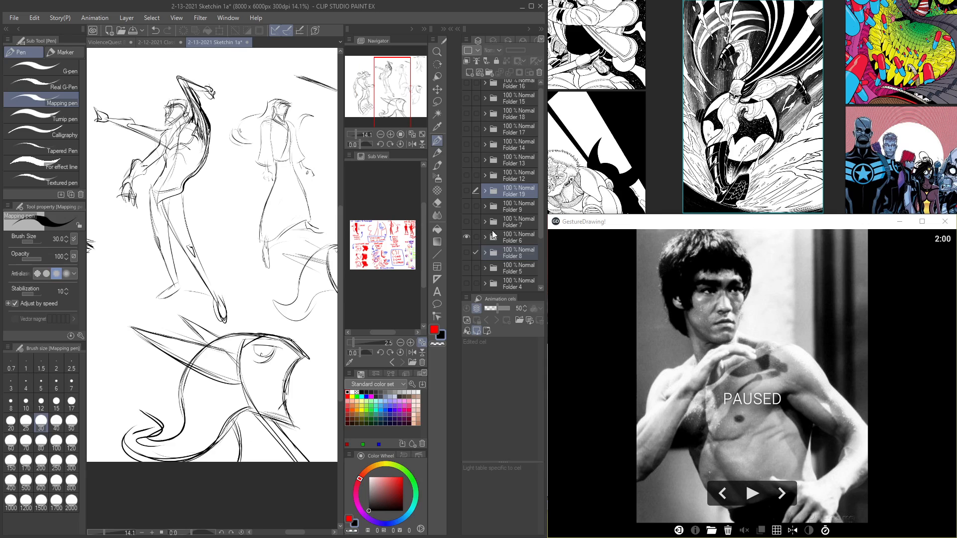
left_click(468, 234)
left_click(468, 220)
Step: Step the visible sketches from Folder 7 through Folder 9 to the gesture drawings in Folder 19
key("Tab")
key("Tab")
left_click(466, 215)
left_click(464, 199)
left_click(465, 200)
left_click(464, 192)
key("Tab")
key("Tab")
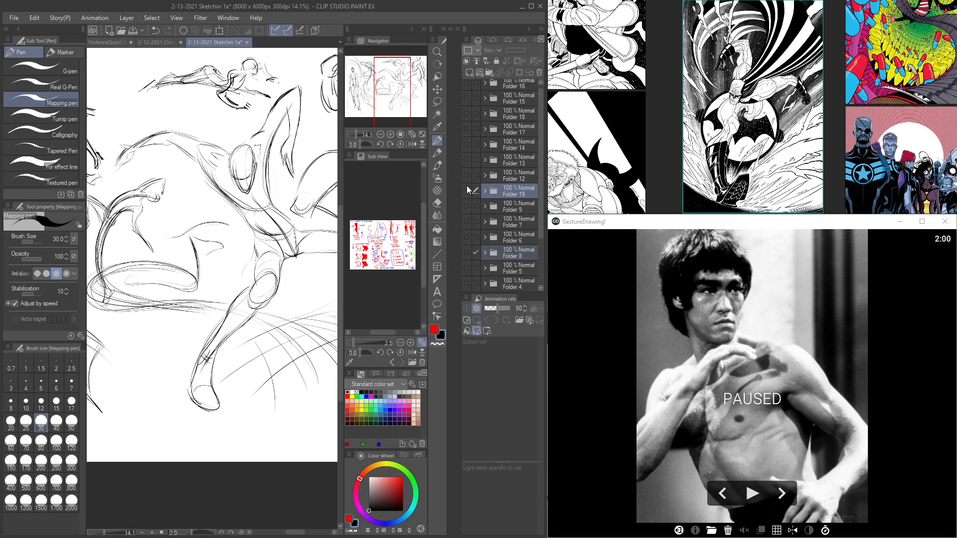
Step: Hide Folder 19 and present the sketches in Folder 12 and the coyote character in Folder 13
left_click(467, 190)
key("Tab")
key("Tab")
left_click(464, 177)
left_click(464, 159)
key("Tab")
Step: Hide Folder 13, show Folder 14 and look over the fox character sketches
key("Tab")
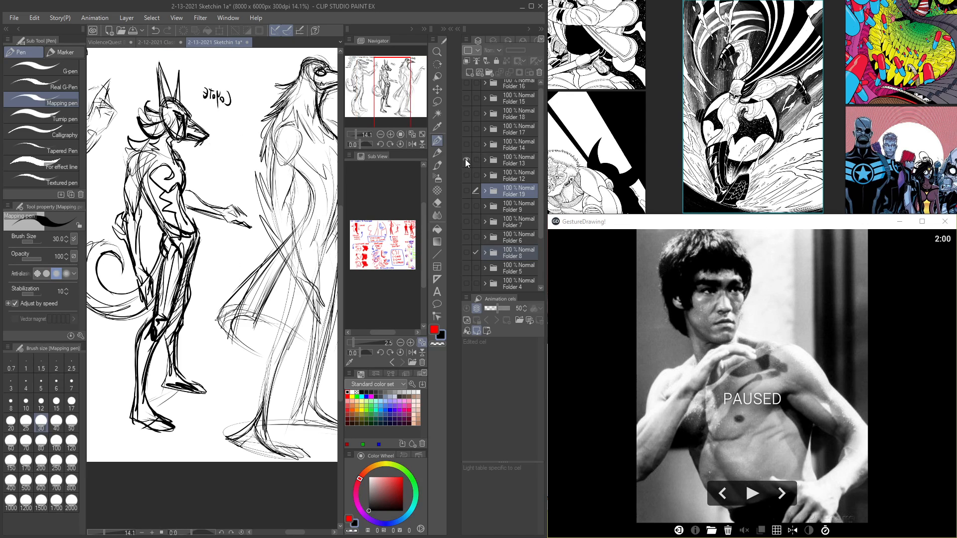
left_click(465, 159)
left_click(466, 145)
key("Tab")
mouse_move(421, 218)
left_mouse_down()
mouse_move(485, 250)
mouse_move(436, 249)
left_mouse_up()
key("Tab")
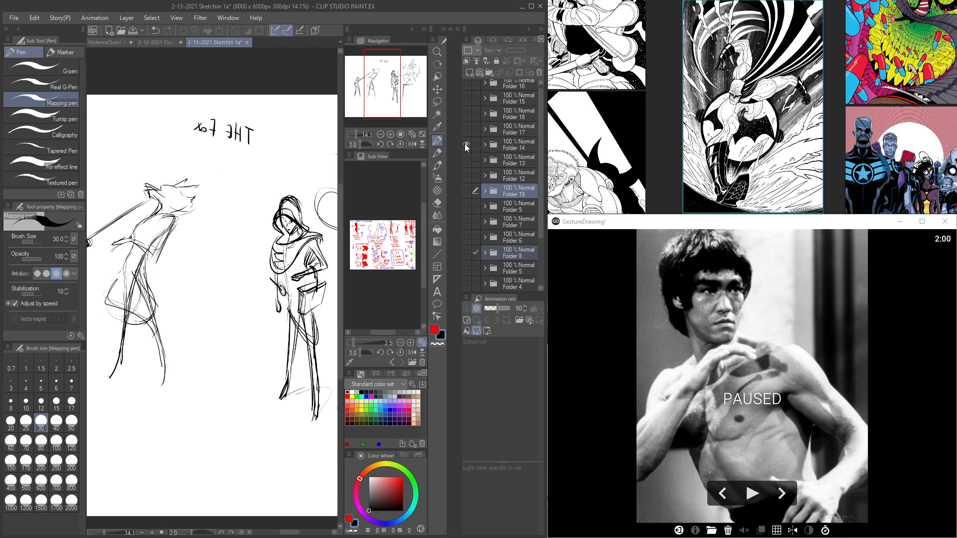
Step: Hide Folder 14 and present the sketches in Folder 17 followed by the wolf drawings in Folder 18
left_click(464, 144)
left_click(467, 130)
key("Tab")
key("Tab")
left_click(469, 128)
left_click(468, 121)
key("Tab")
Step: Hide Folder 18 and show Folder 15 to present the winged rook drawing without the palettes
key("Tab")
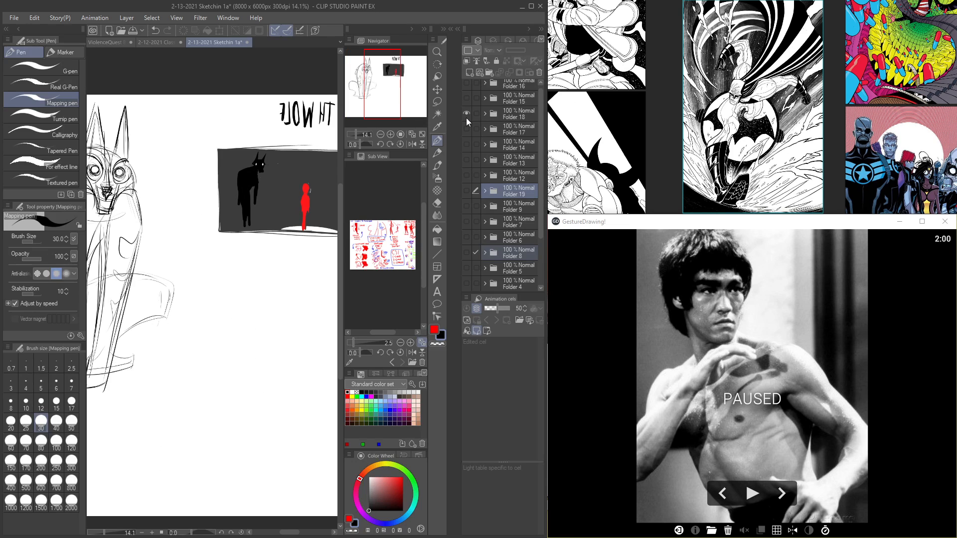
left_click(465, 118)
left_click(465, 109)
Step: Hide Folder 15 and show Folder 16 to present its contents without the palettes
key("Tab")
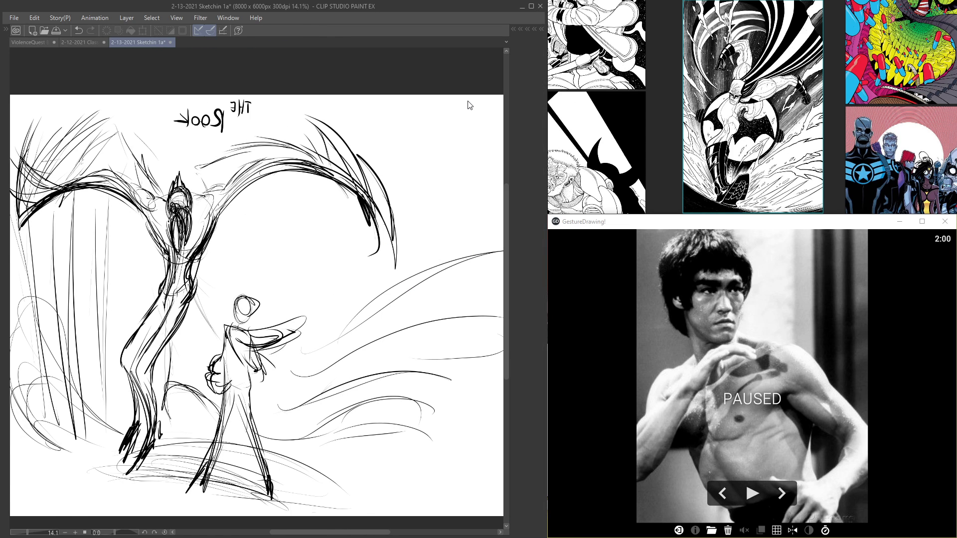
key("Tab")
left_click(467, 94)
left_click(465, 84)
key("Tab")
key("Tab")
Step: Hide Folder 16, show Folder 17 and look over the fox character drawings without the palettes
left_click(465, 84)
left_click(468, 125)
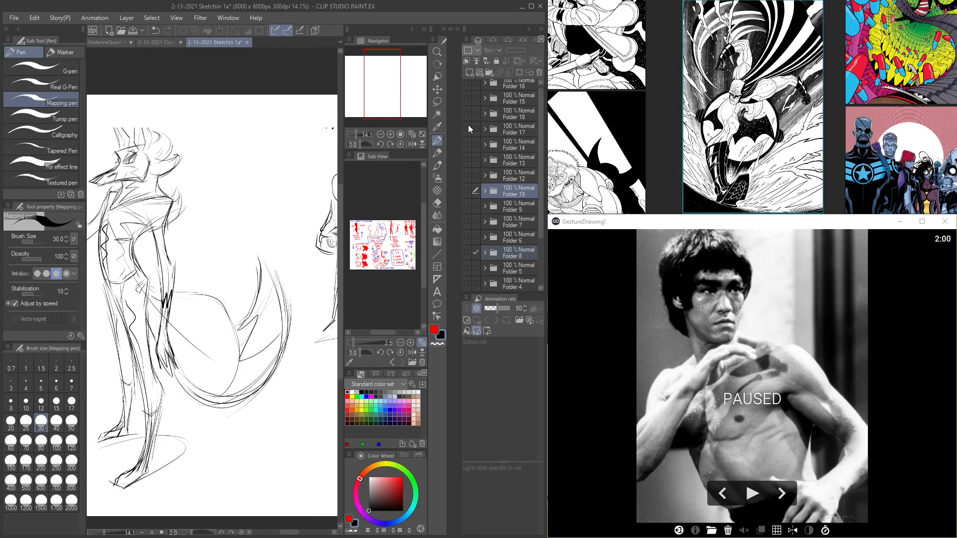
left_click(466, 127)
key("Tab")
mouse_move(365, 210)
left_mouse_down()
mouse_move(391, 173)
mouse_move(343, 175)
left_mouse_up()
scroll(390, 173, "up", 2)
scroll(340, 172, "down", 1)
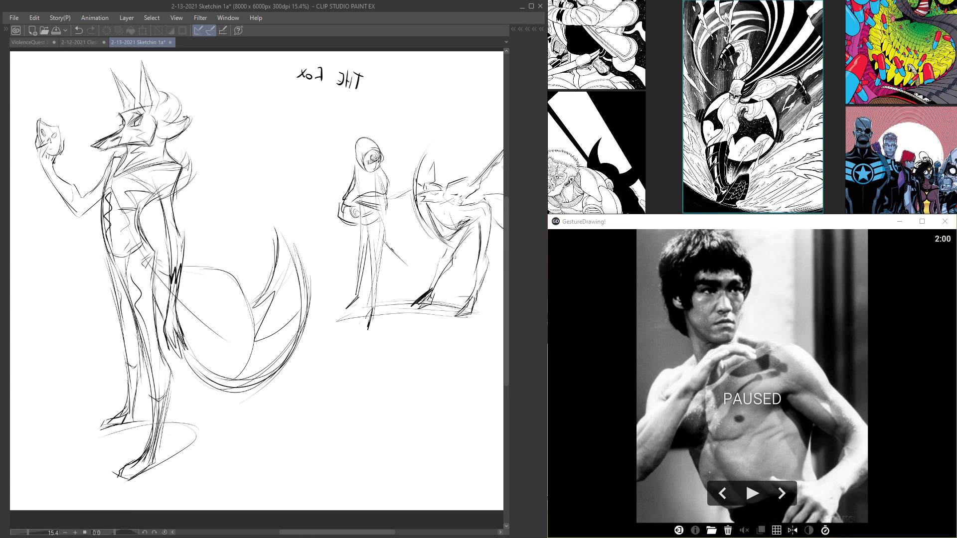
Step: Hide Folder 17 and show Folder 14 to present its fox and hooded figure sketches
key("Tab")
left_click(467, 130)
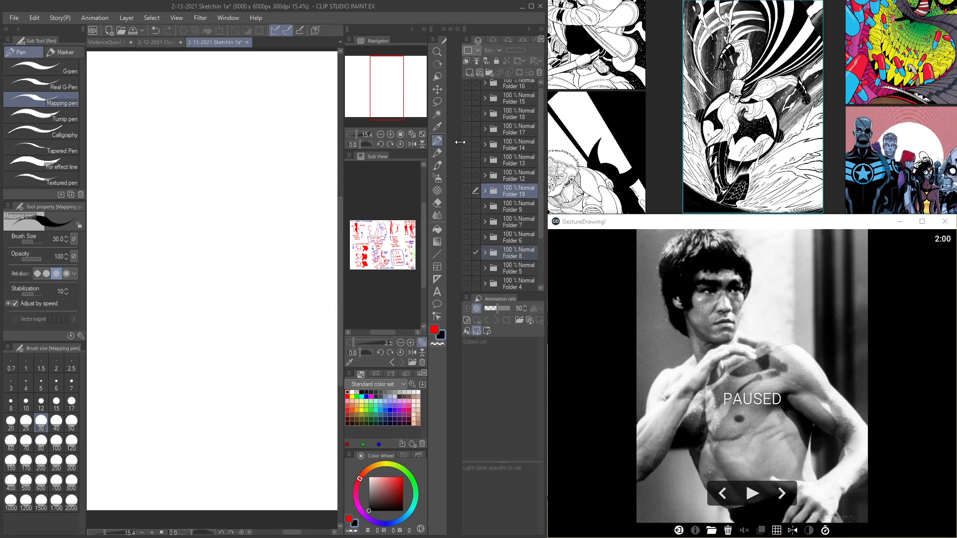
left_click(468, 145)
key("Tab")
mouse_move(388, 225)
left_mouse_down()
mouse_move(469, 223)
mouse_move(393, 225)
left_mouse_up()
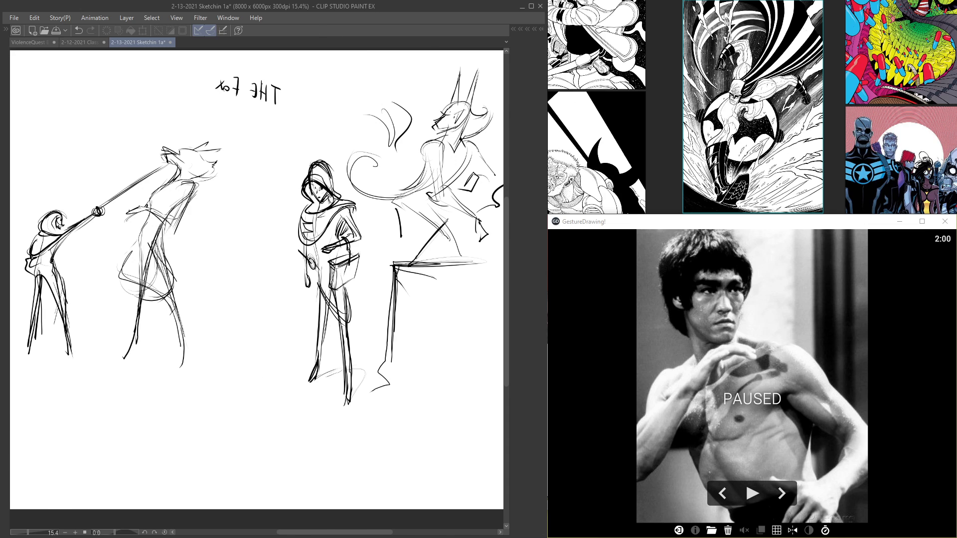
Step: Hide Folder 14, show Folder 13 and look over the crocodile, coyote and rook character drawings
key("Tab")
left_click(468, 146)
left_click(466, 159)
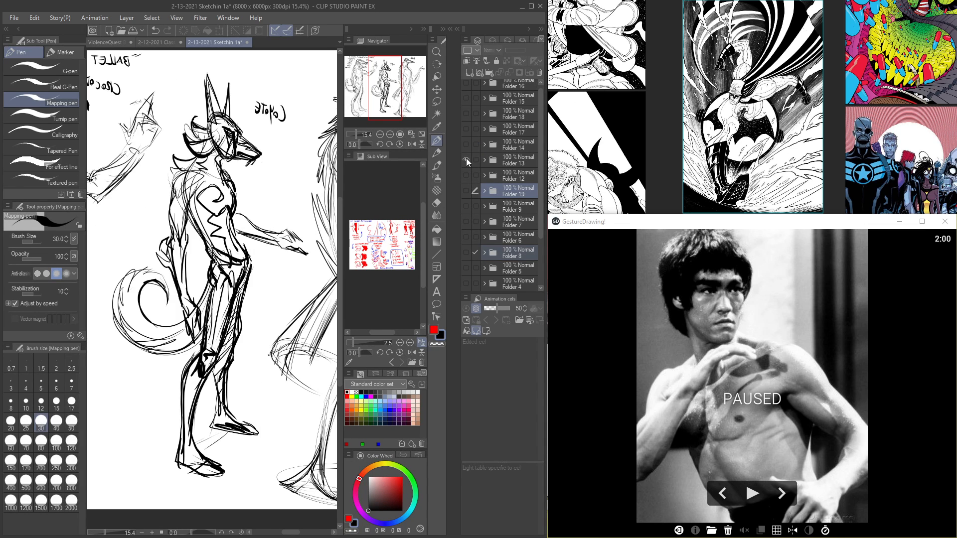
key("Tab")
scroll(464, 158, "down", 2)
scroll(418, 177, "up", 1)
left_click_drag(419, 177, 381, 190)
scroll(400, 185, "down", 1)
scroll(318, 209, "up", 1)
left_click_drag(318, 210, 395, 200)
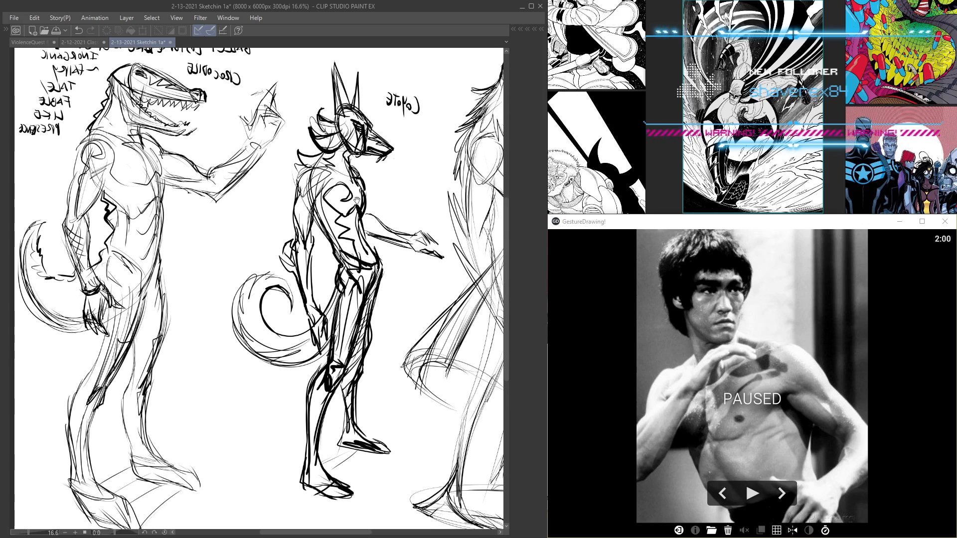
scroll(283, 209, "down", 1)
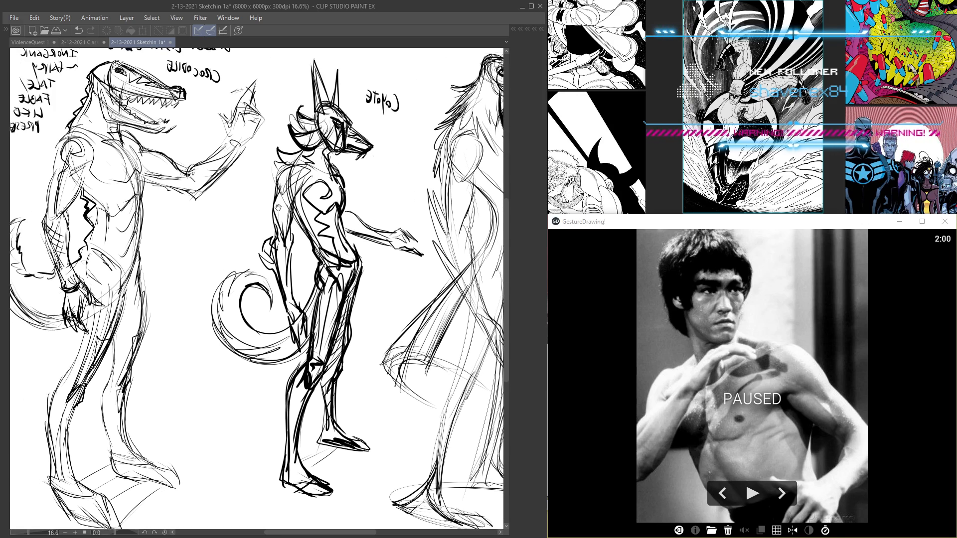
scroll(278, 208, "up", 2)
scroll(294, 199, "down", 1)
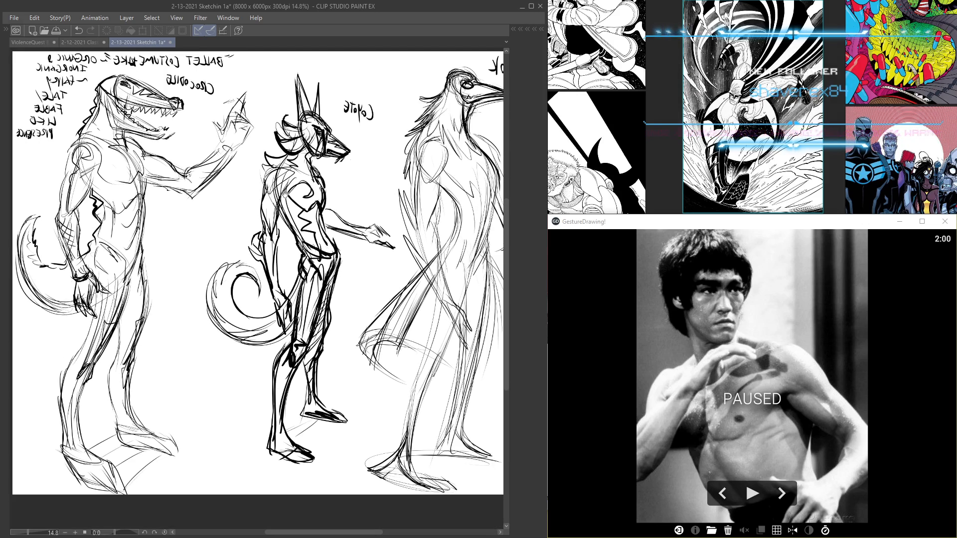
scroll(310, 192, "up", 1)
mouse_move(310, 192)
left_mouse_down()
mouse_move(256, 194)
mouse_move(309, 204)
left_mouse_up()
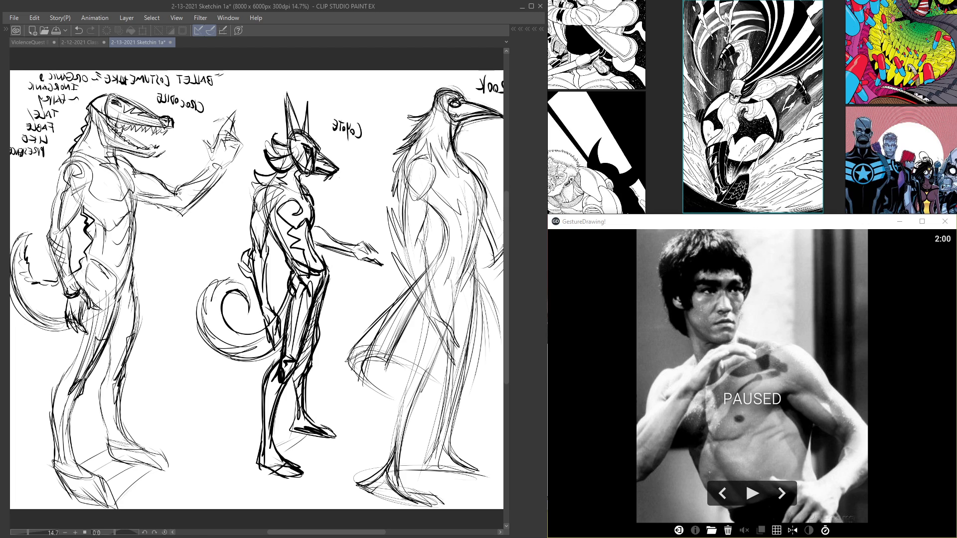
key("Tab")
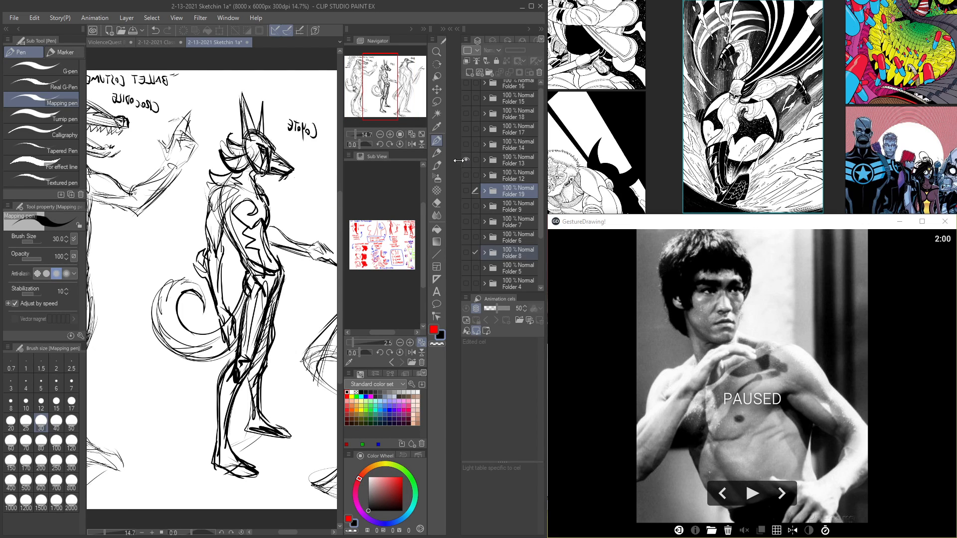
left_click_drag(239, 200, 260, 201)
key("Tab")
Step: Hide Folder 13 and show Folder 12 to present its sketches without the palettes
key("Tab")
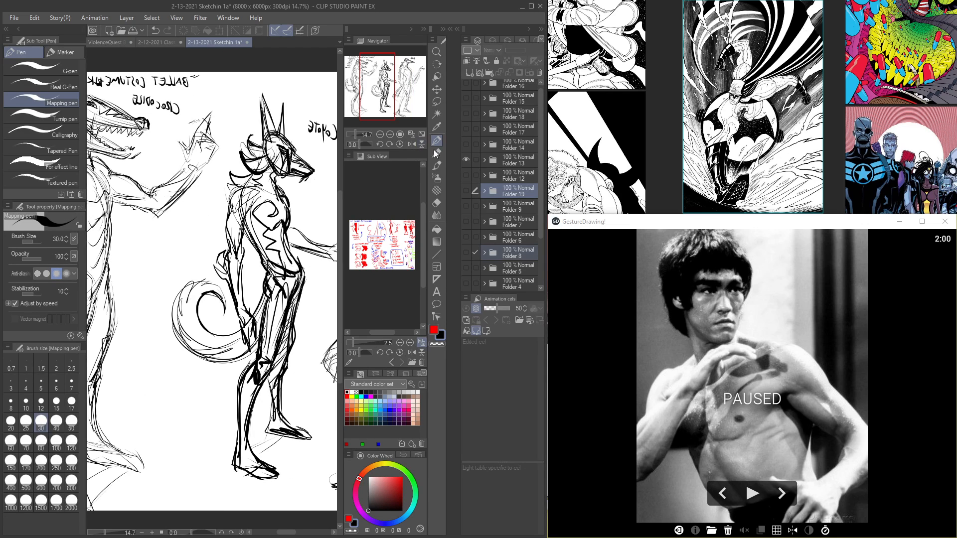
left_click(467, 160)
left_click(465, 174)
Step: Hide Folder 12, show Folder 19 and look over its dynamic figure sketches
key("Tab")
key("Tab")
left_click(466, 177)
left_click(465, 189)
key("Tab")
left_click_drag(412, 199, 337, 177)
key("Tab")
key("Tab")
key("Tab")
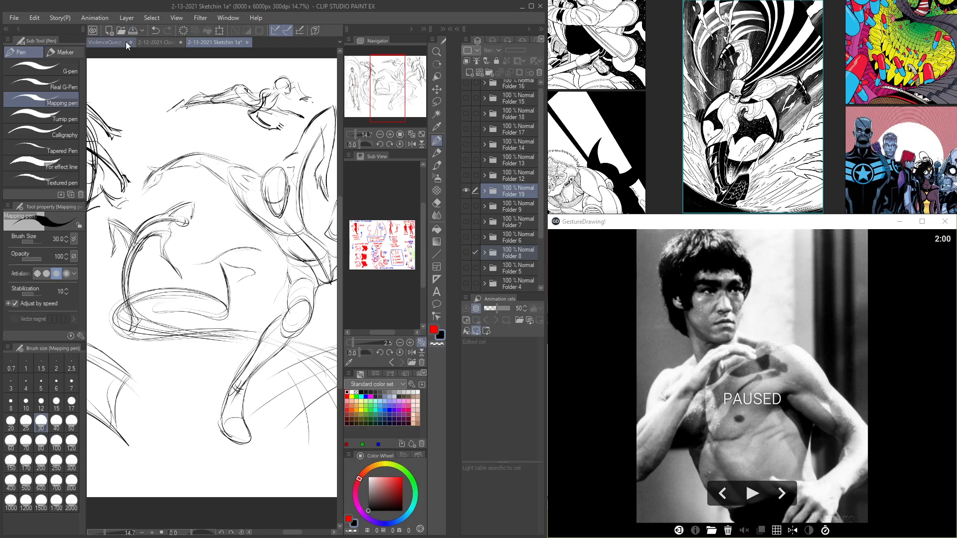
Step: Create a new 8000 x 6000 px illustration at 300 dpi and draw a quick scribble near the canvas's upper right
left_click(14, 18)
left_click(20, 28)
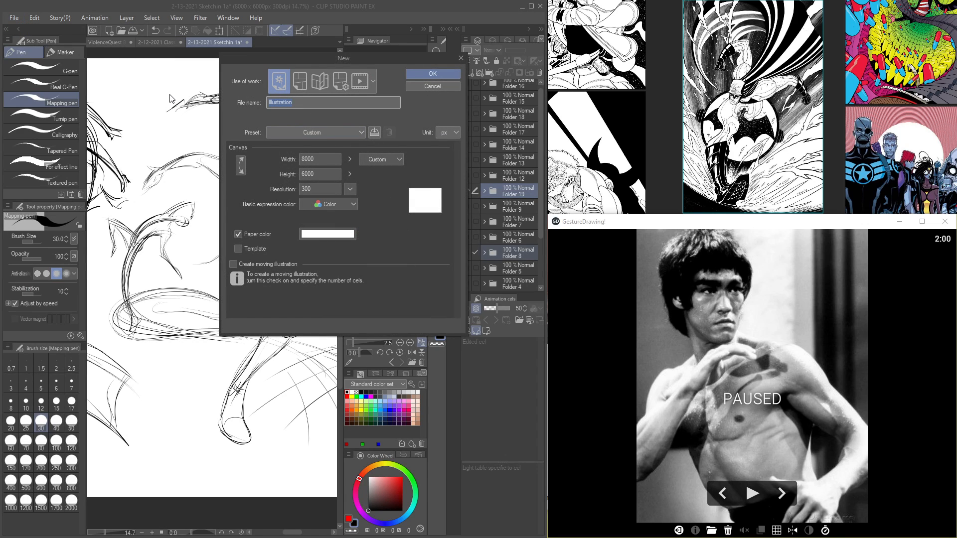
key("Return")
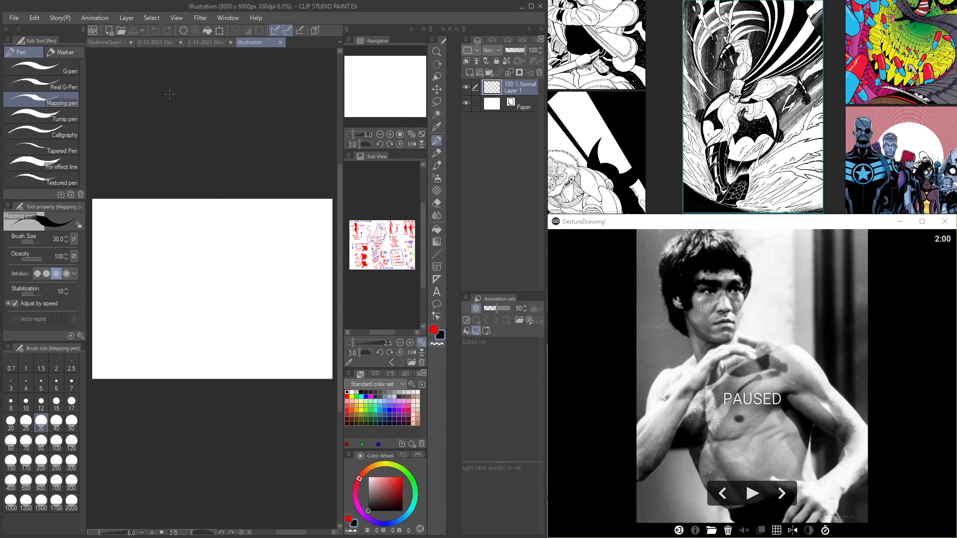
mouse_move(330, 214)
left_mouse_down()
mouse_move(243, 245)
mouse_move(259, 272)
left_mouse_up()
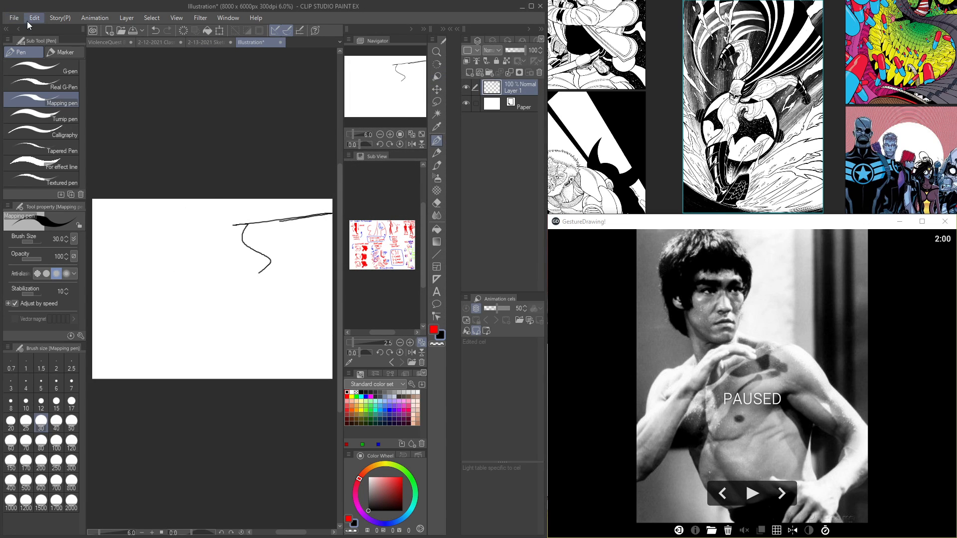
Step: Start saving the illustration and create the folder "2-13-2021 Class Demos [Sat Gest Draw Tradd Burne]" inside 2021 Class Demos
left_click(14, 18)
left_click(31, 94)
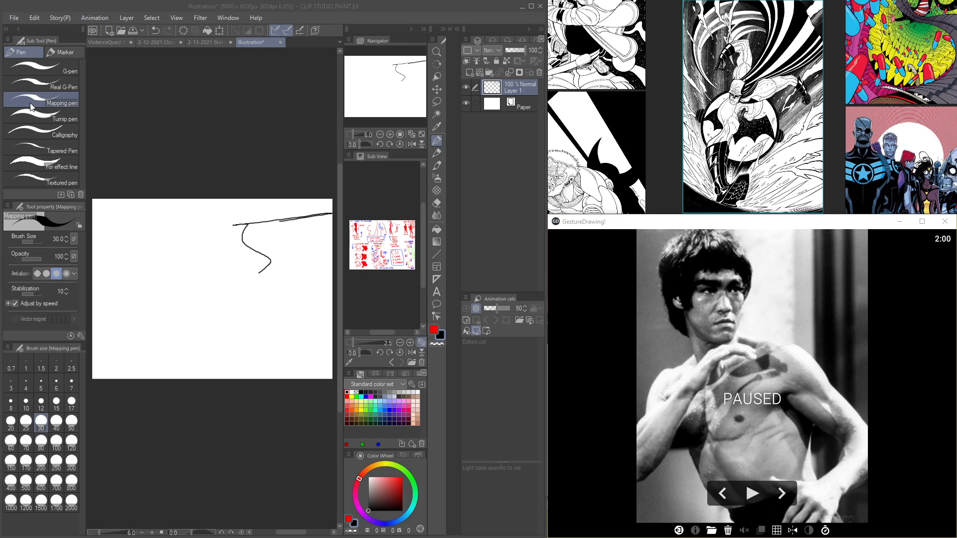
right_click(196, 462)
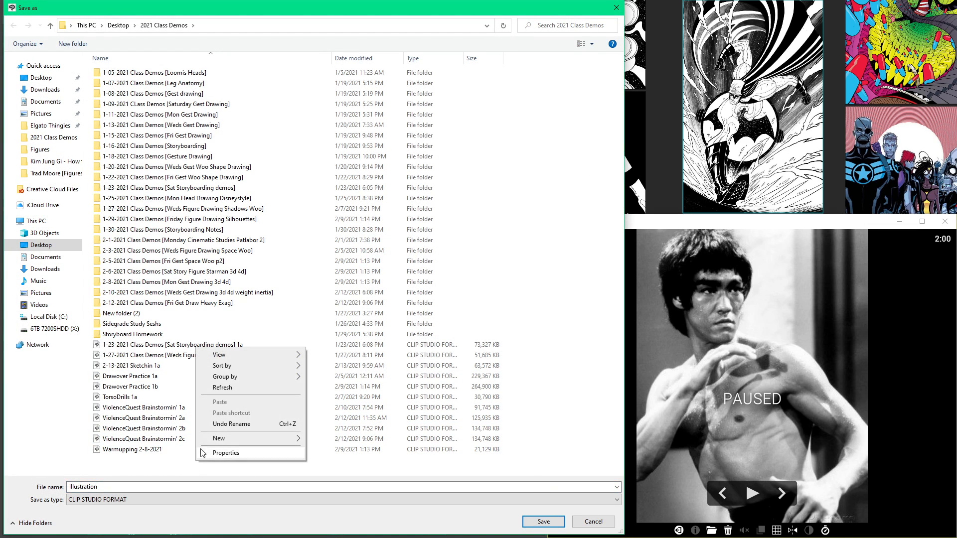
mouse_move(219, 439)
left_click(319, 439)
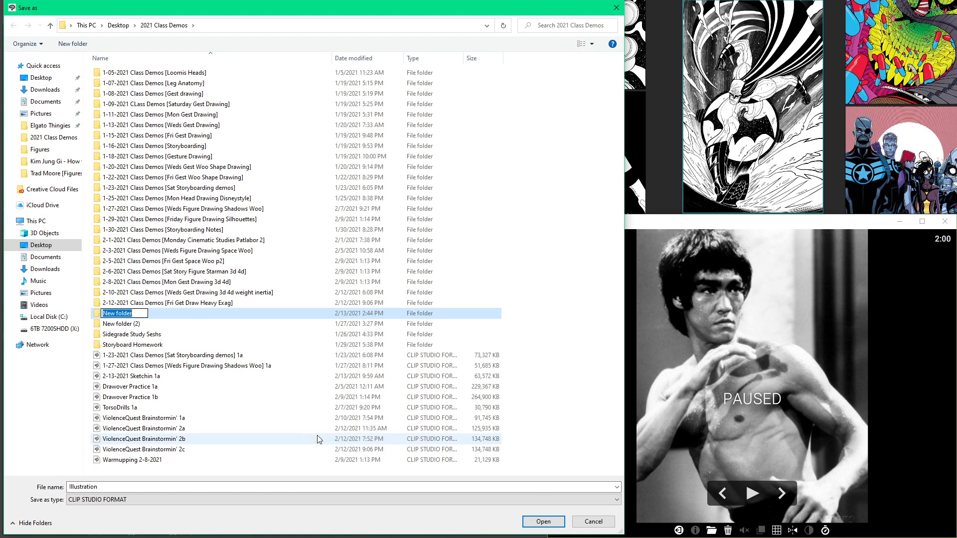
type("2-13-2021 Class Demo")
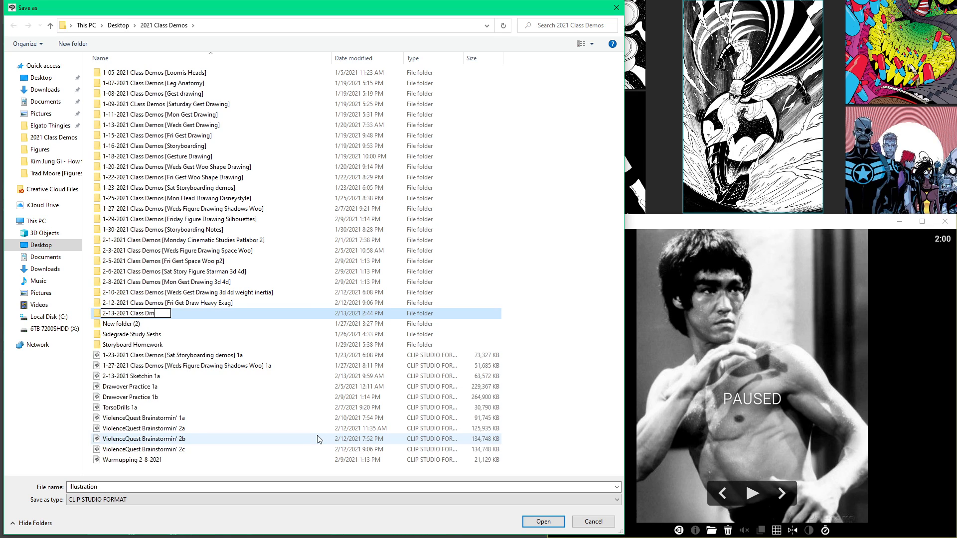
type("s [Sat Gest Draw")
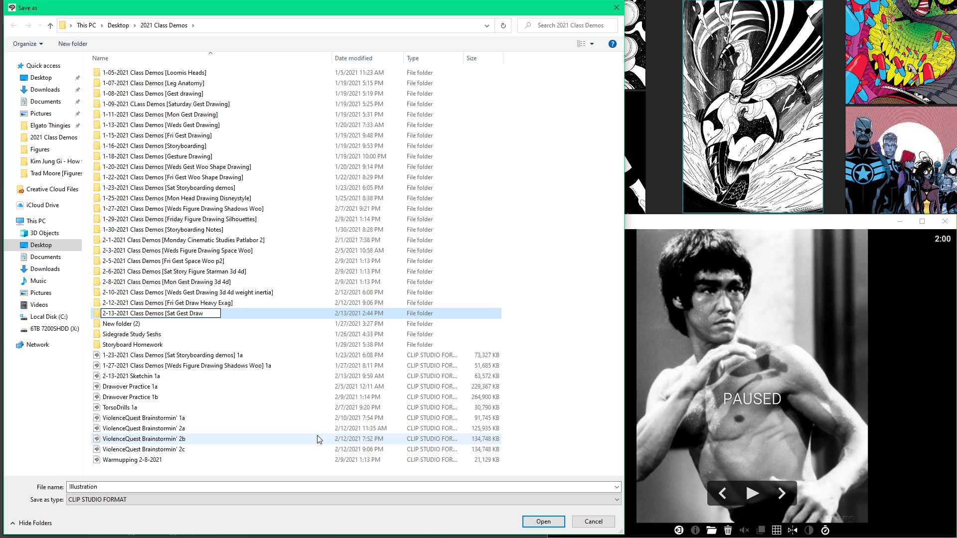
type(" Tradd Burne]")
key("Return")
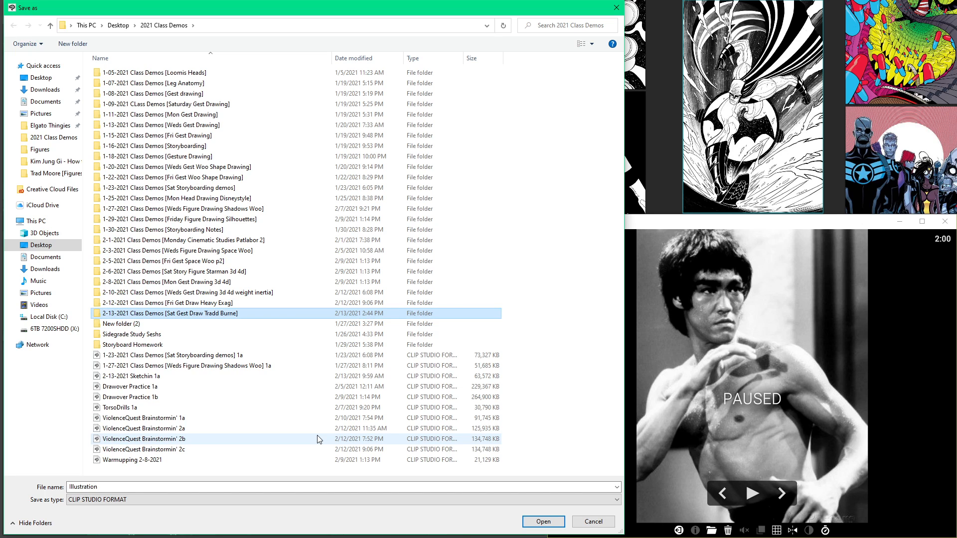
Step: Copy the new folder's name into the file name, append 1a and save in CLIP STUDIO FORMAT
left_click(178, 314)
key("ctrl+c")
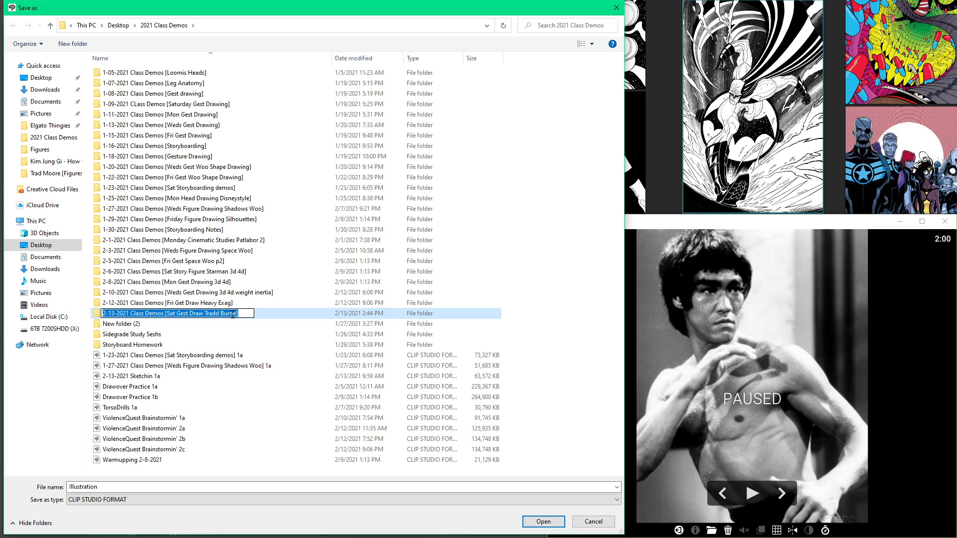
left_click(286, 335)
left_click(146, 487)
key("ctrl+v")
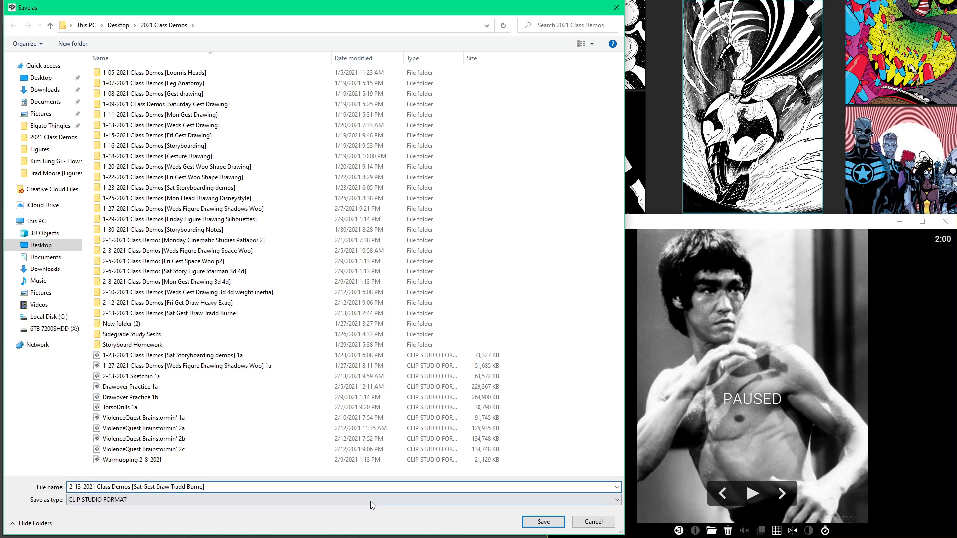
type("1a")
left_click(540, 520)
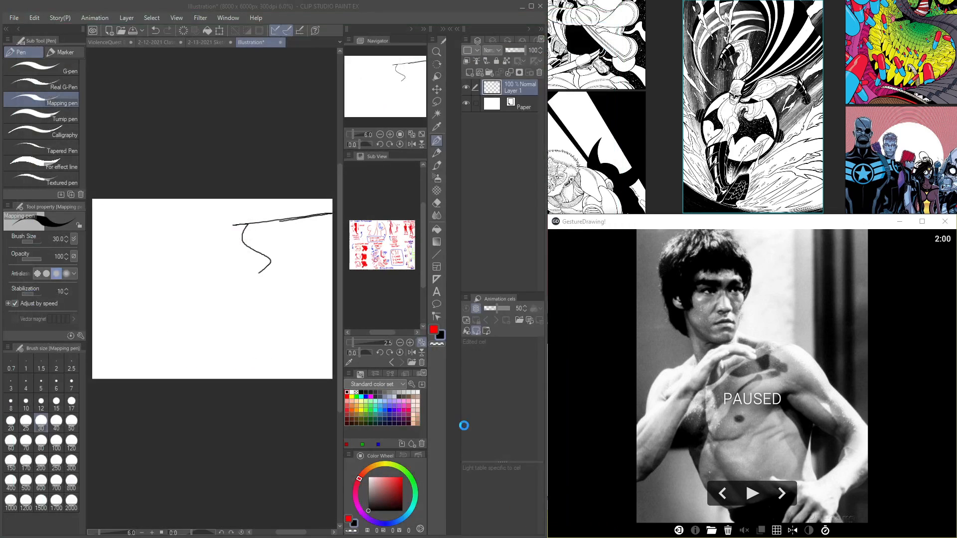
Step: Add a fresh layer, delete the scribbled Layer 1 and make Layer 2 the active layer
left_click(466, 87)
left_click(470, 72)
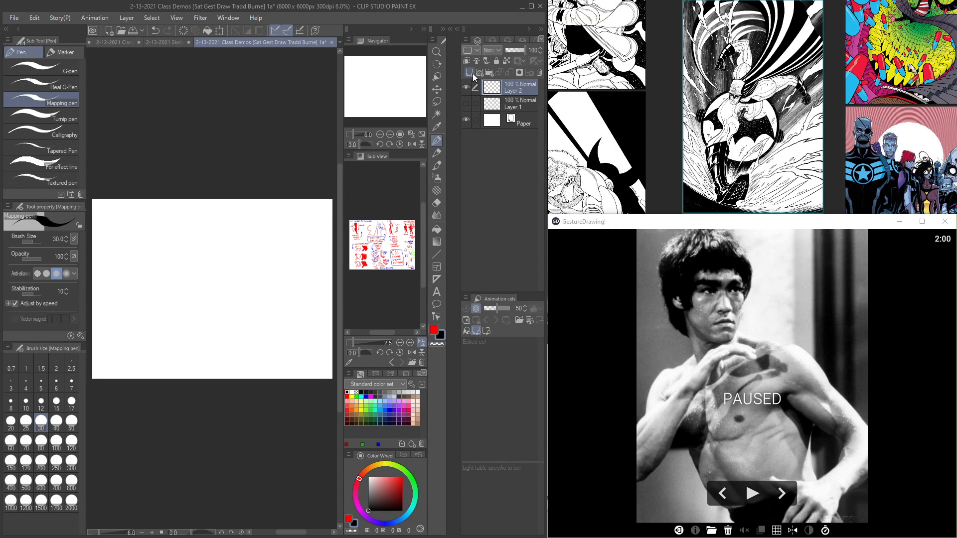
scroll(161, 263, "up", 1)
scroll(161, 263, "up", 1)
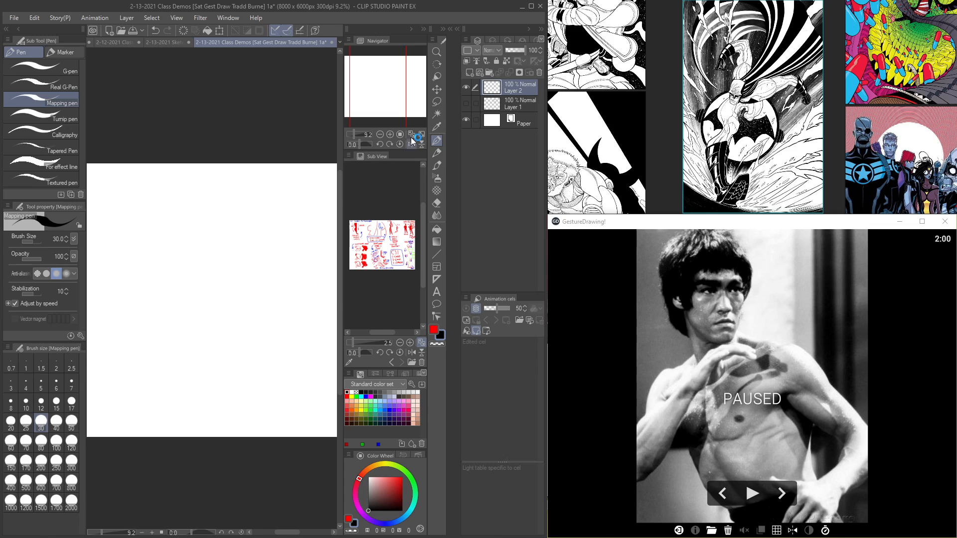
left_click(515, 104)
left_click(539, 72)
left_click(477, 203)
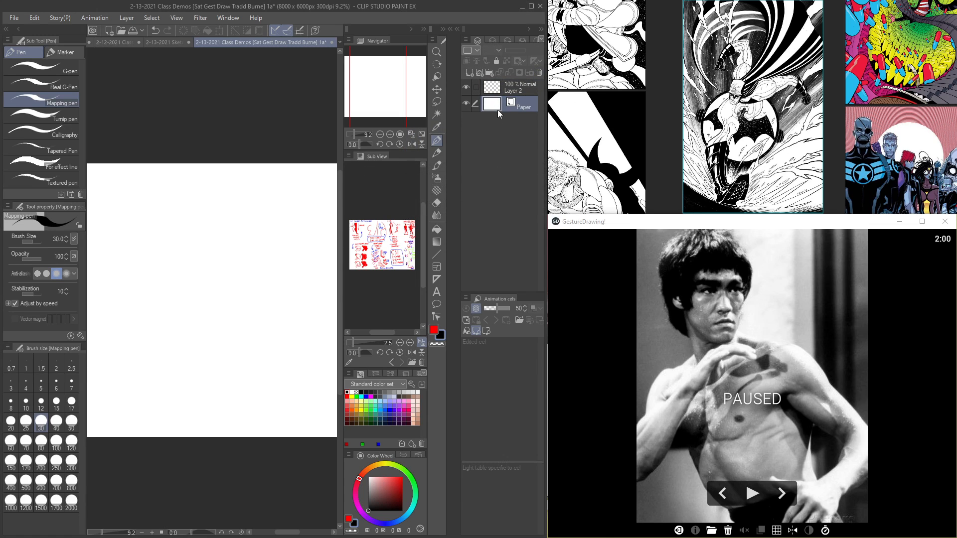
left_click(513, 92)
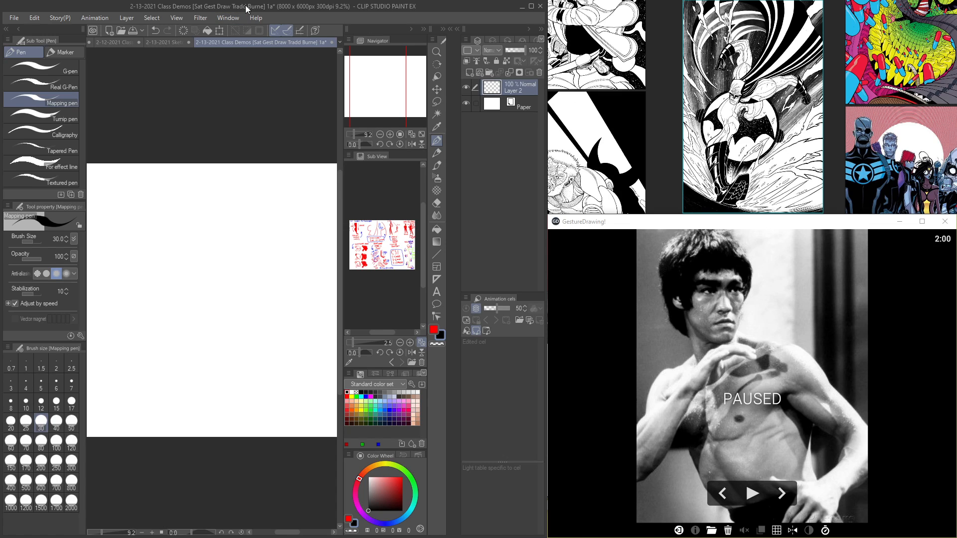
Step: Hide the palettes and frame the blank canvas's upper right corner at 24.4% zoom for drawing
key("Tab")
key("Tab")
scroll(219, 244, "up", 3)
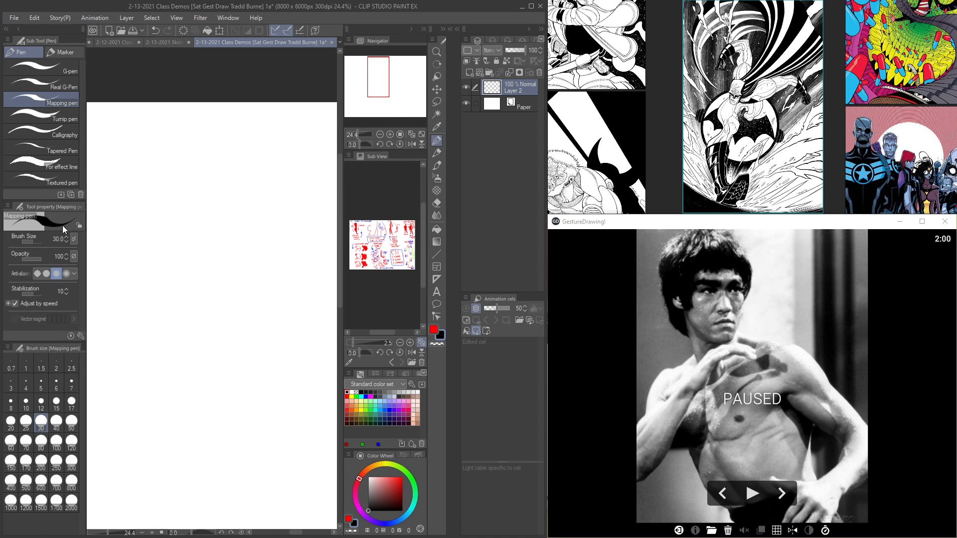
key("Tab")
mouse_move(330, 206)
left_mouse_down()
mouse_move(346, 182)
mouse_move(345, 207)
left_mouse_up()
mouse_move(299, 183)
left_mouse_down()
mouse_move(233, 153)
mouse_move(248, 152)
left_mouse_up()
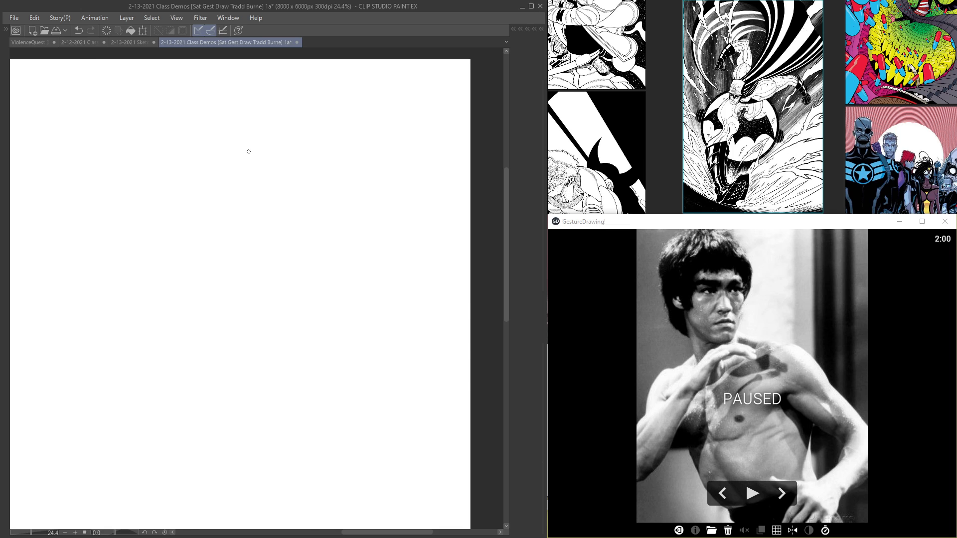
Step: Advance the paused GestureDrawing! session to the photo of the lunging baseball pitcher
left_click(784, 486)
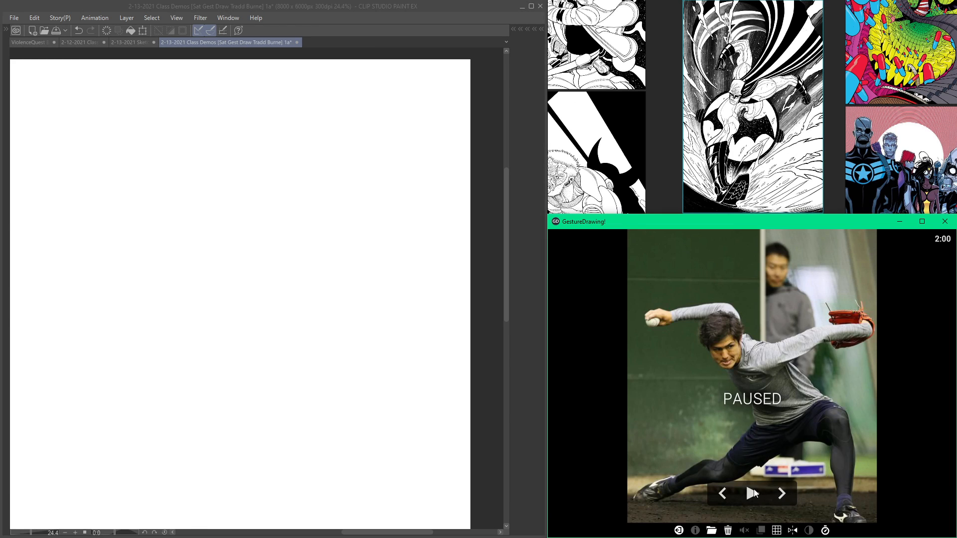
left_click(724, 492)
left_click(780, 494)
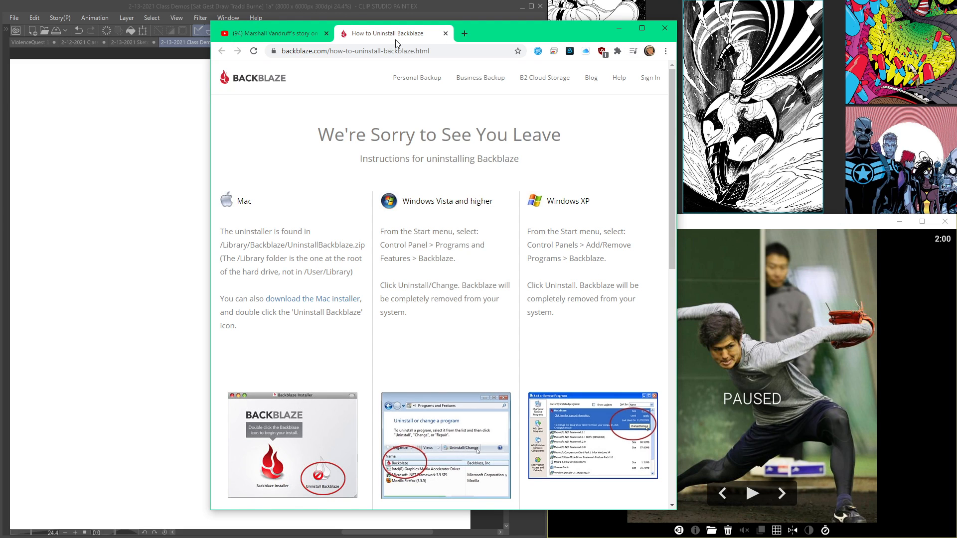
Step: Close the browser window and start the two-minute gesture timer on the baseball pitcher photo
left_click(664, 28)
left_click(664, 29)
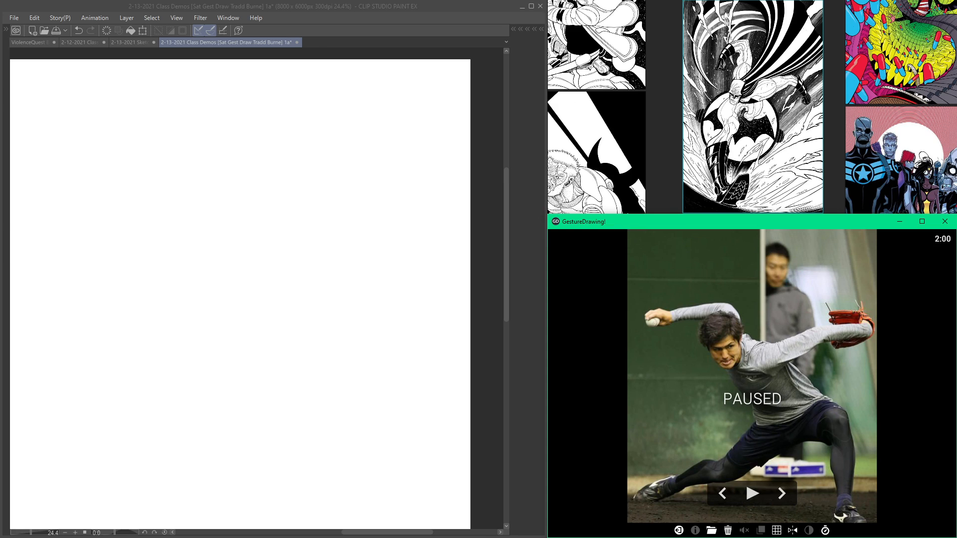
left_click(336, 14)
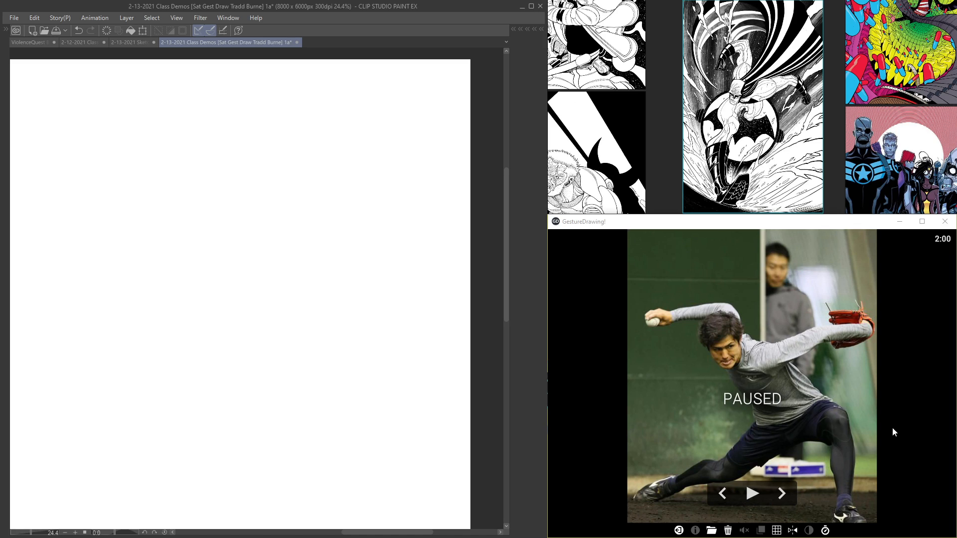
left_click(755, 492)
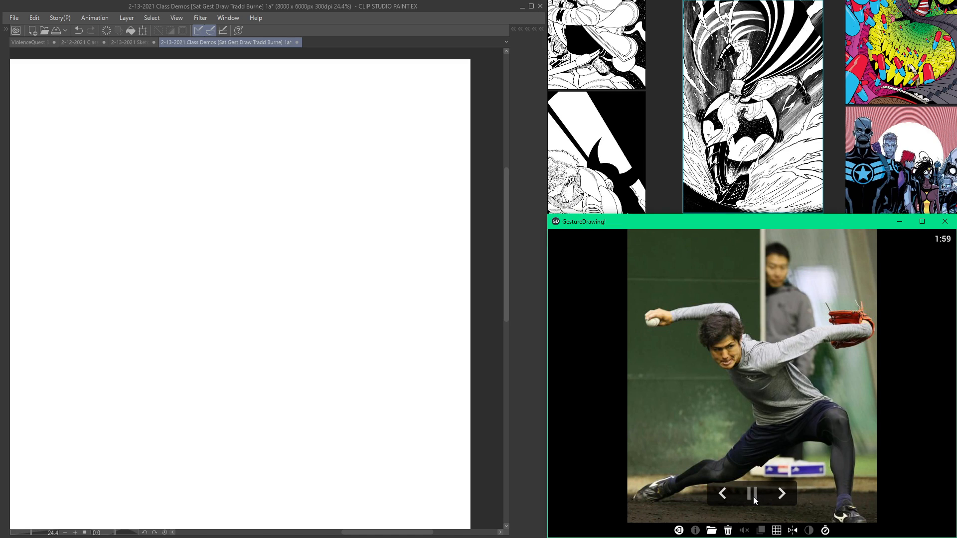
Step: Pause the countdown on the baseball pitcher photo, resume it and return to the drawing canvas
left_click(753, 496)
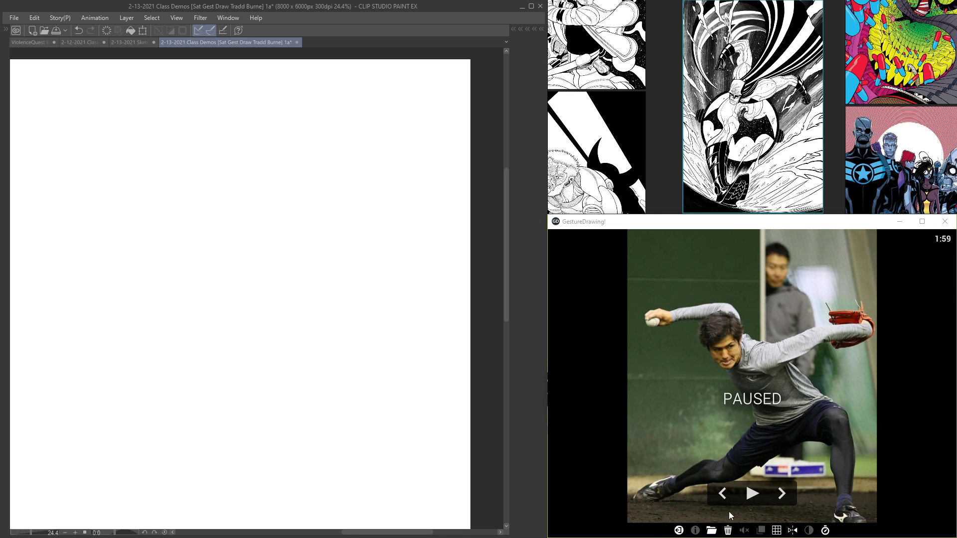
left_click(751, 493)
left_click(274, 267)
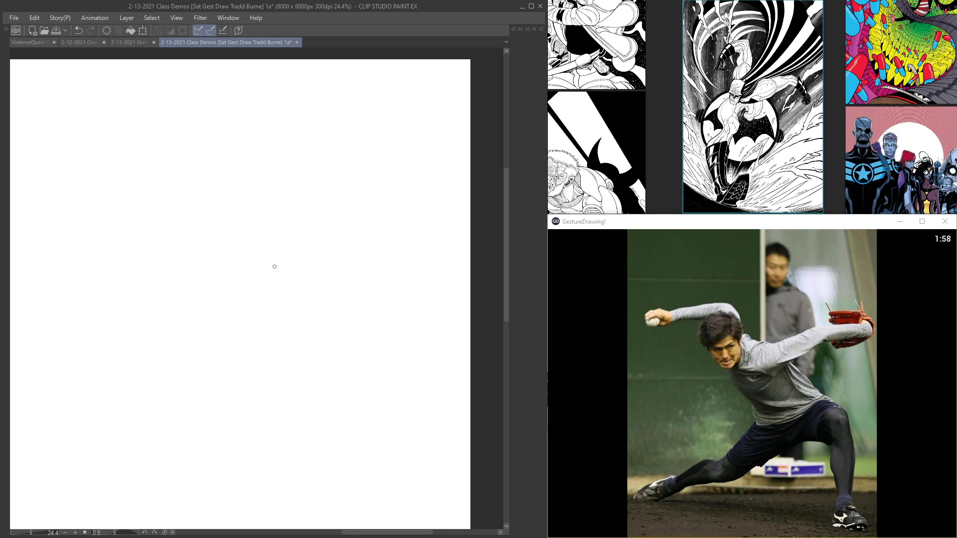
Step: Sketch the pitcher's tilted head oval with crossed face guidelines and a long curved torso line sweeping down from it
scroll(284, 244, "up", 1)
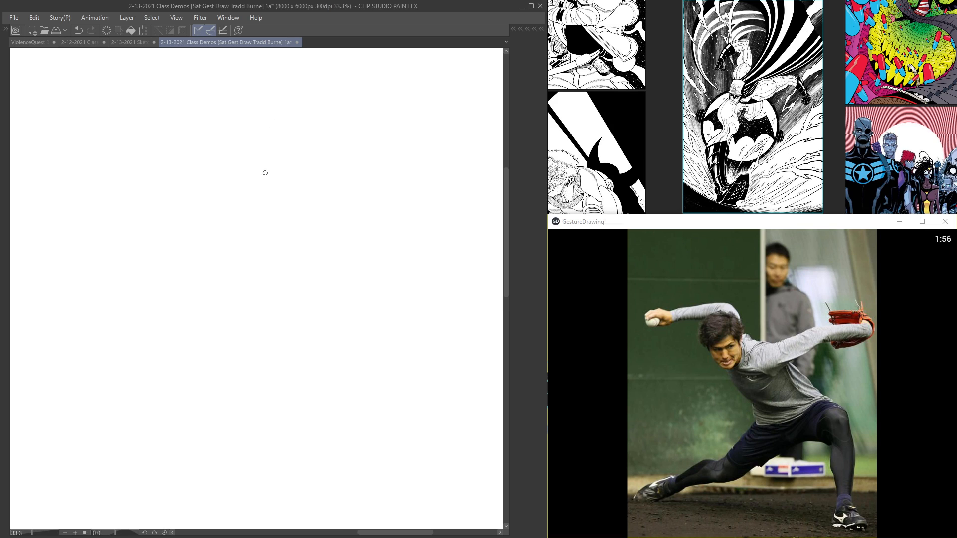
mouse_move(287, 162)
left_mouse_down()
mouse_move(275, 214)
mouse_move(263, 147)
mouse_move(294, 213)
mouse_move(257, 148)
mouse_move(293, 208)
left_mouse_up()
scroll(293, 207, "up", 1)
left_click_drag(298, 174, 255, 200)
mouse_move(261, 159)
left_mouse_down()
mouse_move(302, 219)
mouse_move(268, 248)
left_mouse_up()
scroll(269, 241, "down", 1)
mouse_move(255, 214)
left_mouse_down()
mouse_move(314, 294)
mouse_move(339, 312)
mouse_move(268, 251)
mouse_move(381, 314)
mouse_move(303, 287)
mouse_move(424, 317)
left_mouse_up()
scroll(323, 180, "up", 1)
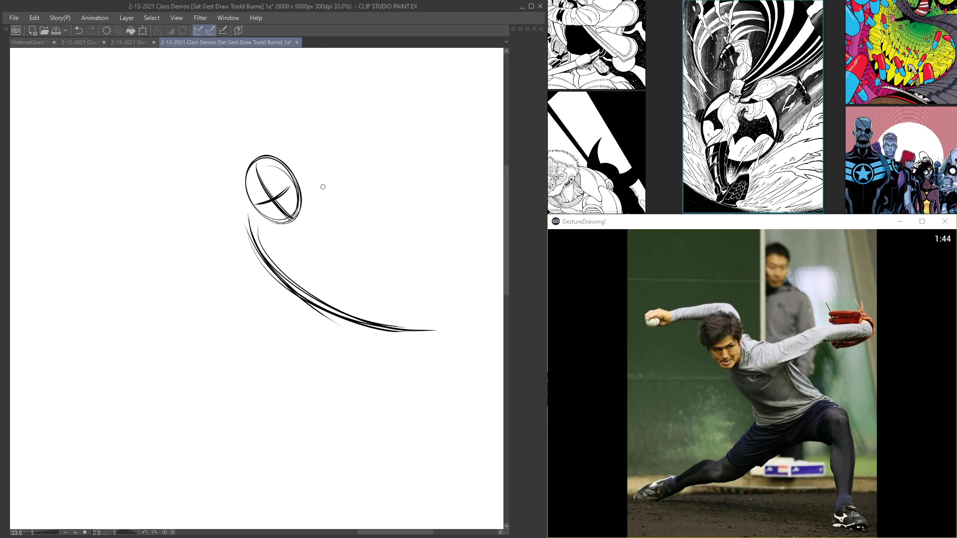
Step: Add the shoulder line beneath the pitcher's head and move the sketch toward the left of the drawing area
left_click_drag(247, 216, 339, 242)
mouse_move(239, 210)
left_mouse_down()
mouse_move(269, 228)
mouse_move(342, 233)
left_mouse_up()
left_click_drag(294, 184, 218, 183)
left_click_drag(156, 209, 272, 229)
left_click_drag(169, 243, 338, 203)
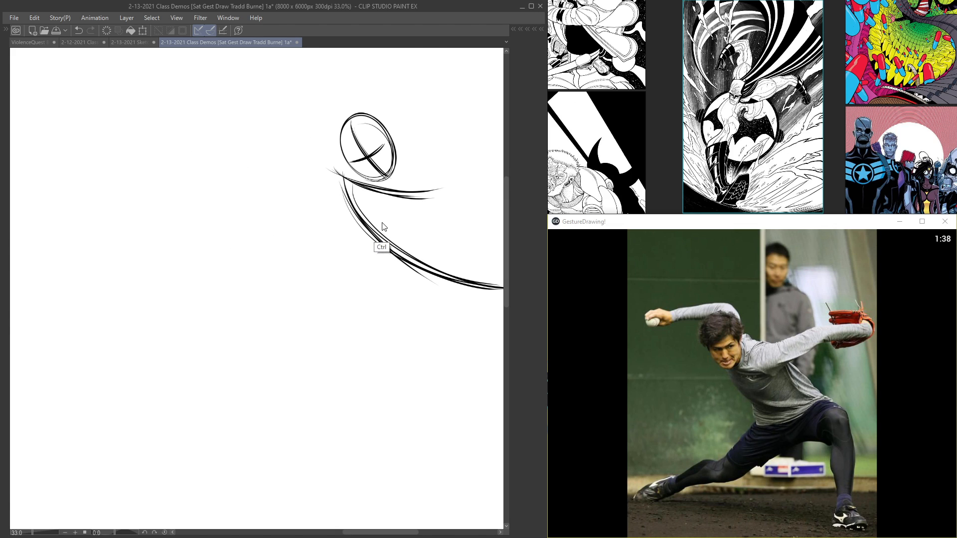
key("ctrl+t")
left_click_drag(384, 225, 192, 264)
key("Return")
Step: Draw the outstretched glove arm as a wavy line from the shoulders and lightly mark the back and waist
mouse_move(145, 199)
left_mouse_down()
mouse_move(200, 215)
mouse_move(283, 171)
left_mouse_up()
mouse_move(145, 206)
left_mouse_down()
mouse_move(278, 187)
mouse_move(299, 172)
left_mouse_up()
mouse_move(247, 205)
left_mouse_down()
mouse_move(317, 159)
mouse_move(405, 152)
mouse_move(293, 170)
left_mouse_up()
mouse_move(243, 206)
left_mouse_down()
mouse_move(296, 170)
mouse_move(415, 144)
mouse_move(375, 127)
left_mouse_up()
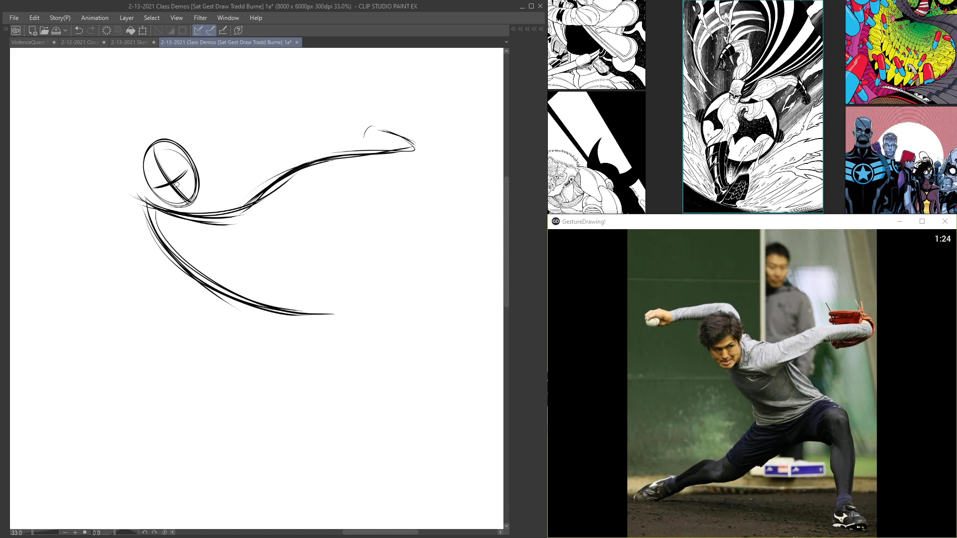
mouse_move(240, 245)
left_mouse_down()
mouse_move(266, 181)
mouse_move(327, 231)
mouse_move(230, 232)
left_mouse_up()
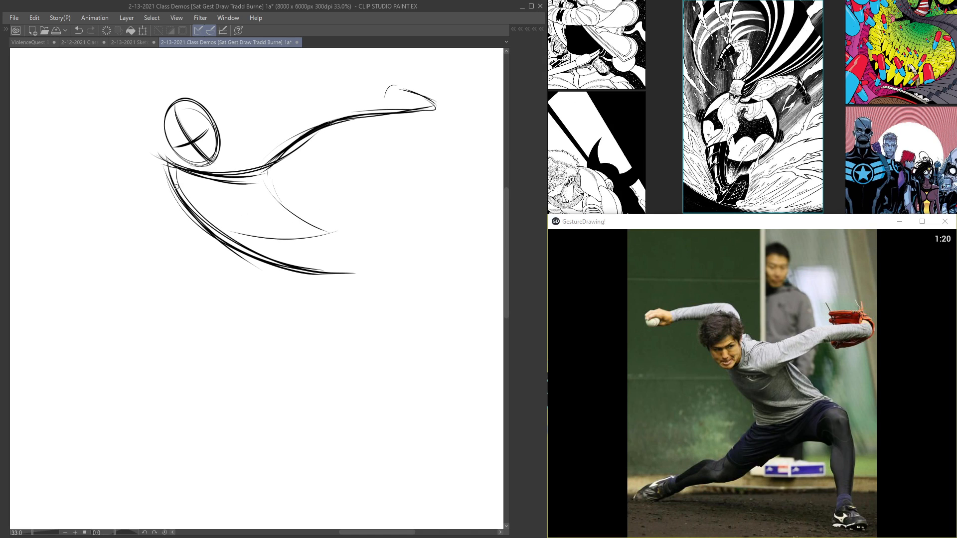
Step: Extend the torso curve into the front thigh with repeated strokes running from the waist out to the bent knee
left_click_drag(183, 202, 337, 256)
mouse_move(207, 214)
left_mouse_down()
mouse_move(332, 263)
mouse_move(324, 266)
mouse_move(398, 262)
left_mouse_up()
left_click_drag(230, 246, 385, 246)
mouse_move(211, 232)
left_mouse_down()
mouse_move(325, 257)
mouse_move(399, 244)
left_mouse_up()
mouse_move(327, 262)
left_mouse_down()
mouse_move(396, 251)
mouse_move(399, 286)
left_mouse_up()
Step: Draw the front shin from knee to ankle, the planted foot and a curved ground line running back beneath the figure
left_click_drag(387, 248, 414, 393)
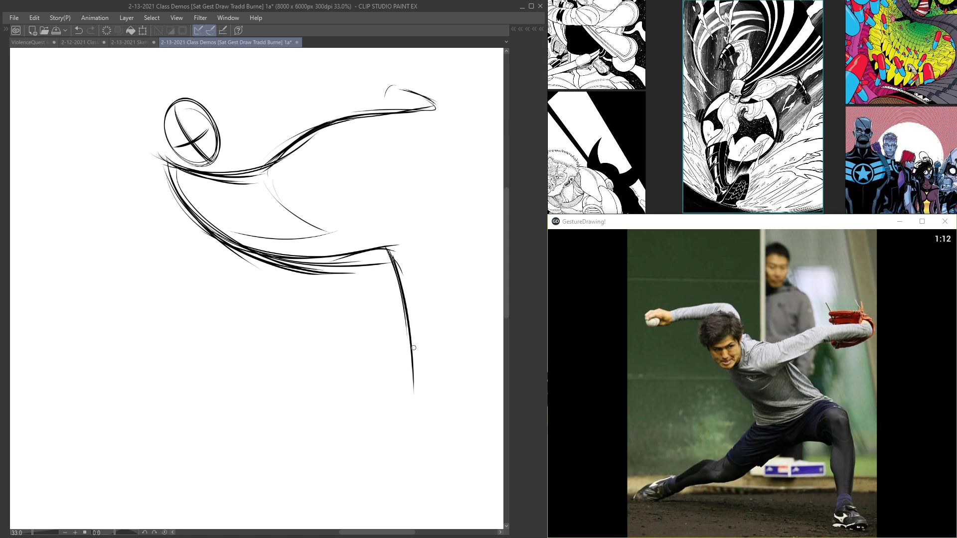
mouse_move(399, 297)
left_mouse_down()
mouse_move(412, 395)
mouse_move(411, 375)
mouse_move(431, 413)
left_mouse_up()
mouse_move(409, 376)
left_mouse_down()
mouse_move(437, 393)
mouse_move(439, 416)
left_mouse_up()
mouse_move(410, 384)
left_mouse_down()
mouse_move(451, 423)
mouse_move(386, 421)
left_mouse_up()
left_click_drag(445, 419, 198, 397)
left_click_drag(390, 420, 141, 387)
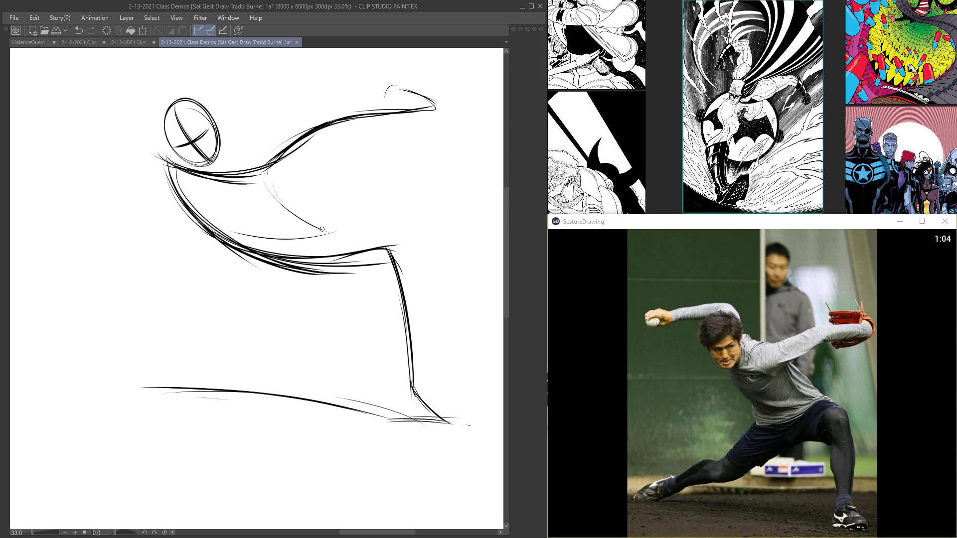
Step: Sketch the pitcher's trailing leg as a flowing line from the hips through the knee to the outstretched back foot
left_click_drag(275, 267, 206, 316)
left_click_drag(254, 252, 178, 321)
mouse_move(253, 274)
left_mouse_down()
mouse_move(167, 327)
mouse_move(103, 343)
mouse_move(86, 370)
left_mouse_up()
mouse_move(120, 332)
left_mouse_down()
mouse_move(262, 266)
mouse_move(198, 320)
mouse_move(295, 249)
mouse_move(130, 340)
mouse_move(85, 376)
mouse_move(36, 382)
left_mouse_up()
left_click_drag(87, 370, 22, 382)
left_click_drag(22, 382, 248, 287)
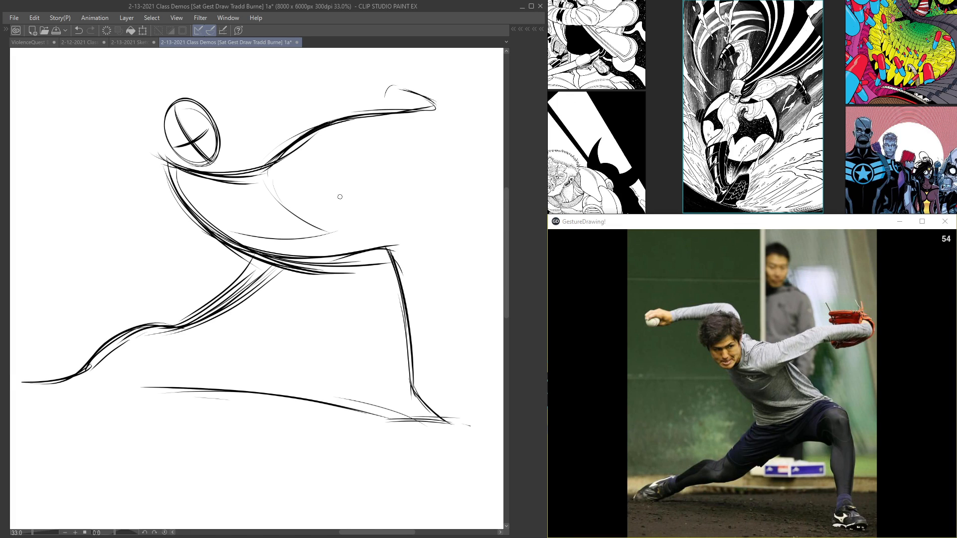
left_click_drag(210, 323, 272, 272)
Step: Reinforce the hip and front leg lines and round out the glove at the end of the extended arm
mouse_move(233, 244)
left_mouse_down()
mouse_move(377, 242)
mouse_move(416, 390)
mouse_move(447, 423)
left_mouse_up()
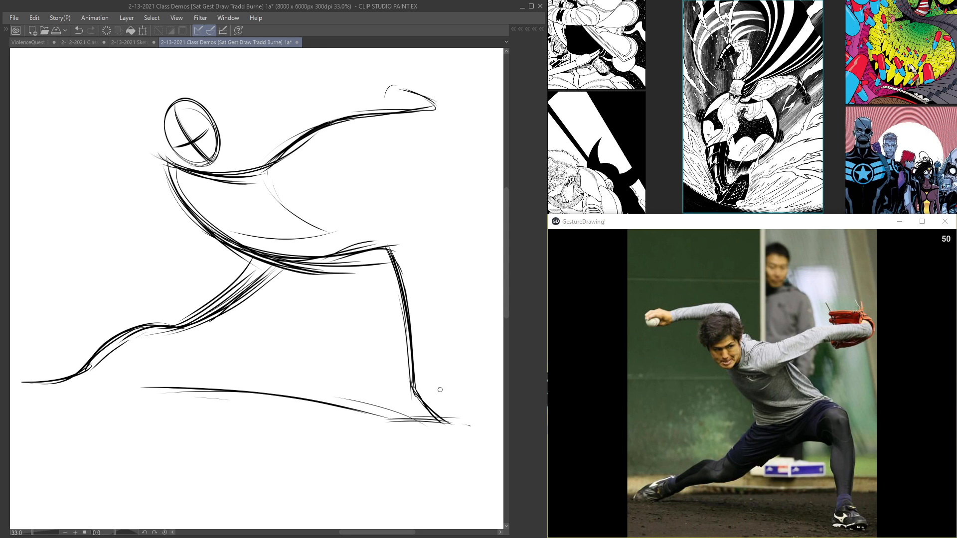
mouse_move(227, 245)
left_mouse_down()
mouse_move(291, 272)
mouse_move(352, 270)
left_mouse_up()
mouse_move(391, 82)
left_mouse_down()
mouse_move(378, 108)
mouse_move(411, 89)
mouse_move(424, 112)
mouse_move(436, 113)
mouse_move(425, 129)
left_mouse_up()
mouse_move(378, 97)
left_mouse_down()
mouse_move(396, 140)
mouse_move(371, 144)
left_mouse_up()
left_click_drag(395, 111, 241, 165)
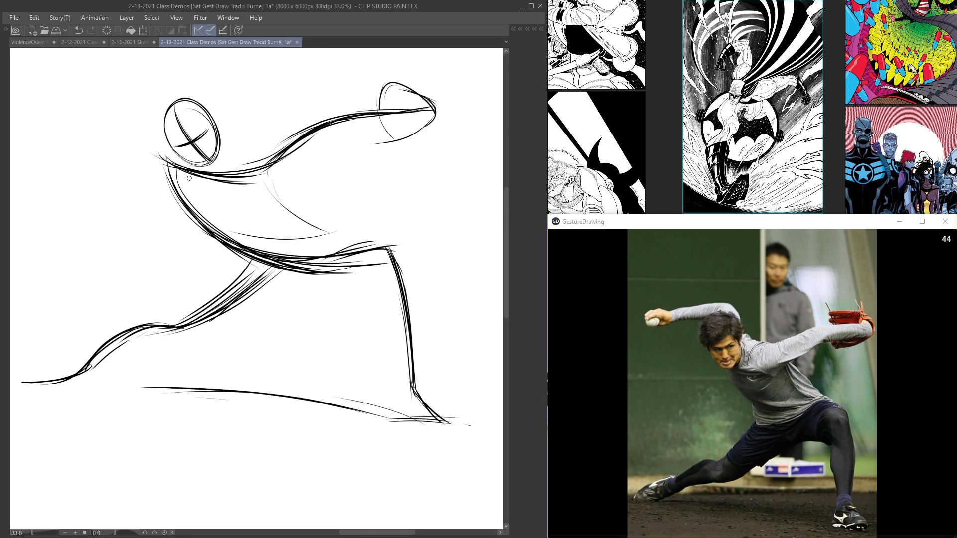
Step: Draw the throwing arm's upper line with repeated curved strokes reaching back from above the pitcher's head
mouse_move(180, 84)
left_mouse_down()
mouse_move(212, 106)
mouse_move(90, 78)
left_mouse_up()
left_click_drag(197, 107, 103, 80)
left_click_drag(185, 87, 87, 76)
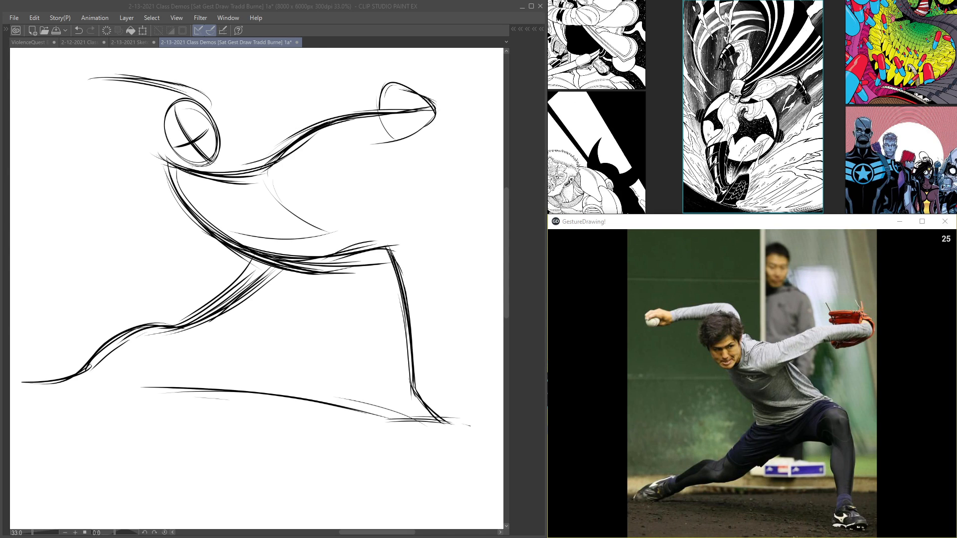
mouse_move(193, 95)
left_mouse_down()
mouse_move(132, 79)
mouse_move(82, 83)
left_mouse_up()
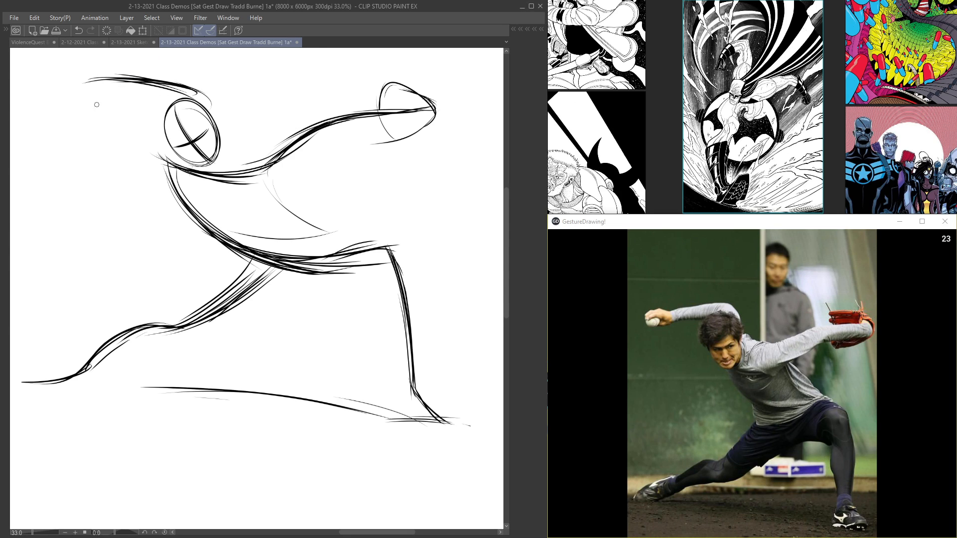
Step: Darken the pitcher's back, front leg and trailing leg lines and close the shapes of both feet
mouse_move(225, 157)
left_mouse_down()
mouse_move(161, 102)
mouse_move(220, 158)
mouse_move(330, 233)
left_mouse_up()
mouse_move(282, 209)
left_mouse_down()
mouse_move(349, 246)
mouse_move(398, 240)
mouse_move(423, 369)
left_mouse_up()
mouse_move(387, 244)
left_mouse_down()
mouse_move(423, 395)
mouse_move(461, 426)
mouse_move(399, 430)
mouse_move(453, 429)
left_mouse_up()
left_click_drag(390, 416, 454, 428)
left_click_drag(189, 299, 258, 288)
mouse_move(131, 365)
left_mouse_down()
mouse_move(75, 382)
mouse_move(137, 381)
left_mouse_up()
Step: Restate the pitcher's head outline and strengthen the torso and arm lines
mouse_move(290, 163)
left_mouse_down()
mouse_move(290, 138)
mouse_move(279, 159)
left_mouse_up()
mouse_move(234, 100)
left_mouse_down()
mouse_move(293, 134)
mouse_move(285, 156)
mouse_move(256, 158)
left_mouse_up()
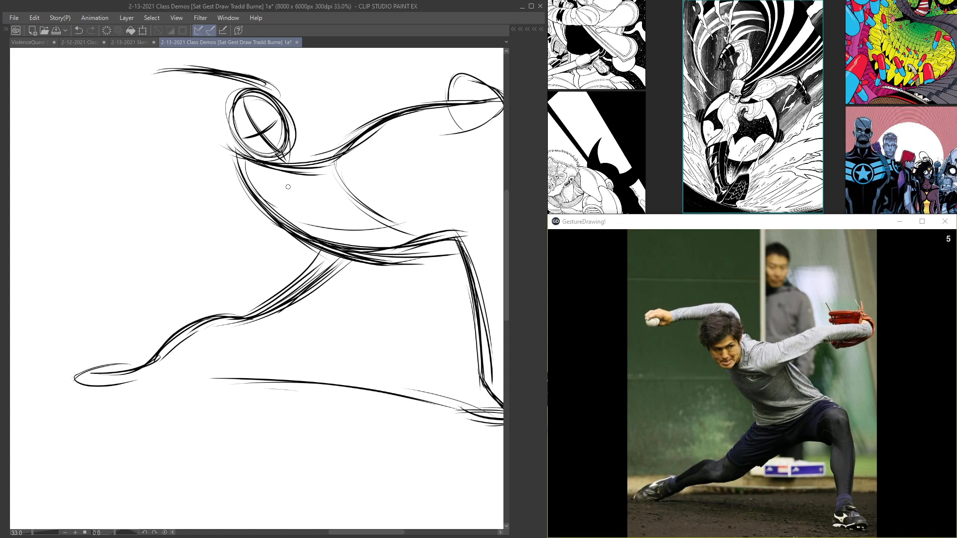
left_click_drag(281, 193, 348, 246)
mouse_move(294, 172)
left_mouse_down()
mouse_move(362, 252)
mouse_move(412, 275)
mouse_move(320, 172)
mouse_move(405, 114)
left_mouse_up()
mouse_move(163, 73)
left_mouse_down()
mouse_move(170, 82)
mouse_move(199, 77)
left_mouse_up()
Step: Scale down the finished pitcher sketch and place it in the canvas's upper right corner
scroll(378, 262, "down", 5)
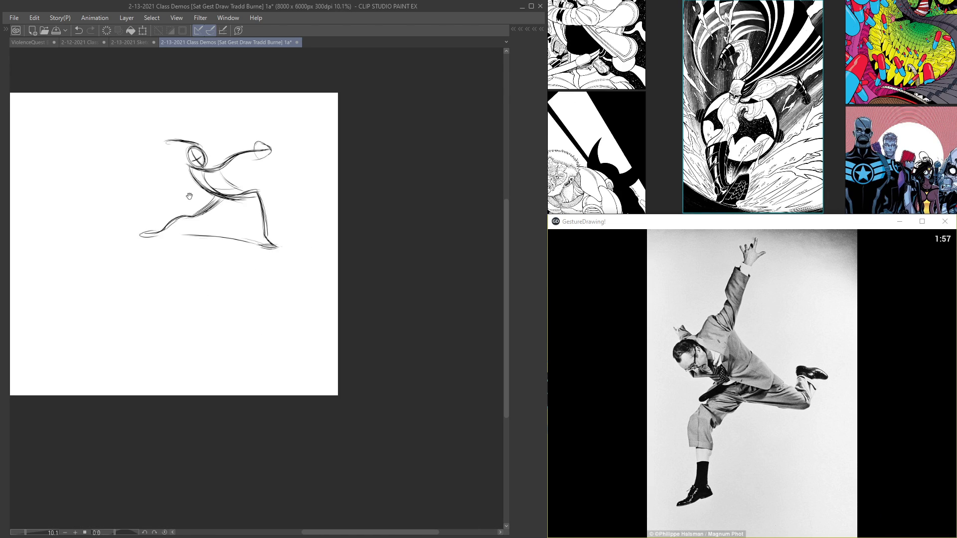
key("ctrl+t")
left_click_drag(190, 304, 240, 266)
mouse_move(266, 252)
left_mouse_down()
mouse_move(313, 213)
mouse_move(310, 223)
left_mouse_up()
key("Return")
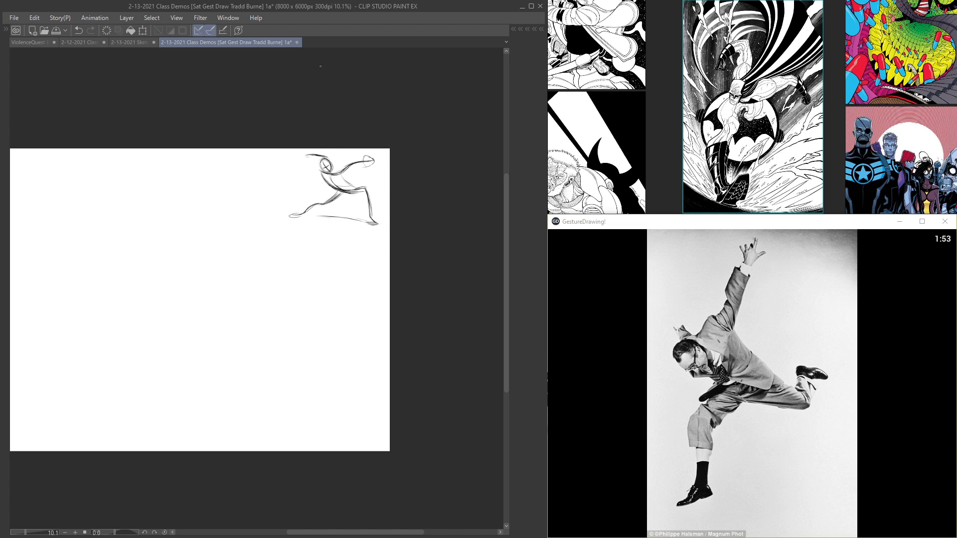
Step: Add a new layer and sketch the leaping man's tilted head oval with crossed face guidelines below the pitcher
key("Tab")
key("Tab")
scroll(296, 259, "up", 6)
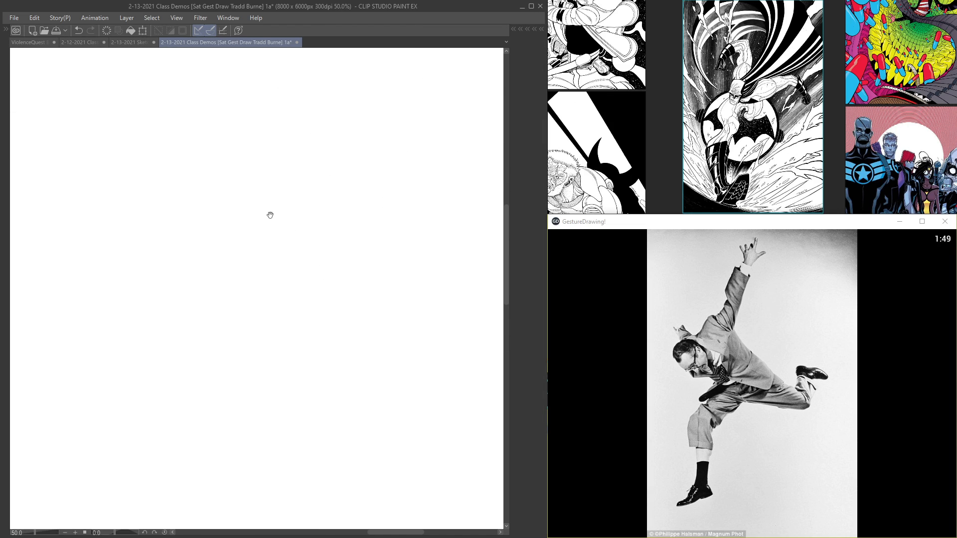
mouse_move(292, 260)
left_mouse_down()
mouse_move(281, 272)
mouse_move(248, 210)
mouse_move(224, 216)
mouse_move(245, 252)
mouse_move(270, 242)
mouse_move(271, 230)
mouse_move(274, 249)
mouse_move(245, 264)
mouse_move(285, 237)
mouse_move(270, 253)
mouse_move(278, 272)
left_mouse_up()
mouse_move(238, 245)
left_mouse_down()
mouse_move(280, 271)
mouse_move(257, 264)
mouse_move(230, 222)
mouse_move(272, 223)
mouse_move(259, 251)
mouse_move(273, 248)
mouse_move(244, 266)
mouse_move(281, 273)
left_mouse_up()
left_click_drag(281, 273, 267, 266)
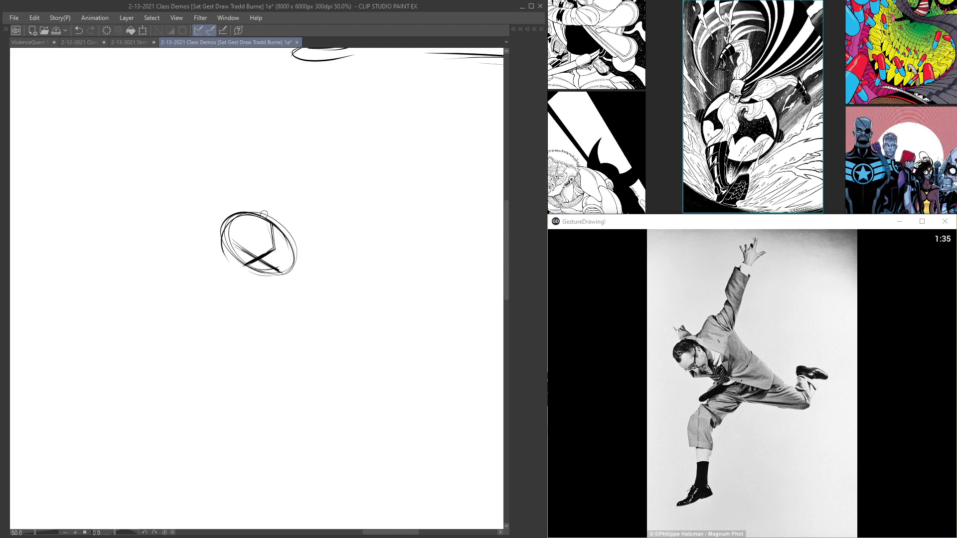
Step: Rotate the leaping man's head slightly counterclockwise and move it farther down and left on the canvas
key("ctrl+t")
left_click_drag(220, 188, 203, 192)
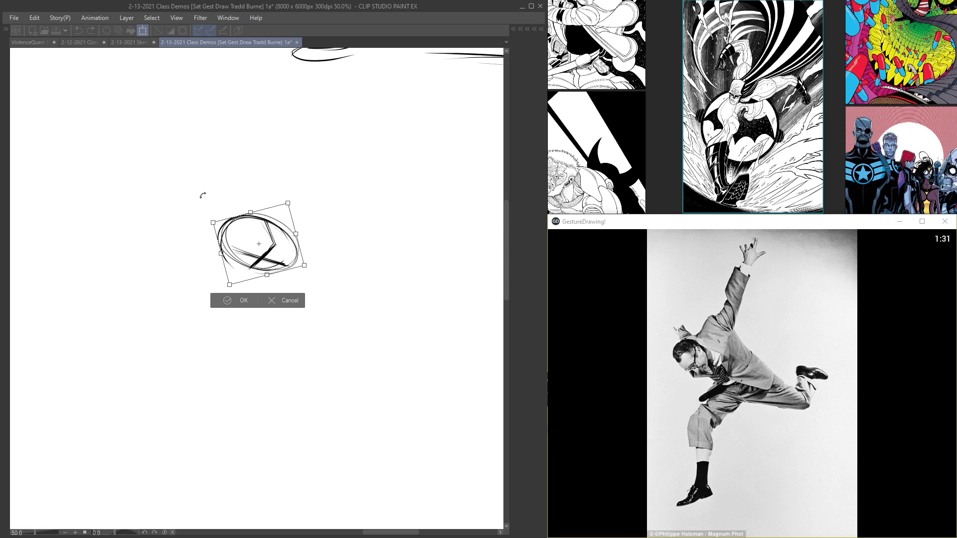
key("Return")
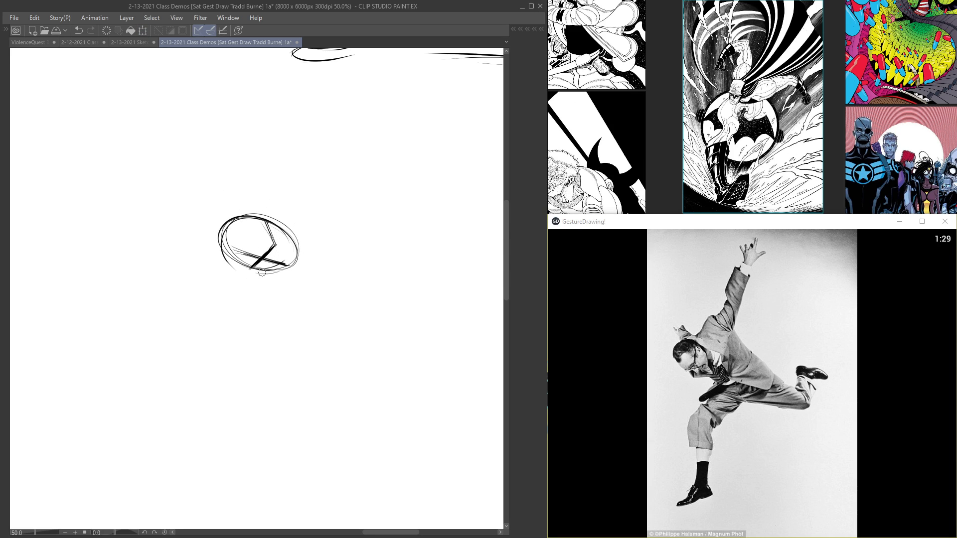
key("ctrl+t")
mouse_move(255, 258)
left_mouse_down()
mouse_move(193, 345)
mouse_move(152, 305)
left_mouse_up()
scroll(220, 294, "down", 3)
key("Return")
Step: Sketch the leaping man's raised arm as a long curve sweeping down to the head, with a short far-shoulder stroke
left_click_drag(224, 166, 320, 141)
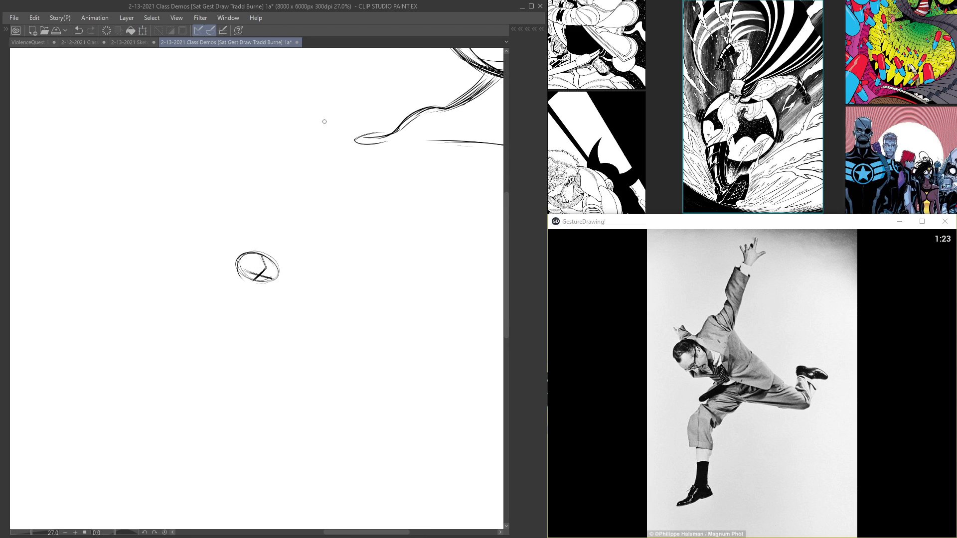
left_click_drag(315, 175, 285, 243)
mouse_move(324, 96)
left_mouse_down()
mouse_move(283, 248)
mouse_move(323, 93)
left_mouse_up()
left_click_drag(320, 149, 323, 87)
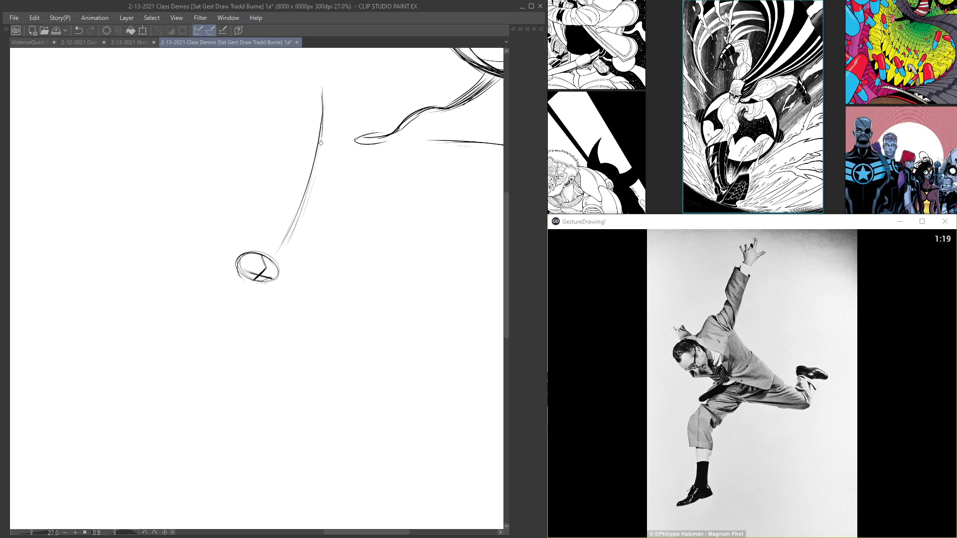
mouse_move(292, 223)
left_mouse_down()
mouse_move(269, 247)
mouse_move(279, 264)
mouse_move(321, 147)
left_mouse_up()
mouse_move(242, 241)
left_mouse_down()
mouse_move(303, 200)
mouse_move(316, 160)
left_mouse_up()
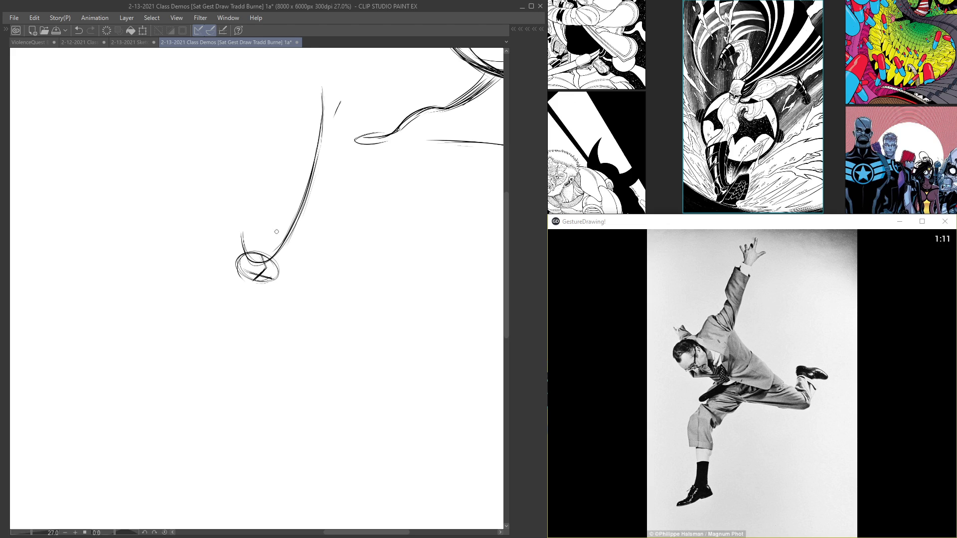
Step: Draw the leaping man's back as repeated diagonal strokes from the shoulder to the hips, ending in a hooked seat curve
scroll(280, 290, "up", 2)
scroll(379, 283, "down", 2)
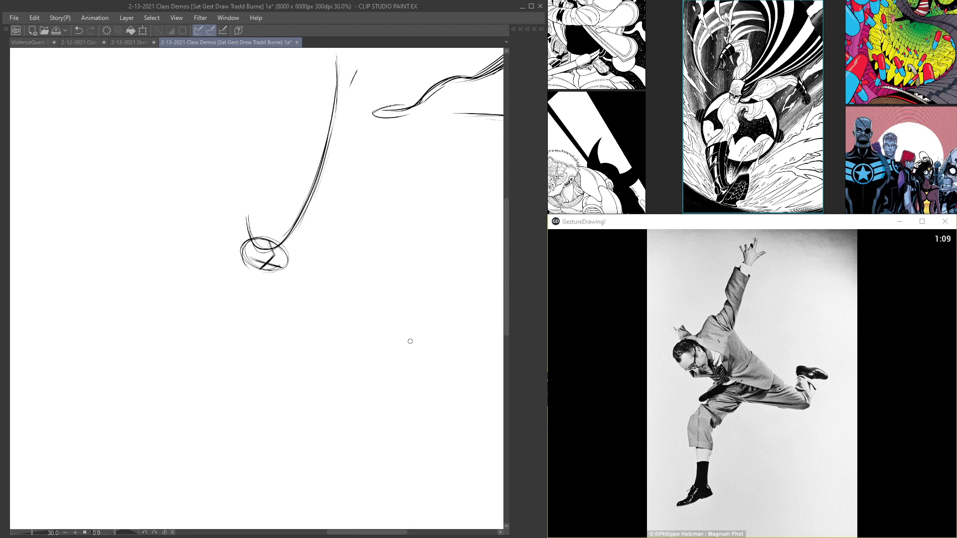
left_click_drag(425, 321, 349, 260)
mouse_move(431, 333)
left_mouse_down()
mouse_move(372, 268)
mouse_move(321, 231)
left_mouse_up()
mouse_move(430, 325)
left_mouse_down()
mouse_move(398, 283)
mouse_move(311, 220)
left_mouse_up()
scroll(302, 242, "up", 1)
left_click_drag(373, 262, 429, 324)
left_click_drag(302, 214, 445, 348)
left_click_drag(341, 233, 446, 343)
mouse_move(350, 236)
left_mouse_down()
mouse_move(454, 341)
mouse_move(470, 343)
left_mouse_up()
mouse_move(429, 319)
left_mouse_down()
mouse_move(481, 344)
mouse_move(469, 311)
mouse_move(484, 329)
mouse_move(396, 282)
mouse_move(467, 348)
left_mouse_up()
mouse_move(413, 304)
left_mouse_down()
mouse_move(468, 298)
mouse_move(342, 233)
left_mouse_up()
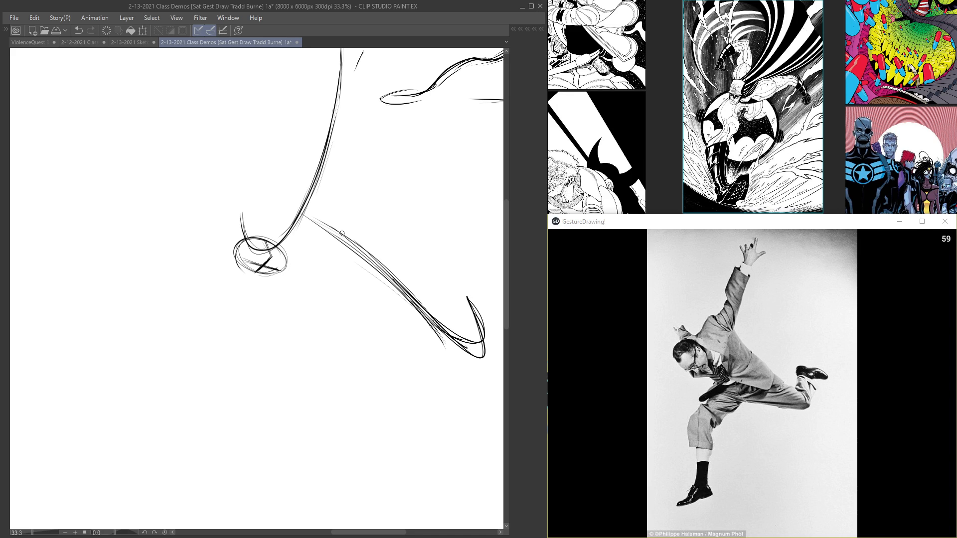
Step: Undo the last two strokes and sketch the leaping man's kicked-back lower leg beyond the hips
key("ctrl+z")
key("ctrl+z")
mouse_move(424, 307)
left_mouse_down()
mouse_move(484, 328)
mouse_move(473, 298)
mouse_move(415, 254)
mouse_move(433, 274)
mouse_move(417, 261)
mouse_move(474, 280)
left_mouse_up()
mouse_move(415, 262)
left_mouse_down()
mouse_move(438, 265)
mouse_move(474, 279)
left_mouse_up()
left_click_drag(475, 279, 404, 258)
left_click_drag(224, 253, 278, 240)
Step: Draw the leaping man's front thigh as an arch from the hips to the knee and add a chest line below the head
mouse_move(470, 303)
left_mouse_down()
mouse_move(419, 275)
mouse_move(341, 286)
left_mouse_up()
mouse_move(420, 281)
left_mouse_down()
mouse_move(342, 290)
mouse_move(355, 281)
mouse_move(307, 306)
mouse_move(397, 279)
left_mouse_up()
left_click_drag(375, 283, 301, 314)
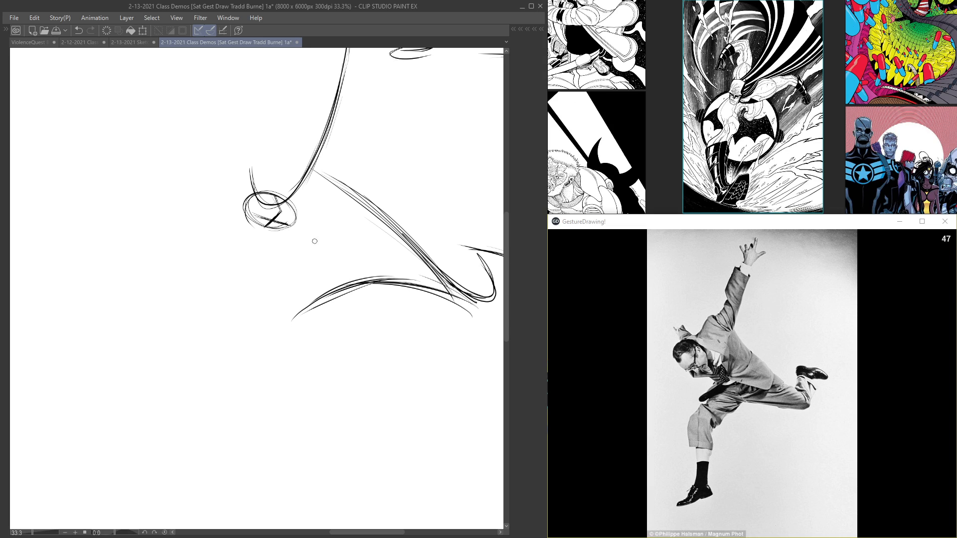
mouse_move(288, 232)
left_mouse_down()
mouse_move(347, 268)
mouse_move(293, 318)
left_mouse_up()
left_click_drag(333, 287, 288, 322)
Step: Draw the front shin curving down from the knee and add the pointed foot at its end
mouse_move(356, 272)
left_mouse_down()
mouse_move(278, 320)
mouse_move(348, 283)
mouse_move(280, 341)
mouse_move(289, 309)
mouse_move(286, 367)
left_mouse_up()
mouse_move(289, 304)
left_mouse_down()
mouse_move(296, 399)
mouse_move(295, 381)
left_mouse_up()
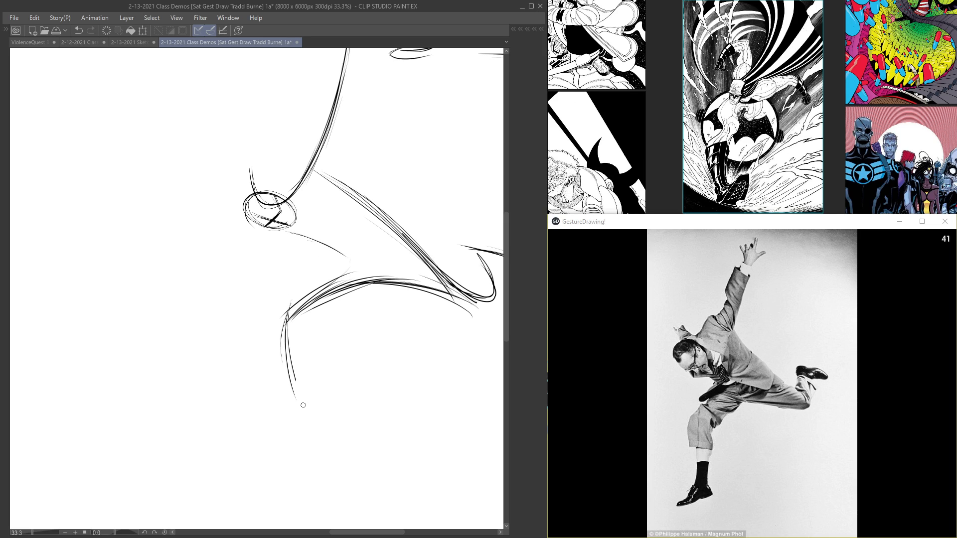
mouse_move(287, 349)
left_mouse_down()
mouse_move(293, 414)
mouse_move(249, 462)
left_mouse_up()
mouse_move(309, 418)
left_mouse_down()
mouse_move(258, 459)
mouse_move(319, 412)
left_mouse_up()
Step: Reinforce the leaping man's thigh arch and define the chest, belly and waist curves between the head and hips
mouse_move(336, 284)
left_mouse_down()
mouse_move(418, 282)
mouse_move(496, 312)
left_mouse_up()
left_click_drag(453, 288, 300, 303)
mouse_move(294, 235)
left_mouse_down()
mouse_move(344, 270)
mouse_move(337, 265)
mouse_move(327, 280)
mouse_move(339, 262)
left_mouse_up()
left_click_drag(298, 219, 355, 263)
mouse_move(401, 234)
left_mouse_down()
mouse_move(365, 259)
mouse_move(341, 253)
left_mouse_up()
left_click_drag(424, 261, 351, 254)
mouse_move(385, 195)
left_mouse_down()
mouse_move(333, 226)
mouse_move(352, 255)
left_mouse_up()
Step: Strengthen the line from the raised arm through the back, the rear leg, the front shin and the hips
mouse_move(323, 92)
left_mouse_down()
mouse_move(259, 258)
mouse_move(289, 206)
mouse_move(306, 239)
mouse_move(366, 290)
left_mouse_up()
mouse_move(293, 202)
left_mouse_down()
mouse_move(326, 256)
mouse_move(422, 351)
left_mouse_up()
left_click_drag(425, 312, 496, 333)
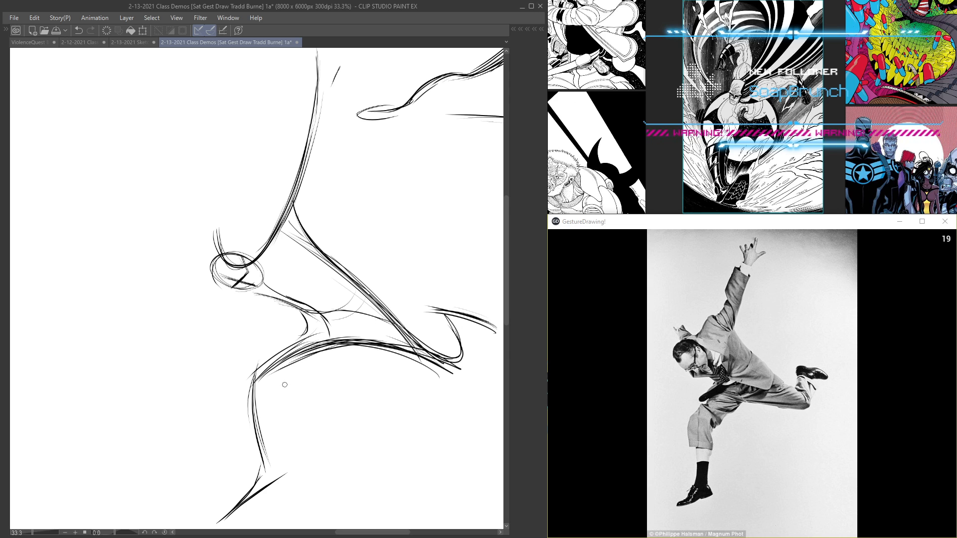
left_click_drag(268, 372, 265, 488)
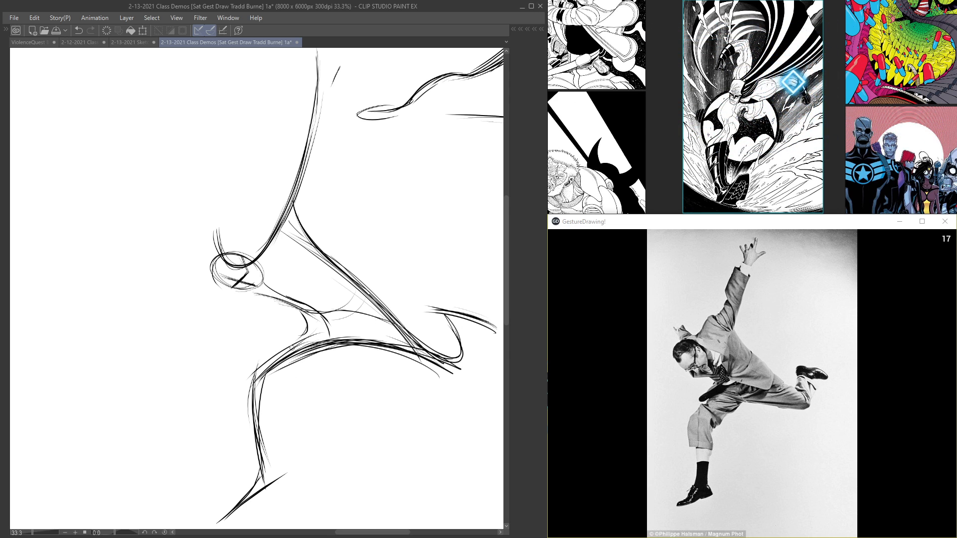
mouse_move(302, 322)
left_mouse_down()
mouse_move(380, 313)
mouse_move(350, 337)
mouse_move(466, 358)
left_mouse_up()
left_click_drag(451, 363, 384, 350)
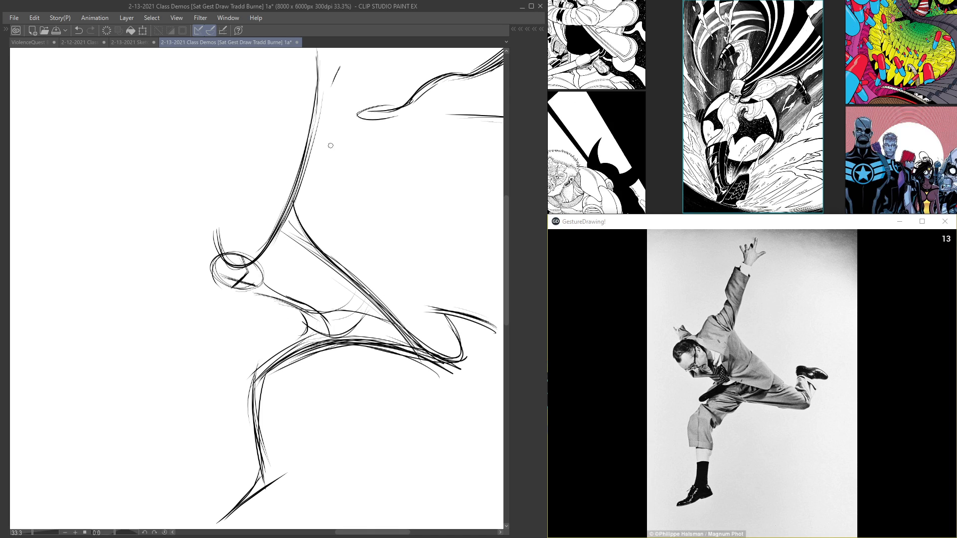
Step: Add the second contour of the raised arm and a short stroke for the far arm behind the head
left_click_drag(321, 93, 294, 249)
left_click_drag(323, 112, 292, 248)
left_click_drag(327, 118, 288, 262)
left_click_drag(332, 91, 309, 182)
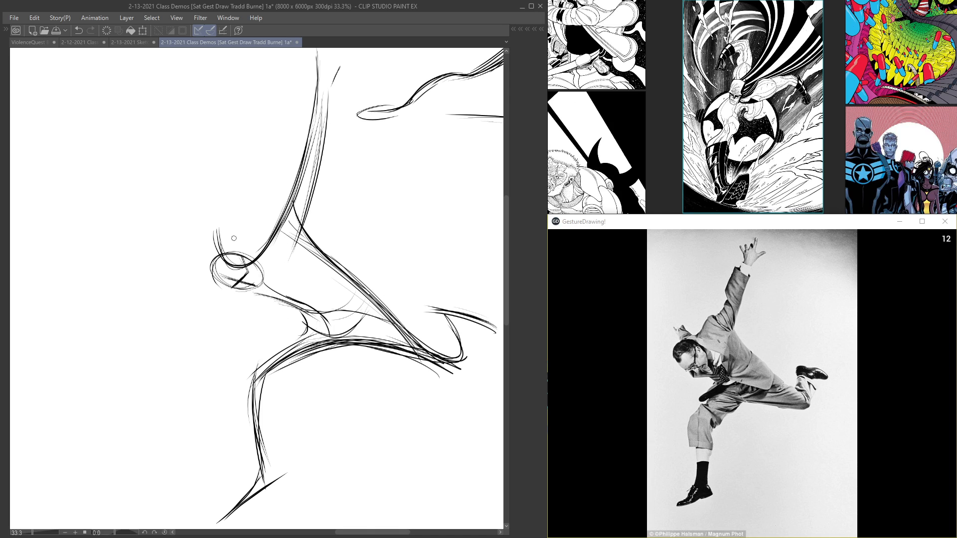
left_click_drag(220, 250, 209, 229)
Step: Erase the overlapping lines around the leaping man's head, switch back to drawing and restate the face guidelines
key("e")
left_click_drag(222, 264, 233, 261)
left_click_drag(239, 227, 233, 174)
key("Tab")
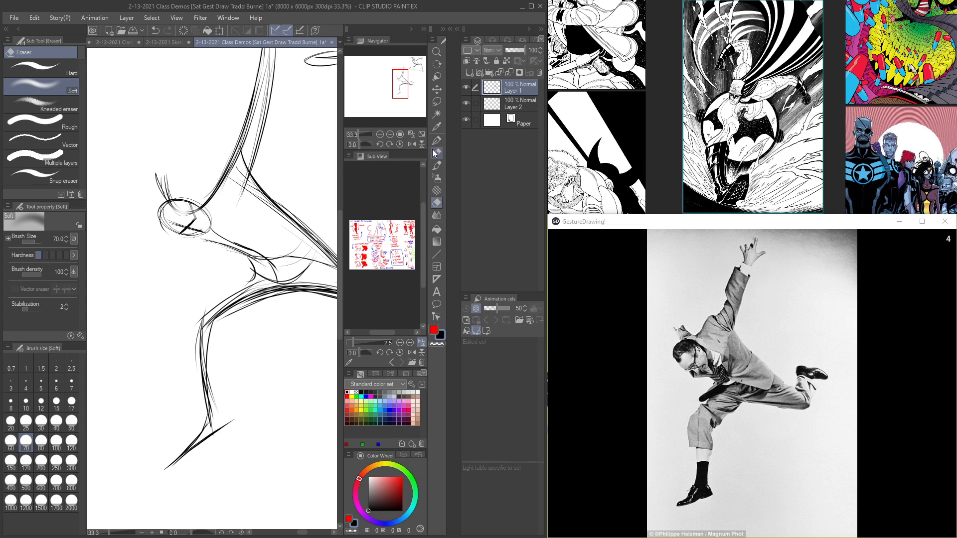
key("Tab")
mouse_move(223, 237)
left_mouse_down()
mouse_move(238, 209)
mouse_move(240, 220)
left_mouse_up()
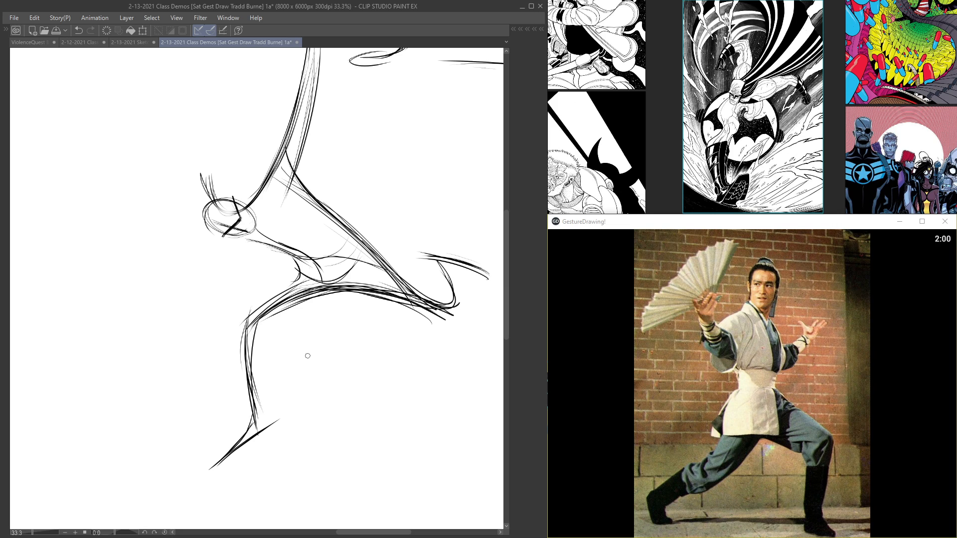
Step: Start a new figure below the leaping man by drawing the fan-holding man's head oval with face guidelines
mouse_move(432, 398)
left_mouse_down()
mouse_move(300, 256)
mouse_move(382, 222)
mouse_move(321, 179)
mouse_move(323, 166)
mouse_move(319, 209)
left_mouse_up()
left_click_drag(353, 174, 341, 225)
mouse_move(315, 183)
left_mouse_down()
mouse_move(322, 214)
mouse_move(348, 167)
mouse_move(326, 228)
left_mouse_up()
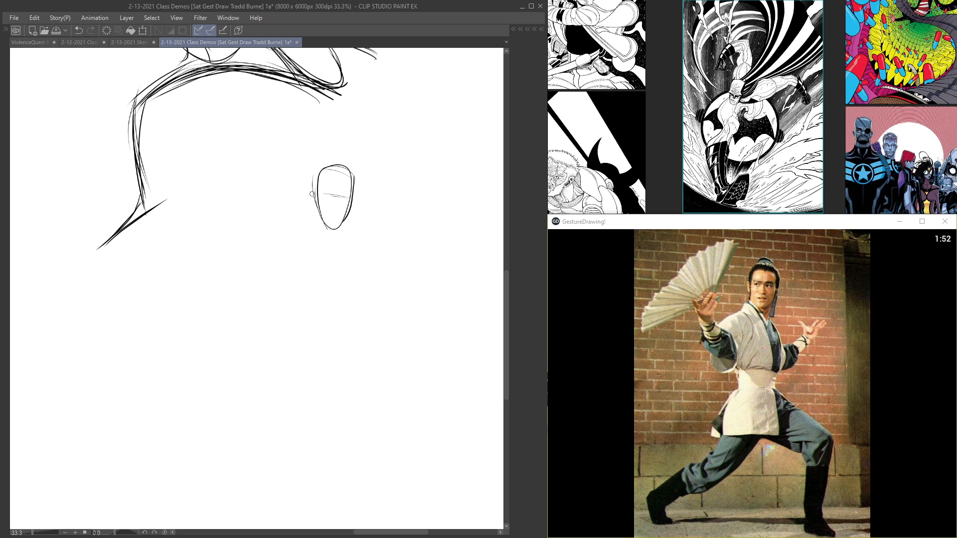
left_click_drag(337, 165, 323, 306)
Step: Draw the curved near side of the lunging man's torso and the line across his shoulders
left_click_drag(295, 240, 304, 363)
left_click_drag(314, 290, 302, 372)
mouse_move(324, 233)
left_mouse_down()
mouse_move(366, 248)
mouse_move(358, 309)
left_mouse_up()
mouse_move(363, 249)
left_mouse_down()
mouse_move(348, 347)
mouse_move(355, 306)
mouse_move(331, 379)
left_mouse_up()
left_click_drag(328, 345, 355, 260)
Step: Sweep a long line of action from the shoulder through the hip and stretched rear leg to the rear foot, and reinforce it
left_click_drag(380, 160, 334, 333)
left_click_drag(382, 159, 323, 356)
left_click_drag(376, 209, 321, 357)
left_click_drag(355, 303, 257, 391)
mouse_move(302, 365)
left_mouse_down()
mouse_move(211, 395)
mouse_move(170, 422)
left_mouse_up()
mouse_move(211, 400)
left_mouse_down()
mouse_move(178, 424)
mouse_move(190, 462)
left_mouse_up()
mouse_move(165, 421)
left_mouse_down()
mouse_move(181, 454)
mouse_move(202, 396)
mouse_move(376, 255)
mouse_move(383, 153)
left_mouse_up()
mouse_move(382, 155)
left_mouse_down()
mouse_move(378, 221)
mouse_move(313, 351)
mouse_move(172, 423)
mouse_move(189, 458)
mouse_move(351, 451)
left_mouse_up()
Step: Add the ground line from the rear foot, and build the bent front leg with thigh, shin and foot
mouse_move(184, 464)
left_mouse_down()
mouse_move(409, 457)
mouse_move(356, 465)
left_mouse_up()
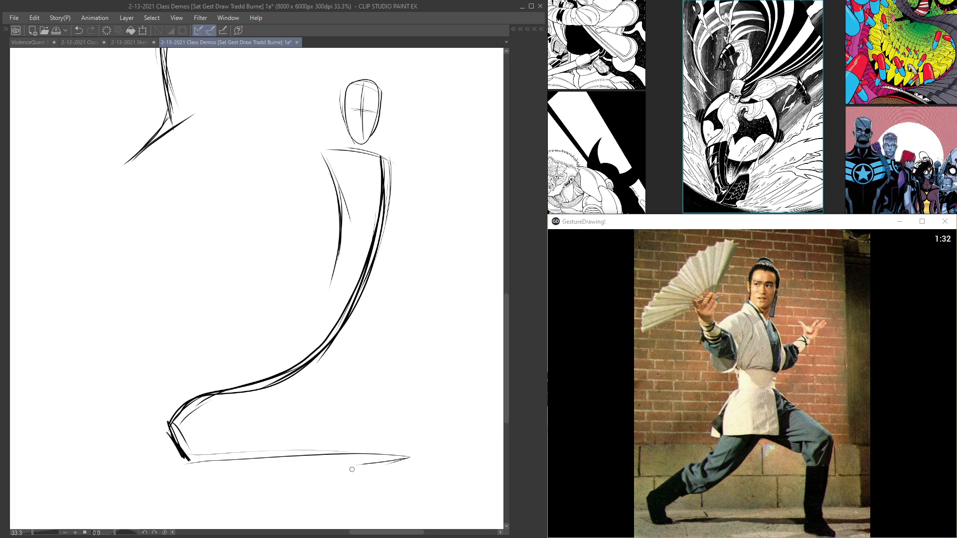
left_click_drag(187, 456, 436, 463)
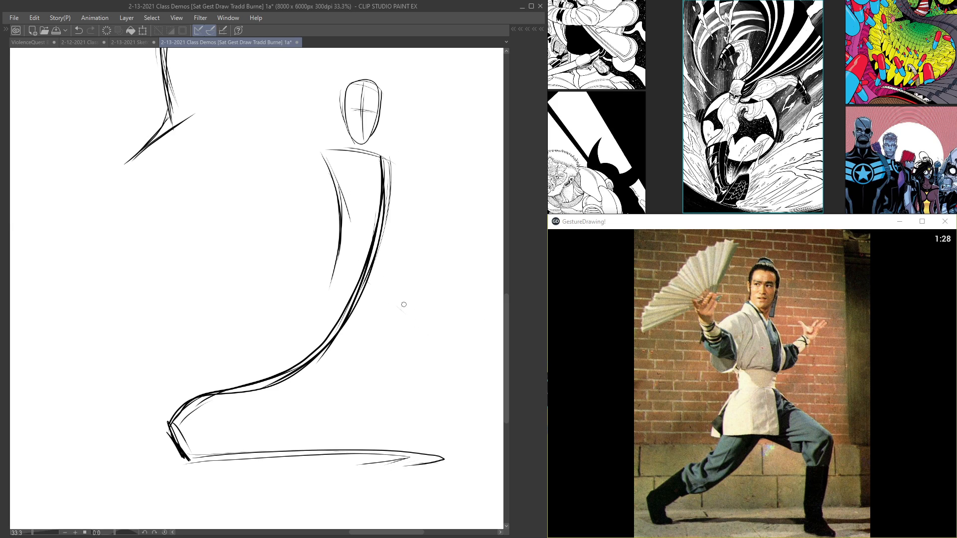
left_click_drag(371, 277, 452, 335)
mouse_move(400, 299)
left_mouse_down()
mouse_move(457, 341)
mouse_move(422, 435)
left_mouse_up()
mouse_move(443, 365)
left_mouse_down()
mouse_move(423, 442)
mouse_move(445, 462)
left_mouse_up()
left_click_drag(436, 455, 444, 367)
left_click_drag(377, 277, 455, 336)
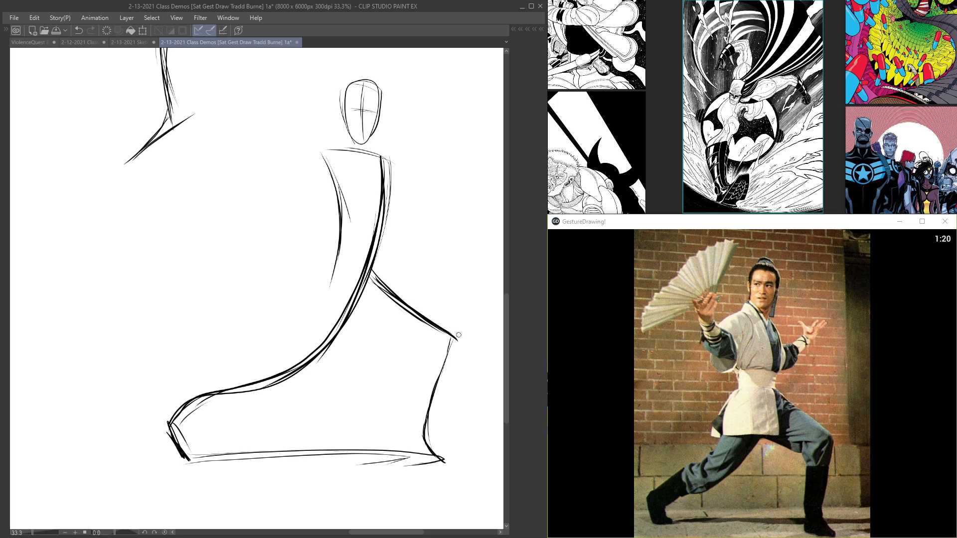
Step: Restate the torso side, head and neck, and draw the far arm bent at the elbow with an open hand
left_click_drag(331, 272, 335, 171)
mouse_move(373, 140)
left_mouse_down()
mouse_move(381, 98)
mouse_move(345, 89)
mouse_move(368, 153)
mouse_move(381, 111)
left_mouse_up()
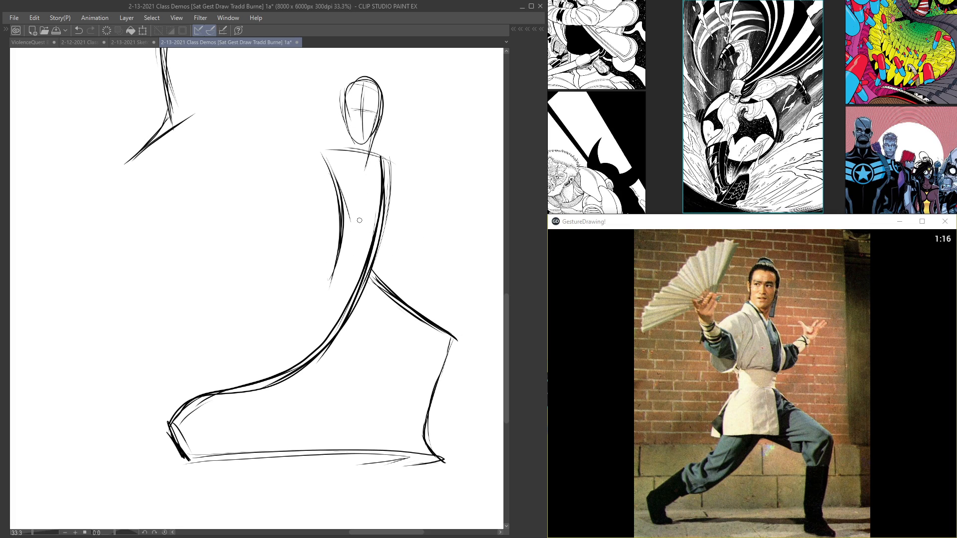
mouse_move(315, 151)
left_mouse_down()
mouse_move(393, 163)
mouse_move(405, 242)
mouse_move(445, 203)
left_mouse_up()
left_click_drag(399, 245, 448, 204)
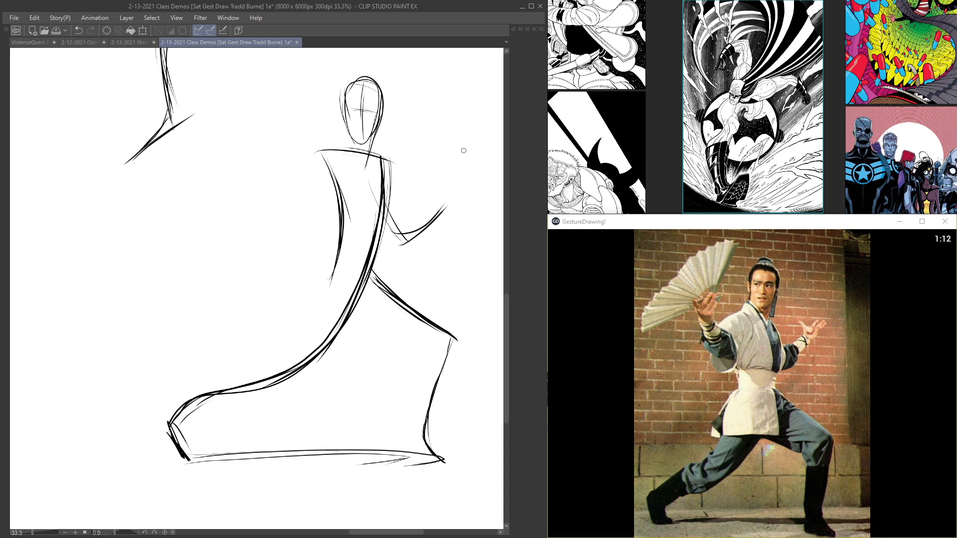
mouse_move(382, 210)
left_mouse_down()
mouse_move(447, 191)
mouse_move(431, 171)
mouse_move(470, 175)
mouse_move(401, 246)
left_mouse_up()
Step: Draw the fan-holding arm with upper arm, raised forearm and simple hand strokes
mouse_move(345, 145)
left_mouse_down()
mouse_move(298, 170)
mouse_move(288, 219)
left_mouse_up()
left_click_drag(333, 171, 285, 225)
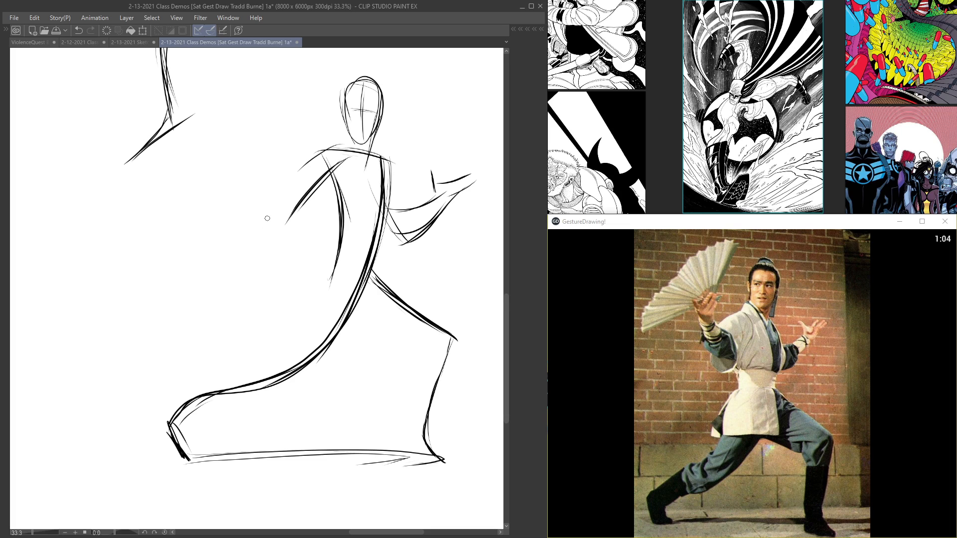
left_click_drag(239, 141, 285, 229)
mouse_move(261, 194)
left_mouse_down()
mouse_move(230, 112)
mouse_move(277, 104)
left_mouse_up()
mouse_move(252, 142)
left_mouse_down()
mouse_move(279, 106)
mouse_move(249, 155)
left_mouse_up()
mouse_move(232, 122)
left_mouse_down()
mouse_move(252, 159)
mouse_move(259, 133)
left_mouse_up()
mouse_move(258, 131)
left_mouse_down()
mouse_move(232, 116)
mouse_move(292, 188)
left_mouse_up()
Step: Mark the lunging man's waist, and outline the hip side and lower hem of his tunic
left_click_drag(263, 149, 337, 224)
mouse_move(322, 177)
left_mouse_down()
mouse_move(339, 233)
mouse_move(374, 233)
left_mouse_up()
mouse_move(373, 269)
left_mouse_down()
mouse_move(407, 302)
mouse_move(365, 314)
mouse_move(365, 326)
left_mouse_up()
left_click_drag(290, 327, 370, 332)
mouse_move(333, 249)
left_mouse_down()
mouse_move(304, 287)
mouse_move(302, 325)
left_mouse_up()
Step: Add the second contours of the rear leg, front shin and front thigh to give both legs thickness
left_click_drag(365, 268, 309, 371)
left_click_drag(349, 306, 294, 387)
mouse_move(322, 351)
left_mouse_down()
mouse_move(292, 387)
mouse_move(213, 398)
mouse_move(181, 433)
mouse_move(201, 450)
left_mouse_up()
left_click_drag(404, 430, 406, 459)
left_click_drag(415, 375, 401, 438)
left_click_drag(350, 315, 412, 347)
Step: Restate the lunging man's head and neck, and reinforce both forearms
left_click_drag(385, 118, 368, 169)
mouse_move(383, 94)
left_mouse_down()
mouse_move(369, 148)
mouse_move(348, 85)
left_mouse_up()
left_click_drag(264, 234, 294, 185)
key("ctrl+t")
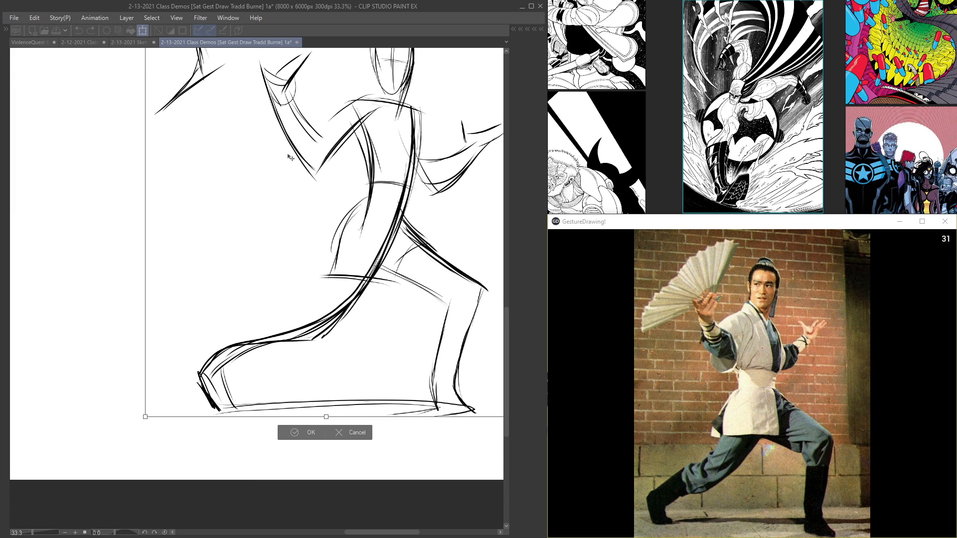
key("Escape")
mouse_move(265, 128)
left_mouse_down()
mouse_move(304, 299)
mouse_move(293, 172)
mouse_move(349, 288)
mouse_move(401, 231)
mouse_move(390, 209)
left_mouse_up()
mouse_move(355, 240)
left_mouse_down()
mouse_move(397, 206)
mouse_move(301, 201)
left_mouse_up()
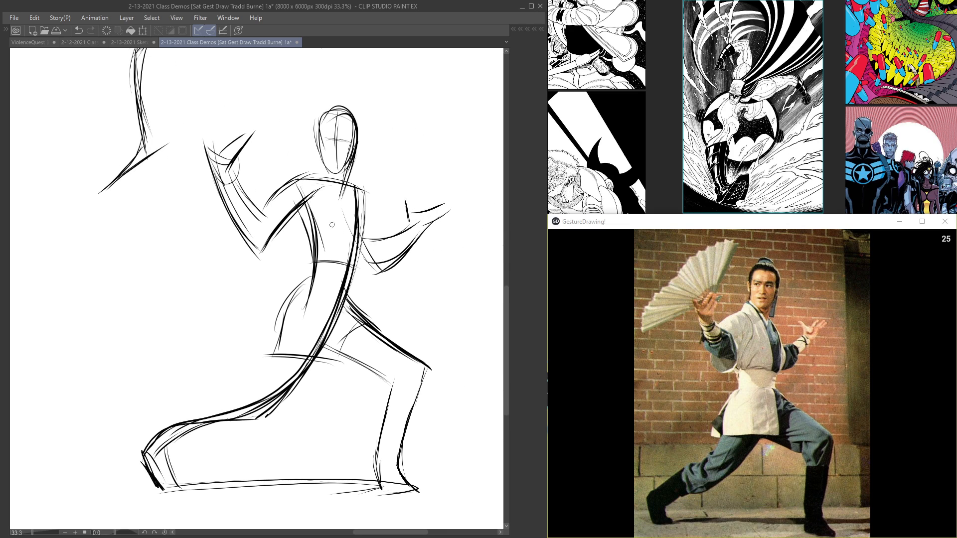
left_click_drag(370, 276, 441, 231)
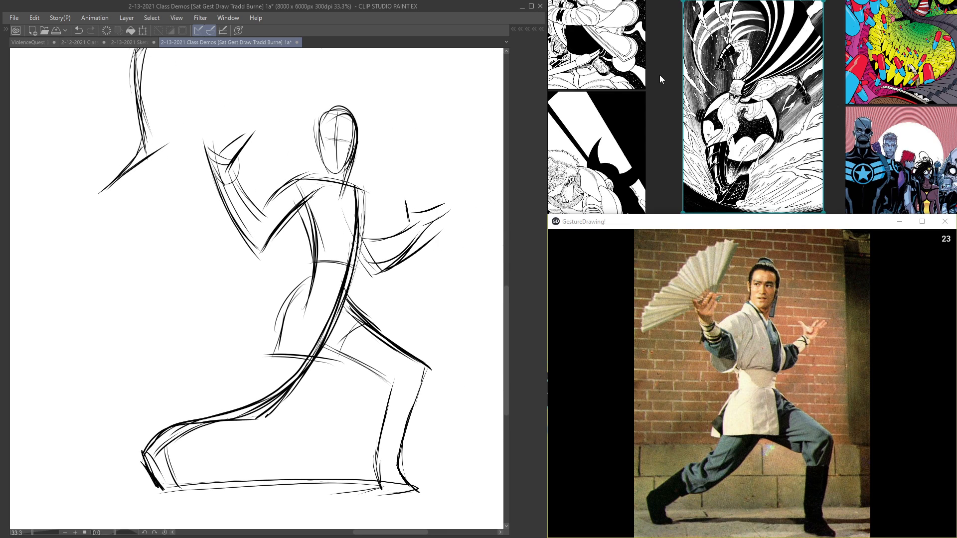
Step: Start the handstand figure in the blank area beside the lunging man with a slanted ground line between the hands
mouse_move(300, 154)
left_mouse_down()
mouse_move(241, 143)
mouse_move(369, 276)
mouse_move(274, 280)
left_mouse_up()
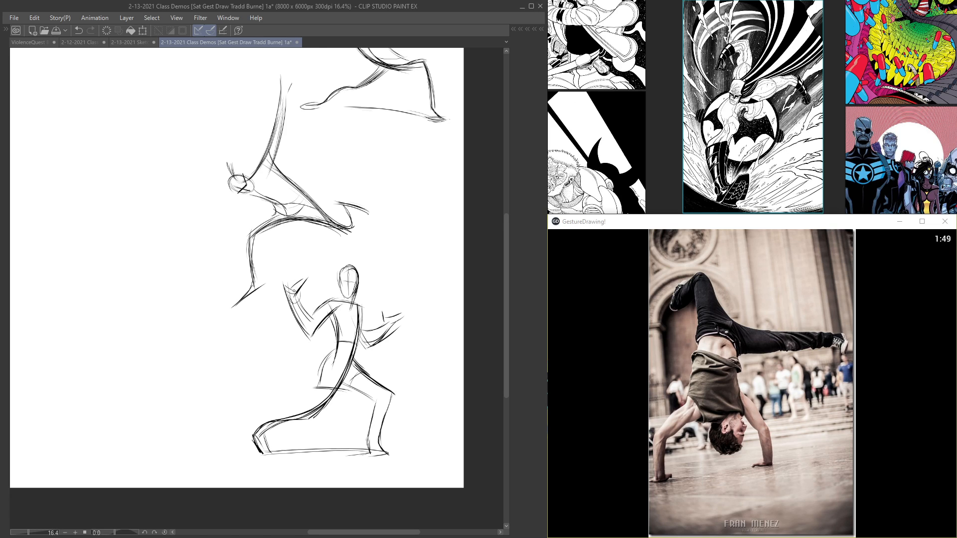
left_click_drag(285, 283, 313, 337)
mouse_move(191, 280)
left_mouse_down()
mouse_move(337, 231)
mouse_move(360, 251)
left_mouse_up()
left_click_drag(313, 350, 329, 350)
mouse_move(337, 385)
left_mouse_down()
mouse_move(325, 319)
mouse_move(214, 388)
left_mouse_up()
mouse_move(367, 341)
left_mouse_down()
mouse_move(188, 417)
mouse_move(200, 401)
left_mouse_up()
left_click_drag(230, 395, 200, 402)
left_click_drag(345, 349, 327, 352)
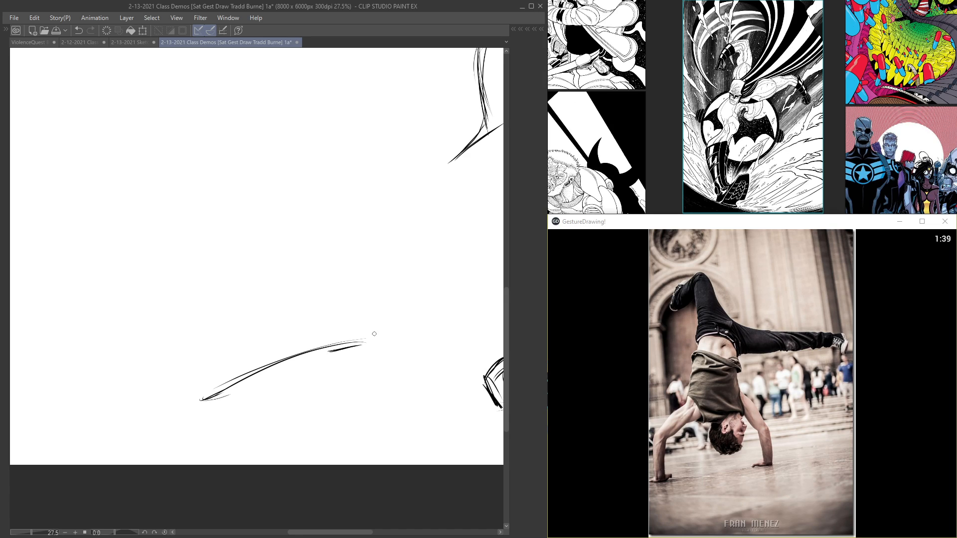
Step: Draw the handstanding man's two supporting arms, bent at the elbows, rising from the ground line
left_click_drag(209, 396, 202, 312)
mouse_move(208, 401)
left_mouse_down()
mouse_move(202, 305)
mouse_move(243, 279)
left_mouse_up()
left_click_drag(195, 345, 250, 276)
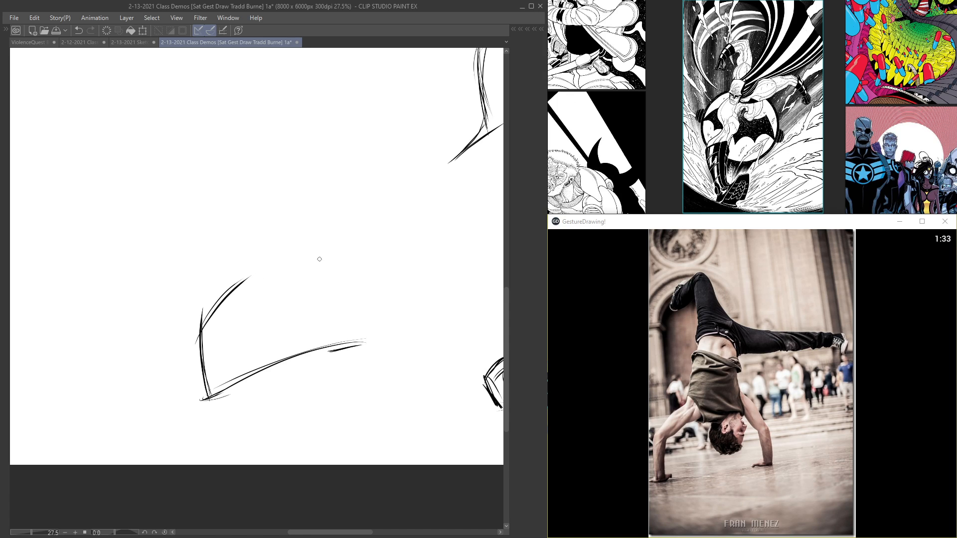
mouse_move(309, 240)
left_mouse_down()
mouse_move(351, 277)
mouse_move(320, 247)
mouse_move(355, 318)
left_mouse_up()
mouse_move(354, 282)
left_mouse_down()
mouse_move(356, 342)
mouse_move(357, 334)
left_mouse_up()
Step: Connect the supporting arms with a shoulder arc, add one side of the torso and place the hanging head
mouse_move(333, 262)
left_mouse_down()
mouse_move(236, 290)
mouse_move(253, 208)
left_mouse_up()
mouse_move(251, 274)
left_mouse_down()
mouse_move(259, 178)
mouse_move(255, 233)
mouse_move(255, 186)
left_mouse_up()
mouse_move(285, 278)
left_mouse_down()
mouse_move(283, 317)
mouse_move(314, 302)
left_mouse_up()
Step: Restate the supporting arms and the ground line, and go over the hanging head oval
mouse_move(234, 285)
left_mouse_down()
mouse_move(202, 321)
mouse_move(203, 399)
mouse_move(225, 390)
left_mouse_up()
left_click_drag(254, 375, 314, 354)
left_click_drag(230, 393, 346, 351)
mouse_move(316, 249)
left_mouse_down()
mouse_move(367, 294)
mouse_move(355, 332)
left_mouse_up()
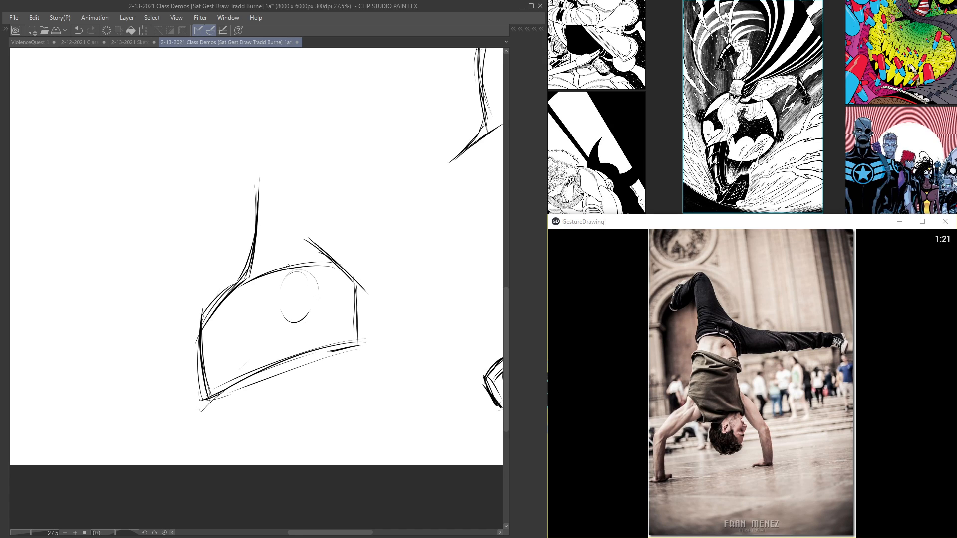
mouse_move(315, 279)
left_mouse_down()
mouse_move(323, 185)
mouse_move(311, 264)
left_mouse_up()
Step: Extend both torso sides up to the hips, and draw the leg stretched out horizontally
left_click_drag(253, 258, 283, 166)
mouse_move(257, 230)
left_mouse_down()
mouse_move(292, 148)
mouse_move(283, 219)
left_mouse_up()
mouse_move(263, 344)
left_mouse_down()
mouse_move(291, 203)
mouse_move(360, 228)
left_mouse_up()
left_click_drag(303, 208, 409, 223)
mouse_move(315, 229)
left_mouse_down()
mouse_move(439, 226)
mouse_move(351, 230)
left_mouse_up()
mouse_move(491, 223)
left_mouse_down()
mouse_move(335, 240)
mouse_move(325, 324)
left_mouse_up()
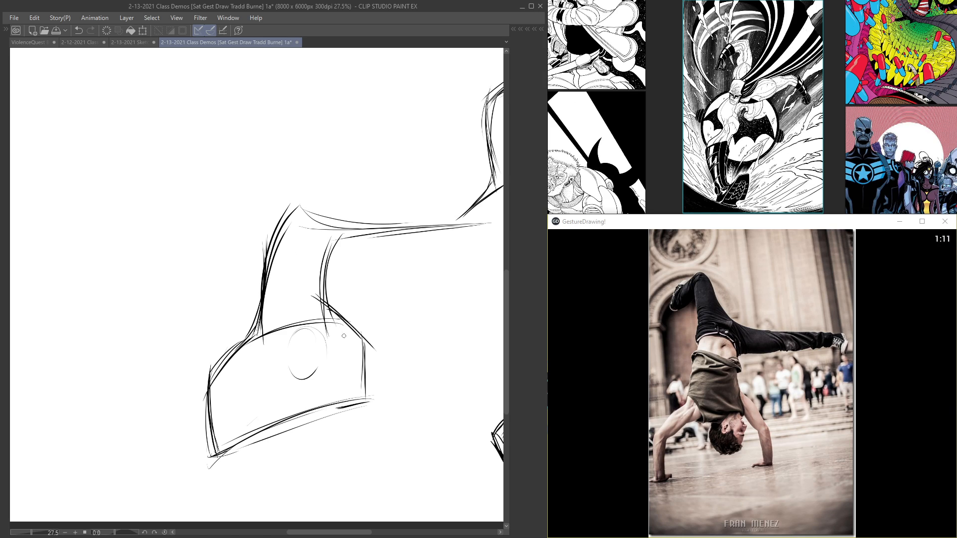
Step: Add a centre contour down the inverted torso, and strengthen the head, far arm and ground line
mouse_move(322, 217)
left_mouse_down()
mouse_move(292, 342)
mouse_move(318, 323)
mouse_move(299, 341)
mouse_move(308, 374)
left_mouse_up()
left_click_drag(318, 314, 350, 341)
mouse_move(347, 331)
left_mouse_down()
mouse_move(364, 401)
mouse_move(364, 372)
mouse_move(357, 402)
left_mouse_up()
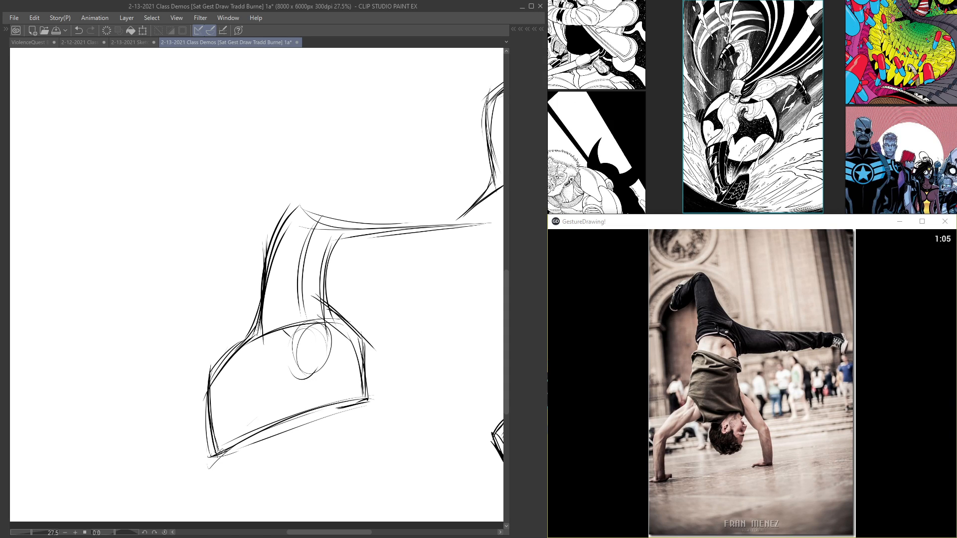
mouse_move(210, 461)
left_mouse_down()
mouse_move(304, 418)
mouse_move(394, 400)
left_mouse_up()
left_click_drag(359, 402, 267, 429)
Step: Draw the handstanding man's bent upper leg with thigh, knee and folded lower leg
mouse_move(336, 229)
left_mouse_down()
mouse_move(288, 145)
mouse_move(309, 213)
left_mouse_up()
left_click_drag(276, 140, 311, 206)
left_click_drag(287, 160, 324, 223)
left_click_drag(278, 136, 323, 226)
mouse_move(257, 149)
left_mouse_down()
mouse_move(283, 125)
mouse_move(238, 207)
mouse_move(248, 187)
left_mouse_up()
mouse_move(239, 204)
left_mouse_down()
mouse_move(279, 161)
mouse_move(288, 205)
left_mouse_up()
left_click_drag(276, 125, 279, 204)
Step: Reinforce the torso side and shoulder line of the handstand figure, and begin the outstretched foot
mouse_move(275, 161)
left_mouse_down()
mouse_move(285, 217)
mouse_move(258, 314)
left_mouse_up()
mouse_move(269, 259)
left_mouse_down()
mouse_move(265, 307)
mouse_move(209, 391)
mouse_move(339, 329)
left_mouse_up()
mouse_move(372, 196)
left_mouse_down()
mouse_move(252, 212)
mouse_move(255, 222)
left_mouse_up()
mouse_move(383, 244)
left_mouse_down()
mouse_move(238, 260)
mouse_move(392, 246)
left_mouse_up()
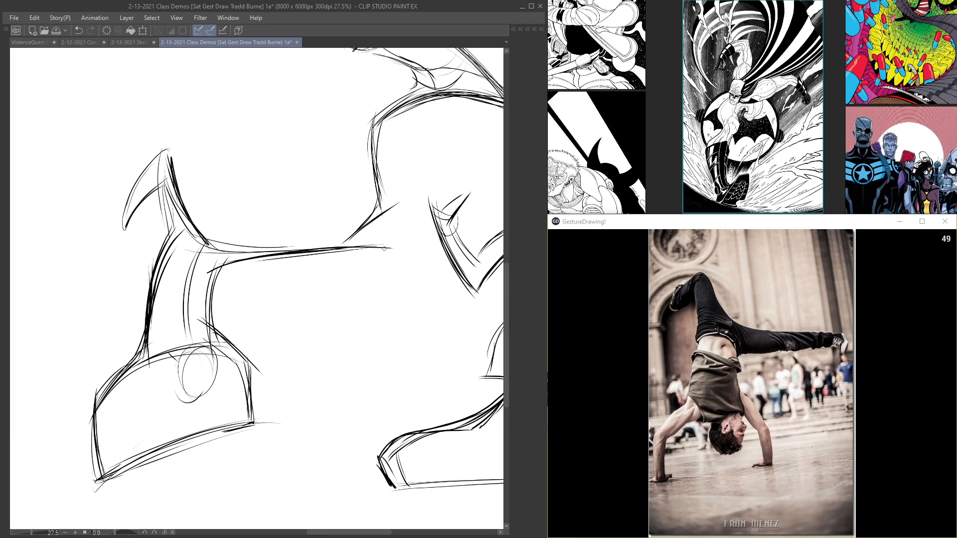
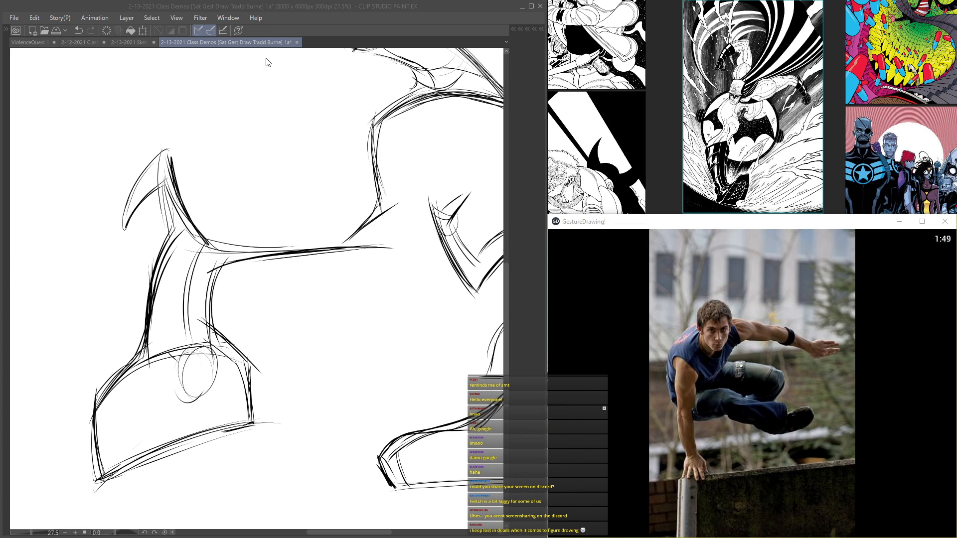
Step: Reinforce the handstand figure's folded leg, torso contour and head, and hatch across the slanted ground line
left_click_drag(165, 162, 120, 236)
mouse_move(207, 272)
left_mouse_down()
mouse_move(384, 252)
mouse_move(214, 283)
mouse_move(194, 388)
left_mouse_up()
mouse_move(188, 350)
left_mouse_down()
mouse_move(211, 350)
mouse_move(244, 374)
mouse_move(249, 416)
mouse_move(211, 425)
left_mouse_up()
left_click_drag(210, 426, 247, 435)
left_click_drag(167, 432, 204, 438)
left_click_drag(203, 435, 247, 452)
left_click_drag(157, 436, 206, 448)
left_click_drag(205, 445, 223, 456)
mouse_move(141, 438)
left_mouse_down()
mouse_move(200, 459)
mouse_move(186, 475)
left_mouse_up()
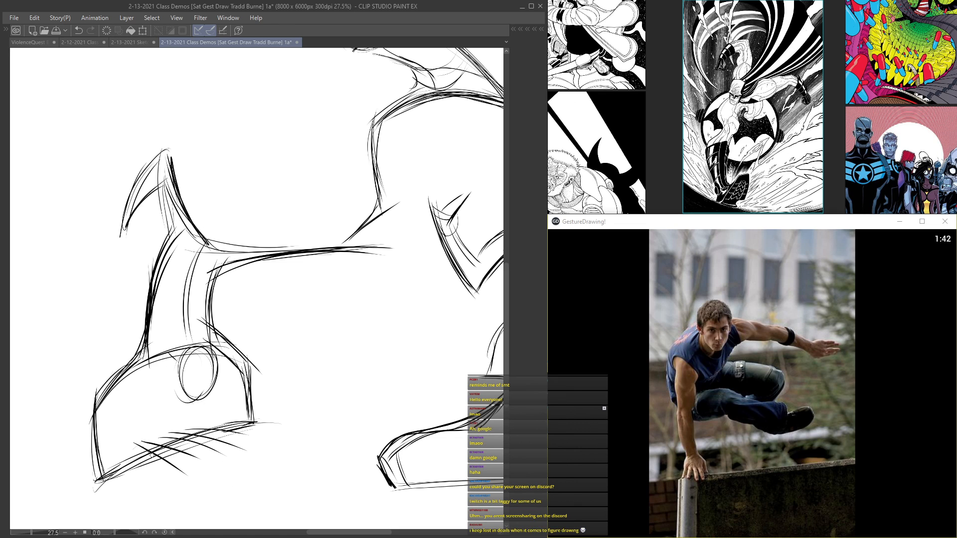
Step: Draw the vaulting man's oval head with facial guide lines in the empty area above the handstand figure
mouse_move(107, 284)
left_mouse_down()
mouse_move(286, 179)
mouse_move(189, 346)
left_mouse_up()
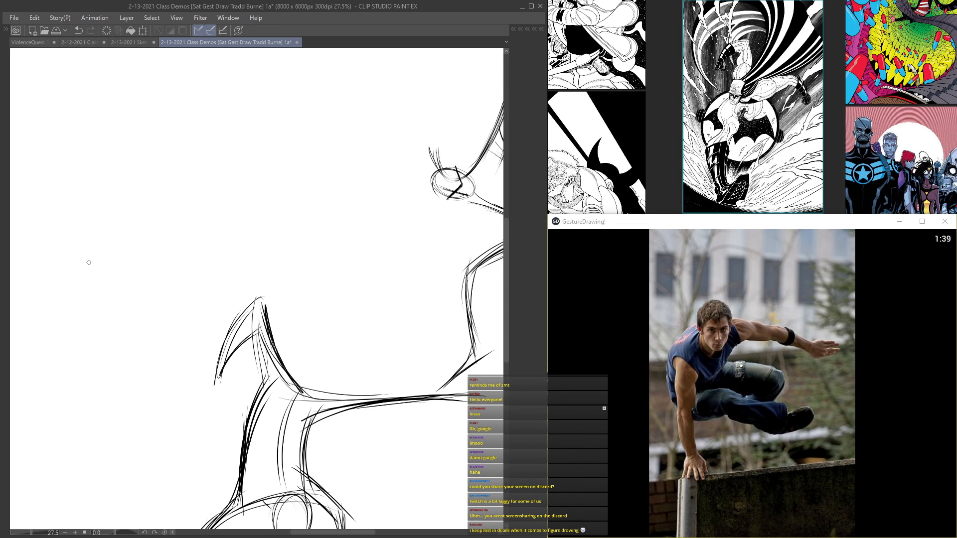
scroll(88, 262, "down", 3)
left_click_drag(184, 267, 180, 354)
left_click_drag(216, 328, 338, 309)
scroll(284, 321, "up", 3)
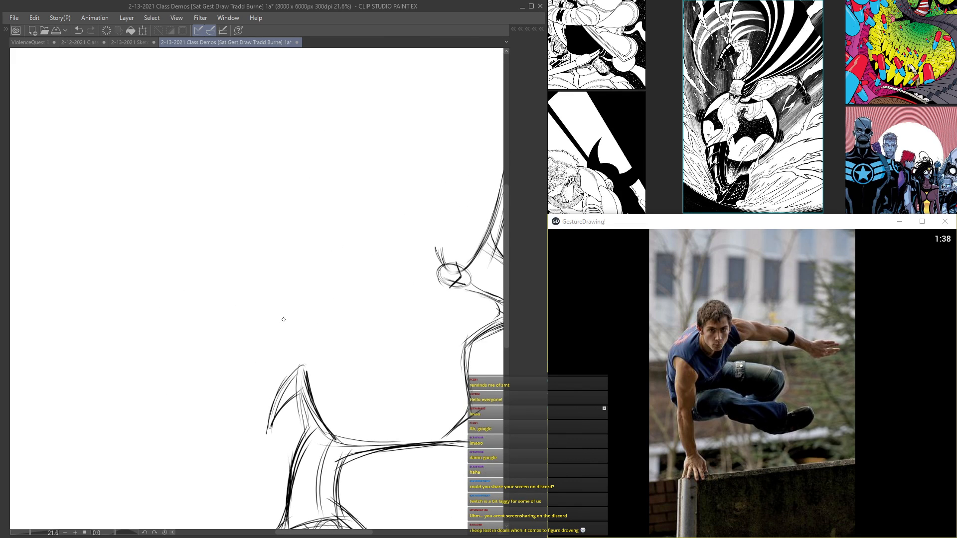
mouse_move(263, 155)
left_mouse_down()
mouse_move(260, 169)
mouse_move(279, 196)
left_mouse_up()
mouse_move(277, 129)
left_mouse_down()
mouse_move(269, 198)
mouse_move(297, 161)
mouse_move(263, 164)
mouse_move(283, 179)
left_mouse_up()
left_click_drag(292, 162, 263, 165)
mouse_move(275, 132)
left_mouse_down()
mouse_move(287, 190)
mouse_move(274, 198)
left_mouse_up()
left_click_drag(282, 135, 276, 198)
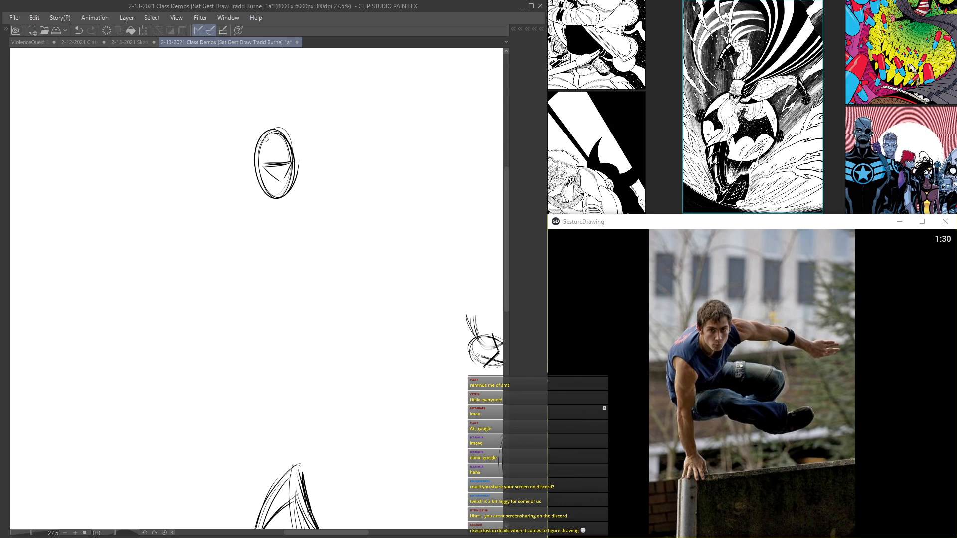
Step: Draw both sides of the vaulting man's straight supporting arm reaching down from the shoulder
mouse_move(249, 165)
left_mouse_down()
mouse_move(228, 204)
mouse_move(253, 318)
left_mouse_up()
left_click_drag(231, 198, 266, 359)
left_click_drag(253, 200, 265, 346)
left_click_drag(250, 255, 269, 363)
left_click_drag(241, 272, 234, 183)
Step: Sweep the shoulder line behind the head into the outstretched arm and hand, and add the face centre line
left_click_drag(222, 219, 275, 144)
left_click_drag(233, 183, 311, 142)
left_click_drag(221, 201, 355, 145)
left_click_drag(227, 195, 426, 153)
mouse_move(226, 214)
left_mouse_down()
mouse_move(347, 152)
mouse_move(427, 159)
mouse_move(357, 152)
mouse_move(385, 151)
left_mouse_up()
left_click_drag(277, 143, 281, 188)
mouse_move(402, 148)
left_mouse_down()
mouse_move(427, 148)
mouse_move(439, 158)
mouse_move(429, 168)
mouse_move(459, 141)
left_mouse_up()
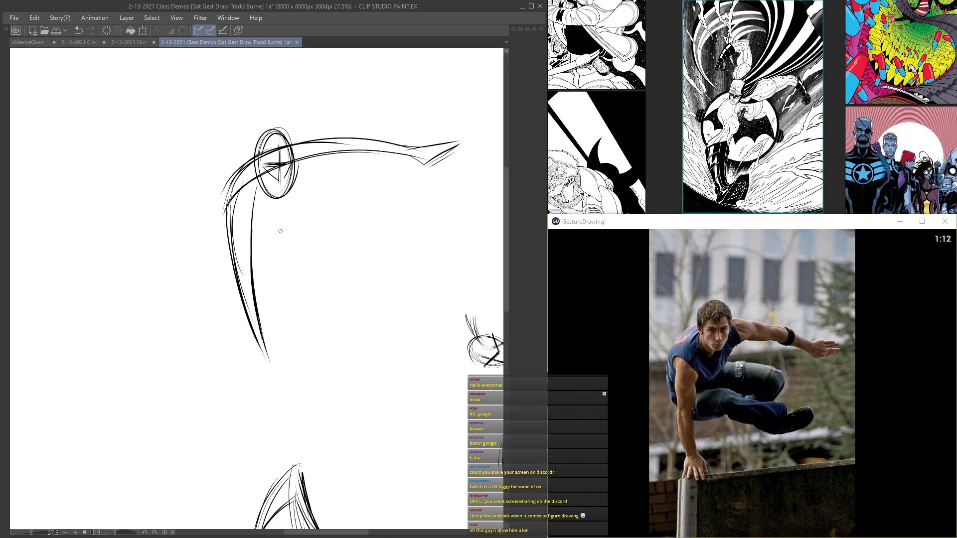
Step: Mark the supporting wrist, curve the back down to the hips, and rough in the tucked lower leg
mouse_move(257, 334)
left_mouse_down()
mouse_move(249, 372)
mouse_move(283, 359)
mouse_move(286, 378)
mouse_move(243, 375)
left_mouse_up()
left_click_drag(228, 184, 265, 268)
mouse_move(225, 180)
left_mouse_down()
mouse_move(294, 292)
mouse_move(317, 297)
left_mouse_up()
left_click_drag(226, 210, 318, 290)
mouse_move(252, 271)
left_mouse_down()
mouse_move(295, 288)
mouse_move(327, 276)
left_mouse_up()
mouse_move(283, 290)
left_mouse_down()
mouse_move(342, 253)
mouse_move(396, 282)
left_mouse_up()
mouse_move(344, 257)
left_mouse_down()
mouse_move(437, 278)
mouse_move(377, 275)
mouse_move(338, 255)
left_mouse_up()
left_click_drag(360, 265, 411, 280)
Step: Draw the vaulting figure's far torso side, raised thigh with knee, waist contours and extended lower leg
left_click_drag(319, 148, 316, 264)
left_click_drag(339, 224, 379, 222)
left_click_drag(304, 225, 341, 223)
mouse_move(325, 224)
left_mouse_down()
mouse_move(390, 223)
mouse_move(326, 223)
left_mouse_up()
mouse_move(287, 224)
left_mouse_down()
mouse_move(381, 224)
mouse_move(378, 252)
left_mouse_up()
mouse_move(350, 220)
left_mouse_down()
mouse_move(309, 222)
mouse_move(246, 256)
left_mouse_up()
left_click_drag(312, 228, 263, 265)
mouse_move(279, 214)
left_mouse_down()
mouse_move(325, 282)
mouse_move(348, 243)
mouse_move(263, 273)
left_mouse_up()
mouse_move(365, 244)
left_mouse_down()
mouse_move(281, 259)
mouse_move(463, 262)
left_mouse_up()
left_click_drag(437, 277, 417, 281)
left_click_drag(245, 212, 246, 244)
Step: Draw the planted hand and the slanted wall edge beneath it, and strengthen the folded leg contours
mouse_move(256, 299)
left_mouse_down()
mouse_move(275, 352)
mouse_move(344, 353)
left_mouse_up()
left_click_drag(186, 389, 293, 365)
mouse_move(408, 337)
left_mouse_down()
mouse_move(150, 403)
mouse_move(324, 351)
left_mouse_up()
mouse_move(665, 268)
left_click_drag(154, 400, 424, 327)
left_click_drag(313, 278, 344, 250)
mouse_move(385, 283)
left_mouse_down()
mouse_move(329, 274)
mouse_move(368, 259)
mouse_move(337, 306)
left_mouse_up()
scroll(377, 245, "up", 2)
left_click_drag(387, 253, 348, 301)
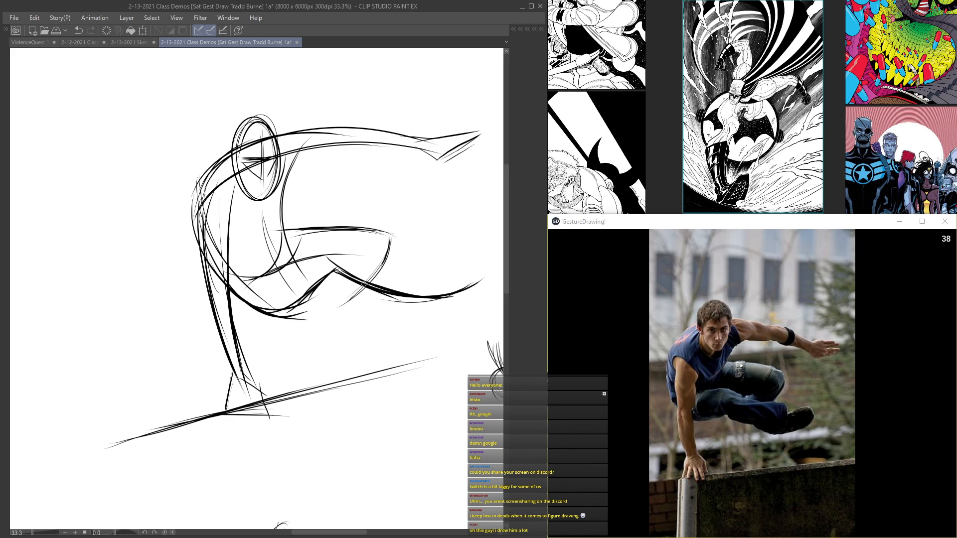
Step: Review the vaulting figure alongside the other gesture drawings on the class demo canvas
scroll(368, 217, "down", 5)
mouse_move(260, 213)
left_mouse_down()
mouse_move(153, 223)
mouse_move(128, 175)
left_mouse_up()
scroll(179, 244, "up", 4)
mouse_move(239, 259)
left_mouse_down()
mouse_move(183, 258)
mouse_move(175, 280)
mouse_move(311, 255)
left_mouse_up()
scroll(175, 280, "down", 4)
left_click_drag(181, 243, 255, 279)
scroll(256, 279, "up", 4)
left_click_drag(421, 275, 99, 264)
scroll(226, 231, "up", 2)
left_click_drag(248, 224, 283, 303)
scroll(259, 271, "up", 4)
scroll(213, 270, "down", 5)
left_click_drag(212, 313, 327, 211)
key("Tab")
key("Tab")
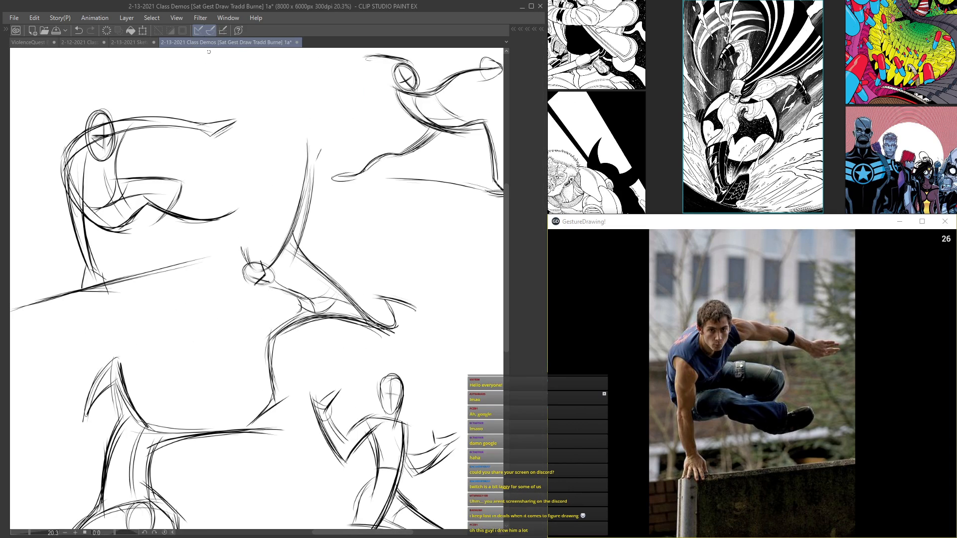
Step: Bring up the 2-13-2021 Sketchin canvas and look over its figure sketches
left_click(134, 44)
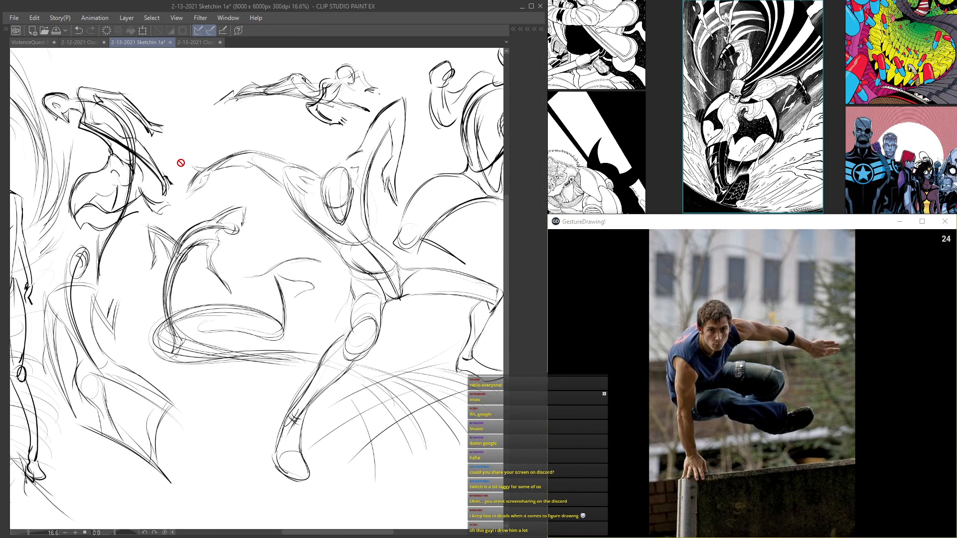
scroll(181, 163, "up", 3)
scroll(182, 160, "down", 4)
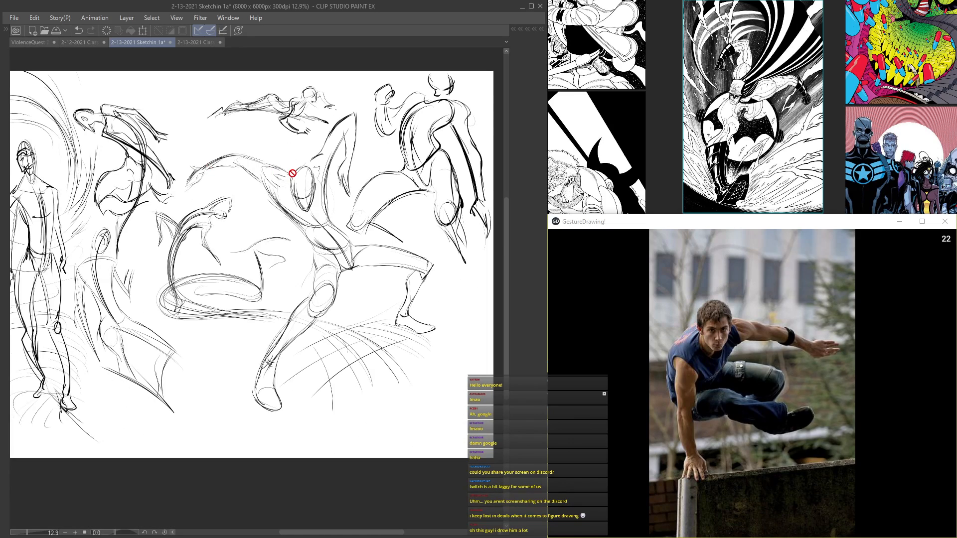
scroll(294, 171, "up", 2)
scroll(293, 174, "down", 2)
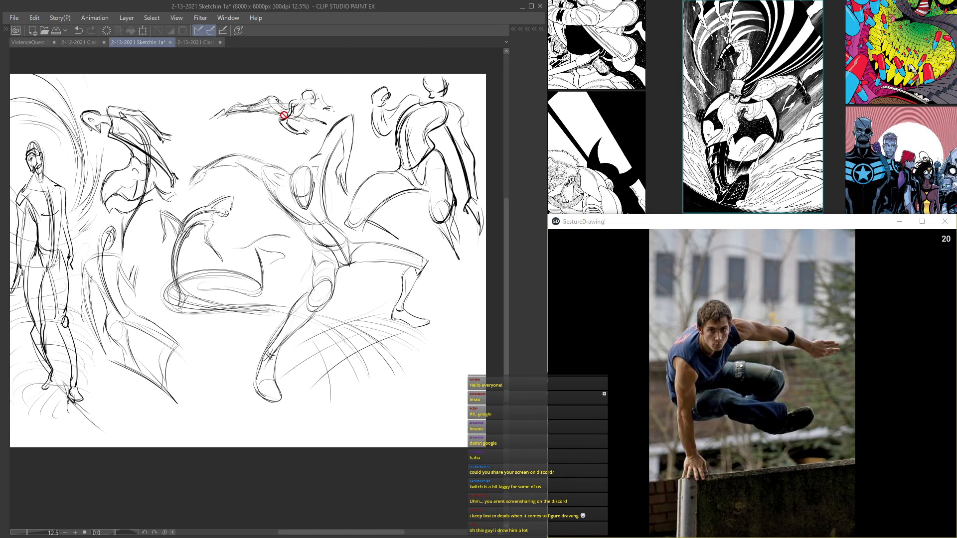
key("Tab")
left_click(155, 43)
key("Tab")
Step: Open the ViolenceQuest Brainstormin' canvas and preview its layer folders from Folder 19 up to Folder 23, ending with Folder 22 shown
key("Tab")
left_click(112, 42)
key("Tab")
key("Tab")
left_click(464, 222)
left_click(466, 208)
left_click(465, 207)
left_click(464, 192)
left_click(463, 191)
left_click(465, 173)
left_click(465, 171)
left_click(463, 165)
left_click(463, 165)
left_click(468, 177)
key("Tab")
Step: Examine the character sketches in Folder 22 up close, including the horned figure with one leg raised
scroll(249, 314, "up", 4)
mouse_move(330, 258)
left_mouse_down()
mouse_move(359, 207)
mouse_move(349, 2)
left_mouse_up()
scroll(359, 207, "up", 5)
mouse_move(323, 159)
left_mouse_down()
mouse_move(339, 194)
mouse_move(495, 336)
left_mouse_up()
scroll(339, 192, "down", 2)
left_click_drag(170, 94, 319, 378)
scroll(318, 377, "down", 3)
left_click_drag(480, 312, 130, 272)
scroll(189, 265, "down", 1)
left_click_drag(228, 282, 222, 244)
mouse_move(219, 357)
left_mouse_down()
mouse_move(299, 214)
mouse_move(322, 203)
left_mouse_up()
scroll(253, 265, "up", 2)
left_click_drag(252, 264, 294, 207)
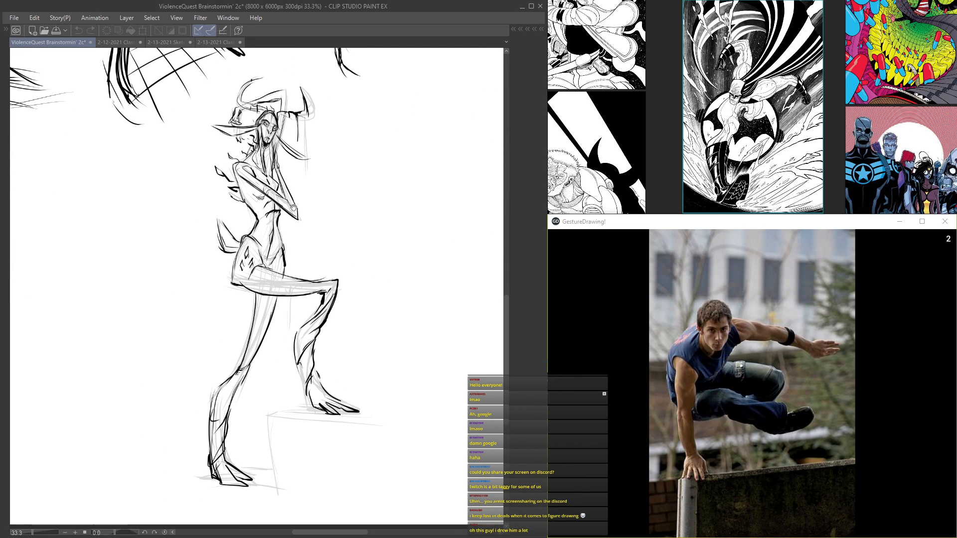
Step: Hide Folder 22 and preview Folders 24, 21, 20 and 19 one at a time
key("Tab")
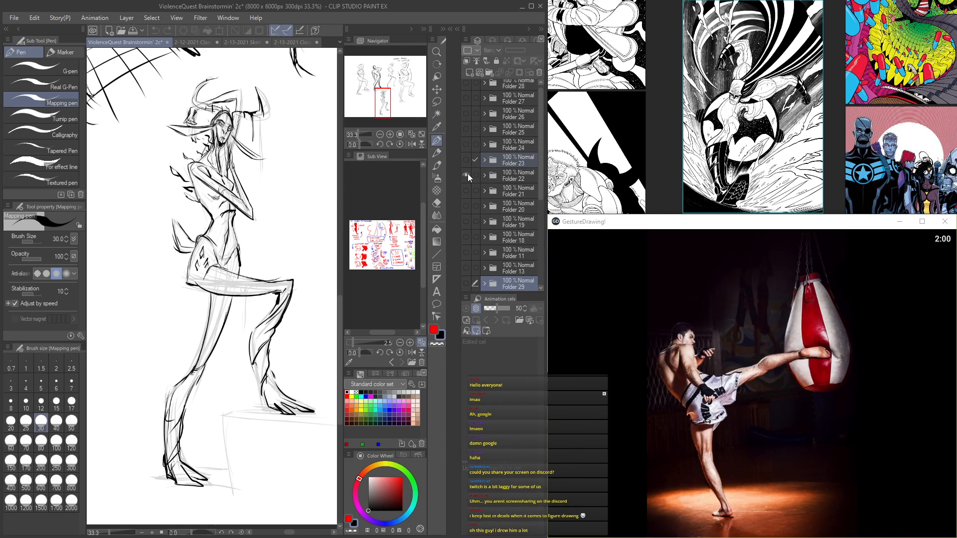
left_click(467, 175)
left_click(468, 145)
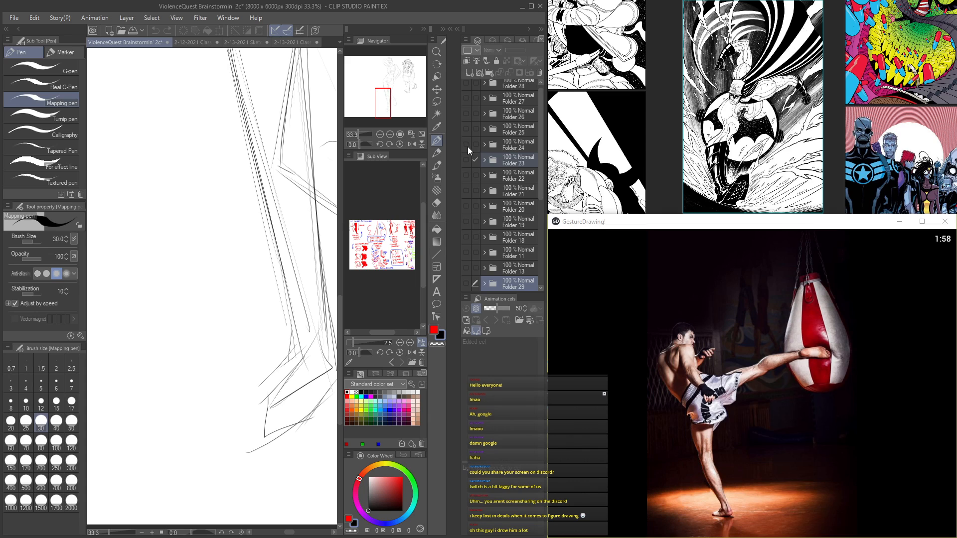
left_click(468, 147)
left_click(468, 174)
left_click(468, 174)
left_click(468, 187)
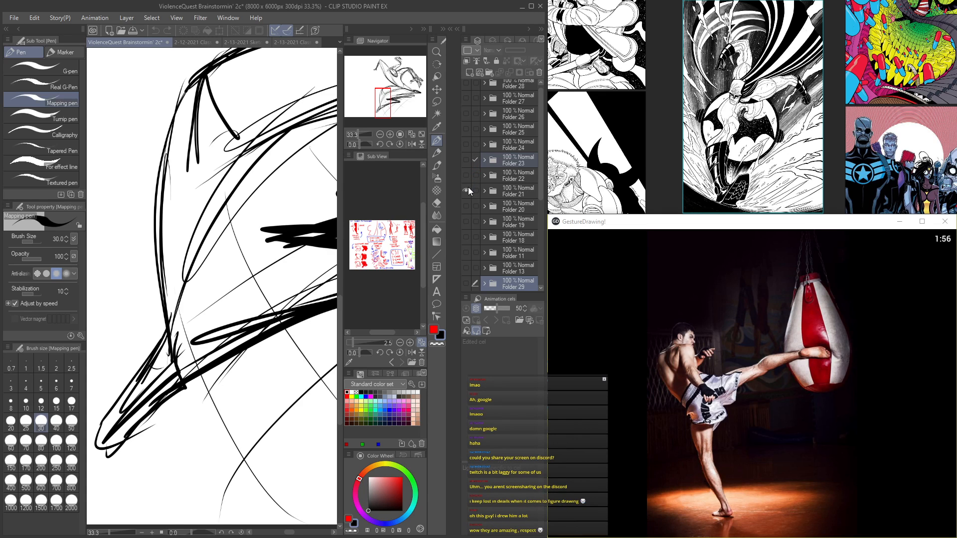
left_click(467, 188)
left_click(465, 206)
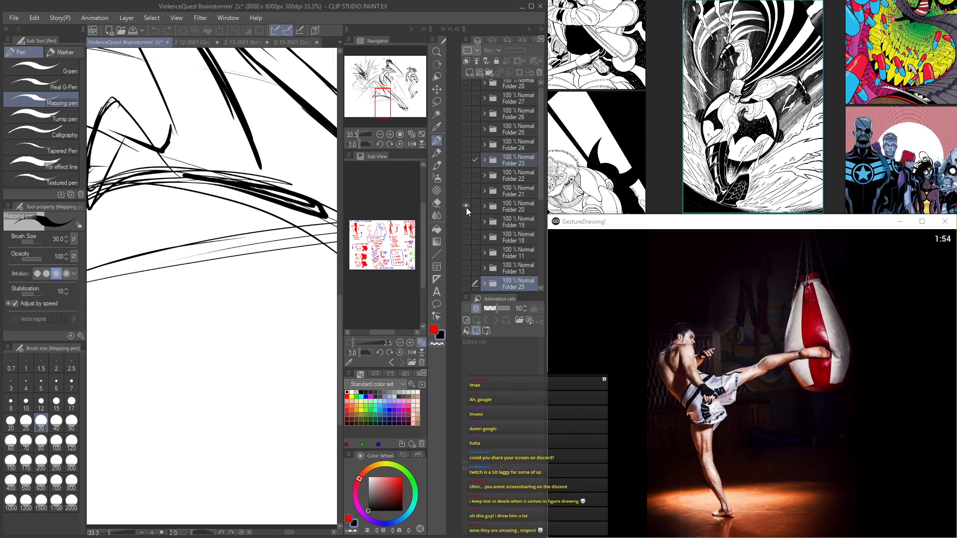
left_click(465, 207)
left_click(463, 222)
left_click(465, 222)
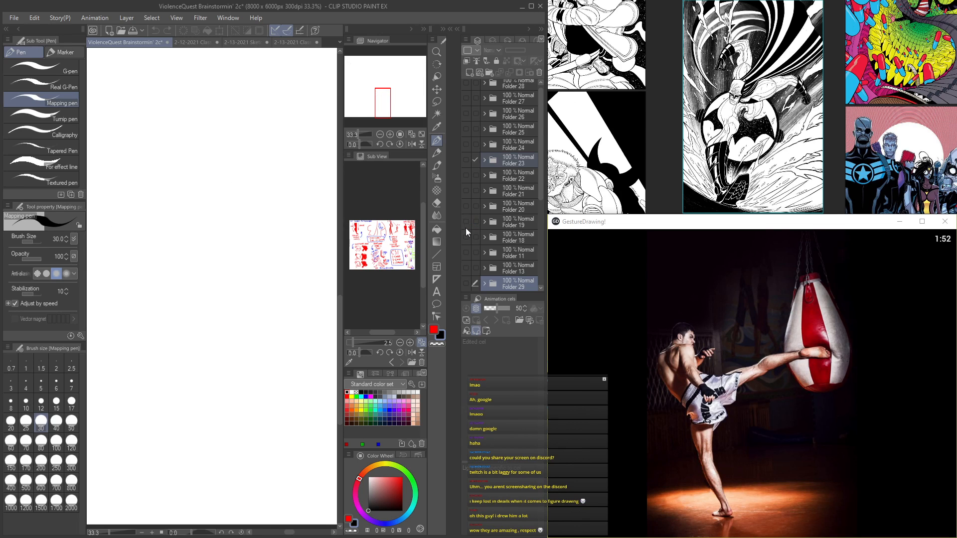
Step: Preview the sketches in Folders 28 down to 24 and in Folder 20, hiding each one again
scroll(471, 168, "up", 1)
left_click(467, 85)
left_click(467, 86)
left_click(464, 101)
left_click(463, 101)
left_click(465, 104)
left_click(465, 105)
left_click(467, 116)
left_click(467, 115)
left_click(468, 131)
left_click(468, 132)
left_click(465, 148)
left_click(465, 145)
left_click(466, 212)
left_click(466, 213)
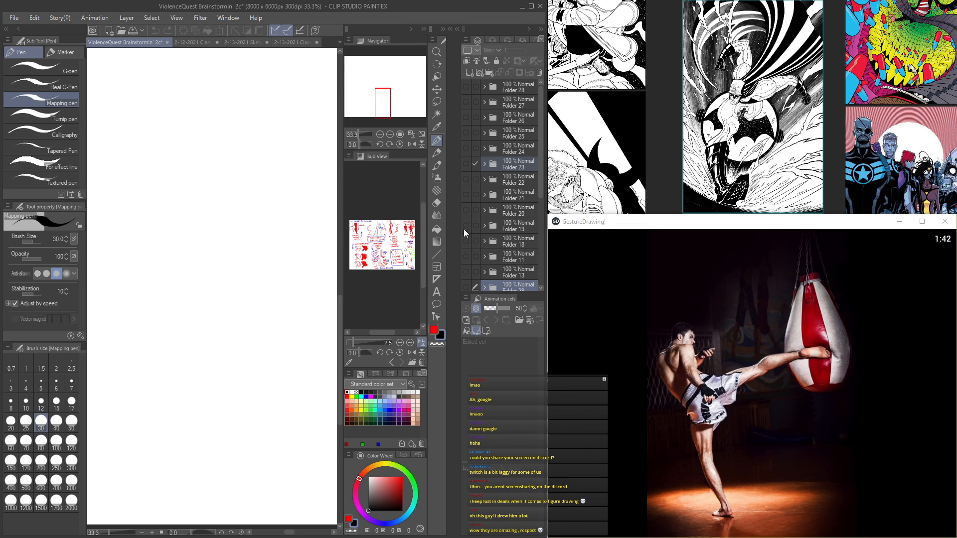
Step: Preview Folders 19, 18, 11 and 13 one after another, and leave Folder 29 shown
left_click(464, 228)
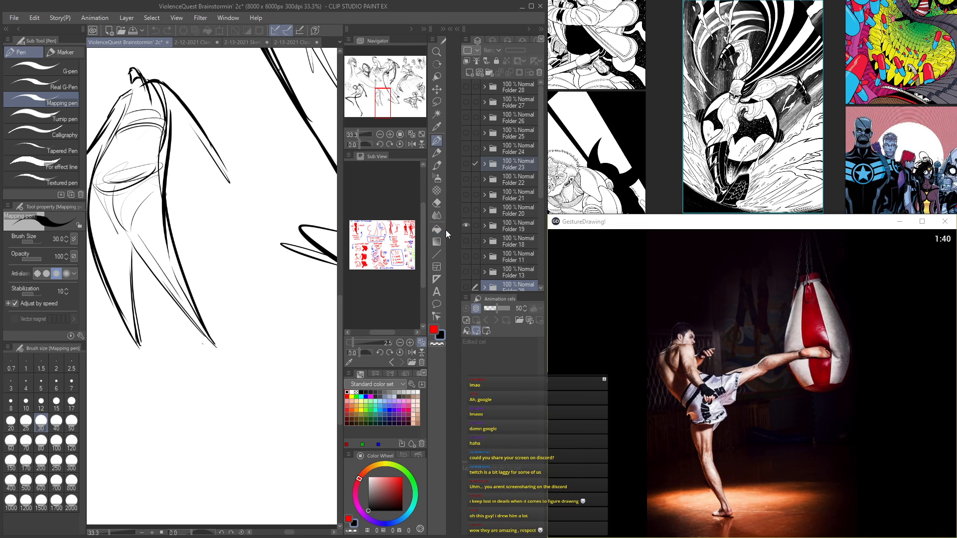
left_click(464, 222)
left_click(464, 231)
scroll(465, 236, "down", 3)
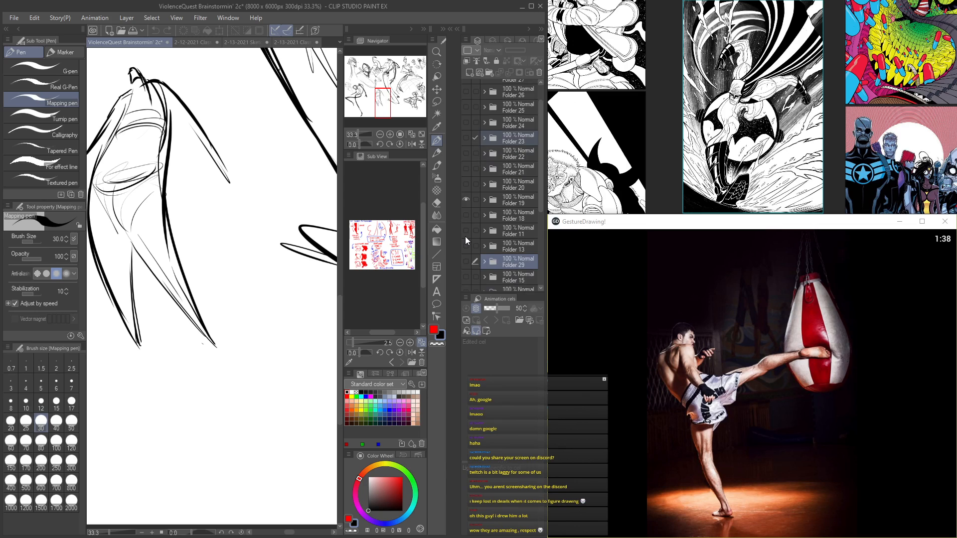
left_click(466, 149)
left_click(466, 163)
left_click(466, 163)
left_click(467, 177)
left_click(467, 178)
left_click(472, 193)
left_click(466, 193)
left_click(467, 194)
left_click(465, 213)
left_click(465, 214)
left_click(466, 214)
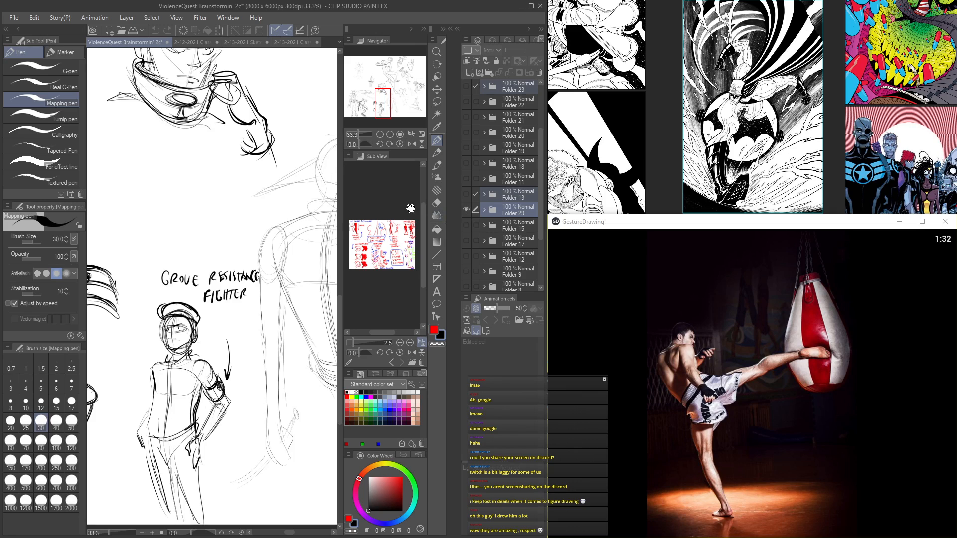
Step: Hide the side palettes and examine the action sketches in Folder 29 up close
key("Tab")
left_click_drag(438, 205, 254, 224)
left_click_drag(433, 219, 262, 241)
left_click_drag(461, 245, 301, 374)
left_click_drag(257, 326, 309, 341)
mouse_move(289, 306)
left_mouse_down()
mouse_move(331, 393)
mouse_move(281, 329)
mouse_move(239, 335)
mouse_move(277, 333)
mouse_move(269, 333)
left_mouse_up()
scroll(239, 335, "down", 1)
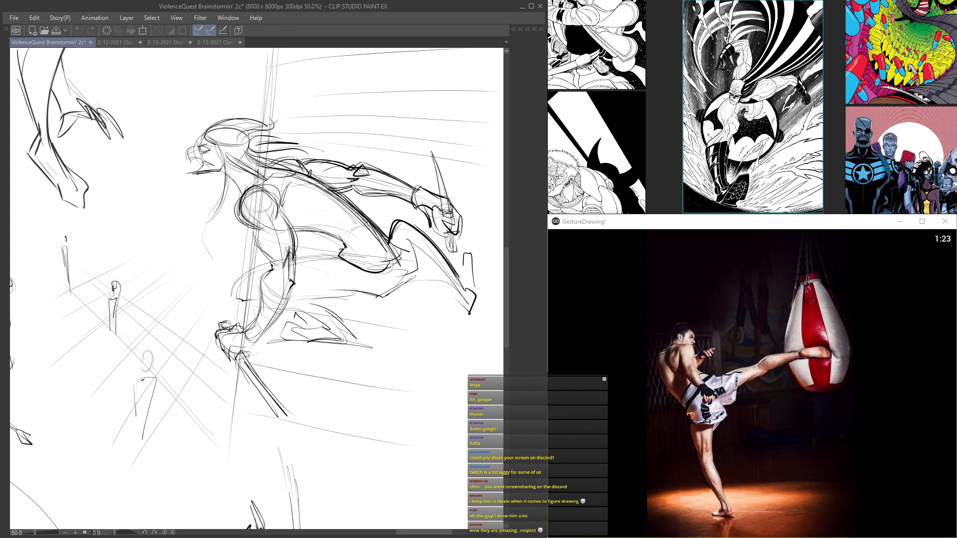
Step: Switch to the 2-13-2021 Class Demos page and sketch the kicker's raised leg and foot in the empty area beside the handstand figure
left_click(235, 42)
scroll(237, 242, "down", 5)
scroll(237, 242, "up", 5)
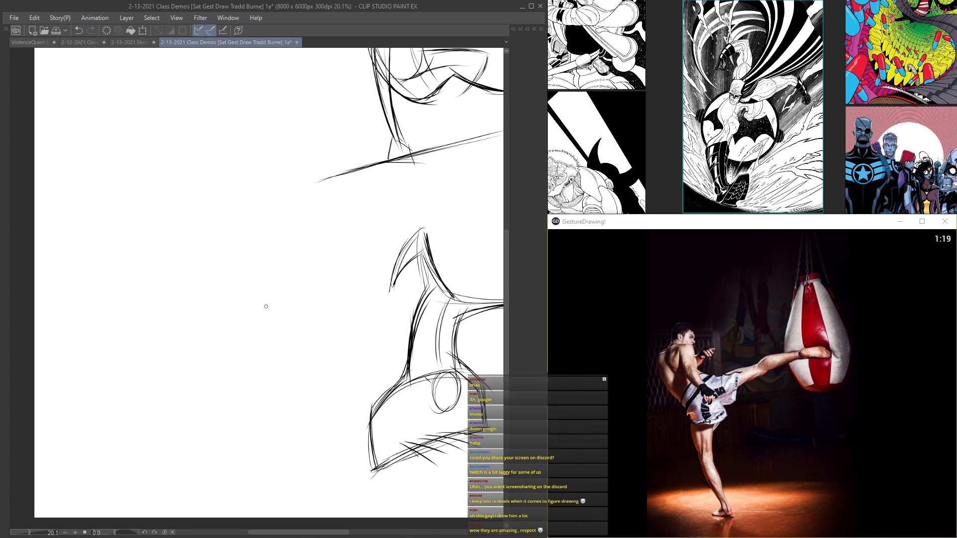
left_click_drag(272, 339, 302, 261)
scroll(283, 256, "up", 1)
mouse_move(392, 173)
left_mouse_down()
mouse_move(281, 216)
mouse_move(332, 180)
mouse_move(260, 228)
left_mouse_up()
scroll(263, 240, "up", 1)
left_click_drag(244, 191, 416, 151)
mouse_move(228, 206)
left_mouse_down()
mouse_move(425, 142)
mouse_move(445, 151)
mouse_move(405, 154)
left_mouse_up()
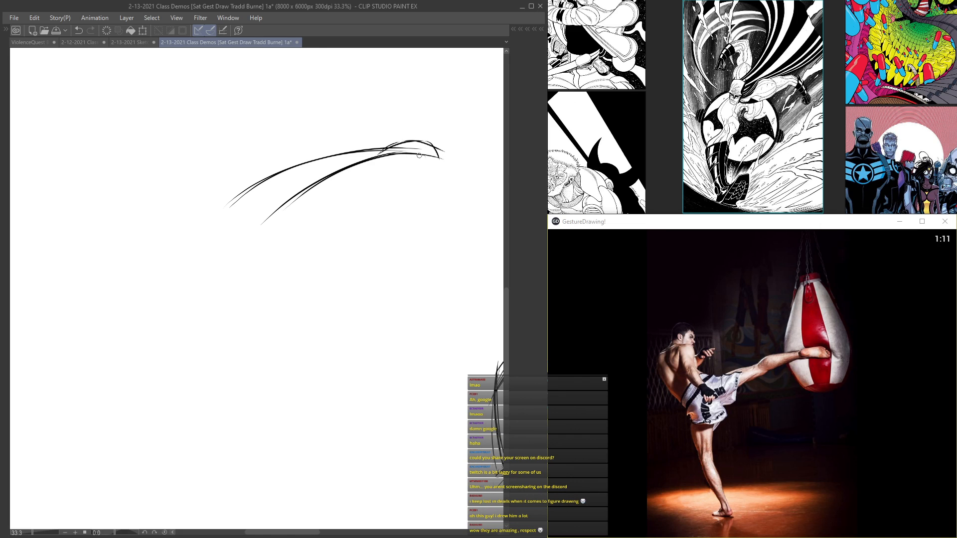
Step: Sketch the kicker's hip curve and supporting leg down to a simple foot
left_click_drag(254, 190, 203, 252)
mouse_move(220, 212)
left_mouse_down()
mouse_move(201, 285)
mouse_move(205, 322)
left_mouse_up()
mouse_move(203, 248)
left_mouse_down()
mouse_move(223, 363)
mouse_move(208, 336)
left_mouse_up()
left_click_drag(206, 335, 249, 420)
mouse_move(197, 273)
left_mouse_down()
mouse_move(255, 423)
mouse_move(231, 385)
left_mouse_up()
left_click_drag(278, 213, 228, 299)
left_click_drag(235, 246, 230, 271)
left_click_drag(232, 264, 238, 373)
left_click_drag(230, 326, 265, 450)
left_click_drag(209, 339, 256, 441)
mouse_move(239, 404)
left_mouse_down()
mouse_move(257, 437)
mouse_move(236, 451)
left_mouse_up()
mouse_move(259, 438)
left_mouse_down()
mouse_move(225, 447)
mouse_move(268, 446)
mouse_move(215, 452)
left_mouse_up()
Step: Sketch the kicker's curved back line from the hip up to the shoulder with repeated strokes
scroll(239, 438, "up", 1)
mouse_move(216, 246)
left_mouse_down()
mouse_move(269, 311)
mouse_move(213, 248)
mouse_move(264, 295)
left_mouse_up()
left_click_drag(203, 225, 249, 286)
left_click_drag(212, 194, 234, 269)
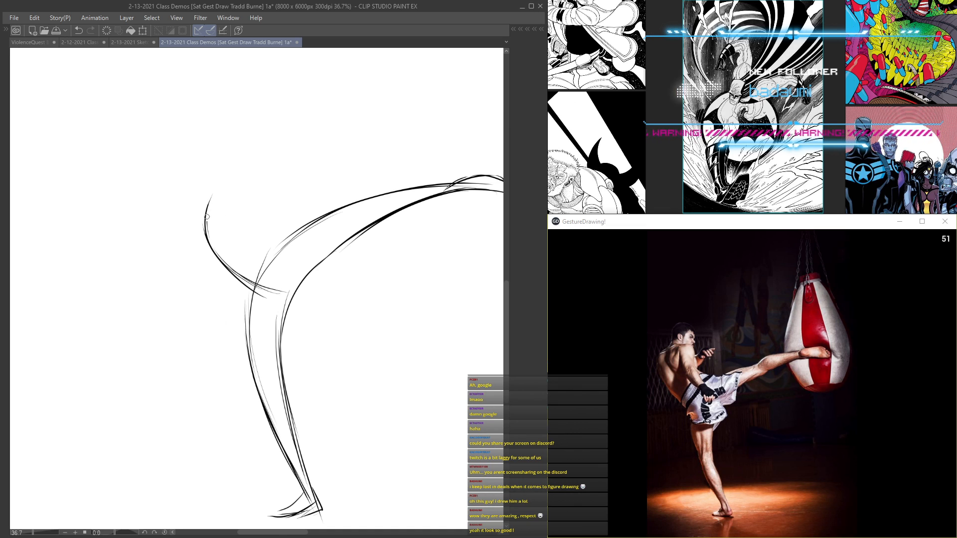
mouse_move(222, 183)
left_mouse_down()
mouse_move(207, 239)
mouse_move(256, 288)
left_mouse_up()
left_click_drag(225, 183, 205, 237)
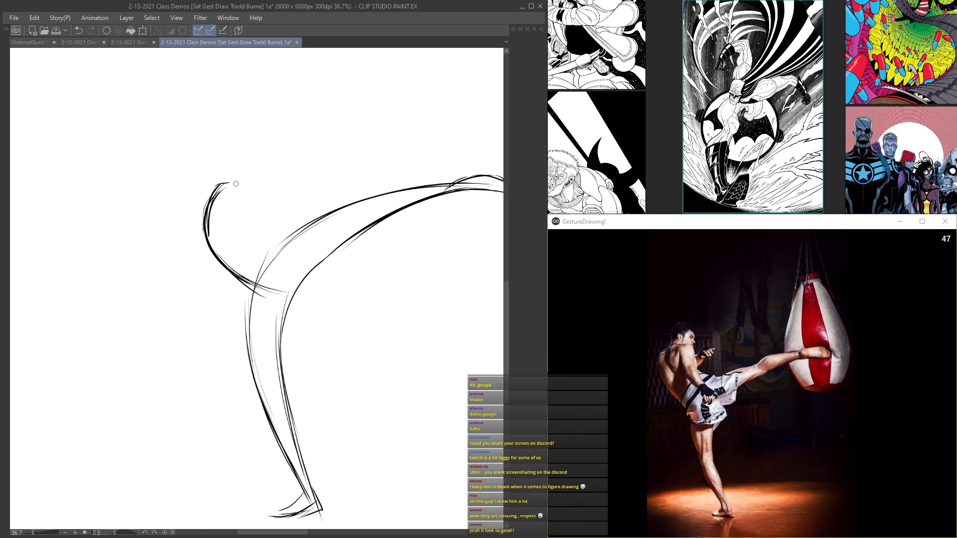
Step: Draw the front line of the kicker's torso from shoulder to hip and a short mark for the arm
mouse_move(233, 178)
left_mouse_down()
mouse_move(235, 206)
mouse_move(265, 251)
left_mouse_up()
left_click_drag(242, 210, 286, 263)
mouse_move(240, 182)
left_mouse_down()
mouse_move(280, 258)
mouse_move(211, 189)
mouse_move(285, 261)
mouse_move(277, 255)
left_mouse_up()
left_click_drag(248, 217, 270, 200)
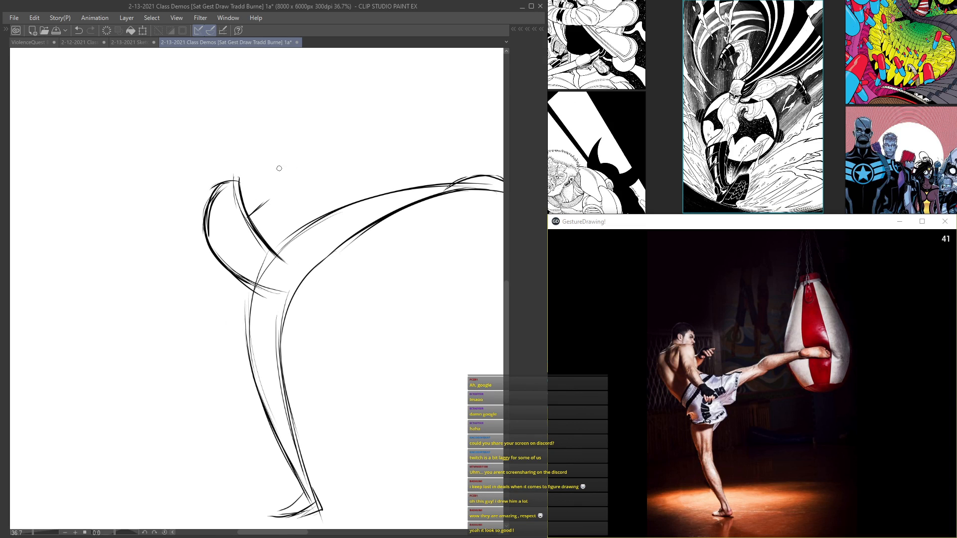
Step: Add the outer back contour behind the kicker's torso, running from the shoulder down to the hip
mouse_move(186, 215)
left_mouse_down()
mouse_move(218, 279)
mouse_move(255, 297)
left_mouse_up()
left_click_drag(198, 269, 245, 306)
left_click_drag(186, 219, 197, 261)
left_click_drag(188, 202, 191, 255)
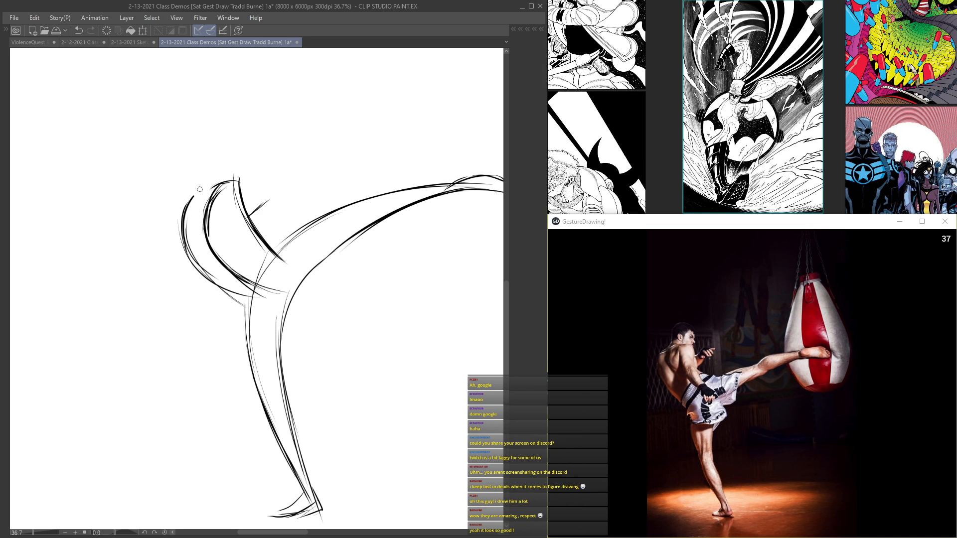
mouse_move(187, 196)
left_mouse_down()
mouse_move(237, 178)
mouse_move(182, 210)
mouse_move(184, 249)
mouse_move(257, 302)
mouse_move(252, 351)
mouse_move(293, 324)
left_mouse_up()
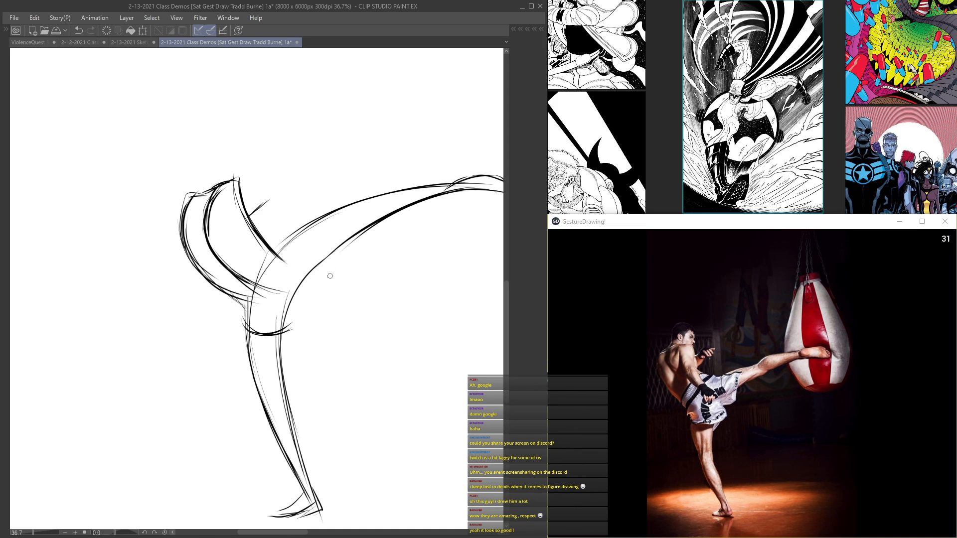
Step: Draw the shorts' hem lines around both of the kicker's thighs and mark the knee of the raised leg
mouse_move(282, 238)
left_mouse_down()
mouse_move(343, 238)
mouse_move(306, 241)
mouse_move(332, 244)
mouse_move(298, 288)
mouse_move(287, 329)
mouse_move(270, 333)
left_mouse_up()
left_click_drag(242, 328, 295, 330)
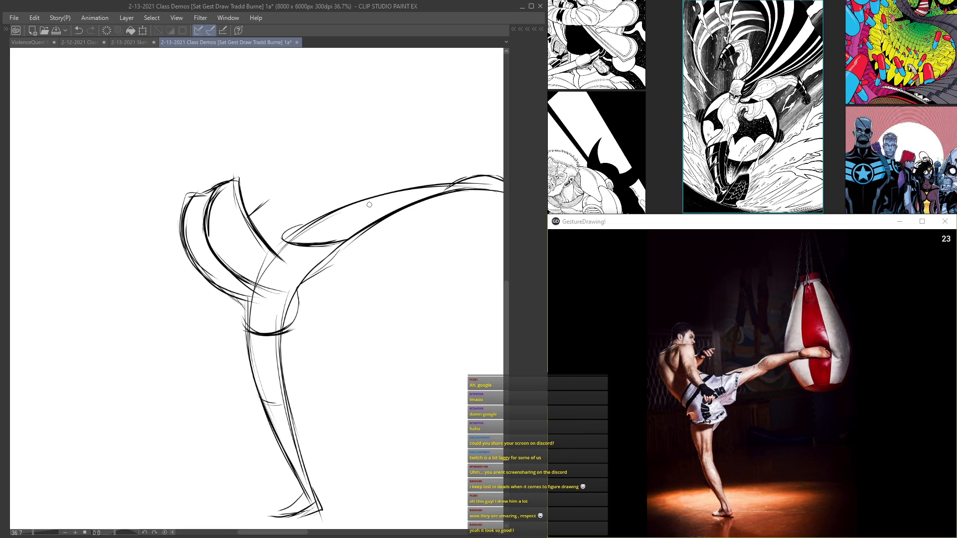
mouse_move(377, 217)
left_mouse_down()
mouse_move(383, 188)
mouse_move(450, 183)
left_mouse_up()
Step: Sketch the kicker's rounded head and loosely indicate the raised guarding arms
mouse_move(235, 219)
left_mouse_down()
mouse_move(255, 190)
mouse_move(268, 246)
mouse_move(305, 229)
mouse_move(290, 258)
left_mouse_up()
left_click_drag(273, 217, 284, 178)
mouse_move(247, 209)
left_mouse_down()
mouse_move(284, 211)
mouse_move(331, 232)
mouse_move(342, 212)
left_mouse_up()
left_click_drag(311, 209, 336, 206)
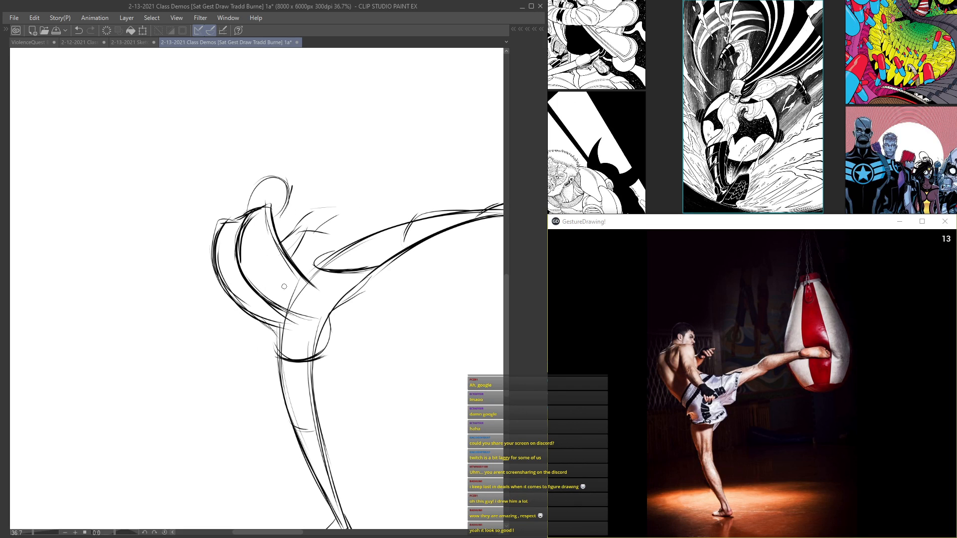
Step: Add curved contour lines along the side of the kicker's torso and finish the guarding hand
left_click_drag(256, 226, 291, 288)
mouse_move(264, 243)
left_mouse_down()
mouse_move(293, 289)
mouse_move(323, 295)
left_mouse_up()
left_click_drag(278, 271, 310, 309)
left_click_drag(256, 234, 301, 295)
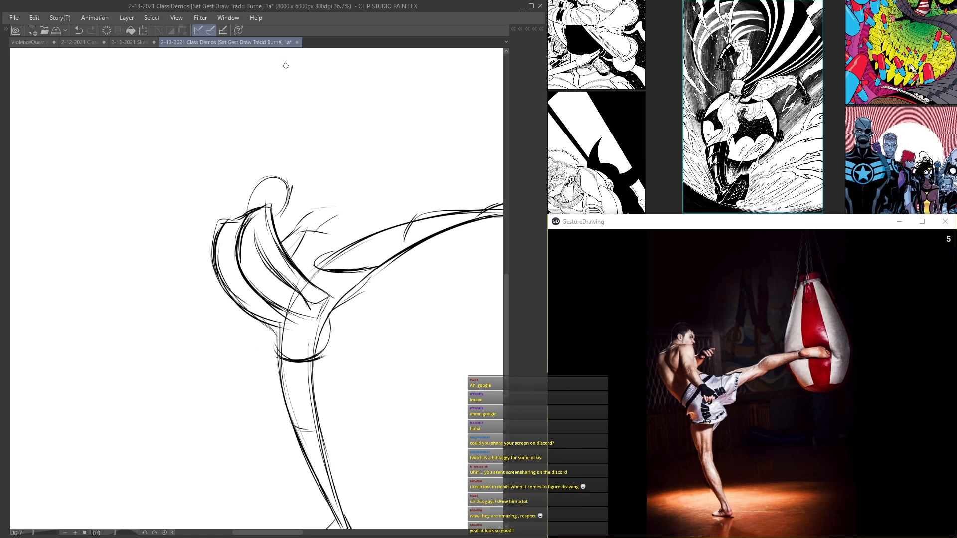
mouse_move(311, 337)
left_mouse_down()
mouse_move(282, 230)
mouse_move(282, 328)
mouse_move(331, 438)
mouse_move(330, 427)
left_mouse_up()
left_click_drag(315, 218, 247, 272)
scroll(247, 272, "down", 5)
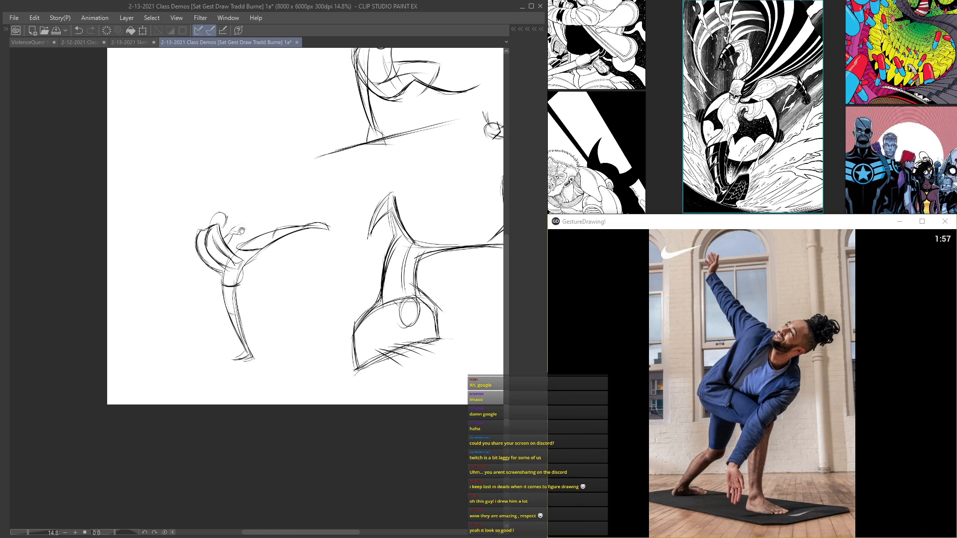
left_click_drag(248, 236, 191, 177)
key("ctrl+t")
left_click_drag(194, 228, 236, 249)
key("ctrl+z")
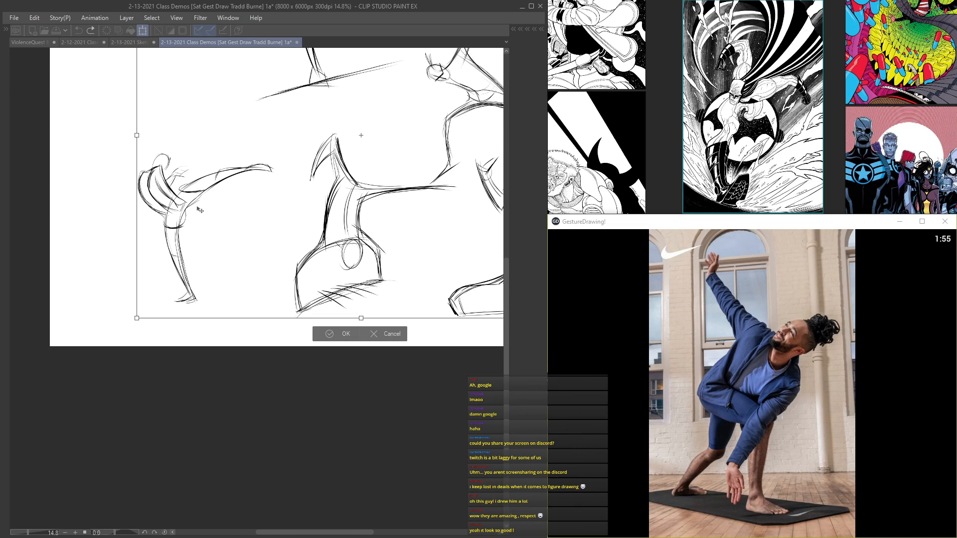
key("Return")
Step: Sketch the twisting yoga figure's oval head, curved back and bent front thigh in the empty area above the kicker
key("Tab")
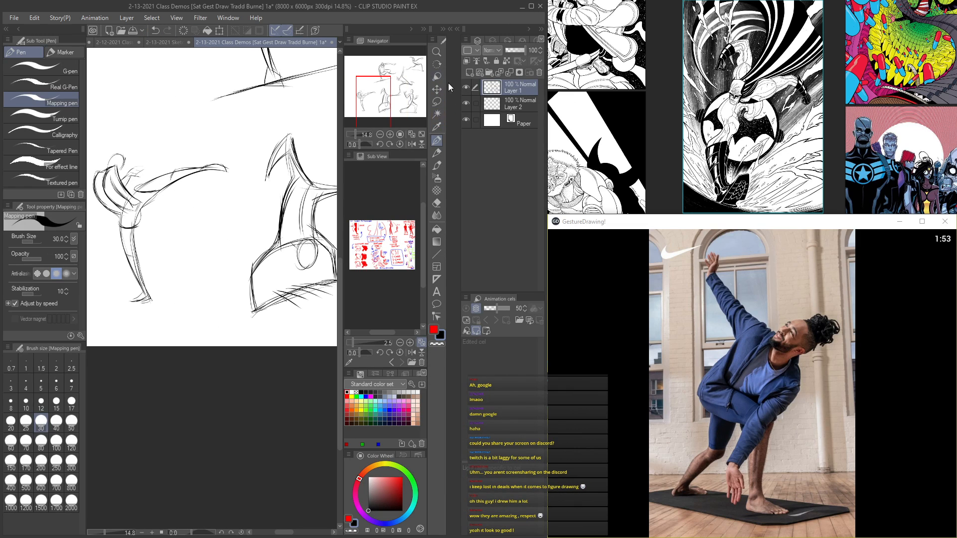
key("Tab")
left_click_drag(219, 140, 306, 328)
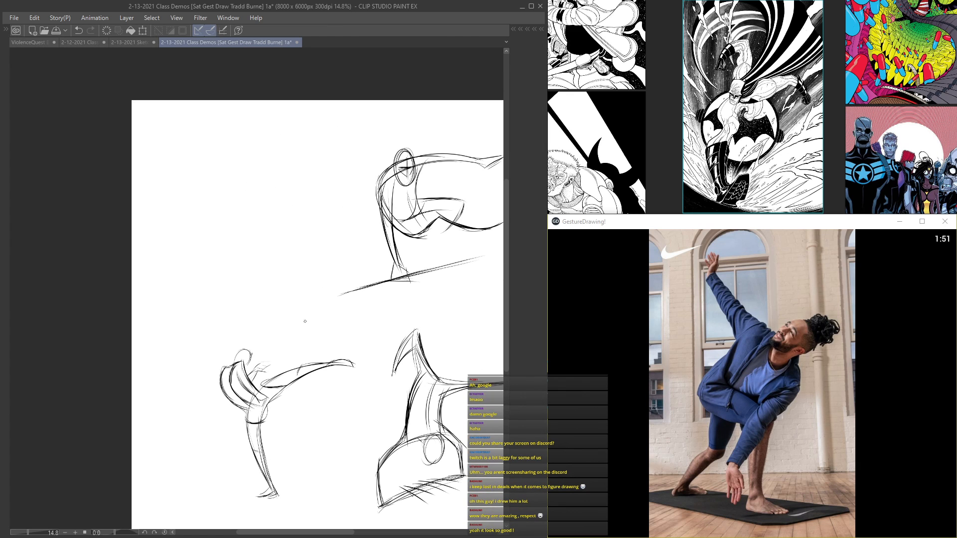
scroll(294, 210, "up", 4)
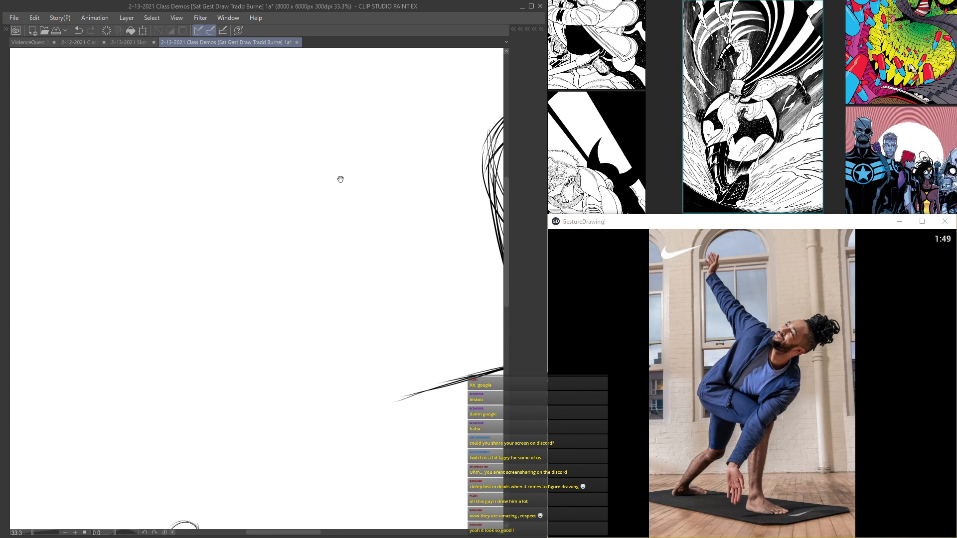
left_click_drag(343, 180, 357, 222)
left_click_drag(314, 136, 205, 250)
mouse_move(329, 149)
left_mouse_down()
mouse_move(197, 267)
mouse_move(214, 251)
mouse_move(241, 251)
left_mouse_up()
mouse_move(169, 274)
left_mouse_down()
mouse_move(248, 258)
mouse_move(309, 284)
left_mouse_up()
left_click_drag(182, 268, 328, 307)
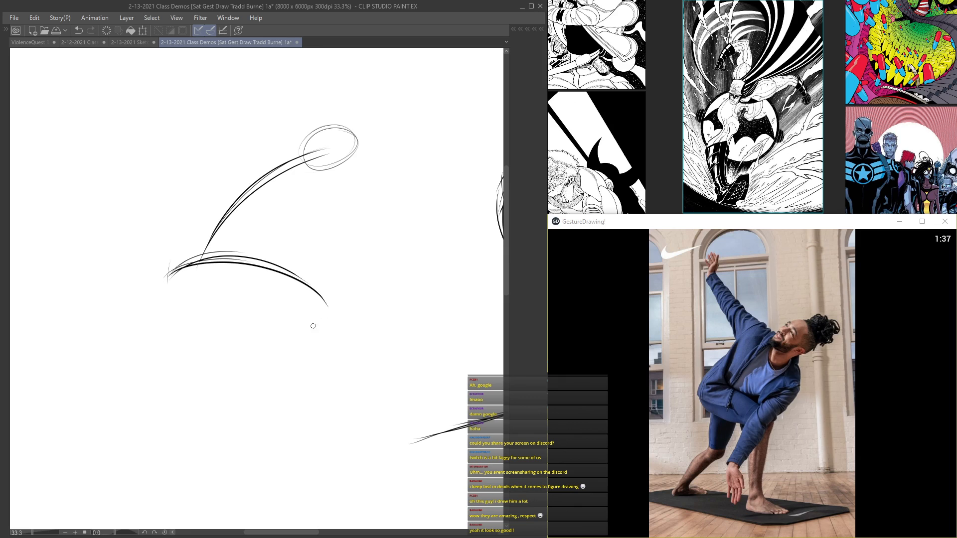
Step: Draw the yoga figure's front lower leg from the knee down to a flat foot
mouse_move(175, 271)
left_mouse_down()
mouse_move(322, 286)
mouse_move(308, 398)
left_mouse_up()
left_click_drag(329, 292, 309, 426)
mouse_move(325, 311)
left_mouse_down()
mouse_move(309, 394)
mouse_move(353, 439)
left_mouse_up()
mouse_move(302, 422)
left_mouse_down()
mouse_move(349, 439)
mouse_move(269, 435)
left_mouse_up()
mouse_move(363, 445)
left_mouse_down()
mouse_move(256, 441)
mouse_move(350, 443)
left_mouse_up()
mouse_move(287, 439)
left_mouse_down()
mouse_move(351, 443)
mouse_move(367, 431)
left_mouse_up()
Step: Sketch a ground line and the yoga figure's bent rear leg and foot, and reinforce the front thigh
mouse_move(356, 418)
left_mouse_down()
mouse_move(297, 407)
mouse_move(152, 413)
left_mouse_up()
left_click_drag(296, 415, 154, 424)
mouse_move(155, 423)
left_mouse_down()
mouse_move(221, 413)
mouse_move(160, 423)
left_mouse_up()
mouse_move(231, 284)
left_mouse_down()
mouse_move(216, 347)
mouse_move(159, 413)
left_mouse_up()
left_click_drag(213, 355, 159, 420)
left_click_drag(222, 335, 211, 357)
mouse_move(168, 280)
left_mouse_down()
mouse_move(214, 257)
mouse_move(340, 295)
left_mouse_up()
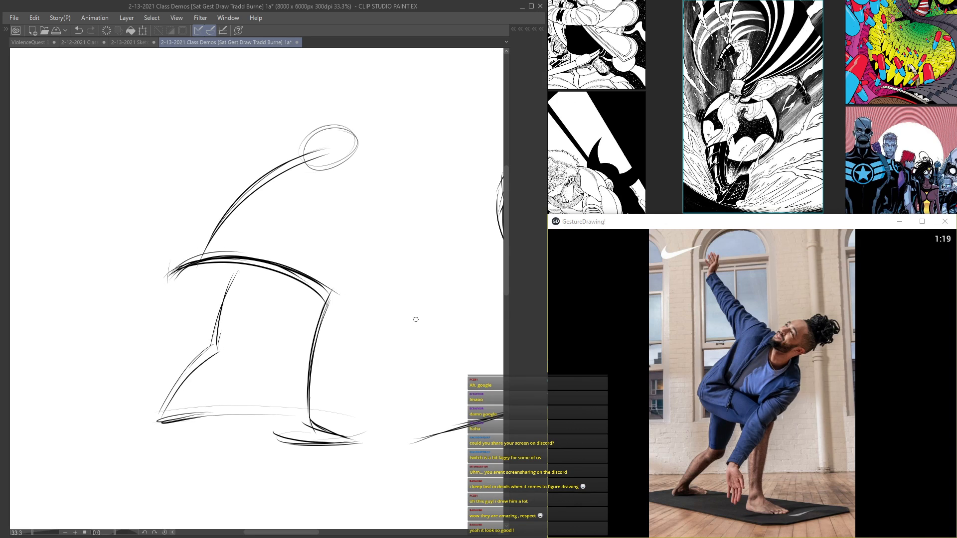
Step: Draw the yoga figure's waist line, shoulder line and the arm reaching down across the front thigh
left_click_drag(185, 264, 260, 235)
mouse_move(326, 176)
left_mouse_down()
mouse_move(347, 124)
mouse_move(335, 165)
mouse_move(289, 166)
mouse_move(309, 161)
mouse_move(313, 142)
mouse_move(327, 218)
mouse_move(295, 247)
mouse_move(273, 296)
left_mouse_up()
left_click_drag(317, 229, 253, 348)
mouse_move(328, 213)
left_mouse_down()
mouse_move(246, 362)
mouse_move(271, 317)
mouse_move(243, 382)
left_mouse_up()
left_click_drag(256, 335, 312, 231)
left_click_drag(287, 170, 334, 257)
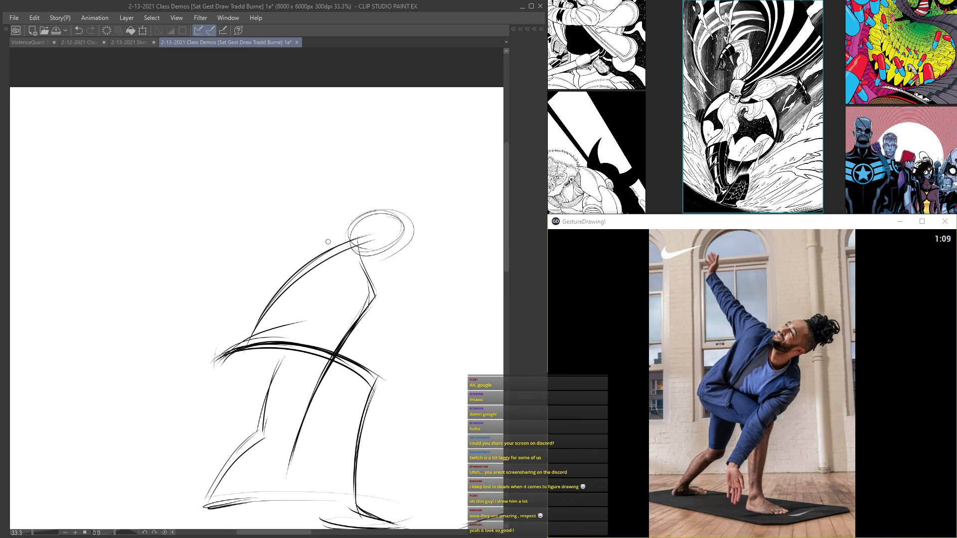
Step: Sketch the yoga figure's raised arm extending diagonally up from the shoulder past the head
mouse_move(329, 214)
left_mouse_down()
mouse_move(389, 303)
mouse_move(357, 262)
left_mouse_up()
mouse_move(343, 222)
left_mouse_down()
mouse_move(377, 299)
mouse_move(335, 364)
left_mouse_up()
left_click_drag(362, 283, 293, 186)
left_click_drag(356, 261, 284, 169)
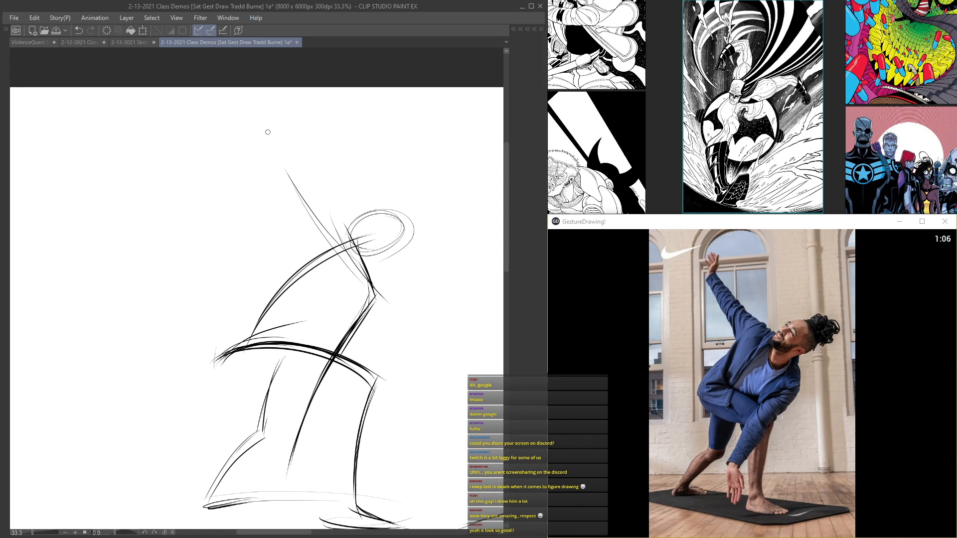
mouse_move(248, 136)
left_mouse_down()
mouse_move(335, 227)
mouse_move(355, 264)
mouse_move(353, 253)
left_mouse_up()
Step: Reinforce the yoga figure's back, head and raised arm with darker repeated strokes
mouse_move(303, 183)
left_mouse_down()
mouse_move(379, 294)
mouse_move(304, 424)
left_mouse_up()
mouse_move(369, 312)
left_mouse_down()
mouse_move(311, 408)
mouse_move(323, 384)
left_mouse_up()
mouse_move(213, 368)
left_mouse_down()
mouse_move(261, 314)
mouse_move(283, 270)
mouse_move(344, 243)
mouse_move(408, 242)
left_mouse_up()
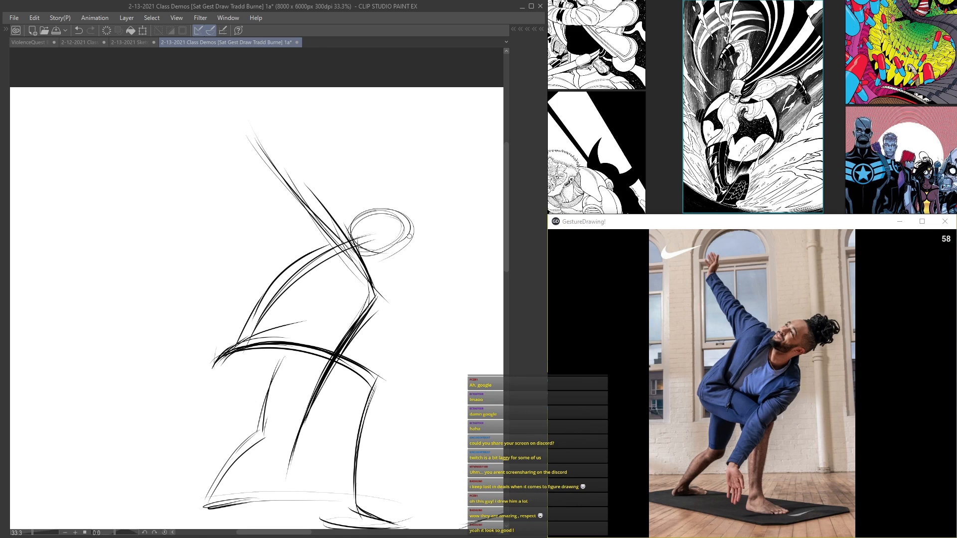
mouse_move(369, 209)
left_mouse_down()
mouse_move(378, 237)
mouse_move(385, 217)
mouse_move(385, 236)
mouse_move(409, 219)
mouse_move(424, 237)
left_mouse_up()
left_click_drag(251, 115, 347, 247)
left_click_drag(259, 133, 359, 259)
mouse_move(285, 167)
left_mouse_down()
mouse_move(255, 108)
mouse_move(263, 137)
mouse_move(263, 114)
mouse_move(356, 258)
left_mouse_up()
left_click_drag(298, 177, 333, 231)
Step: Add the yoga figure's hanging forearm and hand, and darken the front thigh and rear leg lines
left_click_drag(323, 388, 291, 452)
left_click_drag(298, 506, 292, 447)
left_click_drag(291, 451, 299, 506)
left_click_drag(214, 363, 368, 382)
mouse_move(319, 257)
left_mouse_down()
mouse_move(220, 360)
mouse_move(292, 345)
mouse_move(382, 383)
left_mouse_up()
left_click_drag(284, 357, 205, 505)
left_click_drag(251, 442, 213, 490)
Step: Add facial direction lines to the yoga figure's head and draw the second contours of both legs and the rear foot
left_click_drag(329, 334, 339, 240)
mouse_move(377, 190)
left_mouse_down()
mouse_move(315, 212)
mouse_move(299, 238)
left_mouse_up()
mouse_move(330, 141)
left_mouse_down()
mouse_move(257, 219)
mouse_move(243, 251)
left_mouse_up()
mouse_move(264, 222)
left_mouse_down()
mouse_move(234, 257)
mouse_move(318, 253)
mouse_move(387, 280)
mouse_move(346, 430)
left_mouse_up()
left_click_drag(347, 293, 348, 424)
mouse_move(263, 258)
left_mouse_down()
mouse_move(259, 326)
mouse_move(253, 284)
mouse_move(256, 330)
mouse_move(239, 343)
mouse_move(211, 401)
left_mouse_up()
mouse_move(227, 359)
left_mouse_down()
mouse_move(208, 414)
mouse_move(224, 405)
mouse_move(216, 391)
mouse_move(223, 377)
mouse_move(204, 413)
mouse_move(229, 398)
mouse_move(255, 409)
left_mouse_up()
left_click_drag(217, 396, 261, 408)
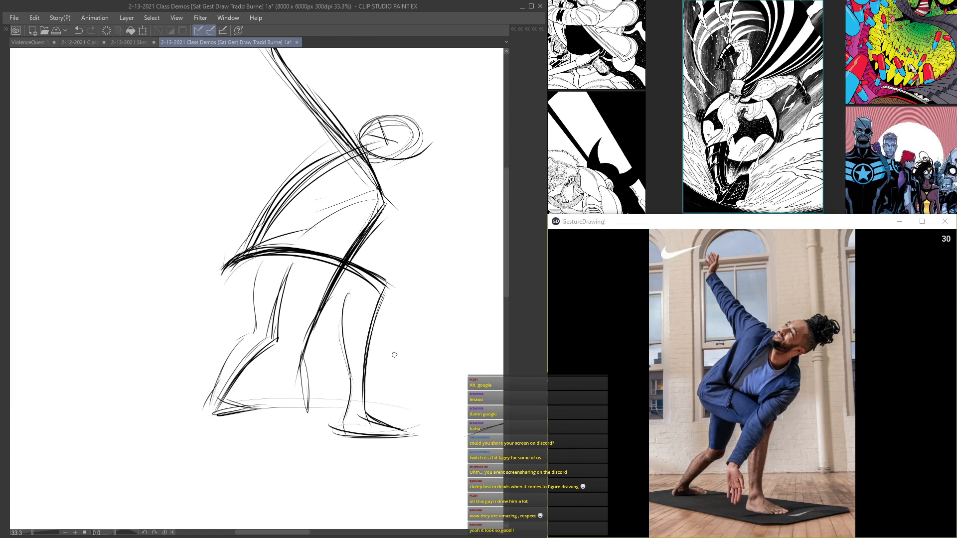
Step: Draw a curved line beneath the yoga figure's hips to close the underside of the pelvis and thigh
left_click_drag(231, 263, 247, 289)
scroll(337, 296, "up", 1)
mouse_move(355, 294)
left_mouse_down()
mouse_move(330, 302)
mouse_move(202, 267)
mouse_move(342, 296)
mouse_move(202, 279)
left_mouse_up()
scroll(237, 218, "down", 1)
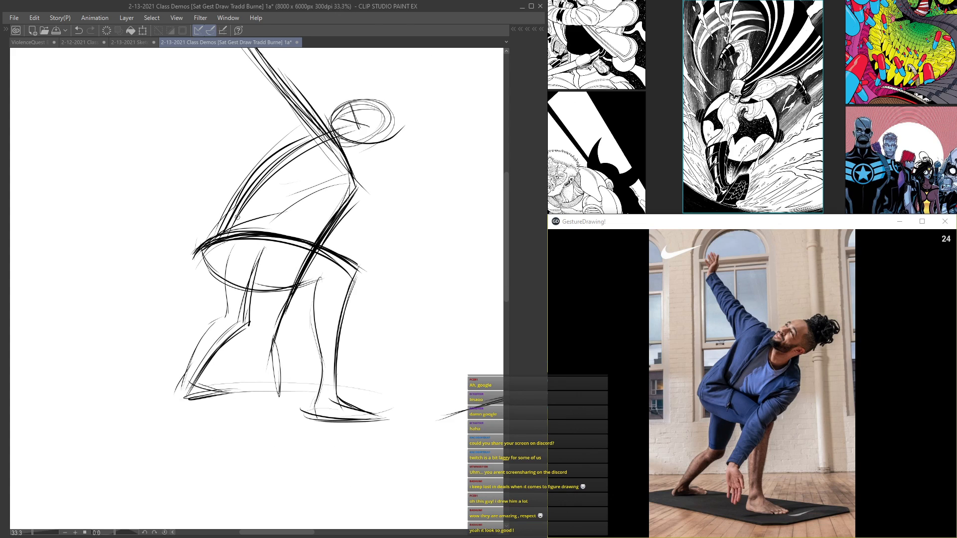
Step: Add the yoga figure's raised hand, thicken the raised arm with an outer contour, and mark the chest fold
scroll(238, 219, "up", 1)
left_click_drag(388, 163, 296, 228)
mouse_move(338, 191)
left_mouse_down()
mouse_move(313, 245)
mouse_move(292, 335)
left_mouse_up()
left_click_drag(329, 214, 281, 358)
left_click_drag(319, 240, 345, 198)
scroll(284, 385, "down", 5)
scroll(271, 142, "up", 4)
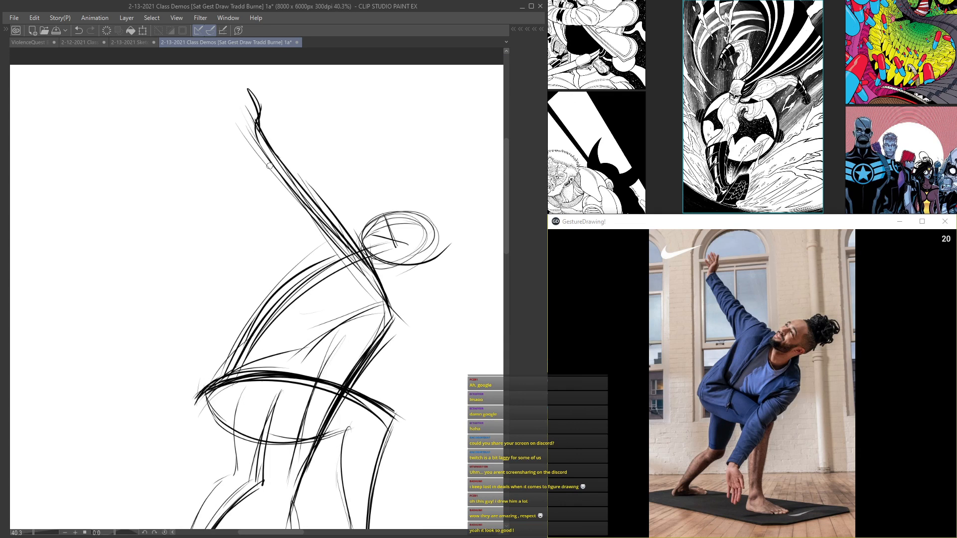
mouse_move(244, 132)
left_mouse_down()
mouse_move(272, 191)
mouse_move(326, 264)
left_mouse_up()
left_click_drag(273, 181, 339, 272)
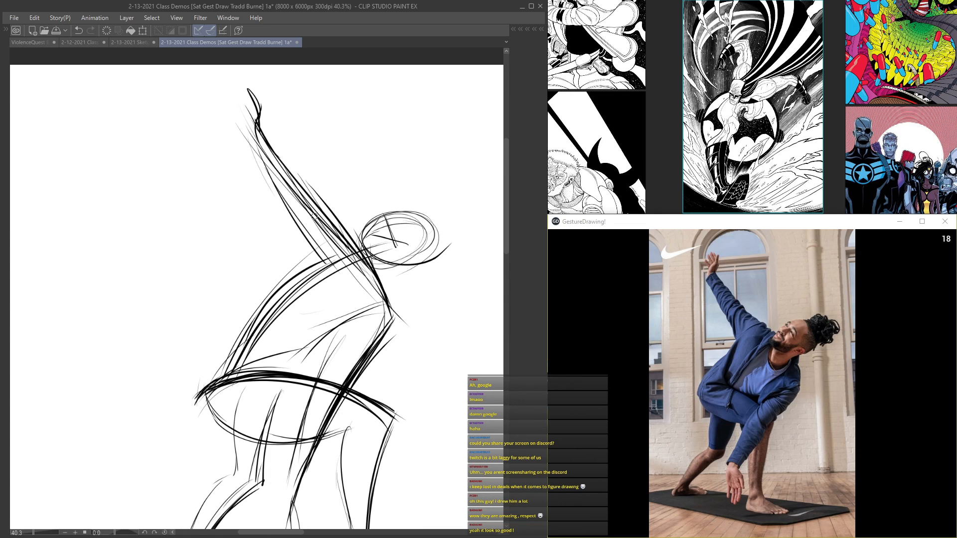
Step: Examine the yoga figure up close and compare it with the other gestures on the page
scroll(328, 250, "down", 3)
scroll(344, 257, "up", 2)
left_click_drag(403, 256, 360, 247)
scroll(407, 245, "down", 5)
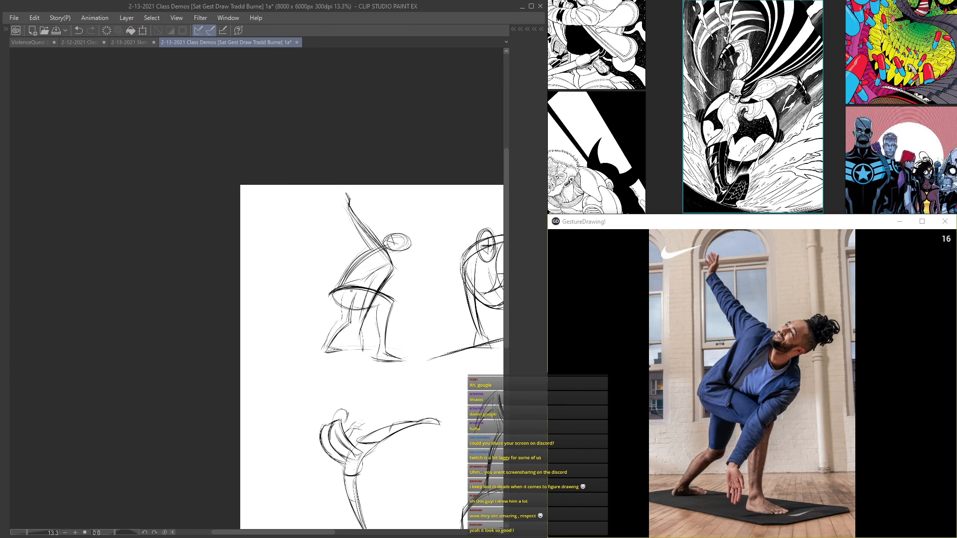
scroll(349, 295, "up", 4)
mouse_move(308, 304)
left_mouse_down()
mouse_move(316, 280)
mouse_move(424, 290)
left_mouse_up()
scroll(475, 342, "down", 5)
left_click_drag(467, 347, 88, 244)
left_click_drag(162, 245, 222, 244)
Step: Group Layers 1, 2 and 3 in Folder 1 and collapse the folder
key("Tab")
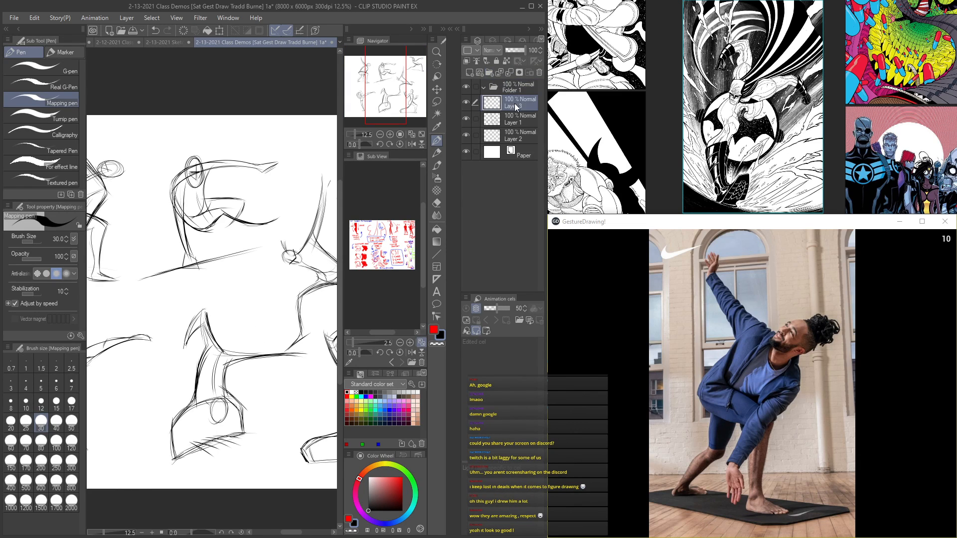
left_click(515, 133, "shift")
left_click(510, 107)
left_click(509, 138)
left_click(506, 107, "shift")
left_click_drag(507, 106, 506, 89)
left_click(489, 90)
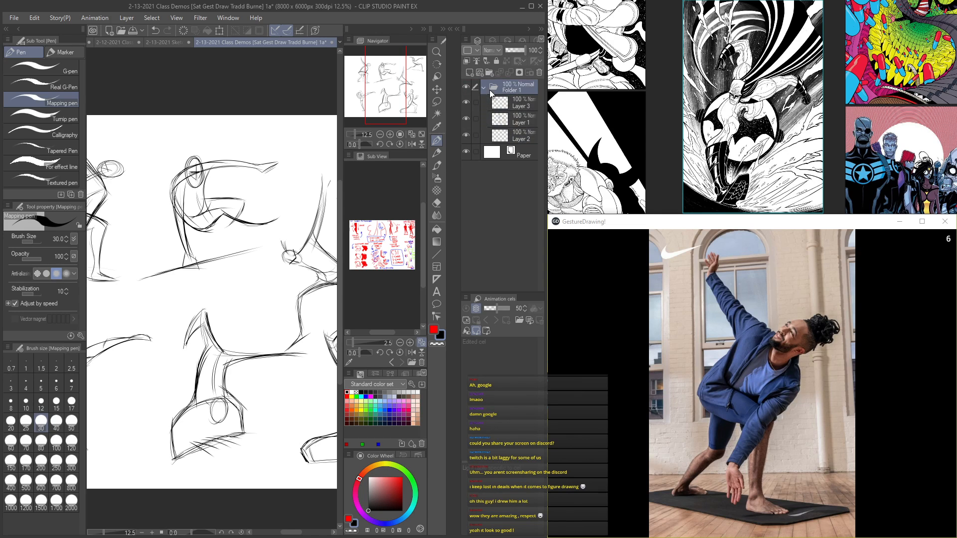
left_click(490, 90)
Step: Create a new raster layer above Folder 1 and show the whole page with the palettes hidden
left_click(470, 73)
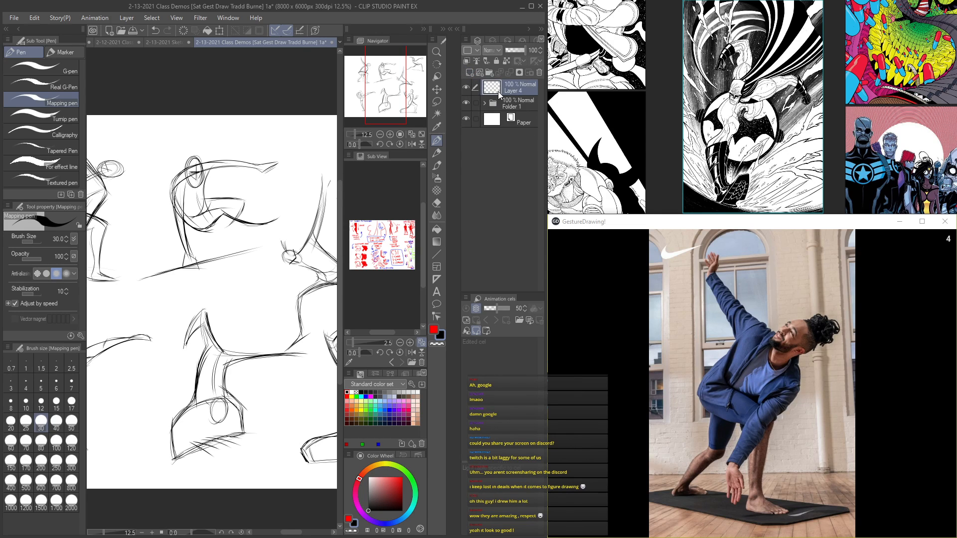
scroll(185, 252, "down", 2)
key("Tab")
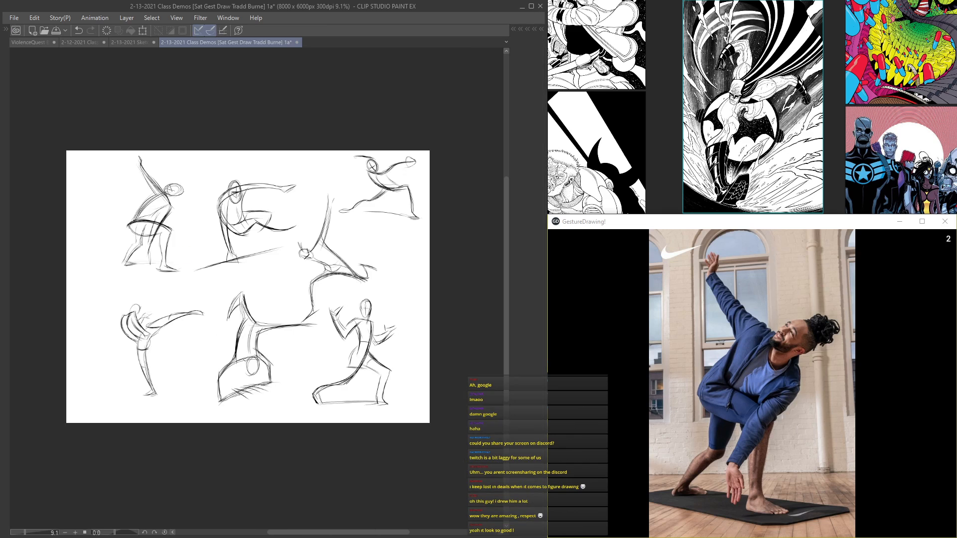
Step: Skip the yellow-legged figure chart in GestureDrawing and load the next reference photo
scroll(186, 252, "up", 3)
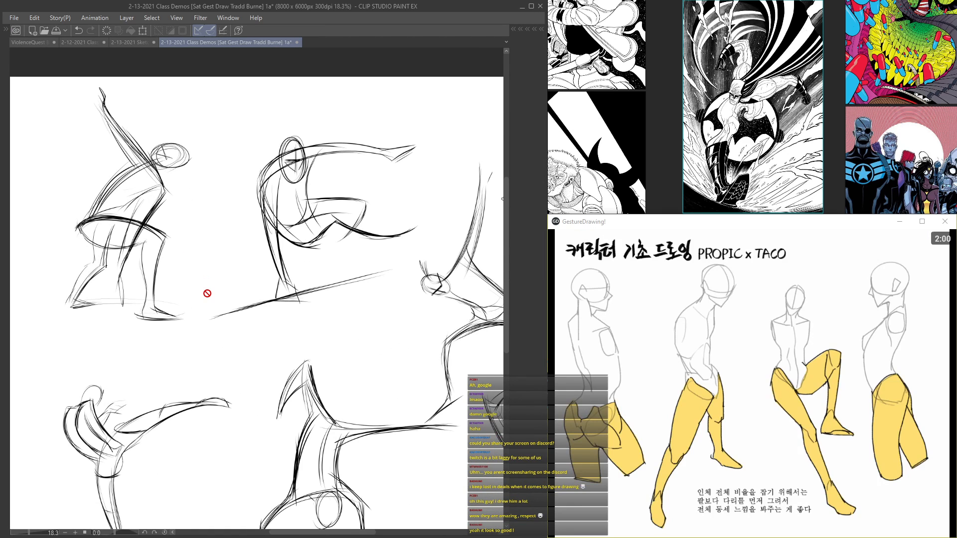
key("Tab")
left_click(781, 494)
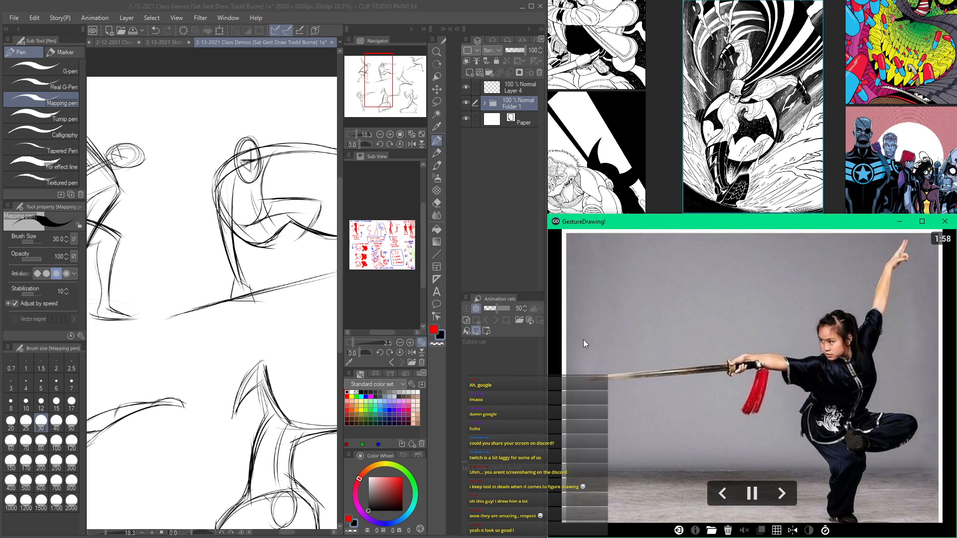
Step: Hide Folder 1, make Layer 4 the active layer, and hide the side palettes for a blank drawing page
left_click(470, 101)
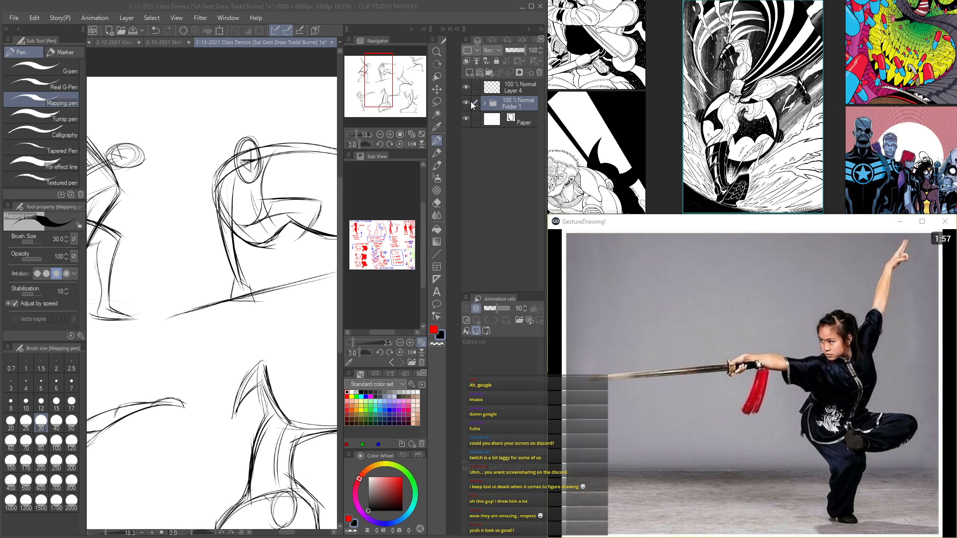
left_click(467, 102)
left_click(510, 89)
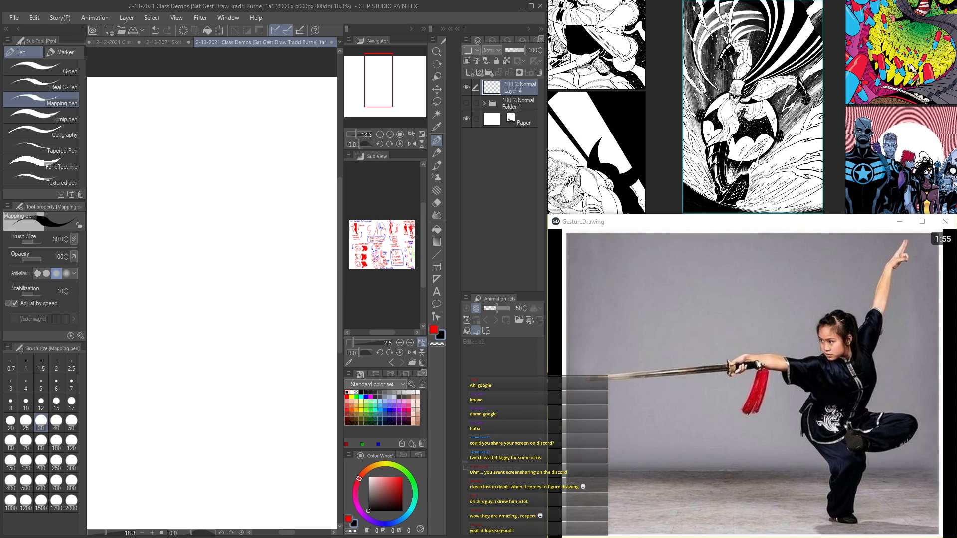
key("Tab")
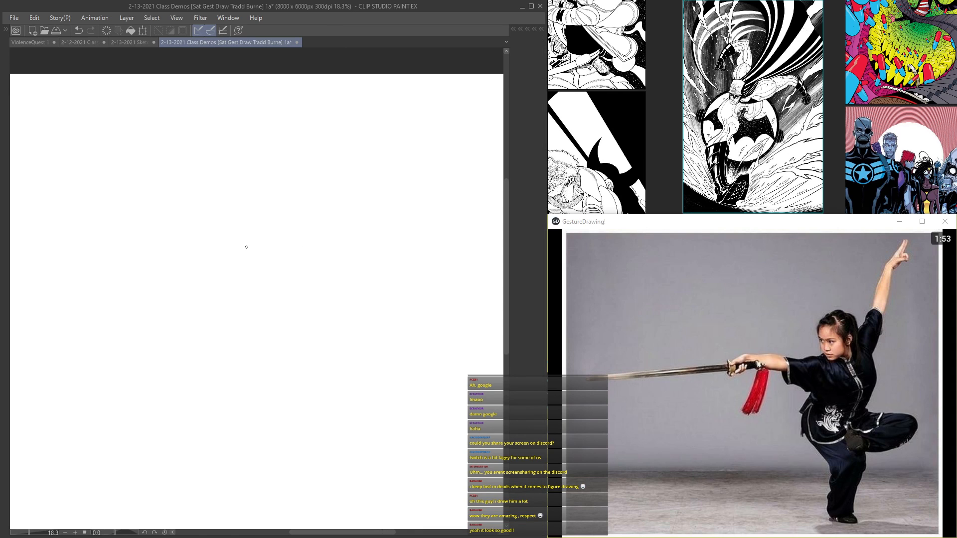
scroll(246, 246, "up", 2)
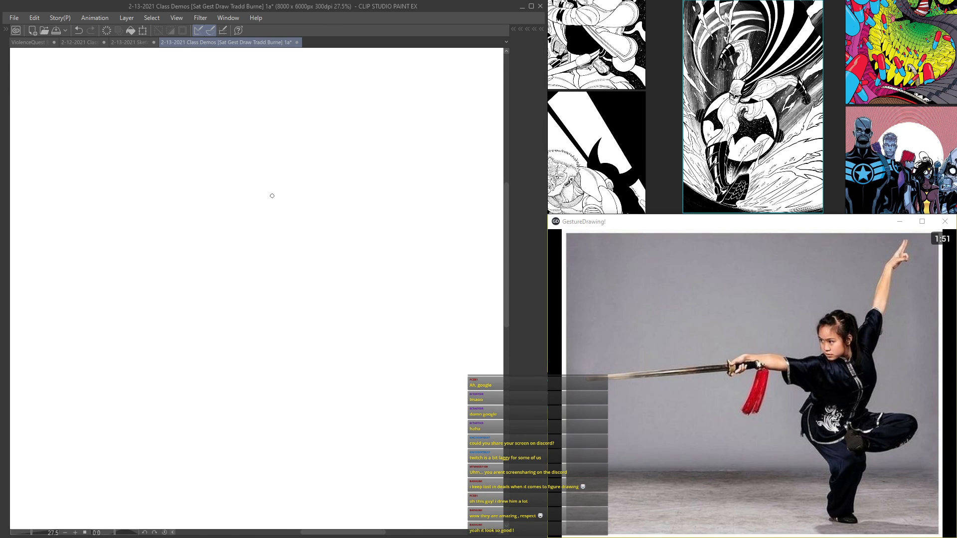
Step: Sketch the sword fighter's head as an angular oval with a curved centreline, eye line and jaw strokes
mouse_move(266, 201)
left_mouse_down()
mouse_move(311, 205)
mouse_move(301, 199)
mouse_move(274, 267)
left_mouse_up()
mouse_move(255, 219)
left_mouse_down()
mouse_move(280, 275)
mouse_move(315, 234)
left_mouse_up()
mouse_move(308, 201)
left_mouse_down()
mouse_move(315, 254)
mouse_move(289, 274)
left_mouse_up()
left_click_drag(254, 246, 306, 235)
left_click_drag(272, 200, 290, 281)
left_click_drag(299, 237, 289, 266)
Step: Transform the head sketch, shifting it further right on the page, and apply the transformation
scroll(281, 182, "down", 2)
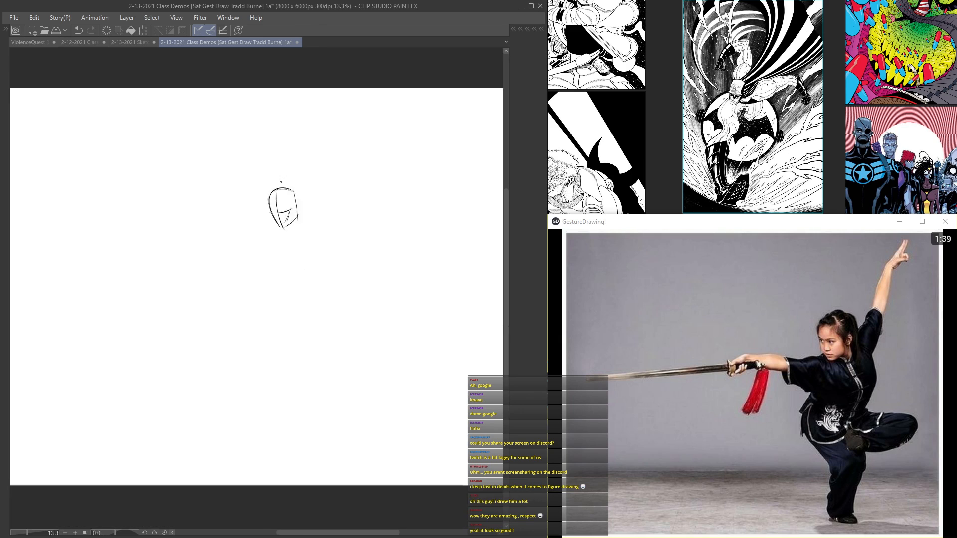
key("ctrl+t")
mouse_move(293, 207)
left_mouse_down()
mouse_move(349, 150)
mouse_move(328, 204)
left_mouse_up()
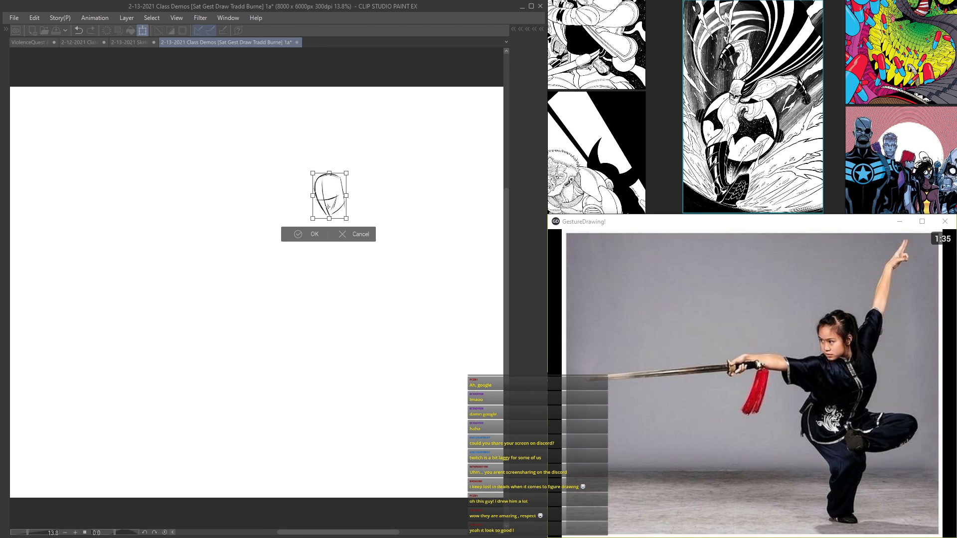
key("Return")
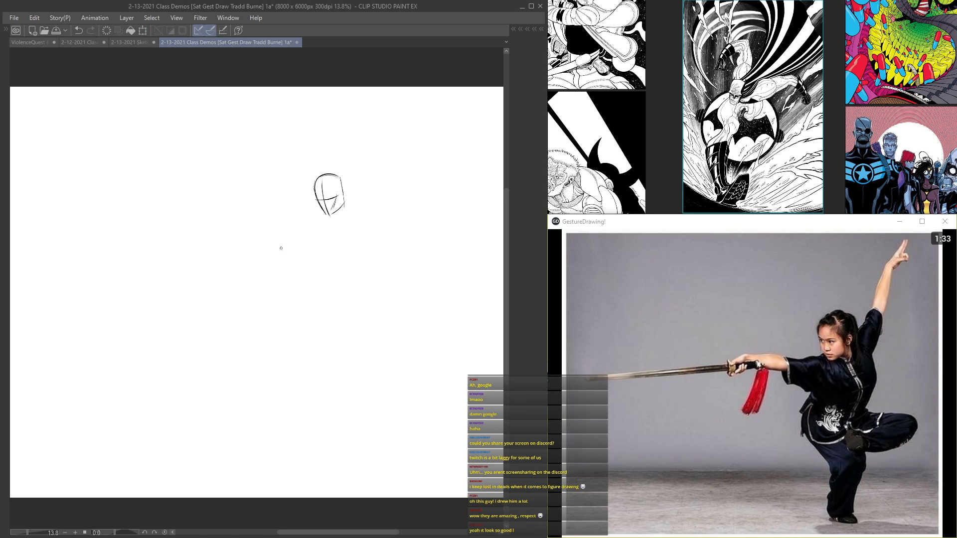
Step: Sketch the long sword blade and the gesture line of the outstretched arm running from the shoulders to the hilt
scroll(283, 246, "up", 2)
left_click_drag(378, 193, 291, 214)
mouse_move(409, 188)
left_mouse_down()
mouse_move(177, 215)
mouse_move(72, 243)
left_mouse_up()
mouse_move(214, 227)
left_mouse_down()
mouse_move(29, 248)
mouse_move(30, 257)
left_mouse_up()
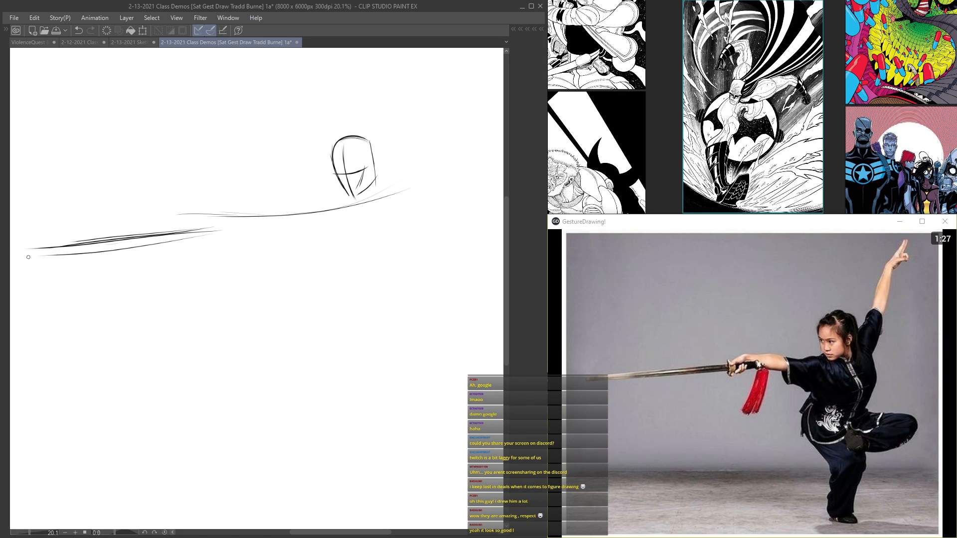
mouse_move(193, 213)
left_mouse_down()
mouse_move(170, 231)
mouse_move(388, 199)
left_mouse_up()
left_click_drag(326, 211, 404, 191)
mouse_move(326, 149)
left_mouse_down()
mouse_move(288, 213)
mouse_move(349, 94)
left_mouse_up()
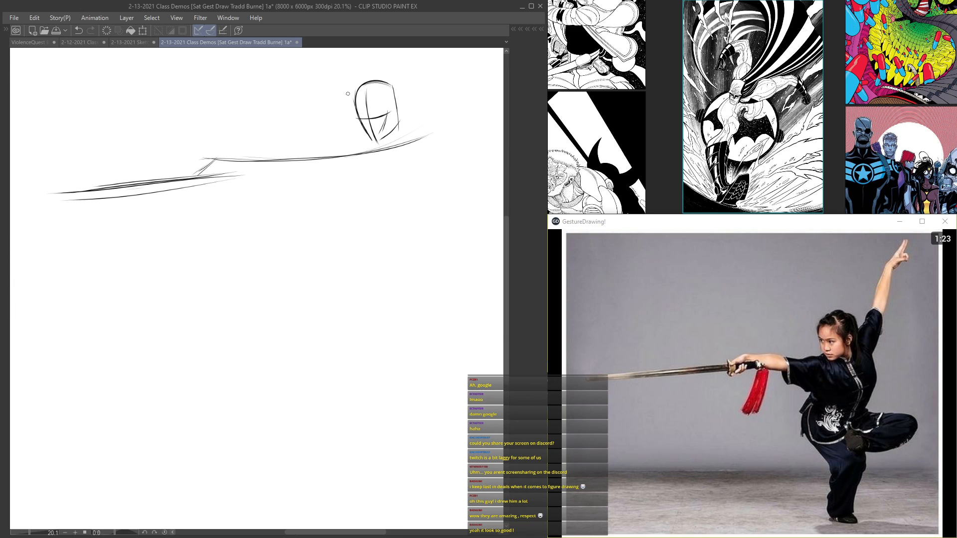
Step: Move the sketch lower on the page and draw the raised back arm as a sweeping curve up from the shoulder
key("ctrl+t")
mouse_move(251, 167)
left_mouse_down()
mouse_move(244, 249)
mouse_move(180, 319)
left_mouse_up()
key("Return")
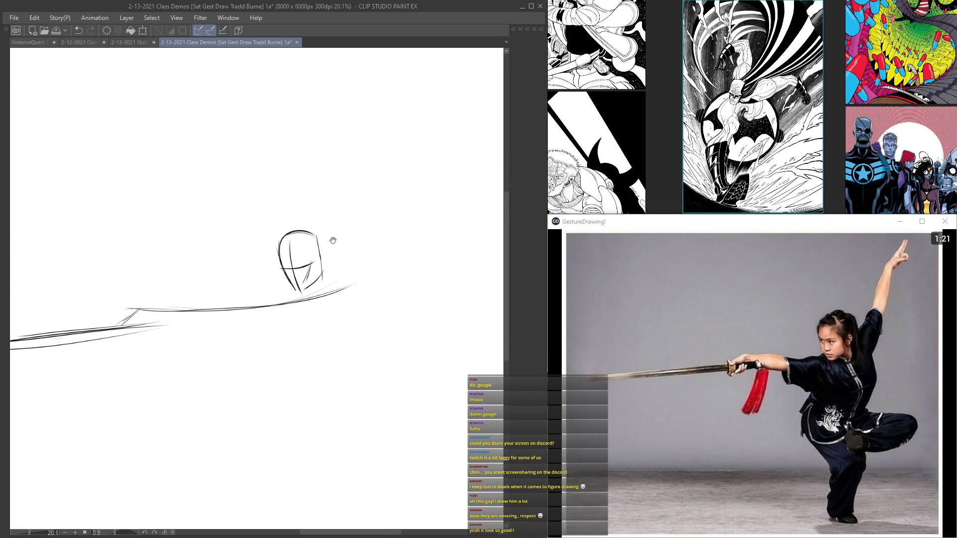
left_click_drag(334, 290, 366, 240)
mouse_move(442, 70)
left_mouse_down()
mouse_move(435, 97)
mouse_move(404, 132)
mouse_move(374, 223)
left_mouse_up()
left_click_drag(400, 149, 358, 251)
mouse_move(444, 69)
left_mouse_down()
mouse_move(366, 244)
mouse_move(302, 301)
mouse_move(165, 311)
mouse_move(284, 309)
left_mouse_up()
left_click_drag(119, 328, 141, 307)
Step: Draw the torso's gesture line curving from the neck through the back and down to the hip
mouse_move(322, 275)
left_mouse_down()
mouse_move(357, 322)
mouse_move(352, 359)
left_mouse_up()
left_click_drag(358, 332, 315, 384)
left_click_drag(351, 347, 310, 386)
left_click_drag(323, 341, 323, 231)
mouse_move(331, 176)
left_mouse_down()
mouse_move(355, 249)
mouse_move(287, 297)
left_mouse_up()
left_click_drag(321, 264, 280, 313)
left_click_drag(349, 200, 306, 276)
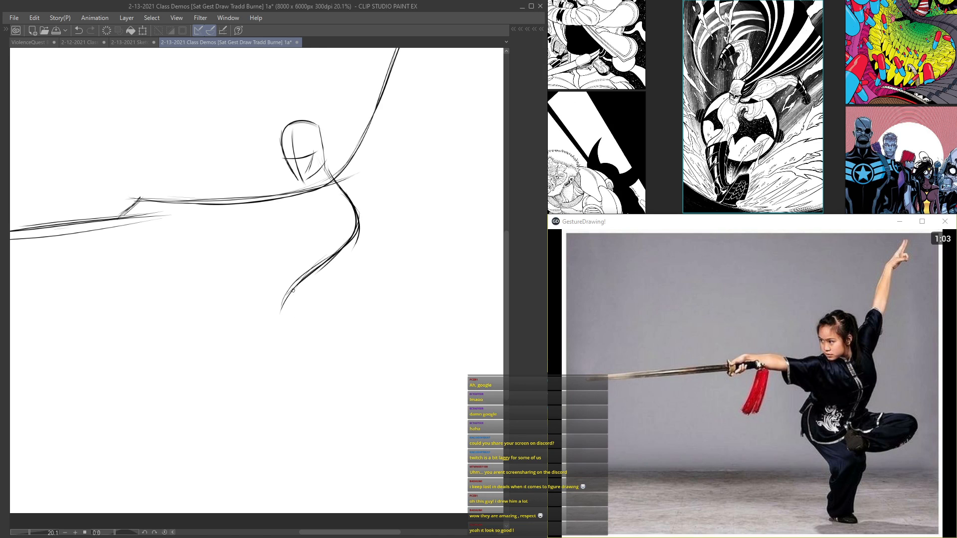
Step: Extend the gesture line through the standing leg's thigh, knee and calf, and restate the full S-curve from the neck
left_click_drag(287, 308, 345, 369)
mouse_move(309, 340)
left_mouse_down()
mouse_move(342, 373)
mouse_move(316, 424)
left_mouse_up()
mouse_move(337, 373)
left_mouse_down()
mouse_move(314, 442)
mouse_move(314, 434)
left_mouse_up()
left_click_drag(332, 385, 320, 419)
left_click_drag(347, 363, 333, 385)
mouse_move(326, 357)
left_mouse_down()
mouse_move(338, 366)
mouse_move(278, 303)
left_mouse_up()
mouse_move(309, 338)
left_mouse_down()
mouse_move(301, 279)
mouse_move(351, 245)
left_mouse_up()
mouse_move(328, 167)
left_mouse_down()
mouse_move(354, 213)
mouse_move(306, 279)
mouse_move(294, 337)
left_mouse_up()
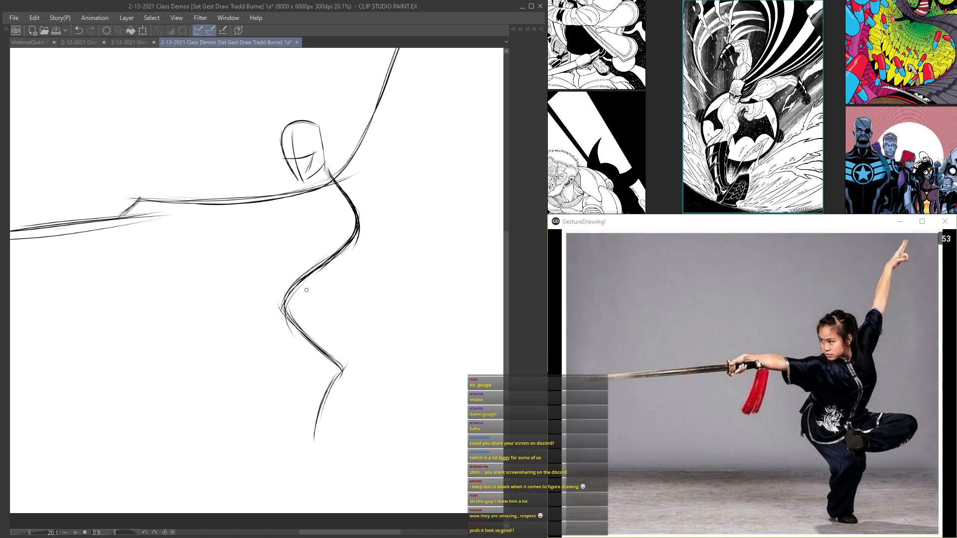
Step: Sketch the raised bent leg with its thigh, knee, shin and foot, and strengthen the standing leg and torso lines
mouse_move(322, 294)
left_mouse_down()
mouse_move(406, 315)
mouse_move(411, 298)
mouse_move(370, 304)
mouse_move(421, 314)
mouse_move(361, 332)
left_mouse_up()
mouse_move(415, 307)
left_mouse_down()
mouse_move(358, 332)
mouse_move(407, 311)
mouse_move(326, 293)
mouse_move(421, 316)
left_mouse_up()
left_click_drag(336, 320, 344, 341)
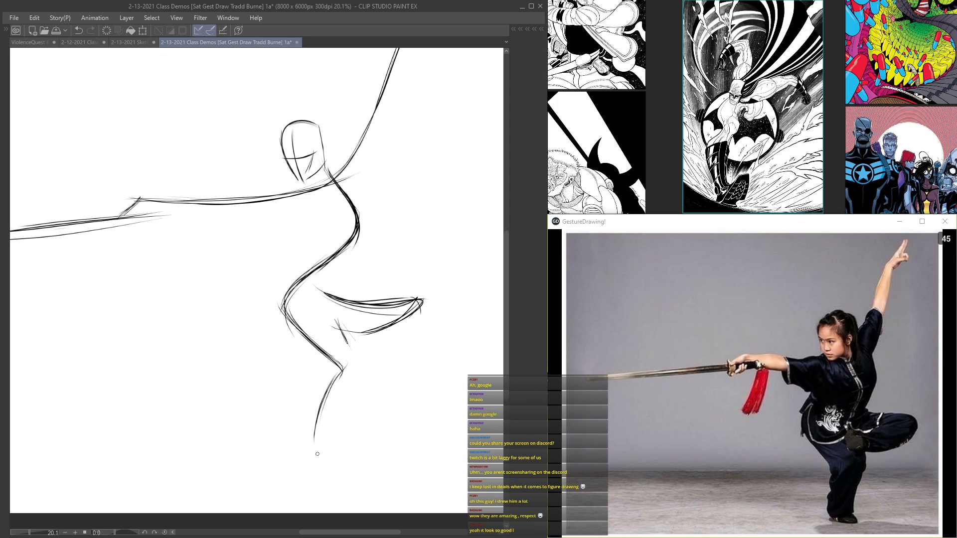
mouse_move(338, 378)
left_mouse_down()
mouse_move(315, 443)
mouse_move(325, 388)
left_mouse_up()
left_click_drag(281, 298, 343, 368)
left_click_drag(306, 276, 290, 299)
left_click_drag(351, 191, 290, 304)
Step: Sketch the hand gripping the sword, restate both arm lines, and add the hand at the raised arm's end
left_click_drag(125, 215, 162, 200)
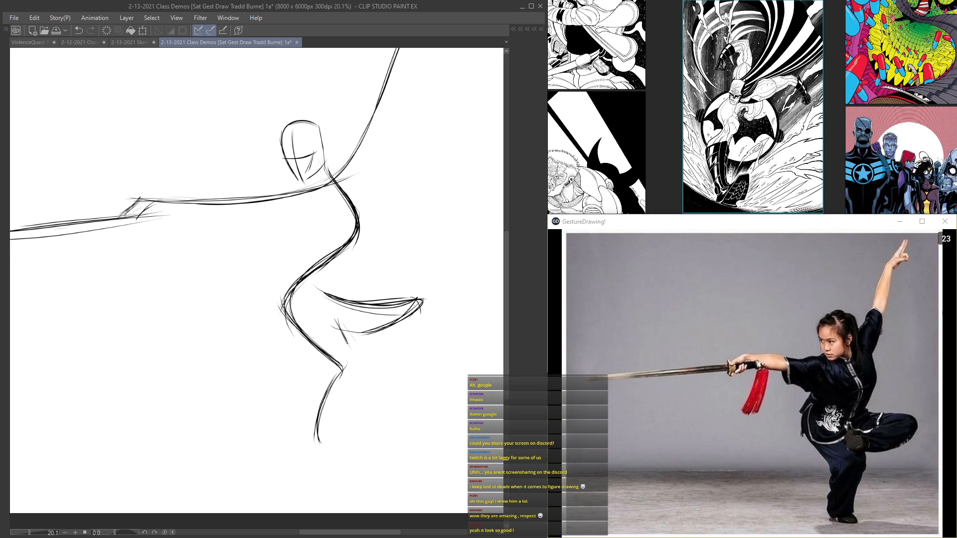
left_click_drag(147, 200, 120, 226)
left_click_drag(354, 155, 186, 206)
left_click_drag(324, 163, 299, 289)
left_click_drag(413, 100, 385, 141)
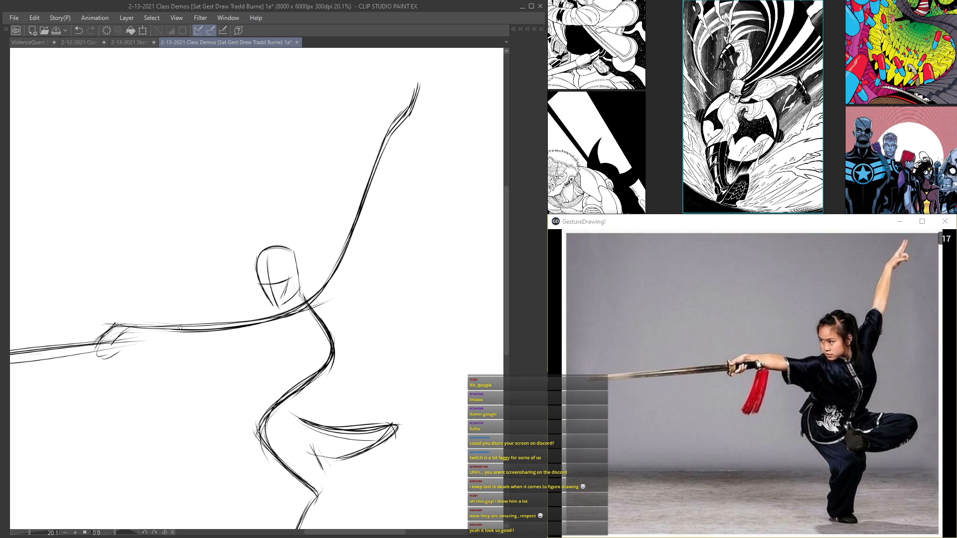
Step: Sketch the standing leg's foot and reinforce the hip curve and the bent leg's contours
mouse_move(270, 302)
left_mouse_down()
mouse_move(299, 148)
mouse_move(310, 161)
left_mouse_up()
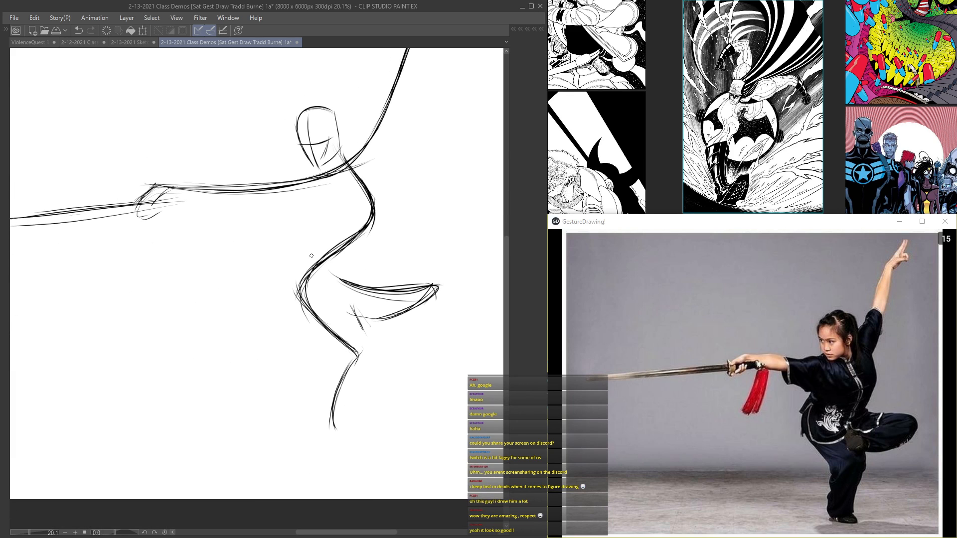
mouse_move(356, 366)
left_mouse_down()
mouse_move(339, 419)
mouse_move(339, 391)
mouse_move(332, 435)
mouse_move(347, 378)
mouse_move(336, 440)
mouse_move(335, 405)
mouse_move(351, 443)
mouse_move(316, 433)
mouse_move(374, 445)
left_mouse_up()
mouse_move(318, 430)
left_mouse_down()
mouse_move(385, 441)
mouse_move(357, 450)
mouse_move(383, 443)
left_mouse_up()
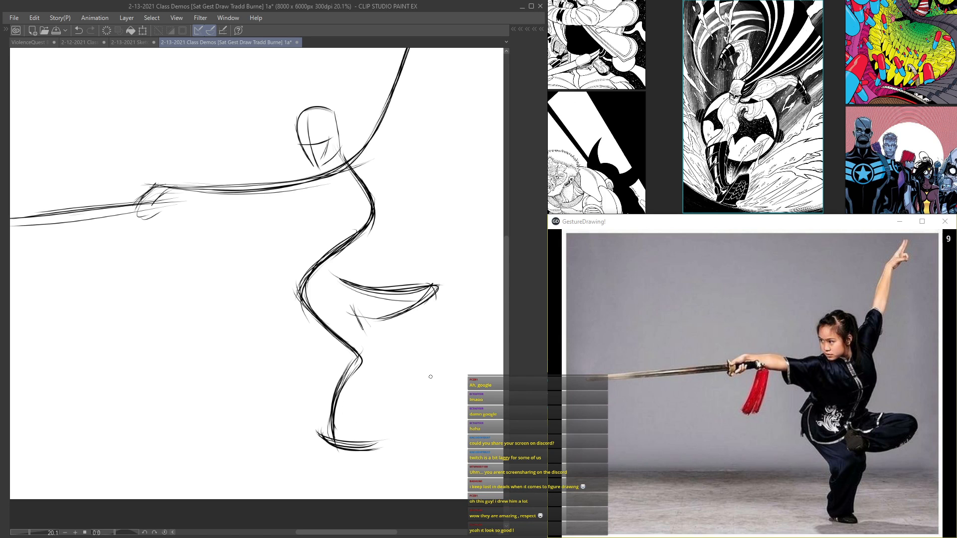
left_click_drag(298, 292, 319, 322)
mouse_move(341, 277)
left_mouse_down()
mouse_move(405, 313)
mouse_move(365, 315)
mouse_move(372, 338)
left_mouse_up()
left_click_drag(350, 308, 421, 309)
Step: Darken the torso curve and lightly sketch the undersides of the sword arm and the raised arm
mouse_move(351, 173)
left_mouse_down()
mouse_move(334, 299)
mouse_move(309, 326)
left_mouse_up()
left_click_drag(170, 234, 302, 240)
left_click_drag(366, 148, 351, 232)
left_click_drag(402, 163, 373, 266)
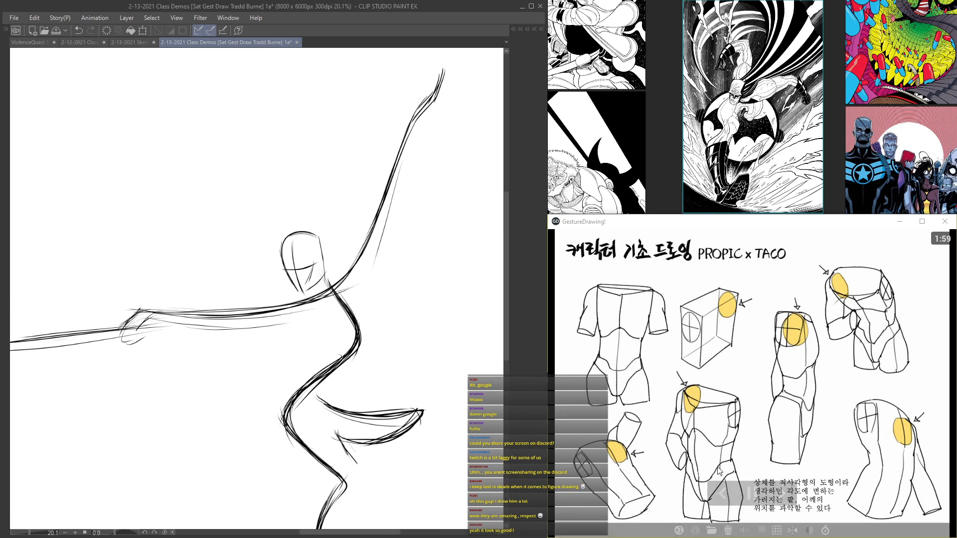
Step: Skip the torso chart and the close-up portrait in GestureDrawing to load the full-body fighting-stance photo
left_click(782, 492)
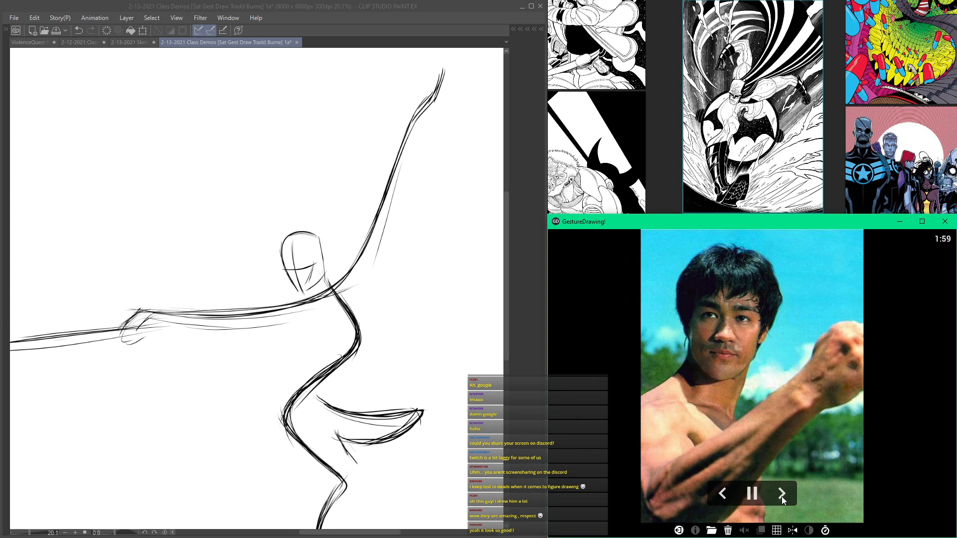
left_click(782, 493)
left_click(382, 235)
Step: Strengthen the lower contours of both arms and restate the bent leg and standing calf of the sword fighter
mouse_move(383, 234)
left_mouse_down()
mouse_move(348, 283)
mouse_move(223, 326)
left_mouse_up()
left_click_drag(146, 313, 324, 298)
mouse_move(401, 153)
left_mouse_down()
mouse_move(353, 281)
mouse_move(231, 324)
left_mouse_up()
mouse_move(139, 309)
left_mouse_down()
mouse_move(299, 322)
mouse_move(358, 285)
mouse_move(337, 261)
mouse_move(337, 168)
left_mouse_up()
mouse_move(322, 265)
left_mouse_down()
mouse_move(360, 293)
mouse_move(423, 287)
left_mouse_up()
mouse_move(427, 287)
left_mouse_down()
mouse_move(410, 311)
mouse_move(338, 314)
left_mouse_up()
left_click_drag(338, 314, 355, 328)
left_click_drag(351, 363, 328, 438)
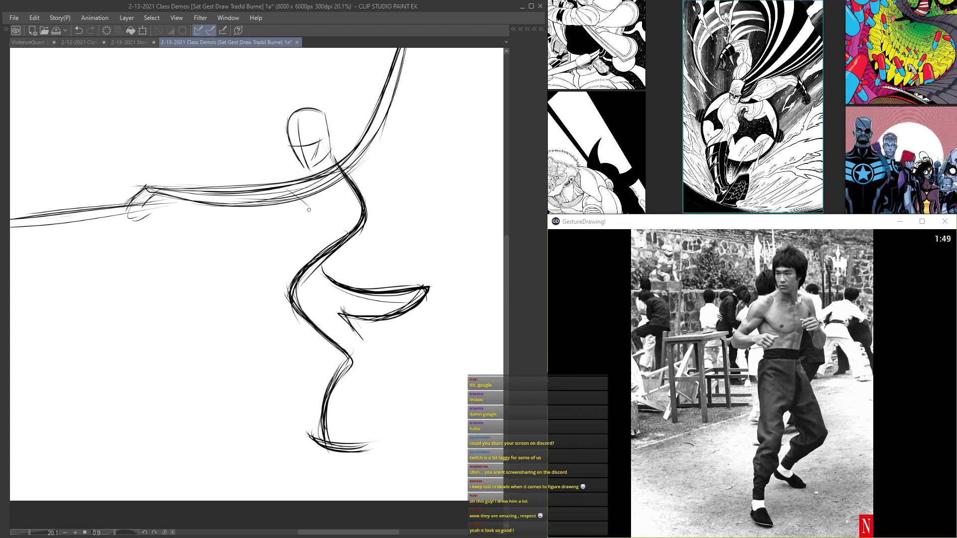
Step: Draw the front and back contours of the sword fighter's torso and thicken the hip and upper thigh lines
left_click_drag(310, 212, 316, 234)
left_click_drag(299, 201, 317, 243)
mouse_move(355, 154)
left_mouse_down()
mouse_move(376, 203)
mouse_move(370, 232)
left_mouse_up()
left_click_drag(314, 245, 291, 272)
mouse_move(312, 251)
left_mouse_down()
mouse_move(286, 292)
mouse_move(301, 262)
mouse_move(300, 320)
left_mouse_up()
mouse_move(308, 204)
left_mouse_down()
mouse_move(308, 262)
mouse_move(318, 232)
left_mouse_up()
left_click_drag(362, 163, 374, 239)
left_click_drag(366, 240, 352, 254)
left_click_drag(288, 282, 295, 314)
left_click_drag(312, 254, 291, 288)
left_click_drag(309, 324, 319, 333)
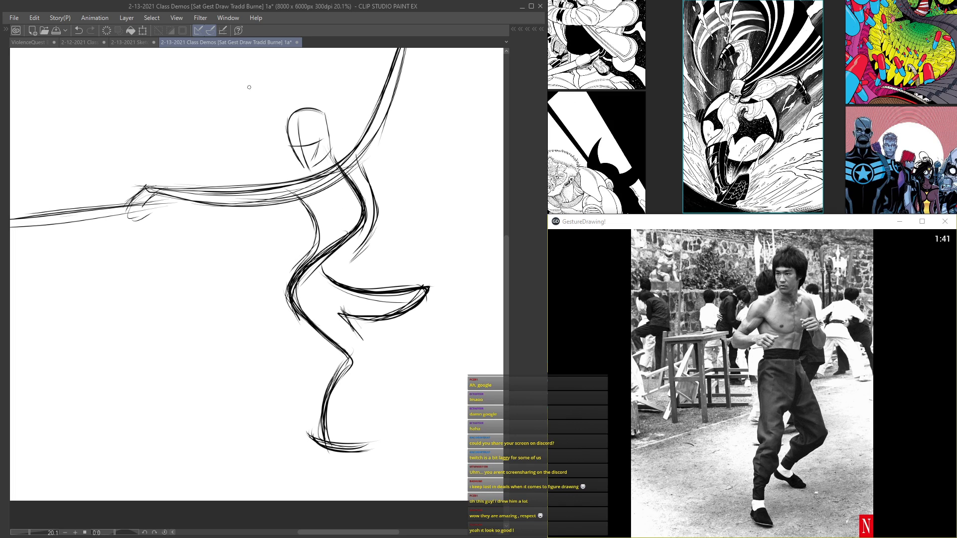
Step: Move the sword fighter sketch toward the page's right edge and undo the stray stroke across it
scroll(163, 120, "down", 2)
mouse_move(172, 107)
left_mouse_down()
mouse_move(261, 258)
mouse_move(288, 222)
mouse_move(315, 216)
mouse_move(277, 215)
mouse_move(189, 168)
mouse_move(356, 236)
left_mouse_up()
key("ctrl+t")
key("Return")
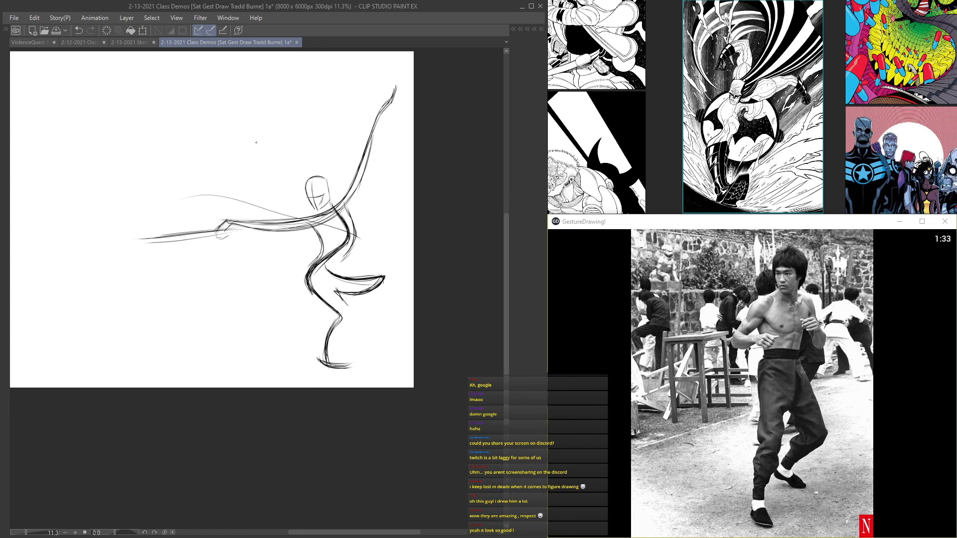
key("ctrl+z")
Step: Show the palettes, create a new raster layer above Layer 4, and hide the palettes again
left_click_drag(167, 169, 335, 184)
key("Tab")
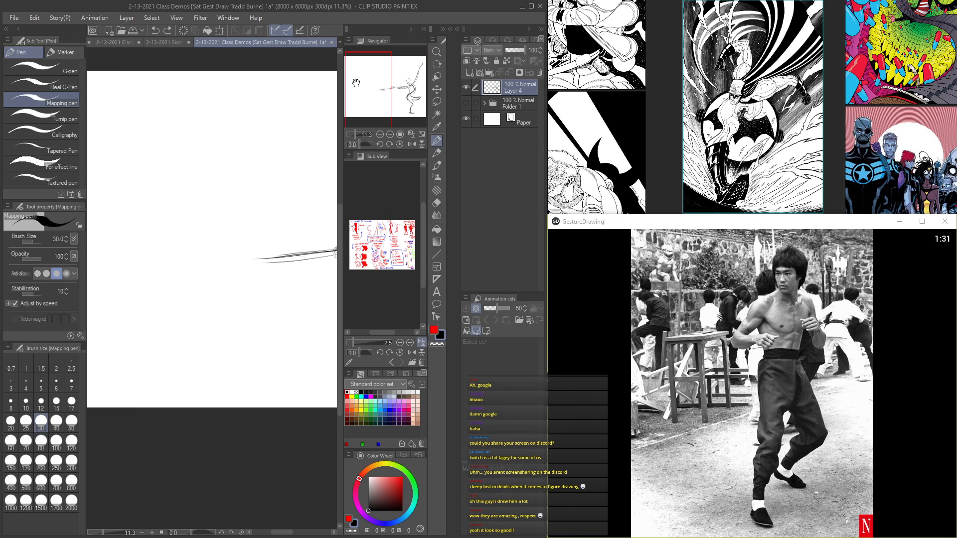
left_click(470, 73)
key("Tab")
left_click_drag(222, 229, 334, 228)
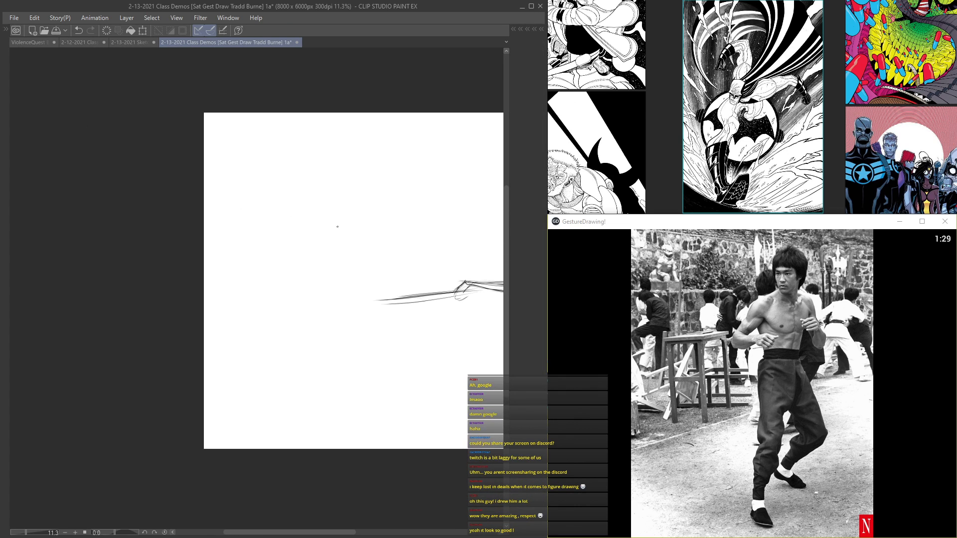
Step: Sketch the standing fighter's oval head with a centreline, eye line and angled face planes on the blank left area
scroll(360, 180, "up", 2)
mouse_move(347, 185)
left_mouse_down()
mouse_move(321, 155)
mouse_move(319, 171)
mouse_move(357, 164)
mouse_move(339, 196)
left_mouse_up()
scroll(319, 171, "up", 1)
scroll(305, 159, "up", 1)
mouse_move(320, 165)
left_mouse_down()
mouse_move(369, 166)
mouse_move(348, 202)
left_mouse_up()
left_click_drag(343, 128, 344, 215)
mouse_move(339, 149)
left_mouse_down()
mouse_move(326, 196)
mouse_move(383, 146)
mouse_move(322, 156)
mouse_move(381, 192)
mouse_move(329, 132)
mouse_move(322, 164)
mouse_move(381, 164)
mouse_move(349, 198)
left_mouse_up()
Step: Sketch the standing fighter's torso with curved side contours, a shoulder line, a bowed centreline and a waistline
mouse_move(325, 168)
left_mouse_down()
mouse_move(339, 190)
mouse_move(339, 292)
left_mouse_up()
scroll(351, 201, "down", 2)
scroll(329, 272, "up", 1)
mouse_move(331, 193)
left_mouse_down()
mouse_move(327, 334)
mouse_move(340, 335)
left_mouse_up()
left_click_drag(337, 248, 342, 305)
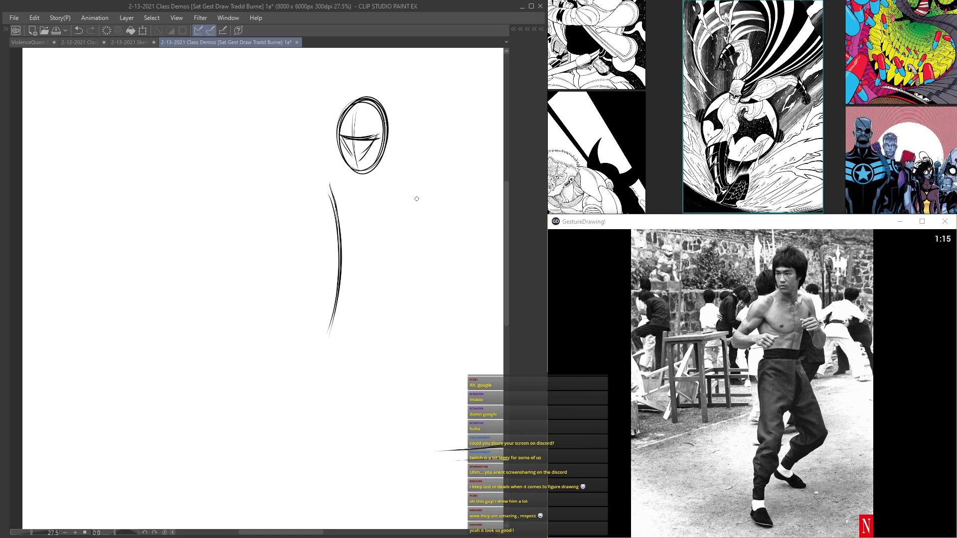
mouse_move(329, 182)
left_mouse_down()
mouse_move(384, 198)
mouse_move(409, 175)
mouse_move(386, 197)
left_mouse_up()
mouse_move(406, 160)
left_mouse_down()
mouse_move(424, 221)
mouse_move(422, 279)
left_mouse_up()
left_click_drag(422, 234, 399, 307)
mouse_move(389, 191)
left_mouse_down()
mouse_move(387, 287)
mouse_move(374, 321)
mouse_move(341, 306)
left_mouse_up()
scroll(379, 306, "down", 2)
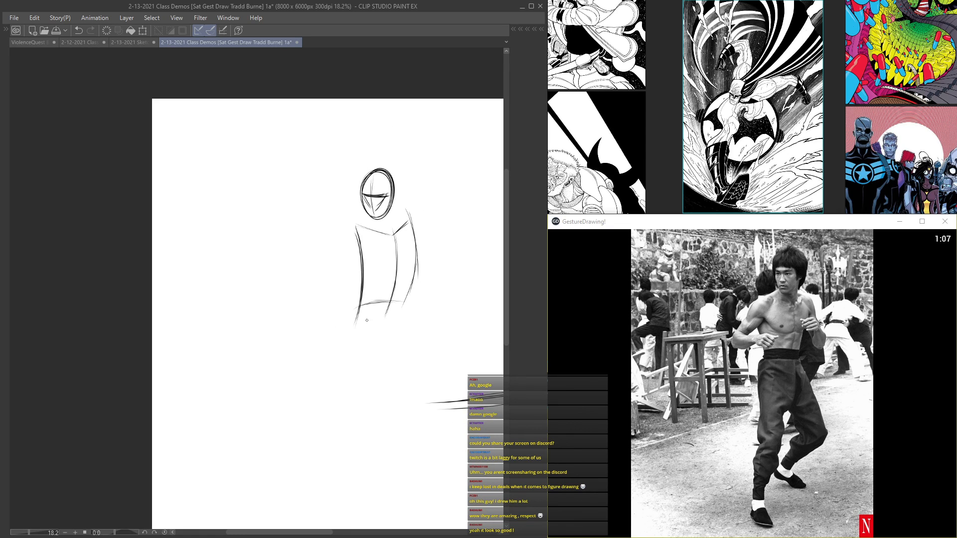
Step: Sketch the front leg from the waist down through the thigh, knee and curved calf to the ankle
mouse_move(370, 256)
left_mouse_down()
mouse_move(365, 177)
mouse_move(373, 262)
mouse_move(351, 321)
left_mouse_up()
left_click_drag(389, 225, 342, 354)
left_click_drag(353, 243, 343, 336)
left_click_drag(345, 285, 308, 399)
left_click_drag(320, 354, 313, 416)
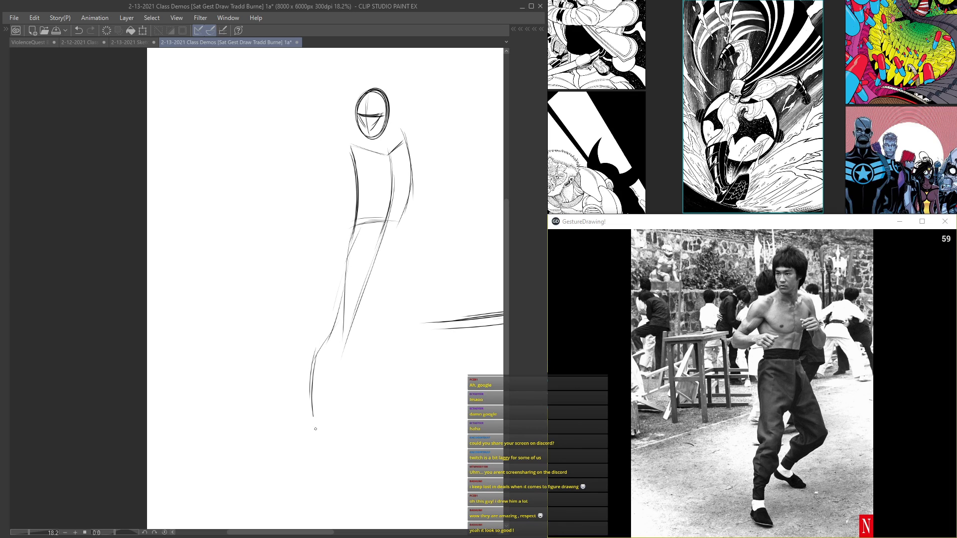
left_click_drag(349, 333, 321, 401)
mouse_move(384, 241)
left_mouse_down()
mouse_move(330, 375)
mouse_move(327, 438)
left_mouse_up()
left_click_drag(326, 406, 352, 463)
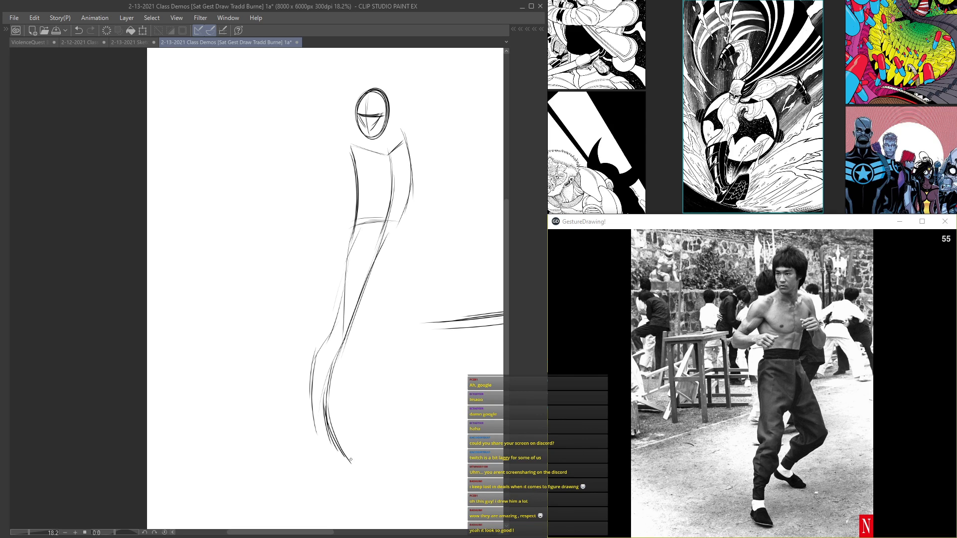
Step: Complete the front leg's lower contour and lightly sketch curved guide lines from its ankle toward the rear foot
left_click_drag(311, 411, 341, 483)
mouse_move(396, 404)
left_mouse_down()
mouse_move(355, 460)
mouse_move(392, 399)
left_mouse_up()
left_click_drag(331, 424, 413, 399)
mouse_move(350, 406)
left_mouse_down()
mouse_move(335, 448)
mouse_move(412, 394)
left_mouse_up()
left_click_drag(336, 418, 376, 411)
Step: Sketch the bent rear leg with its thigh, knee, calf and pointed foot, plus the crotch curve joining the front leg
left_click_drag(395, 229, 429, 302)
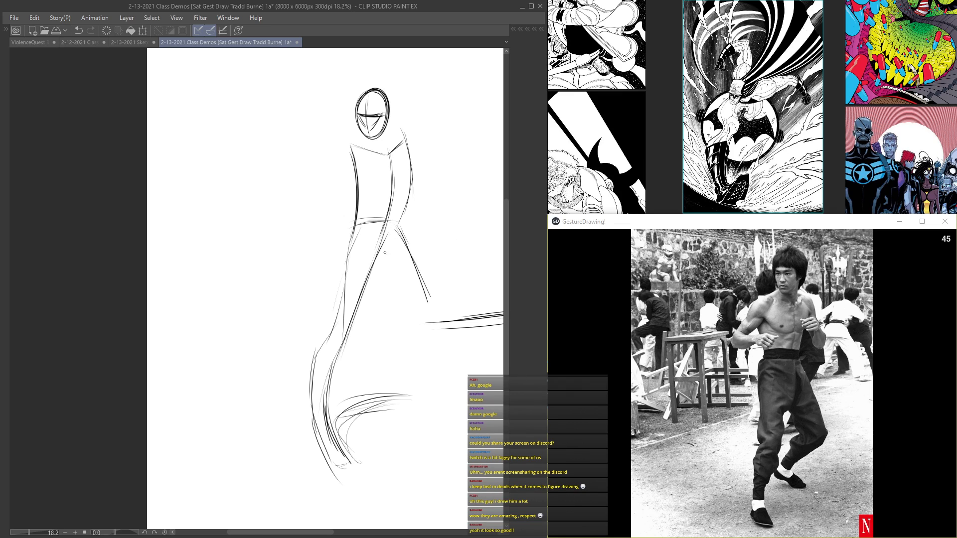
left_click_drag(394, 266, 361, 306)
left_click_drag(405, 240, 428, 299)
left_click_drag(402, 251, 414, 274)
mouse_move(429, 306)
left_mouse_down()
mouse_move(399, 362)
mouse_move(416, 395)
left_mouse_up()
left_click_drag(386, 268, 326, 401)
mouse_move(384, 268)
left_mouse_down()
mouse_move(409, 307)
mouse_move(378, 378)
mouse_move(397, 396)
left_mouse_up()
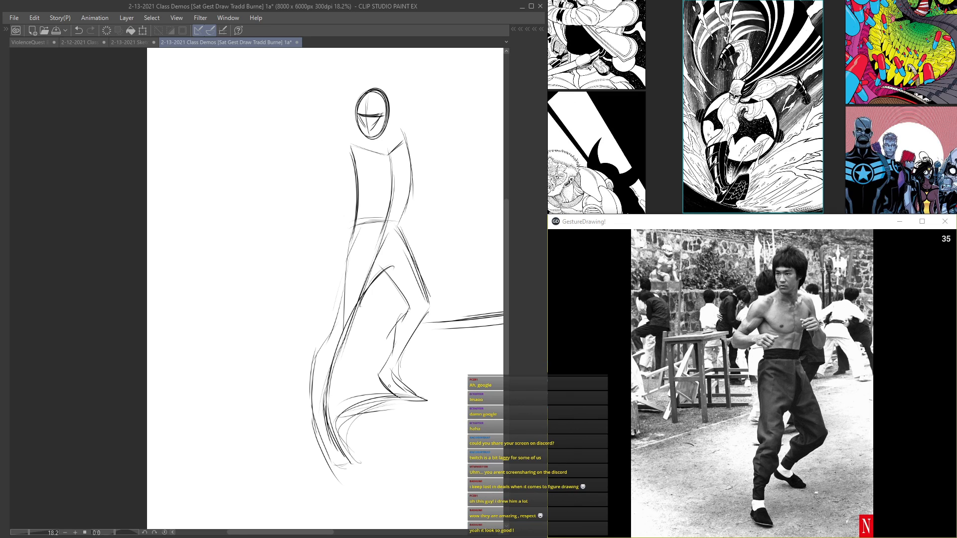
Step: Darken the front leg's inner contour from the waist to the foot
left_click_drag(392, 257, 330, 422)
left_click_drag(335, 363, 328, 425)
left_click_drag(329, 391, 357, 473)
left_click_drag(318, 423, 320, 393)
left_click_drag(393, 208, 339, 366)
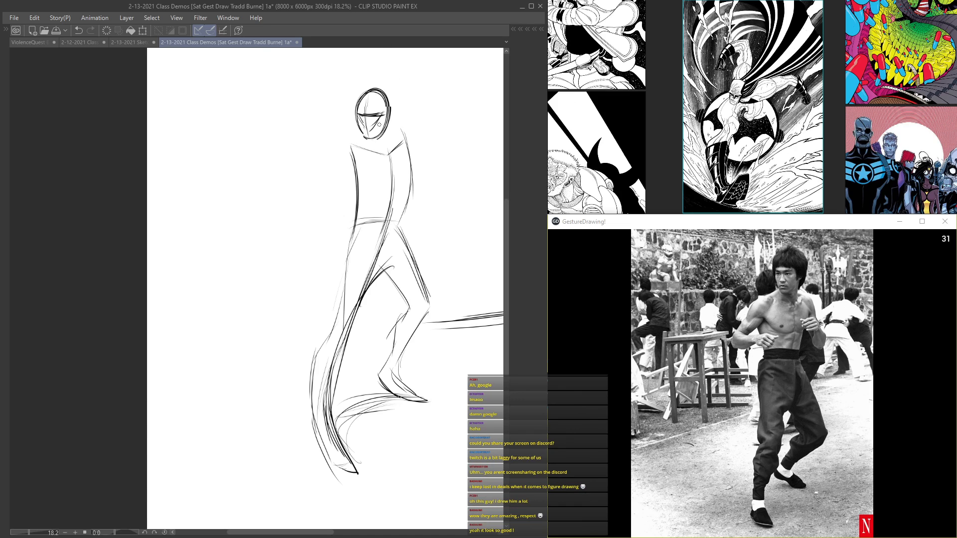
Step: Draw the standing fighter's neck, near shoulder and bent arm, with the forearm and fist crossing the torso
scroll(378, 121, "up", 1)
scroll(393, 134, "up", 1)
mouse_move(391, 83)
left_mouse_down()
mouse_move(383, 143)
mouse_move(391, 173)
left_mouse_up()
mouse_move(388, 122)
left_mouse_down()
mouse_move(391, 173)
mouse_move(337, 155)
mouse_move(317, 160)
mouse_move(333, 193)
mouse_move(278, 196)
mouse_move(265, 209)
left_mouse_up()
mouse_move(294, 172)
left_mouse_down()
mouse_move(343, 177)
mouse_move(246, 222)
mouse_move(242, 273)
left_mouse_up()
mouse_move(232, 233)
left_mouse_down()
mouse_move(253, 279)
mouse_move(274, 236)
mouse_move(320, 237)
mouse_move(325, 224)
left_mouse_up()
mouse_move(300, 245)
left_mouse_down()
mouse_move(322, 230)
mouse_move(368, 241)
mouse_move(341, 265)
mouse_move(311, 260)
left_mouse_up()
mouse_move(343, 226)
left_mouse_down()
mouse_move(370, 251)
mouse_move(243, 273)
left_mouse_up()
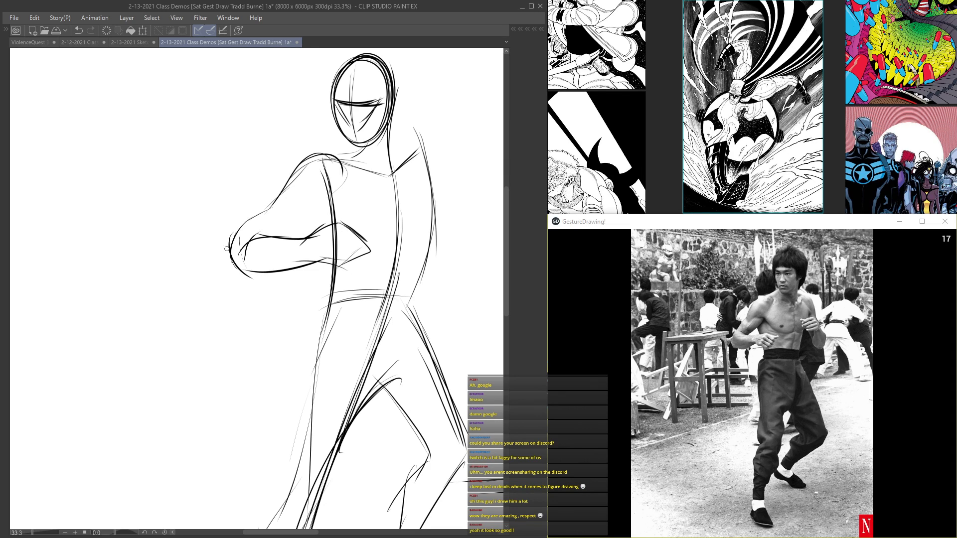
Step: Refine the bent arm's contours and add the slope from the neck to the far shoulder
scroll(289, 199, "down", 3)
scroll(305, 128, "up", 3)
left_click_drag(333, 260, 298, 272)
mouse_move(305, 266)
left_mouse_down()
mouse_move(334, 257)
mouse_move(285, 303)
left_mouse_up()
scroll(298, 289, "down", 1)
scroll(298, 289, "up", 1)
mouse_move(313, 267)
left_mouse_down()
mouse_move(331, 328)
mouse_move(328, 319)
left_mouse_up()
scroll(279, 349, "down", 1)
scroll(392, 243, "up", 1)
left_click_drag(342, 255, 355, 277)
mouse_move(349, 269)
left_mouse_down()
mouse_move(373, 273)
mouse_move(341, 292)
mouse_move(359, 234)
left_mouse_up()
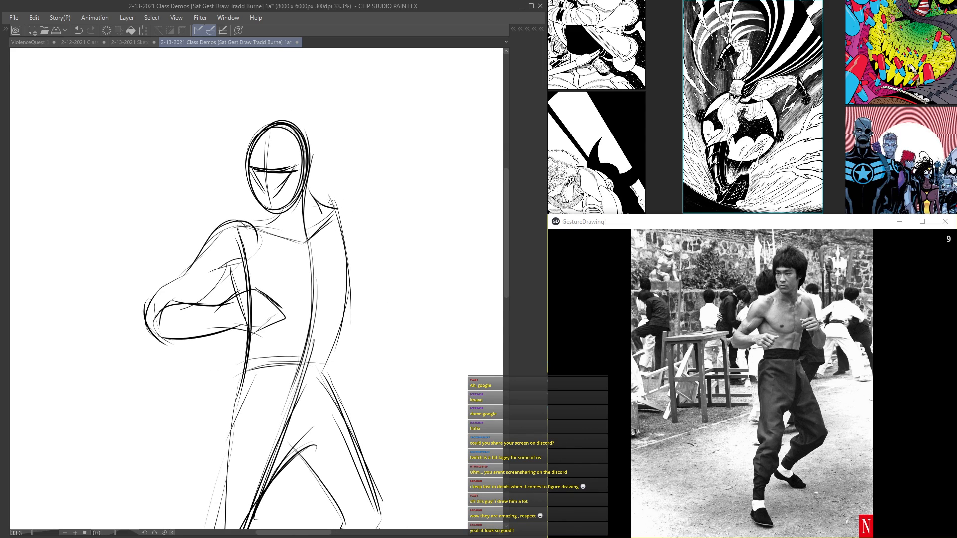
Step: Draw the standing fighter's far shoulder and raised far arm, with the upper arm, bent elbow and forearm
mouse_move(311, 200)
left_mouse_down()
mouse_move(351, 200)
mouse_move(360, 220)
mouse_move(361, 209)
mouse_move(361, 244)
left_mouse_up()
mouse_move(359, 215)
left_mouse_down()
mouse_move(365, 240)
mouse_move(327, 264)
mouse_move(380, 284)
mouse_move(332, 282)
left_mouse_up()
mouse_move(364, 252)
left_mouse_down()
mouse_move(380, 281)
mouse_move(360, 289)
left_mouse_up()
mouse_move(337, 277)
left_mouse_down()
mouse_move(379, 294)
mouse_move(412, 331)
left_mouse_up()
mouse_move(359, 292)
left_mouse_down()
mouse_move(378, 342)
mouse_move(415, 352)
mouse_move(411, 327)
left_mouse_up()
left_click_drag(362, 231, 392, 282)
left_click_drag(368, 248, 403, 310)
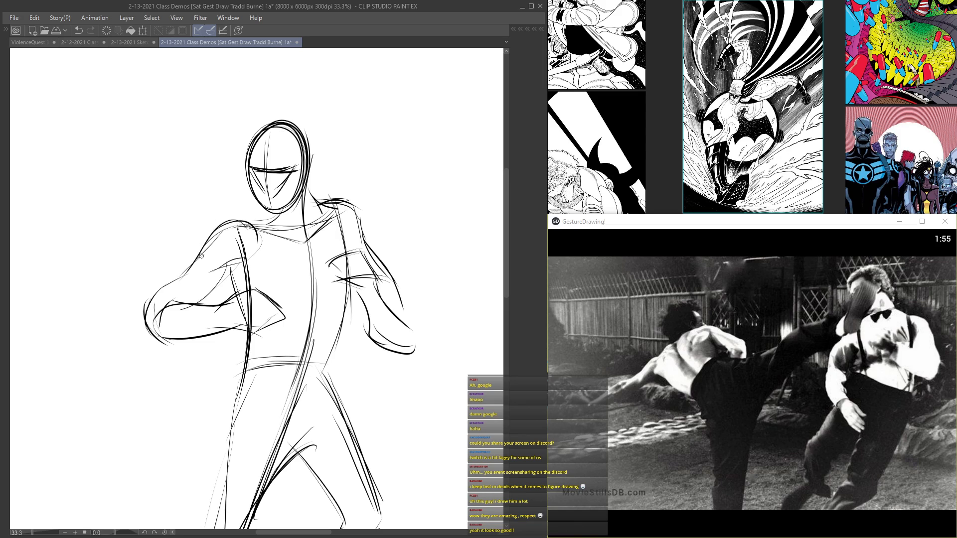
Step: Undo the last stroke and darken the far forearm and elbow, the near arm's underside and the torso's side down to the hip
key("ctrl+z")
left_click_drag(228, 266, 192, 305)
mouse_move(361, 285)
left_mouse_down()
mouse_move(370, 329)
mouse_move(400, 349)
left_mouse_up()
left_click_drag(364, 317, 413, 352)
mouse_move(377, 267)
left_mouse_down()
mouse_move(399, 314)
mouse_move(409, 311)
mouse_move(398, 298)
mouse_move(402, 351)
left_mouse_up()
mouse_move(349, 303)
left_mouse_down()
mouse_move(328, 373)
mouse_move(357, 449)
left_mouse_up()
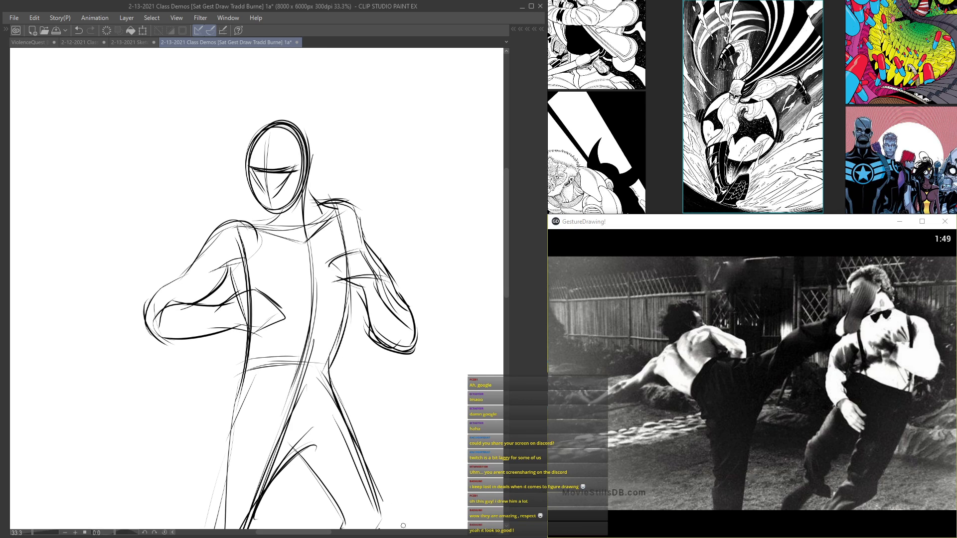
Step: Reinforce the fighter's torso, far elbow and leg contours, and outline the far fist in front of the chest
left_click_drag(222, 357, 302, 114)
mouse_move(313, 158)
left_mouse_down()
mouse_move(305, 237)
mouse_move(259, 362)
left_mouse_up()
left_click_drag(380, 209, 423, 288)
mouse_move(416, 291)
left_mouse_down()
mouse_move(397, 306)
mouse_move(390, 363)
left_mouse_up()
left_click_drag(462, 287, 395, 397)
mouse_move(395, 343)
left_mouse_down()
mouse_move(374, 392)
mouse_move(421, 449)
left_mouse_up()
left_click_drag(382, 103, 319, 336)
mouse_move(374, 246)
left_mouse_down()
mouse_move(341, 255)
mouse_move(344, 245)
left_mouse_up()
mouse_move(341, 249)
left_mouse_down()
mouse_move(369, 271)
mouse_move(356, 260)
left_mouse_up()
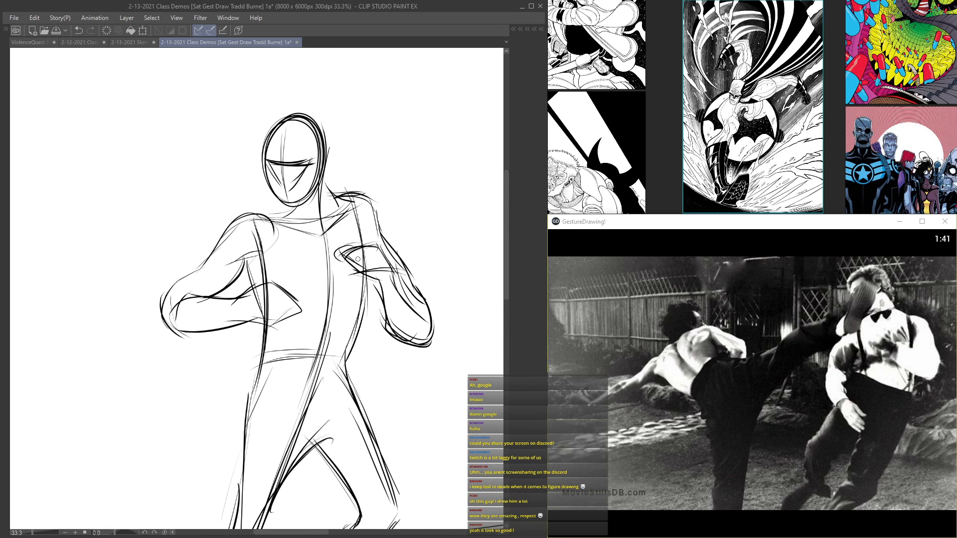
Step: Darken the torso's centre and side lines, and add short heavy accents at both hips below the waistband
left_click_drag(327, 224, 306, 367)
left_click_drag(331, 260, 292, 437)
left_click_drag(369, 298, 342, 400)
left_click_drag(350, 358, 339, 388)
mouse_move(276, 353)
left_mouse_down()
mouse_move(277, 378)
mouse_move(281, 361)
left_mouse_up()
left_click_drag(244, 106, 228, 164)
left_click_drag(304, 197, 358, 184)
left_click_drag(334, 249, 359, 242)
left_click_drag(294, 326, 262, 466)
left_click_drag(274, 335, 294, 260)
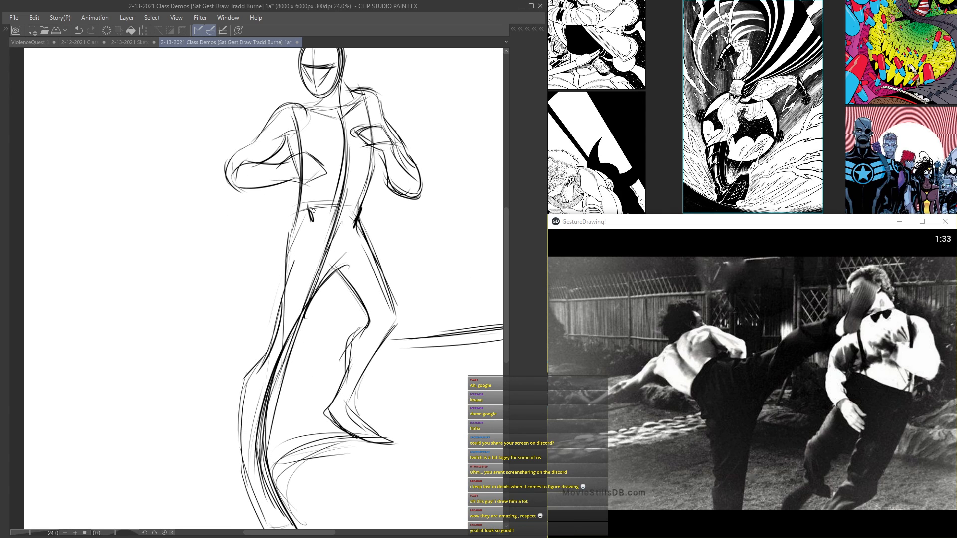
Step: Add small wrist and hand strokes inside the fighter's near and far forearms
left_click_drag(285, 308, 251, 391)
scroll(259, 259, "up", 2)
mouse_move(282, 230)
left_mouse_down()
mouse_move(259, 225)
mouse_move(231, 255)
mouse_move(234, 266)
left_mouse_up()
left_click_drag(252, 243, 235, 276)
scroll(300, 257, "up", 1)
mouse_move(305, 259)
left_mouse_down()
mouse_move(270, 262)
mouse_move(291, 260)
left_mouse_up()
left_click_drag(291, 257, 300, 265)
scroll(305, 260, "down", 2)
scroll(401, 113, "down", 1)
mouse_move(433, 246)
left_mouse_down()
mouse_move(428, 276)
mouse_move(404, 252)
left_mouse_up()
scroll(403, 251, "down", 1)
scroll(337, 190, "up", 3)
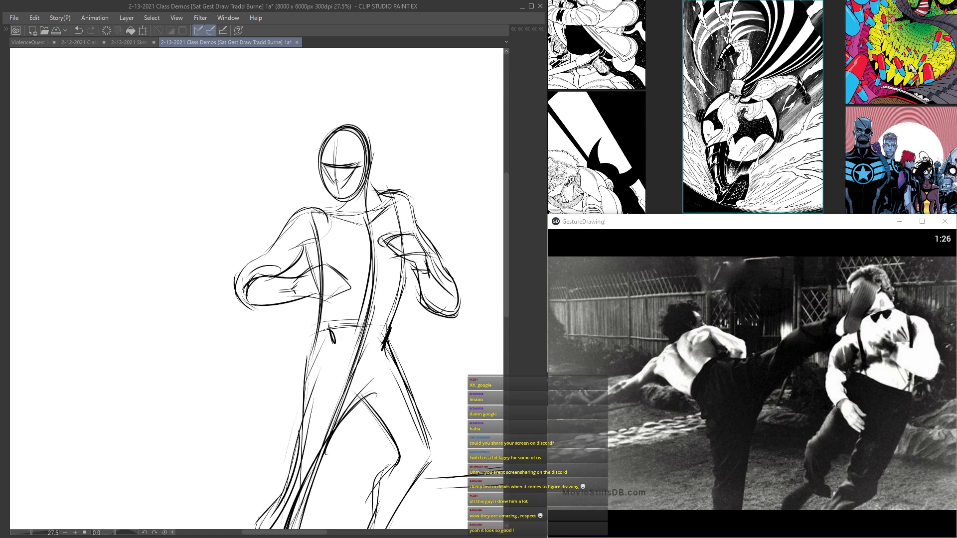
Step: Touch up the standing fighter's head, torso and leg contours with light strokes
left_click_drag(362, 198, 315, 138)
mouse_move(379, 171)
left_mouse_down()
mouse_move(388, 234)
mouse_move(389, 224)
mouse_move(332, 217)
mouse_move(377, 223)
mouse_move(378, 263)
left_mouse_up()
scroll(383, 254, "down", 3)
scroll(384, 254, "down", 1)
scroll(399, 274, "up", 3)
left_click_drag(404, 182, 436, 262)
mouse_move(438, 251)
left_mouse_down()
mouse_move(401, 344)
mouse_move(429, 381)
left_mouse_up()
left_click_drag(350, 459, 335, 477)
scroll(344, 448, "down", 3)
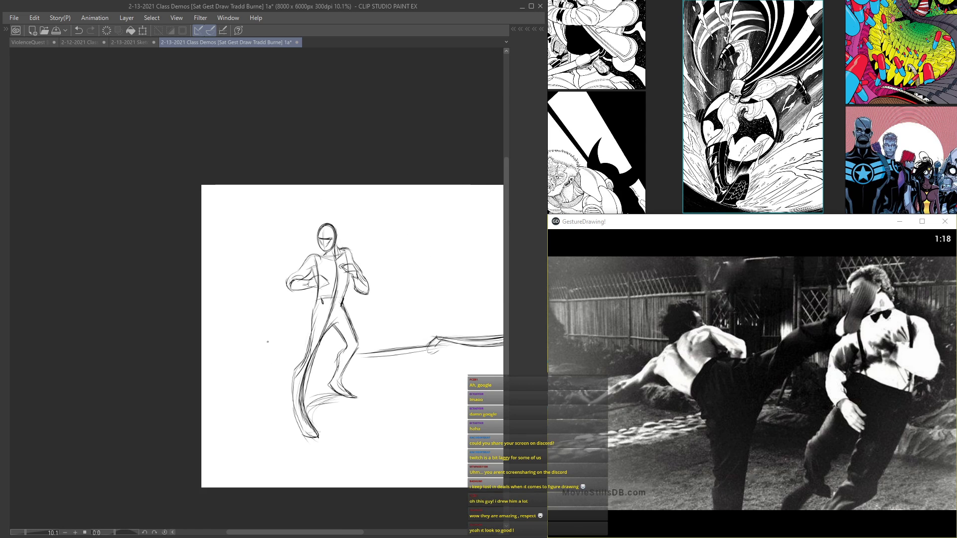
scroll(331, 375, "up", 4)
left_click_drag(361, 291, 344, 394)
scroll(343, 394, "down", 2)
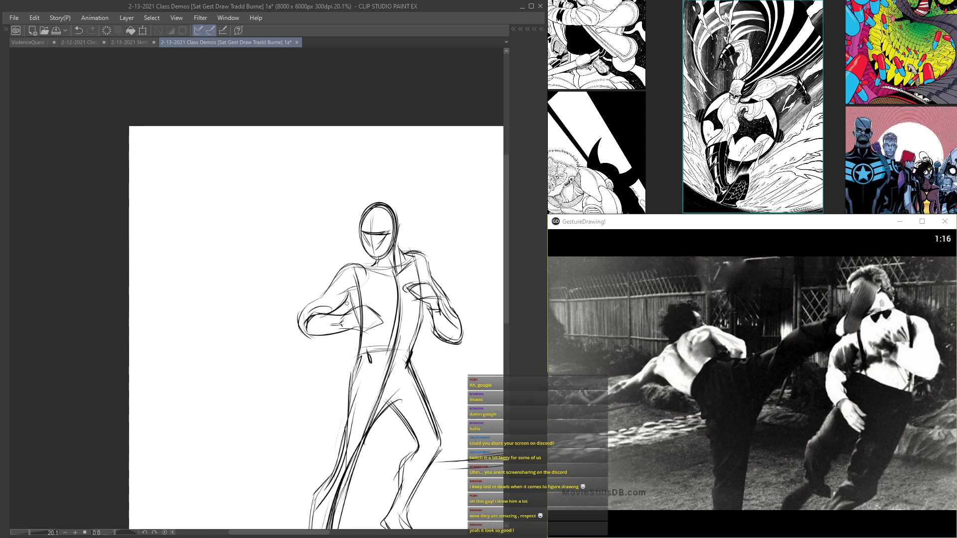
Step: Refine the slope from the neck to the near shoulder and save the drawing
scroll(349, 309, "up", 3)
mouse_move(356, 285)
left_mouse_down()
mouse_move(323, 327)
mouse_move(350, 251)
mouse_move(365, 259)
left_mouse_up()
scroll(388, 232, "down", 4)
scroll(382, 328, "up", 4)
mouse_move(391, 310)
left_mouse_down()
mouse_move(350, 416)
mouse_move(354, 456)
left_mouse_up()
scroll(354, 456, "down", 2)
left_click_drag(389, 262, 139, 187)
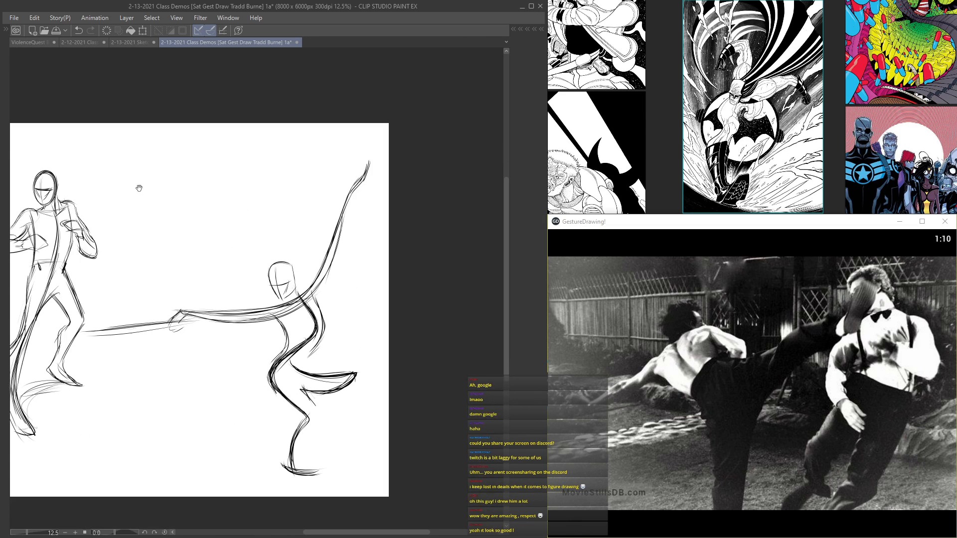
scroll(199, 215, "up", 2)
left_click_drag(207, 217, 381, 213)
mouse_move(175, 150)
left_mouse_down()
mouse_move(335, 149)
mouse_move(308, 184)
left_mouse_up()
scroll(335, 149, "down", 1)
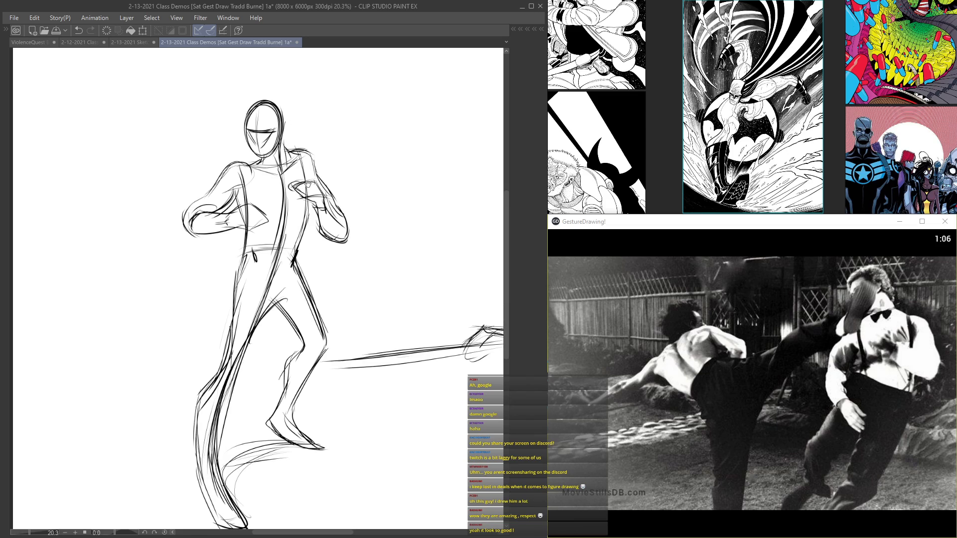
key("ctrl+s")
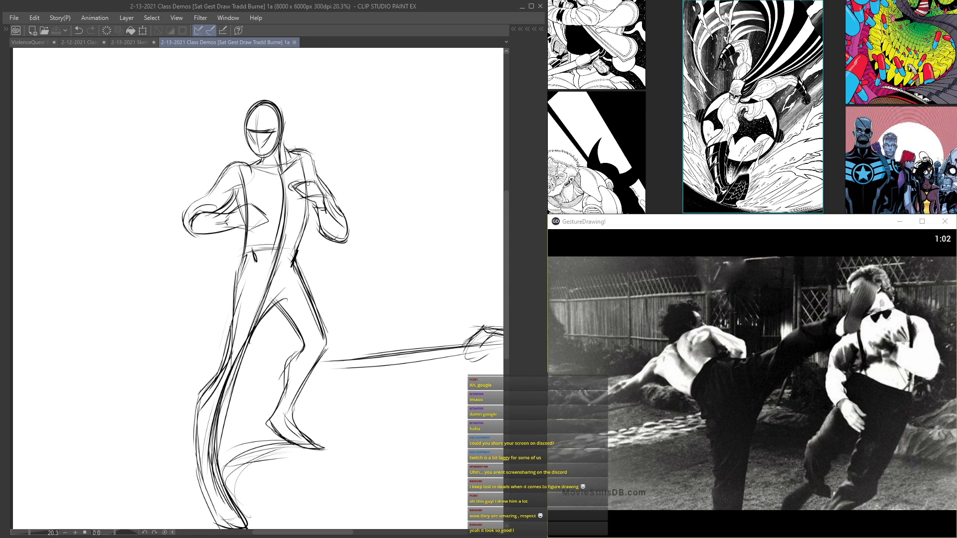
Step: Start the kicking pose in the empty area beside the standing fighter with a tilted head ellipse, shoulder-and-arm line and back curve
left_click_drag(335, 259, 176, 258)
scroll(177, 259, "down", 3)
mouse_move(304, 259)
left_mouse_down()
mouse_move(349, 289)
mouse_move(339, 264)
mouse_move(352, 210)
left_mouse_up()
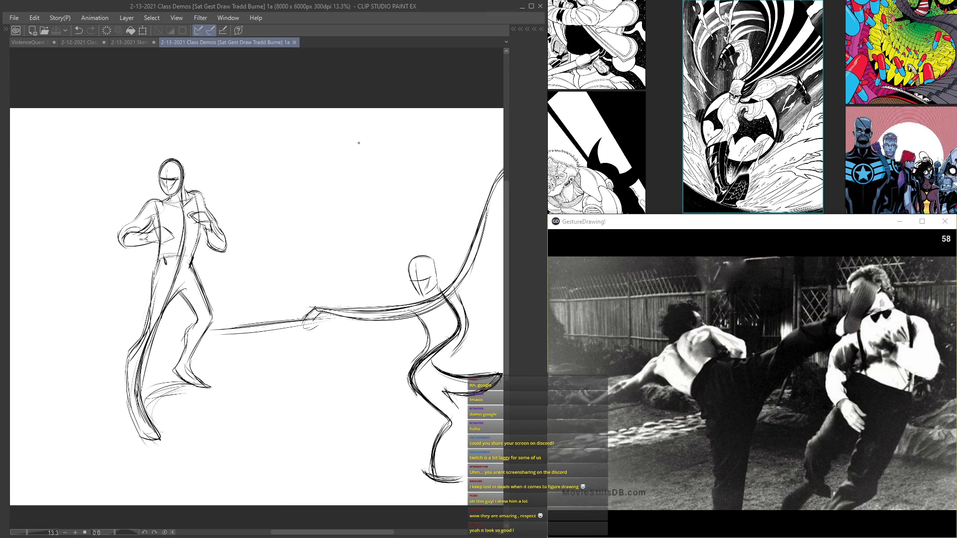
scroll(316, 188, "up", 2)
scroll(316, 188, "down", 2)
scroll(293, 200, "up", 3)
scroll(294, 200, "up", 1)
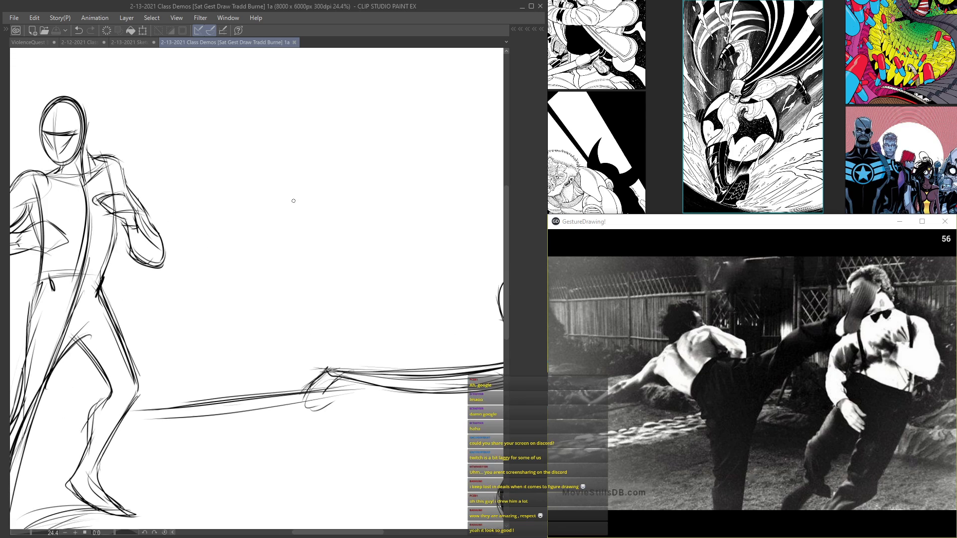
mouse_move(263, 126)
left_mouse_down()
mouse_move(237, 116)
mouse_move(257, 116)
mouse_move(271, 138)
mouse_move(245, 133)
mouse_move(245, 111)
mouse_move(274, 135)
left_mouse_up()
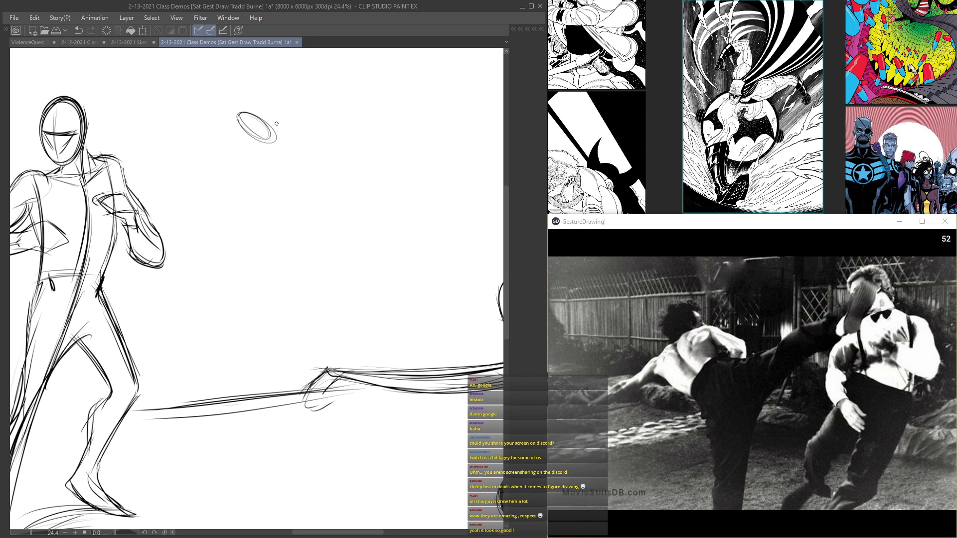
mouse_move(167, 200)
left_mouse_down()
mouse_move(188, 176)
mouse_move(290, 120)
mouse_move(238, 143)
mouse_move(296, 123)
mouse_move(320, 136)
mouse_move(316, 179)
left_mouse_up()
left_click_drag(257, 137, 320, 174)
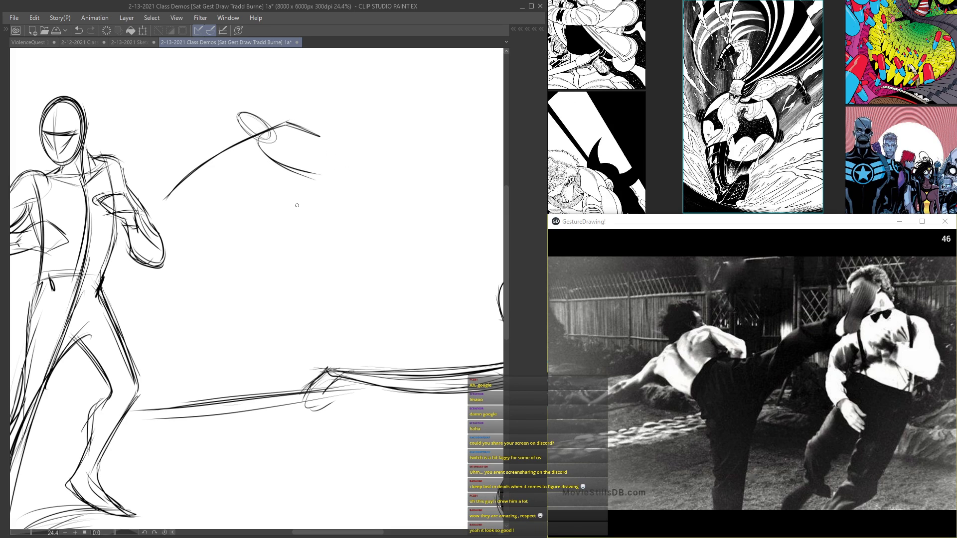
Step: Sketch the sweeping curve from the kicker's supporting leg into the raised leg, and add the hand on the outstretched arm
left_click_drag(301, 328, 323, 202)
left_click_drag(308, 251, 407, 126)
mouse_move(326, 201)
left_mouse_down()
mouse_move(439, 112)
mouse_move(407, 130)
mouse_move(475, 99)
left_mouse_up()
mouse_move(377, 188)
left_mouse_down()
mouse_move(371, 250)
mouse_move(288, 355)
left_mouse_up()
mouse_move(152, 258)
left_mouse_down()
mouse_move(142, 261)
mouse_move(159, 262)
left_mouse_up()
mouse_move(159, 262)
left_mouse_down()
mouse_move(278, 192)
mouse_move(256, 198)
mouse_move(314, 240)
left_mouse_up()
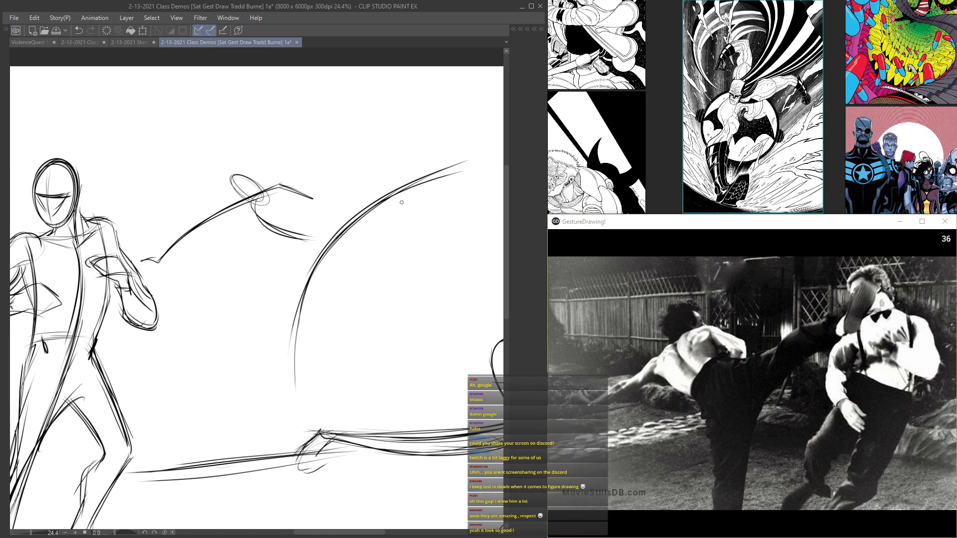
Step: Build up the underside of the kicker's raised leg with repeated curved strokes
left_click_drag(382, 199, 289, 246)
left_click_drag(388, 185, 350, 250)
left_click_drag(387, 196, 341, 260)
left_click_drag(392, 186, 339, 271)
left_click_drag(396, 198, 341, 279)
left_click_drag(397, 205, 321, 286)
mouse_move(391, 186)
left_mouse_down()
mouse_move(319, 289)
mouse_move(318, 273)
left_mouse_up()
Step: Sketch the opponent's long body curve and bent front leg, pausing the reference photo's timer
mouse_move(416, 195)
left_mouse_down()
mouse_move(376, 163)
mouse_move(424, 285)
mouse_move(409, 348)
left_mouse_up()
left_click(752, 493)
left_click_drag(433, 264, 396, 372)
mouse_move(434, 278)
left_mouse_down()
mouse_move(430, 310)
mouse_move(375, 381)
left_mouse_up()
mouse_move(376, 294)
left_mouse_down()
mouse_move(329, 338)
mouse_move(327, 368)
mouse_move(298, 407)
left_mouse_up()
mouse_move(299, 407)
left_mouse_down()
mouse_move(317, 394)
mouse_move(329, 338)
mouse_move(382, 300)
left_mouse_up()
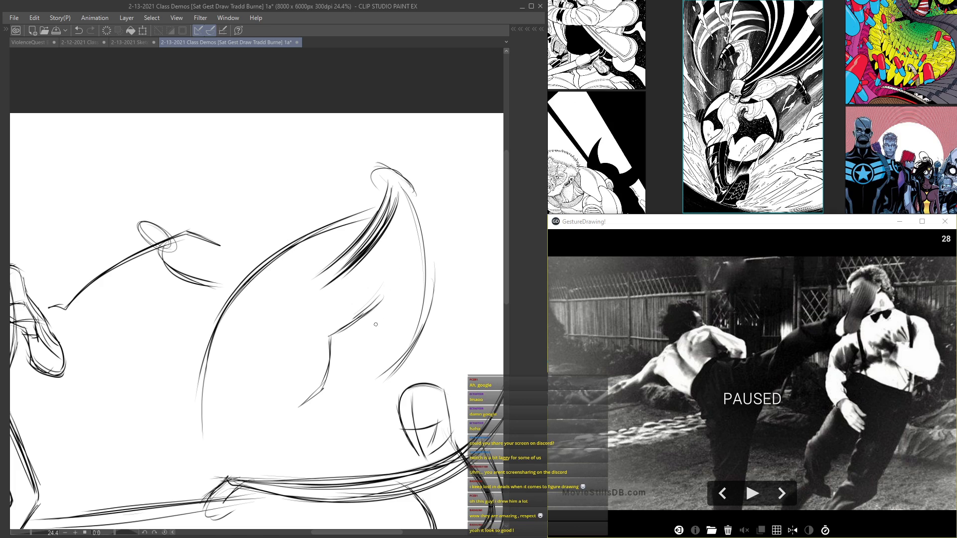
Step: Add the opponent's chest contour, shoulder line and bent arm beside the kicking foot
mouse_move(399, 230)
left_mouse_down()
mouse_move(370, 265)
mouse_move(384, 296)
left_mouse_up()
mouse_move(372, 264)
left_mouse_down()
mouse_move(393, 319)
mouse_move(387, 243)
left_mouse_up()
left_click_drag(422, 203, 386, 233)
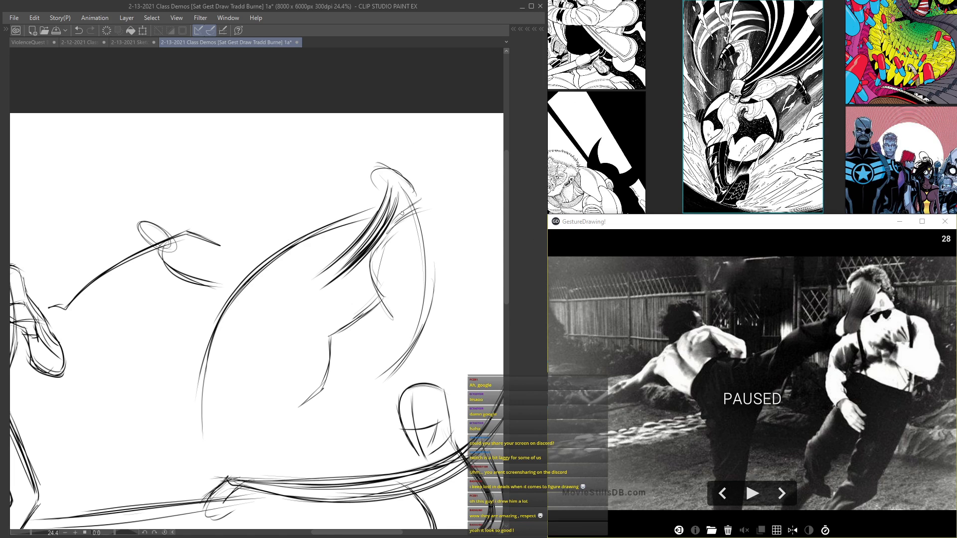
mouse_move(428, 207)
left_mouse_down()
mouse_move(464, 267)
mouse_move(447, 233)
mouse_move(446, 267)
mouse_move(422, 234)
left_mouse_up()
mouse_move(407, 258)
left_mouse_down()
mouse_move(434, 231)
mouse_move(435, 254)
left_mouse_up()
left_click_drag(377, 279, 394, 317)
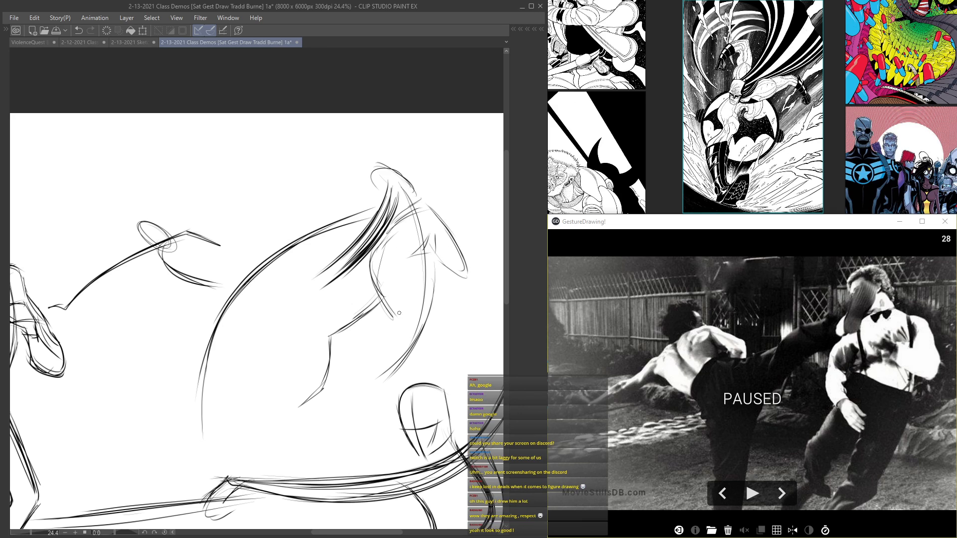
Step: Extend the opponent's rear leg and darken the curve of the kicker's supporting leg
left_click_drag(391, 376, 372, 401)
mouse_move(201, 428)
left_mouse_down()
mouse_move(213, 347)
mouse_move(314, 239)
left_mouse_up()
mouse_move(204, 360)
left_mouse_down()
mouse_move(196, 300)
mouse_move(148, 285)
mouse_move(168, 241)
mouse_move(234, 277)
mouse_move(261, 262)
left_mouse_up()
left_click_drag(208, 352, 201, 440)
left_click_drag(215, 331, 201, 396)
Step: Thicken the raised leg's underside with dense strokes, add short fold lines along its upper edge, and save the drawing
left_click_drag(384, 227, 342, 285)
left_click_drag(403, 194, 316, 307)
left_click_drag(394, 212, 305, 315)
mouse_move(401, 196)
left_mouse_down()
mouse_move(378, 244)
mouse_move(299, 314)
left_mouse_up()
left_click_drag(399, 222, 300, 316)
mouse_move(401, 209)
left_mouse_down()
mouse_move(341, 289)
mouse_move(297, 316)
left_mouse_up()
left_click_drag(373, 201, 359, 233)
left_click_drag(364, 207, 340, 242)
left_click_drag(349, 220, 334, 240)
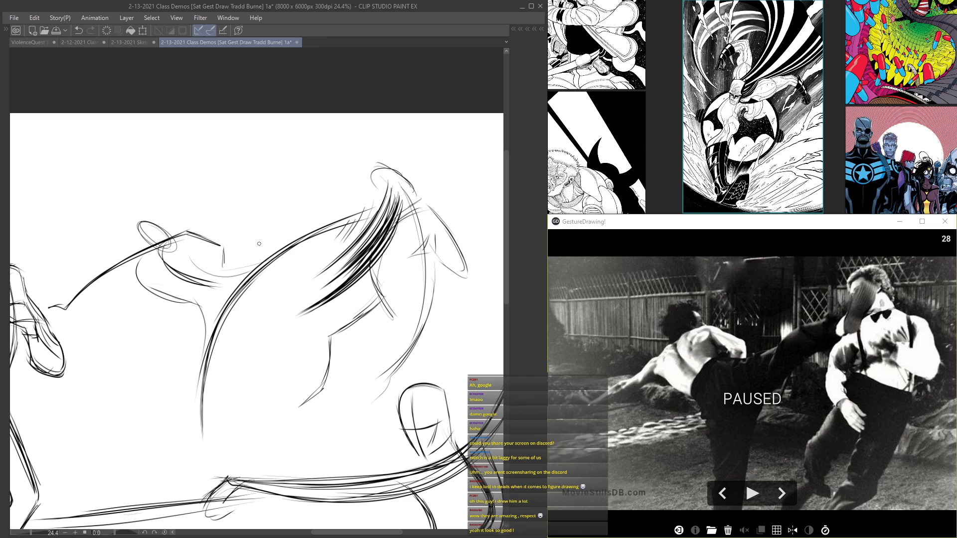
left_click_drag(387, 186, 359, 251)
mouse_move(371, 217)
left_mouse_down()
mouse_move(341, 256)
mouse_move(342, 247)
left_mouse_up()
scroll(108, 252, "down", 5)
left_click_drag(199, 278, 323, 220)
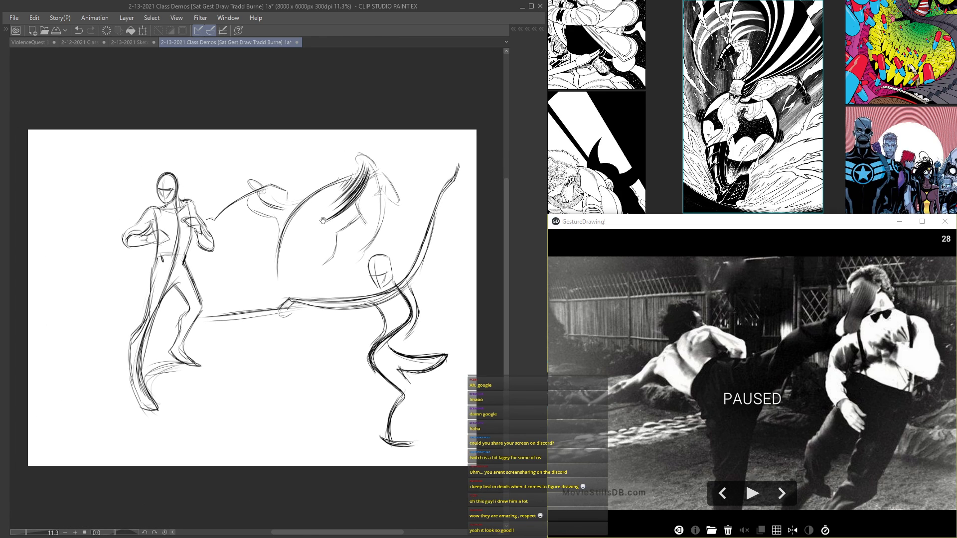
key("ctrl+s")
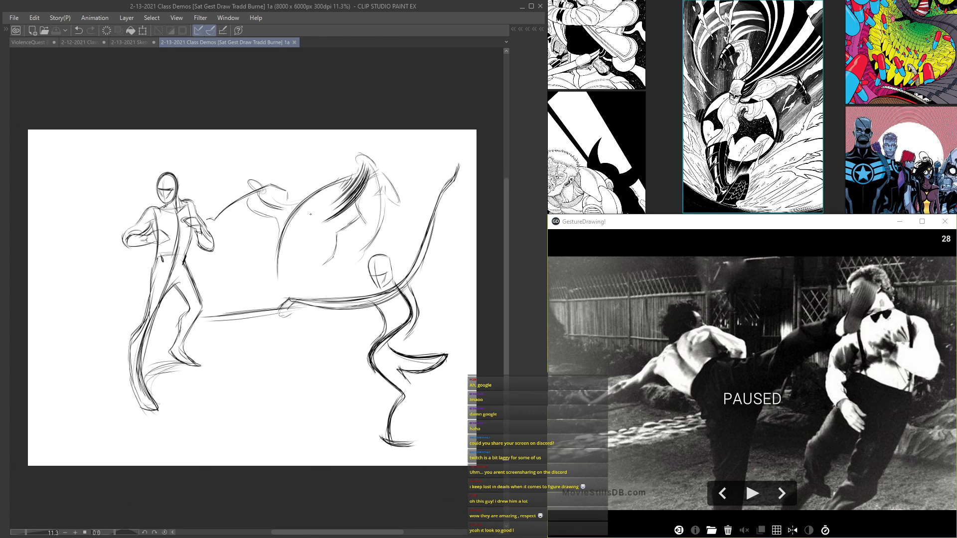
Step: Draw the kicker's hair mass with curved strokes around the tilted head
scroll(310, 214, "up", 1)
scroll(323, 241, "up", 1)
key("Tab")
key("Tab")
scroll(235, 221, "up", 3)
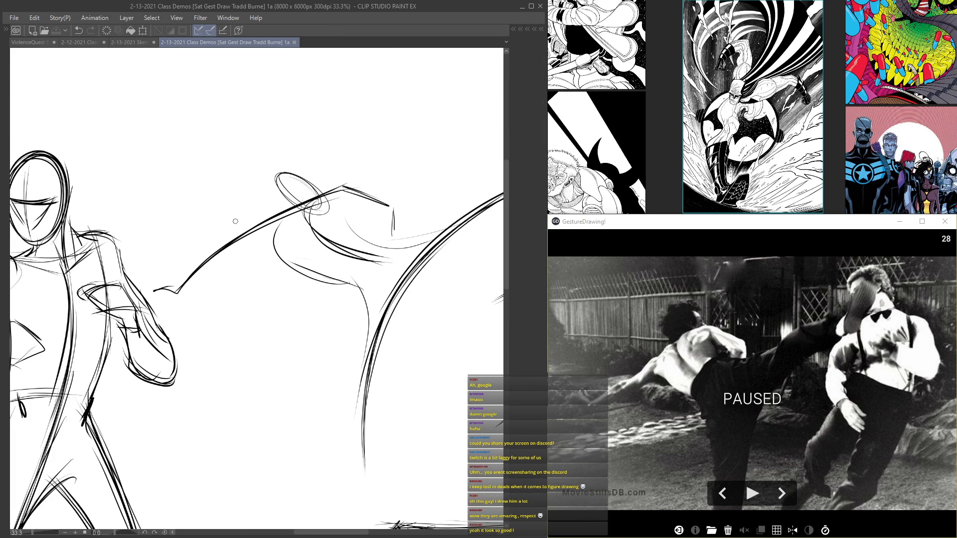
scroll(235, 221, "up", 1)
mouse_move(313, 188)
left_mouse_down()
mouse_move(255, 165)
mouse_move(208, 174)
mouse_move(252, 183)
mouse_move(282, 235)
left_mouse_up()
left_click_drag(230, 195, 279, 237)
scroll(308, 190, "up", 1)
left_click_drag(294, 189, 322, 236)
scroll(329, 215, "down", 2)
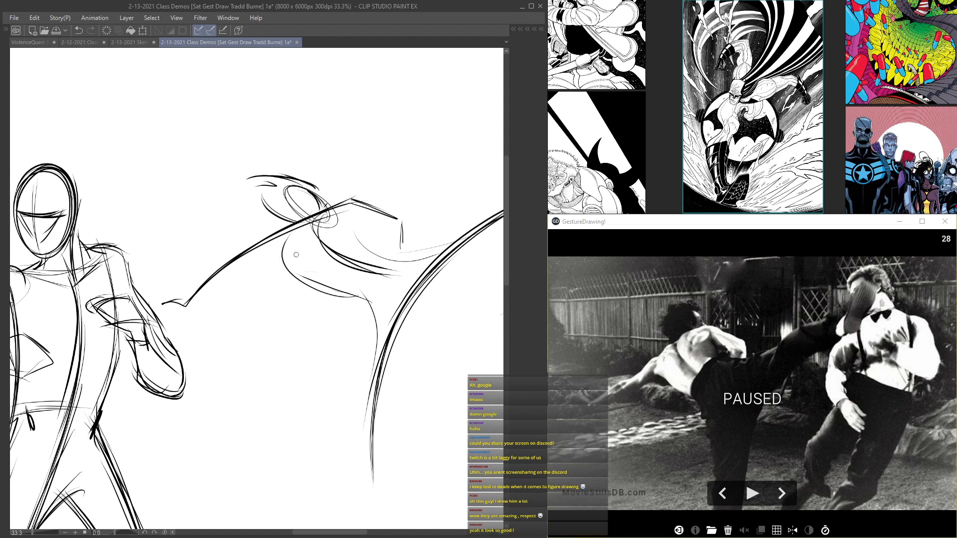
Step: Draw the lower contour and hand of the kicker's outstretched arm, darken the back curve and mark the waist
scroll(296, 255, "up", 1)
left_click_drag(150, 334, 272, 260)
left_click_drag(139, 348, 244, 276)
left_click_drag(324, 206, 404, 279)
mouse_move(330, 247)
left_mouse_down()
mouse_move(432, 283)
mouse_move(390, 305)
left_mouse_up()
left_click_drag(434, 254, 397, 317)
left_click_drag(428, 250, 402, 266)
left_click_drag(406, 343, 399, 381)
Step: Reinforce both sides of the kicker's supporting leg and the waist above it with long strokes
scroll(397, 381, "up", 1)
scroll(438, 345, "up", 1)
left_click_drag(472, 290, 414, 516)
mouse_move(410, 229)
left_mouse_down()
mouse_move(385, 254)
mouse_move(383, 294)
mouse_move(409, 329)
left_mouse_up()
left_click_drag(406, 295, 415, 466)
mouse_move(473, 277)
left_mouse_down()
mouse_move(437, 365)
mouse_move(422, 508)
left_mouse_up()
left_click_drag(478, 293, 425, 451)
scroll(319, 171, "up", 1)
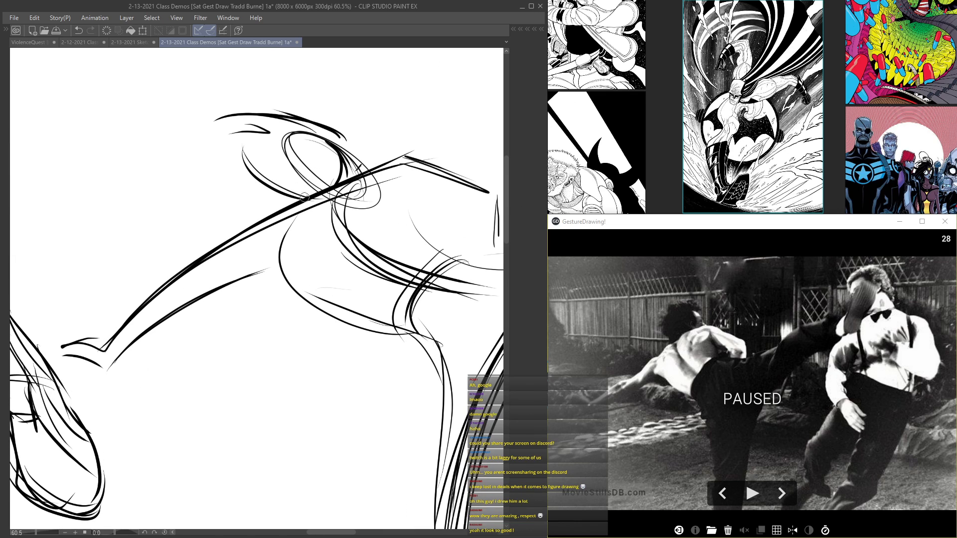
scroll(307, 196, "down", 4)
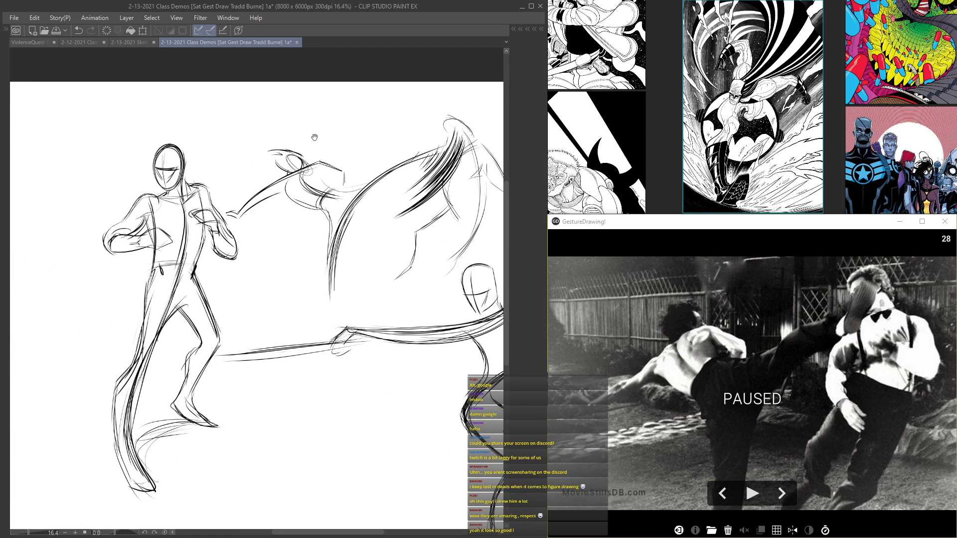
scroll(403, 107, "up", 2)
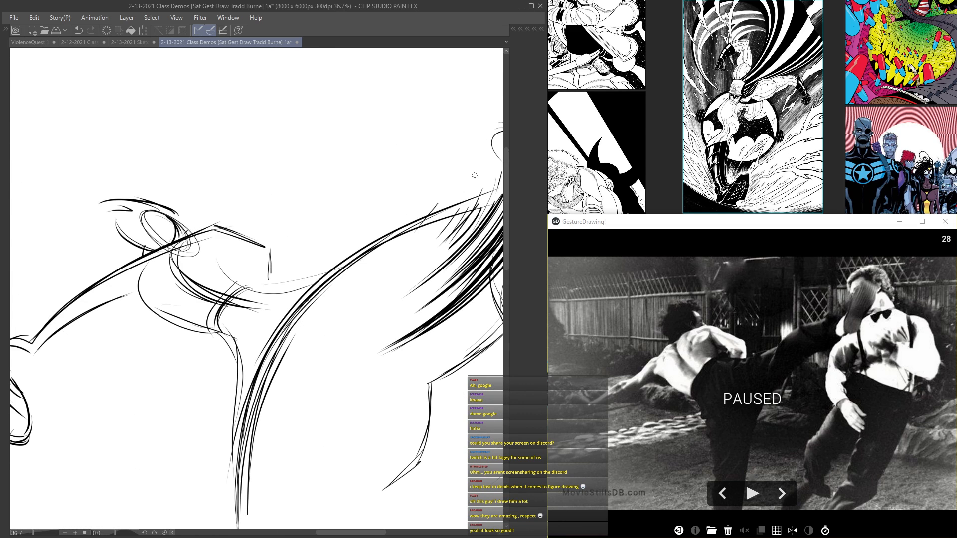
Step: Strengthen the opponent's body curve, shoulder line and upper arm, and add the forearm crossing the torso
left_click_drag(475, 175, 310, 253)
left_click_drag(418, 277, 417, 416)
mouse_move(430, 299)
left_mouse_down()
mouse_move(377, 494)
mouse_move(395, 478)
left_mouse_up()
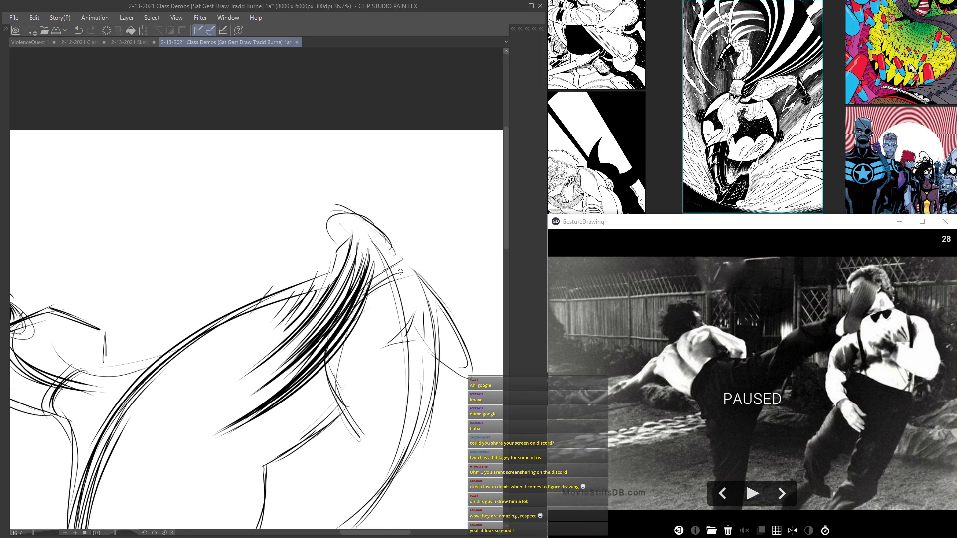
left_click_drag(428, 260, 374, 282)
mouse_move(429, 269)
left_mouse_down()
mouse_move(479, 361)
mouse_move(471, 376)
left_mouse_up()
left_click_drag(360, 373, 441, 400)
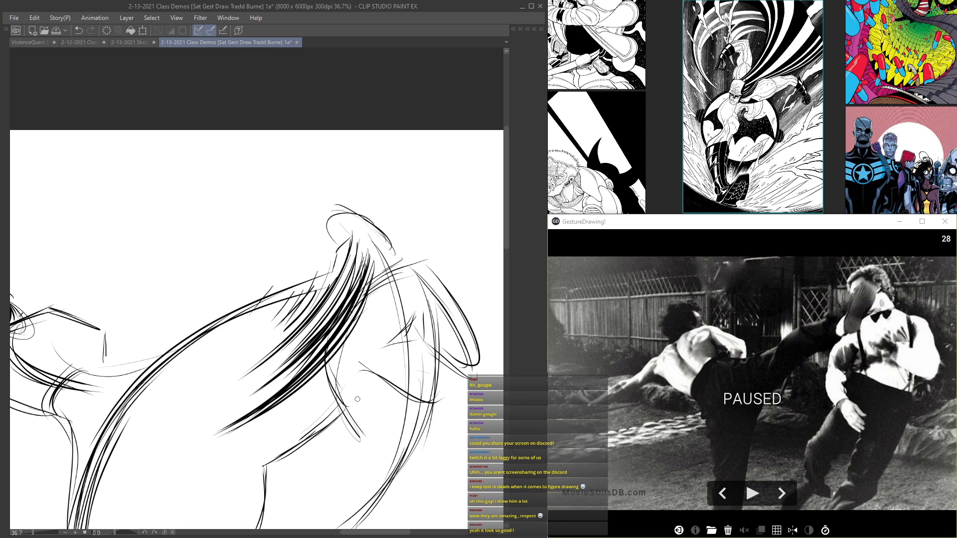
Step: Draw the opponent's lowered forearm and hand with repeated diagonal strokes beside the torso
left_click_drag(361, 401, 372, 415)
left_click_drag(358, 396, 377, 438)
left_click_drag(347, 397, 376, 445)
left_click_drag(333, 364, 385, 458)
left_click_drag(348, 399, 369, 431)
mouse_move(367, 344)
left_mouse_down()
mouse_move(344, 423)
mouse_move(341, 374)
mouse_move(378, 458)
left_mouse_up()
left_click_drag(360, 414, 389, 452)
left_click_drag(348, 392, 369, 421)
Step: Reinforce the opponent's upper arm and shoulder line, and add a small oval on the side of the head
left_click_drag(344, 339, 355, 398)
left_click_drag(349, 346, 348, 394)
left_click_drag(368, 309, 349, 356)
left_click_drag(359, 363, 363, 352)
mouse_move(364, 318)
left_mouse_down()
mouse_move(386, 286)
mouse_move(429, 261)
left_mouse_up()
mouse_move(379, 224)
left_mouse_down()
mouse_move(394, 251)
mouse_move(373, 230)
mouse_move(386, 244)
left_mouse_up()
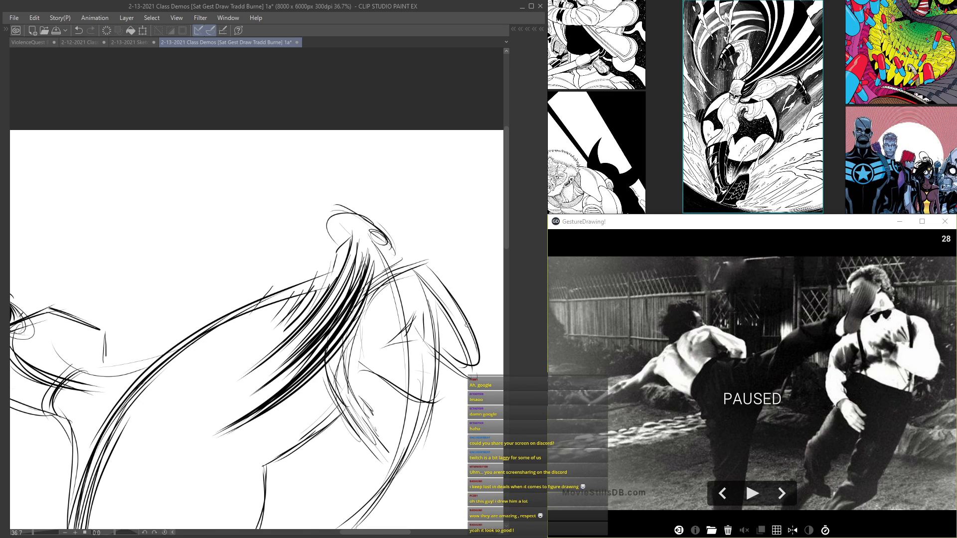
Step: Save the sketch page with the fighting figures
scroll(468, 325, "down", 5)
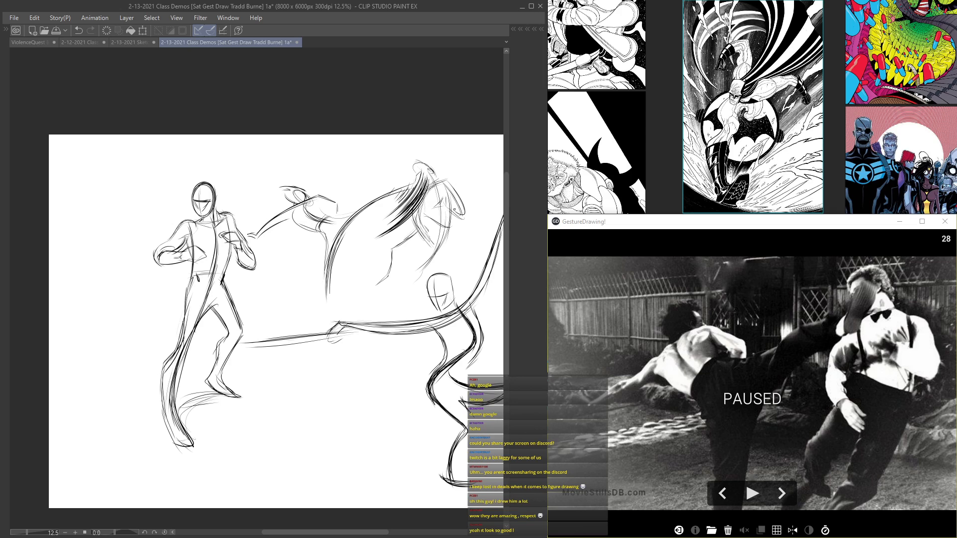
key("ctrl+s")
left_click_drag(439, 208, 367, 179)
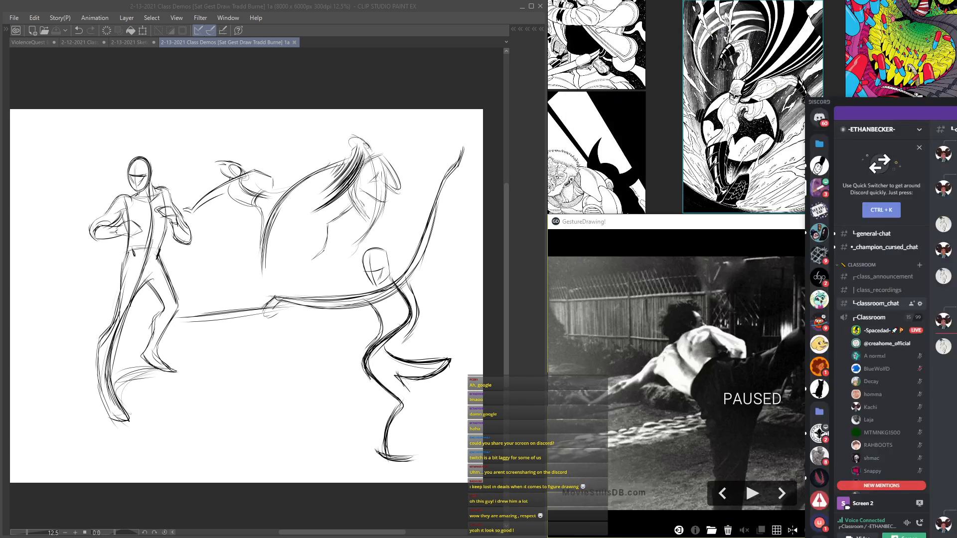
Step: Bring up the Discord classroom chat and enlarge the student's brush drawing of an otter
left_click_drag(956, 87, 494, 44)
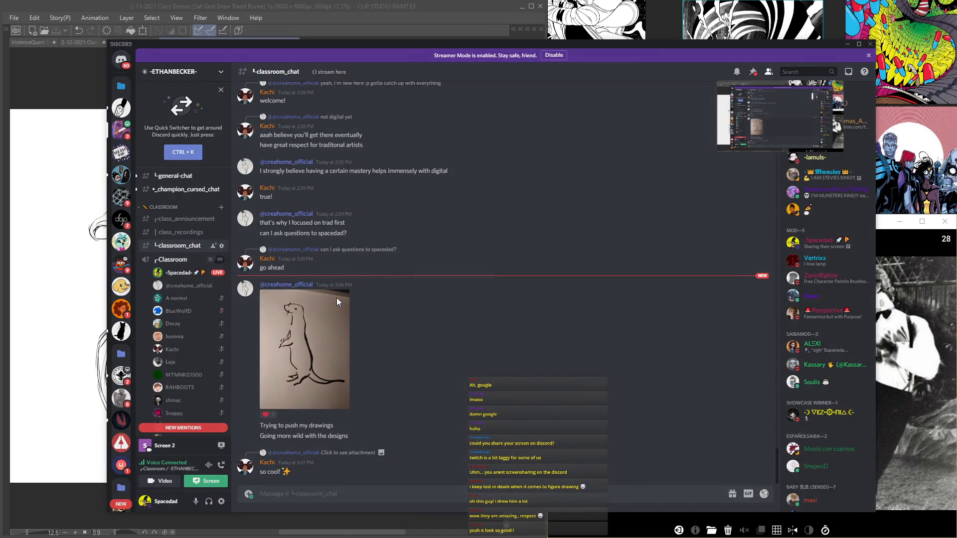
left_click(336, 297)
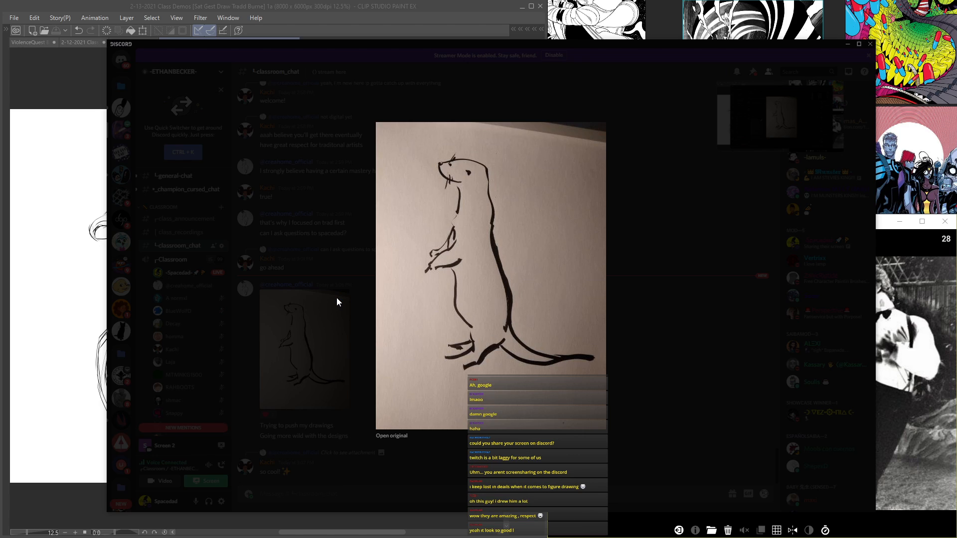
left_click_drag(386, 59, 309, 23)
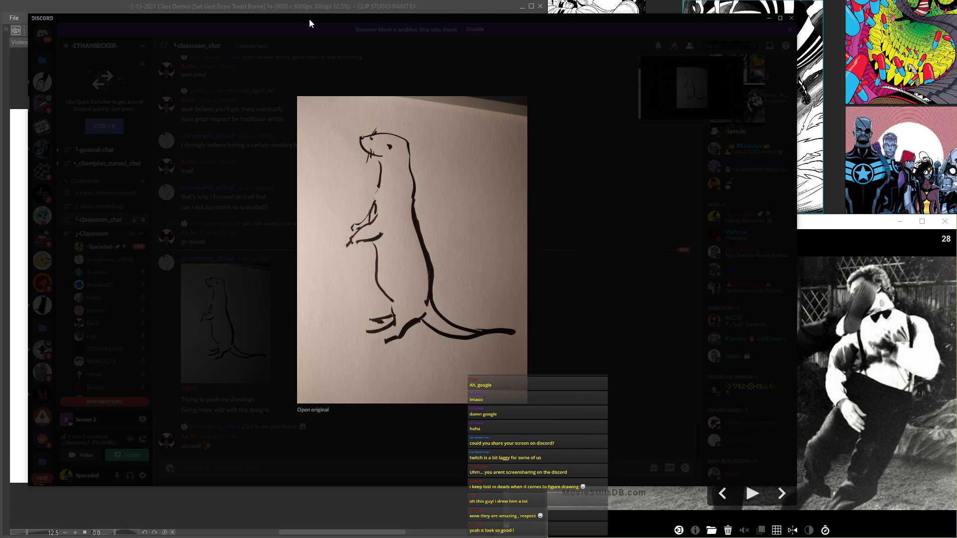
Step: Switch to GestureDrawing! and advance to the next reference image
left_click(815, 227)
left_click(782, 496)
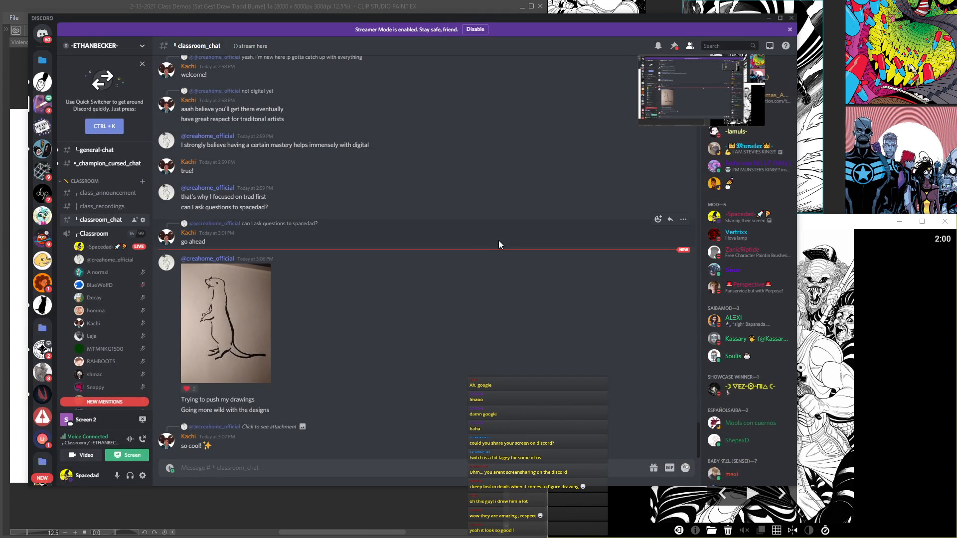
Step: Reopen the otter drawing in the classroom chat and examine its line weight and pose
left_click(246, 305)
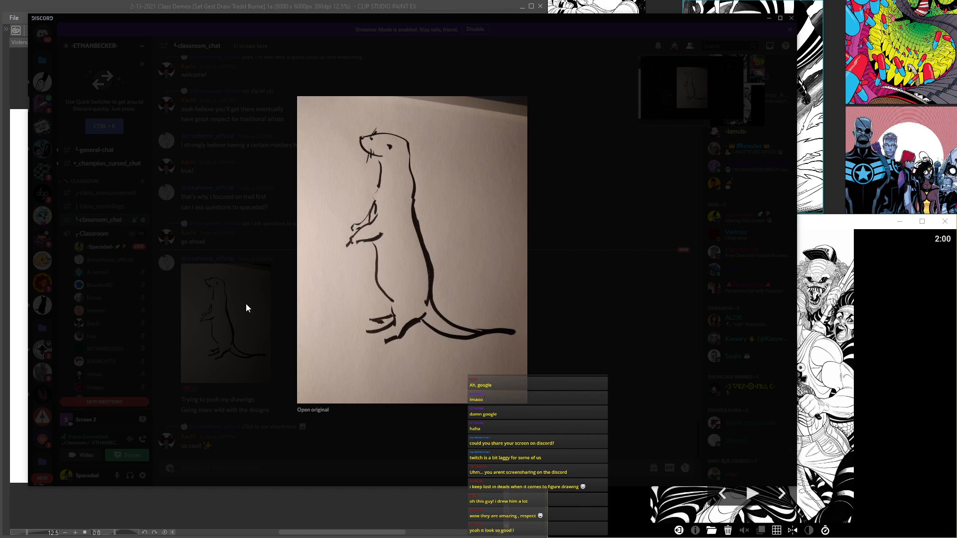
left_click(246, 304)
left_click(249, 306)
left_click(581, 293)
left_click(264, 306)
left_click(232, 345)
left_click(231, 345)
left_click(554, 198)
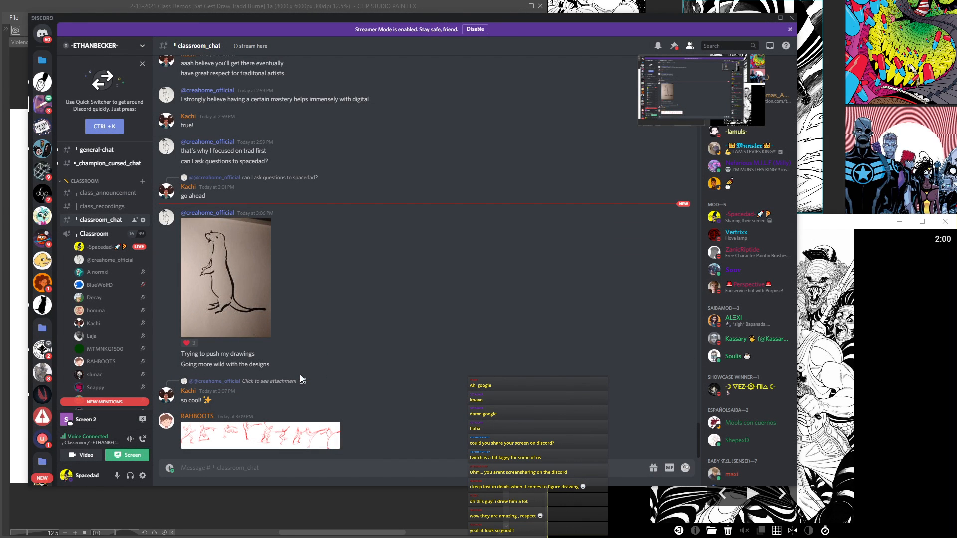
Step: Enlarge the posted strip of red gesture sketches, examine the figures, and return to the chat
left_click(292, 431)
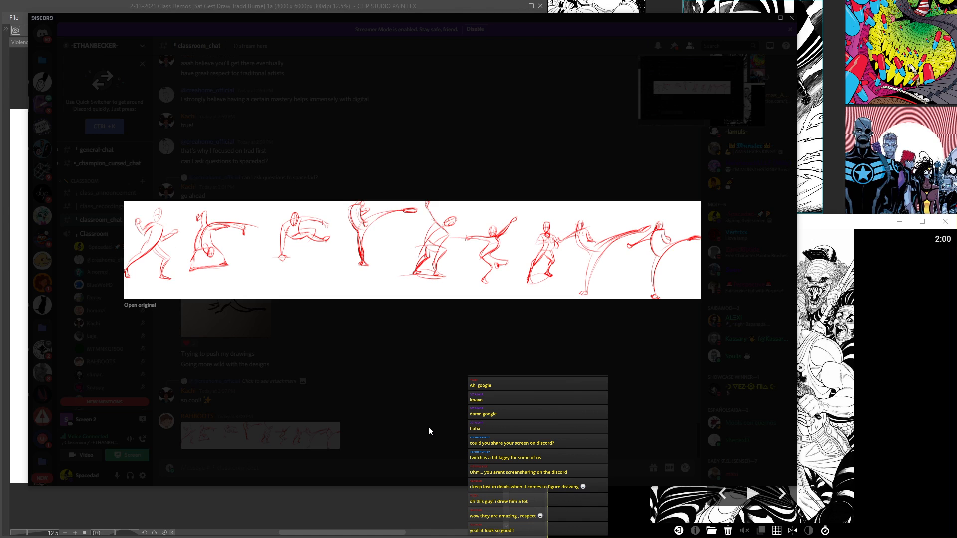
left_click(428, 426)
left_click(271, 435)
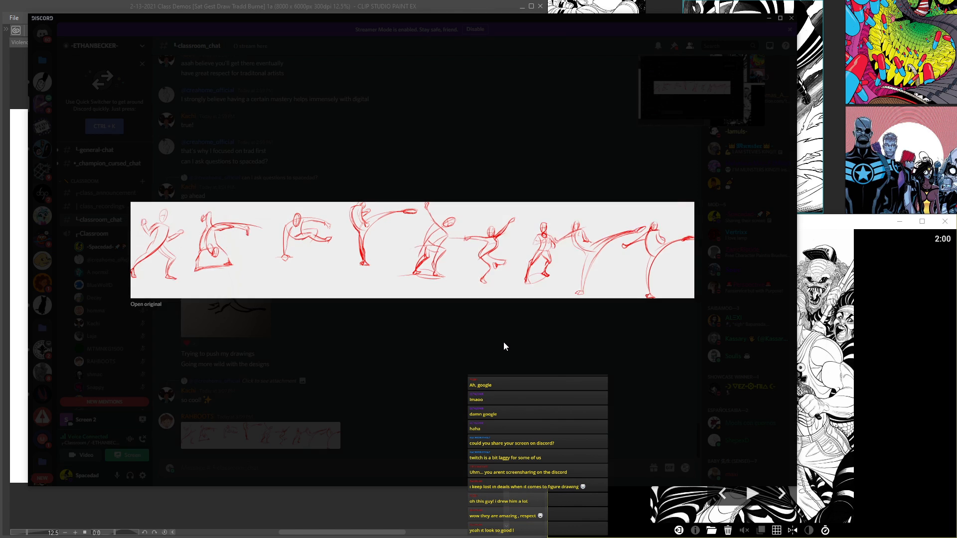
left_click(410, 348)
scroll(409, 348, "down", 10)
scroll(409, 348, "down", 10)
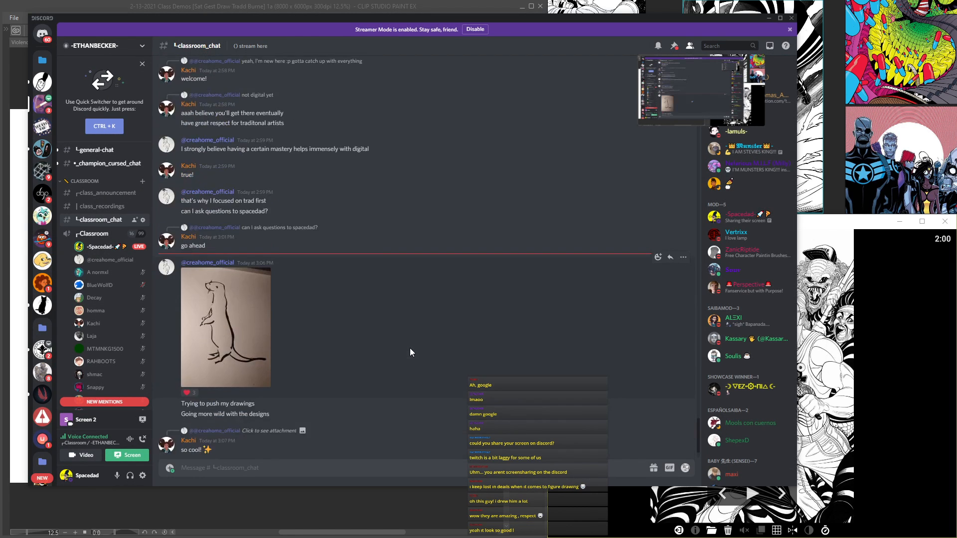
Step: Review the kicking poses in the red sketch strip at enlarged size, then close the preview
left_click(312, 428)
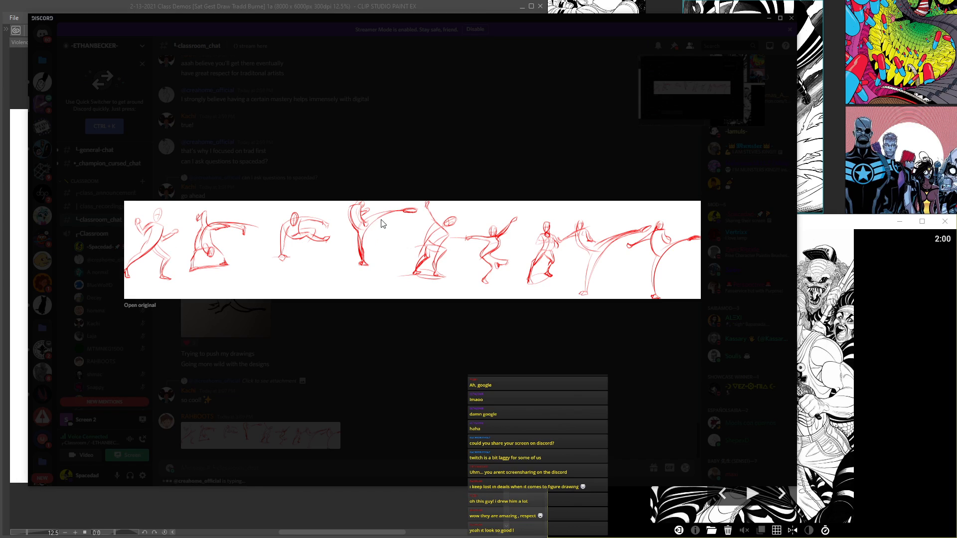
left_click(407, 211)
left_click(355, 220)
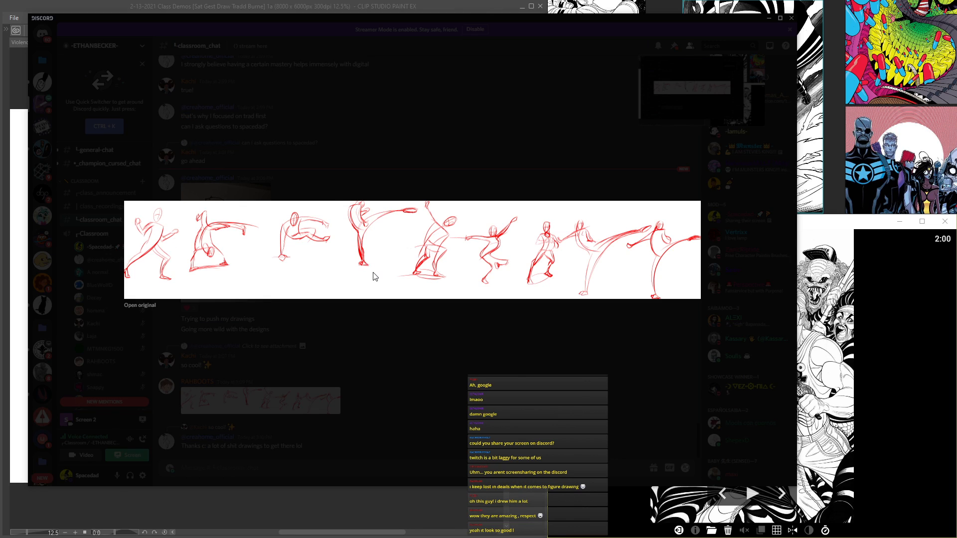
left_click(371, 220)
left_click(438, 265)
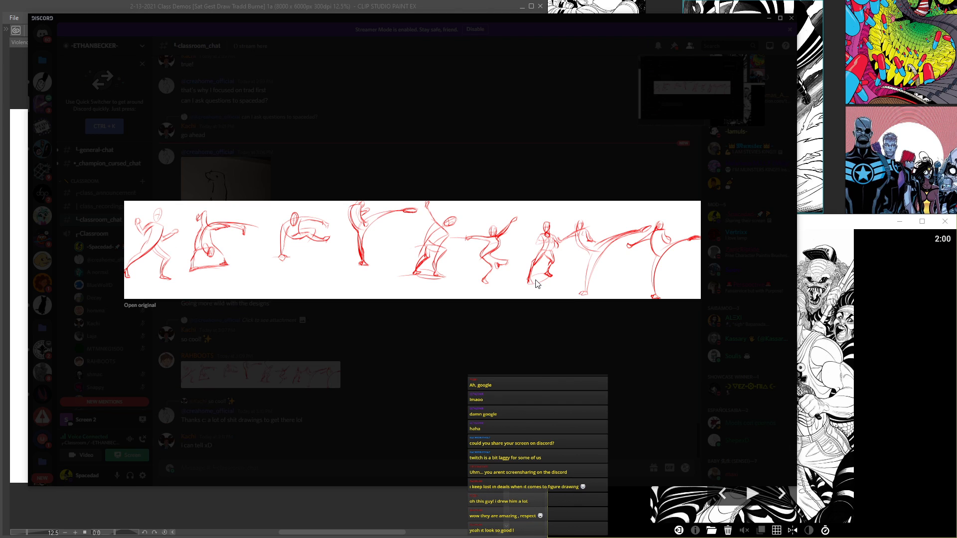
left_click(306, 129)
left_click(304, 377)
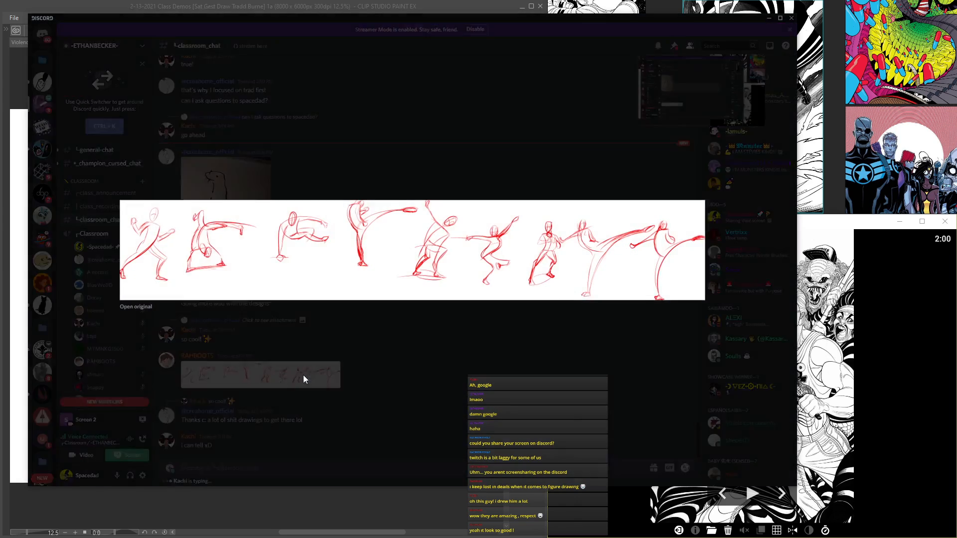
left_click(396, 361)
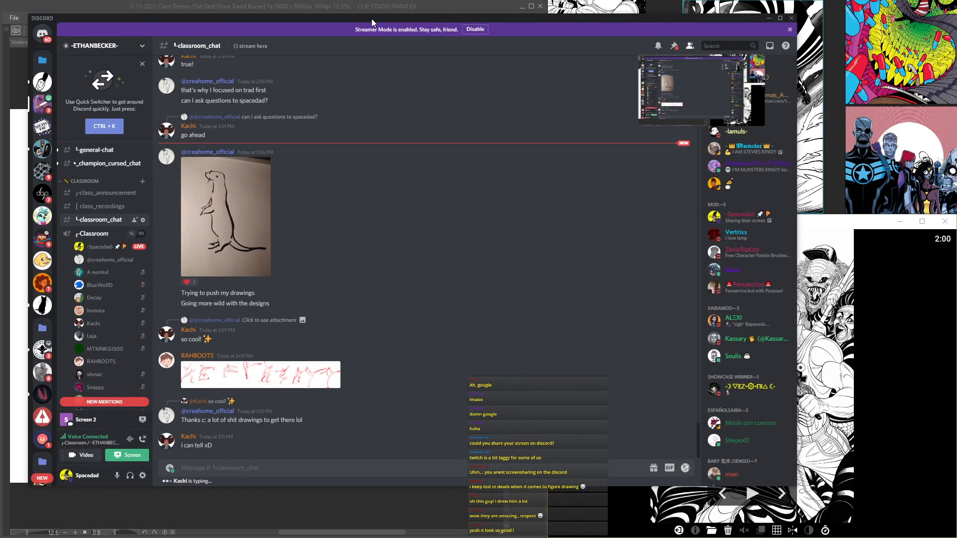
Step: Move the Discord window aside and return to Clip Studio Paint with the whole sketch page fitted in view
left_click_drag(372, 19, 474, 49)
left_click(414, 10)
key("ctrl+0")
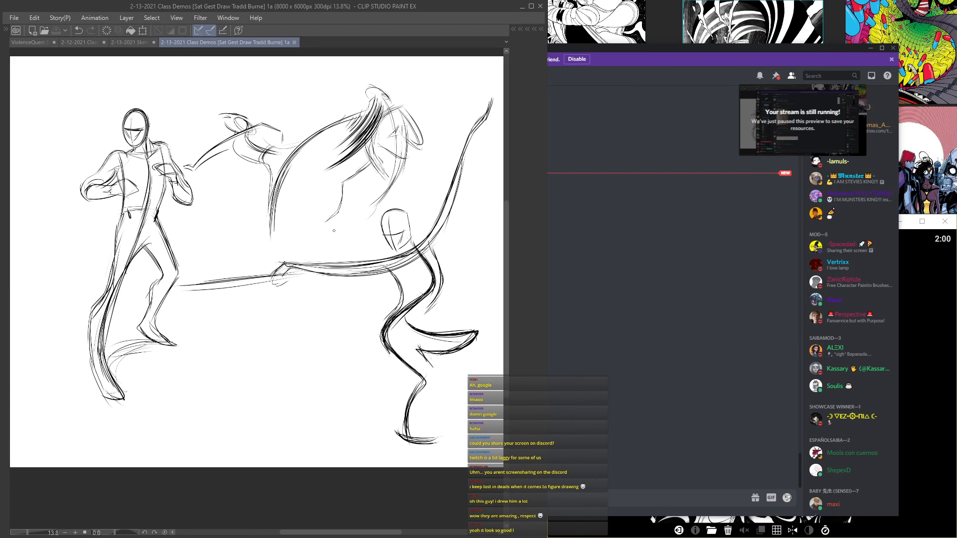
left_click_drag(358, 242, 362, 269)
mouse_move(227, 298)
left_mouse_down()
mouse_move(345, 270)
mouse_move(200, 253)
mouse_move(201, 288)
left_mouse_up()
Step: Create a new layer folder, move Layer 5 and Layer 4 into it, and collapse the folder
key("Tab")
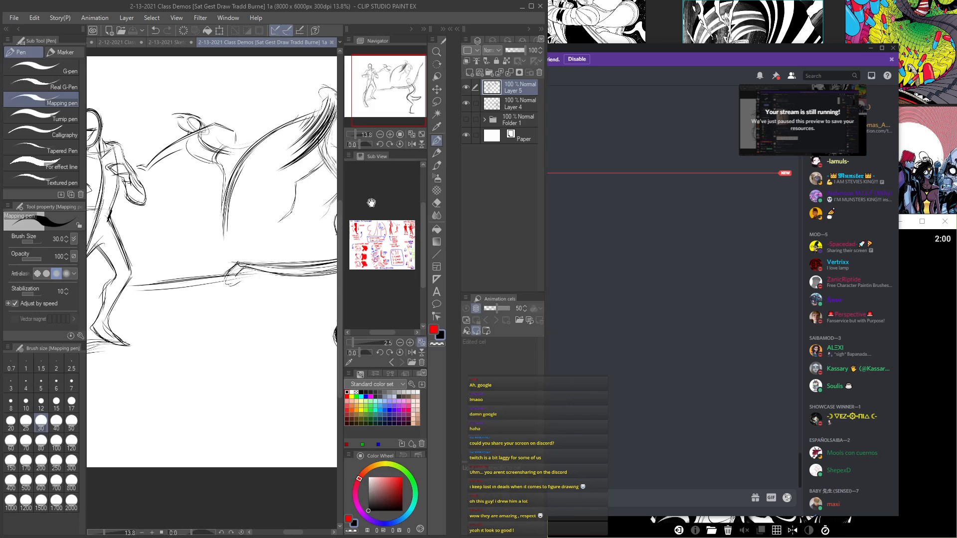
left_click(488, 73)
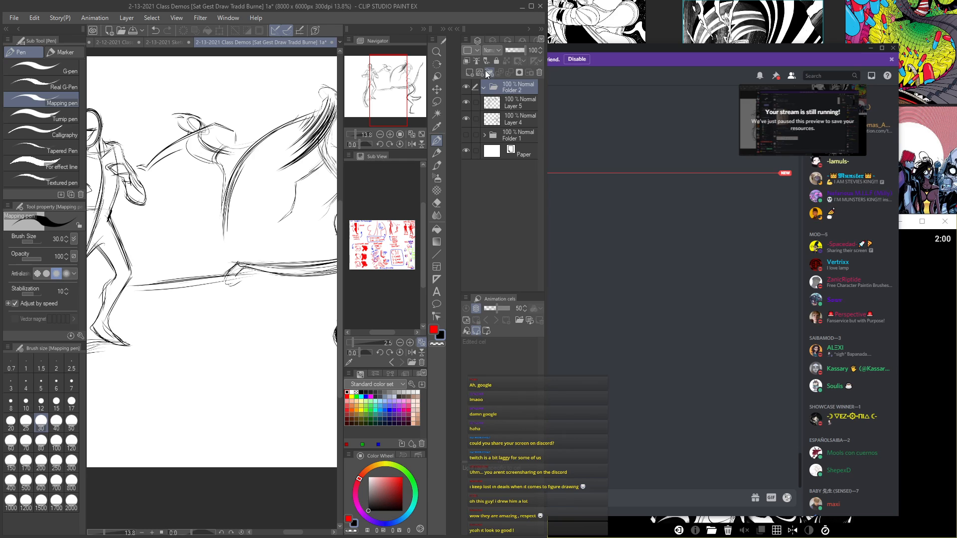
left_click(507, 103)
left_click(512, 128, "ctrl")
left_click(516, 104)
left_click(513, 122)
left_click(512, 104, "ctrl")
left_click_drag(516, 108, 498, 89)
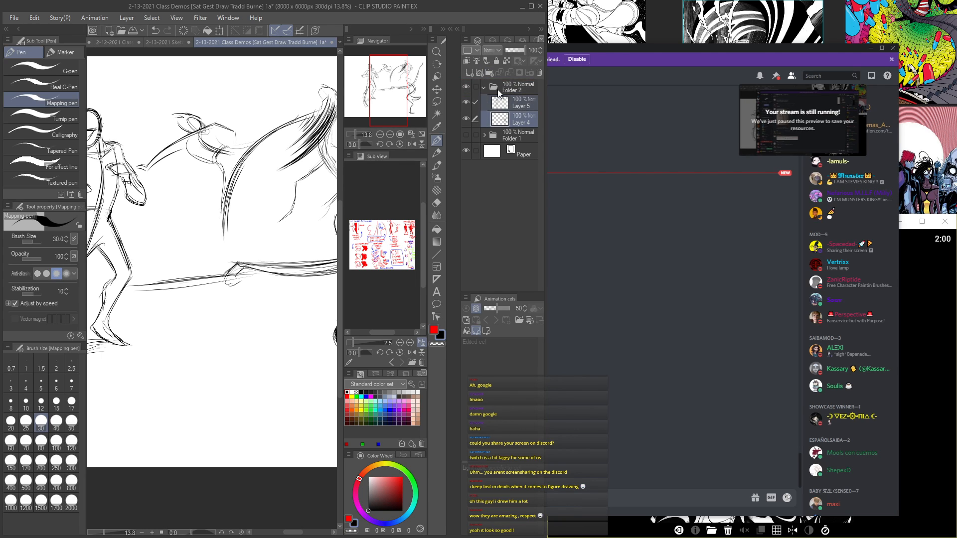
left_click(484, 87)
Step: Hide Folder 2 and show Folder 1 to review the earlier page of gesture figures
left_click(466, 87)
left_click(465, 102)
key("Tab")
scroll(242, 257, "down", 3)
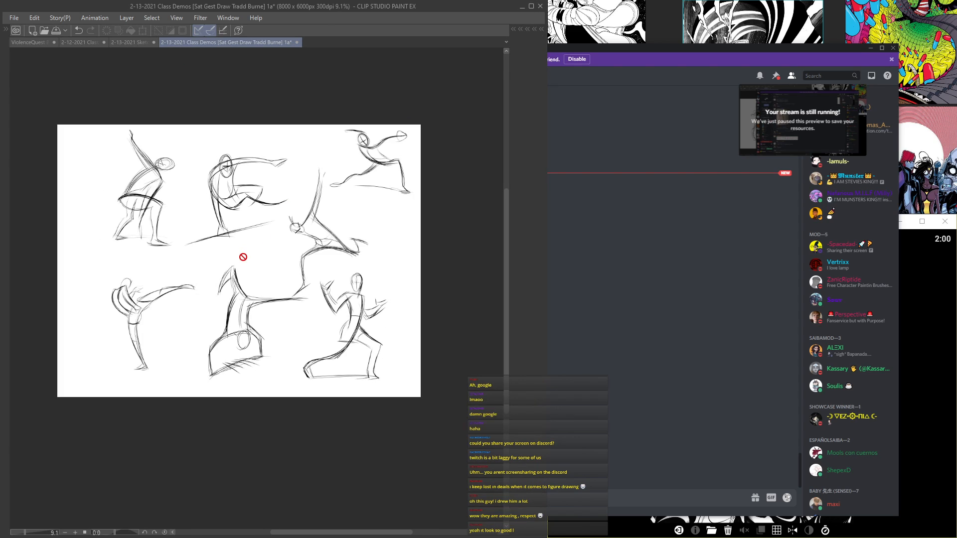
left_click_drag(242, 257, 299, 256)
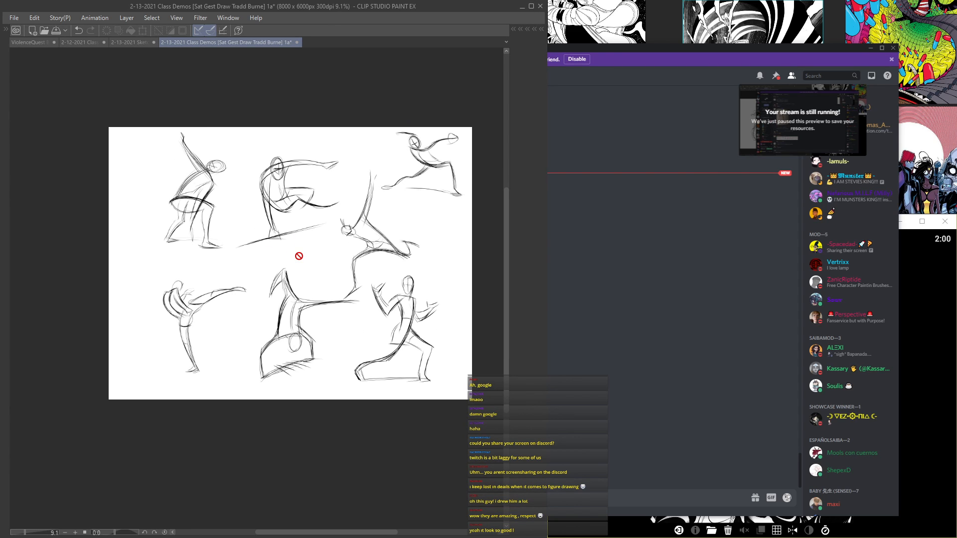
scroll(299, 256, "up", 2)
left_click_drag(317, 199, 288, 181)
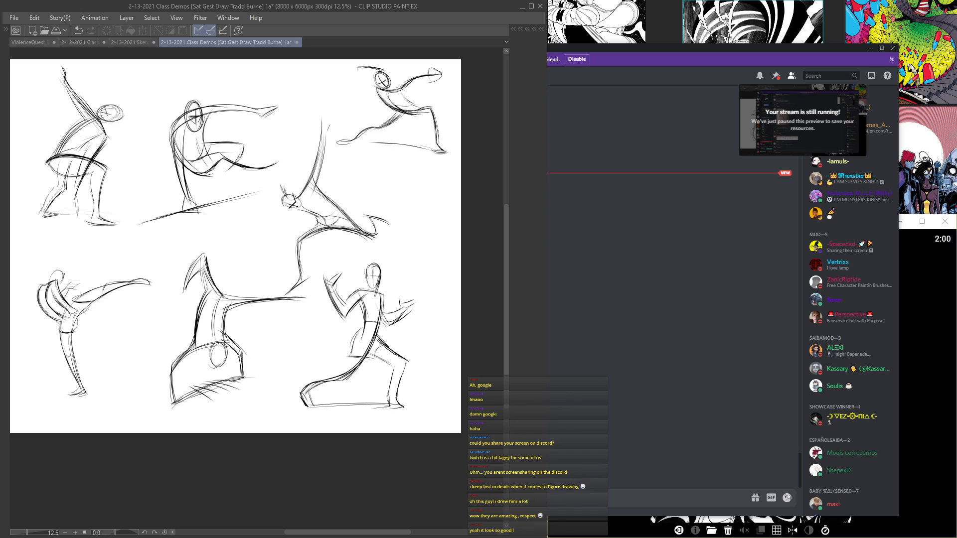
Step: Toggle Folder 2's visibility on and off and look over the earlier gesture page again
key("Tab")
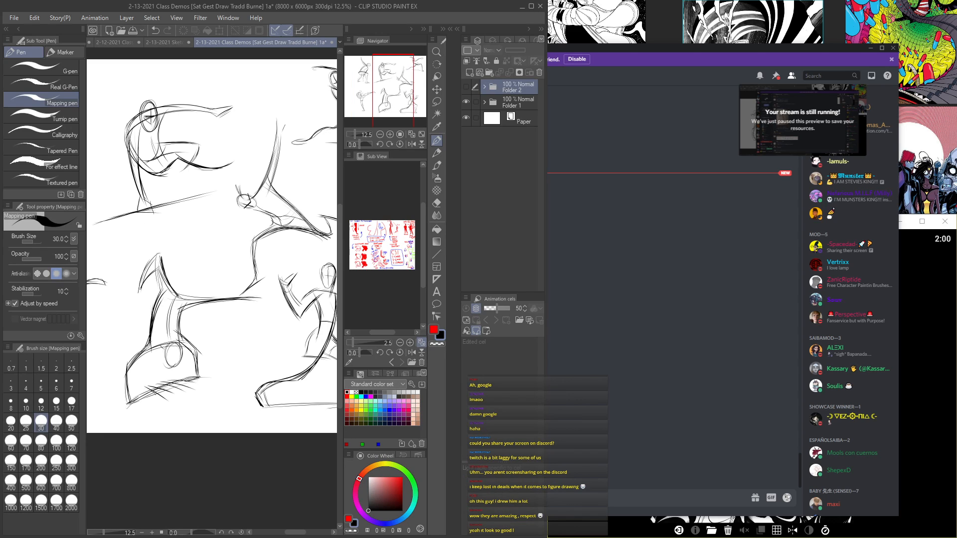
left_click(467, 90)
left_click(468, 90)
key("Tab")
scroll(279, 221, "up", 2)
scroll(279, 222, "down", 1)
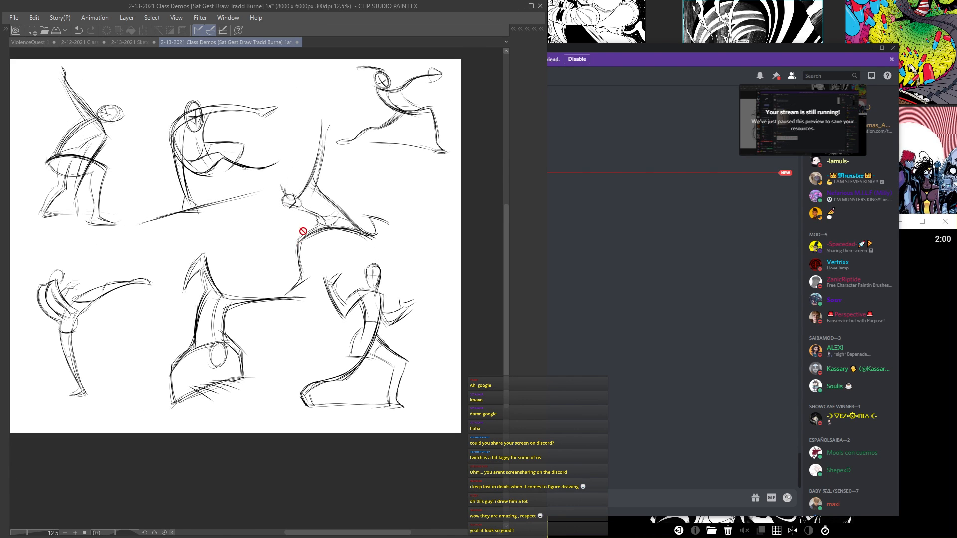
Step: Hide Folder 1 and make Folder 2 visible again so only the latest fighting sketches are displayed
key("Tab")
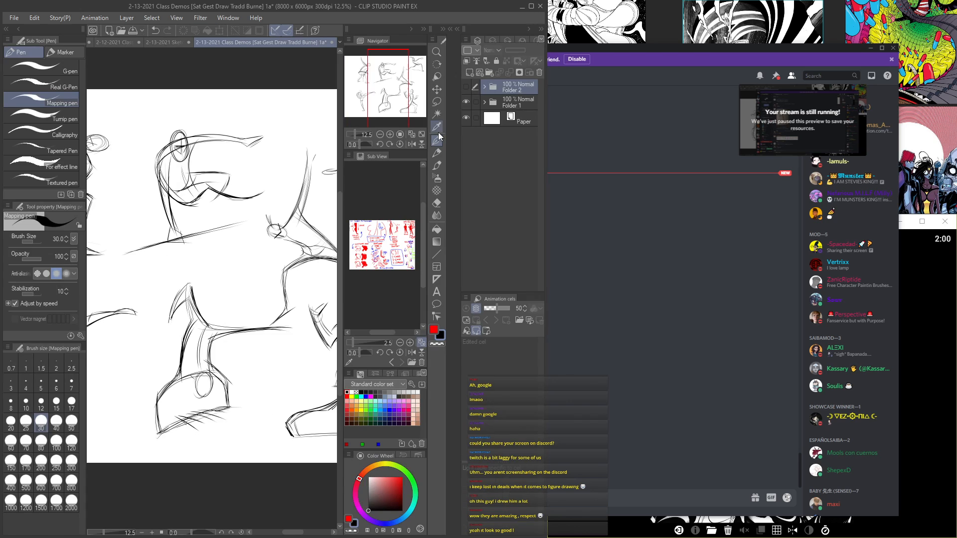
left_click(466, 101)
left_click(466, 88)
key("Tab")
key("Tab")
left_click(467, 88)
key("Tab")
key("Tab")
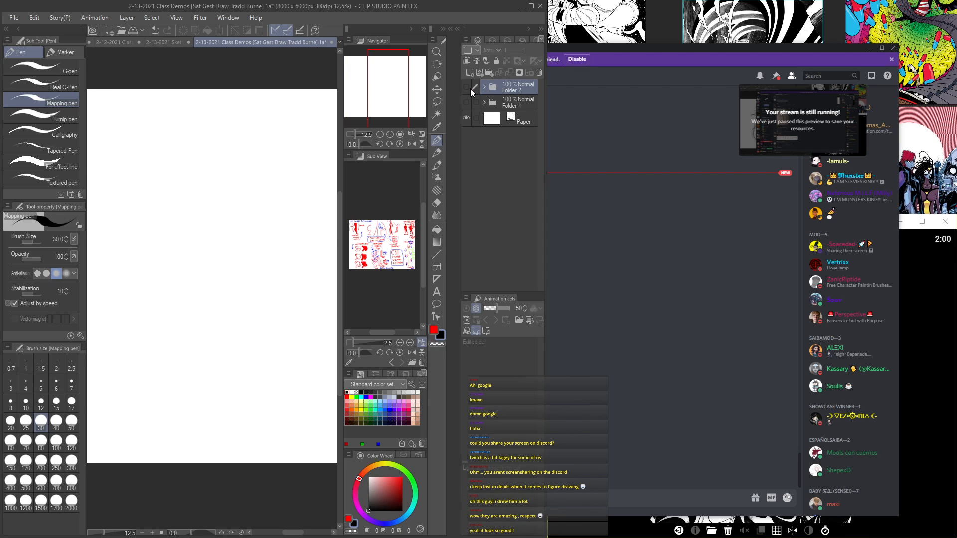
left_click(466, 88)
scroll(314, 177, "down", 2)
key("Tab")
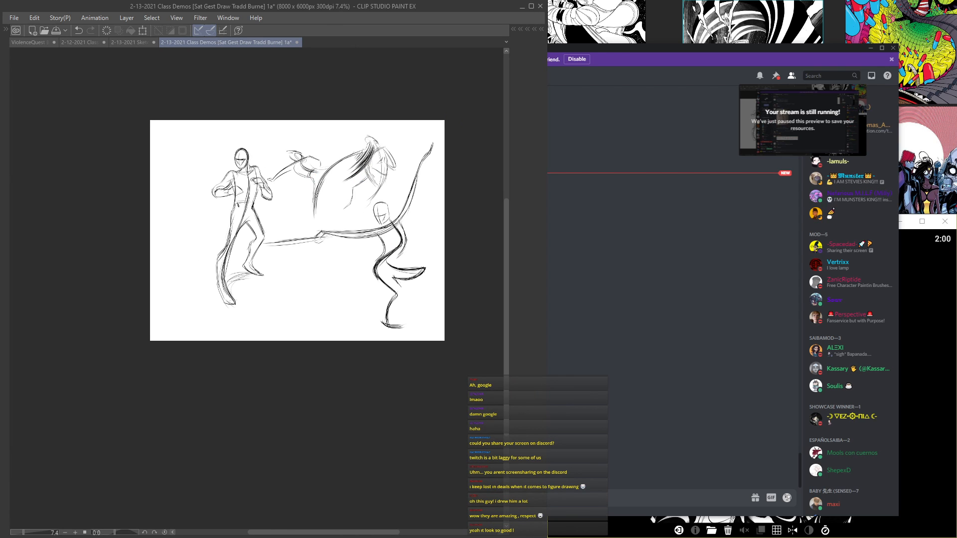
Step: Examine the latest sketch page as a whole and the standing guard-pose fighter up close
scroll(317, 190, "up", 2)
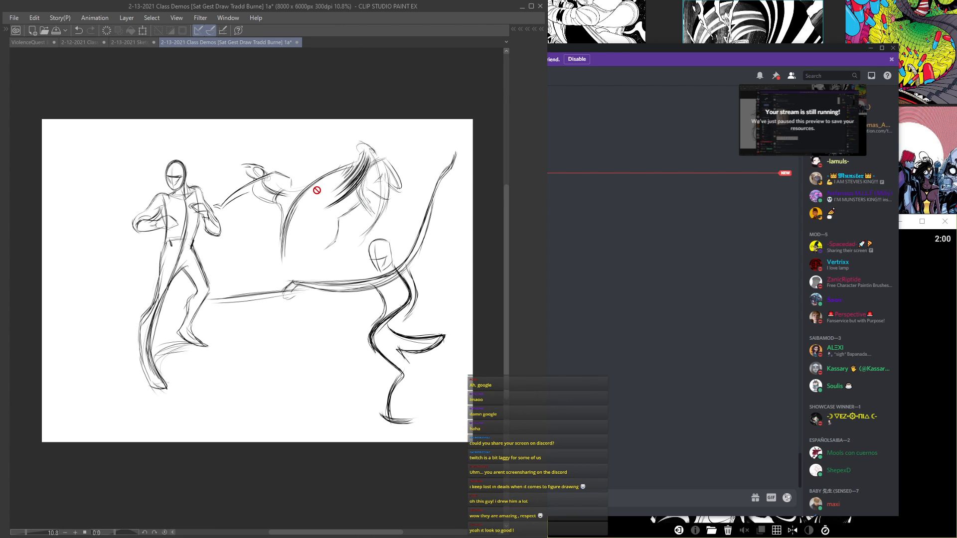
scroll(316, 190, "up", 2)
scroll(301, 232, "down", 3)
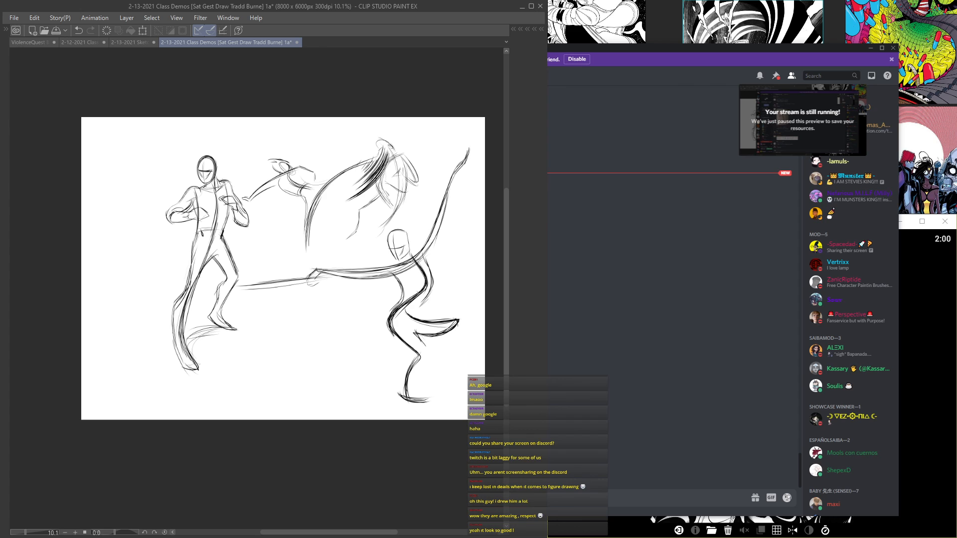
scroll(273, 342, "up", 2)
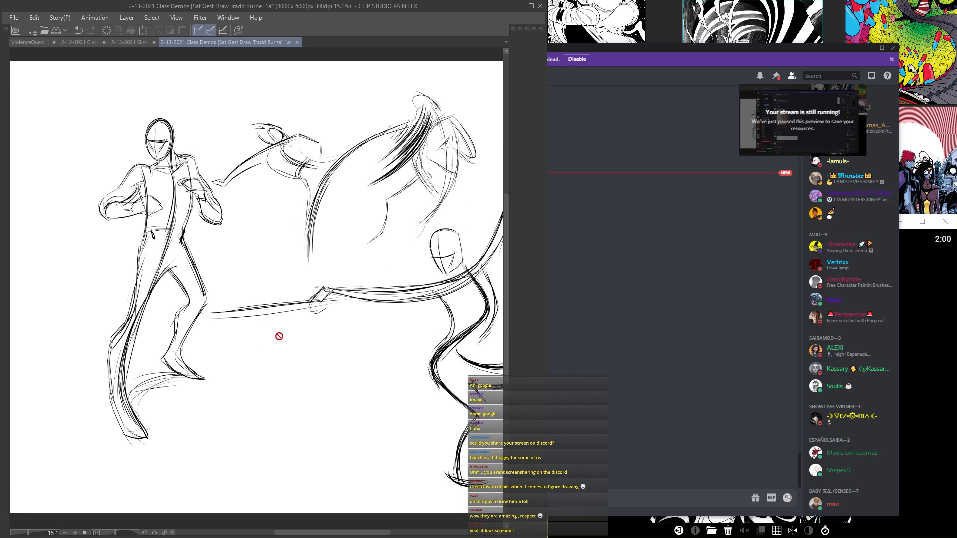
key("Tab")
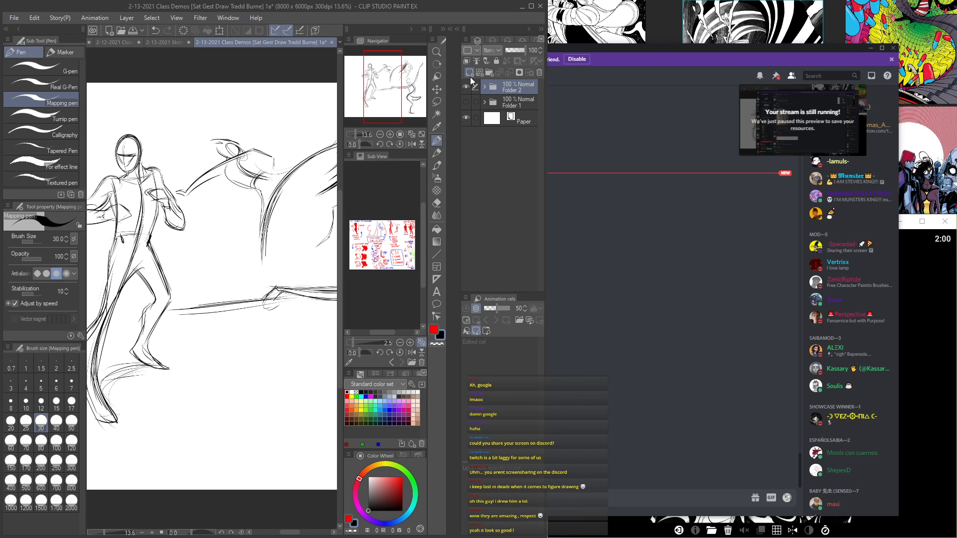
key("Tab")
scroll(245, 313, "up", 2)
scroll(246, 312, "up", 1)
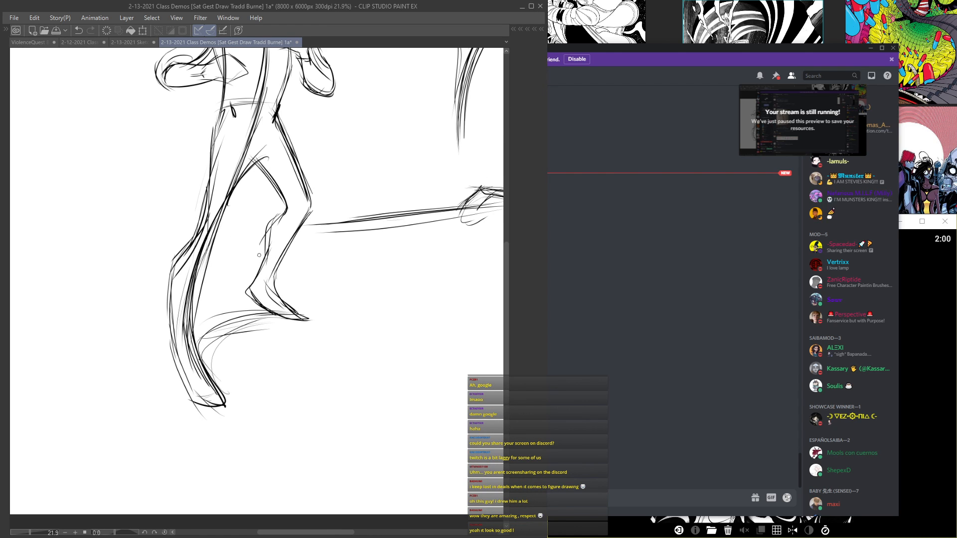
scroll(310, 311, "down", 2)
scroll(273, 132, "up", 2)
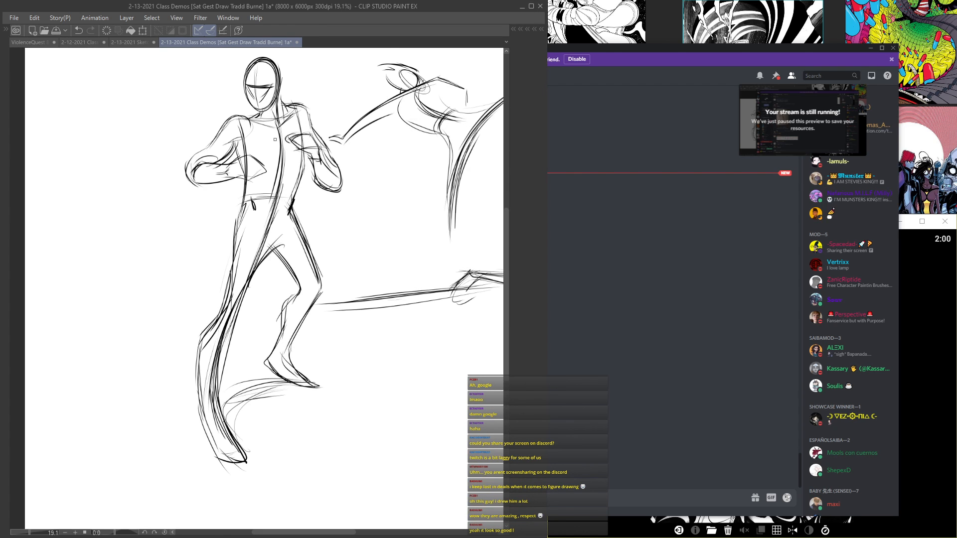
Step: Look over the guard-pose fighter page, toggle Folder 2's visibility several times to compare, and leave Folder 2 hidden
left_click_drag(206, 434, 218, 453)
scroll(215, 447, "down", 2)
key("ctrl+z")
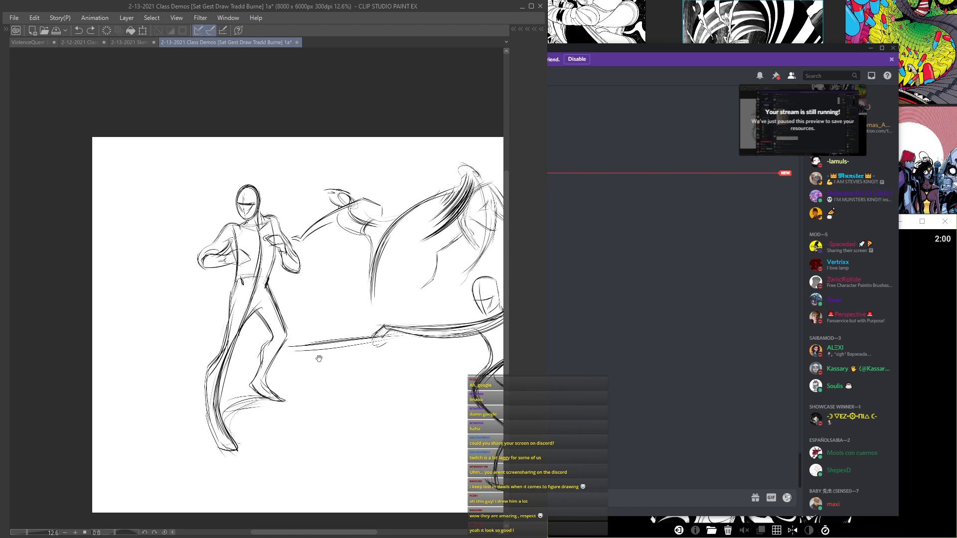
left_click_drag(342, 361, 198, 342)
key("Tab")
left_click(466, 102)
left_click(466, 102)
left_click(467, 102)
left_click(467, 102)
key("Tab")
key("Tab")
left_click(466, 102)
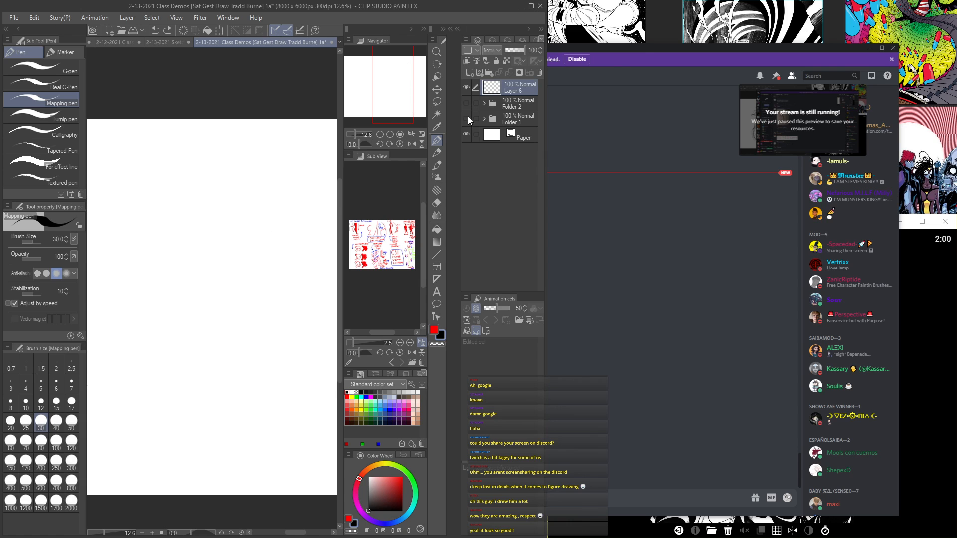
Step: Show Folder 1 and look over its full page of gesture figures
left_click(466, 119)
key("Tab")
scroll(256, 295, "up", 6)
left_click_drag(249, 299, 376, 312)
scroll(312, 283, "down", 5)
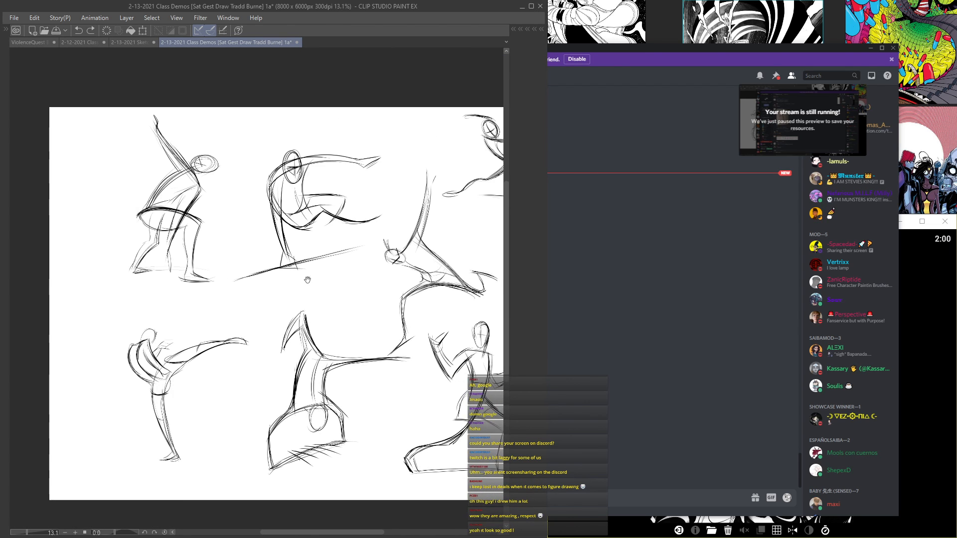
left_click_drag(219, 249, 214, 265)
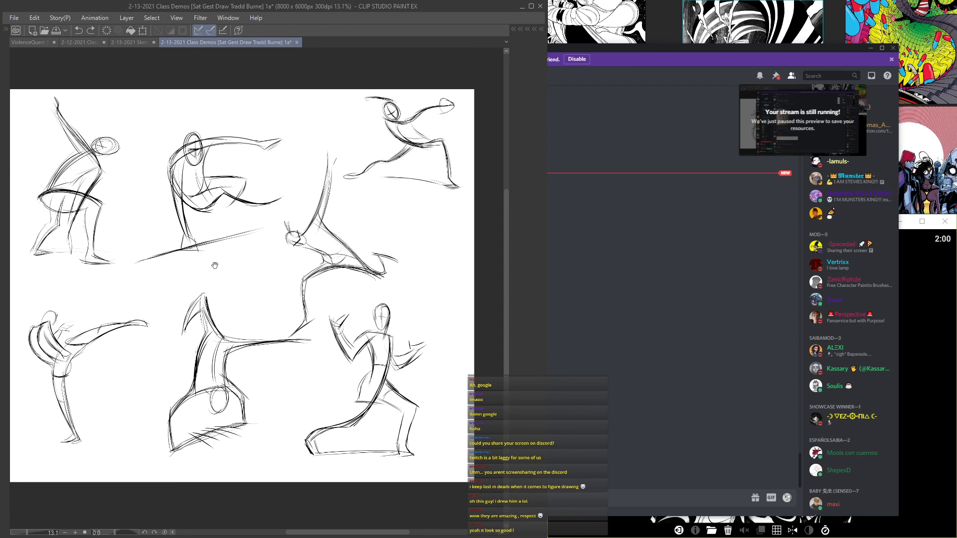
Step: Hide Folder 1, briefly show Folder 2's sketches, and hide Folder 2 again to leave a blank canvas
key("Tab")
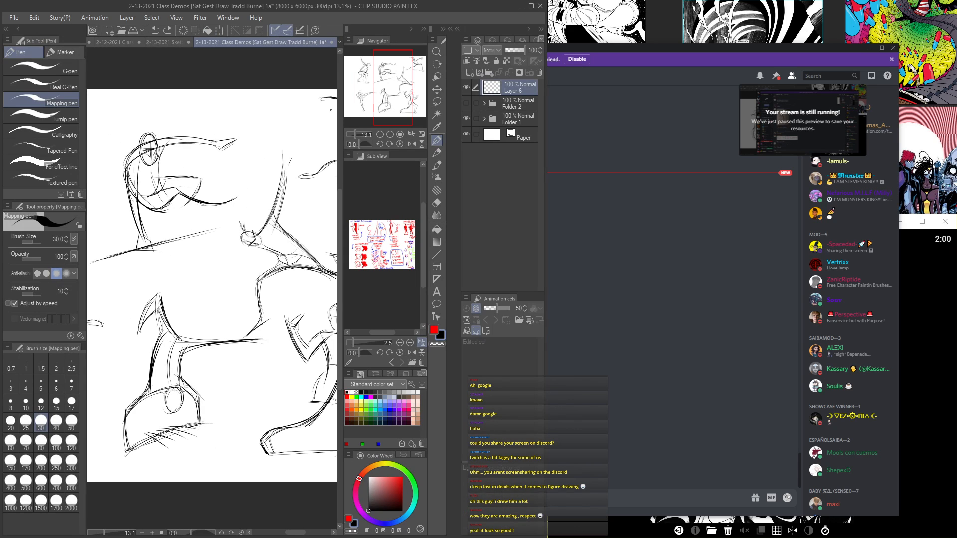
left_click(467, 101)
key("Tab")
key("Tab")
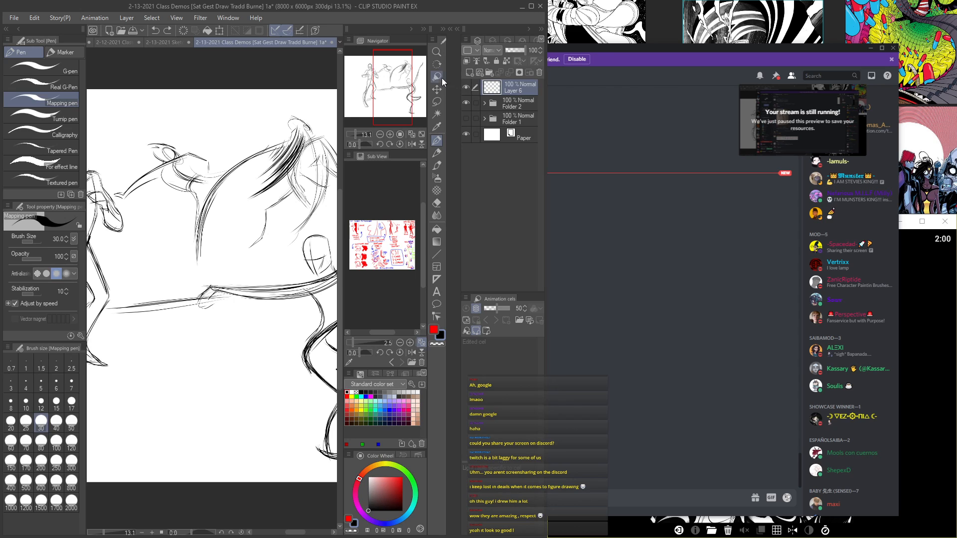
left_click(466, 103)
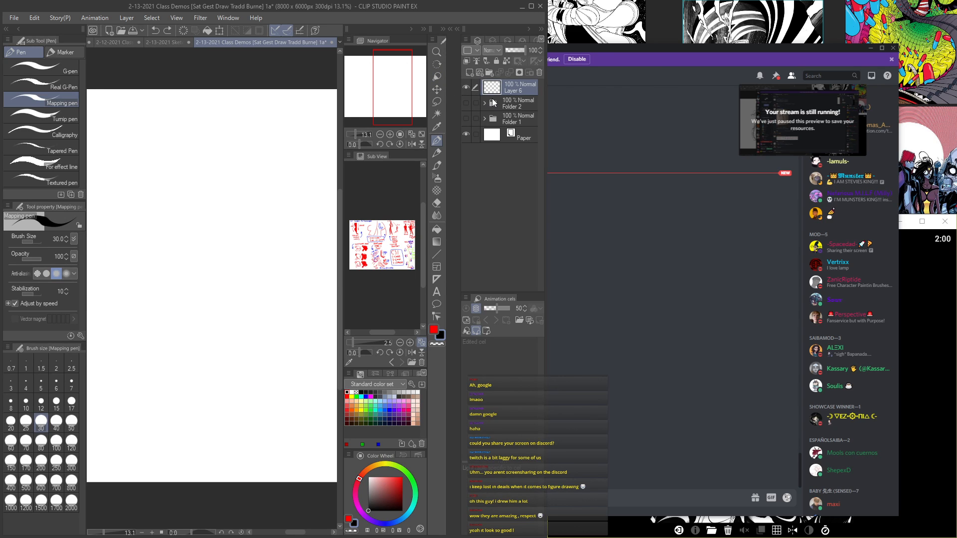
Step: Switch to Discord's classroom chat, enlarge the student's strip of red gesture figures, and close it
left_click(669, 22)
left_click(647, 321)
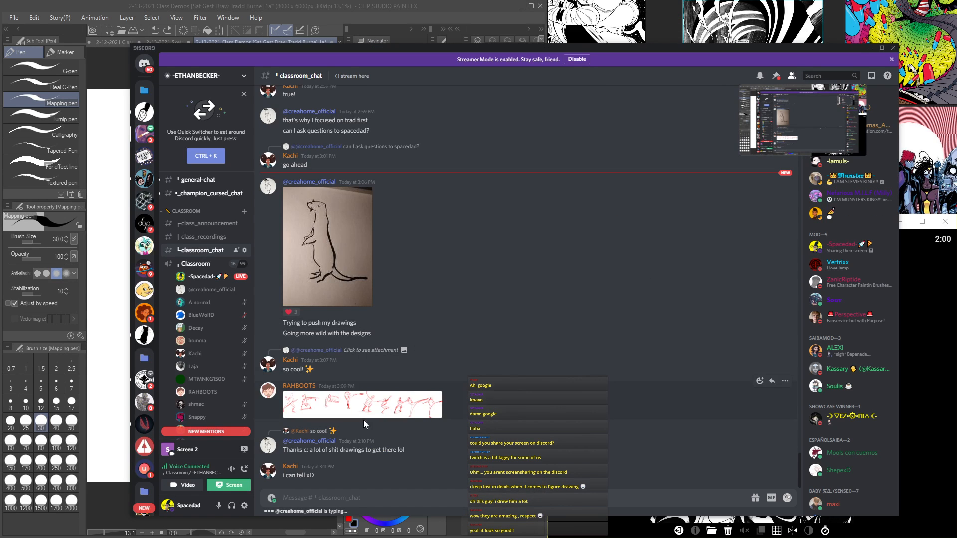
left_click(422, 396)
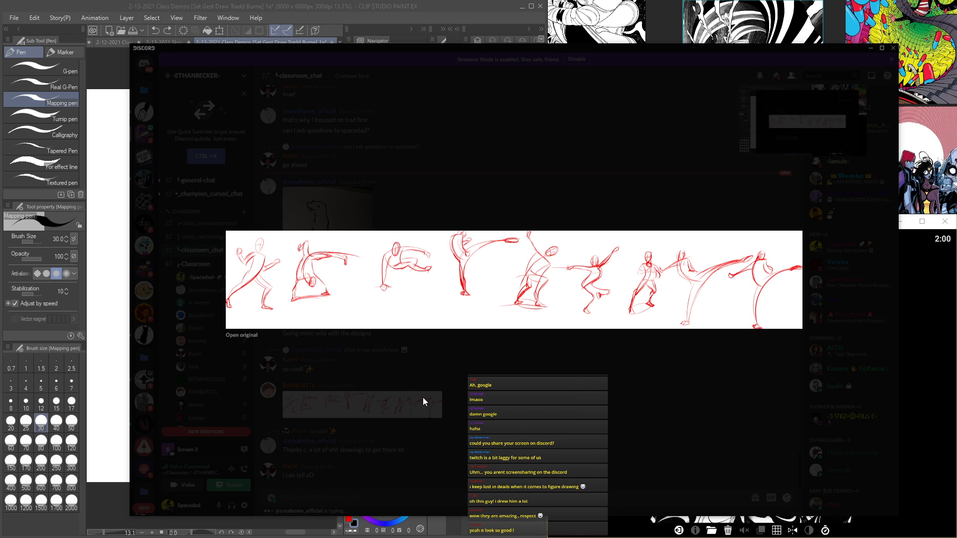
left_click(442, 358)
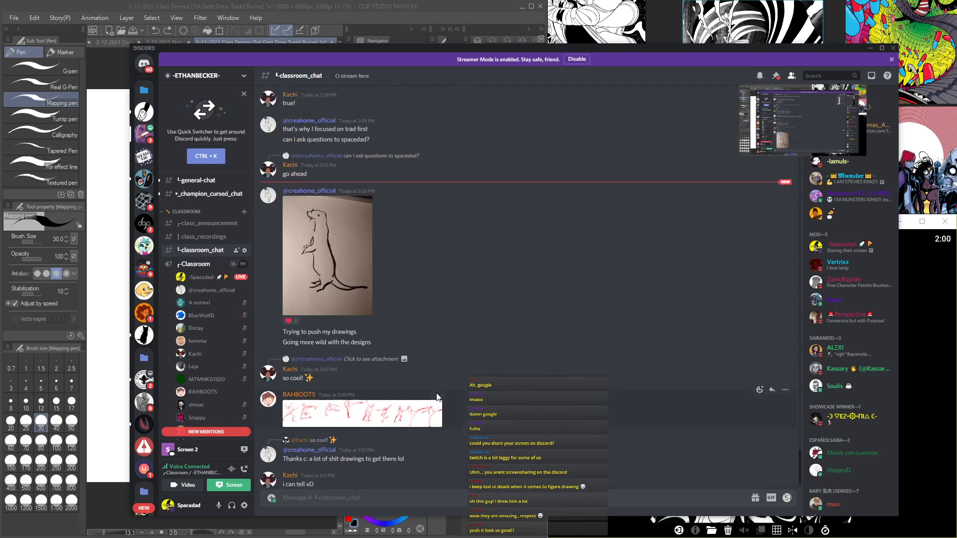
Step: Read the classroom chat message about Alex Woo and Kim Jung Gi, and check the white page of small pose sketches
scroll(250, 364, "down", 3)
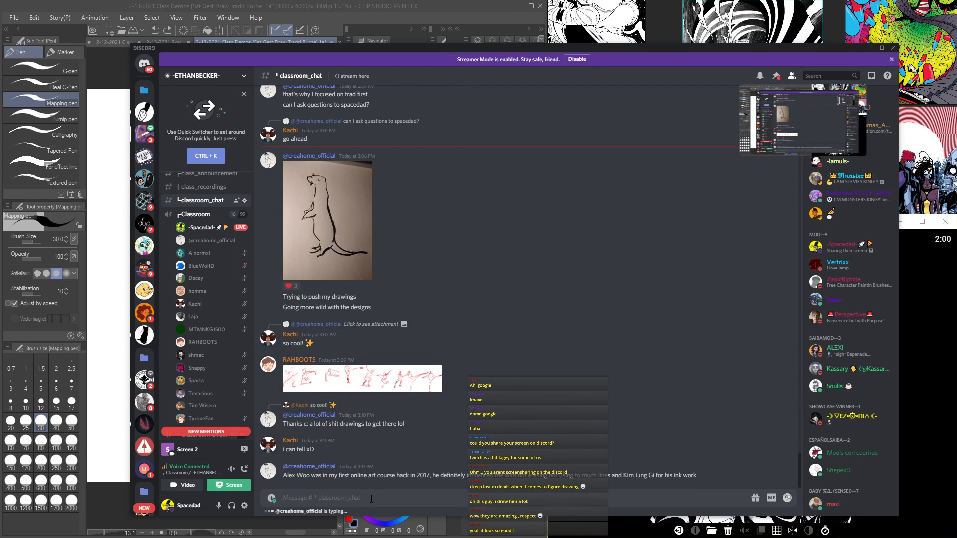
left_click(404, 386)
left_click(369, 469)
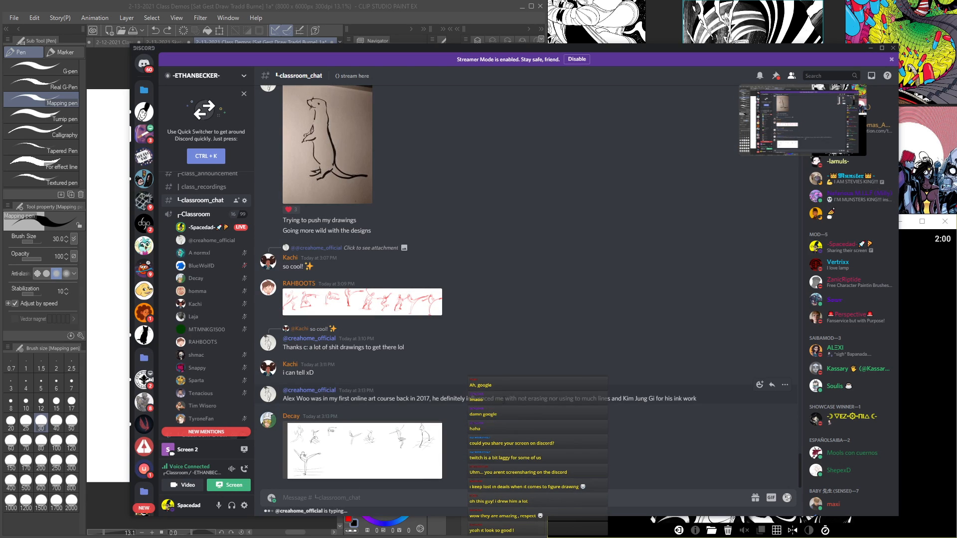
left_click_drag(512, 397, 661, 394)
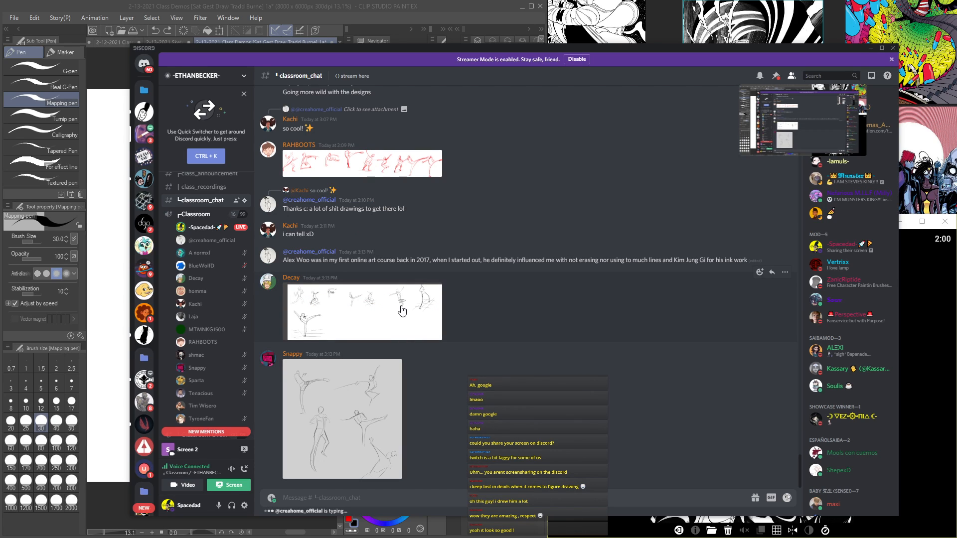
left_click(405, 330)
left_click(435, 368)
scroll(459, 414, "up", 5)
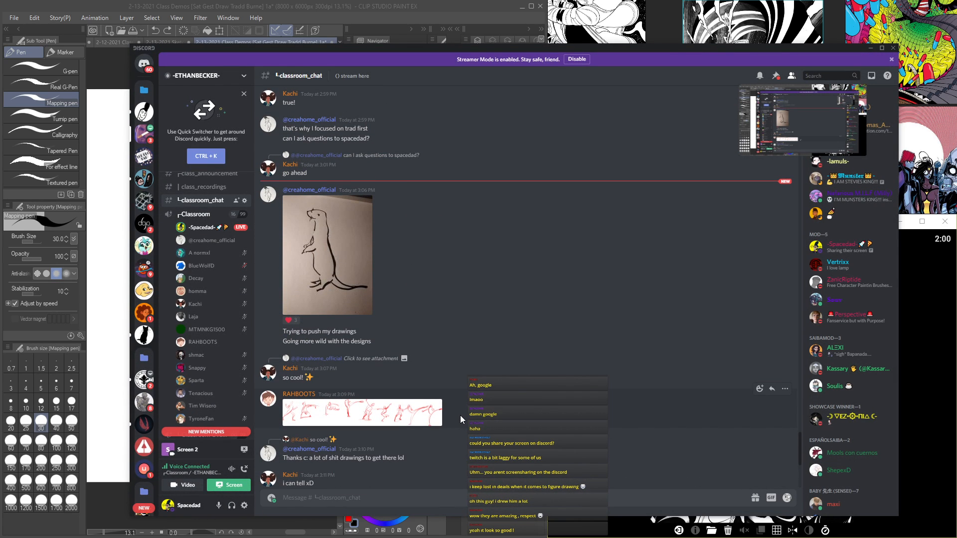
Step: View the student's gray page of kicking and standing gesture figures enlarged, and close it
left_click(381, 389)
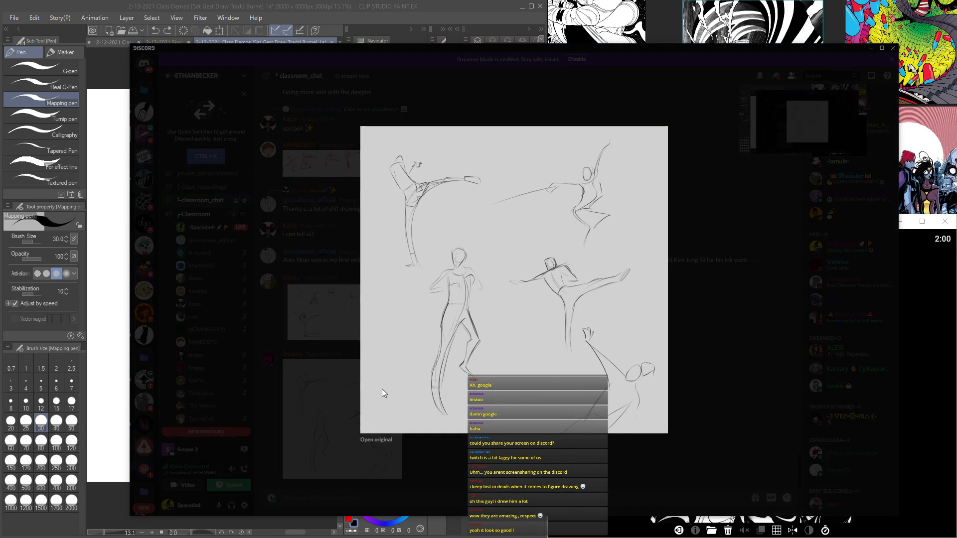
key("Escape")
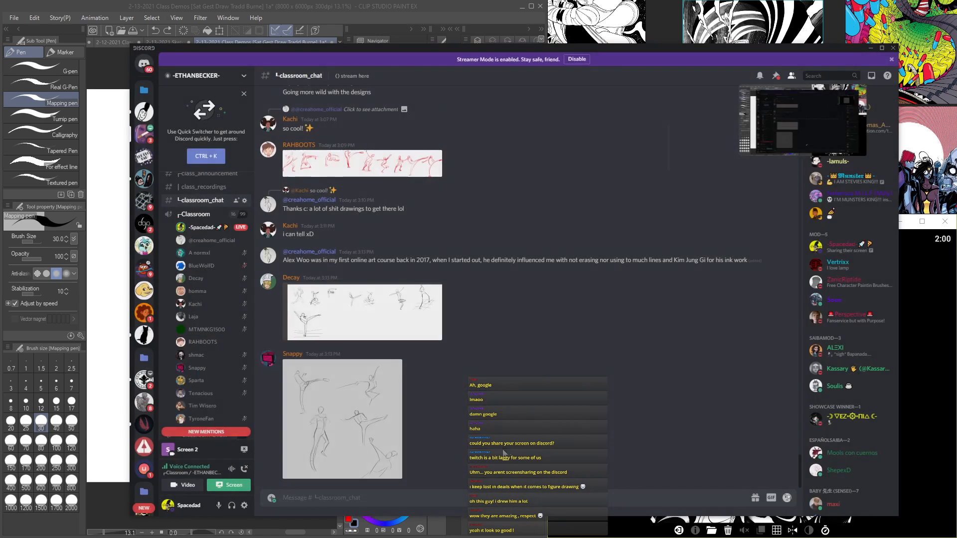
left_click(384, 408)
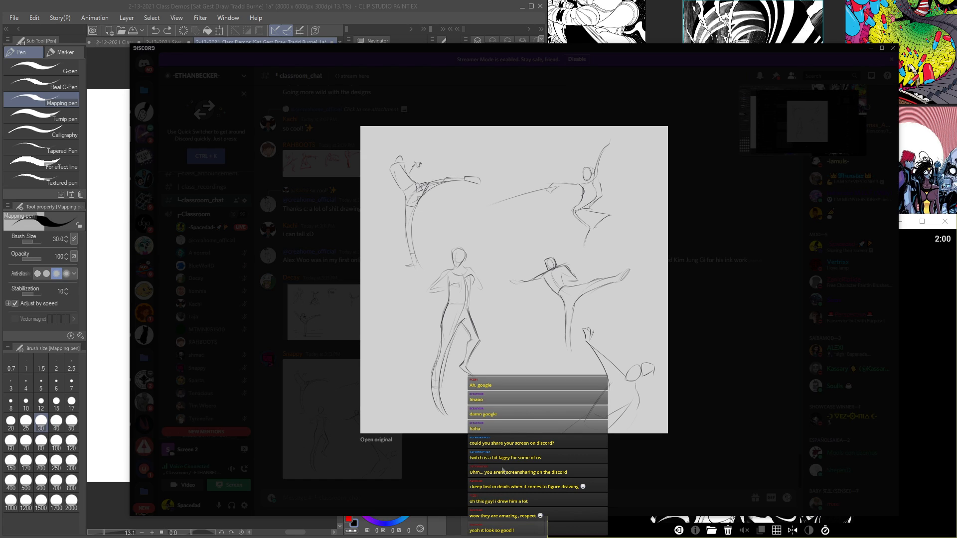
left_click(502, 470)
Step: Switch back to Clip Studio Paint, open the 2-13-2021 Sketchin 1a document, and examine the lunging figure on its page
left_click(402, 5)
key("Tab")
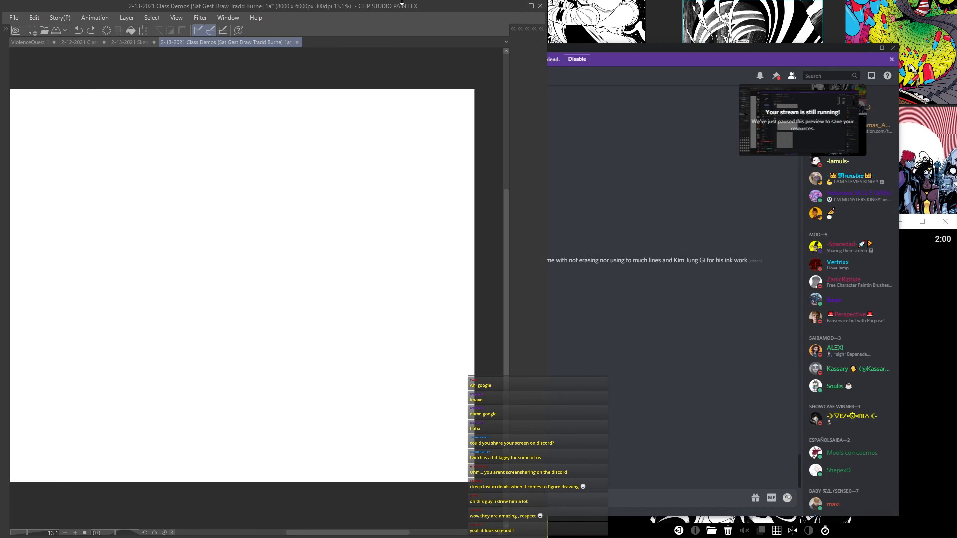
key("Tab")
left_click(160, 39)
key("Tab")
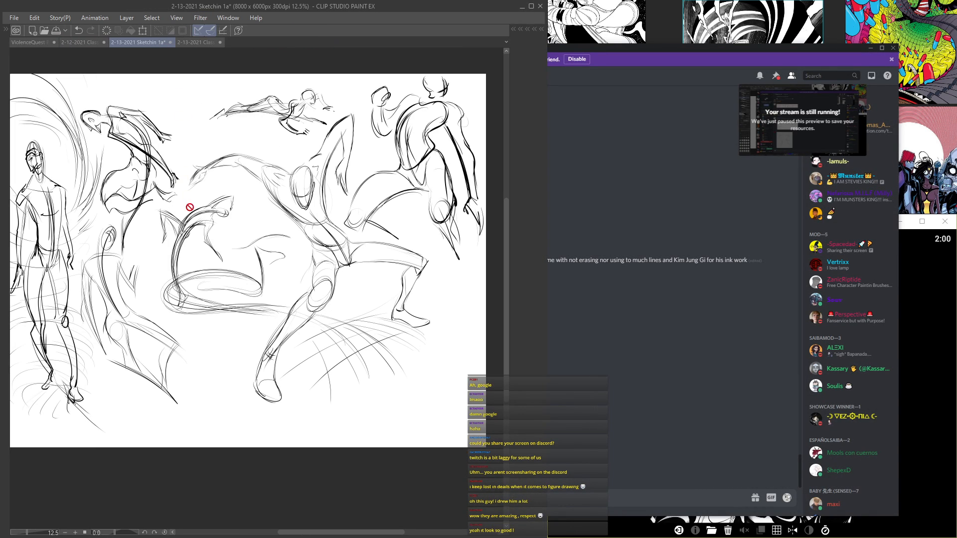
left_click_drag(190, 206, 249, 299)
scroll(164, 317, "down", 2)
key("Tab")
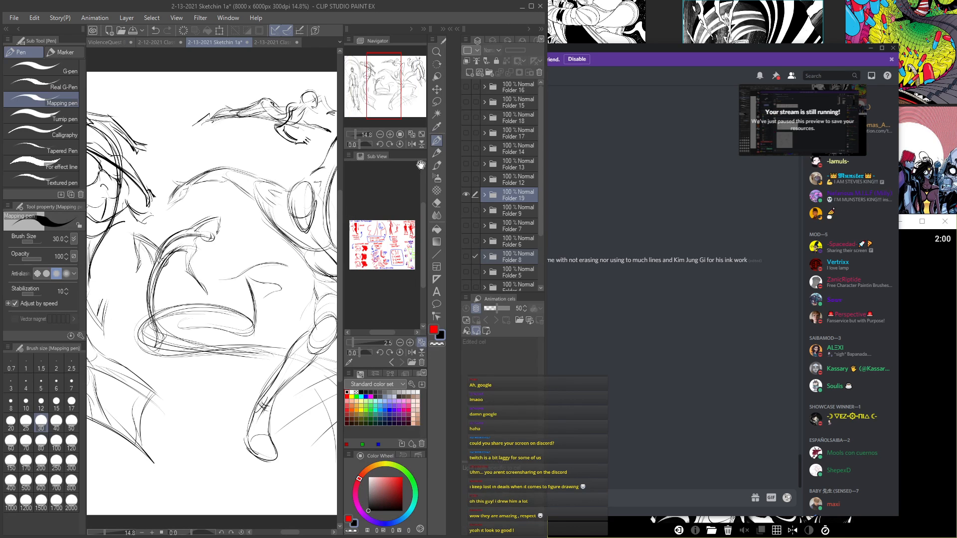
key("Tab")
scroll(377, 273, "up", 4)
left_click_drag(394, 245, 364, 228)
Step: Hide Folder 19 and display the page with the two large dynamic figures in the Sketchin document
key("Tab")
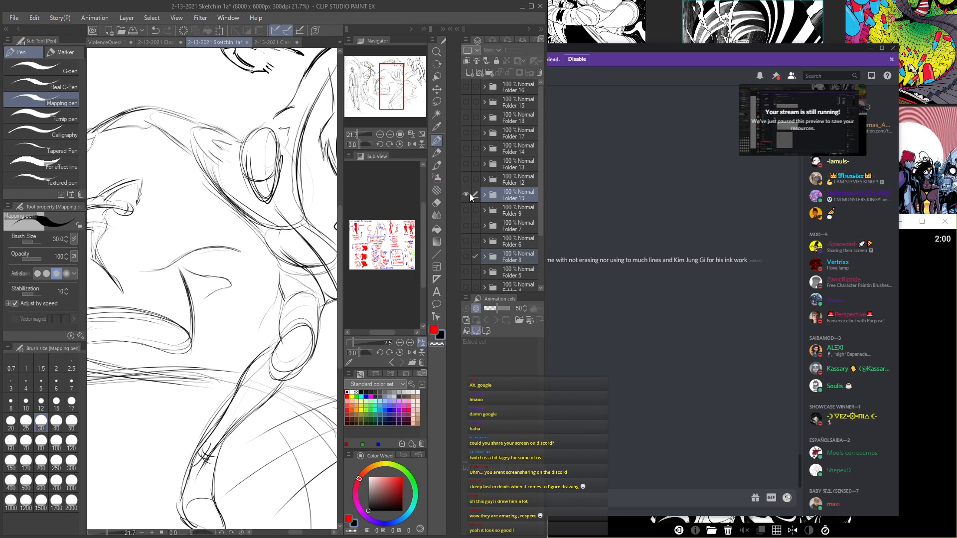
key("Tab")
scroll(264, 267, "down", 4)
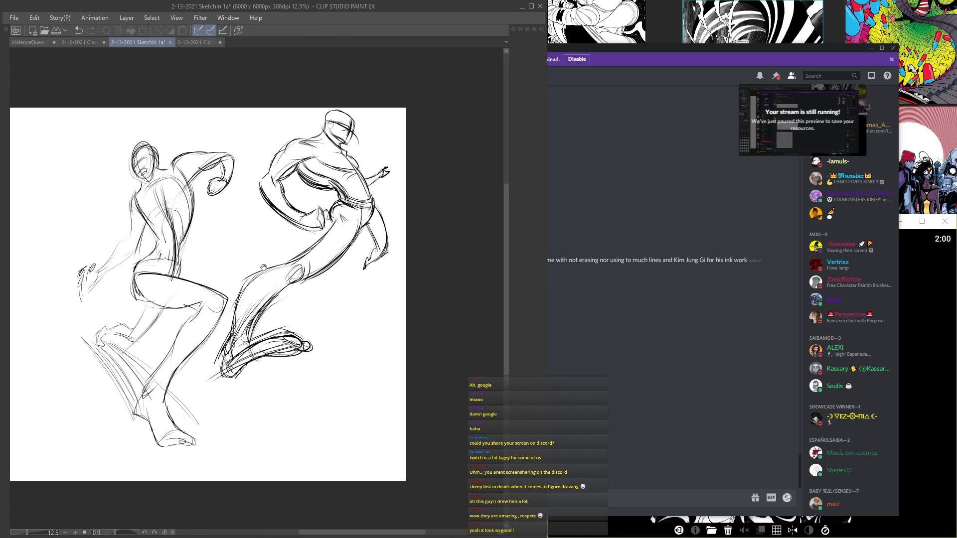
Step: Switch to the 2-12-2021 Class Demos document and examine the fighting figures on the Folder 1 page
key("Tab")
left_click(154, 42)
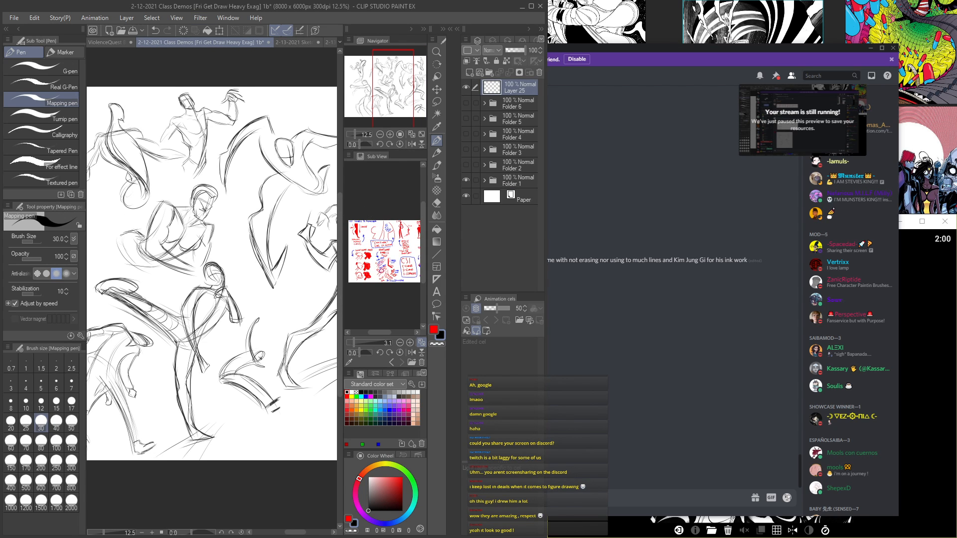
scroll(270, 234, "up", 2)
left_click_drag(214, 219, 292, 196)
key("Tab")
mouse_move(220, 277)
left_mouse_down()
mouse_move(364, 279)
mouse_move(158, 270)
mouse_move(137, 287)
mouse_move(167, 319)
mouse_move(180, 377)
mouse_move(262, 378)
mouse_move(234, 319)
mouse_move(359, 259)
mouse_move(259, 269)
mouse_move(280, 272)
left_mouse_up()
scroll(363, 279, "down", 1)
scroll(192, 289, "up", 2)
scroll(281, 272, "down", 2)
key("Tab")
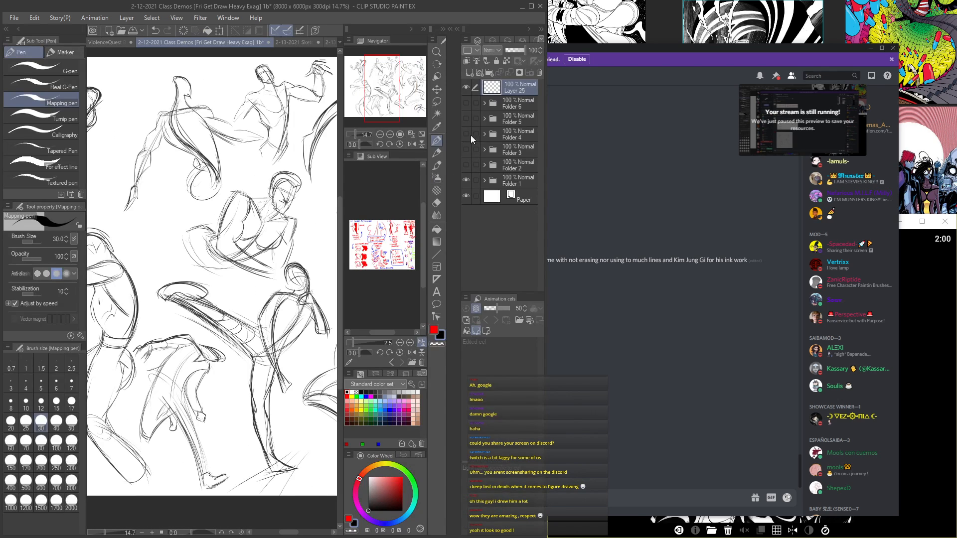
Step: Hide Folder 1 and show Folder 6 to look over its anatomy figures and head studies
left_click(465, 87)
left_click(465, 104)
key("Tab")
scroll(296, 263, "up", 2)
scroll(296, 263, "down", 2)
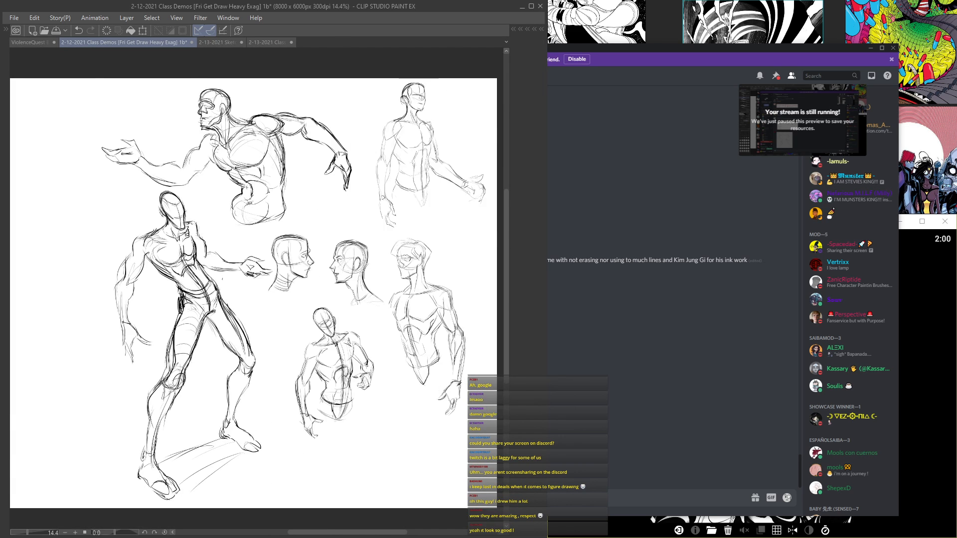
Step: Hide Folder 6, show Folder 5, and examine the foreshortened figures in the lower part of its page
key("Tab")
left_click(466, 104)
left_click(466, 117)
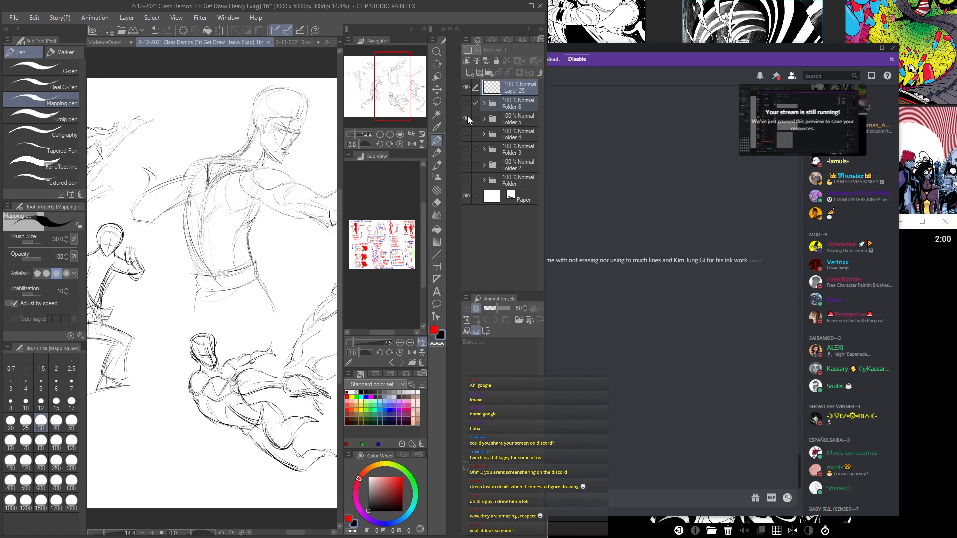
key("Tab")
mouse_move(296, 297)
left_mouse_down()
mouse_move(425, 291)
mouse_move(342, 291)
mouse_move(399, 334)
mouse_move(330, 273)
left_mouse_up()
scroll(333, 350, "up", 4)
left_click_drag(332, 350, 212, 282)
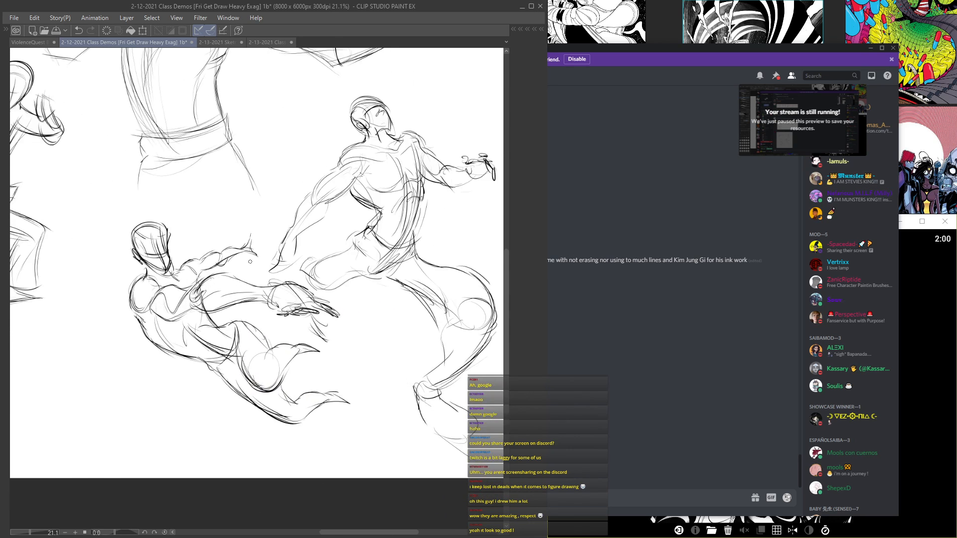
Step: Hide Folder 5 and show Folder 4 to look over its page of figure demos
key("Tab")
left_click(467, 117)
left_click(467, 135)
key("Tab")
scroll(234, 307, "down", 3)
mouse_move(268, 325)
left_mouse_down()
mouse_move(357, 391)
mouse_move(397, 402)
left_mouse_up()
scroll(189, 337, "up", 4)
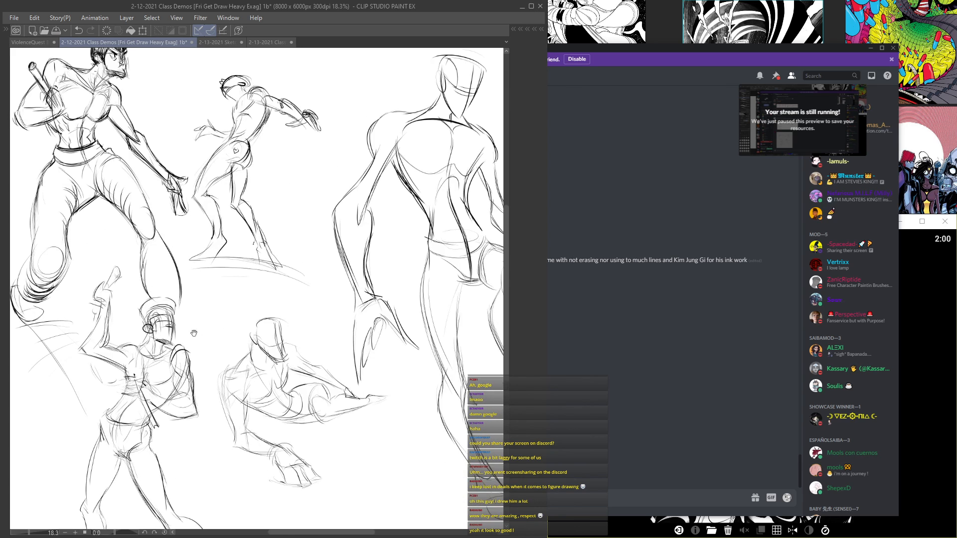
Step: Examine the Folder 4 figures up close, focusing on the bearded fighter in baggy trousers
left_click_drag(189, 336, 427, 448)
scroll(427, 449, "up", 3)
mouse_move(383, 264)
left_mouse_down()
mouse_move(399, 306)
mouse_move(366, 269)
mouse_move(366, 205)
mouse_move(384, 225)
mouse_move(366, 342)
mouse_move(313, 280)
left_mouse_up()
scroll(366, 205, "up", 1)
mouse_move(277, 244)
left_mouse_down()
mouse_move(285, 256)
mouse_move(299, 187)
mouse_move(269, 235)
mouse_move(226, 265)
left_mouse_up()
scroll(299, 186, "down", 2)
scroll(234, 258, "up", 3)
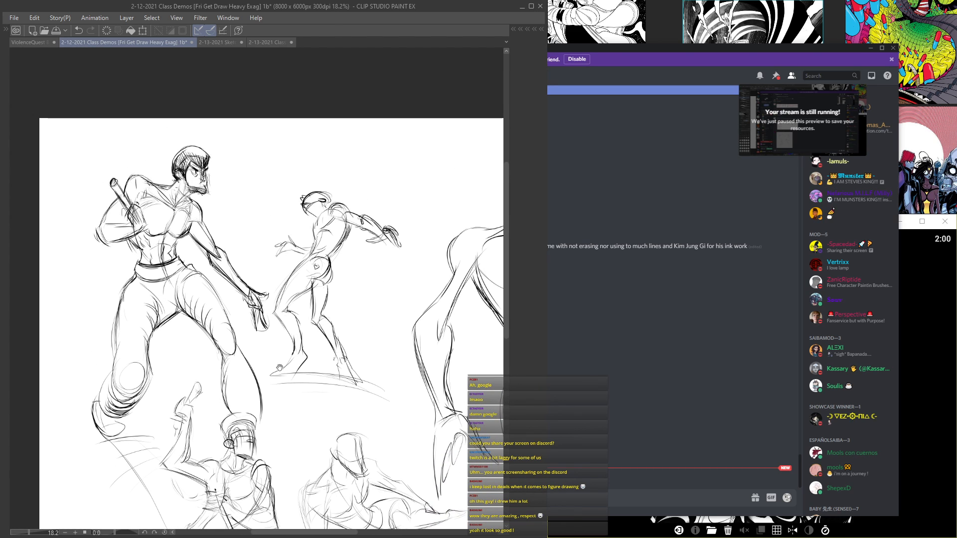
left_click_drag(207, 331, 266, 363)
Step: Hide Folder 4, show Folder 2, and examine its gesture figures up close and as a whole page
key("Tab")
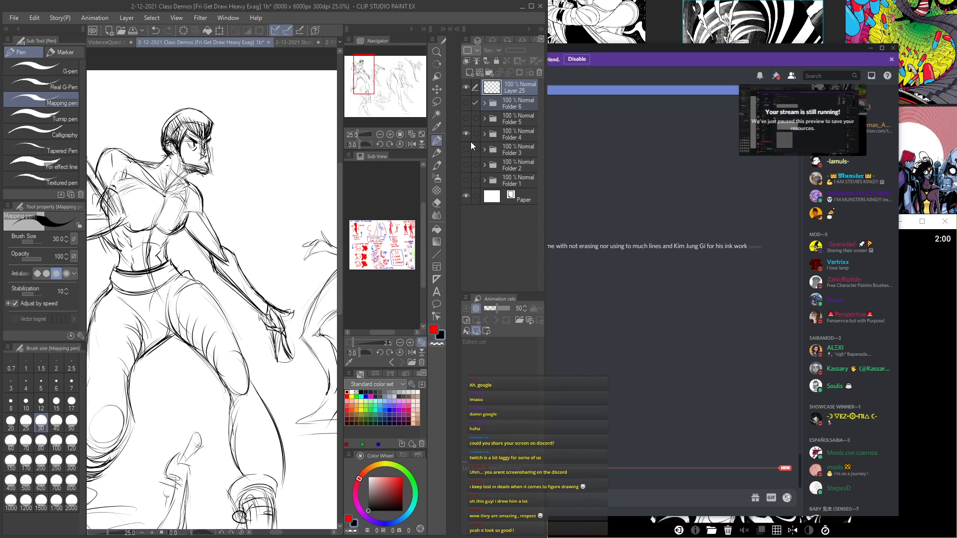
left_click(466, 139)
left_click(465, 147)
key("Tab")
scroll(319, 316, "down", 3)
left_click_drag(319, 316, 184, 207)
mouse_move(278, 271)
left_mouse_down()
mouse_move(204, 272)
mouse_move(166, 289)
mouse_move(96, 272)
mouse_move(70, 253)
mouse_move(121, 346)
left_mouse_up()
scroll(258, 279, "up", 3)
left_click_drag(258, 259, 256, 325)
mouse_move(299, 356)
left_mouse_down()
mouse_move(199, 242)
mouse_move(259, 50)
mouse_move(164, 60)
left_mouse_up()
scroll(275, 210, "up", 1)
key("Tab")
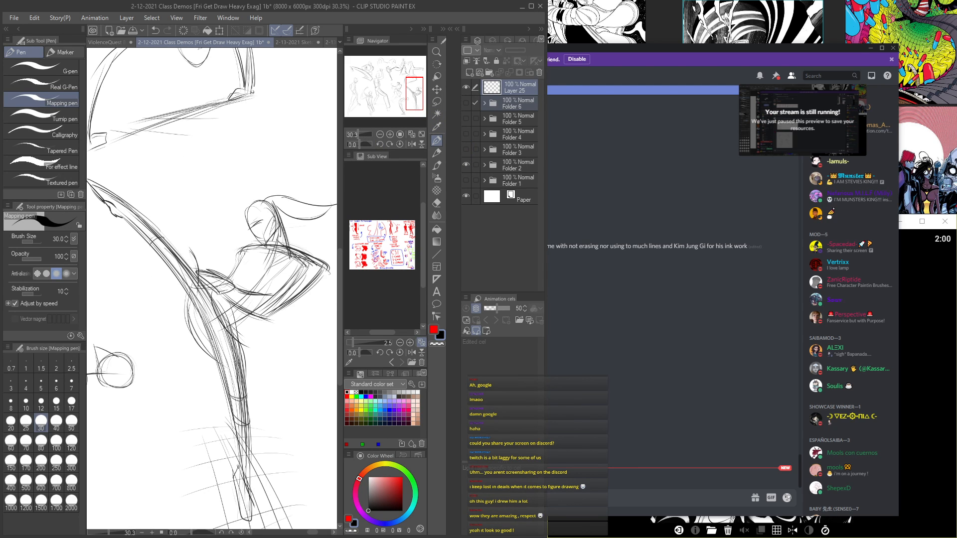
key("Tab")
scroll(386, 360, "down", 5)
scroll(387, 360, "up", 1)
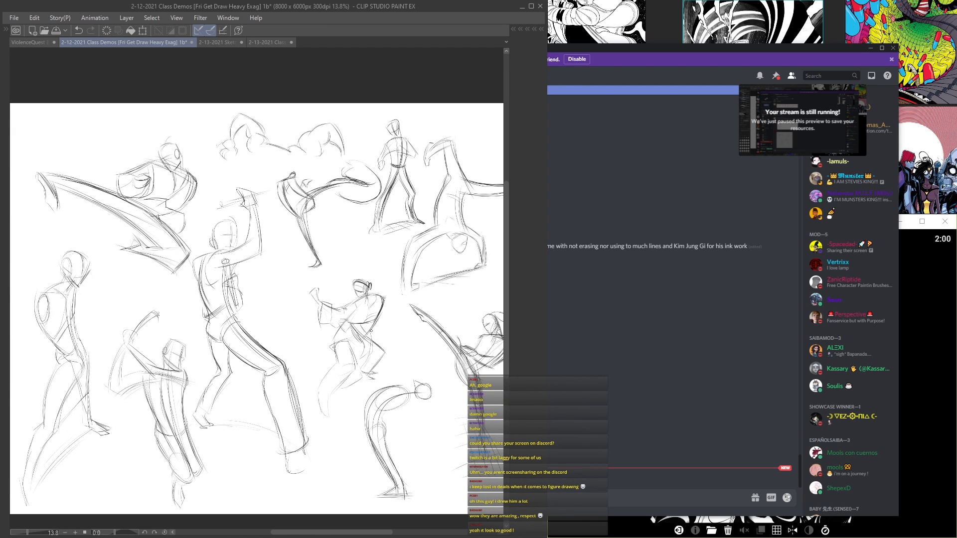
Step: Switch to the ViolenceQuest Brainstormin' 2c document, hide Folder 29, and show Folder 13 to view its sketches
left_click(36, 43)
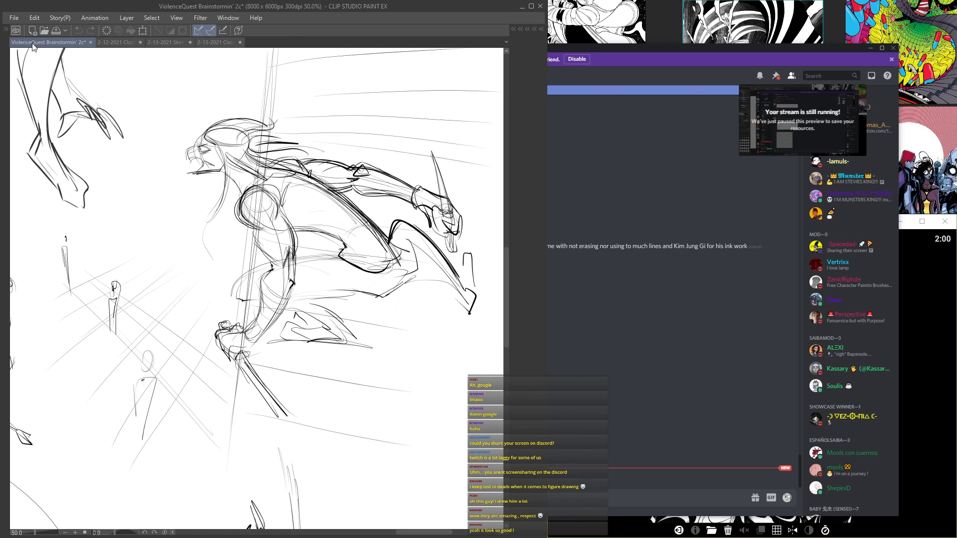
key("Tab")
scroll(508, 212, "down", 2)
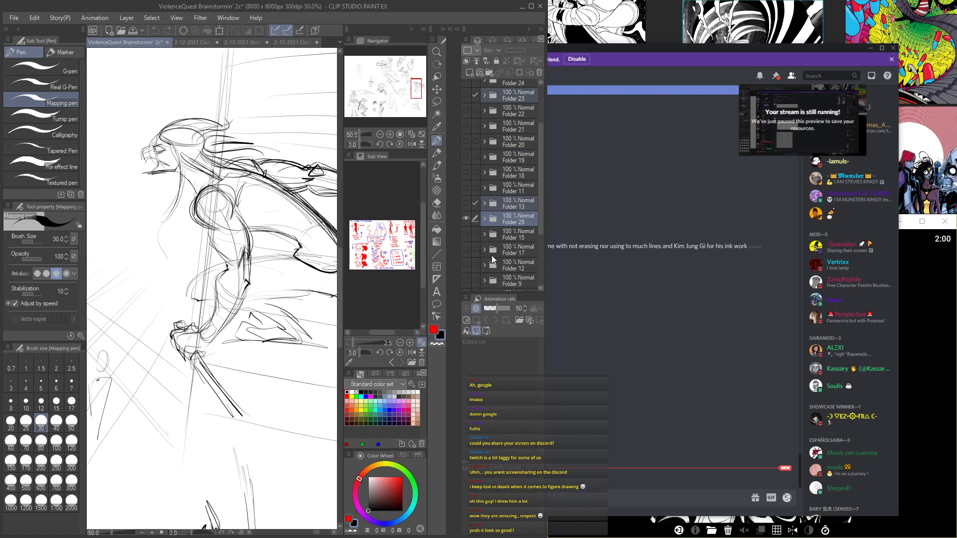
left_click(466, 216)
left_click(465, 203)
key("Tab")
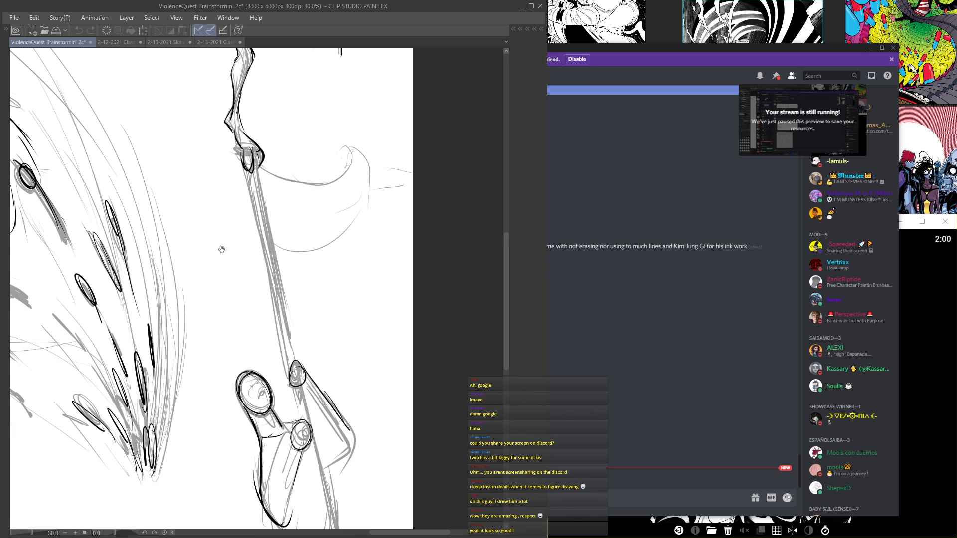
Step: Hide Folder 13, show Folder 11 to view its sketches, and hide it again
scroll(333, 316, "down", 4)
key("Tab")
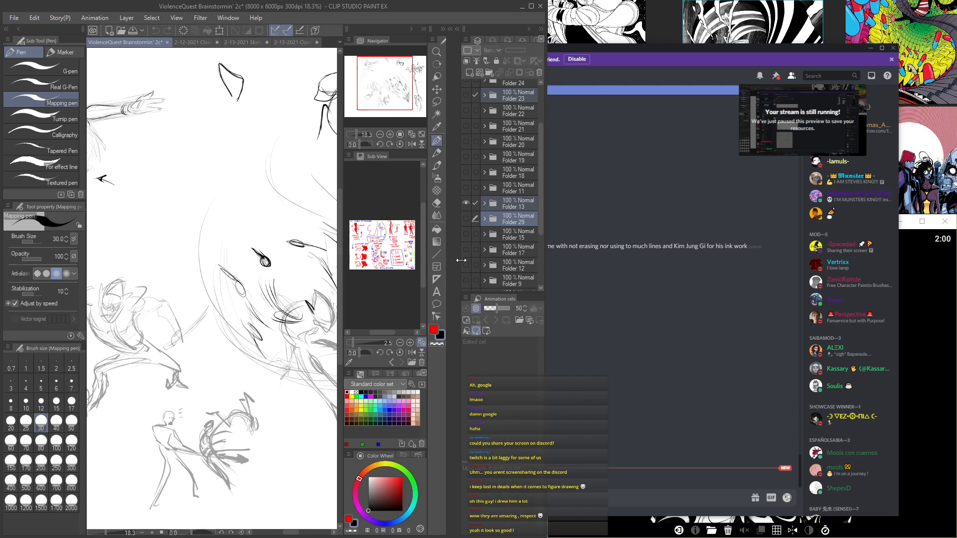
left_click(465, 191)
key("Tab")
key("Tab")
scroll(465, 240, "down", 2)
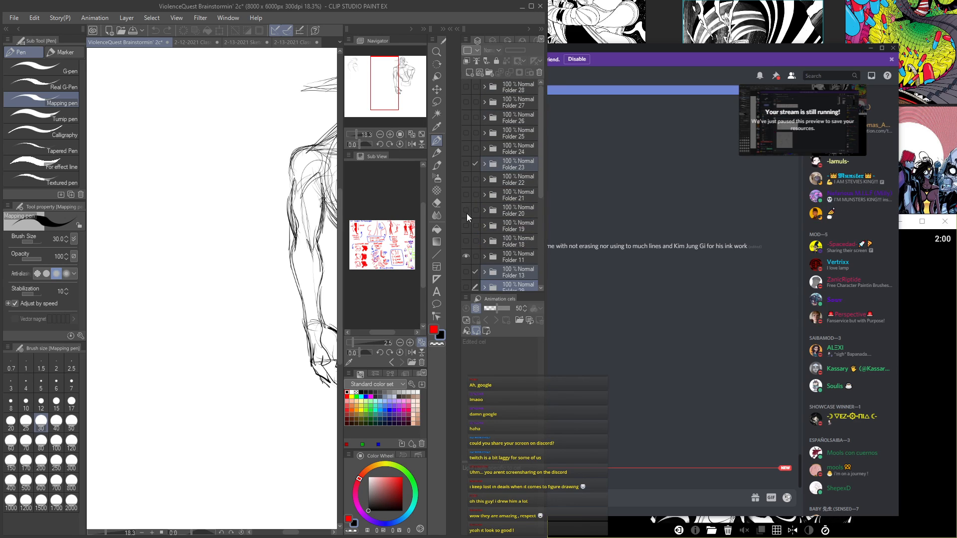
left_click(466, 256)
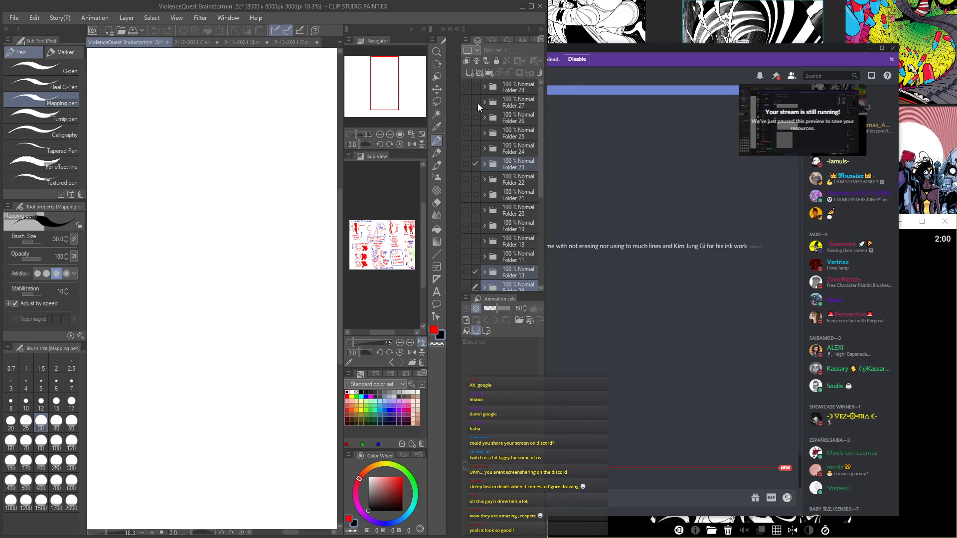
Step: Preview the sketch pages in Folders 28, 27 and 26 by showing and hiding each in turn
left_click(464, 88)
left_click(464, 87)
left_click(465, 98)
left_click(465, 97)
left_click(467, 114)
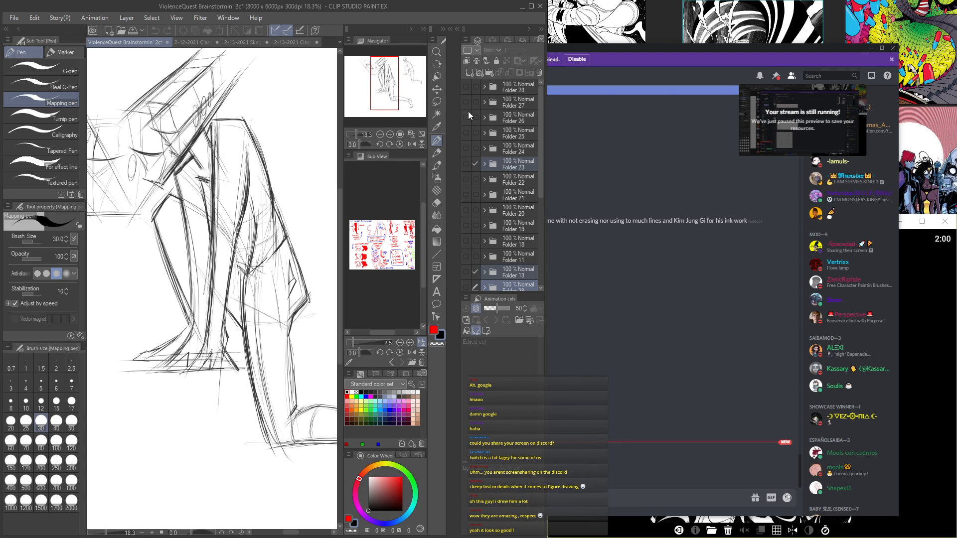
left_click(467, 113)
Step: Show Folder 25 and look over its page of figure sketches as a whole
left_click(465, 128)
left_click(465, 133)
left_click(465, 134)
key("Tab")
mouse_move(394, 255)
left_mouse_down()
mouse_move(276, 271)
mouse_move(303, 255)
mouse_move(304, 238)
left_mouse_up()
scroll(276, 271, "down", 1)
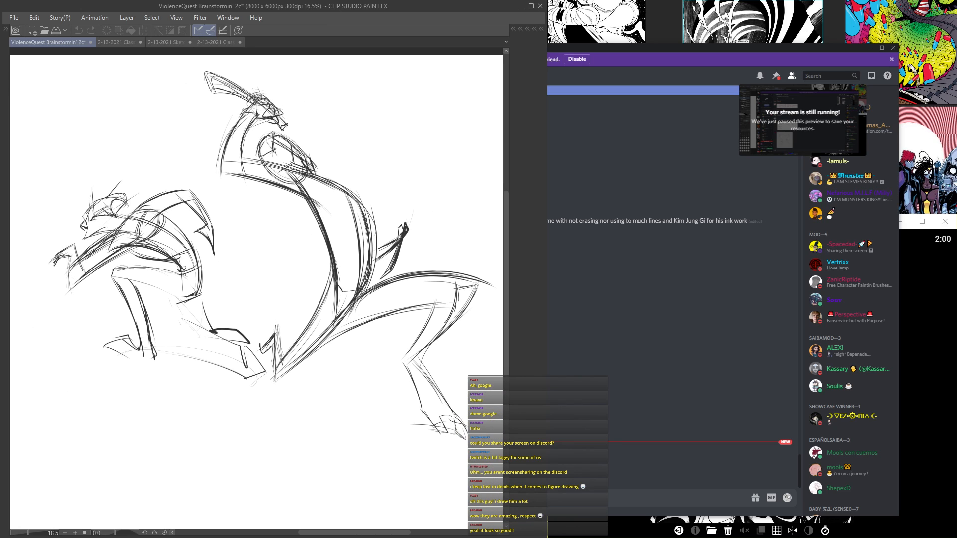
Step: Hide Folder 25, show Folder 24 to view its page, and hide it again
key("Tab")
left_click(466, 133)
left_click(466, 148)
key("Tab")
key("Tab")
left_click(466, 149)
Step: Preview Folders 23 and 22, leave both hidden, and show Folder 21 to examine its large bold-lined gesture figure
left_click(465, 163)
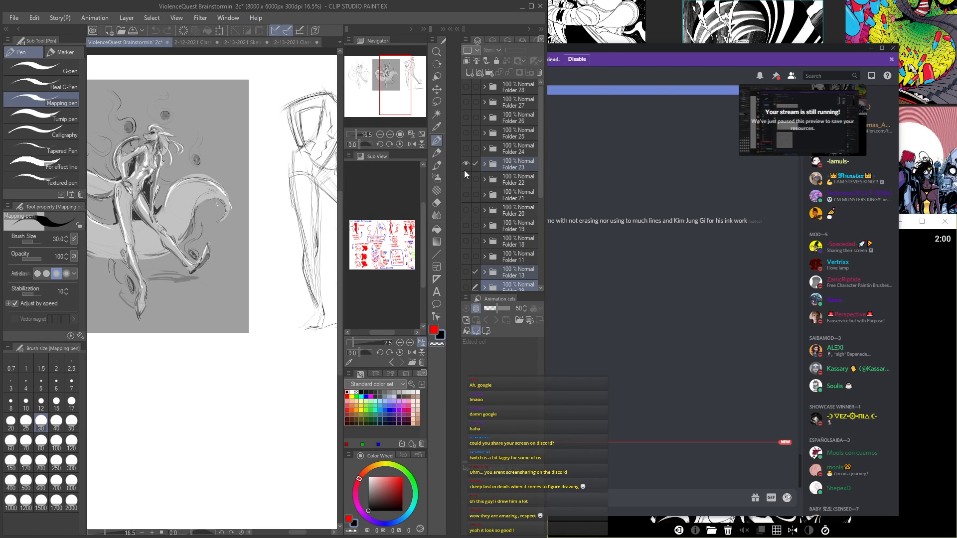
left_click(465, 163)
left_click(466, 179)
left_click(468, 178)
left_click(465, 196)
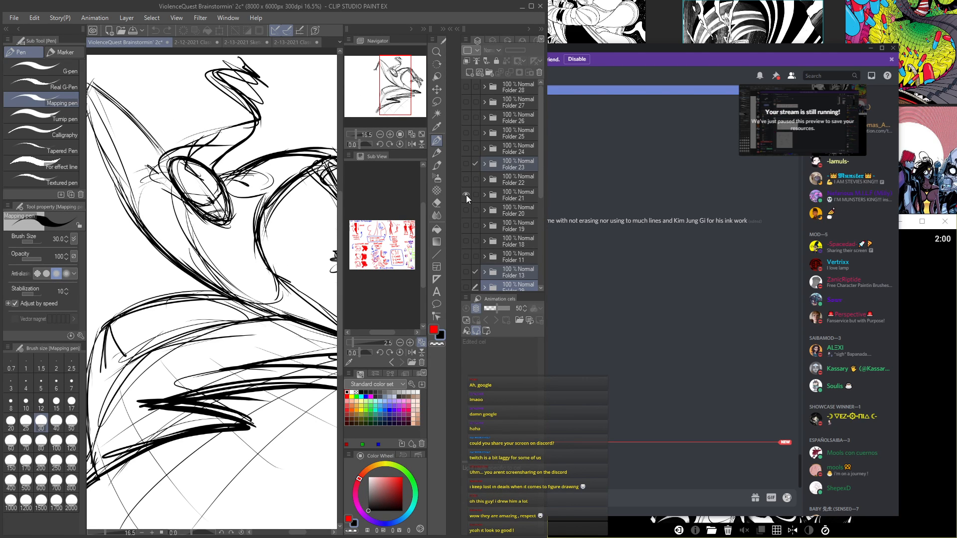
key("Tab")
left_click_drag(348, 339, 369, 344)
scroll(351, 335, "down", 2)
scroll(351, 336, "up", 2)
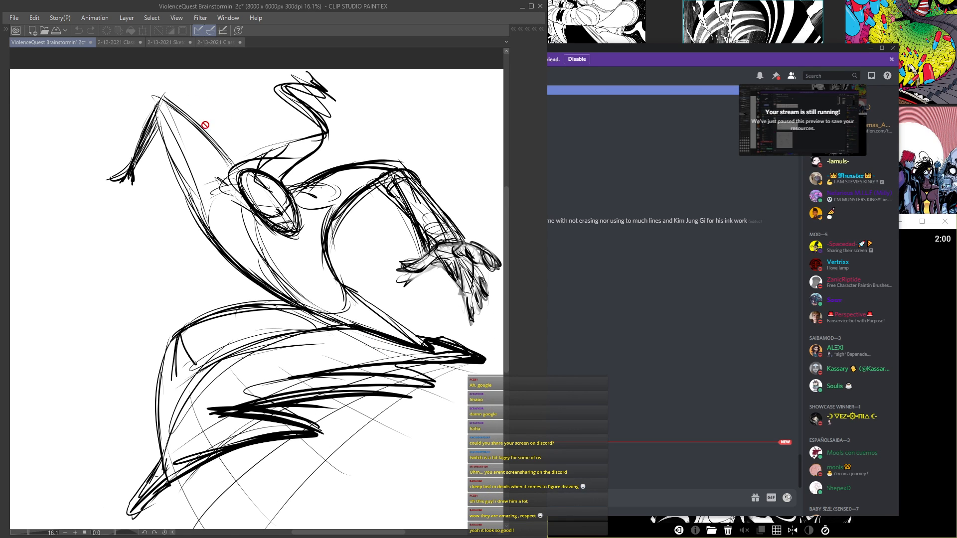
Step: Hide Folder 21, show Folder 20, and examine its action figures up close and as a whole page
key("Tab")
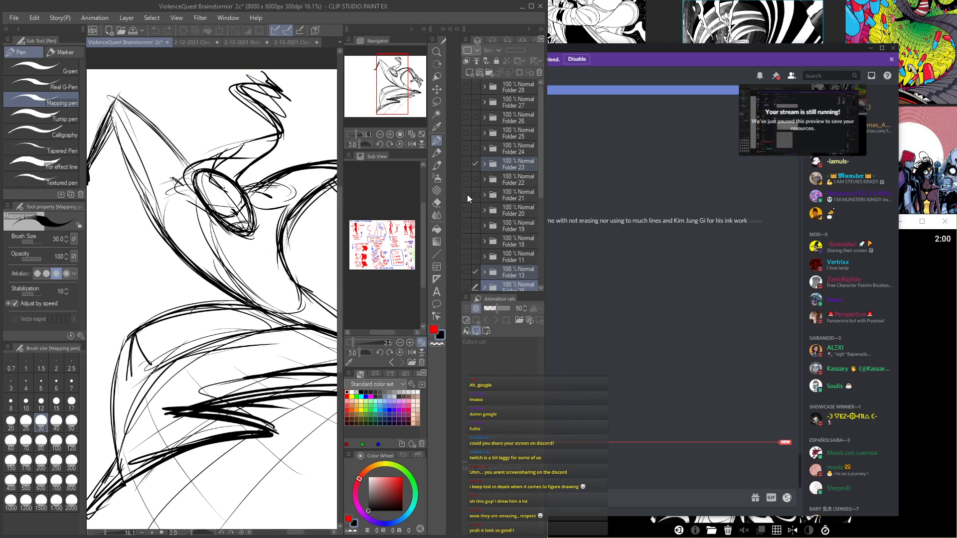
left_click(467, 195)
left_click(468, 207)
key("Tab")
left_click_drag(195, 289, 168, 261)
scroll(330, 294, "up", 1)
scroll(169, 264, "down", 2)
scroll(199, 264, "up", 3)
left_click_drag(133, 218, 224, 238)
scroll(311, 261, "down", 2)
scroll(230, 240, "down", 1)
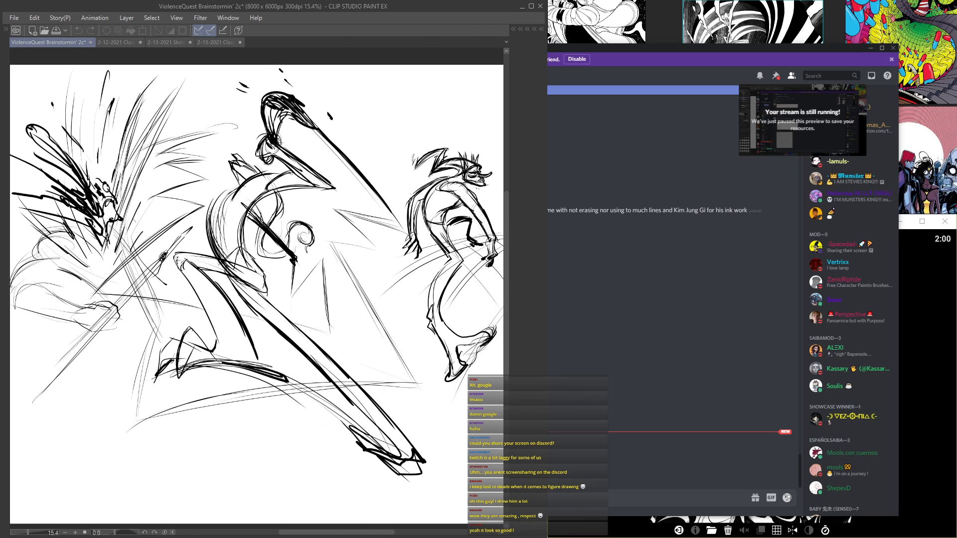
Step: Hide Folder 20, show Folder 19, and examine the horned character and the tall bent-over figure beside it
key("Tab")
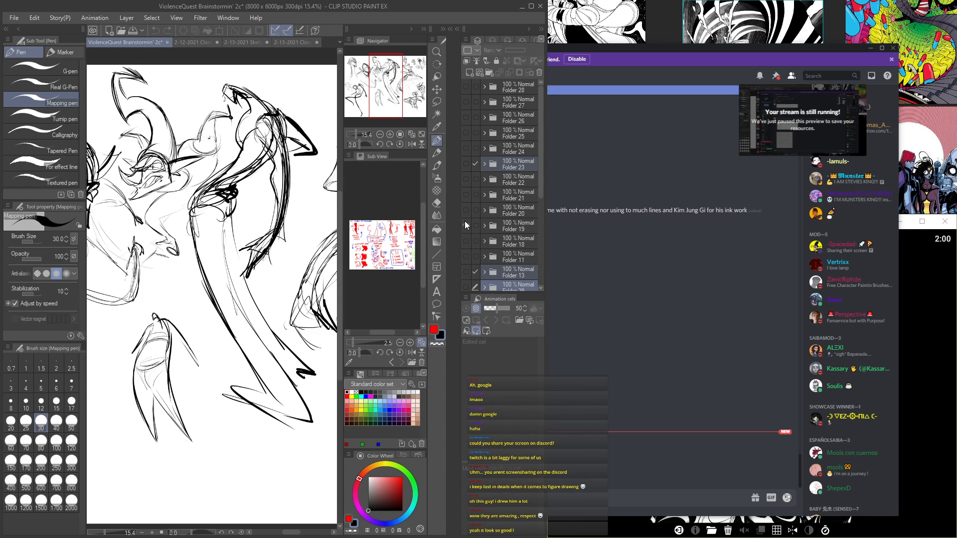
key("Tab")
scroll(348, 317, "up", 3)
left_click_drag(348, 318, 359, 333)
left_click_drag(219, 134, 255, 136)
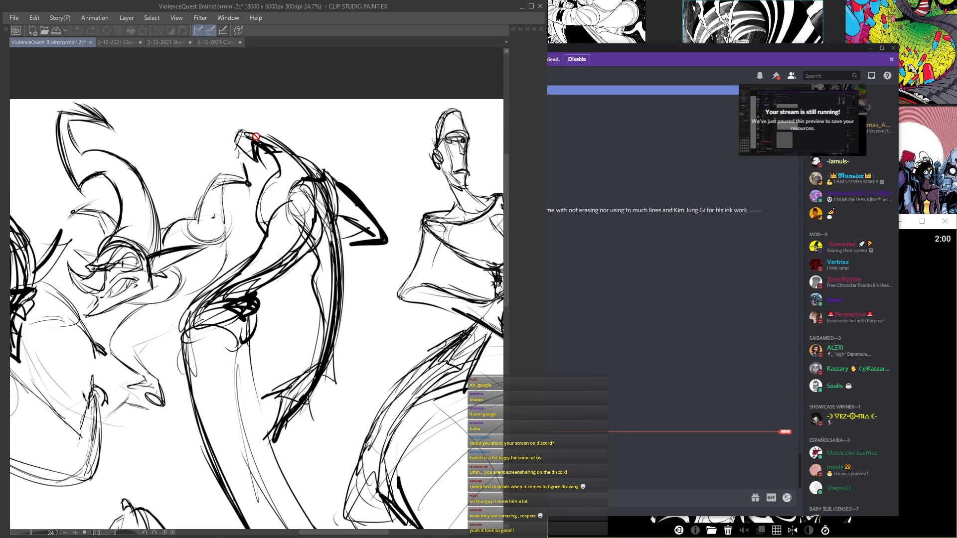
left_click_drag(258, 239, 267, 117)
left_click_drag(301, 245, 51, 312)
Step: Examine Folder 19's long-necked bald figure up close, including its torso, tiny distant hand and large foreshortened hand
scroll(121, 286, "up", 5)
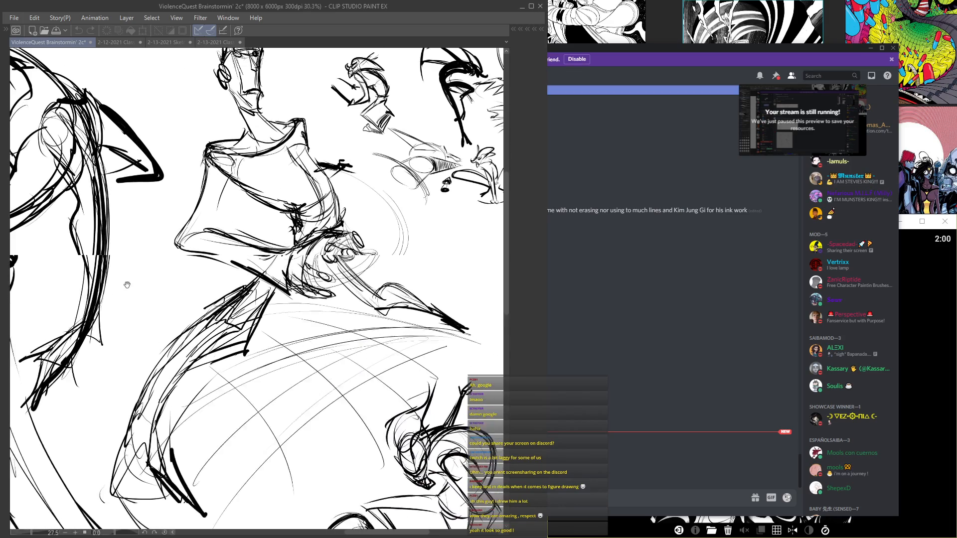
left_click_drag(222, 304, 169, 60)
left_click_drag(231, 410, 19, 361)
scroll(237, 181, "down", 3)
left_click_drag(201, 333, 329, 441)
left_click_drag(253, 167, 306, 206)
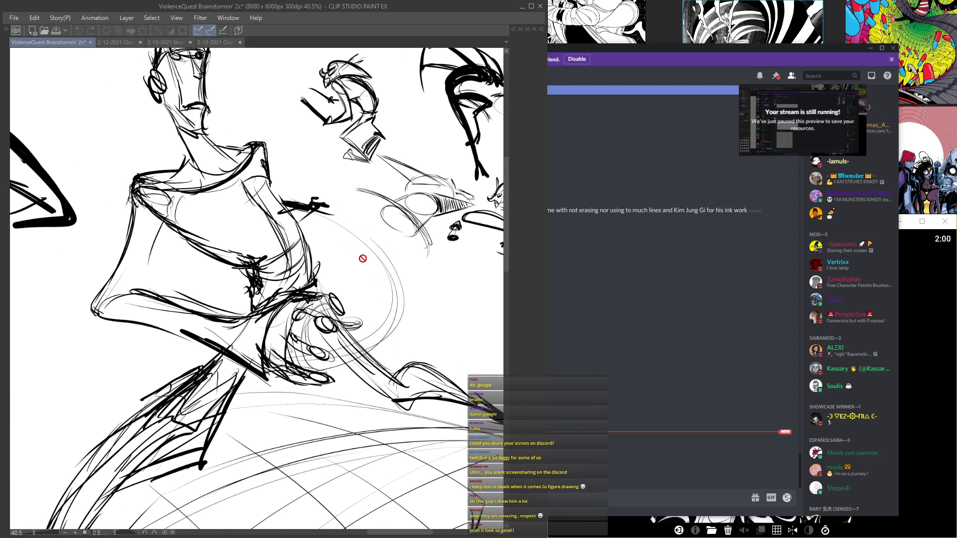
scroll(322, 208, "up", 2)
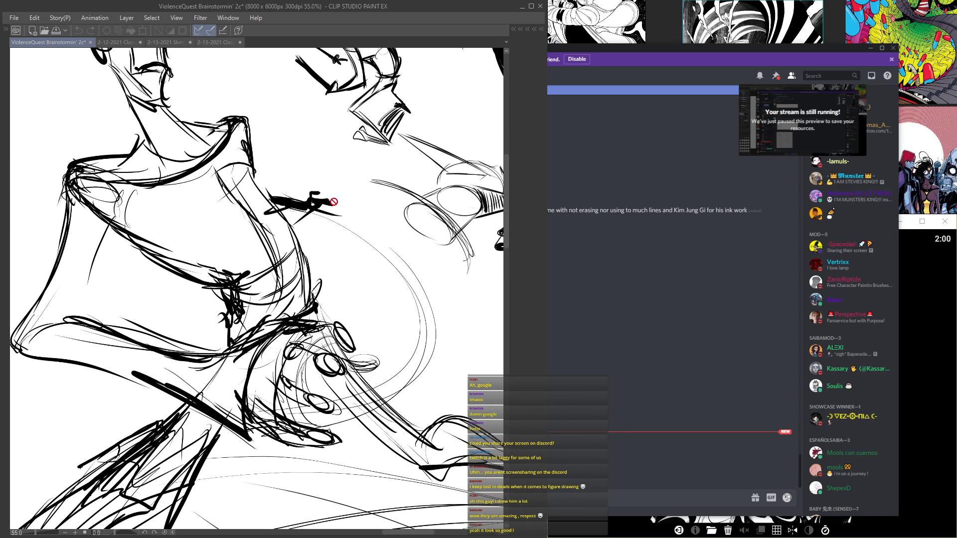
scroll(321, 208, "up", 1)
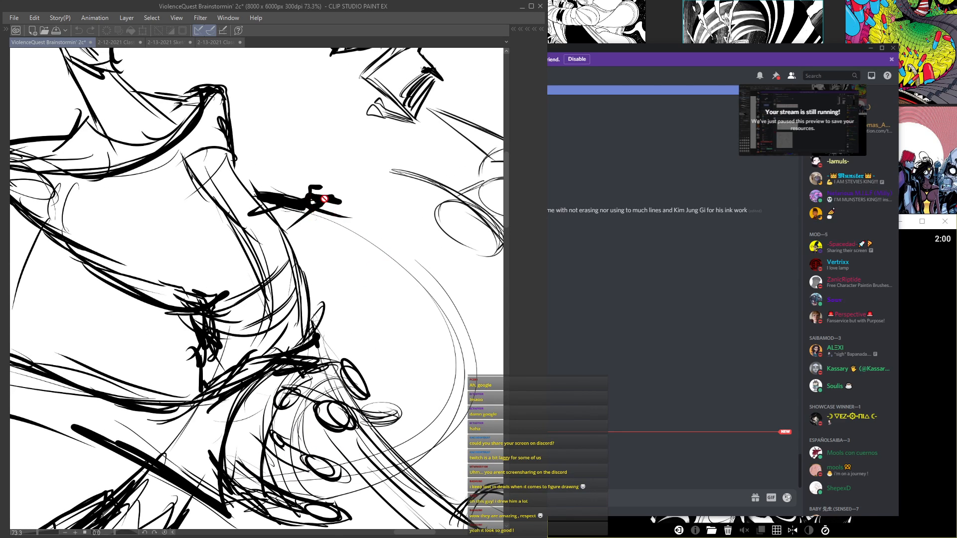
scroll(314, 194, "down", 4)
scroll(310, 198, "up", 3)
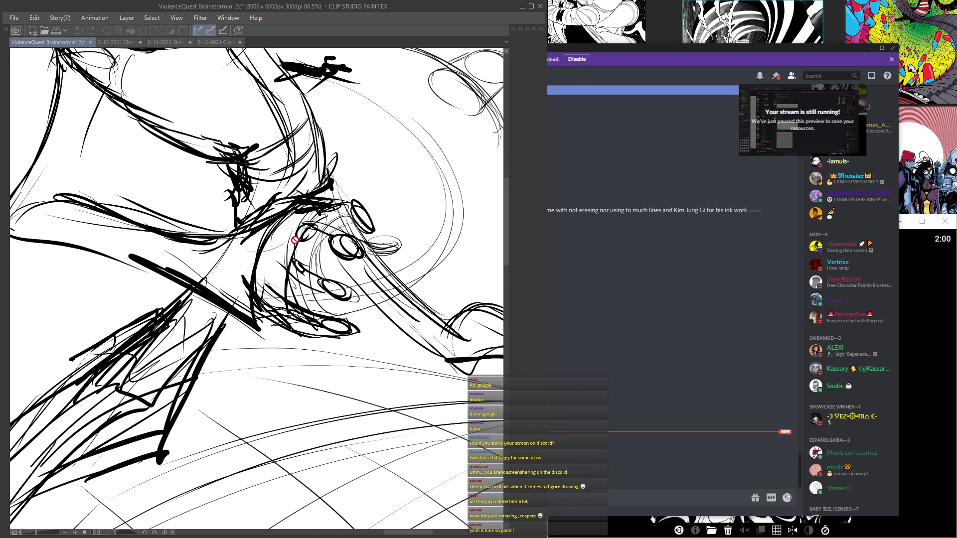
scroll(322, 303, "down", 5)
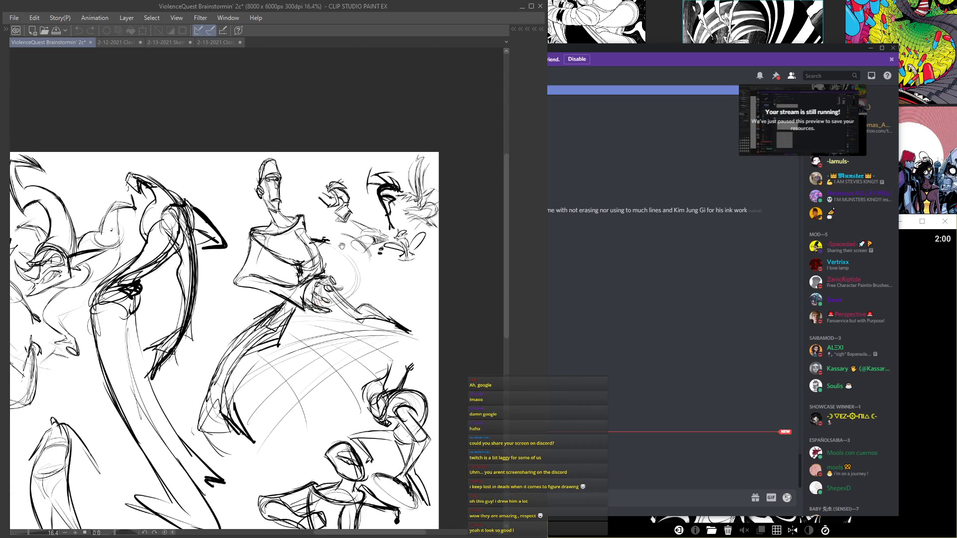
Step: Examine the small dynamic creature sketches near the upper-right corner of Folder 19's page
scroll(273, 281, "up", 6)
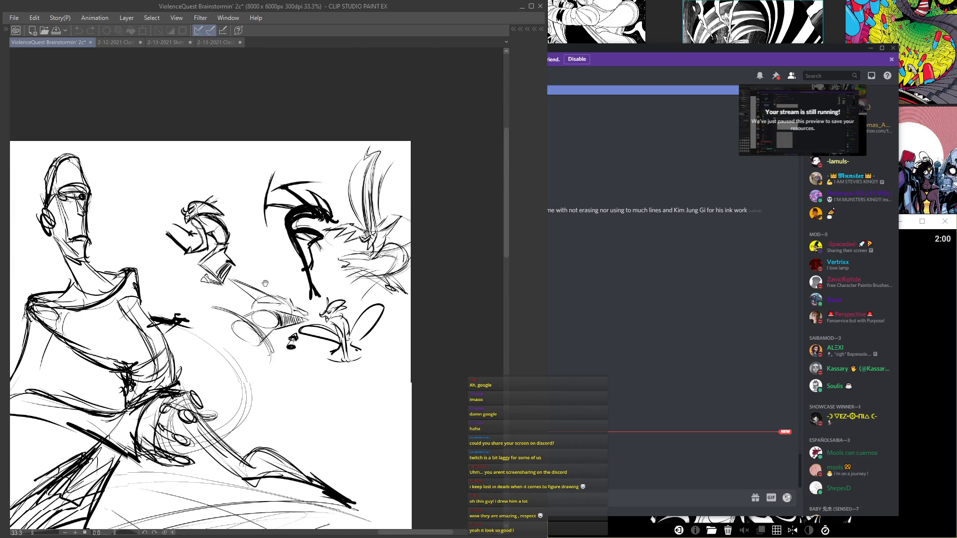
scroll(274, 281, "up", 1)
left_click_drag(275, 279, 335, 138)
scroll(324, 254, "up", 4)
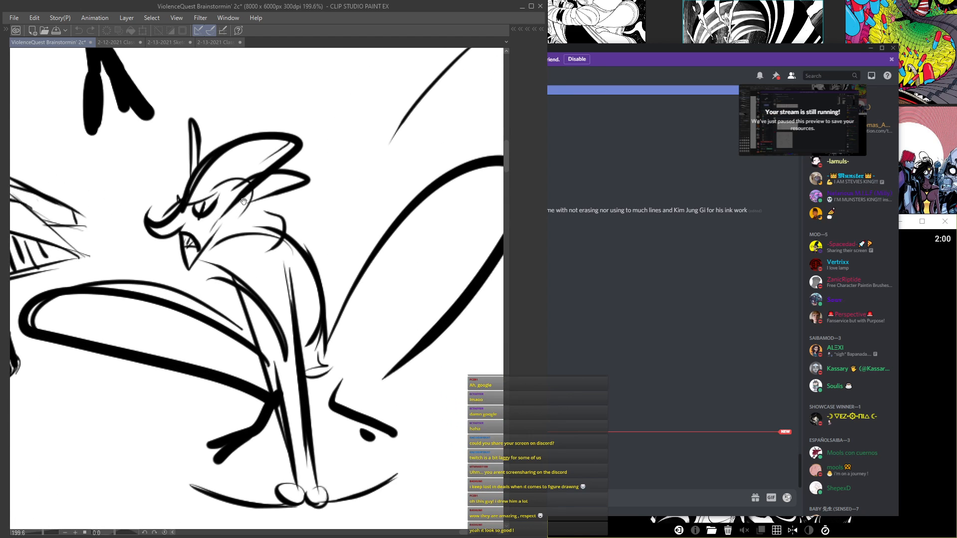
scroll(243, 201, "down", 4)
left_click_drag(189, 107, 304, 376)
left_click_drag(274, 234, 48, 338)
scroll(112, 314, "up", 3)
scroll(122, 305, "down", 1)
left_click_drag(122, 305, 155, 303)
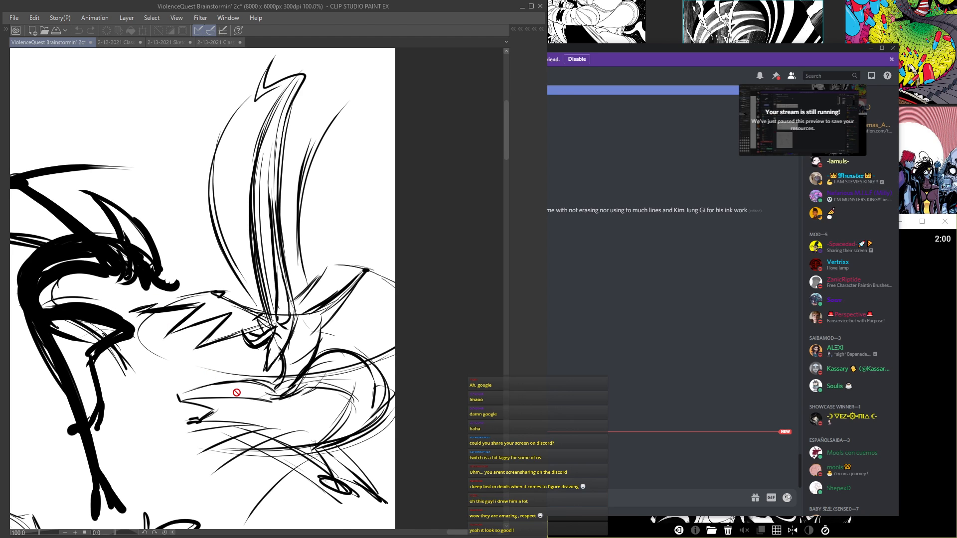
scroll(236, 392, "down", 4)
Step: Look over the rest of Folder 19's page, focusing on the small curved full-body figure in its lower middle
left_click_drag(49, 498, 242, 345)
mouse_move(140, 396)
left_mouse_down()
mouse_move(200, 307)
mouse_move(201, 183)
left_mouse_up()
left_click_drag(300, 306, 235, 171)
left_click_drag(266, 265, 224, 169)
mouse_move(160, 210)
left_mouse_down()
mouse_move(349, 229)
mouse_move(429, 302)
left_mouse_up()
left_click_drag(219, 319, 319, 322)
scroll(319, 323, "down", 2)
scroll(319, 322, "up", 3)
left_click_drag(259, 418, 314, 311)
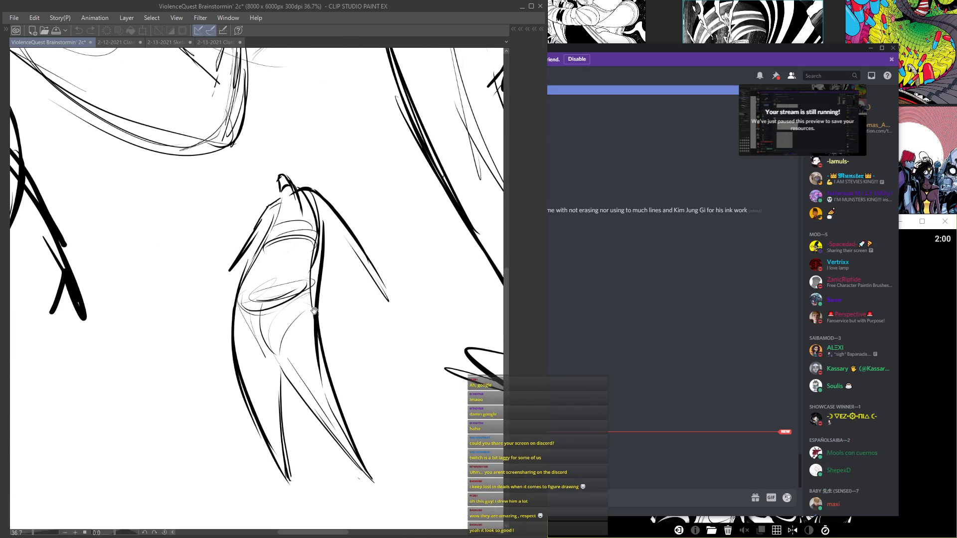
scroll(314, 311, "up", 2)
left_click_drag(296, 262, 282, 239)
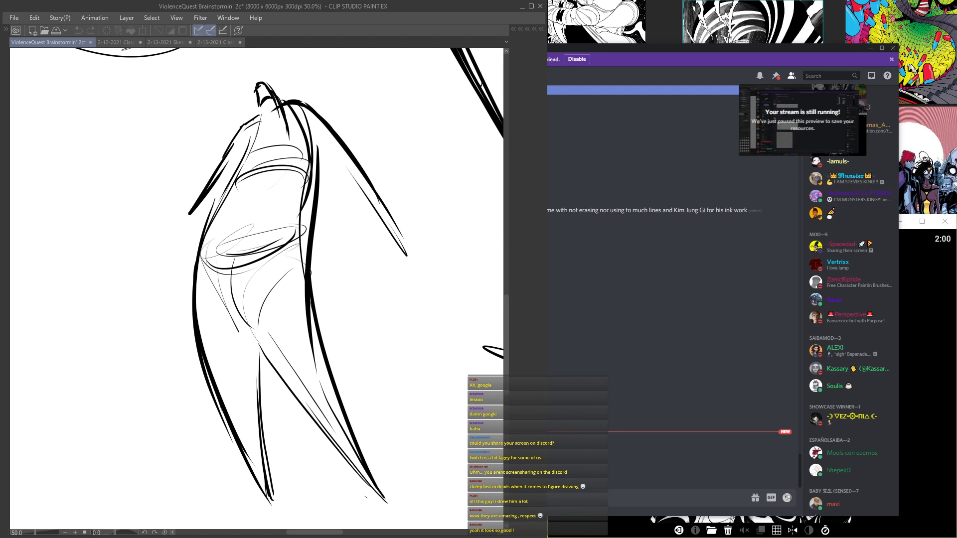
scroll(282, 240, "down", 6)
mouse_move(282, 240)
left_mouse_down()
mouse_move(289, 264)
mouse_move(375, 316)
mouse_move(414, 394)
mouse_move(339, 309)
mouse_move(314, 321)
mouse_move(254, 283)
mouse_move(271, 298)
left_mouse_up()
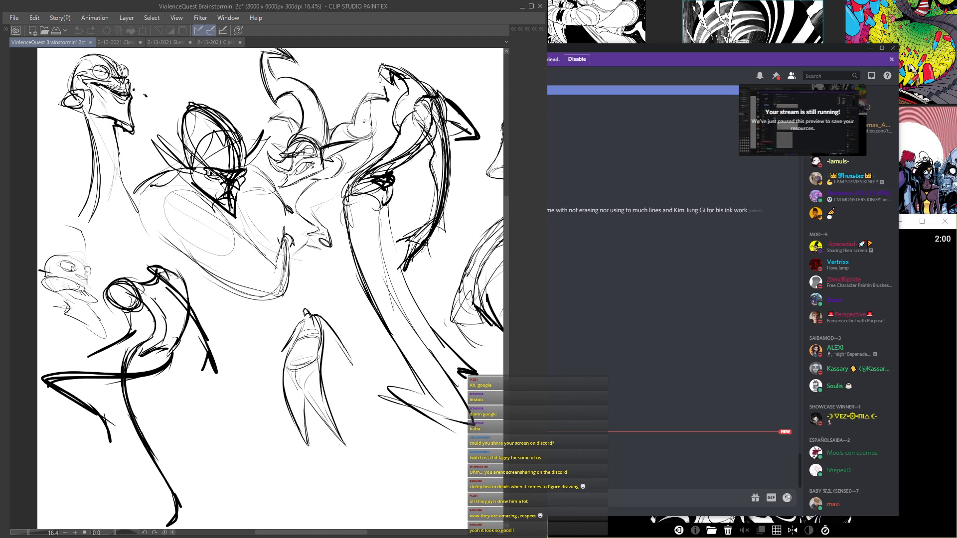
Step: Hide Folder 19, show Folder 18 to view its character sketches, and hide it again
key("Tab")
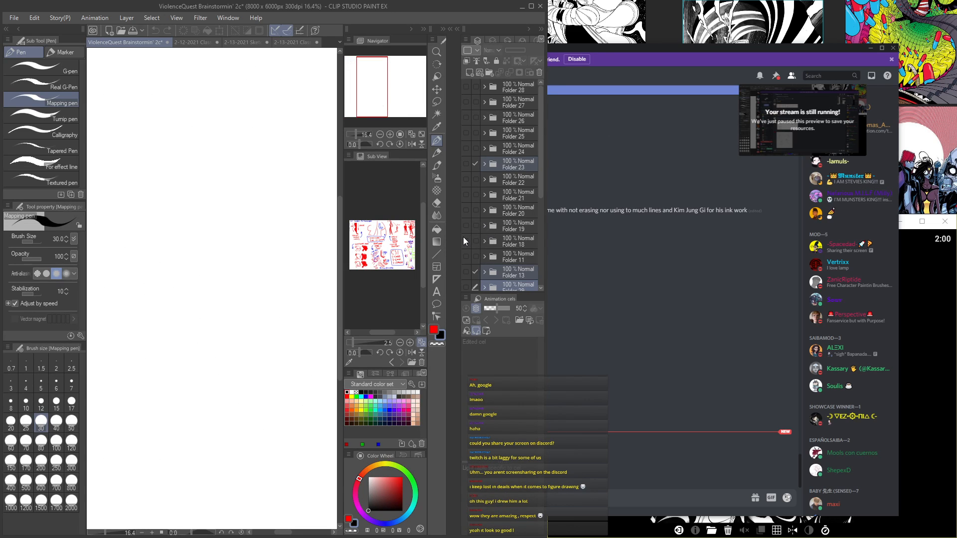
key("Tab")
scroll(269, 289, "up", 3)
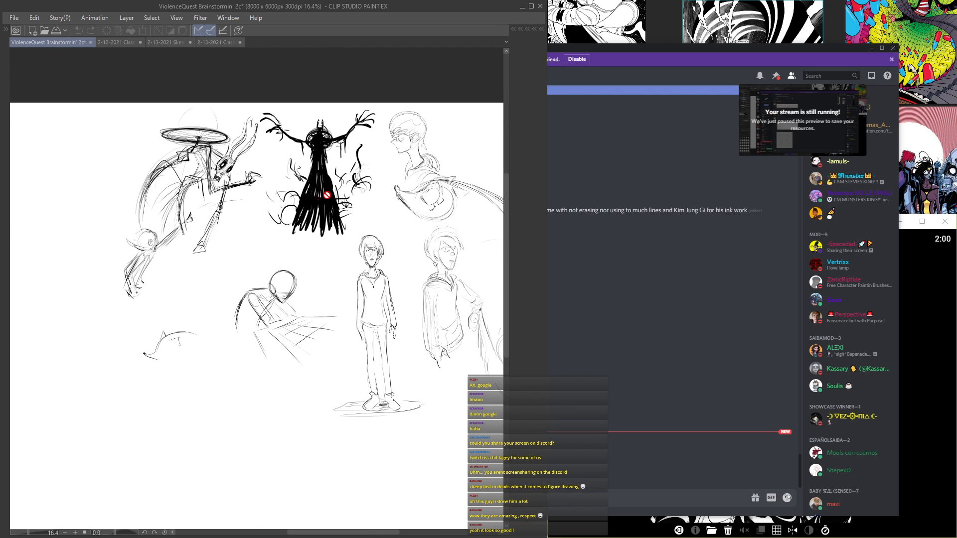
key("Tab")
left_click(470, 243)
Step: Preview Folders 11, 23, 24 and 25 once more, leaving them all hidden
left_click(469, 253)
left_click(469, 253)
left_click(468, 162)
left_click(467, 162)
left_click(466, 148)
left_click(466, 133)
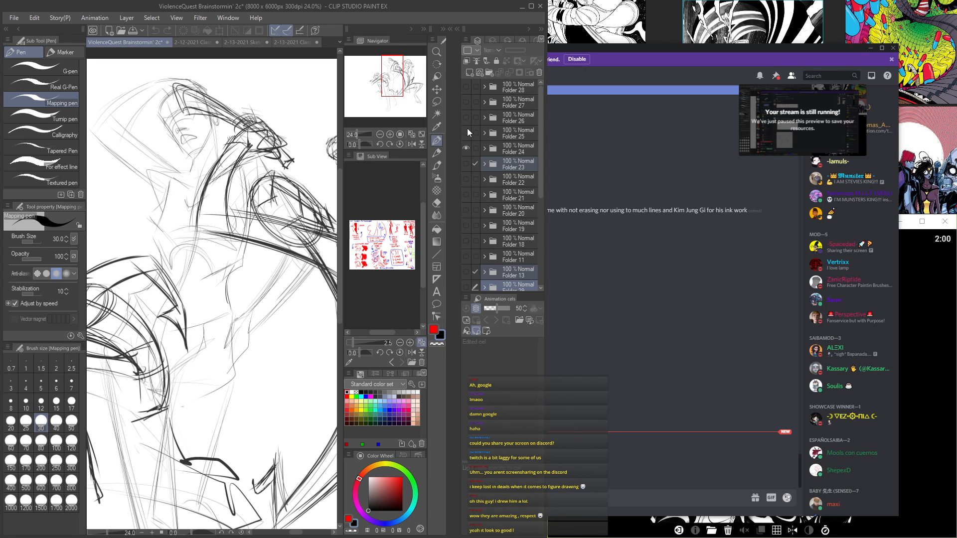
left_click(465, 134)
left_click(466, 148)
Step: Preview Folders 22 and 21, leave them hidden, and show Folder 20 to view its whole page of action figures
left_click(465, 178)
left_click(464, 177)
left_click(465, 188)
left_click(464, 193)
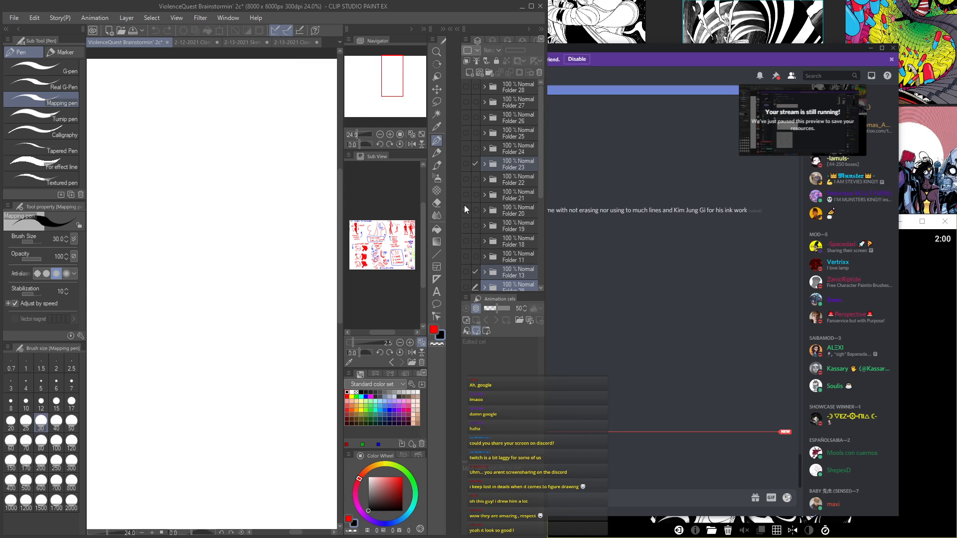
left_click(465, 209)
key("Tab")
key("ctrl+minus")
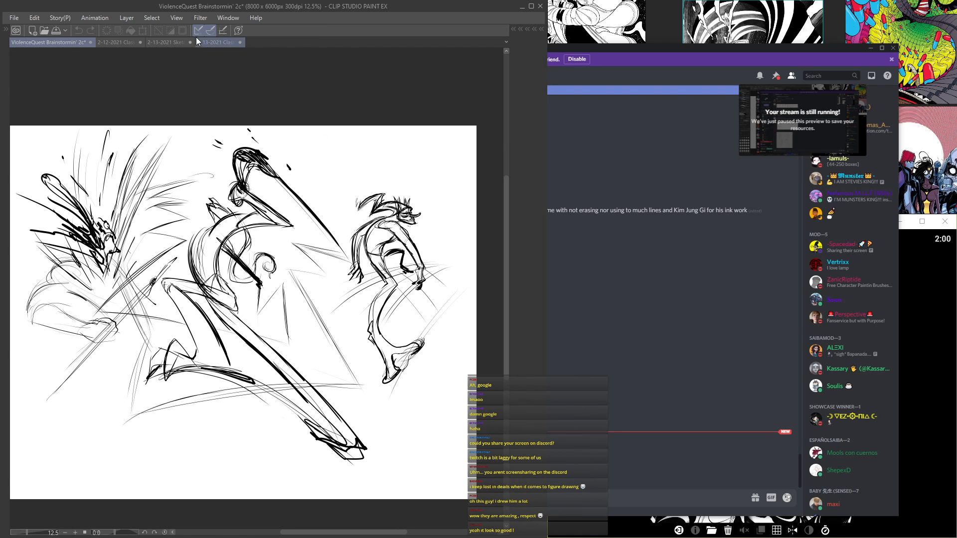
Step: Switch to the 2-13-2021 Class Demos document and show Folder 2 to view its page of fighting gestures
left_click(212, 40)
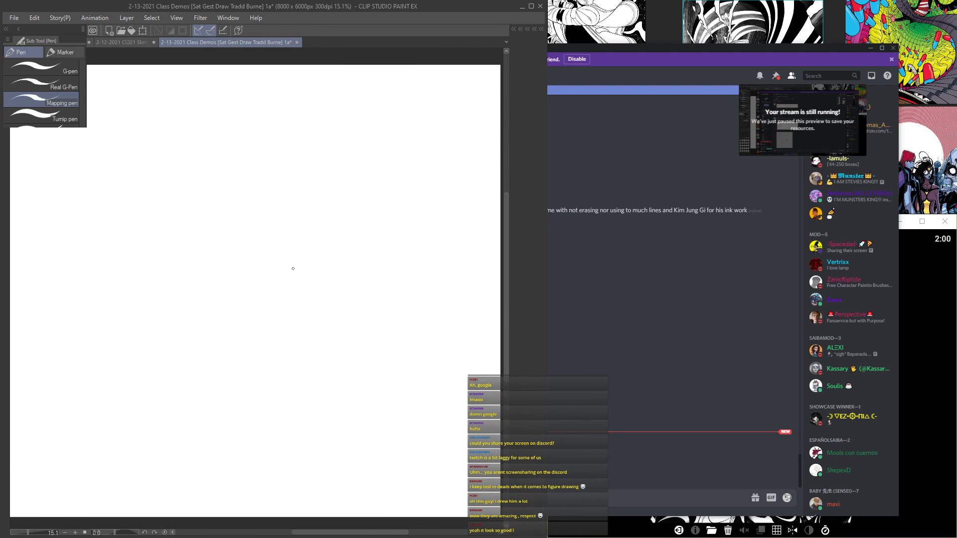
key("Tab")
left_click(466, 103)
left_click(466, 103)
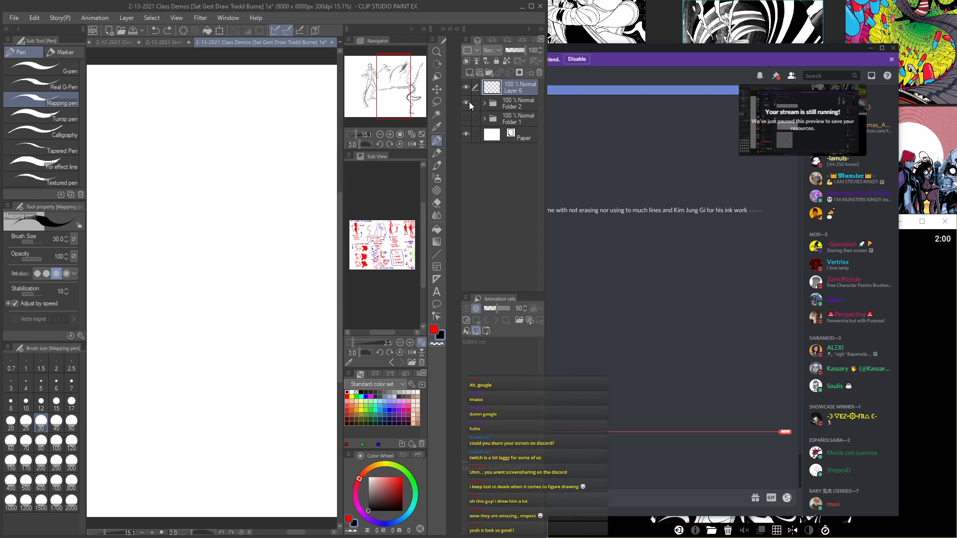
left_click(469, 101)
key("Tab")
scroll(356, 240, "down", 4)
scroll(379, 233, "up", 3)
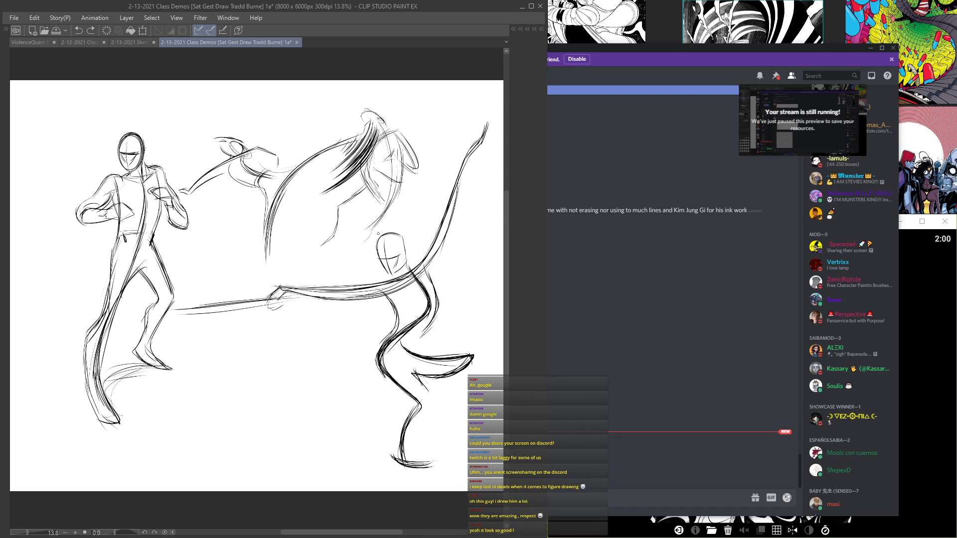
Step: Bring the reference board and the GestureDrawing! window to the front, and advance to the next reference pose
left_click(928, 312)
left_click(771, 33)
double_click(770, 111)
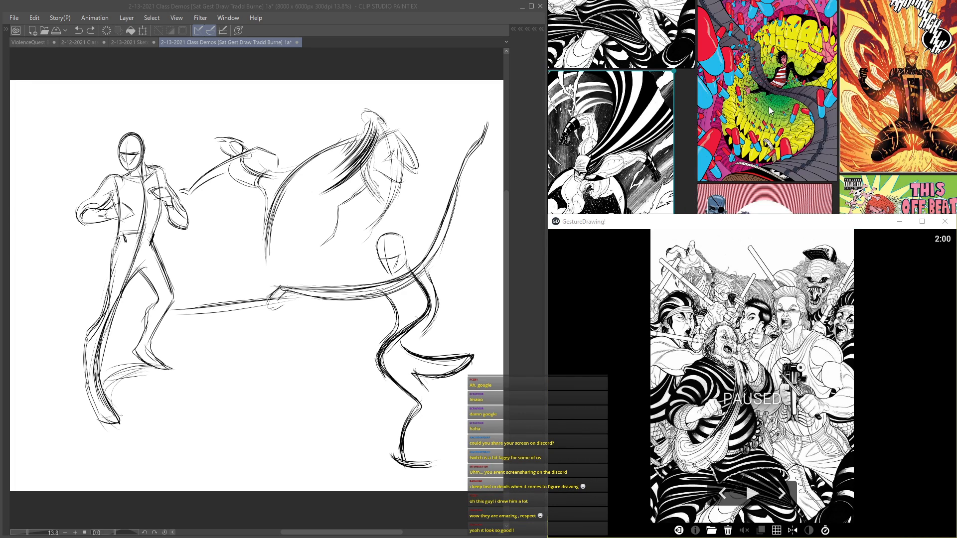
scroll(770, 110, "down", 10)
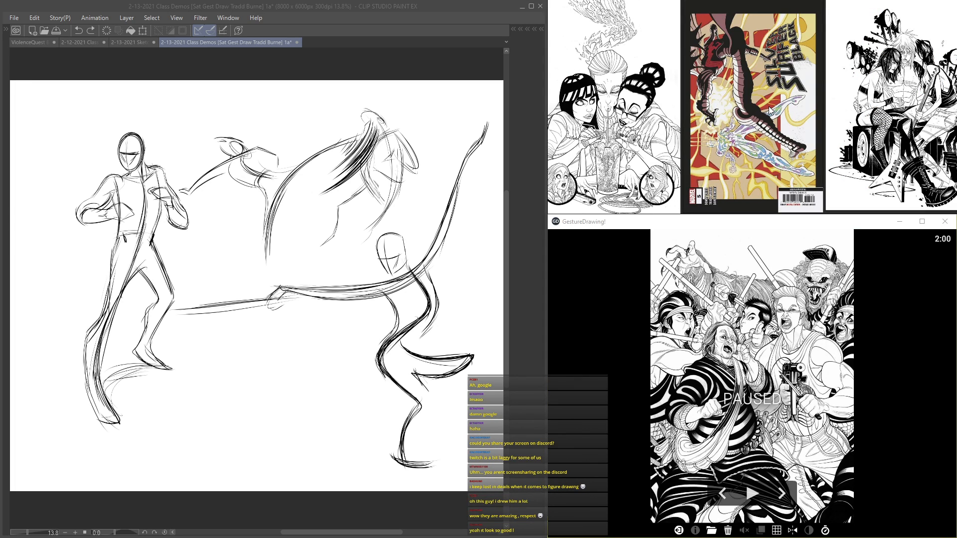
left_click(751, 384)
left_click(781, 494)
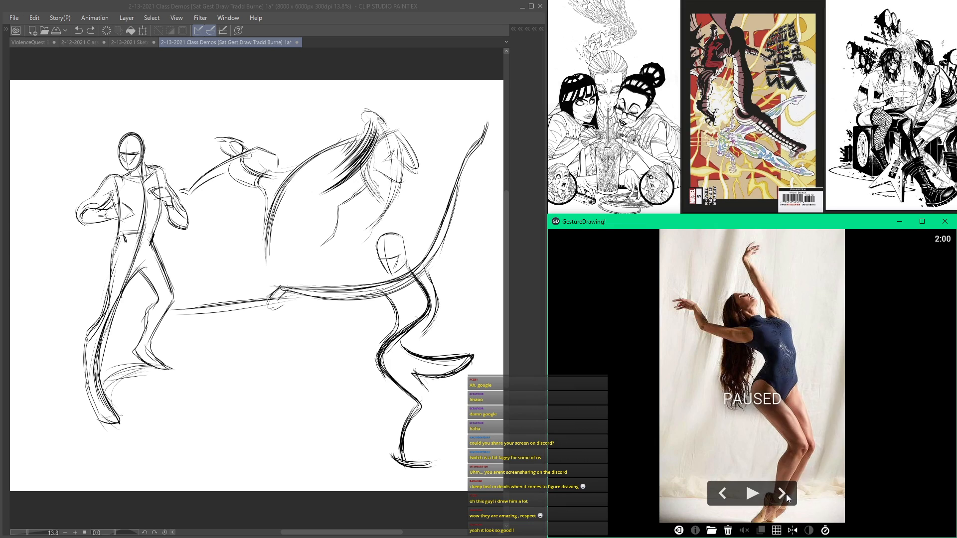
Step: Go back and forth through the artworks on the reference board, focusing on the Silver Surfer comic panel
left_click(770, 95)
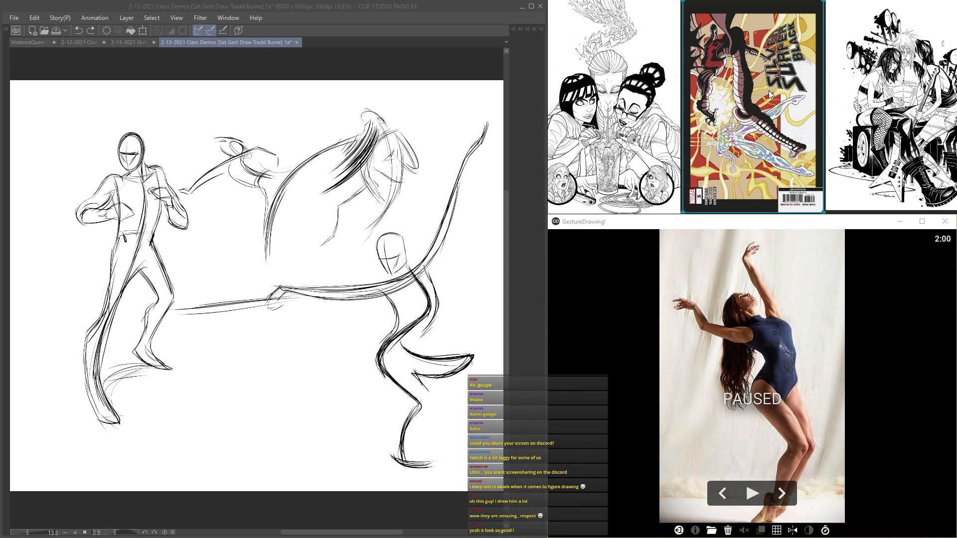
key("Right")
key("Right")
key("Right")
key("Right")
key("Left")
key("Left")
key("Left")
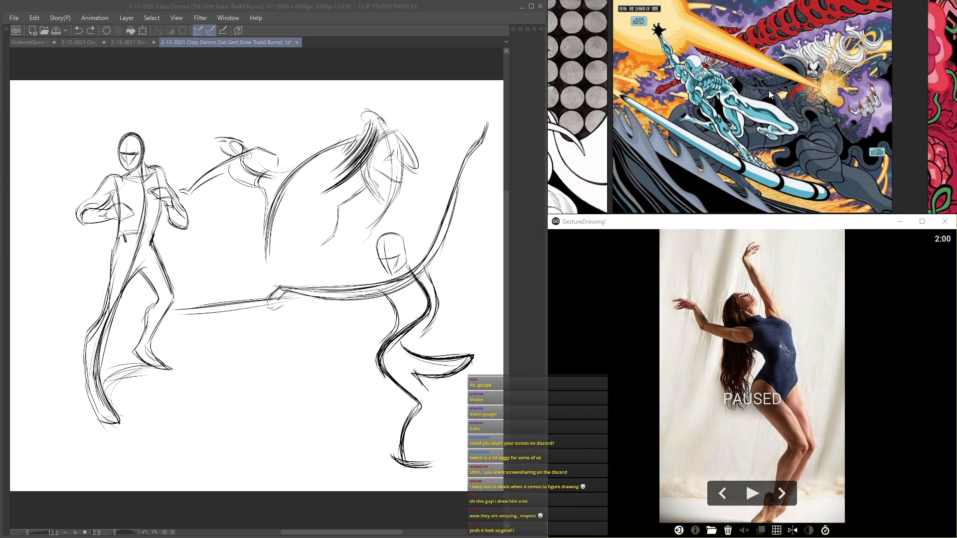
key("Right")
key("Left")
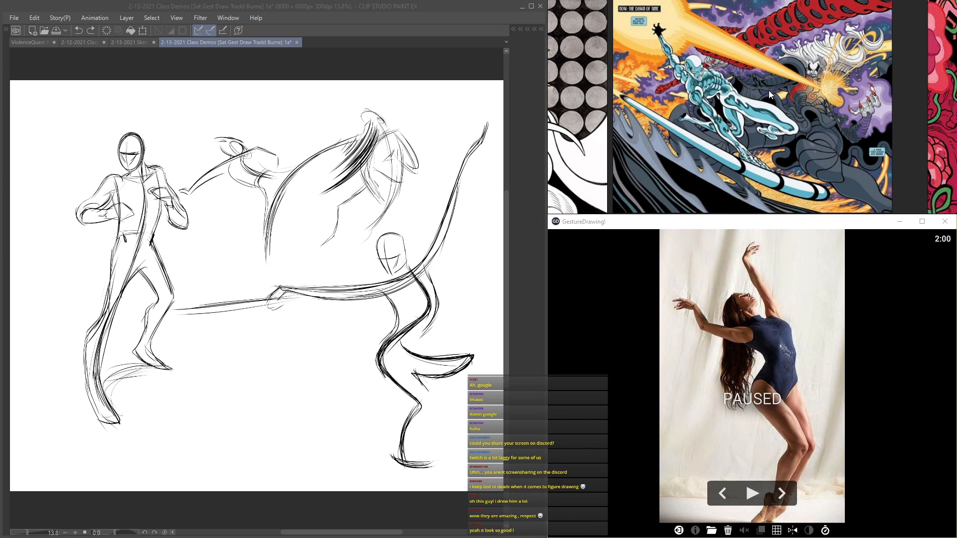
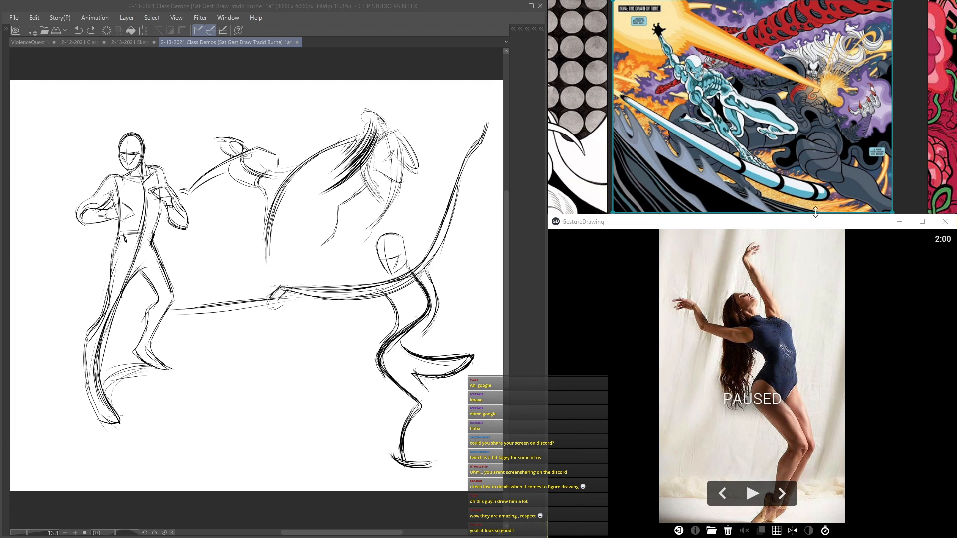
Step: Look ahead through the next reference poses and return to the pose of the backbending dancer
key("Tab")
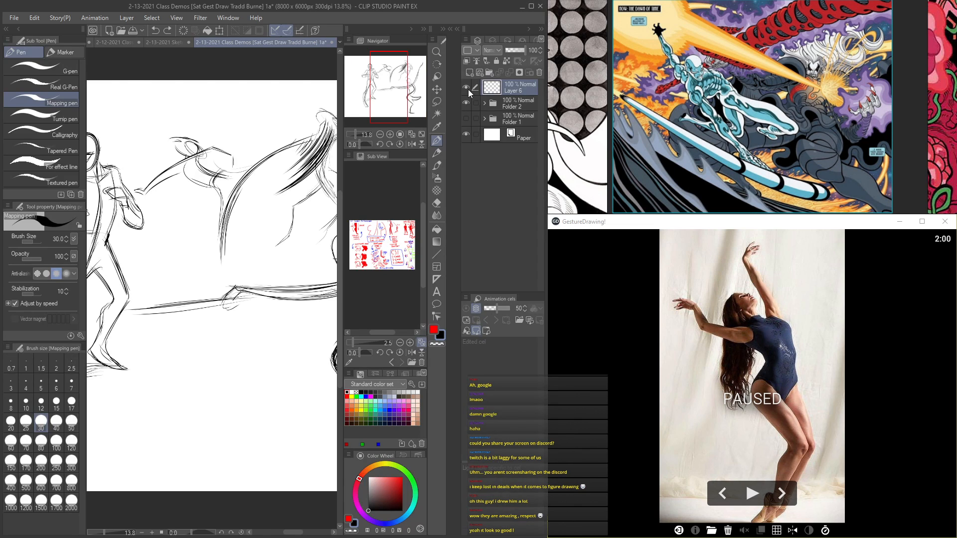
left_click(780, 493)
left_click(780, 493)
left_click(780, 493)
left_click(729, 493)
left_click(728, 493)
left_click(728, 493)
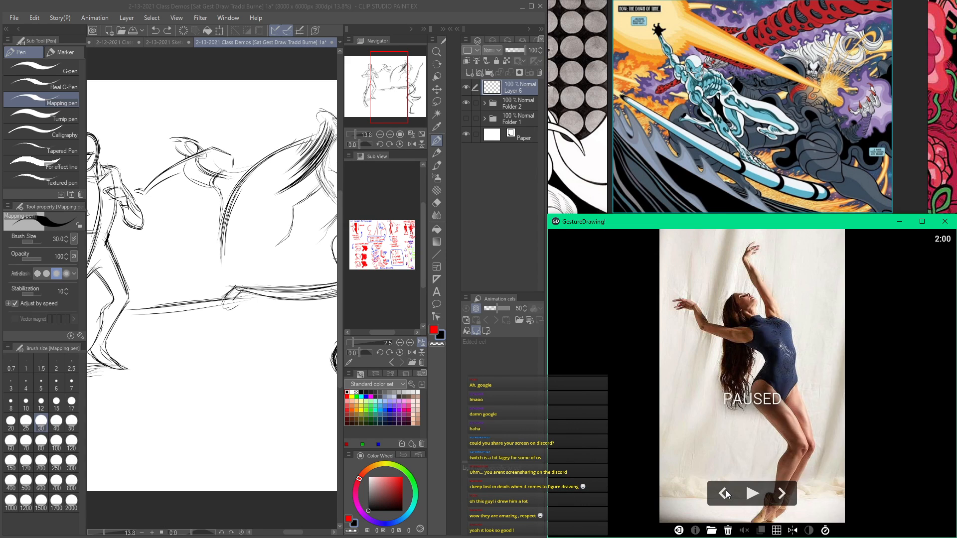
Step: Hide Folder 2 to leave a blank page, view the whole canvas, and save the class demos document
left_click(361, 3)
scroll(420, 75, "down", 2)
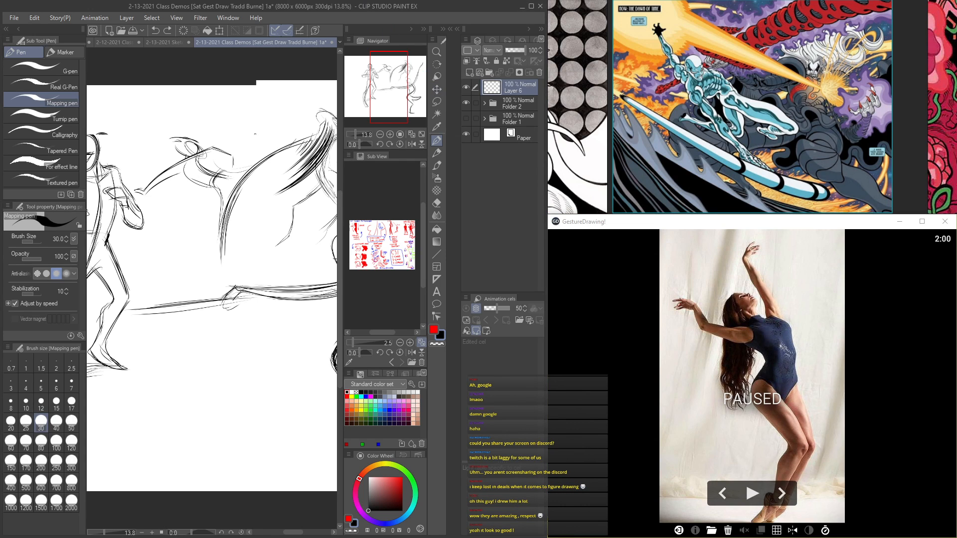
left_click(466, 103)
key("Tab")
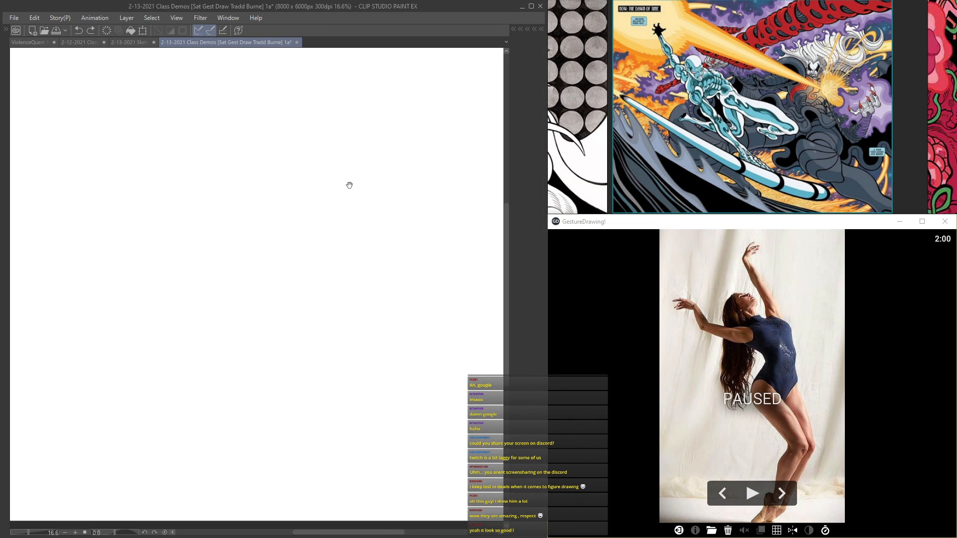
scroll(304, 173, "down", 2)
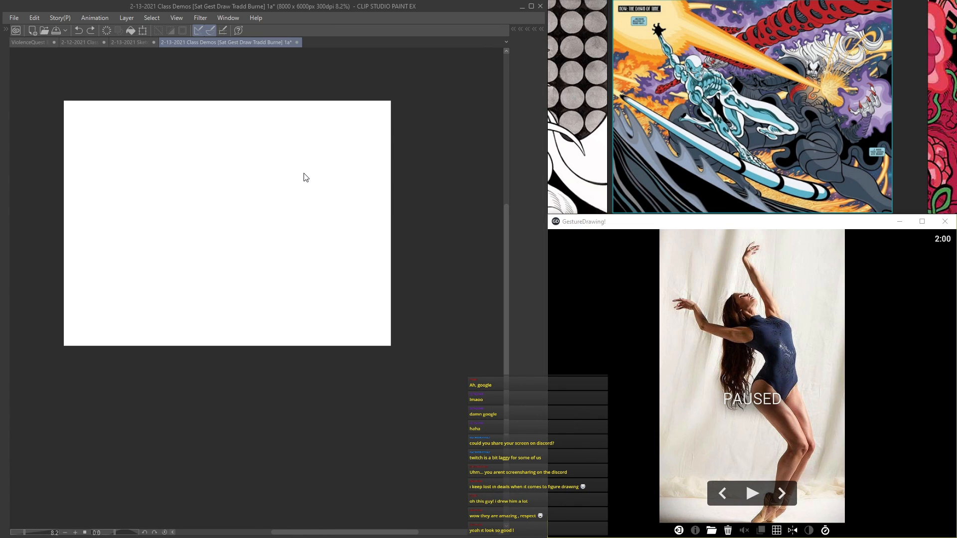
key("ctrl+s")
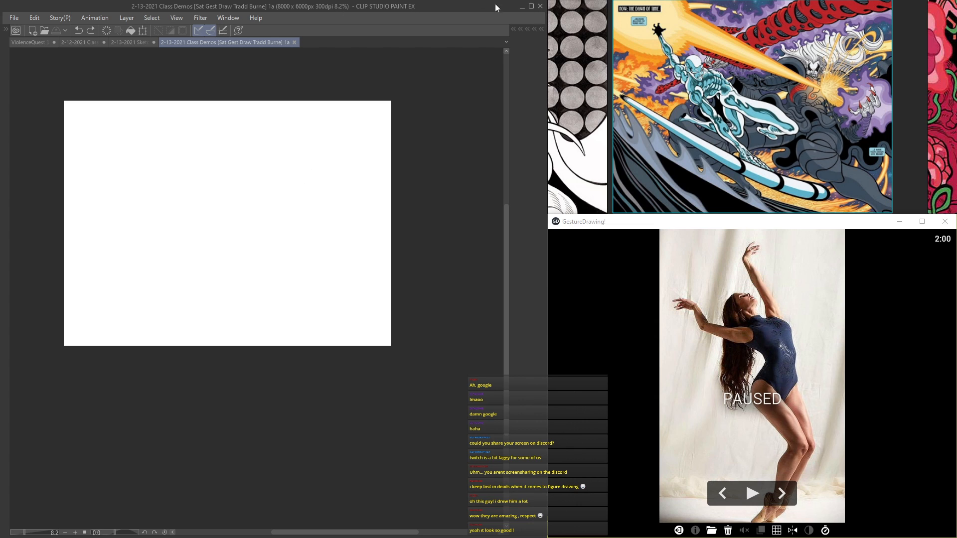
Step: Bring Discord's classroom_chat to the front, narrow its window, and place it over the canvas beside the references
key("alt+Tab")
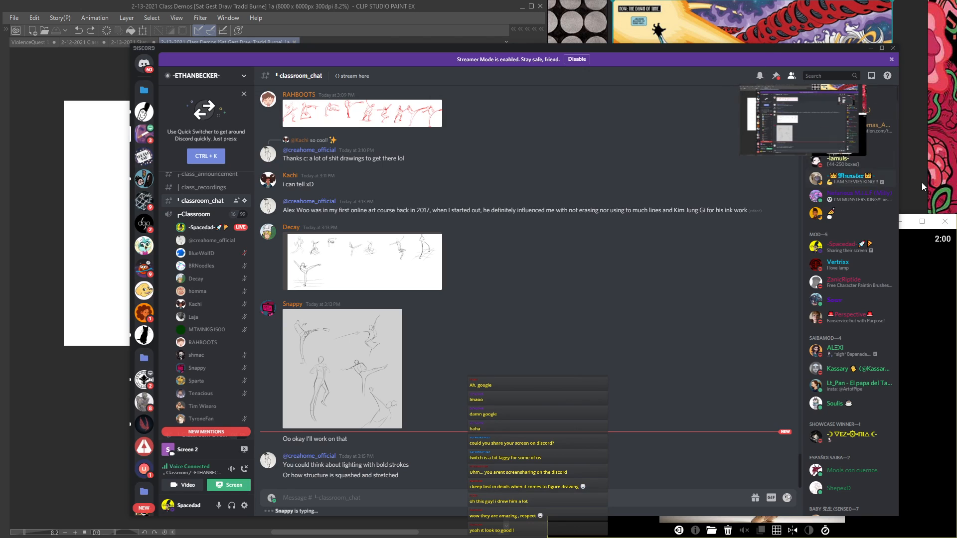
left_click_drag(897, 181, 598, 181)
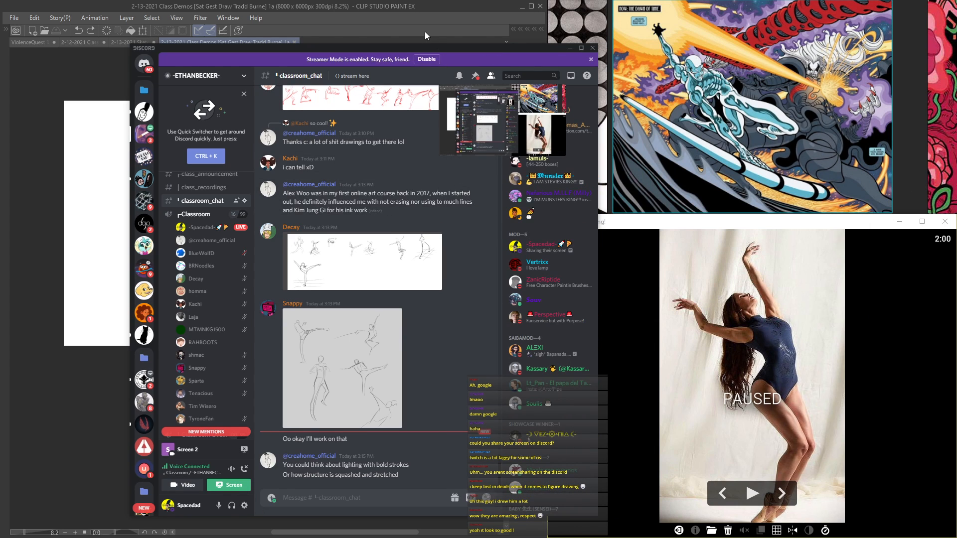
left_click_drag(392, 47, 310, 41)
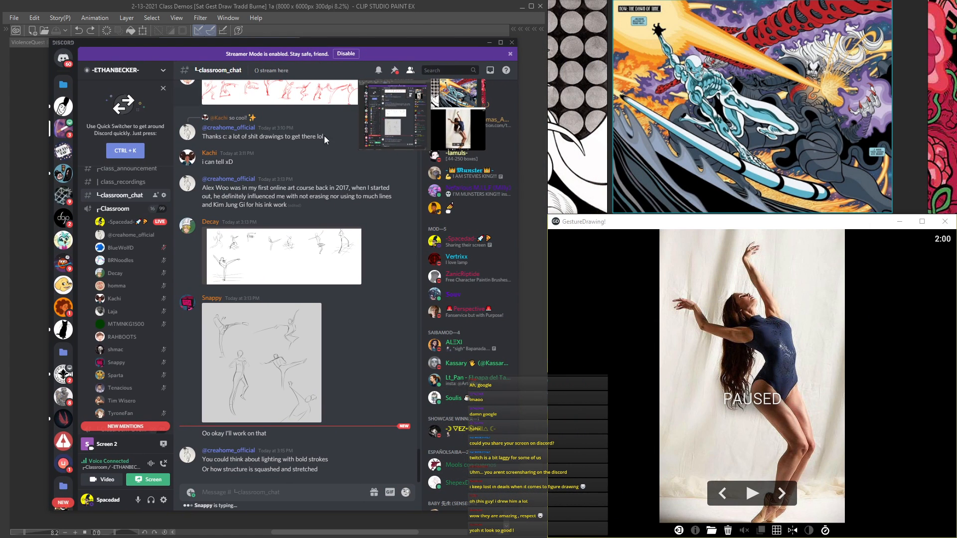
Step: Review the figure sketches students posted in classroom_chat, and return to the Clip Studio Paint canvas
left_click(348, 254)
left_click(339, 413)
scroll(346, 388, "up", 6)
left_click(349, 382)
left_click(324, 183)
scroll(335, 420, "down", 6)
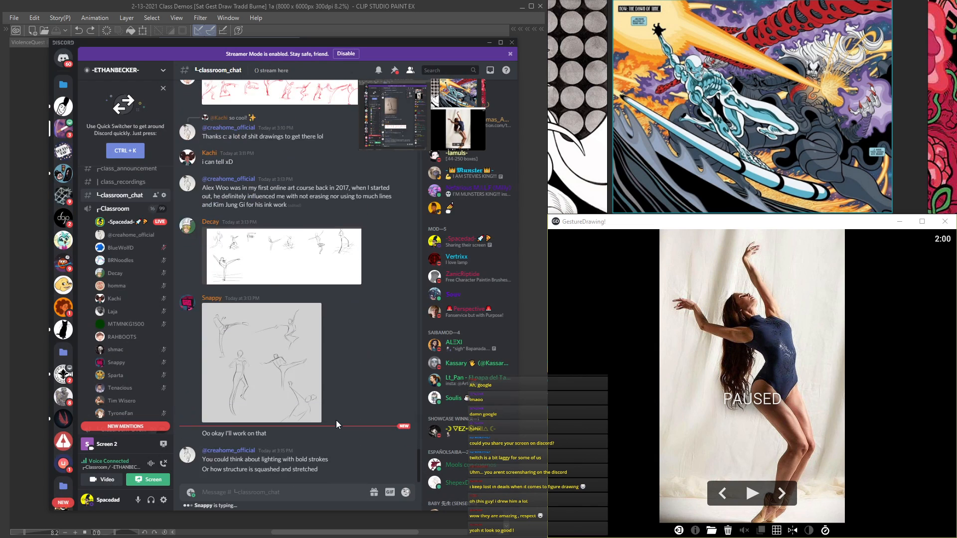
left_click(312, 405)
left_click(363, 505)
left_click(426, 13)
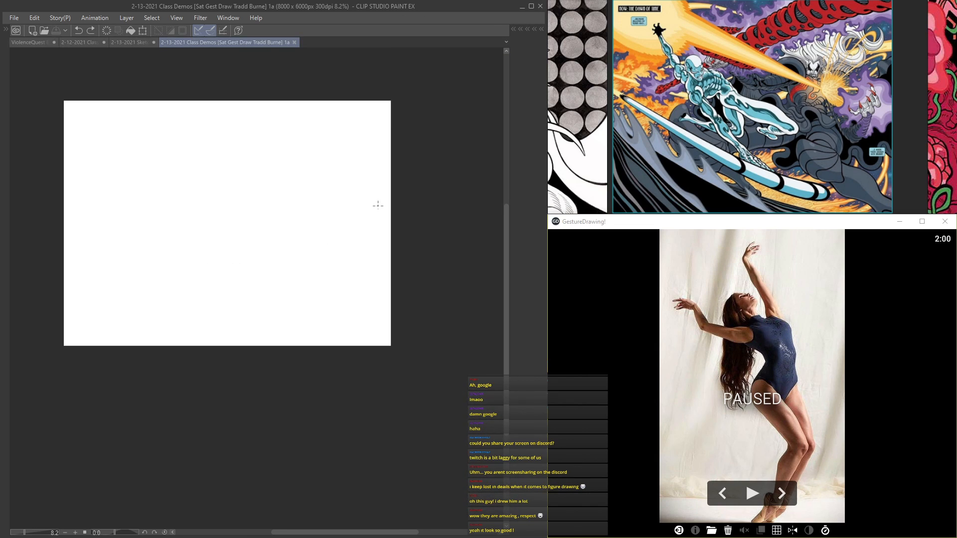
Step: Sketch the dancer's tilted head as an oval, with strokes for the neck, the shoulder line and the chest
scroll(322, 207, "up", 3)
left_click_drag(276, 120, 292, 202)
scroll(291, 224, "up", 4)
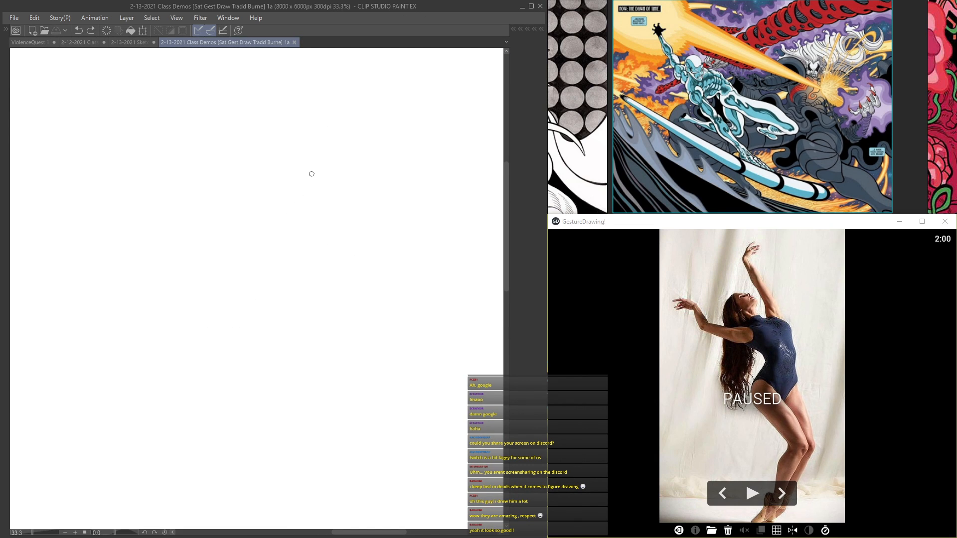
left_click_drag(389, 217, 245, 250)
mouse_move(380, 247)
left_mouse_down()
mouse_move(259, 248)
mouse_move(376, 268)
left_mouse_up()
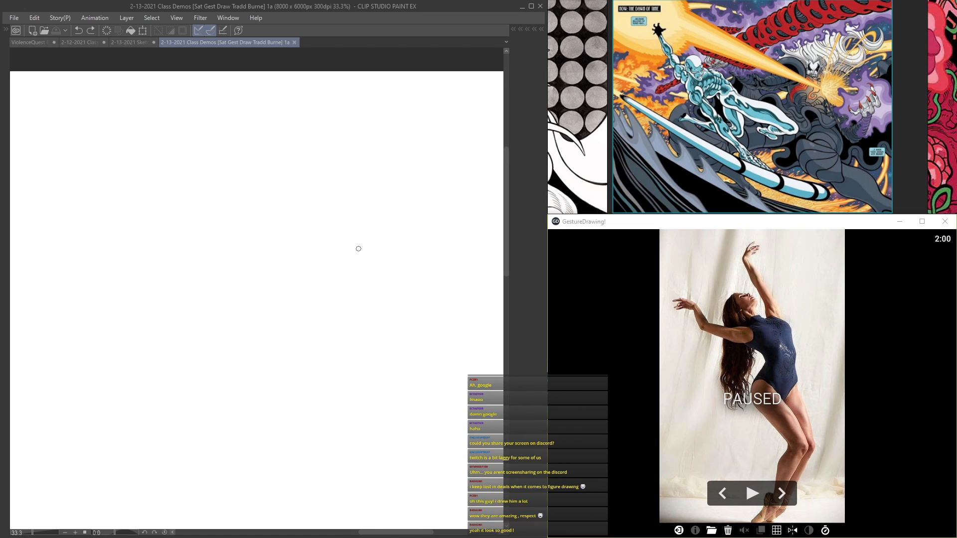
scroll(304, 205, "up", 2)
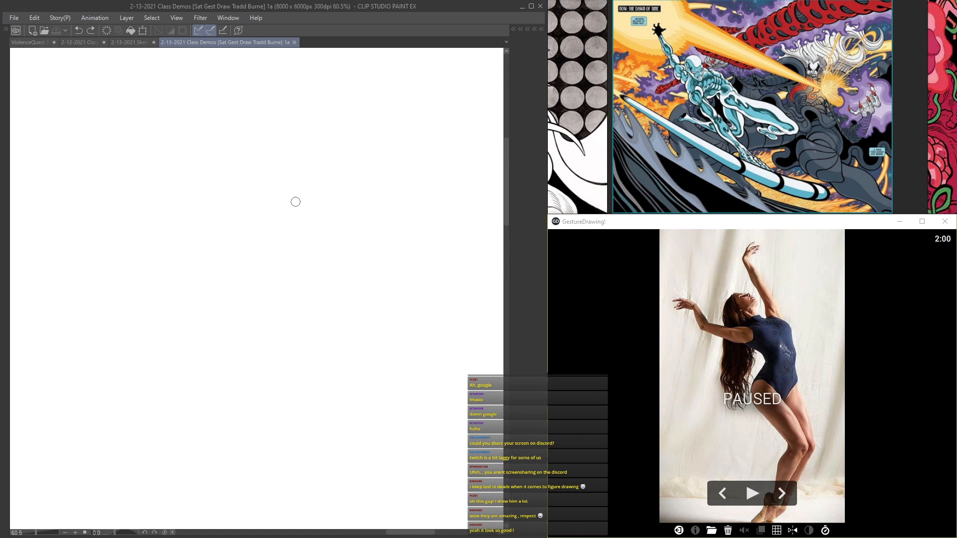
mouse_move(264, 176)
left_mouse_down()
mouse_move(228, 192)
mouse_move(264, 222)
mouse_move(284, 210)
mouse_move(254, 177)
left_mouse_up()
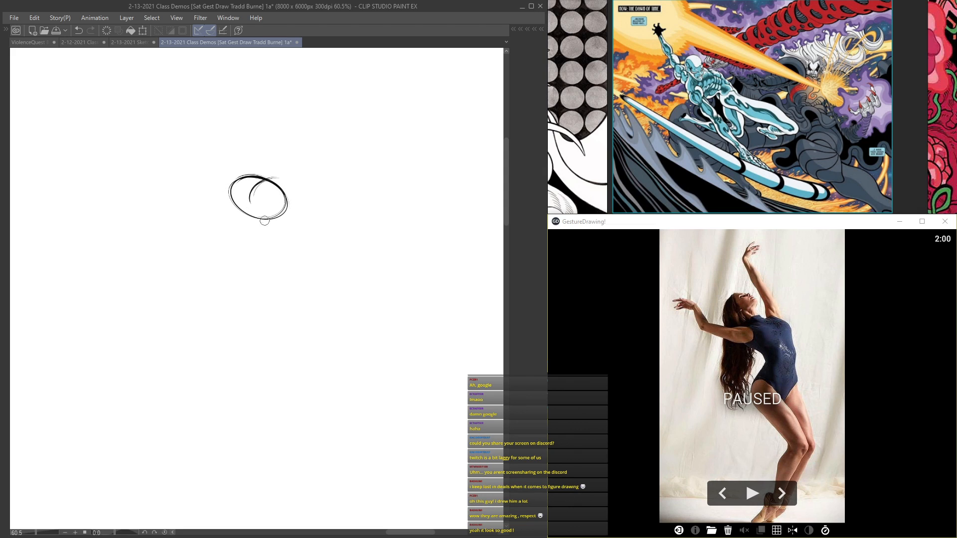
left_click_drag(265, 200, 331, 253)
left_click_drag(321, 214, 190, 223)
mouse_move(292, 229)
left_mouse_down()
mouse_move(199, 226)
mouse_move(299, 277)
left_mouse_up()
left_click_drag(237, 240, 311, 280)
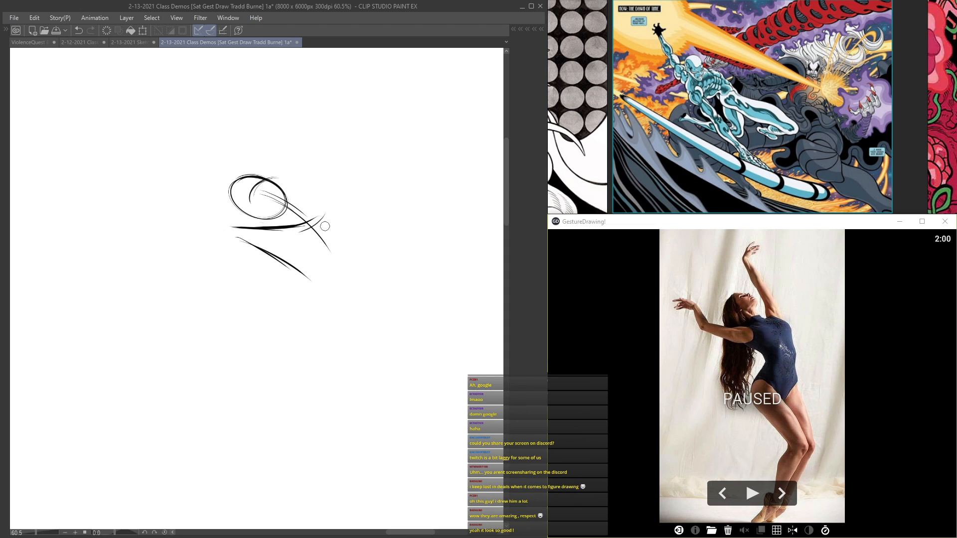
Step: Start the two-minute pose timer and draw the arched back, the front of the torso and the curved waistline
left_click_drag(325, 215, 357, 265)
left_click_drag(335, 226, 360, 276)
left_click(752, 493)
left_click_drag(237, 241, 305, 276)
mouse_move(309, 220)
left_mouse_down()
mouse_move(348, 293)
mouse_move(336, 370)
left_mouse_up()
left_click_drag(308, 301, 280, 357)
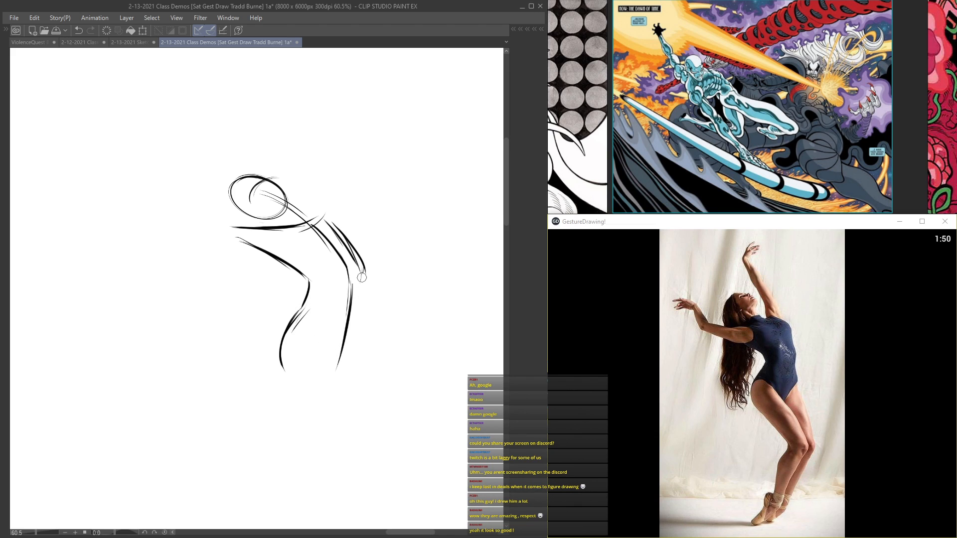
left_click_drag(321, 345, 363, 336)
left_click_drag(299, 325, 360, 340)
Step: Draw the outstretched bent arm and the raised arm with long strokes, and link both hands with a sweeping arc
mouse_move(254, 245)
left_mouse_down()
mouse_move(325, 259)
mouse_move(230, 242)
left_mouse_up()
left_click_drag(367, 270, 206, 231)
mouse_move(327, 246)
left_mouse_down()
mouse_move(280, 238)
mouse_move(295, 233)
mouse_move(247, 238)
mouse_move(233, 210)
mouse_move(247, 249)
mouse_move(229, 200)
mouse_move(181, 189)
left_mouse_up()
mouse_move(396, 234)
left_mouse_down()
mouse_move(343, 144)
mouse_move(366, 175)
mouse_move(314, 112)
left_mouse_up()
mouse_move(399, 251)
left_mouse_down()
mouse_move(300, 99)
mouse_move(307, 105)
mouse_move(313, 70)
left_mouse_up()
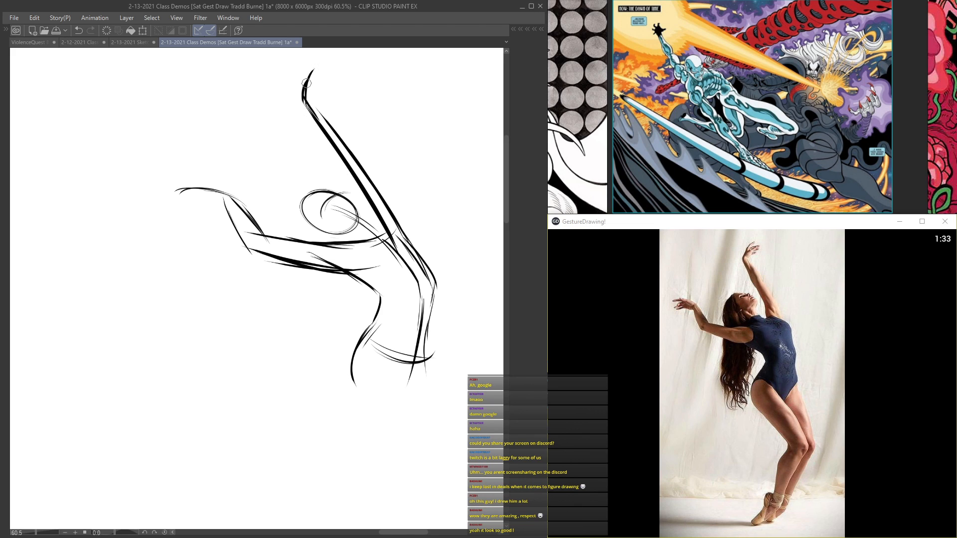
left_click_drag(328, 132, 230, 77)
left_click_drag(284, 98, 217, 103)
left_click_drag(275, 242, 219, 86)
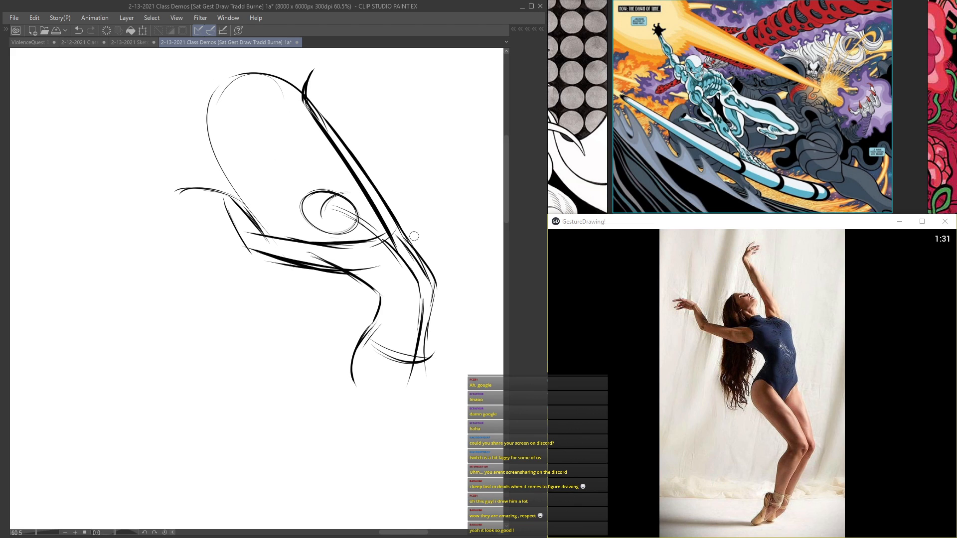
Step: Reinforce the torso with further curved strokes along the chest, the belly and the arched back
left_click_drag(357, 204, 324, 198)
mouse_move(395, 275)
left_mouse_down()
mouse_move(352, 219)
mouse_move(304, 310)
mouse_move(306, 344)
left_mouse_up()
left_click_drag(300, 302, 321, 278)
mouse_move(355, 194)
left_mouse_down()
mouse_move(372, 287)
mouse_move(366, 339)
left_mouse_up()
mouse_move(318, 285)
left_mouse_down()
mouse_move(331, 239)
mouse_move(311, 220)
left_mouse_up()
left_click_drag(321, 171, 371, 302)
mouse_move(369, 222)
left_mouse_down()
mouse_move(377, 287)
mouse_move(350, 358)
mouse_move(372, 325)
left_mouse_up()
left_click_drag(369, 192, 369, 340)
left_click_drag(380, 216, 393, 288)
scroll(275, 180, "down", 5)
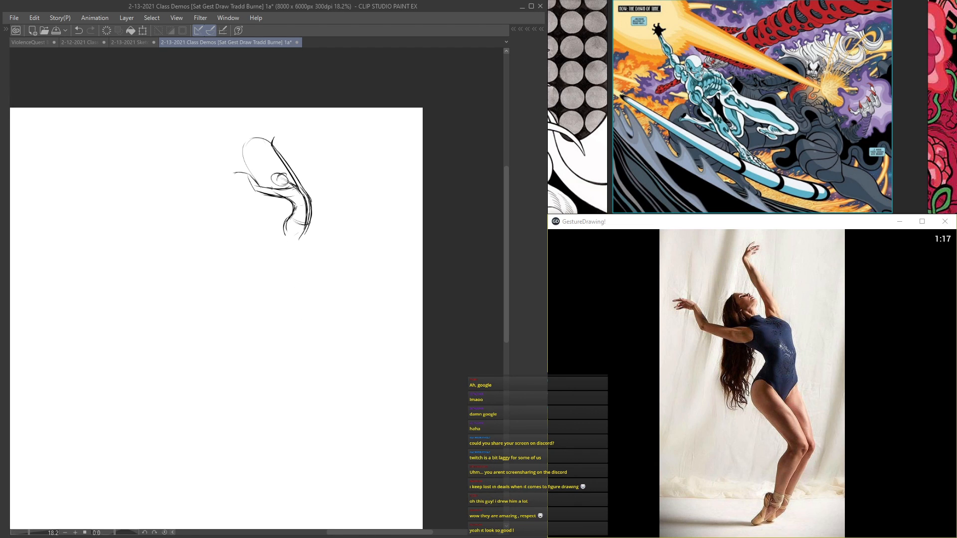
Step: Transform the figure sketch, scaling it down and moving it closer to the page's upper-right corner
key("ctrl+t")
left_click_drag(234, 137, 256, 167)
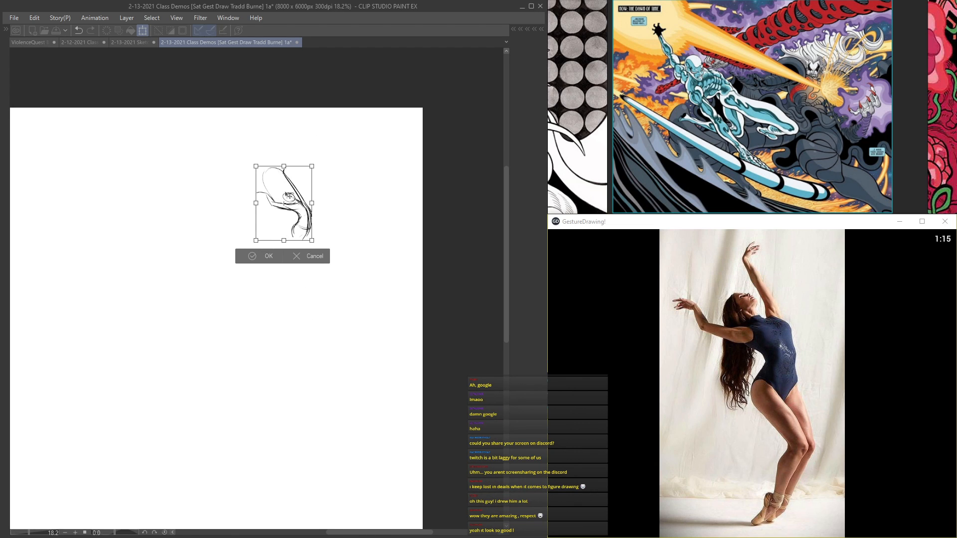
left_click_drag(279, 197, 313, 167)
key("Return")
Step: Thicken the arched back and block in the hips and both bent thighs down to the knees with heavy strokes
scroll(325, 166, "up", 6)
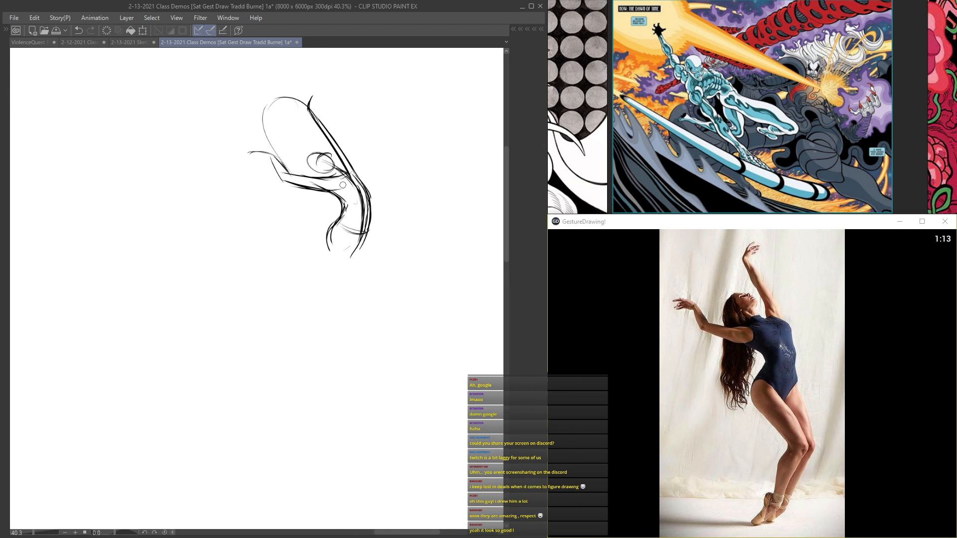
left_click_drag(378, 164, 377, 291)
scroll(340, 313, "down", 2)
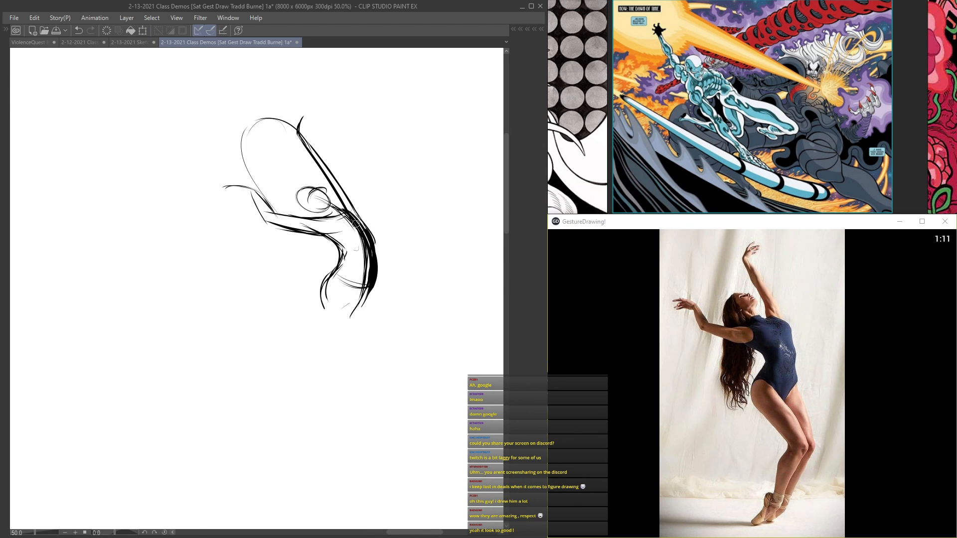
scroll(335, 232, "up", 1)
left_click_drag(351, 228, 352, 341)
left_click_drag(372, 265, 350, 340)
mouse_move(338, 286)
left_mouse_down()
mouse_move(338, 354)
mouse_move(366, 358)
left_mouse_up()
mouse_move(319, 305)
left_mouse_down()
mouse_move(404, 411)
mouse_move(391, 397)
left_mouse_up()
mouse_move(334, 312)
left_mouse_down()
mouse_move(372, 427)
mouse_move(393, 415)
mouse_move(331, 495)
left_mouse_up()
left_click_drag(396, 413, 341, 476)
left_click_drag(328, 305, 408, 416)
mouse_move(377, 424)
left_mouse_down()
mouse_move(326, 496)
mouse_move(406, 416)
left_mouse_up()
mouse_move(361, 314)
left_mouse_down()
mouse_move(432, 408)
mouse_move(426, 425)
left_mouse_up()
left_click_drag(398, 365, 415, 407)
Step: Draw the dancer's lower legs, ankles and pointed feet with bold strokes
left_click_drag(393, 411, 400, 337)
left_click_drag(436, 340, 368, 406)
left_click_drag(419, 358, 359, 439)
left_click_drag(374, 387, 356, 438)
left_click_drag(367, 424, 322, 458)
left_click_drag(366, 407, 323, 450)
left_click_drag(339, 445, 303, 442)
left_click_drag(370, 387, 335, 438)
left_click_drag(341, 446, 301, 451)
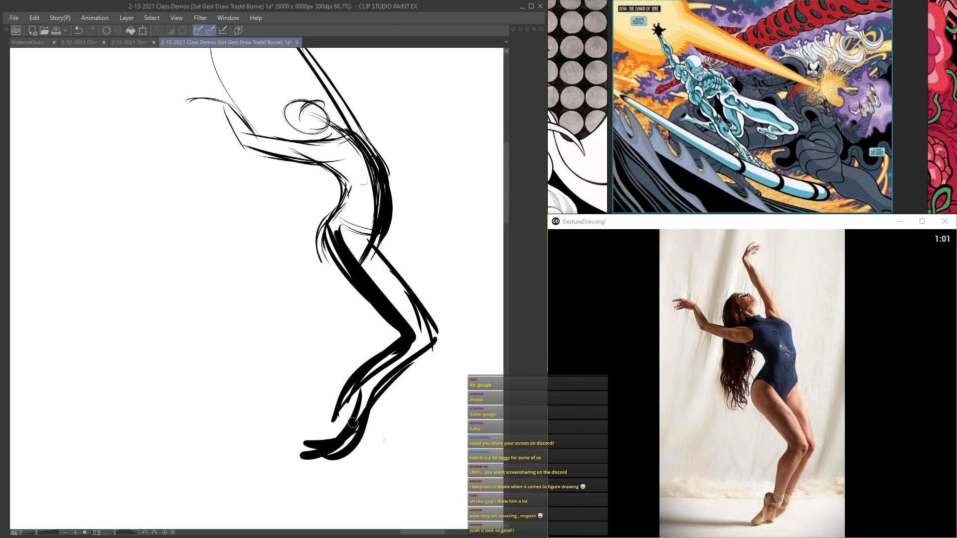
left_click_drag(387, 357, 351, 418)
left_click_drag(414, 294, 386, 361)
Step: Go over the hips, both arms and the head with bold strokes to match the heavy legs
left_click_drag(352, 178, 324, 262)
left_click_drag(324, 214, 331, 264)
mouse_move(358, 245)
left_mouse_down()
mouse_move(329, 289)
mouse_move(378, 358)
left_mouse_up()
left_click_drag(360, 244, 343, 283)
mouse_move(301, 209)
left_mouse_down()
mouse_move(359, 225)
mouse_move(245, 200)
left_mouse_up()
left_click_drag(341, 214, 204, 154)
left_click_drag(296, 74, 362, 181)
left_click_drag(336, 135, 378, 207)
mouse_move(291, 164)
left_mouse_down()
mouse_move(348, 171)
mouse_move(307, 179)
mouse_move(341, 175)
left_mouse_up()
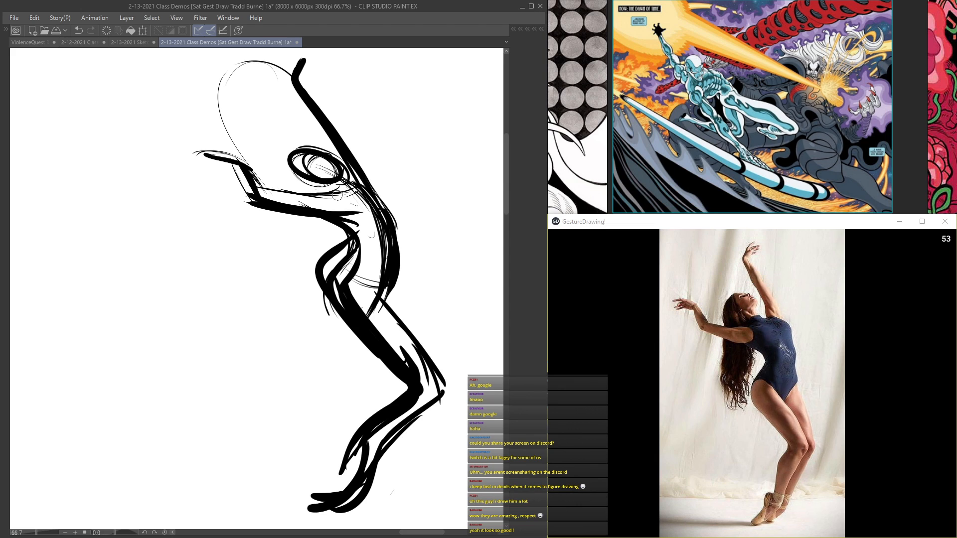
Step: Add more weight to the torso, thighs and lower legs to finish the bold gesture drawing
left_click_drag(379, 202, 399, 269)
left_click_drag(372, 220, 349, 269)
left_click_drag(319, 197, 371, 239)
mouse_move(368, 303)
left_mouse_down()
mouse_move(420, 356)
mouse_move(439, 394)
left_mouse_up()
left_click_drag(405, 324, 385, 435)
left_click_drag(423, 487, 398, 376)
mouse_move(401, 285)
left_mouse_down()
mouse_move(331, 410)
mouse_move(327, 402)
left_mouse_up()
mouse_move(281, 165)
left_mouse_down()
mouse_move(378, 318)
mouse_move(355, 317)
left_mouse_up()
Step: Lower the opacity of the gesture layer and add a new layer above it for a cleaner drawing
key("Tab")
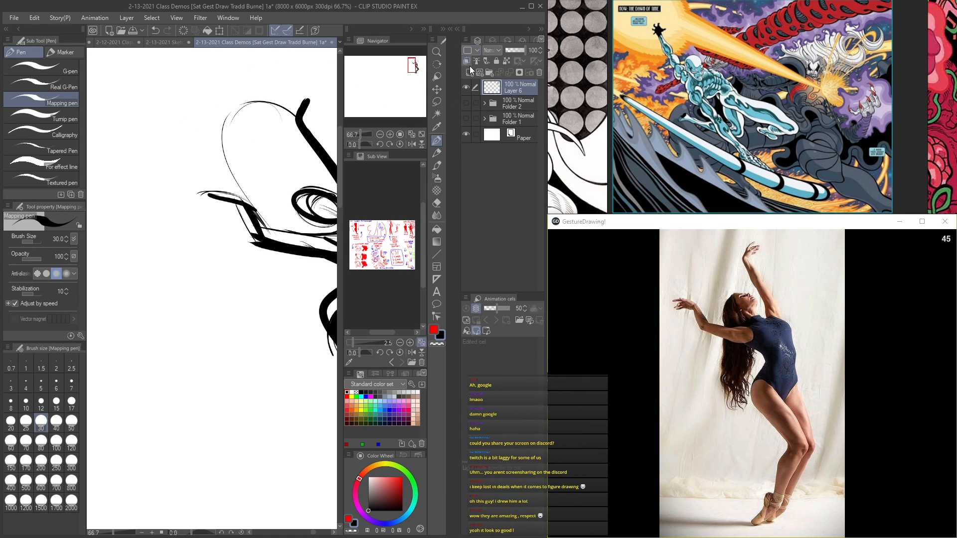
left_click(510, 51)
left_click(470, 73)
key("Tab")
Step: Draw the head oval and the outstretched arm with its forearm and hand over the faded gesture
left_click_drag(377, 181, 408, 197)
left_click_drag(365, 163, 317, 178)
mouse_move(397, 187)
left_mouse_down()
mouse_move(383, 174)
mouse_move(327, 172)
mouse_move(386, 178)
left_mouse_up()
scroll(320, 208, "down", 3)
scroll(372, 230, "up", 2)
left_click_drag(401, 229, 241, 233)
left_click_drag(403, 272, 242, 248)
mouse_move(343, 267)
left_mouse_down()
mouse_move(263, 246)
mouse_move(342, 262)
left_mouse_up()
mouse_move(261, 239)
left_mouse_down()
mouse_move(305, 263)
mouse_move(227, 191)
mouse_move(244, 242)
left_mouse_up()
mouse_move(224, 194)
left_mouse_down()
mouse_move(256, 253)
mouse_move(244, 241)
left_mouse_up()
mouse_move(232, 190)
left_mouse_down()
mouse_move(184, 177)
mouse_move(234, 199)
left_mouse_up()
scroll(334, 313, "down", 3)
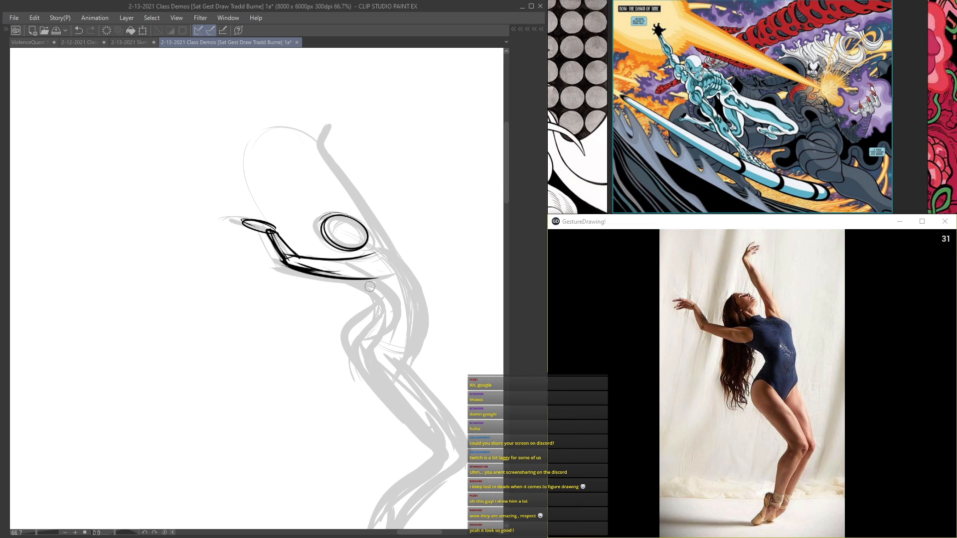
Step: Draw the rib cage, the arched back and the belly curve down to the hips over the faded gesture
scroll(337, 264, "up", 2)
mouse_move(333, 262)
left_mouse_down()
mouse_move(389, 313)
mouse_move(357, 244)
mouse_move(414, 318)
left_mouse_up()
left_click_drag(369, 294, 409, 326)
left_click_drag(352, 264, 423, 322)
scroll(404, 279, "down", 2)
left_click_drag(403, 236, 377, 152)
mouse_move(383, 183)
left_mouse_down()
mouse_move(395, 219)
mouse_move(380, 257)
mouse_move(334, 243)
mouse_move(334, 261)
mouse_move(353, 272)
left_mouse_up()
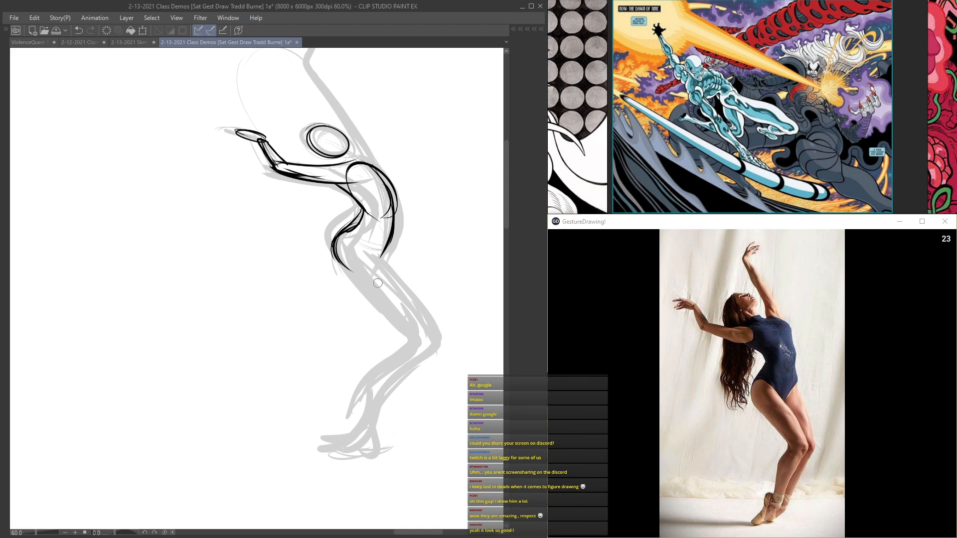
Step: Draw the curved waistline, the front of the bent leg, and the lower leg down to the foot
mouse_move(349, 229)
left_mouse_down()
mouse_move(397, 244)
mouse_move(384, 251)
mouse_move(406, 331)
mouse_move(401, 323)
left_mouse_up()
mouse_move(355, 268)
left_mouse_down()
mouse_move(405, 341)
mouse_move(367, 377)
mouse_move(443, 344)
left_mouse_up()
mouse_move(393, 372)
left_mouse_down()
mouse_move(371, 433)
mouse_move(330, 447)
mouse_move(430, 338)
left_mouse_up()
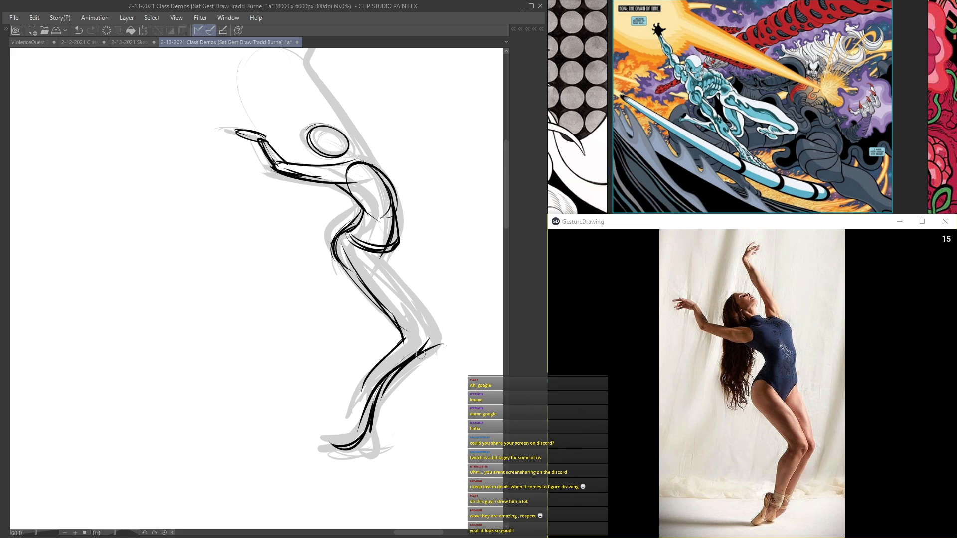
Step: Outline the back of the thighs, the knees and the second lower leg over the faded gesture
left_click_drag(354, 247, 416, 321)
left_click_drag(391, 283, 428, 349)
left_click_drag(374, 259, 429, 349)
mouse_move(329, 249)
left_mouse_down()
mouse_move(388, 326)
mouse_move(378, 364)
left_mouse_up()
left_click_drag(391, 253, 432, 316)
mouse_move(408, 273)
left_mouse_down()
mouse_move(438, 351)
mouse_move(378, 423)
mouse_move(381, 434)
mouse_move(339, 459)
left_mouse_up()
Step: Add tilt lines across the knees, hips, shoulders and neck, and draw the raised arm
left_click_drag(433, 340, 400, 351)
mouse_move(416, 255)
left_mouse_down()
mouse_move(349, 260)
mouse_move(423, 233)
left_mouse_up()
mouse_move(410, 175)
left_mouse_down()
mouse_move(329, 178)
mouse_move(312, 162)
left_mouse_up()
left_click_drag(373, 159, 305, 149)
left_click_drag(313, 103, 352, 201)
left_click_drag(408, 254, 345, 154)
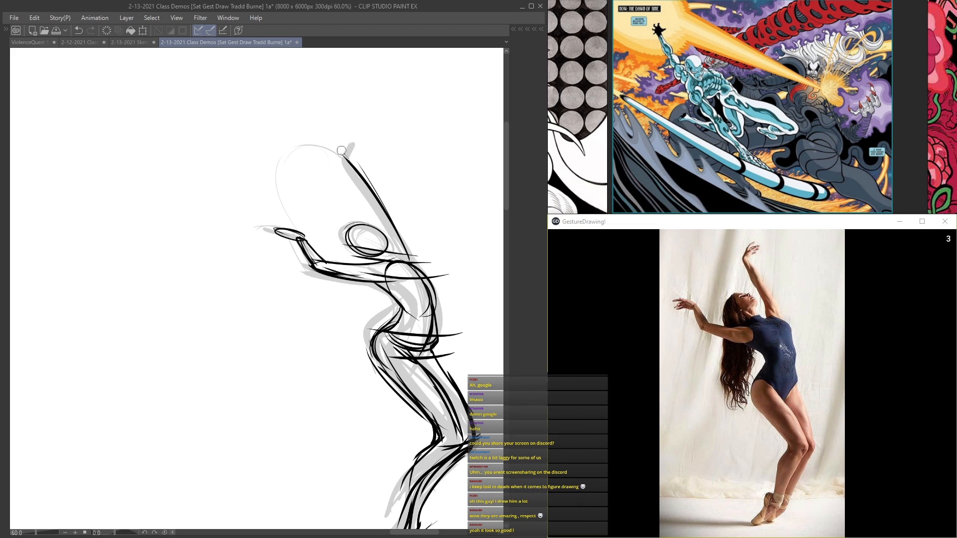
Step: Extend repeated angle lines through the hips, knees and feet, sweeping past the figure to show each part's tilt
left_click_drag(349, 349, 287, 224)
left_click_drag(432, 301, 393, 319)
left_click_drag(430, 311, 362, 334)
left_click_drag(410, 360, 305, 435)
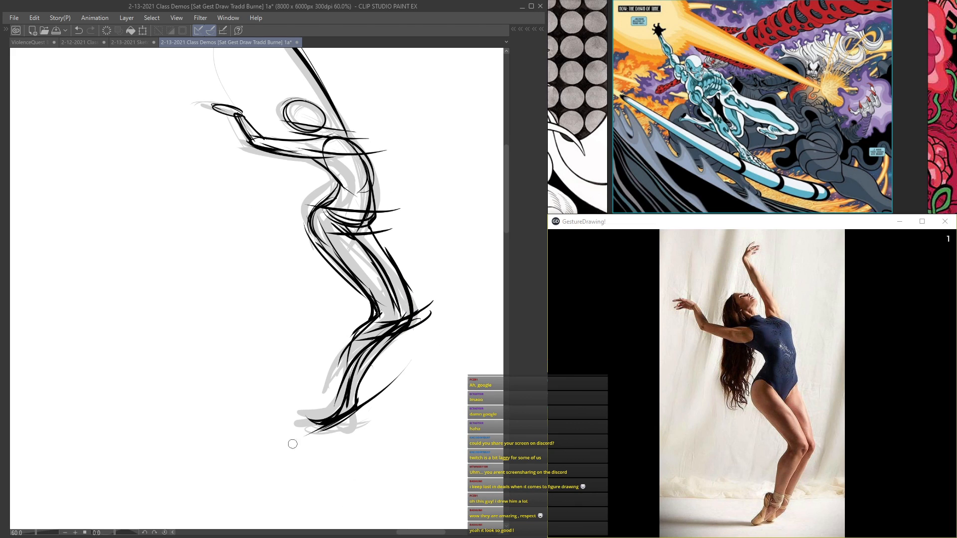
left_click_drag(398, 376, 296, 436)
left_click_drag(433, 308, 343, 335)
left_click_drag(411, 225, 315, 232)
left_click_drag(421, 210, 343, 214)
mouse_move(262, 146)
left_mouse_down()
mouse_move(384, 153)
mouse_move(265, 114)
left_mouse_up()
left_click_drag(425, 319, 353, 342)
left_click_drag(368, 358, 361, 323)
mouse_move(404, 330)
left_mouse_down()
mouse_move(318, 397)
mouse_move(320, 432)
left_mouse_up()
left_click_drag(436, 334, 312, 433)
left_click_drag(419, 313, 351, 372)
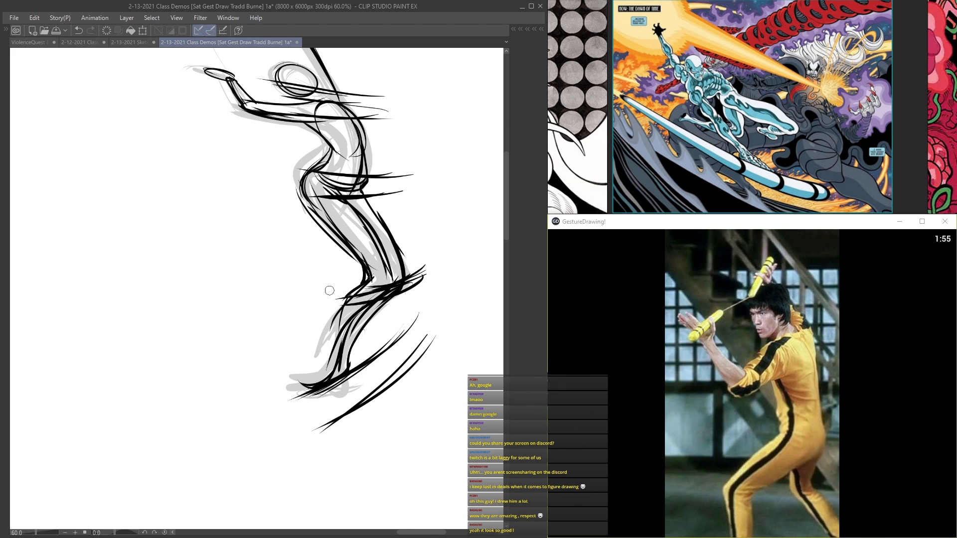
Step: Start a new gesture in the empty canvas with a tilted head oval and the raised nunchuck stick above it
left_click_drag(281, 93, 295, 232)
left_click_drag(279, 162, 381, 192)
left_click_drag(273, 126, 404, 163)
mouse_move(314, 209)
left_mouse_down()
mouse_move(329, 144)
mouse_move(373, 99)
left_mouse_up()
left_click_drag(274, 182, 392, 254)
mouse_move(288, 177)
left_mouse_down()
mouse_move(242, 142)
mouse_move(282, 179)
mouse_move(261, 176)
mouse_move(237, 142)
mouse_move(264, 144)
mouse_move(265, 169)
mouse_move(263, 79)
mouse_move(256, 93)
mouse_move(265, 73)
left_mouse_up()
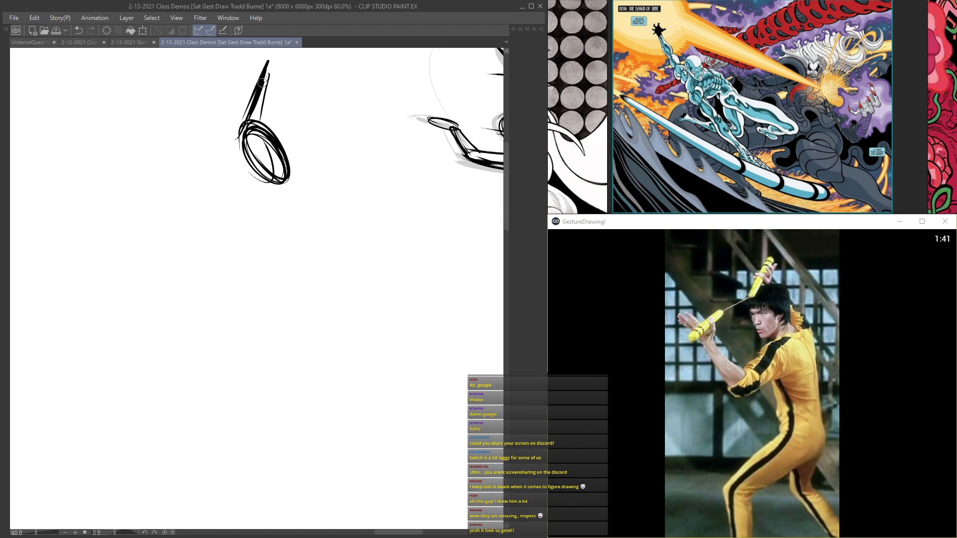
Step: Block in the lower nunchuck stick and raised hand, with thick strokes for the forearm down to the elbow
mouse_move(192, 167)
left_mouse_down()
mouse_move(97, 206)
mouse_move(107, 213)
mouse_move(176, 172)
mouse_move(97, 207)
mouse_move(111, 208)
left_mouse_up()
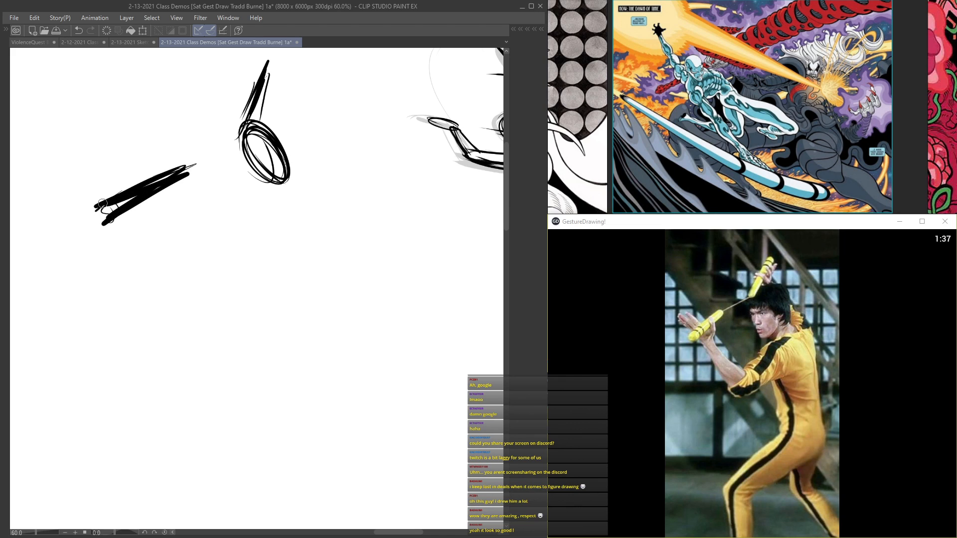
left_click_drag(202, 174, 139, 215)
mouse_move(97, 160)
left_mouse_down()
mouse_move(225, 309)
mouse_move(179, 235)
left_mouse_up()
left_click_drag(166, 189, 172, 219)
left_click_drag(118, 143, 180, 237)
left_click_drag(89, 141, 172, 235)
left_click_drag(94, 158, 167, 244)
left_click_drag(140, 199, 226, 329)
mouse_move(149, 227)
left_mouse_down()
mouse_move(230, 329)
mouse_move(244, 262)
left_mouse_up()
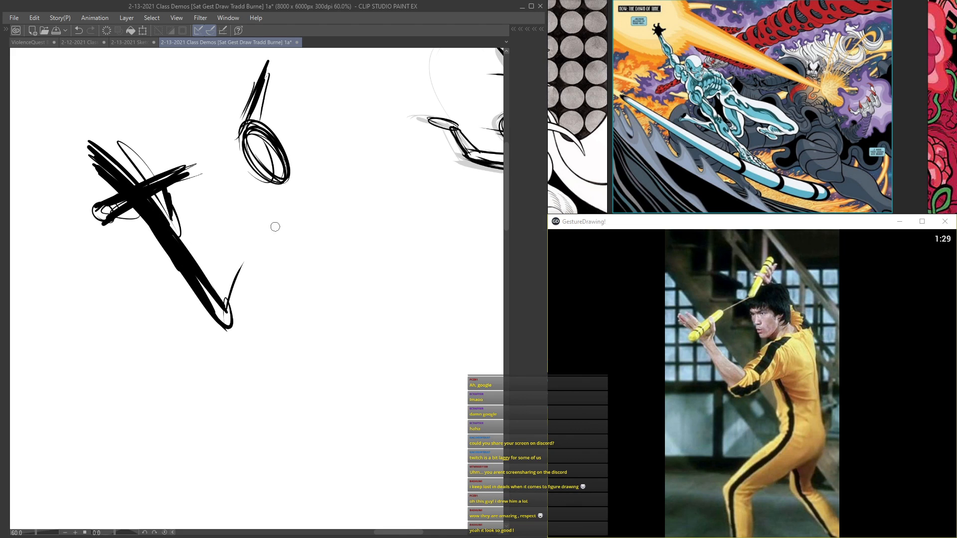
Step: Draw the upper arm from the elbow to the shoulder and connect the shoulder line, neck and back of the head
mouse_move(277, 197)
left_mouse_down()
mouse_move(257, 219)
mouse_move(235, 282)
left_mouse_up()
mouse_move(204, 283)
left_mouse_down()
mouse_move(256, 236)
mouse_move(190, 293)
left_mouse_up()
mouse_move(236, 279)
left_mouse_down()
mouse_move(242, 224)
mouse_move(314, 194)
left_mouse_up()
mouse_move(299, 198)
left_mouse_down()
mouse_move(198, 293)
mouse_move(267, 265)
mouse_move(288, 194)
mouse_move(259, 213)
left_mouse_up()
left_click_drag(260, 215, 282, 214)
mouse_move(250, 152)
left_mouse_down()
mouse_move(272, 178)
mouse_move(259, 133)
left_mouse_up()
left_click_drag(242, 130, 287, 180)
mouse_move(257, 128)
left_mouse_down()
mouse_move(261, 113)
mouse_move(322, 161)
mouse_move(326, 177)
mouse_move(246, 205)
left_mouse_up()
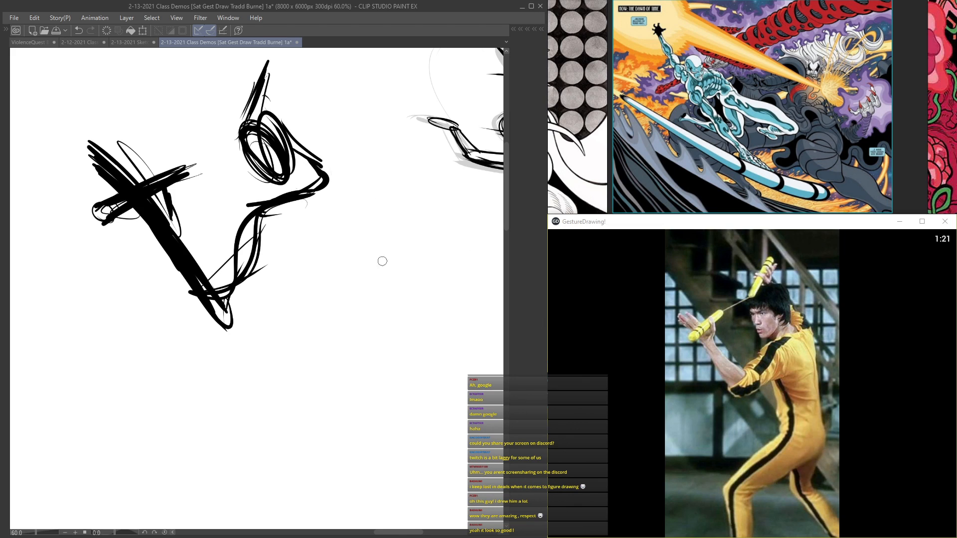
Step: Sketch the arched front of the torso flowing into the bent front leg, and mark the start of the rear leg
left_click_drag(291, 169, 326, 229)
left_click_drag(322, 189, 337, 274)
mouse_move(231, 197)
left_mouse_down()
mouse_move(299, 273)
mouse_move(304, 264)
left_mouse_up()
mouse_move(265, 238)
left_mouse_down()
mouse_move(317, 312)
mouse_move(299, 361)
left_mouse_up()
left_click_drag(312, 319, 284, 384)
mouse_move(314, 299)
left_mouse_down()
mouse_move(273, 372)
mouse_move(207, 420)
left_mouse_up()
mouse_move(259, 388)
left_mouse_down()
mouse_move(186, 436)
mouse_move(180, 465)
mouse_move(181, 457)
left_mouse_up()
left_click_drag(317, 363, 185, 441)
mouse_move(181, 450)
left_mouse_down()
mouse_move(207, 483)
mouse_move(188, 526)
left_mouse_up()
left_click_drag(194, 470, 201, 527)
mouse_move(225, 481)
left_mouse_down()
mouse_move(214, 521)
mouse_move(220, 428)
mouse_move(363, 371)
left_mouse_up()
mouse_move(198, 450)
left_mouse_down()
mouse_move(363, 354)
mouse_move(321, 407)
mouse_move(356, 444)
left_mouse_up()
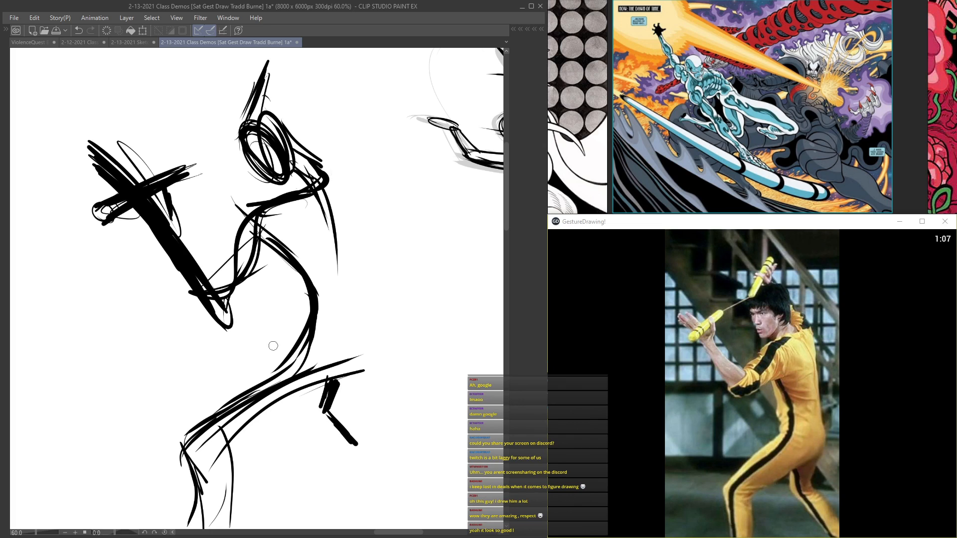
Step: Draw the long back contour from the shoulder down to the buttocks and the underside of the hip
left_click_drag(326, 385, 371, 344)
left_click_drag(346, 301, 344, 371)
left_click_drag(318, 193, 344, 282)
left_click_drag(316, 172, 342, 313)
mouse_move(335, 257)
left_mouse_down()
mouse_move(358, 315)
mouse_move(339, 372)
left_mouse_up()
left_click_drag(364, 368, 345, 378)
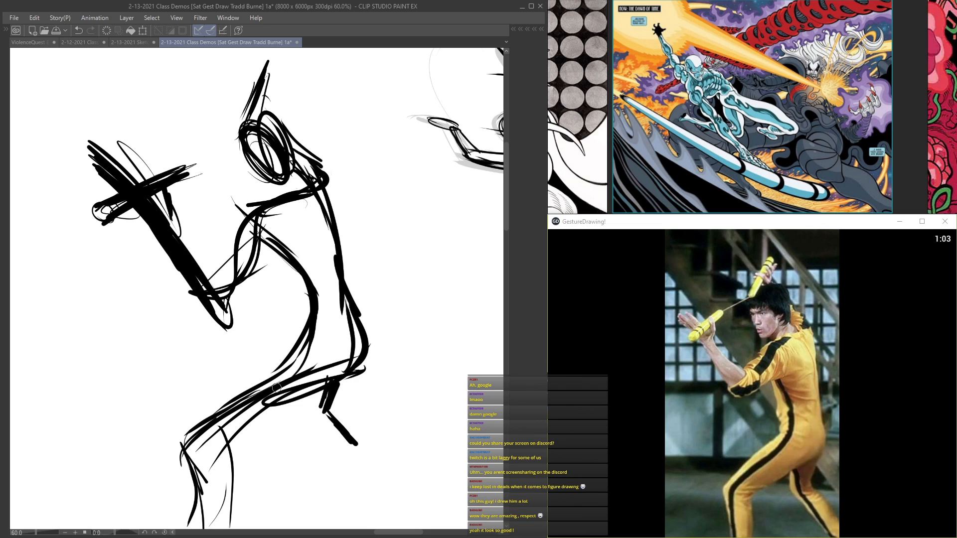
Step: Reinforce the front thigh, arm and head, and extend the lower nunchuck stick
left_click_drag(317, 346, 186, 435)
left_click_drag(306, 368, 175, 459)
mouse_move(255, 245)
left_mouse_down()
mouse_move(258, 262)
mouse_move(205, 321)
left_mouse_up()
left_click_drag(263, 114, 277, 115)
left_click_drag(165, 180, 209, 168)
left_click_drag(135, 207, 85, 231)
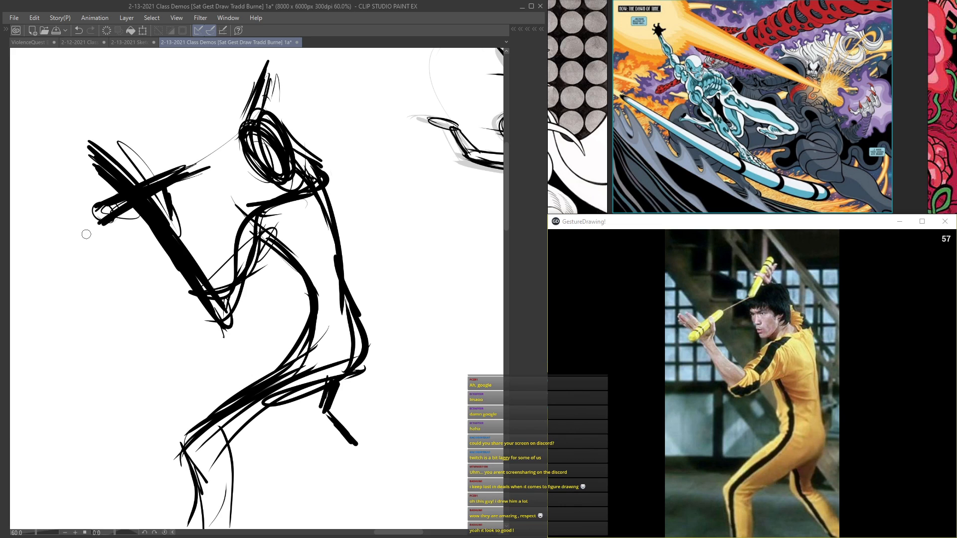
Step: Lower the rough gesture layer's opacity to 23% and add a new layer for the structured drawing
key("Tab")
left_click_drag(512, 50, 510, 50)
left_click(470, 72)
key("Tab")
scroll(384, 50, "down", 1)
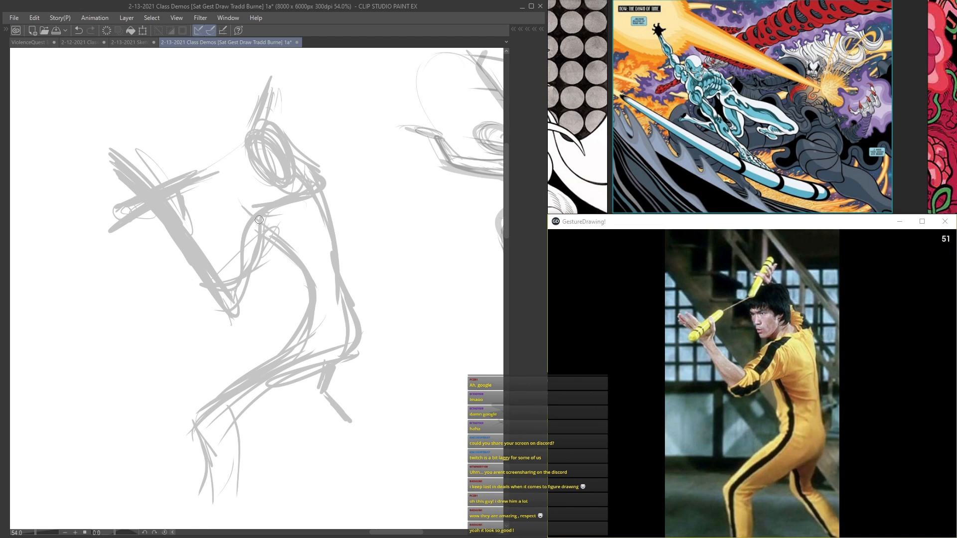
Step: Over the faded gesture, draw thin lines for the upper arm, shoulder, ribcage, back and top of the pelvis
mouse_move(240, 241)
left_mouse_down()
mouse_move(309, 217)
mouse_move(313, 241)
left_mouse_up()
left_click_drag(377, 196, 287, 258)
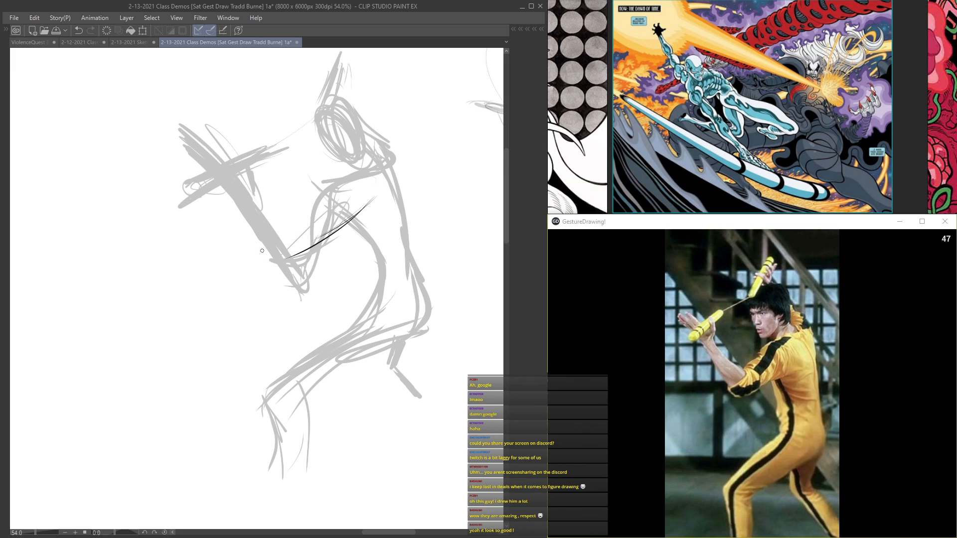
mouse_move(322, 194)
left_mouse_down()
mouse_move(372, 175)
mouse_move(339, 188)
left_mouse_up()
left_click_drag(347, 222, 380, 252)
left_click_drag(390, 164, 408, 241)
left_click_drag(352, 235, 419, 236)
mouse_move(407, 282)
left_mouse_down()
mouse_move(375, 297)
mouse_move(413, 281)
left_mouse_up()
mouse_move(402, 214)
left_mouse_down()
mouse_move(421, 274)
mouse_move(425, 326)
left_mouse_up()
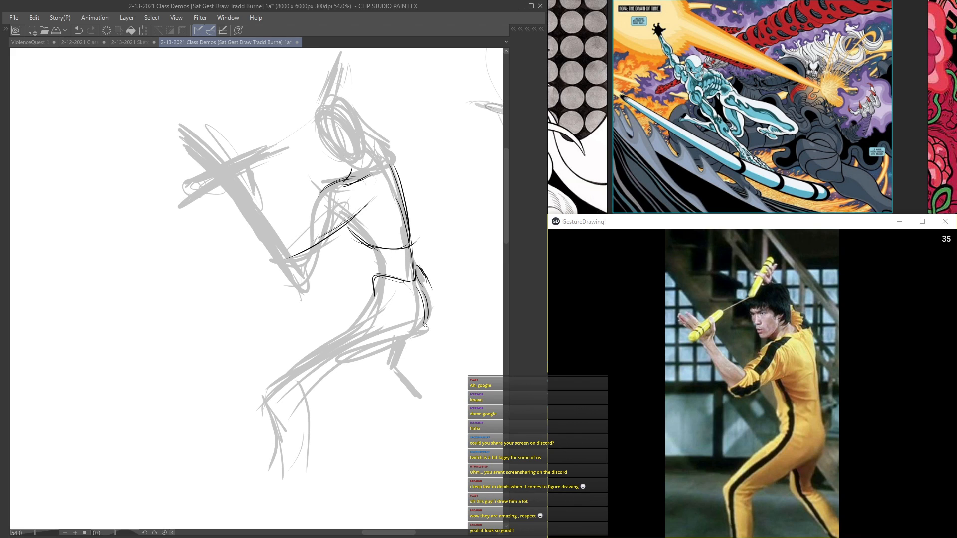
Step: Close the underside of the pelvis and outline the front thigh down to the knee
left_click_drag(372, 308, 398, 347)
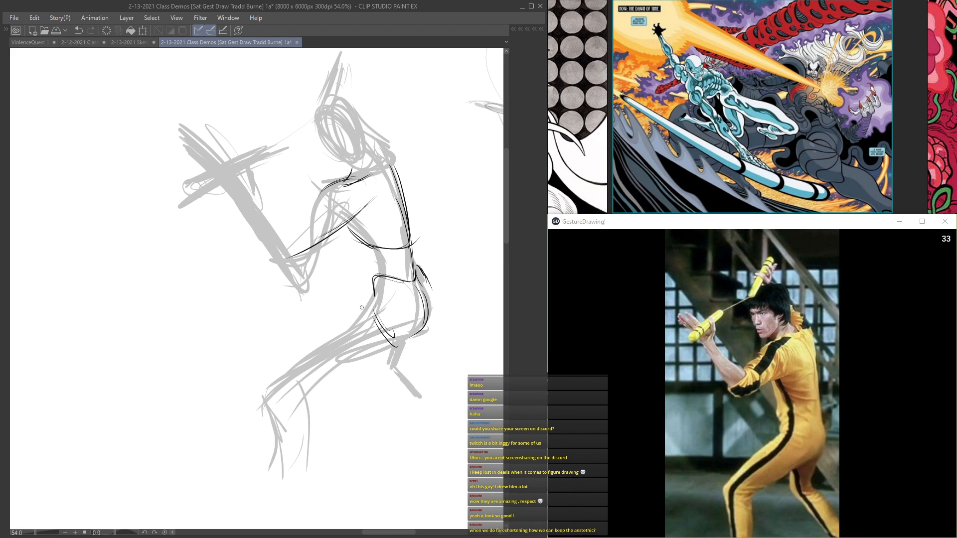
mouse_move(377, 303)
left_mouse_down()
mouse_move(266, 388)
mouse_move(277, 407)
left_mouse_up()
mouse_move(389, 344)
left_mouse_down()
mouse_move(298, 395)
mouse_move(393, 349)
mouse_move(418, 319)
left_mouse_up()
left_click_drag(424, 278, 426, 326)
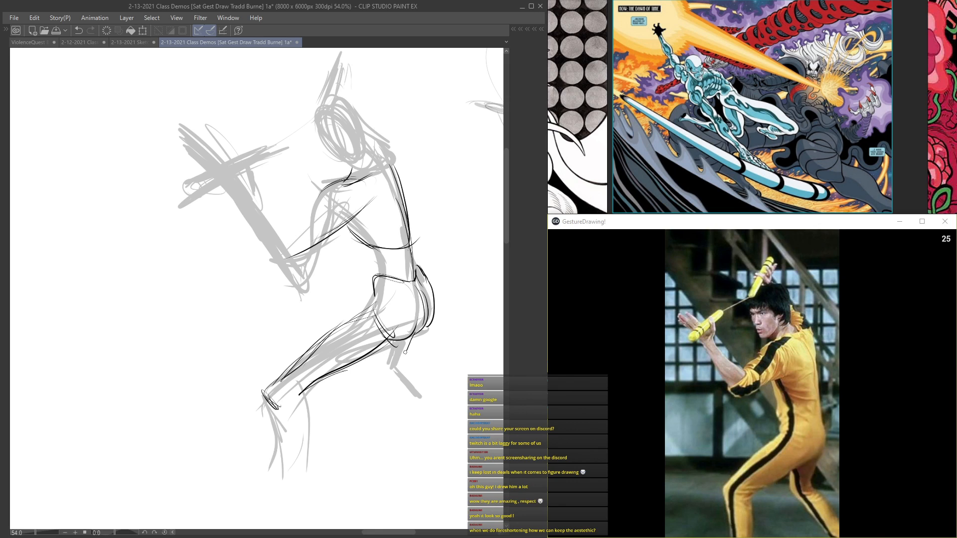
Step: Outline the bent arm and forearm, and draw the head with its jaw and curved eye line
mouse_move(323, 197)
left_mouse_down()
mouse_move(314, 245)
mouse_move(285, 264)
left_mouse_up()
mouse_move(336, 222)
left_mouse_down()
mouse_move(282, 271)
mouse_move(311, 234)
mouse_move(295, 233)
mouse_move(234, 173)
mouse_move(250, 216)
mouse_move(297, 241)
mouse_move(305, 218)
left_mouse_up()
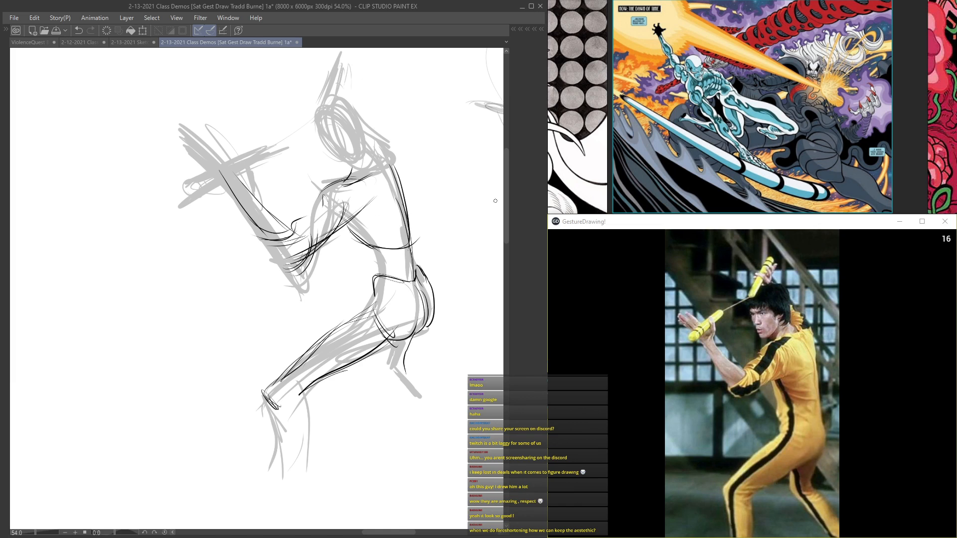
left_click_drag(357, 150, 340, 172)
left_click_drag(319, 141, 346, 173)
left_click_drag(347, 132, 316, 141)
mouse_move(308, 138)
left_mouse_down()
mouse_move(332, 138)
mouse_move(318, 113)
left_mouse_up()
Step: Strengthen the ribcage and back contours and connect them through the waist to the pelvis
mouse_move(379, 158)
left_mouse_down()
mouse_move(407, 237)
mouse_move(383, 244)
left_mouse_up()
left_click_drag(350, 228, 419, 239)
mouse_move(394, 190)
left_mouse_down()
mouse_move(409, 243)
mouse_move(378, 267)
left_mouse_up()
left_click_drag(374, 254, 380, 278)
left_click_drag(409, 242, 422, 272)
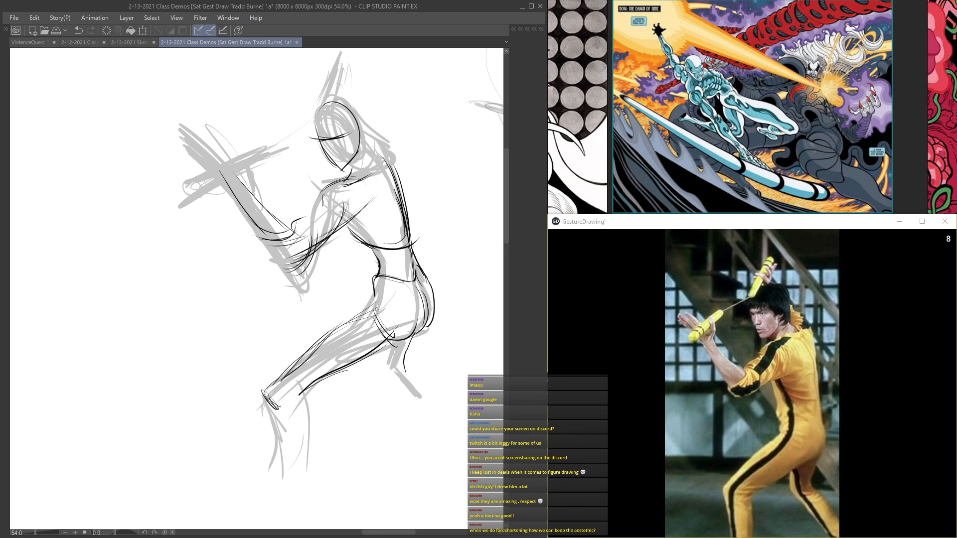
Step: Refine the front thigh and knee contours, mark the hip wedge, and add lines for the rear leg
mouse_move(403, 328)
left_mouse_down()
mouse_move(386, 309)
mouse_move(322, 341)
mouse_move(272, 386)
mouse_move(277, 409)
mouse_move(291, 405)
left_mouse_up()
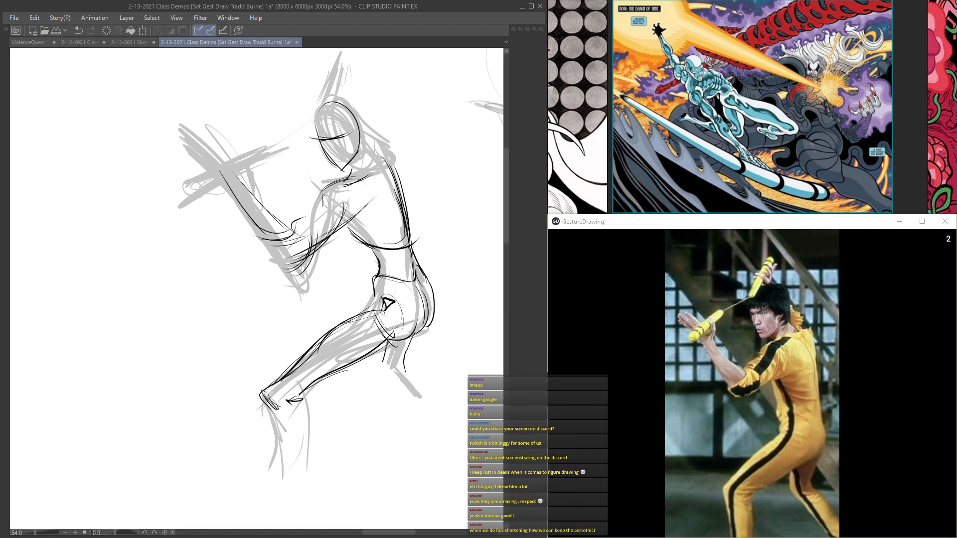
left_click_drag(388, 372, 403, 368)
mouse_move(404, 371)
left_mouse_down()
mouse_move(390, 379)
mouse_move(399, 395)
left_mouse_up()
left_click_drag(418, 385, 417, 414)
left_click_drag(391, 356, 389, 364)
left_click_drag(414, 350, 405, 361)
left_click_drag(389, 269, 380, 351)
Step: Begin the lunging figure in empty canvas space with a layered ribcage oval and a curved centre line
key("Tab")
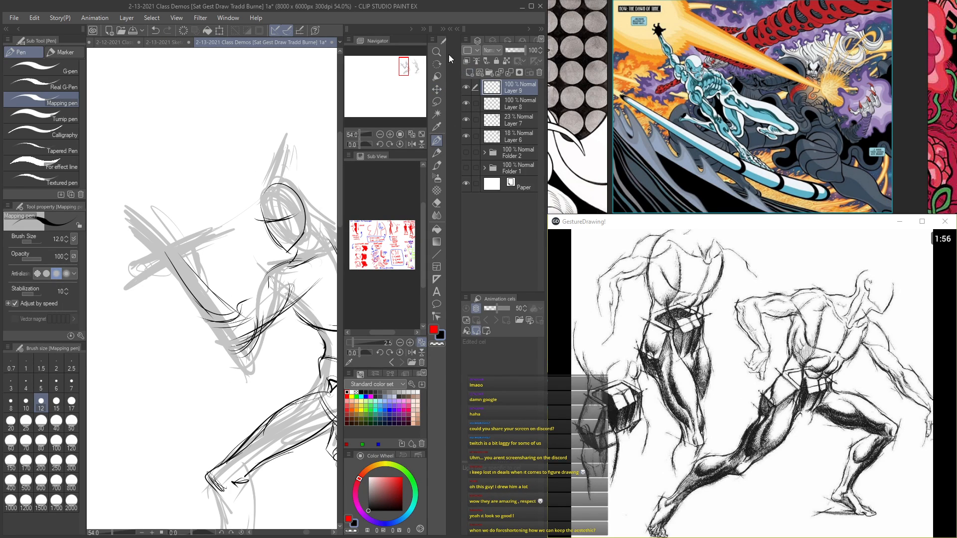
key("Tab")
mouse_move(168, 251)
left_mouse_down()
mouse_move(339, 164)
mouse_move(377, 201)
left_mouse_up()
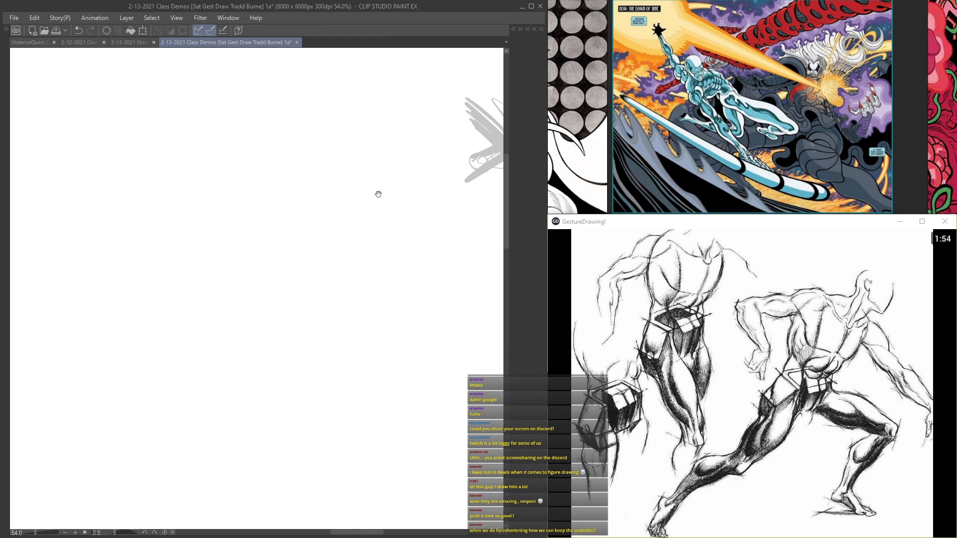
mouse_move(290, 263)
left_mouse_down()
mouse_move(321, 205)
mouse_move(286, 120)
left_mouse_up()
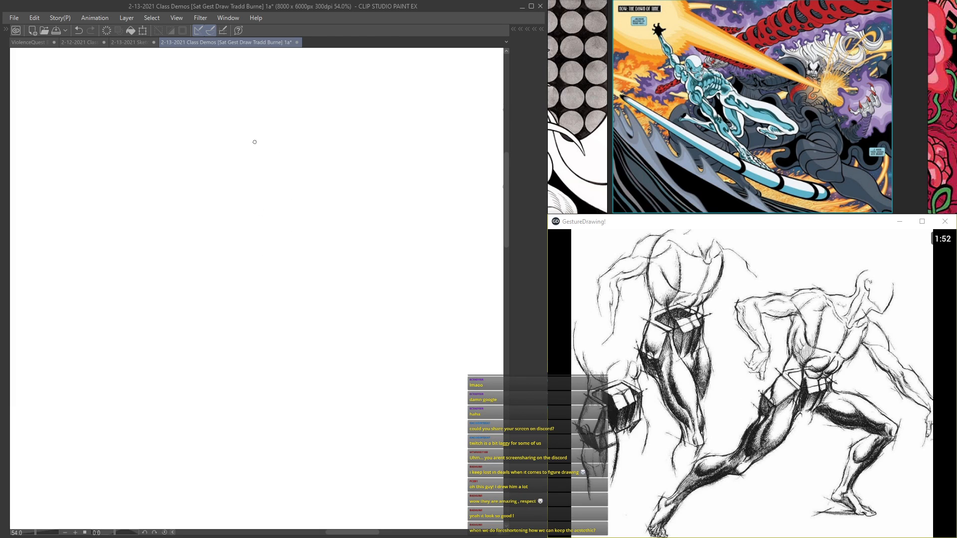
left_click_drag(243, 182, 332, 263)
mouse_move(232, 140)
left_mouse_down()
mouse_move(175, 171)
mouse_move(186, 217)
mouse_move(207, 243)
left_mouse_up()
mouse_move(190, 164)
left_mouse_down()
mouse_move(178, 209)
mouse_move(279, 166)
left_mouse_up()
left_click_drag(226, 152, 312, 192)
left_click_drag(211, 155, 208, 247)
left_click_drag(185, 178, 205, 247)
left_click_drag(174, 180, 305, 179)
mouse_move(234, 157)
left_mouse_down()
mouse_move(312, 219)
mouse_move(193, 230)
left_mouse_up()
mouse_move(203, 169)
left_mouse_down()
mouse_move(315, 205)
mouse_move(294, 250)
mouse_move(324, 243)
mouse_move(248, 186)
left_mouse_up()
left_click_drag(338, 257, 260, 188)
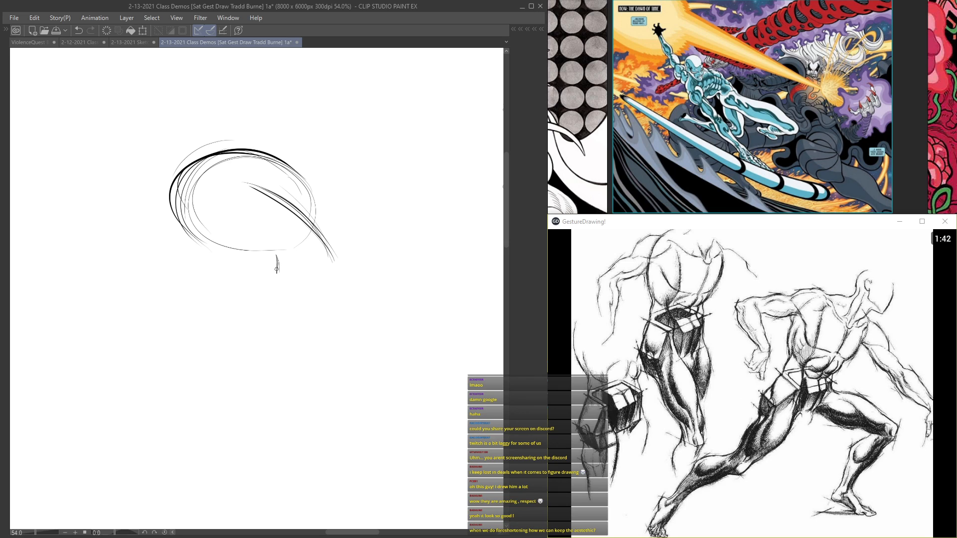
Step: Construct the boxy pelvis below the ribcage with angled planes and side edges
left_click_drag(252, 248, 276, 267)
left_click_drag(297, 177, 371, 234)
mouse_move(327, 204)
left_mouse_down()
mouse_move(250, 152)
mouse_move(199, 251)
left_mouse_up()
mouse_move(278, 247)
left_mouse_down()
mouse_move(227, 246)
mouse_move(188, 177)
mouse_move(327, 246)
mouse_move(348, 314)
left_mouse_up()
left_click_drag(355, 238, 278, 272)
left_click_drag(372, 244, 371, 279)
left_click_drag(376, 235, 377, 278)
left_click_drag(278, 273, 323, 313)
left_click_drag(382, 293, 335, 310)
left_click_drag(342, 241, 294, 261)
left_click_drag(377, 238, 261, 282)
Step: Add the head circle beside the ribcage and restate the curved centre line through the torso
mouse_move(190, 186)
left_mouse_down()
mouse_move(314, 208)
mouse_move(215, 238)
mouse_move(171, 181)
left_mouse_up()
left_click_drag(300, 218, 341, 265)
left_click_drag(196, 180, 326, 247)
left_click_drag(232, 174, 349, 283)
left_click_drag(369, 139, 346, 87)
Step: Draw the back contour through the waist into the raised thigh, and drop the lower leg from the knee
mouse_move(353, 184)
left_mouse_down()
mouse_move(360, 245)
mouse_move(310, 257)
left_mouse_up()
mouse_move(353, 158)
left_mouse_down()
mouse_move(316, 228)
mouse_move(432, 180)
left_mouse_up()
mouse_move(308, 249)
left_mouse_down()
mouse_move(381, 200)
mouse_move(446, 181)
left_mouse_up()
mouse_move(239, 300)
left_mouse_down()
mouse_move(316, 287)
mouse_move(290, 288)
mouse_move(369, 293)
mouse_move(432, 322)
left_mouse_up()
left_click_drag(319, 282, 327, 346)
mouse_move(199, 242)
left_mouse_down()
mouse_move(341, 303)
mouse_move(213, 225)
mouse_move(119, 213)
mouse_move(135, 211)
left_mouse_up()
mouse_move(415, 299)
left_mouse_down()
mouse_move(408, 286)
mouse_move(295, 260)
mouse_move(406, 191)
mouse_move(406, 247)
left_mouse_up()
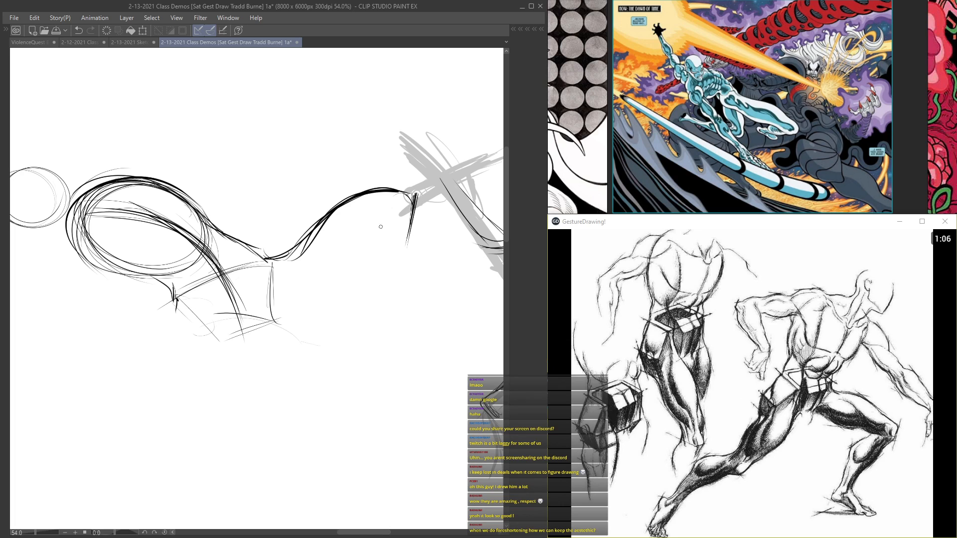
left_click_drag(412, 201, 391, 325)
mouse_move(409, 236)
left_mouse_down()
mouse_move(384, 381)
mouse_move(386, 373)
left_mouse_up()
mouse_move(177, 328)
left_mouse_down()
mouse_move(250, 256)
mouse_move(245, 269)
left_mouse_up()
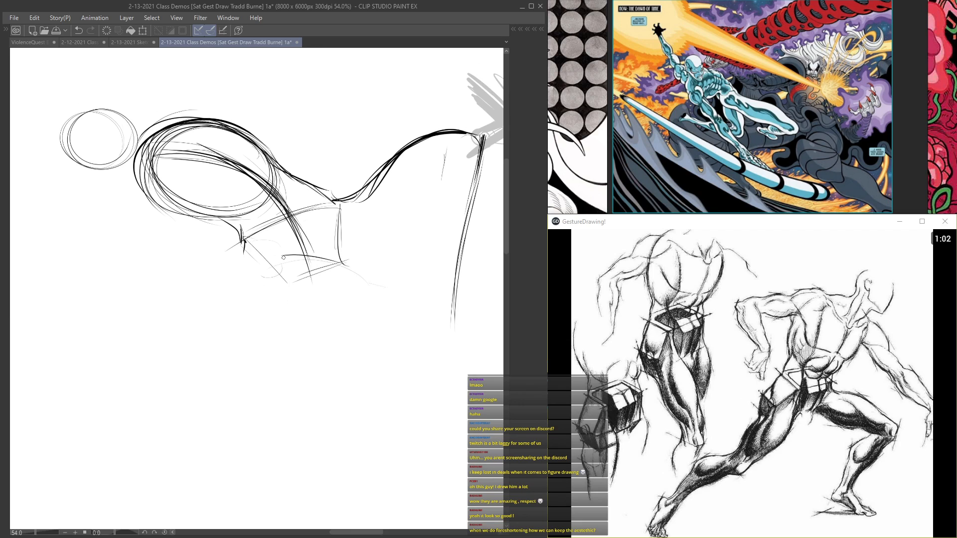
Step: Sketch the near hip and the beginning of the second leg, and link the torso to the head with neck lines
left_click_drag(243, 236, 264, 294)
mouse_move(354, 302)
left_mouse_down()
mouse_move(386, 411)
mouse_move(376, 348)
mouse_move(326, 306)
mouse_move(309, 321)
mouse_move(299, 256)
left_mouse_up()
left_click_drag(246, 232, 257, 275)
left_click_drag(232, 236, 244, 243)
left_click_drag(244, 240, 258, 274)
mouse_move(269, 177)
left_mouse_down()
mouse_move(164, 139)
mouse_move(135, 144)
left_mouse_up()
mouse_move(266, 173)
left_mouse_down()
mouse_move(126, 135)
mouse_move(92, 156)
mouse_move(130, 173)
left_mouse_up()
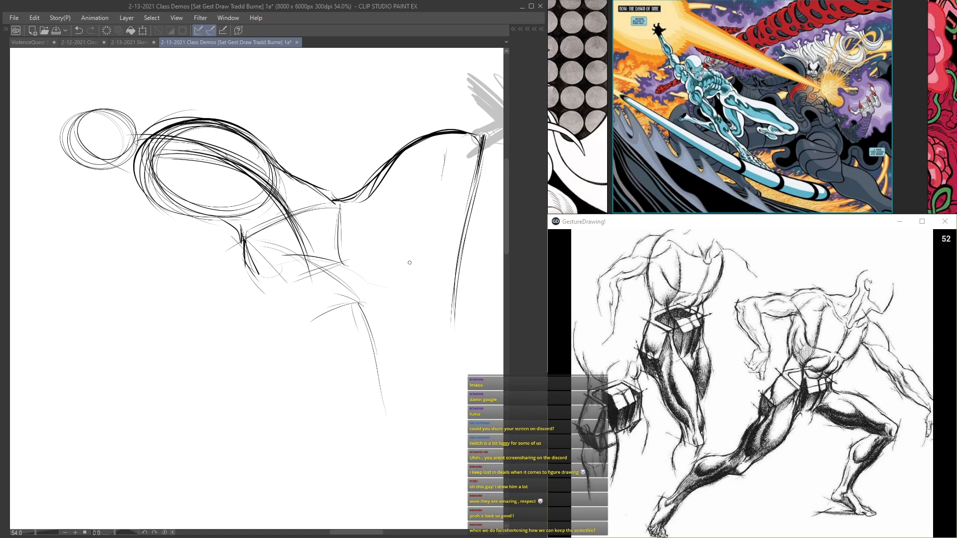
left_click_drag(311, 256, 262, 170)
left_click_drag(297, 213, 203, 143)
Step: Draw the underside of the raised thigh and close the lower leg with a calf contour and ankle line
left_click_drag(449, 183, 393, 236)
left_click_drag(429, 202, 346, 256)
left_click_drag(440, 170, 426, 260)
left_click_drag(424, 203, 438, 299)
mouse_move(472, 202)
left_mouse_down()
mouse_move(455, 324)
mouse_move(462, 310)
left_mouse_up()
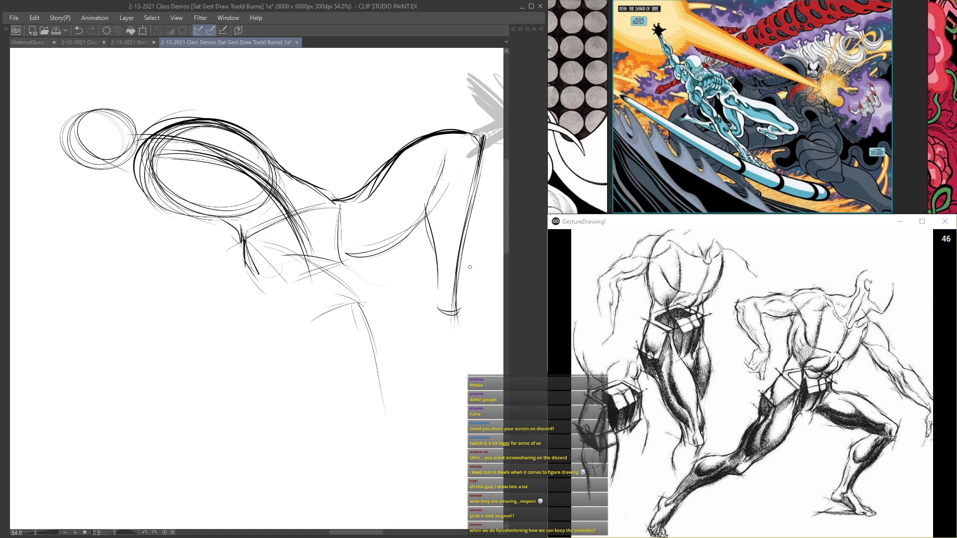
Step: Build the second leg from the pelvis, outlining the thigh, knee and lower leg down to the ankle
mouse_move(363, 309)
left_mouse_down()
mouse_move(329, 318)
mouse_move(363, 310)
left_mouse_up()
left_click_drag(360, 309, 375, 393)
left_click_drag(297, 258, 365, 313)
mouse_move(329, 274)
left_mouse_down()
mouse_move(326, 220)
mouse_move(304, 236)
mouse_move(229, 161)
mouse_move(283, 254)
left_mouse_up()
left_click_drag(349, 248, 318, 233)
mouse_move(210, 232)
left_mouse_down()
mouse_move(165, 219)
mouse_move(219, 199)
mouse_move(180, 254)
left_mouse_up()
mouse_move(330, 298)
left_mouse_down()
mouse_move(246, 299)
mouse_move(222, 219)
left_mouse_up()
mouse_move(229, 257)
left_mouse_down()
mouse_move(324, 309)
mouse_move(311, 262)
mouse_move(361, 255)
left_mouse_up()
left_click_drag(388, 346, 326, 261)
mouse_move(265, 251)
left_mouse_down()
mouse_move(296, 302)
mouse_move(342, 341)
mouse_move(382, 420)
left_mouse_up()
left_click_drag(384, 314, 418, 452)
left_click_drag(399, 405, 427, 467)
left_click_drag(383, 409, 402, 458)
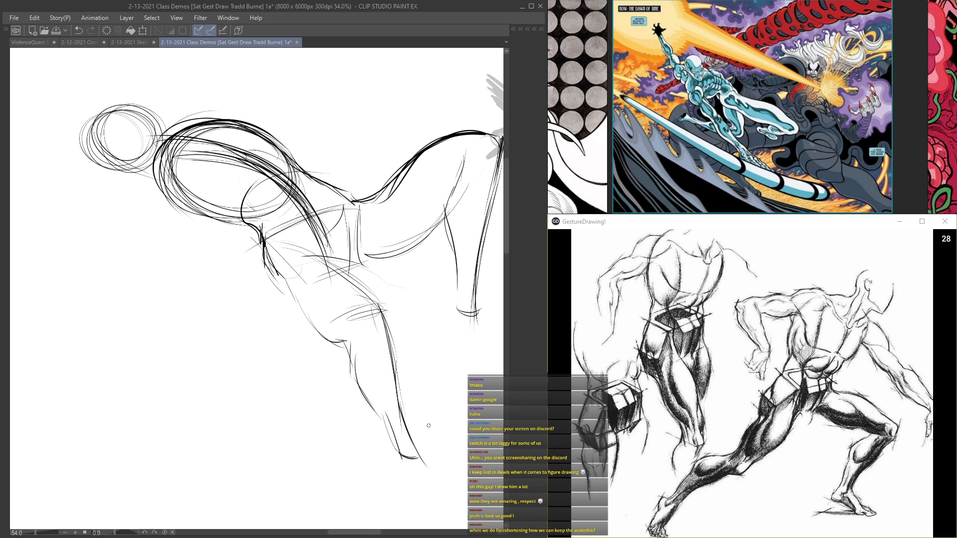
Step: Reinforce the second leg's thigh and knee contours, and draw the foot of the raised leg
left_click_drag(381, 313, 359, 328)
left_click_drag(291, 279, 328, 340)
left_click_drag(314, 258, 382, 307)
left_click_drag(376, 149, 324, 194)
mouse_move(417, 279)
left_mouse_down()
mouse_move(406, 252)
mouse_move(402, 333)
mouse_move(465, 370)
left_mouse_up()
mouse_move(403, 331)
left_mouse_down()
mouse_move(407, 354)
mouse_move(450, 396)
mouse_move(442, 393)
left_mouse_up()
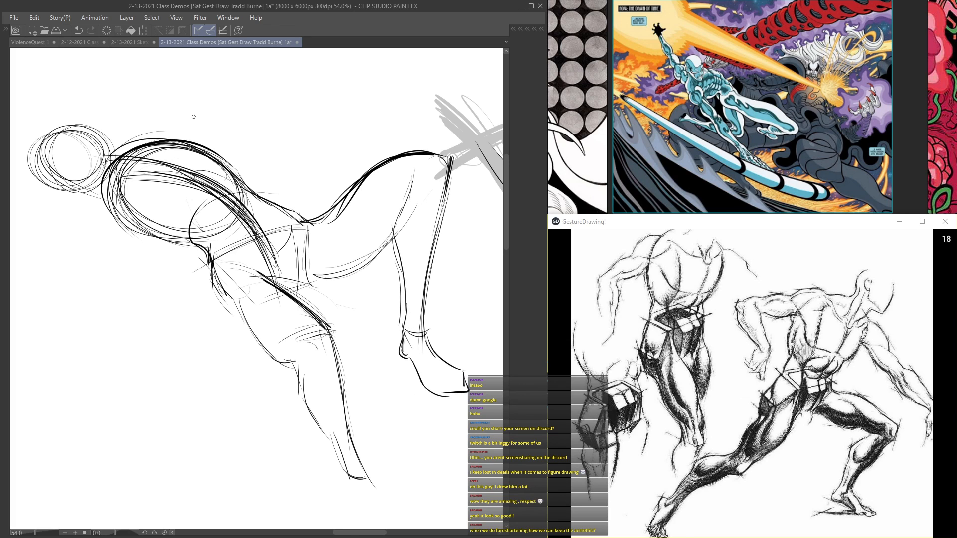
Step: Fade the overlapping construction lines inside the figure's ribcage and around its head with the eraser
left_click_drag(194, 177, 297, 269)
mouse_move(391, 322)
left_mouse_down()
mouse_move(351, 349)
mouse_move(354, 364)
mouse_move(391, 379)
mouse_move(386, 367)
mouse_move(314, 353)
mouse_move(348, 349)
left_mouse_up()
mouse_move(353, 302)
left_mouse_down()
mouse_move(247, 242)
mouse_move(309, 263)
mouse_move(377, 347)
left_mouse_up()
left_click_drag(231, 268, 349, 324)
left_click_drag(239, 247, 359, 329)
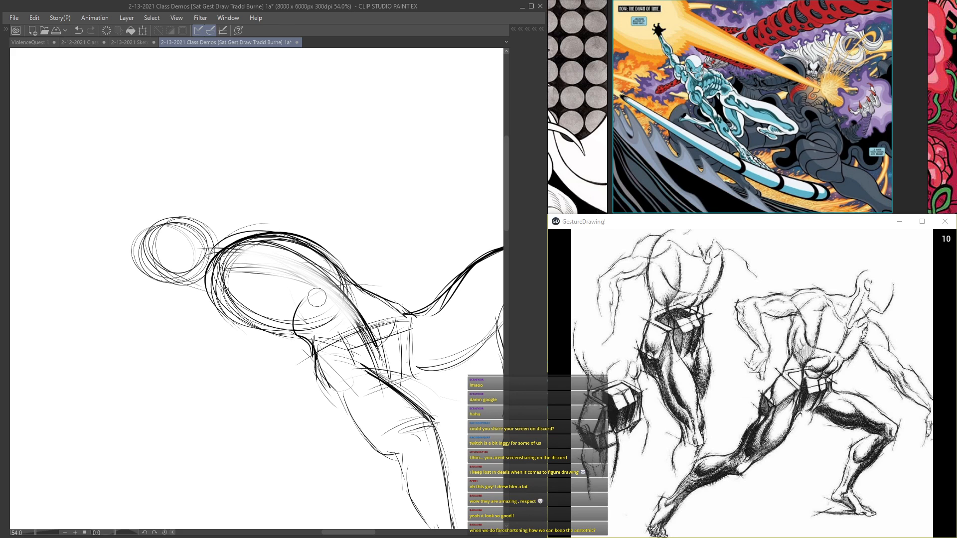
left_click_drag(214, 257, 331, 312)
left_click_drag(199, 234, 219, 262)
left_click_drag(158, 223, 164, 275)
Step: Redraw the head circle closer to the shoulders with the pen, and darken the supporting leg's lower contour
key("Tab")
left_click(436, 141)
key("Tab")
mouse_move(270, 206)
left_mouse_down()
mouse_move(299, 193)
mouse_move(196, 246)
mouse_move(225, 260)
mouse_move(257, 214)
mouse_move(215, 250)
left_mouse_up()
mouse_move(313, 256)
left_mouse_down()
mouse_move(279, 192)
mouse_move(248, 242)
mouse_move(215, 239)
mouse_move(259, 220)
mouse_move(192, 182)
left_mouse_up()
left_click_drag(407, 178, 398, 252)
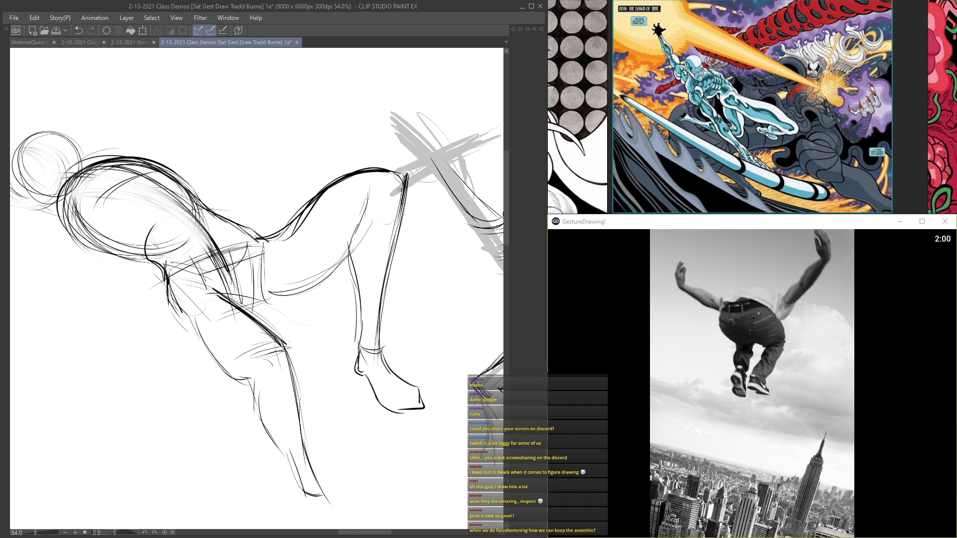
left_click_drag(289, 353, 320, 472)
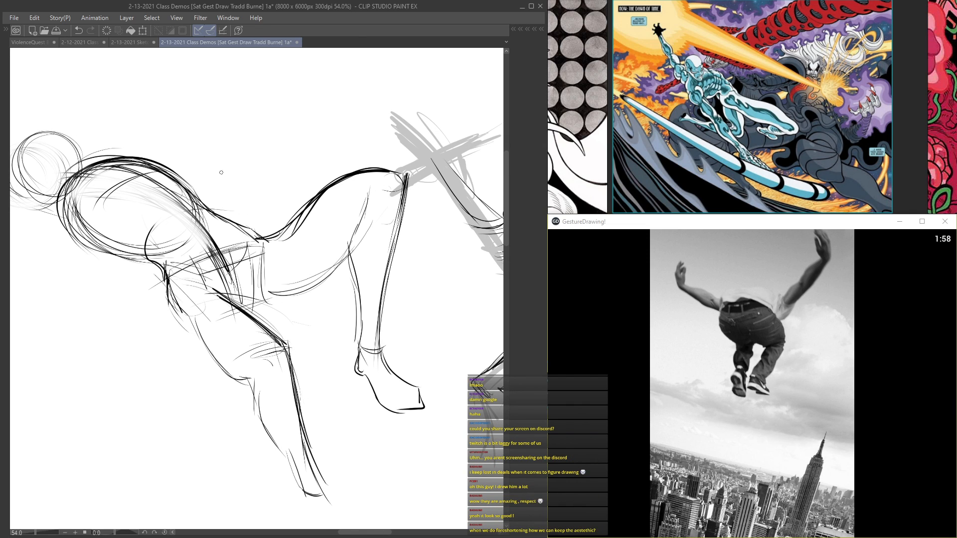
left_click_drag(206, 189, 305, 279)
mouse_move(216, 257)
left_mouse_down()
mouse_move(180, 280)
mouse_move(182, 334)
left_mouse_up()
left_click_drag(224, 344, 288, 323)
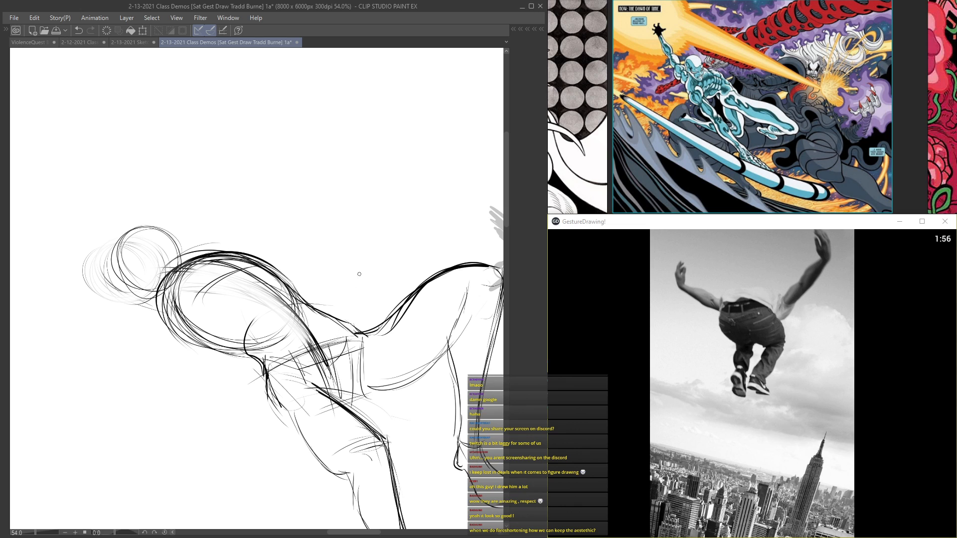
scroll(363, 273, "down", 3)
left_click_drag(343, 280, 276, 145)
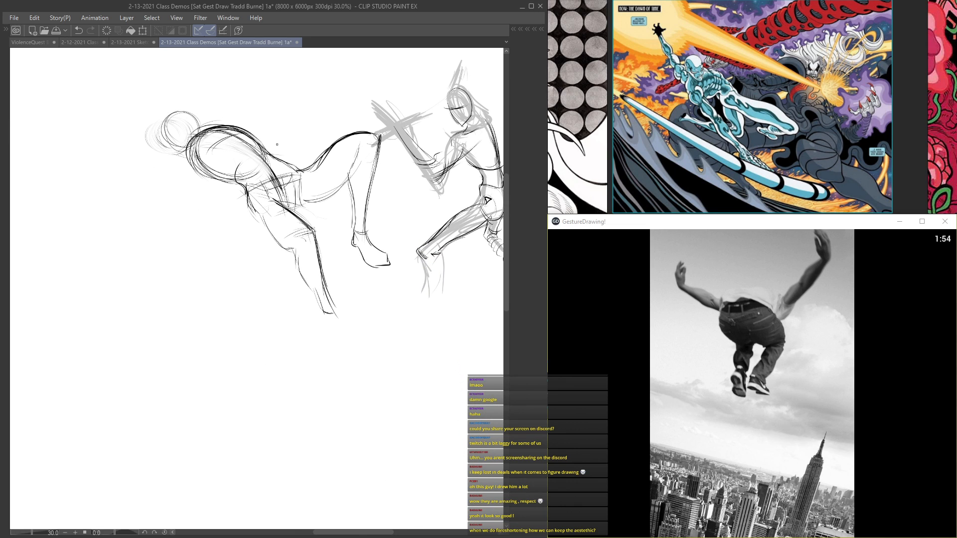
Step: Move the finished figure down beneath the neighbouring gesture, and add a new layer for the next pose
key("ctrl+t")
left_click_drag(256, 205, 194, 141)
left_click_drag(193, 141, 338, 314)
key("Return")
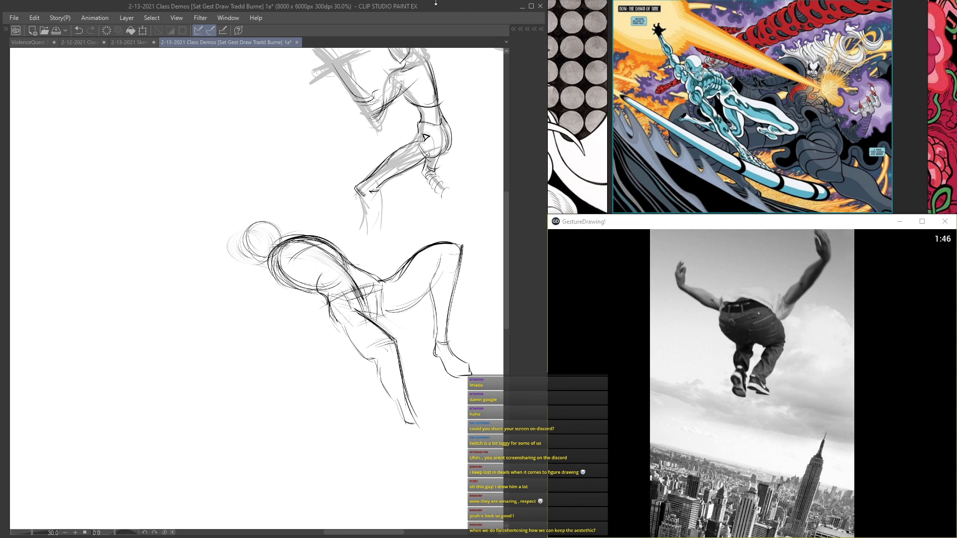
key("Tab")
left_click(472, 70)
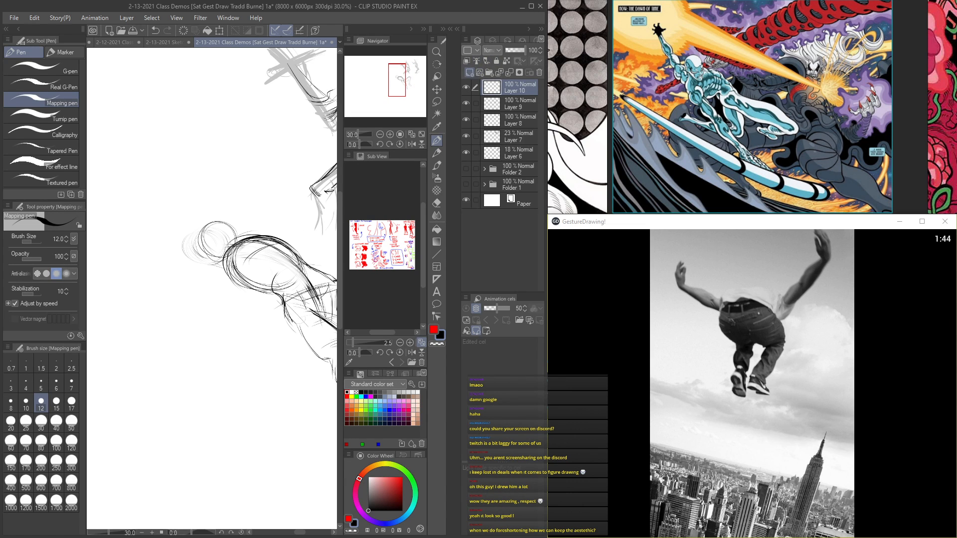
key("Tab")
Step: Start the jumping pose in an empty area with a pelvis circle and both bent thighs curving to the knees
left_click_drag(320, 128, 443, 253)
scroll(352, 269, "up", 2)
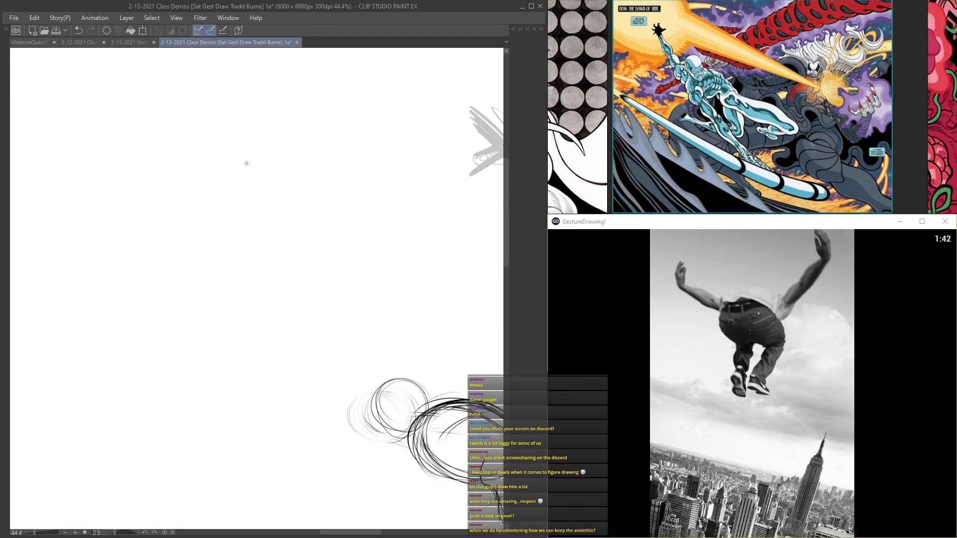
mouse_move(231, 213)
left_mouse_down()
mouse_move(307, 258)
mouse_move(301, 204)
left_mouse_up()
mouse_move(259, 234)
left_mouse_down()
mouse_move(278, 268)
mouse_move(331, 256)
mouse_move(353, 218)
mouse_move(326, 273)
left_mouse_up()
left_click_drag(337, 231, 324, 275)
mouse_move(251, 225)
left_mouse_down()
mouse_move(146, 289)
mouse_move(165, 265)
mouse_move(144, 294)
mouse_move(157, 322)
mouse_move(190, 268)
mouse_move(245, 218)
mouse_move(339, 248)
mouse_move(336, 236)
mouse_move(326, 319)
left_mouse_up()
left_click_drag(340, 265, 326, 366)
mouse_move(311, 257)
left_mouse_down()
mouse_move(264, 379)
mouse_move(310, 385)
left_mouse_up()
left_click_drag(334, 282, 314, 383)
left_click_drag(267, 375, 292, 398)
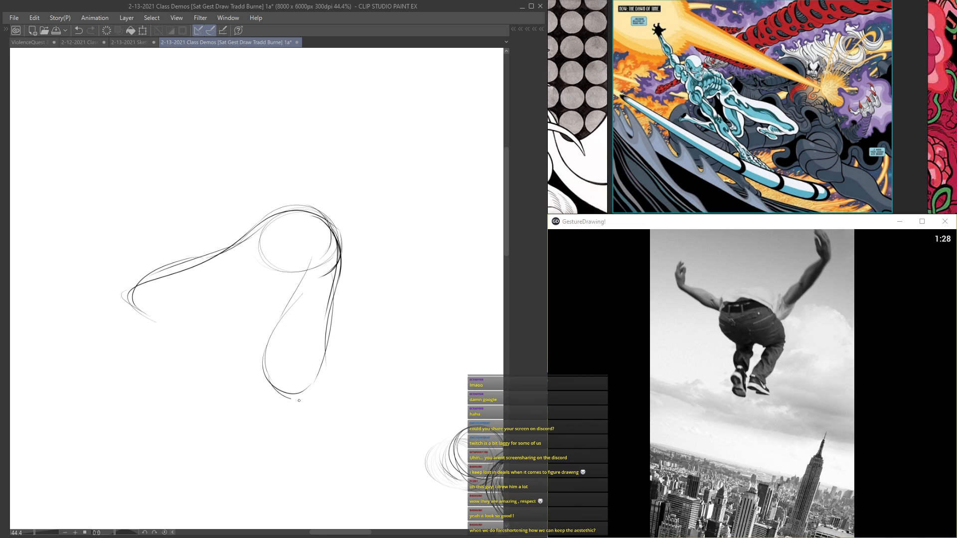
Step: Sketch both lower legs from the knees down to loosely outlined feet on the jumping figure
left_click_drag(324, 369, 368, 439)
mouse_move(286, 399)
left_mouse_down()
mouse_move(349, 432)
mouse_move(362, 462)
left_mouse_up()
mouse_move(336, 392)
left_mouse_down()
mouse_move(367, 418)
mouse_move(384, 464)
mouse_move(344, 480)
left_mouse_up()
mouse_move(371, 425)
left_mouse_down()
mouse_move(365, 500)
mouse_move(389, 473)
mouse_move(349, 509)
left_mouse_up()
left_click_drag(134, 305, 182, 345)
mouse_move(274, 280)
left_mouse_down()
mouse_move(197, 318)
mouse_move(238, 369)
left_mouse_up()
mouse_move(171, 346)
left_mouse_down()
mouse_move(222, 395)
mouse_move(256, 385)
left_mouse_up()
left_click_drag(361, 454, 350, 524)
left_click_drag(413, 477, 360, 527)
left_click_drag(370, 452, 349, 524)
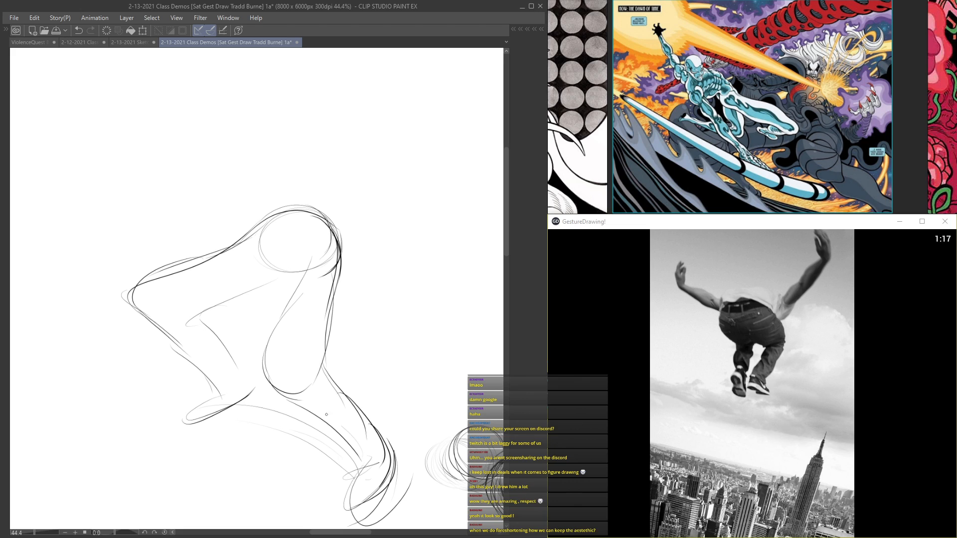
Step: Draw the hunched torso as a large curved ribcage above the pelvis, with a long sweeping line for the arm
mouse_move(288, 255)
left_mouse_down()
mouse_move(299, 391)
mouse_move(348, 343)
left_mouse_up()
mouse_move(328, 380)
left_mouse_down()
mouse_move(309, 245)
mouse_move(288, 242)
left_mouse_up()
left_click_drag(347, 348, 335, 266)
mouse_move(287, 360)
left_mouse_down()
mouse_move(244, 307)
mouse_move(215, 312)
left_mouse_up()
mouse_move(347, 310)
left_mouse_down()
mouse_move(269, 226)
mouse_move(227, 219)
left_mouse_up()
mouse_move(288, 258)
left_mouse_down()
mouse_move(187, 231)
mouse_move(223, 218)
left_mouse_up()
mouse_move(279, 333)
left_mouse_down()
mouse_move(166, 291)
mouse_move(219, 221)
left_mouse_up()
left_click_drag(118, 257, 205, 271)
left_click_drag(275, 266, 364, 236)
mouse_move(159, 268)
left_mouse_down()
mouse_move(417, 213)
mouse_move(489, 165)
left_mouse_up()
left_click_drag(218, 288, 307, 77)
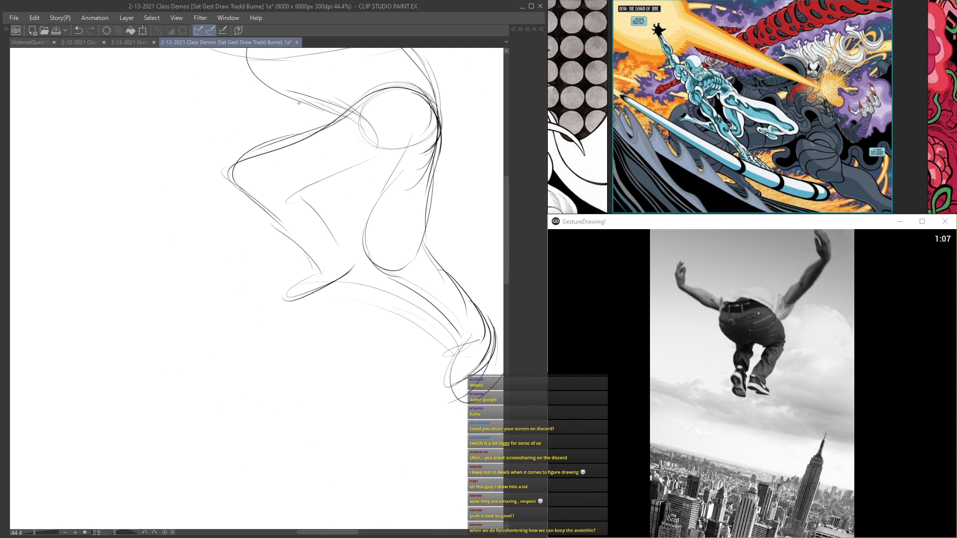
key("ctrl+t")
key("Escape")
left_click_drag(384, 190, 322, 339)
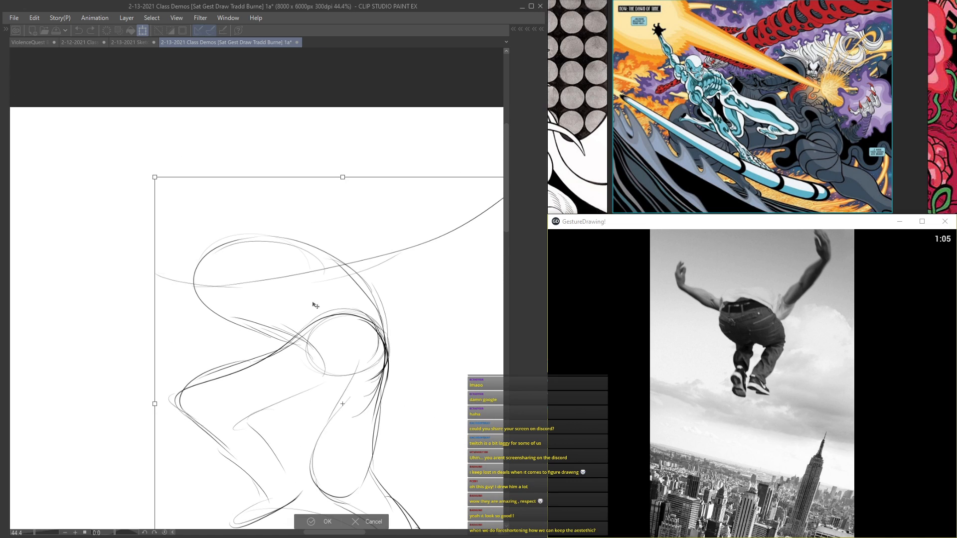
key("Escape")
Step: Sketch the lowered head as a circle overlapping the ribcage, and add the face and jaw contour
left_click_drag(196, 251, 265, 228)
left_click_drag(293, 264, 224, 219)
left_click_drag(230, 243, 293, 249)
mouse_move(234, 214)
left_mouse_down()
mouse_move(247, 206)
mouse_move(270, 296)
left_mouse_up()
mouse_move(219, 235)
left_mouse_down()
mouse_move(223, 299)
mouse_move(301, 270)
left_mouse_up()
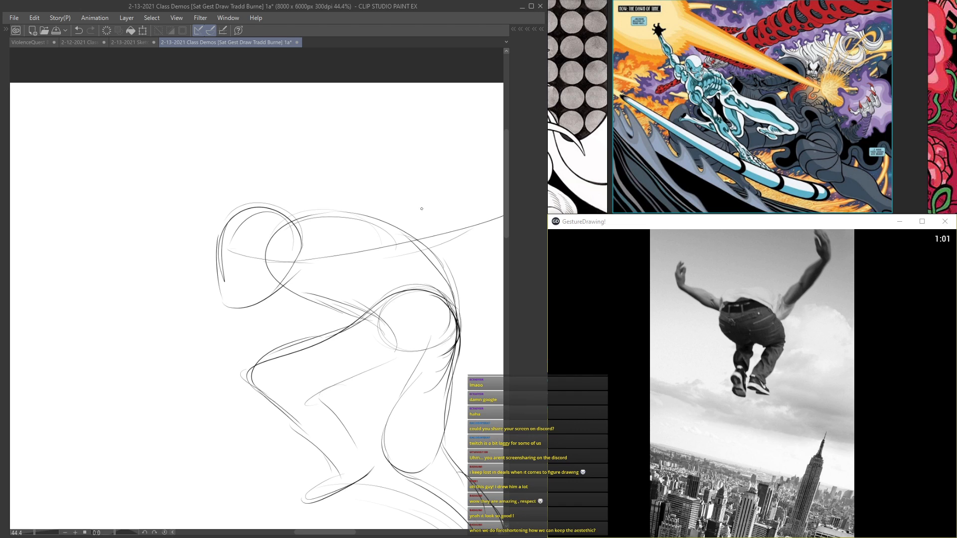
Step: Draw the extended arm with its upturned hand, and indicate the far arm rising behind the head
left_click_drag(405, 230, 264, 249)
mouse_move(181, 266)
left_mouse_down()
mouse_move(346, 236)
mouse_move(450, 176)
mouse_move(354, 213)
mouse_move(374, 162)
mouse_move(391, 192)
left_mouse_up()
left_click_drag(362, 152, 367, 197)
mouse_move(371, 157)
left_mouse_down()
mouse_move(403, 220)
mouse_move(340, 265)
left_mouse_up()
mouse_move(389, 221)
left_mouse_down()
mouse_move(221, 306)
mouse_move(404, 293)
left_mouse_up()
mouse_move(271, 312)
left_mouse_down()
mouse_move(210, 277)
mouse_move(209, 247)
mouse_move(226, 204)
mouse_move(253, 185)
mouse_move(230, 215)
left_mouse_up()
mouse_move(349, 271)
left_mouse_down()
mouse_move(178, 196)
mouse_move(180, 210)
left_mouse_up()
mouse_move(415, 140)
left_mouse_down()
mouse_move(397, 162)
mouse_move(200, 261)
left_mouse_up()
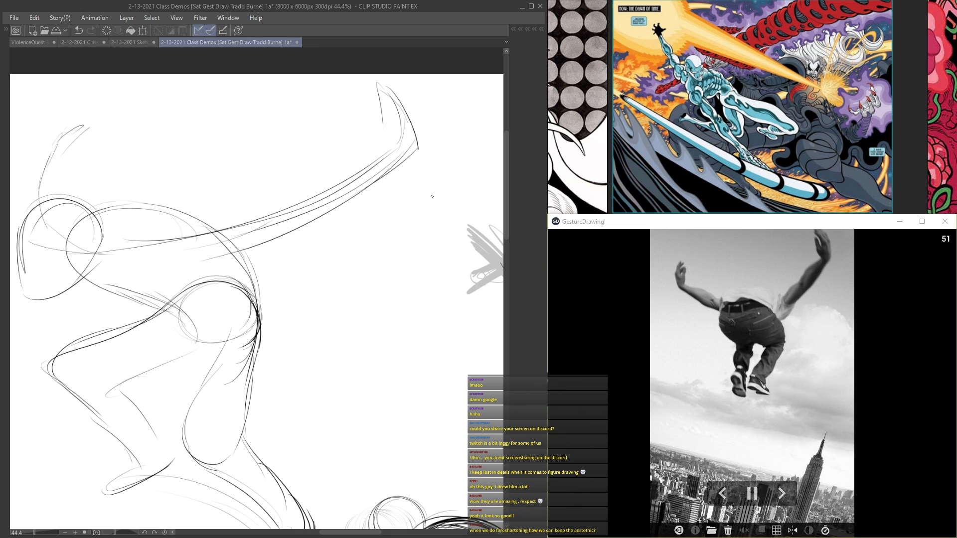
Step: Strengthen the sweeping lines of the extended arm where it crosses the ribcage and shoulders
left_click_drag(234, 217, 321, 234)
left_click_drag(475, 144, 333, 241)
left_click_drag(286, 259, 155, 262)
left_click_drag(126, 228, 330, 259)
left_click_drag(156, 280, 166, 249)
left_click_drag(207, 279, 189, 133)
Step: Reinforce the feet, and sketch a curved ground surface between them with short crossing strokes
left_click_drag(290, 239, 307, 298)
left_click_drag(384, 371, 368, 414)
left_click_drag(413, 354, 379, 433)
left_click_drag(364, 369, 280, 326)
mouse_move(238, 302)
left_mouse_down()
mouse_move(190, 326)
mouse_move(285, 319)
left_mouse_up()
mouse_move(370, 381)
left_mouse_down()
mouse_move(386, 408)
mouse_move(418, 388)
left_mouse_up()
mouse_move(723, 413)
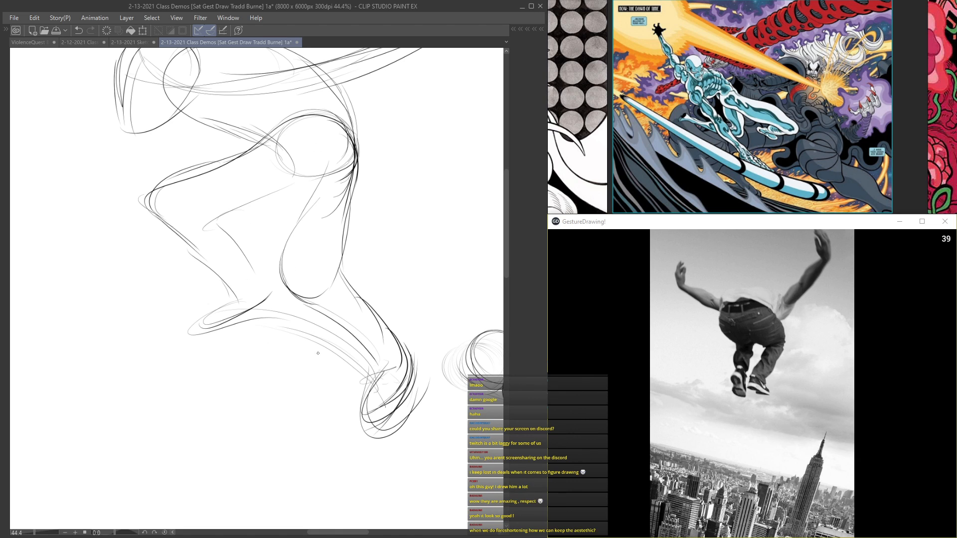
mouse_move(279, 305)
left_mouse_down()
mouse_move(209, 341)
mouse_move(293, 310)
left_mouse_up()
left_click_drag(285, 361, 321, 322)
left_click_drag(285, 214, 264, 287)
left_click_drag(360, 438, 344, 513)
left_click_drag(401, 475, 353, 517)
Step: Add facial guide lines inside the head, and draw a rounded shoulder form next to it
mouse_move(265, 255)
left_mouse_down()
mouse_move(288, 323)
mouse_move(320, 355)
left_mouse_up()
mouse_move(210, 278)
left_mouse_down()
mouse_move(234, 275)
mouse_move(237, 228)
mouse_move(206, 285)
left_mouse_up()
mouse_move(233, 253)
left_mouse_down()
mouse_move(194, 297)
mouse_move(156, 305)
left_mouse_up()
mouse_move(147, 242)
left_mouse_down()
mouse_move(198, 260)
mouse_move(163, 276)
mouse_move(181, 271)
left_mouse_up()
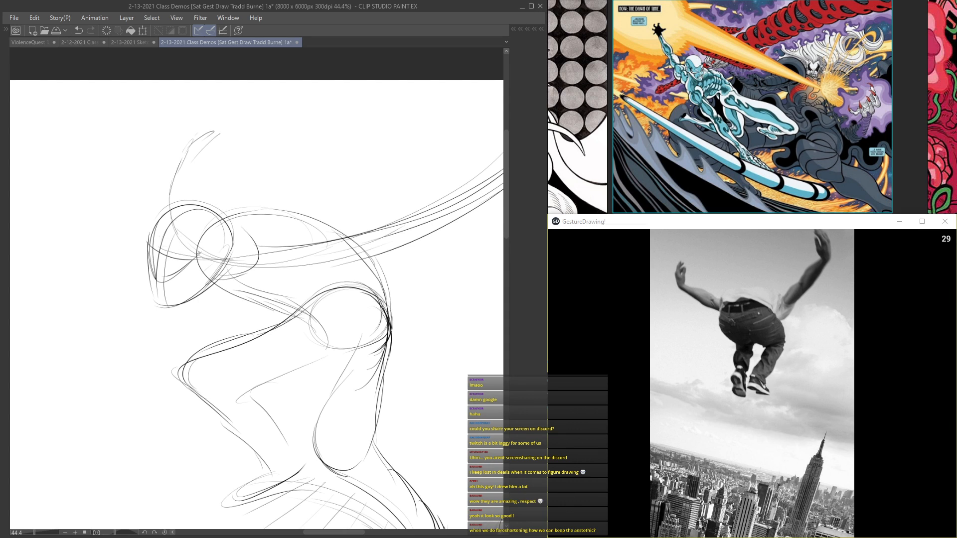
mouse_move(285, 237)
left_mouse_down()
mouse_move(147, 222)
mouse_move(152, 236)
left_mouse_up()
mouse_move(173, 245)
left_mouse_down()
mouse_move(197, 265)
mouse_move(242, 264)
left_mouse_up()
Step: Build volume on both arms, adding the extended arm's deltoid and forearm bulges and the far arm's second contour
mouse_move(170, 256)
left_mouse_down()
mouse_move(264, 245)
mouse_move(410, 150)
left_mouse_up()
left_click_drag(143, 175, 293, 230)
left_click_drag(228, 204, 236, 197)
mouse_move(236, 189)
left_mouse_down()
mouse_move(213, 202)
mouse_move(208, 263)
left_mouse_up()
mouse_move(328, 316)
left_mouse_down()
mouse_move(255, 258)
mouse_move(272, 265)
left_mouse_up()
mouse_move(251, 226)
left_mouse_down()
mouse_move(272, 265)
mouse_move(284, 263)
mouse_move(318, 215)
mouse_move(359, 212)
mouse_move(459, 136)
mouse_move(401, 217)
left_mouse_up()
left_click_drag(461, 162, 278, 238)
left_click_drag(344, 242, 279, 267)
Step: Draw the abdomen contour linking the ribcage to the hips, and define the pelvis with an elliptical top
scroll(189, 228, "down", 3)
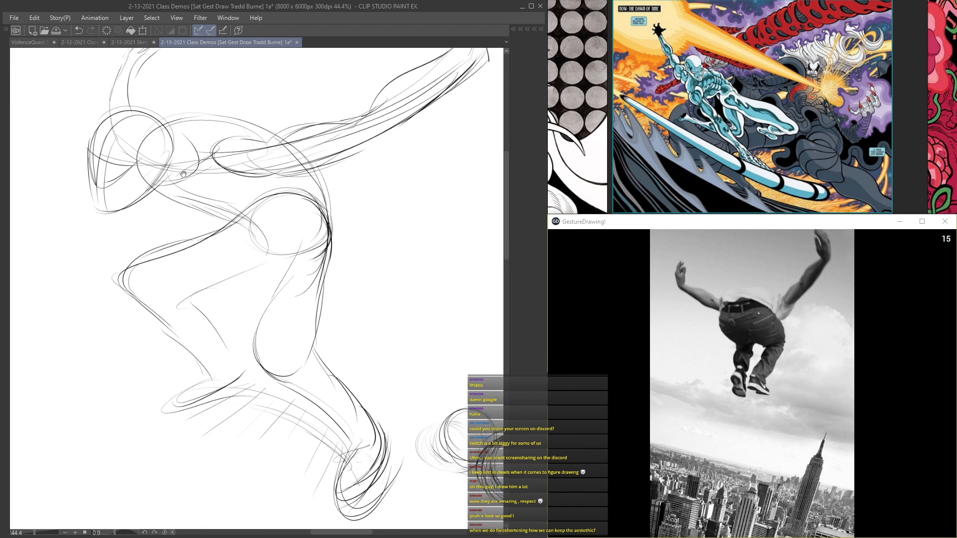
left_click_drag(161, 165, 221, 185)
mouse_move(183, 192)
left_mouse_down()
mouse_move(263, 216)
mouse_move(262, 242)
left_mouse_up()
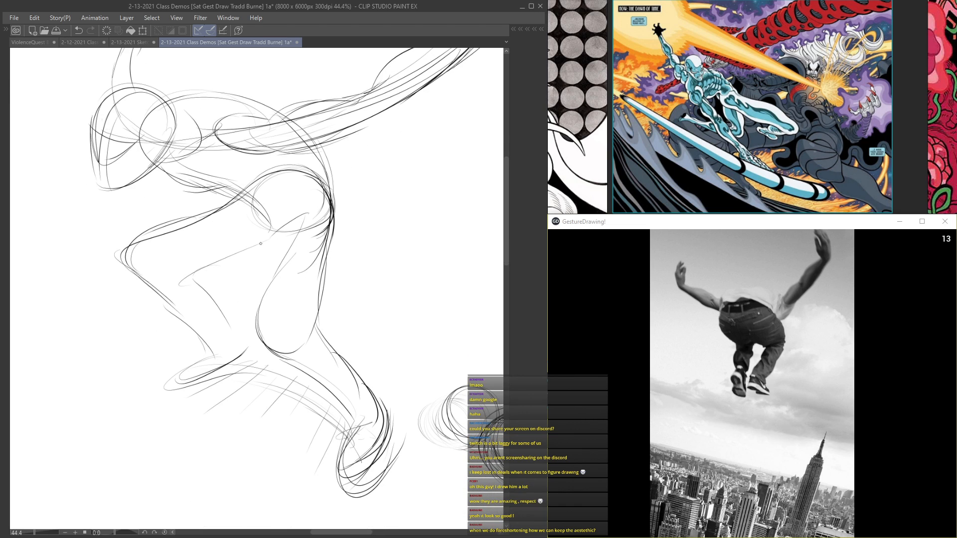
mouse_move(301, 218)
left_mouse_down()
mouse_move(277, 266)
mouse_move(290, 363)
mouse_move(308, 370)
left_mouse_up()
left_click_drag(339, 239, 335, 186)
left_click_drag(269, 209, 321, 194)
Step: Reinforce the lower legs and feet with darker contours, and add a small oval at the front of the ribcage
mouse_move(320, 331)
left_mouse_down()
mouse_move(346, 350)
mouse_move(379, 407)
left_mouse_up()
mouse_move(197, 270)
left_mouse_down()
mouse_move(217, 303)
mouse_move(223, 363)
mouse_move(185, 371)
left_mouse_up()
mouse_move(354, 426)
left_mouse_down()
mouse_move(333, 484)
mouse_move(377, 454)
mouse_move(333, 486)
mouse_move(381, 476)
left_mouse_up()
mouse_move(167, 388)
left_mouse_down()
mouse_move(242, 371)
mouse_move(253, 349)
left_mouse_up()
left_click_drag(250, 361, 183, 396)
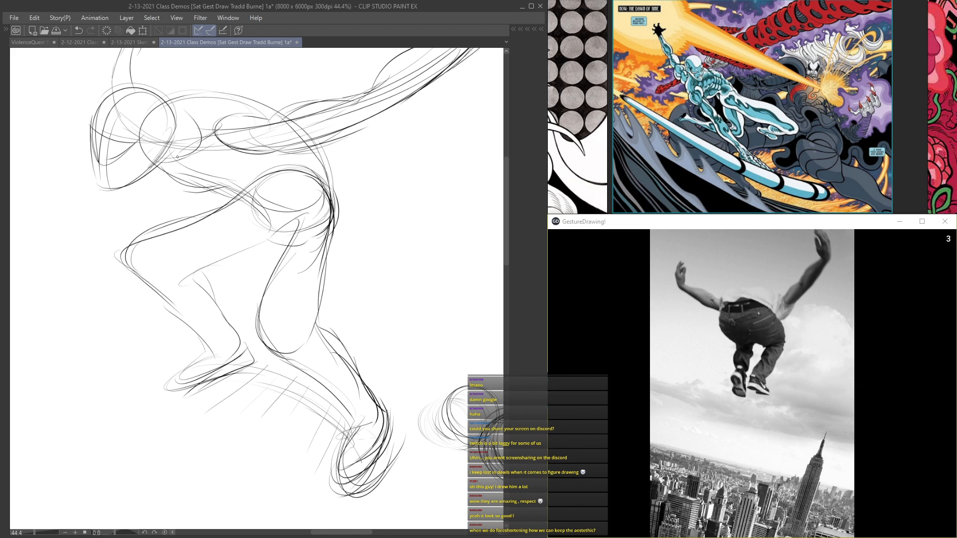
left_click_drag(240, 211, 283, 288)
left_click_drag(215, 301, 218, 359)
mouse_move(196, 217)
left_mouse_down()
mouse_move(200, 228)
mouse_move(217, 209)
left_mouse_up()
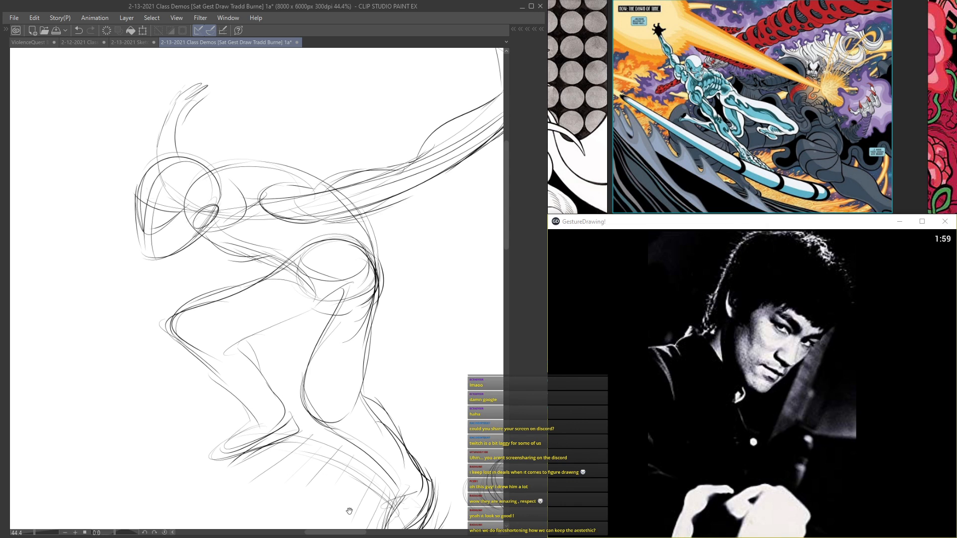
Step: Start the portrait study in an empty area below the figures with a large cranium circle and a curved brow line
scroll(349, 511, "down", 12)
left_click_drag(350, 486, 283, 172)
scroll(274, 299, "up", 6)
scroll(275, 298, "up", 1)
left_click_drag(261, 221, 310, 230)
mouse_move(348, 204)
left_mouse_down()
mouse_move(228, 228)
mouse_move(363, 264)
mouse_move(216, 282)
mouse_move(371, 269)
left_mouse_up()
left_click_drag(369, 236, 349, 312)
left_click_drag(275, 314, 327, 321)
mouse_move(252, 295)
left_mouse_down()
mouse_move(357, 314)
mouse_move(344, 312)
left_mouse_up()
mouse_move(222, 274)
left_mouse_down()
mouse_move(232, 229)
mouse_move(363, 295)
left_mouse_up()
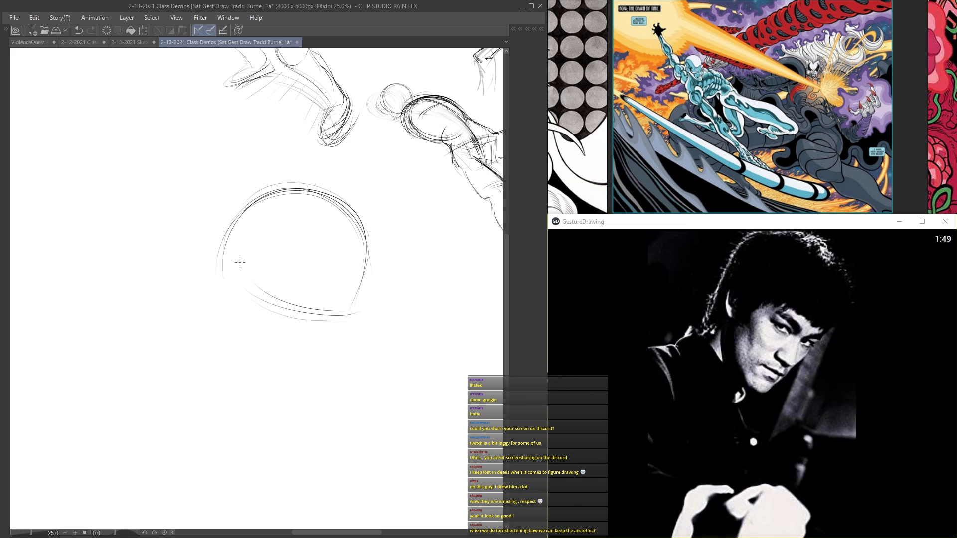
mouse_move(232, 239)
left_mouse_down()
mouse_move(313, 196)
mouse_move(359, 272)
left_mouse_up()
Step: Draw the sides of the face tapering down to the chin, and add an ear outline beside the cranium
left_click_drag(354, 307, 324, 357)
left_click_drag(256, 252, 246, 369)
left_click_drag(343, 327, 310, 376)
left_click_drag(333, 345, 304, 400)
mouse_move(249, 276)
left_mouse_down()
mouse_move(243, 355)
mouse_move(272, 394)
left_mouse_up()
left_click_drag(339, 338, 305, 401)
left_click_drag(350, 312, 299, 385)
left_click_drag(347, 318, 329, 320)
left_click_drag(243, 284, 325, 316)
mouse_move(270, 217)
left_mouse_down()
mouse_move(271, 143)
mouse_move(275, 165)
left_mouse_up()
Step: Lasso the head sketch, rotate it clockwise to match the reference's tilt, and shift it slightly down and right
key("Tab")
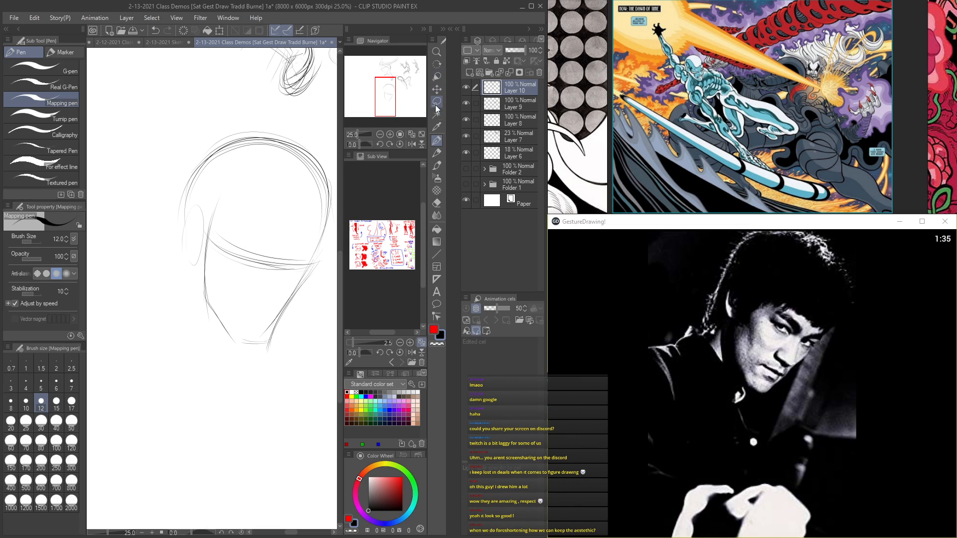
left_click(437, 102)
key("Tab")
mouse_move(254, 115)
left_mouse_down()
mouse_move(337, 359)
mouse_move(333, 109)
left_mouse_up()
key("ctrl+t")
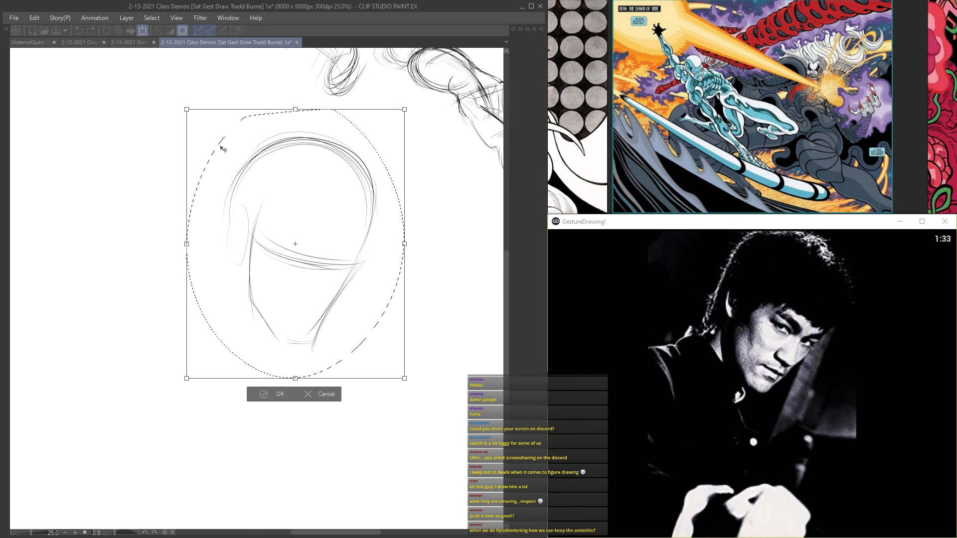
left_click_drag(177, 96, 251, 66)
left_click_drag(270, 191, 307, 218)
left_click_drag(275, 96, 242, 98)
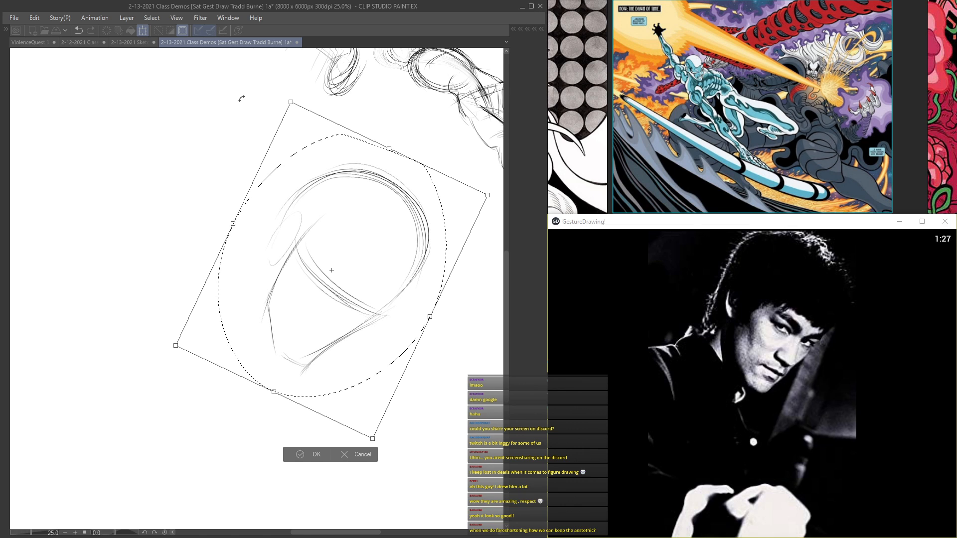
key("Return")
Step: Draw the face's centre line down the tilted head with the pen, and add a short curve near the chin
key("Tab")
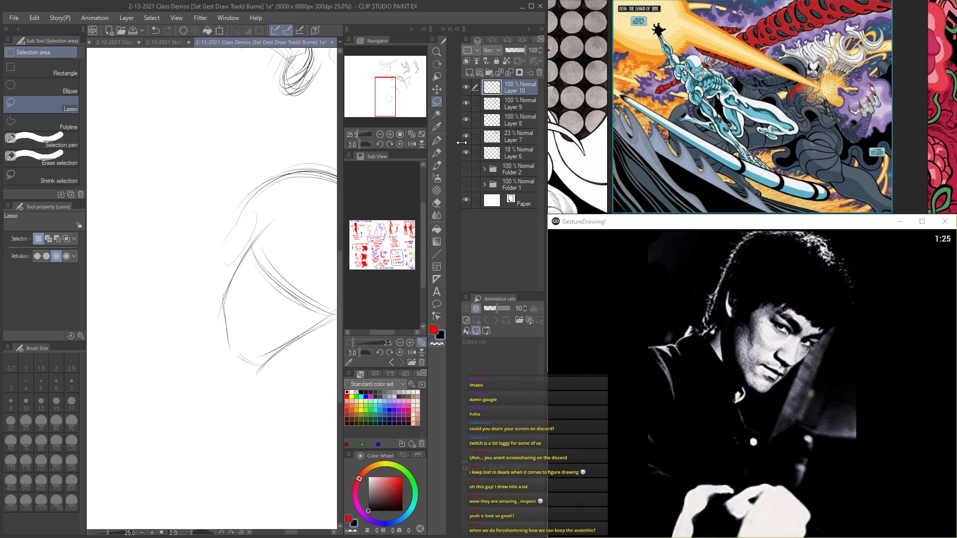
left_click(437, 143)
key("Tab")
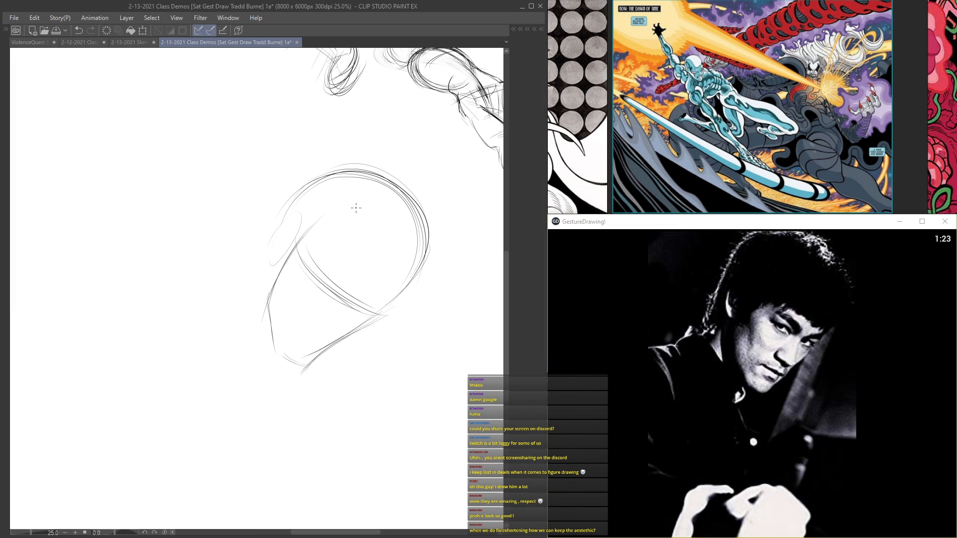
left_click_drag(383, 225, 330, 282)
left_click_drag(398, 198, 325, 288)
mouse_move(399, 195)
left_mouse_down()
mouse_move(374, 241)
mouse_move(322, 290)
mouse_move(333, 296)
left_mouse_up()
left_click_drag(318, 212, 381, 275)
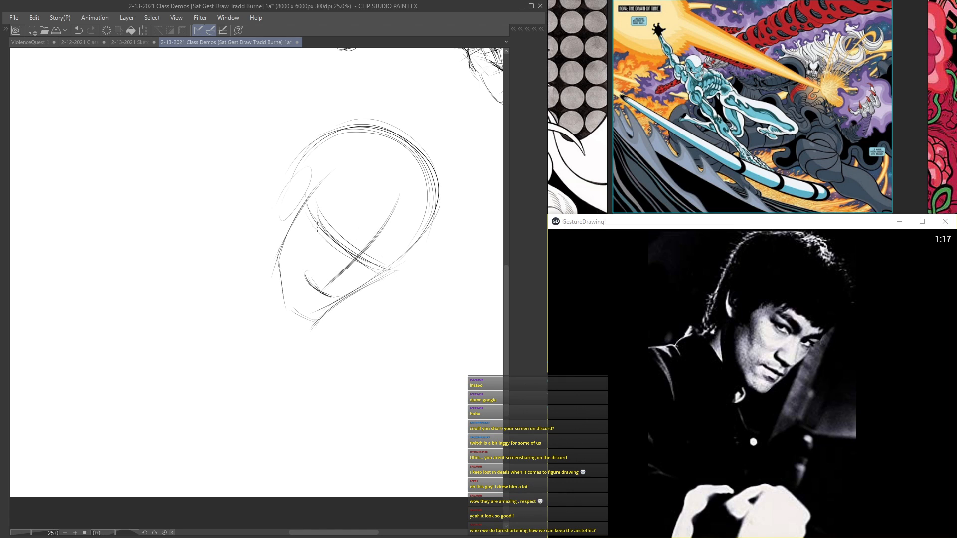
Step: Darken the portrait's brow line and block in the triangular front plane from the brow down to the nose
mouse_move(318, 228)
left_mouse_down()
mouse_move(320, 286)
mouse_move(383, 268)
mouse_move(321, 288)
mouse_move(383, 270)
left_mouse_up()
mouse_move(335, 97)
left_mouse_down()
mouse_move(284, 405)
mouse_move(283, 64)
left_mouse_up()
left_click_drag(283, 157, 325, 147)
left_click_drag(270, 233, 281, 293)
left_click_drag(336, 280, 295, 297)
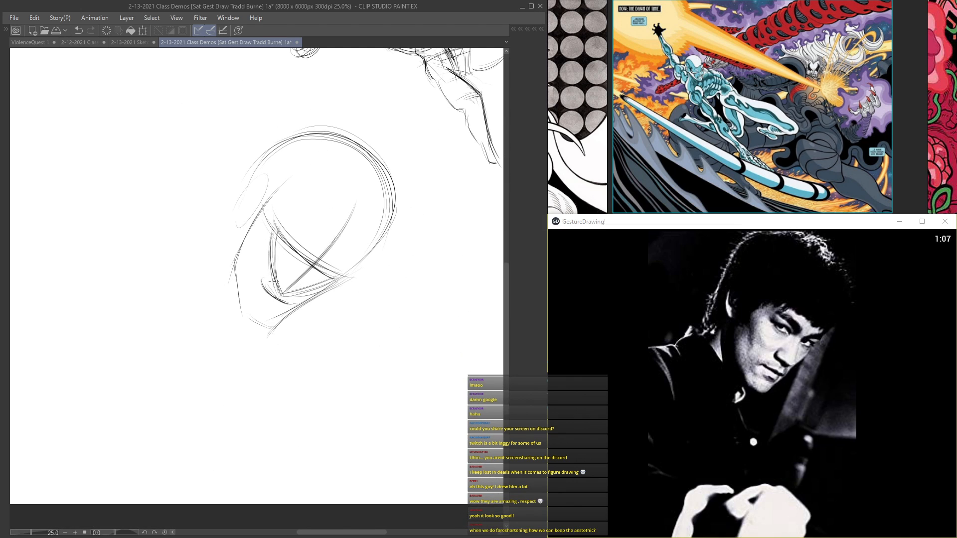
left_click_drag(294, 252, 343, 282)
left_click_drag(290, 246, 336, 279)
Step: Layer parallel curves across the tilted head between the brow and eye line to build the brow ridge
mouse_move(281, 170)
left_mouse_down()
mouse_move(303, 369)
mouse_move(268, 185)
mouse_move(249, 199)
left_mouse_up()
mouse_move(250, 162)
left_mouse_down()
mouse_move(248, 195)
mouse_move(261, 158)
mouse_move(312, 238)
left_mouse_up()
left_click_drag(274, 205, 335, 253)
left_click_drag(262, 189, 344, 262)
left_click_drag(280, 211, 340, 252)
left_click_drag(263, 218, 328, 256)
mouse_move(287, 220)
left_mouse_down()
mouse_move(331, 256)
mouse_move(307, 244)
left_mouse_up()
Step: Strengthen the eye-level band, draw the temple edge beside the ear, and touch up the base of the nose
left_click_drag(225, 118, 326, 432)
left_click_drag(347, 327, 247, 11)
mouse_move(293, 216)
left_mouse_down()
mouse_move(283, 206)
mouse_move(329, 250)
left_mouse_up()
mouse_move(263, 219)
left_mouse_down()
mouse_move(260, 265)
mouse_move(325, 263)
left_mouse_up()
mouse_move(256, 194)
left_mouse_down()
mouse_move(255, 170)
mouse_move(275, 219)
left_mouse_up()
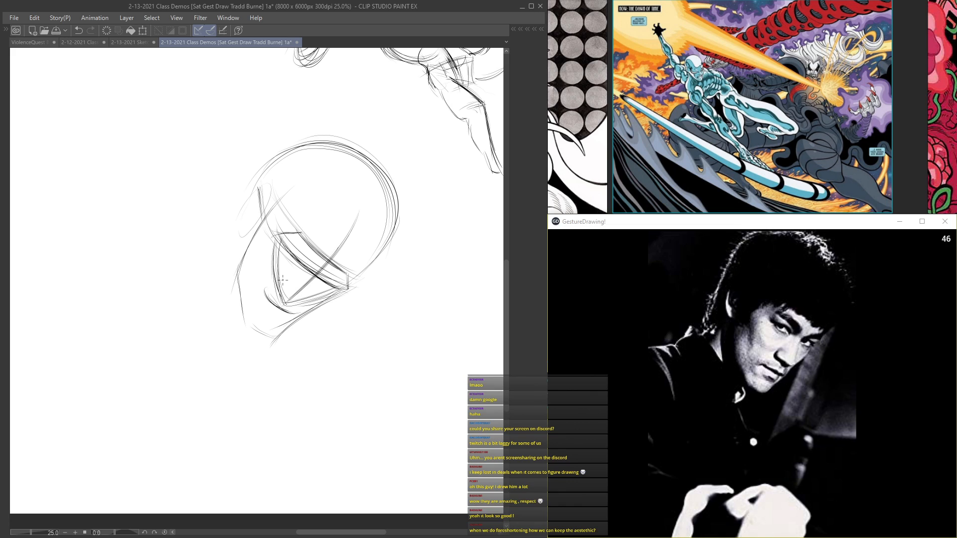
mouse_move(285, 299)
left_mouse_down()
mouse_move(293, 305)
mouse_move(292, 297)
left_mouse_up()
Step: Add forehead and cheekbone lines above the brow, define the ear, and start the back of the neck
left_click_drag(329, 244, 367, 267)
left_click_drag(296, 204, 368, 272)
left_click_drag(305, 215, 269, 228)
left_click_drag(303, 214, 256, 237)
mouse_move(267, 191)
left_mouse_down()
mouse_move(244, 231)
mouse_move(259, 236)
mouse_move(210, 282)
left_mouse_up()
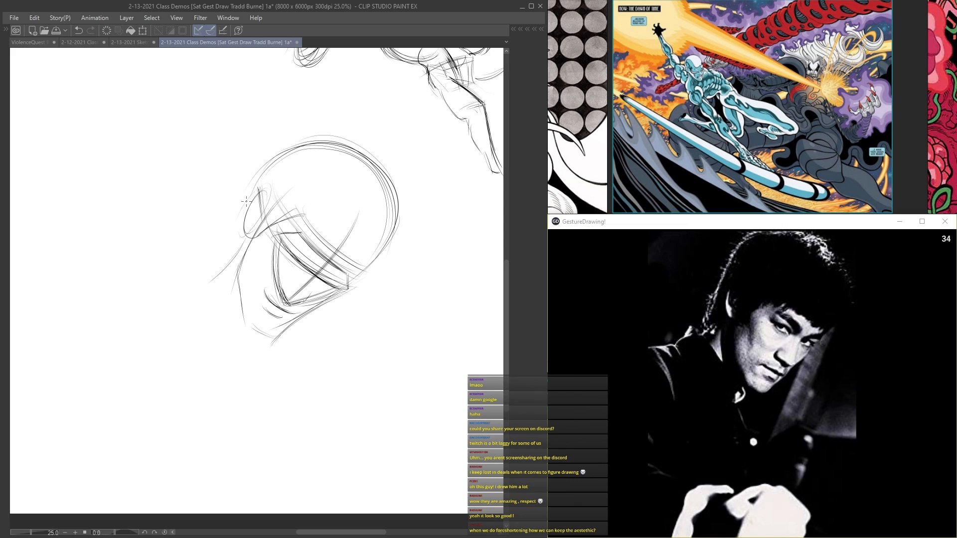
left_click_drag(234, 239, 253, 178)
Step: Draw the hair's outer contour around the cranium and firm up the jaw and chin
mouse_move(261, 169)
left_mouse_down()
mouse_move(277, 143)
mouse_move(326, 128)
left_mouse_up()
mouse_move(272, 150)
left_mouse_down()
mouse_move(357, 131)
mouse_move(343, 135)
mouse_move(396, 182)
left_mouse_up()
mouse_move(371, 144)
left_mouse_down()
mouse_move(408, 202)
mouse_move(371, 275)
left_mouse_up()
left_click_drag(409, 222, 357, 285)
left_click_drag(390, 255, 351, 284)
left_click_drag(240, 318, 272, 342)
left_click_drag(238, 283, 245, 321)
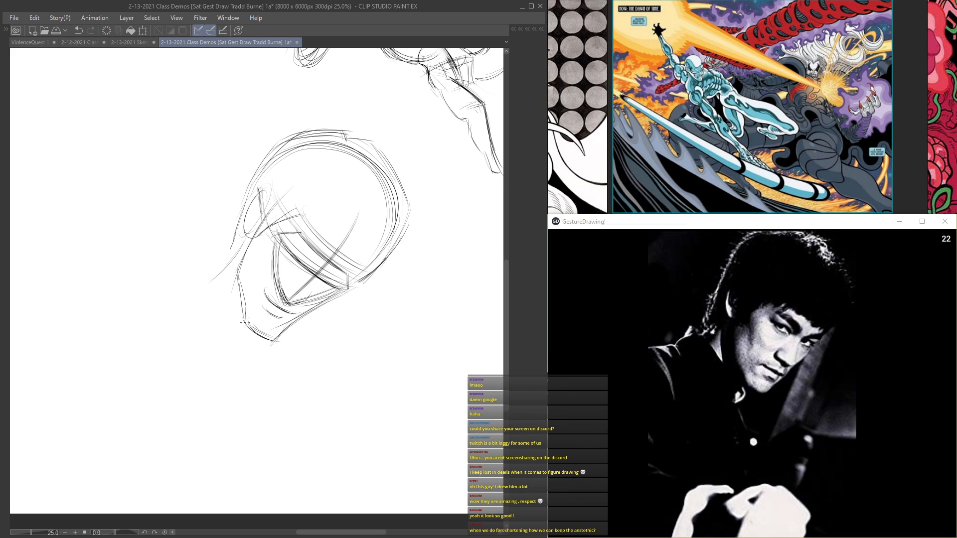
Step: Sketch the neck below the jaw with an upright collar edge running down to the front
left_click_drag(248, 336, 238, 347)
left_click_drag(236, 253, 201, 297)
left_click_drag(210, 265, 243, 345)
mouse_move(229, 299)
left_mouse_down()
mouse_move(210, 267)
mouse_move(187, 296)
left_mouse_up()
mouse_move(243, 339)
left_mouse_down()
mouse_move(251, 357)
mouse_move(262, 351)
mouse_move(252, 361)
mouse_move(247, 344)
mouse_move(249, 358)
left_mouse_up()
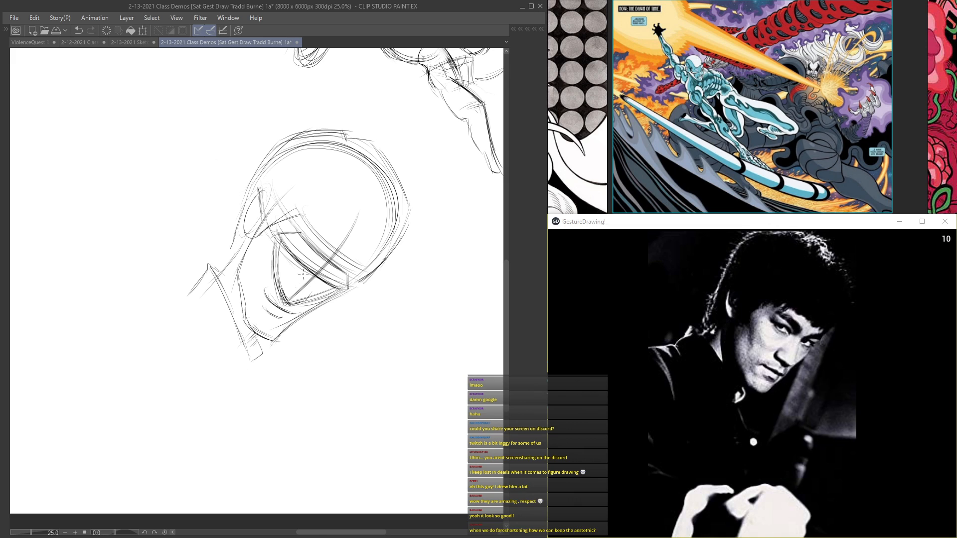
Step: Mark the eyes below the brow, then draw the outer collar curve and the shoulder line
mouse_move(287, 280)
left_mouse_down()
mouse_move(281, 292)
mouse_move(306, 298)
left_mouse_up()
mouse_move(283, 231)
left_mouse_down()
mouse_move(305, 236)
mouse_move(339, 276)
left_mouse_up()
left_click_drag(195, 312, 207, 326)
left_click_drag(185, 294, 237, 363)
left_click_drag(201, 313, 241, 363)
mouse_move(160, 303)
left_mouse_down()
mouse_move(182, 299)
mouse_move(197, 310)
mouse_move(180, 314)
mouse_move(318, 345)
left_mouse_up()
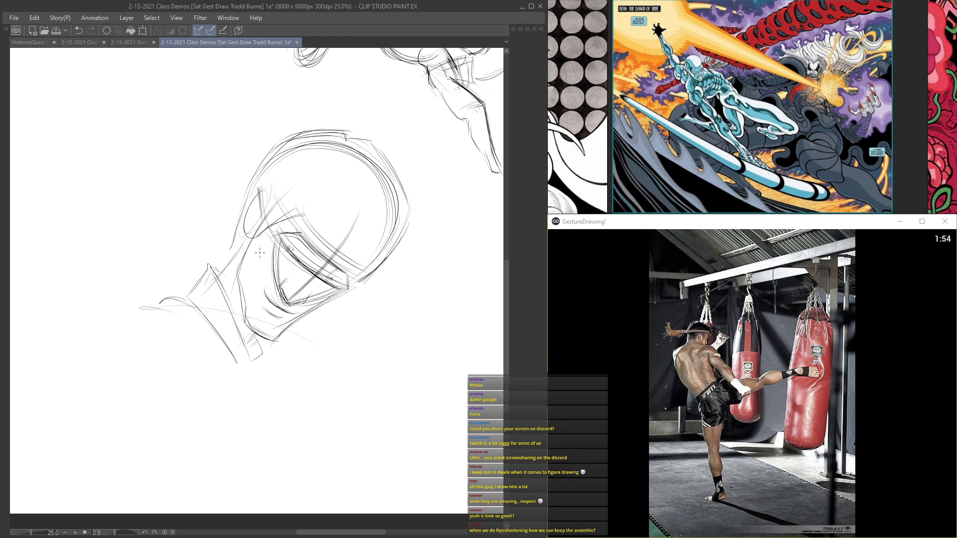
Step: Start the kicking figure in the empty upper-left canvas area with an oval head, shoulder line and curved back
left_click_drag(317, 201, 348, 304)
scroll(348, 303, "up", 6)
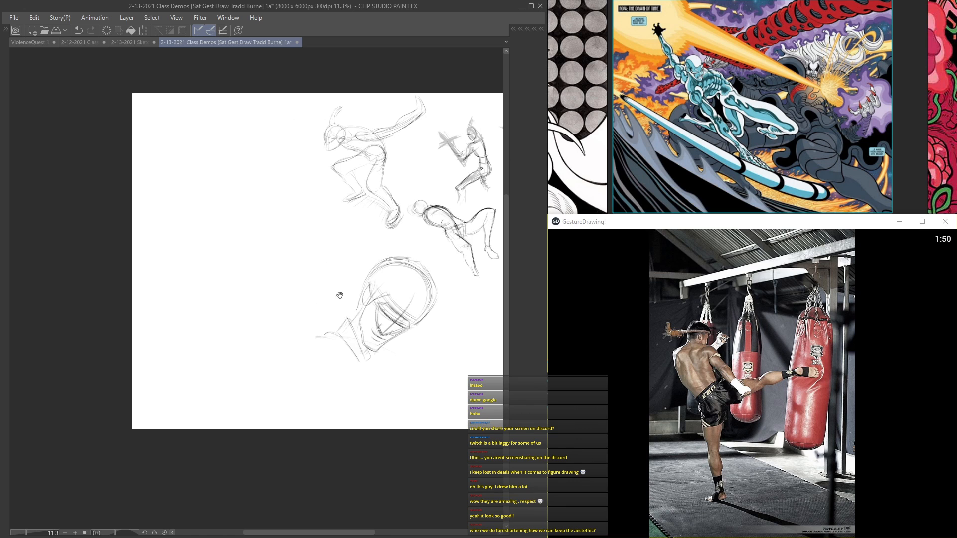
mouse_move(301, 178)
left_mouse_down()
mouse_move(220, 185)
mouse_move(239, 246)
mouse_move(386, 295)
left_mouse_up()
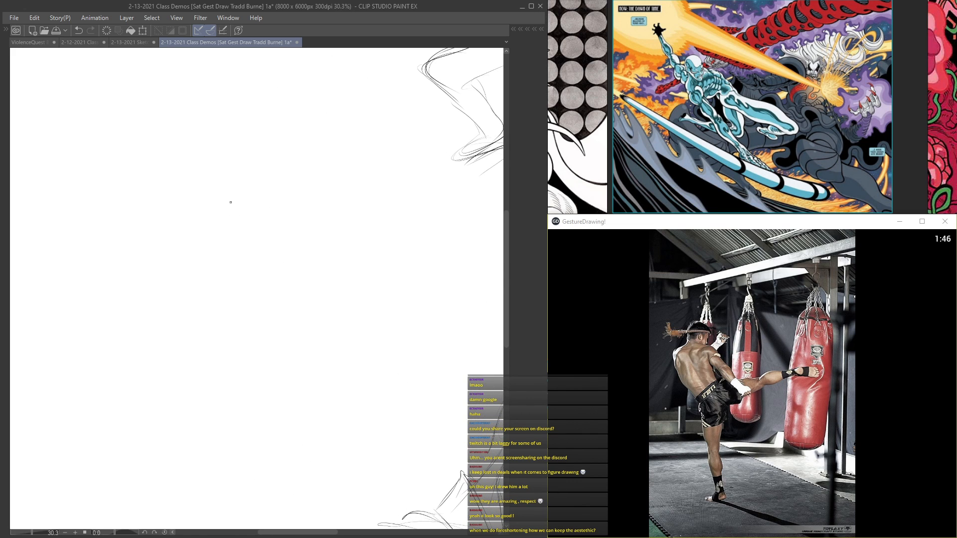
mouse_move(182, 164)
left_mouse_down()
mouse_move(186, 135)
mouse_move(198, 174)
mouse_move(184, 140)
mouse_move(193, 171)
mouse_move(177, 158)
mouse_move(203, 179)
mouse_move(175, 172)
left_mouse_up()
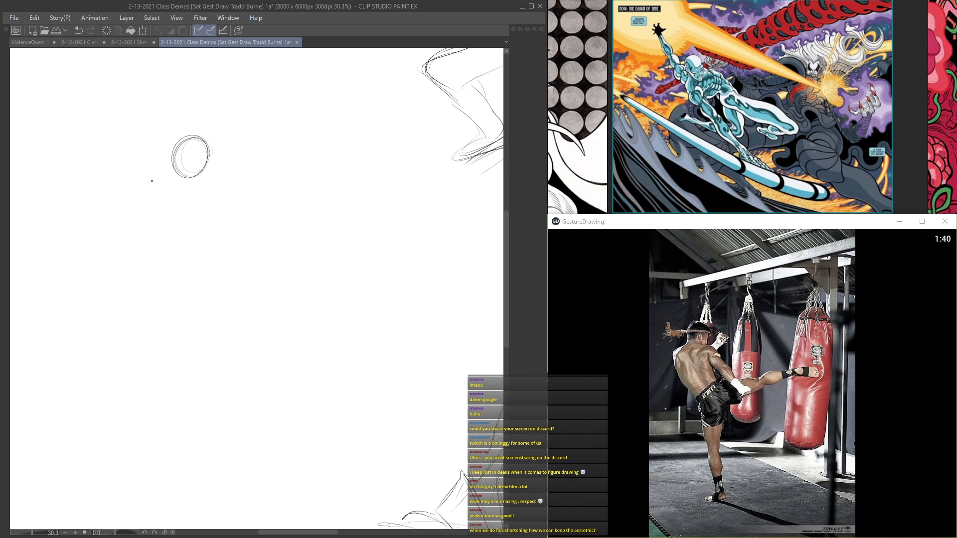
mouse_move(149, 162)
left_mouse_down()
mouse_move(148, 274)
mouse_move(122, 239)
mouse_move(159, 276)
mouse_move(139, 268)
mouse_move(175, 287)
mouse_move(194, 176)
mouse_move(226, 190)
left_mouse_up()
mouse_move(193, 153)
left_mouse_down()
mouse_move(147, 230)
mouse_move(169, 249)
left_mouse_up()
left_click_drag(147, 199, 199, 260)
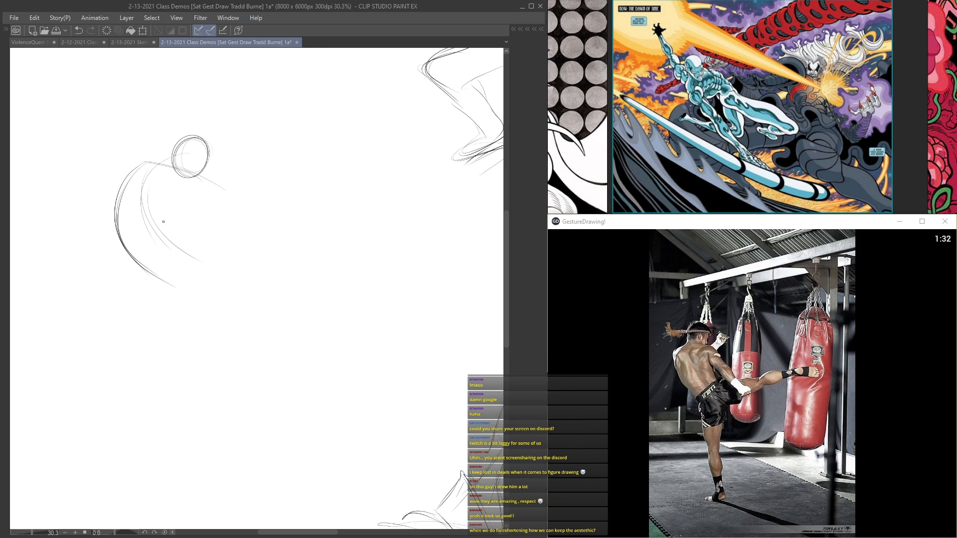
Step: Draw a large circular sweep for the kick's path and long arcs for the top of the extended leg
mouse_move(212, 477)
left_mouse_down()
mouse_move(390, 426)
mouse_move(458, 251)
left_mouse_up()
left_click_drag(411, 409, 436, 216)
mouse_move(455, 310)
left_mouse_down()
mouse_move(425, 231)
mouse_move(418, 234)
mouse_move(420, 213)
left_mouse_up()
mouse_move(427, 246)
left_mouse_down()
mouse_move(414, 212)
mouse_move(370, 192)
left_mouse_up()
mouse_move(474, 232)
left_mouse_down()
mouse_move(363, 193)
mouse_move(238, 249)
left_mouse_up()
left_click_drag(272, 220, 471, 233)
mouse_move(423, 205)
left_mouse_down()
mouse_move(336, 205)
mouse_move(238, 259)
left_mouse_up()
left_click_drag(463, 215, 327, 205)
mouse_move(431, 220)
left_mouse_down()
mouse_move(342, 210)
mouse_move(242, 269)
left_mouse_up()
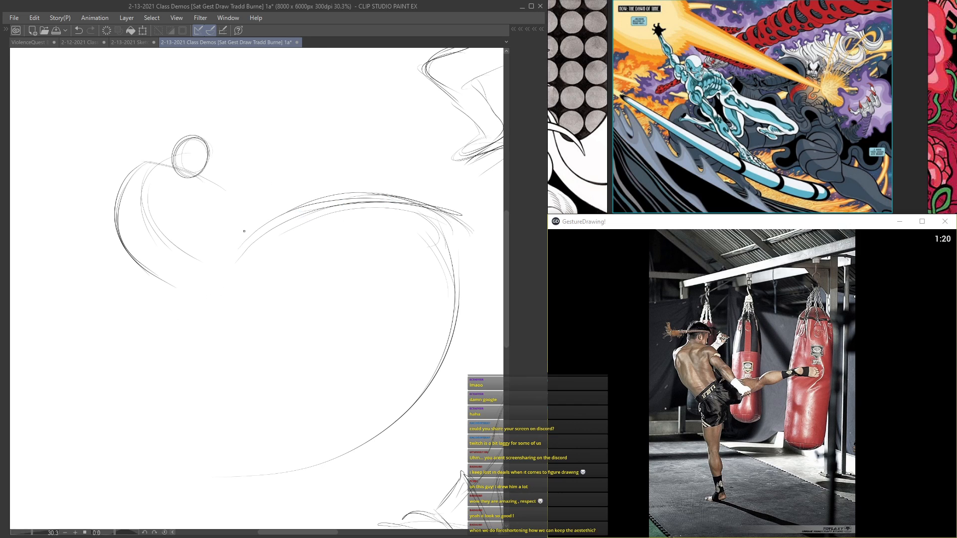
Step: Connect the kicking thigh to the hip, reinforce the torso curves, and draw the underside of the leg
left_click_drag(294, 208, 237, 236)
mouse_move(326, 208)
left_mouse_down()
mouse_move(229, 251)
mouse_move(203, 239)
mouse_move(219, 207)
mouse_move(221, 257)
left_mouse_up()
left_click_drag(165, 162, 187, 258)
mouse_move(150, 199)
left_mouse_down()
mouse_move(203, 261)
mouse_move(301, 202)
mouse_move(330, 197)
mouse_move(258, 283)
mouse_move(213, 288)
left_mouse_up()
left_click_drag(235, 287, 350, 220)
Step: Shape the kicking leg's calf and foot, and add a light curve beneath the hip
mouse_move(430, 227)
left_mouse_down()
mouse_move(352, 209)
mouse_move(378, 217)
mouse_move(357, 227)
mouse_move(406, 217)
left_mouse_up()
mouse_move(337, 229)
left_mouse_down()
mouse_move(412, 216)
mouse_move(458, 244)
left_mouse_up()
mouse_move(415, 214)
left_mouse_down()
mouse_move(468, 247)
mouse_move(407, 214)
mouse_move(441, 208)
mouse_move(472, 228)
left_mouse_up()
mouse_move(446, 209)
left_mouse_down()
mouse_move(464, 216)
mouse_move(466, 249)
left_mouse_up()
left_click_drag(466, 249, 470, 233)
mouse_move(382, 221)
left_mouse_down()
mouse_move(374, 195)
mouse_move(297, 253)
mouse_move(242, 253)
mouse_move(262, 220)
mouse_move(222, 308)
left_mouse_up()
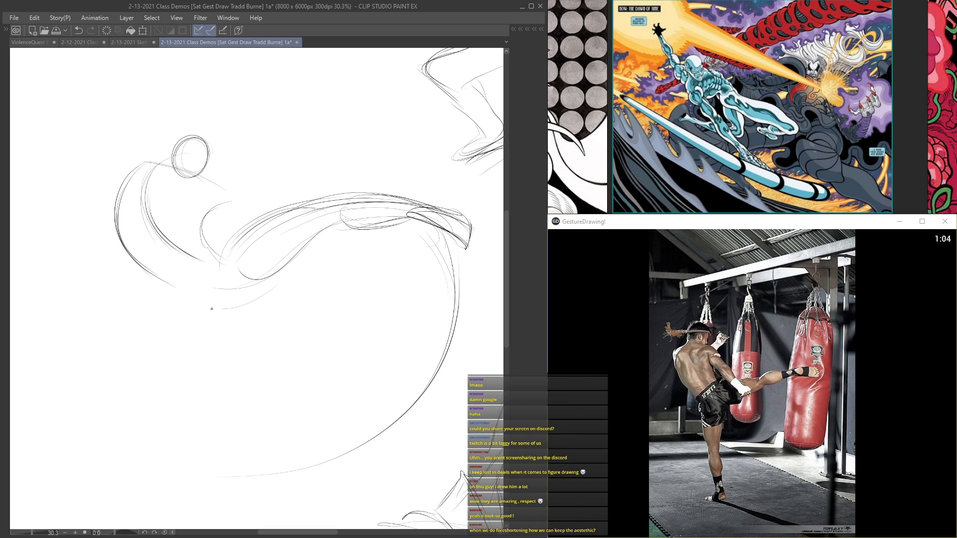
Step: Reinforce the back curves and draw the standing leg from the hip down to the planted foot
mouse_move(206, 249)
left_mouse_down()
mouse_move(192, 303)
mouse_move(193, 275)
mouse_move(149, 170)
left_mouse_up()
left_click_drag(184, 269, 143, 192)
left_click_drag(213, 280, 212, 347)
left_click_drag(215, 311, 204, 408)
left_click_drag(215, 343, 229, 463)
left_click_drag(204, 351, 227, 456)
mouse_move(220, 419)
left_mouse_down()
mouse_move(230, 476)
mouse_move(243, 463)
mouse_move(201, 495)
left_mouse_up()
mouse_move(242, 467)
left_mouse_down()
mouse_move(197, 497)
mouse_move(210, 493)
left_mouse_up()
mouse_move(190, 302)
left_mouse_down()
mouse_move(184, 357)
mouse_move(204, 387)
mouse_move(222, 383)
mouse_move(243, 472)
mouse_move(218, 499)
left_mouse_up()
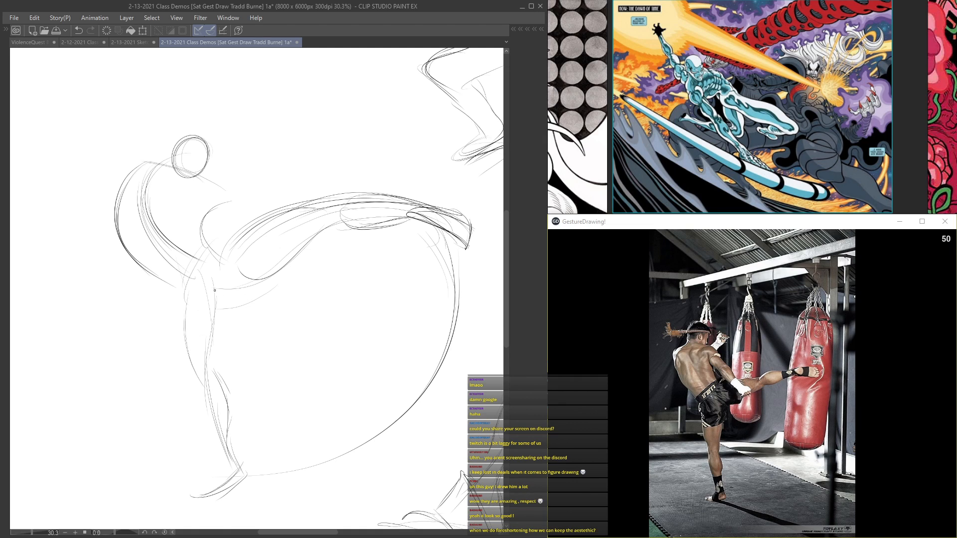
Step: Sketch the shorts around the hips, the near arm in front of the torso, and restate the head
left_click_drag(206, 261, 270, 289)
mouse_move(197, 245)
left_mouse_down()
mouse_move(179, 306)
mouse_move(178, 286)
left_mouse_up()
mouse_move(210, 183)
left_mouse_down()
mouse_move(240, 206)
mouse_move(152, 215)
mouse_move(191, 208)
mouse_move(222, 183)
mouse_move(255, 263)
left_mouse_up()
mouse_move(215, 223)
left_mouse_down()
mouse_move(270, 265)
mouse_move(214, 186)
left_mouse_up()
left_click_drag(209, 152, 187, 139)
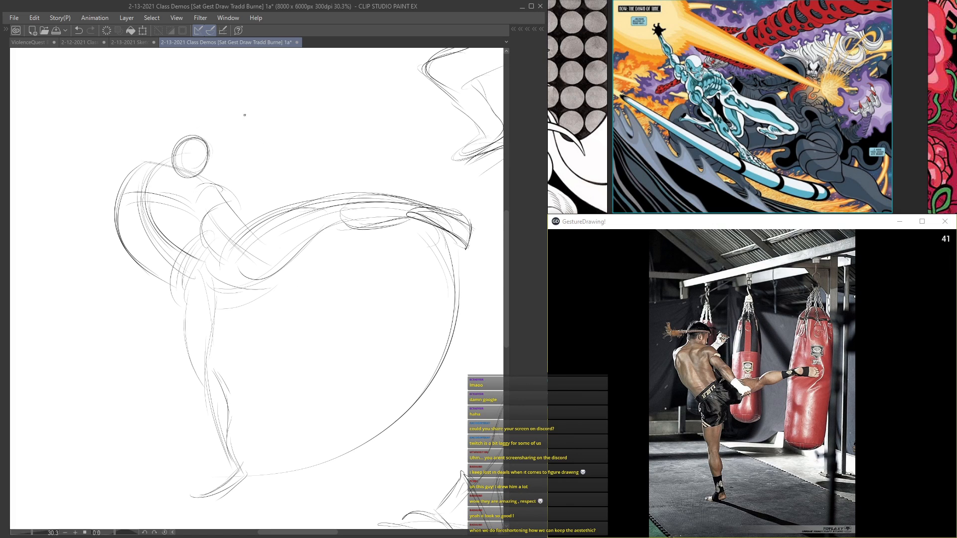
Step: Restate the shoulder and back contours, and darken the upper contour and foot of the kicking leg
left_click_drag(205, 179, 222, 167)
left_click_drag(133, 170, 114, 264)
left_click_drag(131, 197, 205, 279)
left_click_drag(468, 264, 452, 214)
left_click_drag(389, 193, 471, 249)
left_click_drag(272, 216, 447, 215)
Step: Darken the circular sweep linking the planted foot to the kicking foot, adding short motion curves below the foot
mouse_move(222, 252)
left_mouse_down()
mouse_move(450, 216)
mouse_move(463, 283)
mouse_move(321, 455)
left_mouse_up()
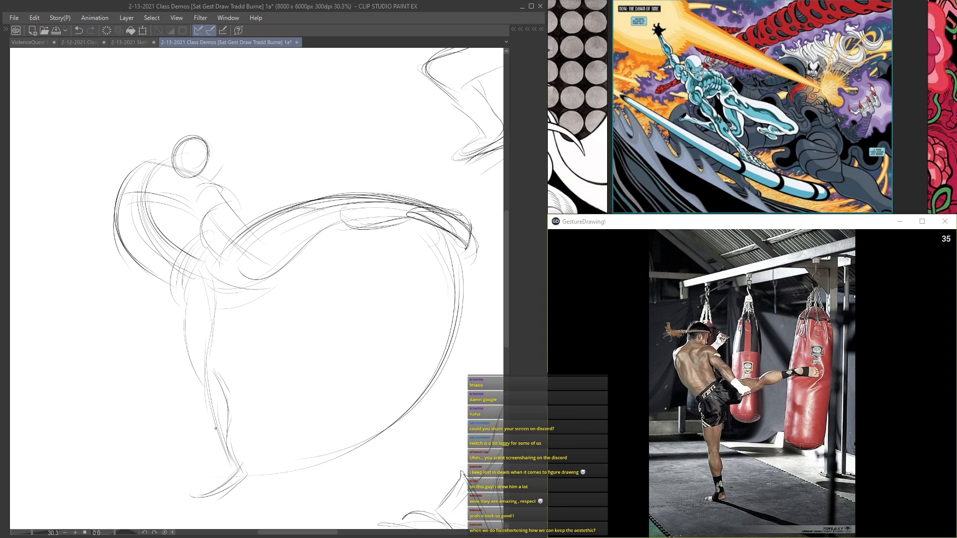
mouse_move(175, 472)
left_mouse_down()
mouse_move(248, 474)
mouse_move(451, 255)
left_mouse_up()
left_click_drag(417, 213, 420, 266)
left_click_drag(446, 231, 456, 282)
left_click_drag(465, 242, 460, 287)
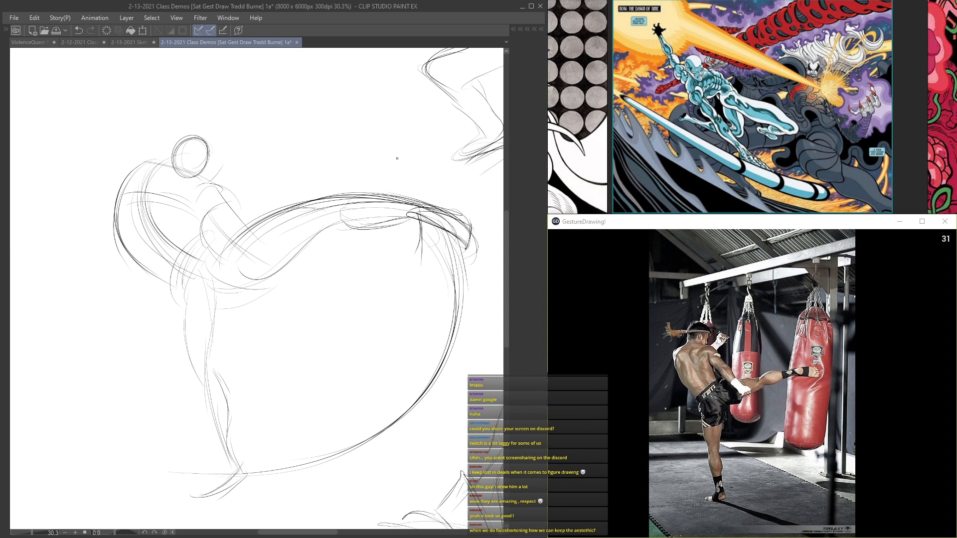
Step: Draw large teardrop motion shapes above and below the kicking foot, with loose directional lines near the head
mouse_move(422, 204)
left_mouse_down()
mouse_move(384, 142)
mouse_move(319, 107)
mouse_move(284, 119)
mouse_move(371, 199)
left_mouse_up()
mouse_move(286, 162)
left_mouse_down()
mouse_move(416, 211)
mouse_move(403, 295)
left_mouse_up()
mouse_move(364, 236)
left_mouse_down()
mouse_move(318, 278)
mouse_move(438, 234)
left_mouse_up()
left_click_drag(409, 302, 384, 322)
left_click_drag(262, 141, 151, 88)
left_click_drag(338, 68, 370, 102)
mouse_move(227, 149)
left_mouse_down()
mouse_move(218, 175)
mouse_move(235, 173)
left_mouse_up()
Step: Sweep curves from the hip down the standing leg, and reinforce the motion shape below the kicking leg
left_click_drag(252, 280, 209, 379)
left_click_drag(217, 319, 212, 421)
left_click_drag(223, 274, 204, 374)
mouse_move(370, 244)
left_mouse_down()
mouse_move(317, 273)
mouse_move(339, 335)
mouse_move(305, 301)
left_mouse_up()
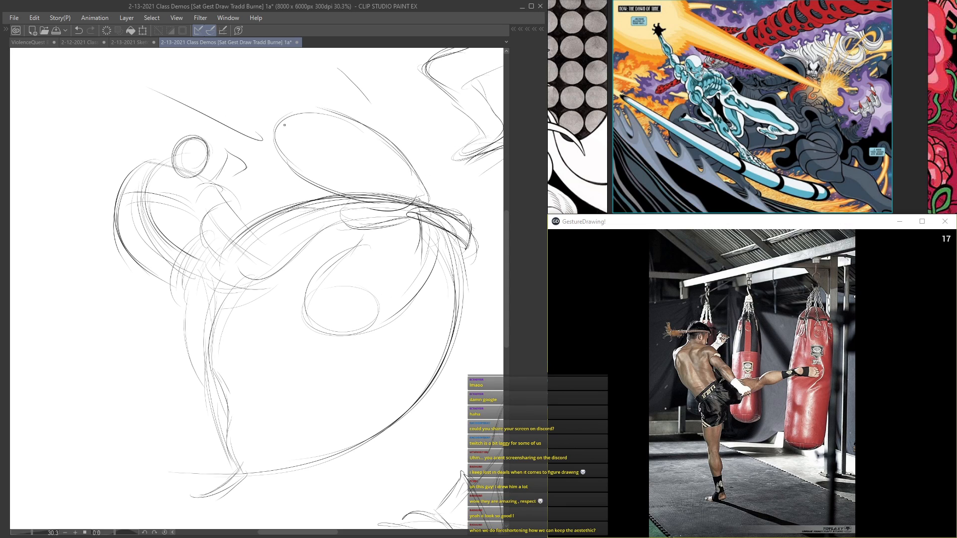
Step: Add heavy tapered speed marks trailing from the rounded end of the upper teardrop shape
mouse_move(300, 114)
left_mouse_down()
mouse_move(248, 111)
mouse_move(285, 124)
left_mouse_up()
left_click_drag(237, 100, 266, 118)
left_click_drag(213, 90, 221, 96)
mouse_move(168, 73)
left_mouse_down()
mouse_move(239, 82)
mouse_move(269, 111)
left_mouse_up()
left_click_drag(276, 102, 294, 114)
left_click_drag(238, 94, 287, 109)
left_click_drag(222, 88, 215, 92)
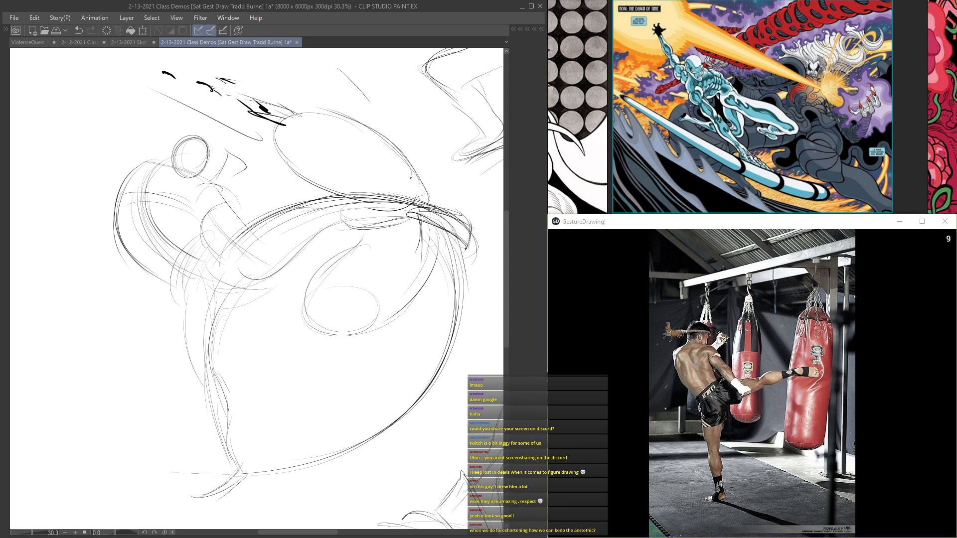
Step: Add impact marks and small puffs at the kicking foot, and restate the hip and back curves
left_click_drag(427, 144, 424, 176)
mouse_move(438, 171)
left_mouse_down()
mouse_move(472, 194)
mouse_move(461, 210)
left_mouse_up()
left_click_drag(456, 186, 417, 199)
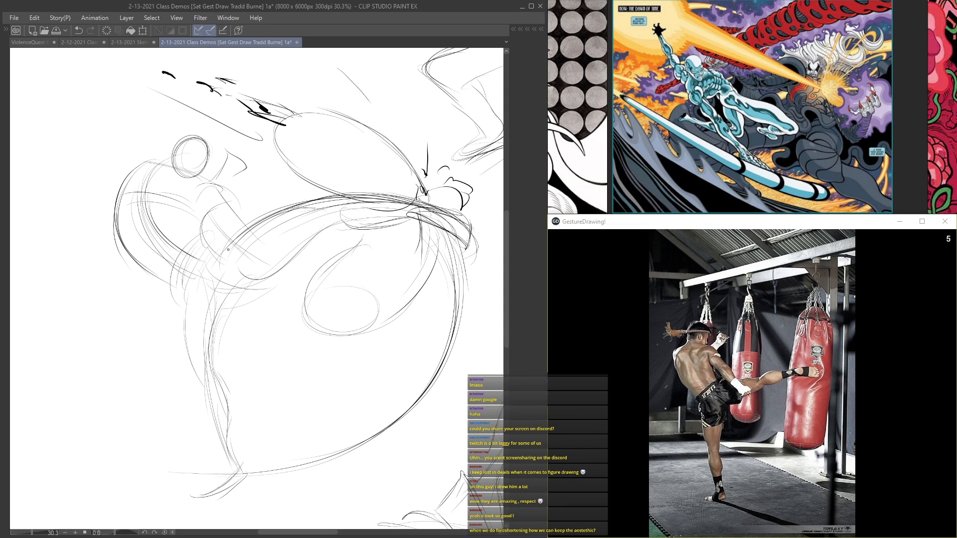
left_click_drag(198, 262, 185, 297)
left_click_drag(247, 226, 224, 225)
mouse_move(224, 231)
left_mouse_down()
mouse_move(290, 249)
mouse_move(275, 276)
left_mouse_up()
mouse_move(159, 166)
left_mouse_down()
mouse_move(131, 194)
mouse_move(148, 244)
left_mouse_up()
Step: Save the drawing with the kicking figure and portrait studies
scroll(455, 431, "down", 4)
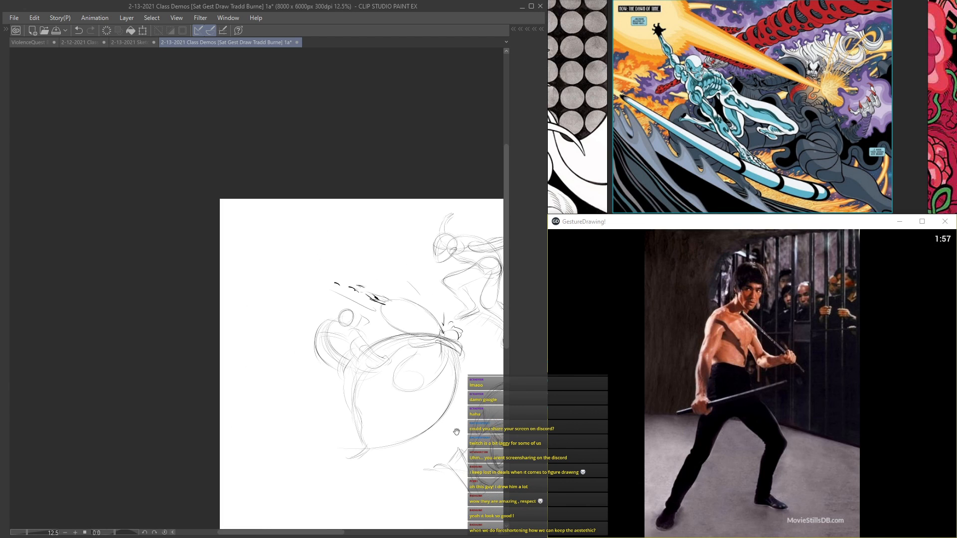
mouse_move(438, 464)
left_mouse_down()
mouse_move(318, 398)
mouse_move(200, 377)
left_mouse_up()
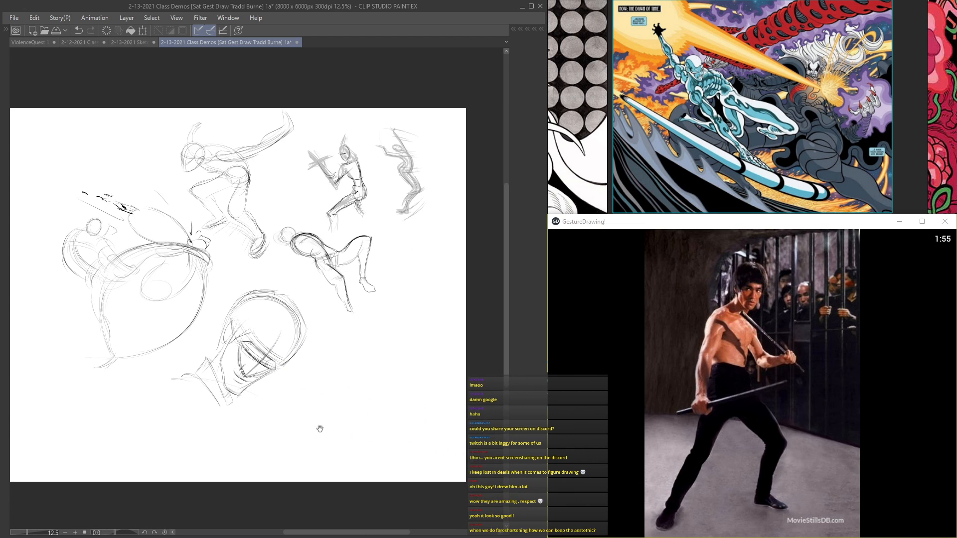
key("ctrl+s")
Step: Start the standing fighter's head in the empty area beside the portrait with a cranium curve and tapered face sides
scroll(363, 342, "up", 2)
scroll(309, 329, "up", 3)
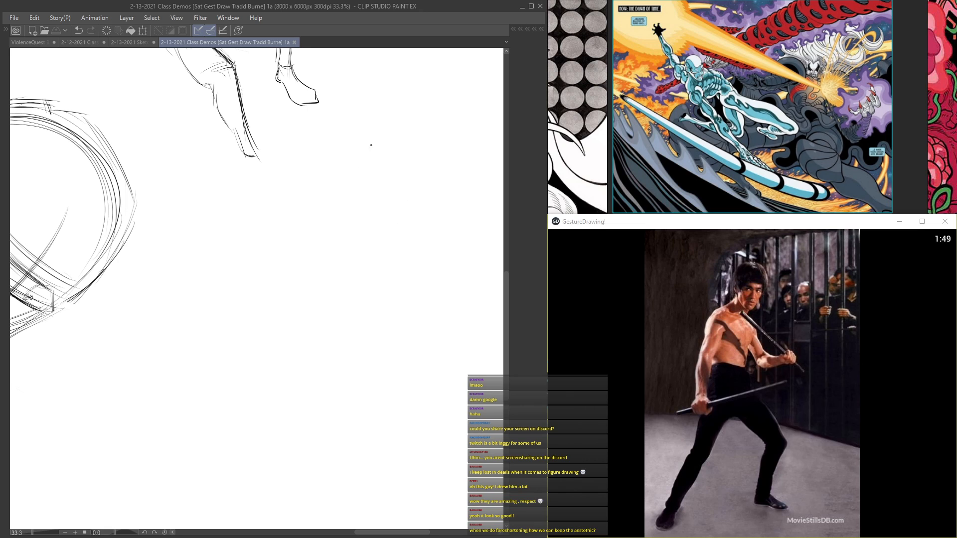
mouse_move(348, 162)
left_mouse_down()
mouse_move(388, 161)
mouse_move(392, 193)
left_mouse_up()
mouse_move(347, 163)
left_mouse_down()
mouse_move(393, 174)
mouse_move(354, 185)
mouse_move(371, 223)
left_mouse_up()
left_click_drag(392, 193, 375, 216)
mouse_move(353, 185)
left_mouse_down()
mouse_move(375, 229)
mouse_move(344, 203)
mouse_move(346, 211)
mouse_move(381, 225)
left_mouse_up()
Step: Compare with the portrait study, and mark the small head's eyes, brow and chin
left_click_drag(212, 342, 375, 287)
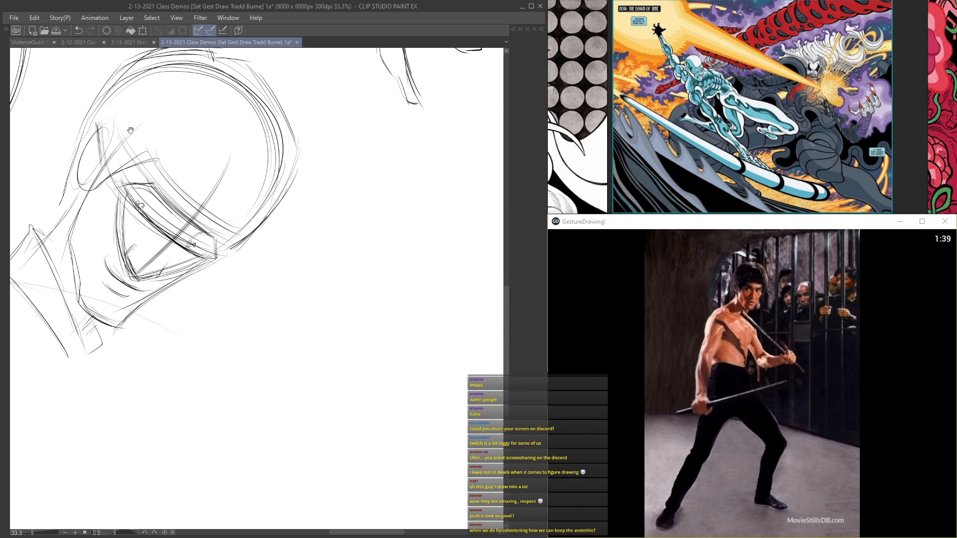
mouse_move(498, 181)
left_mouse_down()
mouse_move(315, 301)
mouse_move(338, 294)
left_mouse_up()
mouse_move(307, 249)
left_mouse_down()
mouse_move(312, 267)
mouse_move(305, 263)
left_mouse_up()
mouse_move(308, 225)
left_mouse_down()
mouse_move(305, 261)
mouse_move(318, 215)
mouse_move(341, 214)
mouse_move(363, 245)
mouse_move(343, 250)
mouse_move(359, 246)
left_mouse_up()
left_click_drag(319, 246, 353, 248)
left_click_drag(308, 313, 334, 255)
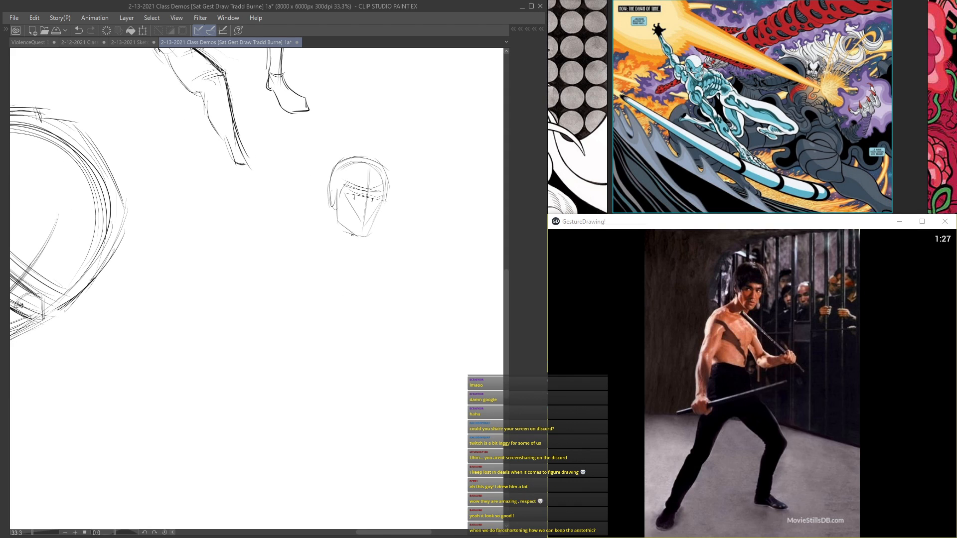
Step: Draw the hair contour around the small head and add the neck lines below it
left_click_drag(337, 204, 320, 235)
mouse_move(341, 191)
left_mouse_down()
mouse_move(341, 223)
mouse_move(327, 177)
mouse_move(341, 156)
mouse_move(377, 153)
left_mouse_up()
mouse_move(351, 151)
left_mouse_down()
mouse_move(377, 159)
mouse_move(387, 204)
left_mouse_up()
mouse_move(324, 238)
left_mouse_down()
mouse_move(331, 194)
mouse_move(346, 243)
left_mouse_up()
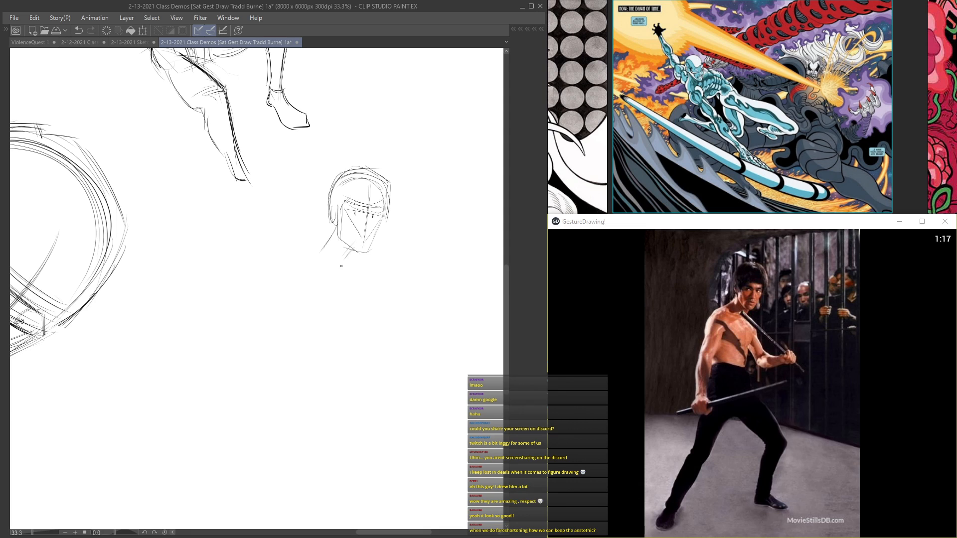
Step: Extend the neck into a sloping shoulder line and mark the outer edges of the shoulders
mouse_move(338, 224)
left_mouse_down()
mouse_move(323, 246)
mouse_move(302, 252)
left_mouse_up()
left_click_drag(358, 268, 374, 278)
left_click_drag(305, 251, 365, 269)
mouse_move(298, 272)
left_mouse_down()
mouse_move(306, 199)
mouse_move(321, 192)
mouse_move(295, 265)
left_mouse_up()
Step: Lasso the head and shoulder sketch, move it up and to the right, and clear the selection
key("Tab")
key("Tab")
mouse_move(334, 141)
left_mouse_down()
mouse_move(299, 166)
mouse_move(411, 159)
mouse_move(394, 134)
left_mouse_up()
left_click_drag(300, 176, 266, 200)
key("ctrl+t")
mouse_move(318, 244)
left_mouse_down()
mouse_move(369, 154)
mouse_move(375, 164)
left_mouse_up()
key("Return")
key("ctrl+d")
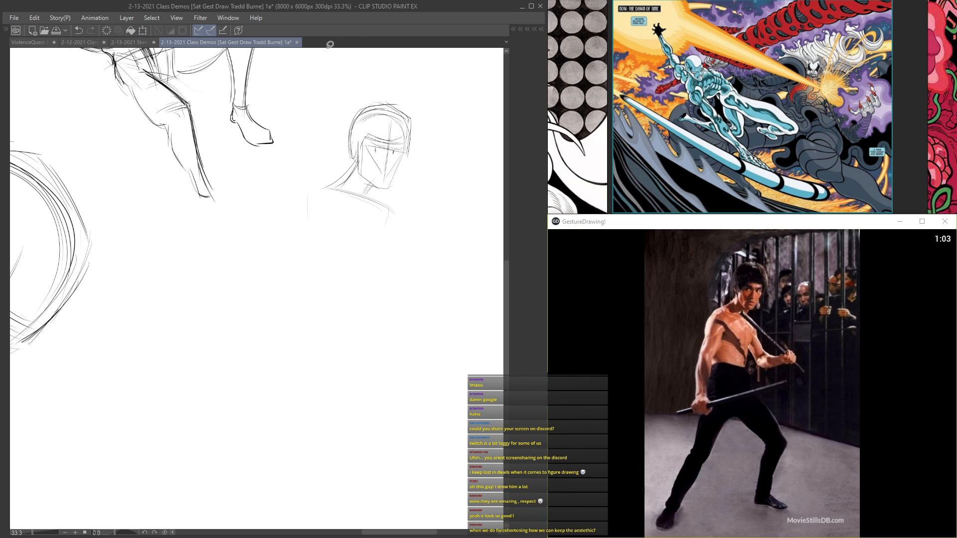
Step: Draw the fighter's torso below the shoulders with curved sides, a centre line and a waistline
key("Tab")
key("Tab")
left_click_drag(329, 256, 337, 204)
left_click_drag(374, 152, 353, 254)
left_click_drag(397, 165, 373, 234)
mouse_move(316, 145)
left_mouse_down()
mouse_move(321, 233)
mouse_move(310, 241)
mouse_move(363, 248)
left_mouse_up()
left_click_drag(316, 230, 372, 245)
left_click_drag(313, 233, 373, 247)
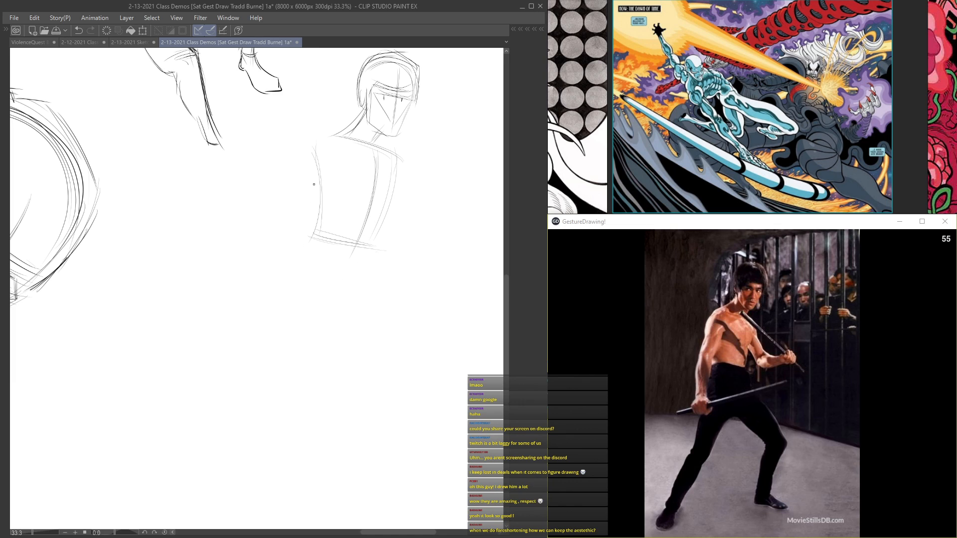
Step: Draw the fighter's near shoulder and lowered arm with long sweeping curves running down to the wrist
left_click_drag(372, 154, 328, 132)
left_click_drag(326, 147, 286, 266)
left_click_drag(313, 130, 275, 212)
mouse_move(299, 165)
left_mouse_down()
mouse_move(270, 249)
mouse_move(265, 300)
left_mouse_up()
left_click_drag(272, 232, 266, 301)
mouse_move(301, 224)
left_mouse_down()
mouse_move(285, 317)
mouse_move(287, 303)
mouse_move(296, 309)
mouse_move(264, 302)
mouse_move(274, 335)
left_mouse_up()
Step: Block in the fighter's fist with angular strokes and run a long diagonal stick through it
left_click_drag(287, 296, 306, 310)
left_click_drag(305, 312, 288, 324)
mouse_move(227, 341)
left_mouse_down()
mouse_move(414, 268)
mouse_move(432, 271)
left_mouse_up()
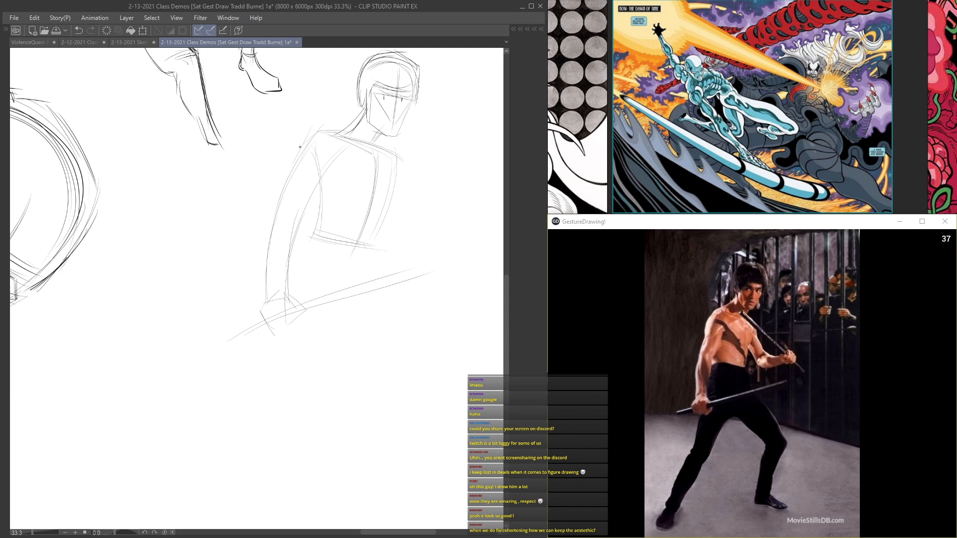
Step: Refine the lowered arm with darker contours around the shoulder, elbow, forearm and wrist
left_click_drag(298, 152, 299, 177)
left_click_drag(299, 172, 320, 134)
mouse_move(281, 190)
left_mouse_down()
mouse_move(273, 222)
mouse_move(269, 294)
left_mouse_up()
mouse_move(323, 172)
left_mouse_down()
mouse_move(298, 215)
mouse_move(284, 301)
left_mouse_up()
mouse_move(289, 269)
left_mouse_down()
mouse_move(288, 296)
mouse_move(263, 324)
left_mouse_up()
left_click_drag(313, 209, 314, 231)
Step: Sketch a long gesture line from the fighter's waist and build the thigh and lower-leg contours around it
mouse_move(309, 236)
left_mouse_down()
mouse_move(356, 245)
mouse_move(272, 398)
left_mouse_up()
left_click_drag(348, 260, 242, 447)
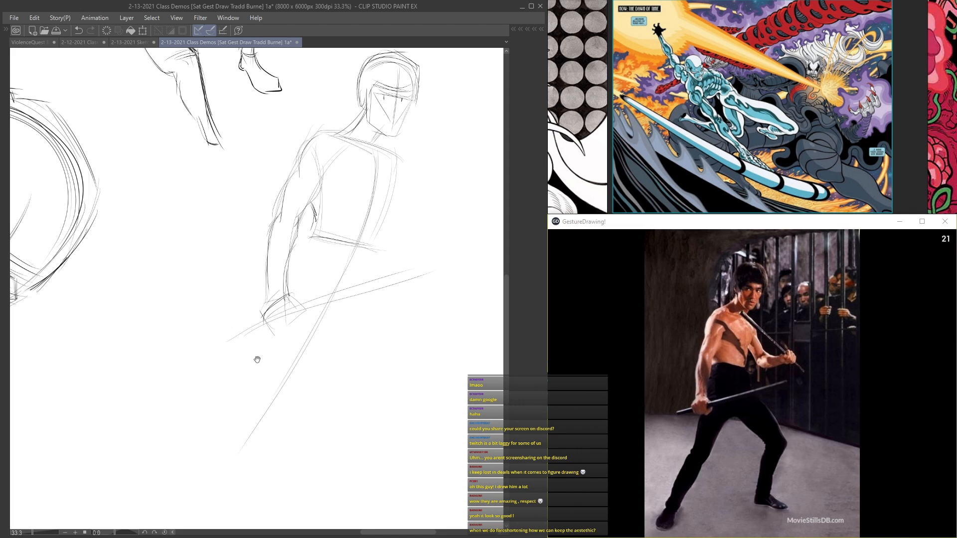
left_click_drag(257, 358, 289, 294)
left_click_drag(340, 177, 326, 240)
left_click_drag(325, 257, 308, 284)
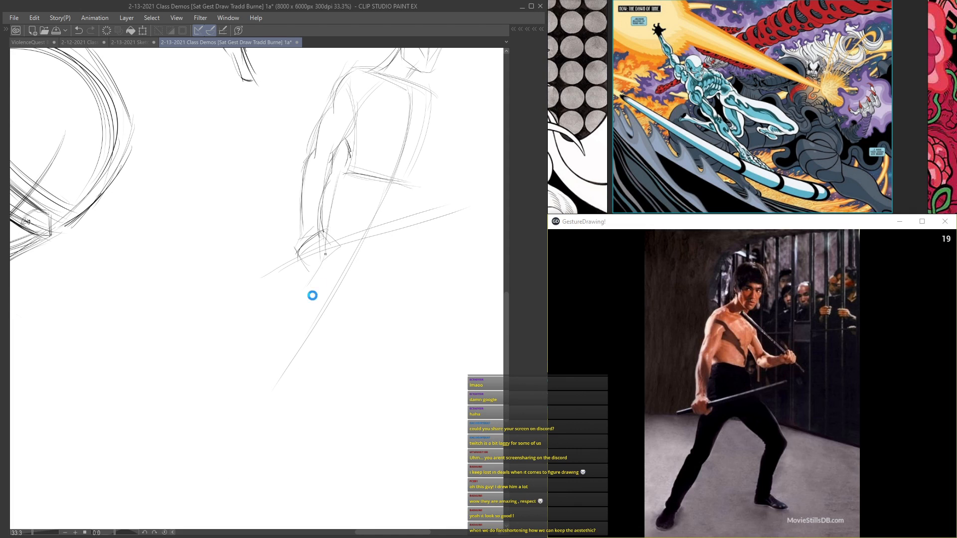
left_click_drag(371, 205, 332, 315)
left_click_drag(335, 197, 321, 302)
left_click_drag(327, 249, 260, 366)
left_click_drag(306, 341, 273, 381)
left_click_drag(320, 294, 258, 368)
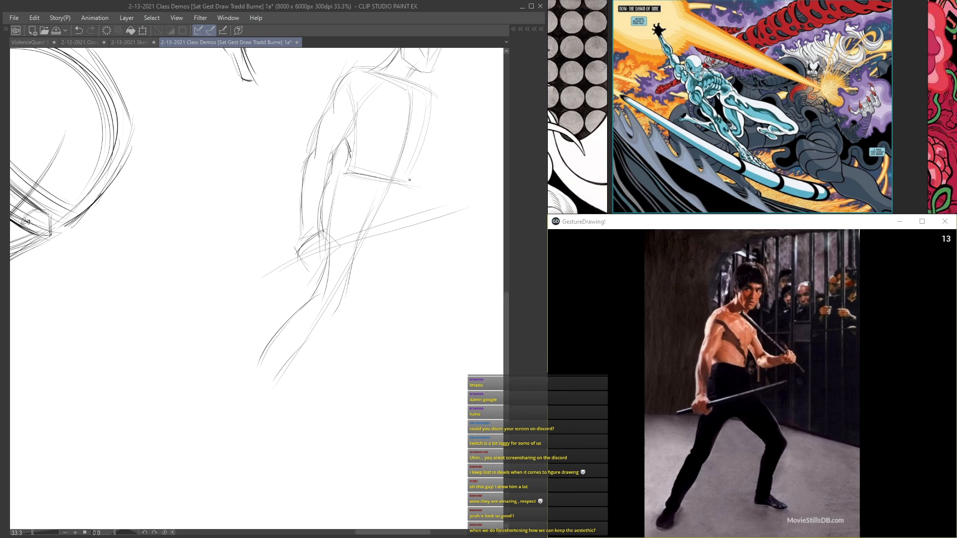
Step: Strengthen the fighter's leg contours down to the ankle and close the foot with a rounded end
mouse_move(331, 206)
left_mouse_down()
mouse_move(335, 320)
mouse_move(291, 353)
left_mouse_up()
left_click_drag(305, 305, 264, 372)
left_click_drag(277, 337, 246, 408)
mouse_move(302, 347)
left_mouse_down()
mouse_move(256, 403)
mouse_move(229, 414)
mouse_move(224, 438)
mouse_move(318, 337)
left_mouse_up()
left_click_drag(459, 224, 399, 229)
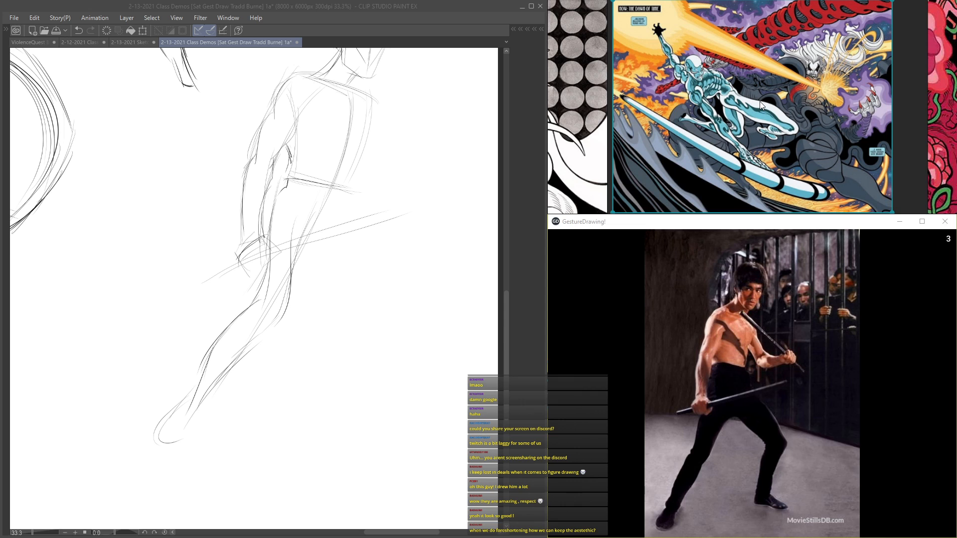
Step: Bring up the black surfer comic reference and draw the bent leg's opening S-curve in empty canvas beside the large head
key("Right")
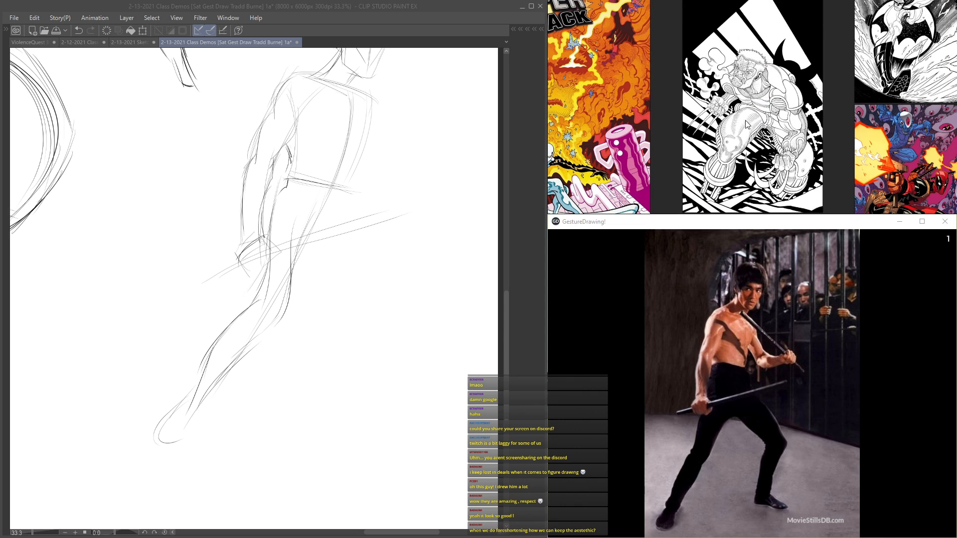
key("Left")
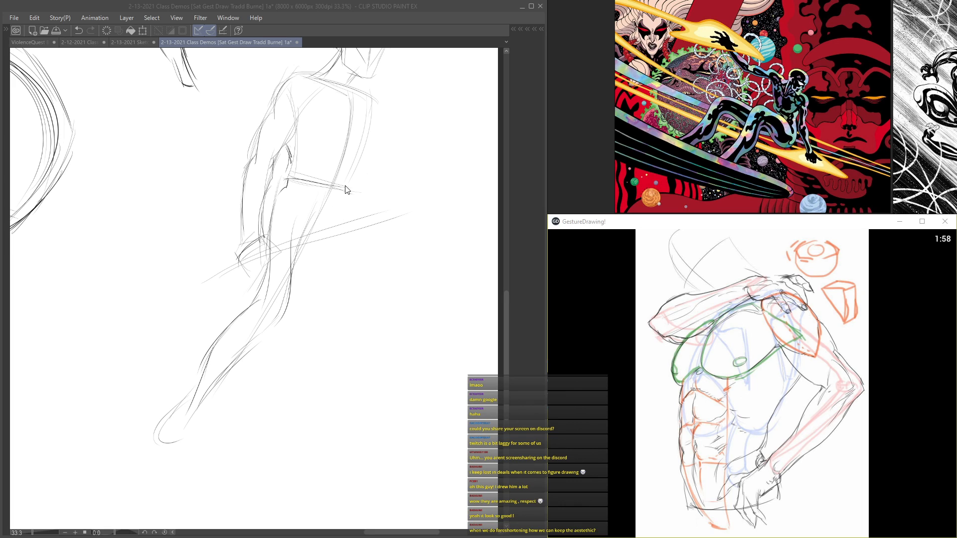
mouse_move(340, 209)
left_mouse_down()
mouse_move(341, 190)
mouse_move(361, 253)
left_mouse_up()
mouse_move(163, 207)
left_mouse_down()
mouse_move(222, 219)
mouse_move(493, 367)
left_mouse_up()
left_click_drag(421, 243, 322, 7)
mouse_move(335, 147)
left_mouse_down()
mouse_move(288, 200)
mouse_move(251, 280)
mouse_move(244, 248)
mouse_move(320, 163)
mouse_move(376, 179)
left_mouse_up()
Step: Skip through the timed reference images to the striding anatomy figure with overlapping heads
left_click(785, 491)
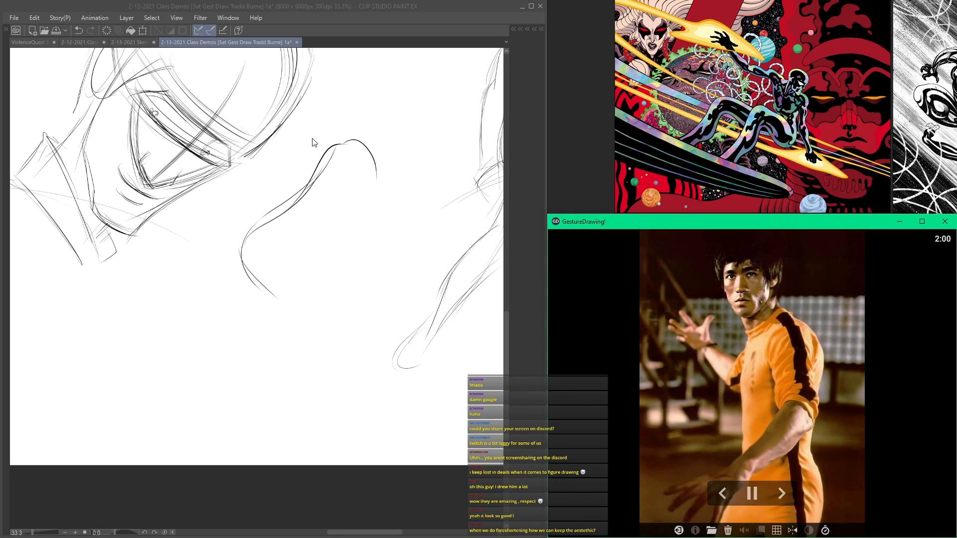
left_click(781, 492)
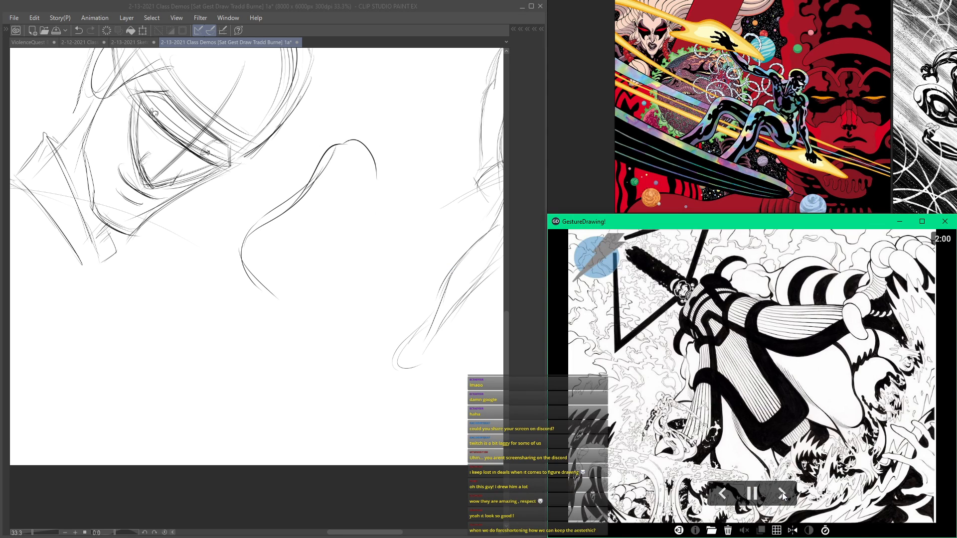
left_click(782, 491)
left_click(781, 492)
left_click(782, 491)
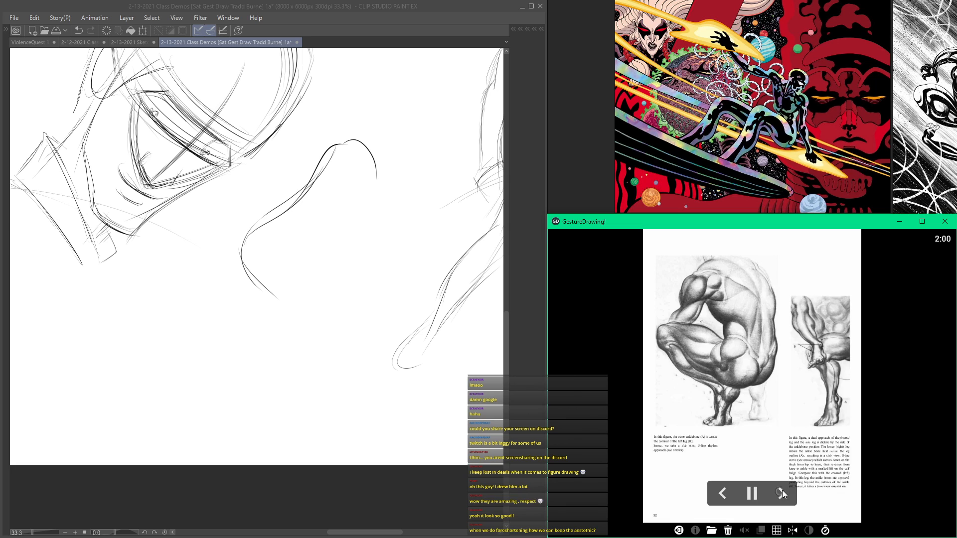
left_click(781, 491)
left_click(780, 491)
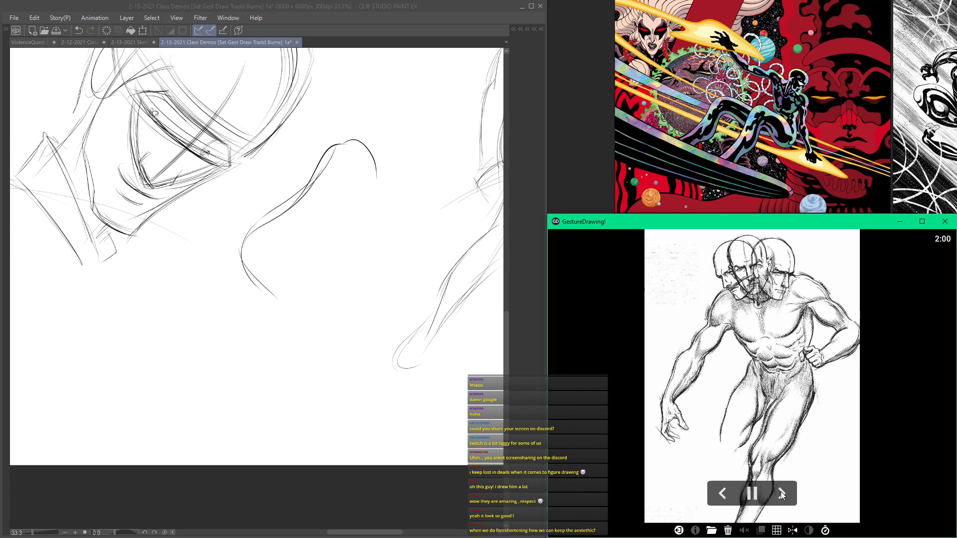
Step: Reinforce the S-curve over the hip, thigh and knee, and add the underside of the near thigh
left_click_drag(333, 148, 298, 200)
mouse_move(319, 175)
left_mouse_down()
mouse_move(352, 138)
mouse_move(378, 149)
mouse_move(379, 171)
left_mouse_up()
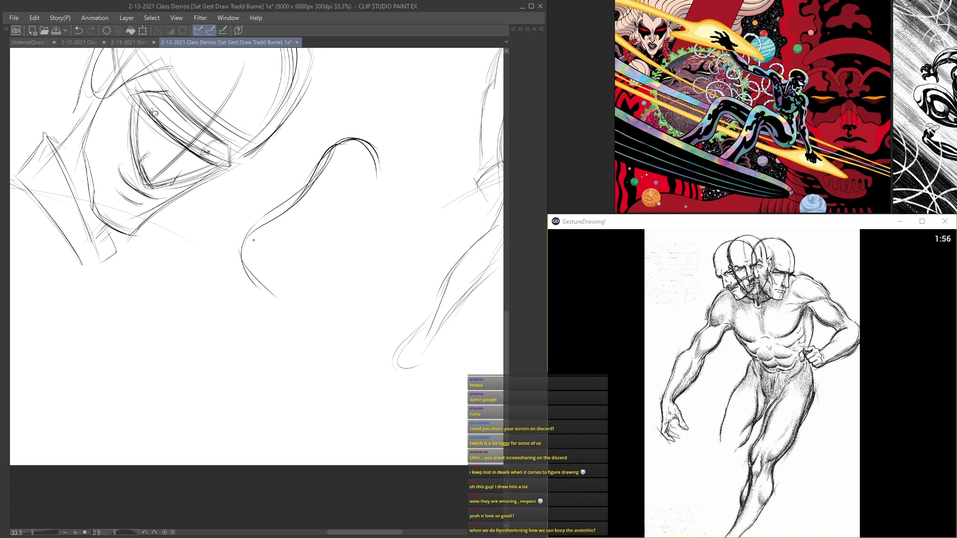
mouse_move(247, 244)
left_mouse_down()
mouse_move(332, 163)
mouse_move(377, 189)
left_mouse_up()
left_click_drag(296, 199, 264, 280)
mouse_move(379, 164)
left_mouse_down()
mouse_move(324, 253)
mouse_move(300, 264)
left_mouse_up()
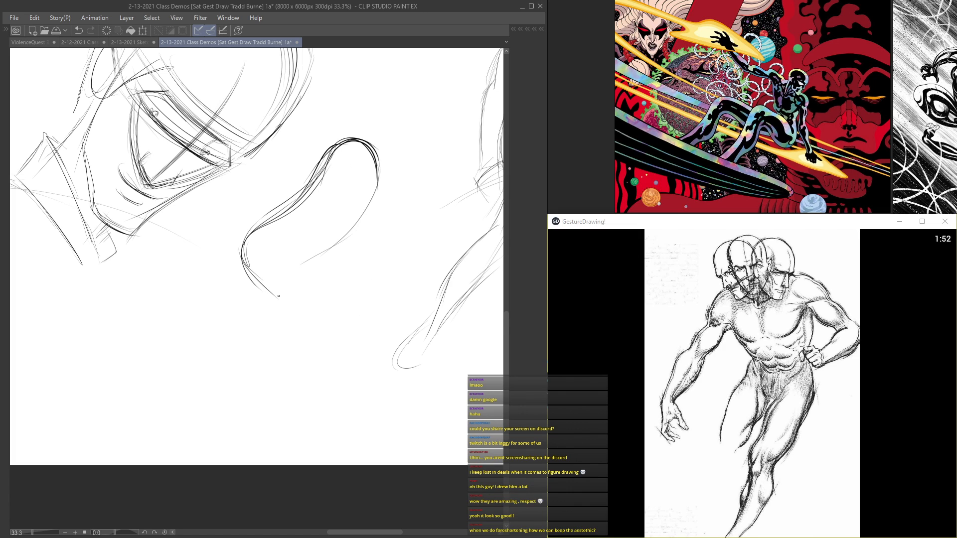
left_click_drag(236, 250, 281, 304)
mouse_move(247, 277)
left_mouse_down()
mouse_move(298, 312)
mouse_move(303, 195)
mouse_move(362, 204)
left_mouse_up()
Step: Draw the near shin and calf as paired flowing curves descending from the bent knee
mouse_move(305, 253)
left_mouse_down()
mouse_move(309, 281)
mouse_move(355, 306)
mouse_move(373, 333)
left_mouse_up()
mouse_move(248, 281)
left_mouse_down()
mouse_move(339, 351)
mouse_move(377, 439)
left_mouse_up()
mouse_move(297, 313)
left_mouse_down()
mouse_move(378, 439)
mouse_move(359, 379)
left_mouse_up()
mouse_move(297, 264)
left_mouse_down()
mouse_move(376, 339)
mouse_move(397, 427)
left_mouse_up()
left_click_drag(380, 361, 406, 440)
mouse_move(381, 343)
left_mouse_down()
mouse_move(404, 438)
mouse_move(357, 302)
mouse_move(350, 235)
left_mouse_up()
Step: Darken the rounded hip and add the short waist curves above it
mouse_move(378, 170)
left_mouse_down()
mouse_move(344, 251)
mouse_move(376, 148)
mouse_move(357, 134)
mouse_move(357, 121)
left_mouse_up()
mouse_move(313, 146)
left_mouse_down()
mouse_move(357, 125)
mouse_move(381, 197)
left_mouse_up()
left_click_drag(349, 143, 367, 160)
left_click_drag(292, 150, 334, 146)
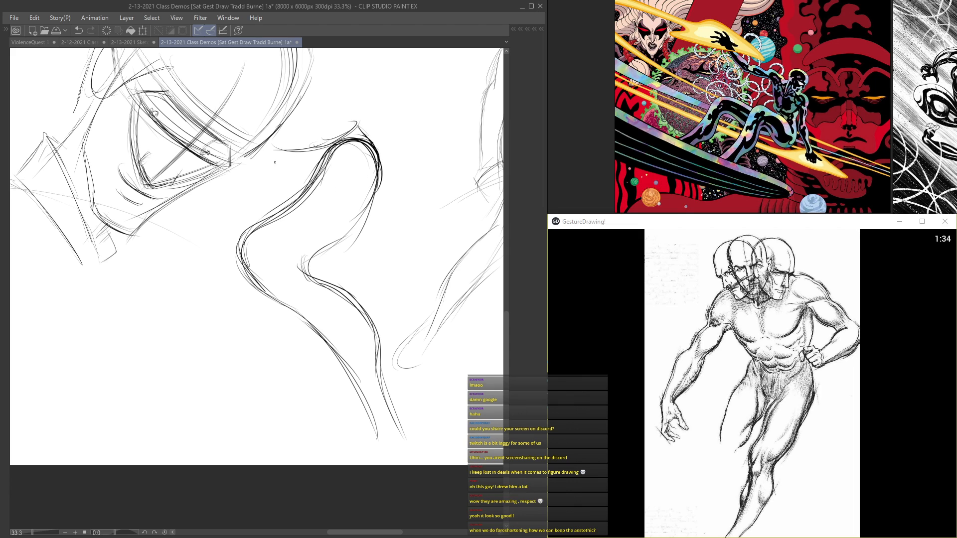
Step: Draw the far thigh behind the near leg, with sweeping upper and lower contours meeting at a bent knee
mouse_move(277, 166)
left_mouse_down()
mouse_move(220, 214)
mouse_move(189, 305)
left_mouse_up()
left_click_drag(217, 233, 191, 301)
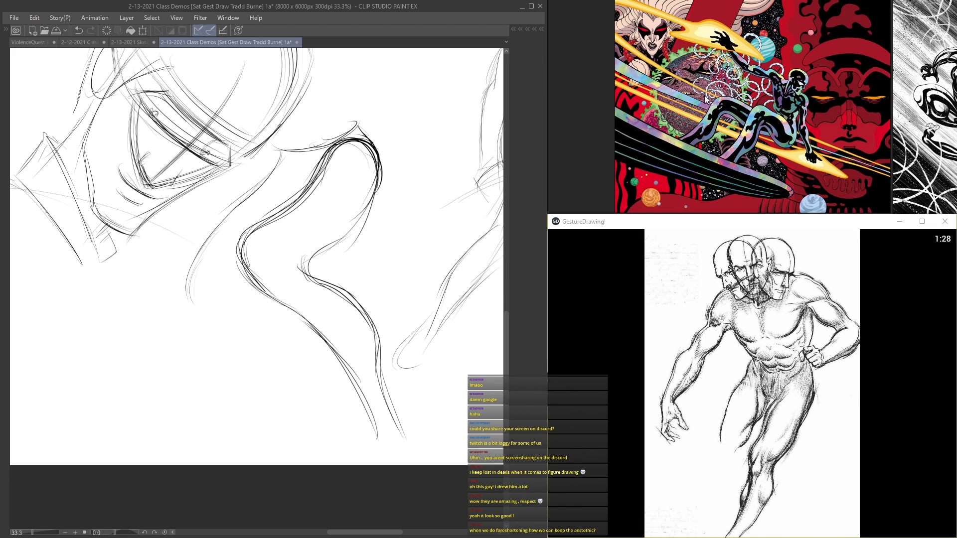
left_click_drag(230, 255, 188, 305)
left_click_drag(260, 258, 217, 276)
left_click_drag(260, 252, 195, 289)
left_click_drag(278, 152, 183, 309)
left_click_drag(191, 275, 200, 320)
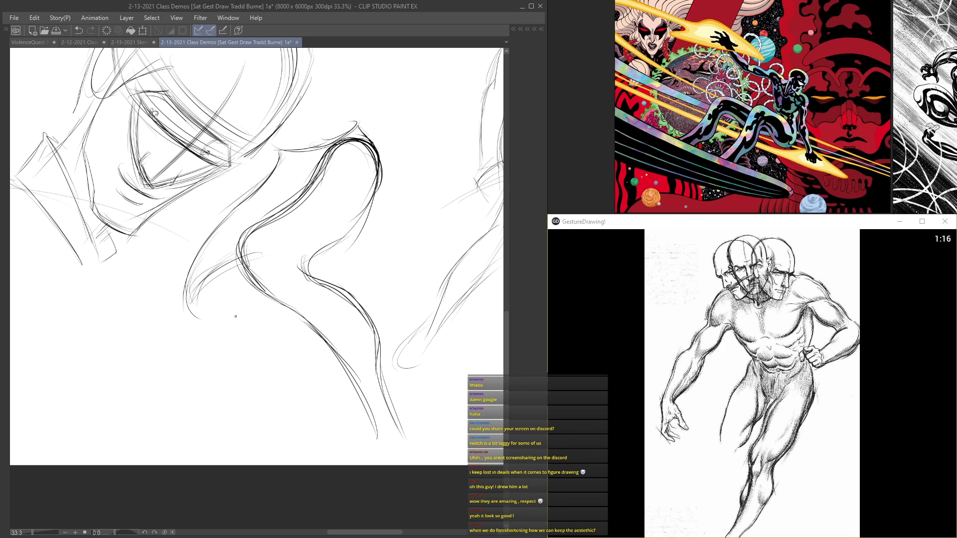
Step: Start the far shin below its knee and draw a light guide curve across both lower legs
left_click_drag(197, 317, 273, 368)
left_click_drag(199, 323, 251, 355)
mouse_move(241, 278)
left_mouse_down()
mouse_move(240, 296)
mouse_move(298, 341)
left_mouse_up()
left_click_drag(374, 364, 304, 374)
left_click_drag(266, 252, 191, 295)
left_click_drag(244, 264, 197, 302)
left_click_drag(264, 367, 363, 370)
Step: Draw the far calf and ankle with light overlapping lines below the guide curve
left_click_drag(298, 338, 298, 416)
left_click_drag(273, 374, 298, 431)
left_click_drag(307, 366, 318, 445)
left_click_drag(302, 344, 318, 435)
left_click_drag(305, 371, 315, 400)
Step: Reinforce the shin contours of both legs from the knees down to the ankles
left_click_drag(315, 341, 360, 404)
left_click_drag(251, 274, 368, 403)
mouse_move(267, 254)
left_mouse_down()
mouse_move(355, 355)
mouse_move(399, 447)
left_mouse_up()
left_click_drag(221, 297, 300, 417)
left_click_drag(269, 359, 287, 390)
left_click_drag(243, 311, 308, 414)
Step: Sketch a small side diagram of a leg joint with curved top lines, flaring sides and dark accents
left_click_drag(445, 296, 404, 318)
mouse_move(381, 188)
left_mouse_down()
mouse_move(385, 212)
mouse_move(357, 205)
mouse_move(356, 237)
mouse_move(383, 240)
mouse_move(347, 278)
left_mouse_up()
left_click_drag(383, 242, 395, 275)
left_click_drag(382, 218, 383, 240)
mouse_move(357, 201)
left_mouse_down()
mouse_move(384, 205)
mouse_move(357, 250)
mouse_move(361, 240)
left_mouse_up()
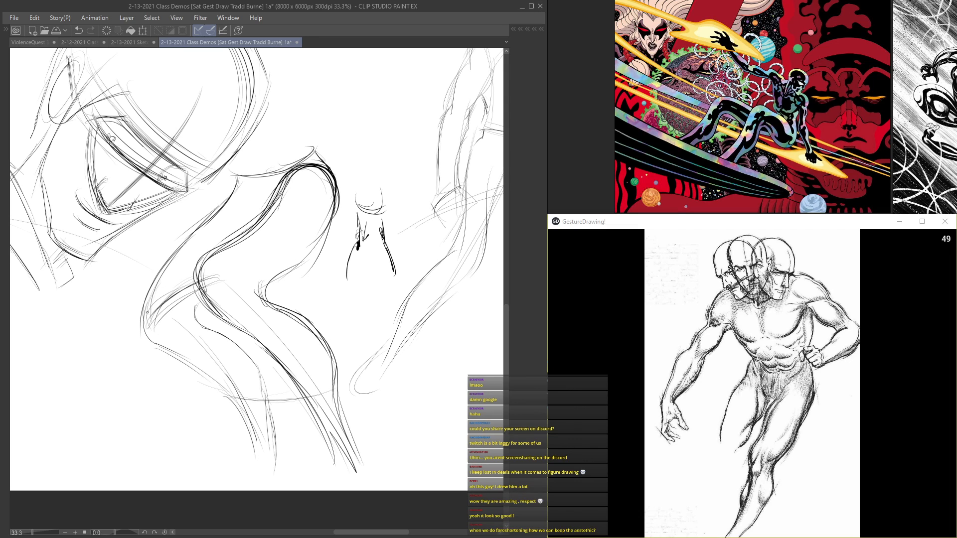
Step: Reinforce the far knee and waist, and wrap light curved cross-contours around the thighs
left_click_drag(150, 331, 180, 261)
left_click_drag(301, 120, 320, 157)
left_click_drag(282, 263, 272, 302)
mouse_move(244, 265)
left_mouse_down()
mouse_move(295, 227)
mouse_move(284, 219)
mouse_move(326, 208)
left_mouse_up()
left_click_drag(235, 205, 252, 218)
left_click_drag(231, 212, 248, 221)
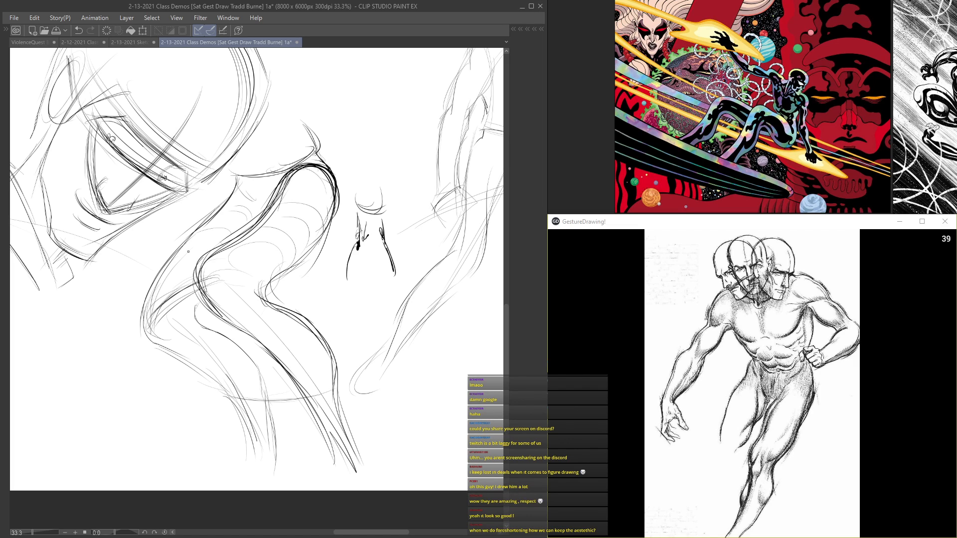
Step: Add curved cross-contours to the near knee and shin, and close the lower ends of both legs
left_click_drag(225, 310, 214, 273)
left_click_drag(260, 340, 278, 311)
mouse_move(281, 341)
left_mouse_down()
mouse_move(296, 322)
mouse_move(308, 332)
left_mouse_up()
left_click_drag(331, 454, 363, 471)
left_click_drag(281, 422, 268, 474)
Step: Darken the outer contours of both bent legs from the thighs through the knees and shins
left_click_drag(250, 409, 159, 343)
left_click_drag(160, 265, 147, 335)
left_click_drag(235, 179, 174, 247)
mouse_move(277, 203)
left_mouse_down()
mouse_move(200, 283)
mouse_move(217, 306)
left_mouse_up()
mouse_move(205, 225)
left_mouse_down()
mouse_move(154, 277)
mouse_move(146, 348)
mouse_move(217, 381)
mouse_move(264, 449)
left_mouse_up()
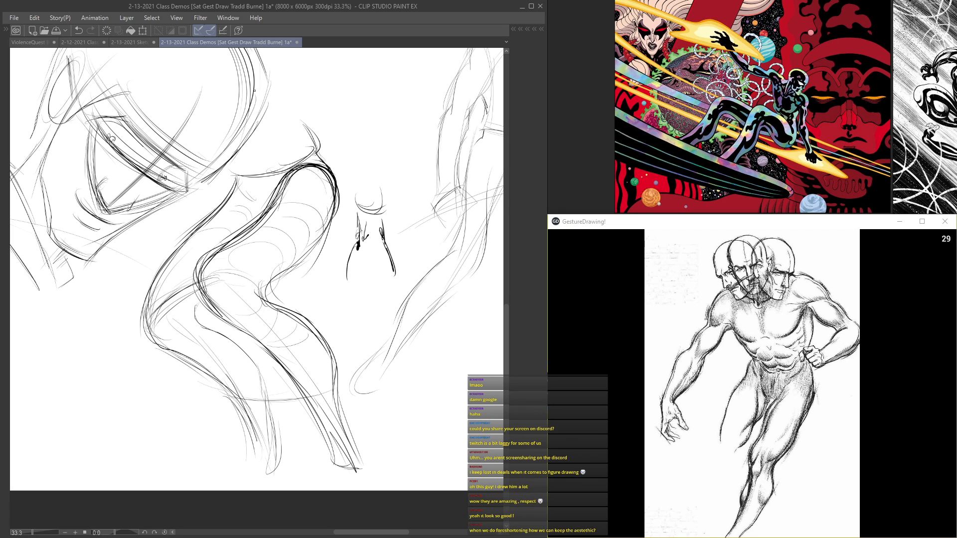
Step: Sketch the curved torso sides of a new figure in the empty lower-left area of the canvas
mouse_move(348, 232)
left_mouse_down()
mouse_move(267, 317)
mouse_move(393, 291)
mouse_move(453, 212)
left_mouse_up()
scroll(274, 319, "down", 3)
left_click_drag(391, 246, 432, 357)
left_click_drag(421, 307, 255, 387)
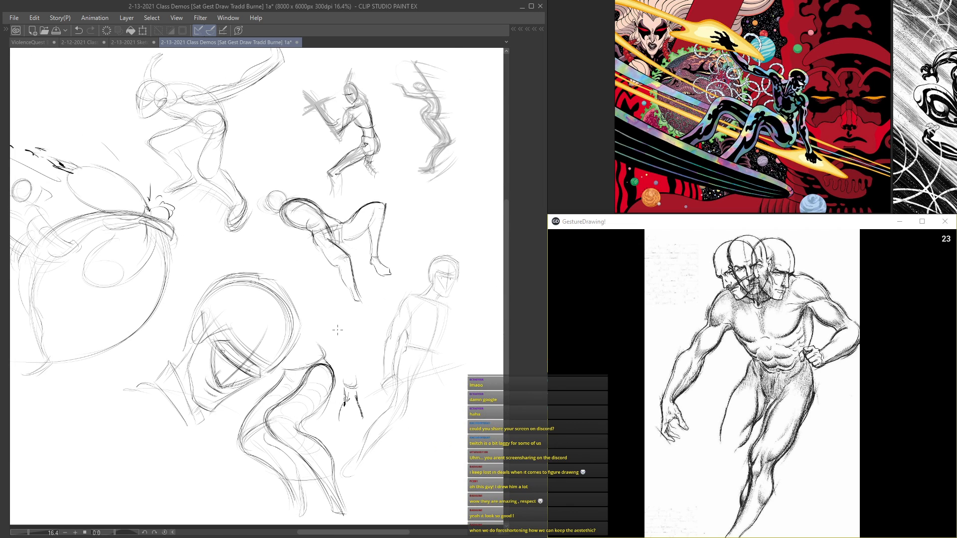
left_click_drag(249, 346, 324, 301)
mouse_move(279, 324)
left_mouse_down()
mouse_move(349, 299)
mouse_move(314, 320)
mouse_move(344, 318)
left_mouse_up()
scroll(299, 281, "up", 4)
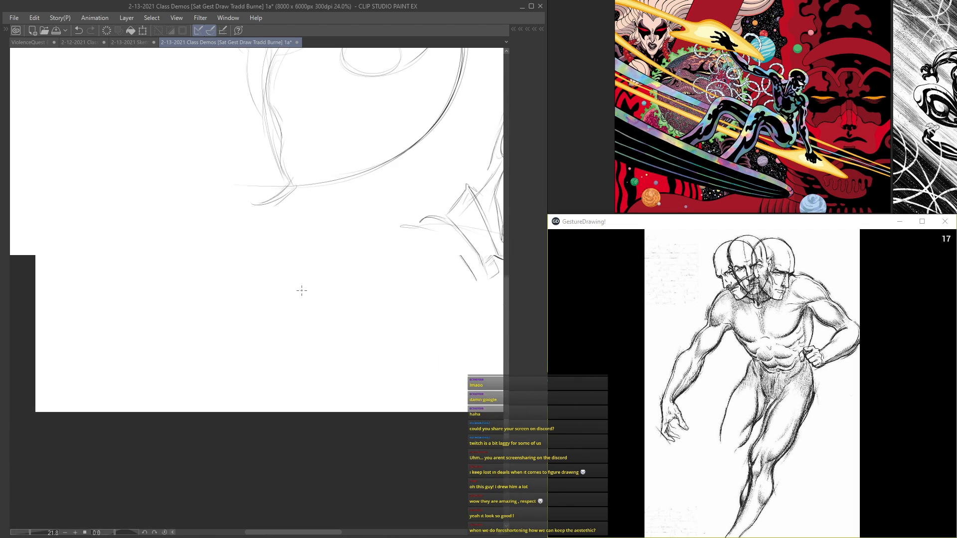
left_click_drag(192, 238, 325, 328)
mouse_move(272, 264)
left_mouse_down()
mouse_move(254, 258)
mouse_move(240, 229)
mouse_move(227, 275)
left_mouse_up()
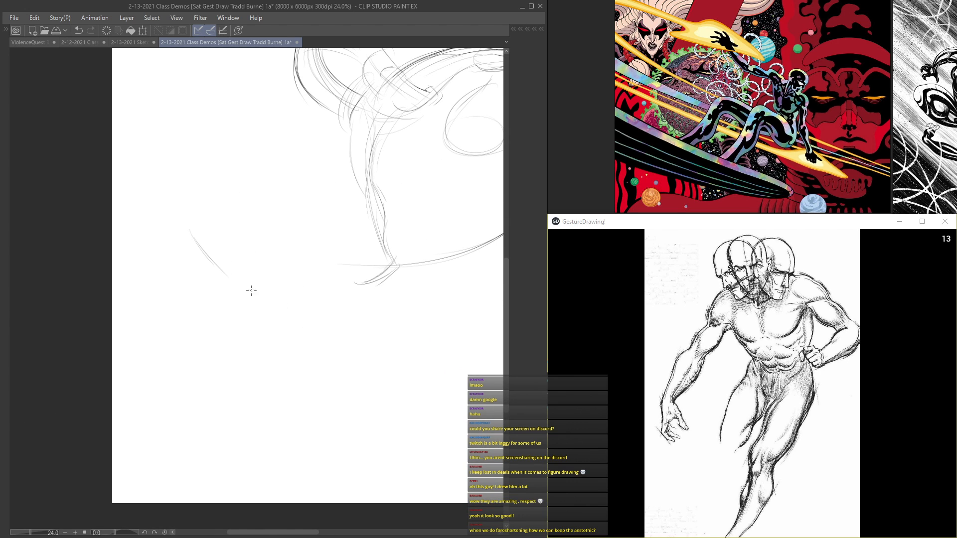
left_click_drag(261, 223, 259, 245)
mouse_move(275, 189)
left_mouse_down()
mouse_move(261, 239)
mouse_move(270, 269)
left_mouse_up()
left_click_drag(261, 222, 278, 276)
mouse_move(187, 199)
left_mouse_down()
mouse_move(183, 211)
mouse_move(226, 285)
left_mouse_up()
mouse_move(189, 196)
left_mouse_down()
mouse_move(187, 214)
mouse_move(227, 288)
left_mouse_up()
left_click_drag(191, 228, 225, 288)
Step: Draw the new figure's ribcage as a circle with a curved centre line, and add the waist and rounded pelvis below
mouse_move(229, 184)
left_mouse_down()
mouse_move(225, 222)
mouse_move(260, 291)
mouse_move(220, 286)
left_mouse_up()
mouse_move(200, 234)
left_mouse_down()
mouse_move(228, 248)
mouse_move(264, 244)
left_mouse_up()
mouse_move(191, 227)
left_mouse_down()
mouse_move(252, 245)
mouse_move(197, 168)
left_mouse_up()
mouse_move(189, 209)
left_mouse_down()
mouse_move(244, 162)
mouse_move(252, 235)
left_mouse_up()
mouse_move(235, 158)
left_mouse_down()
mouse_move(239, 249)
mouse_move(271, 199)
left_mouse_up()
left_click_drag(191, 217, 216, 276)
left_click_drag(272, 191, 282, 274)
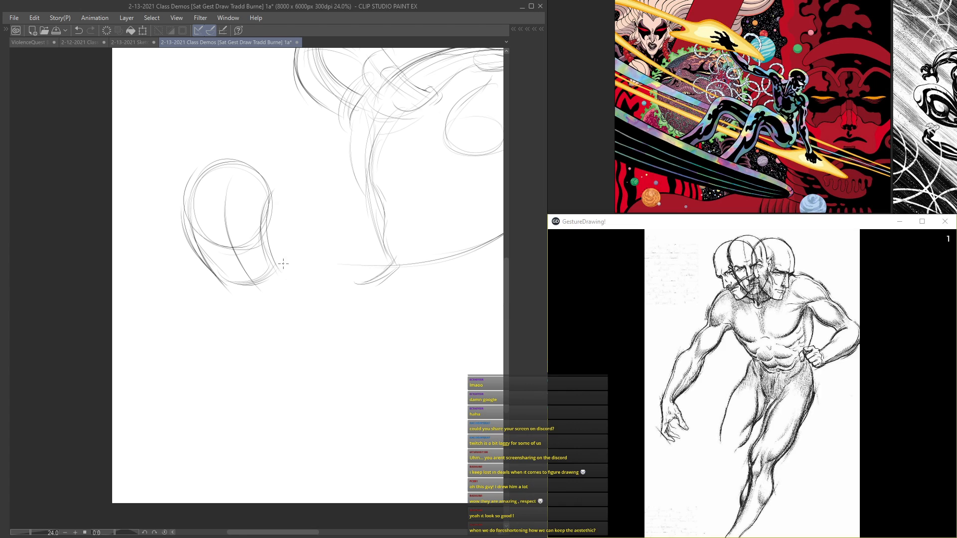
left_click_drag(226, 192, 262, 293)
left_click_drag(228, 243, 274, 305)
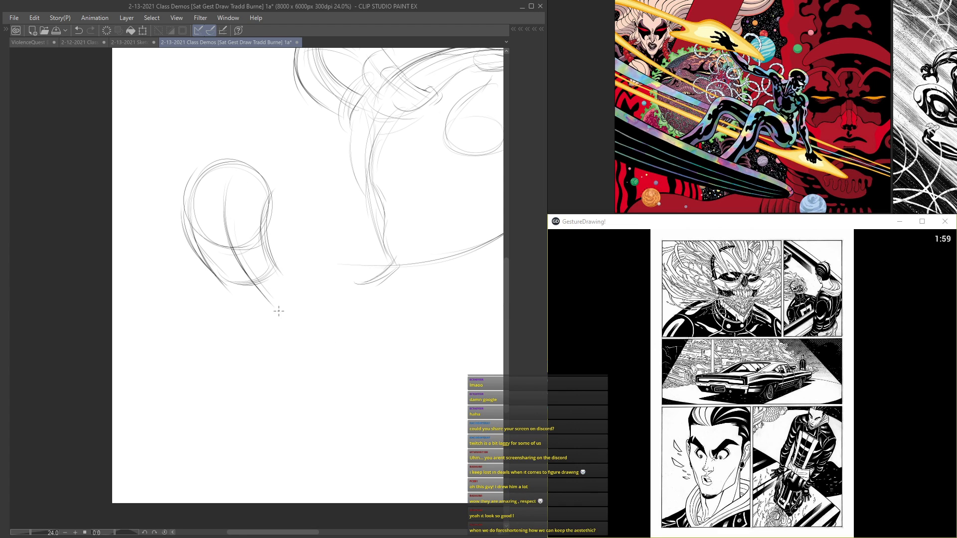
mouse_move(278, 270)
left_mouse_down()
mouse_move(286, 304)
mouse_move(251, 309)
left_mouse_up()
Step: Draw the forward thigh's arching upper contour from the hip to the knee and reinforce the pelvis and torso edge
mouse_move(294, 282)
left_mouse_down()
mouse_move(279, 267)
mouse_move(367, 308)
mouse_move(377, 323)
mouse_move(370, 317)
left_mouse_up()
left_click_drag(331, 283, 374, 322)
left_click_drag(278, 275, 382, 316)
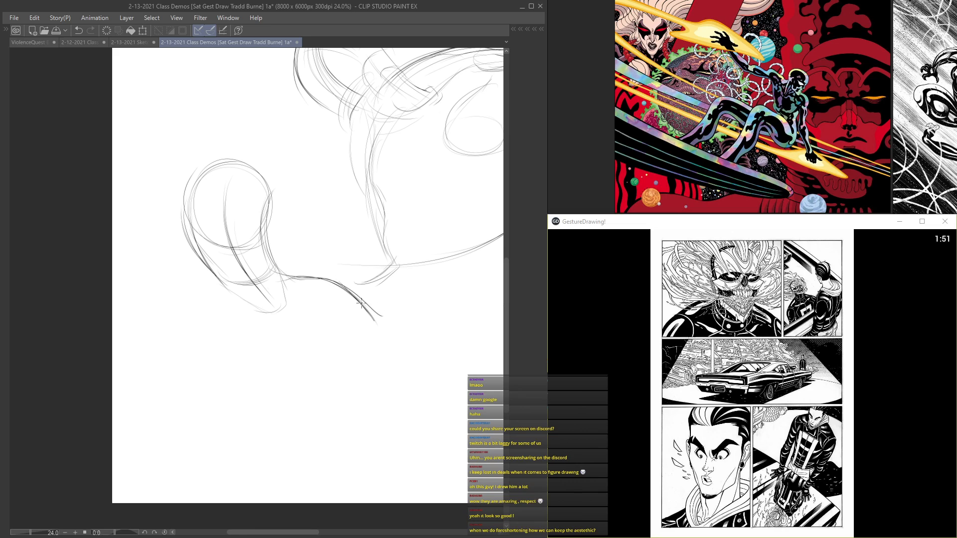
left_click_drag(280, 290, 283, 313)
mouse_move(231, 291)
left_mouse_down()
mouse_move(219, 348)
mouse_move(234, 362)
mouse_move(237, 313)
mouse_move(184, 174)
left_mouse_up()
Step: Add a small head with face guidelines and a neck above the ribcage
mouse_move(230, 108)
left_mouse_down()
mouse_move(274, 117)
mouse_move(225, 128)
mouse_move(271, 130)
mouse_move(269, 168)
left_mouse_up()
mouse_move(227, 125)
left_mouse_down()
mouse_move(244, 135)
mouse_move(252, 166)
mouse_move(233, 159)
mouse_move(255, 173)
mouse_move(246, 169)
left_mouse_up()
mouse_move(278, 132)
left_mouse_down()
mouse_move(252, 145)
mouse_move(263, 166)
mouse_move(242, 206)
mouse_move(241, 241)
mouse_move(264, 292)
mouse_move(273, 302)
mouse_move(328, 282)
mouse_move(402, 332)
mouse_move(386, 343)
mouse_move(411, 394)
left_mouse_up()
Step: Complete the forward leg's thigh and shin contours and block in the rear thigh with an ellipse
left_click_drag(401, 334, 426, 436)
left_click_drag(396, 352, 437, 462)
left_click_drag(355, 316, 390, 339)
mouse_move(280, 312)
left_mouse_down()
mouse_move(325, 340)
mouse_move(370, 349)
mouse_move(382, 404)
left_mouse_up()
Step: Skip through the timed reference images to the leaping man in a dark suit
mouse_move(788, 414)
left_click(791, 471)
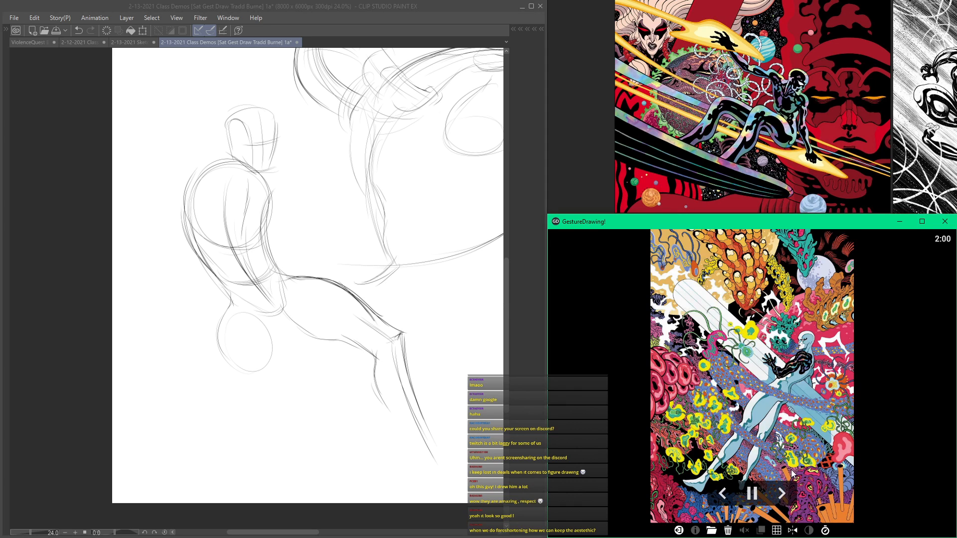
left_click(782, 493)
left_click(782, 491)
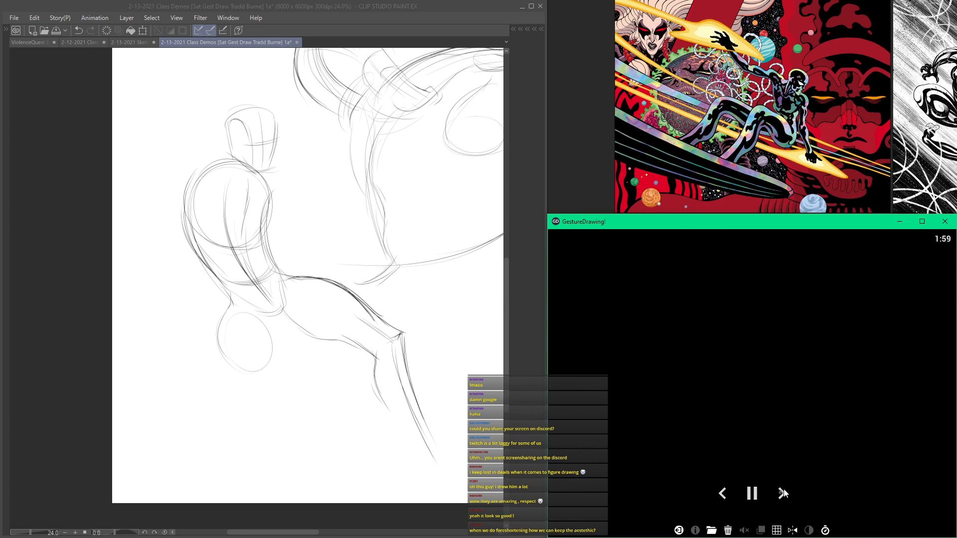
left_click(783, 492)
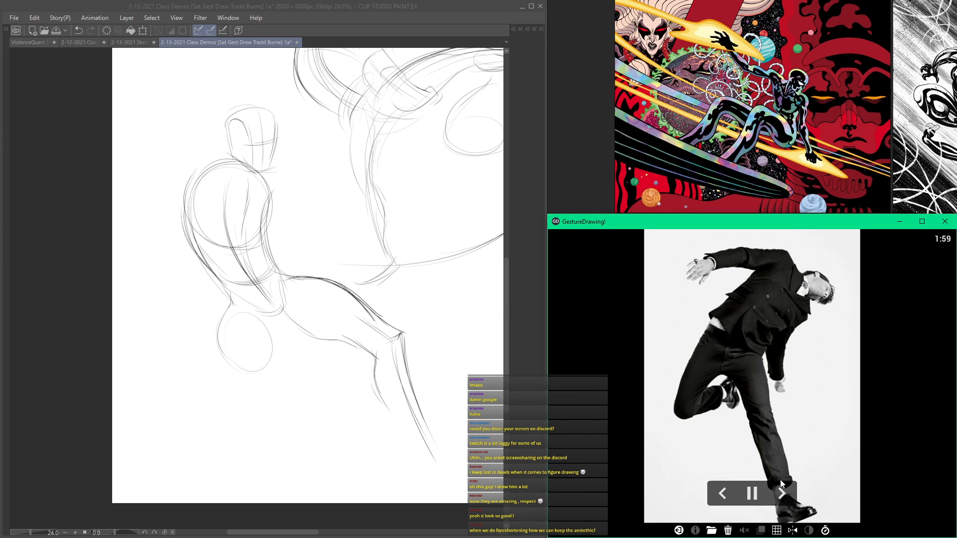
Step: Reinforce the forward leg's calf, shin and thigh underside, and add an inner curve to the rear thigh ellipse
mouse_move(377, 350)
left_mouse_down()
mouse_move(392, 402)
mouse_move(380, 388)
mouse_move(414, 429)
left_mouse_up()
left_click_drag(408, 370, 438, 445)
left_click_drag(414, 397, 439, 450)
left_click_drag(357, 343, 384, 372)
left_click_drag(289, 319, 343, 349)
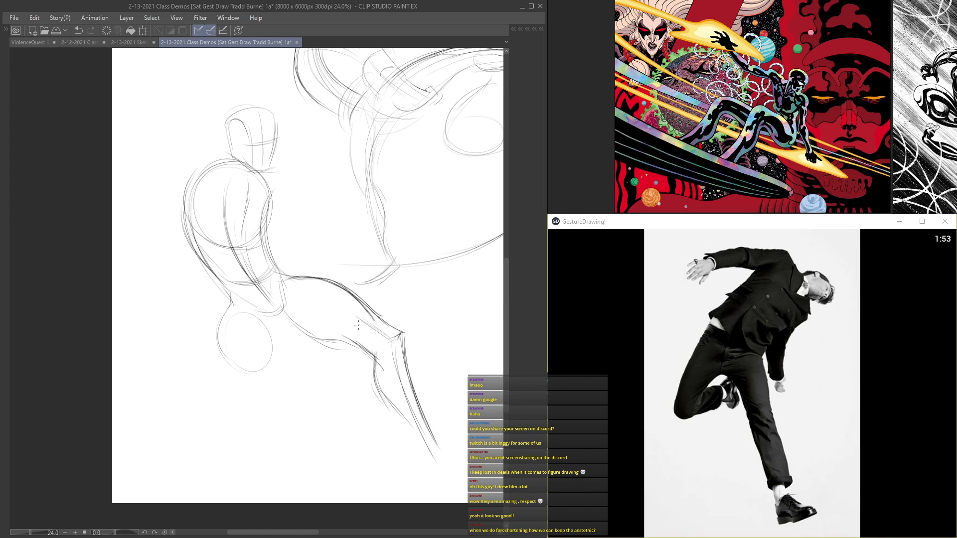
mouse_move(226, 319)
left_mouse_down()
mouse_move(261, 334)
mouse_move(252, 371)
left_mouse_up()
Step: Add both shoulders beside the neck and draw a limb reaching outward from the torso above the forward thigh
mouse_move(222, 169)
left_mouse_down()
mouse_move(258, 177)
mouse_move(184, 156)
mouse_move(165, 180)
mouse_move(227, 177)
mouse_move(173, 178)
mouse_move(201, 178)
left_mouse_up()
mouse_move(257, 165)
left_mouse_down()
mouse_move(289, 199)
mouse_move(278, 193)
mouse_move(277, 235)
mouse_move(319, 245)
mouse_move(280, 264)
mouse_move(330, 259)
mouse_move(333, 233)
mouse_move(358, 241)
left_mouse_up()
mouse_move(330, 258)
left_mouse_down()
mouse_move(361, 247)
mouse_move(329, 258)
left_mouse_up()
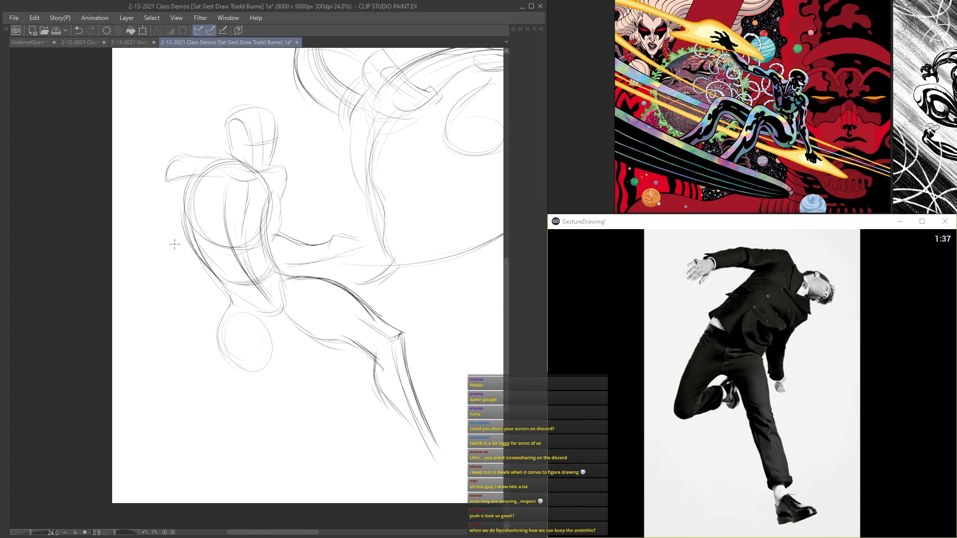
Step: Draw the seated figure's bent arm from the shoulder around the elbow, with the forearm and hand beside the hip
mouse_move(166, 179)
left_mouse_down()
mouse_move(204, 174)
mouse_move(163, 175)
mouse_move(170, 209)
mouse_move(193, 194)
mouse_move(161, 196)
mouse_move(163, 187)
mouse_move(167, 247)
left_mouse_up()
left_click_drag(185, 193, 163, 241)
mouse_move(169, 250)
left_mouse_down()
mouse_move(148, 243)
mouse_move(200, 278)
mouse_move(178, 274)
left_mouse_up()
mouse_move(179, 280)
left_mouse_down()
mouse_move(194, 274)
mouse_move(207, 300)
left_mouse_up()
mouse_move(191, 271)
left_mouse_down()
mouse_move(174, 298)
mouse_move(216, 311)
left_mouse_up()
mouse_move(173, 235)
left_mouse_down()
mouse_move(188, 264)
mouse_move(153, 252)
left_mouse_up()
left_click_drag(181, 212, 212, 264)
left_click_drag(227, 295, 218, 327)
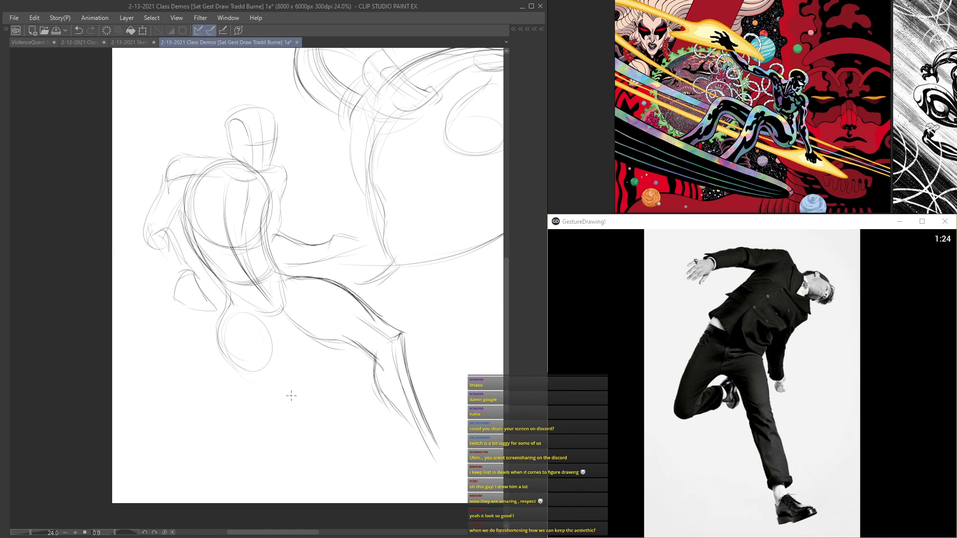
Step: Refine the hip and bent arm contours and add the open hand to the figure's outstretched arm
mouse_move(287, 314)
left_mouse_down()
mouse_move(334, 345)
mouse_move(269, 324)
mouse_move(255, 366)
left_mouse_up()
mouse_move(199, 182)
left_mouse_down()
mouse_move(178, 209)
mouse_move(211, 176)
mouse_move(255, 183)
mouse_move(184, 153)
mouse_move(225, 170)
left_mouse_up()
mouse_move(145, 240)
left_mouse_down()
mouse_move(171, 269)
mouse_move(184, 314)
left_mouse_up()
mouse_move(331, 248)
left_mouse_down()
mouse_move(352, 227)
mouse_move(372, 248)
left_mouse_up()
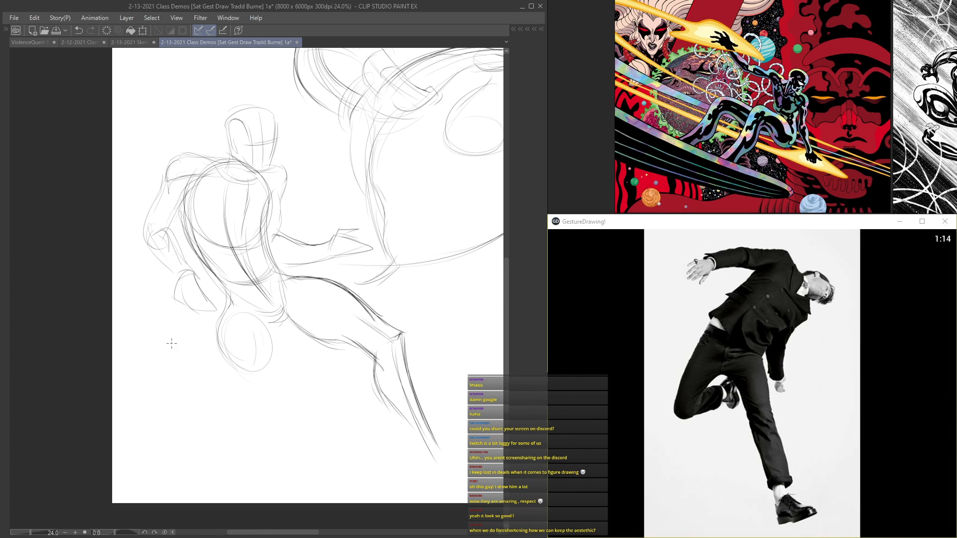
mouse_move(180, 277)
left_mouse_down()
mouse_move(201, 280)
mouse_move(213, 327)
left_mouse_up()
Step: Draw the rear lower leg as two long tapering curves descending from the thigh ellipse
mouse_move(237, 360)
left_mouse_down()
mouse_move(269, 367)
mouse_move(249, 395)
mouse_move(272, 441)
left_mouse_up()
mouse_move(268, 368)
left_mouse_down()
mouse_move(270, 379)
mouse_move(236, 393)
mouse_move(260, 464)
mouse_move(290, 496)
mouse_move(266, 401)
left_mouse_up()
left_click_drag(269, 390, 294, 468)
left_click_drag(267, 411, 316, 495)
left_click_drag(284, 444, 316, 495)
Step: Link the two knees with sweeping curves, add a knee ellipse and reinforce the rear thigh and hip contours
mouse_move(392, 335)
left_mouse_down()
mouse_move(220, 370)
mouse_move(231, 379)
left_mouse_up()
left_click_drag(400, 334, 389, 342)
left_click_drag(239, 369, 238, 372)
mouse_move(238, 373)
left_mouse_down()
mouse_move(266, 378)
mouse_move(268, 370)
left_mouse_up()
left_click_drag(238, 317, 272, 354)
left_click_drag(230, 308, 267, 384)
left_click_drag(219, 330, 238, 394)
left_click_drag(232, 288, 224, 307)
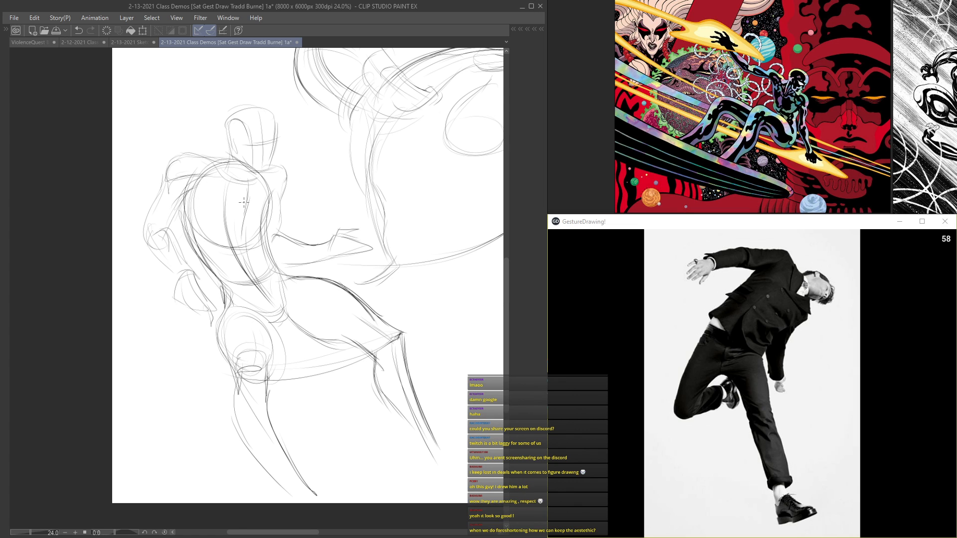
Step: Start a new figure study in the page's empty upper corner with a rounded ribcage and a curved waist line
left_click_drag(244, 202, 250, 251)
left_click_drag(305, 206, 179, 371)
left_click_drag(234, 325, 132, 240)
mouse_move(219, 241)
left_mouse_down()
mouse_move(132, 227)
mouse_move(372, 292)
mouse_move(423, 324)
left_mouse_up()
scroll(248, 192, "up", 3)
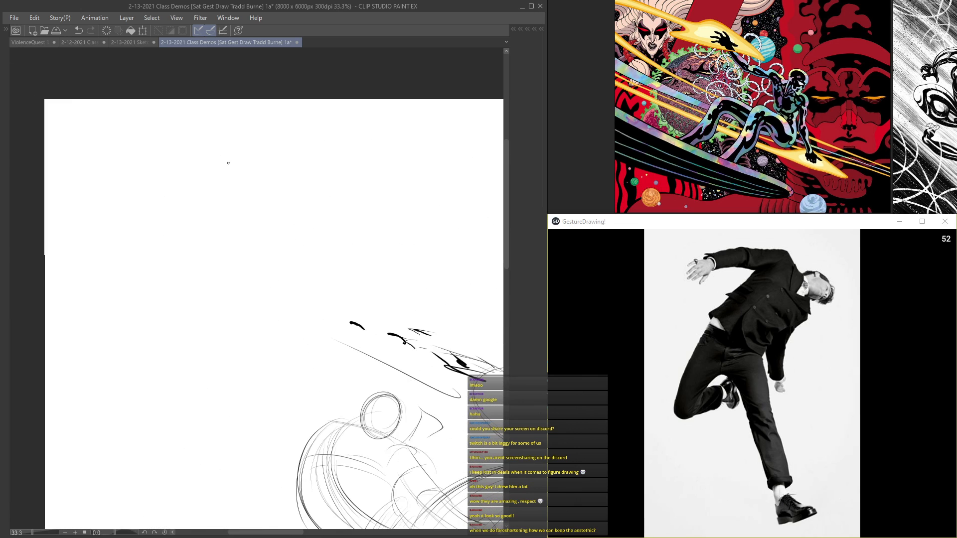
mouse_move(208, 156)
left_mouse_down()
mouse_move(174, 238)
mouse_move(192, 260)
left_mouse_up()
mouse_move(182, 173)
left_mouse_down()
mouse_move(197, 265)
mouse_move(179, 178)
mouse_move(173, 199)
left_mouse_up()
mouse_move(205, 158)
left_mouse_down()
mouse_move(175, 230)
mouse_move(241, 162)
mouse_move(251, 202)
mouse_move(232, 227)
mouse_move(254, 256)
mouse_move(272, 255)
left_mouse_up()
mouse_move(239, 175)
left_mouse_down()
mouse_move(218, 208)
mouse_move(234, 262)
mouse_move(203, 274)
mouse_move(234, 198)
left_mouse_up()
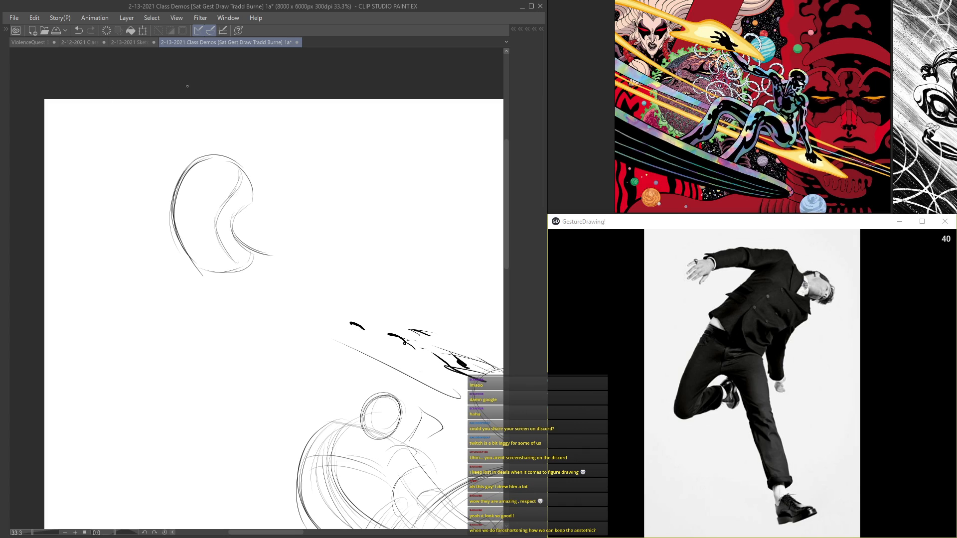
Step: Sweep a long arm outward from the new figure's shoulder, rough in its hand, and add the neck and head
mouse_move(216, 161)
left_mouse_down()
mouse_move(199, 186)
mouse_move(167, 196)
left_mouse_up()
mouse_move(185, 151)
left_mouse_down()
mouse_move(103, 221)
mouse_move(75, 281)
mouse_move(181, 161)
left_mouse_up()
mouse_move(170, 169)
left_mouse_down()
mouse_move(93, 234)
mouse_move(64, 301)
mouse_move(91, 291)
left_mouse_up()
mouse_move(170, 198)
left_mouse_down()
mouse_move(86, 278)
mouse_move(68, 315)
left_mouse_up()
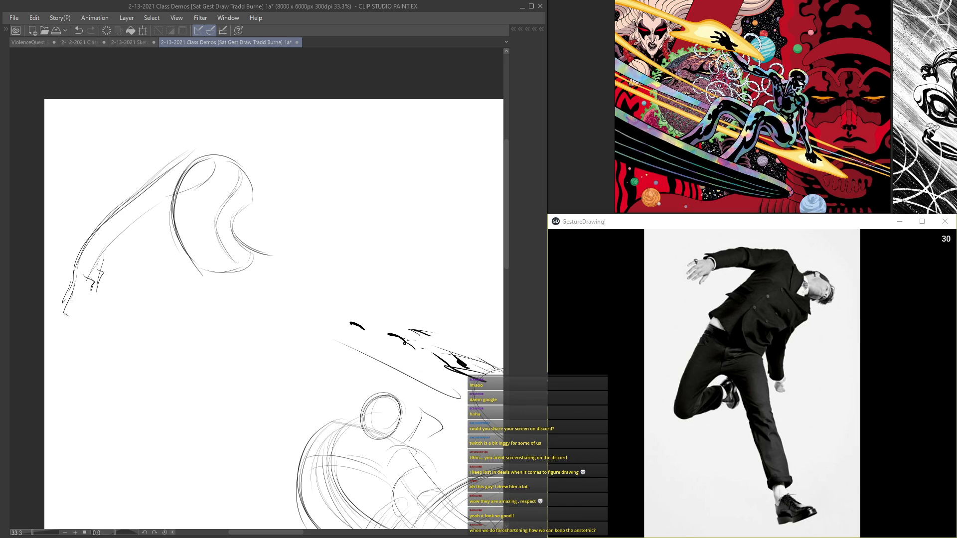
mouse_move(107, 215)
left_mouse_down()
mouse_move(182, 151)
mouse_move(236, 155)
mouse_move(253, 133)
mouse_move(265, 168)
mouse_move(272, 125)
left_mouse_up()
left_click_drag(171, 170, 75, 280)
left_click_drag(154, 205, 82, 271)
Step: Draw the raised forward leg bent at the knee with its shin, and extend the back line down to the hip
mouse_move(218, 224)
left_mouse_down()
mouse_move(279, 252)
mouse_move(317, 210)
mouse_move(358, 196)
mouse_move(369, 220)
mouse_move(360, 237)
left_mouse_up()
left_click_drag(370, 203, 344, 297)
mouse_move(351, 224)
left_mouse_down()
mouse_move(326, 247)
mouse_move(333, 302)
left_mouse_up()
left_click_drag(344, 269, 347, 312)
left_click_drag(328, 242, 324, 284)
left_click_drag(289, 240, 257, 254)
mouse_move(196, 267)
left_mouse_down()
mouse_move(204, 294)
mouse_move(221, 303)
left_mouse_up()
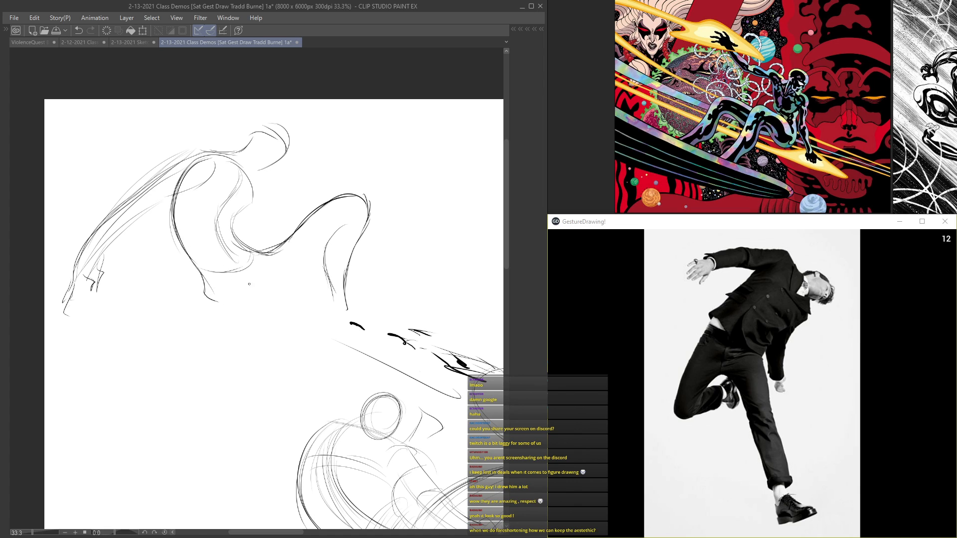
Step: Draw the rear thigh with two long curves and add the forward thigh's underside and the pelvis curves
left_click_drag(259, 277, 315, 361)
mouse_move(204, 287)
left_mouse_down()
mouse_move(279, 371)
mouse_move(304, 376)
left_mouse_up()
left_click_drag(328, 242, 263, 295)
left_click_drag(315, 262, 288, 297)
mouse_move(268, 261)
left_mouse_down()
mouse_move(245, 281)
mouse_move(258, 290)
left_mouse_up()
left_click_drag(219, 247, 263, 294)
left_click_drag(230, 273, 255, 290)
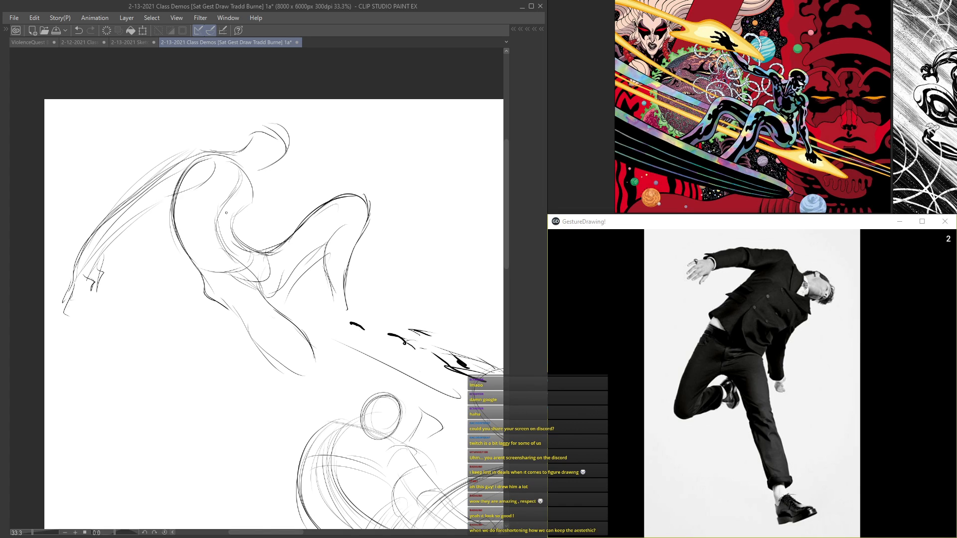
Step: Complete the arm's underside, neck, head centre line and the forward shin down to the ankle
left_click_drag(177, 195, 87, 268)
mouse_move(248, 151)
left_mouse_down()
mouse_move(283, 131)
mouse_move(272, 177)
mouse_move(257, 176)
left_mouse_up()
left_click_drag(266, 152, 283, 156)
mouse_move(340, 206)
left_mouse_down()
mouse_move(326, 257)
mouse_move(293, 295)
mouse_move(341, 309)
left_mouse_up()
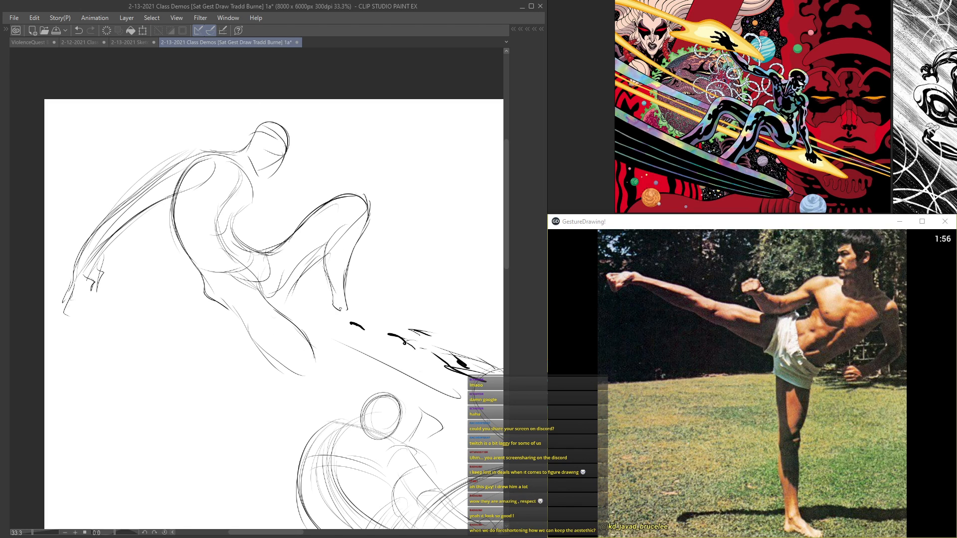
Step: Draw the rear lower leg tapering from the knee to the foot and reinforce the thigh contour
mouse_move(262, 352)
left_mouse_down()
mouse_move(272, 381)
mouse_move(262, 408)
left_mouse_up()
left_click_drag(272, 368, 267, 438)
left_click_drag(306, 388, 279, 441)
left_click_drag(264, 382, 269, 451)
left_click_drag(283, 370, 200, 286)
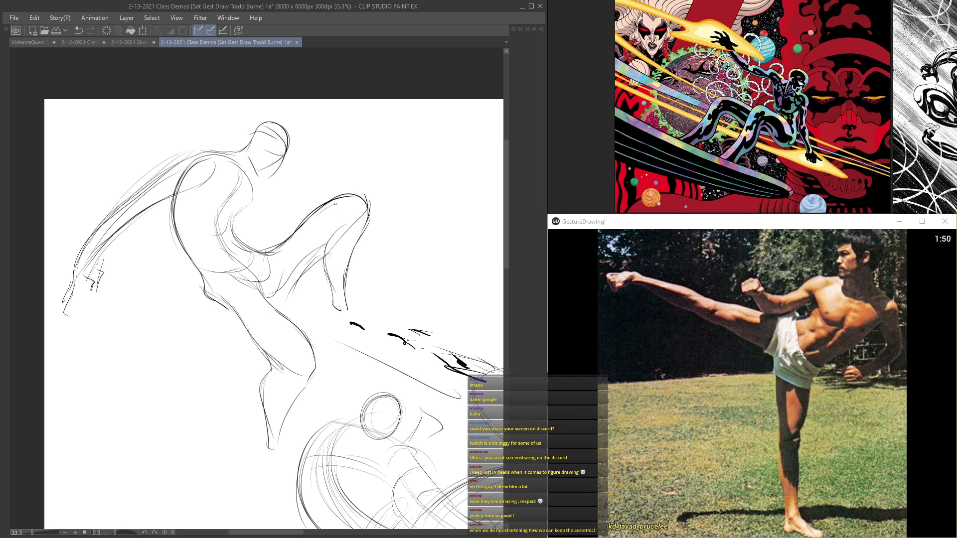
Step: Add pelvis and ribcage cross-contours, sketch the far arm behind the torso and extend the rear foot
left_click_drag(285, 289, 285, 308)
left_click_drag(256, 290, 286, 282)
left_click_drag(255, 278, 217, 265)
left_click_drag(212, 210, 174, 230)
left_click_drag(204, 231, 238, 221)
left_click_drag(185, 280, 158, 319)
left_click_drag(258, 394, 266, 441)
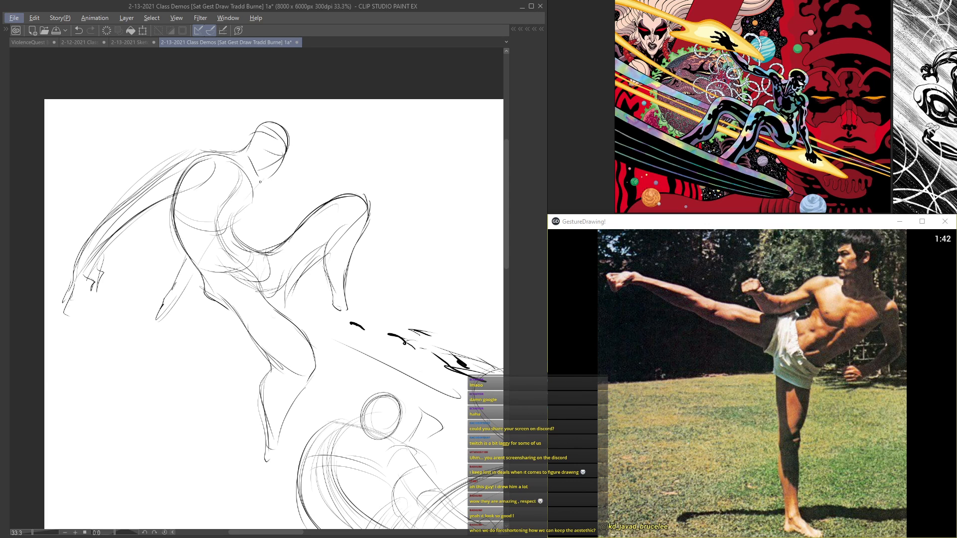
Step: Start the high-kick study in the gap between two figures with a head, chest curve and sweeping kicking-leg line
scroll(260, 181, "down", 3)
left_click_drag(347, 297, 183, 200)
left_click_drag(288, 216, 322, 257)
scroll(331, 236, "up", 4)
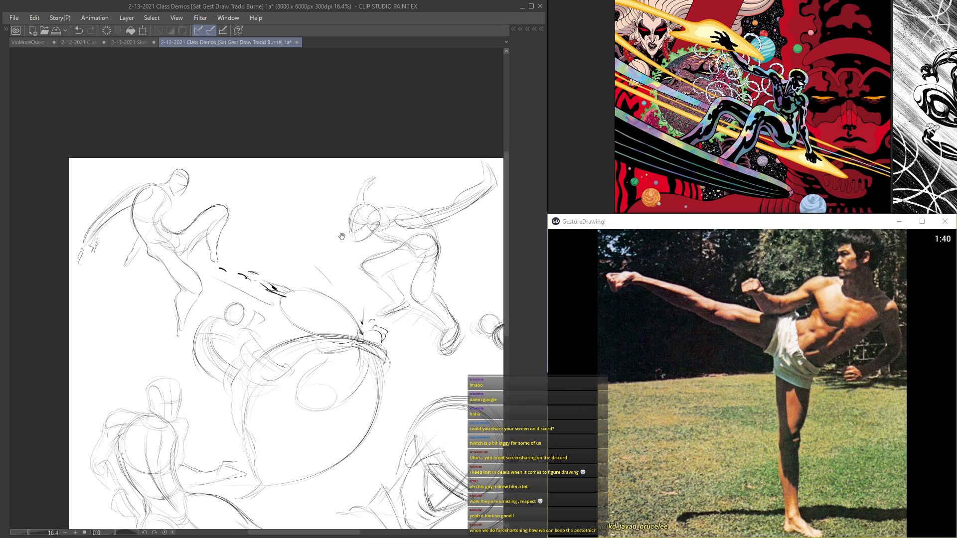
scroll(264, 131, "up", 1)
mouse_move(350, 136)
left_mouse_down()
mouse_move(311, 131)
mouse_move(315, 150)
mouse_move(310, 134)
mouse_move(330, 125)
mouse_move(348, 145)
mouse_move(355, 138)
mouse_move(312, 129)
mouse_move(360, 185)
mouse_move(327, 232)
left_mouse_up()
left_click_drag(372, 190, 314, 240)
mouse_move(309, 166)
left_mouse_down()
mouse_move(307, 193)
mouse_move(260, 205)
mouse_move(82, 148)
left_mouse_up()
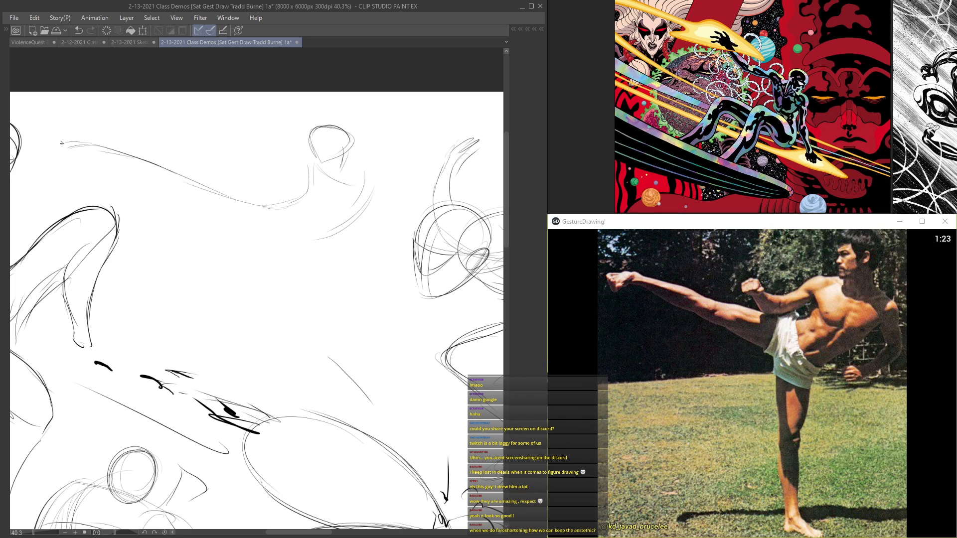
Step: Add the kicking leg's foot and underside, the standing leg's first line and the lower torso curve
mouse_move(67, 151)
left_mouse_down()
mouse_move(154, 159)
mouse_move(216, 190)
left_mouse_up()
left_click_drag(97, 153, 209, 218)
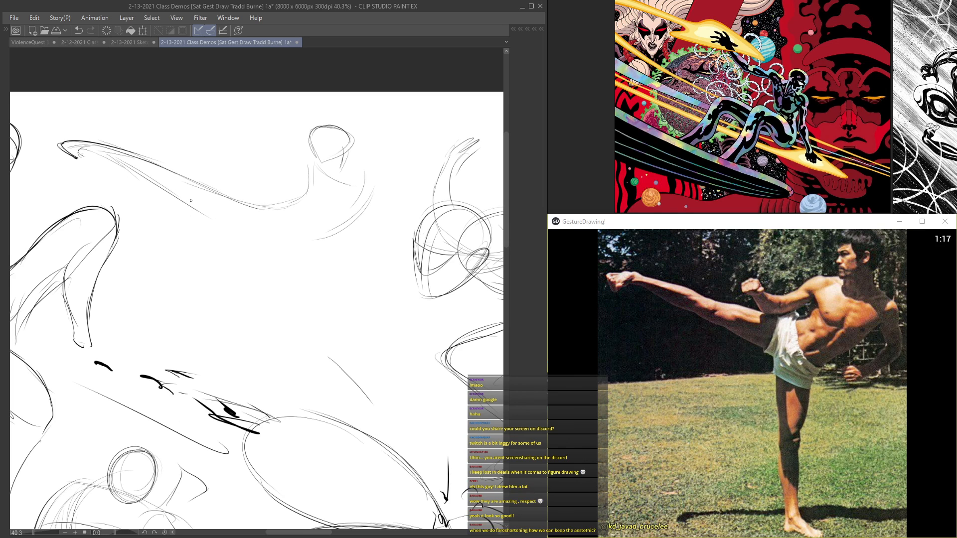
mouse_move(170, 190)
left_mouse_down()
mouse_move(259, 256)
mouse_move(258, 302)
left_mouse_up()
left_click_drag(278, 215, 310, 247)
left_click_drag(274, 203, 298, 246)
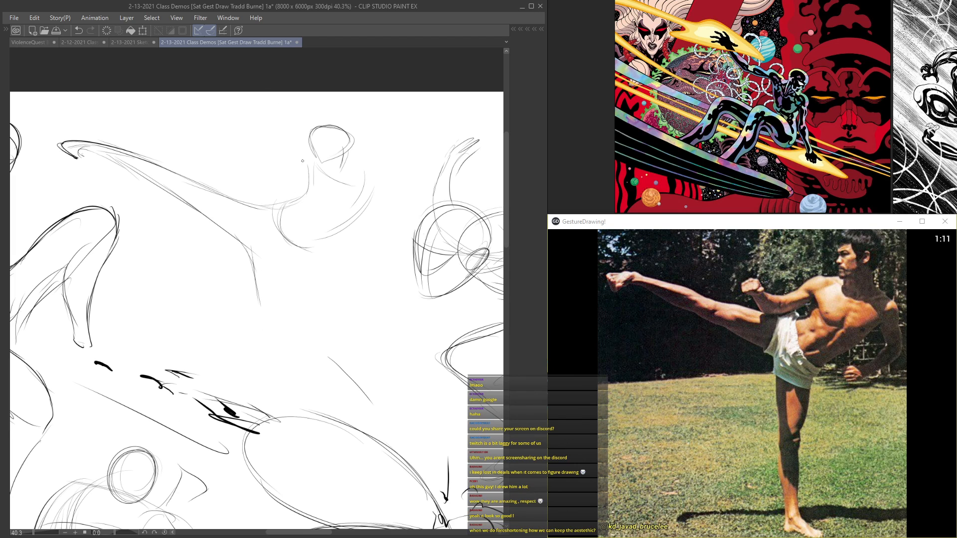
Step: Build the kicking figure's torso with chest and waist curves, and wrap cross-contours around the pelvis and thighs
scroll(356, 188, "up", 1)
left_click_drag(309, 168, 368, 186)
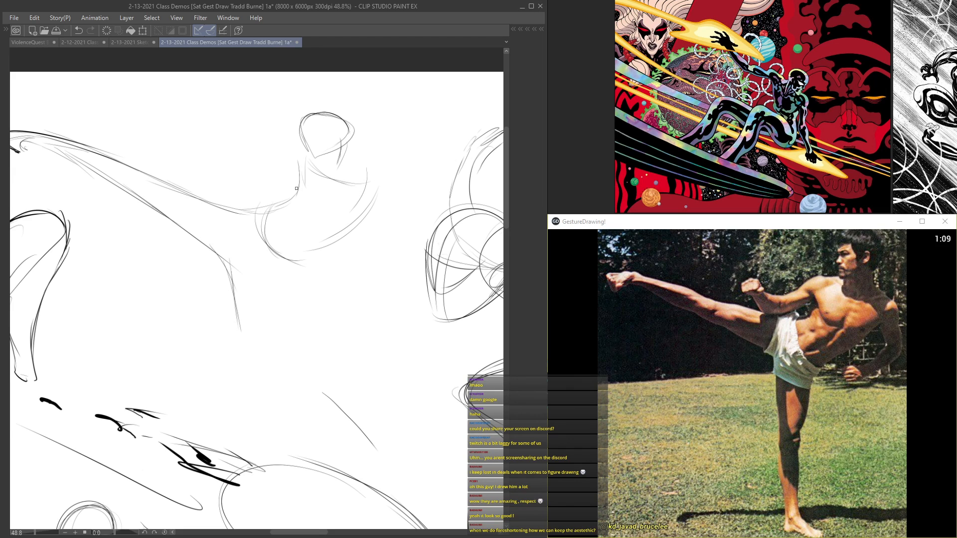
mouse_move(291, 194)
left_mouse_down()
mouse_move(313, 217)
mouse_move(356, 224)
mouse_move(301, 247)
left_mouse_up()
mouse_move(341, 185)
left_mouse_down()
mouse_move(264, 255)
mouse_move(247, 249)
mouse_move(317, 225)
left_mouse_up()
left_click_drag(242, 249, 258, 249)
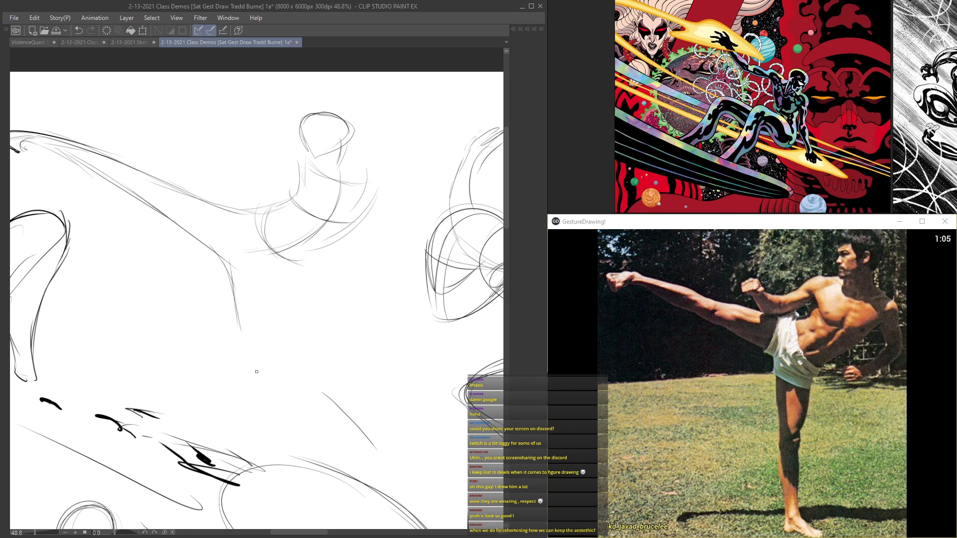
left_click_drag(247, 209, 240, 244)
left_click_drag(220, 204, 220, 236)
left_click_drag(230, 203, 218, 249)
left_click_drag(263, 291, 272, 294)
scroll(290, 279, "down", 1)
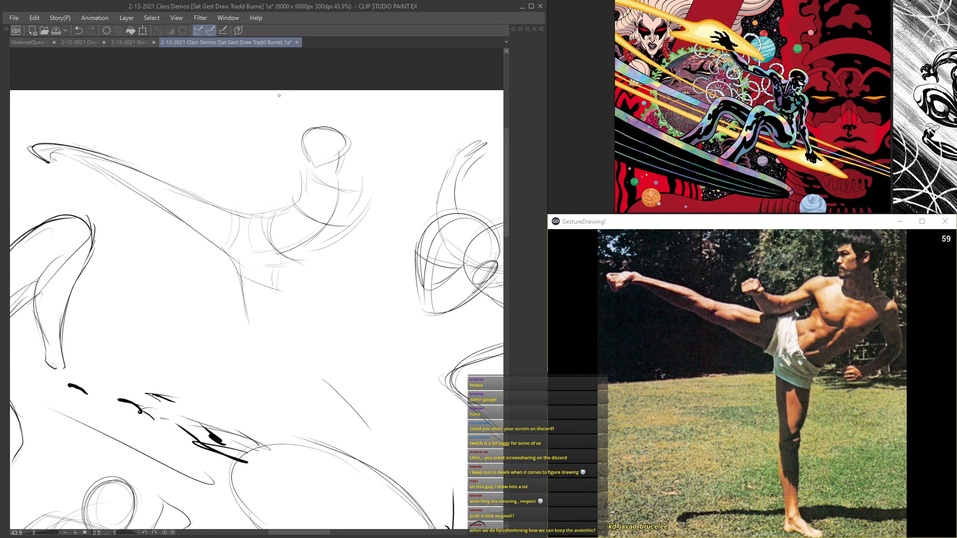
Step: Draw the kicking figure's bent arm reaching over the raised thigh, with a blocked-in fist
scroll(282, 139, "up", 1)
scroll(294, 201, "up", 1)
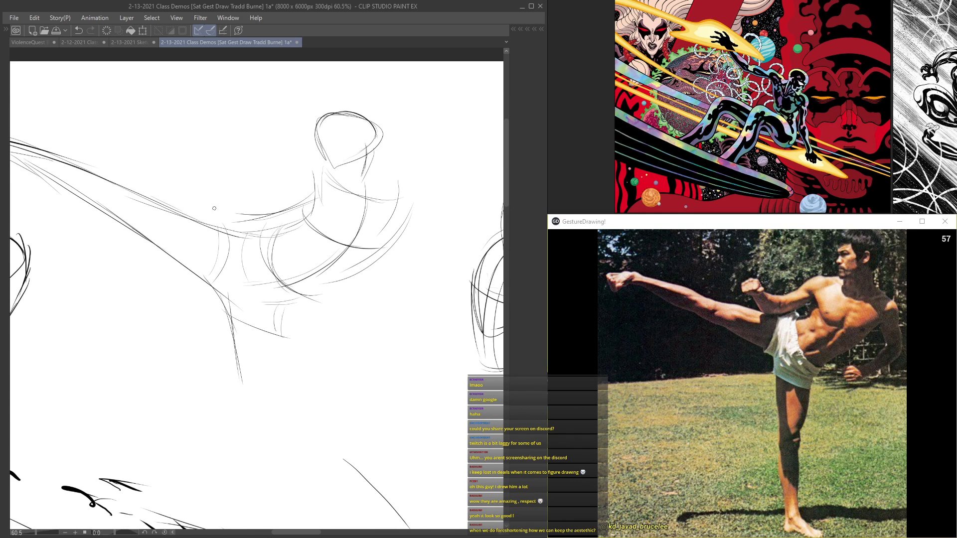
mouse_move(195, 183)
left_mouse_down()
mouse_move(226, 223)
mouse_move(249, 225)
left_mouse_up()
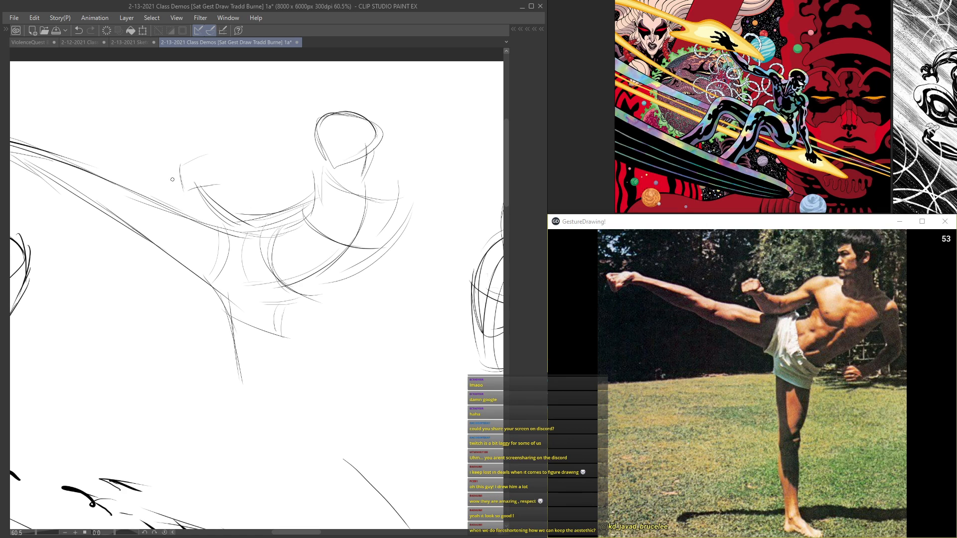
left_click_drag(210, 158, 233, 182)
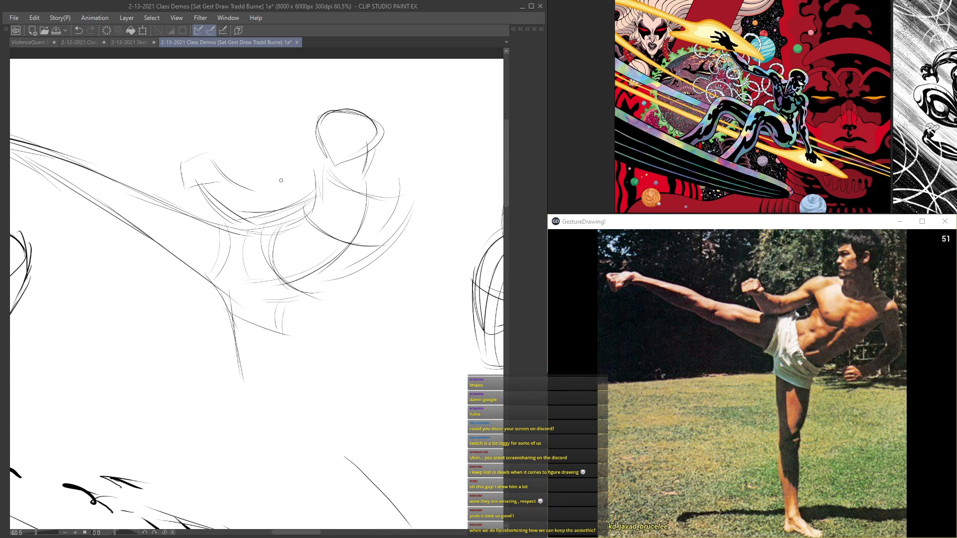
left_click_drag(315, 161, 287, 184)
Step: Group Layer 6 through Layer 10 into a new folder and collapse it
scroll(320, 141, "down", 4)
left_click_drag(311, 200, 214, 153)
scroll(219, 183, "down", 3)
scroll(241, 143, "down", 1)
key("Tab")
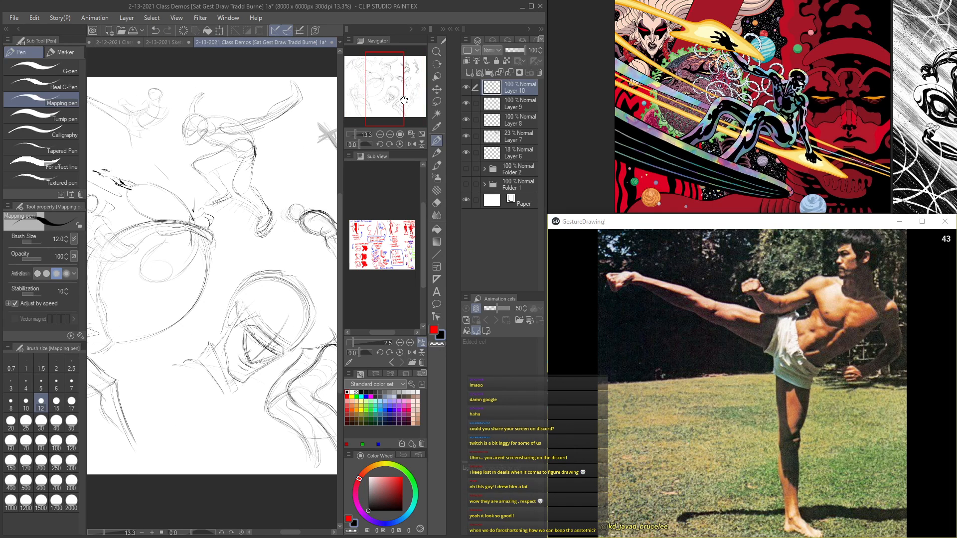
left_click(488, 72)
left_click(510, 165, "shift")
left_click(495, 88)
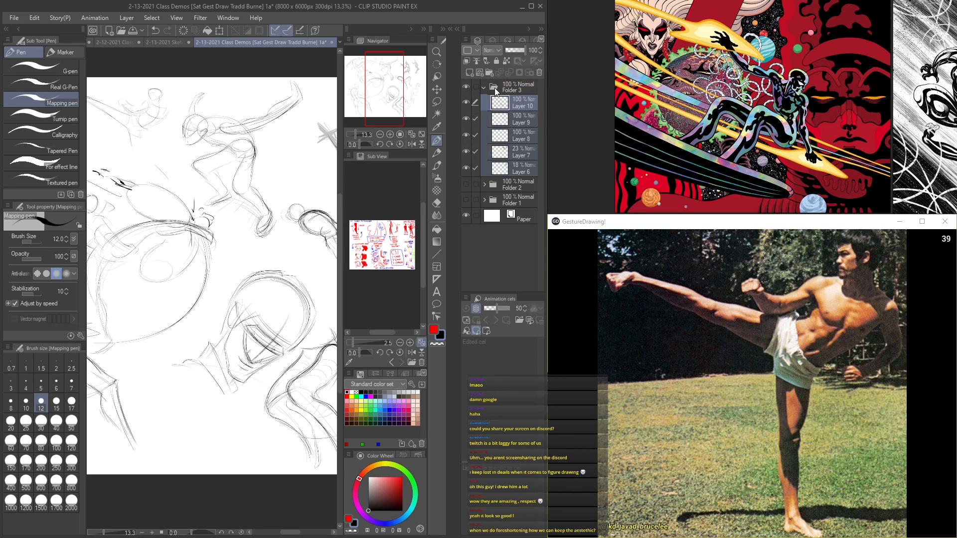
left_click(483, 88)
key("Tab")
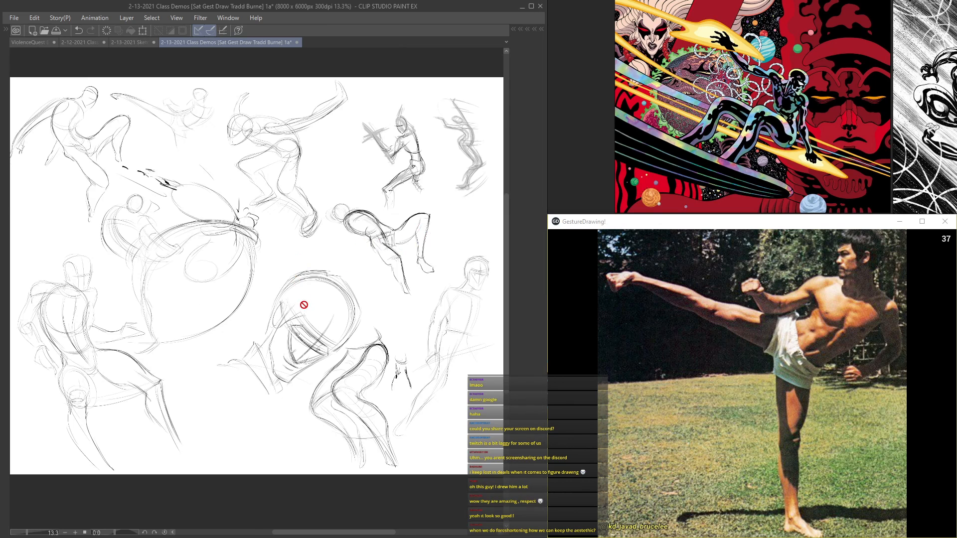
Step: Add a new drawing layer above the collapsed folder
scroll(303, 303, "up", 5)
left_click_drag(357, 237, 471, 208)
mouse_move(311, 218)
left_mouse_down()
mouse_move(480, 193)
mouse_move(299, 208)
left_mouse_up()
key("Tab")
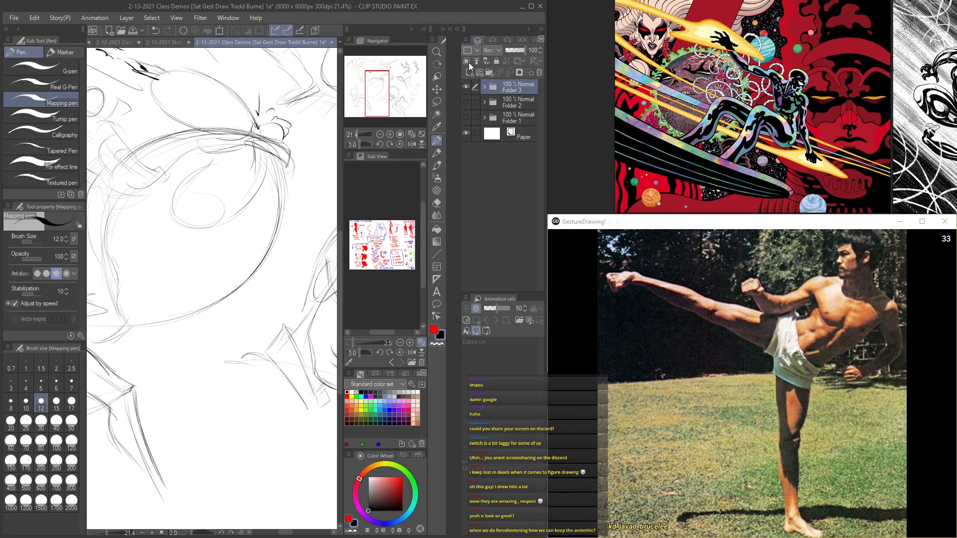
key("Tab")
Step: Reinforce the shoulder arc and upper arm of the large foreshortened figure in the middle of the page
mouse_move(235, 147)
left_mouse_down()
mouse_move(345, 228)
mouse_move(336, 218)
mouse_move(335, 227)
left_mouse_up()
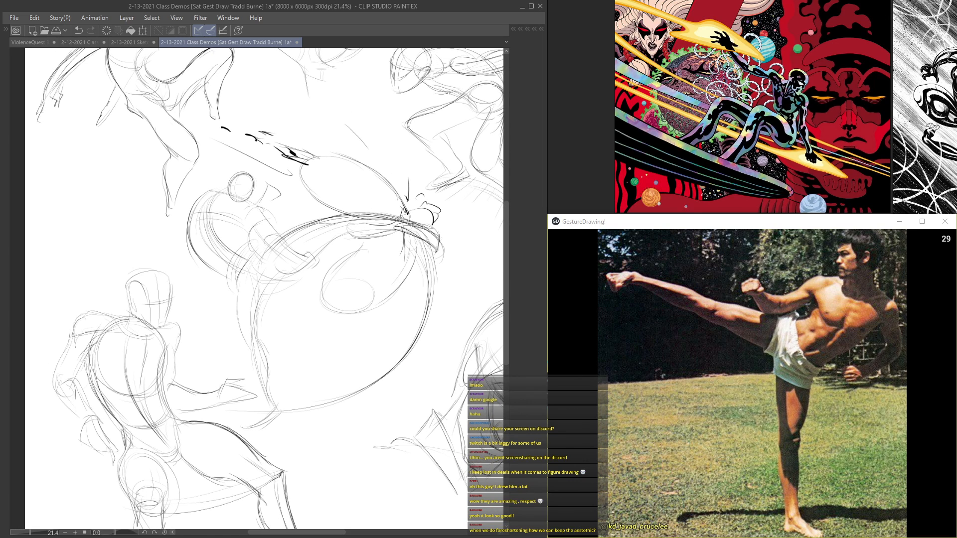
left_click_drag(315, 297, 329, 309)
scroll(361, 287, "up", 4)
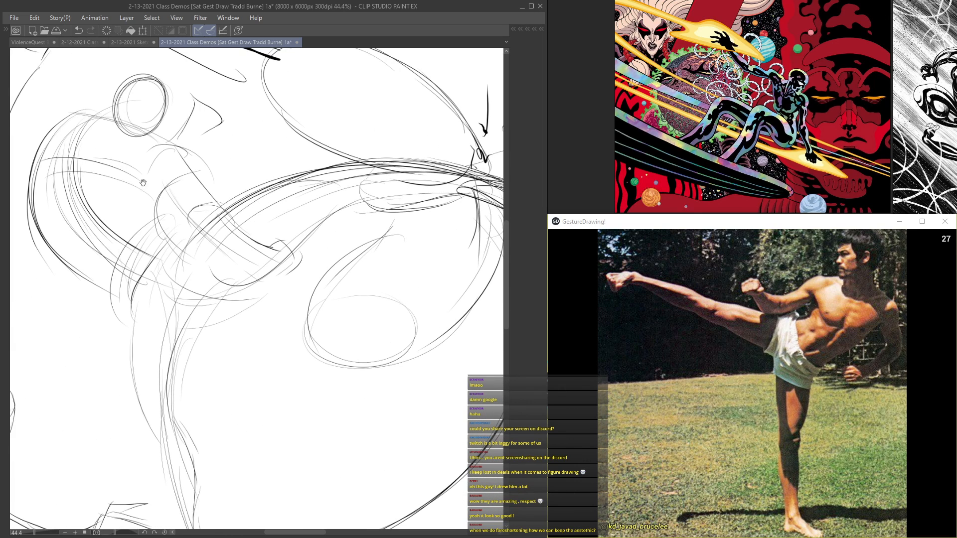
left_click_drag(143, 183, 305, 271)
mouse_move(319, 229)
left_mouse_down()
mouse_move(356, 244)
mouse_move(295, 239)
mouse_move(353, 237)
left_mouse_up()
mouse_move(322, 227)
left_mouse_down()
mouse_move(347, 254)
mouse_move(335, 228)
mouse_move(357, 258)
mouse_move(282, 241)
mouse_move(318, 264)
mouse_move(284, 275)
mouse_move(250, 263)
mouse_move(282, 297)
mouse_move(202, 270)
left_mouse_up()
left_click_drag(307, 264, 227, 279)
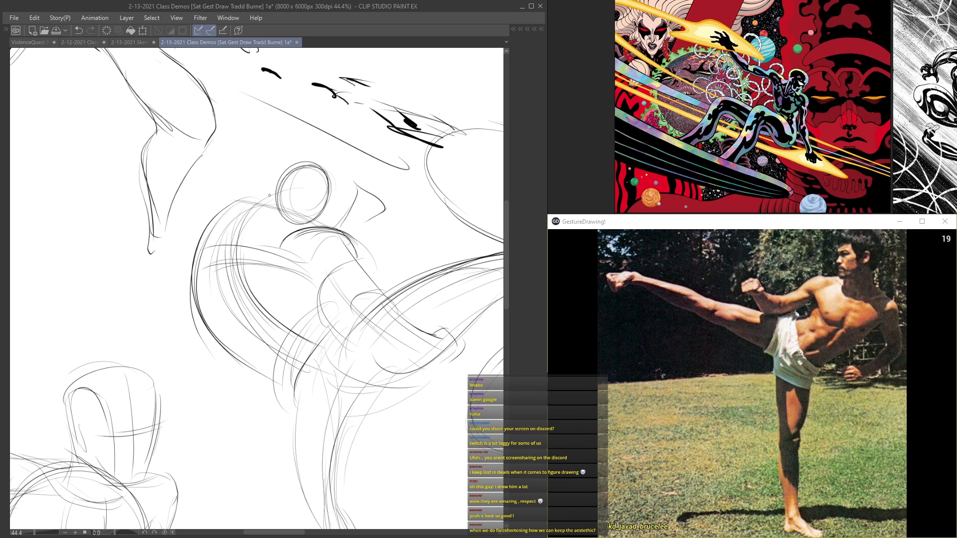
Step: Darken the foreshortened figure's head outline and shape the fist raised beside it
left_click_drag(307, 164, 275, 189)
mouse_move(320, 166)
left_mouse_down()
mouse_move(334, 196)
mouse_move(373, 212)
left_mouse_up()
mouse_move(375, 214)
left_mouse_down()
mouse_move(360, 226)
mouse_move(366, 215)
left_mouse_up()
mouse_move(356, 192)
left_mouse_down()
mouse_move(350, 211)
mouse_move(380, 200)
left_mouse_up()
mouse_move(309, 230)
left_mouse_down()
mouse_move(230, 152)
mouse_move(295, 202)
mouse_move(274, 231)
left_mouse_up()
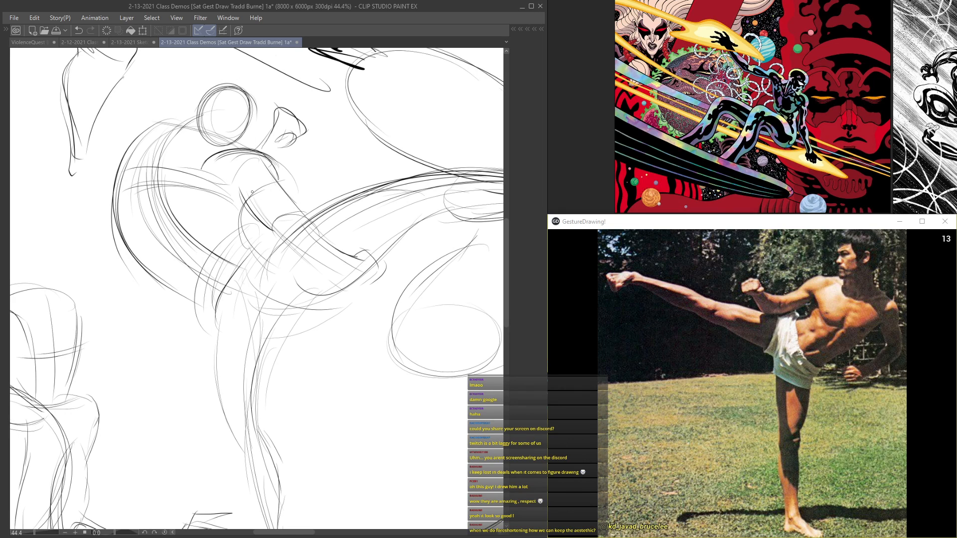
Step: Thicken the underside of the foreshortened figure's near arm and define the fist at its end
mouse_move(240, 192)
left_mouse_down()
mouse_move(270, 225)
mouse_move(263, 229)
mouse_move(240, 204)
mouse_move(323, 273)
mouse_move(368, 282)
mouse_move(333, 290)
left_mouse_up()
mouse_move(361, 256)
left_mouse_down()
mouse_move(335, 276)
mouse_move(346, 262)
mouse_move(375, 271)
mouse_move(374, 282)
mouse_move(371, 251)
mouse_move(302, 214)
mouse_move(275, 233)
left_mouse_up()
left_click_drag(273, 235, 331, 276)
left_click_drag(284, 243, 350, 284)
scroll(224, 306, "down", 3)
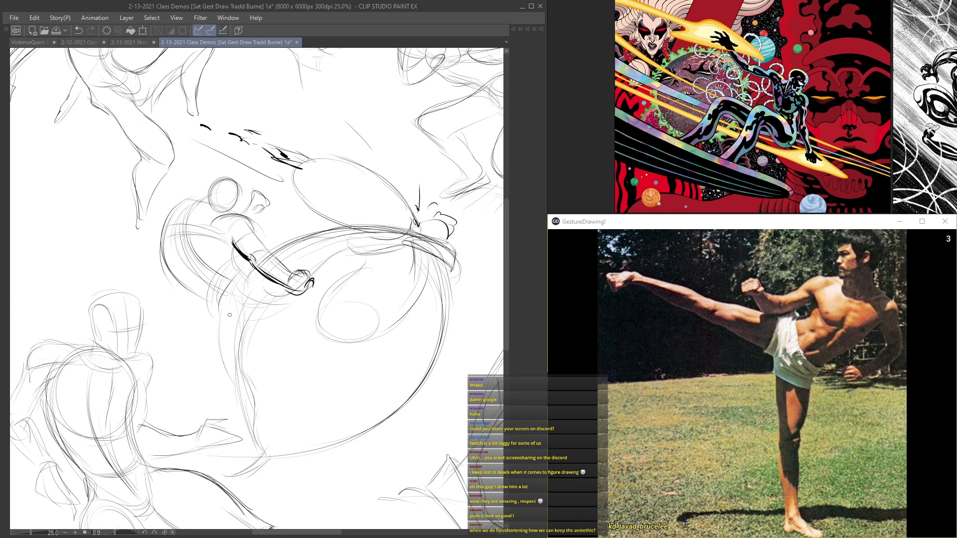
Step: Lay heavy overlapping lines along the foreshortened figure's outer contour below the waist
scroll(224, 345, "up", 1)
left_click_drag(220, 305, 234, 395)
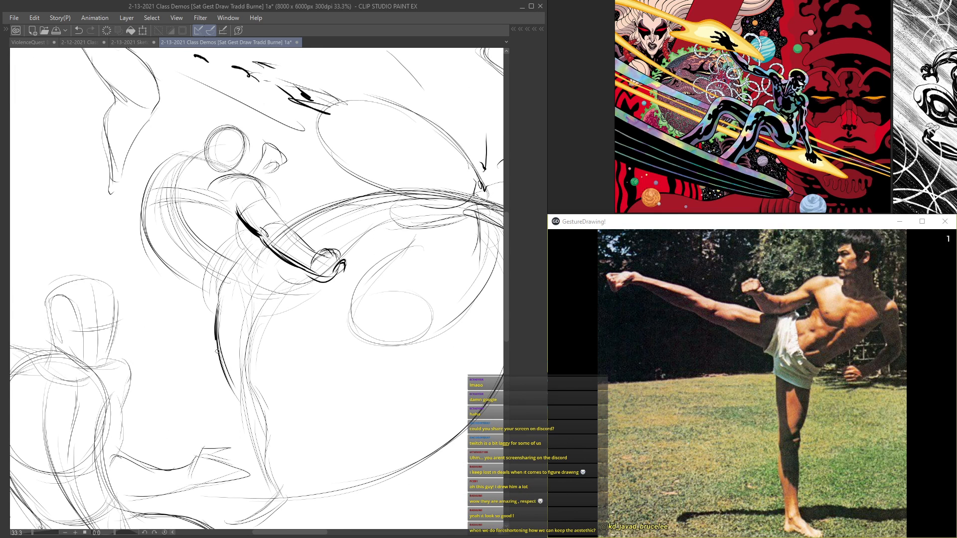
left_click_drag(214, 331, 239, 404)
left_click_drag(217, 317, 232, 378)
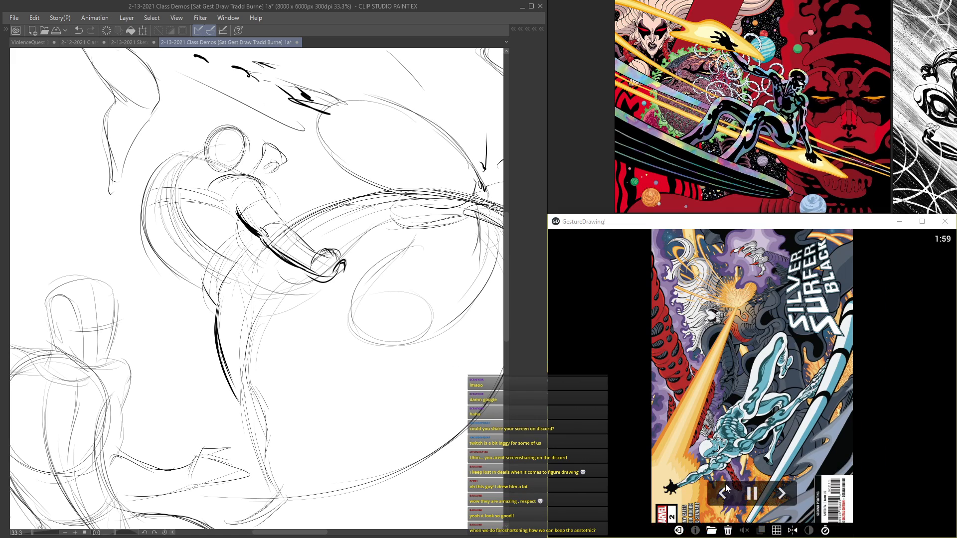
Step: Return to the high-kick reference and pause the timer, and darken the foreshortened figure's rounded back contours
left_click(723, 493)
left_click(752, 493)
mouse_move(141, 212)
left_mouse_down()
mouse_move(152, 246)
mouse_move(191, 278)
left_mouse_up()
left_click_drag(168, 197, 204, 248)
left_click_drag(173, 216, 221, 260)
left_click_drag(172, 185, 188, 232)
left_click_drag(171, 266, 229, 317)
Step: Build up a heavy black shadow along the underside of the near forearm toward the fist
mouse_move(265, 234)
left_mouse_down()
mouse_move(320, 270)
mouse_move(295, 267)
mouse_move(323, 280)
left_mouse_up()
left_click_drag(267, 234, 310, 267)
left_click_drag(268, 241, 313, 268)
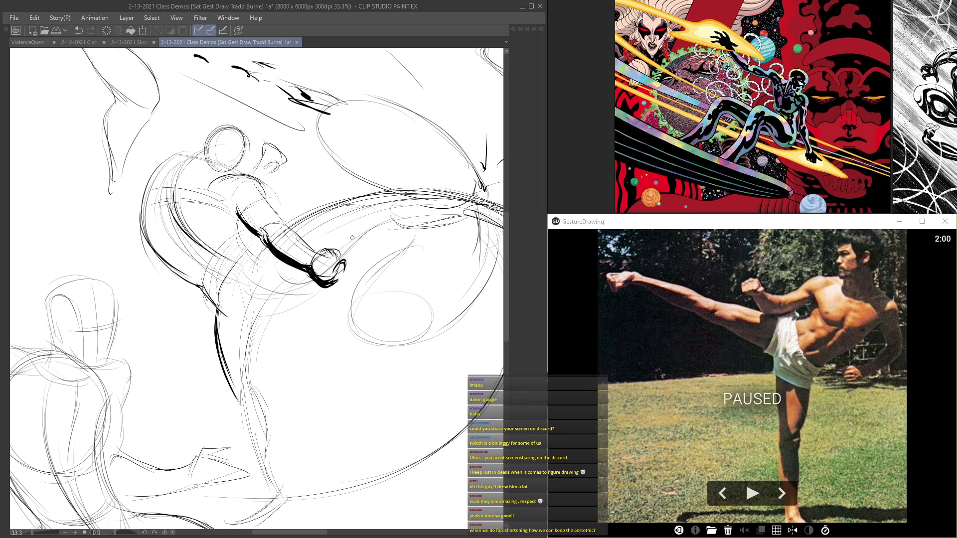
Step: Try a bold zigzag stroke in the blank area above the foreshortened figure and undo it
mouse_move(265, 351)
left_mouse_down()
mouse_move(242, 171)
mouse_move(254, 353)
mouse_move(254, 190)
mouse_move(279, 283)
mouse_move(277, 447)
left_mouse_up()
left_click_drag(279, 164, 332, 282)
left_click_drag(327, 155, 349, 207)
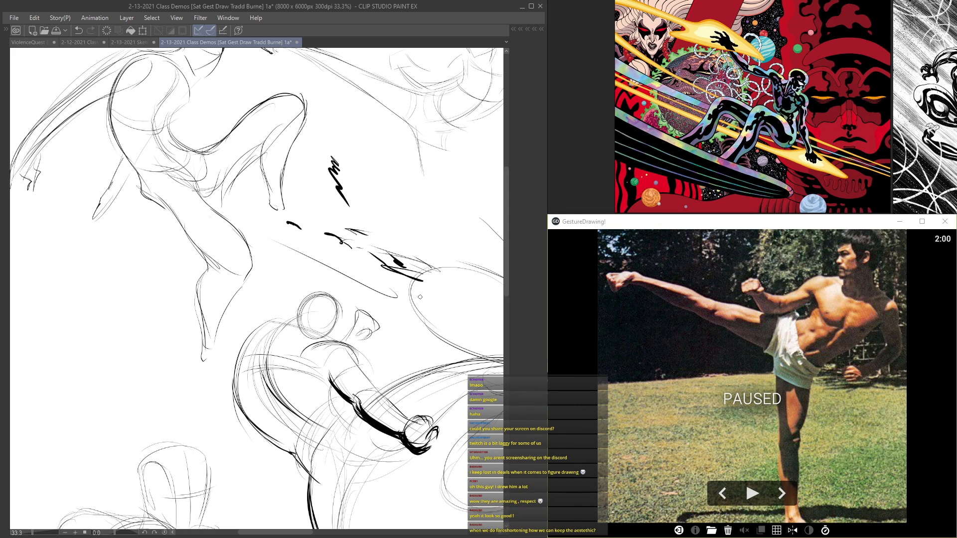
key("ctrl+z")
Step: Reinforce the kicking foot and lower leg with heavy, angular contour lines
mouse_move(485, 391)
left_mouse_down()
mouse_move(331, 187)
mouse_move(292, 166)
mouse_move(310, 231)
mouse_move(382, 219)
mouse_move(435, 251)
left_mouse_up()
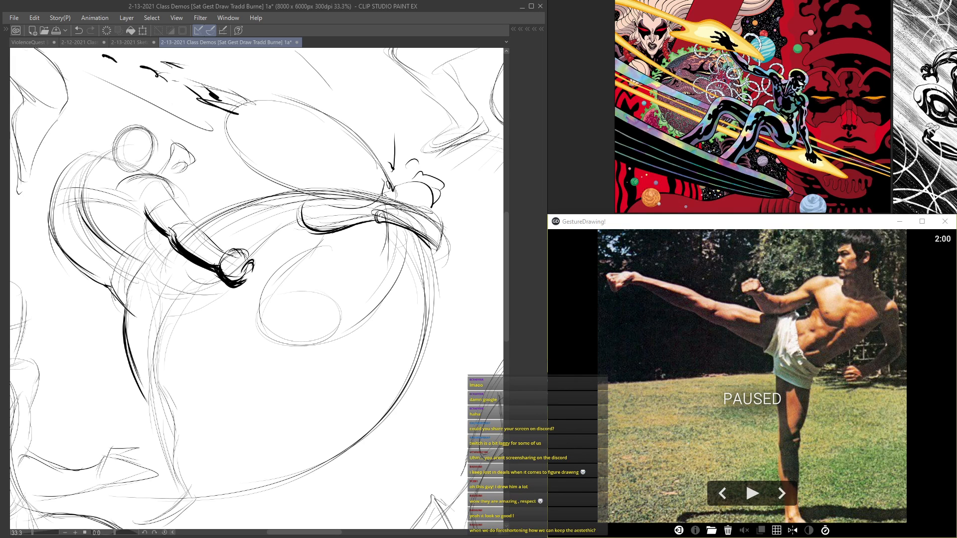
mouse_move(374, 222)
left_mouse_down()
mouse_move(431, 243)
mouse_move(447, 221)
mouse_move(439, 248)
left_mouse_up()
left_click_drag(396, 220, 443, 230)
mouse_move(301, 217)
left_mouse_down()
mouse_move(252, 258)
mouse_move(273, 167)
mouse_move(275, 184)
left_mouse_up()
left_click_drag(284, 227, 301, 232)
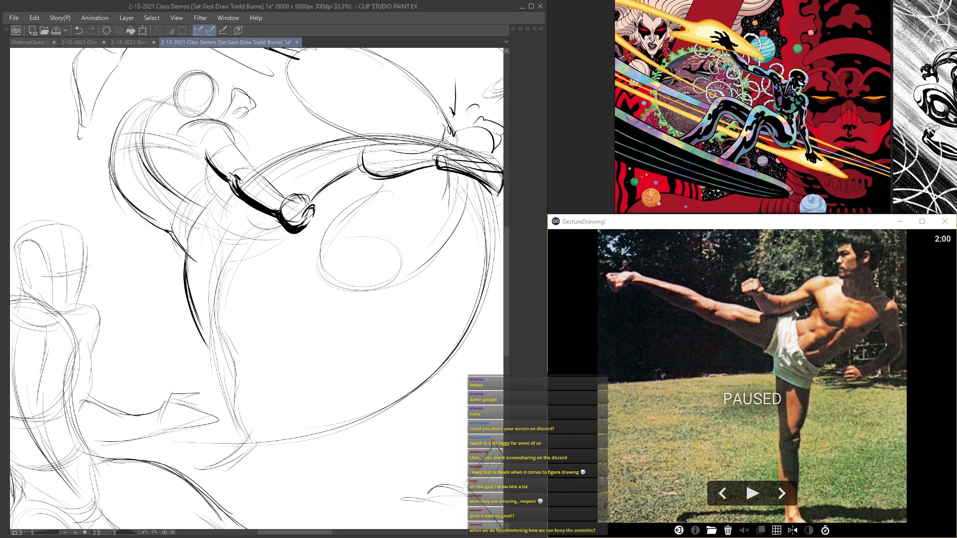
Step: Loop a larger teardrop contour around the ellipse below the kicking leg and strengthen the lower edge of the shape above it
mouse_move(423, 303)
left_mouse_down()
mouse_move(404, 305)
mouse_move(390, 332)
left_mouse_up()
left_click_drag(371, 275, 369, 310)
left_click_drag(368, 259, 299, 327)
left_click_drag(286, 279, 390, 261)
mouse_move(351, 219)
left_mouse_down()
mouse_move(418, 213)
mouse_move(414, 207)
mouse_move(421, 234)
mouse_move(404, 212)
left_mouse_up()
mouse_move(403, 143)
left_mouse_down()
mouse_move(357, 171)
mouse_move(333, 170)
left_mouse_up()
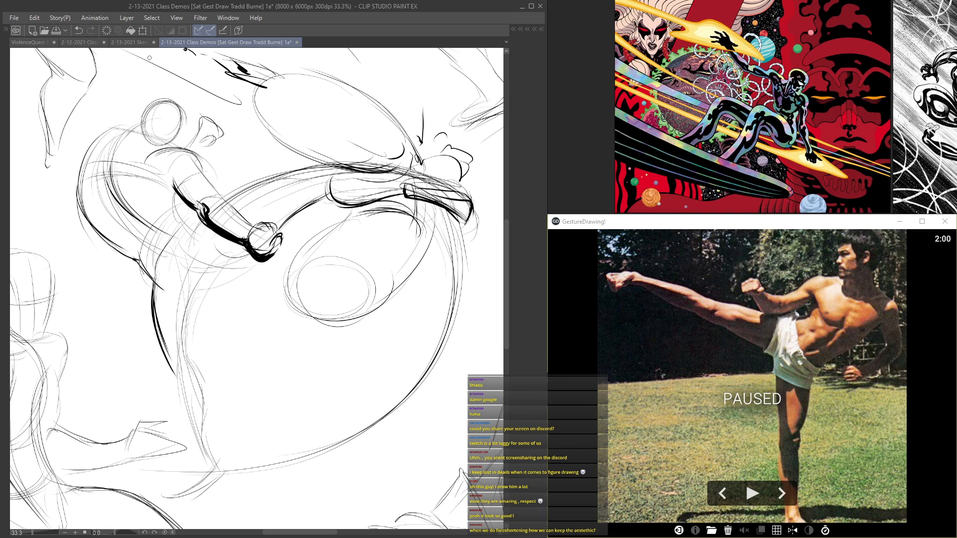
left_click_drag(400, 158, 378, 169)
Step: Thicken the curved outer edges of the teardrop shape beneath the kicking leg with overlapping strokes
mouse_move(431, 199)
left_mouse_down()
mouse_move(427, 264)
mouse_move(371, 317)
mouse_move(344, 322)
mouse_move(298, 279)
left_mouse_up()
left_click_drag(405, 273, 294, 319)
left_click_drag(286, 279, 374, 331)
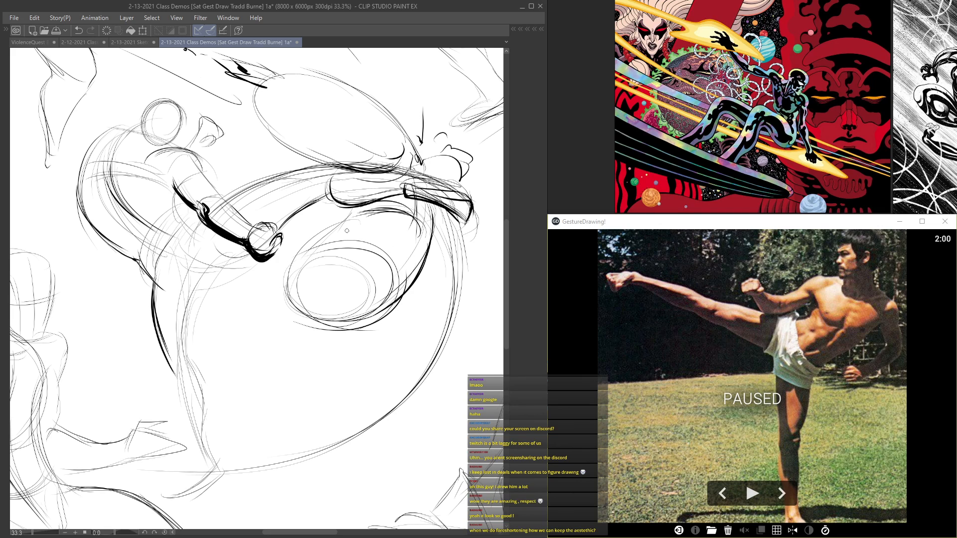
mouse_move(351, 217)
left_mouse_down()
mouse_move(278, 283)
mouse_move(403, 313)
left_mouse_up()
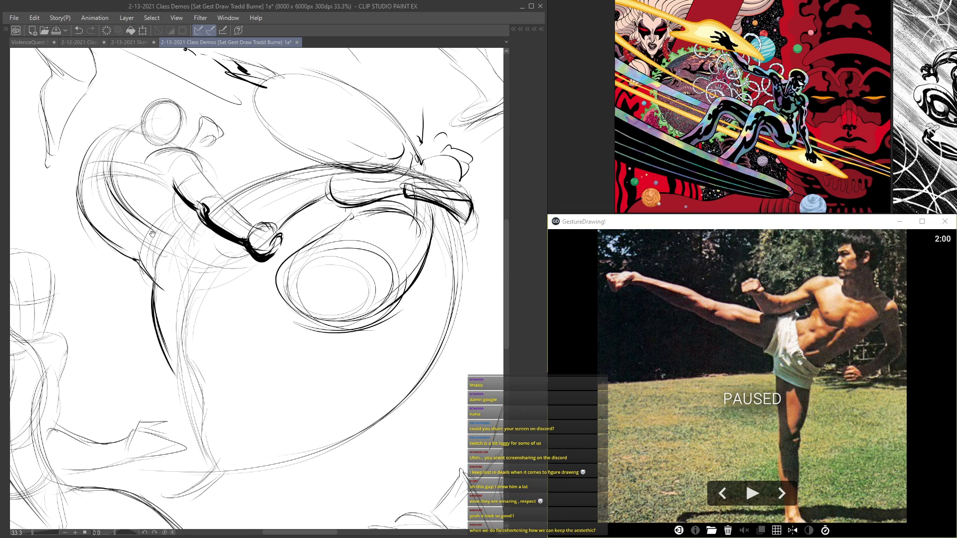
Step: Define the kicking figure's shoulder line, head and near upper arm with darker overlapping contours
left_click_drag(152, 233, 324, 317)
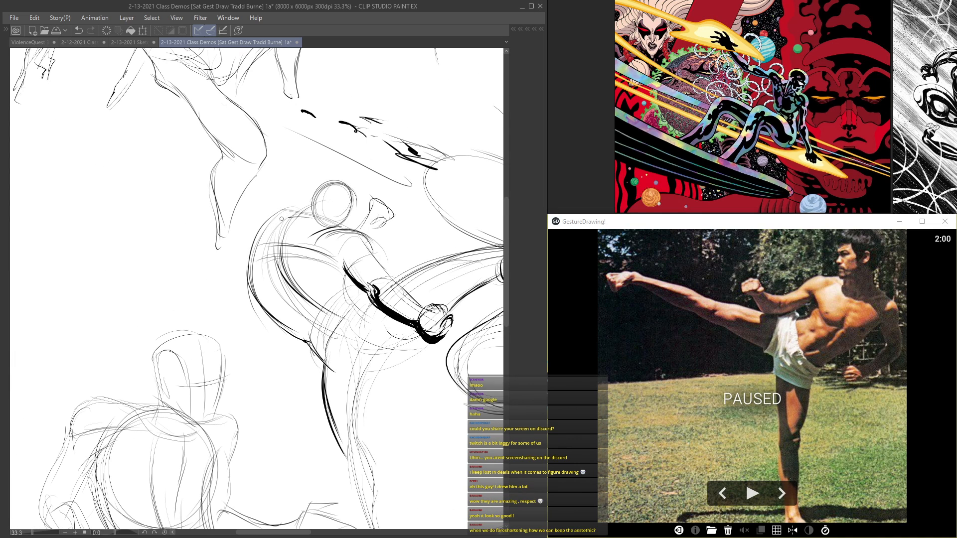
mouse_move(356, 202)
left_mouse_down()
mouse_move(318, 189)
mouse_move(346, 220)
mouse_move(363, 218)
left_mouse_up()
mouse_move(365, 255)
left_mouse_down()
mouse_move(391, 277)
mouse_move(356, 252)
mouse_move(369, 268)
mouse_move(352, 284)
left_mouse_up()
mouse_move(337, 224)
left_mouse_down()
mouse_move(338, 179)
mouse_move(285, 241)
left_mouse_up()
mouse_move(290, 162)
left_mouse_down()
mouse_move(269, 176)
mouse_move(266, 168)
left_mouse_up()
mouse_move(329, 186)
left_mouse_down()
mouse_move(275, 174)
mouse_move(332, 181)
mouse_move(323, 172)
mouse_move(282, 170)
mouse_move(252, 191)
mouse_move(295, 200)
mouse_move(310, 261)
left_mouse_up()
mouse_move(272, 191)
left_mouse_down()
mouse_move(278, 231)
mouse_move(307, 261)
left_mouse_up()
mouse_move(280, 204)
left_mouse_down()
mouse_move(329, 274)
mouse_move(283, 194)
mouse_move(251, 233)
left_mouse_up()
mouse_move(204, 128)
left_mouse_down()
mouse_move(190, 188)
mouse_move(208, 205)
left_mouse_up()
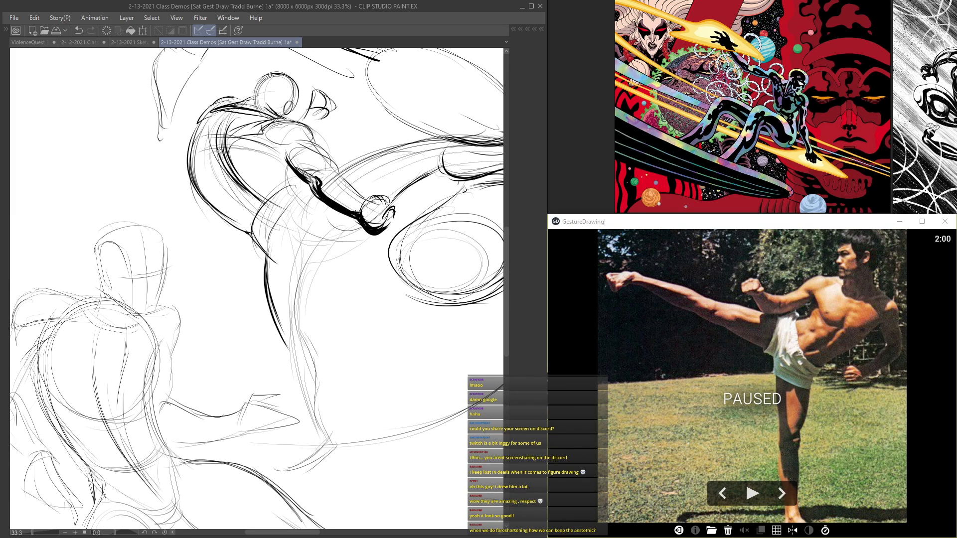
mouse_move(285, 168)
left_mouse_down()
mouse_move(294, 182)
mouse_move(264, 179)
left_mouse_up()
left_click_drag(258, 275, 307, 300)
Step: Darken the outline of the large oval shape above the kicking leg
mouse_move(424, 192)
left_mouse_down()
mouse_move(244, 260)
mouse_move(190, 196)
mouse_move(265, 363)
mouse_move(277, 355)
left_mouse_up()
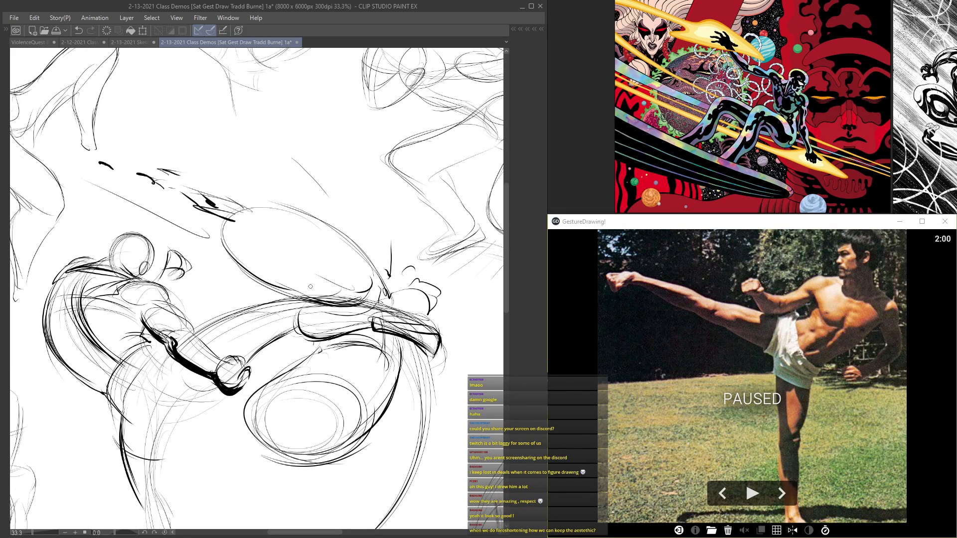
mouse_move(239, 212)
left_mouse_down()
mouse_move(232, 249)
mouse_move(285, 214)
mouse_move(378, 273)
left_mouse_up()
scroll(374, 374, "down", 3)
left_click_drag(365, 451, 389, 395)
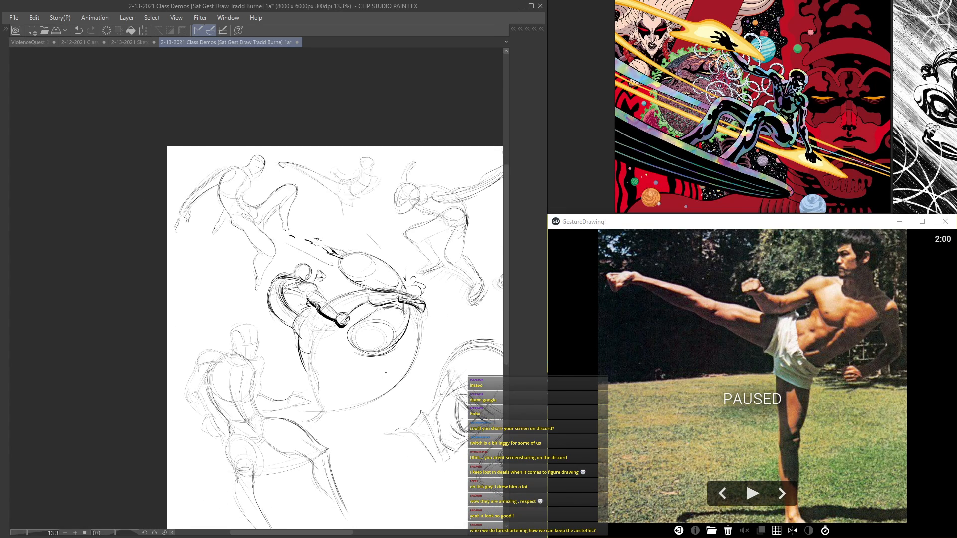
Step: Draw the kicking figure's standing leg with darker contours from the hip down to the ankle
scroll(388, 383, "up", 2)
mouse_move(314, 303)
left_mouse_down()
mouse_move(410, 315)
mouse_move(405, 333)
mouse_move(411, 306)
left_mouse_up()
scroll(398, 308, "down", 3)
scroll(336, 270, "up", 2)
scroll(339, 269, "up", 2)
left_click_drag(329, 272, 295, 340)
mouse_move(312, 291)
left_mouse_down()
mouse_move(299, 307)
mouse_move(291, 380)
left_mouse_up()
left_click_drag(298, 310, 292, 337)
left_click_drag(305, 401, 309, 466)
Step: Lay heavy strokes along the sole of the standing foot
left_click_drag(321, 497, 282, 519)
mouse_move(331, 496)
left_mouse_down()
mouse_move(275, 515)
mouse_move(288, 514)
left_mouse_up()
left_click_drag(359, 482, 316, 504)
Step: Redraw the kicking figure's head with a bold ear oval and dark facial accents
scroll(329, 495, "up", 3)
mouse_move(294, 236)
left_mouse_down()
mouse_move(288, 218)
mouse_move(309, 214)
mouse_move(315, 223)
mouse_move(305, 219)
mouse_move(284, 238)
left_mouse_up()
mouse_move(303, 191)
left_mouse_down()
mouse_move(309, 223)
mouse_move(257, 191)
mouse_move(252, 217)
left_mouse_up()
mouse_move(270, 174)
left_mouse_down()
mouse_move(279, 216)
mouse_move(265, 194)
mouse_move(286, 220)
left_mouse_up()
mouse_move(287, 174)
left_mouse_down()
mouse_move(300, 214)
mouse_move(245, 230)
mouse_move(248, 211)
left_mouse_up()
mouse_move(266, 183)
left_mouse_down()
mouse_move(243, 229)
mouse_move(248, 216)
mouse_move(198, 229)
left_mouse_up()
scroll(230, 226, "down", 4)
scroll(297, 165, "up", 3)
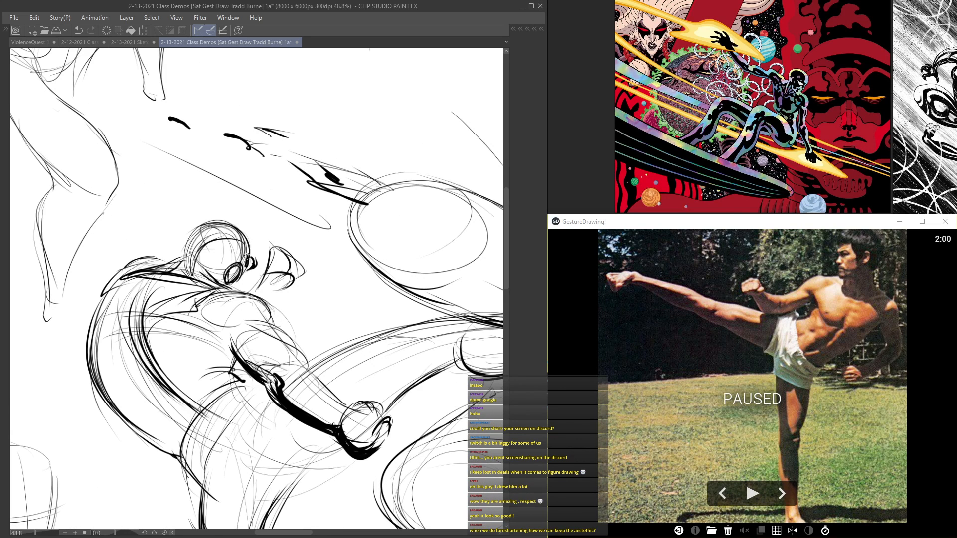
Step: Add curved hairline and face strokes inside the kicking figure's head and undo the last one
left_click_drag(246, 248, 249, 262)
left_click_drag(232, 218, 255, 287)
left_click_drag(235, 231, 241, 237)
key("ctrl+z")
scroll(232, 391, "down", 3)
scroll(265, 431, "up", 5)
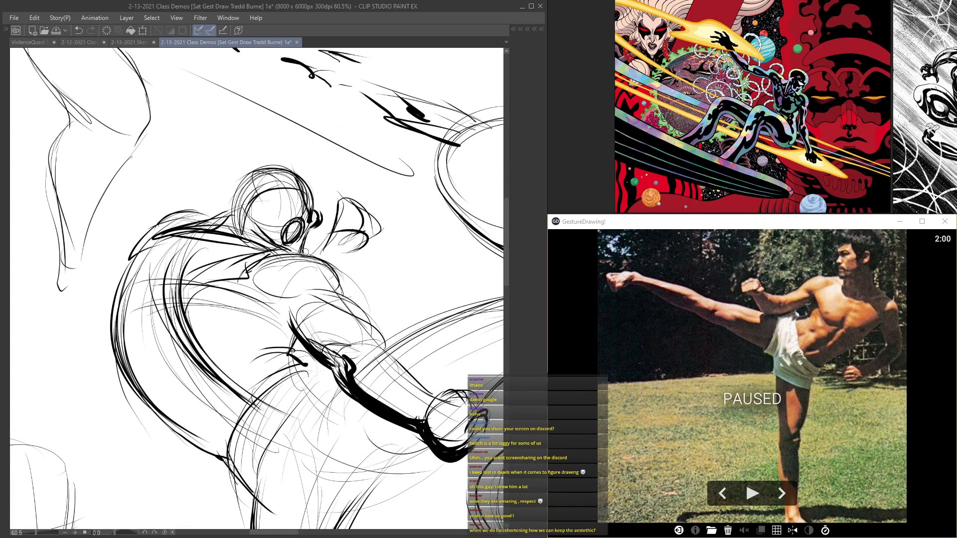
Step: Darken the back contour of the standing leg and add muscle lines along the knee and calf
scroll(275, 95, "down", 5)
scroll(326, 185, "up", 3)
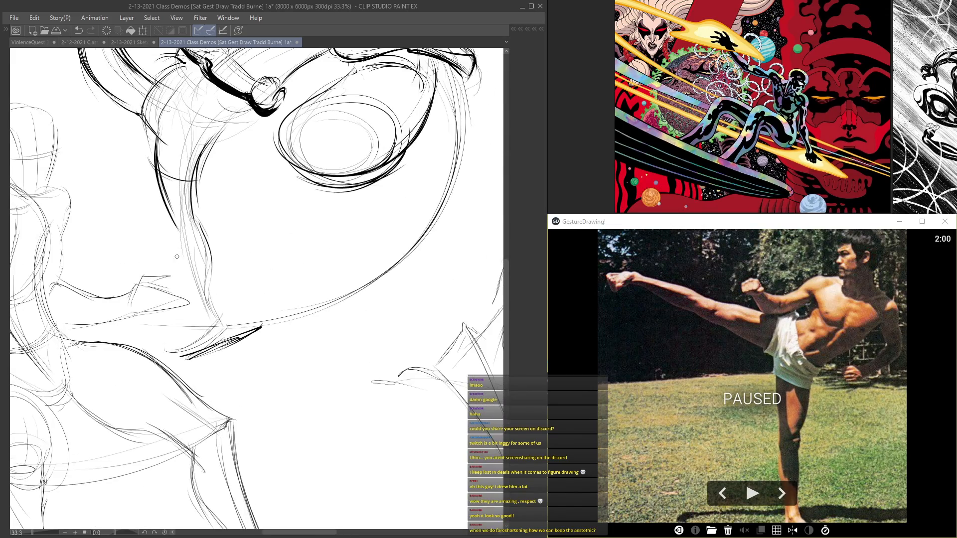
scroll(219, 319, "up", 2)
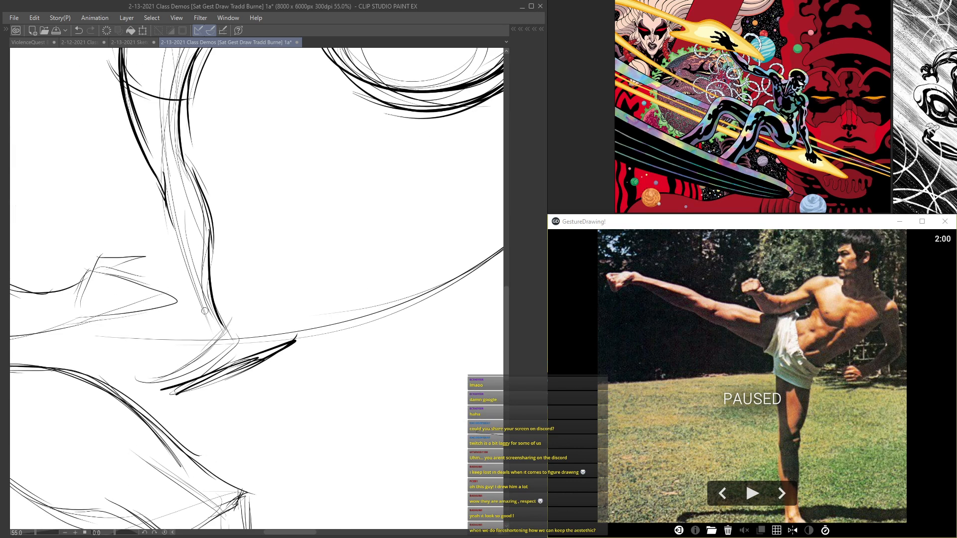
scroll(175, 222, "down", 2)
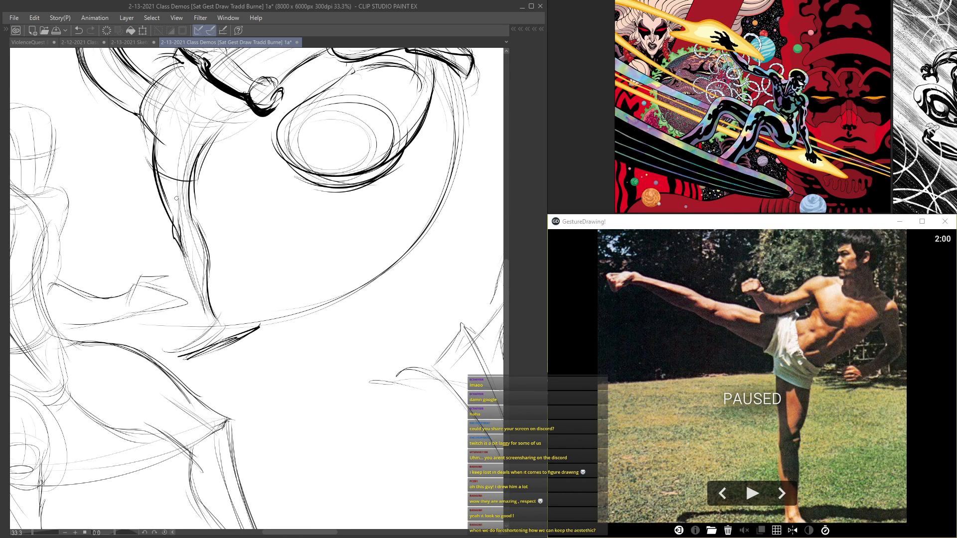
scroll(183, 209, "down", 1)
mouse_move(195, 251)
left_mouse_down()
mouse_move(189, 288)
mouse_move(162, 303)
mouse_move(178, 304)
left_mouse_up()
left_click_drag(208, 260, 207, 293)
left_click_drag(187, 236, 197, 279)
scroll(162, 181, "down", 2)
scroll(349, 180, "up", 2)
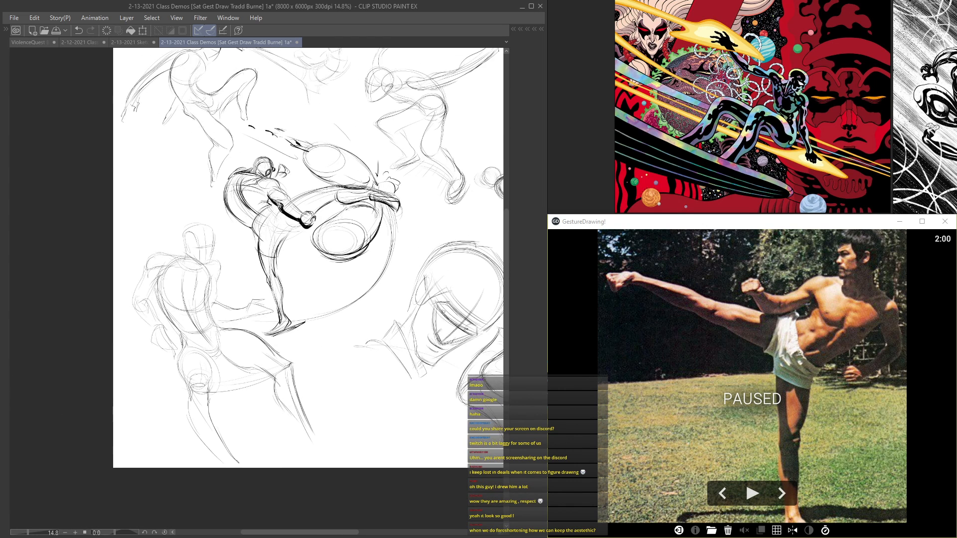
Step: Lay a heavy shadow line along the underside of the lower figure's outstretched thigh toward the knee
mouse_move(292, 155)
left_mouse_down()
mouse_move(317, 154)
mouse_move(325, 186)
mouse_move(294, 192)
left_mouse_up()
scroll(288, 134, "down", 3)
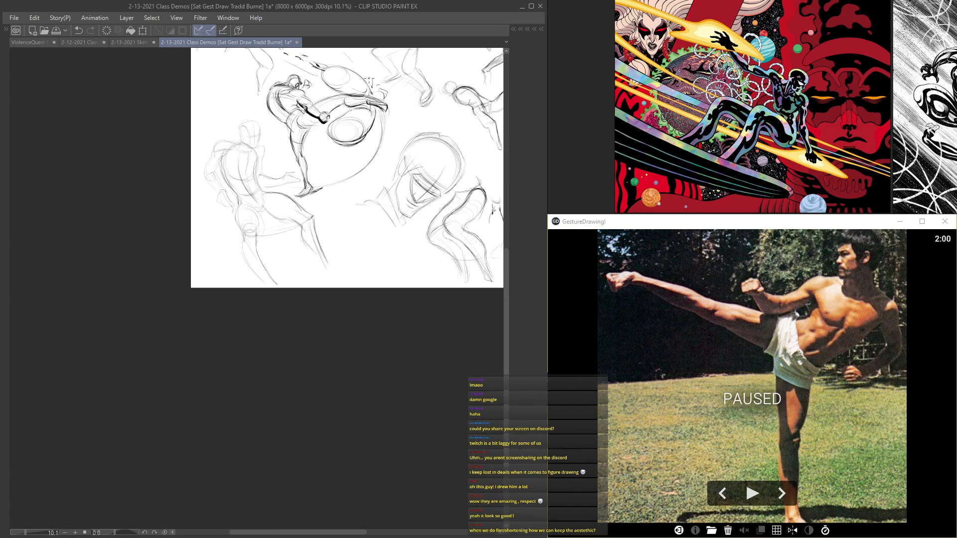
scroll(349, 114, "up", 4)
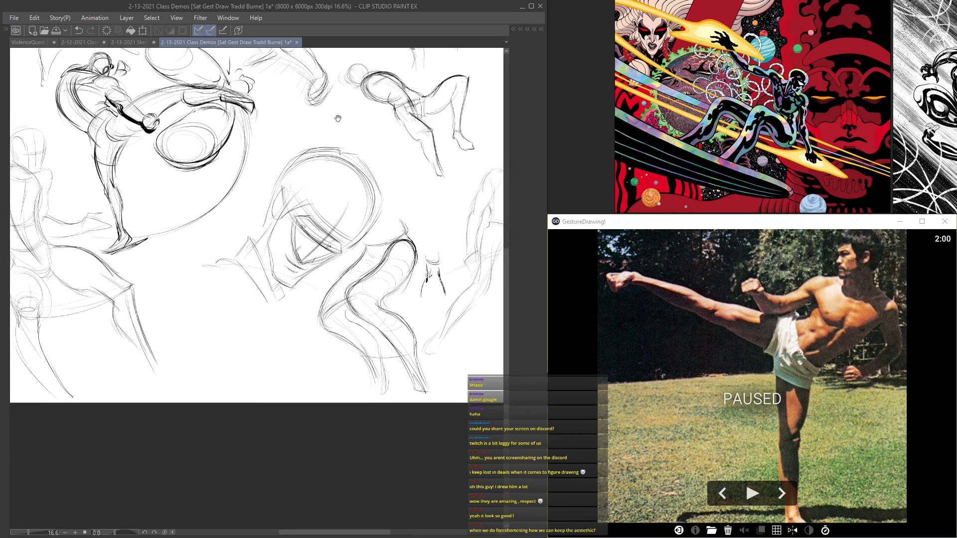
mouse_move(352, 171)
left_mouse_down()
mouse_move(327, 109)
mouse_move(279, 144)
mouse_move(327, 248)
mouse_move(286, 181)
mouse_move(429, 201)
left_mouse_up()
scroll(349, 131, "down", 3)
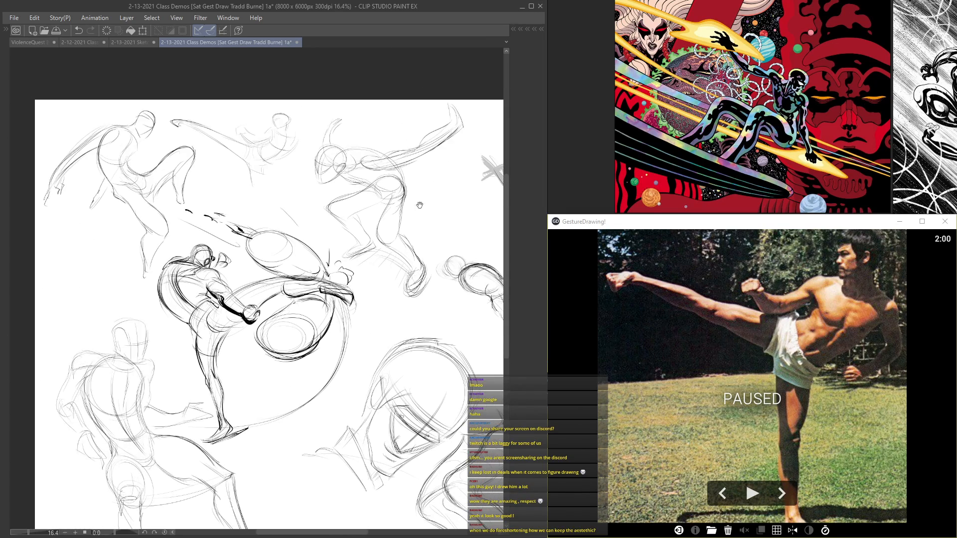
left_click_drag(265, 217, 365, 58)
left_click_drag(271, 190, 316, 116)
scroll(271, 221, "up", 4)
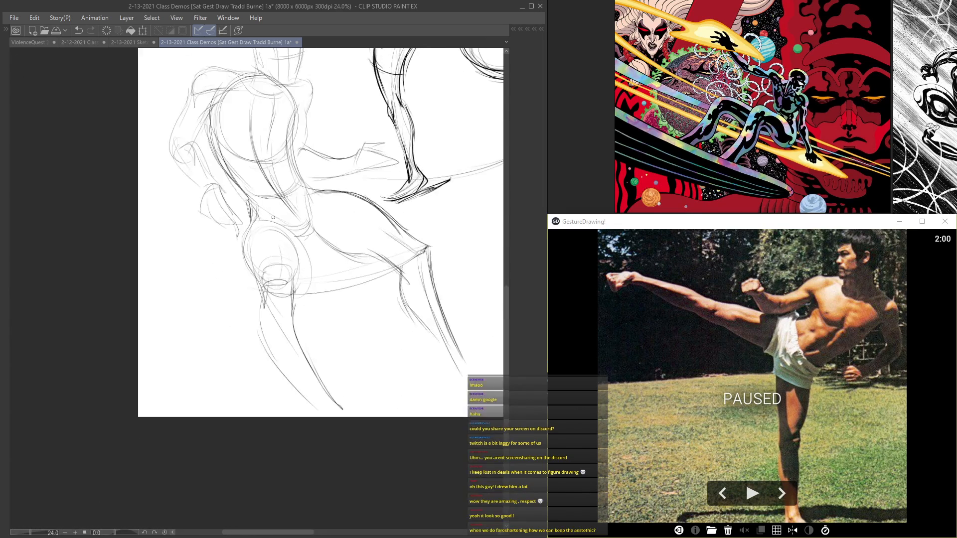
mouse_move(328, 229)
left_mouse_down()
mouse_move(373, 267)
mouse_move(359, 269)
mouse_move(377, 261)
mouse_move(391, 277)
mouse_move(381, 275)
mouse_move(424, 277)
mouse_move(451, 295)
left_mouse_up()
left_click_drag(426, 274, 450, 293)
Step: Accent the lower figure's near knee with thick strokes and darken the outer contour of the shin
scroll(359, 214, "down", 4)
scroll(287, 221, "up", 3)
left_click_drag(287, 221, 311, 298)
left_click_drag(313, 259, 311, 296)
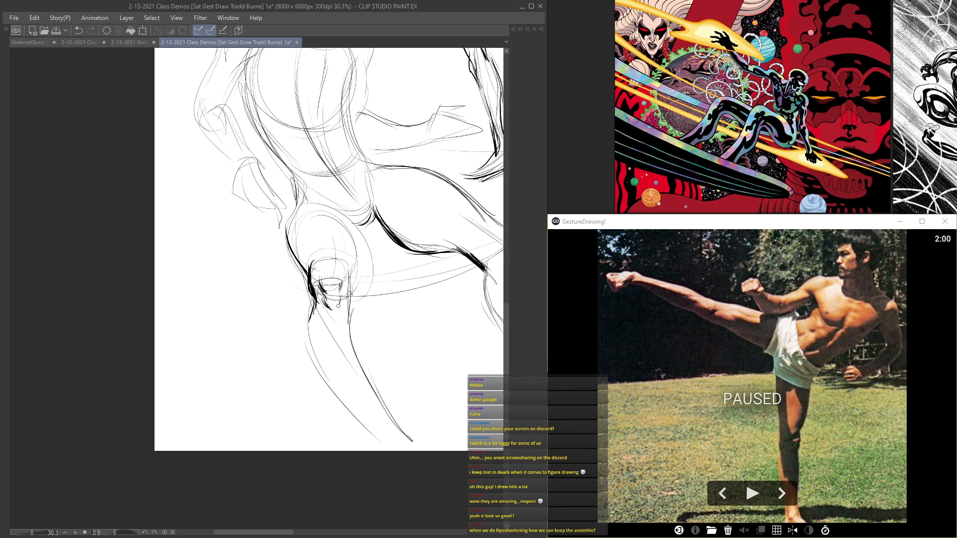
mouse_move(311, 307)
left_mouse_down()
mouse_move(306, 343)
mouse_move(339, 394)
left_mouse_up()
Step: Reinforce the near thigh's inner contour and the side of the waist on the lower figure
scroll(355, 298, "up", 1)
mouse_move(362, 260)
left_mouse_down()
mouse_move(335, 212)
mouse_move(355, 229)
left_mouse_up()
mouse_move(343, 213)
left_mouse_down()
mouse_move(361, 269)
mouse_move(356, 233)
left_mouse_up()
scroll(330, 174, "down", 6)
scroll(316, 155, "up", 3)
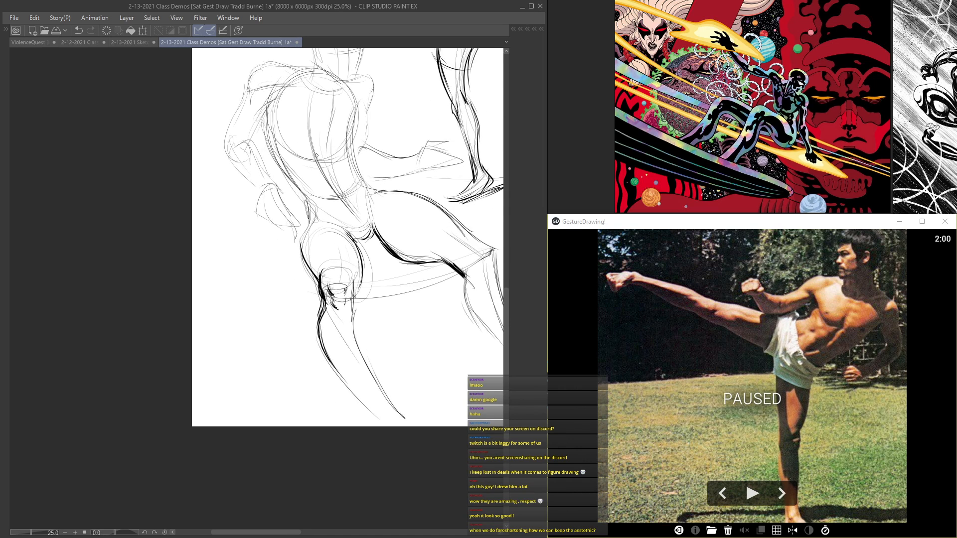
scroll(315, 156, "up", 2)
scroll(306, 222, "down", 3)
scroll(296, 228, "up", 1)
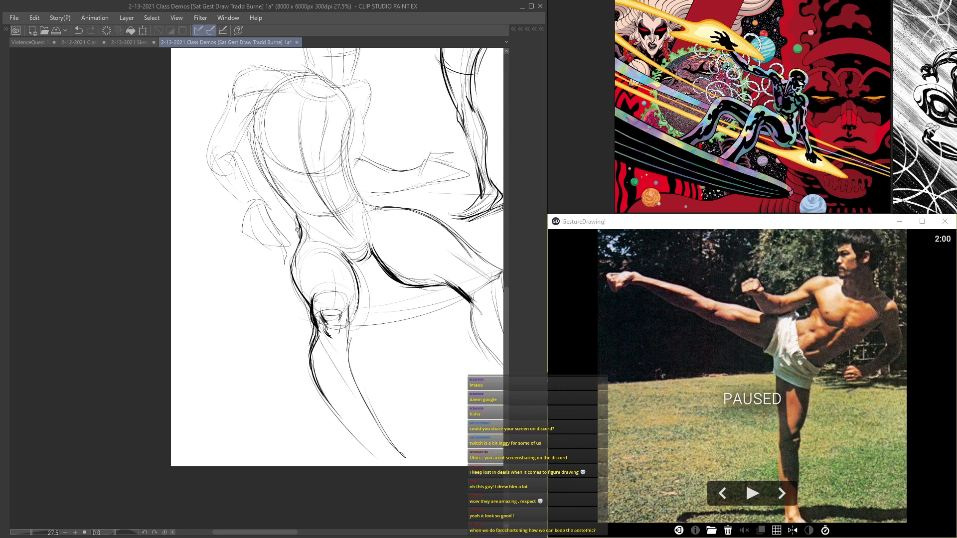
scroll(356, 204, "up", 3)
scroll(356, 199, "down", 2)
scroll(356, 173, "up", 1)
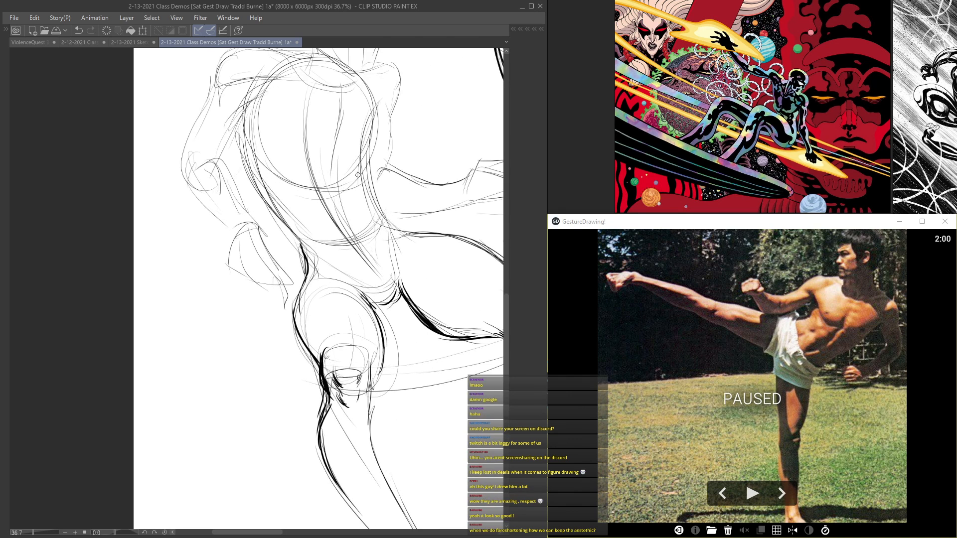
Step: Draw heavy shadow curves under the lower figure's pectorals
left_click_drag(314, 179, 307, 188)
scroll(337, 159, "down", 1)
mouse_move(280, 148)
left_mouse_down()
mouse_move(293, 176)
mouse_move(327, 190)
mouse_move(309, 192)
mouse_move(279, 168)
mouse_move(370, 188)
left_mouse_up()
left_click_drag(379, 124, 359, 134)
scroll(352, 145, "down", 5)
scroll(334, 152, "up", 4)
Step: Darken the lower figure's neck and the outer contour of its bent arm
left_click_drag(353, 94, 371, 114)
mouse_move(355, 95)
left_mouse_down()
mouse_move(371, 116)
mouse_move(293, 163)
left_mouse_up()
scroll(331, 93, "down", 3)
scroll(288, 116, "up", 4)
left_click_drag(313, 128, 288, 172)
left_click_drag(273, 131, 245, 183)
mouse_move(252, 171)
left_mouse_down()
mouse_move(250, 203)
mouse_move(246, 195)
mouse_move(293, 218)
mouse_move(285, 244)
mouse_move(314, 276)
left_mouse_up()
Step: Accent the hand of the lower figure's bent arm with thick outer edges and finger lines
scroll(247, 194, "down", 3)
scroll(248, 191, "up", 3)
scroll(295, 261, "up", 4)
mouse_move(315, 262)
left_mouse_down()
mouse_move(329, 297)
mouse_move(323, 290)
left_mouse_up()
left_click_drag(334, 270, 336, 304)
scroll(298, 154, "down", 6)
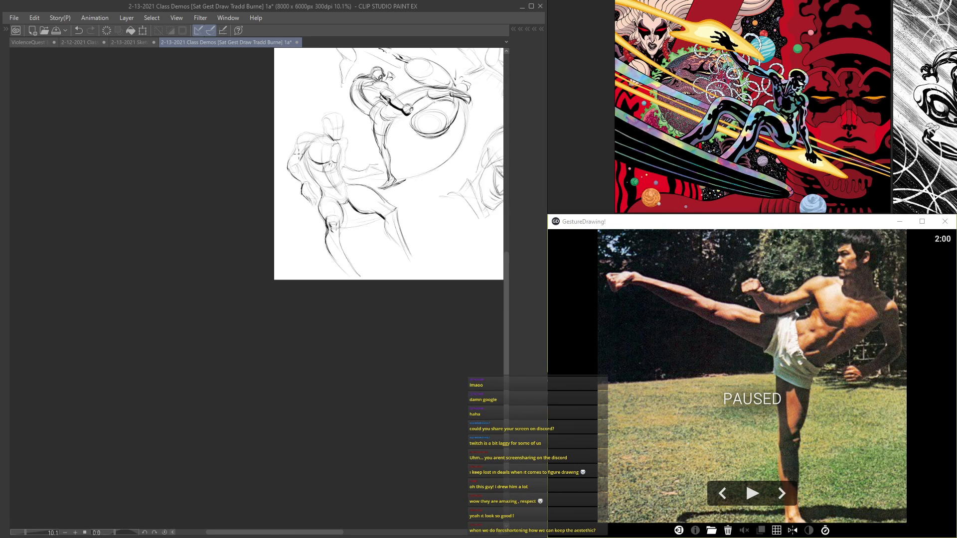
left_click_drag(387, 123, 245, 247)
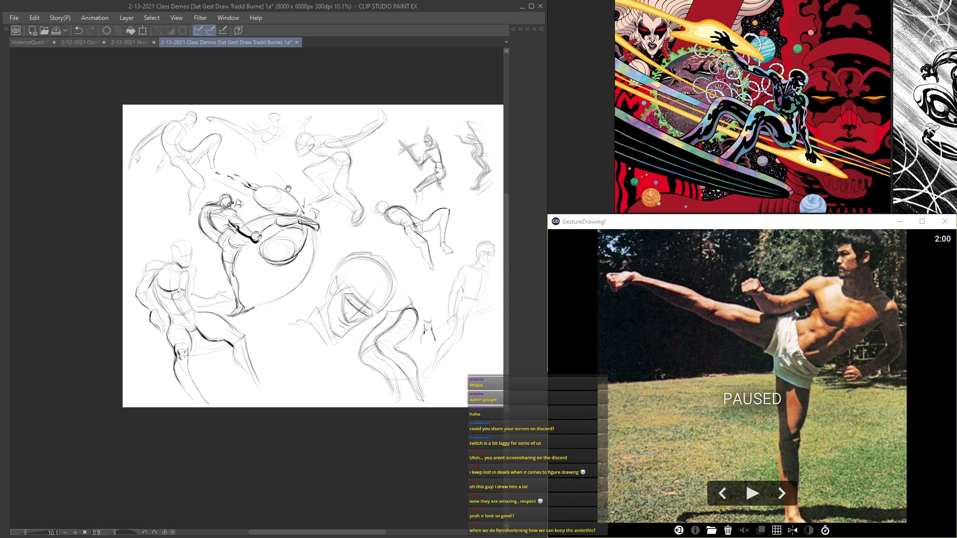
left_click_drag(289, 189, 263, 203)
scroll(382, 183, "up", 3)
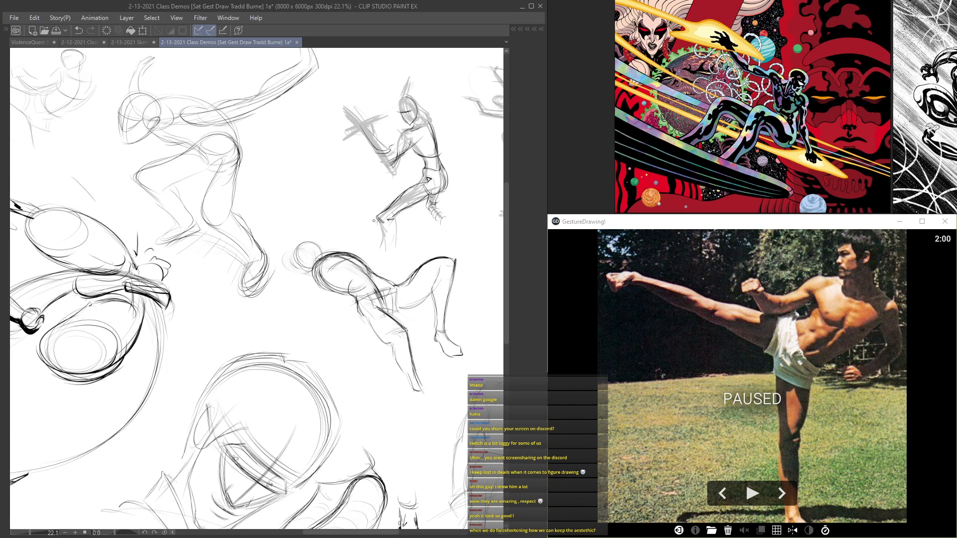
left_click_drag(424, 157, 376, 226)
mouse_move(394, 276)
left_mouse_down()
mouse_move(378, 193)
mouse_move(324, 158)
mouse_move(344, 168)
mouse_move(321, 271)
left_mouse_up()
mouse_move(276, 184)
left_mouse_down()
mouse_move(321, 272)
mouse_move(346, 182)
mouse_move(401, 252)
mouse_move(341, 288)
mouse_move(354, 301)
mouse_move(350, 331)
left_mouse_up()
left_click_drag(392, 290, 363, 172)
key("ctrl+z")
key("ctrl+z")
key("ctrl+z")
key("ctrl+z")
left_click_drag(148, 287, 412, 85)
mouse_move(72, 261)
left_mouse_down()
mouse_move(241, 191)
mouse_move(288, 196)
left_mouse_up()
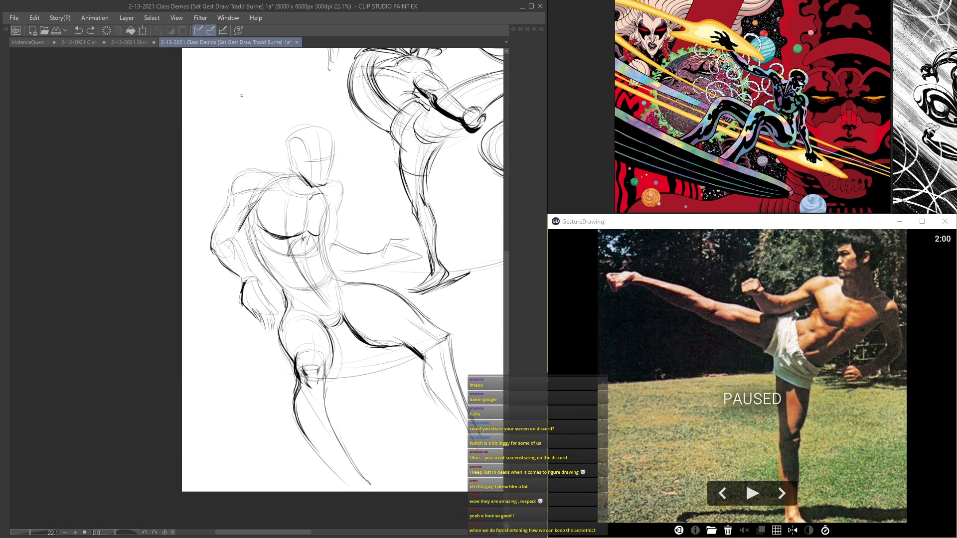
Step: Outline the lower figure's head, ear and jaw with darker lines
scroll(242, 197, "up", 5)
left_click_drag(245, 242, 258, 261)
left_click_drag(241, 241, 267, 278)
mouse_move(255, 264)
left_mouse_down()
mouse_move(306, 335)
mouse_move(288, 311)
left_mouse_up()
scroll(290, 280, "down", 6)
scroll(317, 160, "up", 6)
left_click_drag(301, 237, 314, 262)
mouse_move(304, 240)
left_mouse_down()
mouse_move(339, 282)
mouse_move(345, 184)
mouse_move(384, 239)
mouse_move(372, 286)
left_mouse_up()
scroll(371, 287, "down", 7)
scroll(358, 293, "up", 5)
Step: Strengthen the lower figure's torso side, abdominal lines and the curved band at the waist
mouse_move(371, 238)
left_mouse_down()
mouse_move(366, 271)
mouse_move(386, 328)
mouse_move(307, 331)
left_mouse_up()
left_click_drag(376, 331, 322, 338)
scroll(331, 244, "down", 3)
scroll(329, 249, "up", 3)
left_click_drag(348, 259, 389, 357)
left_click_drag(390, 319, 312, 330)
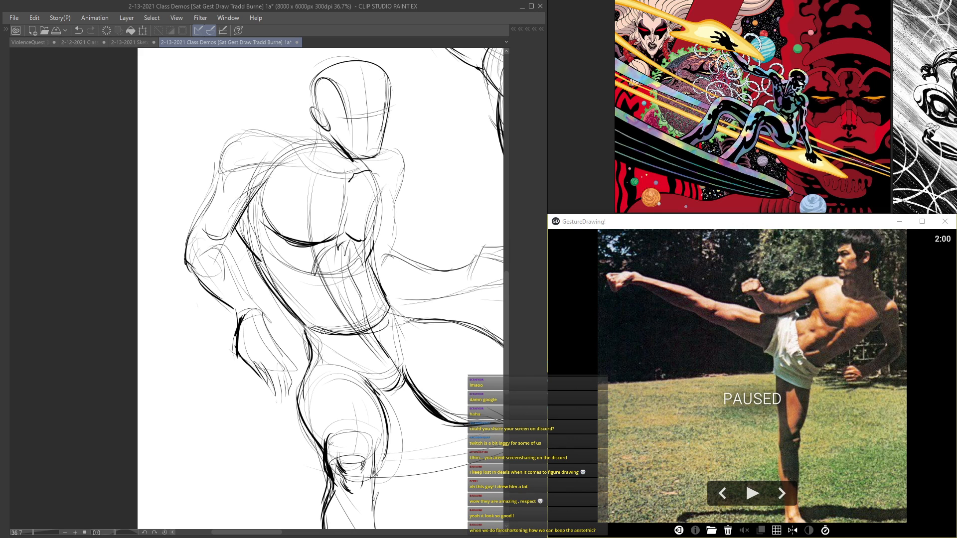
Step: Darken the underside of the lower figure's extended forearm and define its hand
scroll(363, 279, "down", 5)
scroll(371, 286, "up", 5)
mouse_move(370, 275)
left_mouse_down()
mouse_move(394, 287)
mouse_move(469, 275)
mouse_move(348, 278)
left_mouse_up()
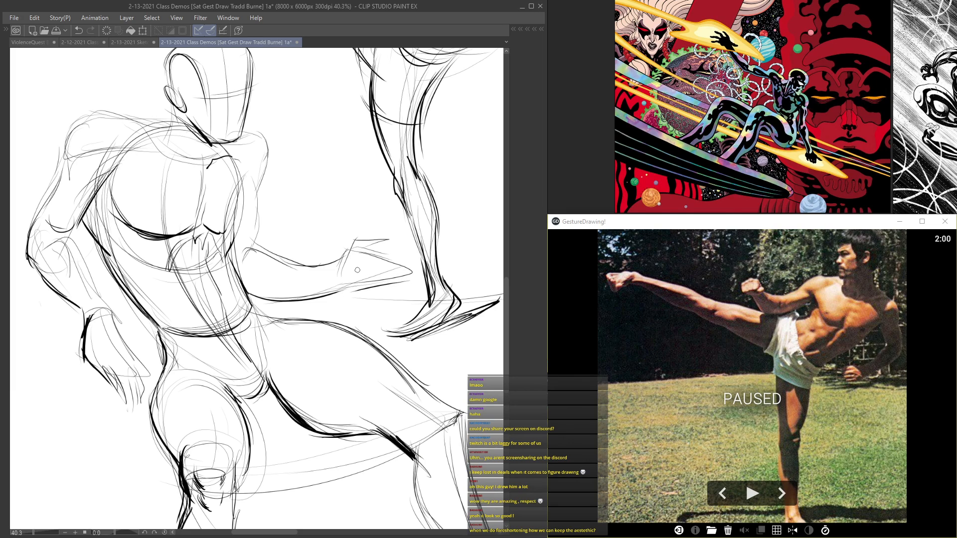
mouse_move(387, 261)
left_mouse_down()
mouse_move(399, 285)
mouse_move(357, 286)
mouse_move(404, 274)
mouse_move(327, 290)
mouse_move(351, 243)
mouse_move(386, 241)
left_mouse_up()
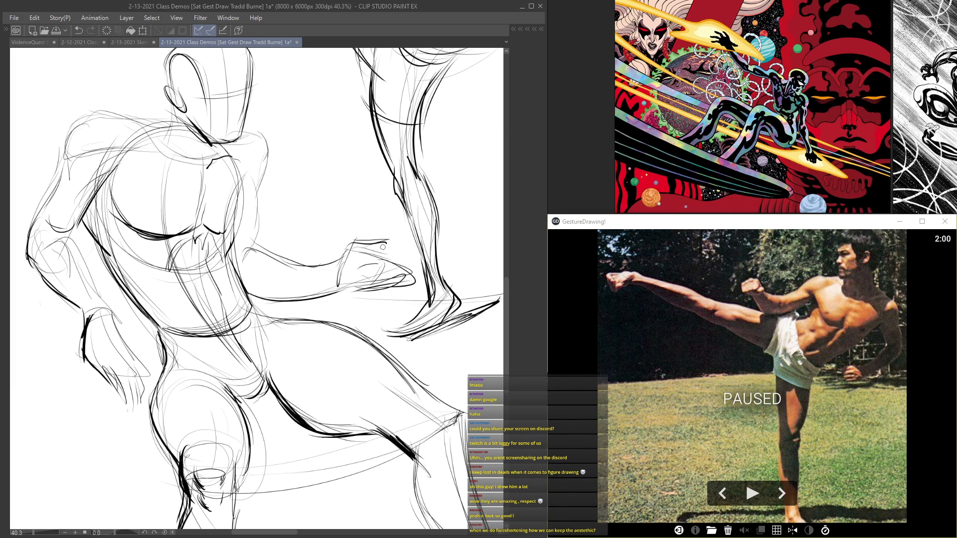
left_click_drag(218, 113, 321, 287)
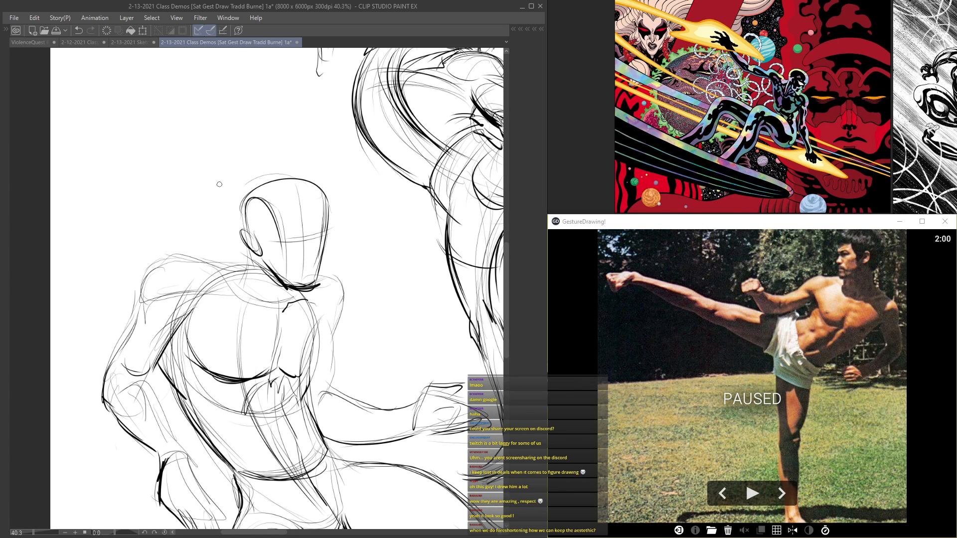
Step: Thicken the contours of the lower figure's near shin and calf down to the ankle
scroll(190, 130, "down", 6)
scroll(243, 193, "up", 2)
scroll(304, 198, "up", 4)
mouse_move(387, 219)
left_mouse_down()
mouse_move(400, 267)
mouse_move(374, 289)
mouse_move(424, 348)
left_mouse_up()
left_click_drag(396, 252, 454, 339)
left_click_drag(419, 300, 451, 340)
scroll(385, 186, "up", 1)
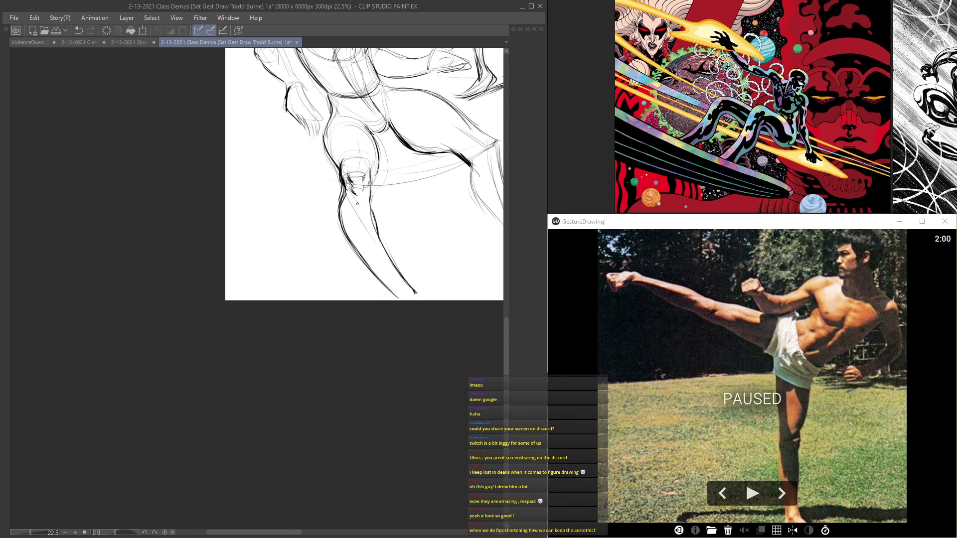
Step: Reinforce the top of the lower figure's outstretched thigh and the contour of its far shoulder
mouse_move(344, 99)
left_mouse_down()
mouse_move(328, 151)
mouse_move(342, 329)
mouse_move(319, 321)
left_mouse_up()
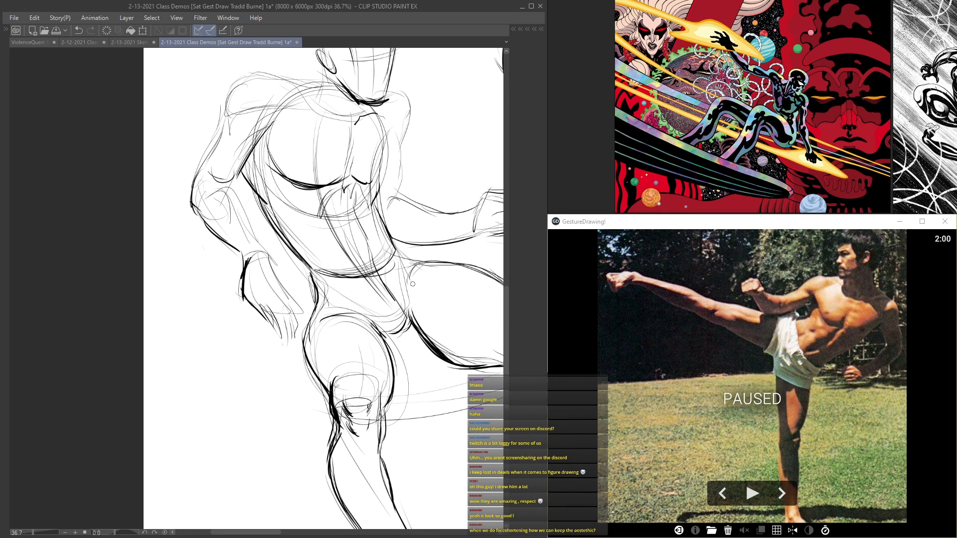
left_click_drag(417, 216, 305, 285)
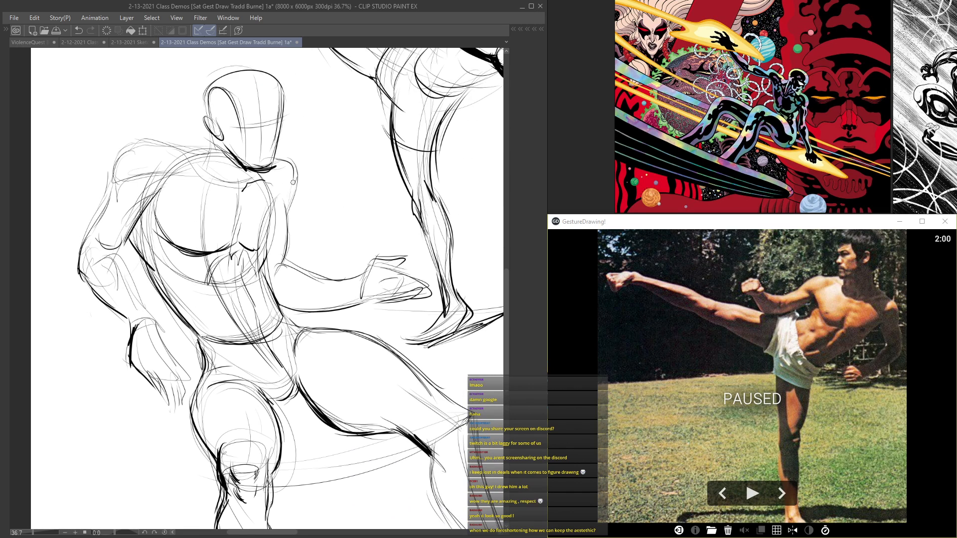
mouse_move(412, 280)
left_mouse_down()
mouse_move(342, 273)
mouse_move(259, 290)
left_mouse_up()
mouse_move(318, 193)
left_mouse_down()
mouse_move(312, 181)
mouse_move(119, 210)
left_mouse_up()
left_click_drag(46, 216, 15, 218)
left_click_drag(199, 248, 138, 342)
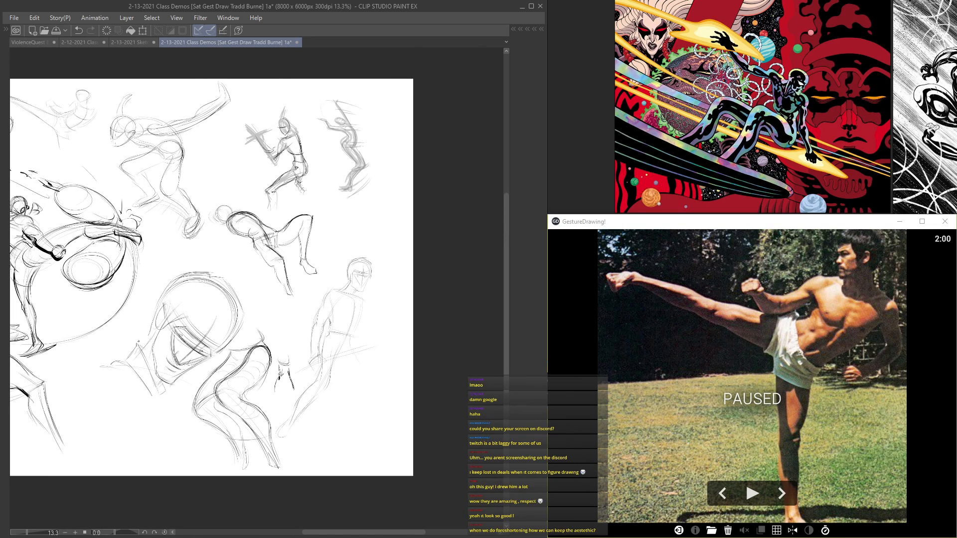
Step: Save the figure drawing page after touching up the sketch's line accents
left_click_drag(148, 255, 497, 157)
left_click_drag(245, 210, 260, 210)
mouse_move(260, 210)
left_mouse_down()
mouse_move(245, 213)
mouse_move(248, 252)
mouse_move(156, 337)
mouse_move(254, 224)
left_mouse_up()
key("ctrl+s")
mouse_move(367, 104)
left_mouse_down()
mouse_move(277, 144)
mouse_move(219, 193)
left_mouse_up()
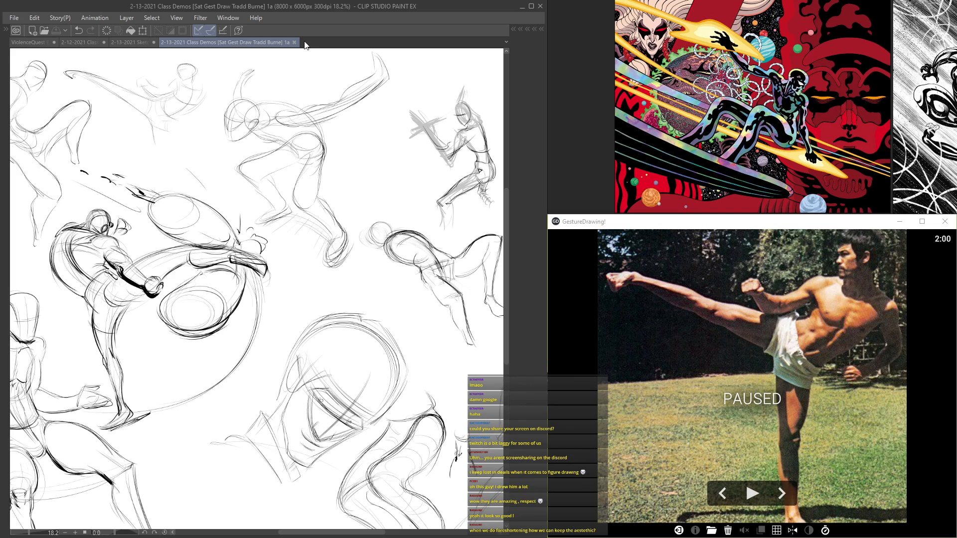
Step: Thicken the shoulder oval and upper-arm contours of the lunging figure's outstretched arm
left_click_drag(247, 199, 424, 123)
left_click_drag(306, 175, 339, 132)
scroll(249, 199, "up", 1)
mouse_move(273, 192)
left_mouse_down()
mouse_move(109, 185)
mouse_move(57, 205)
left_mouse_up()
left_click_drag(314, 221, 148, 277)
scroll(148, 279, "down", 1)
left_click_drag(247, 270, 322, 304)
left_click_drag(272, 236, 337, 313)
scroll(275, 195, "up", 3)
mouse_move(269, 295)
left_mouse_down()
mouse_move(317, 293)
mouse_move(258, 311)
left_mouse_up()
left_click_drag(314, 294, 319, 346)
mouse_move(260, 298)
left_mouse_down()
mouse_move(319, 344)
mouse_move(449, 297)
left_mouse_up()
scroll(340, 324, "down", 1)
mouse_move(347, 334)
left_mouse_down()
mouse_move(425, 319)
mouse_move(446, 301)
left_mouse_up()
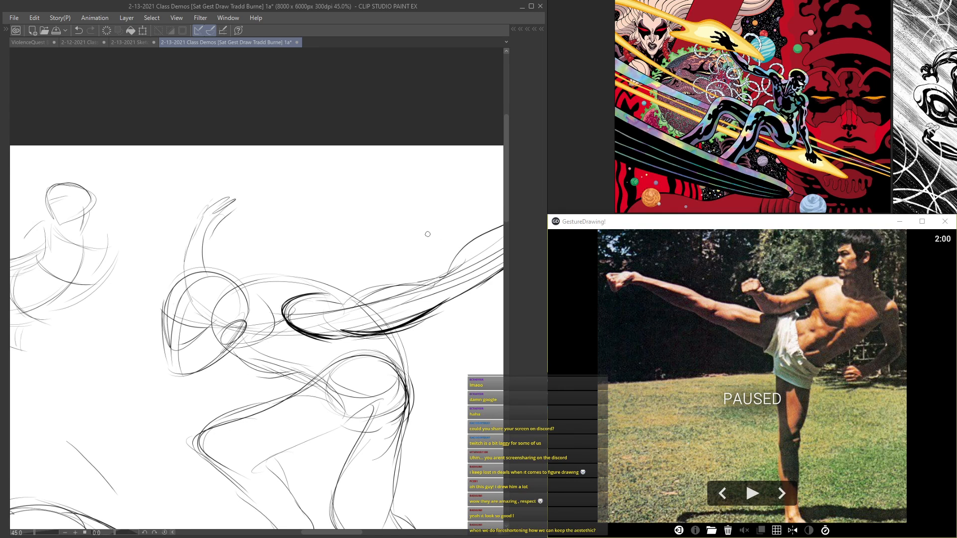
Step: Darken the lunging figure's outstretched forearm along both contours up to the wrist and hand
mouse_move(424, 248)
left_mouse_down()
mouse_move(288, 272)
mouse_move(391, 242)
mouse_move(403, 210)
mouse_move(424, 224)
mouse_move(409, 264)
mouse_move(258, 355)
left_mouse_up()
left_click_drag(305, 331, 230, 357)
left_click_drag(168, 324, 327, 312)
mouse_move(408, 296)
left_mouse_down()
mouse_move(369, 292)
mouse_move(326, 322)
mouse_move(274, 317)
mouse_move(299, 346)
left_mouse_up()
left_click_drag(224, 267, 135, 247)
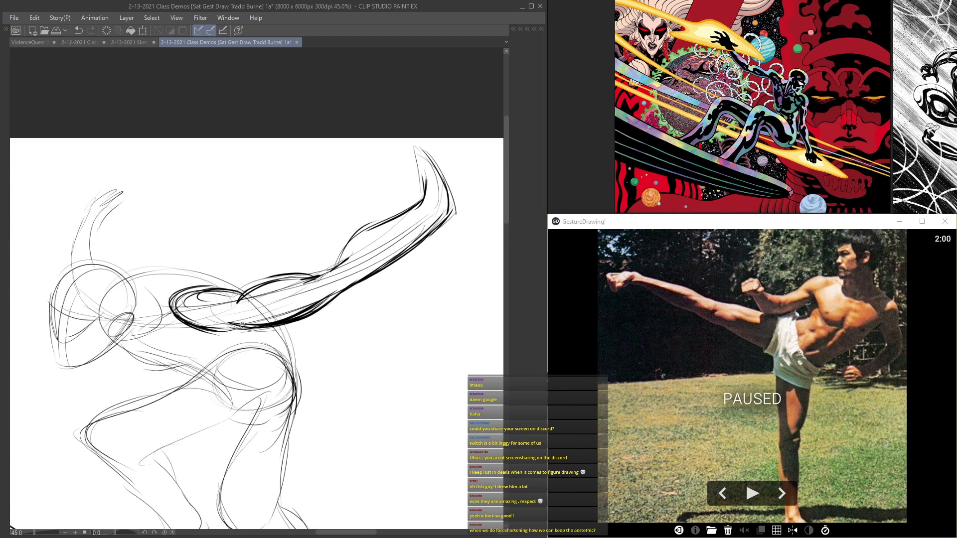
left_click_drag(340, 263, 366, 229)
left_click_drag(426, 198, 423, 165)
Step: Accent the lunging figure's belly line and the underside of its forward thigh
left_click_drag(245, 268, 344, 154)
left_click_drag(231, 246, 314, 252)
mouse_move(380, 214)
left_mouse_down()
mouse_move(397, 304)
mouse_move(252, 339)
left_mouse_up()
mouse_move(321, 313)
left_mouse_down()
mouse_move(248, 346)
mouse_move(224, 181)
left_mouse_up()
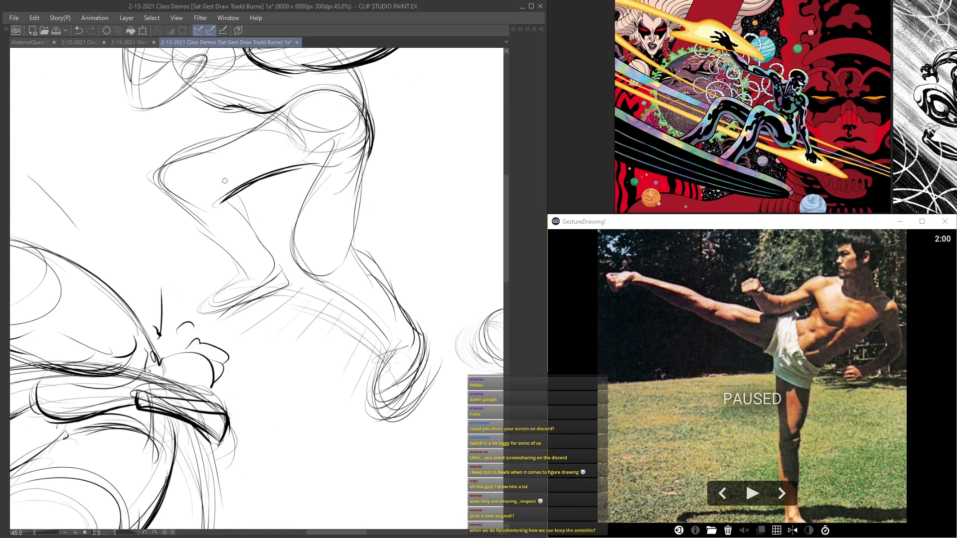
Step: Thicken the soles of the lunging figure's feet and accent its rear shin and the back of its knee
mouse_move(288, 285)
left_mouse_down()
mouse_move(200, 321)
mouse_move(210, 321)
left_mouse_up()
mouse_move(418, 391)
left_mouse_down()
mouse_move(425, 361)
mouse_move(397, 423)
left_mouse_up()
left_click_drag(382, 382, 397, 424)
mouse_move(387, 365)
left_mouse_down()
mouse_move(375, 417)
mouse_move(403, 424)
left_mouse_up()
left_click_drag(344, 298, 390, 348)
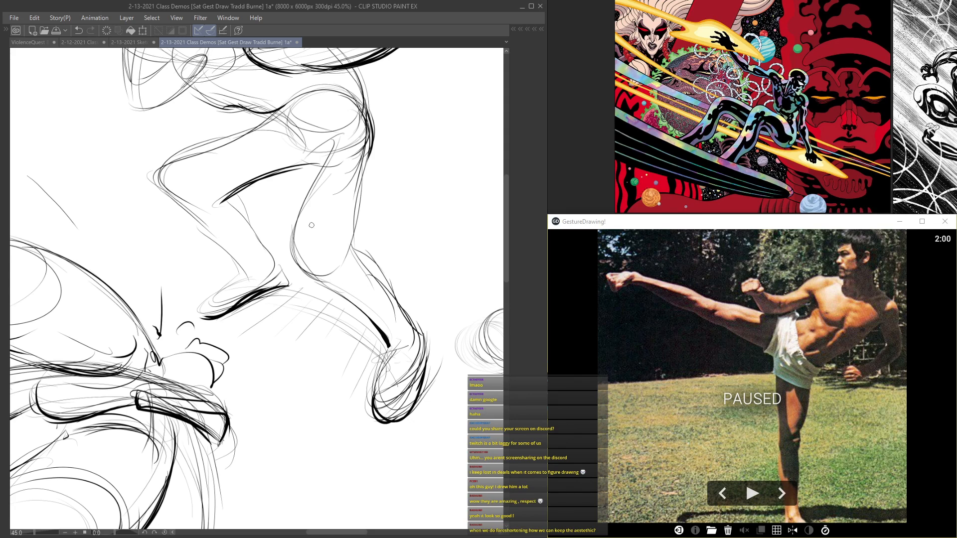
mouse_move(353, 245)
left_mouse_down()
mouse_move(360, 207)
mouse_move(375, 258)
left_mouse_up()
Step: Darken the lunging figure's chin and jawline and reinforce its ear
left_click_drag(185, 119, 334, 316)
mouse_move(342, 270)
left_mouse_down()
mouse_move(299, 303)
mouse_move(329, 287)
left_mouse_up()
left_click_drag(275, 299, 330, 288)
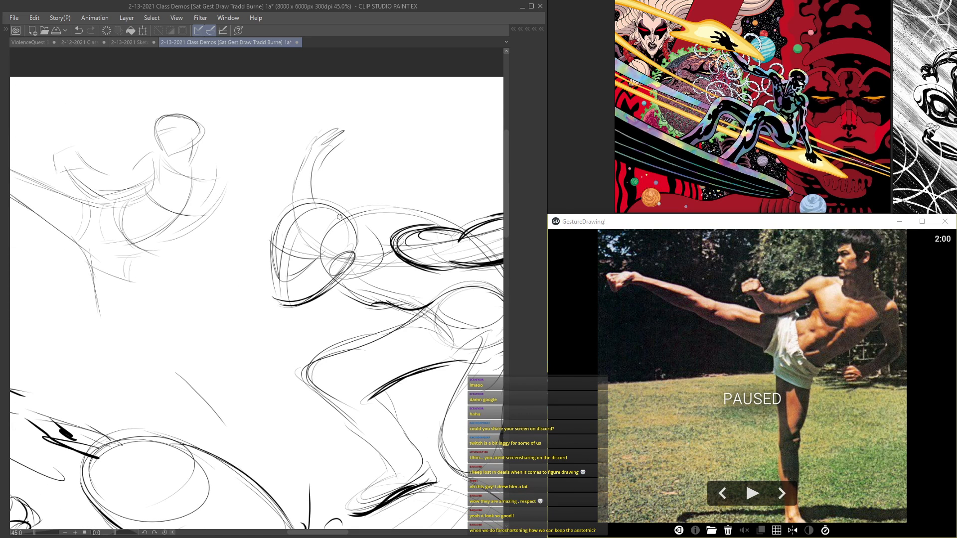
scroll(275, 301, "up", 2)
left_click_drag(269, 295, 313, 306)
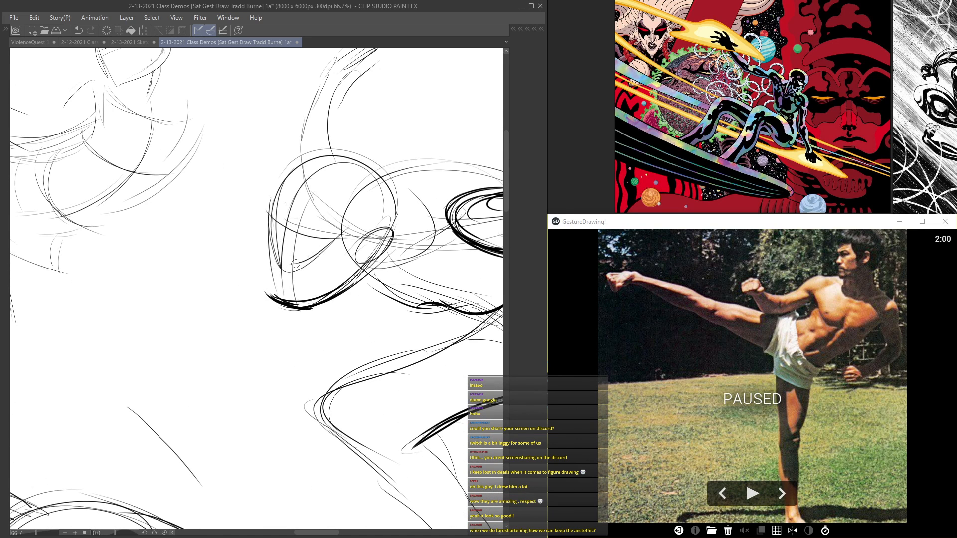
left_click_drag(356, 267, 393, 229)
scroll(313, 203, "up", 2)
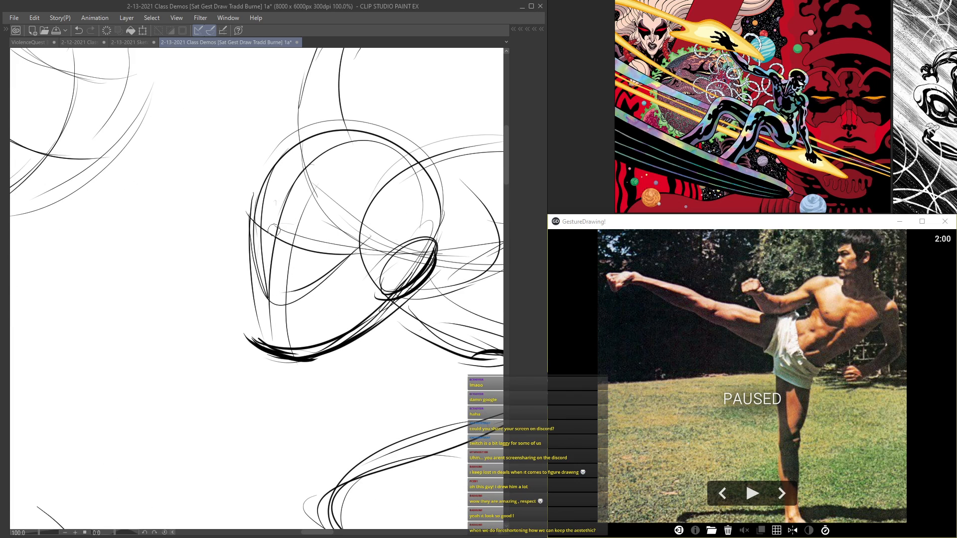
Step: Draw the eyes, nose and mouth on the lunging figure's face
left_click_drag(269, 172, 366, 235)
scroll(265, 224, "up", 2)
left_click_drag(331, 262, 340, 246)
left_click_drag(333, 263, 341, 248)
left_click_drag(257, 233, 262, 217)
scroll(312, 269, "down", 3)
scroll(287, 279, "up", 5)
mouse_move(302, 251)
left_mouse_down()
mouse_move(275, 292)
mouse_move(294, 321)
mouse_move(303, 311)
mouse_move(374, 356)
left_mouse_up()
mouse_move(281, 335)
left_mouse_down()
mouse_move(324, 356)
mouse_move(362, 338)
left_mouse_up()
scroll(349, 348, "down", 7)
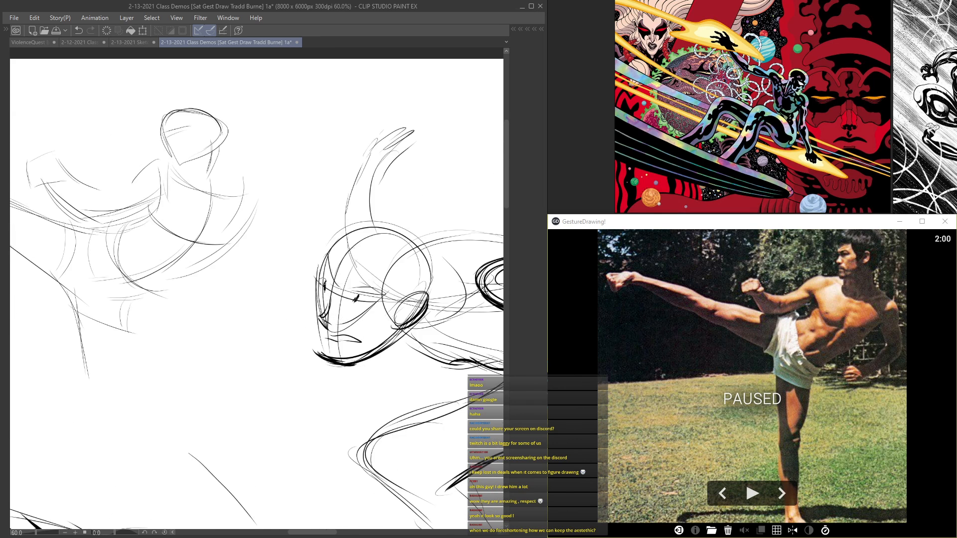
Step: Reinforce the lunging figure's rear thigh contour and add a wider outline around its head
scroll(302, 200, "up", 5)
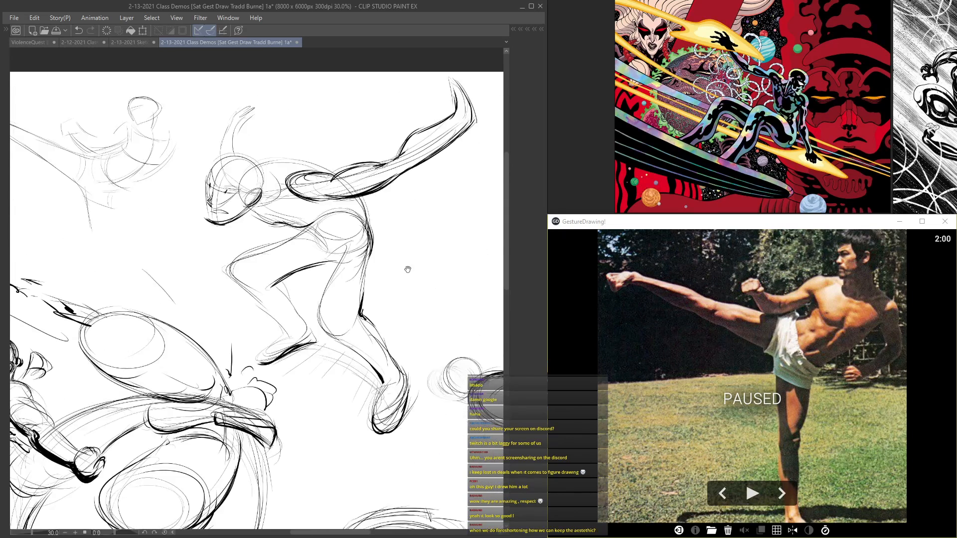
mouse_move(346, 252)
left_mouse_down()
mouse_move(325, 322)
mouse_move(362, 385)
left_mouse_up()
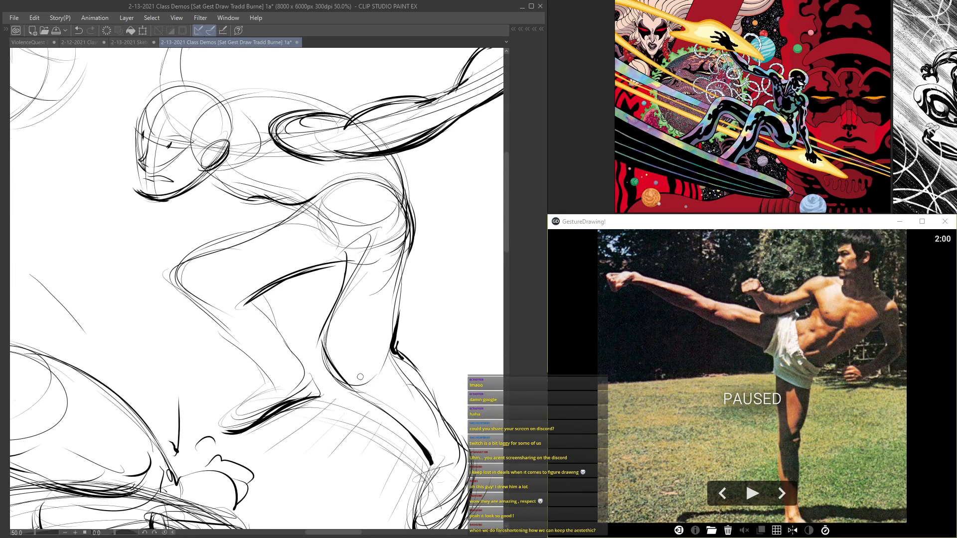
mouse_move(162, 95)
left_mouse_down()
mouse_move(285, 278)
mouse_move(255, 284)
mouse_move(254, 303)
mouse_move(329, 259)
mouse_move(351, 295)
mouse_move(353, 330)
left_mouse_up()
left_click_drag(320, 302, 330, 339)
left_click_drag(353, 281, 376, 314)
left_click_drag(376, 314, 355, 342)
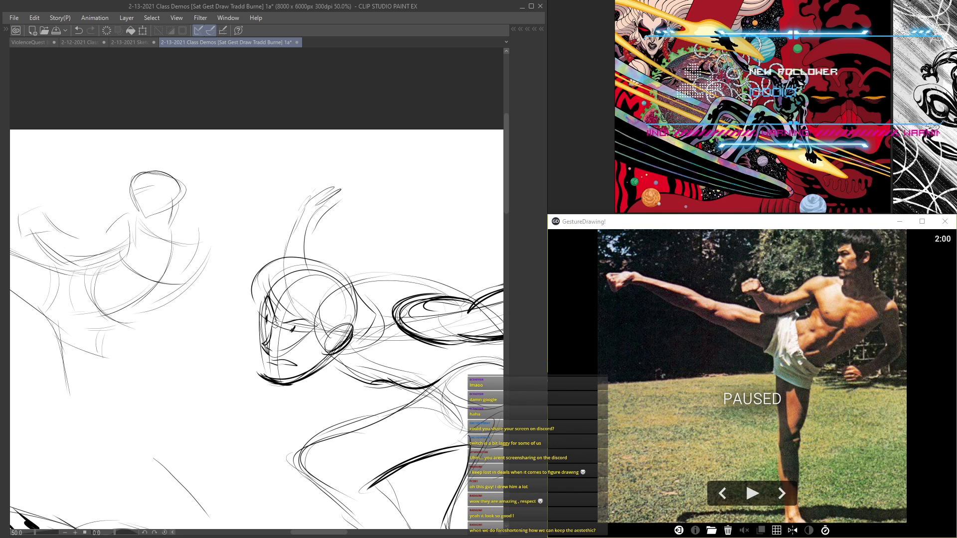
Step: Strengthen the leaping figure's long reaching arm and hatch the limb shape behind its waist
scroll(263, 330, "down", 5)
left_click_drag(347, 326, 190, 184)
left_click_drag(195, 282, 281, 250)
scroll(431, 196, "down", 2)
left_click_drag(63, 204, 279, 344)
scroll(279, 343, "up", 2)
scroll(279, 344, "up", 3)
mouse_move(365, 189)
left_mouse_down()
mouse_move(313, 232)
mouse_move(274, 246)
mouse_move(193, 337)
left_mouse_up()
mouse_move(262, 260)
left_mouse_down()
mouse_move(180, 346)
mouse_move(275, 252)
mouse_move(179, 350)
mouse_move(194, 344)
mouse_move(189, 376)
left_mouse_up()
mouse_move(335, 350)
left_mouse_down()
mouse_move(314, 396)
mouse_move(338, 348)
mouse_move(300, 398)
left_mouse_up()
mouse_move(329, 333)
left_mouse_down()
mouse_move(287, 412)
mouse_move(299, 394)
left_mouse_up()
left_click_drag(327, 328, 297, 389)
Step: Define the leaping figure's head with darker skull, face-plane and jaw accents
scroll(314, 368, "down", 3)
scroll(393, 197, "up", 3)
scroll(391, 242, "up", 2)
left_click_drag(369, 286, 394, 302)
left_click_drag(430, 229, 407, 275)
left_click_drag(435, 226, 414, 279)
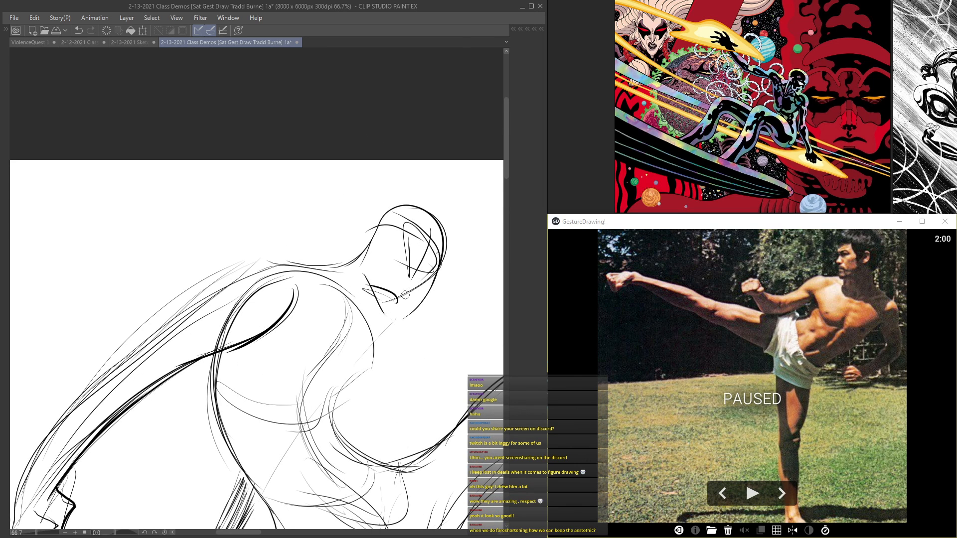
scroll(405, 241, "down", 2)
scroll(376, 285, "up", 1)
Step: Accent the leaping figure's neck and chest contours and add the shoulder forms on its torso
left_click_drag(373, 315, 369, 327)
scroll(356, 319, "up", 1)
left_click_drag(347, 290, 373, 322)
mouse_move(348, 283)
left_mouse_down()
mouse_move(373, 329)
mouse_move(363, 338)
mouse_move(353, 406)
left_mouse_up()
scroll(356, 349, "down", 4)
scroll(357, 369, "up", 3)
scroll(362, 353, "up", 2)
mouse_move(328, 367)
left_mouse_down()
mouse_move(294, 393)
mouse_move(290, 414)
left_mouse_up()
mouse_move(273, 310)
left_mouse_down()
mouse_move(293, 348)
mouse_move(284, 341)
mouse_move(305, 355)
mouse_move(330, 353)
mouse_move(309, 255)
left_mouse_up()
left_click_drag(374, 330, 377, 306)
scroll(377, 306, "down", 2)
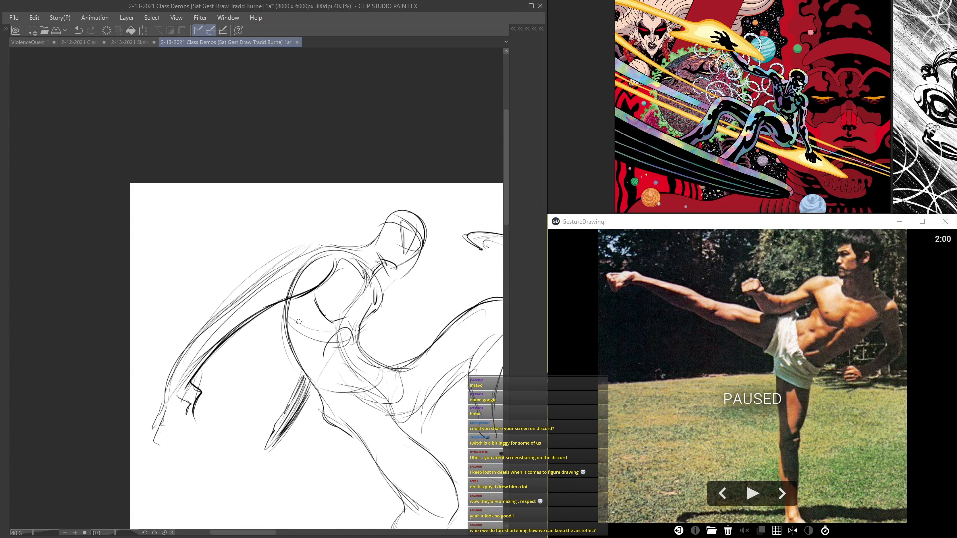
Step: Draw bold straight contours along the upper kicking figure's extended leg
scroll(286, 325, "down", 3)
mouse_move(314, 301)
left_mouse_down()
mouse_move(197, 118)
mouse_move(70, 92)
left_mouse_up()
left_click_drag(170, 139, 331, 243)
mouse_move(268, 190)
left_mouse_down()
mouse_move(408, 241)
mouse_move(396, 277)
mouse_move(300, 224)
left_mouse_up()
left_click_drag(364, 268, 306, 229)
mouse_move(261, 191)
left_mouse_down()
mouse_move(339, 238)
mouse_move(218, 171)
mouse_move(353, 308)
left_mouse_up()
left_click_drag(239, 222, 385, 350)
left_click_drag(222, 203, 411, 362)
Step: Sweep long weighted curves above the upper kicking figure's extended leg
mouse_move(317, 176)
left_mouse_down()
mouse_move(145, 91)
mouse_move(96, 100)
left_mouse_up()
mouse_move(86, 94)
left_mouse_down()
mouse_move(115, 85)
mouse_move(324, 180)
left_mouse_up()
left_click_drag(160, 93, 333, 185)
mouse_move(155, 92)
left_mouse_down()
mouse_move(313, 177)
mouse_move(131, 100)
left_mouse_up()
scroll(279, 169, "down", 2)
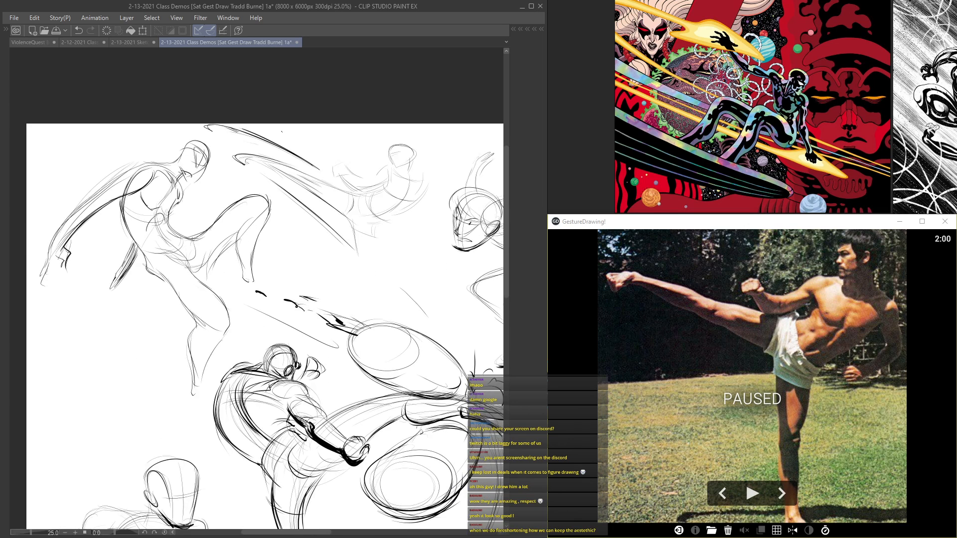
Step: Draw a long diagonal line below the upper kicking figure and darken the curve under its torso
scroll(319, 159, "up", 1)
left_click_drag(424, 270, 533, 369)
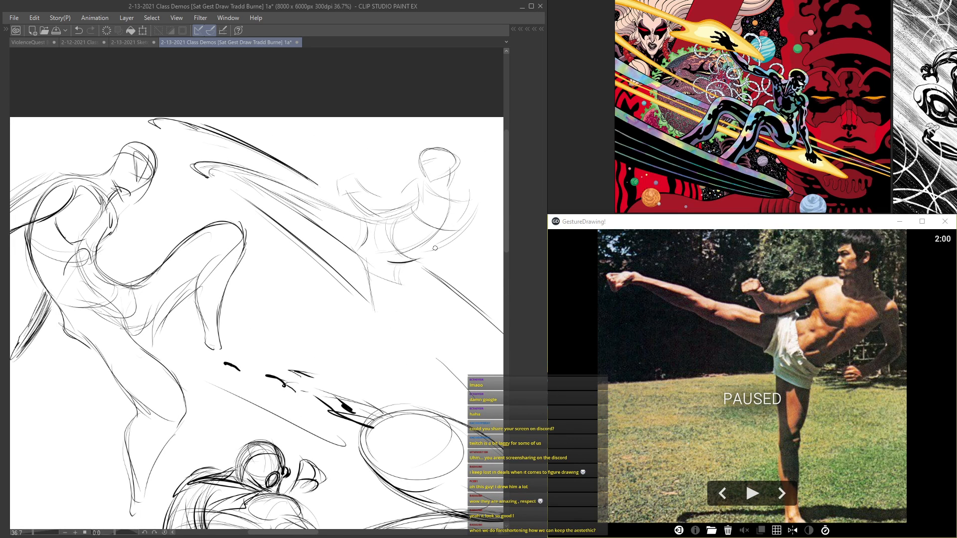
scroll(252, 127, "up", 1)
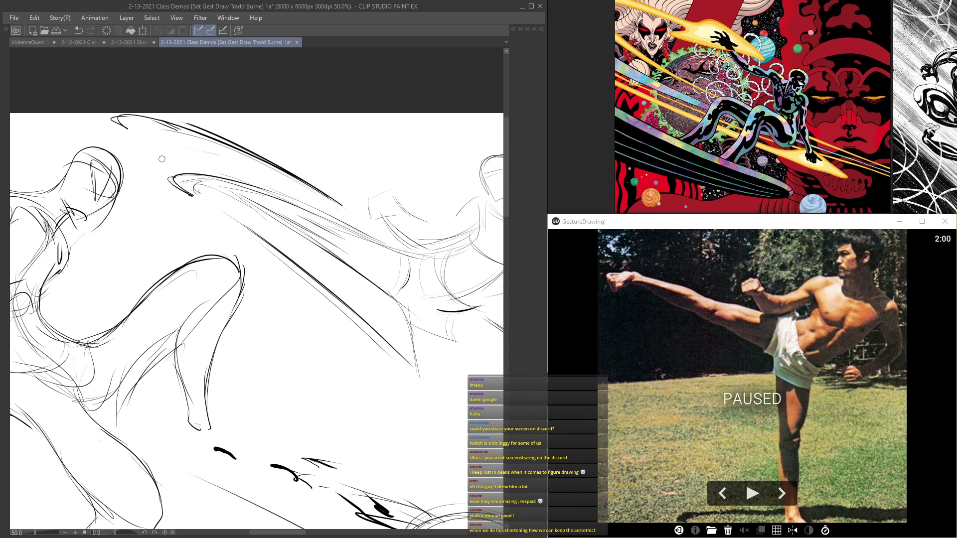
scroll(140, 141, "down", 2)
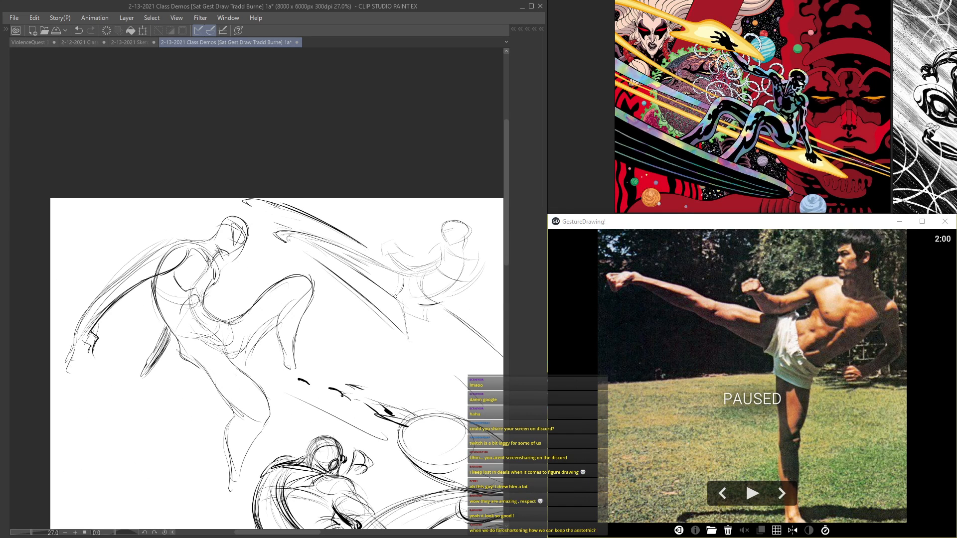
left_click_drag(342, 278, 185, 215)
mouse_move(298, 222)
left_mouse_down()
mouse_move(353, 297)
mouse_move(392, 295)
mouse_move(346, 316)
left_mouse_up()
mouse_move(412, 258)
left_mouse_down()
mouse_move(317, 324)
mouse_move(334, 320)
left_mouse_up()
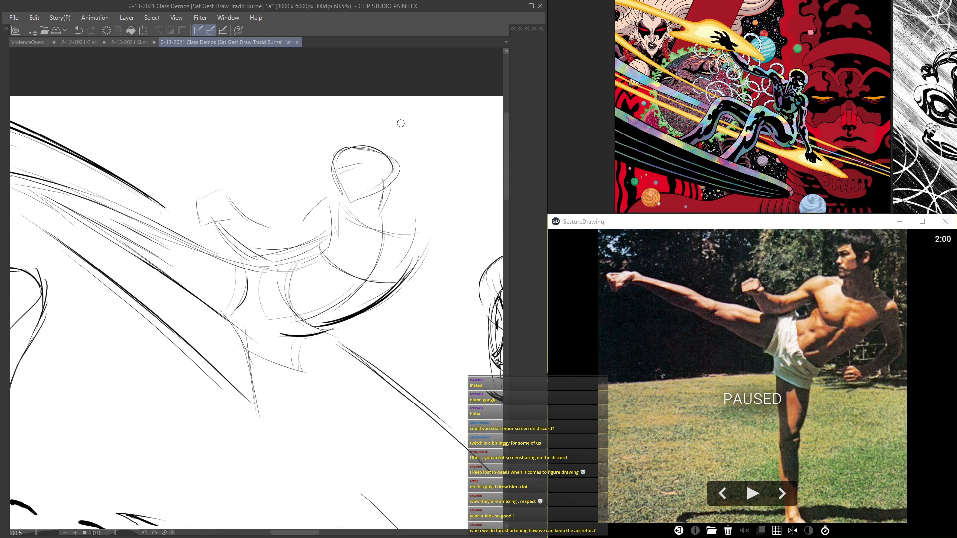
Step: Block in the upper kicking figure's raised fist and reinforce its bent arm up to the shoulder
left_click_drag(223, 223, 255, 256)
scroll(258, 257, "up", 1)
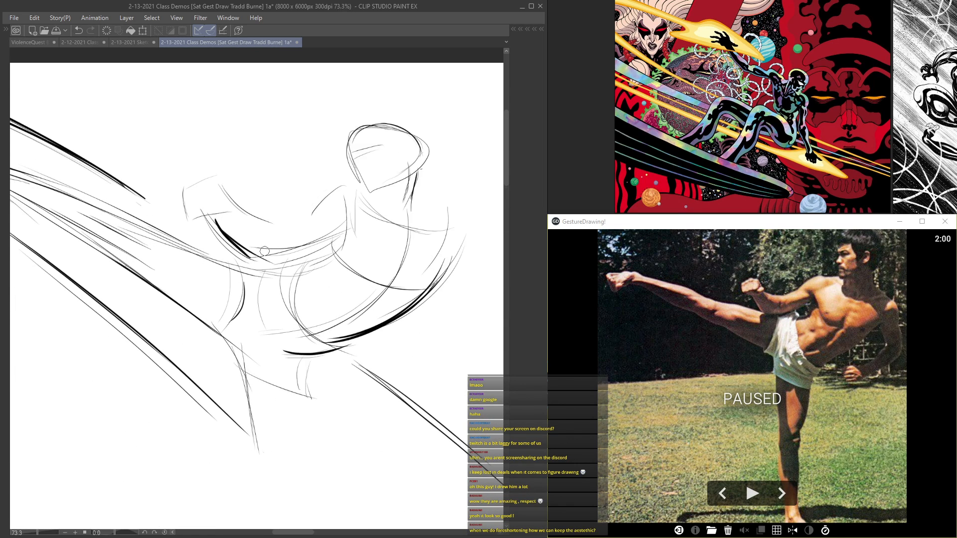
mouse_move(230, 210)
left_mouse_down()
mouse_move(183, 224)
mouse_move(236, 211)
left_mouse_up()
scroll(195, 221, "up", 2)
mouse_move(181, 223)
left_mouse_down()
mouse_move(252, 214)
mouse_move(219, 158)
left_mouse_up()
mouse_move(244, 211)
left_mouse_down()
mouse_move(222, 155)
mouse_move(175, 184)
mouse_move(184, 214)
left_mouse_up()
mouse_move(230, 182)
left_mouse_down()
mouse_move(248, 203)
mouse_move(257, 197)
mouse_move(309, 227)
left_mouse_up()
left_click_drag(373, 214, 301, 227)
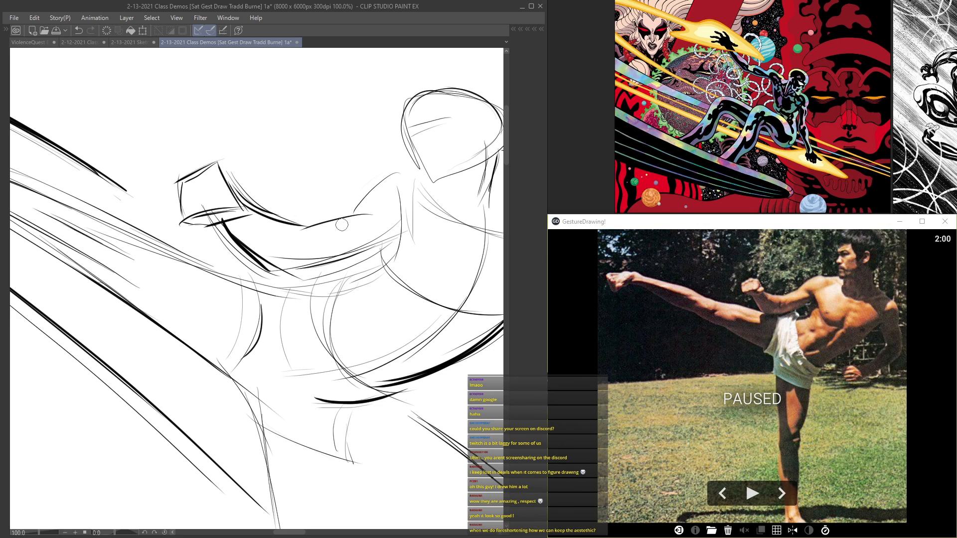
left_click_drag(353, 214, 401, 178)
scroll(366, 188, "down", 3)
scroll(414, 184, "up", 3)
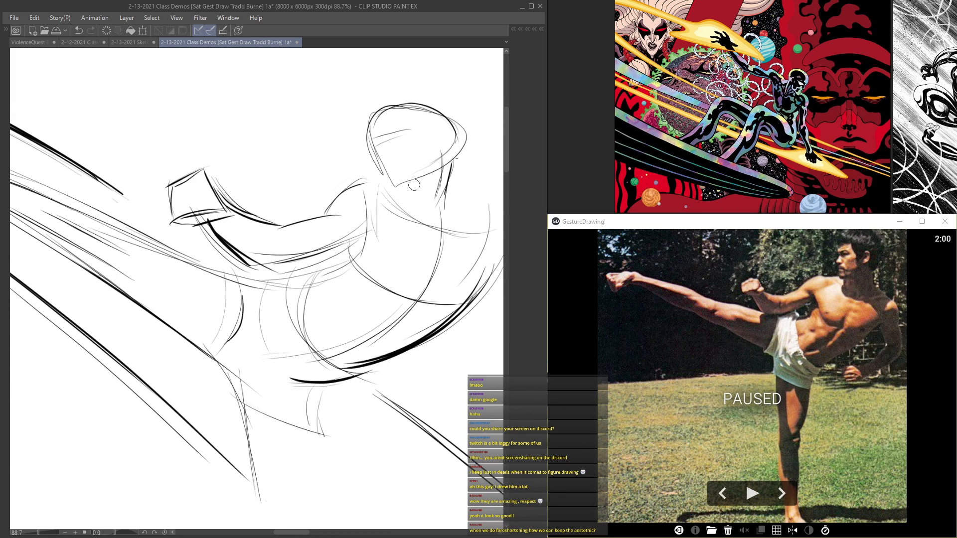
Step: Draw the upper kicking figure's far shoulder and bent arm down to its hand
scroll(401, 188, "down", 3)
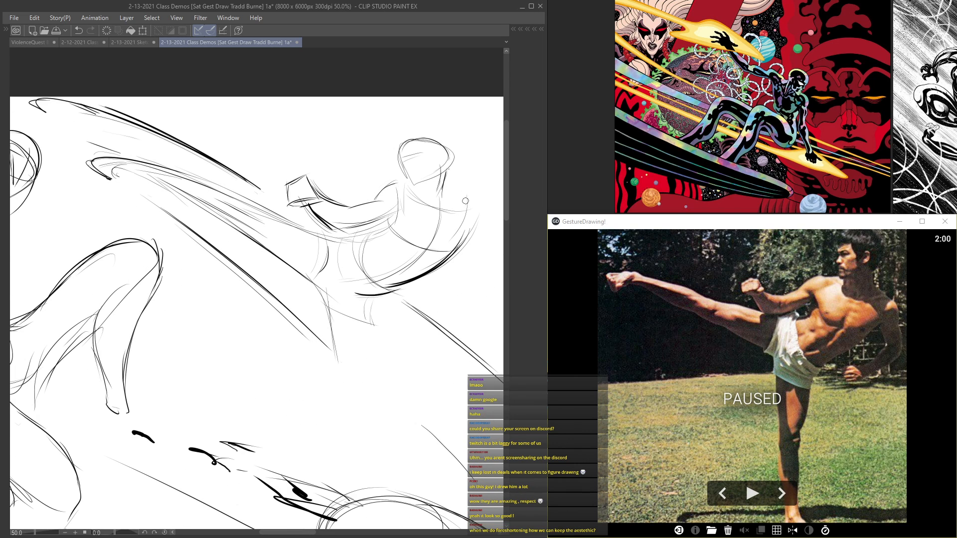
scroll(468, 202, "up", 1)
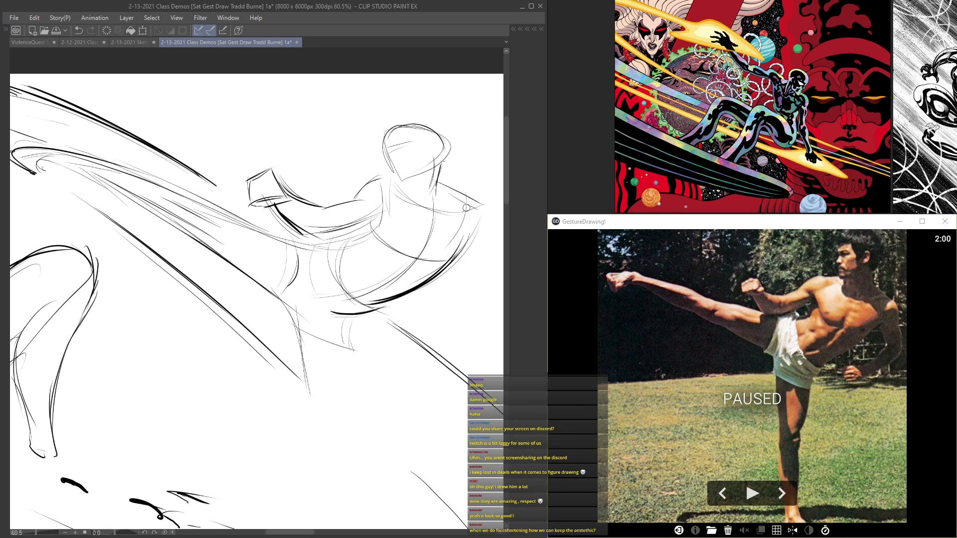
left_click_drag(476, 233, 393, 179)
mouse_move(376, 284)
left_mouse_down()
mouse_move(351, 286)
mouse_move(336, 264)
mouse_move(379, 271)
mouse_move(422, 218)
mouse_move(381, 264)
left_mouse_up()
mouse_move(384, 179)
left_mouse_down()
mouse_move(404, 246)
mouse_move(415, 239)
left_mouse_up()
left_click_drag(391, 189, 409, 222)
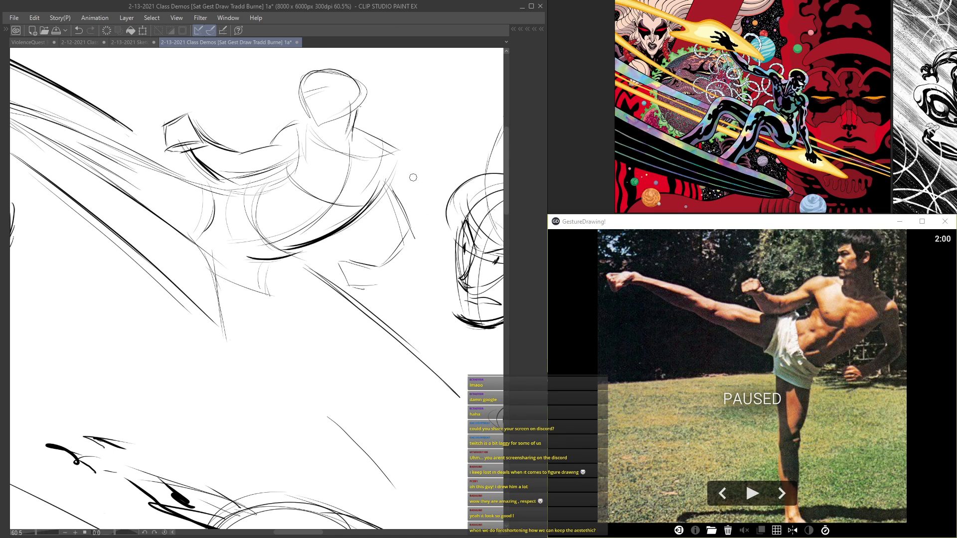
mouse_move(392, 145)
left_mouse_down()
mouse_move(410, 179)
mouse_move(416, 231)
left_mouse_up()
mouse_move(407, 177)
left_mouse_down()
mouse_move(426, 228)
mouse_move(374, 286)
left_mouse_up()
left_click_drag(427, 235, 369, 289)
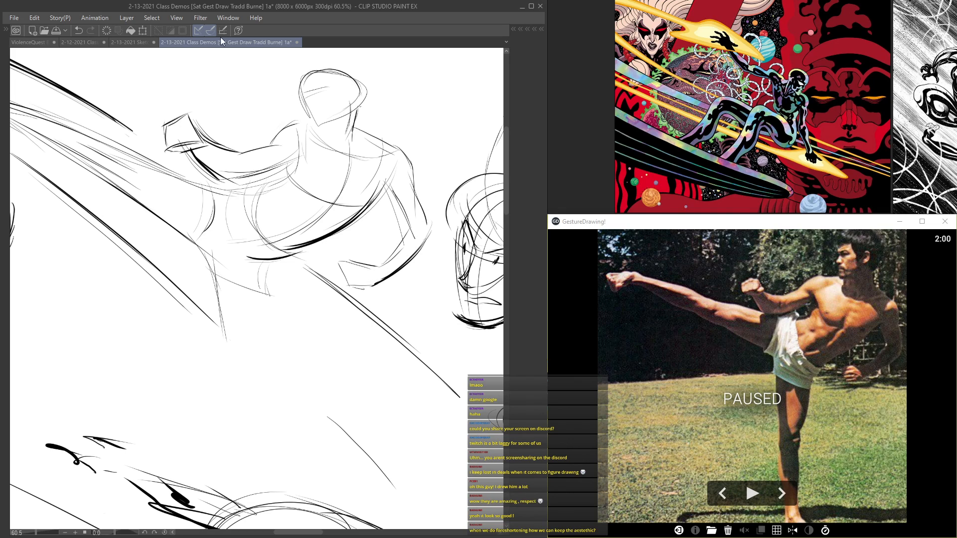
Step: Darken the upper kicking figure's near arm and torso contour and mark in its facial features
left_click_drag(300, 149, 253, 175)
mouse_move(277, 182)
left_mouse_down()
mouse_move(245, 186)
mouse_move(272, 248)
left_mouse_up()
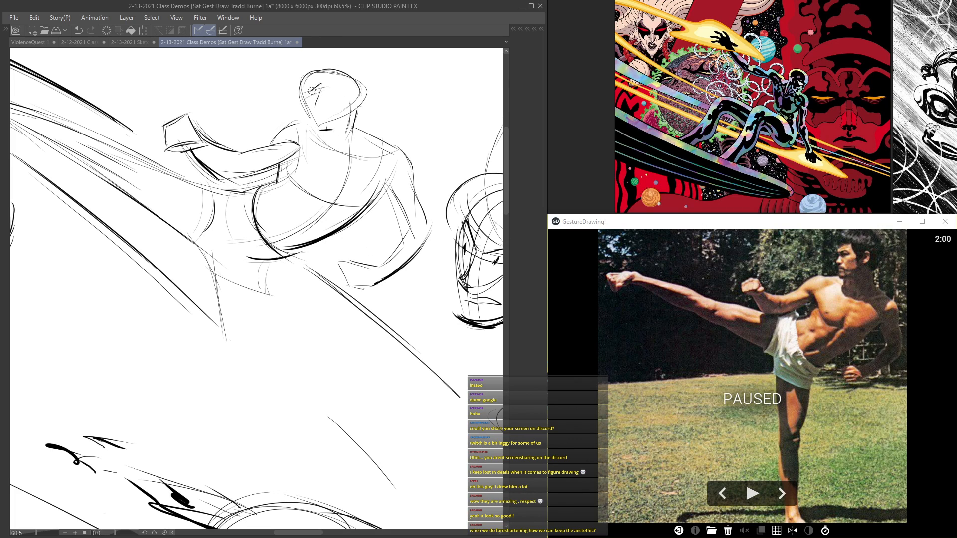
left_click_drag(351, 87, 353, 90)
left_click_drag(195, 238, 217, 289)
scroll(231, 307, "down", 5)
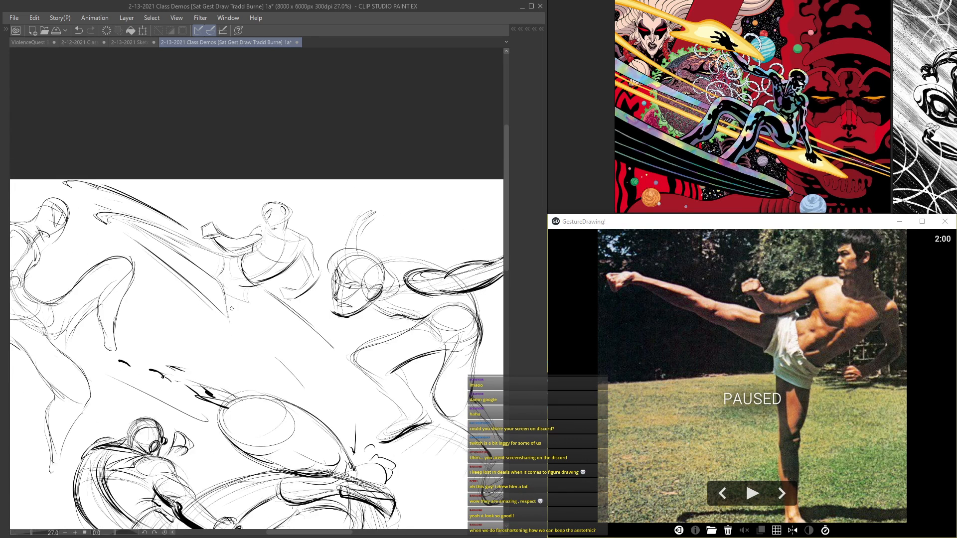
left_click_drag(266, 337, 332, 266)
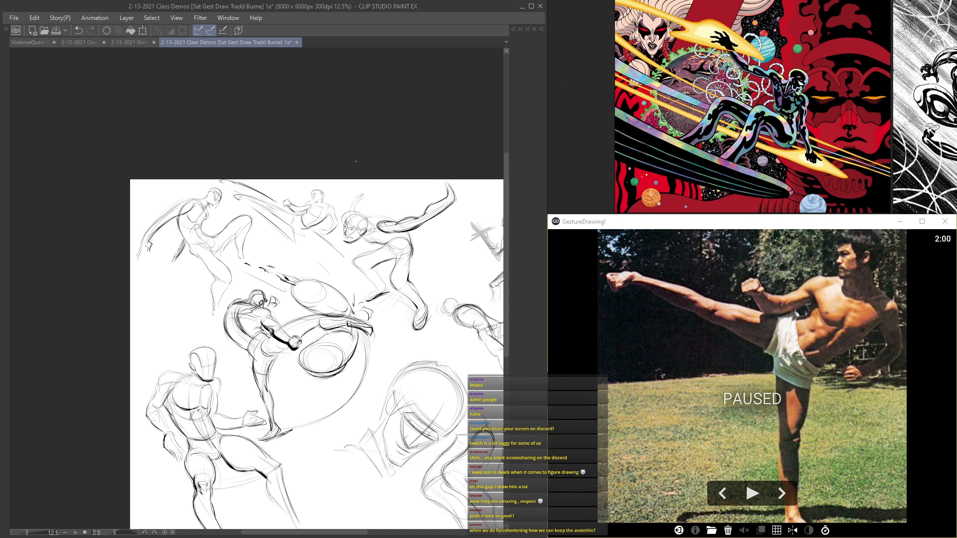
Step: Draw the upper kicking figure's supporting leg contour and darken the outer edge of its far upper arm
scroll(356, 161, "up", 5)
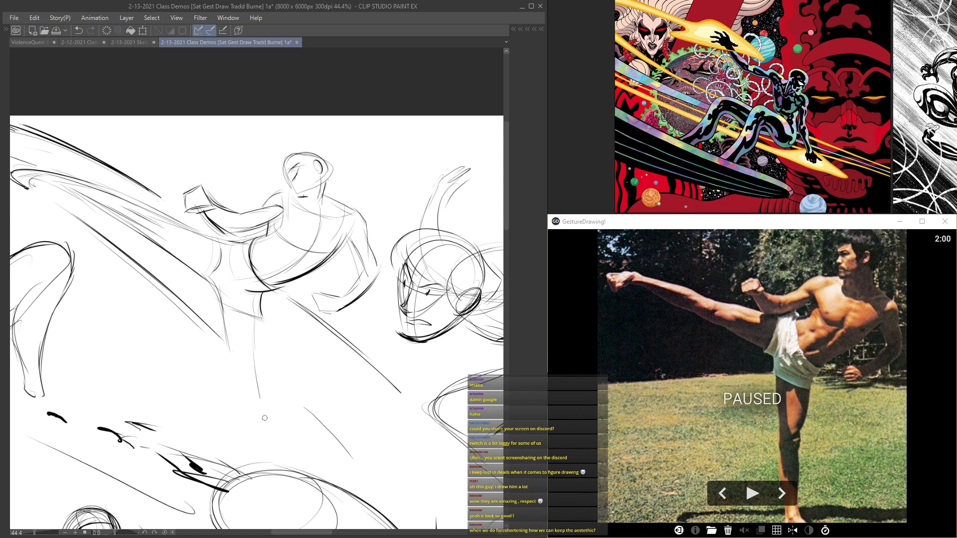
left_click_drag(218, 290, 257, 444)
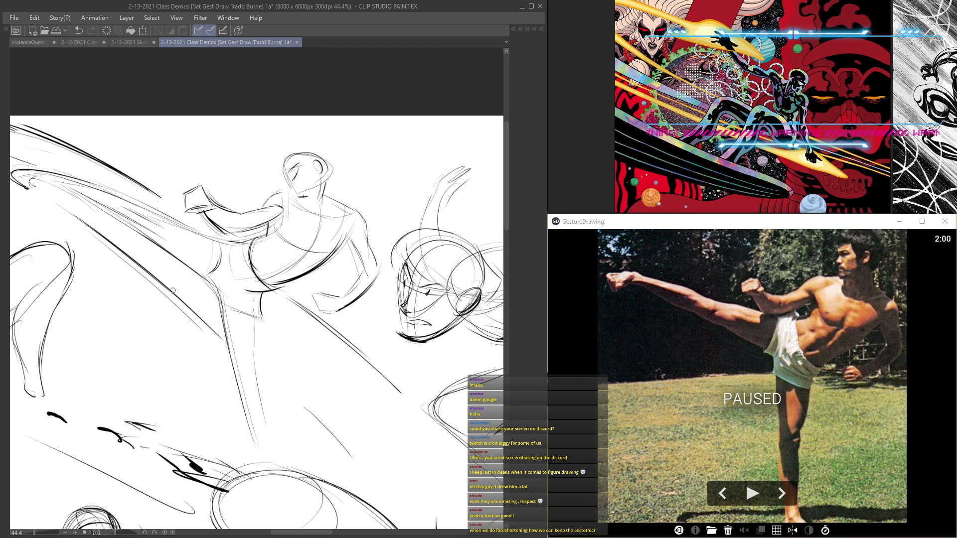
scroll(207, 260, "up", 3)
left_click_drag(447, 222, 361, 218)
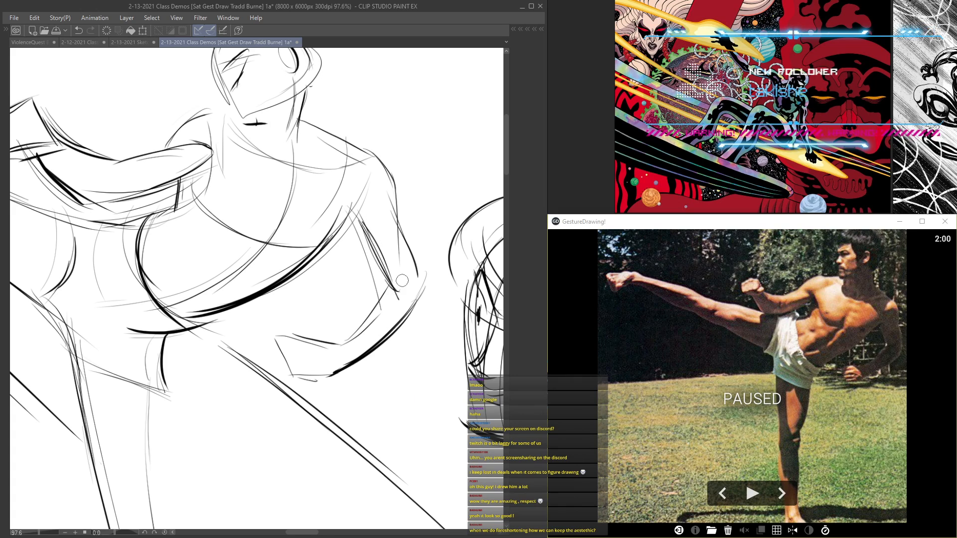
Step: Define the upper kicking figure's eye and brow and darken the side of its neck
left_click_drag(177, 111, 293, 277)
left_click_drag(404, 253, 361, 284)
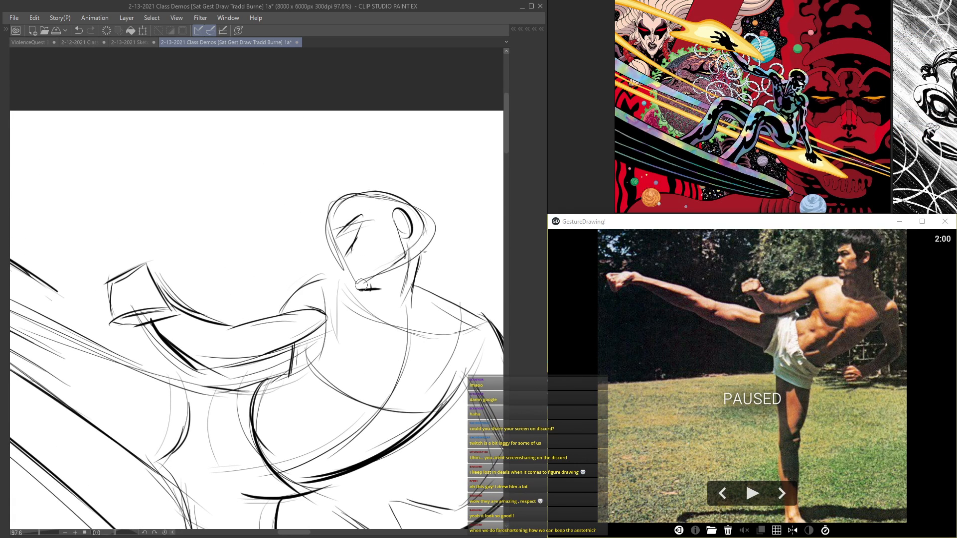
left_click_drag(339, 252, 340, 255)
left_click_drag(355, 217, 334, 250)
mouse_move(424, 235)
left_mouse_down()
mouse_move(410, 321)
mouse_move(376, 288)
mouse_move(418, 295)
left_mouse_up()
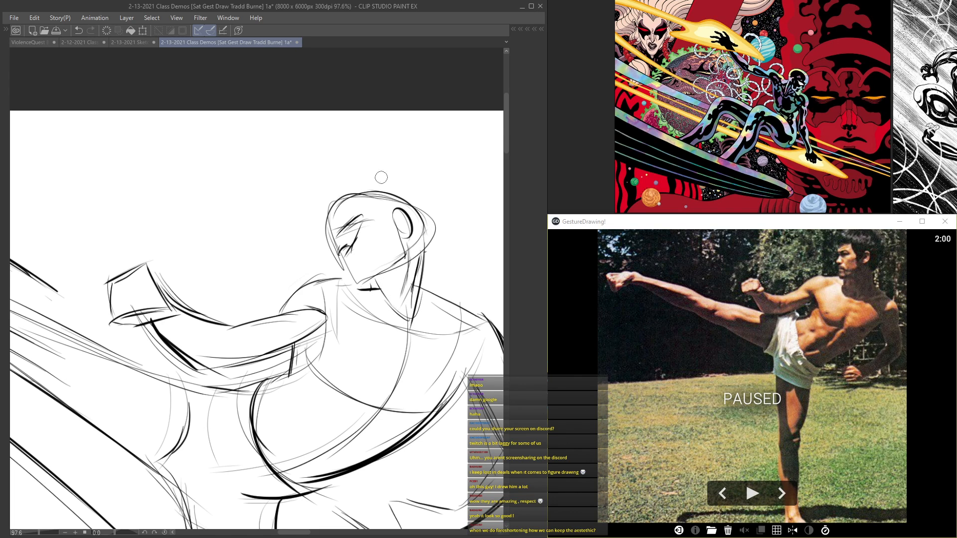
scroll(306, 160, "down", 5)
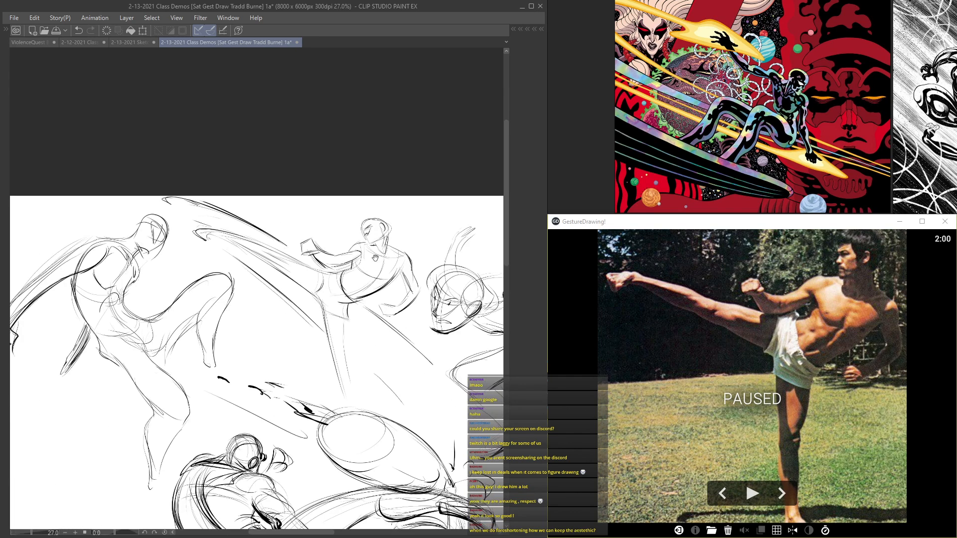
Step: Reinforce the upper kicking figure's lowered forearm and the blocky shape of its fist
scroll(387, 269, "up", 3)
scroll(387, 269, "up", 2)
left_click_drag(439, 327, 388, 377)
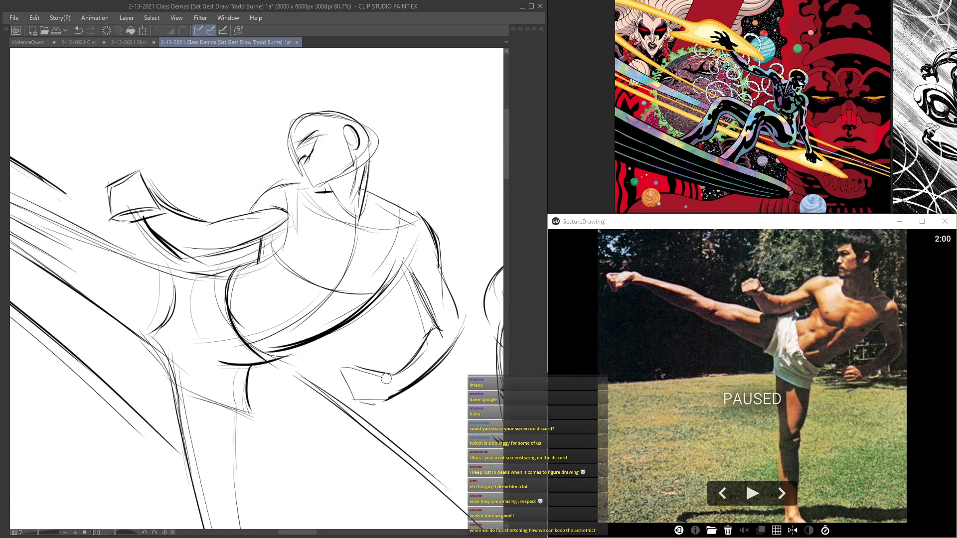
left_click_drag(465, 325, 399, 390)
left_click_drag(400, 377, 345, 370)
left_click_drag(342, 372, 355, 397)
scroll(377, 366, "down", 3)
Step: Strengthen the upper kicking figure's chest contour and add the collarbone and pectoral lines
scroll(377, 314, "up", 5)
mouse_move(415, 264)
left_mouse_down()
mouse_move(406, 285)
mouse_move(320, 310)
left_mouse_up()
left_click_drag(251, 260, 342, 312)
scroll(361, 271, "down", 3)
scroll(304, 237, "up", 4)
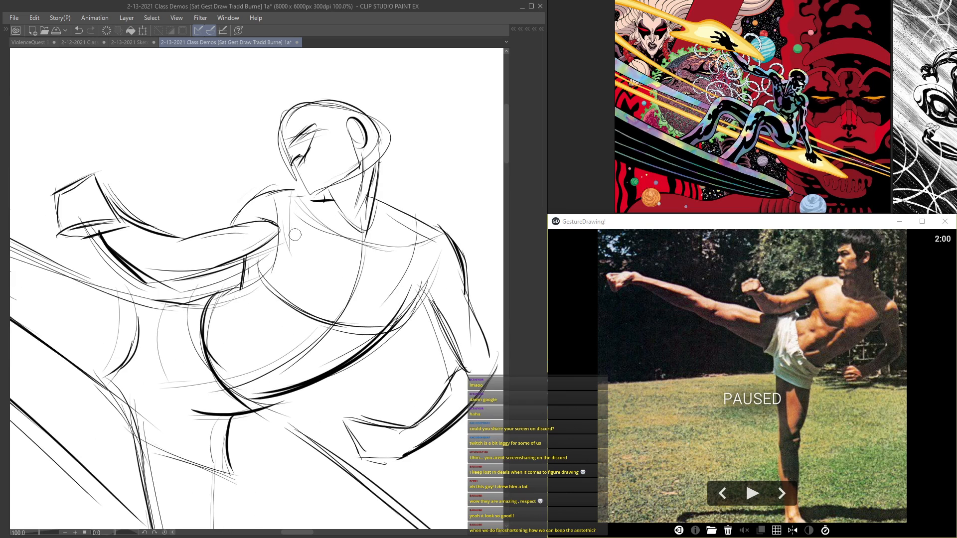
mouse_move(276, 228)
left_mouse_down()
mouse_move(297, 311)
mouse_move(348, 298)
left_mouse_up()
scroll(348, 298, "down", 3)
scroll(379, 249, "up", 5)
left_click_drag(436, 299, 388, 362)
scroll(418, 324, "down", 1)
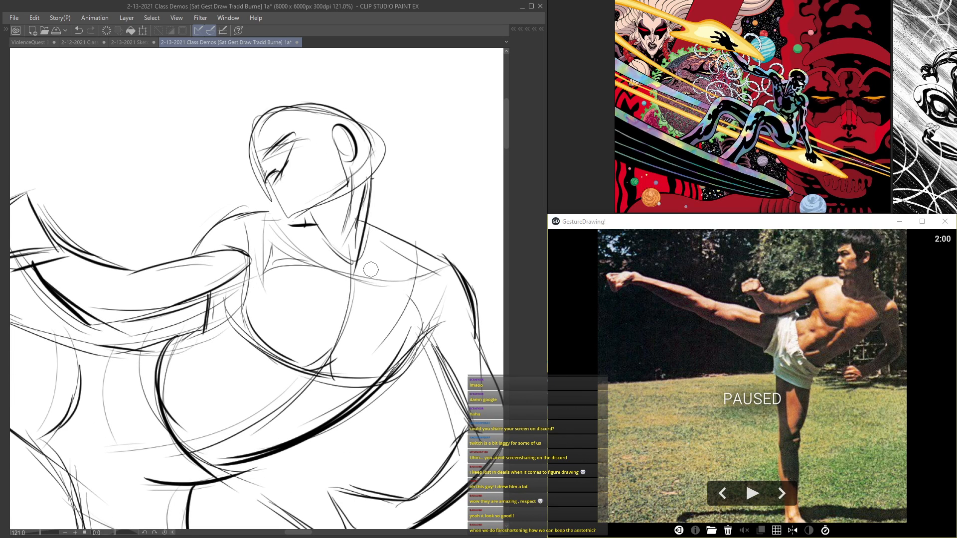
Step: Add neck muscle lines to the upper kicking figure and darken the area beneath its chin
left_click_drag(371, 208, 367, 262)
left_click_drag(371, 179, 366, 266)
scroll(332, 202, "up", 2)
left_click_drag(309, 211, 305, 228)
scroll(314, 211, "down", 6)
scroll(277, 213, "up", 2)
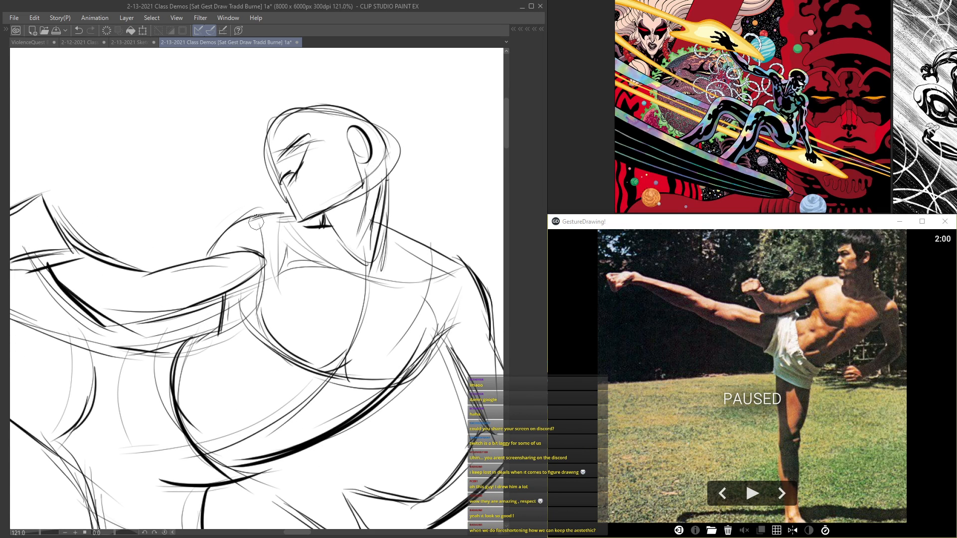
scroll(256, 221, "down", 1)
scroll(388, 205, "down", 3)
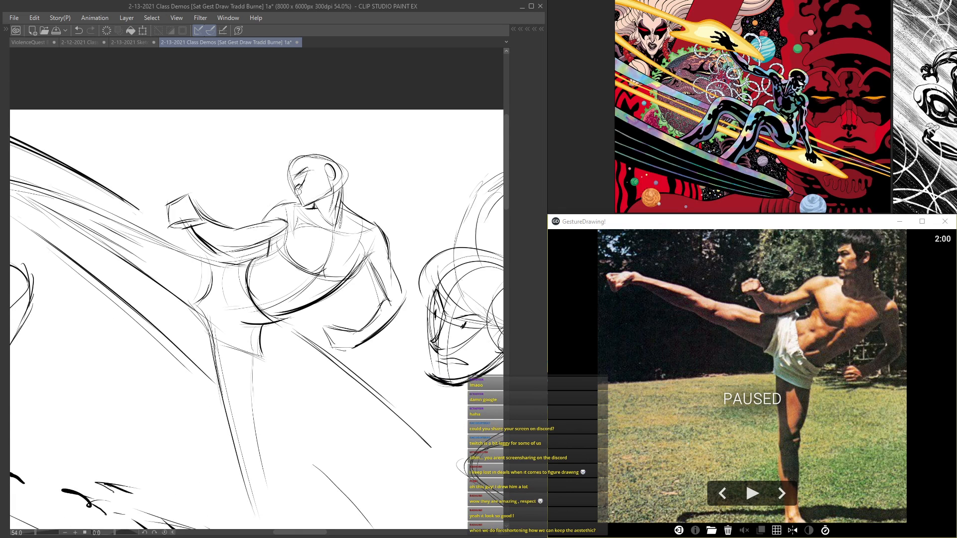
Step: Darken both contours of the upper kicking figure's supporting leg up to the hip
scroll(383, 227, "up", 2)
scroll(406, 247, "up", 3)
mouse_move(406, 247)
left_mouse_down()
mouse_move(441, 334)
mouse_move(436, 447)
left_mouse_up()
scroll(354, 293, "down", 7)
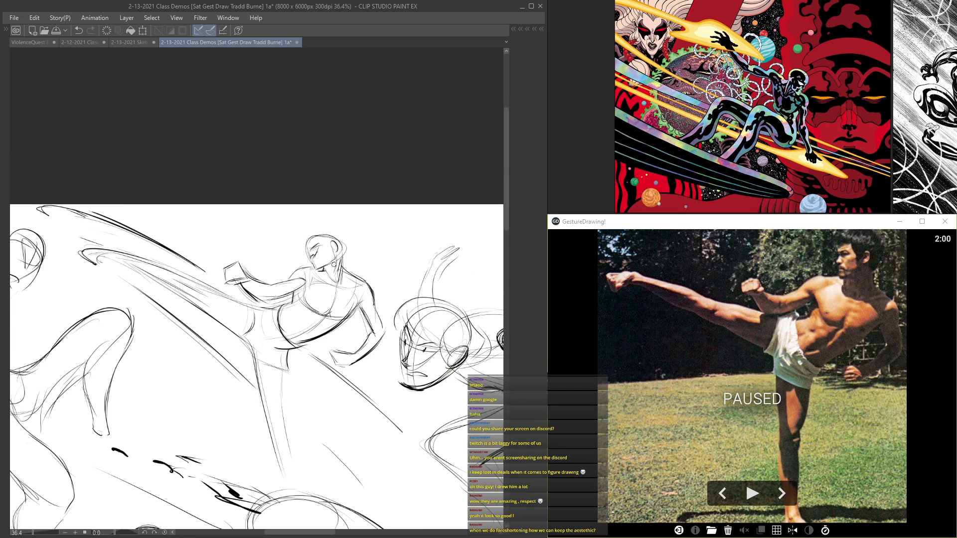
scroll(299, 329, "up", 3)
mouse_move(349, 294)
left_mouse_down()
mouse_move(341, 351)
mouse_move(356, 453)
left_mouse_up()
left_click_drag(341, 288, 284, 260)
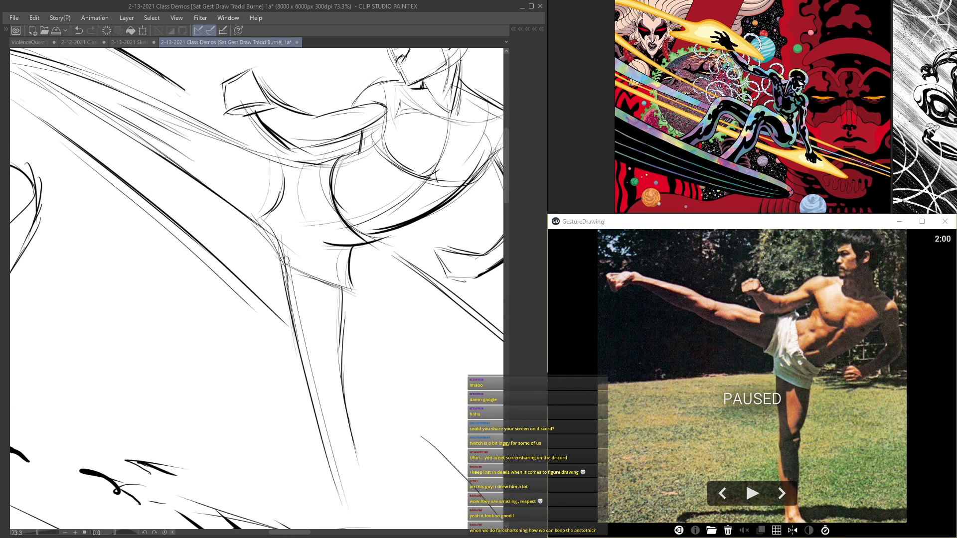
left_click_drag(356, 246, 328, 250)
scroll(300, 295, "down", 4)
Step: Reinforce the upper kicking figure's raised leg with repeated long strokes along its thigh and calf
scroll(299, 294, "up", 3)
mouse_move(282, 179)
left_mouse_down()
mouse_move(277, 210)
mouse_move(260, 222)
mouse_move(129, 134)
left_mouse_up()
left_click_drag(235, 203, 110, 121)
mouse_move(214, 163)
left_mouse_down()
mouse_move(98, 94)
mouse_move(113, 119)
left_mouse_up()
left_click_drag(212, 185, 95, 107)
mouse_move(182, 168)
left_mouse_down()
mouse_move(41, 87)
mouse_move(114, 125)
mouse_move(88, 112)
left_mouse_up()
mouse_move(230, 157)
left_mouse_down()
mouse_move(77, 82)
mouse_move(85, 89)
left_mouse_up()
scroll(79, 90, "down", 4)
scroll(103, 94, "down", 8)
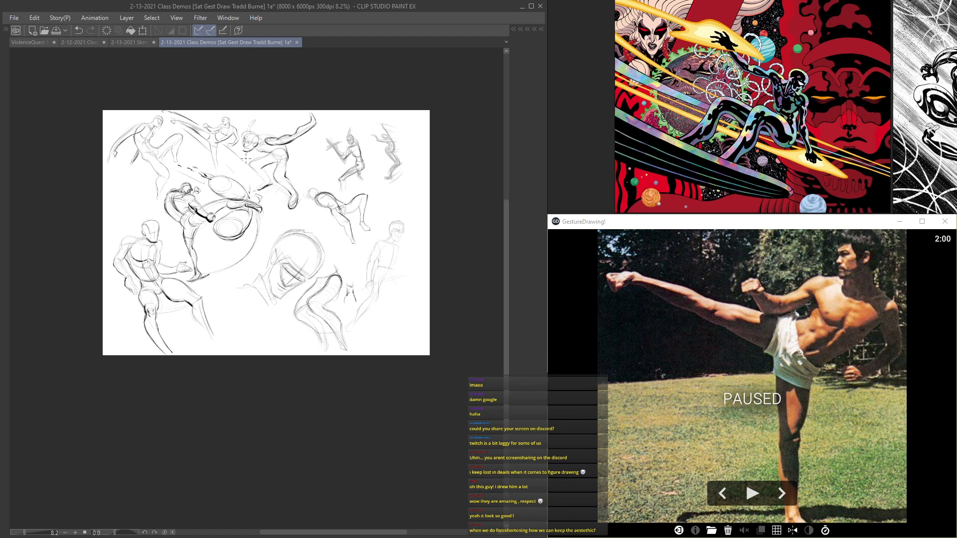
Step: Review the finished upper kicking figure alongside the other pose studies on the page
scroll(246, 159, "up", 9)
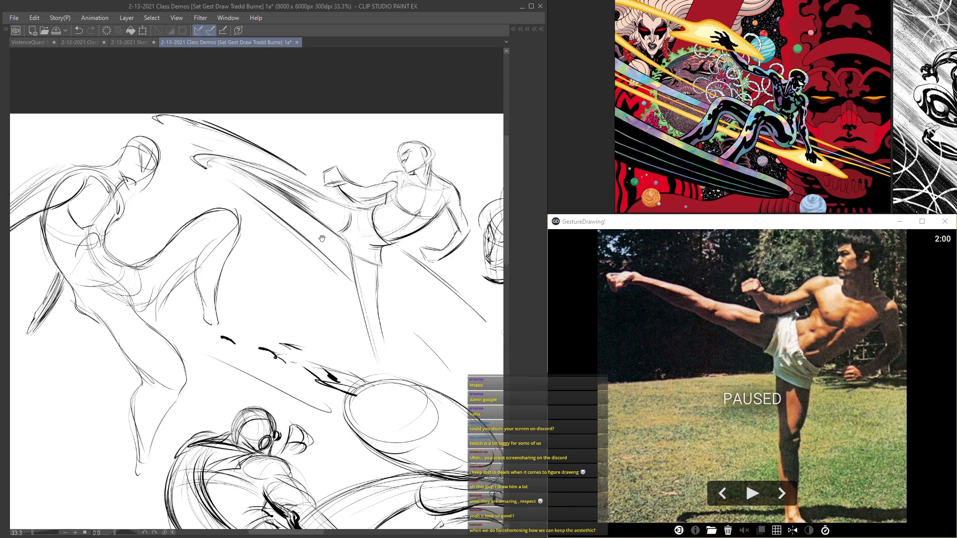
mouse_move(303, 229)
left_mouse_down()
mouse_move(205, 220)
mouse_move(109, 238)
mouse_move(55, 214)
left_mouse_up()
scroll(147, 229, "down", 2)
scroll(127, 231, "down", 3)
left_click_drag(127, 231, 103, 207)
scroll(109, 219, "down", 2)
left_click_drag(74, 237, 189, 189)
scroll(289, 183, "down", 2)
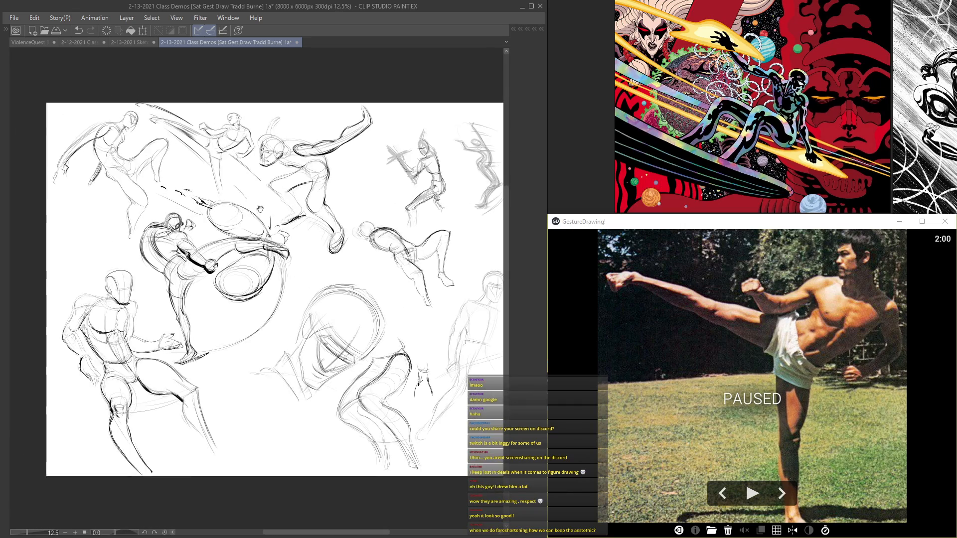
Step: Move Layer 11 into Folder 3
scroll(186, 189, "up", 2)
key("Tab")
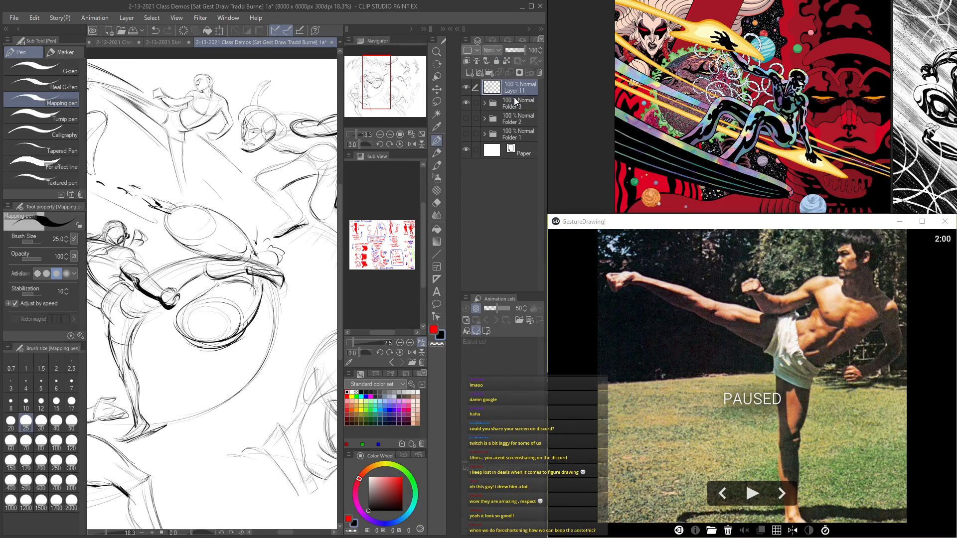
left_click_drag(514, 91, 513, 103)
scroll(298, 171, "down", 3)
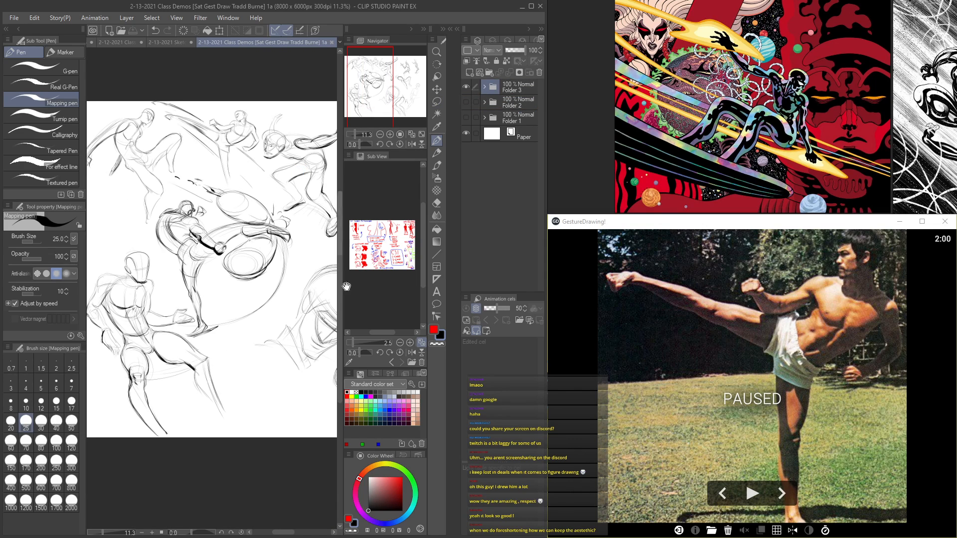
Step: Examine the whole page of pose studies, then the upper kicking figure up close
left_click_drag(327, 270, 192, 250)
mouse_move(276, 219)
left_mouse_down()
mouse_move(230, 221)
mouse_move(298, 250)
mouse_move(358, 252)
mouse_move(390, 283)
left_mouse_up()
scroll(230, 220, "up", 3)
key("Tab")
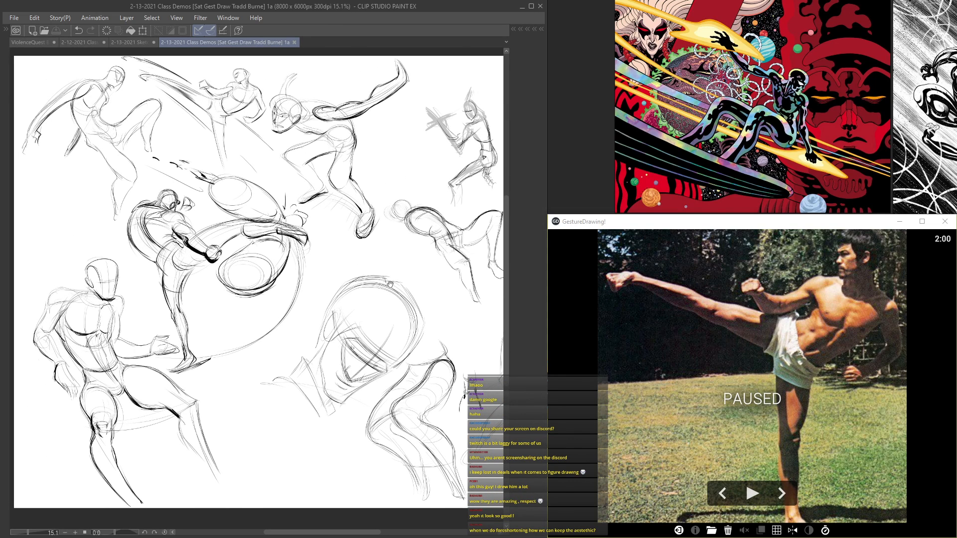
left_click_drag(330, 174, 260, 155)
left_click_drag(196, 169, 266, 141)
left_click_drag(248, 231, 178, 250)
mouse_move(273, 171)
left_mouse_down()
mouse_move(140, 196)
mouse_move(317, 219)
left_mouse_up()
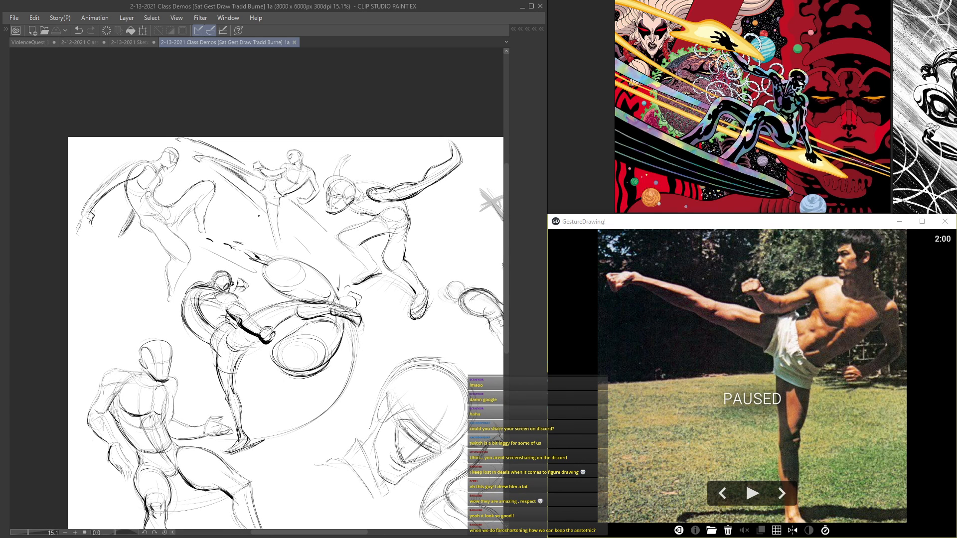
scroll(233, 208, "up", 3)
left_click_drag(262, 186, 249, 280)
scroll(249, 280, "down", 2)
scroll(282, 294, "down", 3)
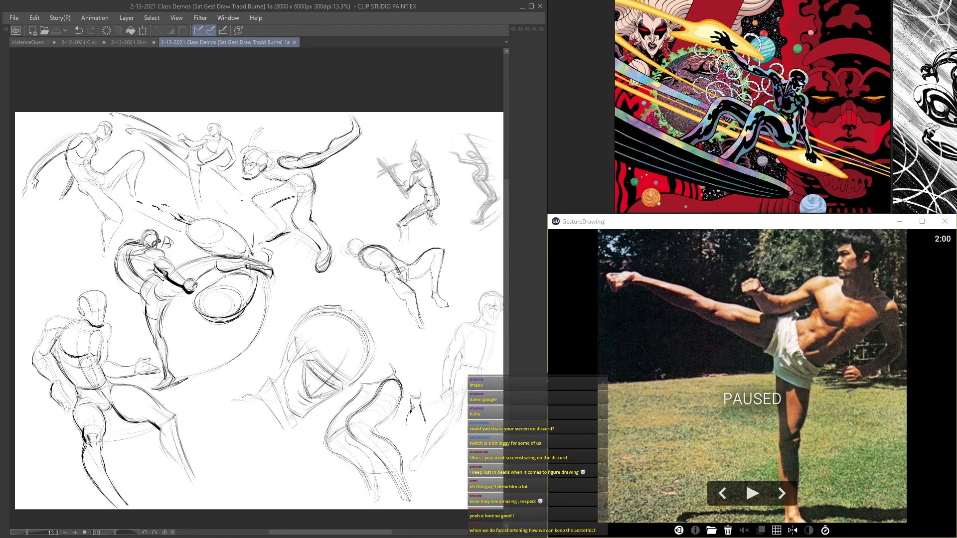
Step: Expand Folder 3 and toggle the visibility of Layer 10 and Layer 11 to compare their strokes
key("Tab")
left_click(484, 88)
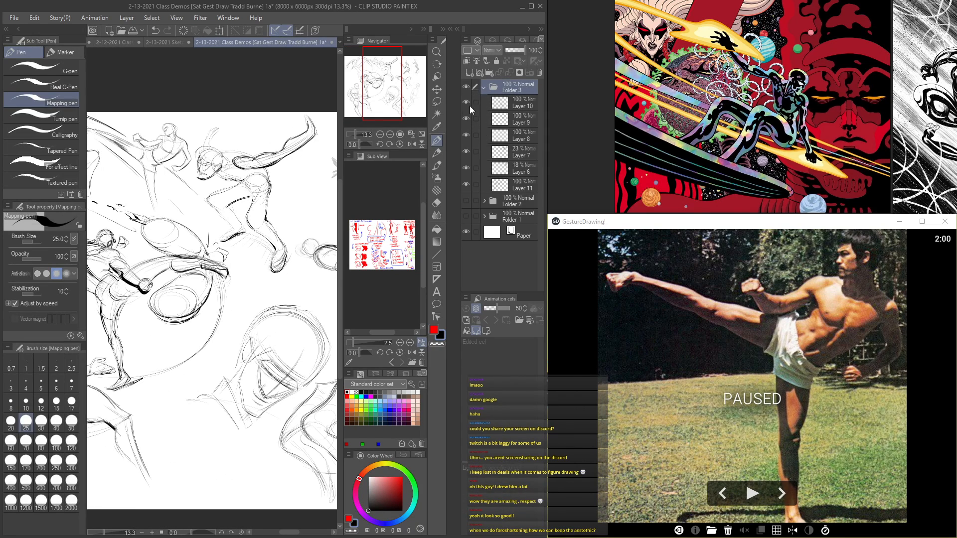
left_click(469, 109)
key("Tab")
Step: Move Layer 11 above Layer 10 at the top of Folder 3
key("Tab")
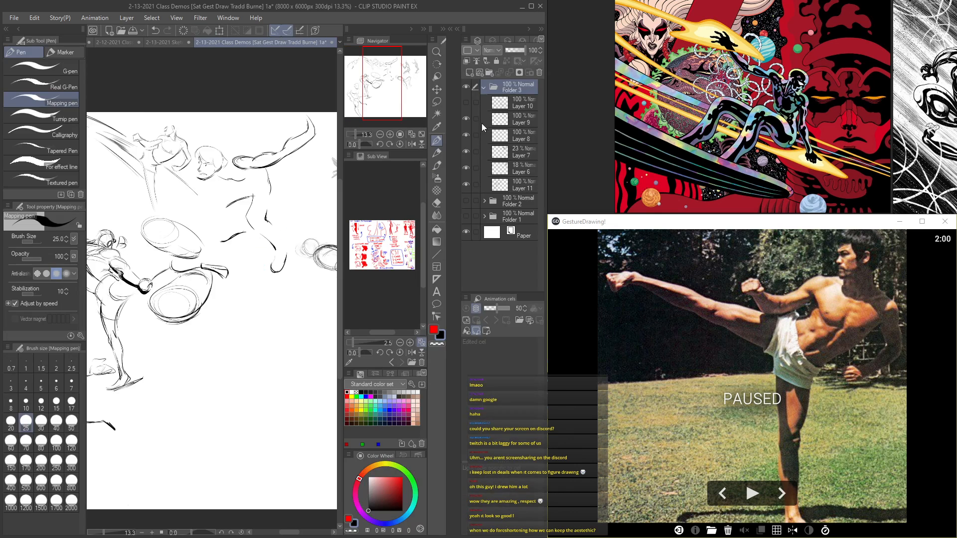
left_click(466, 102)
left_click(465, 185)
left_click(466, 185)
left_click_drag(500, 185, 500, 107)
key("Tab")
Step: Toggle Layer 11's visibility to check its strokes and save the document
key("Tab")
key("Tab")
left_click_drag(351, 238, 179, 229)
key("Tab")
key("Tab")
scroll(335, 247, "up", 1)
key("Tab")
left_click(466, 103)
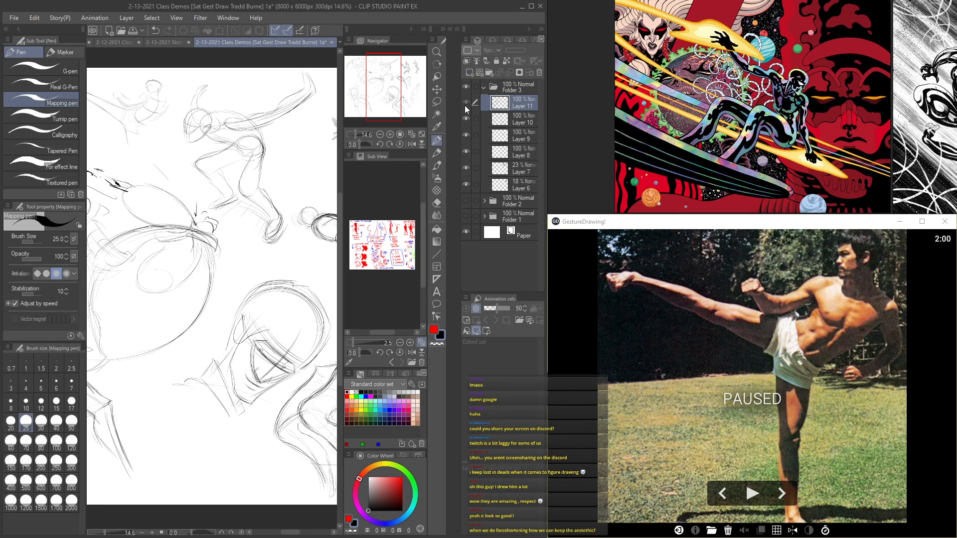
key("Tab")
mouse_move(323, 200)
left_mouse_down()
mouse_move(282, 183)
mouse_move(250, 248)
mouse_move(365, 255)
mouse_move(327, 217)
mouse_move(283, 213)
mouse_move(341, 262)
mouse_move(341, 218)
mouse_move(325, 215)
mouse_move(394, 329)
mouse_move(392, 431)
mouse_move(300, 333)
mouse_move(408, 241)
mouse_move(276, 211)
mouse_move(232, 307)
left_mouse_up()
scroll(300, 333, "down", 5)
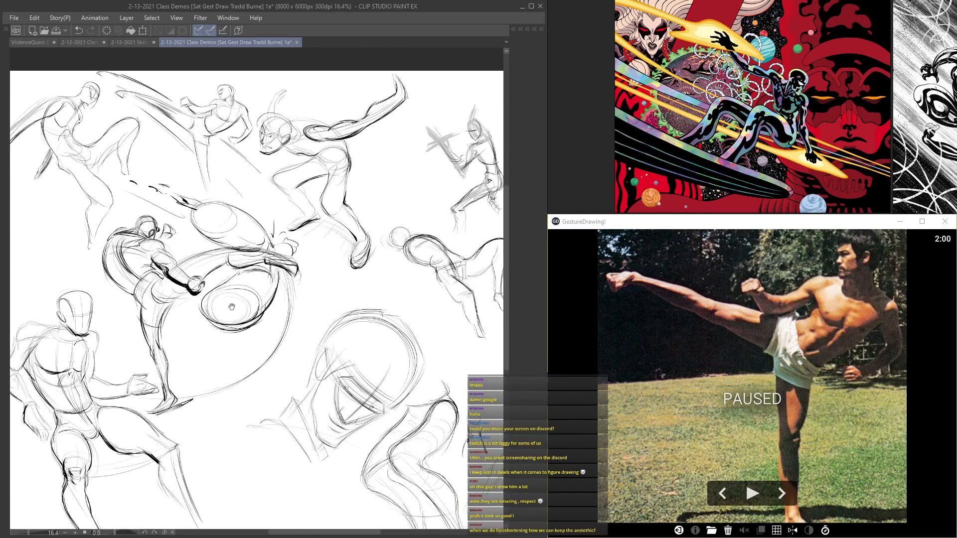
key("ctrl+s")
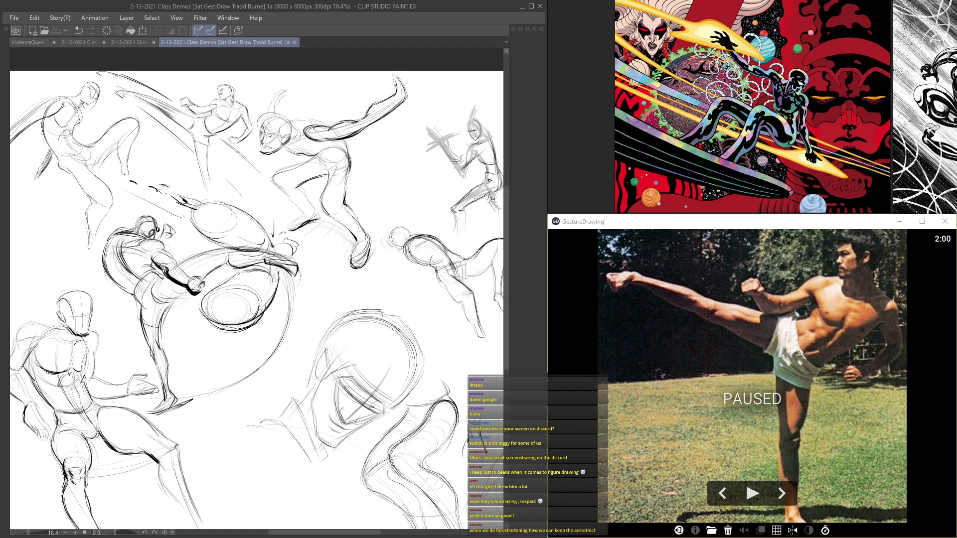
scroll(365, 189, "down", 3)
left_click_drag(378, 220, 301, 227)
scroll(306, 187, "up", 2)
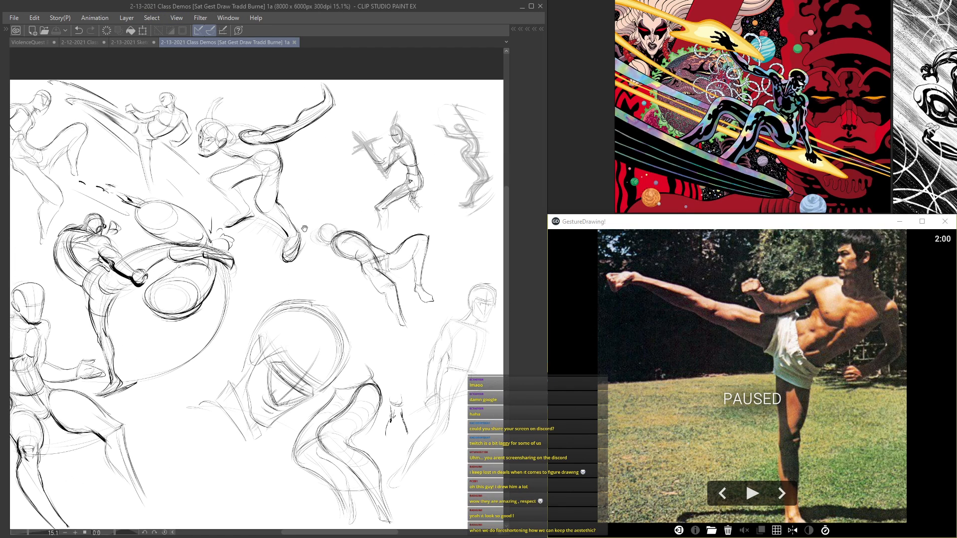
Step: Switch to GestureDrawing, start a new 5-minute practice session and skip ahead to the flying kick reference photo
left_click(678, 530)
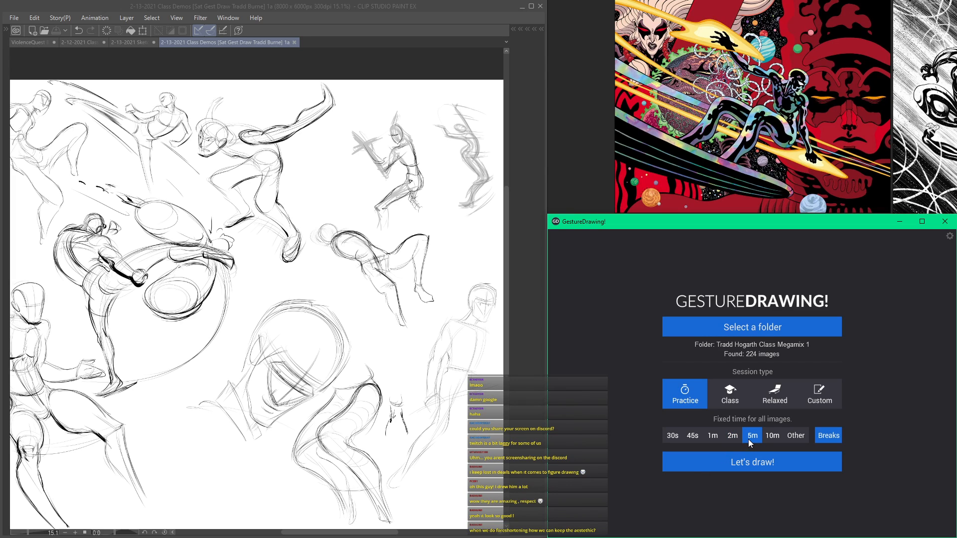
left_click(727, 455)
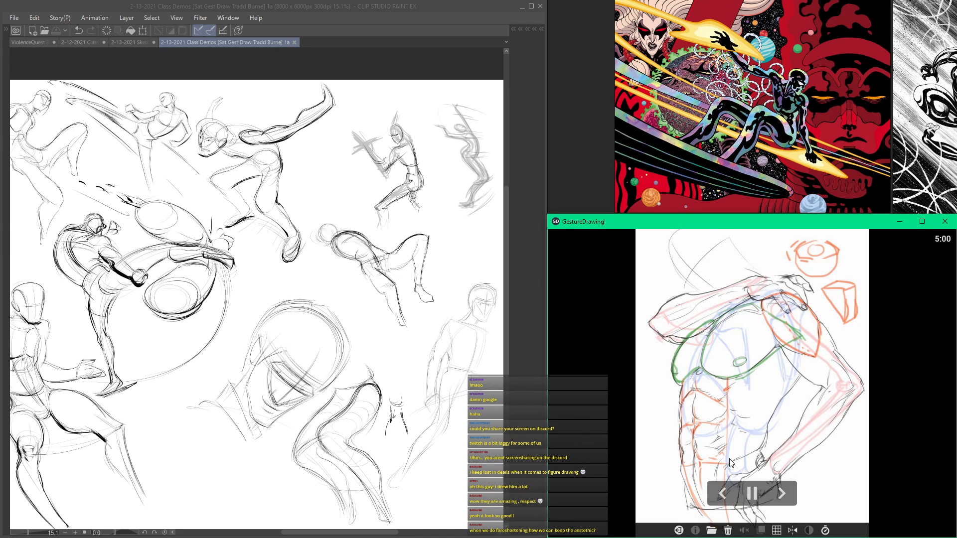
left_click(780, 493)
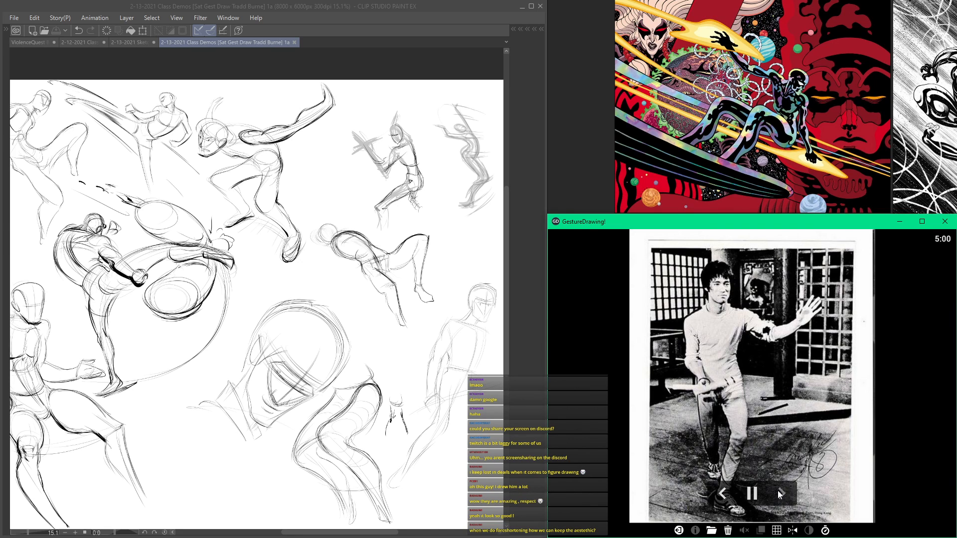
left_click(778, 493)
left_click(779, 492)
left_click(778, 492)
left_click(778, 492)
left_click(778, 492)
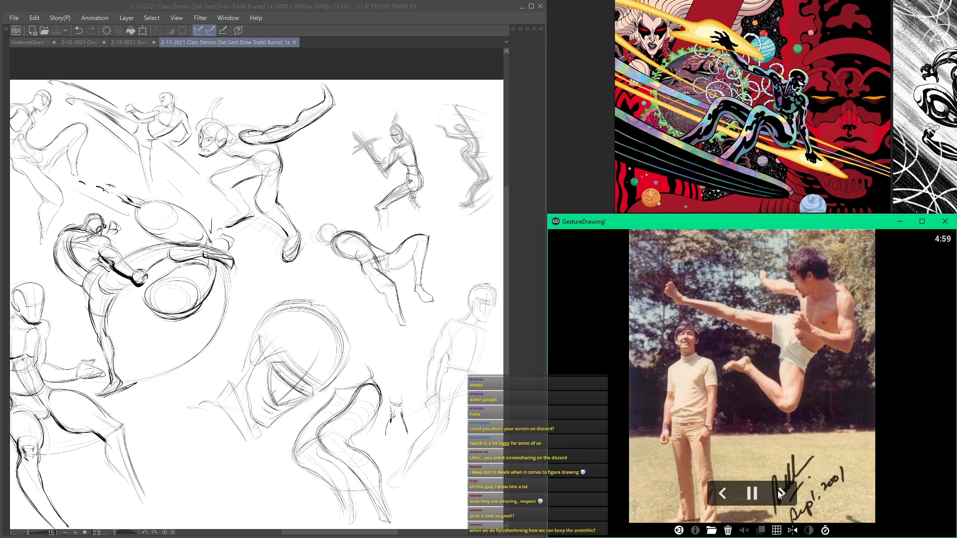
left_click(749, 496)
left_click(749, 495)
left_click(725, 493)
left_click(778, 491)
Step: Switch back to Clip Studio Paint, collapse and hide Folder 3 to clear the page, and save the document
left_click(422, 2)
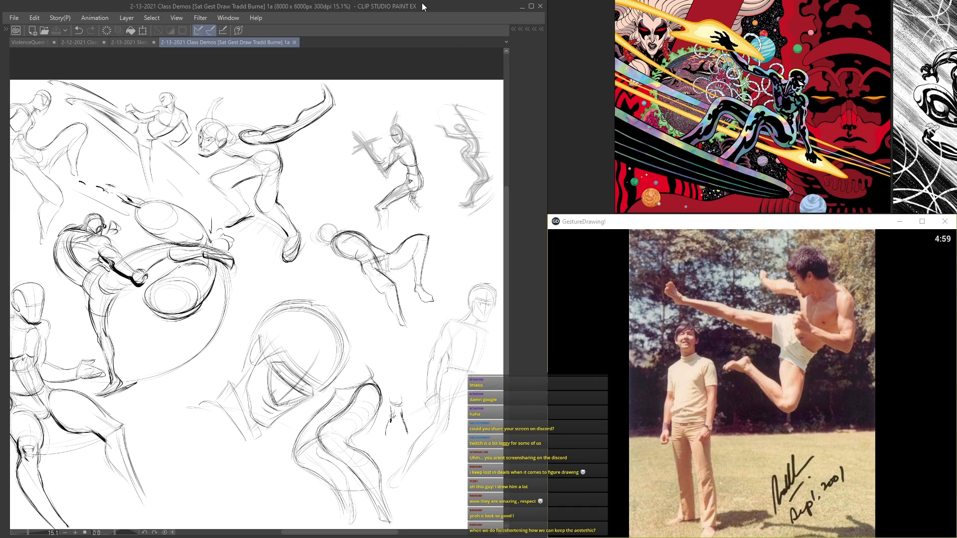
key("Tab")
left_click(485, 87)
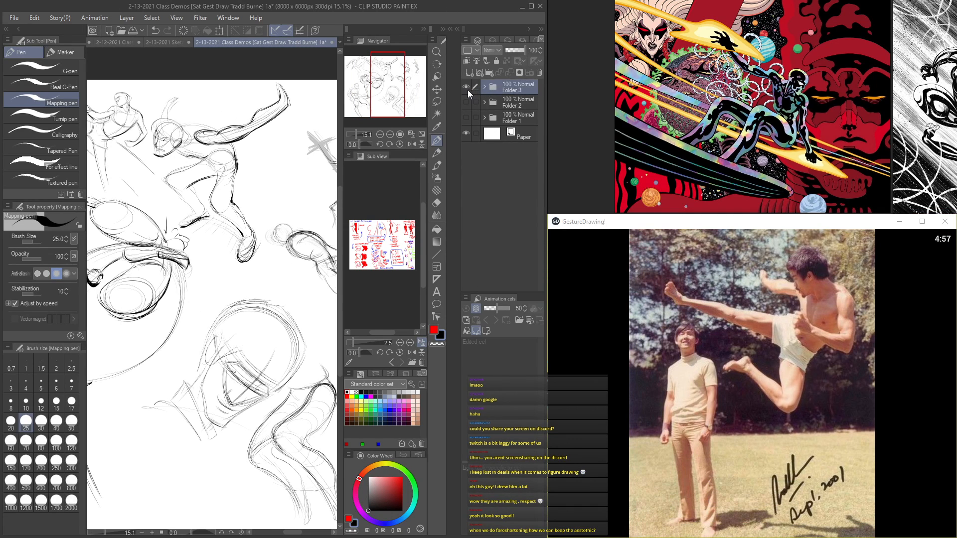
left_click(465, 88)
key("Tab")
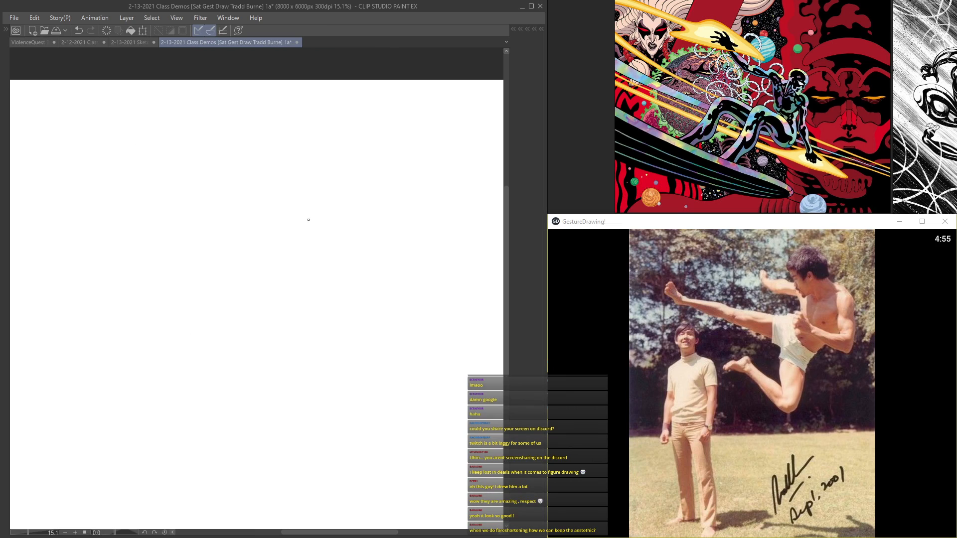
key("ctrl+s")
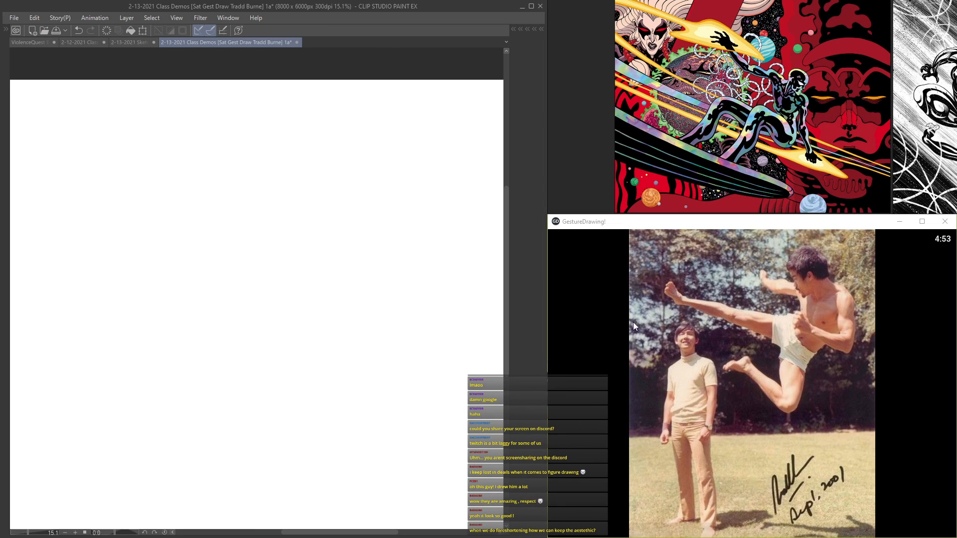
Step: Set up a fresh layer on the cleared page for the flying kick study
left_click(683, 331)
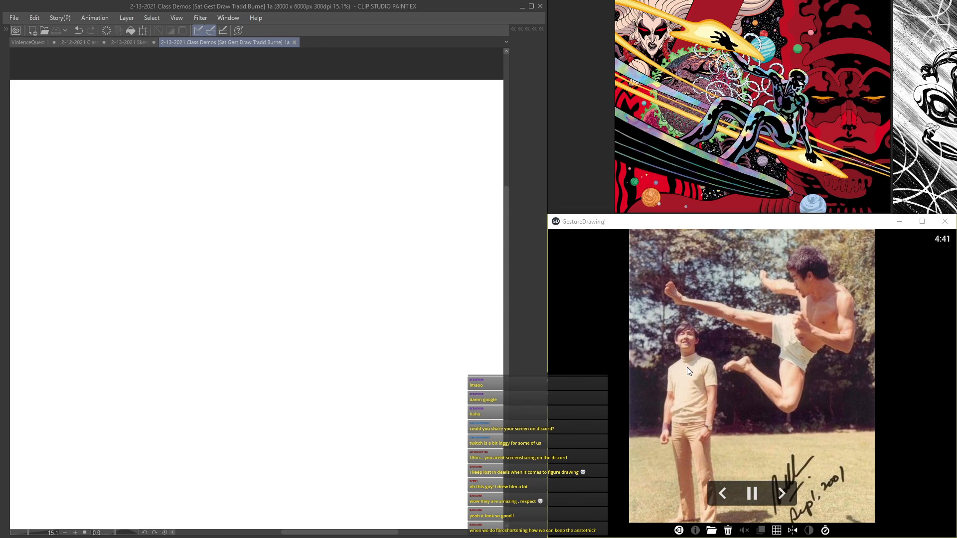
scroll(303, 173, "down", 2)
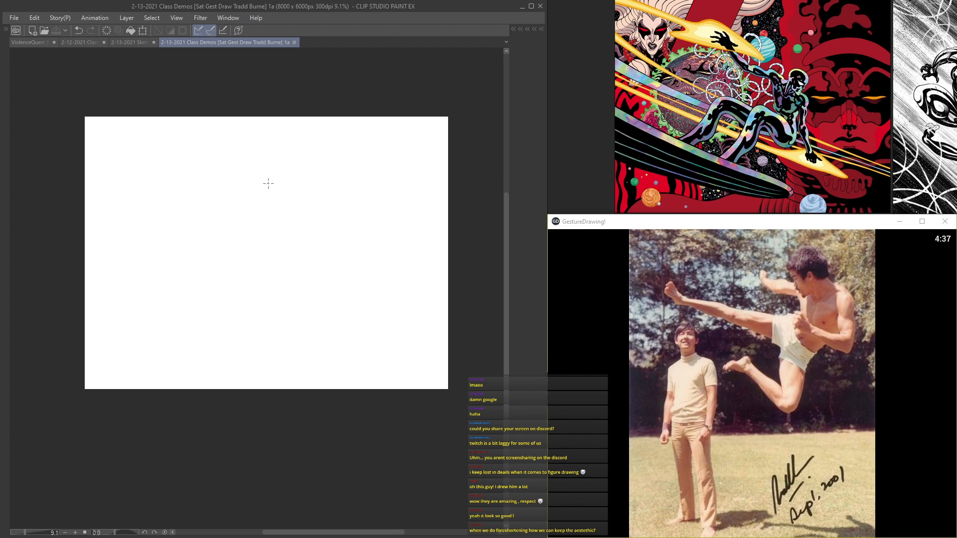
key("Tab")
left_click(470, 101)
left_click(470, 101)
key("Tab")
scroll(378, 184, "up", 2)
left_click_drag(384, 145, 273, 197)
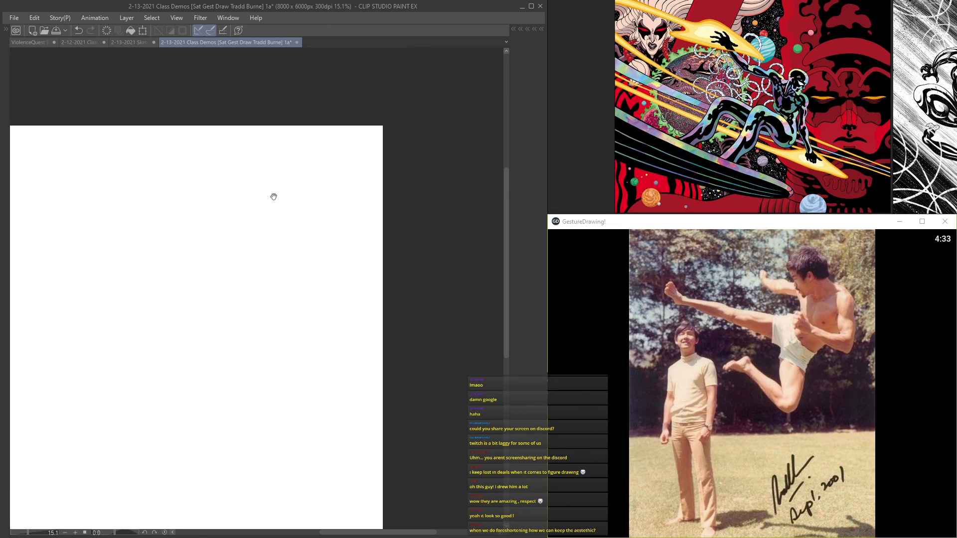
scroll(276, 197, "up", 4)
Step: Sketch the flying figure's head as a large circle with a smaller face circle, tilted cross guidelines and a pointed jaw
left_click_drag(362, 147, 306, 148)
mouse_move(253, 177)
left_mouse_down()
mouse_move(305, 178)
mouse_move(256, 187)
mouse_move(306, 173)
mouse_move(256, 186)
mouse_move(303, 180)
mouse_move(261, 183)
mouse_move(295, 196)
mouse_move(268, 201)
mouse_move(284, 176)
mouse_move(281, 208)
mouse_move(295, 189)
mouse_move(256, 201)
mouse_move(274, 178)
mouse_move(292, 208)
left_mouse_up()
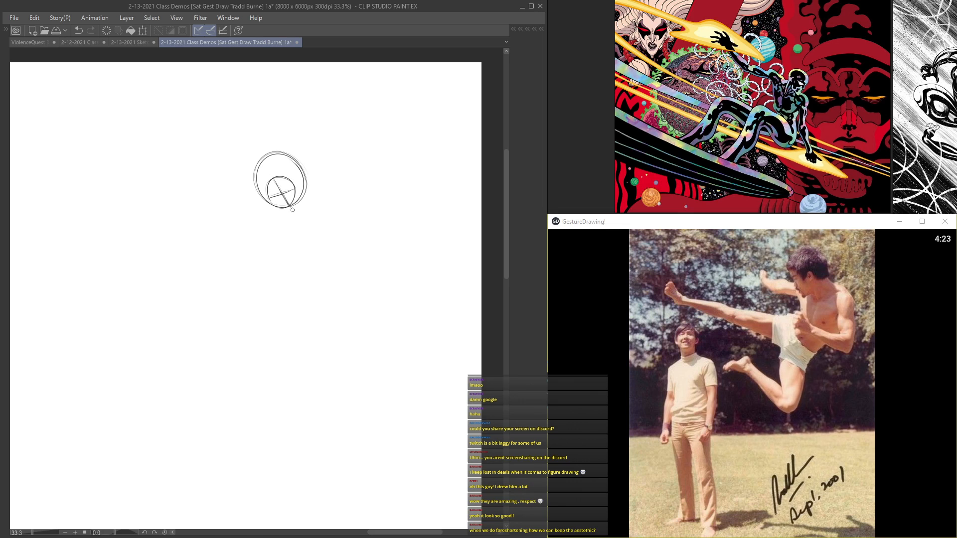
left_click_drag(271, 178, 303, 170)
mouse_move(306, 216)
left_mouse_down()
mouse_move(261, 141)
mouse_move(306, 207)
mouse_move(253, 197)
mouse_move(285, 243)
left_mouse_up()
mouse_move(243, 191)
left_mouse_down()
mouse_move(292, 250)
mouse_move(293, 237)
mouse_move(288, 248)
mouse_move(330, 255)
left_mouse_up()
Step: Draw the neck and shoulder slope running from the back of the head, with the collarbone line beneath it
scroll(319, 239, "up", 1)
mouse_move(326, 181)
left_mouse_down()
mouse_move(352, 227)
mouse_move(380, 230)
left_mouse_up()
left_click_drag(333, 201, 381, 235)
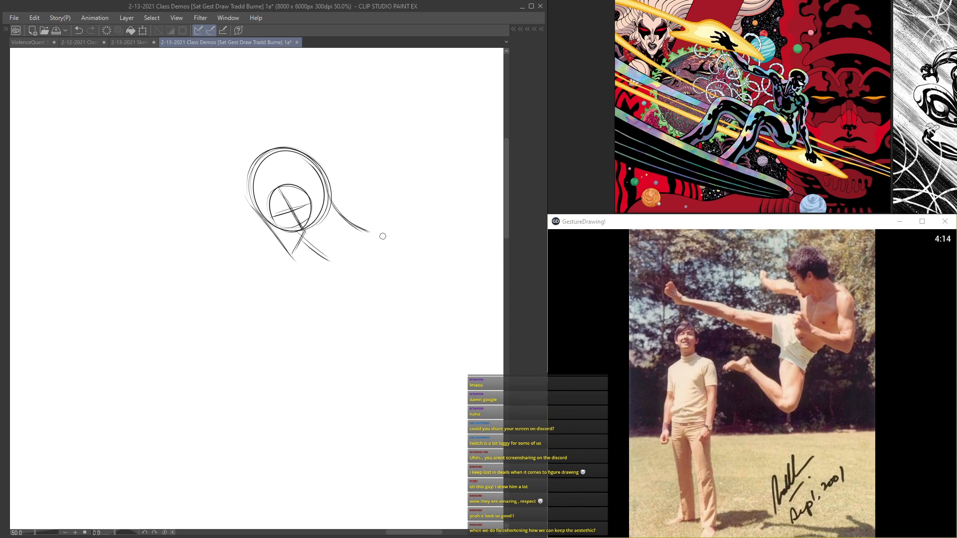
mouse_move(337, 207)
left_mouse_down()
mouse_move(384, 234)
mouse_move(331, 257)
mouse_move(388, 240)
left_mouse_up()
scroll(320, 252, "down", 3)
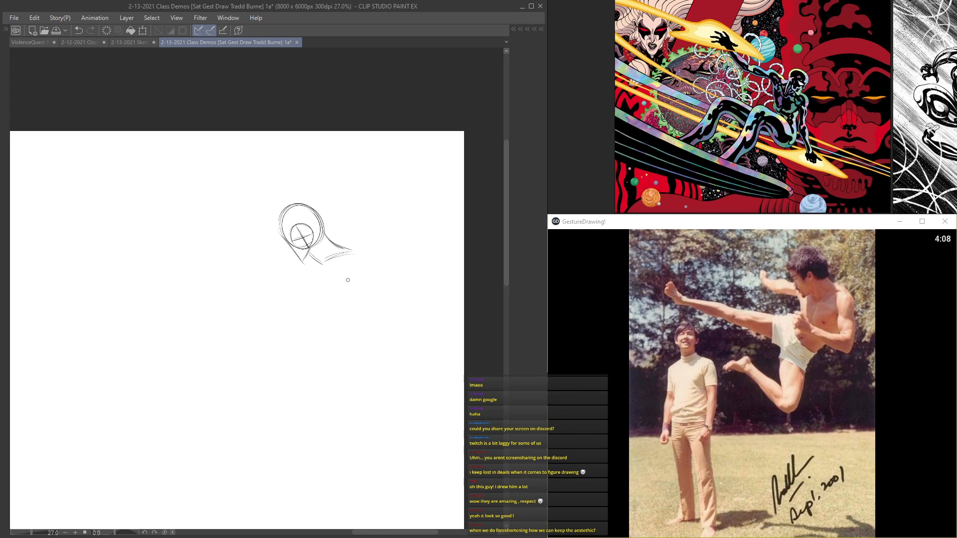
scroll(359, 255, "up", 1)
mouse_move(303, 290)
left_mouse_down()
mouse_move(250, 241)
mouse_move(250, 260)
left_mouse_up()
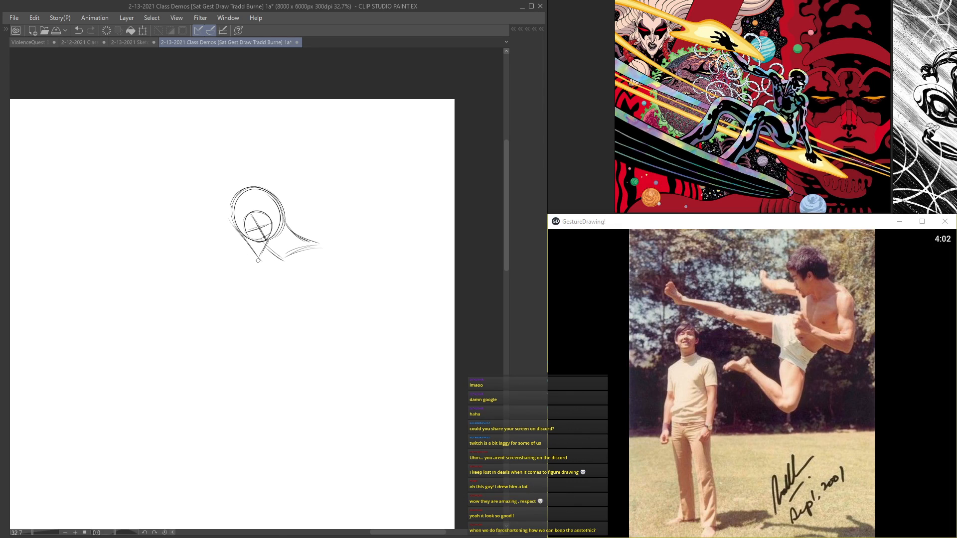
mouse_move(262, 244)
left_mouse_down()
mouse_move(283, 149)
mouse_move(285, 194)
left_mouse_up()
scroll(290, 165, "up", 2)
mouse_move(319, 121)
left_mouse_down()
mouse_move(371, 143)
mouse_move(320, 157)
mouse_move(366, 143)
left_mouse_up()
scroll(365, 135, "down", 1)
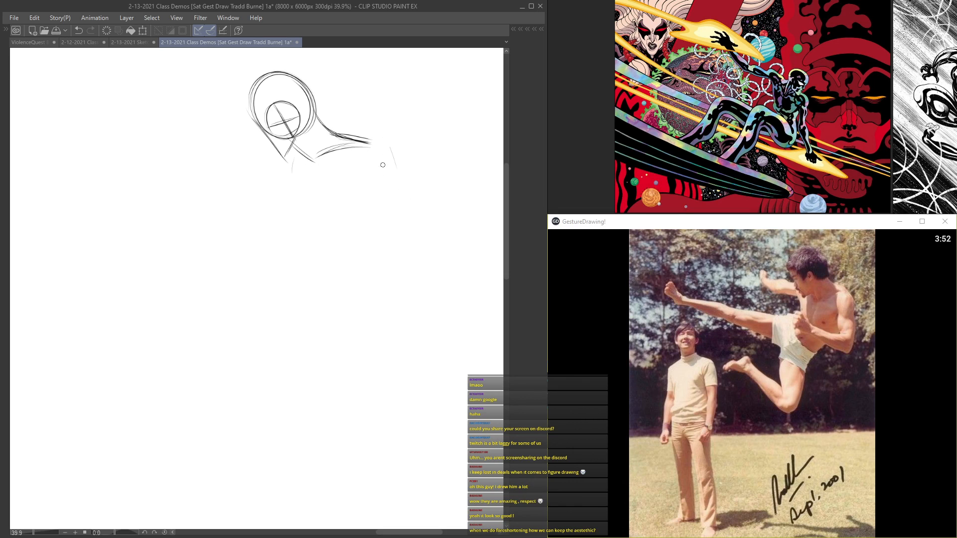
Step: Sketch the torso with a long curved back line, a chest centre line and a rounded ribcage bottom
scroll(299, 262, "down", 3)
scroll(299, 262, "up", 2)
left_click_drag(368, 170, 360, 274)
mouse_move(374, 230)
left_mouse_down()
mouse_move(343, 290)
mouse_move(313, 303)
left_mouse_up()
mouse_move(286, 192)
left_mouse_down()
mouse_move(295, 250)
mouse_move(290, 236)
mouse_move(280, 251)
mouse_move(298, 232)
mouse_move(246, 262)
left_mouse_up()
left_click_drag(296, 233, 355, 268)
mouse_move(302, 190)
left_mouse_down()
mouse_move(312, 243)
mouse_move(314, 224)
left_mouse_up()
scroll(302, 189, "up", 1)
mouse_move(312, 225)
left_mouse_down()
mouse_move(334, 247)
mouse_move(315, 226)
mouse_move(367, 239)
left_mouse_up()
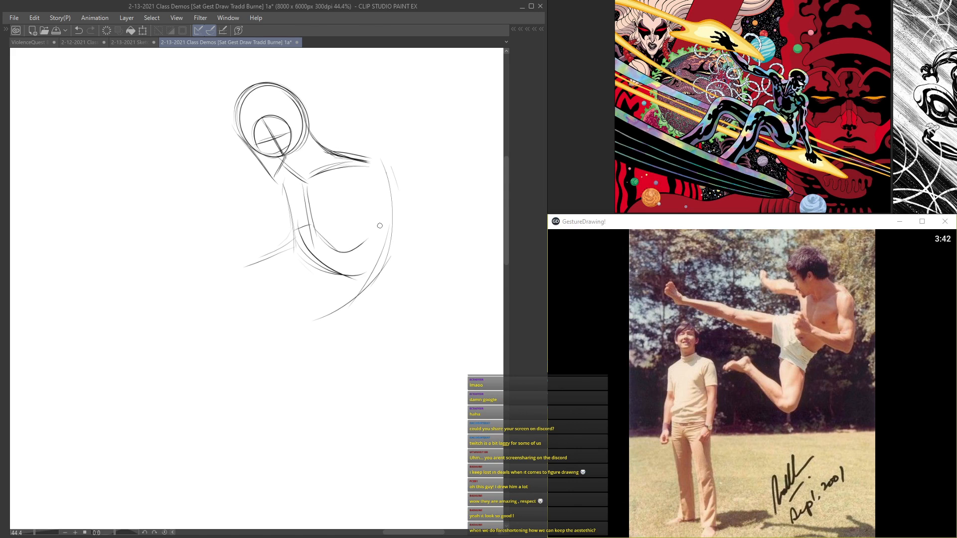
Step: Reinforce the lower back curve and block in the pelvis beneath the ribcage
scroll(368, 219, "up", 1)
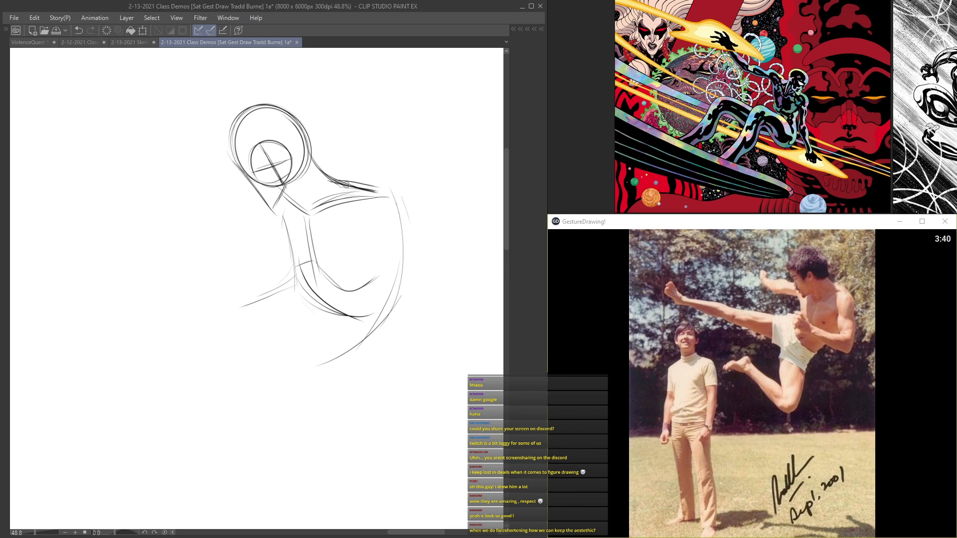
scroll(309, 182, "up", 2)
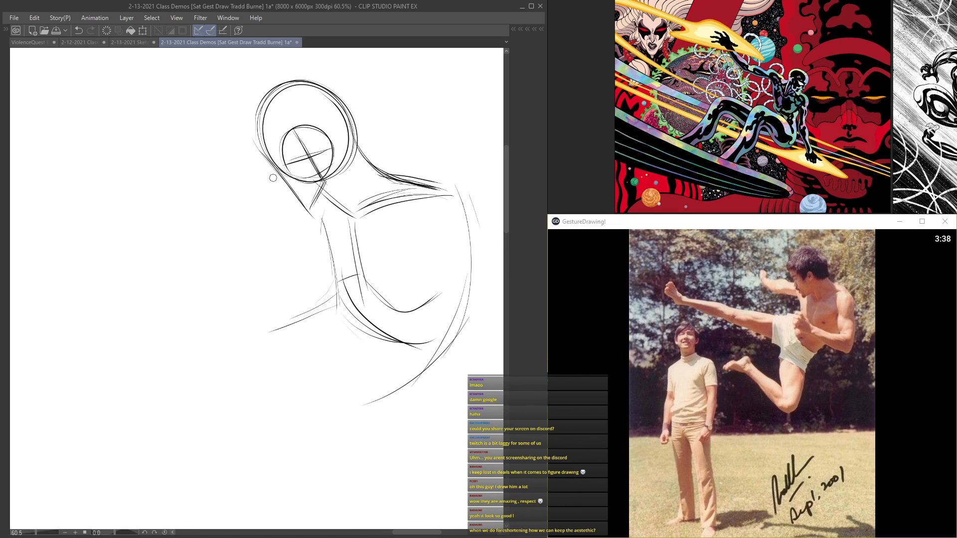
scroll(312, 215, "down", 2)
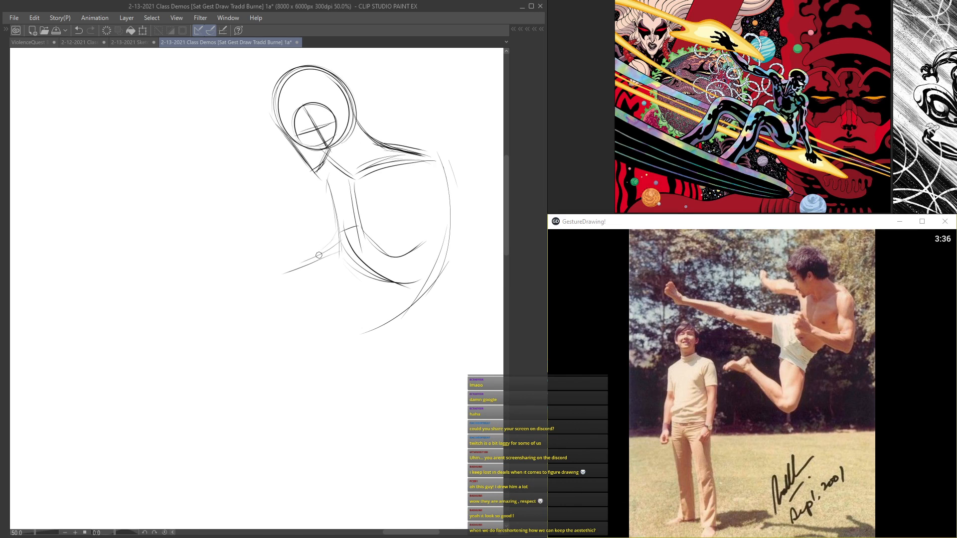
scroll(338, 259, "down", 2)
left_click_drag(369, 280, 324, 322)
left_click_drag(278, 255, 316, 201)
left_click_drag(339, 185, 291, 210)
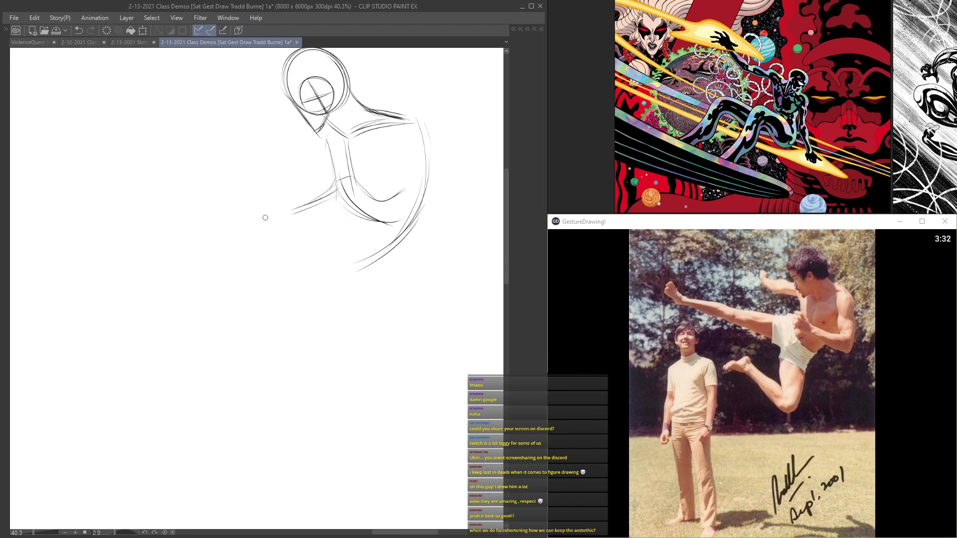
mouse_move(347, 132)
left_mouse_down()
mouse_move(341, 227)
mouse_move(346, 210)
mouse_move(304, 244)
left_mouse_up()
left_click_drag(352, 215, 303, 249)
left_click_drag(355, 162, 331, 239)
left_click_drag(393, 223, 402, 221)
left_click_drag(424, 208, 331, 288)
mouse_move(316, 201)
left_mouse_down()
mouse_move(343, 241)
mouse_move(317, 239)
mouse_move(340, 214)
mouse_move(341, 274)
left_mouse_up()
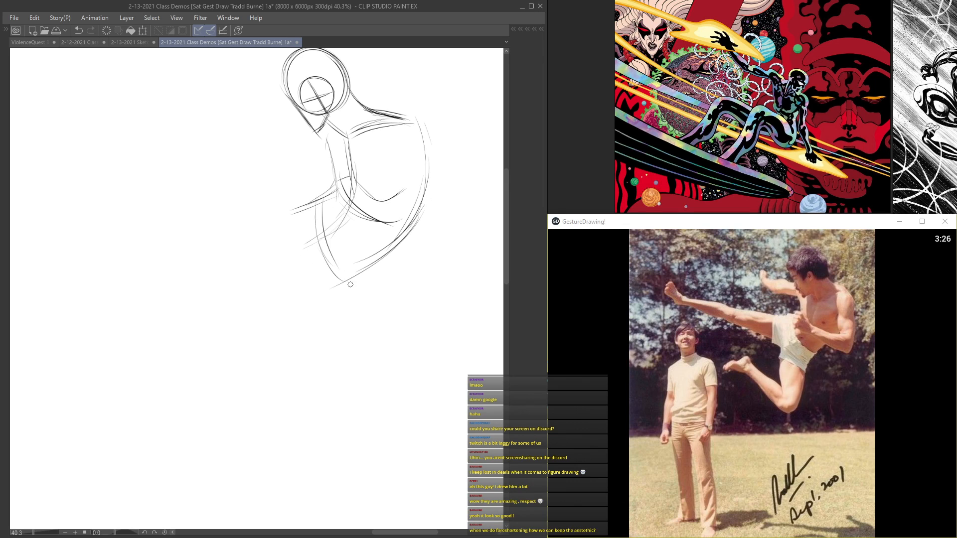
Step: Sketch the kicking leg with long tapering upper and lower lines and an angular foot at the end
mouse_move(284, 192)
left_mouse_down()
mouse_move(350, 237)
mouse_move(278, 236)
left_mouse_up()
left_click_drag(374, 299, 245, 251)
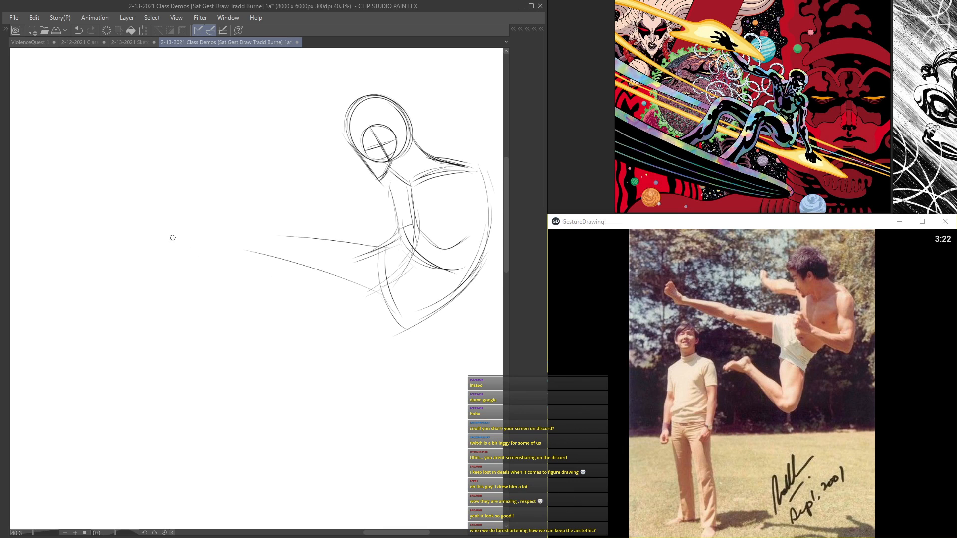
mouse_move(352, 291)
left_mouse_down()
mouse_move(207, 252)
mouse_move(146, 238)
left_mouse_up()
mouse_move(308, 245)
left_mouse_down()
mouse_move(150, 230)
mouse_move(378, 252)
mouse_move(126, 224)
left_mouse_up()
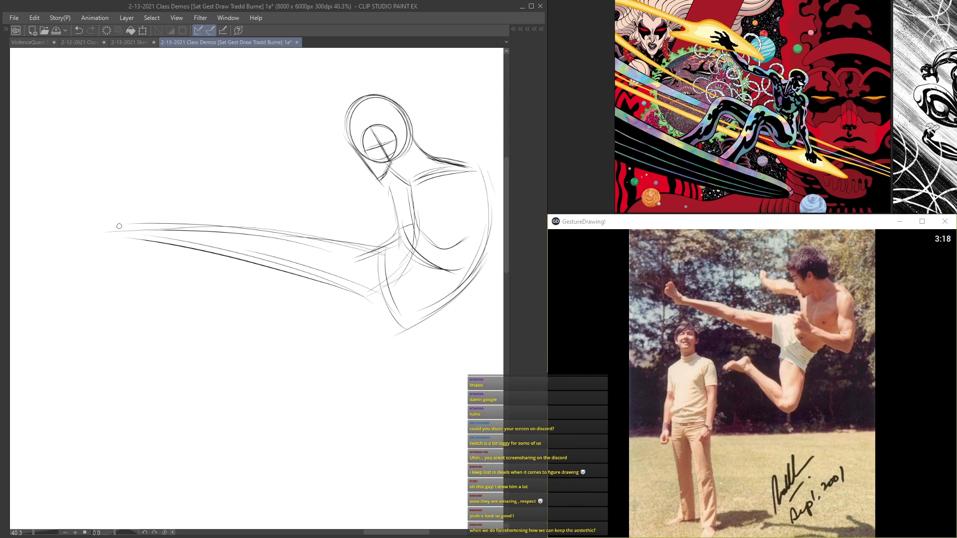
left_click_drag(185, 224, 246, 245)
left_click_drag(180, 261, 145, 222)
mouse_move(191, 250)
left_mouse_down()
mouse_move(157, 204)
mouse_move(150, 234)
mouse_move(183, 252)
left_mouse_up()
left_click_drag(440, 320, 219, 262)
Step: Sketch the bent leg's thigh, knee and shin sweeping back below the pelvis
mouse_move(409, 341)
left_mouse_down()
mouse_move(310, 219)
mouse_move(339, 287)
mouse_move(368, 307)
mouse_move(366, 366)
left_mouse_up()
left_click_drag(373, 292, 384, 359)
mouse_move(374, 321)
left_mouse_down()
mouse_move(384, 361)
mouse_move(369, 392)
left_mouse_up()
mouse_move(389, 303)
left_mouse_down()
mouse_move(381, 369)
mouse_move(359, 392)
mouse_move(381, 390)
mouse_move(365, 407)
mouse_move(319, 363)
left_mouse_up()
mouse_move(366, 410)
left_mouse_down()
mouse_move(255, 322)
mouse_move(268, 334)
left_mouse_up()
left_click_drag(351, 394, 255, 322)
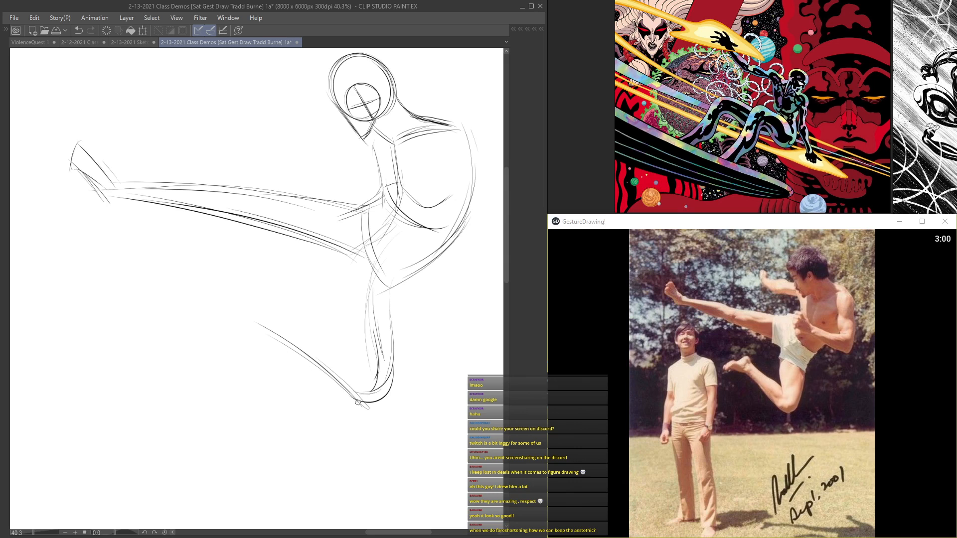
Step: Reinforce the bent leg's knee and shin curves and add the trailing foot
left_click_drag(356, 401, 268, 335)
left_click_drag(357, 396, 330, 373)
left_click_drag(395, 284, 383, 405)
mouse_move(397, 341)
left_mouse_down()
mouse_move(358, 408)
mouse_move(374, 410)
mouse_move(286, 343)
left_mouse_up()
mouse_move(349, 391)
left_mouse_down()
mouse_move(210, 337)
mouse_move(238, 328)
mouse_move(259, 339)
mouse_move(189, 327)
left_mouse_up()
mouse_move(282, 334)
left_mouse_down()
mouse_move(232, 307)
mouse_move(183, 350)
mouse_move(263, 305)
left_mouse_up()
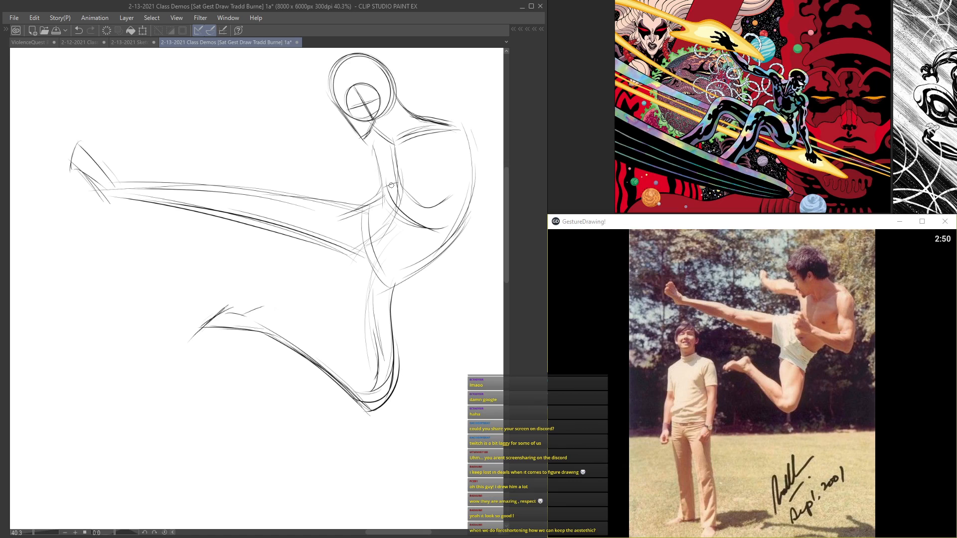
Step: Sketch the far arm reaching forward under the chin with its raised hand
left_click_drag(400, 129, 374, 188)
left_click_drag(310, 201, 345, 216)
left_click_drag(267, 190, 357, 226)
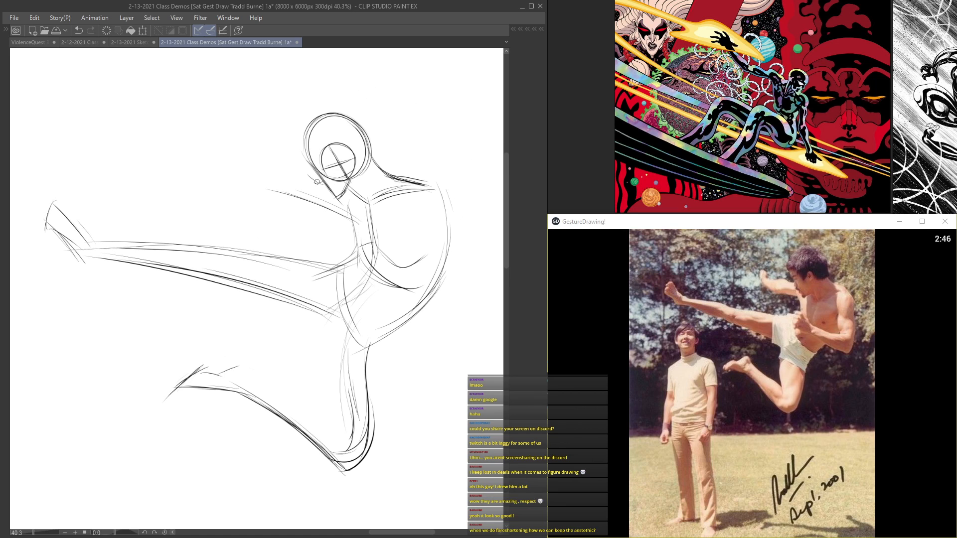
mouse_move(276, 150)
left_mouse_down()
mouse_move(280, 192)
mouse_move(319, 201)
left_mouse_up()
Step: Draw the near shoulder's rounded mass and the upper arm hanging along the back
left_click_drag(419, 225, 343, 175)
left_click_drag(342, 137, 380, 141)
mouse_move(375, 132)
left_mouse_down()
mouse_move(342, 133)
mouse_move(380, 134)
mouse_move(358, 177)
left_mouse_up()
left_click_drag(355, 131, 374, 186)
mouse_move(378, 143)
left_mouse_down()
mouse_move(396, 224)
mouse_move(390, 269)
left_mouse_up()
left_click_drag(389, 160, 399, 251)
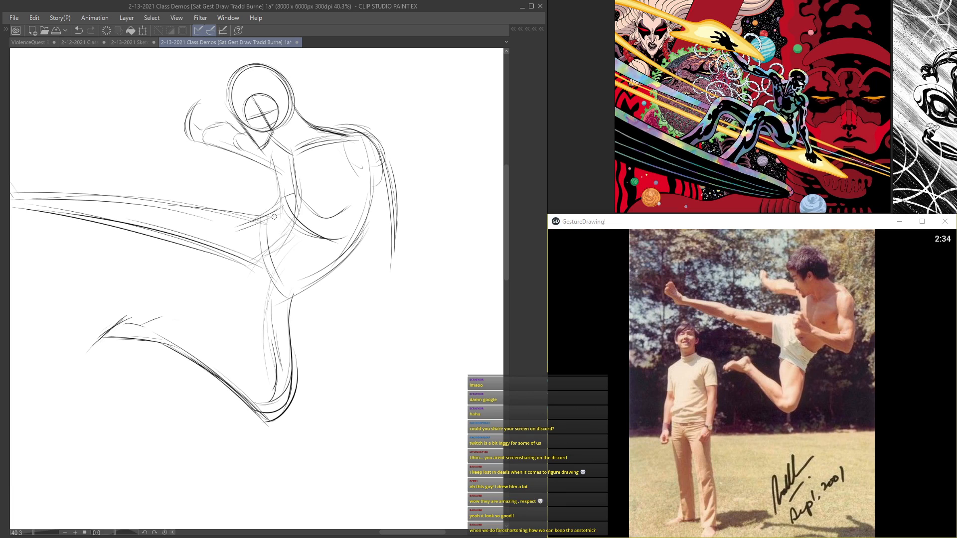
Step: Draw the near forearm and fist crossing the waist, and strengthen the elbow, upper arm and shoulder curves
mouse_move(271, 219)
left_mouse_down()
mouse_move(393, 269)
mouse_move(385, 263)
left_mouse_up()
mouse_move(352, 176)
left_mouse_down()
mouse_move(355, 223)
mouse_move(371, 226)
mouse_move(340, 238)
mouse_move(313, 228)
mouse_move(292, 191)
mouse_move(319, 227)
left_mouse_up()
mouse_move(298, 189)
left_mouse_down()
mouse_move(266, 214)
mouse_move(390, 263)
left_mouse_up()
left_click_drag(393, 195, 398, 257)
left_click_drag(309, 245, 393, 265)
mouse_move(358, 183)
left_mouse_down()
mouse_move(369, 226)
mouse_move(384, 150)
left_mouse_up()
mouse_move(360, 136)
left_mouse_down()
mouse_move(397, 202)
mouse_move(393, 264)
mouse_move(338, 261)
left_mouse_up()
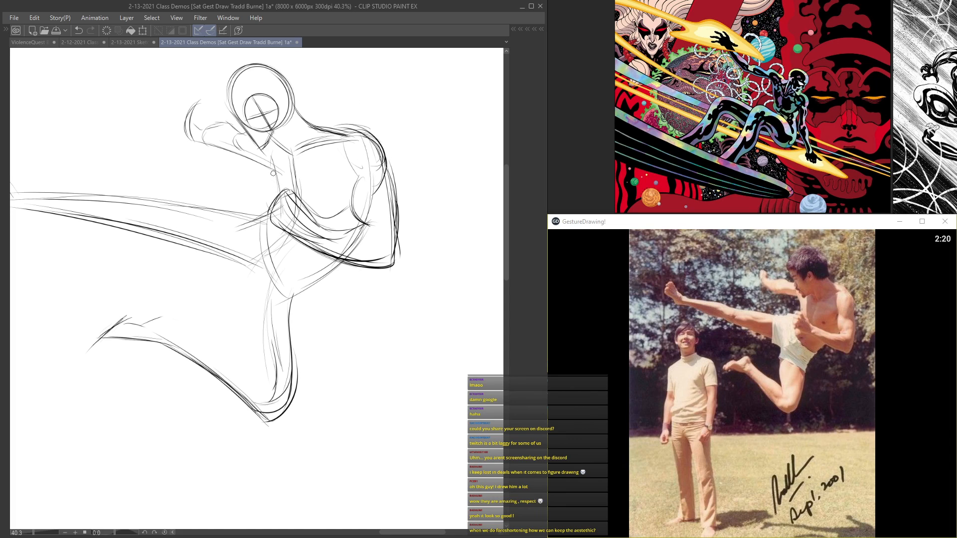
Step: Darken the kicking leg's top contour and underside with long sweeping strokes
left_click_drag(273, 168, 280, 198)
mouse_move(151, 191)
left_mouse_down()
mouse_move(215, 203)
mouse_move(271, 262)
left_mouse_up()
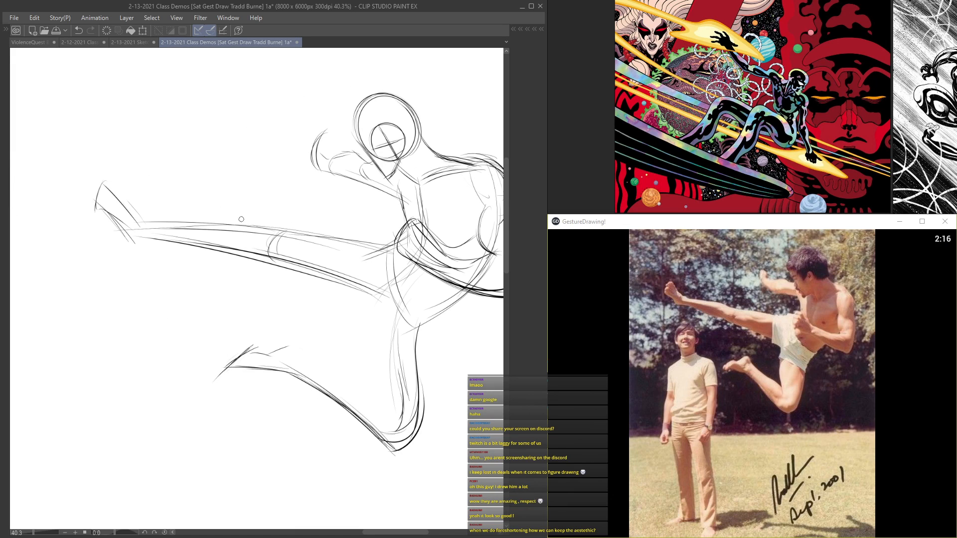
left_click_drag(265, 230, 151, 222)
mouse_move(183, 251)
left_mouse_down()
mouse_move(356, 288)
mouse_move(341, 281)
left_mouse_up()
left_click_drag(105, 231, 286, 269)
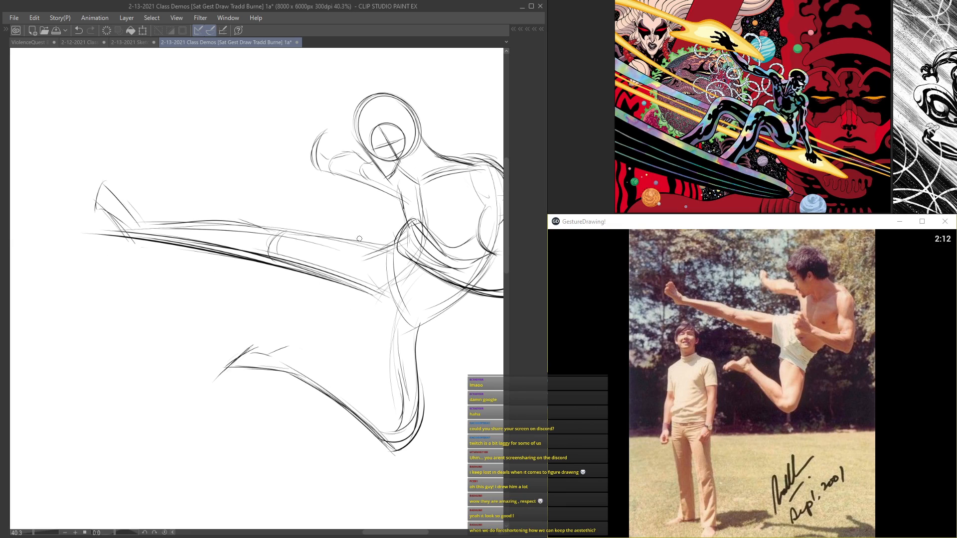
Step: Outline the shorts with hem curves around both thighs and a crotch fold, and darken the kicking leg's knee curve
left_click_drag(360, 235, 363, 298)
mouse_move(392, 247)
left_mouse_down()
mouse_move(406, 294)
mouse_move(456, 306)
left_mouse_up()
left_click_drag(390, 271, 462, 304)
left_click_drag(426, 184, 430, 263)
mouse_move(432, 320)
left_mouse_down()
mouse_move(418, 331)
mouse_move(428, 351)
left_mouse_up()
left_click_drag(425, 350, 367, 340)
left_click_drag(388, 295, 379, 311)
left_click_drag(352, 235, 363, 299)
left_click_drag(276, 233, 263, 261)
Step: Add the bent leg's inner calf contour and strengthen its thigh, knee, shin and foot lines
mouse_move(268, 325)
left_mouse_down()
mouse_move(285, 220)
mouse_move(296, 248)
mouse_move(352, 271)
left_mouse_up()
mouse_move(306, 234)
left_mouse_down()
mouse_move(406, 294)
mouse_move(358, 267)
mouse_move(396, 296)
left_mouse_up()
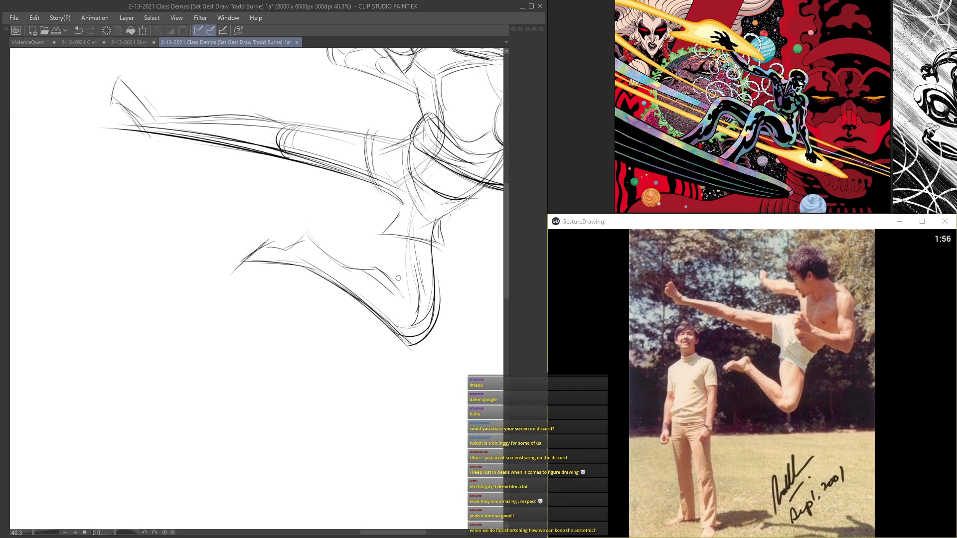
left_click_drag(404, 227, 393, 299)
mouse_move(436, 236)
left_mouse_down()
mouse_move(435, 327)
mouse_move(413, 349)
left_mouse_up()
mouse_move(439, 318)
left_mouse_down()
mouse_move(411, 351)
mouse_move(312, 277)
left_mouse_up()
left_click_drag(391, 330, 256, 262)
mouse_move(351, 293)
left_mouse_down()
mouse_move(330, 279)
mouse_move(240, 260)
left_mouse_up()
left_click_drag(306, 232, 259, 244)
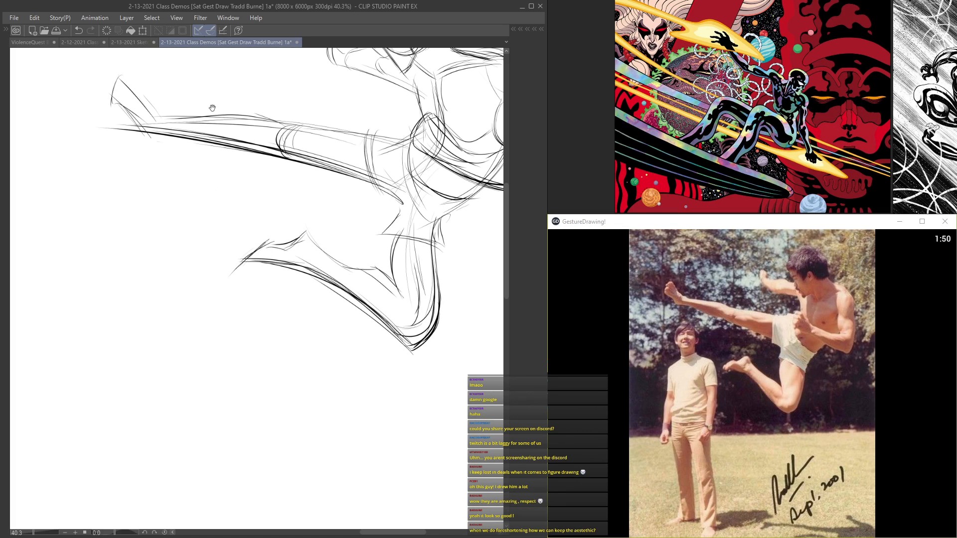
Step: Add ankle curves to the kicking foot and reinforce that leg's knee and upper thigh line
left_click_drag(212, 108, 277, 200)
mouse_move(177, 168)
left_mouse_down()
mouse_move(221, 206)
mouse_move(175, 189)
left_mouse_up()
mouse_move(217, 228)
left_mouse_down()
mouse_move(218, 208)
mouse_move(233, 212)
left_mouse_up()
left_click_drag(432, 203, 330, 180)
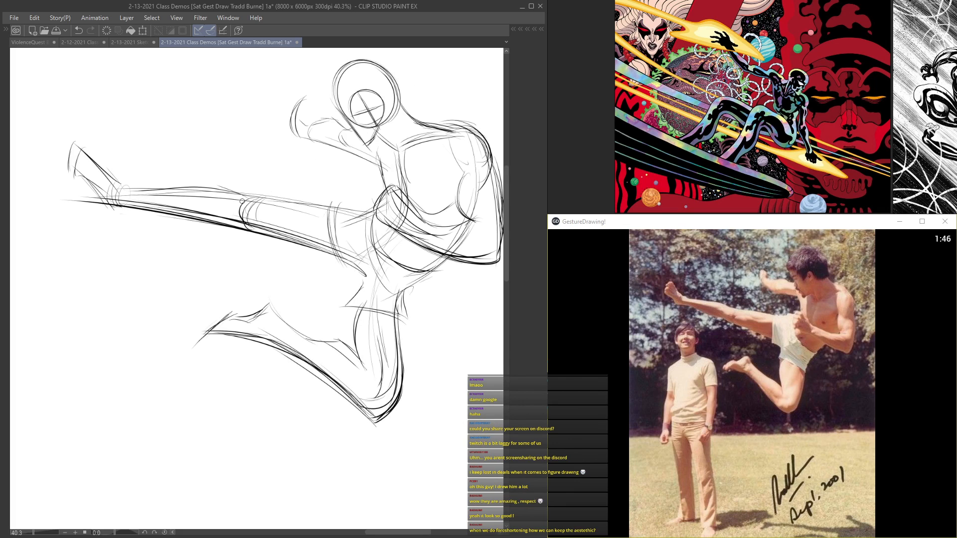
left_click_drag(243, 201, 248, 226)
mouse_move(342, 215)
left_mouse_down()
mouse_move(227, 196)
mouse_move(233, 204)
left_mouse_up()
Step: Strengthen the chest and neck contours, and add the ear and hair outline to the head
left_click_drag(412, 107, 319, 115)
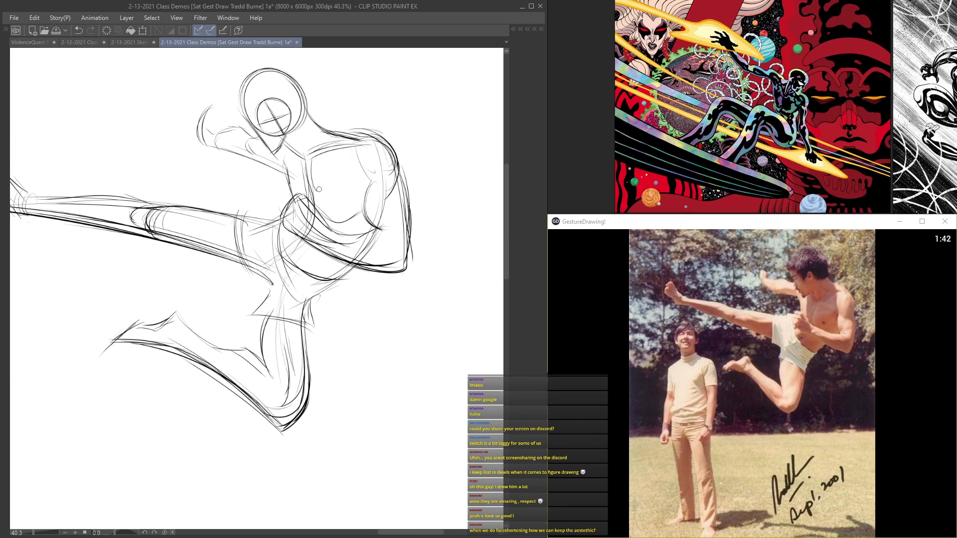
left_click_drag(371, 188, 319, 217)
left_click_drag(278, 166, 302, 201)
left_click_drag(305, 160, 348, 144)
mouse_move(292, 126)
left_mouse_down()
mouse_move(311, 106)
mouse_move(286, 128)
mouse_move(280, 106)
mouse_move(264, 144)
mouse_move(269, 158)
left_mouse_up()
mouse_move(273, 158)
left_mouse_down()
mouse_move(286, 124)
mouse_move(319, 121)
left_mouse_up()
mouse_move(306, 173)
left_mouse_down()
mouse_move(274, 135)
mouse_move(269, 156)
mouse_move(329, 121)
mouse_move(342, 161)
left_mouse_up()
mouse_move(305, 121)
left_mouse_down()
mouse_move(338, 131)
mouse_move(262, 84)
mouse_move(292, 100)
mouse_move(312, 95)
mouse_move(337, 169)
mouse_move(316, 168)
left_mouse_up()
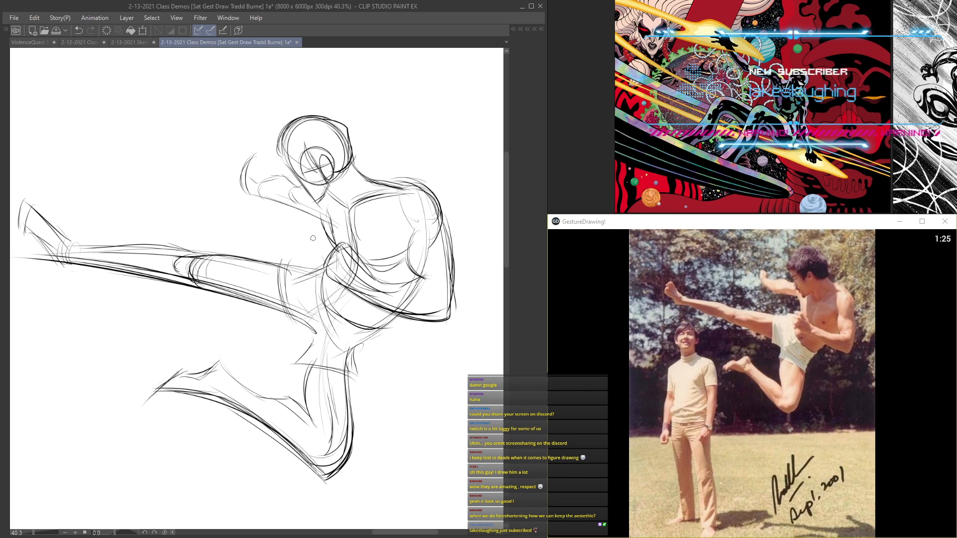
Step: Darken the shorts' hem and the outer contour of the bent leg from hip to knee
mouse_move(310, 237)
left_mouse_down()
mouse_move(246, 115)
mouse_move(250, 70)
mouse_move(347, 148)
left_mouse_up()
mouse_move(404, 244)
left_mouse_down()
mouse_move(394, 344)
mouse_move(392, 258)
mouse_move(381, 259)
mouse_move(394, 296)
left_mouse_up()
mouse_move(397, 292)
left_mouse_down()
mouse_move(326, 274)
mouse_move(342, 288)
left_mouse_up()
left_click_drag(396, 235, 386, 368)
left_click_drag(393, 262, 388, 345)
left_click_drag(386, 367, 366, 408)
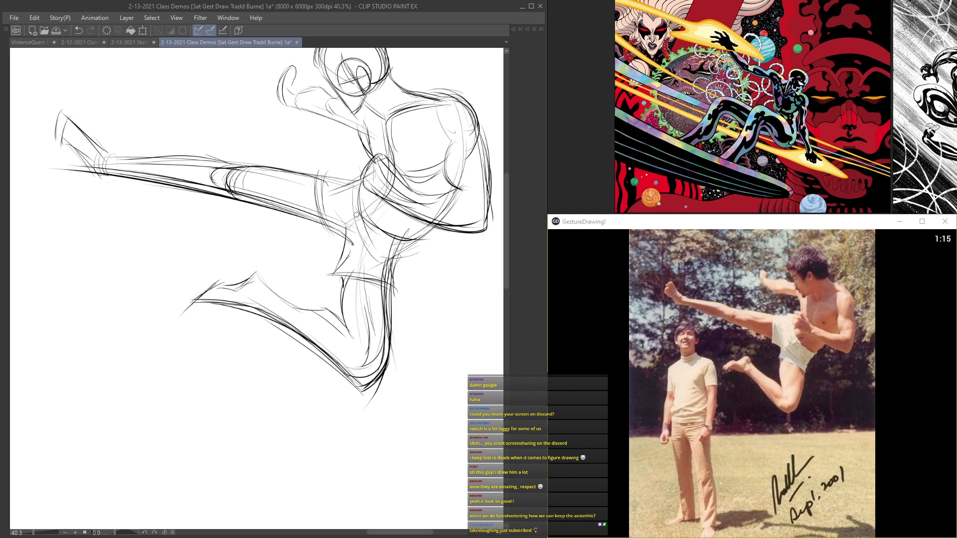
Step: Define the shorts' crotch fold and add further strokes down the back of the bent thigh
scroll(350, 205, "down", 4)
scroll(333, 231, "up", 5)
left_click_drag(355, 230, 346, 270)
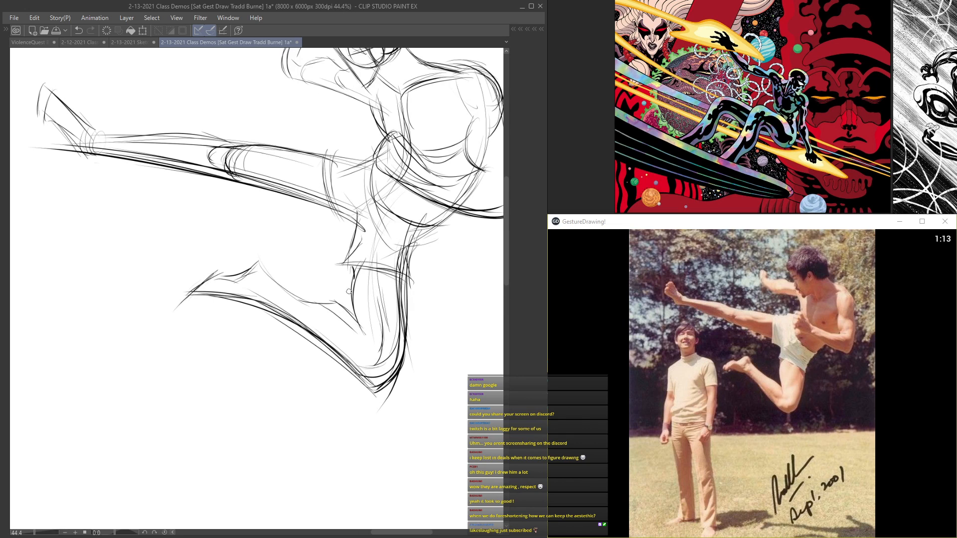
mouse_move(414, 216)
left_mouse_down()
mouse_move(405, 249)
mouse_move(425, 284)
left_mouse_up()
left_click_drag(419, 244, 391, 380)
scroll(421, 322, "down", 5)
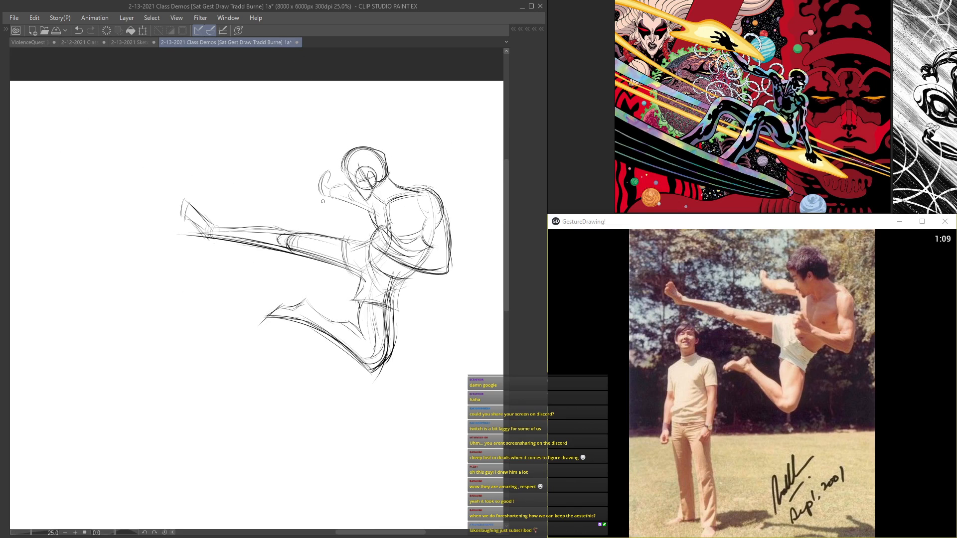
Step: Add weight to the shorts' folds and hem around the bent thigh
scroll(381, 272, "up", 3)
left_click_drag(380, 272, 362, 324)
left_click_drag(423, 264, 372, 275)
left_click_drag(422, 264, 370, 274)
scroll(372, 243, "up", 3)
left_click_drag(349, 212, 358, 271)
left_click_drag(421, 195, 381, 252)
Step: Thicken the bent leg's outer thigh, pointed knee and inner thigh with repeated bold strokes
mouse_move(445, 252)
left_mouse_down()
mouse_move(405, 256)
mouse_move(418, 411)
mouse_move(394, 460)
left_mouse_up()
mouse_move(428, 400)
left_mouse_down()
mouse_move(399, 463)
mouse_move(384, 456)
left_mouse_up()
left_click_drag(334, 399, 386, 454)
left_click_drag(316, 393, 387, 463)
scroll(359, 359, "down", 3)
scroll(399, 319, "up", 3)
left_click_drag(347, 306, 351, 403)
left_click_drag(345, 287, 348, 316)
left_click_drag(338, 252, 343, 299)
scroll(344, 299, "down", 3)
Step: Echo the kicking foot with offset angular strokes and darken the underside of the extended leg
left_click_drag(214, 202, 193, 219)
left_click_drag(319, 259, 113, 211)
mouse_move(301, 246)
left_mouse_down()
mouse_move(78, 210)
mouse_move(273, 251)
left_mouse_up()
left_click_drag(325, 269, 218, 256)
mouse_move(425, 292)
left_mouse_down()
mouse_move(272, 261)
mouse_move(133, 252)
left_mouse_up()
left_click_drag(330, 263, 377, 241)
mouse_move(460, 263)
left_mouse_down()
mouse_move(378, 245)
mouse_move(246, 240)
mouse_move(189, 203)
left_mouse_up()
mouse_move(213, 232)
left_mouse_down()
mouse_move(179, 208)
mouse_move(211, 247)
mouse_move(190, 254)
left_mouse_up()
mouse_move(144, 216)
left_mouse_down()
mouse_move(173, 237)
mouse_move(191, 232)
left_mouse_up()
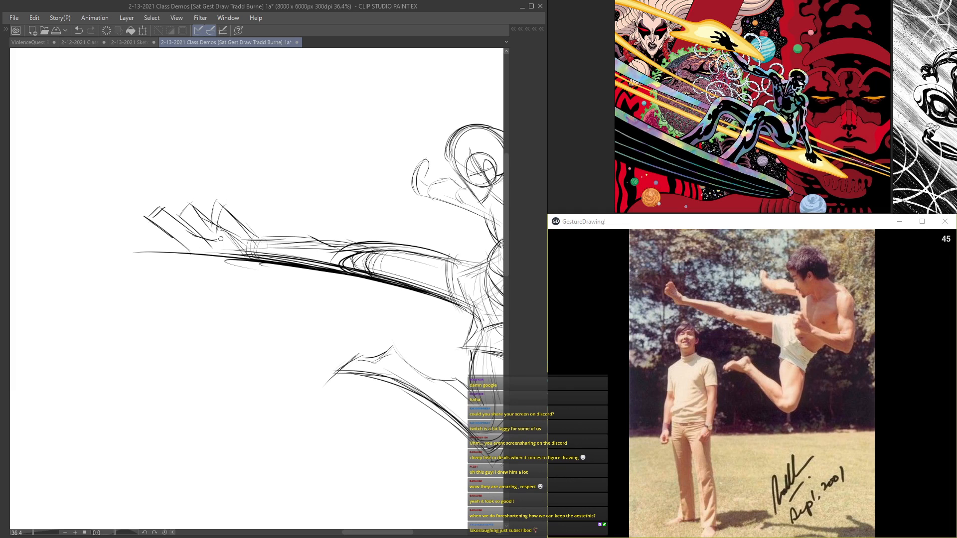
Step: Strengthen the raised fist and forearm and the outer contour of the back and bent arm
mouse_move(368, 260)
left_mouse_down()
mouse_move(289, 168)
mouse_move(262, 186)
left_mouse_up()
left_click_drag(365, 231, 232, 192)
left_click_drag(298, 211, 177, 181)
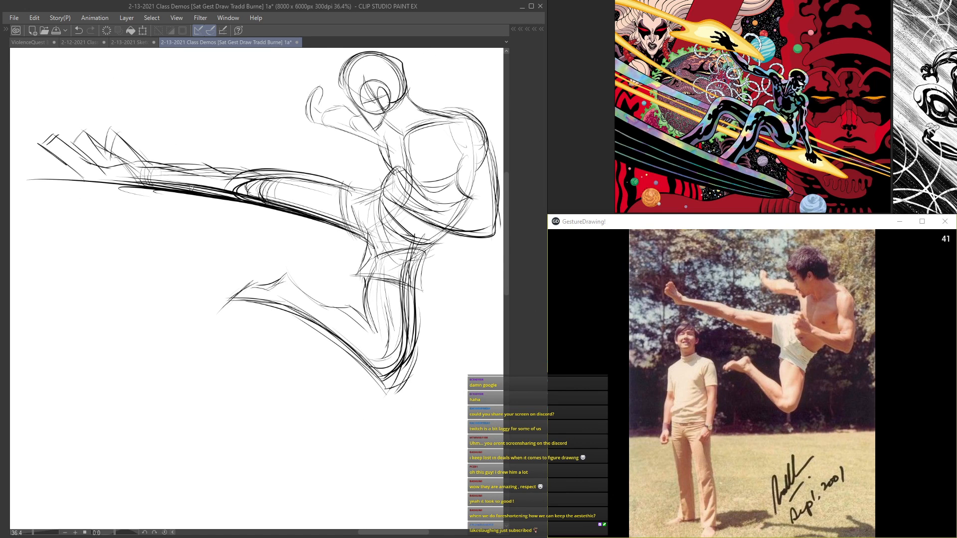
left_click_drag(360, 136, 326, 170)
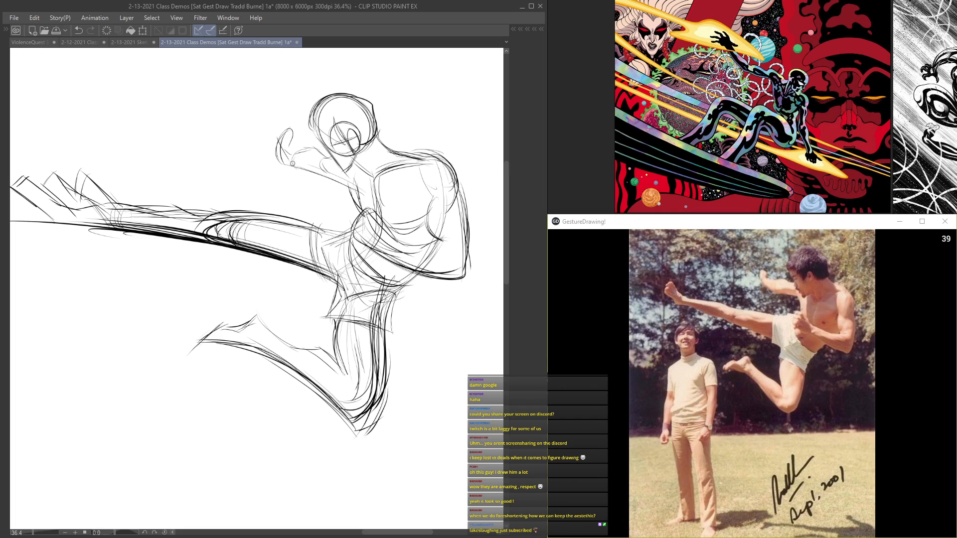
mouse_move(276, 140)
left_mouse_down()
mouse_move(298, 170)
mouse_move(343, 185)
left_mouse_up()
left_click_drag(440, 201, 422, 180)
left_click_drag(351, 197, 312, 164)
mouse_move(421, 158)
left_mouse_down()
mouse_move(423, 244)
mouse_move(382, 241)
mouse_move(344, 223)
mouse_move(383, 272)
left_mouse_up()
scroll(324, 234, "up", 2)
left_click_drag(313, 237, 384, 262)
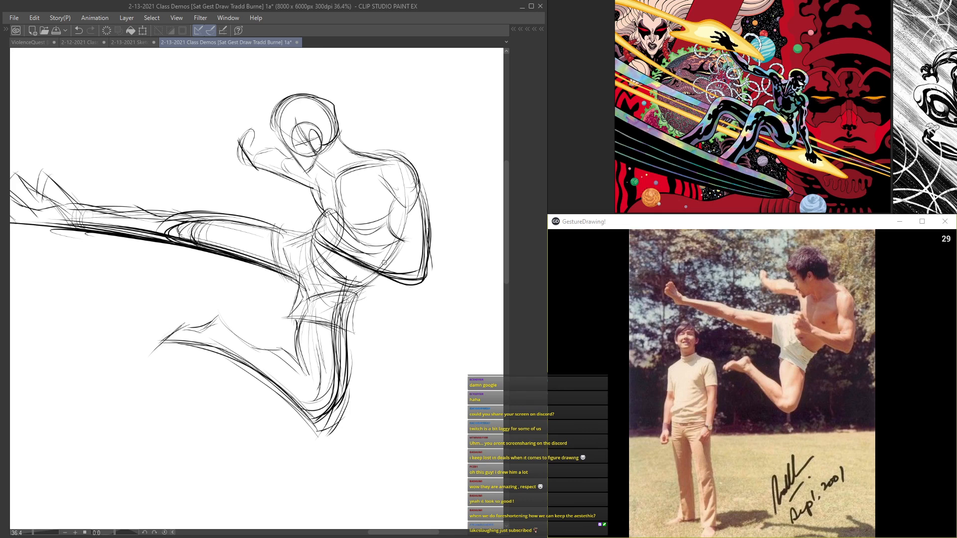
Step: Extend the bent leg's shin curve into a long sweeping arc past the foot and below the knee
left_click_drag(123, 195, 326, 201)
mouse_move(166, 226)
left_mouse_down()
mouse_move(118, 201)
mouse_move(142, 209)
left_mouse_up()
scroll(273, 187, "down", 3)
left_click_drag(194, 195, 320, 211)
scroll(418, 290, "up", 1)
left_click_drag(391, 310, 305, 265)
left_click_drag(370, 288, 289, 262)
left_click_drag(349, 273, 252, 264)
mouse_move(382, 301)
left_mouse_down()
mouse_move(363, 289)
mouse_move(403, 339)
mouse_move(414, 388)
mouse_move(423, 376)
left_mouse_up()
left_click_drag(324, 255, 412, 339)
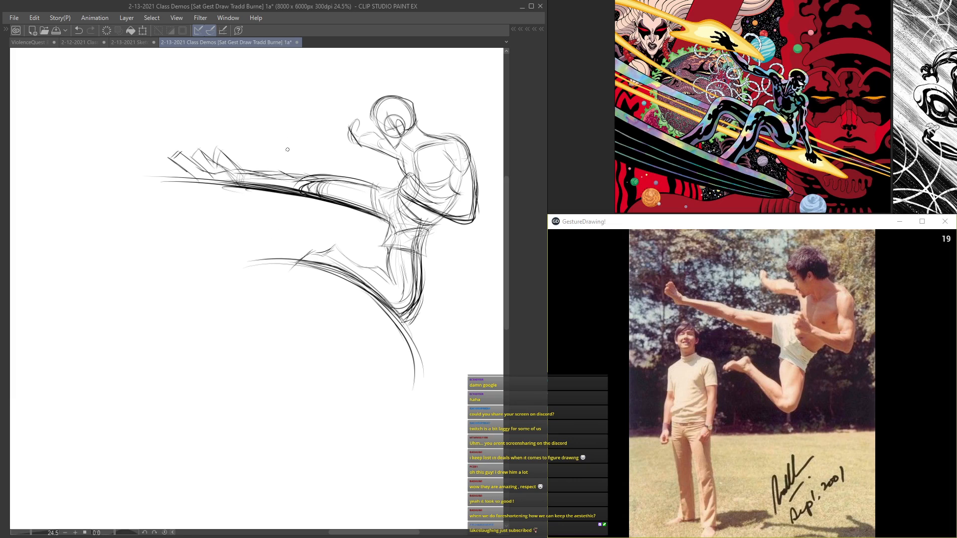
Step: Extend the kicking leg's underside curve beyond the foot and add diagonal echo lines ahead of the toes
left_click_drag(364, 210, 227, 184)
left_click_drag(396, 195, 243, 167)
mouse_move(152, 160)
left_mouse_down()
mouse_move(179, 180)
mouse_move(139, 181)
left_mouse_up()
left_click_drag(352, 213, 82, 194)
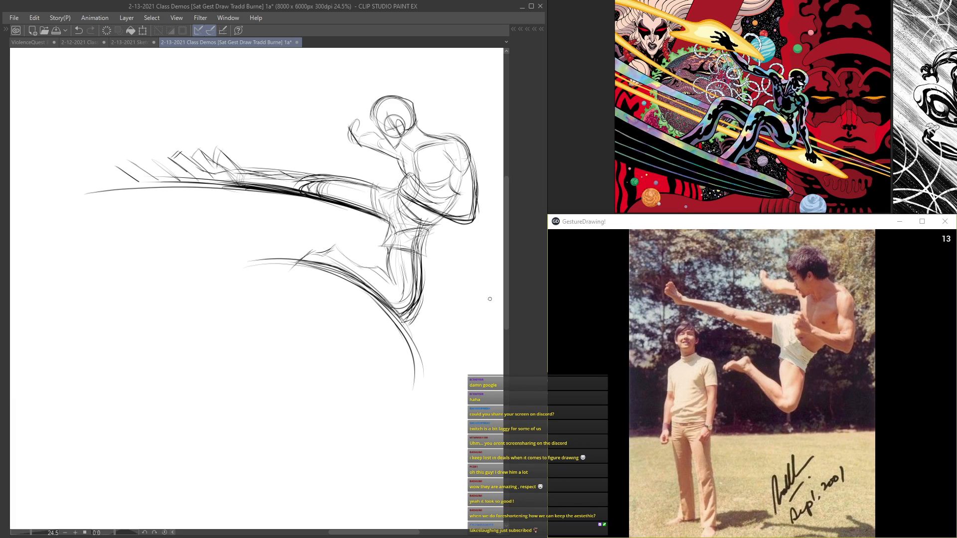
left_click_drag(151, 160, 163, 166)
mouse_move(344, 223)
left_mouse_down()
mouse_move(97, 200)
mouse_move(247, 189)
left_mouse_up()
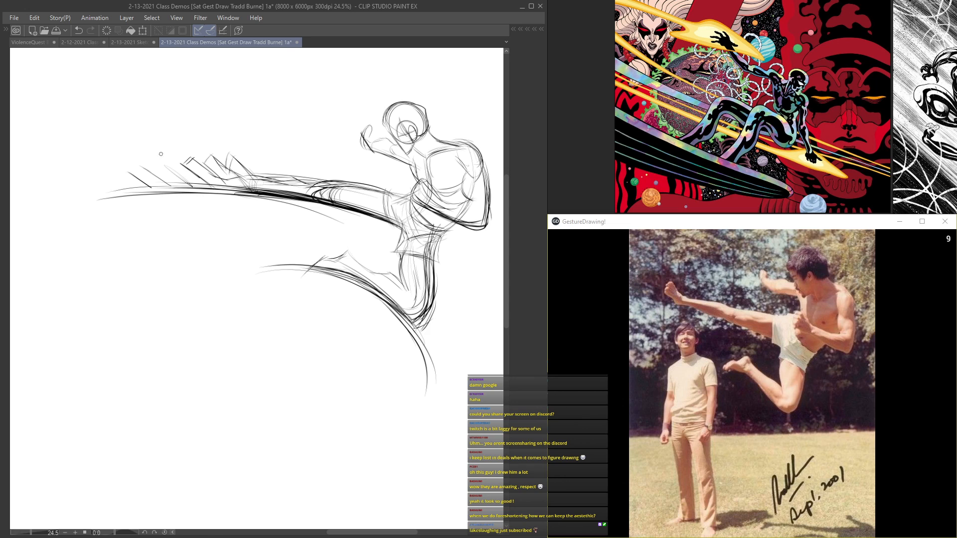
Step: Sweep a light motion curve across the figure's shoulders and out past the back
scroll(187, 159, "up", 1)
scroll(322, 186, "up", 1)
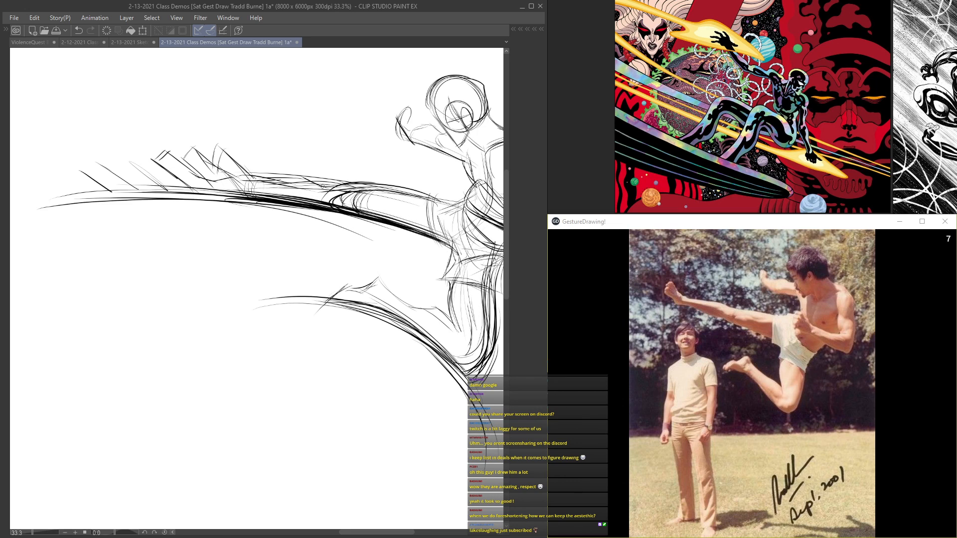
scroll(347, 178, "down", 1)
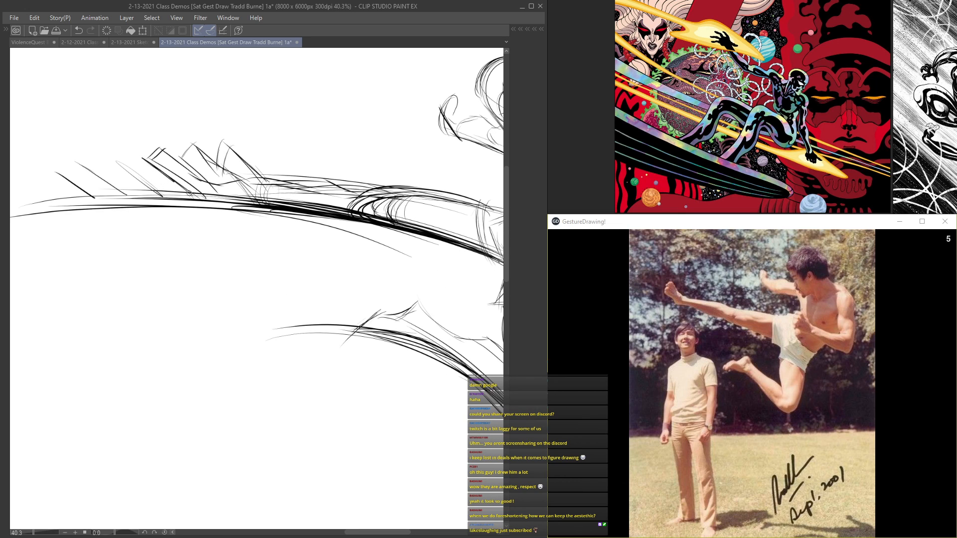
scroll(371, 156, "down", 1)
scroll(371, 155, "up", 1)
left_click_drag(391, 145, 313, 202)
mouse_move(358, 245)
left_mouse_down()
mouse_move(231, 205)
mouse_move(382, 177)
left_mouse_up()
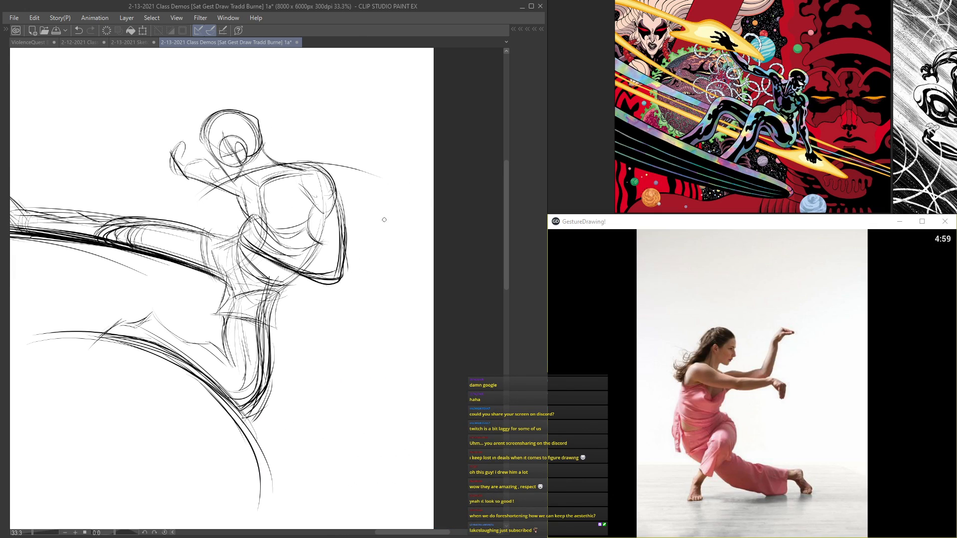
Step: Draw stacked arcs over the head and add ghosted head and rounded echo shapes behind the figure
left_click_drag(150, 138, 373, 120)
left_click_drag(183, 114, 389, 125)
mouse_move(164, 137)
left_mouse_down()
mouse_move(214, 114)
mouse_move(415, 144)
mouse_move(337, 120)
mouse_move(368, 142)
left_mouse_up()
mouse_move(317, 124)
left_mouse_down()
mouse_move(346, 157)
mouse_move(333, 142)
left_mouse_up()
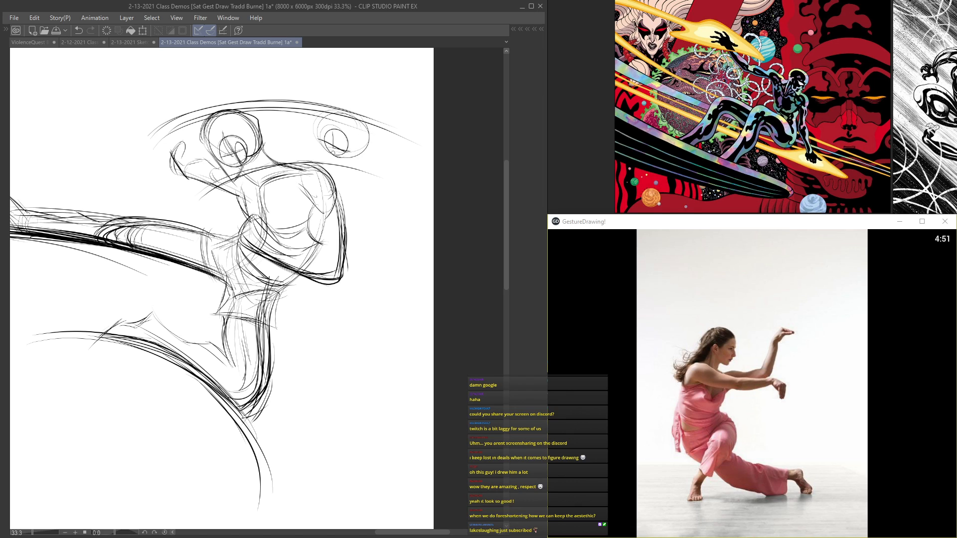
mouse_move(413, 154)
left_mouse_down()
mouse_move(430, 191)
mouse_move(391, 199)
mouse_move(431, 197)
left_mouse_up()
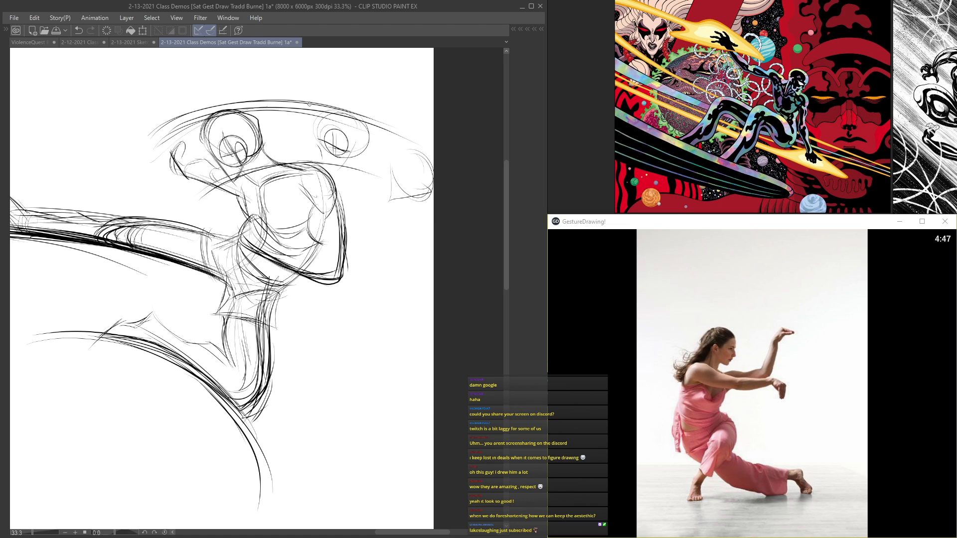
Step: Draw a large looping curve behind the figure that swings down and back towards the bent knee
mouse_move(214, 328)
left_mouse_down()
mouse_move(336, 214)
mouse_move(297, 222)
left_mouse_up()
mouse_move(142, 232)
left_mouse_down()
mouse_move(302, 264)
mouse_move(373, 341)
left_mouse_up()
mouse_move(399, 352)
left_mouse_down()
mouse_move(446, 274)
mouse_move(455, 206)
left_mouse_up()
mouse_move(489, 134)
left_mouse_down()
mouse_move(449, 150)
mouse_move(445, 224)
mouse_move(394, 359)
left_mouse_up()
mouse_move(451, 189)
left_mouse_down()
mouse_move(450, 243)
mouse_move(365, 328)
mouse_move(382, 352)
mouse_move(487, 127)
mouse_move(447, 255)
left_mouse_up()
left_click_drag(366, 329, 377, 347)
Step: Reinforce the shin's motion arcs and sweep a wide curve from the waist out behind the bent elbow
left_click_drag(334, 277, 192, 208)
mouse_move(121, 226)
left_mouse_down()
mouse_move(146, 217)
mouse_move(328, 297)
left_mouse_up()
mouse_move(351, 219)
left_mouse_down()
mouse_move(334, 211)
mouse_move(284, 251)
left_mouse_up()
left_click_drag(426, 172, 329, 389)
mouse_move(194, 218)
left_mouse_down()
mouse_move(224, 220)
mouse_move(232, 279)
left_mouse_up()
left_click_drag(339, 261, 365, 275)
mouse_move(295, 225)
left_mouse_down()
mouse_move(468, 271)
mouse_move(333, 252)
mouse_move(440, 277)
left_mouse_up()
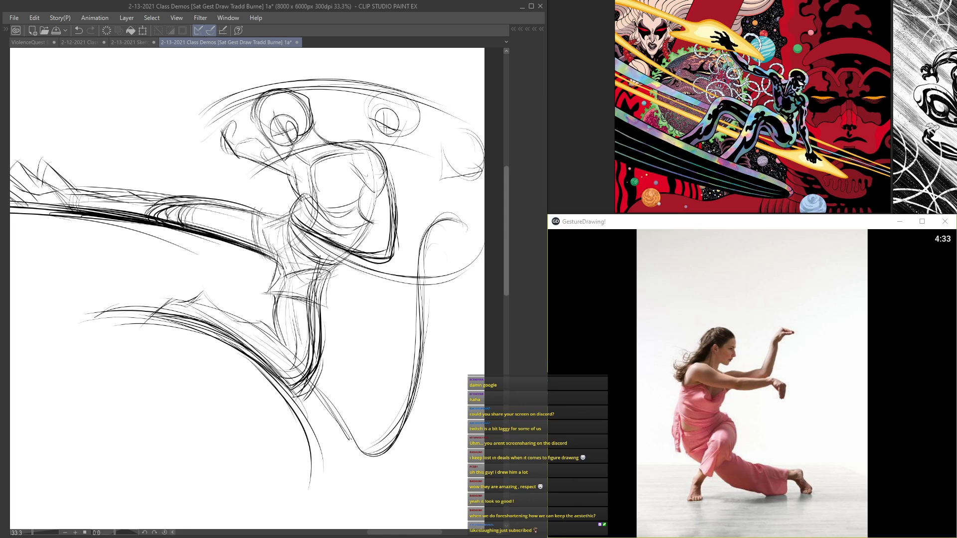
Step: Loop a contour around the raised fist and over the head, and darken the curve beneath the elbow
left_click_drag(226, 145, 242, 90)
left_click_drag(254, 157, 306, 183)
mouse_move(227, 144)
left_mouse_down()
mouse_move(397, 64)
mouse_move(220, 99)
mouse_move(270, 169)
left_mouse_up()
left_click_drag(395, 234, 372, 261)
mouse_move(300, 239)
left_mouse_down()
mouse_move(470, 235)
mouse_move(421, 274)
mouse_move(323, 244)
left_mouse_up()
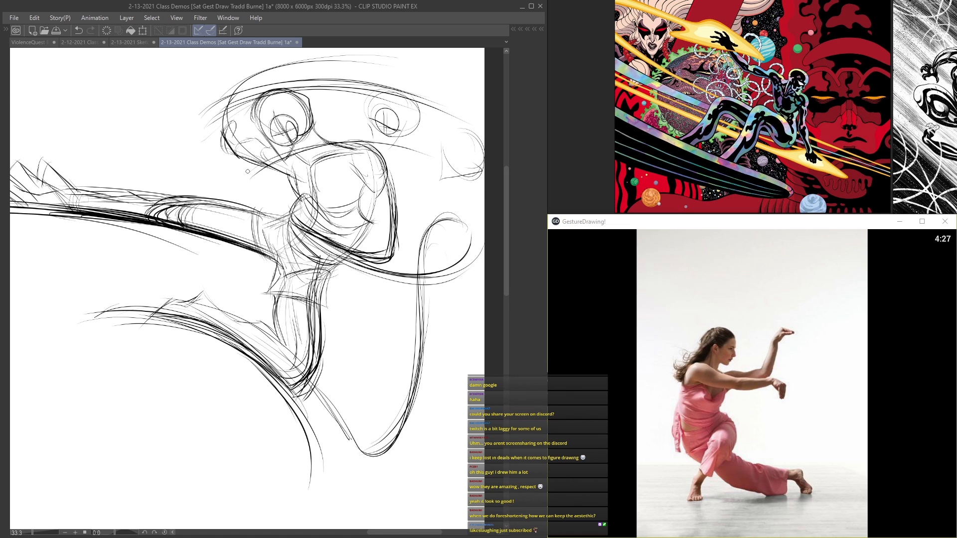
Step: Sweep long curves from a point beyond the kicking foot, arching above the figure and diagonally beneath the legs
scroll(248, 172, "down", 2)
left_click_drag(244, 270, 327, 267)
scroll(254, 225, "up", 2)
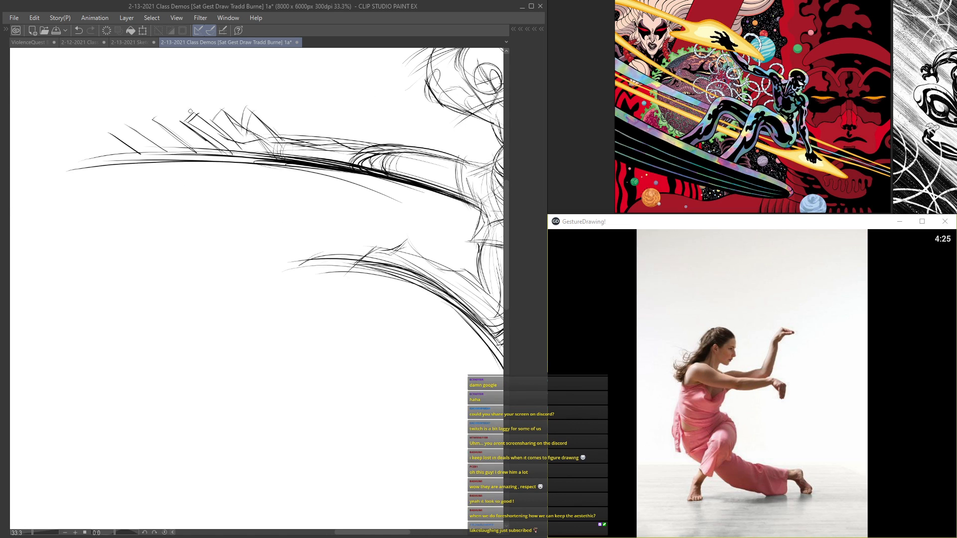
left_click_drag(208, 184, 199, 177)
mouse_move(452, 411)
left_mouse_down()
mouse_move(191, 221)
mouse_move(123, 188)
left_mouse_up()
left_click_drag(331, 287, 130, 179)
mouse_move(255, 227)
left_mouse_down()
mouse_move(304, 363)
mouse_move(171, 300)
left_mouse_up()
mouse_move(259, 336)
left_mouse_down()
mouse_move(139, 282)
mouse_move(117, 249)
mouse_move(162, 205)
mouse_move(278, 131)
left_mouse_up()
left_click_drag(136, 247, 369, 103)
left_click_drag(148, 234, 316, 79)
Step: Add short curved strokes beside the raised fist and scatter small planet-like circles around the figure
key("ctrl+minus")
key("ctrl+minus")
mouse_move(357, 415)
left_mouse_down()
mouse_move(347, 380)
mouse_move(315, 342)
left_mouse_up()
scroll(304, 327, "up", 2)
left_click_drag(306, 137, 327, 158)
mouse_move(300, 138)
left_mouse_down()
mouse_move(341, 157)
mouse_move(321, 159)
left_mouse_up()
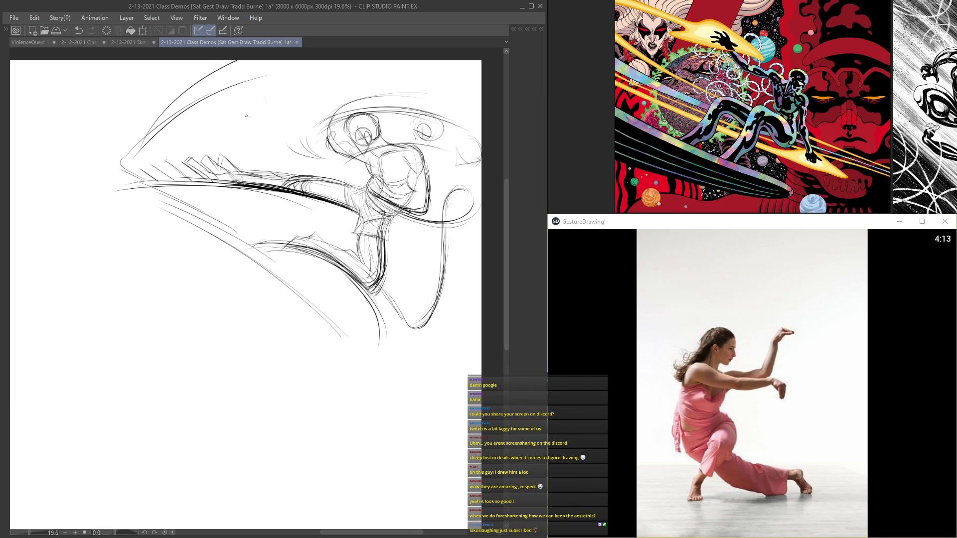
left_click_drag(252, 96, 267, 110)
left_click_drag(273, 215, 264, 227)
left_click_drag(422, 242, 419, 275)
left_click_drag(407, 77, 416, 84)
scroll(407, 77, "up", 1)
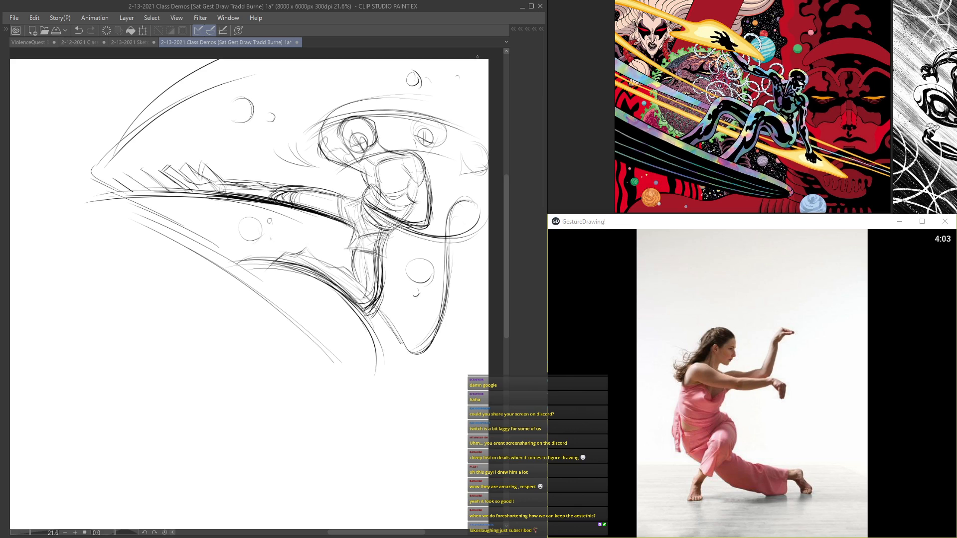
Step: Draw wavy contours with fanned curved lines near the canvas edge and below the bent leg
left_click_drag(483, 252, 437, 375)
left_click_drag(478, 298, 489, 371)
left_click_drag(450, 349, 469, 385)
left_click_drag(446, 353, 477, 413)
left_click_drag(441, 380, 469, 422)
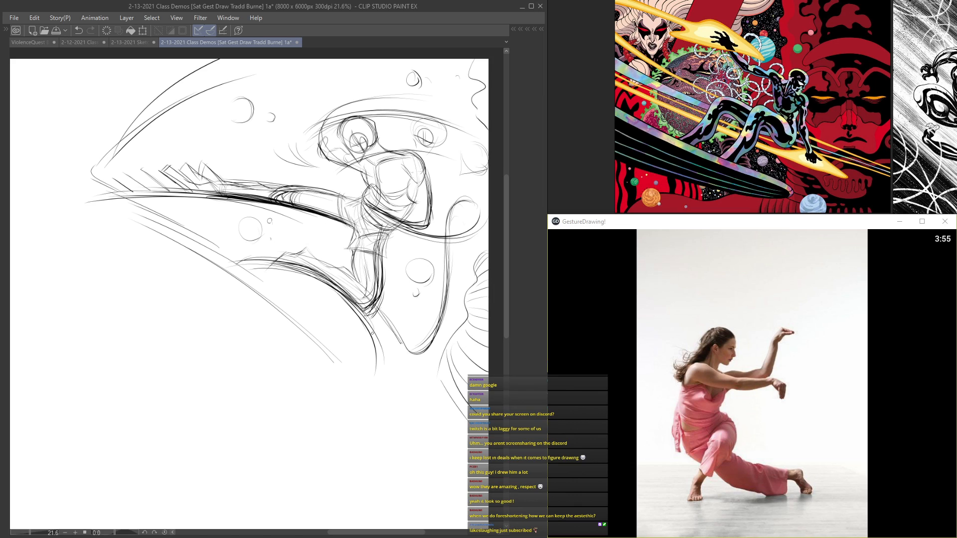
mouse_move(435, 377)
left_mouse_down()
mouse_move(394, 398)
mouse_move(330, 372)
mouse_move(284, 377)
mouse_move(305, 436)
left_mouse_up()
left_click_drag(346, 380, 331, 448)
left_click_drag(369, 392, 386, 457)
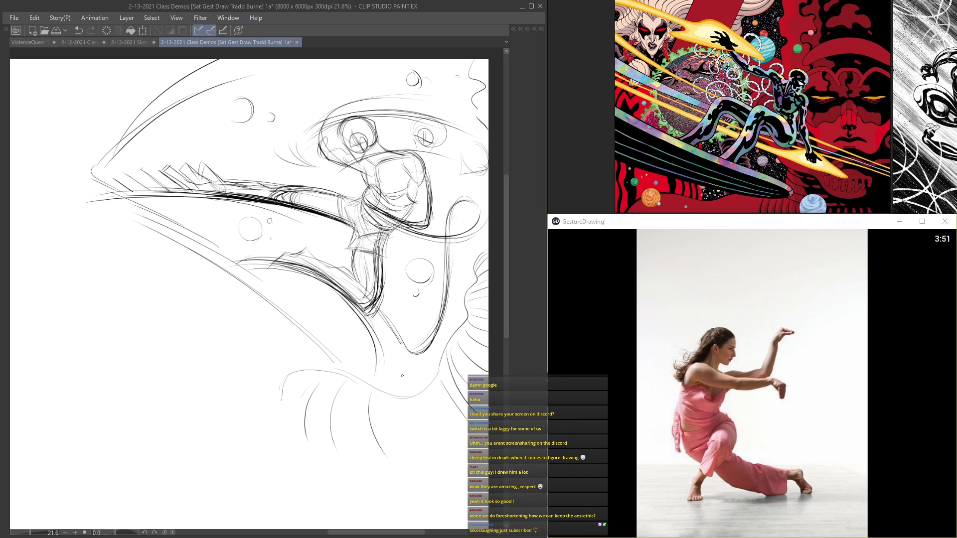
mouse_move(420, 388)
left_mouse_down()
mouse_move(453, 495)
mouse_move(469, 482)
left_mouse_up()
Step: Create a new raster layer for the crouching dancer study and bring an empty canvas area into view
scroll(355, 141, "up", 2)
scroll(354, 141, "down", 3)
scroll(142, 120, "up", 2)
scroll(208, 256, "down", 5)
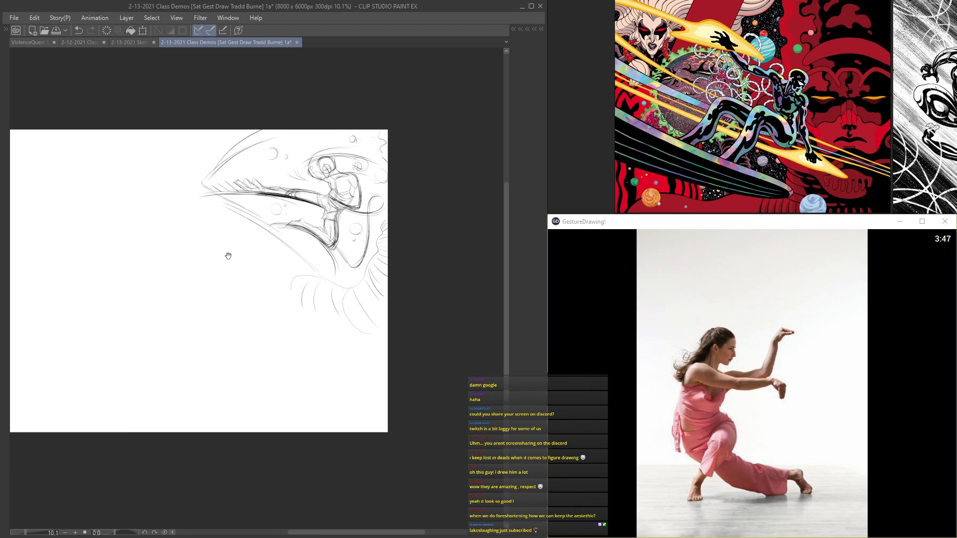
key("Tab")
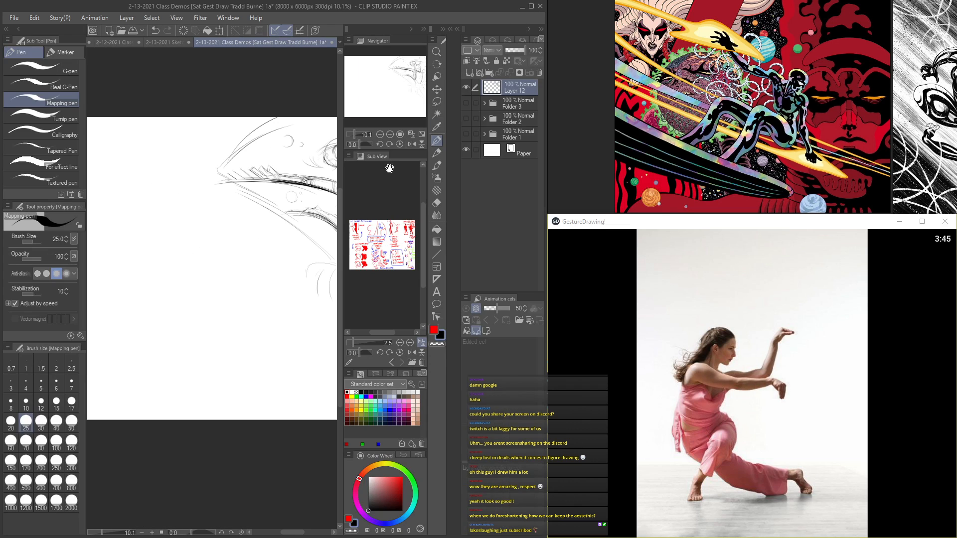
left_click(468, 70)
key("Tab")
scroll(290, 244, "up", 5)
scroll(266, 192, "up", 3)
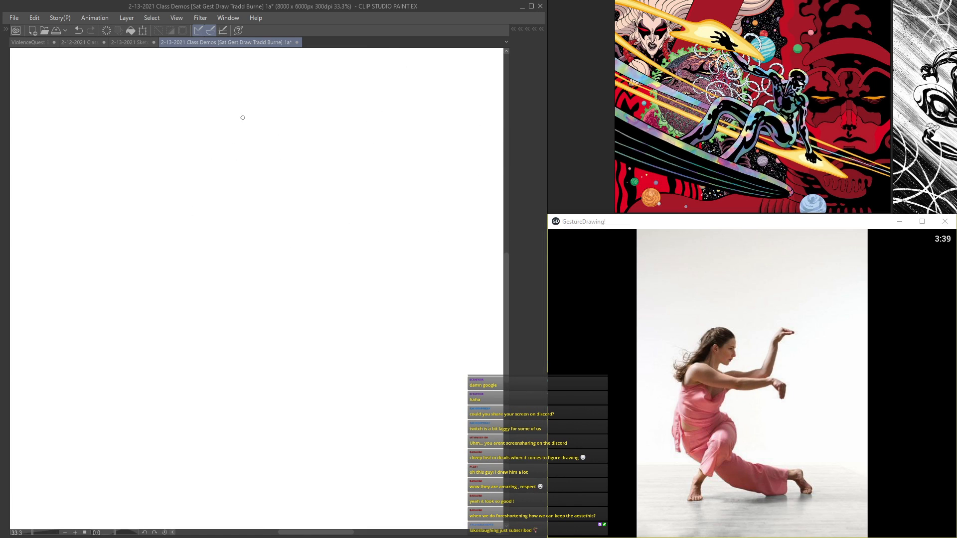
Step: Draw the dancer's back as a bold C-curve flowing into the extended rear leg, ending in the foot
left_click_drag(184, 138, 165, 181)
left_click_drag(231, 106, 148, 245)
mouse_move(203, 128)
left_mouse_down()
mouse_move(156, 242)
mouse_move(187, 296)
left_mouse_up()
left_click_drag(185, 151, 253, 328)
left_click_drag(155, 254, 347, 326)
left_click_drag(234, 103, 252, 333)
mouse_move(201, 311)
left_mouse_down()
mouse_move(247, 333)
mouse_move(427, 315)
left_mouse_up()
mouse_move(385, 326)
left_mouse_down()
mouse_move(428, 319)
mouse_move(468, 352)
mouse_move(436, 351)
mouse_move(433, 308)
mouse_move(254, 334)
mouse_move(150, 213)
mouse_move(219, 111)
left_mouse_up()
left_click_drag(147, 237, 214, 120)
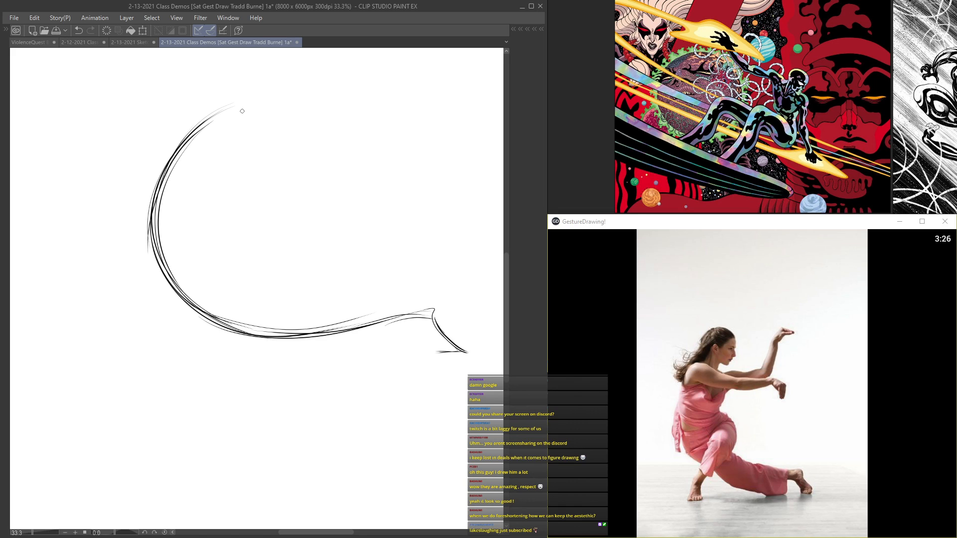
Step: Reinforce the dancer's back curve and sketch the bent front knee with its lower leg
left_click_drag(164, 177, 243, 100)
left_click_drag(235, 225, 240, 220)
mouse_move(202, 246)
left_mouse_down()
mouse_move(241, 234)
mouse_move(267, 252)
mouse_move(247, 266)
mouse_move(223, 262)
mouse_move(220, 323)
mouse_move(173, 371)
mouse_move(171, 360)
mouse_move(231, 294)
mouse_move(174, 378)
left_mouse_up()
mouse_move(442, 299)
left_mouse_down()
mouse_move(476, 351)
mouse_move(390, 314)
mouse_move(167, 257)
left_mouse_up()
left_click_drag(191, 293, 228, 116)
left_click_drag(180, 186, 183, 227)
Step: Draw the dancer's outstretched arm as flowing curves from shoulder to wrist, ending in a drooping angular hand
mouse_move(211, 178)
left_mouse_down()
mouse_move(193, 206)
mouse_move(215, 178)
mouse_move(260, 195)
left_mouse_up()
mouse_move(203, 200)
left_mouse_down()
mouse_move(227, 181)
mouse_move(275, 199)
mouse_move(353, 204)
left_mouse_up()
left_click_drag(271, 193, 377, 193)
left_click_drag(194, 202, 379, 186)
mouse_move(245, 186)
left_mouse_down()
mouse_move(381, 186)
mouse_move(382, 209)
mouse_move(391, 209)
mouse_move(373, 229)
mouse_move(376, 241)
left_mouse_up()
left_click_drag(387, 209, 379, 238)
mouse_move(355, 208)
left_mouse_down()
mouse_move(295, 229)
mouse_move(215, 208)
mouse_move(332, 226)
left_mouse_up()
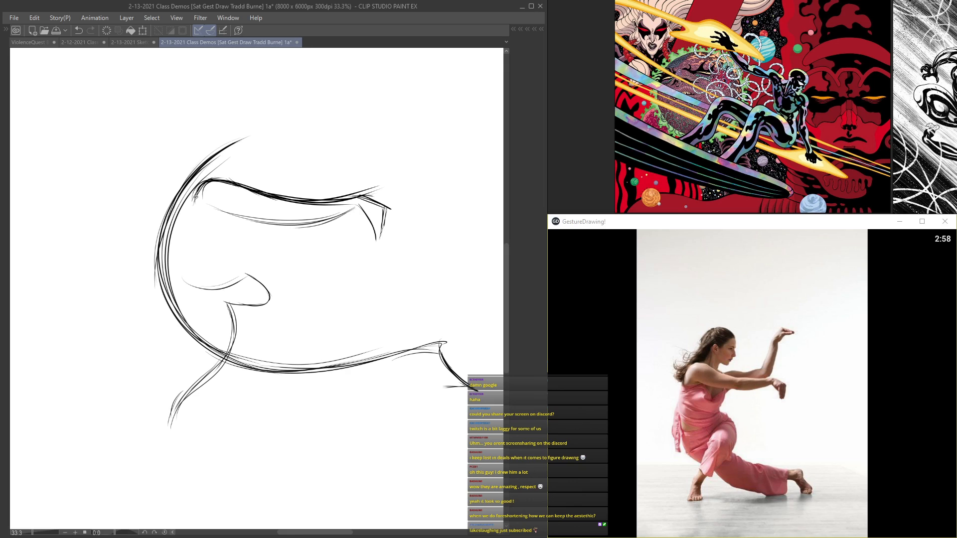
Step: Add a chest line below the shoulder and strengthen the rear leg's curve and foot
left_click_drag(224, 212, 184, 214)
left_click_drag(194, 356, 384, 332)
mouse_move(224, 346)
left_mouse_down()
mouse_move(447, 341)
mouse_move(469, 391)
mouse_move(421, 381)
left_mouse_up()
left_click_drag(475, 390, 437, 390)
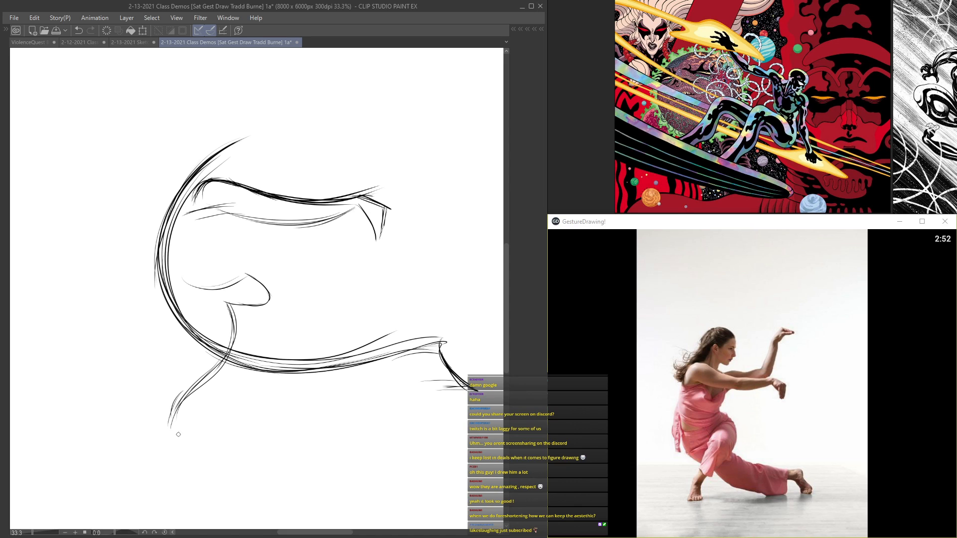
Step: Draw the planted front foot, thicken both legs and run a zigzagging ground curve between the feet
mouse_move(182, 404)
left_mouse_down()
mouse_move(168, 446)
mouse_move(227, 435)
left_mouse_up()
left_click_drag(169, 447, 217, 431)
left_click_drag(454, 388, 289, 394)
left_click_drag(432, 343, 462, 391)
left_click_drag(456, 382, 411, 384)
mouse_move(423, 341)
left_mouse_down()
mouse_move(240, 362)
mouse_move(172, 305)
left_mouse_up()
mouse_move(253, 305)
left_mouse_down()
mouse_move(175, 444)
mouse_move(212, 434)
left_mouse_up()
mouse_move(292, 392)
left_mouse_down()
mouse_move(227, 404)
mouse_move(223, 419)
mouse_move(174, 451)
mouse_move(220, 414)
mouse_move(322, 387)
mouse_move(456, 384)
left_mouse_up()
mouse_move(221, 416)
left_mouse_down()
mouse_move(230, 441)
mouse_move(305, 406)
left_mouse_up()
Step: Rough in the dancer's torso with rounded contours between the arm and the bent front thigh
mouse_move(251, 221)
left_mouse_down()
mouse_move(279, 235)
mouse_move(282, 249)
mouse_move(265, 269)
left_mouse_up()
mouse_move(219, 225)
left_mouse_down()
mouse_move(231, 273)
mouse_move(252, 275)
left_mouse_up()
mouse_move(216, 247)
left_mouse_down()
mouse_move(272, 270)
mouse_move(303, 314)
mouse_move(302, 325)
mouse_move(264, 310)
mouse_move(234, 392)
left_mouse_up()
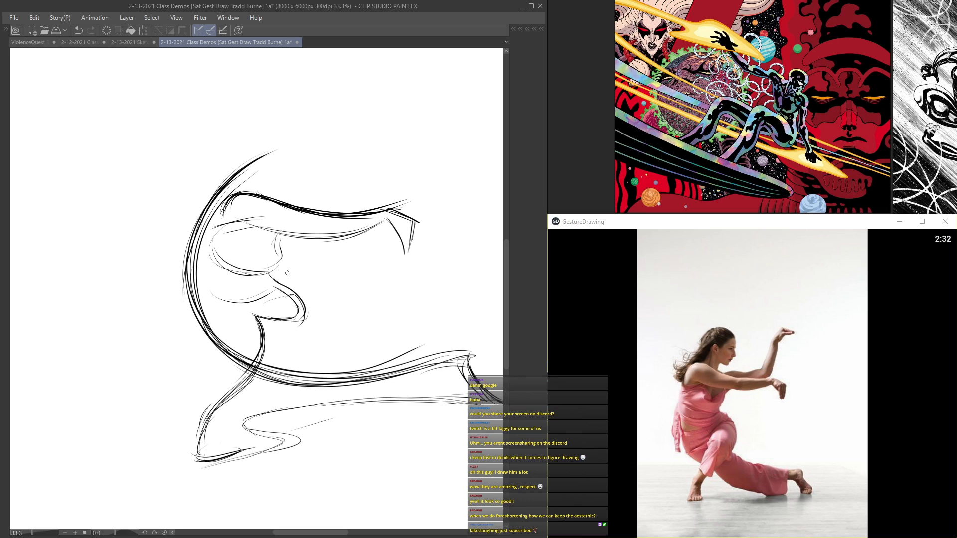
Step: Contour the dancer's bent thigh and front lower leg, and add a curve beneath the shoulder
left_click_drag(300, 302, 288, 354)
mouse_move(264, 316)
left_mouse_down()
mouse_move(207, 410)
mouse_move(240, 403)
left_mouse_up()
mouse_move(272, 323)
left_mouse_down()
mouse_move(273, 349)
mouse_move(225, 408)
mouse_move(276, 361)
left_mouse_up()
left_click_drag(249, 319, 247, 323)
mouse_move(230, 242)
left_mouse_down()
mouse_move(228, 269)
mouse_move(213, 267)
left_mouse_up()
mouse_move(273, 252)
left_mouse_down()
mouse_move(198, 278)
mouse_move(212, 267)
left_mouse_up()
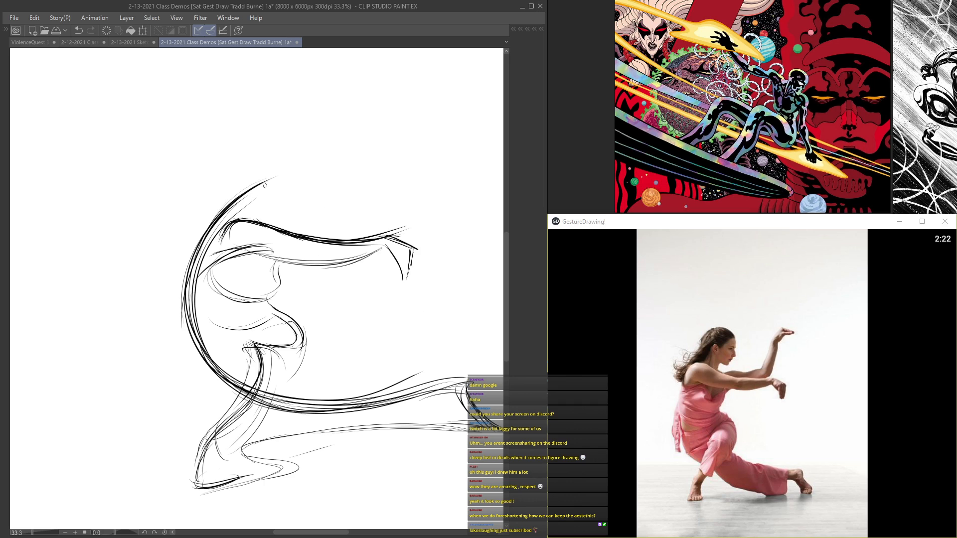
Step: Draw the dancer's oval head with a curving neck and reinforce the underside of the outstretched arm
left_click_drag(246, 218, 274, 167)
mouse_move(266, 203)
left_mouse_down()
mouse_move(282, 157)
mouse_move(272, 189)
mouse_move(313, 155)
mouse_move(326, 172)
mouse_move(301, 223)
left_mouse_up()
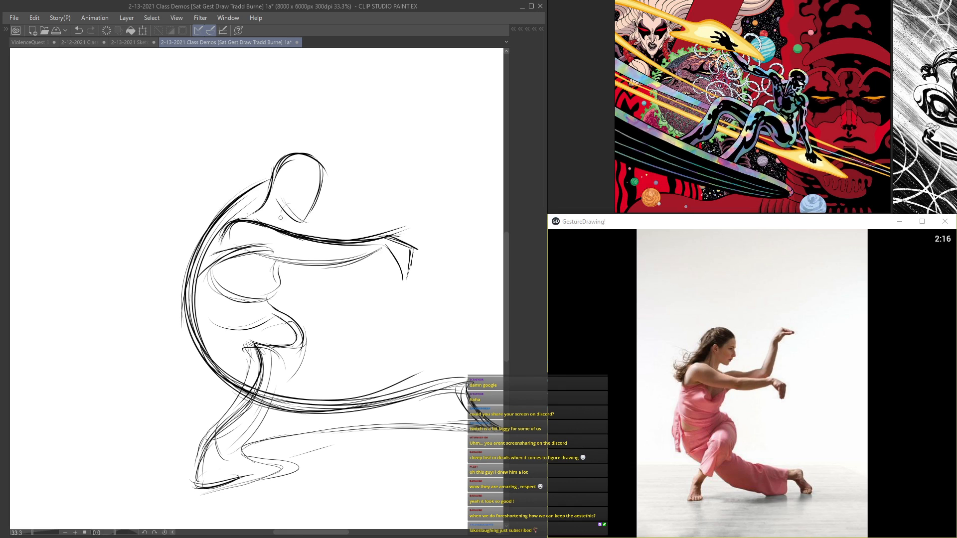
left_click_drag(355, 264, 289, 266)
left_click_drag(339, 246, 263, 252)
Step: Draw the raised far arm ending in a bent hand, and rough a light arc in the space ahead of it
mouse_move(373, 233)
left_mouse_down()
mouse_move(396, 163)
mouse_move(381, 212)
left_mouse_up()
mouse_move(373, 210)
left_mouse_down()
mouse_move(396, 153)
mouse_move(362, 219)
left_mouse_up()
mouse_move(364, 219)
left_mouse_down()
mouse_move(395, 154)
mouse_move(426, 129)
left_mouse_up()
mouse_move(394, 167)
left_mouse_down()
mouse_move(444, 148)
mouse_move(375, 232)
mouse_move(292, 232)
mouse_move(268, 223)
left_mouse_up()
left_click_drag(217, 238, 214, 250)
mouse_move(217, 246)
left_mouse_down()
mouse_move(203, 261)
mouse_move(273, 302)
left_mouse_up()
mouse_move(438, 294)
left_mouse_down()
mouse_move(284, 327)
mouse_move(309, 319)
left_mouse_up()
mouse_move(448, 197)
left_mouse_down()
mouse_move(368, 91)
mouse_move(423, 161)
left_mouse_up()
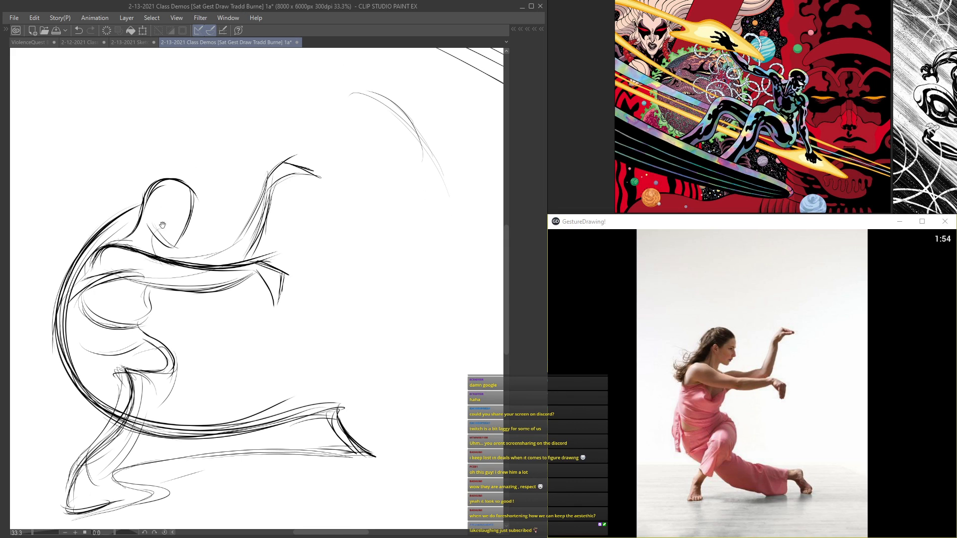
Step: Strengthen the outstretched arm's underside, add a rounded elbow contour and mark a small pointed nose on the face
left_click_drag(158, 226, 270, 182)
left_click_drag(361, 233, 228, 237)
left_click_drag(287, 222, 284, 233)
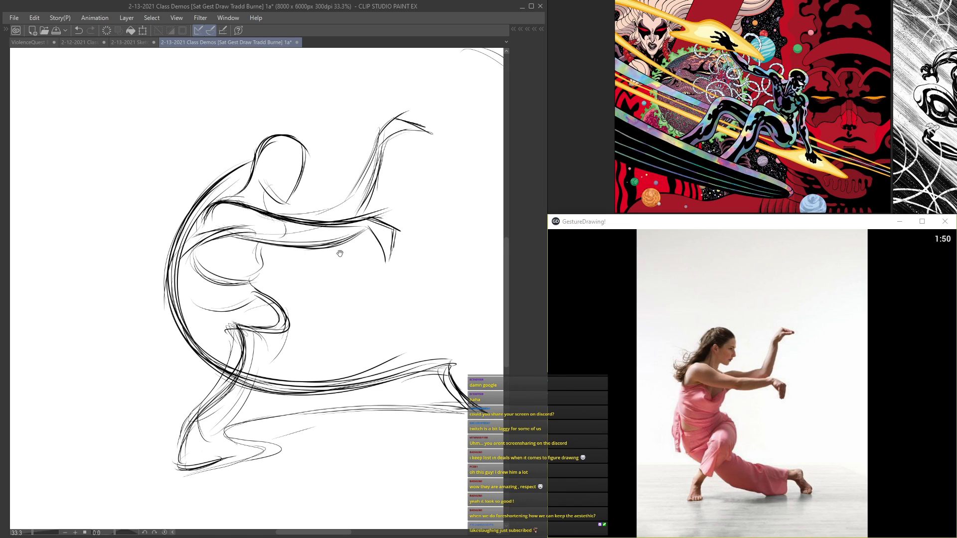
left_click_drag(344, 254, 289, 229)
mouse_move(299, 359)
left_mouse_down()
mouse_move(392, 331)
mouse_move(433, 389)
mouse_move(396, 385)
left_mouse_up()
mouse_move(310, 170)
left_mouse_down()
mouse_move(283, 301)
mouse_move(323, 178)
left_mouse_up()
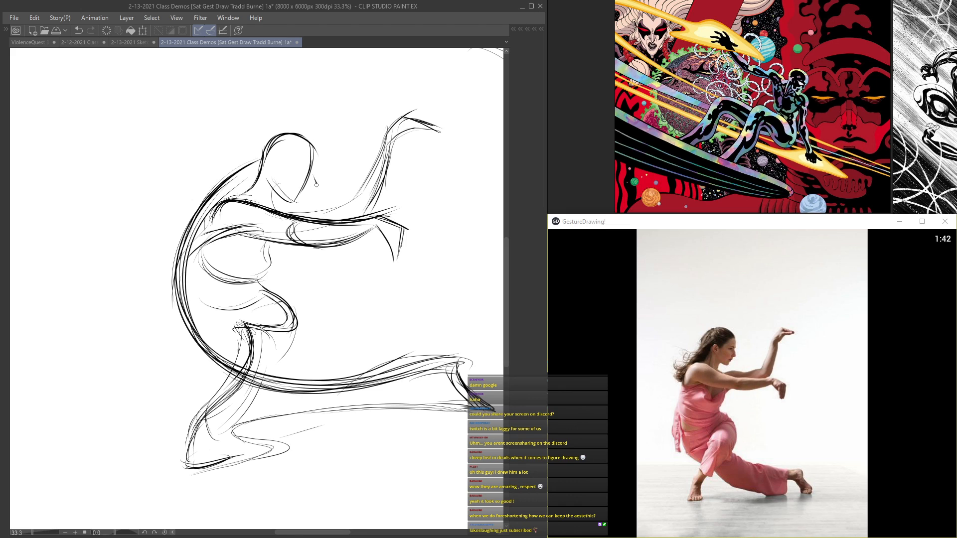
Step: Sweep bold arcs from the drooping hand out around the raised arm and up over the dancer's head
mouse_move(202, 327)
left_mouse_down()
mouse_move(276, 388)
mouse_move(403, 378)
left_mouse_up()
left_click_drag(423, 105, 304, 174)
left_click_drag(387, 246, 264, 367)
mouse_move(258, 327)
left_mouse_down()
mouse_move(264, 366)
mouse_move(298, 367)
left_mouse_up()
left_click_drag(240, 338, 363, 329)
left_click_drag(309, 358, 391, 275)
left_click_drag(373, 313, 366, 182)
left_click_drag(392, 252, 240, 130)
mouse_move(323, 159)
left_mouse_down()
mouse_move(198, 145)
mouse_move(93, 203)
left_mouse_up()
mouse_move(194, 143)
left_mouse_down()
mouse_move(383, 309)
mouse_move(305, 353)
left_mouse_up()
mouse_move(266, 321)
left_mouse_down()
mouse_move(249, 330)
mouse_move(296, 362)
left_mouse_up()
mouse_move(366, 358)
left_mouse_down()
mouse_move(421, 186)
mouse_move(305, 142)
left_mouse_up()
mouse_move(384, 160)
left_mouse_down()
mouse_move(267, 81)
mouse_move(292, 77)
mouse_move(438, 239)
mouse_move(301, 385)
mouse_move(239, 358)
mouse_move(338, 363)
left_mouse_up()
mouse_move(279, 344)
left_mouse_down()
mouse_move(335, 294)
mouse_move(284, 267)
left_mouse_up()
mouse_move(281, 269)
left_mouse_down()
mouse_move(338, 299)
mouse_move(299, 326)
left_mouse_up()
Step: Extend the swirl over the head into a long S-shaped ribbon trailing behind the dancer
left_click_drag(141, 222, 303, 198)
mouse_move(381, 126)
left_mouse_down()
mouse_move(145, 230)
mouse_move(214, 102)
left_mouse_up()
mouse_move(140, 161)
left_mouse_down()
mouse_move(373, 123)
mouse_move(456, 133)
left_mouse_up()
left_click_drag(373, 201, 238, 187)
mouse_move(293, 106)
left_mouse_down()
mouse_move(417, 214)
mouse_move(289, 293)
mouse_move(452, 156)
mouse_move(471, 209)
left_mouse_up()
mouse_move(209, 209)
left_mouse_down()
mouse_move(85, 200)
mouse_move(114, 190)
left_mouse_up()
scroll(167, 86, "down", 3)
mouse_move(166, 126)
left_mouse_down()
mouse_move(206, 69)
mouse_move(183, 122)
mouse_move(281, 106)
left_mouse_up()
scroll(311, 112, "up", 2)
mouse_move(343, 123)
left_mouse_down()
mouse_move(340, 275)
mouse_move(377, 270)
mouse_move(230, 269)
mouse_move(271, 300)
left_mouse_up()
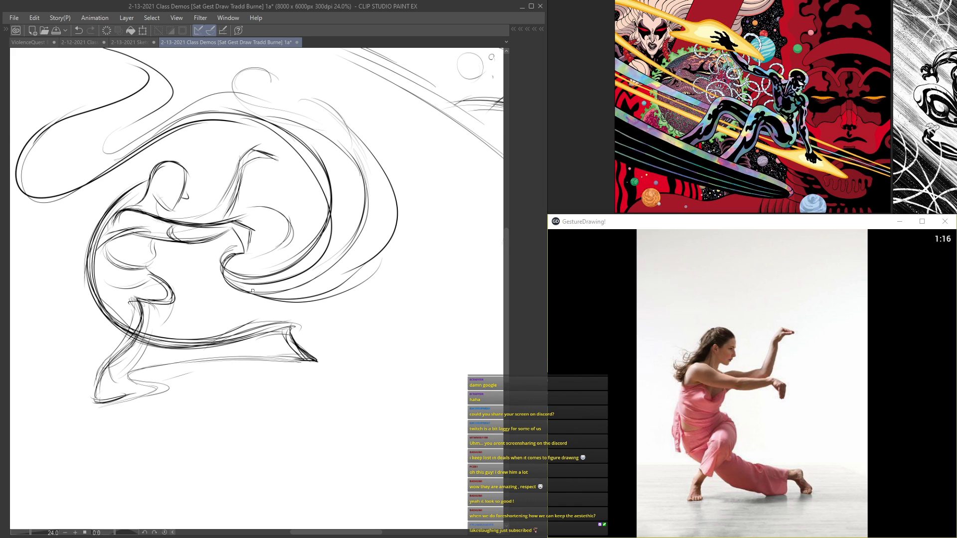
Step: Add smaller curved strokes arcing off the raised hand inside the large swirl
scroll(245, 184, "up", 2)
mouse_move(280, 228)
left_mouse_down()
mouse_move(318, 289)
mouse_move(298, 203)
left_mouse_up()
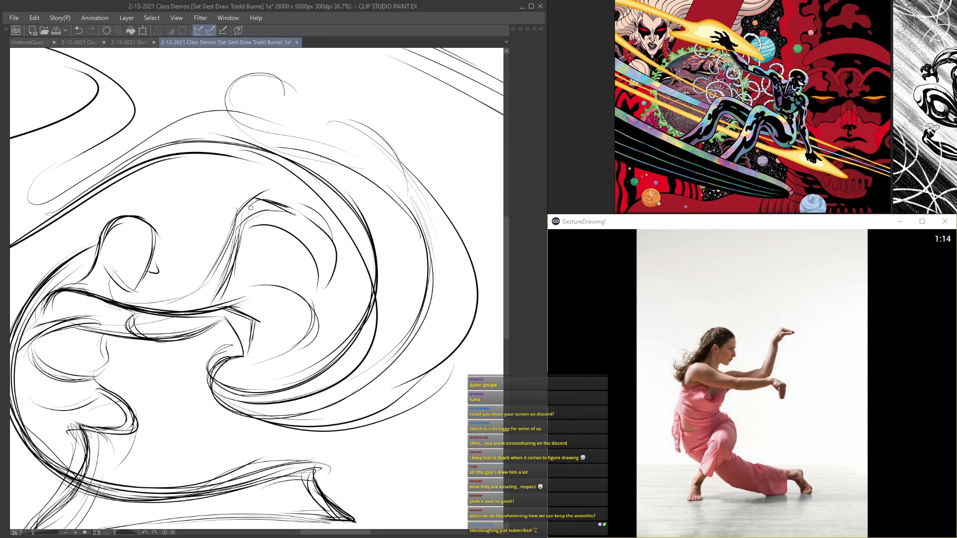
scroll(216, 211, "down", 3)
scroll(161, 234, "up", 2)
scroll(160, 234, "up", 2)
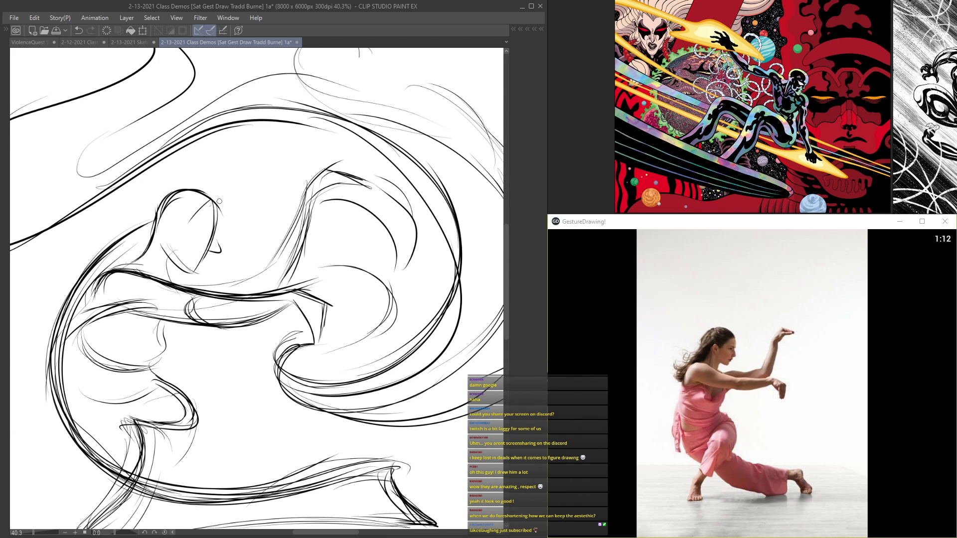
Step: Define the dancer's head with a brow line, ear, jaw and facial profile
mouse_move(185, 223)
left_mouse_down()
mouse_move(183, 231)
mouse_move(286, 245)
left_mouse_up()
mouse_move(283, 209)
left_mouse_down()
mouse_move(207, 275)
mouse_move(217, 288)
mouse_move(199, 294)
mouse_move(196, 310)
mouse_move(216, 295)
mouse_move(171, 368)
mouse_move(200, 325)
mouse_move(197, 408)
mouse_move(179, 353)
mouse_move(186, 452)
mouse_move(197, 392)
mouse_move(225, 468)
left_mouse_up()
left_click_drag(192, 385, 180, 432)
mouse_move(192, 345)
left_mouse_down()
mouse_move(176, 399)
mouse_move(182, 406)
left_mouse_up()
scroll(290, 270, "up", 3)
mouse_move(338, 238)
left_mouse_down()
mouse_move(351, 263)
mouse_move(319, 265)
left_mouse_up()
left_click_drag(349, 188, 302, 253)
mouse_move(272, 178)
left_mouse_down()
mouse_move(338, 211)
mouse_move(269, 189)
mouse_move(287, 179)
mouse_move(358, 223)
left_mouse_up()
left_click_drag(295, 206, 359, 220)
left_click_drag(355, 195, 351, 226)
Step: Add a rounded contour behind the neck and shoulder, and shape the waist along the back curve
mouse_move(264, 252)
left_mouse_down()
mouse_move(329, 286)
mouse_move(336, 302)
left_mouse_up()
scroll(313, 220, "down", 4)
scroll(313, 220, "up", 2)
mouse_move(333, 265)
left_mouse_down()
mouse_move(304, 294)
mouse_move(335, 304)
left_mouse_up()
scroll(292, 299, "down", 2)
left_click_drag(206, 345, 283, 365)
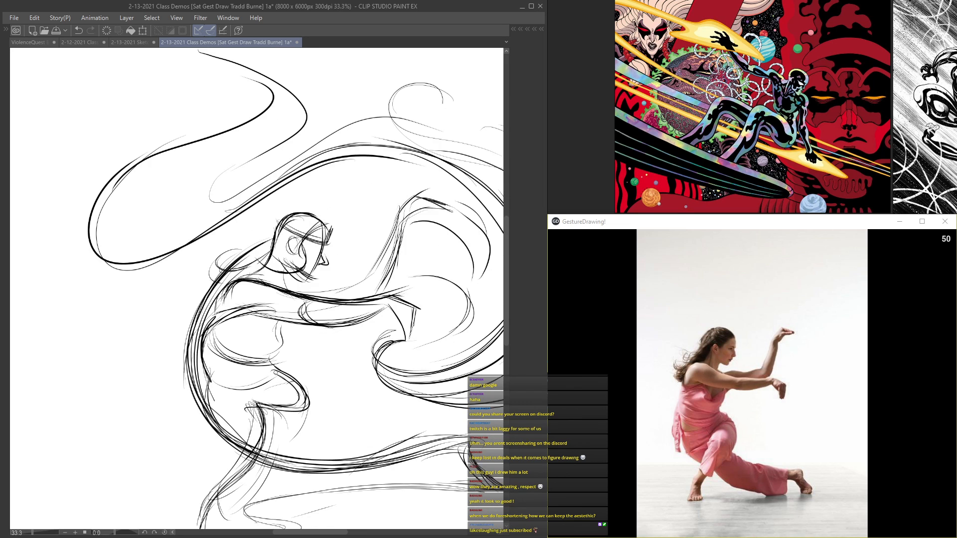
Step: Thicken the S-shaped ribbon behind the dancer and extend its upper end into a curling tail
scroll(283, 365, "down", 2)
left_click_drag(212, 455, 276, 375)
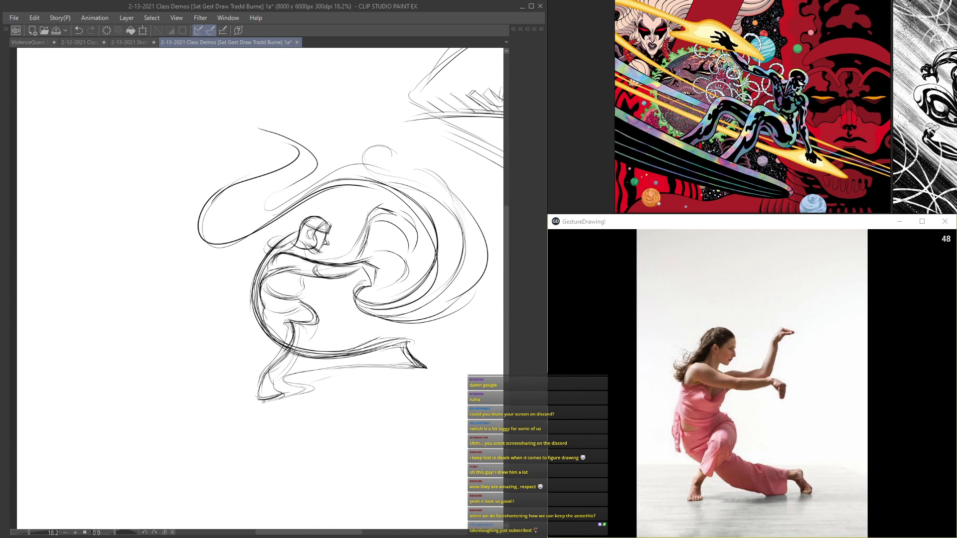
left_click_drag(266, 306, 257, 325)
left_click_drag(279, 352, 391, 343)
mouse_move(258, 91)
left_mouse_down()
mouse_move(241, 125)
mouse_move(312, 170)
left_mouse_up()
left_click_drag(225, 216, 305, 174)
left_click_drag(267, 215, 350, 161)
Step: Add more arcs to the swirl and a curl wrapping behind the raised forearm
mouse_move(446, 223)
left_mouse_down()
mouse_move(455, 291)
mouse_move(393, 311)
left_mouse_up()
mouse_move(368, 287)
left_mouse_down()
mouse_move(358, 306)
mouse_move(430, 317)
left_mouse_up()
left_click_drag(297, 183, 159, 182)
left_click_drag(255, 218, 269, 248)
left_click_drag(230, 195, 154, 284)
left_click_drag(227, 213, 328, 73)
mouse_move(383, 194)
left_mouse_down()
mouse_move(242, 247)
mouse_move(272, 253)
left_mouse_up()
mouse_move(218, 158)
left_mouse_down()
mouse_move(240, 132)
mouse_move(227, 161)
mouse_move(258, 261)
mouse_move(128, 248)
mouse_move(100, 281)
mouse_move(239, 348)
mouse_move(227, 229)
mouse_move(244, 265)
mouse_move(270, 284)
left_mouse_up()
scroll(251, 154, "down", 4)
scroll(258, 262, "up", 4)
scroll(227, 229, "down", 4)
scroll(244, 265, "up", 6)
Step: Fan loose wavy strokes off the outer edge of the swirl in front of the dancer
left_click_drag(449, 236, 454, 301)
mouse_move(468, 268)
left_mouse_down()
mouse_move(461, 309)
mouse_move(433, 353)
left_mouse_up()
left_click_drag(479, 331, 468, 340)
left_click_drag(467, 342, 404, 381)
left_click_drag(326, 380, 413, 392)
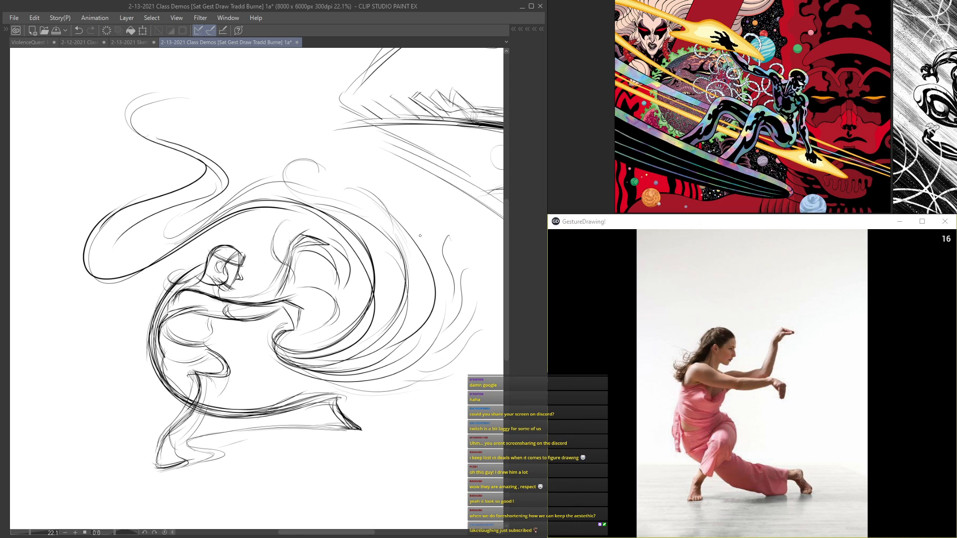
left_click_drag(380, 164, 409, 223)
left_click_drag(386, 181, 434, 349)
scroll(282, 291, "down", 5)
scroll(201, 311, "up", 5)
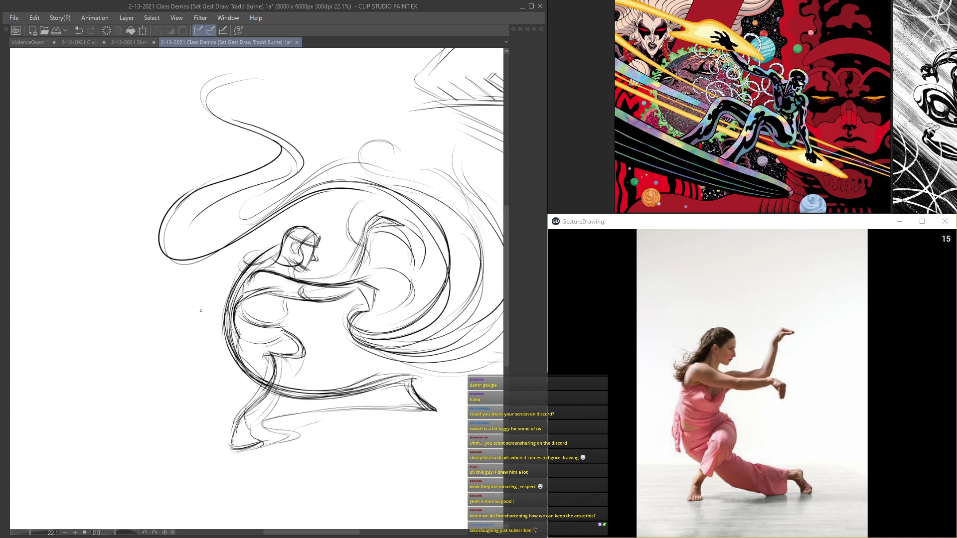
Step: Sketch a second flowing ribbon that curls behind the dancer's back and sweeps under the hips
mouse_move(159, 235)
left_mouse_down()
mouse_move(386, 193)
mouse_move(445, 259)
left_mouse_up()
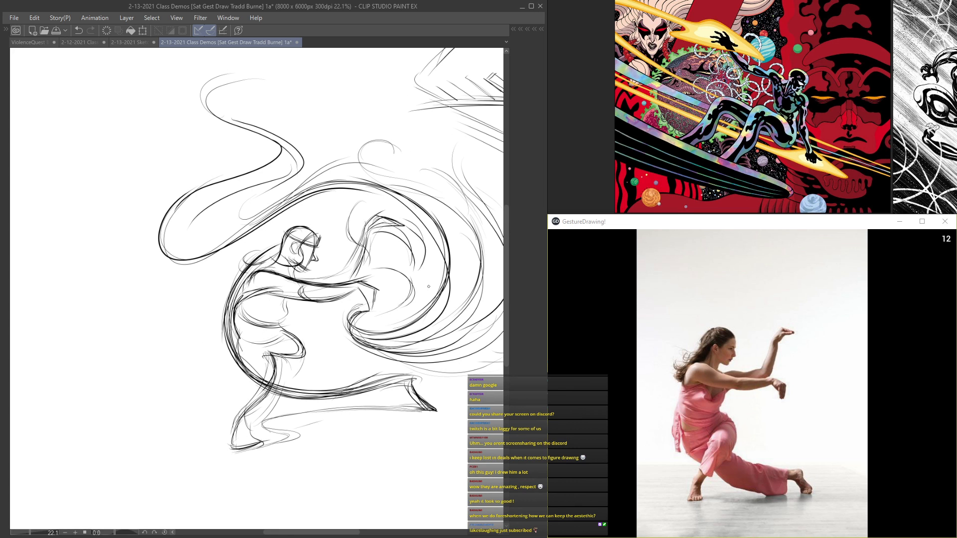
scroll(242, 290, "down", 3)
scroll(241, 291, "up", 2)
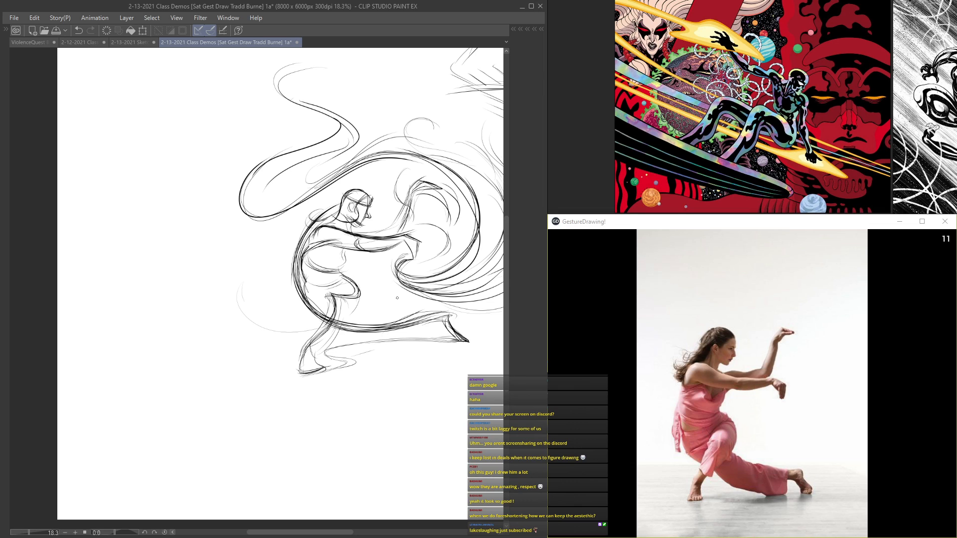
left_click_drag(374, 307, 279, 341)
mouse_move(263, 268)
left_mouse_down()
mouse_move(294, 341)
mouse_move(402, 295)
mouse_move(428, 294)
left_mouse_up()
left_click_drag(244, 314, 366, 343)
mouse_move(276, 274)
left_mouse_down()
mouse_move(251, 246)
mouse_move(246, 299)
mouse_move(338, 337)
left_mouse_up()
scroll(451, 239, "down", 5)
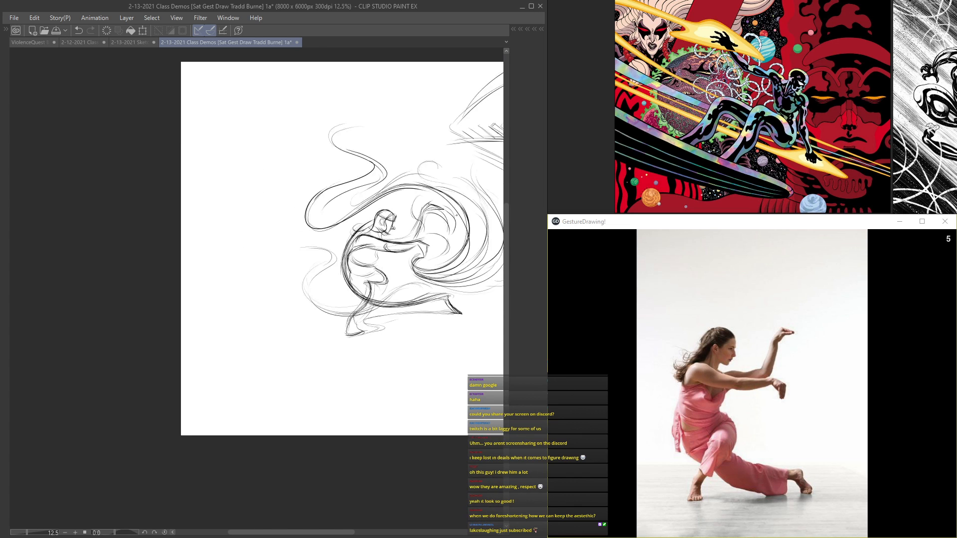
Step: Carry the lower ribbon past the legs with light arcs rising above the extended rear leg
scroll(348, 265, "up", 3)
scroll(347, 266, "up", 3)
scroll(431, 258, "down", 5)
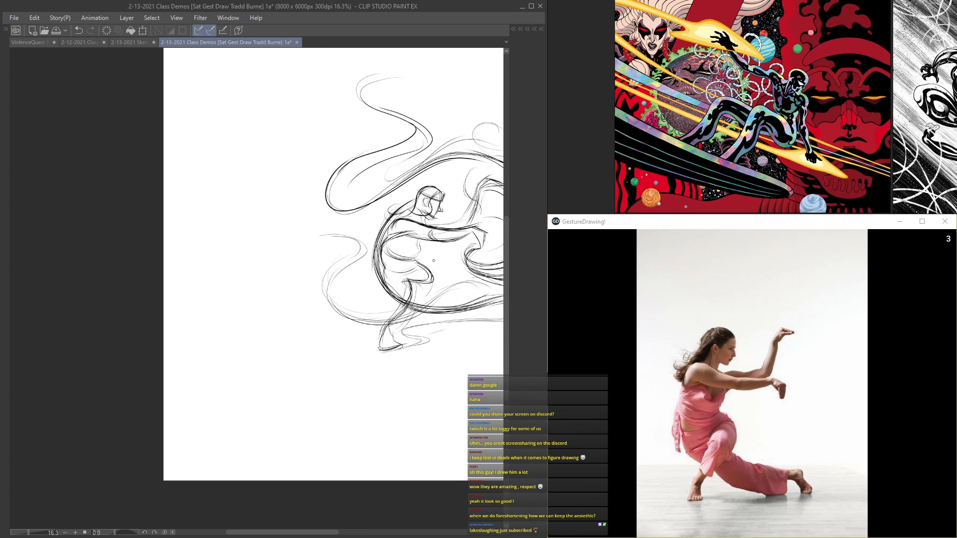
left_click_drag(348, 178, 230, 186)
left_click_drag(296, 205, 312, 183)
scroll(296, 217, "up", 5)
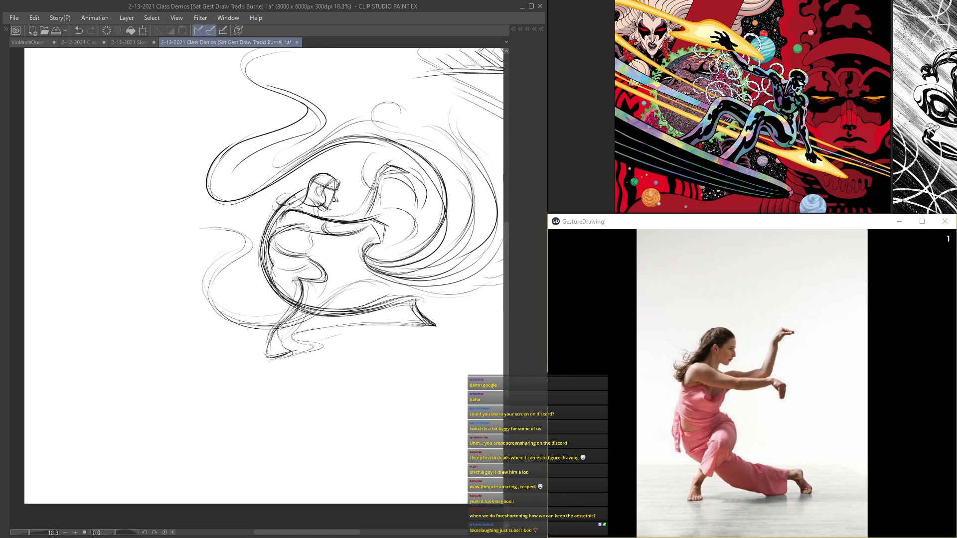
left_click_drag(317, 368, 260, 434)
left_click_drag(266, 427, 321, 333)
mouse_move(332, 289)
left_mouse_down()
mouse_move(342, 319)
mouse_move(310, 319)
left_mouse_up()
scroll(320, 347, "down", 4)
scroll(320, 345, "up", 2)
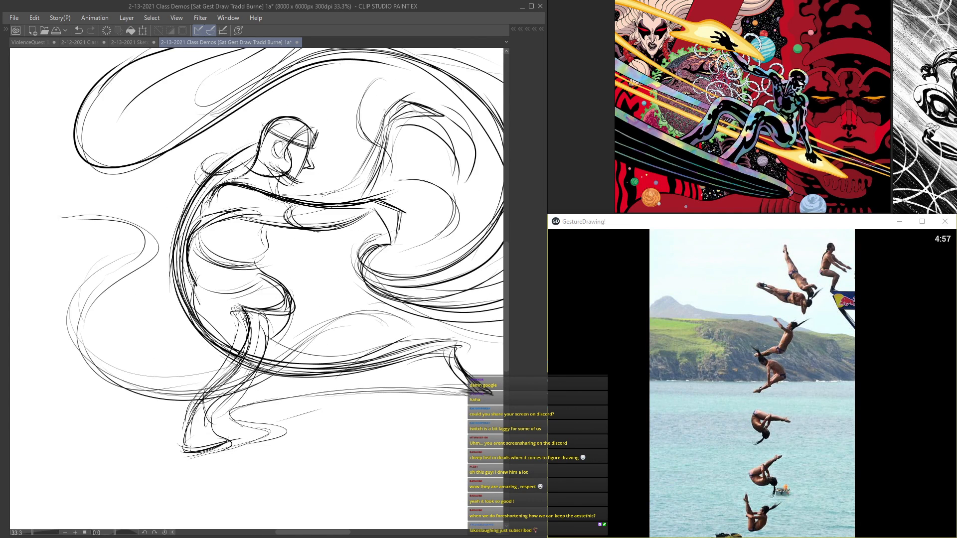
Step: Create a new layer above Layer 13 for the next pose and save the document
scroll(257, 235, "down", 5)
left_click_drag(259, 207, 269, 228)
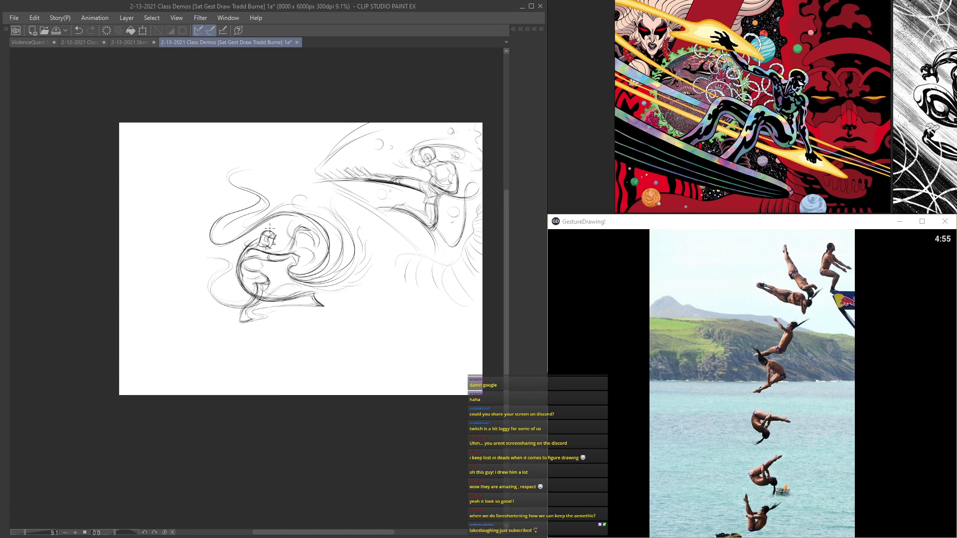
key("Tab")
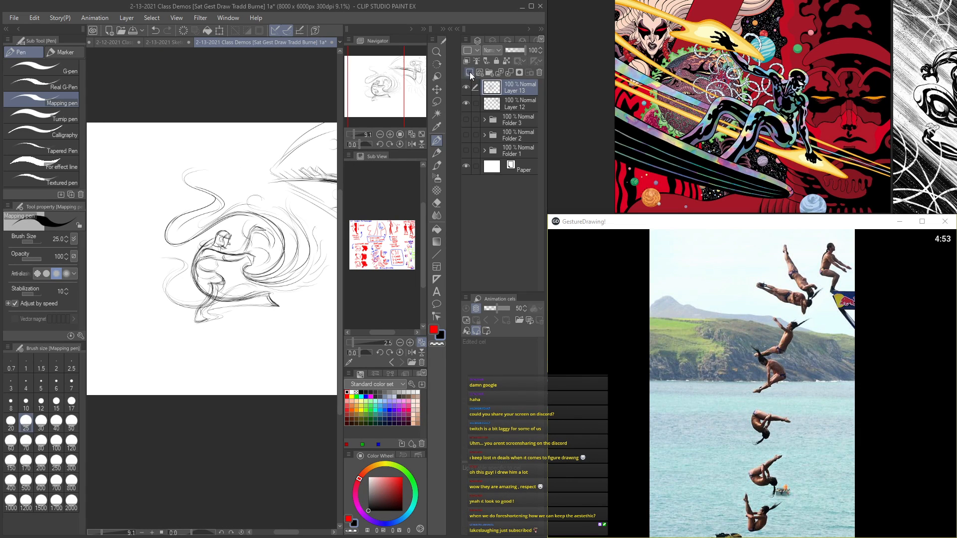
key("Tab")
left_click_drag(316, 165, 285, 111)
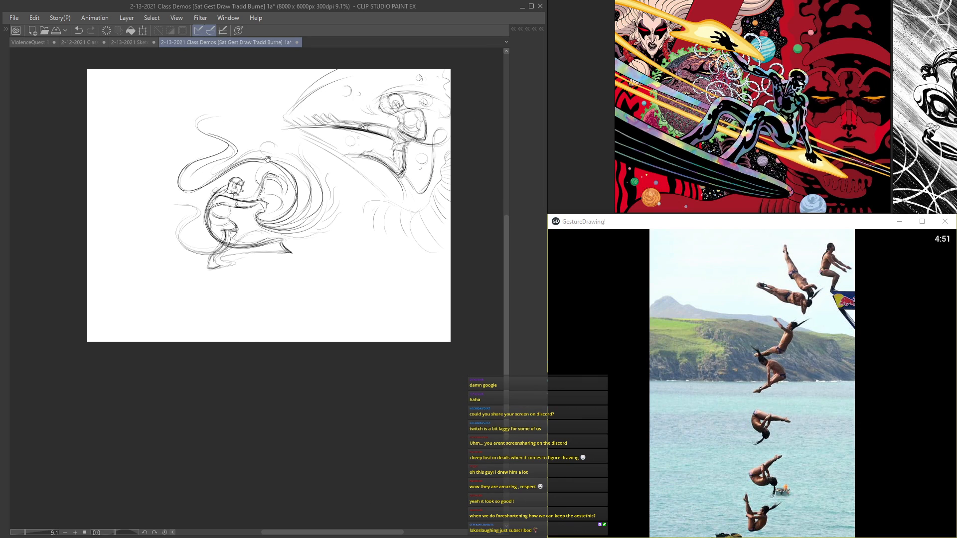
scroll(268, 159, "up", 3)
mouse_move(268, 159)
left_mouse_down()
mouse_move(261, 140)
mouse_move(320, 216)
mouse_move(219, 139)
left_mouse_up()
key("ctrl+s")
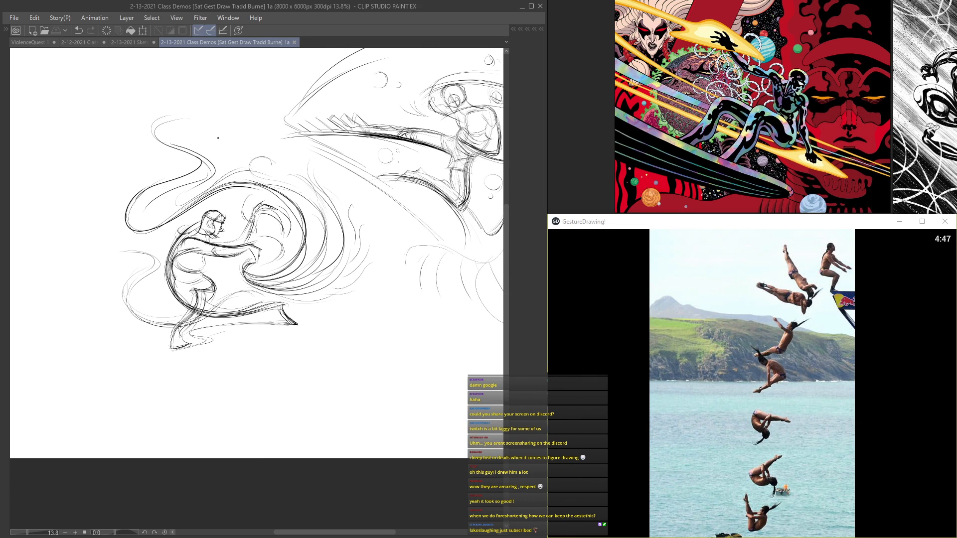
Step: Start the top diver in the empty canvas area with a small oval head and a forward-reaching arm
mouse_move(233, 205)
left_mouse_down()
mouse_move(170, 125)
mouse_move(184, 105)
left_mouse_up()
scroll(152, 146, "up", 2)
mouse_move(431, 241)
left_mouse_down()
mouse_move(353, 157)
mouse_move(343, 168)
left_mouse_up()
scroll(333, 190, "up", 1)
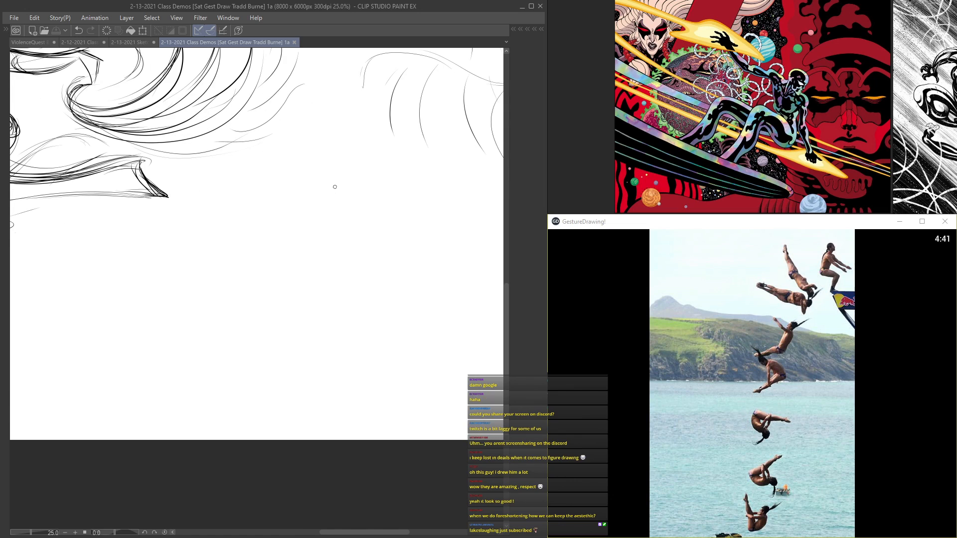
mouse_move(318, 164)
left_mouse_down()
mouse_move(308, 170)
mouse_move(320, 188)
mouse_move(312, 186)
mouse_move(377, 238)
left_mouse_up()
scroll(312, 192, "up", 1)
mouse_move(308, 194)
left_mouse_down()
mouse_move(375, 238)
mouse_move(369, 234)
left_mouse_up()
left_click_drag(327, 209, 369, 233)
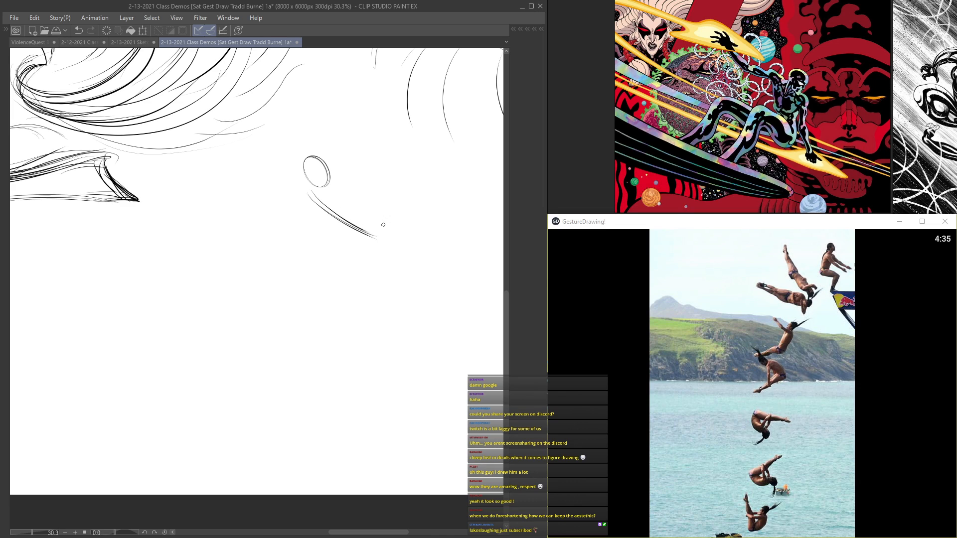
Step: Draw the diver's second arm, torso lines and zigzag bent leg ending in a pointed foot
left_click_drag(338, 194, 391, 217)
left_click_drag(336, 195, 326, 211)
scroll(297, 235, "up", 1)
mouse_move(315, 231)
left_mouse_down()
mouse_move(309, 252)
mouse_move(361, 273)
mouse_move(328, 317)
mouse_move(343, 329)
left_mouse_up()
left_click_drag(329, 315, 357, 265)
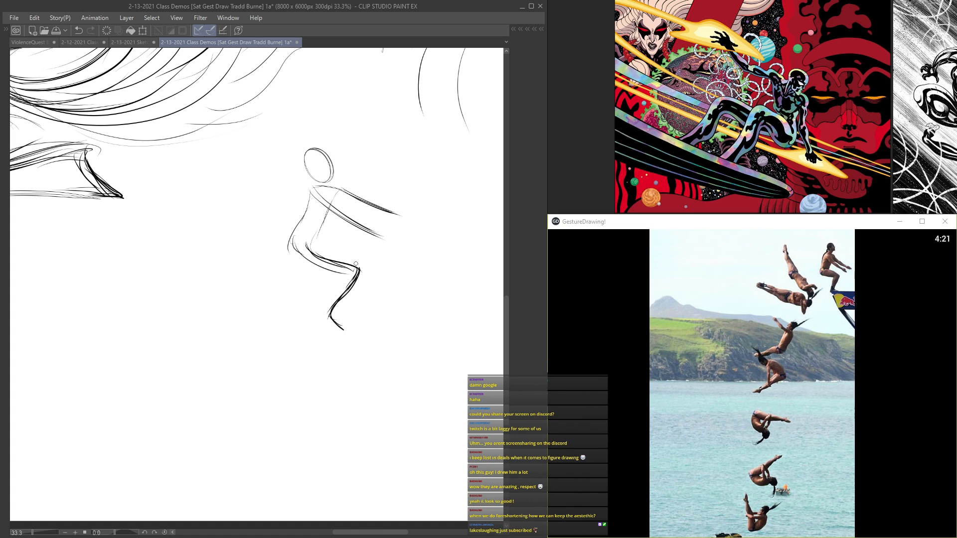
Step: Reinforce the diver's back, hip and thigh lines, and add a curved guideline across the head
scroll(364, 273, "down", 6)
scroll(338, 232, "up", 5)
mouse_move(333, 230)
left_mouse_down()
mouse_move(310, 277)
mouse_move(347, 292)
mouse_move(371, 329)
mouse_move(353, 355)
mouse_move(413, 258)
left_mouse_up()
scroll(337, 269, "up", 3)
mouse_move(353, 191)
left_mouse_down()
mouse_move(329, 191)
mouse_move(349, 171)
mouse_move(356, 184)
left_mouse_up()
scroll(332, 218, "down", 4)
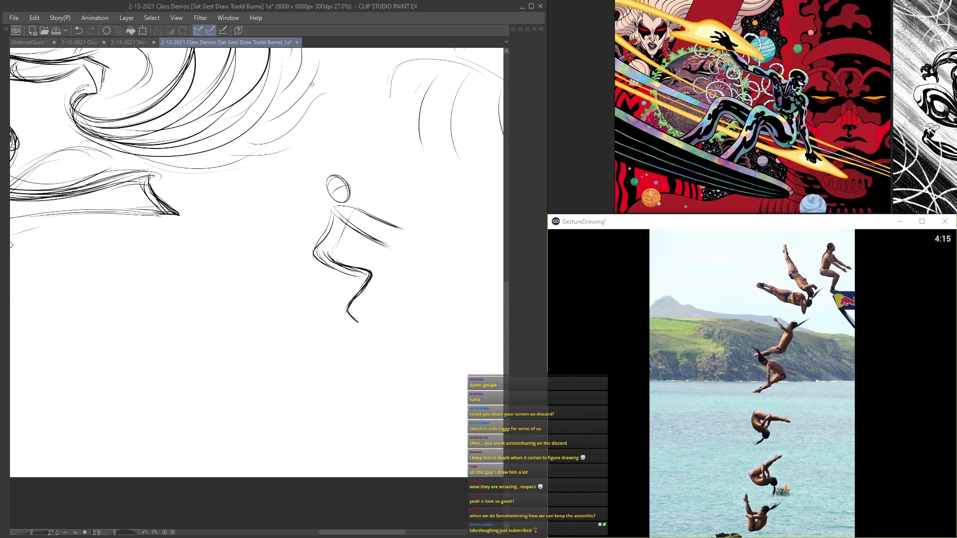
scroll(330, 165, "up", 3)
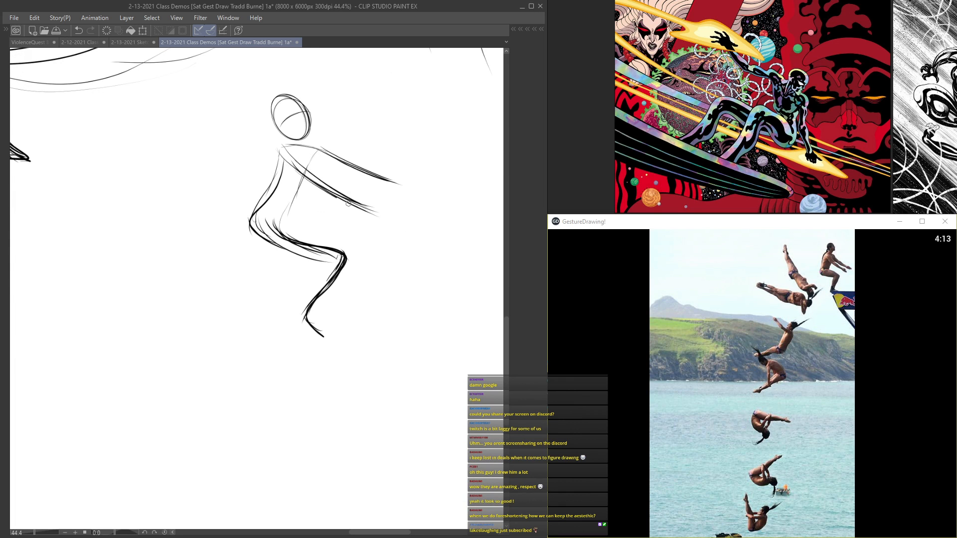
scroll(321, 175, "down", 5)
left_click_drag(321, 175, 385, 256)
mouse_move(837, 288)
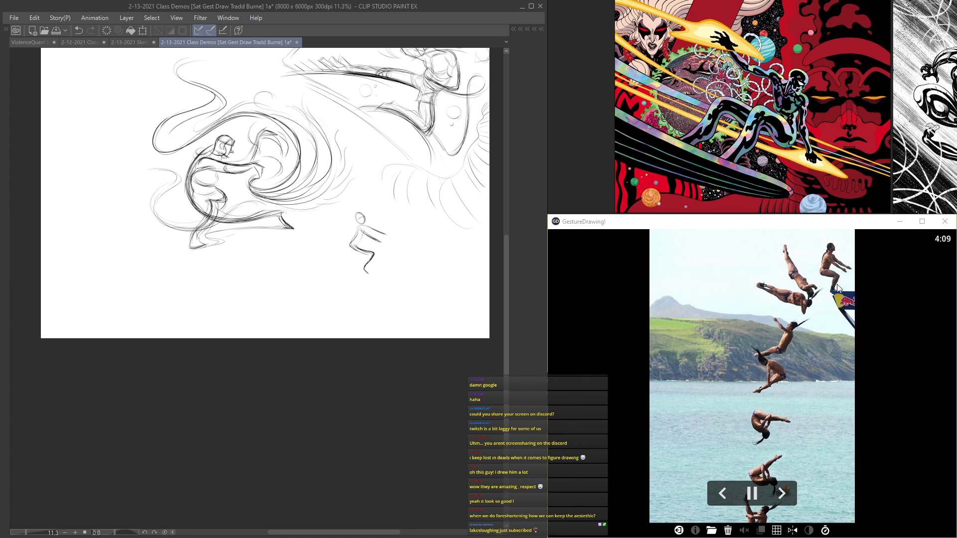
scroll(276, 275, "up", 4)
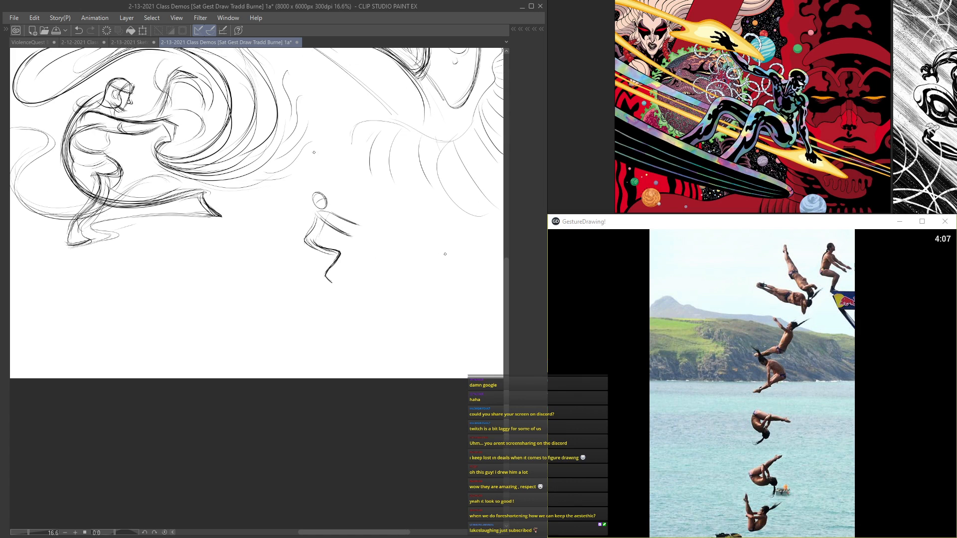
left_click_drag(290, 275, 187, 272)
left_click_drag(357, 273, 441, 231)
left_click_drag(281, 229, 269, 303)
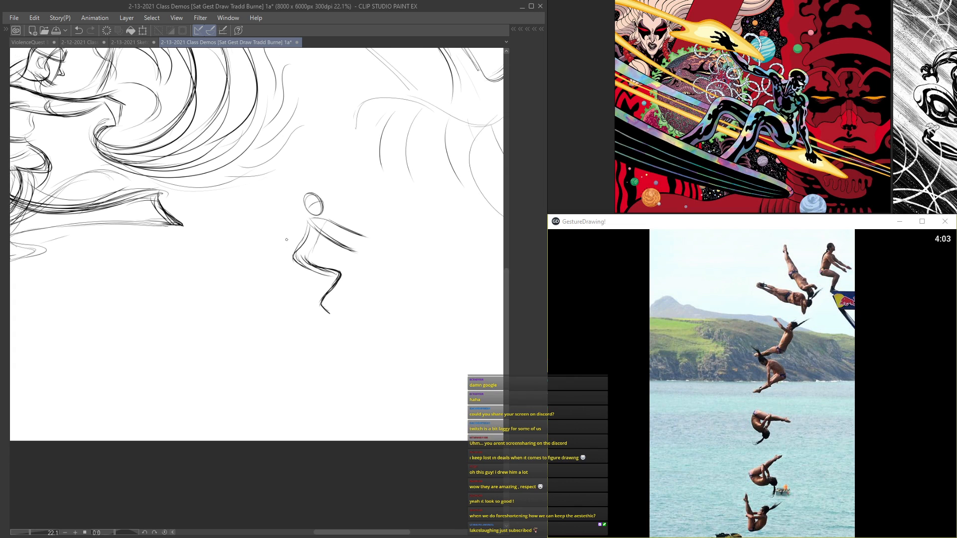
Step: Move the first diver sketch on Layer 14 toward the lower-right corner of the canvas without resizing it
key("Tab")
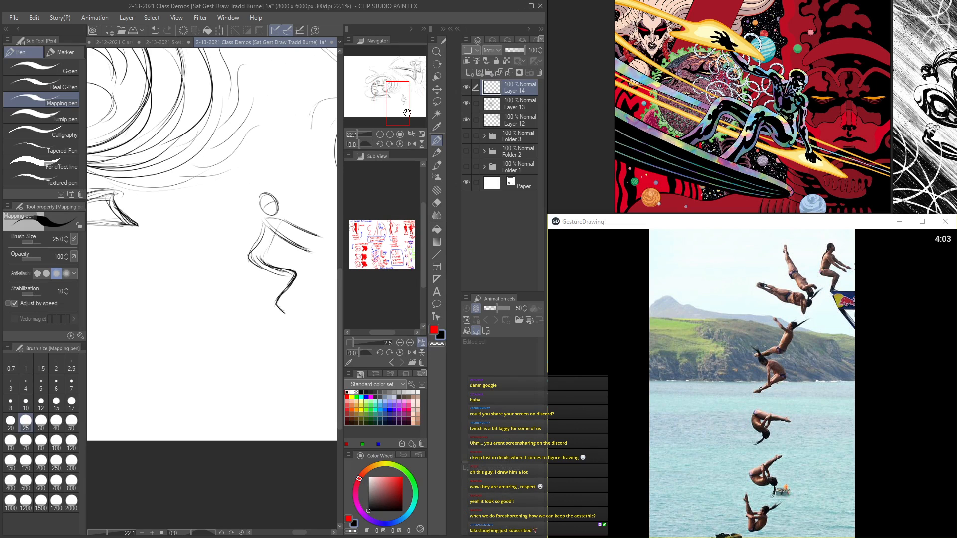
left_click(465, 88)
left_click(465, 88)
key("ctrl+t")
left_click_drag(277, 274, 307, 289)
left_click_drag(244, 258, 167, 199)
left_click_drag(244, 224, 335, 248)
key("Tab")
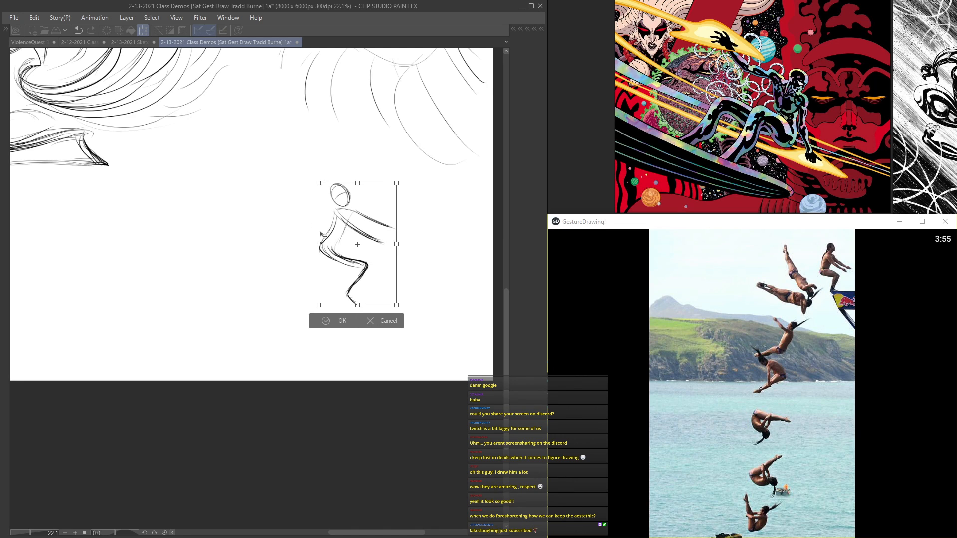
key("Return")
Step: Start a second diver left of the first with a long downward body curve, a low oval head and V-shaped arm lines
scroll(301, 320, "up", 1)
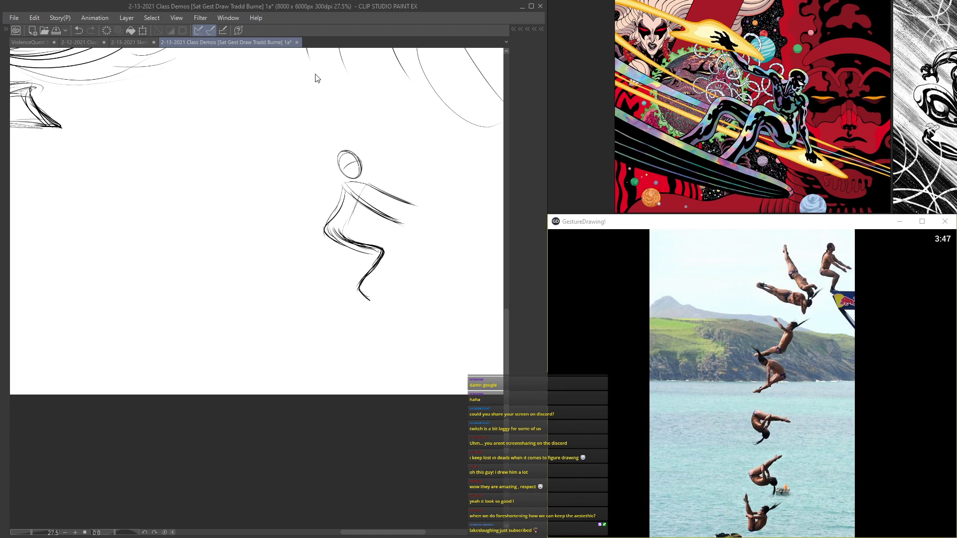
mouse_move(283, 303)
left_mouse_down()
mouse_move(214, 200)
mouse_move(221, 218)
mouse_move(212, 156)
mouse_move(264, 279)
left_mouse_up()
mouse_move(210, 159)
left_mouse_down()
mouse_move(286, 302)
mouse_move(286, 326)
mouse_move(277, 295)
mouse_move(239, 264)
mouse_move(205, 152)
left_mouse_up()
mouse_move(245, 263)
left_mouse_down()
mouse_move(288, 330)
mouse_move(312, 285)
mouse_move(287, 330)
left_mouse_up()
Step: Draw the second diver's bent arm branching out from the shoulder above the head
mouse_move(802, 309)
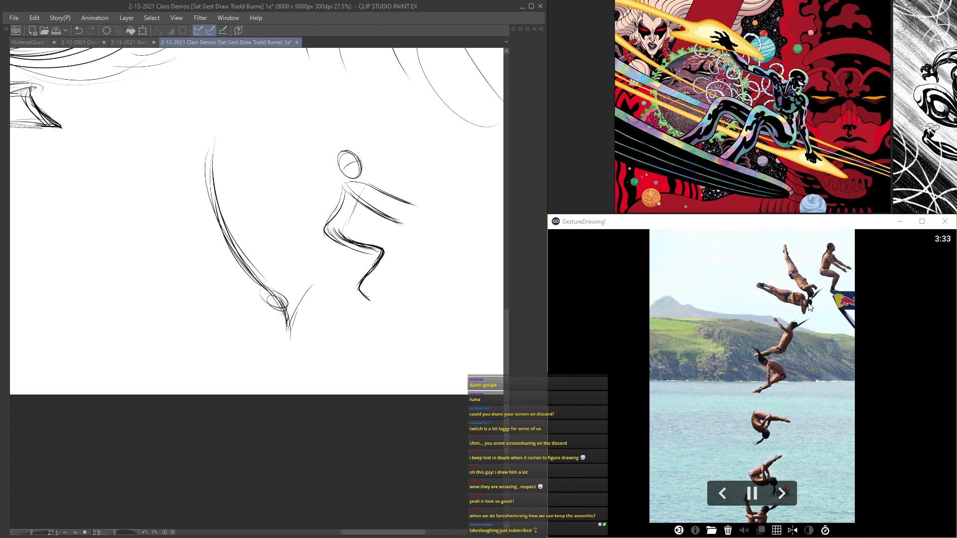
scroll(256, 307, "up", 1)
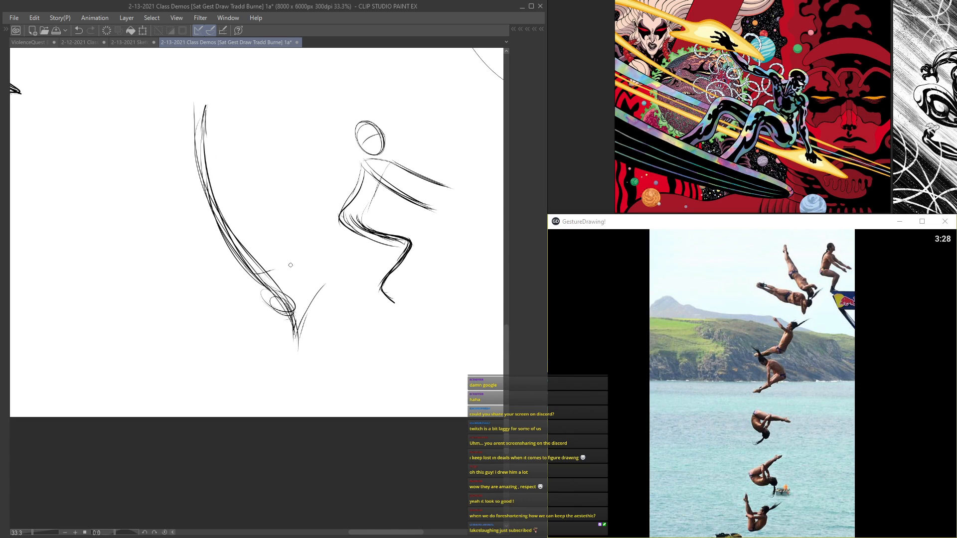
mouse_move(293, 277)
left_mouse_down()
mouse_move(249, 275)
mouse_move(292, 268)
mouse_move(248, 276)
mouse_move(263, 261)
left_mouse_up()
scroll(254, 309, "up", 1)
scroll(262, 232, "down", 3)
scroll(201, 143, "up", 1)
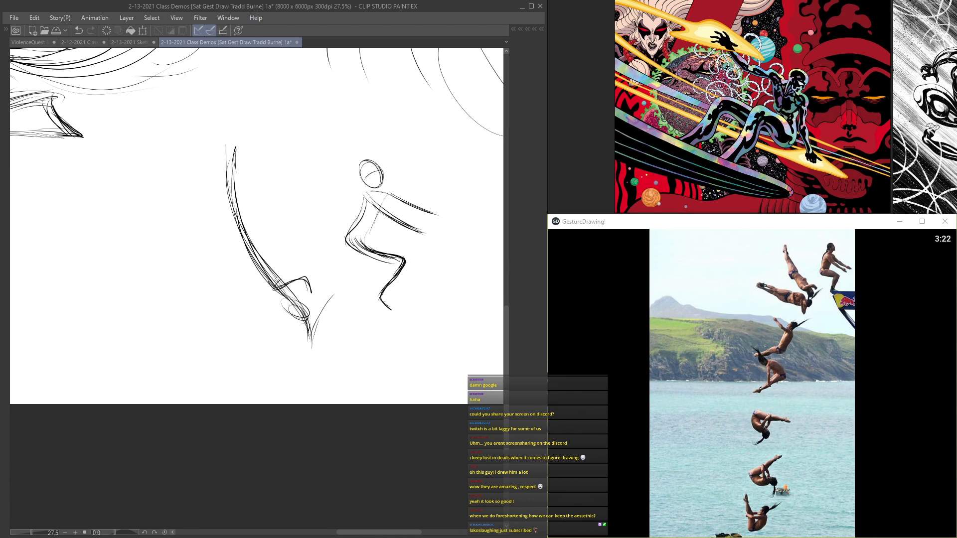
scroll(240, 145, "up", 1)
scroll(223, 167, "down", 3)
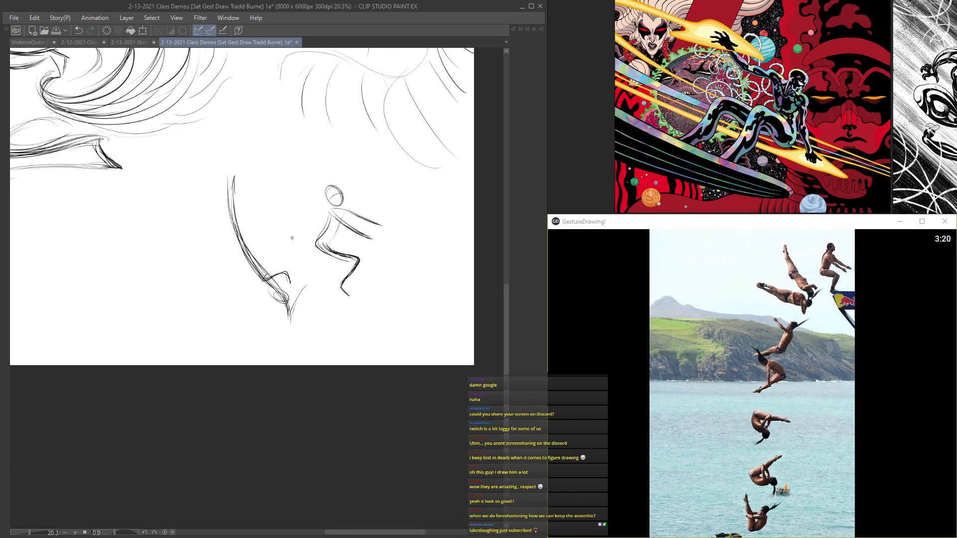
left_click_drag(207, 266, 183, 279)
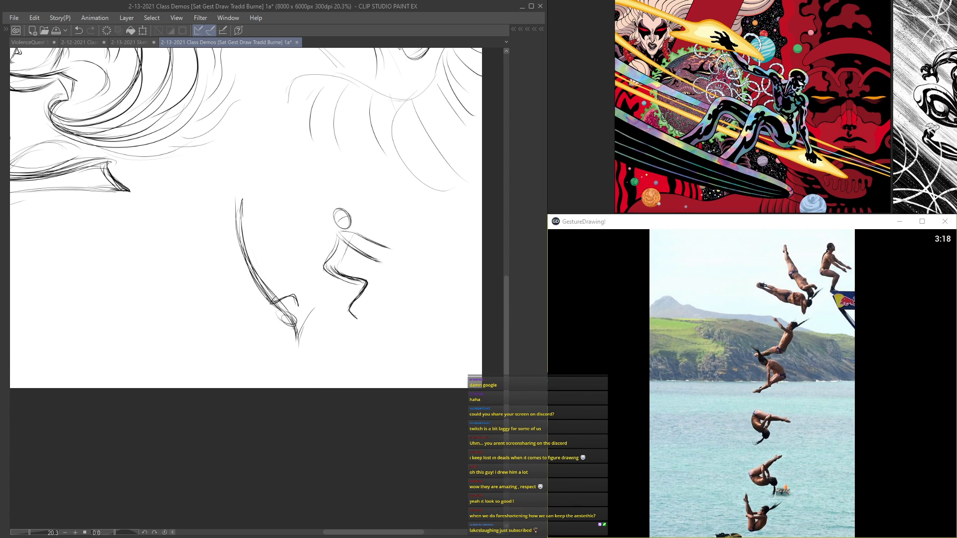
scroll(170, 283, "down", 3)
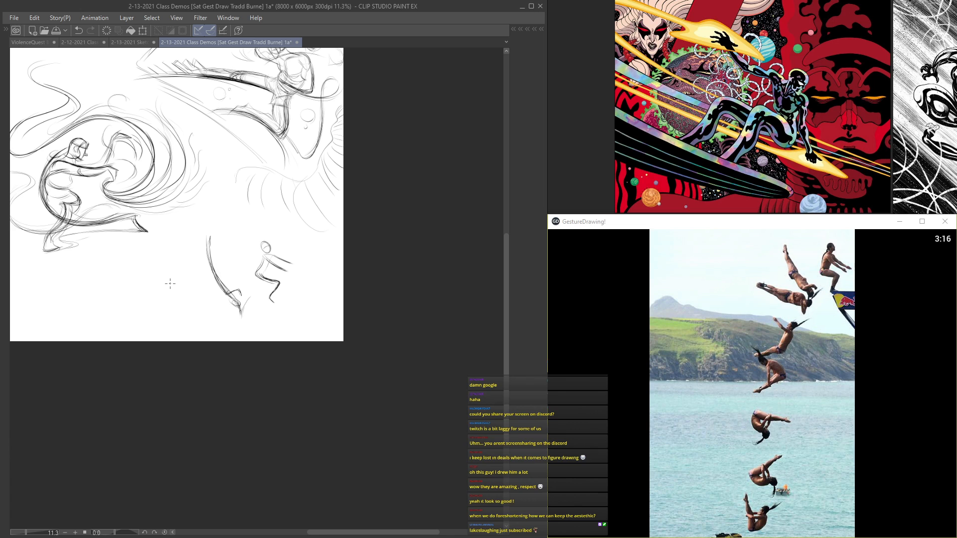
scroll(236, 247, "up", 5)
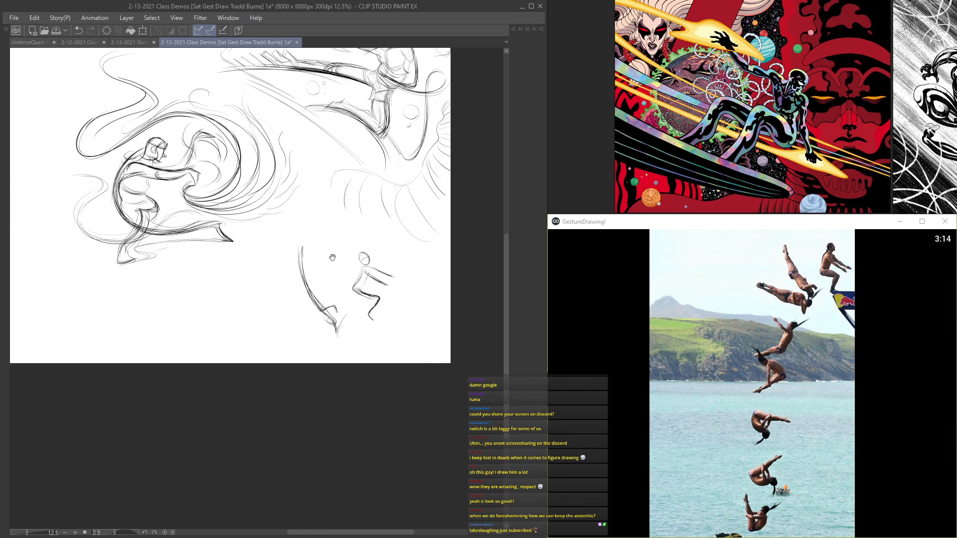
Step: Build up the second diver's raised legs with overlapping contour strokes from the pointed feet down the thighs
scroll(274, 226, "up", 2)
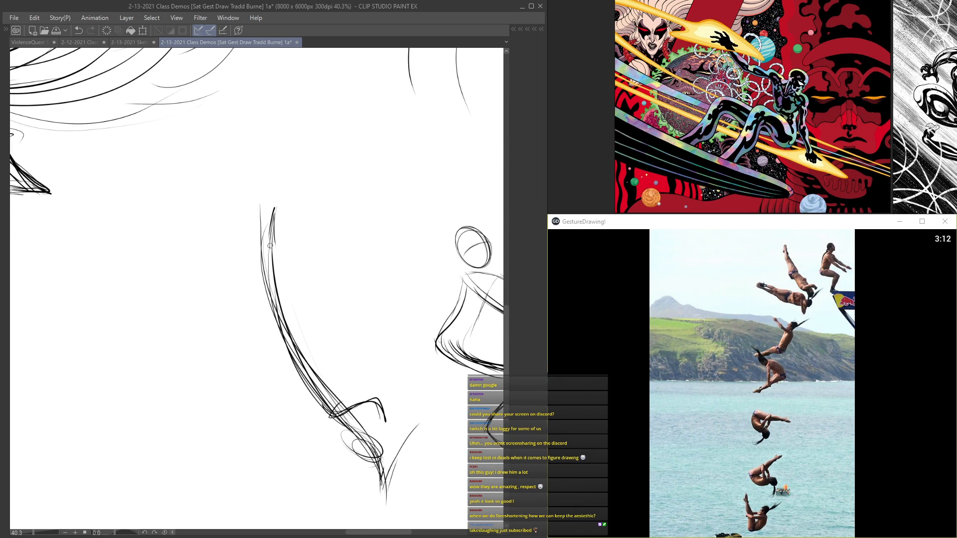
scroll(273, 232, "up", 3)
left_click_drag(273, 235, 269, 309)
mouse_move(272, 256)
left_mouse_down()
mouse_move(281, 311)
mouse_move(304, 355)
left_mouse_up()
left_click_drag(290, 319, 322, 404)
left_click_drag(260, 228, 271, 277)
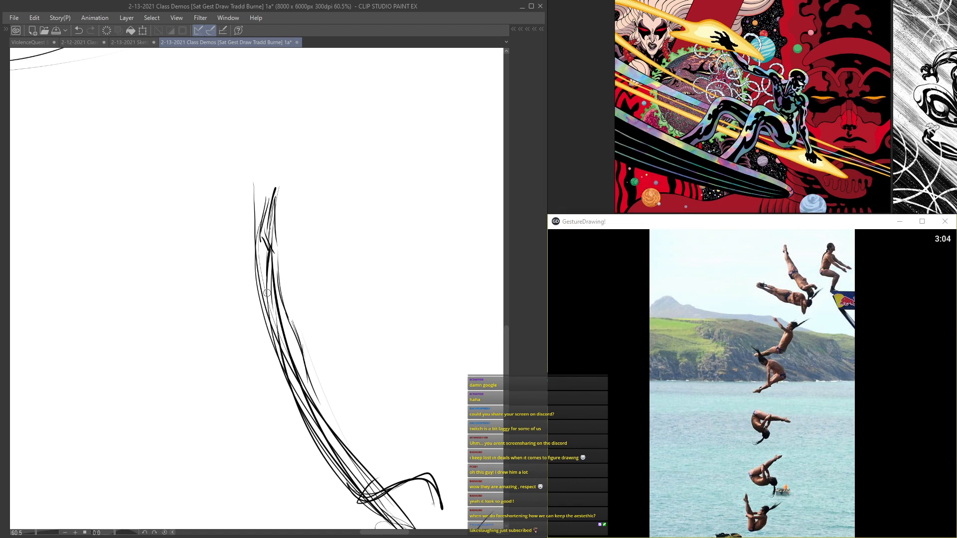
Step: Strengthen the second diver's back contour and darken both sides of the bent arm
scroll(287, 303, "down", 5)
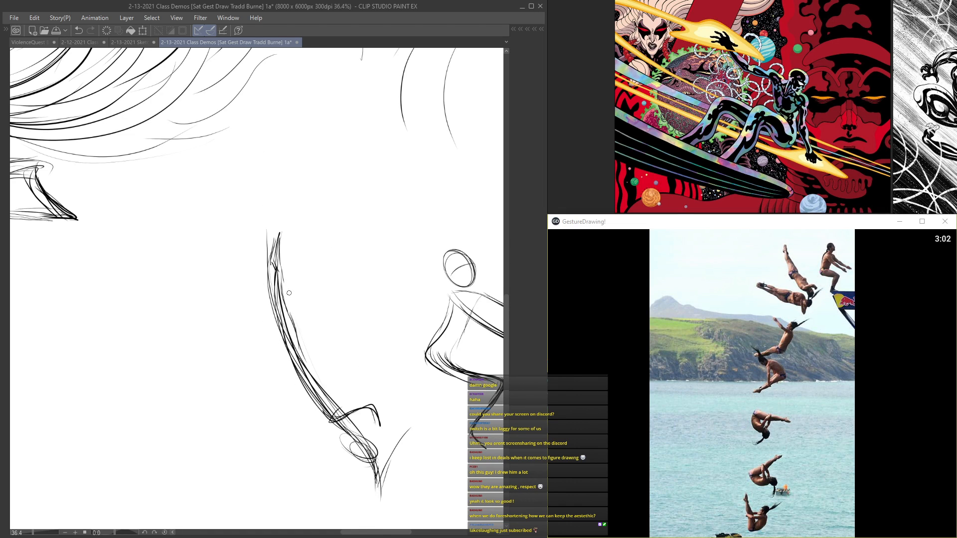
scroll(301, 351, "up", 4)
mouse_move(274, 315)
left_mouse_down()
mouse_move(281, 369)
mouse_move(329, 428)
left_mouse_up()
scroll(289, 357, "down", 3)
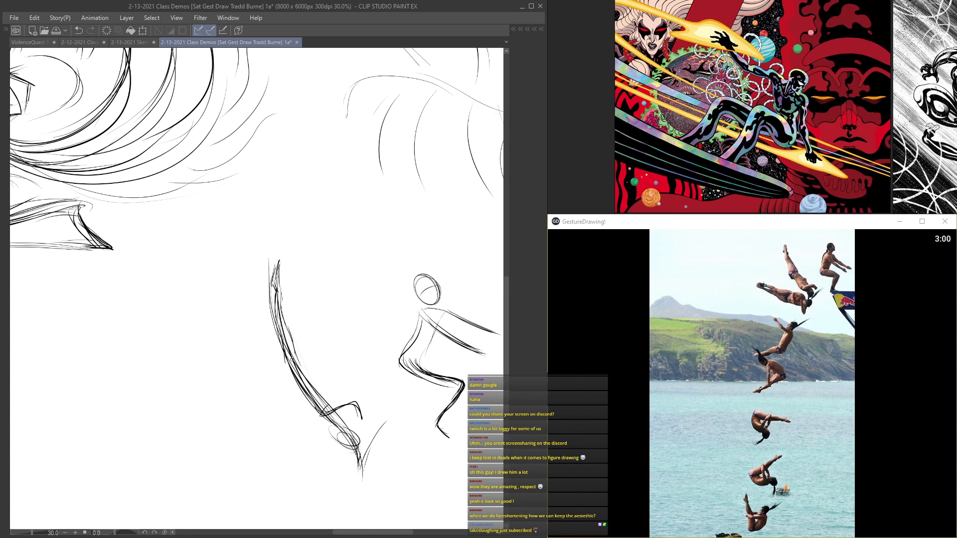
scroll(293, 360, "down", 1)
scroll(309, 378, "up", 4)
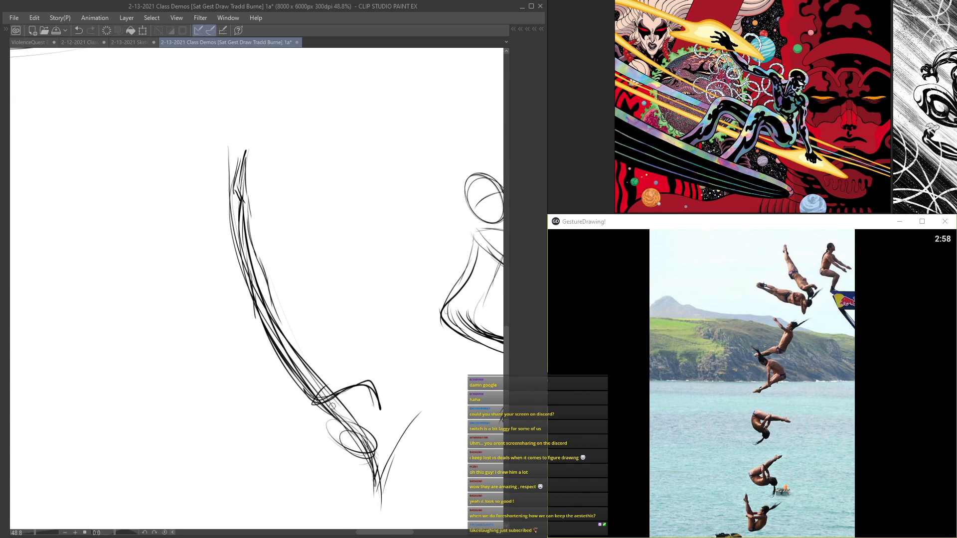
mouse_move(317, 404)
left_mouse_down()
mouse_move(371, 383)
mouse_move(378, 424)
left_mouse_up()
left_click_drag(313, 405, 376, 398)
scroll(284, 348, "down", 3)
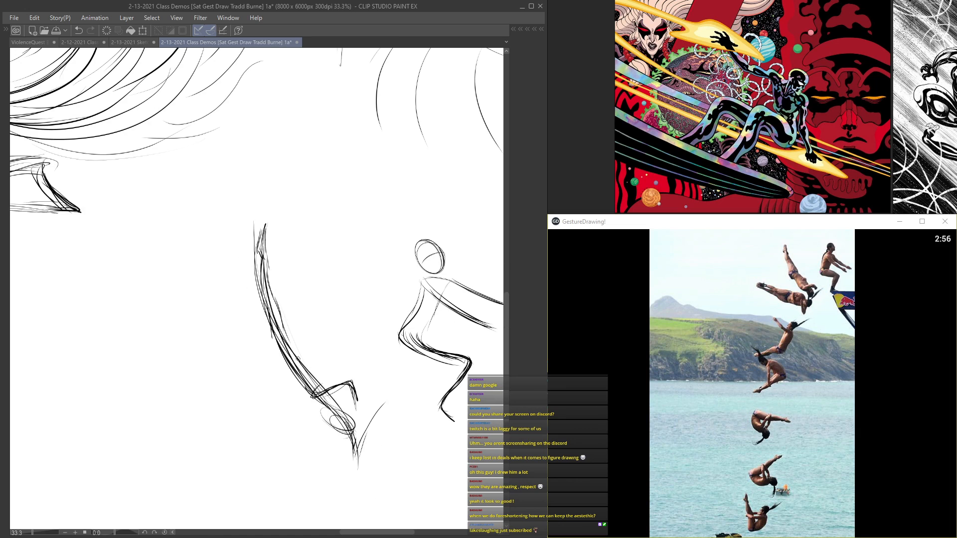
Step: Define the second diver's hips and waist, and firm up the torso and the V-shaped arm below the head
scroll(273, 309, "up", 2)
scroll(296, 354, "up", 2)
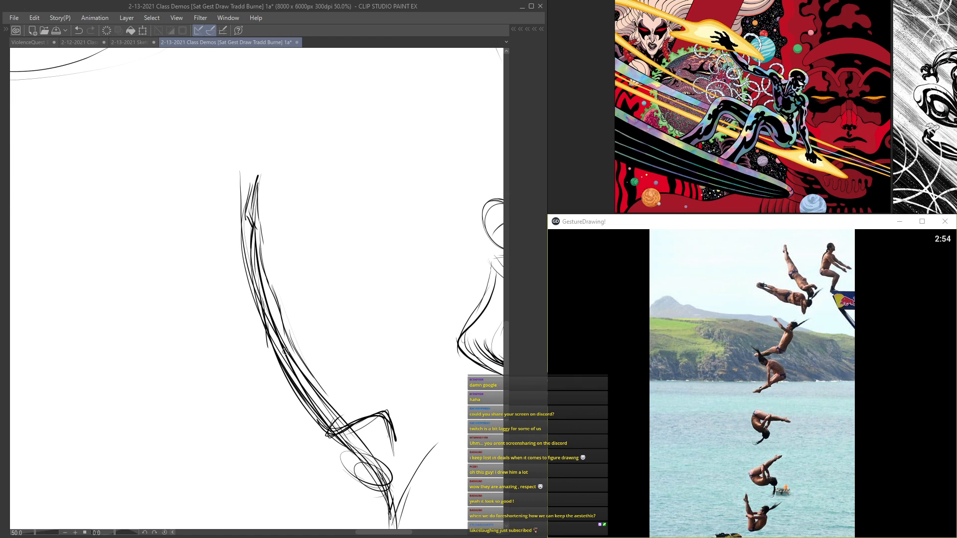
left_click_drag(265, 339, 282, 385)
mouse_move(269, 351)
left_mouse_down()
mouse_move(293, 345)
mouse_move(315, 385)
mouse_move(309, 357)
left_mouse_up()
mouse_move(264, 243)
left_mouse_down()
mouse_move(300, 344)
mouse_move(289, 364)
mouse_move(298, 385)
mouse_move(305, 356)
mouse_move(373, 454)
left_mouse_up()
mouse_move(293, 395)
left_mouse_down()
mouse_move(336, 451)
mouse_move(345, 324)
mouse_move(374, 355)
mouse_move(386, 329)
left_mouse_up()
scroll(368, 457, "down", 3)
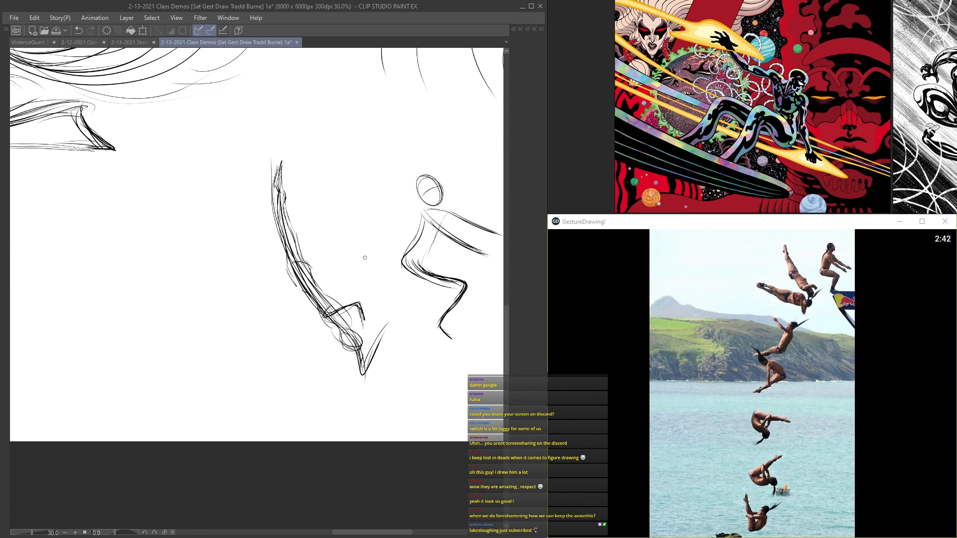
Step: Finish the second diver's bent arm with a small hand and add a shoulder curve
scroll(371, 313, "up", 3)
scroll(341, 306, "up", 2)
mouse_move(303, 326)
left_mouse_down()
mouse_move(366, 304)
mouse_move(375, 327)
mouse_move(387, 327)
left_mouse_up()
scroll(307, 326, "up", 1)
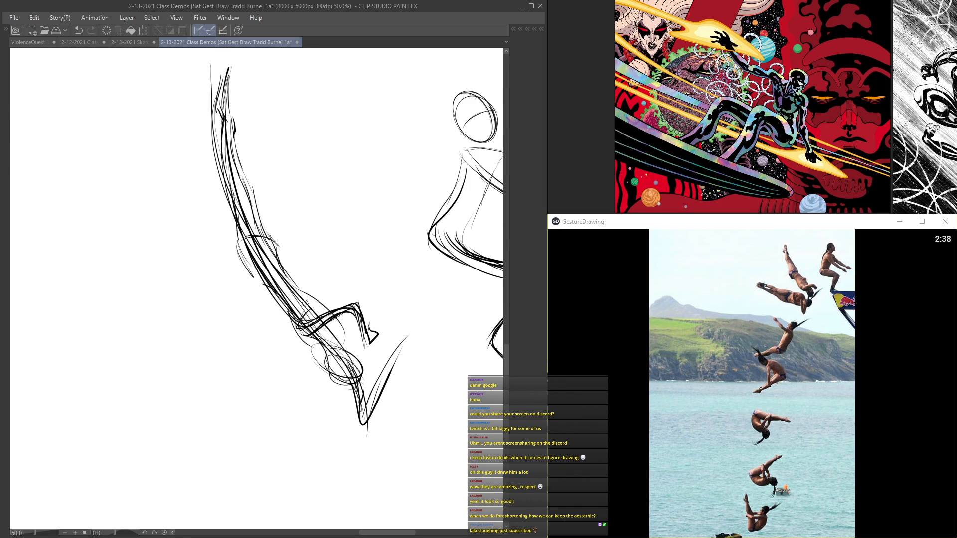
scroll(264, 227, "down", 2)
Step: Darken the second diver's calf and thigh contours just below the feet
scroll(228, 122, "up", 2)
left_click_drag(230, 105, 248, 198)
mouse_move(239, 152)
left_mouse_down()
mouse_move(260, 230)
mouse_move(241, 229)
left_mouse_up()
scroll(241, 229, "down", 2)
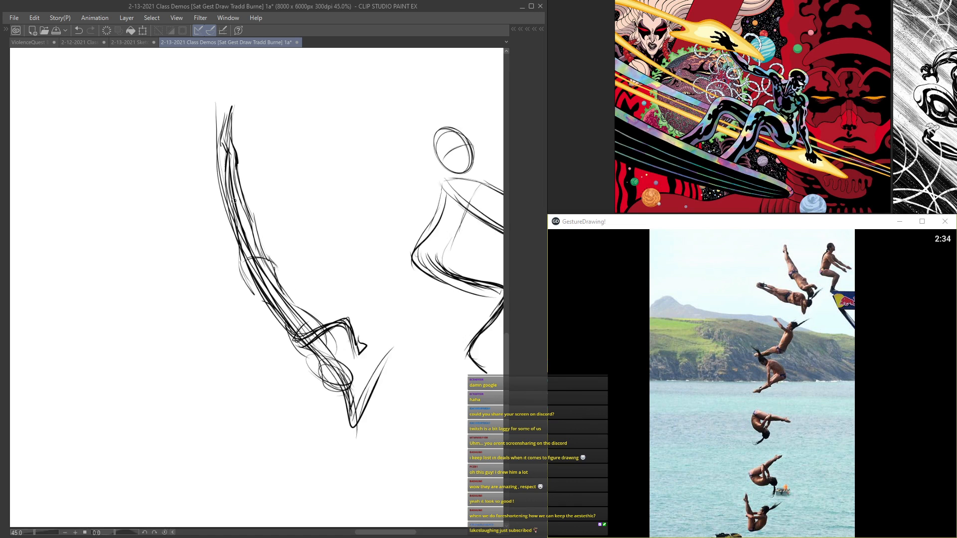
scroll(234, 149, "up", 2)
left_click_drag(232, 140, 239, 179)
scroll(238, 179, "down", 2)
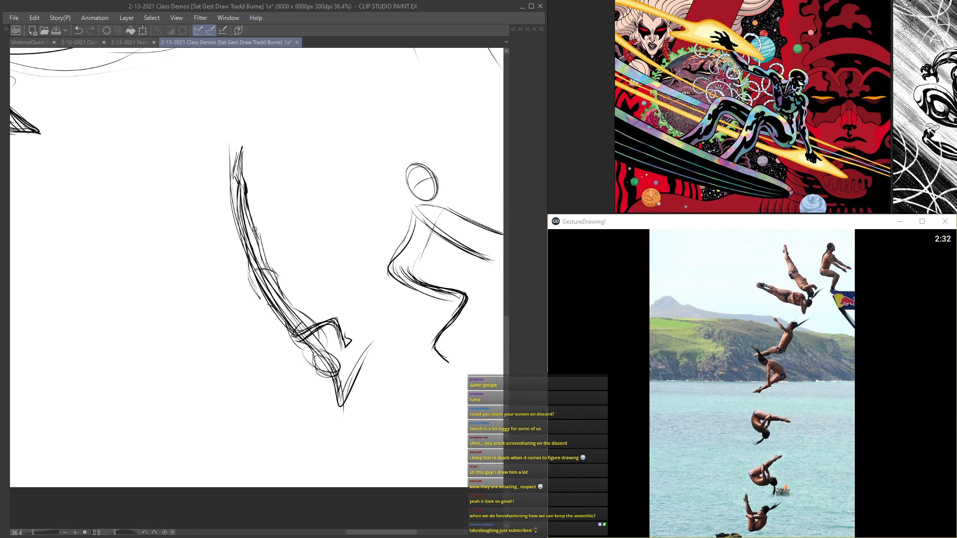
scroll(241, 235, "up", 1)
scroll(245, 275, "up", 1)
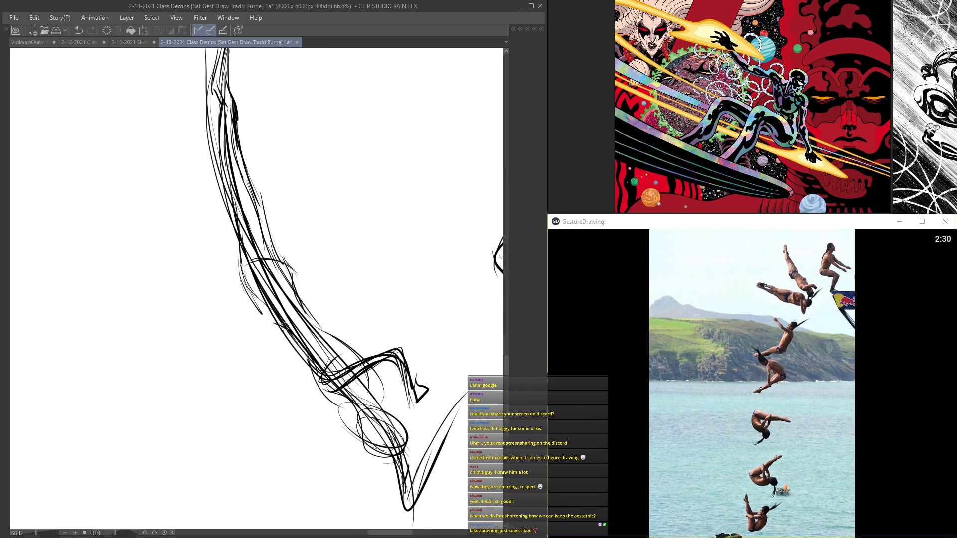
Step: Review both divers against the whole page and save the document
scroll(405, 432, "down", 3)
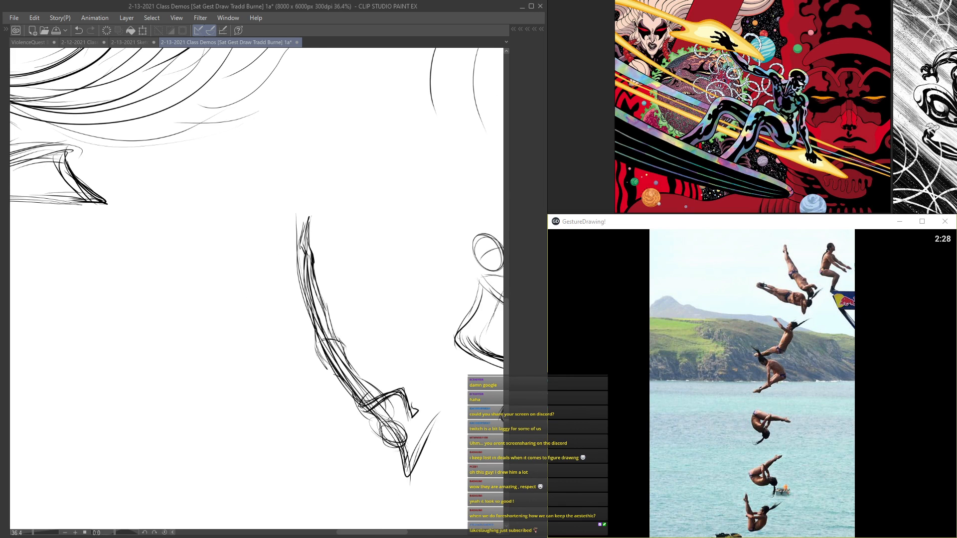
scroll(324, 261, "down", 3)
scroll(329, 269, "up", 1)
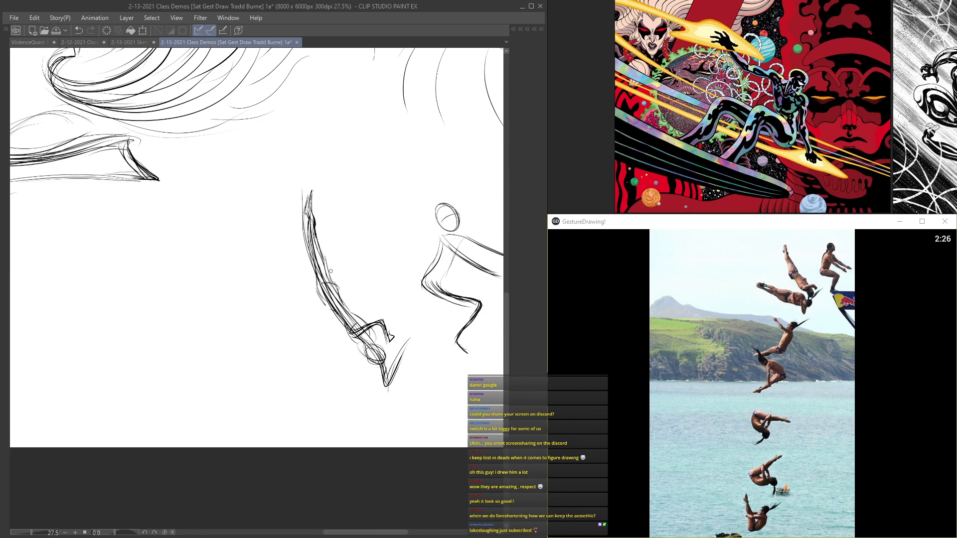
scroll(332, 269, "down", 3)
left_click_drag(341, 204, 287, 209)
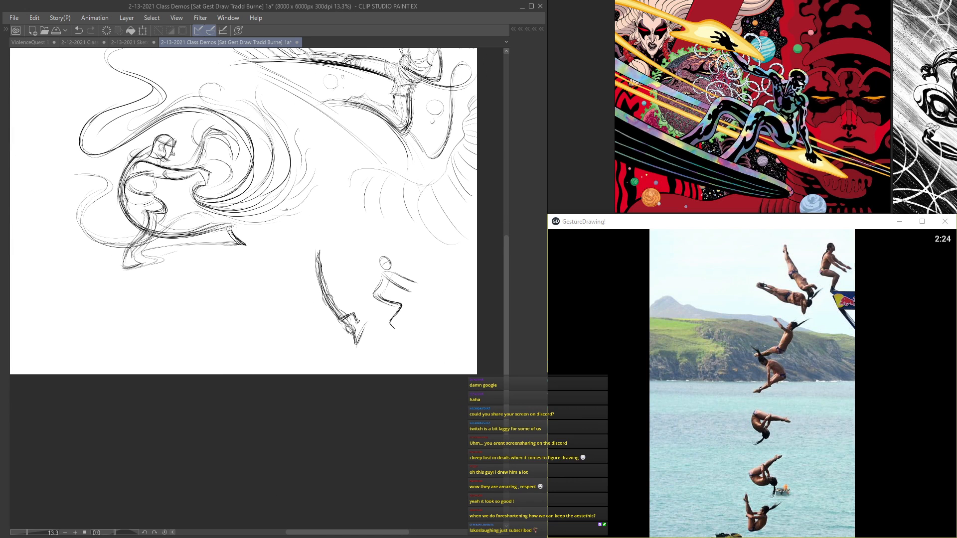
key("ctrl+s")
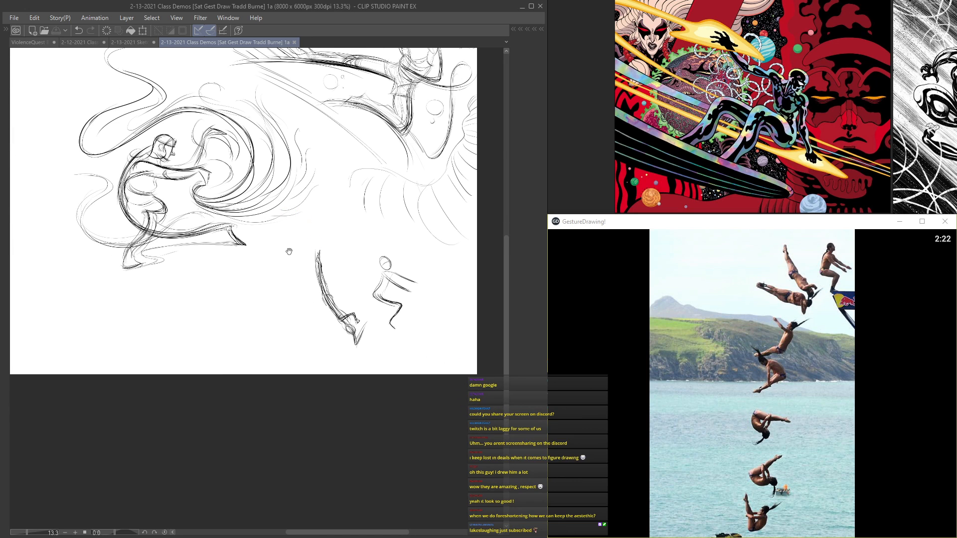
Step: Start a new scene left of the divers with a long arching ledge line and several curved lines beneath it
scroll(289, 252, "up", 3)
scroll(321, 260, "up", 2)
left_click_drag(281, 329, 364, 381)
left_click_drag(245, 323, 363, 382)
mouse_move(271, 335)
left_mouse_down()
mouse_move(204, 350)
mouse_move(226, 377)
left_mouse_up()
left_click_drag(254, 424, 316, 361)
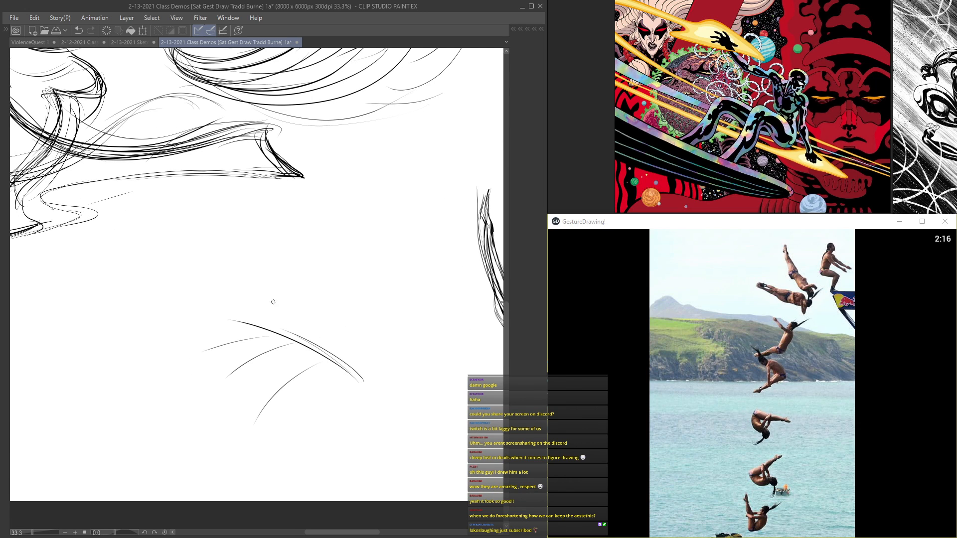
Step: Draw a sweeping wave-shaped line across the ledge and begin a small diver above its upper end
mouse_move(136, 364)
left_mouse_down()
mouse_move(293, 262)
mouse_move(333, 215)
left_mouse_up()
left_click_drag(295, 245, 338, 215)
left_click_drag(296, 242, 316, 221)
Step: Sketch the foreground figure over the ledge with a round head, sloping shoulders and torso lines tapering downward
mouse_move(215, 282)
left_mouse_down()
mouse_move(201, 288)
mouse_move(222, 275)
mouse_move(219, 337)
left_mouse_up()
mouse_move(219, 304)
left_mouse_down()
mouse_move(234, 339)
mouse_move(238, 314)
mouse_move(250, 346)
left_mouse_up()
left_click_drag(214, 316, 247, 387)
left_click_drag(236, 351, 247, 397)
left_click_drag(241, 319, 254, 357)
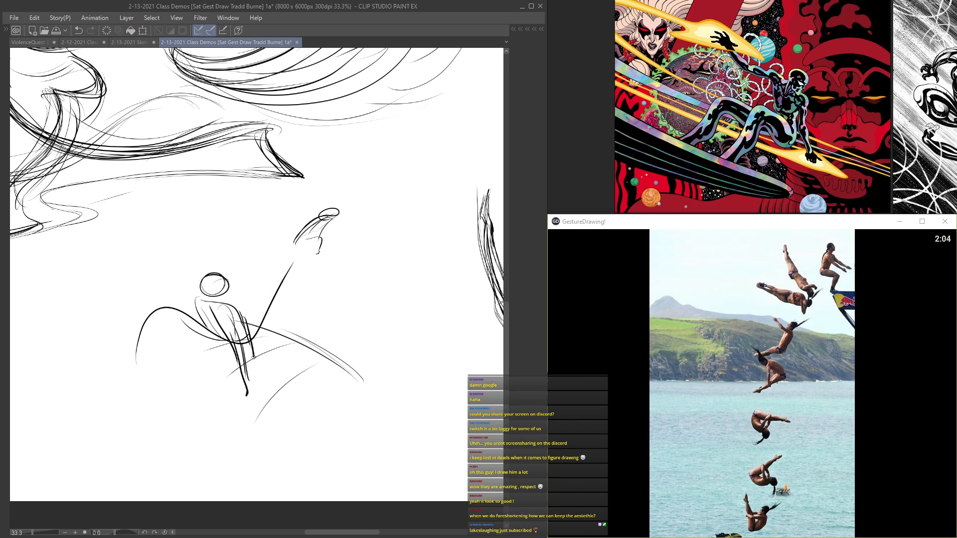
left_click_drag(203, 307, 204, 331)
left_click_drag(198, 285, 217, 307)
left_click_drag(197, 286, 228, 289)
scroll(259, 299, "up", 2)
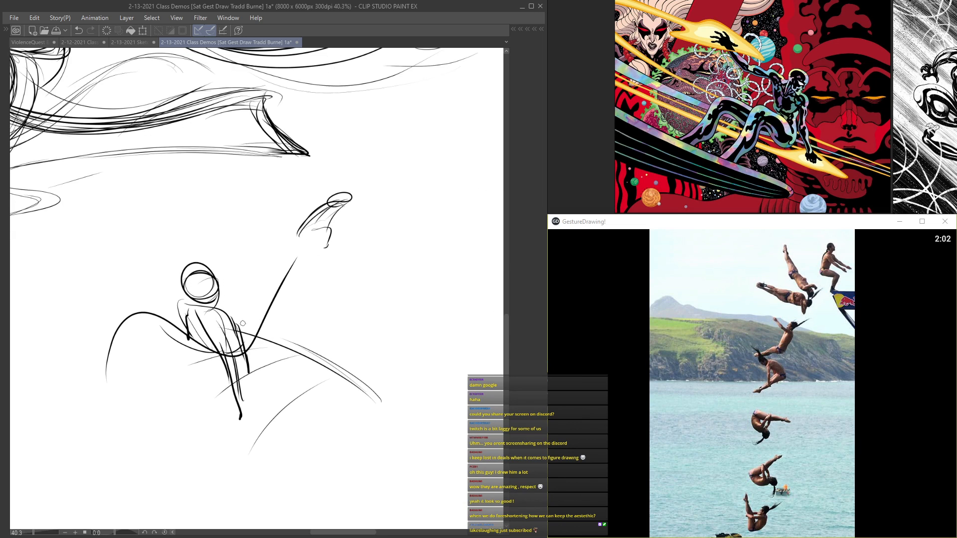
Step: Add outstretched limbs to the small upper diver and restate the outer edge of the ledge
mouse_move(316, 227)
left_mouse_down()
mouse_move(309, 235)
mouse_move(373, 204)
left_mouse_up()
left_click_drag(324, 203, 286, 220)
left_click_drag(391, 406, 294, 351)
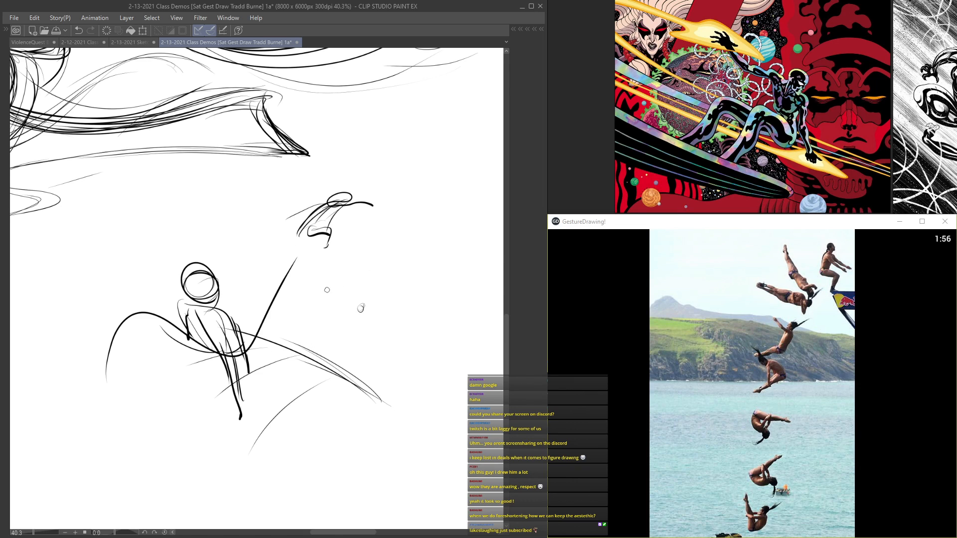
Step: Sketch tiny falling divers in a vertical sequence beneath the small upper diver
left_click_drag(357, 295, 362, 344)
left_click_drag(354, 342, 361, 348)
mouse_move(358, 299)
left_mouse_down()
mouse_move(349, 290)
mouse_move(366, 369)
left_mouse_up()
left_click_drag(378, 319, 371, 366)
Step: Draw long curved guide lines converging below the tiny divers, and add small swirls beside their meeting point
left_click_drag(409, 164, 379, 393)
mouse_move(251, 180)
left_mouse_down()
mouse_move(314, 285)
mouse_move(344, 393)
left_mouse_up()
mouse_move(318, 150)
left_mouse_down()
mouse_move(369, 312)
mouse_move(371, 381)
left_mouse_up()
left_click_drag(364, 177, 371, 292)
mouse_move(343, 213)
left_mouse_down()
mouse_move(366, 289)
mouse_move(349, 260)
left_mouse_up()
left_click_drag(356, 229, 362, 282)
left_click_drag(391, 208, 395, 388)
left_click_drag(416, 362, 401, 377)
mouse_move(442, 336)
left_mouse_down()
mouse_move(394, 370)
mouse_move(433, 374)
mouse_move(454, 347)
mouse_move(453, 363)
left_mouse_up()
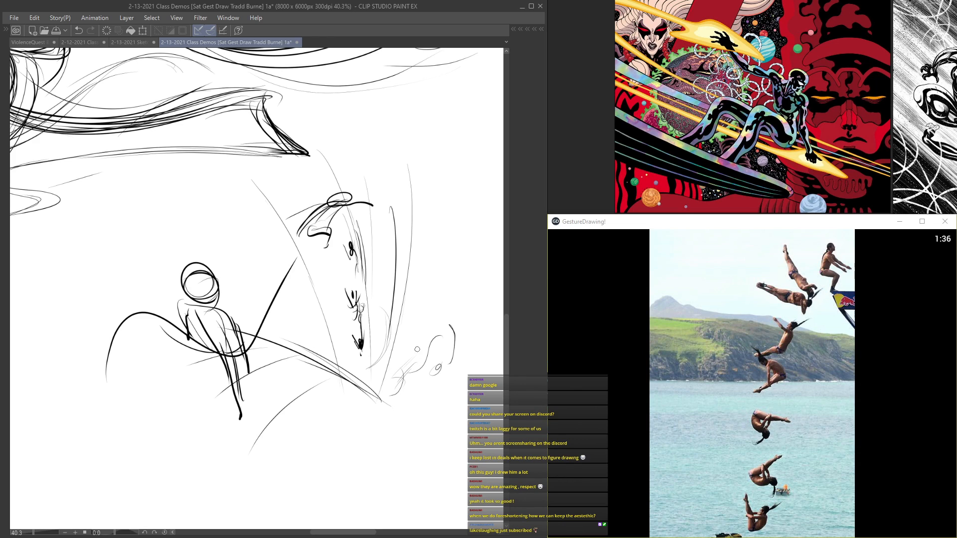
Step: Sketch near-horizontal horizon lines and diagonal rays fanning outward to the right of the falling divers
left_click_drag(427, 288, 468, 297)
left_click_drag(374, 230, 491, 230)
mouse_move(400, 218)
left_mouse_down()
mouse_move(497, 223)
mouse_move(407, 216)
mouse_move(492, 227)
left_mouse_up()
left_click_drag(363, 275, 456, 225)
left_click_drag(396, 277, 450, 236)
left_click_drag(363, 380, 469, 247)
left_click_drag(457, 286, 398, 354)
Step: Thicken the foreground ledge edge and extend its tip downward into a sharp point
left_click_drag(359, 388, 403, 446)
mouse_move(392, 411)
left_mouse_down()
mouse_move(265, 342)
mouse_move(408, 466)
mouse_move(354, 403)
left_mouse_up()
left_click_drag(330, 380, 272, 354)
left_click_drag(251, 346, 357, 402)
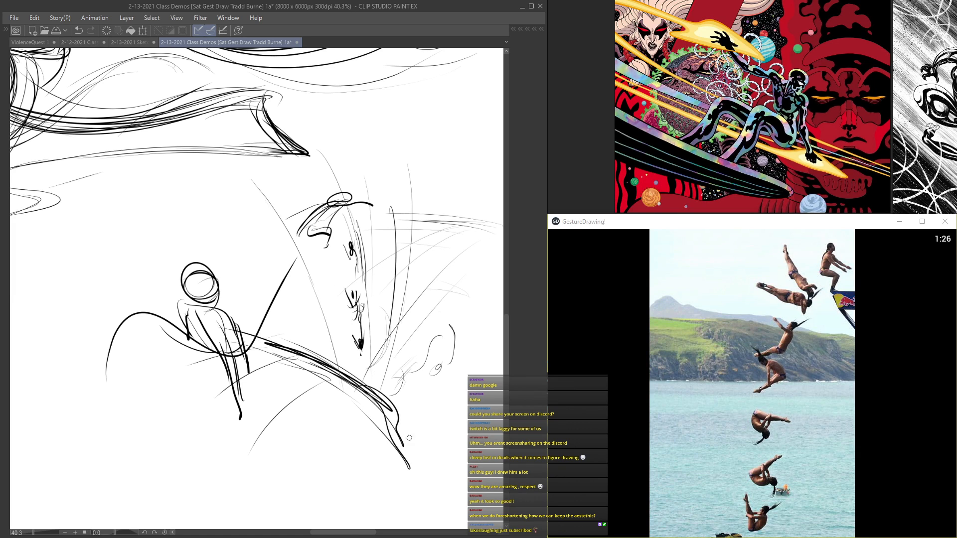
Step: Darken the upper tiny divers and add strokes linking them along the falling path
mouse_move(319, 240)
left_mouse_down()
mouse_move(325, 258)
mouse_move(313, 250)
mouse_move(363, 303)
left_mouse_up()
left_click_drag(351, 230, 360, 256)
scroll(411, 277, "down", 2)
scroll(454, 241, "up", 2)
Step: Add a bold diagonal slope line and a low mountain outline along the distant horizon
left_click_drag(454, 244, 393, 304)
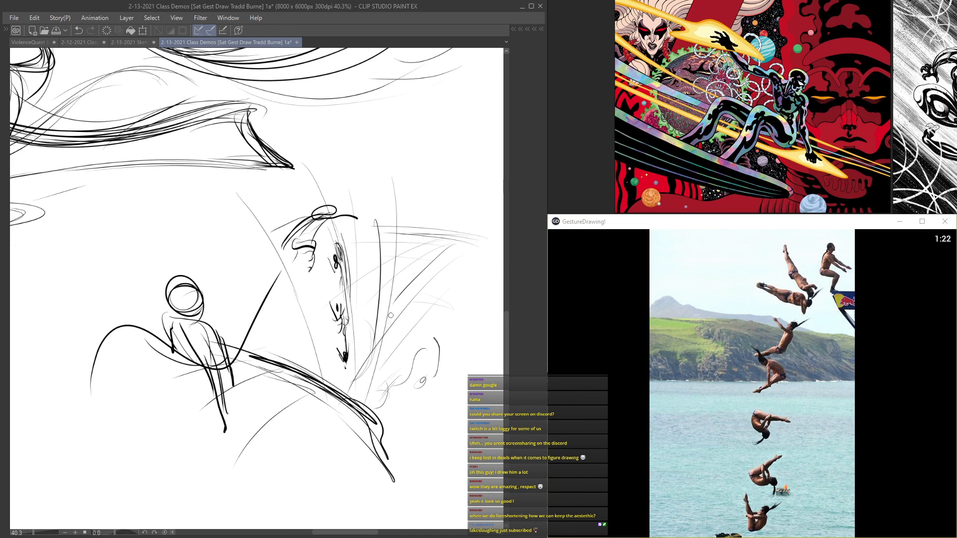
mouse_move(453, 229)
left_mouse_down()
mouse_move(405, 225)
mouse_move(474, 237)
left_mouse_up()
left_click_drag(389, 229, 480, 239)
scroll(371, 227, "down", 2)
left_click_drag(271, 255, 185, 257)
mouse_move(309, 250)
left_mouse_down()
mouse_move(180, 233)
mouse_move(352, 265)
mouse_move(388, 304)
mouse_move(397, 348)
left_mouse_up()
Step: Extend the falling sequence with small marks at the point where the guide lines converge
scroll(352, 265, "down", 2)
scroll(397, 348, "down", 1)
left_click_drag(403, 297, 336, 256)
scroll(249, 327, "up", 1)
scroll(226, 429, "up", 5)
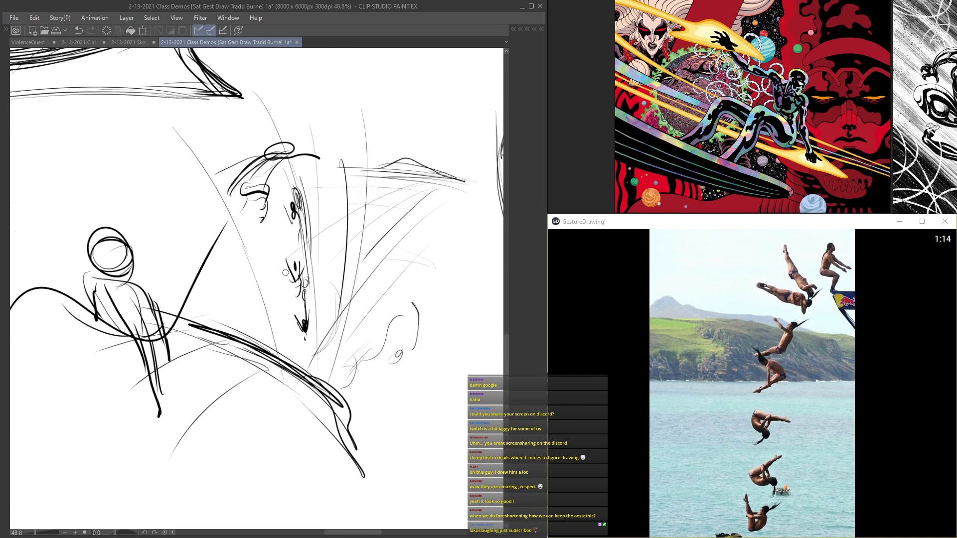
mouse_move(313, 379)
left_mouse_down()
mouse_move(310, 370)
mouse_move(314, 382)
mouse_move(324, 373)
mouse_move(318, 386)
mouse_move(300, 375)
mouse_move(320, 388)
left_mouse_up()
scroll(308, 338, "down", 2)
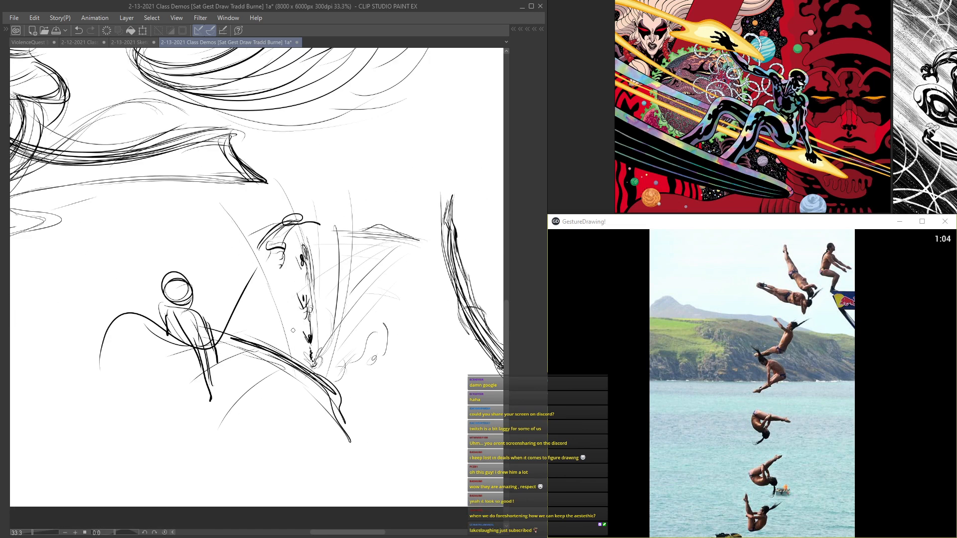
Step: Erase the pointed foreground ledge with the Soft eraser and extend the trail of tiny falling marks farther down
scroll(287, 314, "up", 1)
left_click_drag(229, 367, 260, 322)
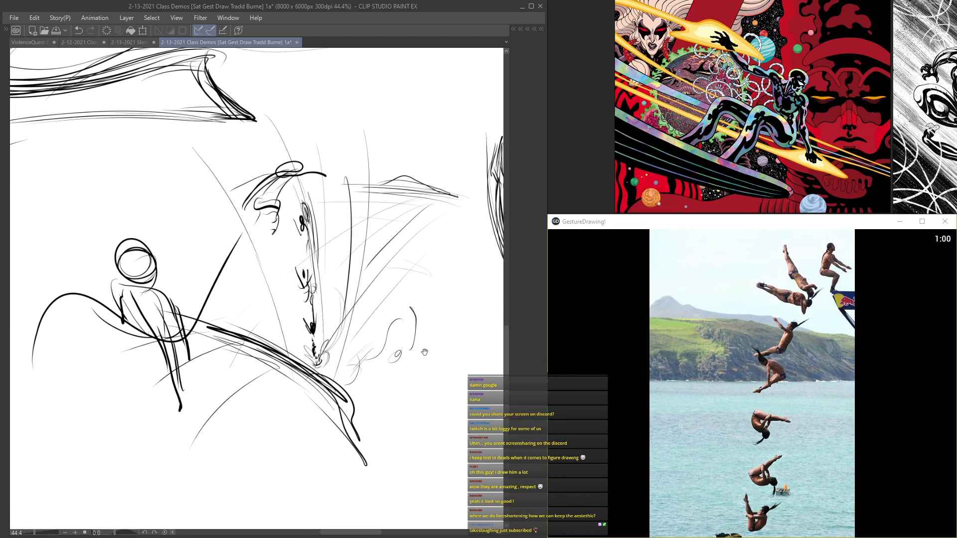
scroll(423, 351, "down", 2)
mouse_move(305, 378)
left_mouse_down()
mouse_move(371, 426)
mouse_move(390, 459)
left_mouse_up()
key("Tab")
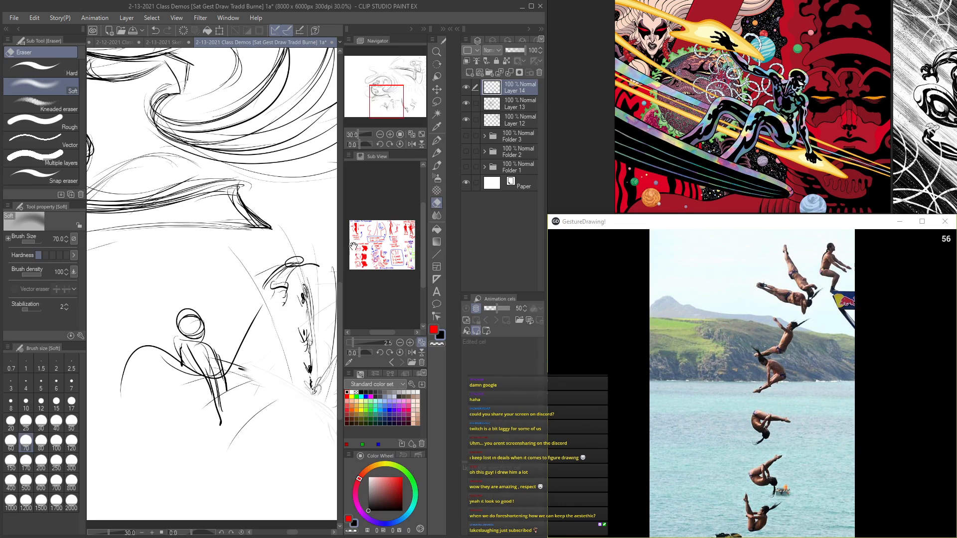
key("Tab")
left_click_drag(374, 355, 354, 428)
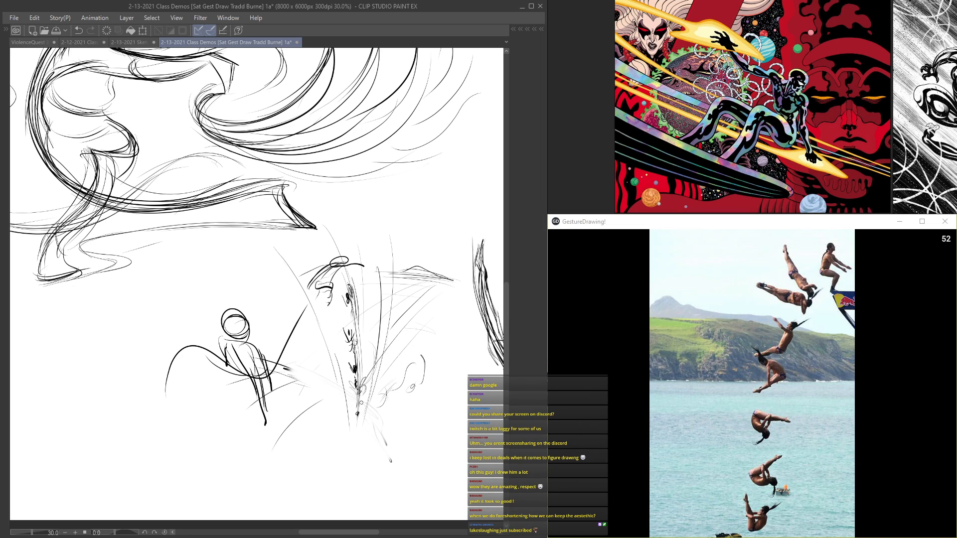
Step: Redraw the foreground ledge as a line curving steeply down to a short jagged tip
left_click_drag(277, 377, 339, 430)
mouse_move(286, 380)
left_mouse_down()
mouse_move(327, 409)
mouse_move(376, 493)
left_mouse_up()
left_click_drag(312, 409, 360, 479)
left_click_drag(349, 477, 388, 488)
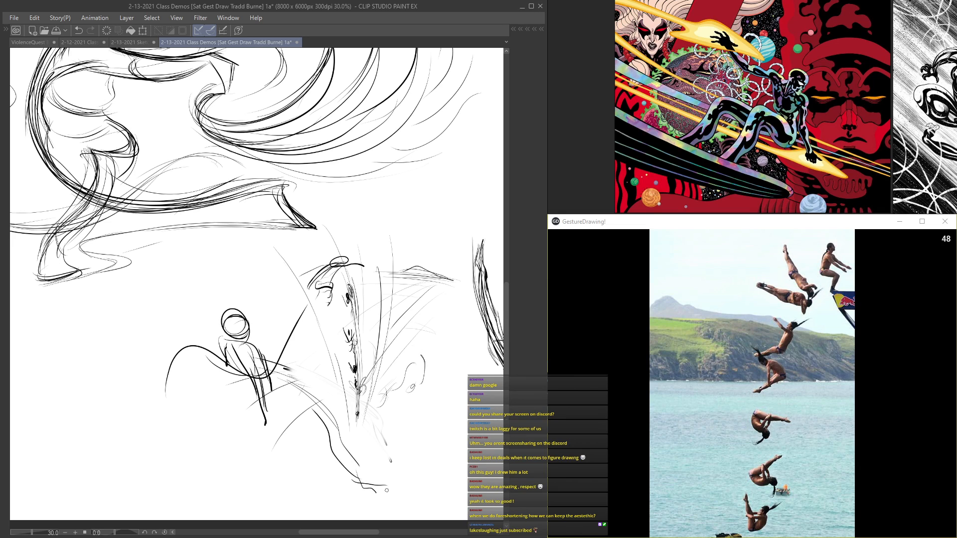
Step: Reinforce the uppermost diver and add long sweeping strokes following the fall down to the convergence point
left_click_drag(297, 336, 276, 365)
mouse_move(332, 291)
left_mouse_down()
mouse_move(329, 309)
mouse_move(315, 307)
left_mouse_up()
left_click_drag(348, 272, 360, 305)
left_click_drag(359, 271, 367, 328)
left_click_drag(363, 289, 364, 404)
left_click_drag(371, 335, 367, 389)
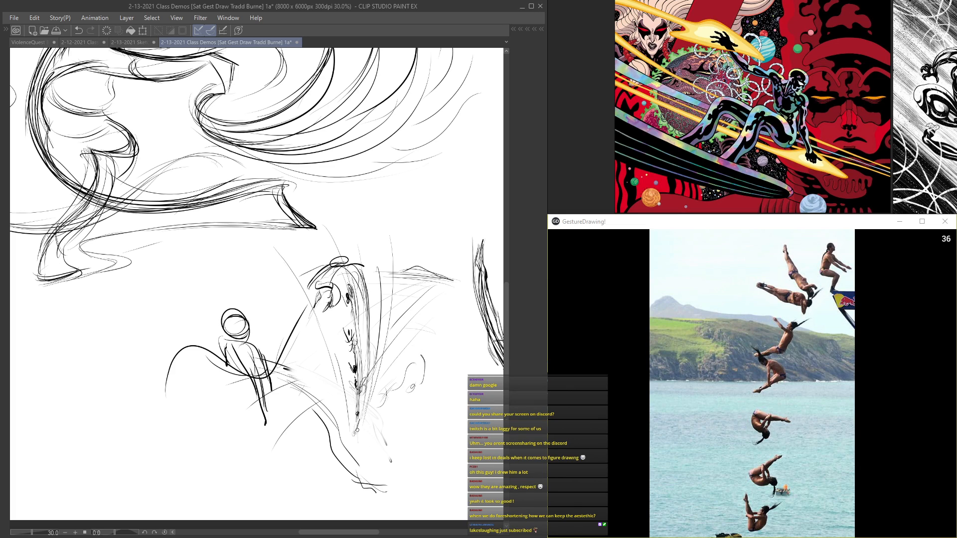
mouse_move(361, 279)
left_mouse_down()
mouse_move(364, 411)
mouse_move(368, 387)
left_mouse_up()
Step: Add arcs around the uppermost diver's head and extend the layered horizon lines behind it on both sides
left_click_drag(333, 272, 361, 247)
mouse_move(363, 281)
left_mouse_down()
mouse_move(364, 315)
mouse_move(441, 277)
mouse_move(379, 272)
left_mouse_up()
mouse_move(241, 282)
left_mouse_down()
mouse_move(450, 280)
mouse_move(371, 274)
left_mouse_up()
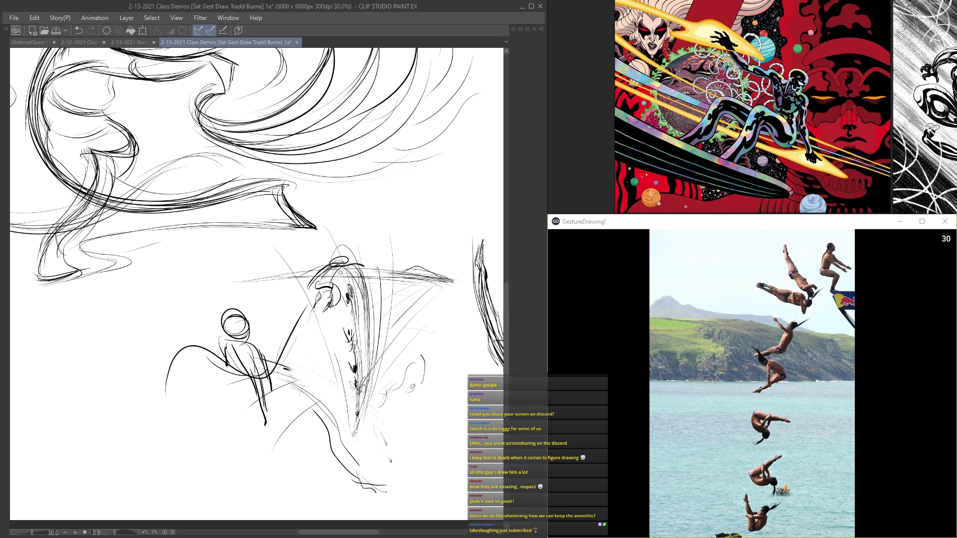
left_click_drag(232, 281, 452, 282)
left_click_drag(278, 286, 415, 280)
left_click_drag(334, 273, 431, 281)
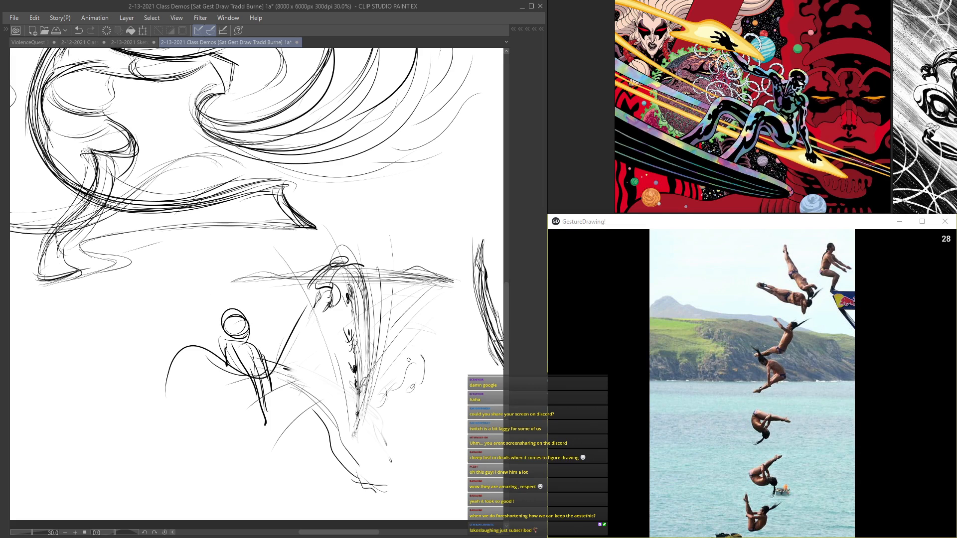
Step: Sketch an oval-headed figure between the seated figure and the diver, link it to the diver, and darken the seated figure's legs
mouse_move(295, 360)
left_mouse_down()
mouse_move(311, 295)
mouse_move(290, 333)
left_mouse_up()
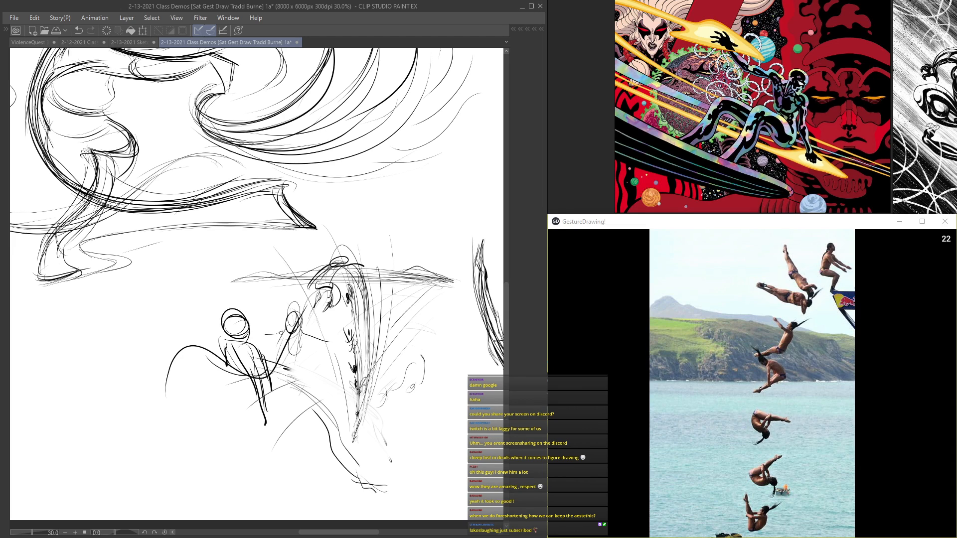
left_click_drag(305, 363, 289, 409)
left_click_drag(294, 361, 269, 414)
left_click_drag(306, 297, 289, 331)
mouse_move(337, 279)
left_mouse_down()
mouse_move(340, 302)
mouse_move(305, 328)
left_mouse_up()
mouse_move(252, 388)
left_mouse_down()
mouse_move(252, 429)
mouse_move(239, 406)
left_mouse_up()
left_click_drag(234, 380, 263, 443)
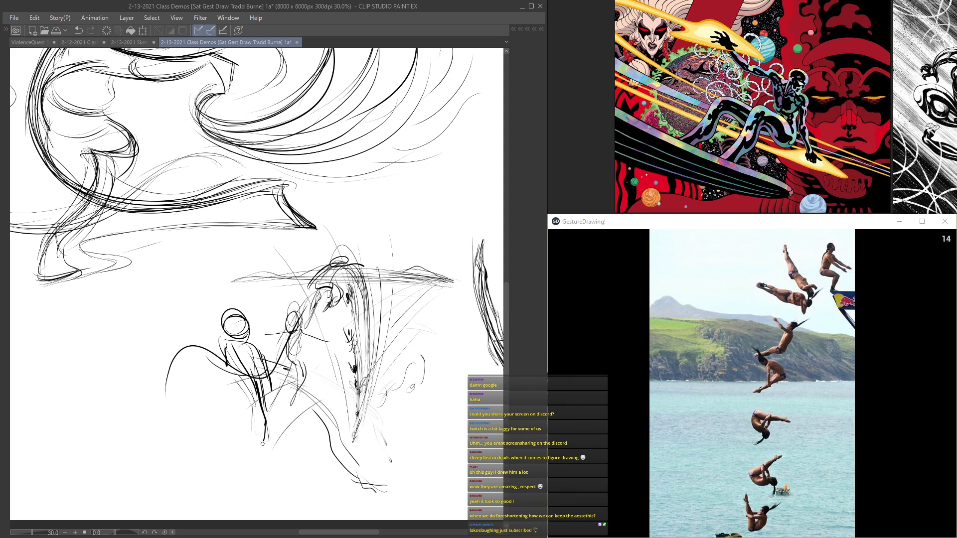
left_click_drag(329, 279, 298, 325)
left_click_drag(346, 300, 295, 362)
Step: Add a foreground figure on the seated figure's far side with a round head and long curving body lines
left_click_drag(209, 351, 294, 367)
mouse_move(172, 343)
left_mouse_down()
mouse_move(150, 369)
mouse_move(171, 364)
mouse_move(197, 472)
left_mouse_up()
left_click_drag(184, 363, 219, 460)
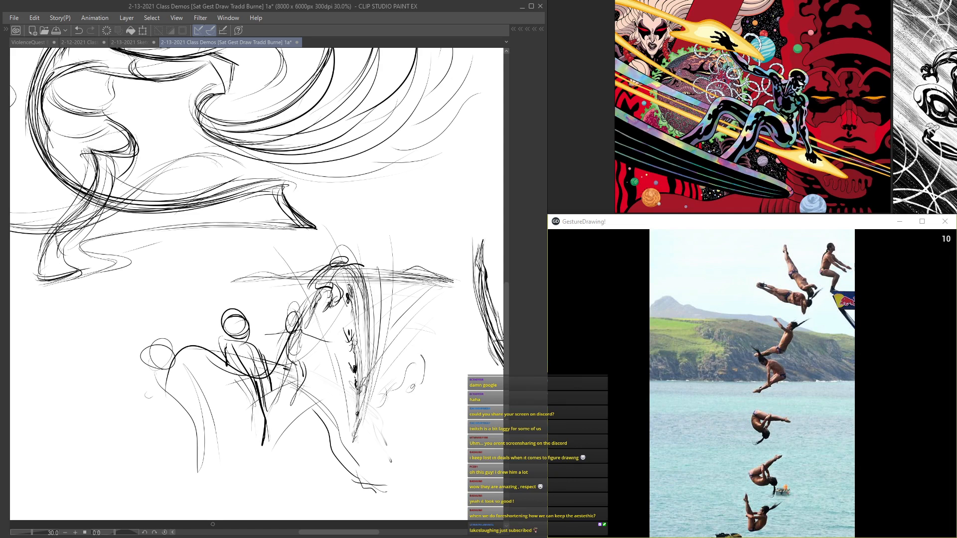
scroll(212, 525, "down", 4)
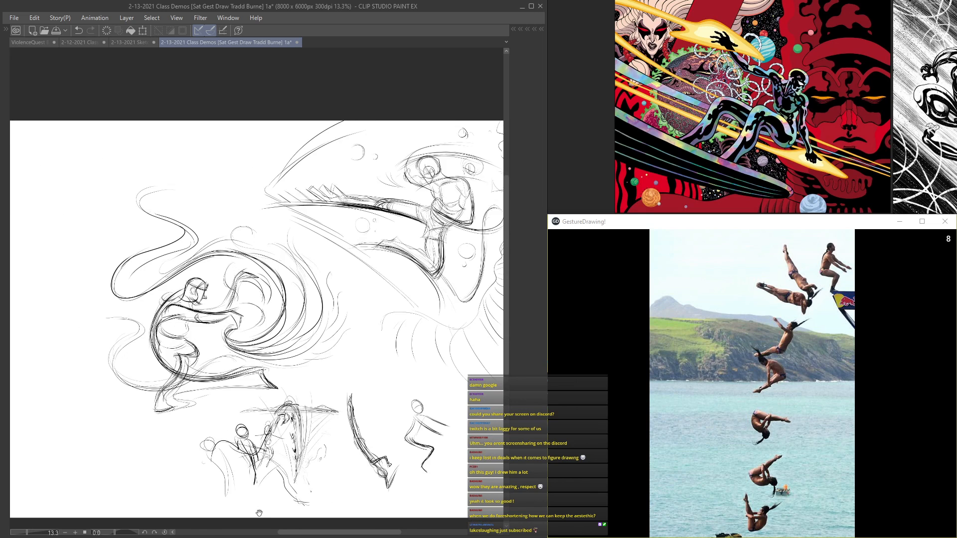
scroll(228, 451, "up", 4)
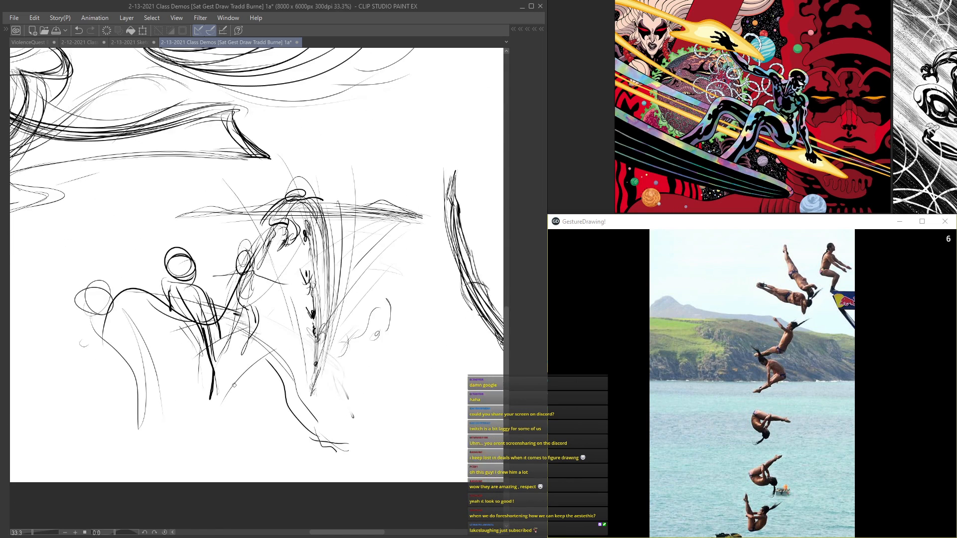
Step: Add light slanting contour strokes across the slope beyond the divers and thicken the foreground ledge down to its tip
mouse_move(412, 234)
left_mouse_down()
mouse_move(355, 313)
mouse_move(370, 228)
mouse_move(344, 234)
left_mouse_up()
mouse_move(428, 254)
left_mouse_down()
mouse_move(320, 244)
mouse_move(368, 277)
mouse_move(341, 305)
left_mouse_up()
left_click_drag(361, 405, 252, 343)
left_click_drag(411, 264, 359, 385)
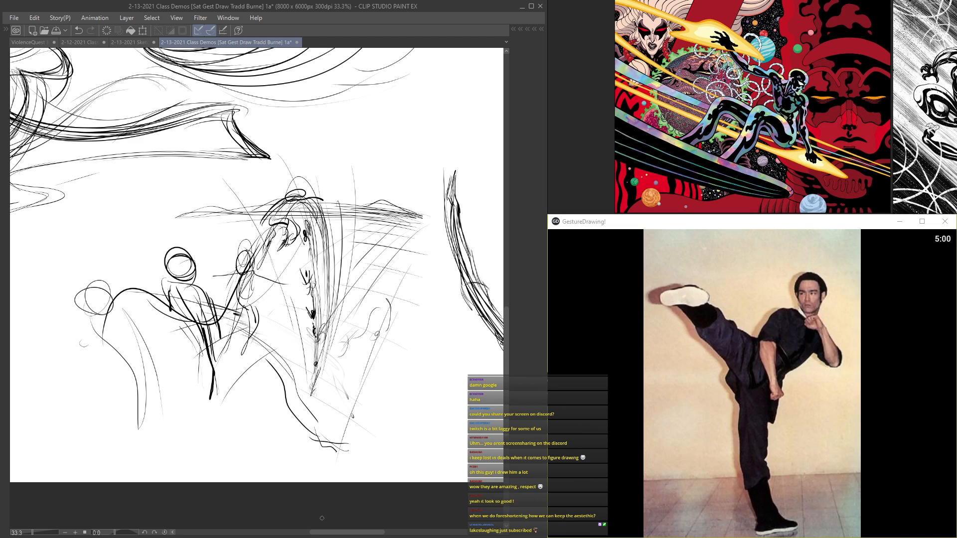
mouse_move(239, 335)
left_mouse_down()
mouse_move(282, 370)
mouse_move(314, 441)
mouse_move(344, 459)
left_mouse_up()
mouse_move(294, 420)
left_mouse_down()
mouse_move(359, 453)
mouse_move(326, 443)
mouse_move(344, 446)
mouse_move(346, 434)
mouse_move(304, 408)
mouse_move(348, 432)
mouse_move(372, 427)
left_mouse_up()
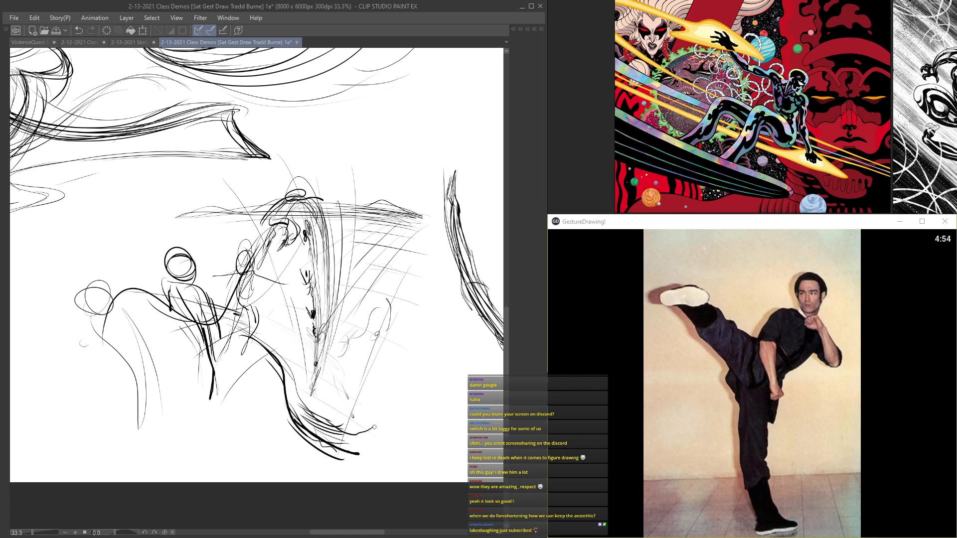
Step: Add a new layer and begin the high-kick gesture in the blank lower corner with an oval head and curved back line
scroll(279, 381, "down", 6)
left_click_drag(290, 217, 411, 303)
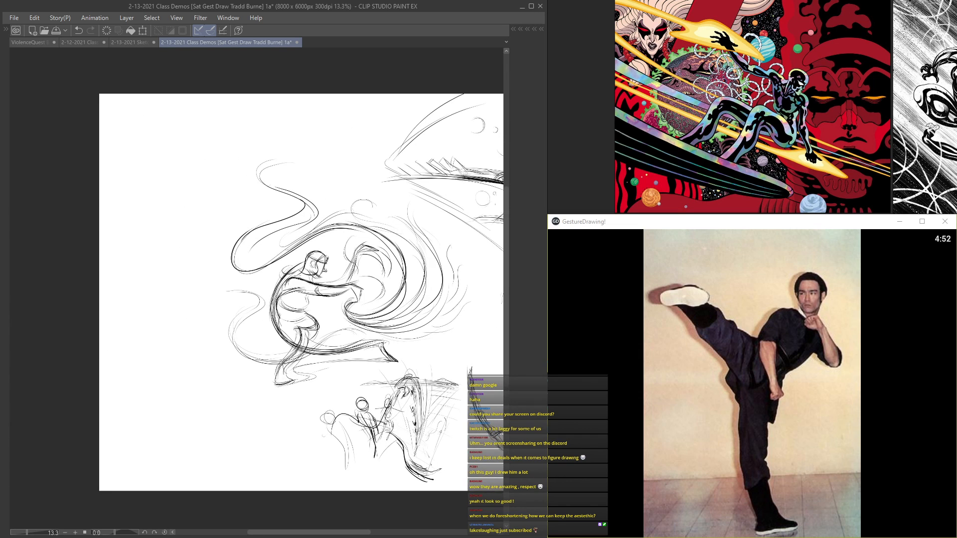
scroll(235, 333, "up", 3)
key("Tab")
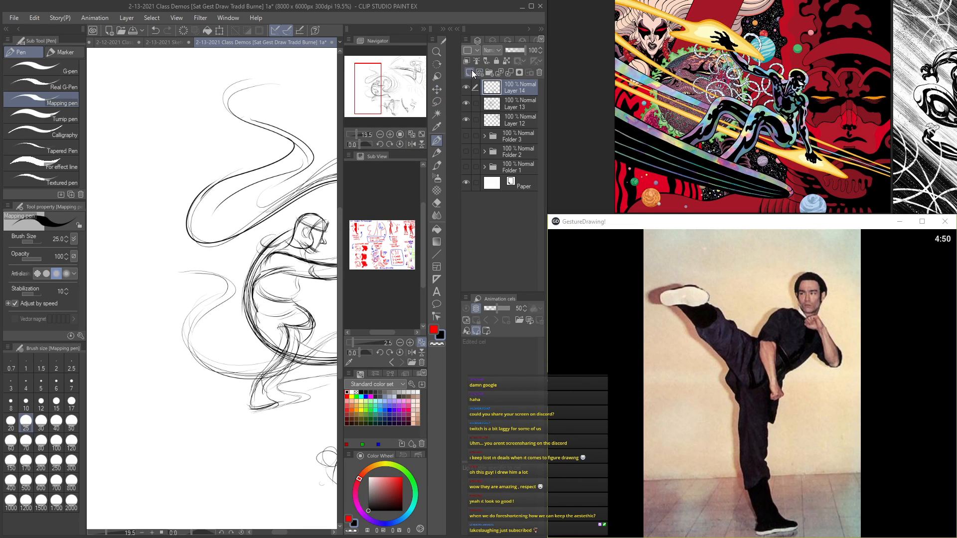
key("Tab")
left_click_drag(299, 270, 393, 198)
scroll(289, 319, "up", 3)
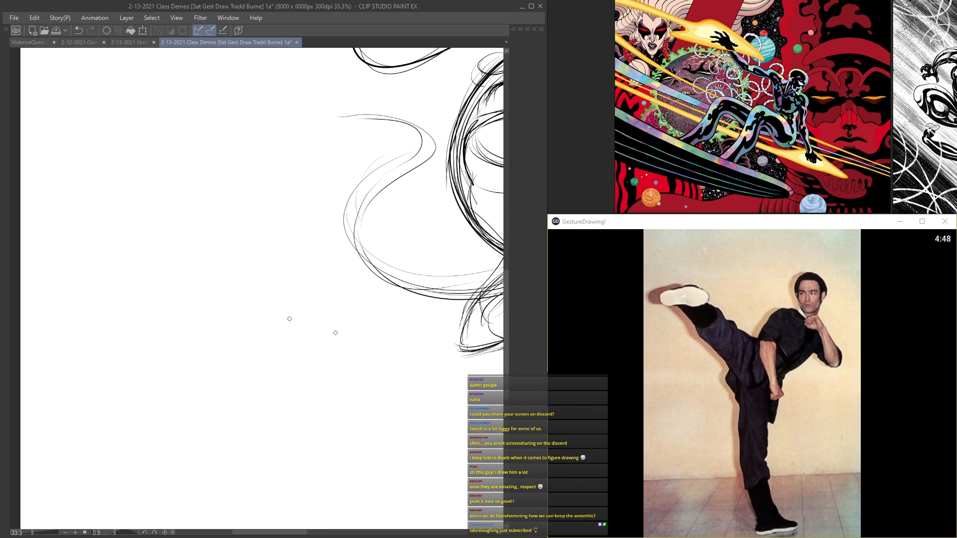
mouse_move(328, 353)
left_mouse_down()
mouse_move(330, 209)
mouse_move(349, 202)
mouse_move(294, 301)
left_mouse_up()
left_click_drag(302, 218, 307, 314)
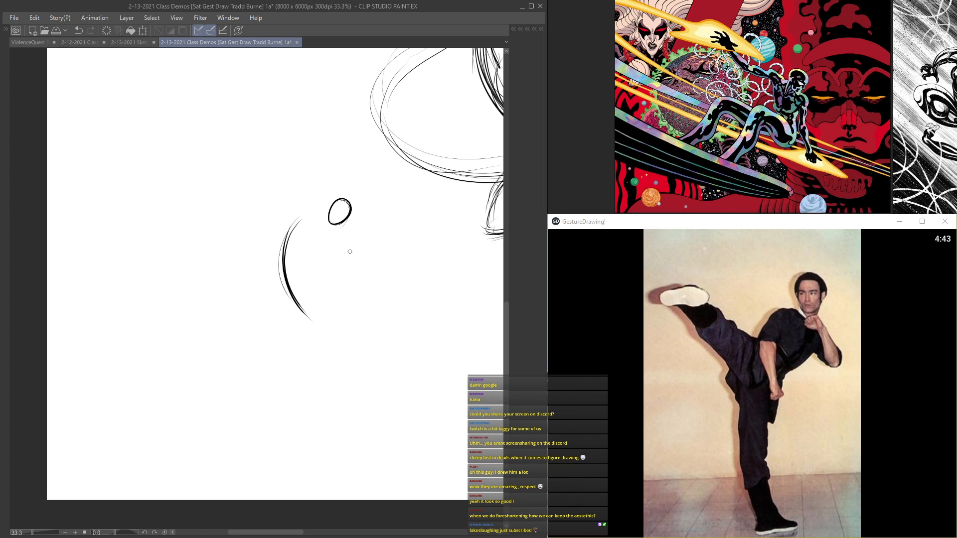
Step: Draw the kicking figure's shoulders, neck and bent raised arm, and strengthen the curve of the back
mouse_move(318, 204)
left_mouse_down()
mouse_move(368, 260)
mouse_move(362, 269)
left_mouse_up()
left_click_drag(314, 214, 339, 249)
left_click_drag(309, 215, 285, 278)
mouse_move(298, 214)
left_mouse_down()
mouse_move(309, 206)
mouse_move(282, 299)
mouse_move(288, 278)
left_mouse_up()
mouse_move(303, 219)
left_mouse_down()
mouse_move(333, 267)
mouse_move(327, 225)
mouse_move(351, 224)
mouse_move(317, 318)
left_mouse_up()
left_click_drag(288, 263, 315, 324)
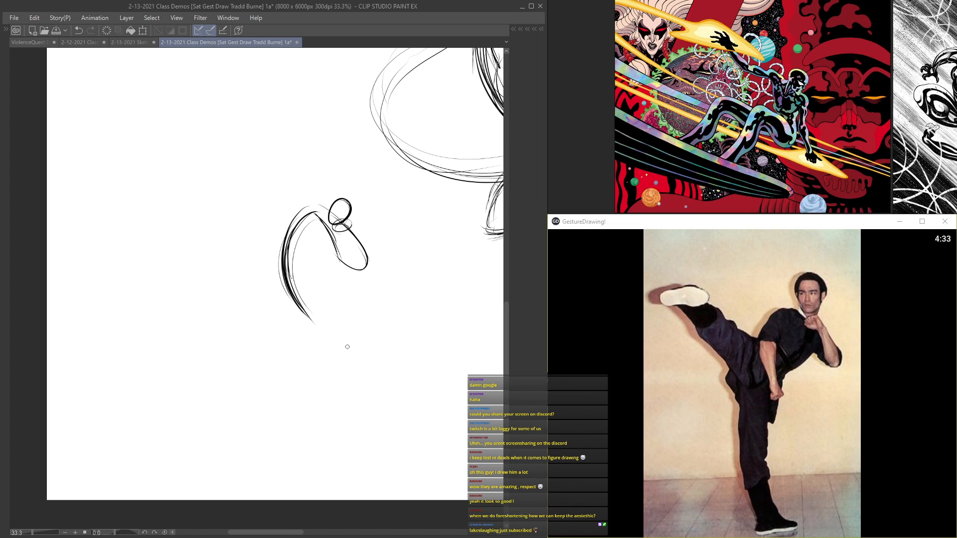
Step: Sketch the lower torso curve and sweep the raised kicking leg outward, ending in a foot line
mouse_move(347, 249)
left_mouse_down()
mouse_move(278, 276)
mouse_move(322, 242)
mouse_move(297, 277)
mouse_move(320, 267)
mouse_move(245, 229)
left_mouse_up()
mouse_move(277, 268)
left_mouse_down()
mouse_move(215, 215)
mouse_move(276, 269)
mouse_move(185, 206)
left_mouse_up()
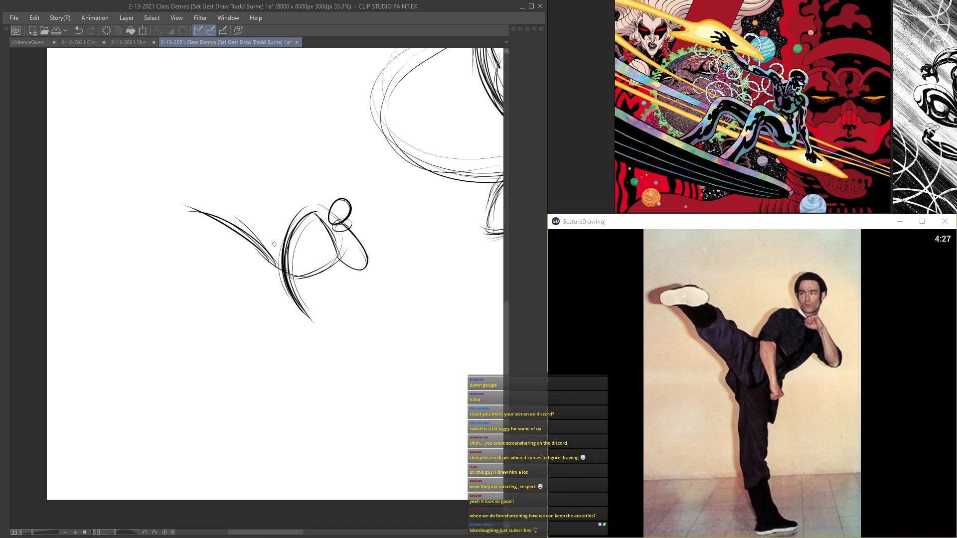
left_click_drag(278, 265, 179, 207)
left_click_drag(260, 249, 164, 204)
mouse_move(231, 198)
left_mouse_down()
mouse_move(148, 208)
mouse_move(188, 197)
mouse_move(217, 195)
left_mouse_up()
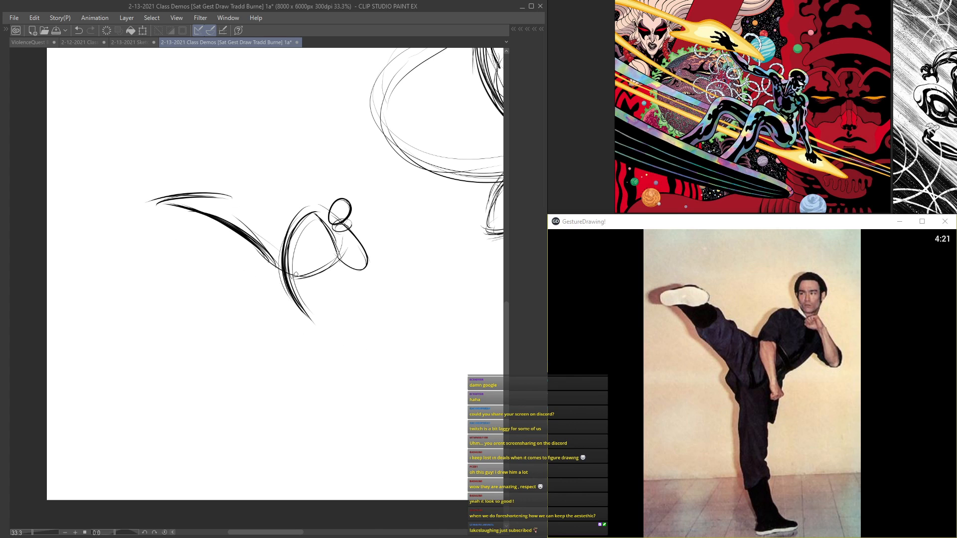
Step: Draw the supporting leg as long bowed strokes from the hip down to a simple angled foot
mouse_move(316, 254)
left_mouse_down()
mouse_move(280, 319)
mouse_move(304, 417)
left_mouse_up()
left_click_drag(277, 279, 302, 410)
mouse_move(277, 323)
left_mouse_down()
mouse_move(304, 416)
mouse_move(341, 404)
left_mouse_up()
left_click_drag(295, 426, 341, 404)
mouse_move(282, 288)
left_mouse_down()
mouse_move(283, 387)
mouse_move(278, 280)
mouse_move(298, 421)
left_mouse_up()
mouse_move(274, 269)
left_mouse_down()
mouse_move(308, 426)
mouse_move(291, 397)
mouse_move(279, 313)
mouse_move(285, 397)
mouse_move(299, 432)
mouse_move(349, 409)
mouse_move(347, 436)
mouse_move(323, 455)
left_mouse_up()
Step: Add crossing ground lines under the supporting foot and restate the head oval and the raised foot
mouse_move(351, 410)
left_mouse_down()
mouse_move(309, 447)
mouse_move(262, 451)
left_mouse_up()
left_click_drag(315, 419, 258, 450)
left_click_drag(313, 439, 359, 433)
left_click_drag(263, 433, 333, 426)
left_click_drag(344, 199, 338, 223)
mouse_move(145, 203)
left_mouse_down()
mouse_move(248, 219)
mouse_move(209, 208)
left_mouse_up()
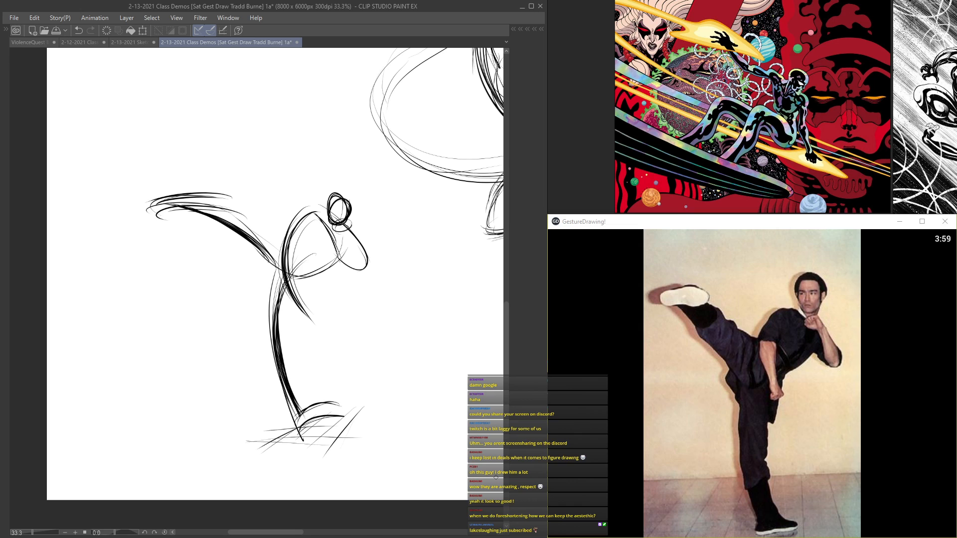
Step: Lower the kick gesture layer's opacity to 28% and add a new layer above it
key("Tab")
left_click(511, 50)
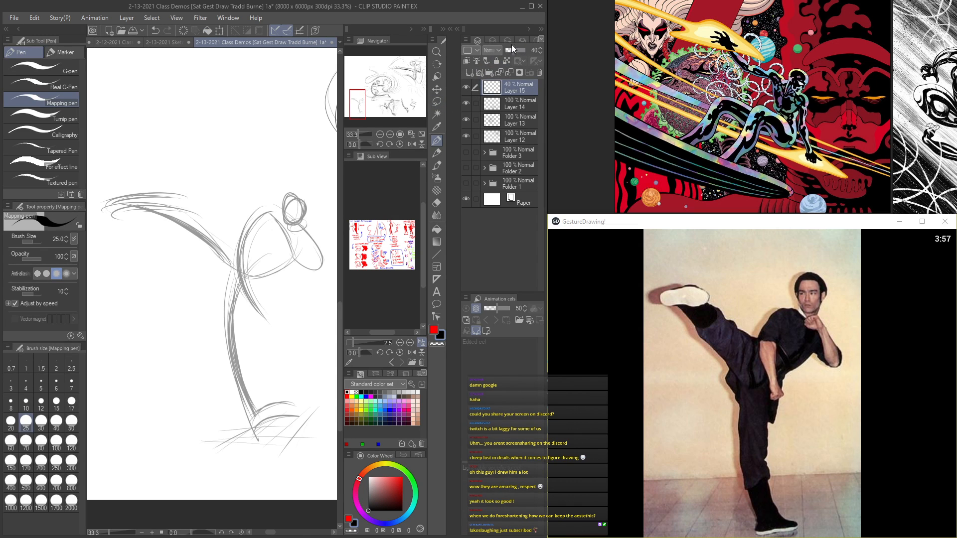
left_click_drag(504, 48, 510, 49)
left_click(469, 72)
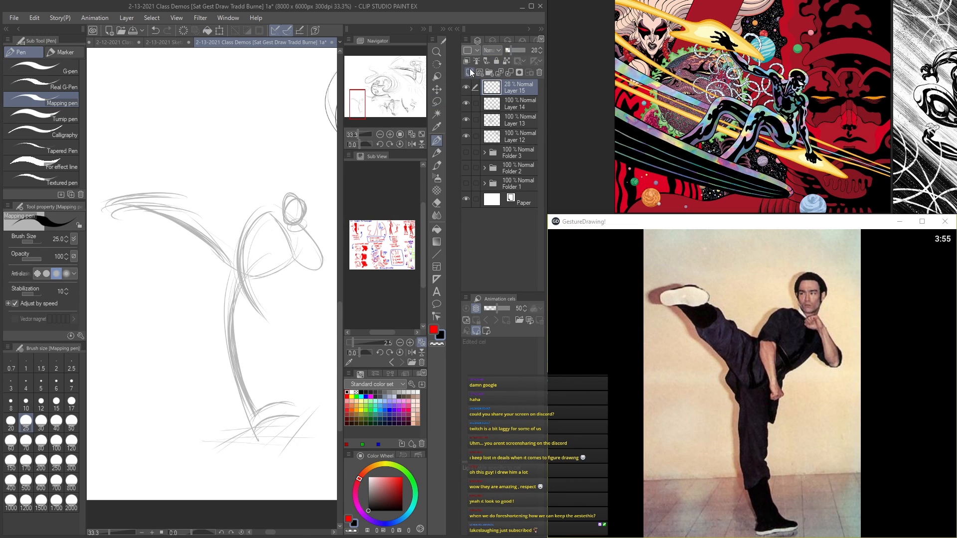
left_click_drag(203, 209, 320, 267)
key("Tab")
Step: Draw the raised foot and lower leg as a bold tapering shape over the faded gesture
left_click_drag(426, 243, 109, 436)
left_click_drag(396, 277, 162, 213)
scroll(163, 212, "down", 3)
scroll(163, 212, "down", 2)
left_click_drag(86, 302, 379, 270)
scroll(379, 270, "up", 1)
scroll(379, 270, "up", 4)
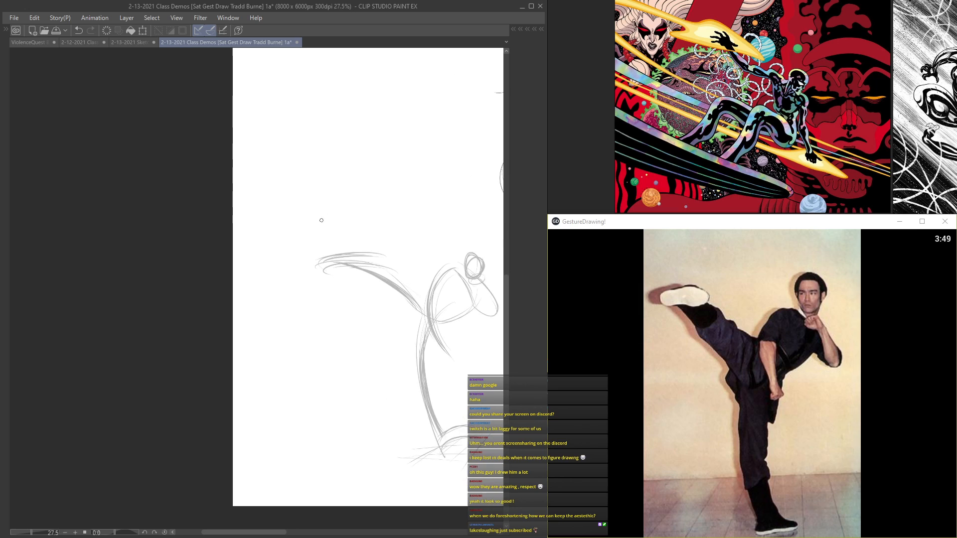
mouse_move(300, 256)
left_mouse_down()
mouse_move(414, 272)
mouse_move(380, 258)
mouse_move(409, 279)
mouse_move(407, 295)
left_mouse_up()
left_click_drag(400, 261, 400, 304)
mouse_move(313, 266)
left_mouse_down()
mouse_move(415, 297)
mouse_move(320, 264)
mouse_move(380, 303)
mouse_move(371, 298)
mouse_move(392, 296)
mouse_move(329, 173)
mouse_move(335, 180)
left_mouse_up()
scroll(354, 244, "down", 2)
scroll(424, 278, "up", 2)
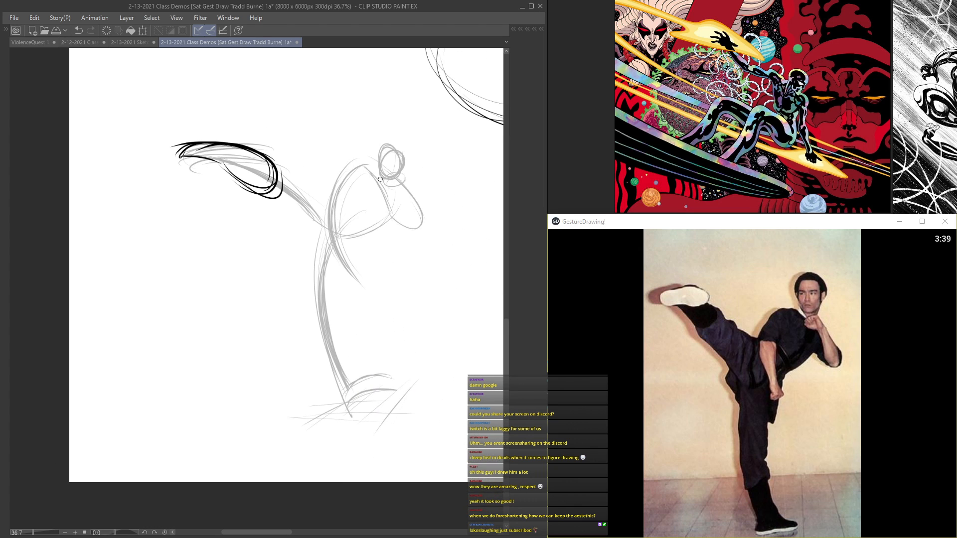
Step: Define the lower torso curve, then build the raised leg's knee and the underside of its thigh
mouse_move(389, 200)
left_mouse_down()
mouse_move(334, 218)
mouse_move(385, 216)
mouse_move(345, 235)
left_mouse_up()
left_click_drag(271, 199, 313, 240)
left_click_drag(254, 184, 313, 238)
left_click_drag(255, 167, 294, 181)
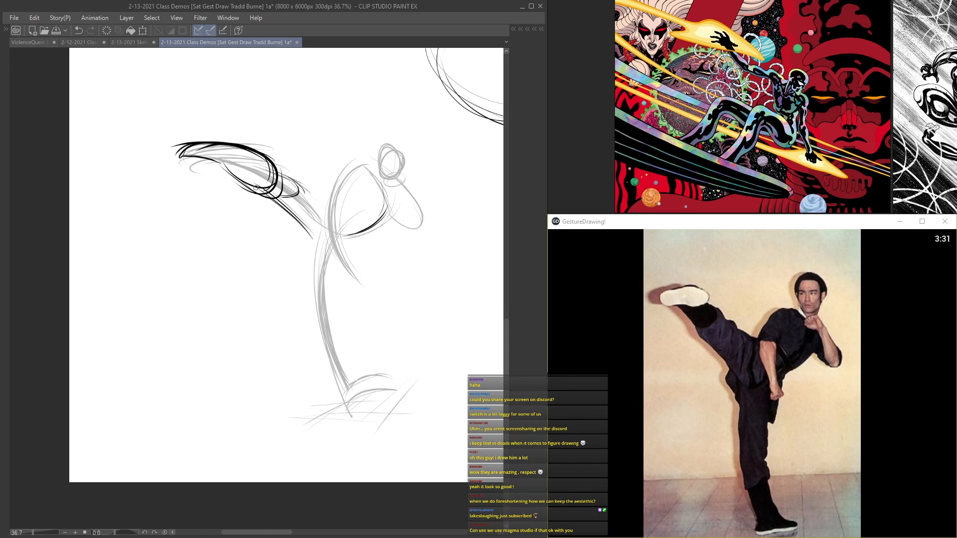
mouse_move(238, 180)
left_mouse_down()
mouse_move(219, 164)
mouse_move(267, 156)
mouse_move(273, 184)
mouse_move(186, 154)
left_mouse_up()
left_click_drag(277, 192, 315, 248)
Step: Outline both sides of the supporting leg in bold strokes and draw its flat, pointed foot
mouse_move(295, 216)
left_mouse_down()
mouse_move(314, 251)
mouse_move(310, 323)
mouse_move(338, 384)
left_mouse_up()
left_click_drag(313, 305, 345, 396)
left_click_drag(311, 279, 347, 401)
left_click_drag(344, 262, 335, 359)
left_click_drag(339, 299, 352, 388)
mouse_move(325, 352)
left_mouse_down()
mouse_move(343, 398)
mouse_move(331, 398)
mouse_move(382, 386)
mouse_move(364, 384)
left_mouse_up()
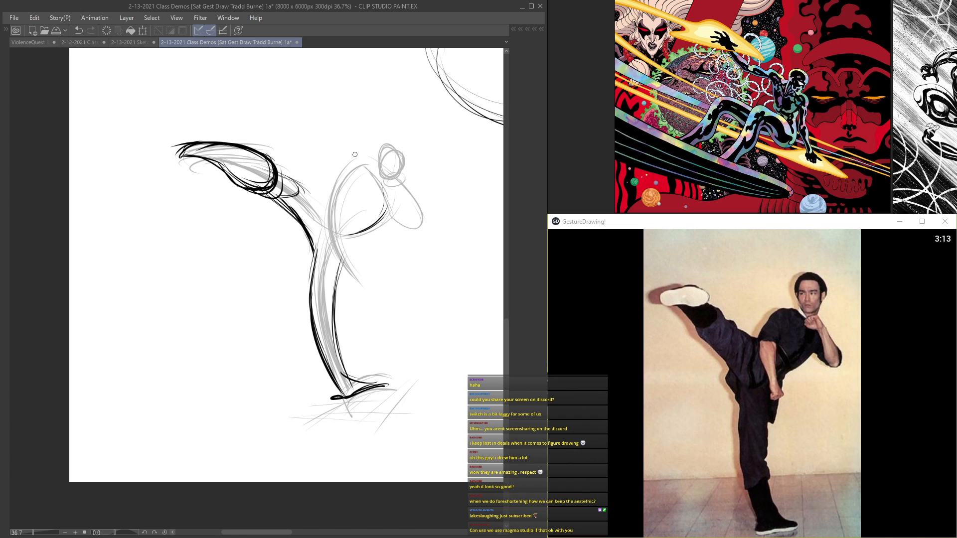
Step: Reinforce the supporting leg's hip and inner thigh and add a slanted line below the waist
scroll(310, 272, "up", 1)
left_click_drag(314, 250, 310, 299)
scroll(349, 289, "up", 1)
left_click_drag(351, 226, 343, 396)
mouse_move(344, 188)
left_mouse_down()
mouse_move(340, 269)
mouse_move(358, 373)
left_mouse_up()
left_click_drag(378, 279, 350, 376)
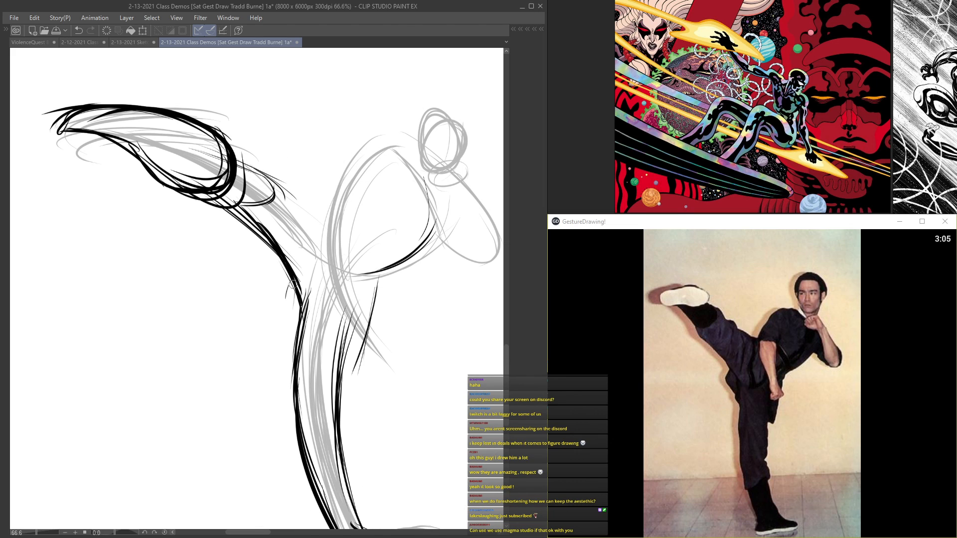
Step: Draw the curved garment hem across the hips and connect it to the front of the torso
mouse_move(296, 269)
left_mouse_down()
mouse_move(282, 301)
mouse_move(348, 370)
left_mouse_up()
left_click_drag(282, 296, 350, 370)
mouse_move(281, 293)
left_mouse_down()
mouse_move(292, 328)
mouse_move(338, 377)
left_mouse_up()
left_click_drag(281, 296, 349, 380)
mouse_move(450, 218)
left_mouse_down()
mouse_move(376, 278)
mouse_move(351, 381)
left_mouse_up()
left_click_drag(330, 205, 277, 265)
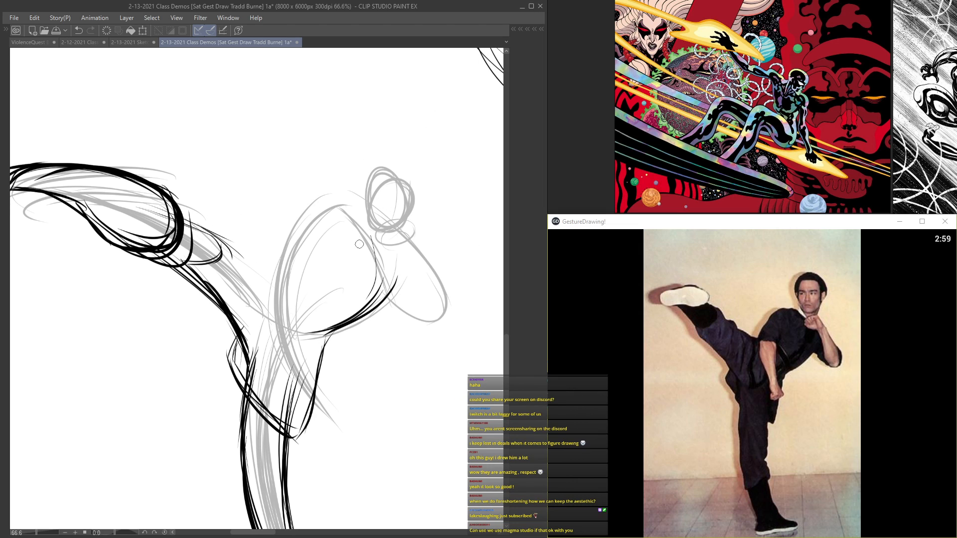
Step: Draw the shoulder line and bowed back, and shape the near arm hanging down toward the hip
left_click_drag(411, 267, 326, 217)
left_click_drag(403, 269, 322, 220)
mouse_move(386, 252)
left_mouse_down()
mouse_move(338, 225)
mouse_move(301, 327)
left_mouse_up()
mouse_move(329, 220)
left_mouse_down()
mouse_move(306, 391)
mouse_move(278, 353)
left_mouse_up()
mouse_move(276, 268)
left_mouse_down()
mouse_move(304, 394)
mouse_move(330, 419)
left_mouse_up()
left_click_drag(283, 306, 337, 428)
mouse_move(304, 284)
left_mouse_down()
mouse_move(302, 336)
mouse_move(330, 407)
left_mouse_up()
mouse_move(301, 286)
left_mouse_down()
mouse_move(319, 376)
mouse_move(339, 257)
mouse_move(350, 260)
left_mouse_up()
Step: Outline the head in bold and draw the far arm bent at the elbow
mouse_move(386, 228)
left_mouse_down()
mouse_move(405, 175)
mouse_move(362, 184)
mouse_move(406, 199)
mouse_move(385, 160)
mouse_move(396, 164)
left_mouse_up()
mouse_move(410, 212)
left_mouse_down()
mouse_move(391, 261)
mouse_move(374, 249)
mouse_move(411, 240)
mouse_move(369, 255)
mouse_move(405, 251)
mouse_move(381, 247)
mouse_move(414, 254)
mouse_move(444, 329)
left_mouse_up()
left_click_drag(412, 248, 445, 338)
mouse_move(405, 266)
left_mouse_down()
mouse_move(408, 315)
mouse_move(446, 323)
mouse_move(442, 335)
left_mouse_up()
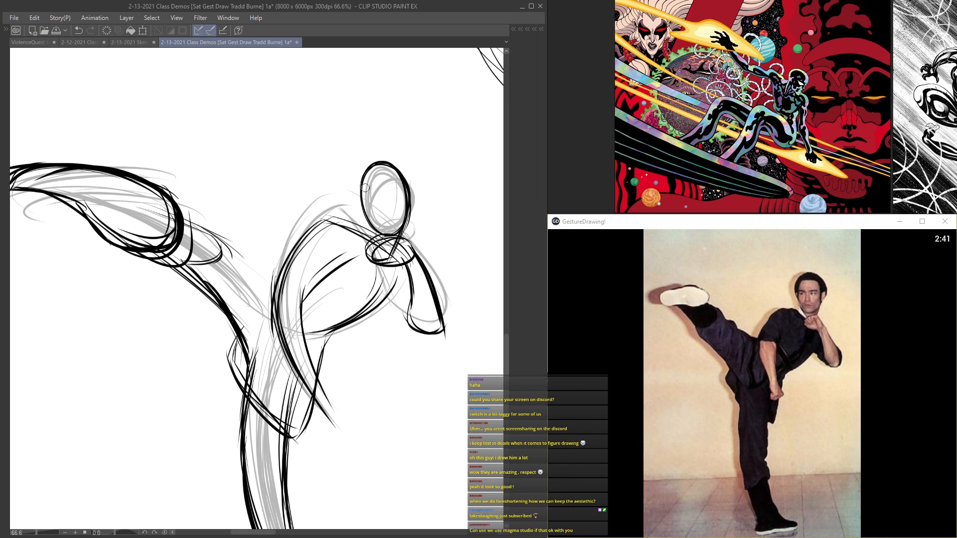
left_click_drag(386, 294, 414, 328)
Step: Refine the near arm down to its fist, reinforce the chest curve, and mark guide lines on the face
left_click_drag(329, 247, 299, 307)
mouse_move(358, 258)
left_mouse_down()
mouse_move(319, 282)
mouse_move(309, 339)
mouse_move(336, 413)
mouse_move(311, 424)
left_mouse_up()
left_click_drag(321, 377, 313, 426)
left_click_drag(376, 263, 314, 330)
mouse_move(376, 272)
left_mouse_down()
mouse_move(354, 305)
mouse_move(300, 324)
left_mouse_up()
mouse_move(400, 194)
left_mouse_down()
mouse_move(359, 198)
mouse_move(384, 220)
left_mouse_up()
left_click_drag(376, 167, 385, 233)
Step: Lasso the raised kicking foot and rotate it counterclockwise so the toe tips further down
mouse_move(149, 193)
left_mouse_down()
mouse_move(195, 194)
mouse_move(364, 268)
left_mouse_up()
scroll(255, 250, "down", 2)
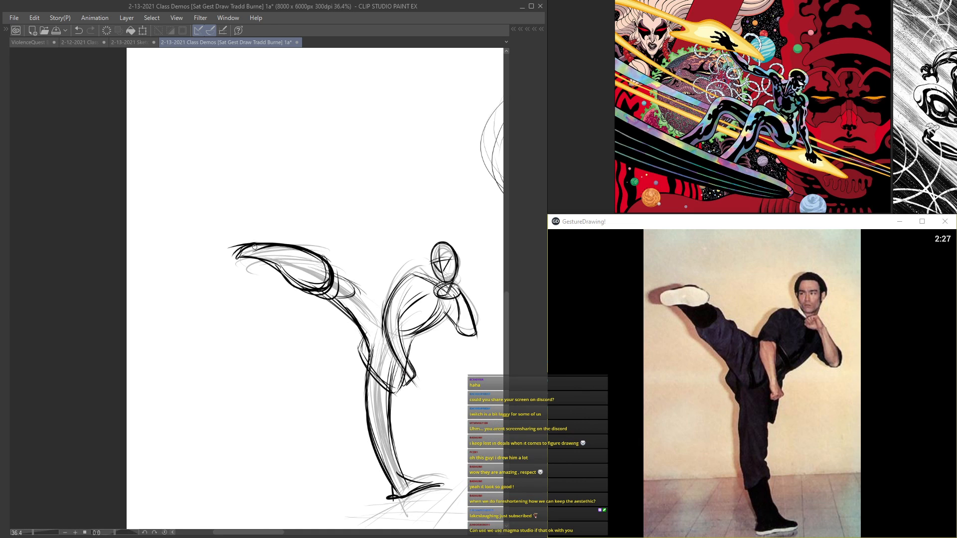
key("Tab")
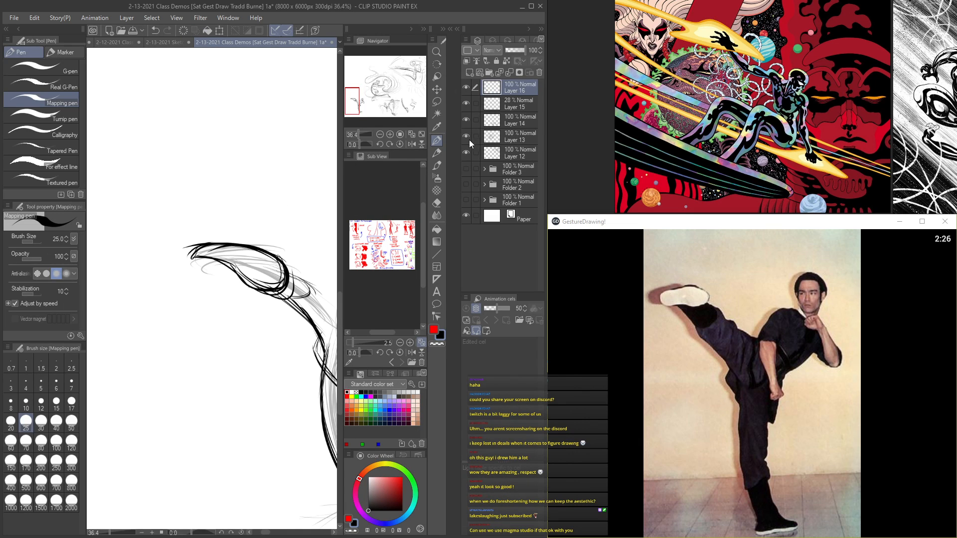
left_click(437, 103)
key("Tab")
mouse_move(241, 217)
left_mouse_down()
mouse_move(312, 304)
mouse_move(294, 202)
mouse_move(251, 209)
left_mouse_up()
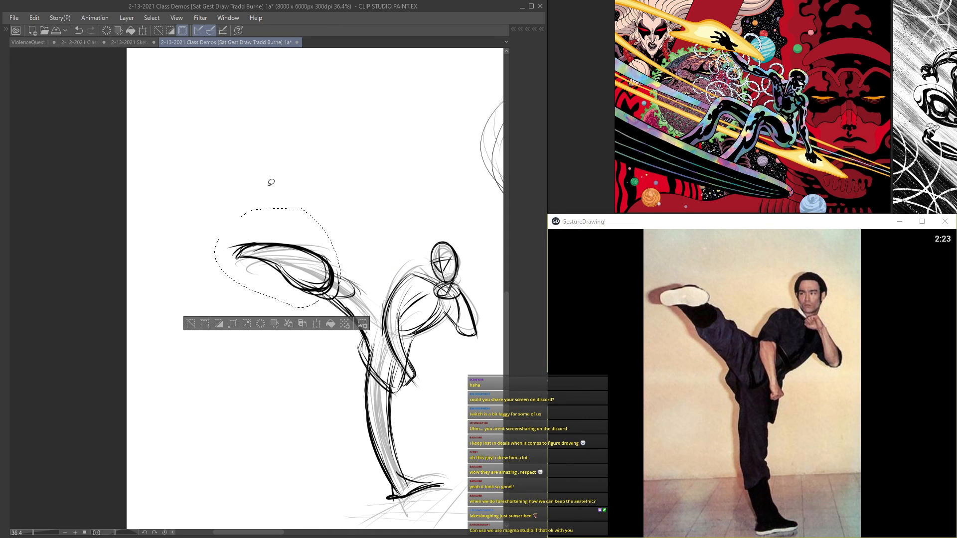
key("ctrl+t")
left_click_drag(341, 195, 318, 183)
mouse_move(267, 239)
left_mouse_down()
mouse_move(256, 231)
mouse_move(264, 236)
mouse_move(285, 216)
left_mouse_up()
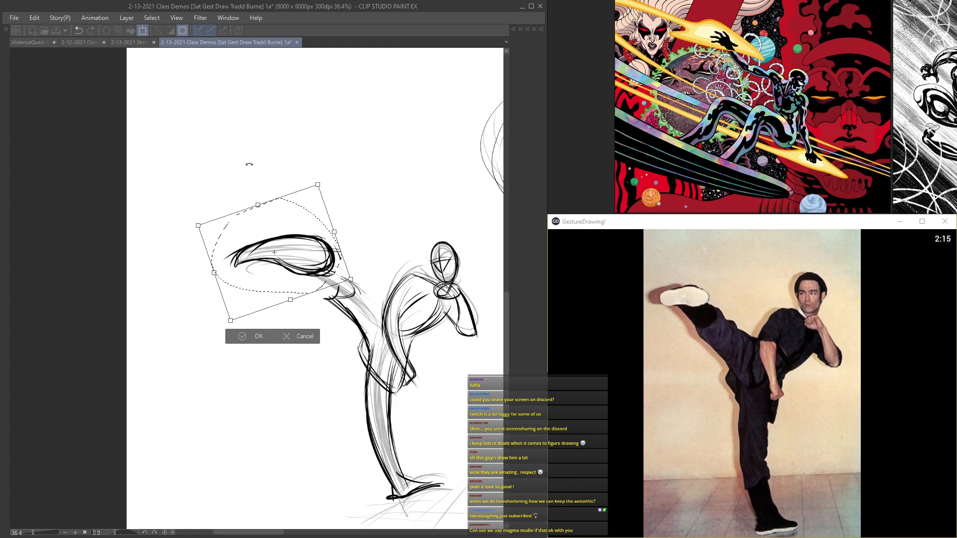
key("Return")
Step: Switch back to the Mapping pen and redraw the shoe's toe and the underside of the foot down to the ankle
key("Tab")
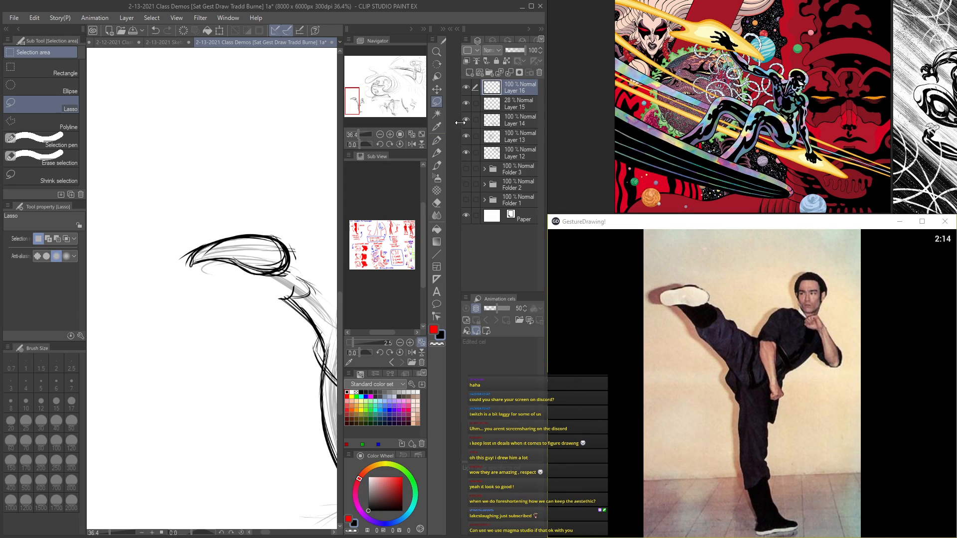
left_click(437, 141)
key("Tab")
key("ctrl+plus")
key("ctrl+plus")
left_click_drag(227, 236, 307, 279)
left_click_drag(238, 248, 344, 305)
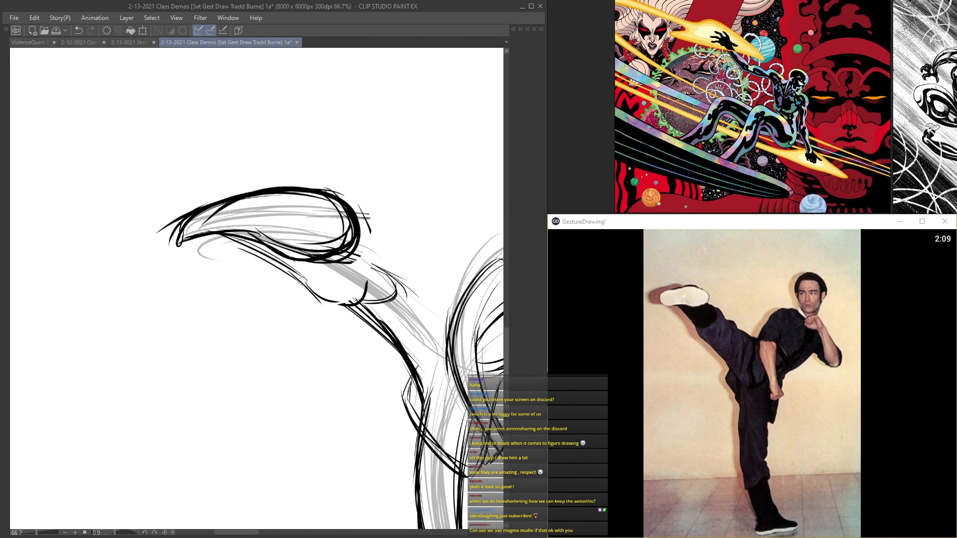
Step: Draw the ankle and trouser cuff of the raised leg and extend its upper contour toward the hip
mouse_move(351, 260)
left_mouse_down()
mouse_move(335, 284)
mouse_move(311, 288)
mouse_move(338, 319)
left_mouse_up()
mouse_move(318, 308)
left_mouse_down()
mouse_move(364, 319)
mouse_move(394, 347)
mouse_move(370, 328)
left_mouse_up()
left_click_drag(311, 293, 323, 310)
left_click_drag(249, 247, 318, 290)
left_click_drag(220, 236, 299, 277)
mouse_move(361, 248)
left_mouse_down()
mouse_move(329, 266)
mouse_move(330, 291)
left_mouse_up()
left_click_drag(361, 262, 441, 335)
scroll(418, 338, "down", 2)
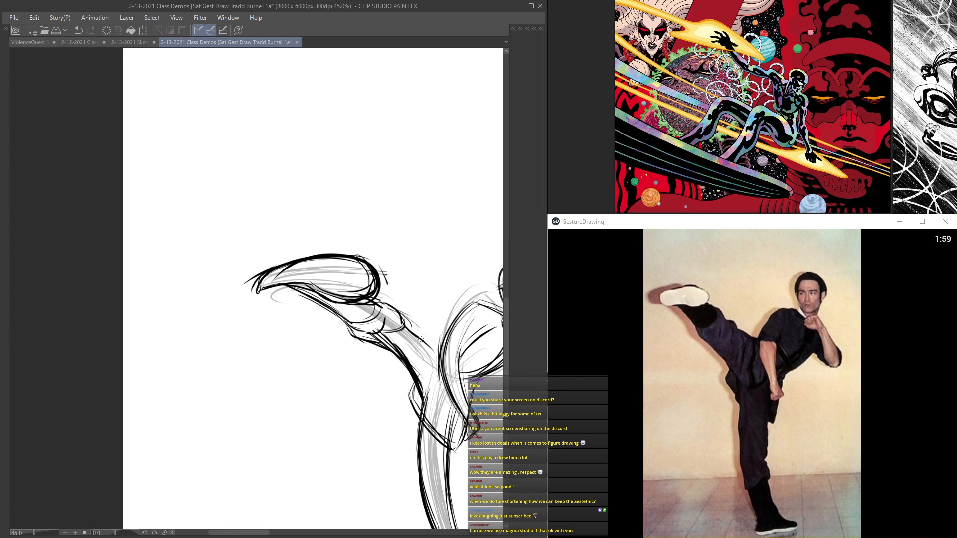
Step: Reinforce the lower edge of the raised shoe and fill its sole with curved cross-contour lines
scroll(436, 345, "down", 5)
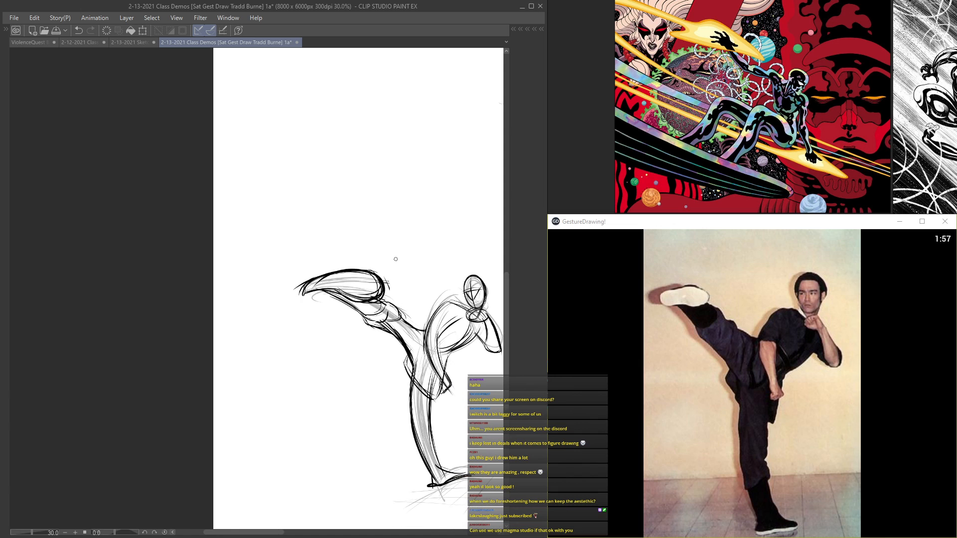
scroll(393, 201, "up", 4)
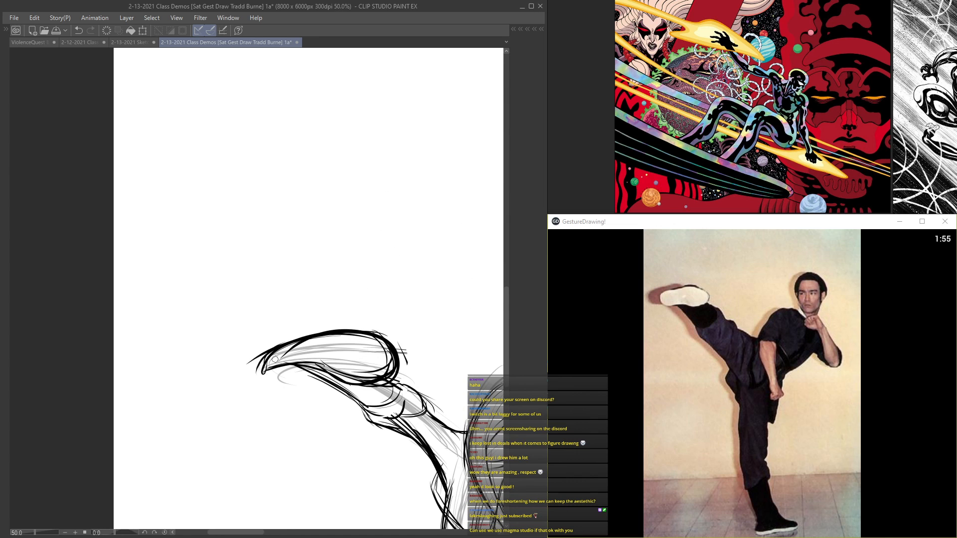
left_click_drag(259, 371, 376, 381)
scroll(325, 320, "down", 3)
scroll(319, 335, "up", 2)
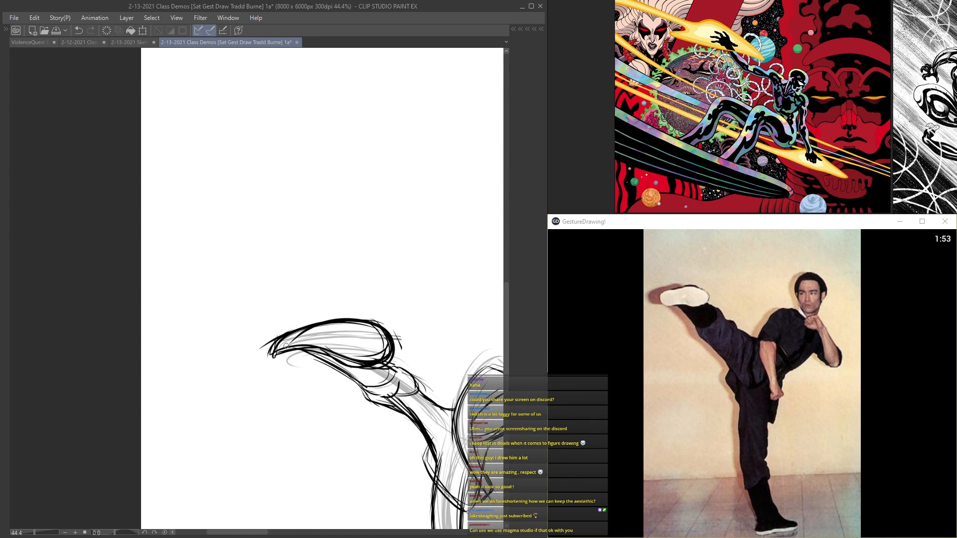
mouse_move(306, 348)
left_mouse_down()
mouse_move(334, 334)
mouse_move(368, 361)
mouse_move(378, 344)
left_mouse_up()
scroll(387, 307, "down", 3)
scroll(386, 307, "down", 2)
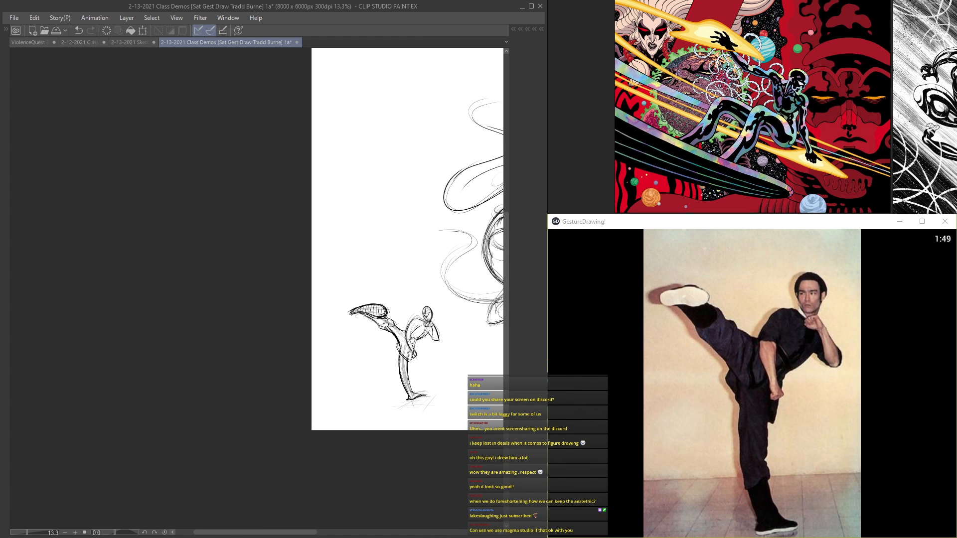
Step: Draw the short sleeve's hem across the near arm
scroll(374, 311, "up", 4)
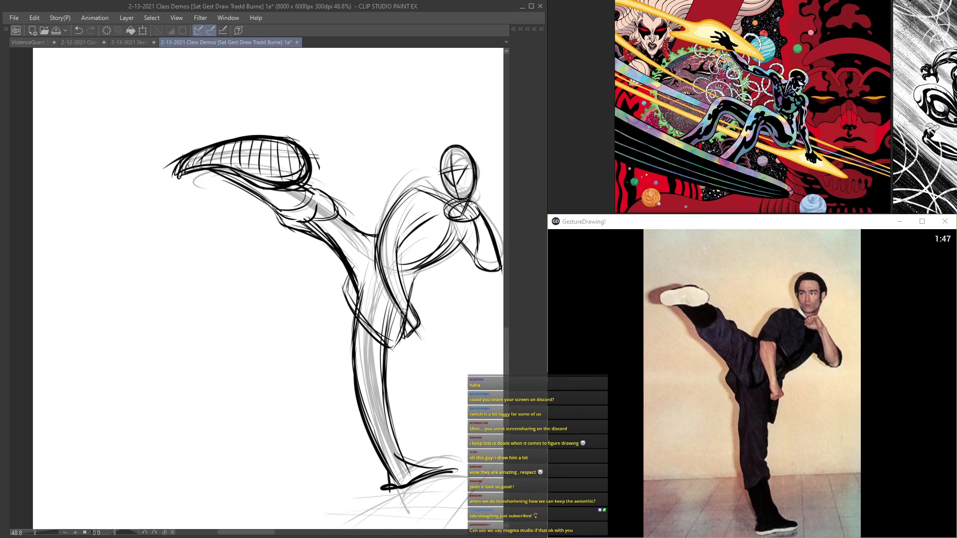
scroll(431, 190, "up", 1)
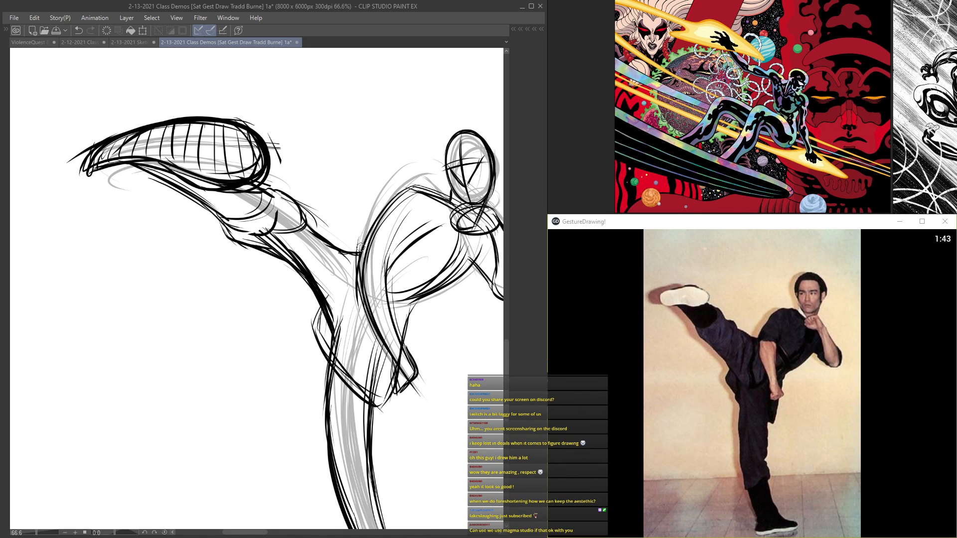
scroll(394, 266, "up", 1)
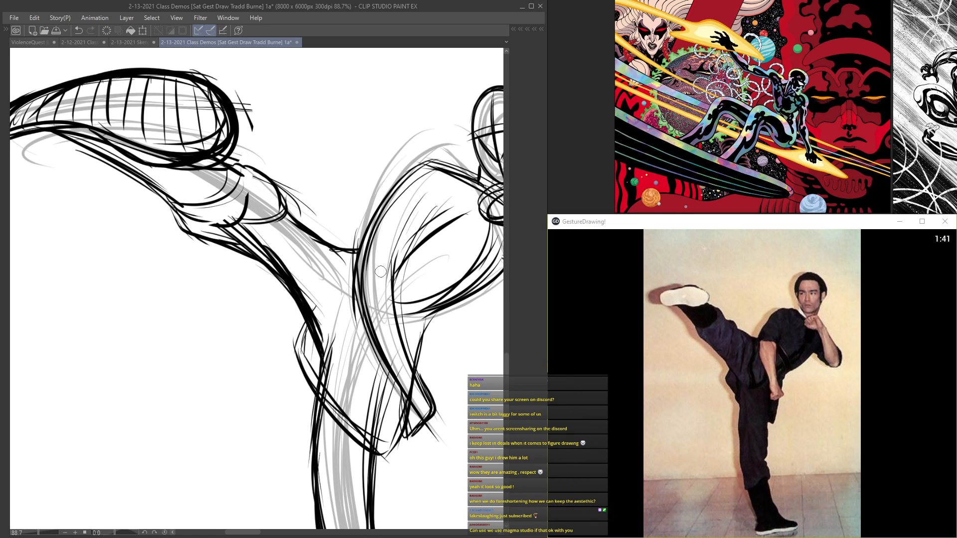
scroll(379, 243, "down", 2)
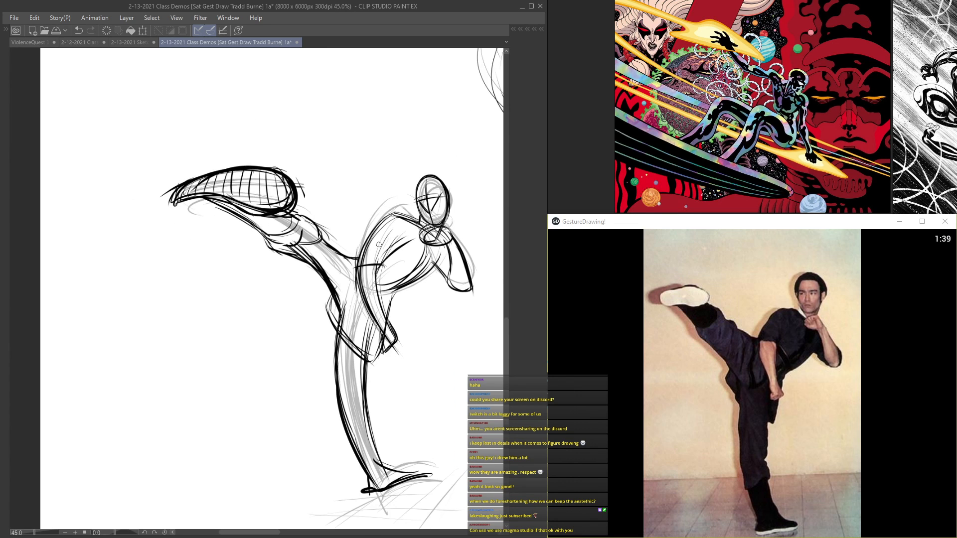
scroll(473, 286, "up", 1)
scroll(466, 314, "up", 2)
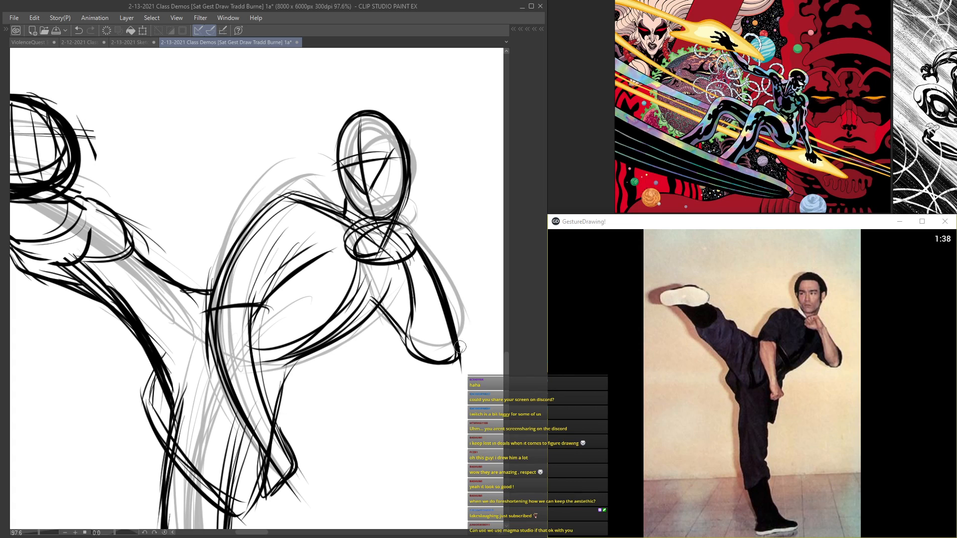
scroll(446, 309, "down", 3)
scroll(353, 261, "up", 1)
scroll(368, 324, "down", 2)
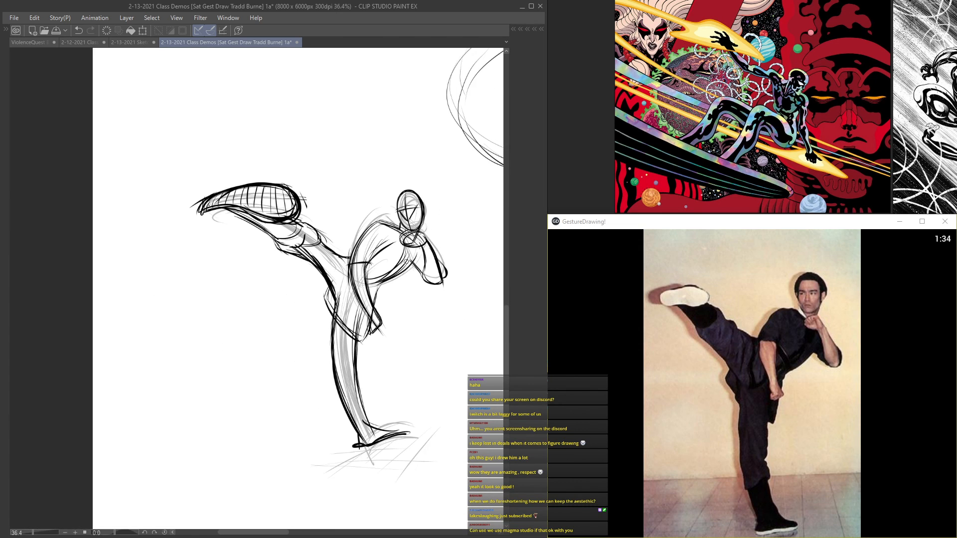
Step: Add a curved trouser cuff across the standing leg's lower shin and save the drawing
scroll(359, 299, "up", 2)
scroll(350, 296, "down", 1)
scroll(351, 314, "up", 3)
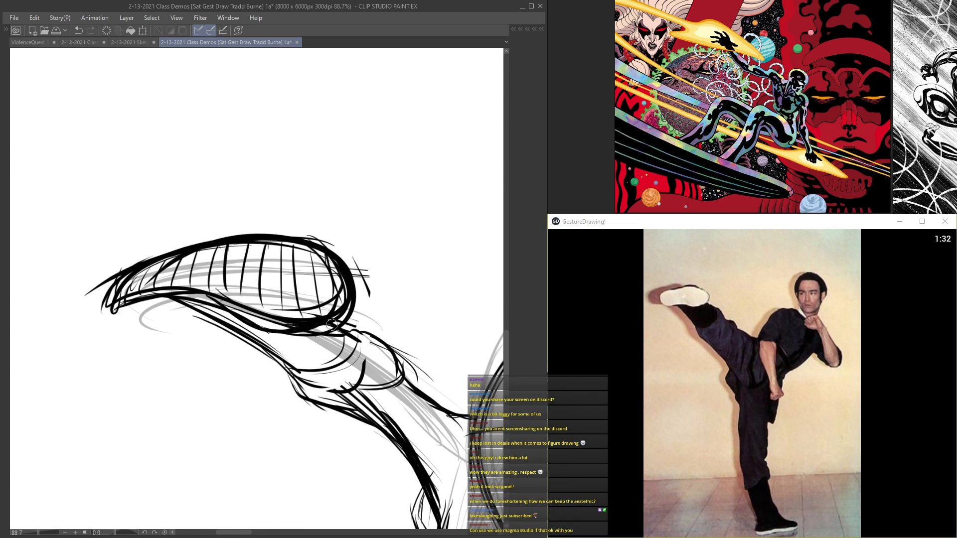
scroll(352, 329, "down", 3)
scroll(306, 380, "up", 2)
mouse_move(326, 316)
left_mouse_down()
mouse_move(317, 366)
mouse_move(327, 401)
mouse_move(307, 403)
left_mouse_up()
scroll(308, 366, "up", 1)
scroll(307, 258, "down", 1)
scroll(345, 360, "down", 4)
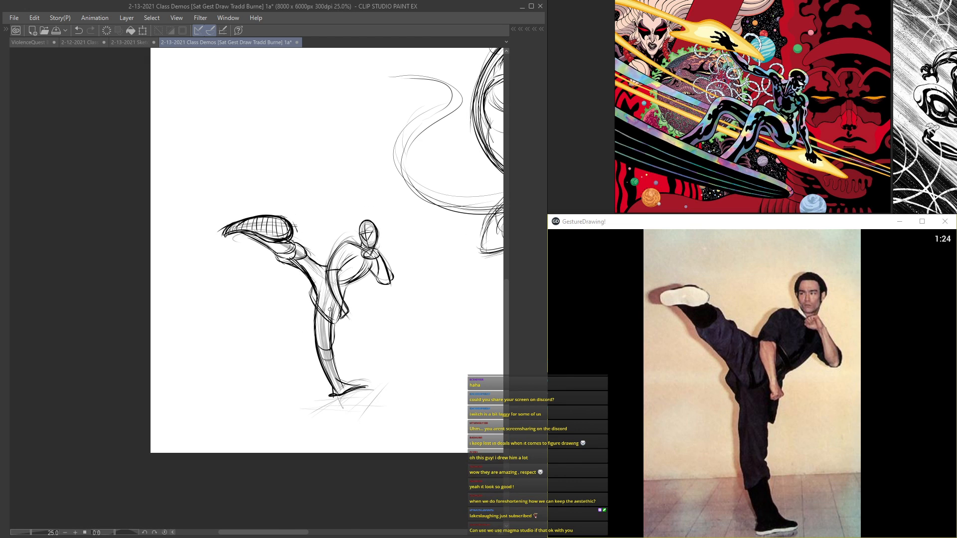
left_click_drag(353, 220, 369, 258)
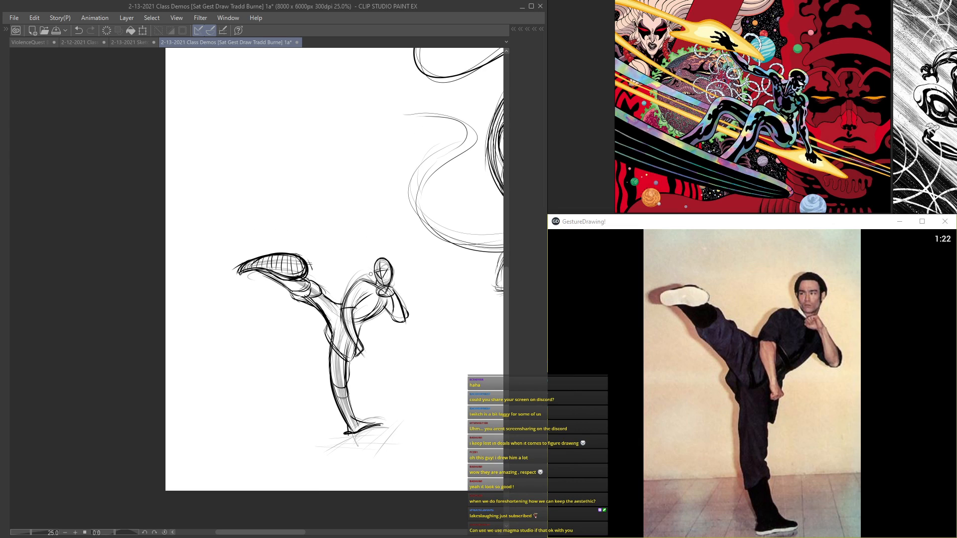
key("ctrl+s")
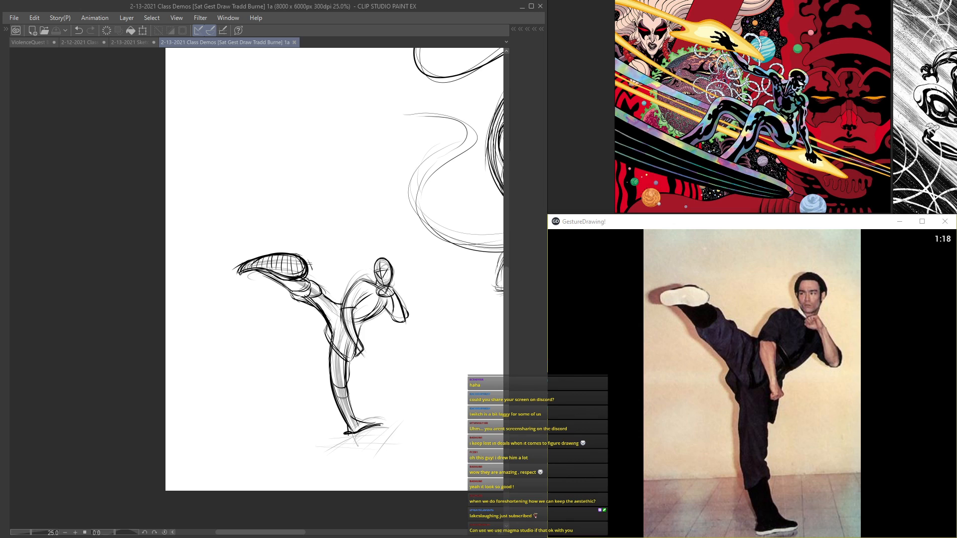
Step: Draw the rounded outer mass of the hair around the top and sides of the head
scroll(384, 299, "up", 1)
scroll(383, 297, "up", 3)
scroll(389, 301, "up", 1)
scroll(393, 263, "up", 1)
mouse_move(391, 222)
left_mouse_down()
mouse_move(371, 262)
mouse_move(405, 232)
mouse_move(391, 290)
left_mouse_up()
mouse_move(386, 229)
left_mouse_down()
mouse_move(378, 244)
mouse_move(393, 293)
mouse_move(374, 249)
left_mouse_up()
mouse_move(416, 220)
left_mouse_down()
mouse_move(373, 251)
mouse_move(446, 234)
left_mouse_up()
mouse_move(382, 244)
left_mouse_down()
mouse_move(435, 218)
mouse_move(432, 228)
mouse_move(459, 230)
mouse_move(471, 271)
left_mouse_up()
mouse_move(438, 222)
left_mouse_down()
mouse_move(470, 274)
mouse_move(468, 246)
left_mouse_up()
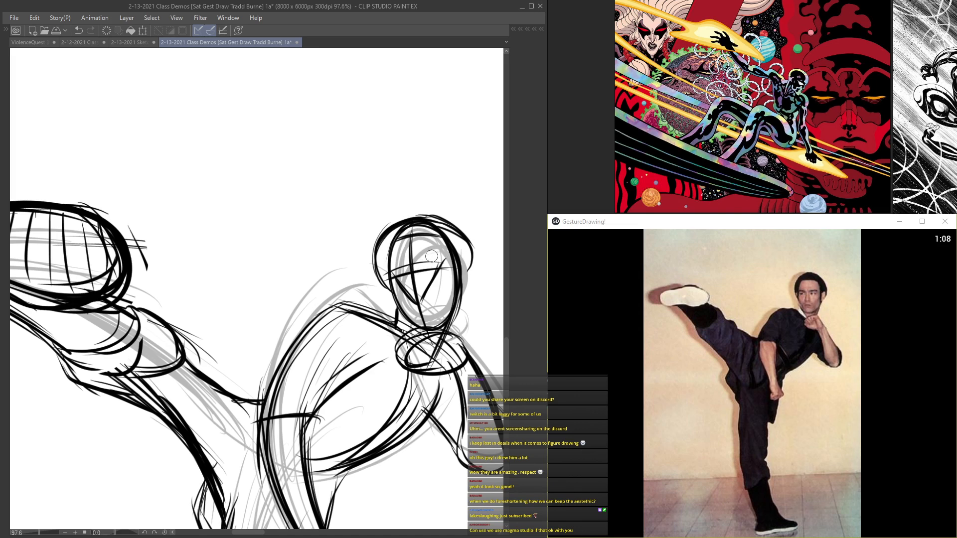
Step: Draw the hairline across the forehead and shape the hair down the side of the head
scroll(403, 270, "up", 1)
left_click_drag(409, 264, 453, 256)
left_click_drag(452, 258, 402, 267)
left_click_drag(471, 292, 472, 263)
left_click_drag(473, 263, 467, 312)
mouse_move(446, 256)
left_mouse_down()
mouse_move(379, 279)
mouse_move(405, 234)
mouse_move(435, 237)
mouse_move(398, 252)
left_mouse_up()
left_click_drag(456, 229, 471, 274)
scroll(359, 127, "down", 10)
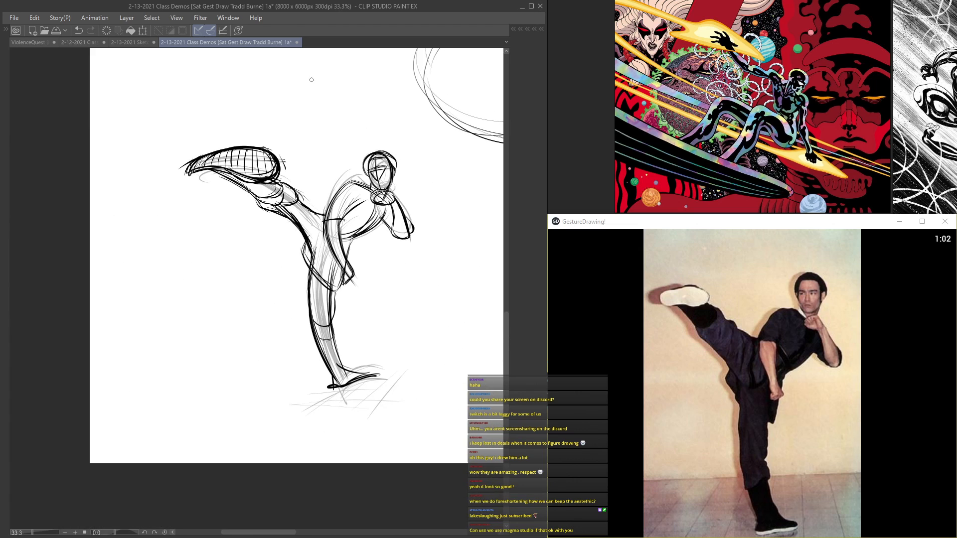
Step: Switch to the comic artwork reference board
mouse_move(247, 141)
left_mouse_down()
mouse_move(246, 204)
mouse_move(217, 206)
left_mouse_up()
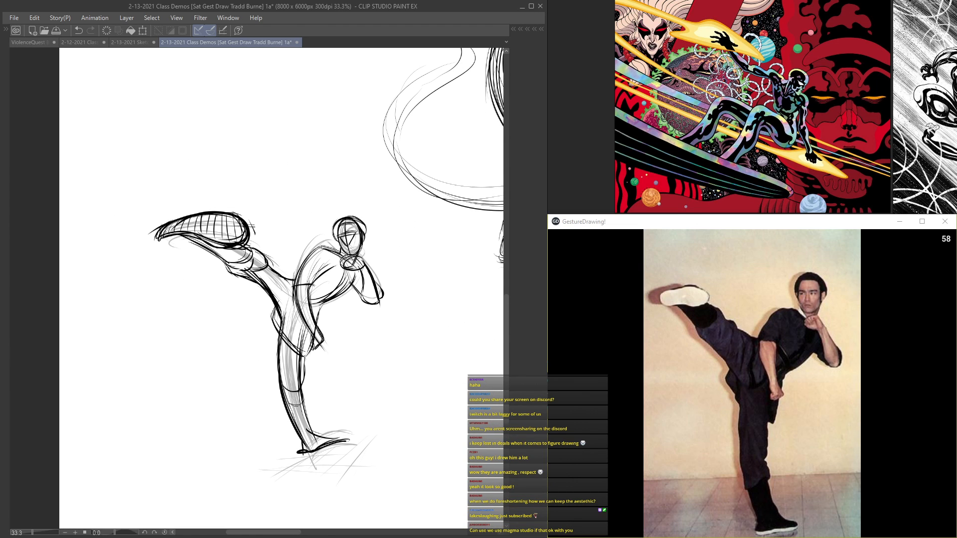
left_click(610, 14)
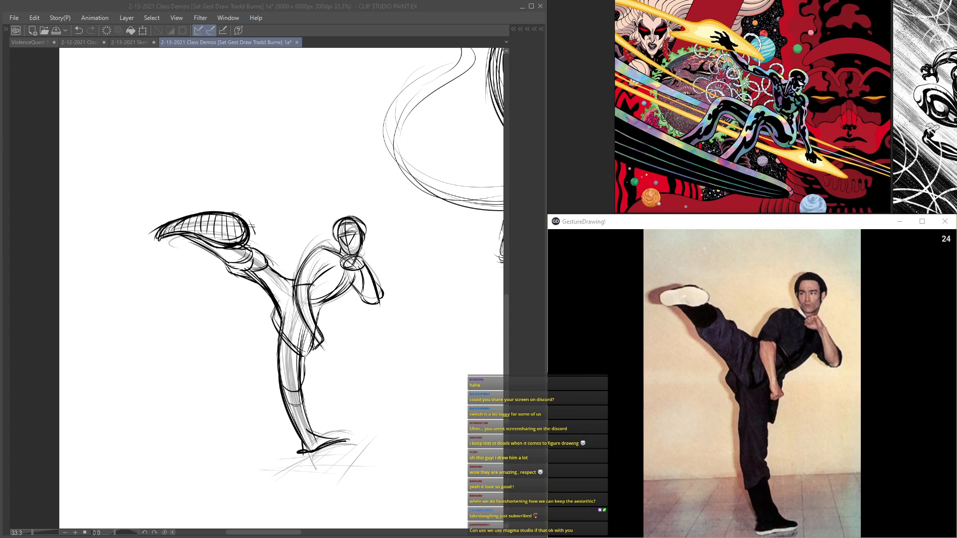
Step: Switch to the Magma Studio browser window, set the new drawing's height to 4096, and create it
mouse_move(955, 379)
left_mouse_down()
mouse_move(817, 170)
mouse_move(395, 48)
mouse_move(406, 47)
left_mouse_up()
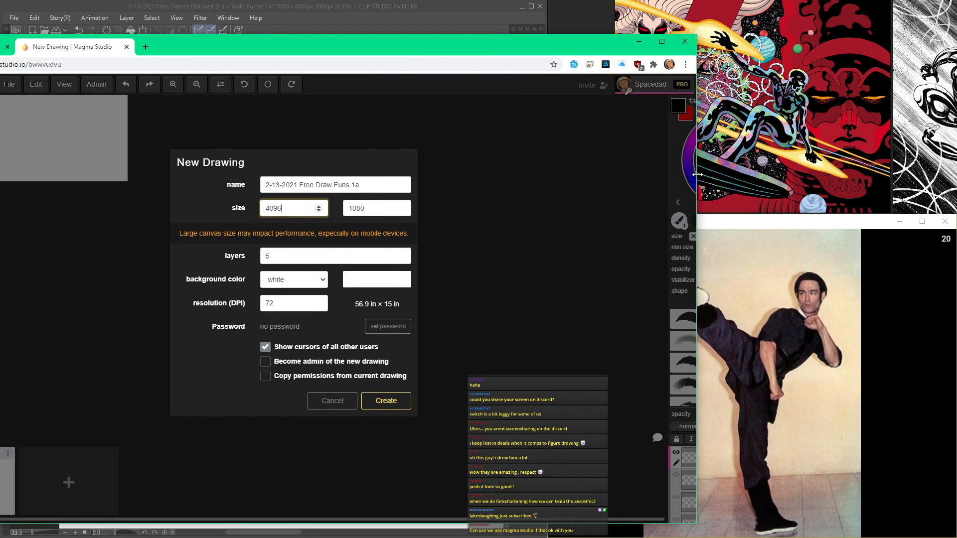
left_click_drag(696, 180, 418, 180)
left_click_drag(296, 49, 417, 35)
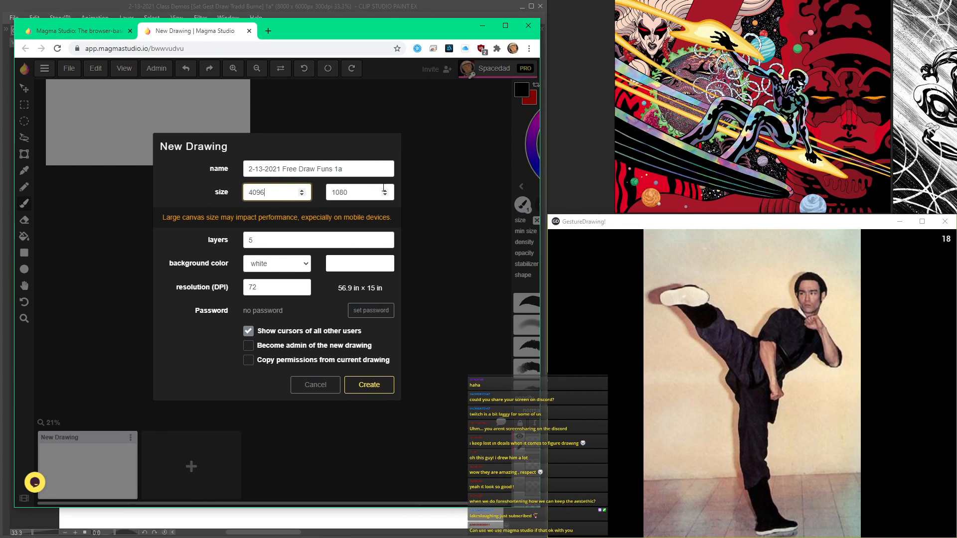
key("Tab")
type("4096")
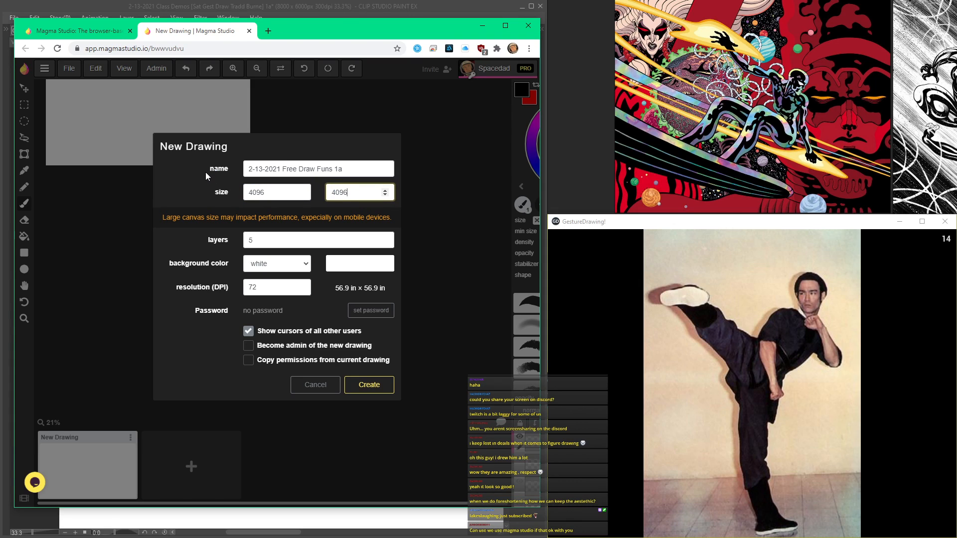
left_click(368, 384)
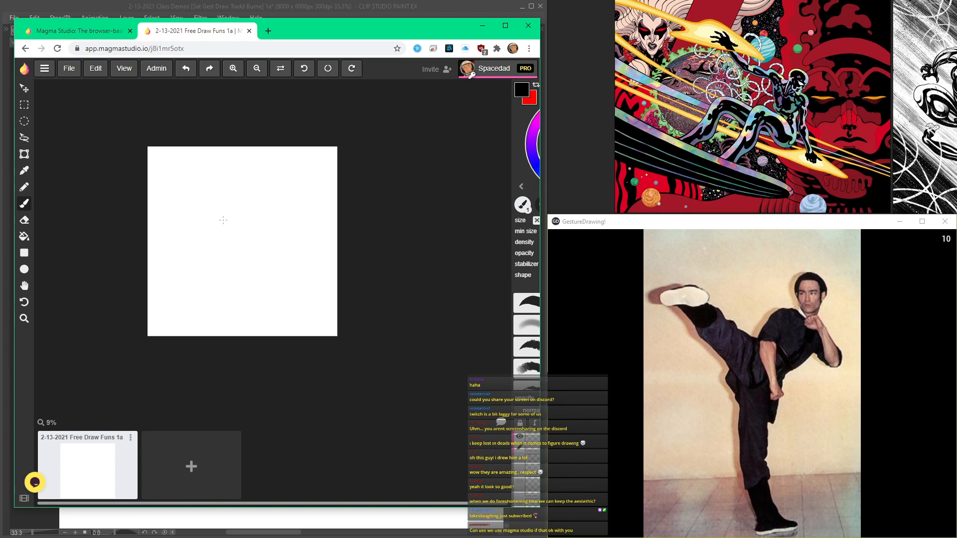
Step: Copy the drawing's invite link and post it in the classroom_chat channel on Discord
scroll(199, 239, "up", 2)
left_click(431, 69)
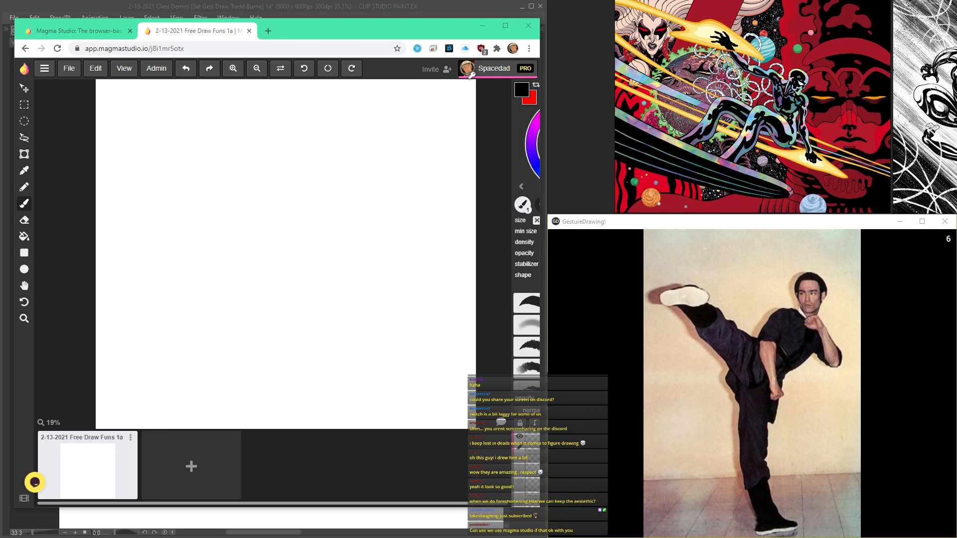
key("alt+Tab")
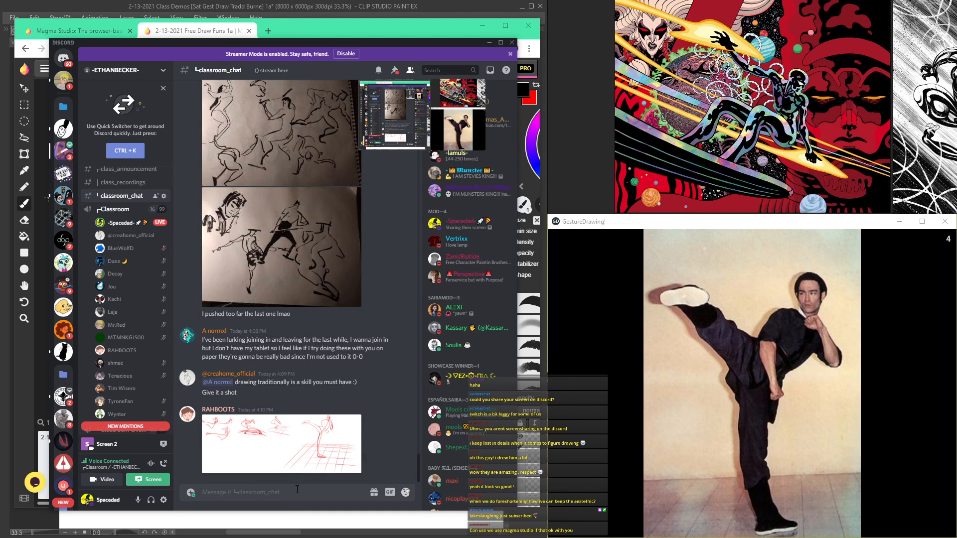
key("ctrl+v")
key("Return")
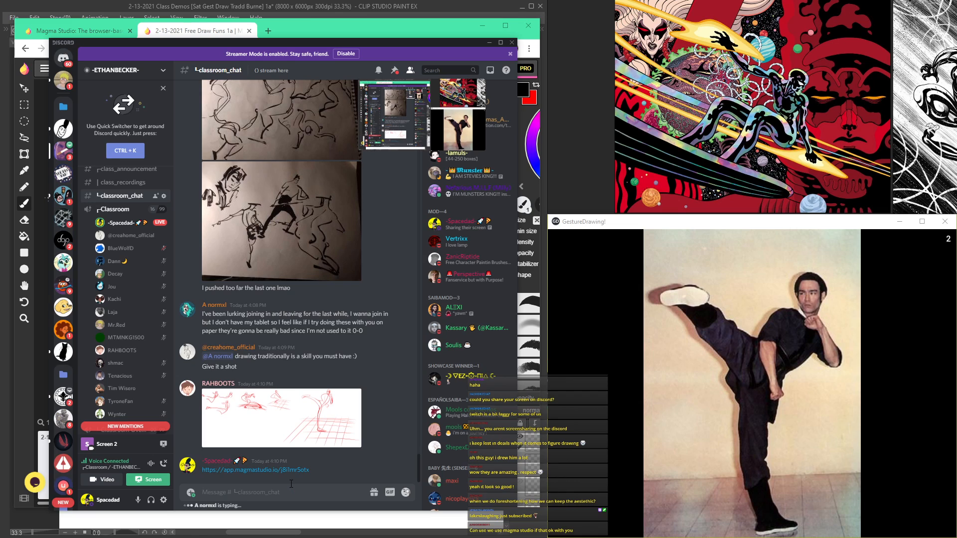
Step: Return to the Magma Studio drawing and hide its interface so only the canvas shows
left_click(300, 24)
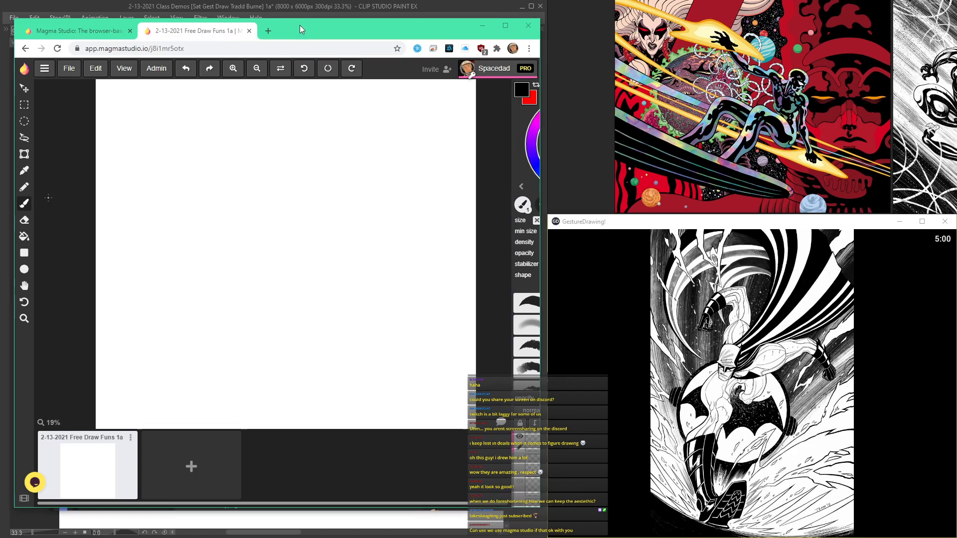
key("Tab")
key("Tab")
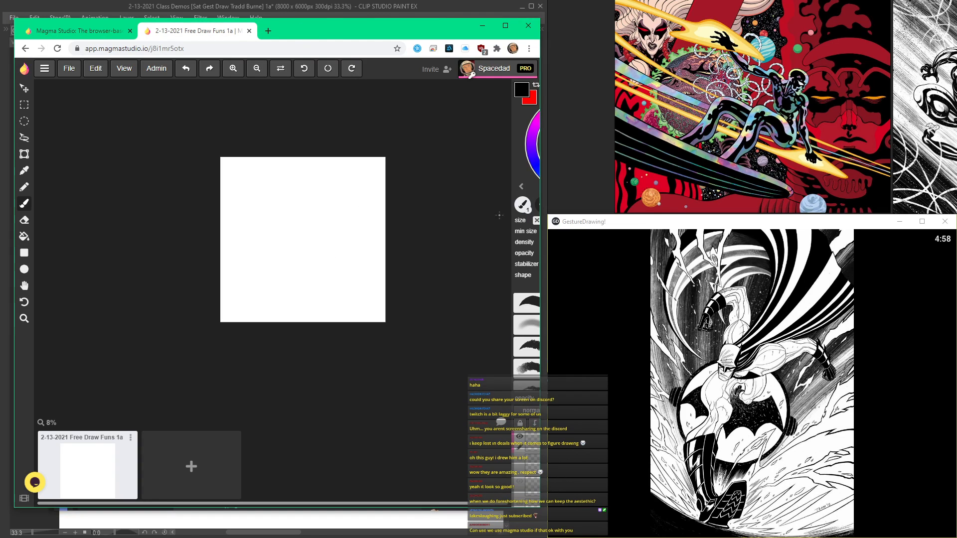
left_click(522, 187)
key("Tab")
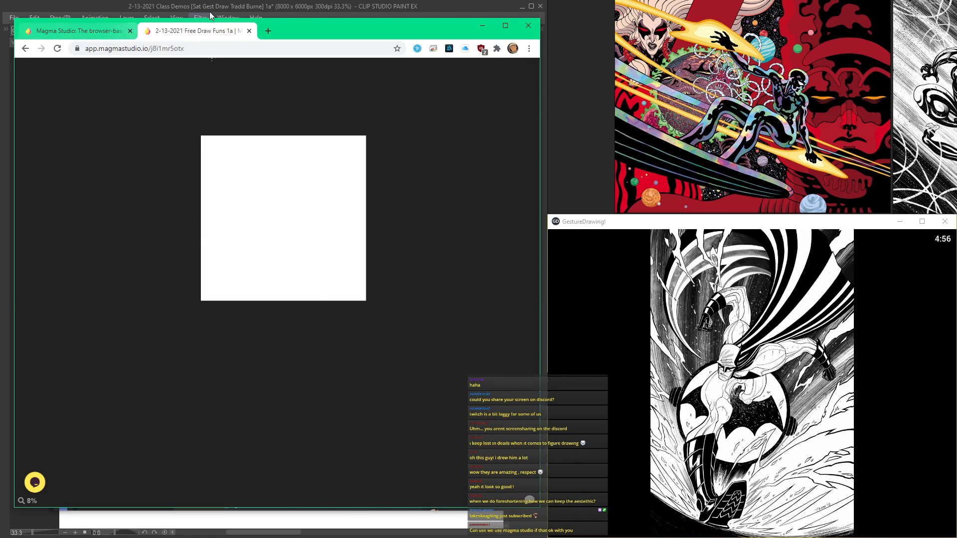
Step: Switch to Clip Studio Paint, group Layers 12 to 16 in a new folder, and hide that folder
key("alt+Tab")
scroll(338, 153, "down", 3)
left_click_drag(339, 154, 139, 291)
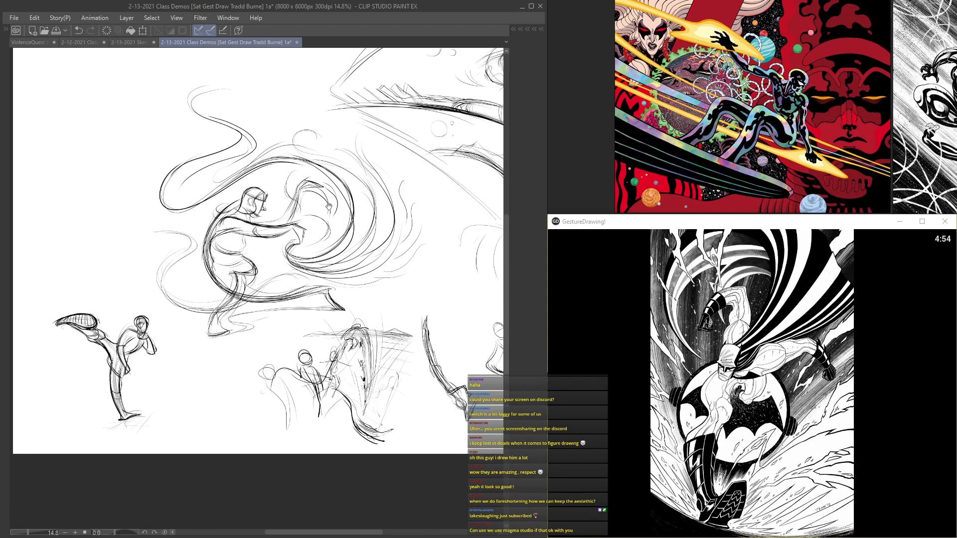
left_click_drag(329, 207, 108, 281)
key("Tab")
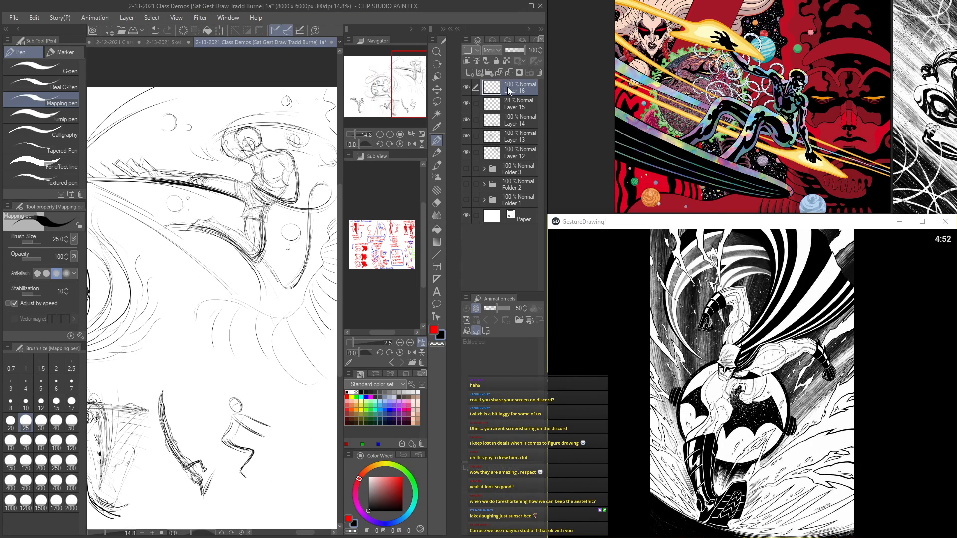
left_click(489, 72)
left_click(519, 103)
left_click(518, 168, "shift")
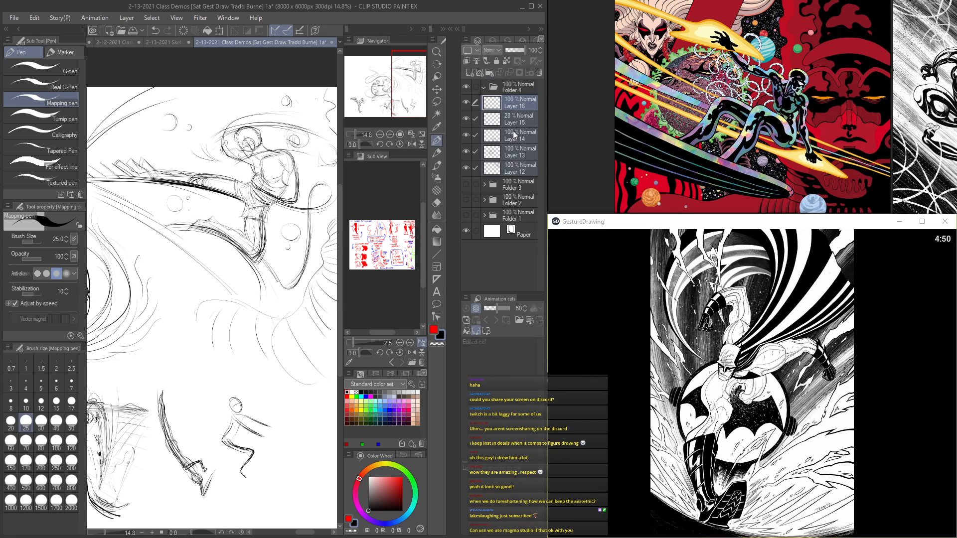
left_click_drag(518, 107, 508, 92)
left_click(484, 87)
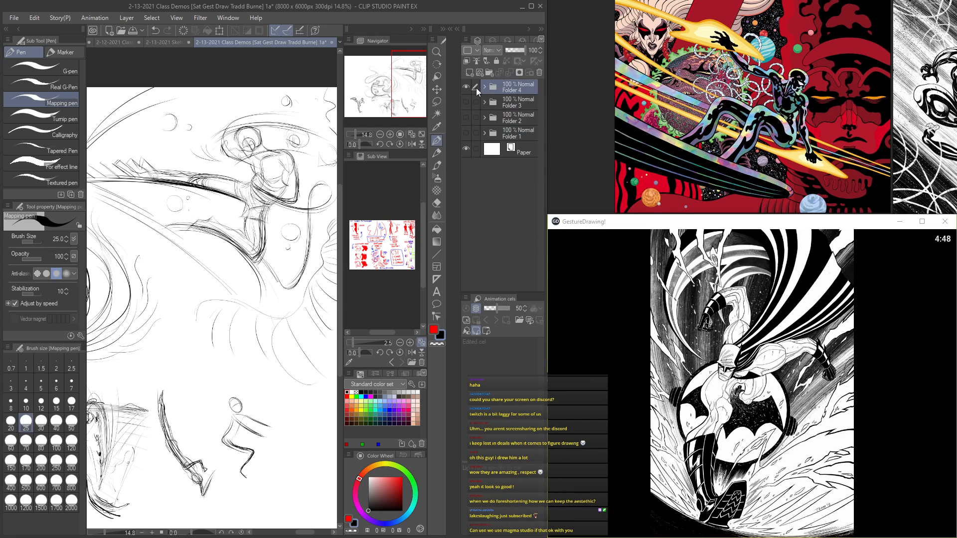
left_click(465, 87)
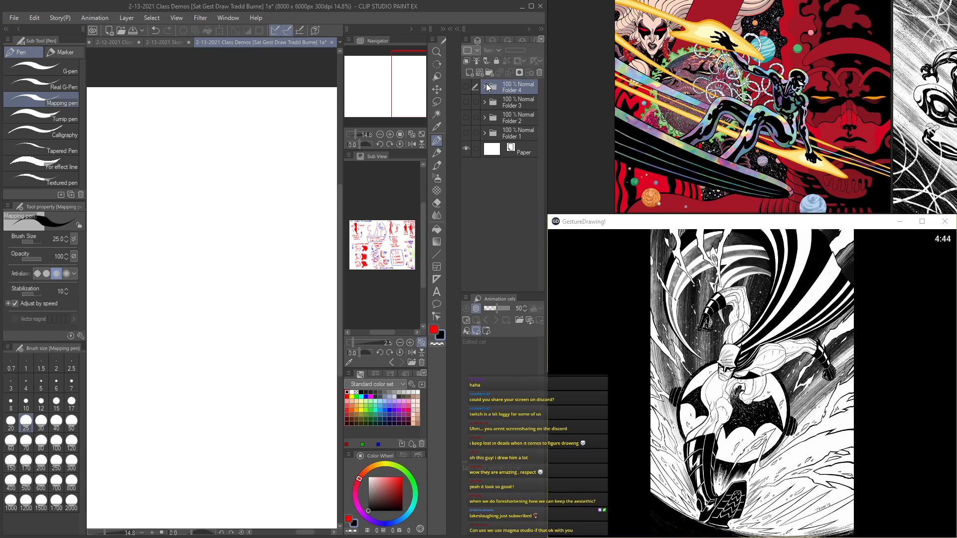
Step: Switch to Magma Studio and sketch the Batman figure's oval head with the outer curve of the torso and leg
key("alt+Tab")
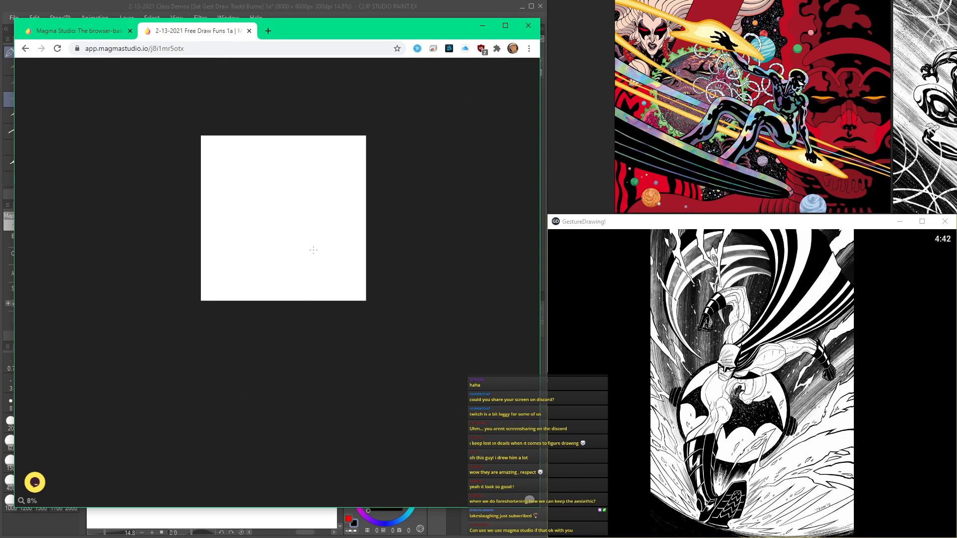
scroll(313, 250, "up", 6)
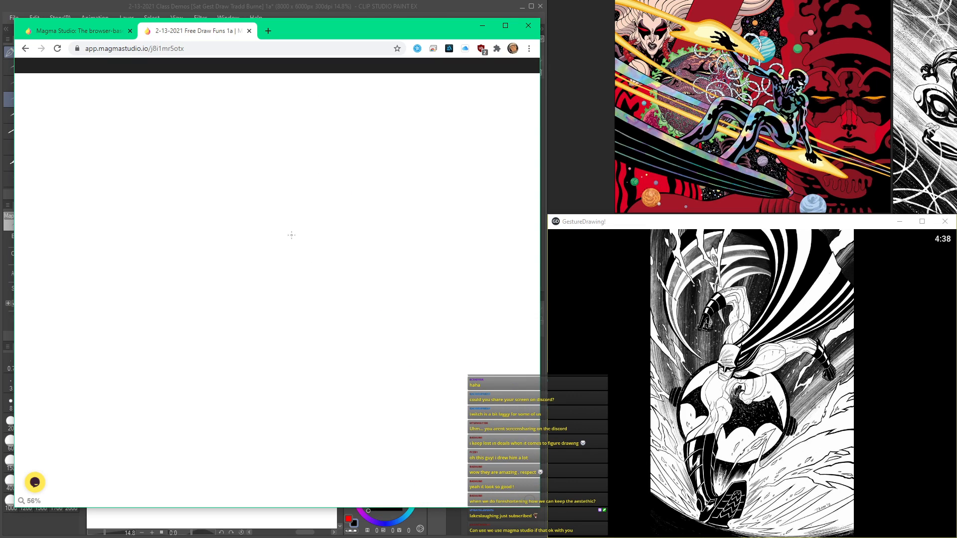
mouse_move(291, 276)
left_mouse_down()
mouse_move(307, 258)
mouse_move(287, 278)
mouse_move(300, 233)
mouse_move(292, 277)
mouse_move(289, 249)
mouse_move(311, 249)
mouse_move(289, 284)
mouse_move(297, 243)
mouse_move(314, 261)
mouse_move(286, 278)
mouse_move(303, 238)
mouse_move(314, 269)
mouse_move(285, 273)
mouse_move(249, 310)
mouse_move(269, 258)
mouse_move(254, 314)
mouse_move(248, 273)
mouse_move(236, 364)
left_mouse_up()
mouse_move(245, 310)
left_mouse_down()
mouse_move(222, 392)
mouse_move(249, 430)
left_mouse_up()
left_click_drag(226, 371, 252, 438)
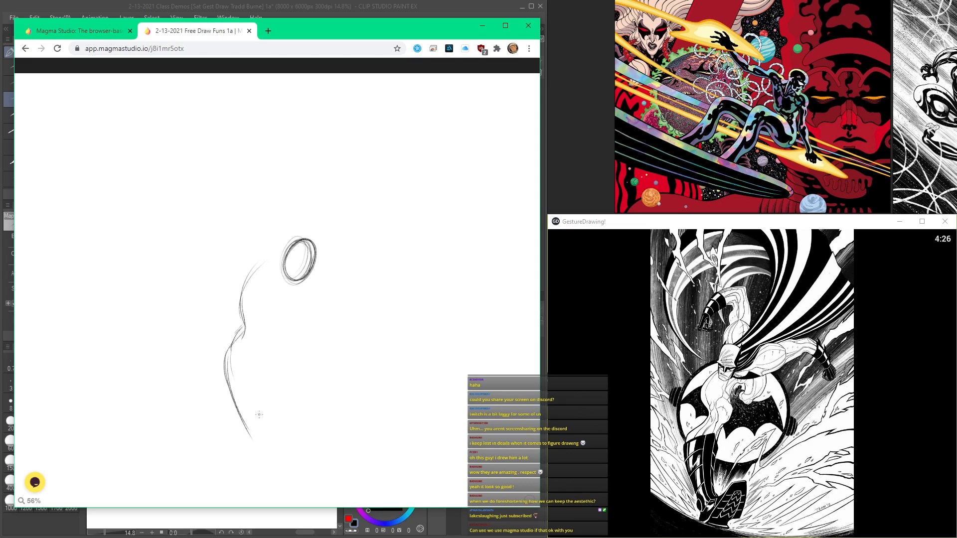
Step: Sketch the inner contours of the torso and leg, ending in an angled foot shape
mouse_move(258, 315)
left_mouse_down()
mouse_move(266, 323)
mouse_move(280, 250)
mouse_move(274, 323)
left_mouse_up()
left_click_drag(272, 285, 254, 403)
mouse_move(234, 361)
left_mouse_down()
mouse_move(253, 446)
mouse_move(254, 413)
mouse_move(254, 439)
mouse_move(279, 400)
mouse_move(302, 399)
mouse_move(286, 435)
left_mouse_up()
left_click_drag(284, 276, 273, 318)
left_click_drag(297, 249, 305, 250)
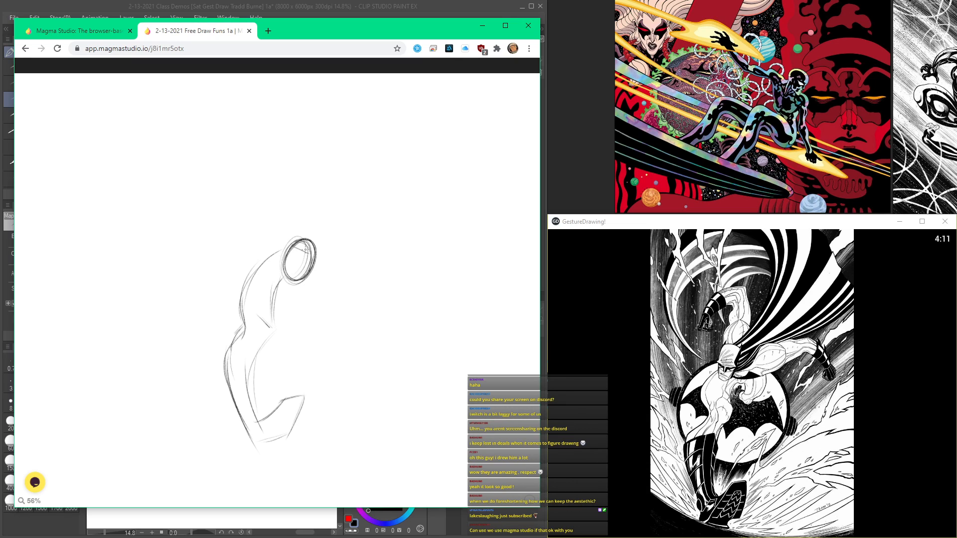
Step: Draw curved facial construction lines inside the head oval
scroll(283, 262, "up", 8)
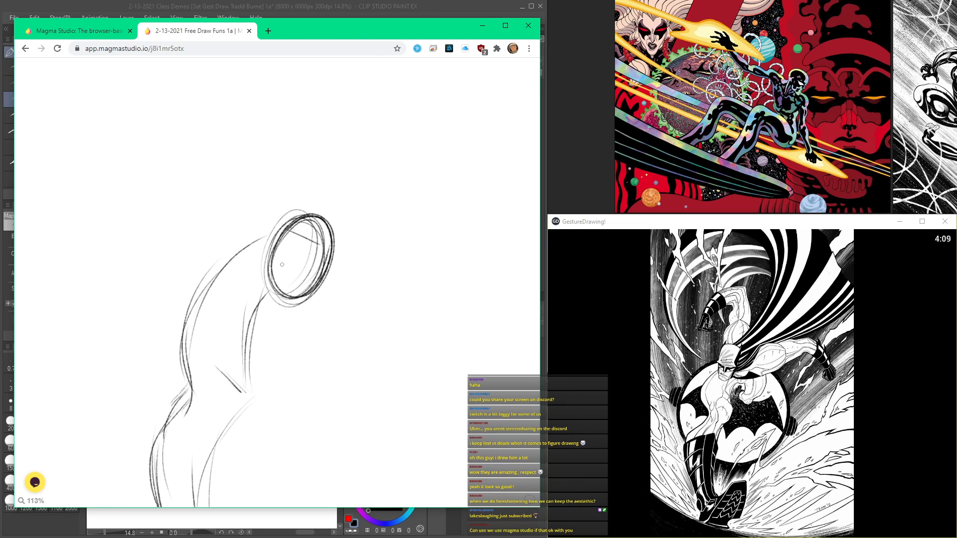
mouse_move(265, 242)
left_mouse_down()
mouse_move(315, 273)
mouse_move(353, 280)
left_mouse_up()
scroll(340, 232, "down", 5)
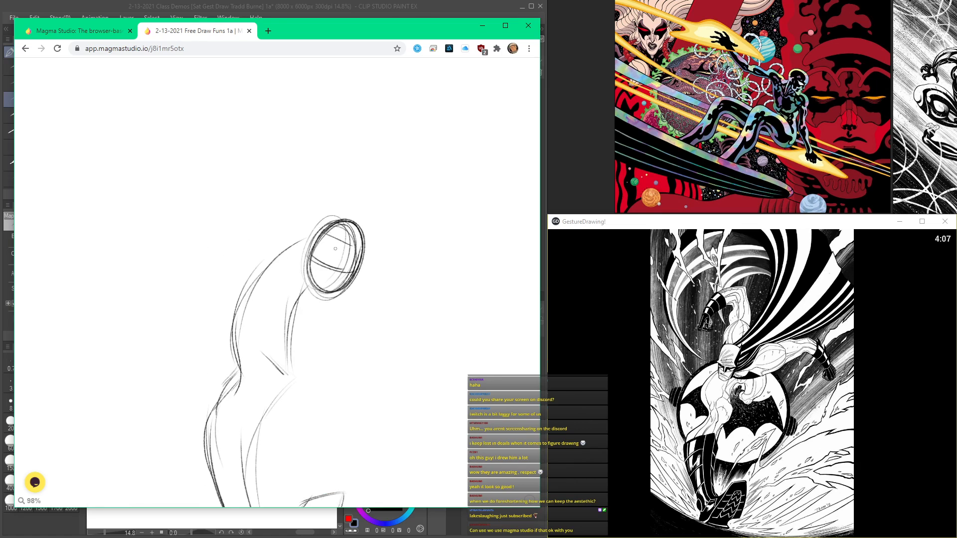
scroll(340, 232, "up", 3)
scroll(339, 232, "down", 5)
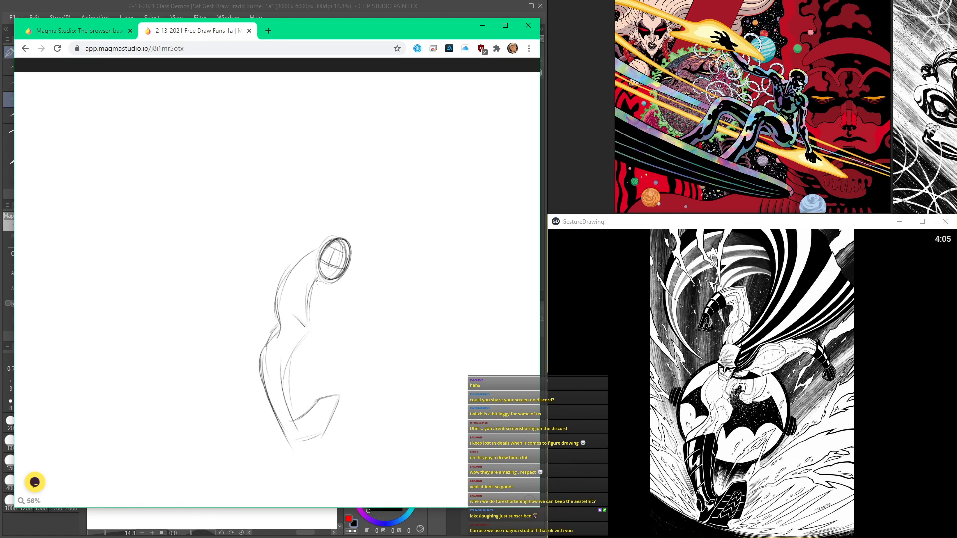
Step: Draw a small tilted box at the figure's hip to mark the pelvis
scroll(317, 280, "up", 2)
mouse_move(299, 324)
left_mouse_down()
mouse_move(282, 355)
mouse_move(286, 342)
mouse_move(279, 348)
mouse_move(313, 331)
mouse_move(302, 359)
mouse_move(314, 339)
mouse_move(287, 321)
mouse_move(277, 350)
left_mouse_up()
mouse_move(281, 351)
left_mouse_down()
mouse_move(293, 363)
mouse_move(282, 367)
left_mouse_up()
scroll(291, 319, "down", 3)
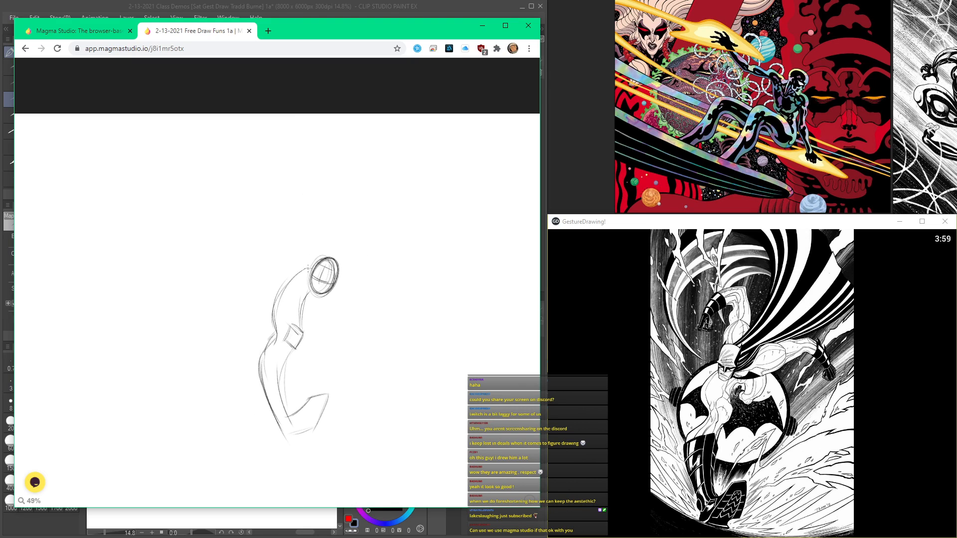
Step: Reinforce the torso contours below the head with extra strokes
scroll(294, 294, "up", 2)
left_click_drag(311, 271, 269, 313)
mouse_move(308, 274)
left_mouse_down()
mouse_move(273, 304)
mouse_move(268, 341)
left_mouse_up()
left_click_drag(288, 284, 316, 268)
scroll(329, 269, "down", 3)
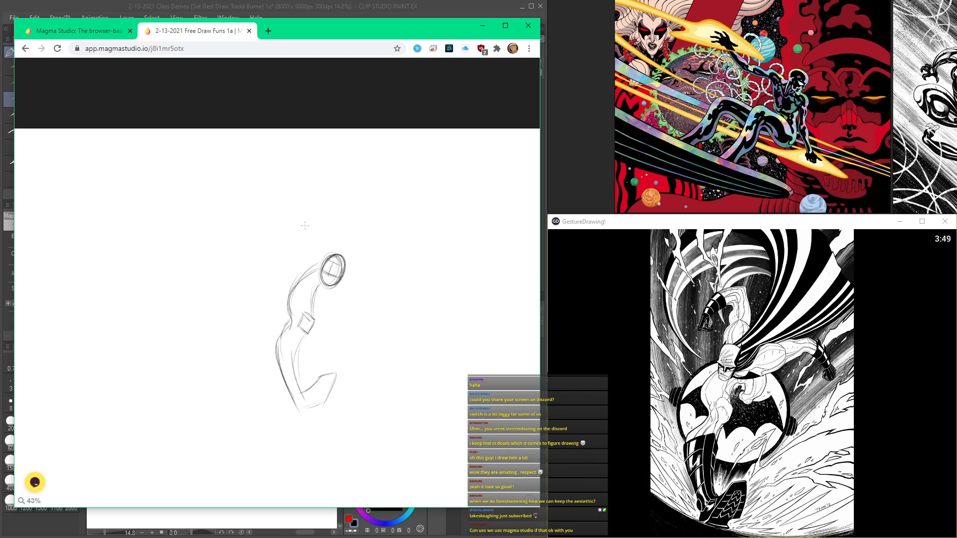
Step: Reload the Batman reference in GestureDrawing to restart its timer, and return to the Magma Studio canvas
left_click(723, 486)
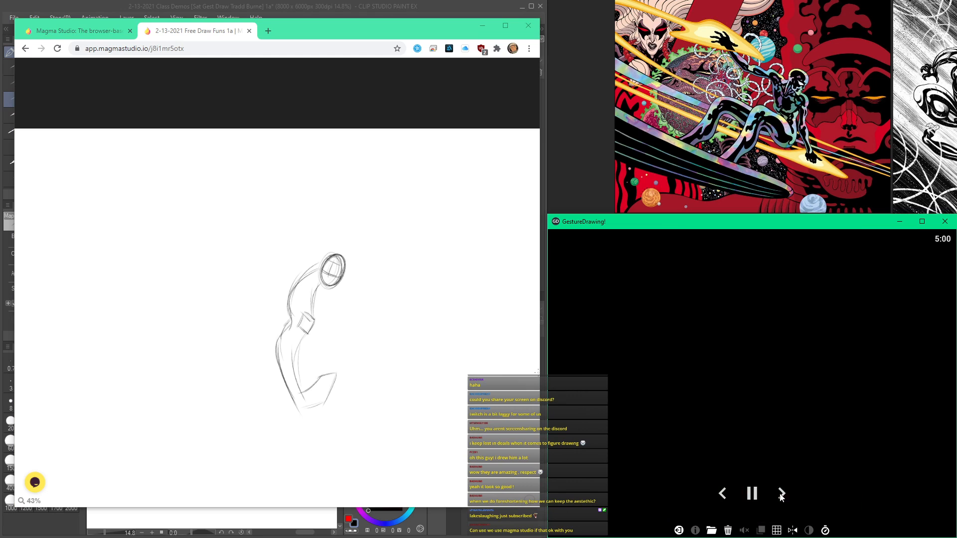
left_click(331, 8)
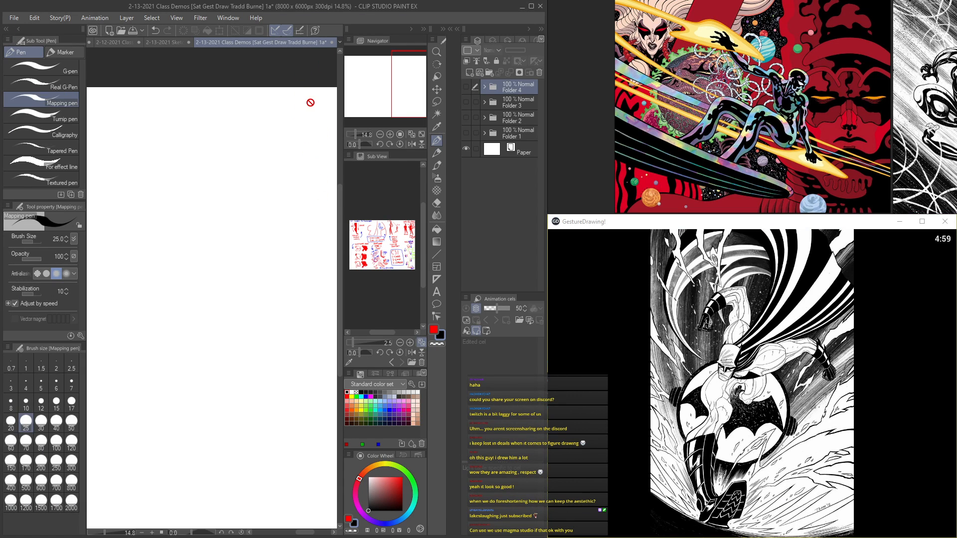
key("alt+Tab")
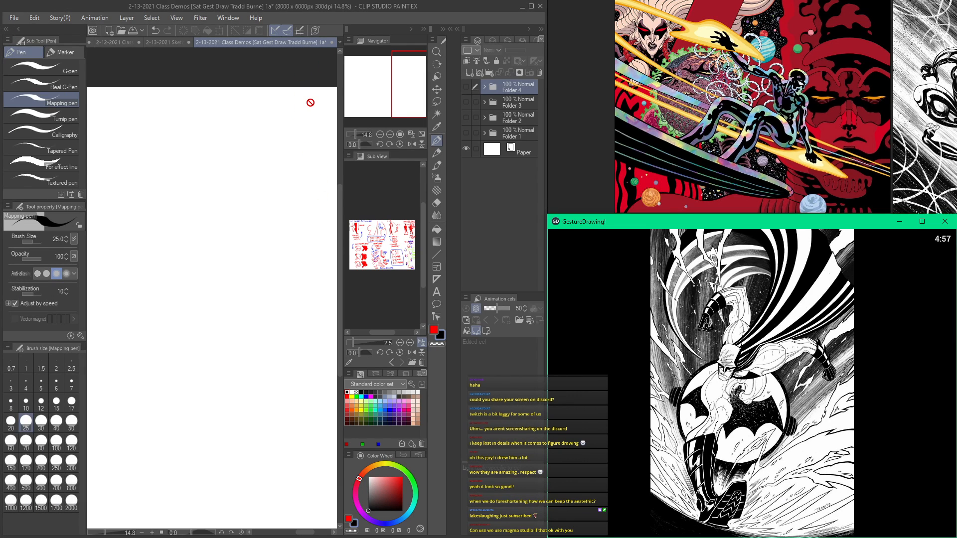
key("alt+Tab")
key("alt+Tab")
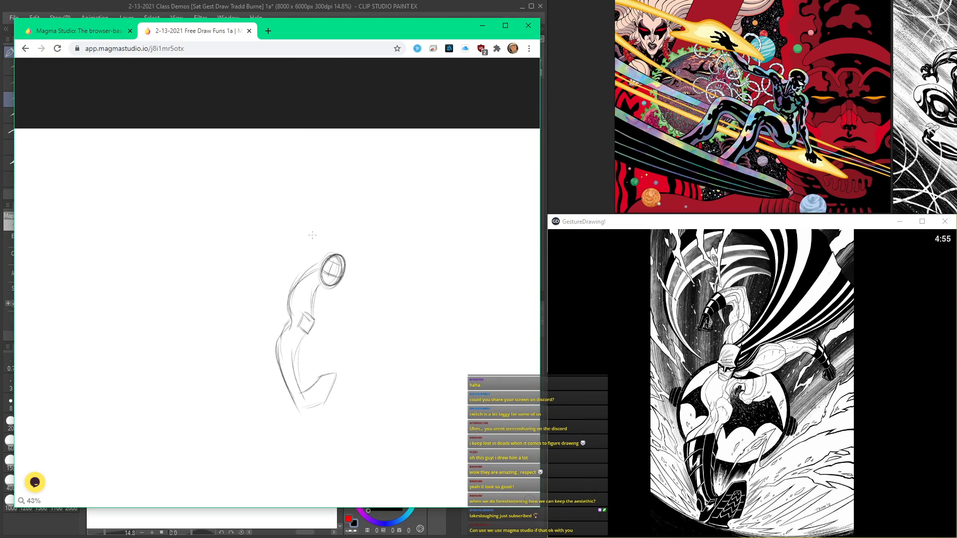
Step: Sketch the raised arm's outer line above the head and the outstretched arm's contour beside it
scroll(317, 246, "up", 3)
mouse_move(320, 209)
left_mouse_down()
mouse_move(308, 270)
mouse_move(316, 298)
left_mouse_up()
mouse_move(330, 267)
left_mouse_down()
mouse_move(336, 248)
mouse_move(321, 251)
left_mouse_up()
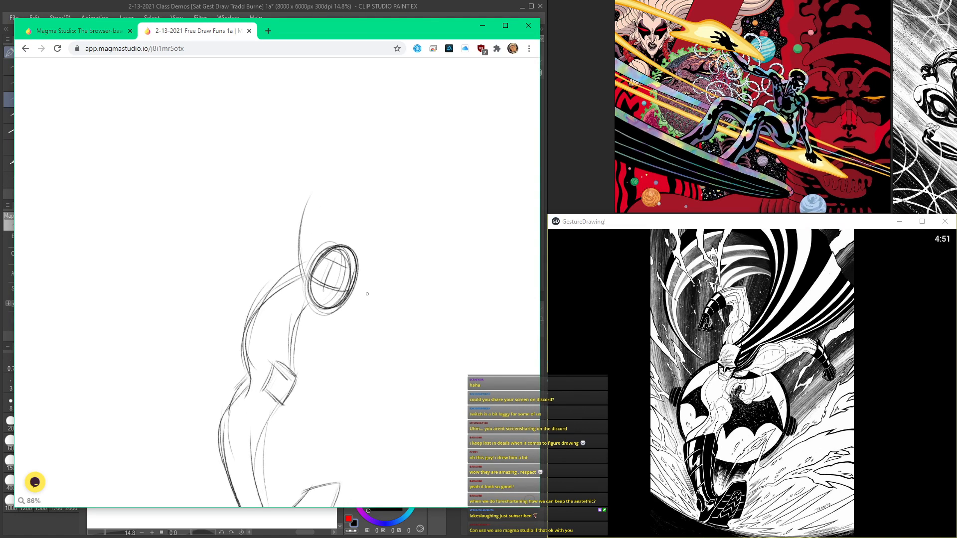
mouse_move(327, 306)
left_mouse_down()
mouse_move(369, 312)
mouse_move(411, 289)
left_mouse_up()
mouse_move(389, 245)
left_mouse_down()
mouse_move(431, 247)
mouse_move(412, 292)
mouse_move(366, 264)
mouse_move(355, 287)
mouse_move(357, 253)
left_mouse_up()
scroll(397, 264, "up", 3)
scroll(339, 237, "down", 1)
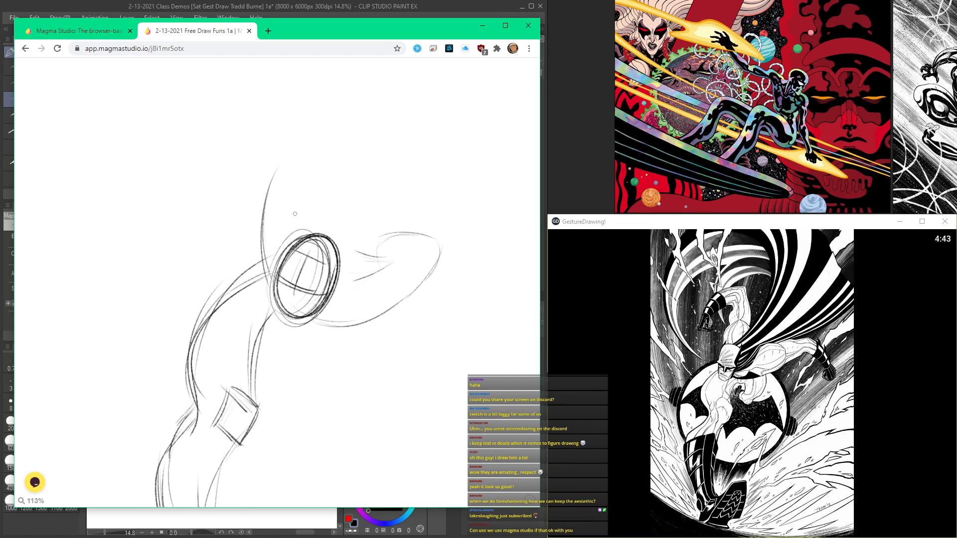
Step: Add the inner line of the raised arm and strengthen its outer curve above the head
left_click_drag(308, 177, 308, 219)
left_click_drag(289, 164, 273, 230)
scroll(358, 250, "down", 1)
scroll(358, 251, "up", 4)
scroll(351, 253, "down", 3)
scroll(351, 253, "up", 3)
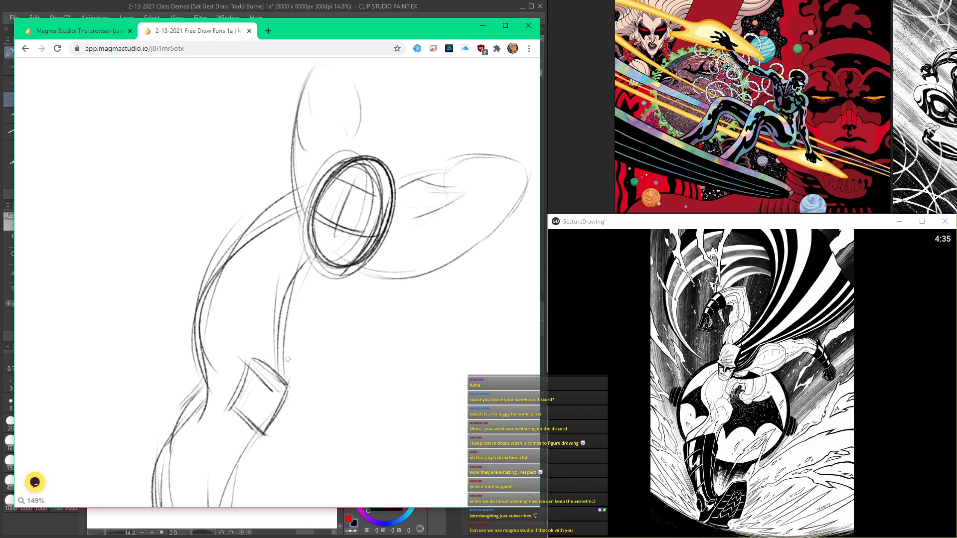
Step: Sketch the chest line under the outstretched arm and refine the torso contour down to the hip
mouse_move(374, 275)
left_mouse_down()
mouse_move(347, 292)
mouse_move(313, 279)
mouse_move(296, 309)
mouse_move(310, 321)
mouse_move(285, 361)
left_mouse_up()
scroll(305, 338, "down", 4)
scroll(277, 331, "up", 5)
left_click_drag(303, 307, 223, 409)
left_click_drag(269, 324, 237, 460)
scroll(359, 286, "down", 7)
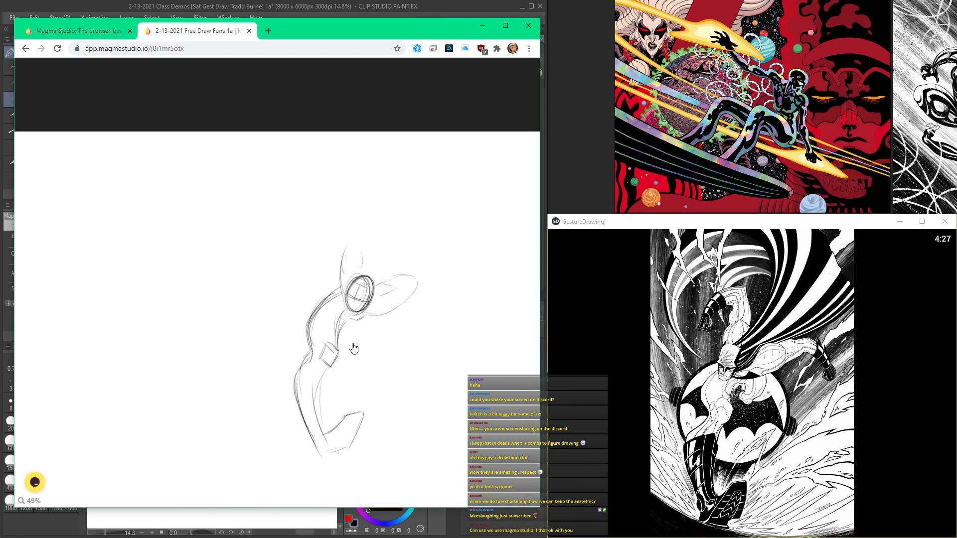
Step: Refine the long leg with strokes along its inner contour and near the ankle
left_click_drag(353, 347, 359, 204)
scroll(318, 310, "up", 4)
left_click_drag(315, 296, 311, 265)
scroll(325, 262, "up", 3)
left_click_drag(338, 160, 361, 292)
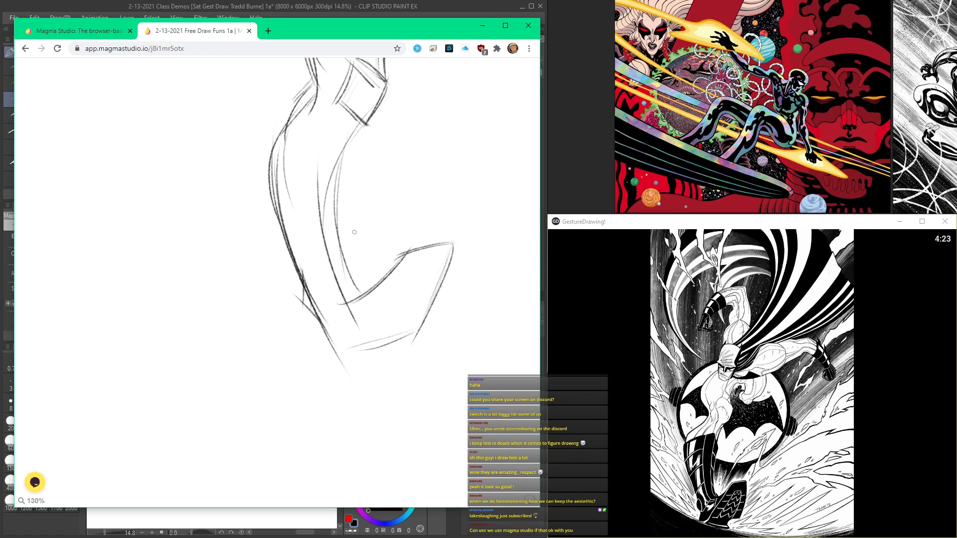
Step: Define the boot at the end of the leg with a sole edge and overlapping contour strokes
left_click_drag(454, 245, 421, 248)
left_click_drag(401, 279, 348, 328)
left_click_drag(411, 258, 335, 337)
left_click_drag(379, 297, 331, 341)
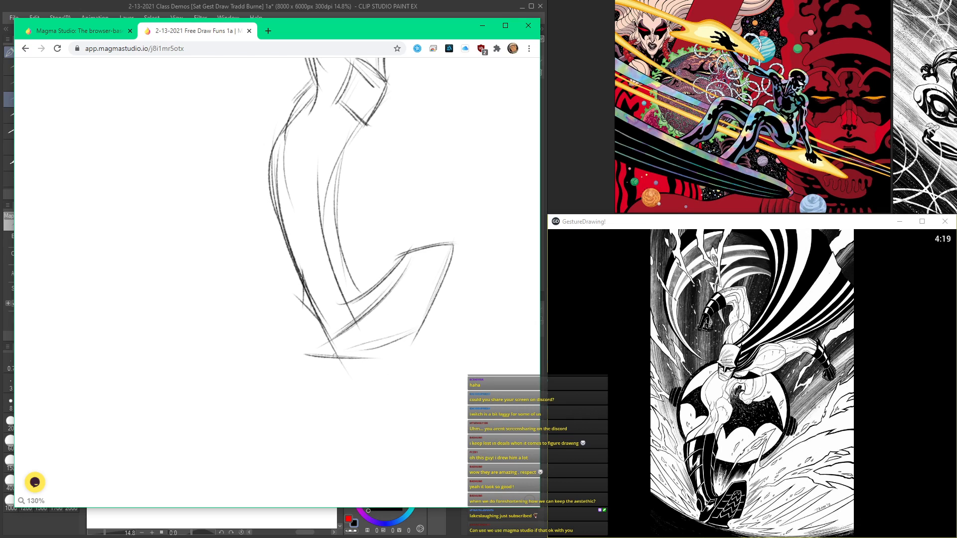
scroll(369, 164, "down", 6)
scroll(369, 164, "up", 5)
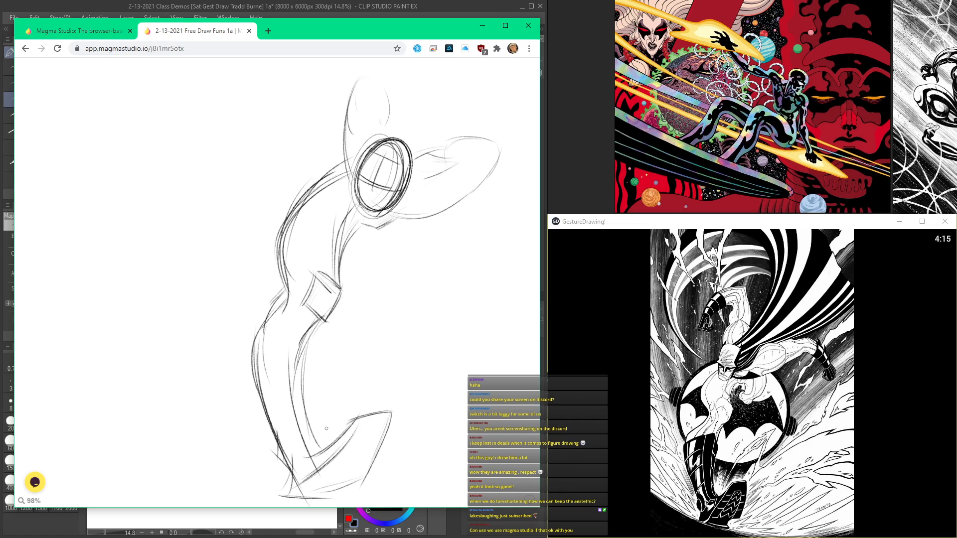
Step: Sketch the torso's side contour curving down from beneath the outstretched arm, with a shorter inner curve below the head
scroll(298, 350, "up", 2)
left_click_drag(424, 341, 390, 401)
mouse_move(450, 315)
left_mouse_down()
mouse_move(392, 419)
mouse_move(378, 411)
left_mouse_up()
left_click_drag(380, 357, 355, 398)
left_click_drag(445, 329, 410, 400)
mouse_move(452, 317)
left_mouse_down()
mouse_move(402, 403)
mouse_move(376, 421)
left_mouse_up()
mouse_move(393, 404)
left_mouse_down()
mouse_move(368, 418)
mouse_move(392, 424)
mouse_move(383, 439)
left_mouse_up()
scroll(335, 429, "up", 3)
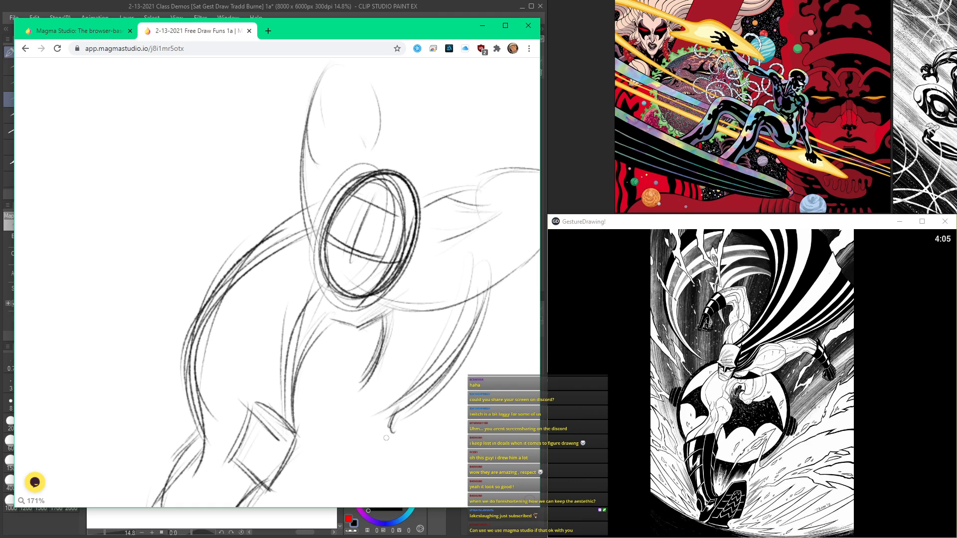
scroll(338, 440, "up", 3)
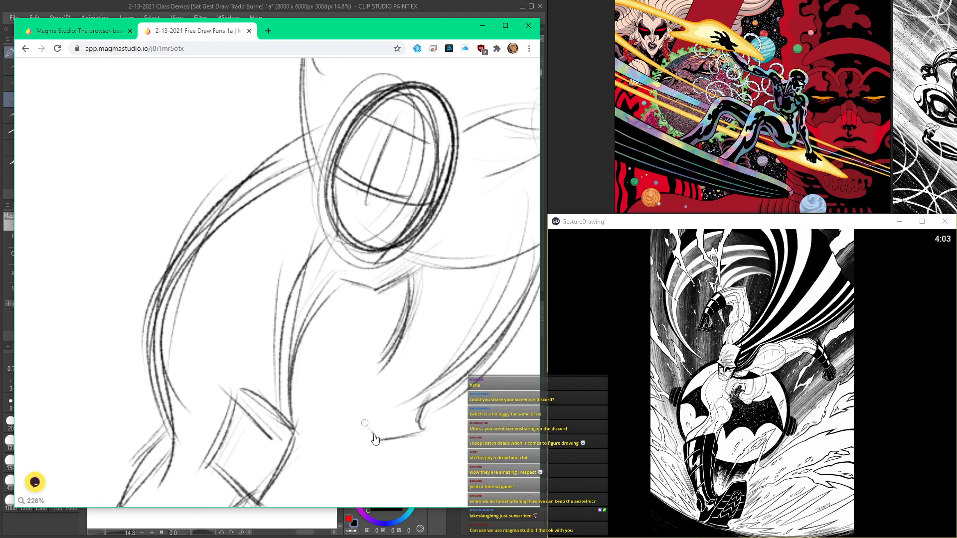
Step: Add the small angular foreshortened contours beneath the head, between the long leg and the torso's side curve
scroll(364, 423, "down", 4)
scroll(362, 384, "up", 3)
left_click_drag(382, 364, 347, 379)
mouse_move(377, 367)
left_mouse_down()
mouse_move(356, 384)
mouse_move(363, 428)
left_mouse_up()
left_click_drag(349, 382, 363, 427)
mouse_move(366, 369)
left_mouse_down()
mouse_move(372, 340)
mouse_move(356, 341)
mouse_move(369, 334)
mouse_move(335, 353)
mouse_move(319, 394)
left_mouse_up()
mouse_move(330, 354)
left_mouse_down()
mouse_move(320, 404)
mouse_move(360, 424)
left_mouse_up()
left_click_drag(348, 380, 359, 423)
left_click_drag(366, 375, 354, 416)
scroll(369, 309, "down", 5)
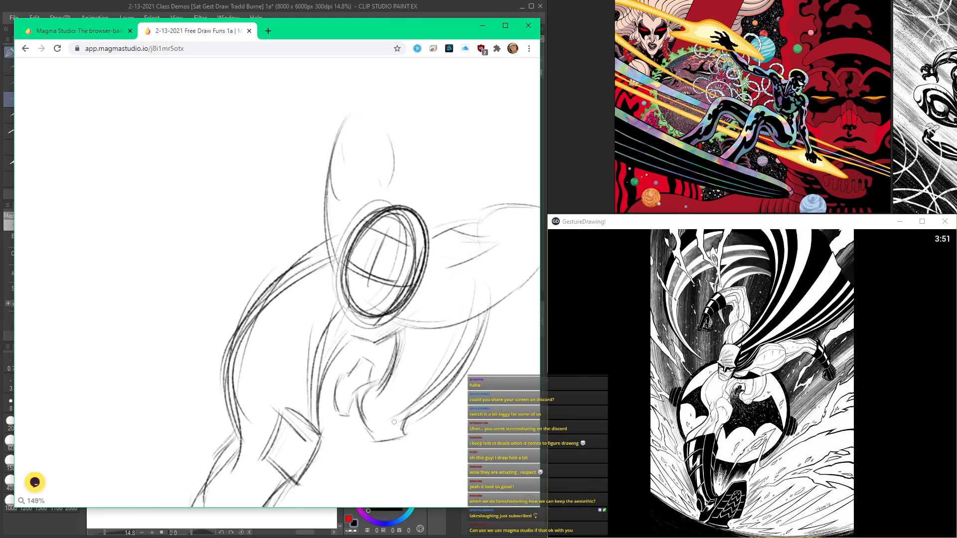
Step: Extend the raised arm above the biceps with curved contours on both sides leading toward the elbow
scroll(372, 152, "up", 5)
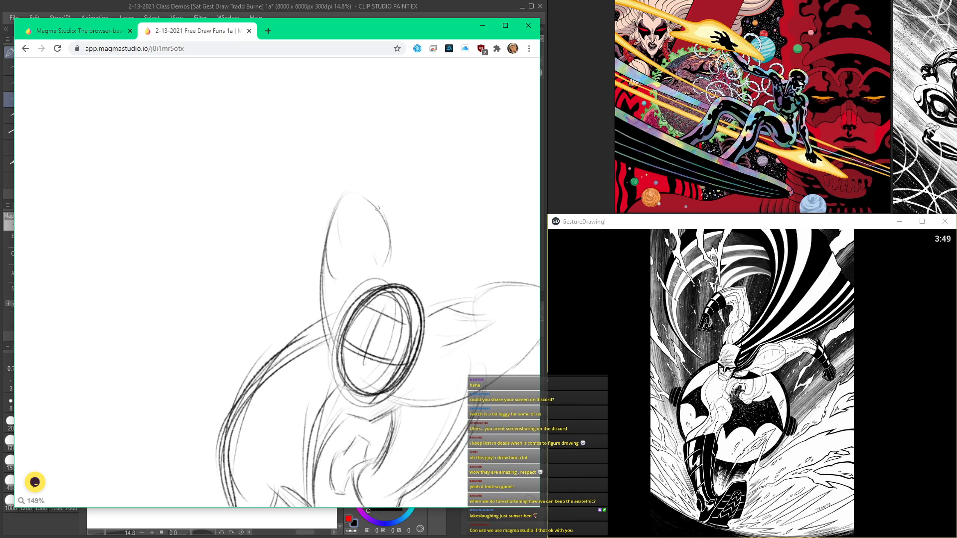
scroll(358, 169, "down", 4)
scroll(348, 184, "up", 2)
left_click_drag(350, 174, 357, 244)
left_click_drag(347, 185, 355, 239)
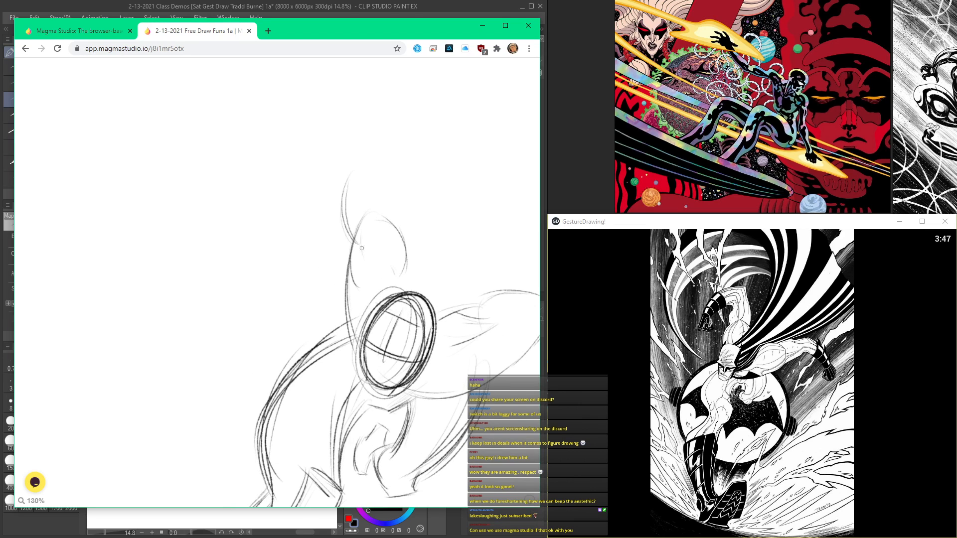
scroll(386, 206, "up", 1)
left_click_drag(400, 261, 398, 306)
scroll(412, 310, "down", 4)
scroll(404, 338, "up", 4)
left_click_drag(429, 347, 411, 362)
scroll(422, 345, "down", 5)
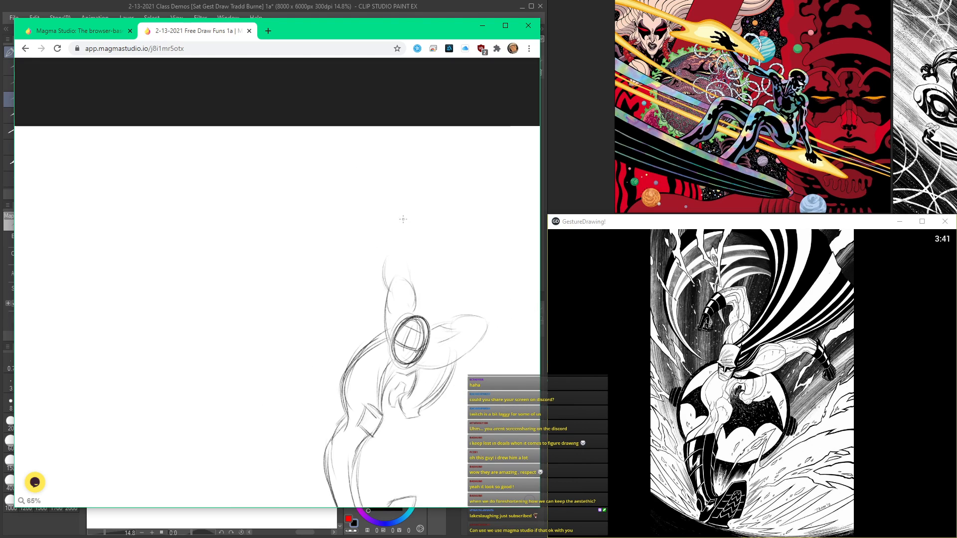
scroll(396, 312, "up", 4)
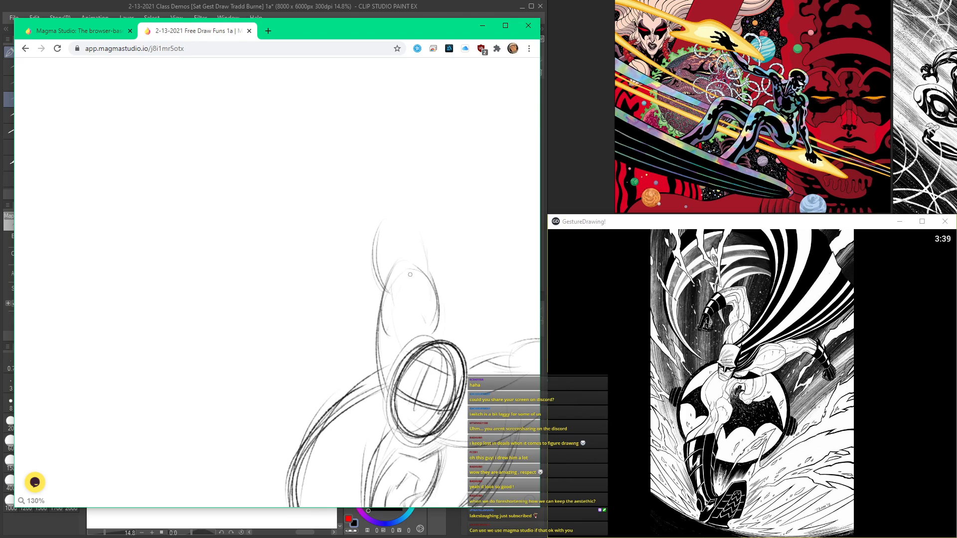
mouse_move(419, 234)
left_mouse_down()
mouse_move(432, 268)
mouse_move(429, 251)
left_mouse_up()
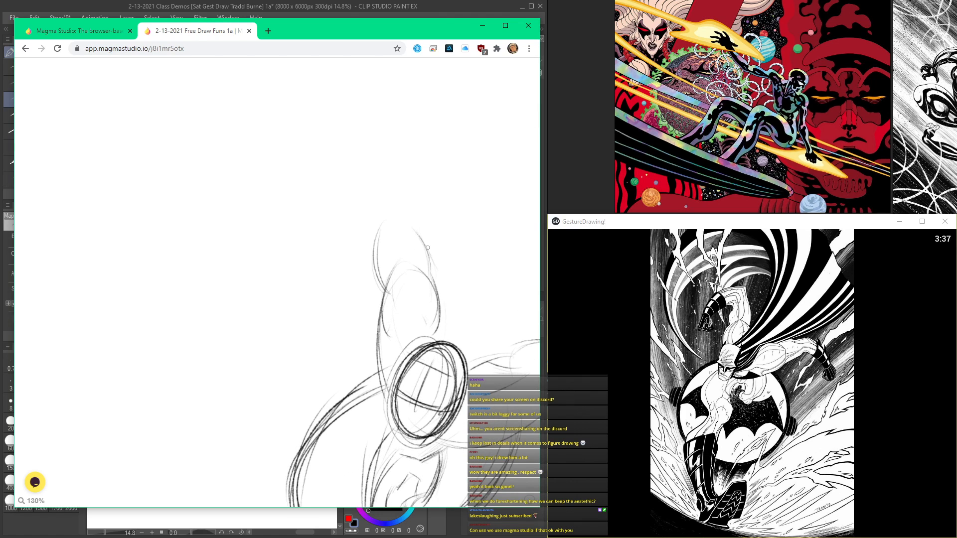
Step: Sketch the raised arm's elbow point and the upper and lower arcs of its forearm bending outward and down
left_click_drag(406, 197, 423, 239)
left_click_drag(406, 191, 319, 227)
left_click_drag(403, 208, 410, 227)
mouse_move(407, 190)
left_mouse_down()
mouse_move(431, 275)
mouse_move(346, 204)
mouse_move(301, 253)
left_mouse_up()
left_click_drag(394, 231, 324, 258)
mouse_move(360, 202)
left_mouse_down()
mouse_move(311, 242)
mouse_move(296, 270)
left_mouse_up()
left_click_drag(352, 207, 299, 273)
left_click_drag(396, 192, 344, 218)
scroll(323, 343, "down", 6)
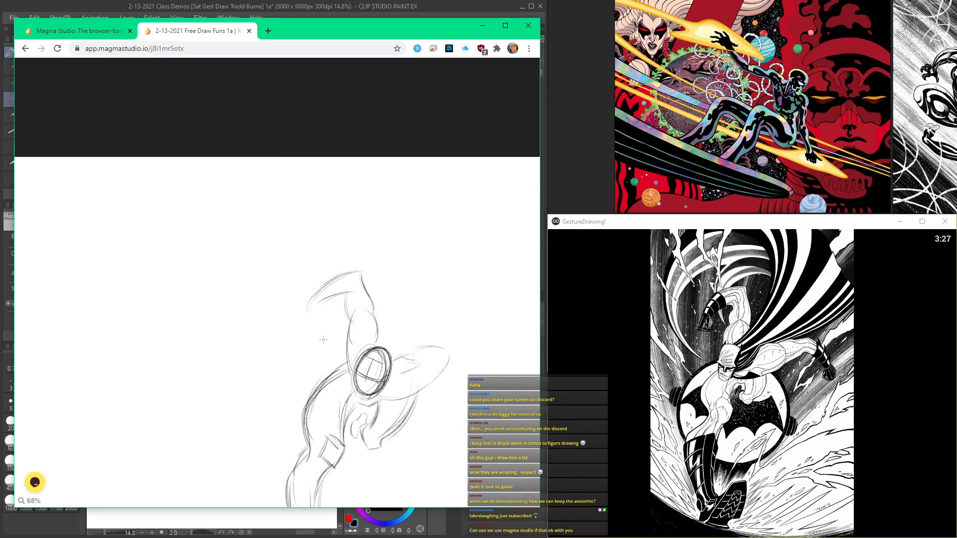
Step: Refine the shoulder mass of the outstretched arm with overlapping curves and reinforce the torso's side contour below it
scroll(450, 272, "up", 5)
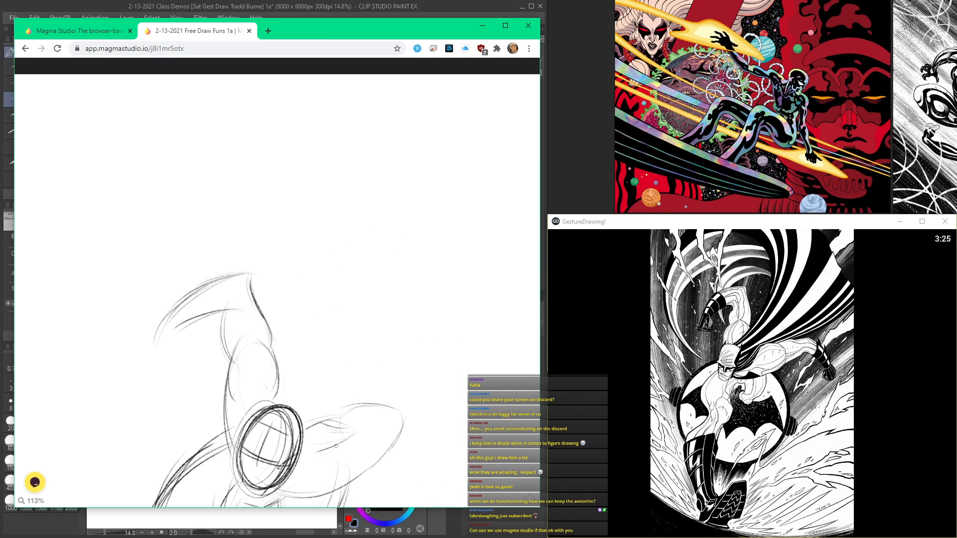
mouse_move(343, 444)
left_mouse_down()
mouse_move(330, 317)
mouse_move(348, 342)
left_mouse_up()
left_click_drag(307, 314, 361, 295)
left_click_drag(373, 302, 343, 349)
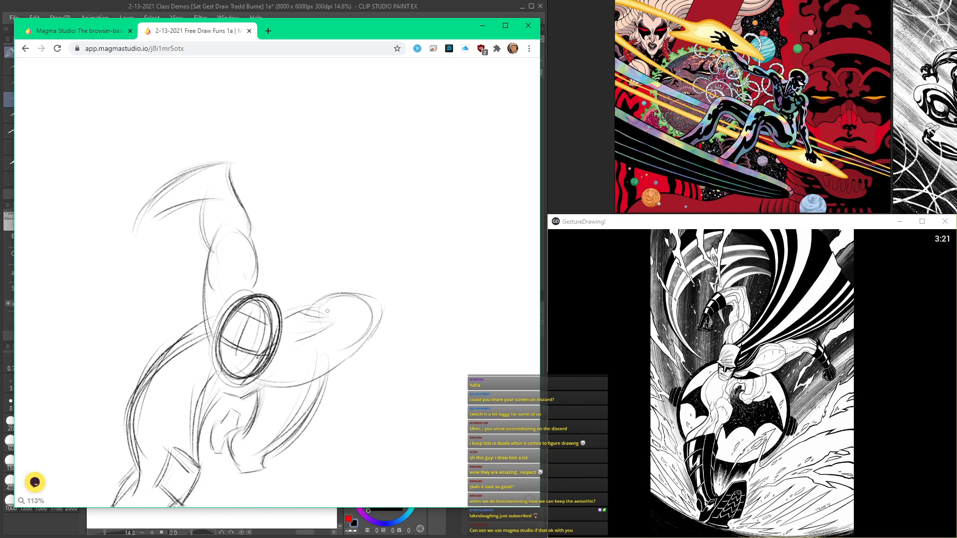
mouse_move(332, 315)
left_mouse_down()
mouse_move(402, 296)
mouse_move(338, 299)
mouse_move(381, 285)
left_mouse_up()
left_click_drag(236, 318, 281, 237)
left_click_drag(403, 270, 296, 302)
left_click_drag(376, 288, 277, 298)
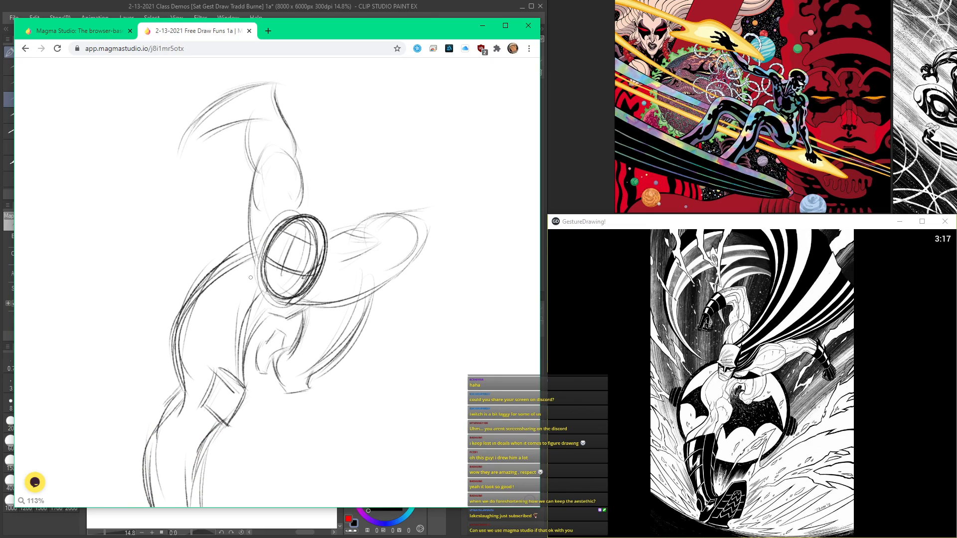
mouse_move(366, 291)
left_mouse_down()
mouse_move(357, 332)
mouse_move(324, 364)
left_mouse_up()
left_click_drag(269, 313, 246, 355)
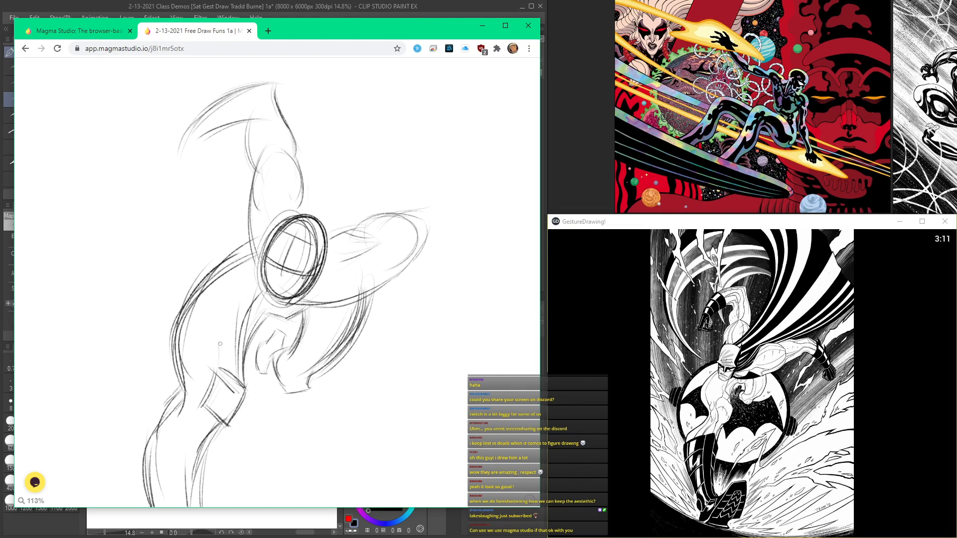
Step: Close off the raised arm's forearm with a wrist line and a short inner contour
mouse_move(197, 149)
left_mouse_down()
mouse_move(260, 240)
mouse_move(238, 266)
mouse_move(259, 277)
left_mouse_up()
mouse_move(263, 237)
left_mouse_down()
mouse_move(270, 266)
mouse_move(252, 279)
left_mouse_up()
left_click_drag(255, 243, 313, 214)
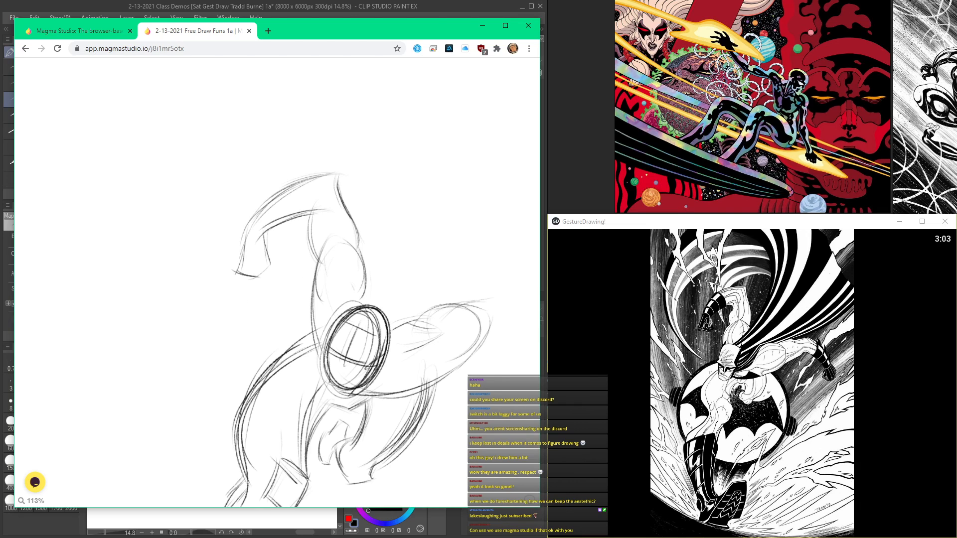
Step: Extend the outstretched arm past the shoulder with upper and lower contour lines reaching toward the elbow
left_click_drag(376, 306, 263, 237)
left_click_drag(343, 233, 298, 278)
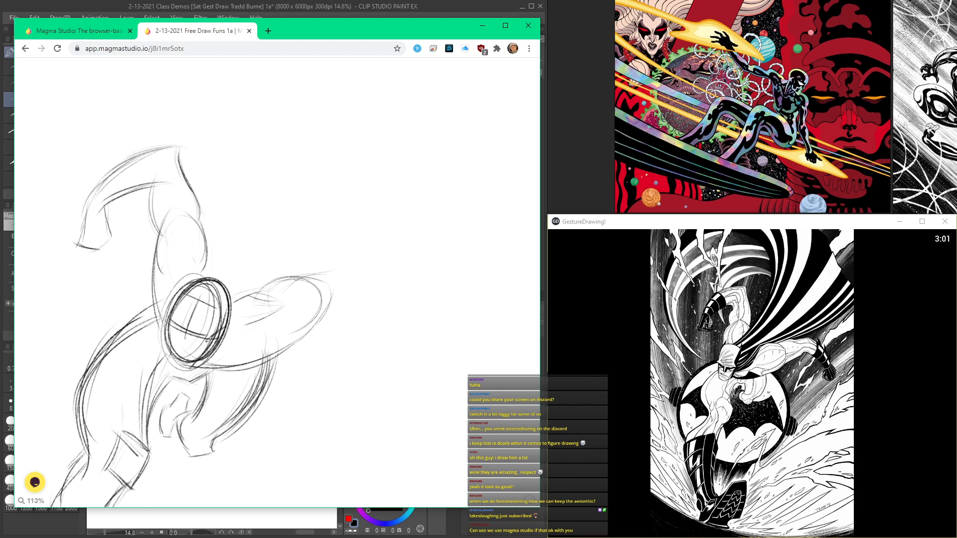
left_click_drag(254, 302, 319, 311)
mouse_move(280, 285)
left_mouse_down()
mouse_move(302, 328)
mouse_move(362, 277)
left_mouse_up()
left_click_drag(269, 288, 344, 250)
left_click_drag(300, 281, 352, 247)
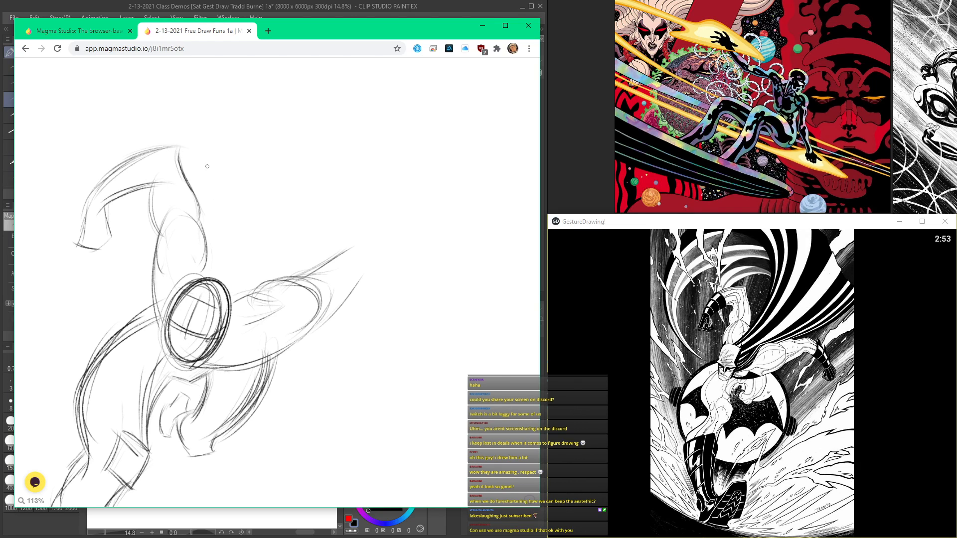
Step: Draw a faint guide arc linking the two elbows and rough in both edges of the outstretched arm's forearm
mouse_move(157, 143)
left_mouse_down()
mouse_move(371, 245)
mouse_move(337, 260)
mouse_move(431, 298)
left_mouse_up()
left_click_drag(364, 244, 420, 296)
left_click_drag(381, 257, 434, 313)
left_click_drag(351, 280, 406, 301)
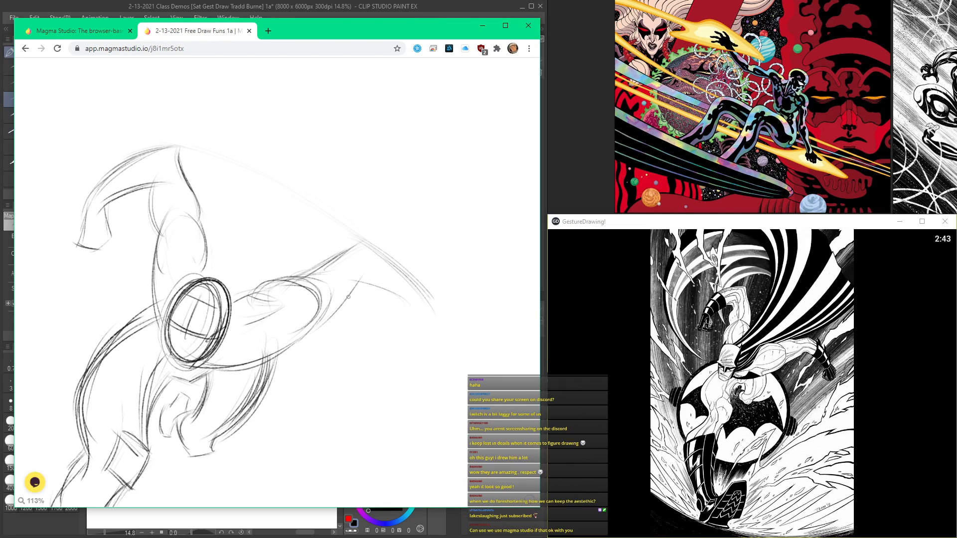
left_click_drag(361, 248, 432, 312)
left_click_drag(358, 281, 406, 304)
Step: Strengthen the underside contour of the outstretched upper arm up to the elbow
scroll(353, 290, "up", 5)
mouse_move(368, 264)
left_mouse_down()
mouse_move(299, 329)
mouse_move(339, 308)
mouse_move(269, 355)
left_mouse_up()
scroll(312, 344, "down", 2)
scroll(267, 356, "down", 3)
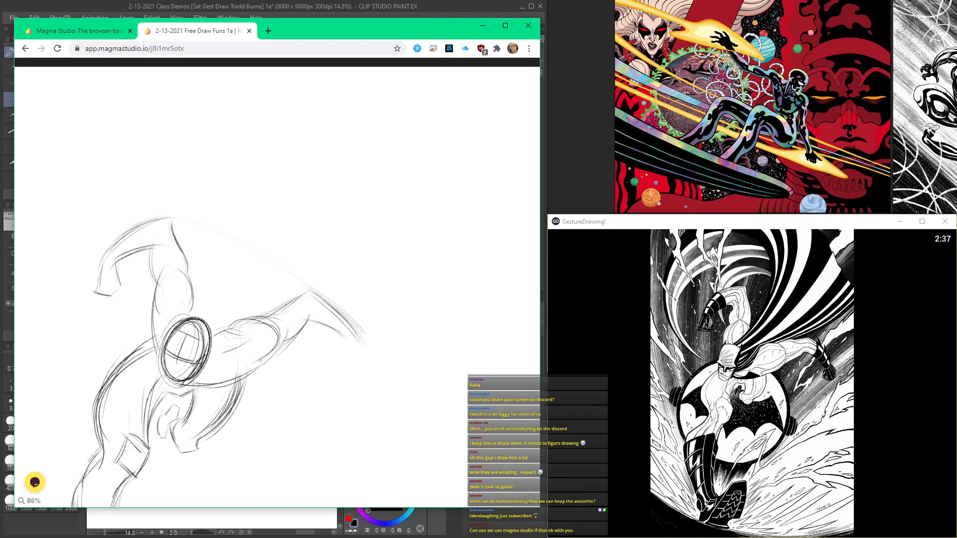
Step: Define the outstretched forearm down to the wrist and sketch a rounded fist shape at its end
scroll(208, 388, "up", 2)
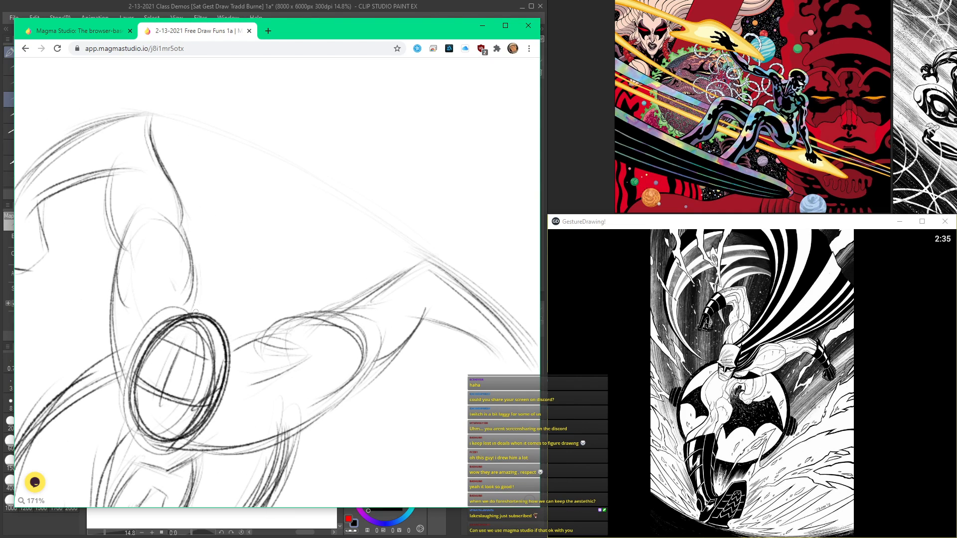
scroll(191, 175, "down", 2)
scroll(194, 269, "up", 2)
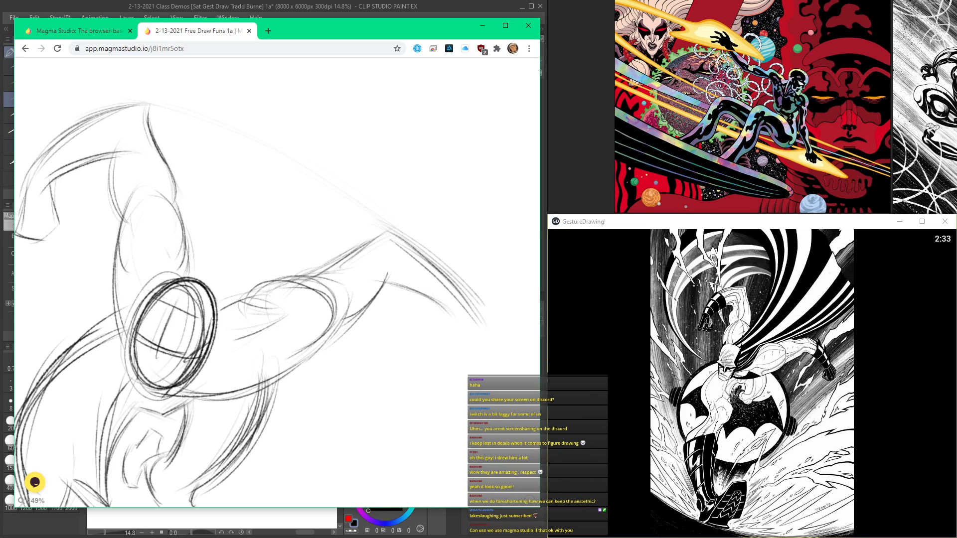
mouse_move(198, 317)
left_mouse_down()
mouse_move(209, 312)
mouse_move(194, 366)
left_mouse_up()
left_click_drag(406, 245, 480, 336)
mouse_move(454, 293)
left_mouse_down()
mouse_move(476, 336)
mouse_move(394, 281)
mouse_move(496, 355)
left_mouse_up()
left_click_drag(452, 330, 463, 376)
mouse_move(480, 324)
left_mouse_down()
mouse_move(502, 358)
mouse_move(465, 382)
left_mouse_up()
mouse_move(452, 332)
left_mouse_down()
mouse_move(450, 366)
mouse_move(477, 382)
left_mouse_up()
left_click_drag(421, 299, 460, 339)
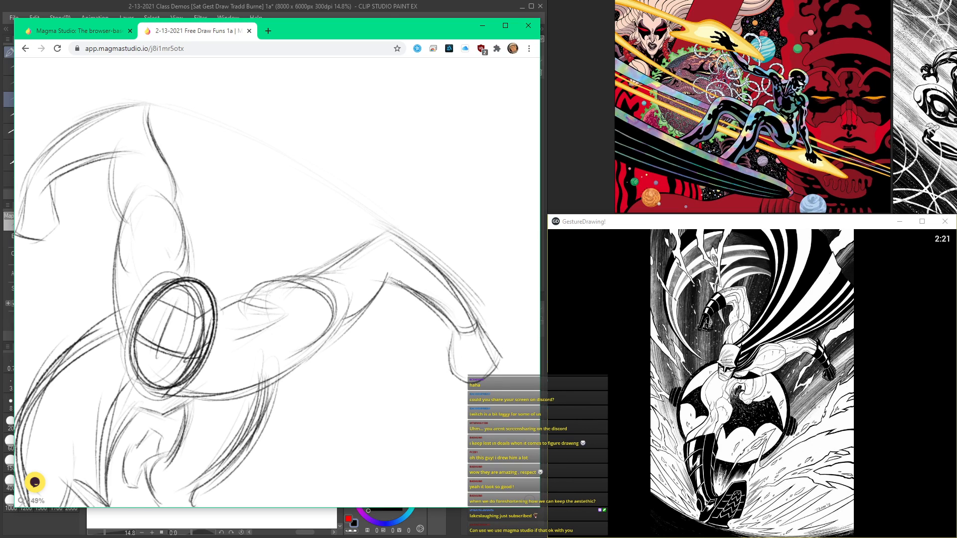
Step: Reinforce the long leg's inner contours below the box shape and add short muscle marks just above the box
scroll(432, 296, "down", 5)
scroll(289, 236, "up", 4)
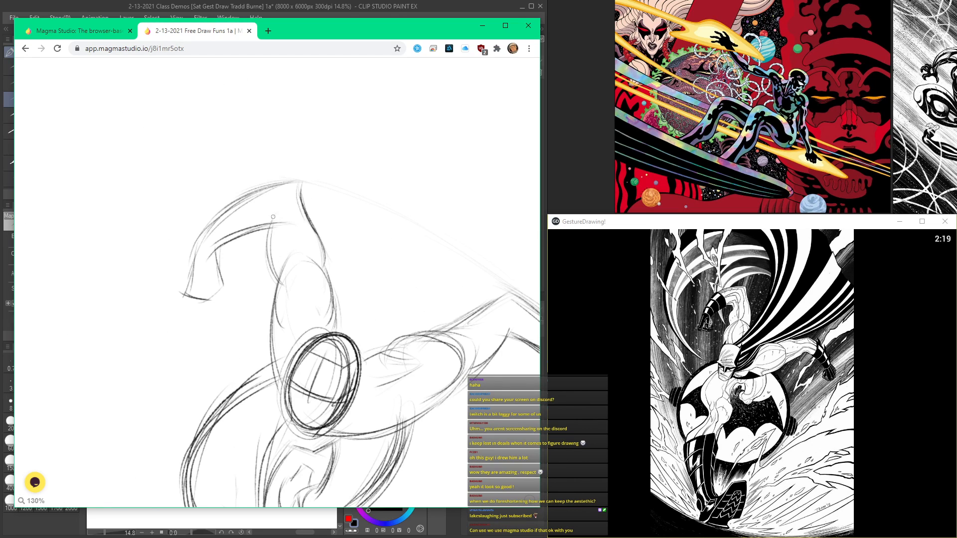
scroll(267, 223, "down", 4)
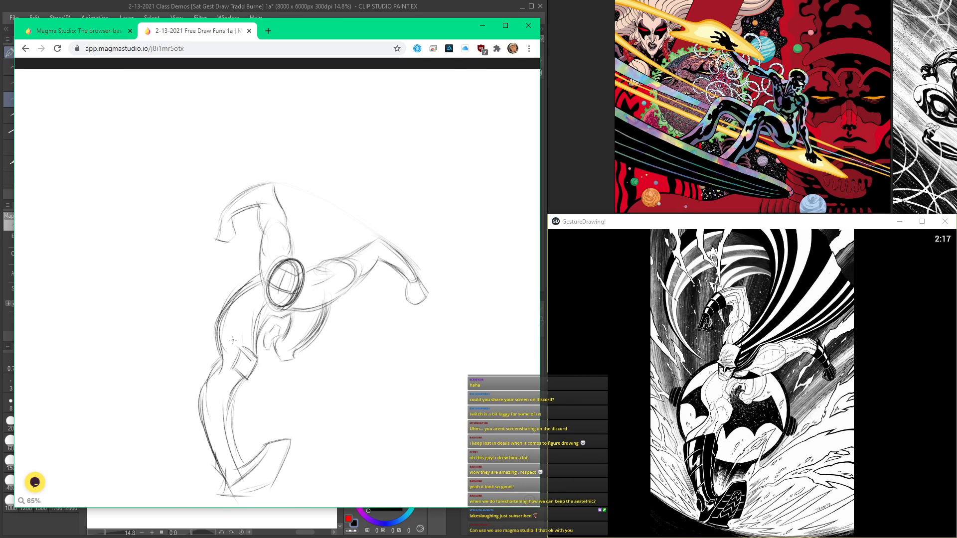
scroll(232, 389, "up", 3)
left_click_drag(234, 352, 214, 416)
left_click_drag(236, 383, 230, 493)
left_click_drag(259, 294, 249, 318)
left_click_drag(262, 261, 251, 311)
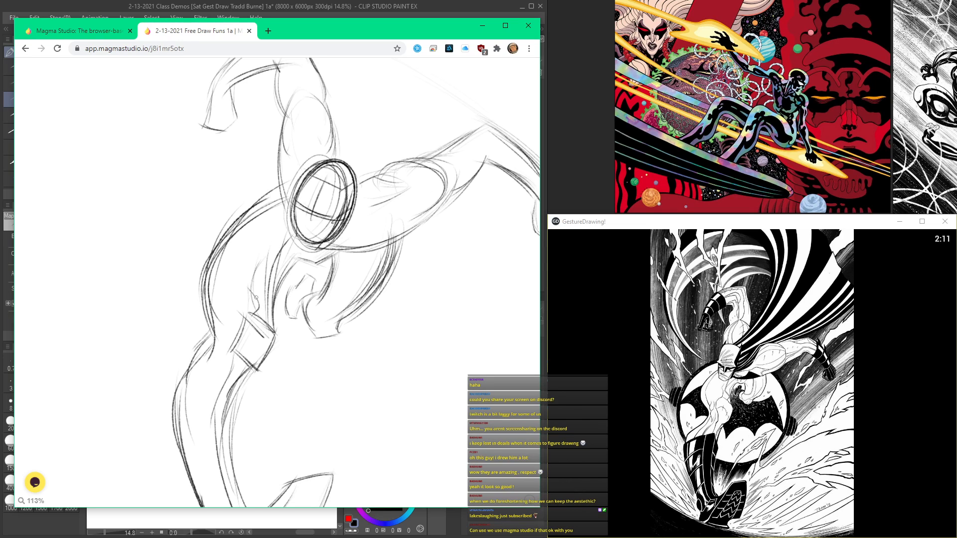
Step: Lightly restate the torso's outer contour and add a small mouth mark to the face
scroll(263, 253, "down", 3)
scroll(263, 253, "up", 3)
left_click_drag(276, 191, 222, 317)
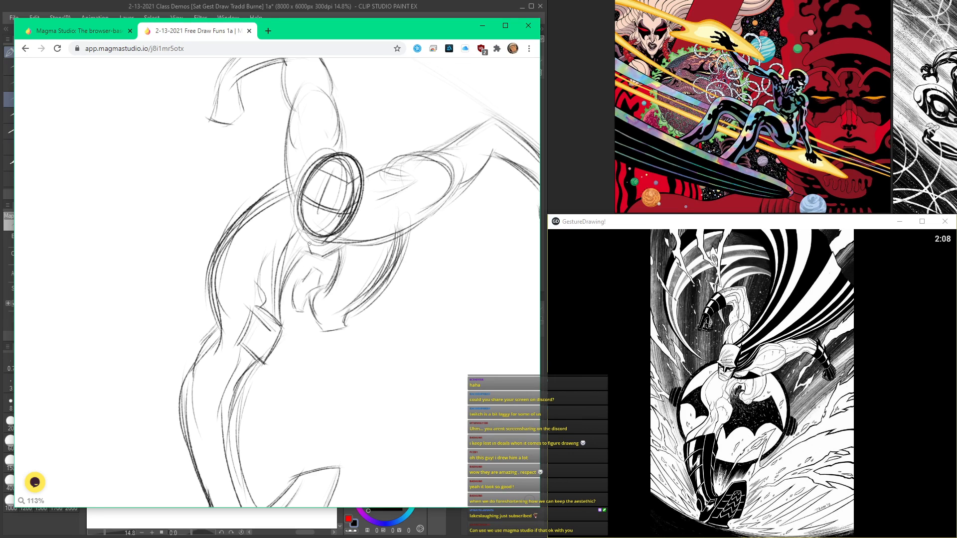
scroll(344, 176, "up", 3)
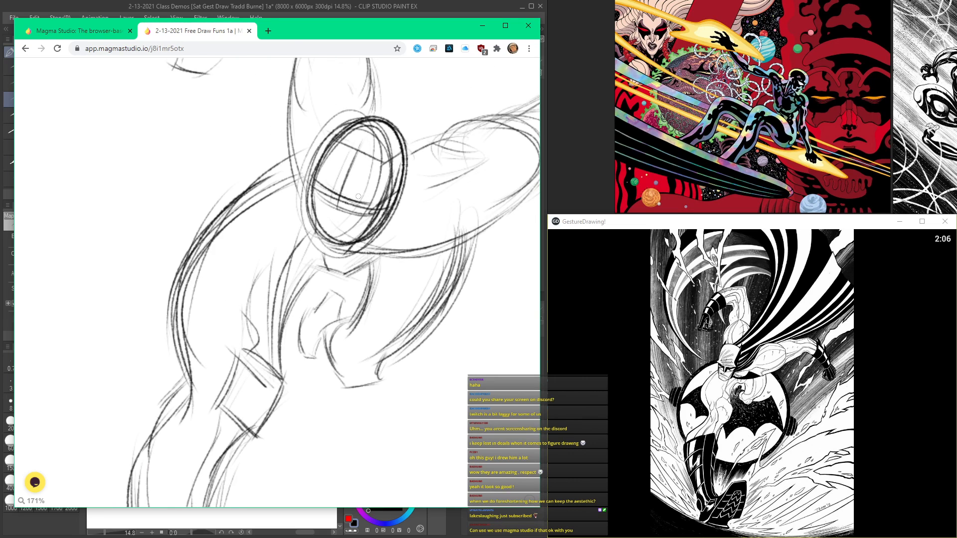
scroll(334, 215, "down", 5)
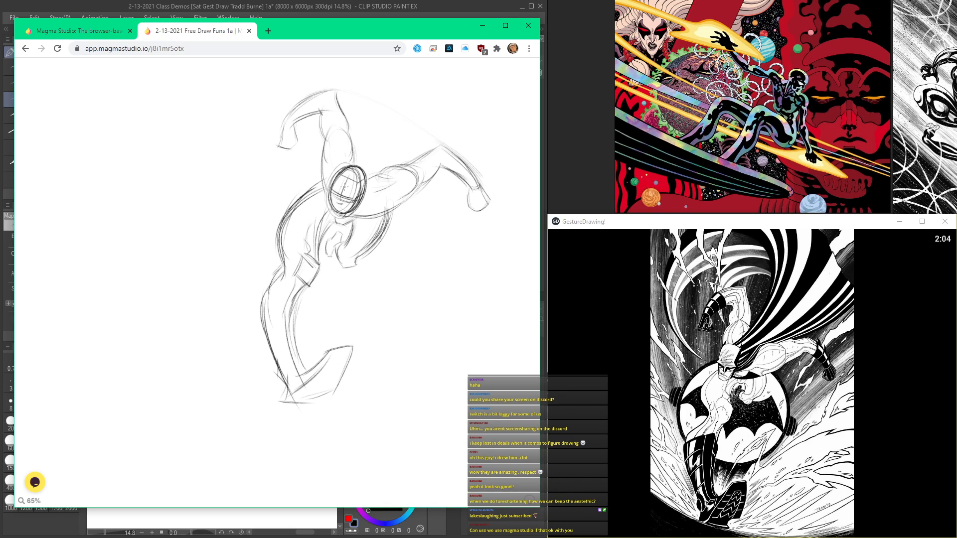
scroll(387, 204, "up", 3)
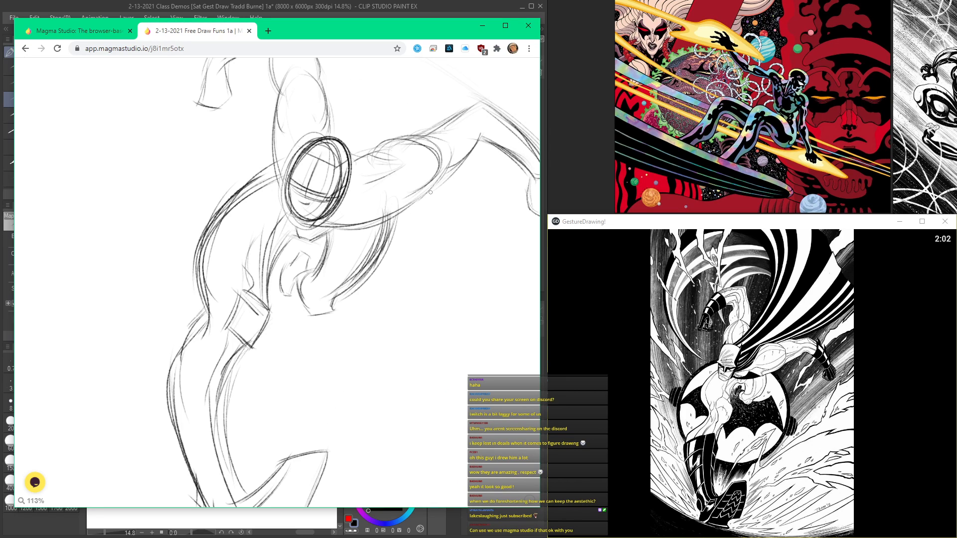
scroll(331, 245, "down", 3)
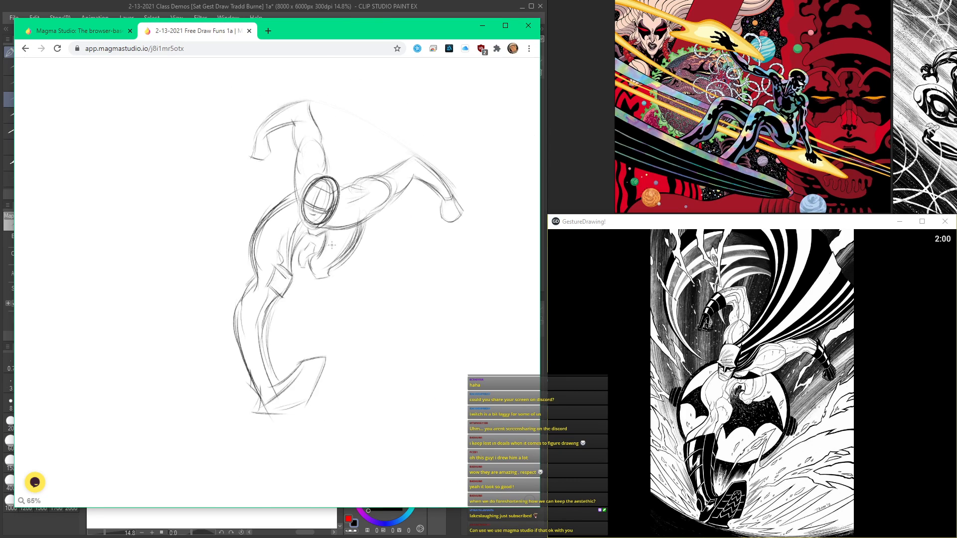
Step: Darken the torso's side contour beneath the outstretched arm and the short edge closing its lower end
scroll(331, 244, "up", 5)
mouse_move(394, 192)
left_mouse_down()
mouse_move(368, 266)
mouse_move(315, 310)
mouse_move(314, 329)
left_mouse_up()
left_click_drag(285, 333, 314, 328)
scroll(262, 287, "down", 4)
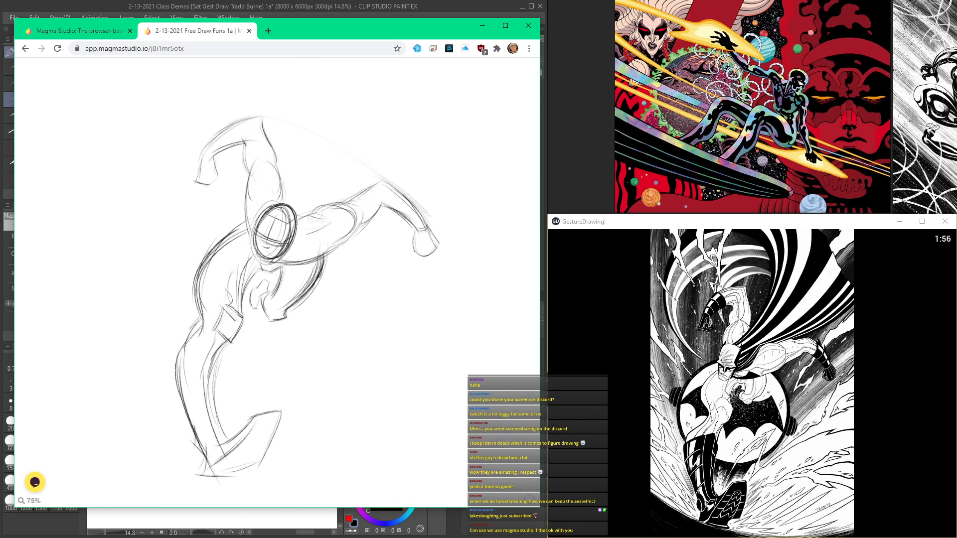
Step: Add muscle contours at the shoulder and along the underside of the outstretched upper arm
scroll(383, 210, "up", 4)
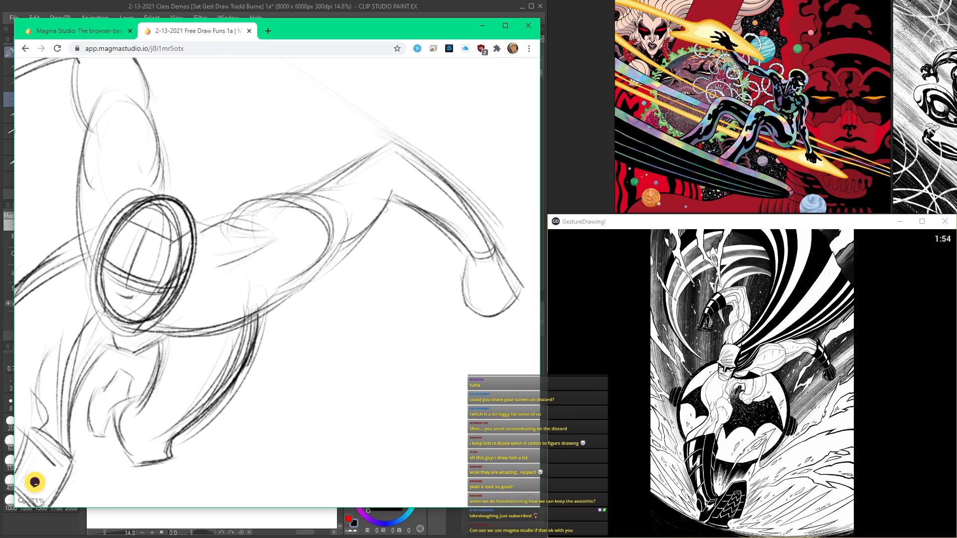
mouse_move(330, 245)
left_mouse_down()
mouse_move(369, 230)
mouse_move(227, 325)
left_mouse_up()
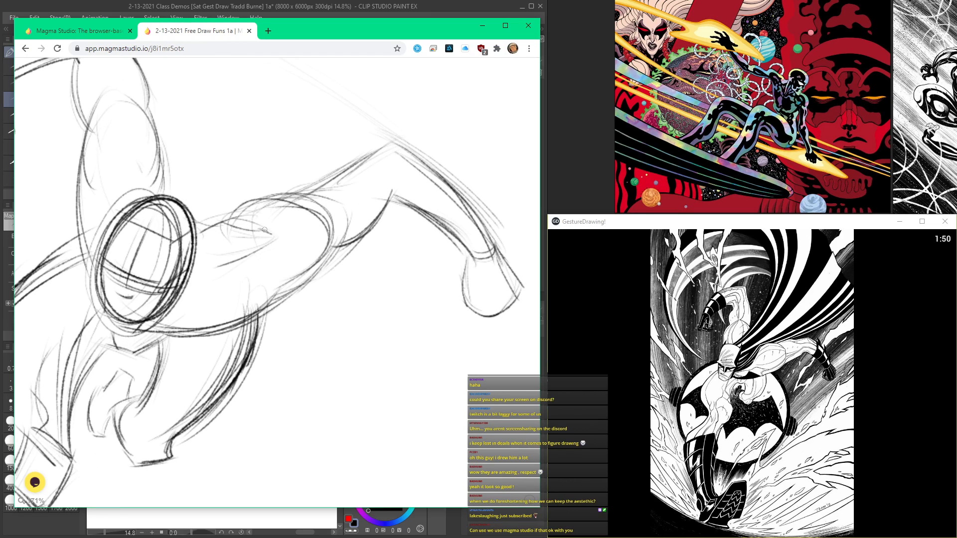
scroll(161, 238, "down", 3)
scroll(161, 238, "up", 1)
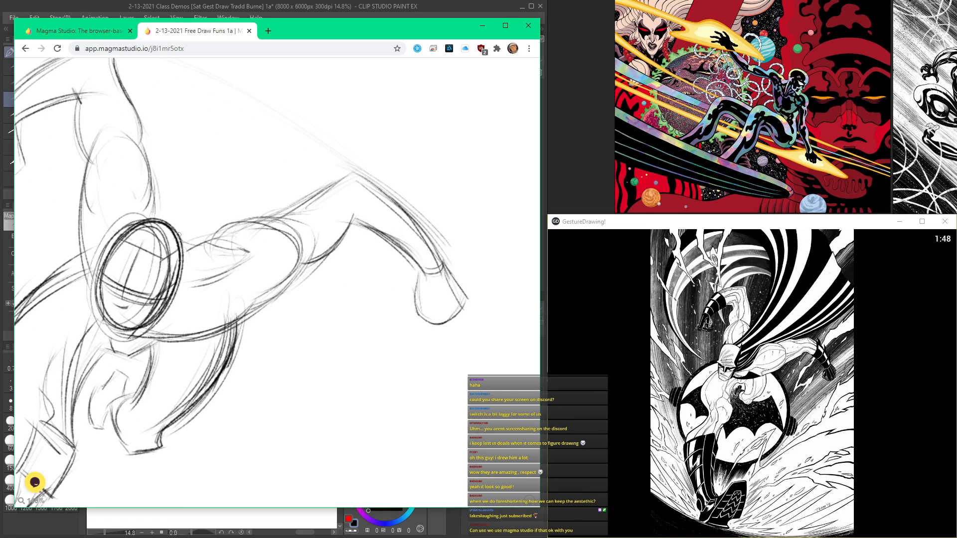
Step: Restate the outer edge of the outstretched forearm and refine the outline of its fist
scroll(195, 235, "down", 3)
scroll(258, 199, "up", 3)
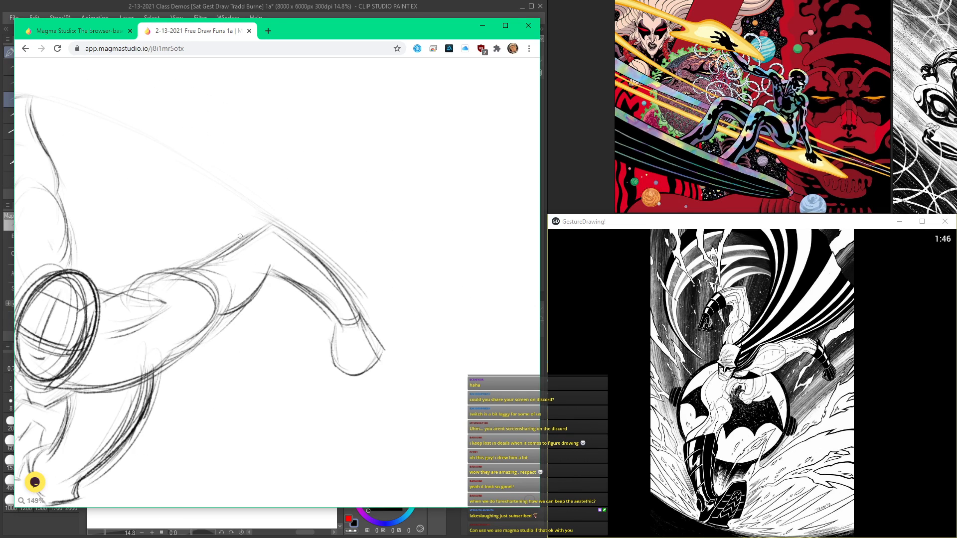
left_click_drag(270, 227, 355, 312)
mouse_move(336, 347)
left_mouse_down()
mouse_move(330, 371)
mouse_move(376, 398)
left_mouse_up()
left_click_drag(386, 351, 378, 391)
left_click_drag(339, 381, 361, 387)
scroll(370, 388, "down", 4)
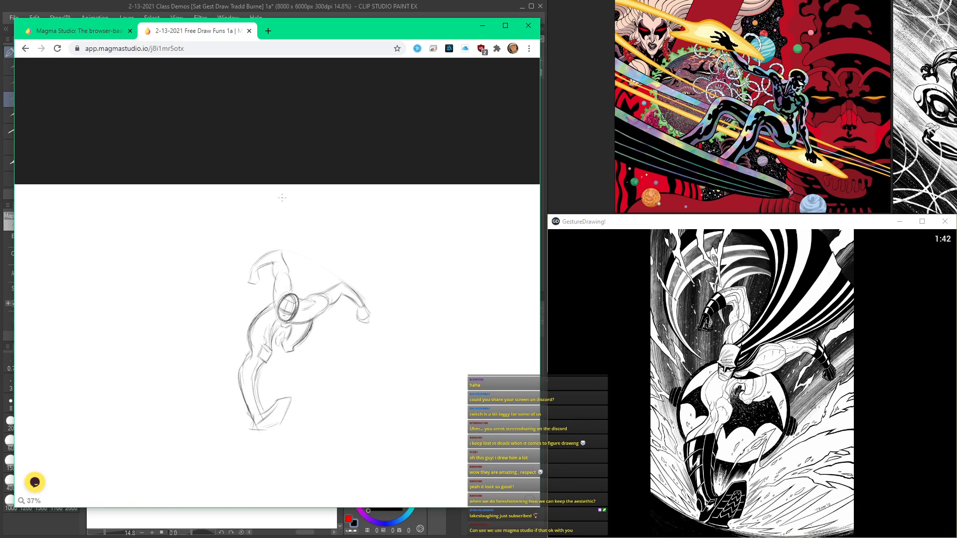
Step: Close the outline of the foot's sole and sketch tread lines across it
scroll(267, 297, "up", 3)
left_click_drag(279, 248, 267, 297)
scroll(267, 297, "down", 3)
scroll(279, 380, "up", 2)
mouse_move(266, 383)
left_mouse_down()
mouse_move(301, 269)
mouse_move(299, 358)
left_mouse_up()
left_click_drag(297, 310, 306, 369)
left_click_drag(293, 333, 323, 361)
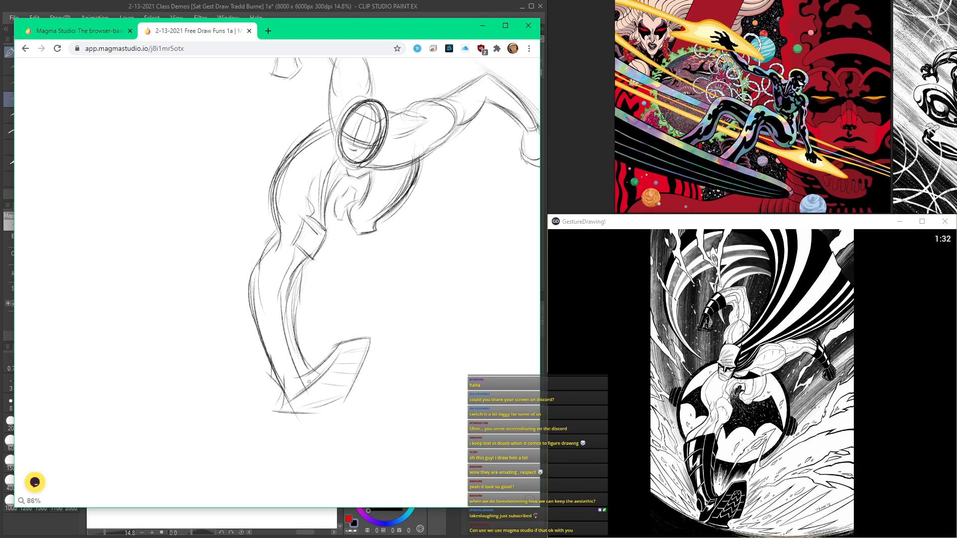
Step: Restate the head's oval and refine the jaw, neck and upper-chest lines beneath it
left_click_drag(328, 177, 319, 315)
left_click_drag(282, 106, 284, 127)
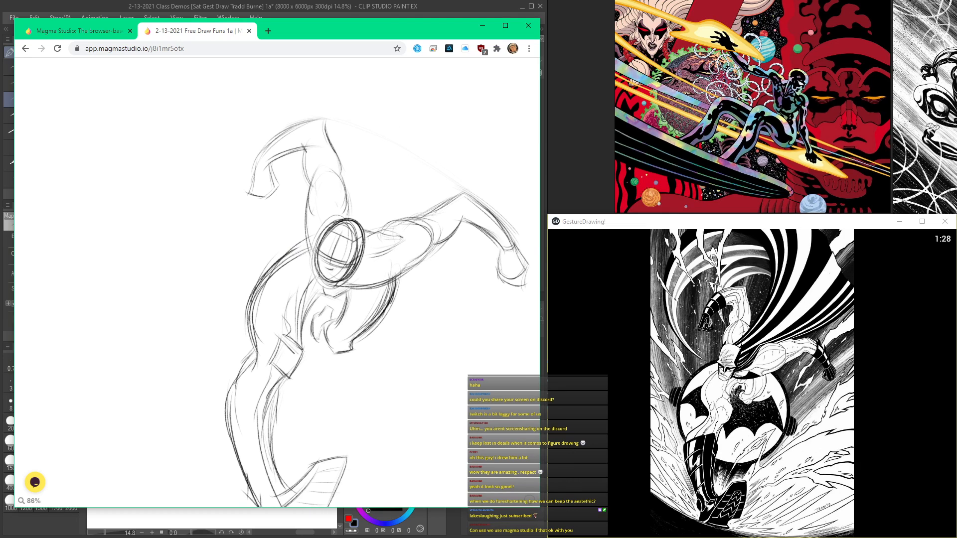
left_click_drag(322, 286, 340, 289)
scroll(320, 264, "up", 5)
left_click_drag(322, 254, 308, 318)
mouse_move(418, 276)
left_mouse_down()
mouse_move(379, 327)
mouse_move(364, 326)
mouse_move(379, 326)
left_mouse_up()
scroll(376, 325, "down", 2)
scroll(361, 291, "up", 2)
left_click_drag(340, 318, 382, 331)
scroll(388, 313, "down", 2)
left_click_drag(352, 284, 402, 300)
scroll(336, 171, "down", 3)
scroll(332, 143, "up", 1)
scroll(333, 143, "up", 2)
scroll(319, 149, "down", 1)
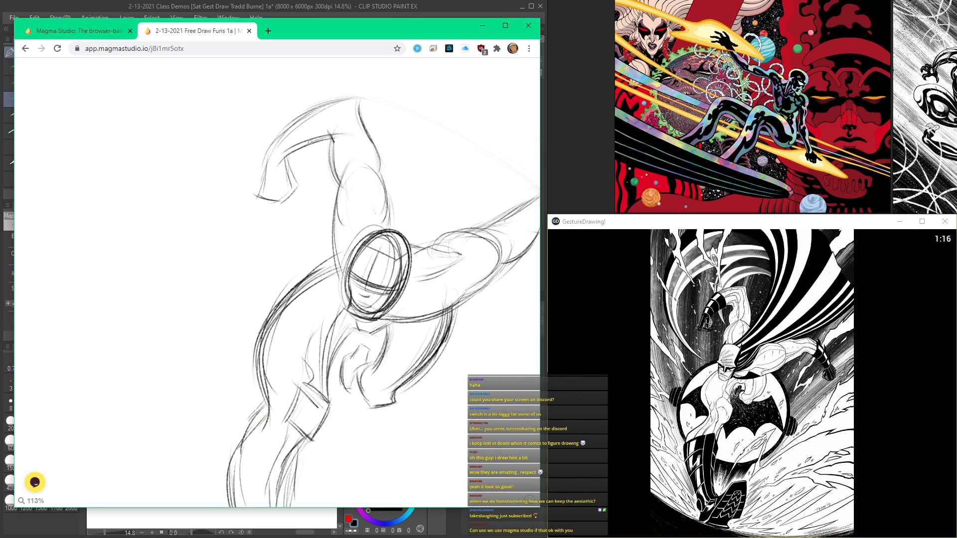
Step: Add a glove cuff line across the raised forearm and bands across the outstretched forearm
left_click_drag(331, 116, 331, 129)
scroll(291, 147, "down", 3)
scroll(399, 182, "up", 7)
mouse_move(401, 163)
left_mouse_down()
mouse_move(387, 199)
mouse_move(446, 230)
mouse_move(431, 281)
left_mouse_up()
scroll(441, 234, "down", 3)
scroll(441, 234, "up", 5)
left_click_drag(470, 227, 501, 281)
scroll(502, 281, "down", 5)
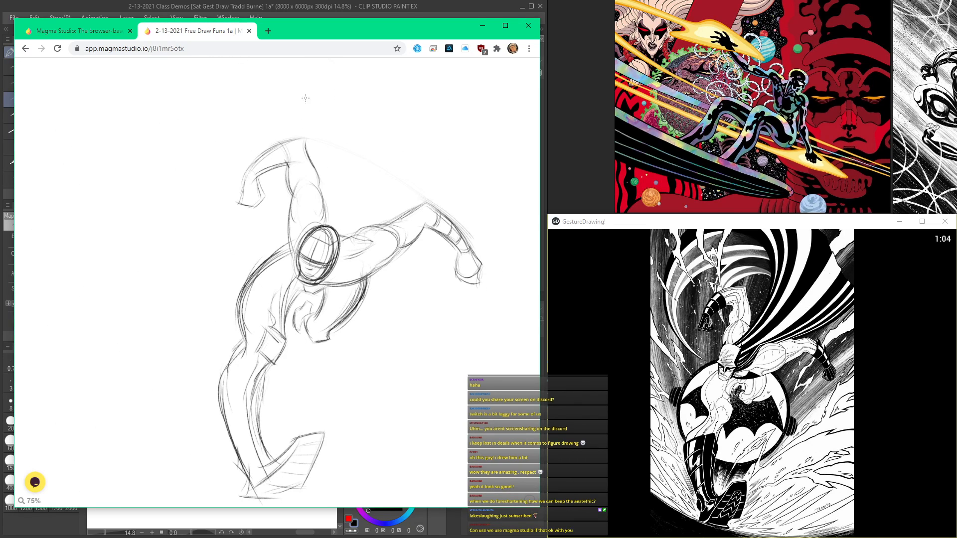
scroll(267, 160, "up", 3)
scroll(302, 161, "down", 4)
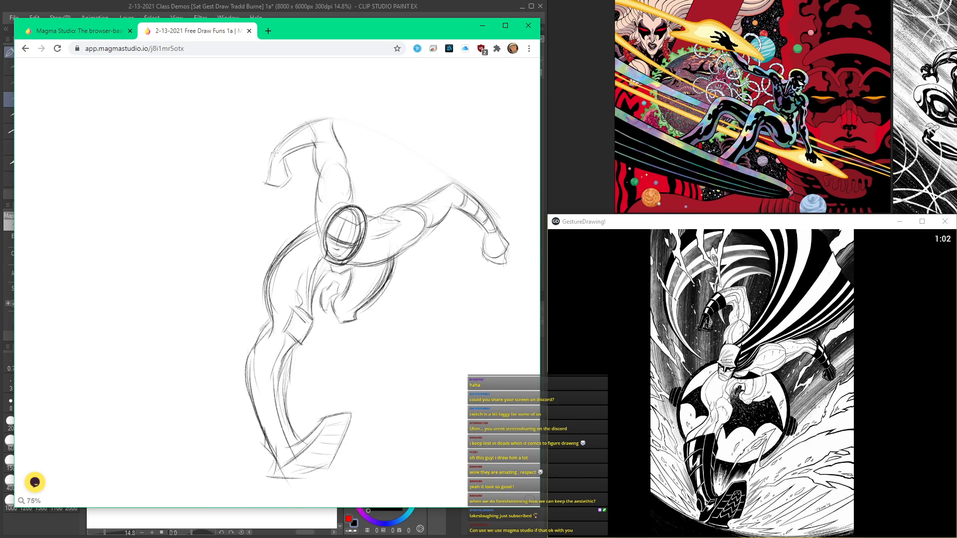
Step: Darken the outer contour of the leg from the hip down to the ankle
scroll(280, 271, "up", 6)
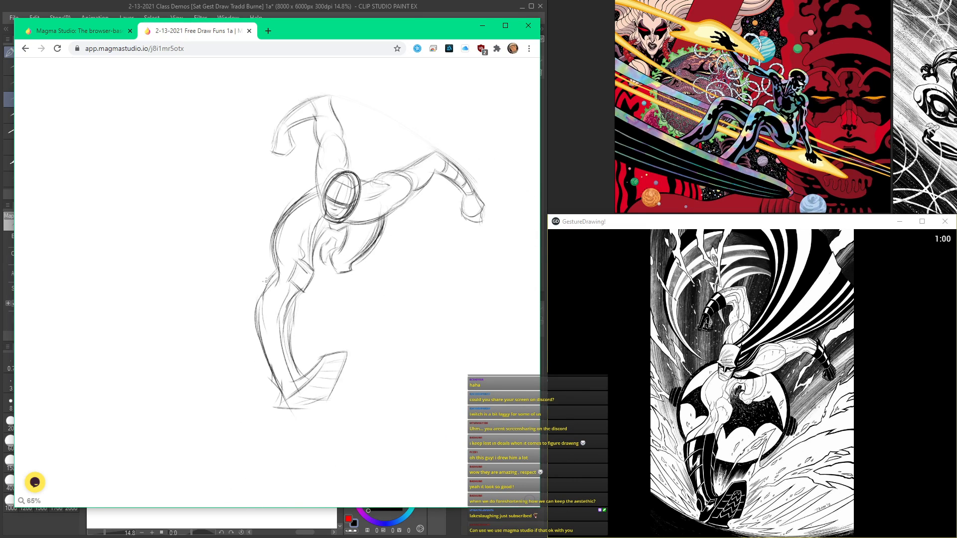
left_click_drag(249, 318, 244, 398)
left_click_drag(243, 344, 275, 441)
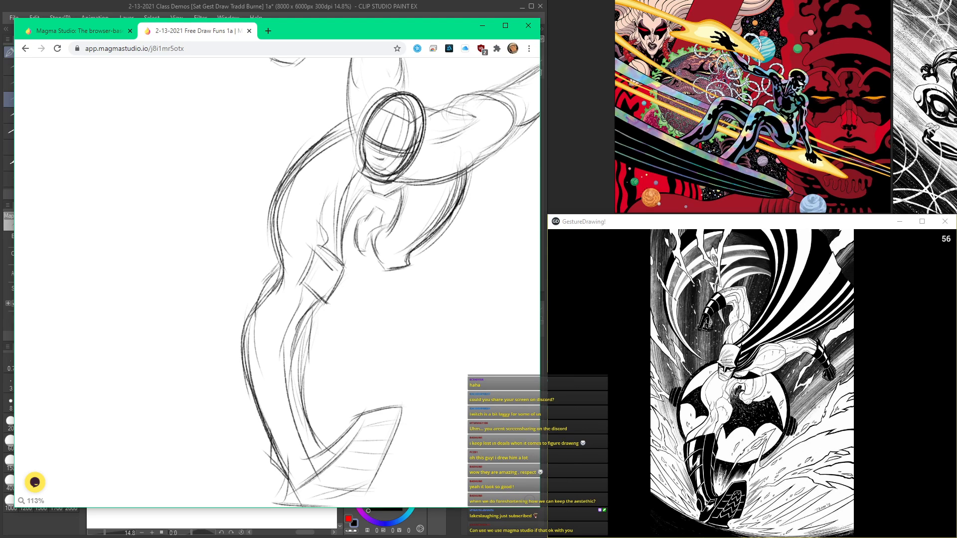
scroll(336, 321, "down", 6)
scroll(336, 321, "up", 7)
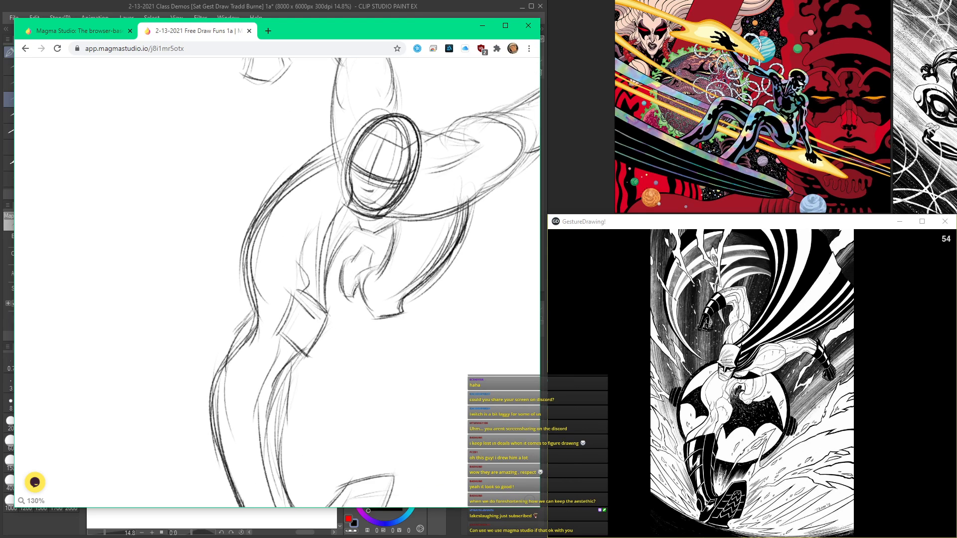
Step: Restate the contour of the raised upper arm on the side facing the outstretched arm
scroll(368, 247, "down", 5)
left_click_drag(383, 220, 355, 206)
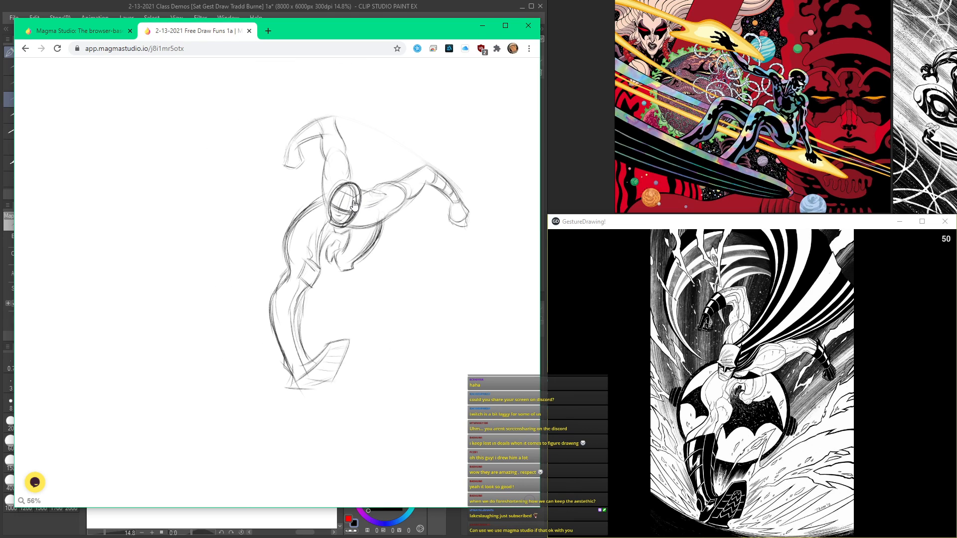
scroll(353, 204, "up", 8)
mouse_move(357, 203)
left_mouse_down()
mouse_move(325, 282)
mouse_move(333, 229)
mouse_move(347, 243)
mouse_move(314, 293)
left_mouse_up()
left_click_drag(358, 202, 392, 273)
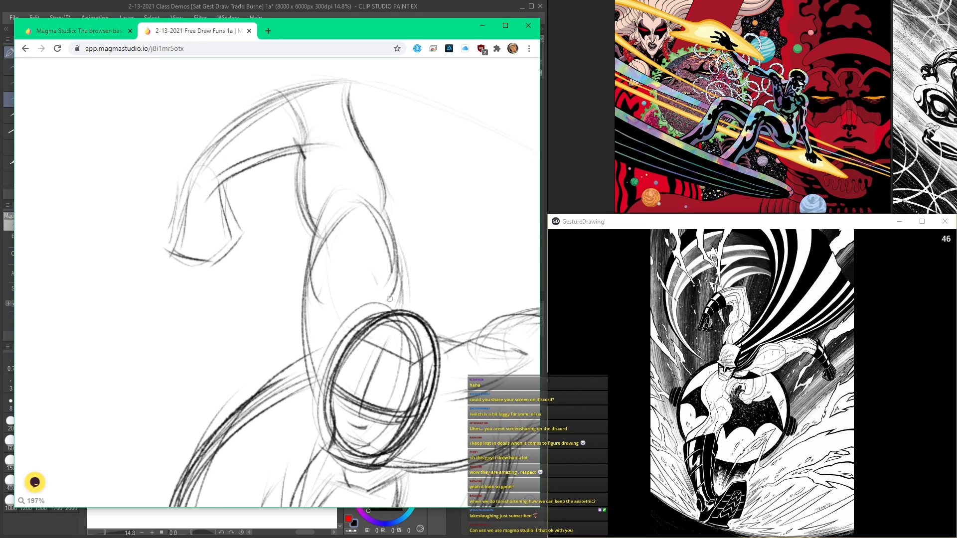
scroll(387, 248, "down", 3)
scroll(385, 203, "up", 3)
left_click_drag(386, 215, 390, 239)
left_click_drag(380, 202, 390, 262)
scroll(371, 188, "down", 5)
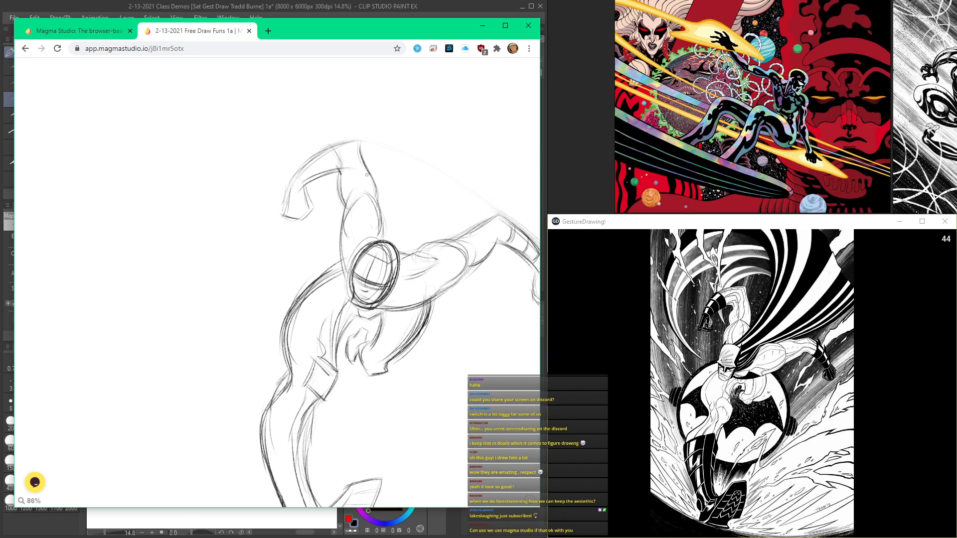
Step: Sketch a receding row of tilted ellipses in the empty area beside the leg, each smaller than the one before
scroll(404, 308, "down", 5)
left_click_drag(406, 330, 354, 289)
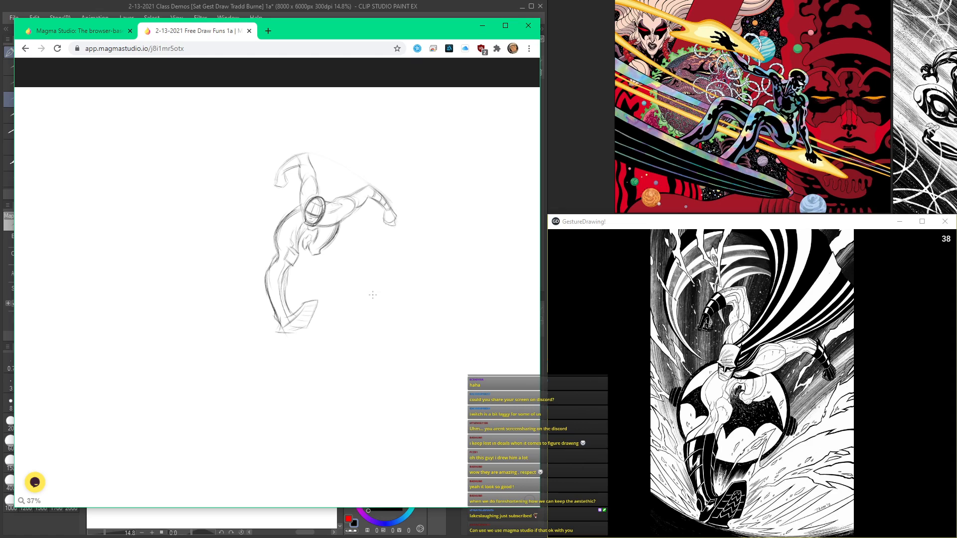
scroll(373, 295, "up", 3)
mouse_move(378, 276)
left_mouse_down()
mouse_move(341, 244)
mouse_move(411, 319)
mouse_move(321, 237)
mouse_move(421, 320)
mouse_move(323, 241)
left_mouse_up()
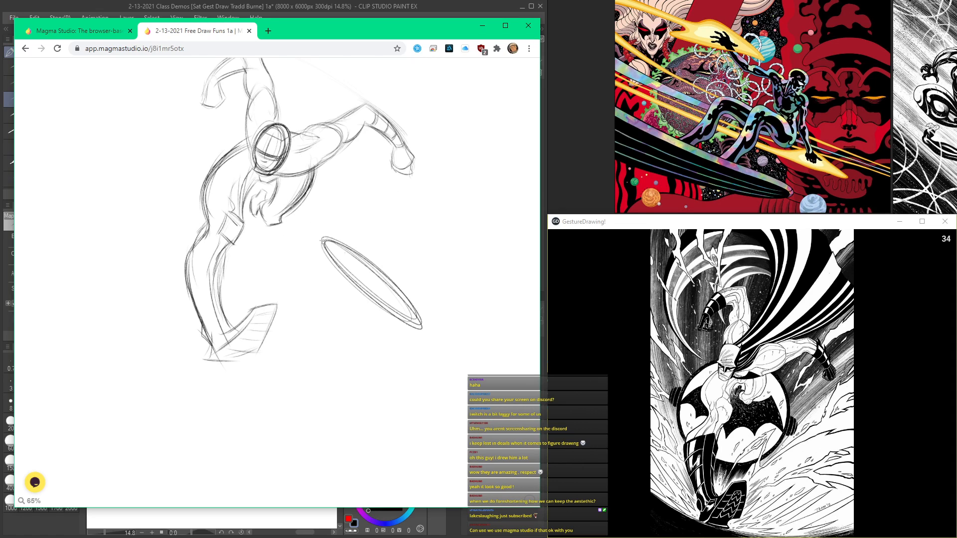
left_click_drag(412, 279, 378, 239)
mouse_move(435, 273)
left_mouse_down()
mouse_move(409, 240)
mouse_move(428, 269)
mouse_move(424, 239)
left_mouse_up()
scroll(446, 261, "up", 2)
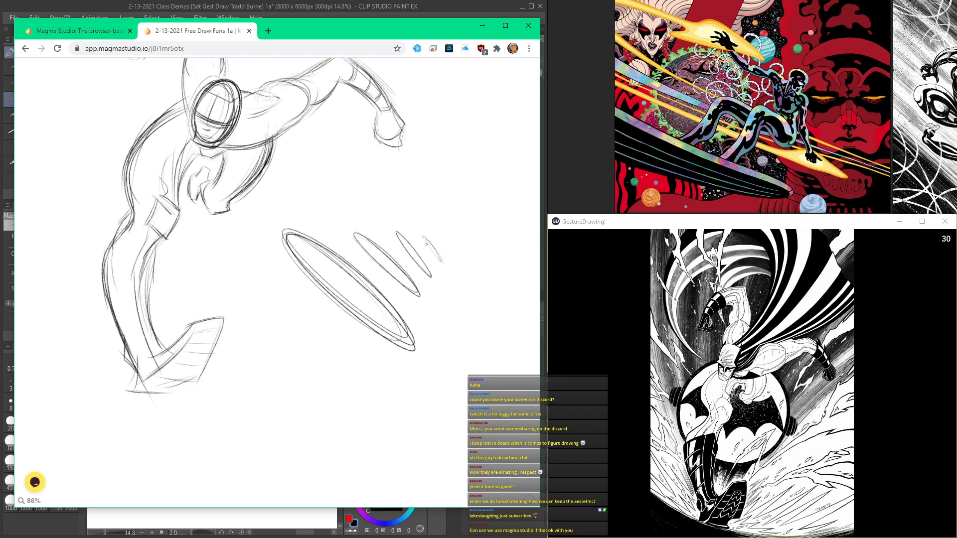
Step: Reinforce the largest ellipses with extra outlines and shape the small end of the receding row
scroll(349, 232, "down", 2)
mouse_move(347, 307)
left_mouse_down()
mouse_move(281, 274)
mouse_move(369, 326)
mouse_move(272, 270)
mouse_move(376, 337)
mouse_move(261, 276)
mouse_move(364, 319)
mouse_move(252, 261)
mouse_move(397, 356)
mouse_move(252, 244)
left_mouse_up()
scroll(310, 283, "down", 8)
scroll(338, 278, "up", 9)
mouse_move(376, 254)
left_mouse_down()
mouse_move(371, 243)
mouse_move(393, 317)
mouse_move(378, 343)
left_mouse_up()
scroll(357, 202, "down", 6)
Step: Add light curved muscle lines inside the torso, between its outer contour and the belt
scroll(386, 305, "up", 4)
scroll(330, 358, "up", 5)
scroll(329, 358, "up", 5)
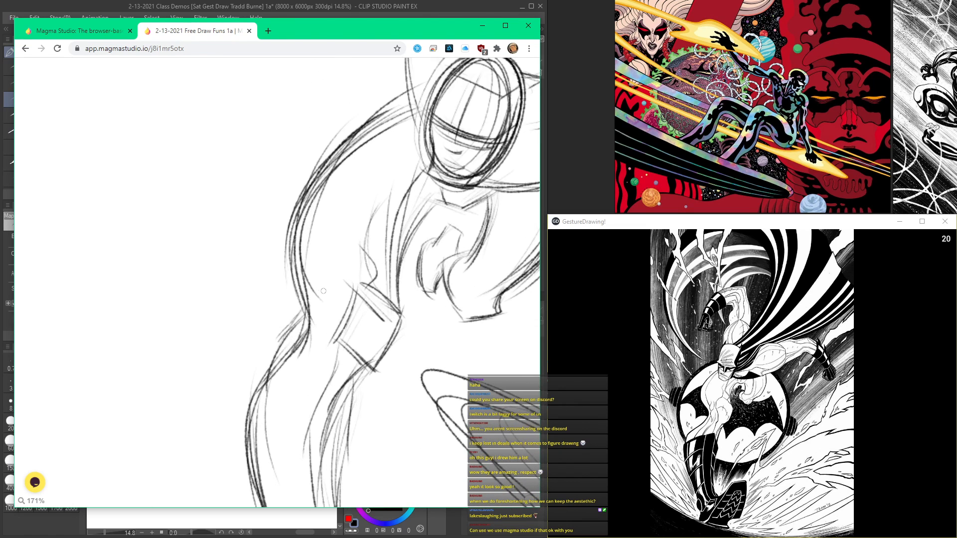
scroll(373, 292, "down", 3)
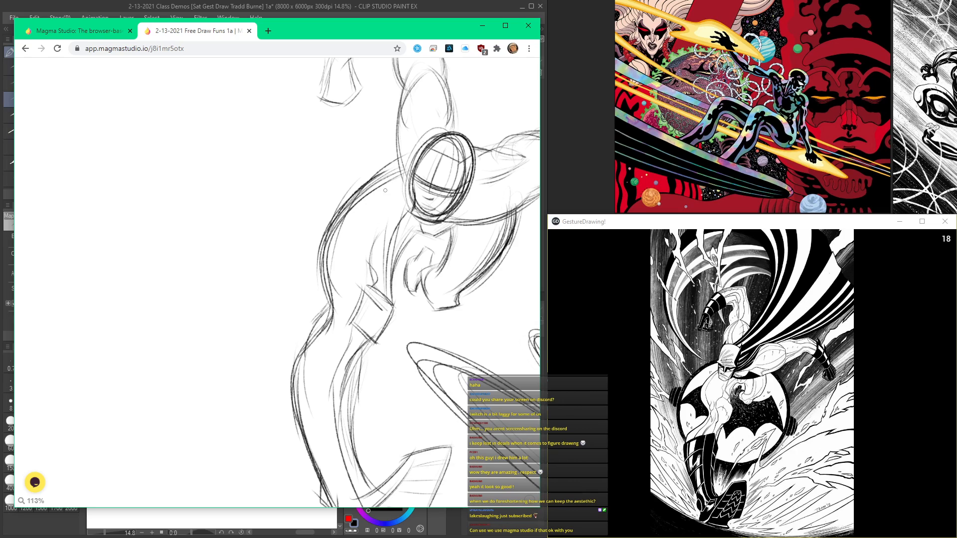
left_click_drag(356, 223, 378, 292)
scroll(363, 258, "down", 1)
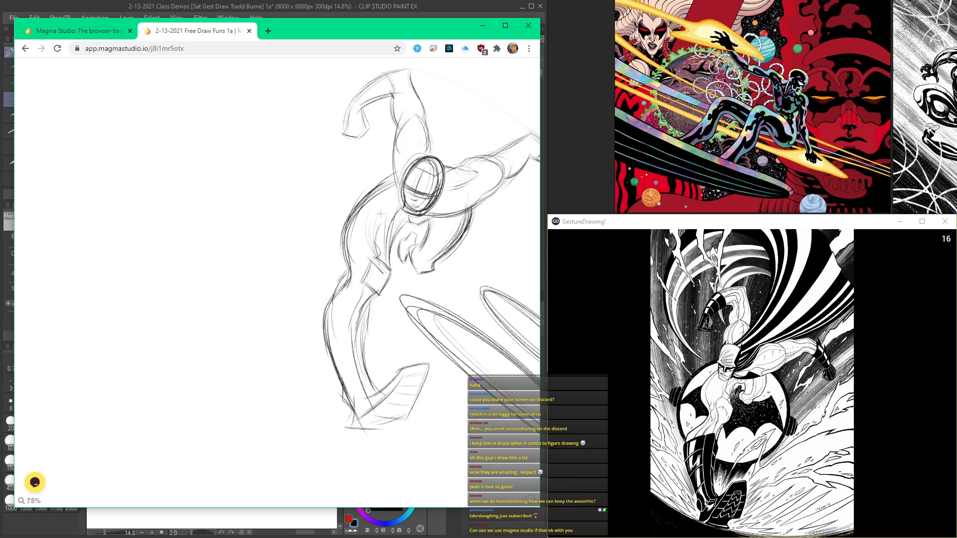
Step: Wrap curved cross-contour lines around the leg between the knee and the boot
left_click_drag(346, 294, 323, 378)
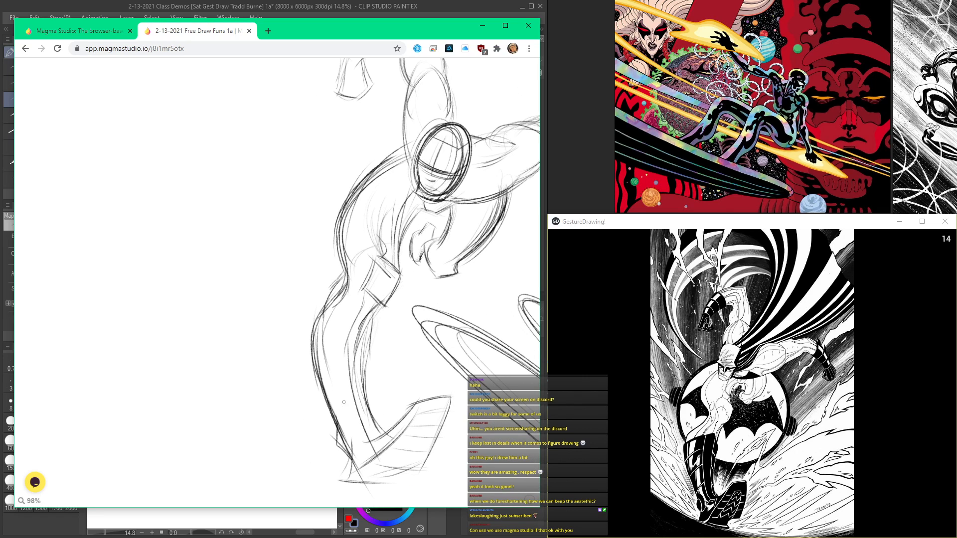
left_click_drag(355, 336, 316, 368)
scroll(386, 345, "down", 8)
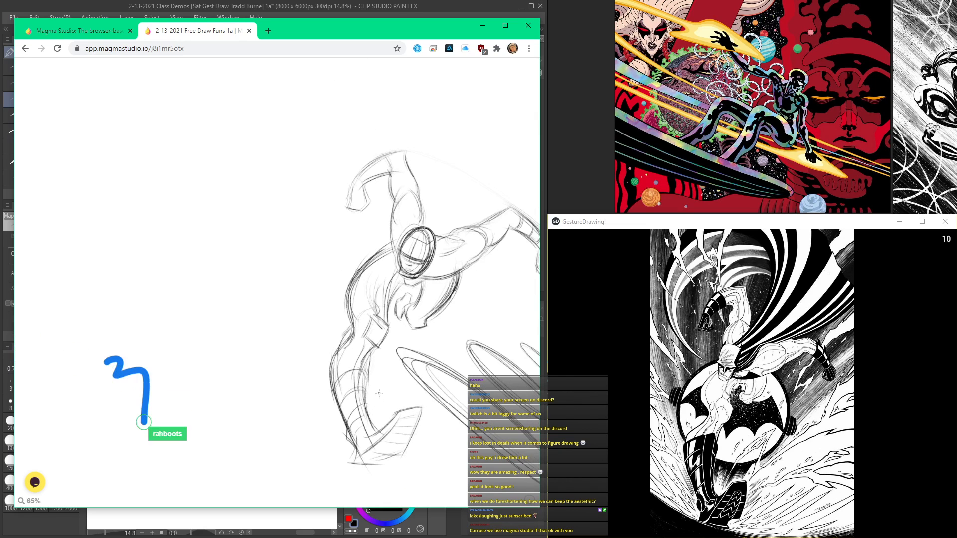
Step: Show the hidden interface and move the sketch layer toward the canvas's upper-right corner with the Move tool
scroll(286, 269, "down", 5)
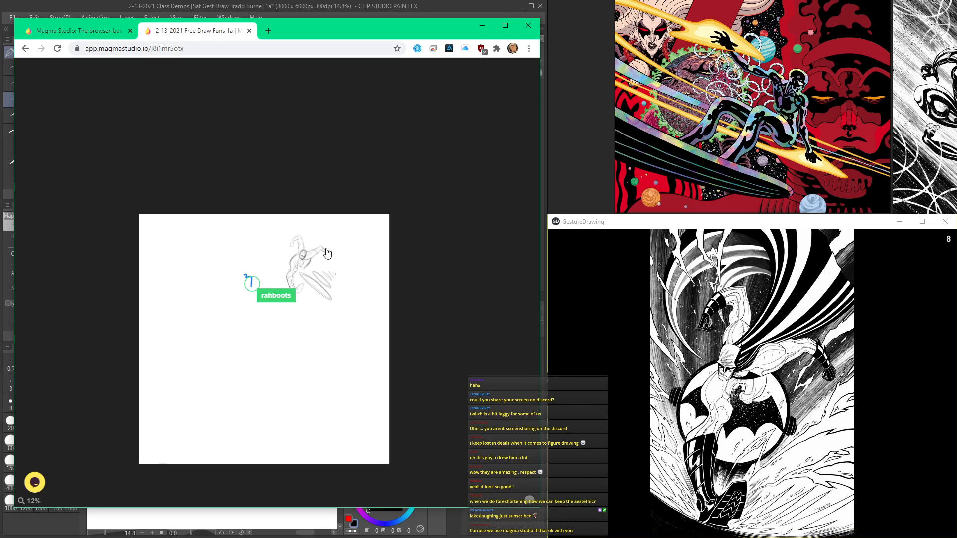
key("Tab")
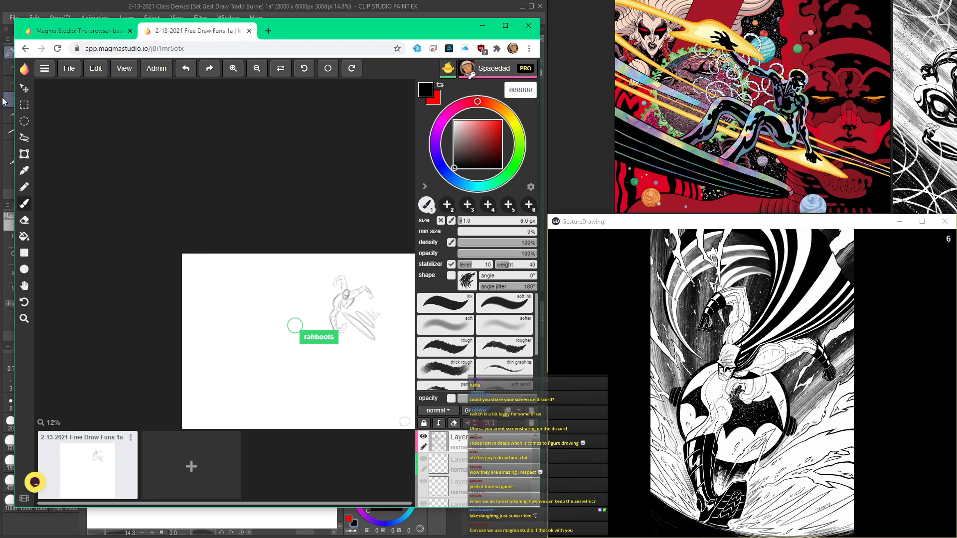
left_click(24, 88)
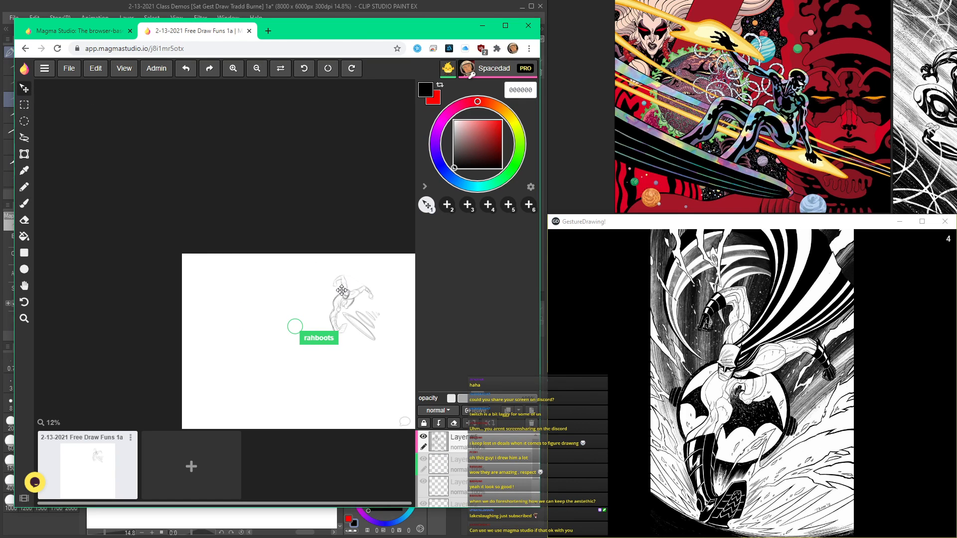
scroll(356, 312, "up", 3)
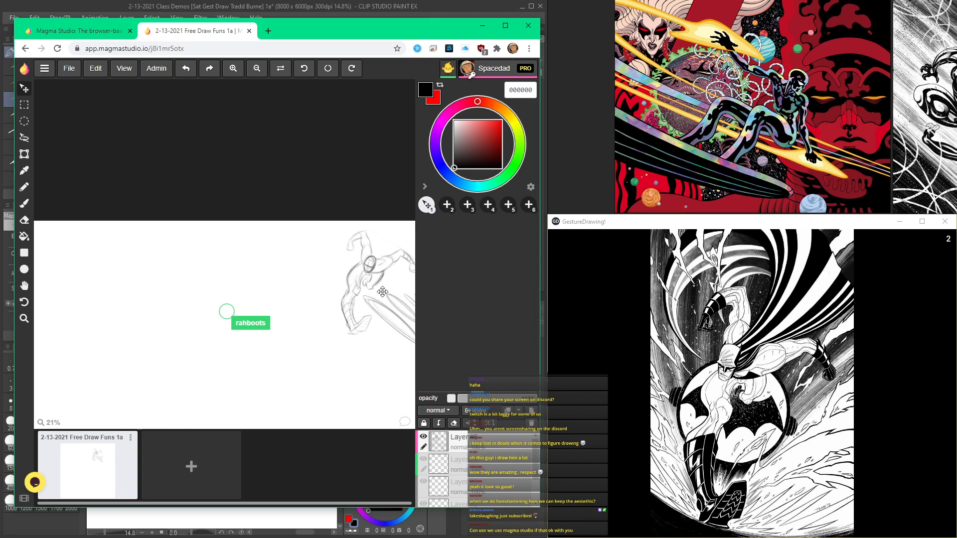
scroll(322, 308, "up", 5)
scroll(299, 287, "down", 2)
left_click_drag(323, 310, 263, 276)
scroll(291, 283, "up", 1)
left_click_drag(258, 201, 263, 219)
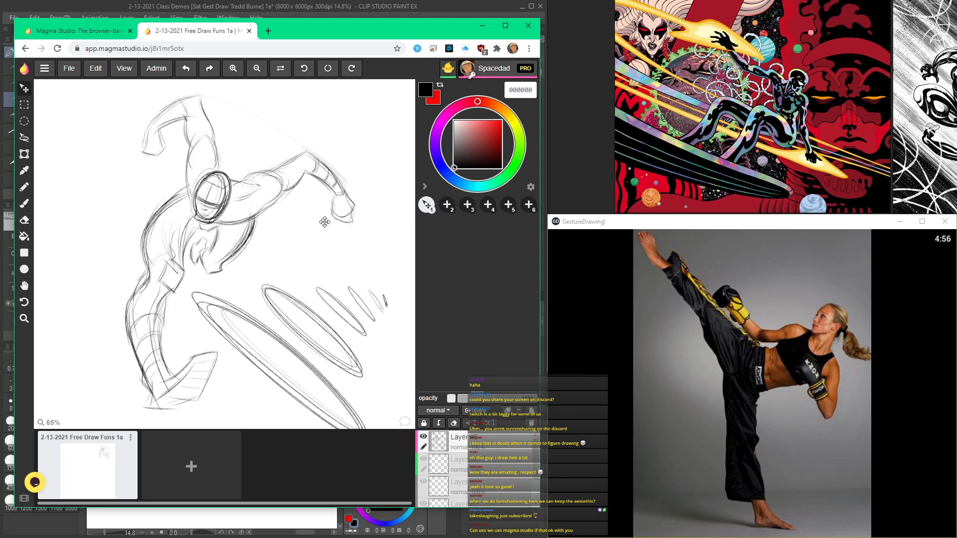
Step: Collapse the colour and brush panel to widen the canvas view
left_click(425, 186)
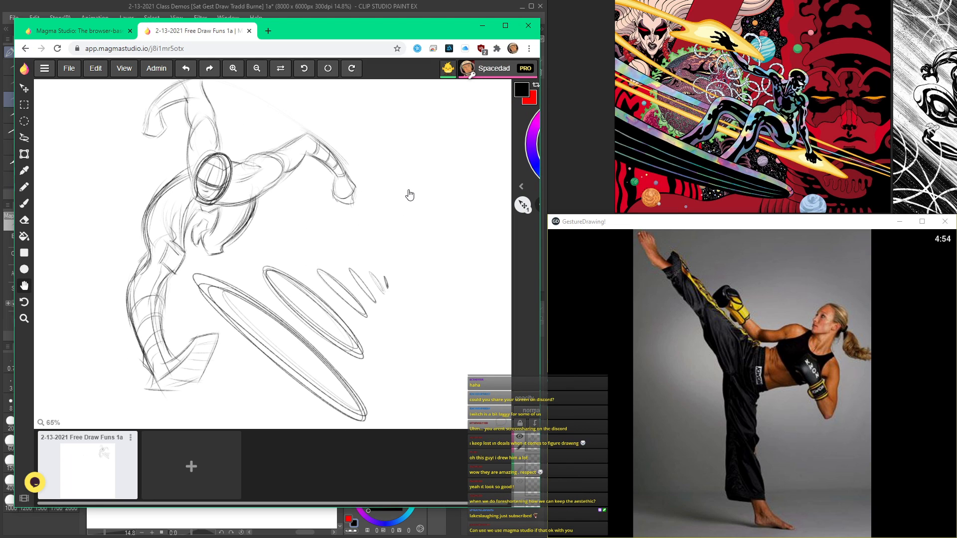
key("h")
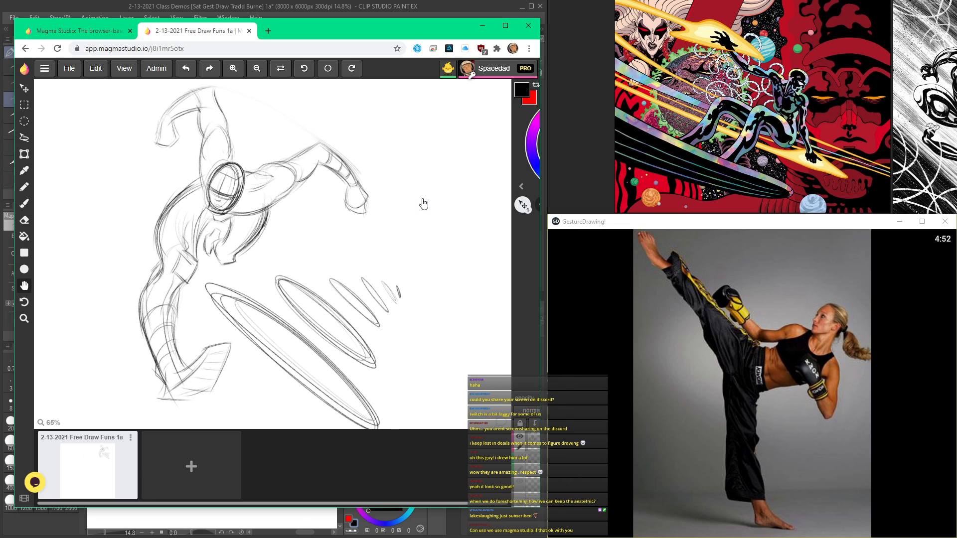
key("v")
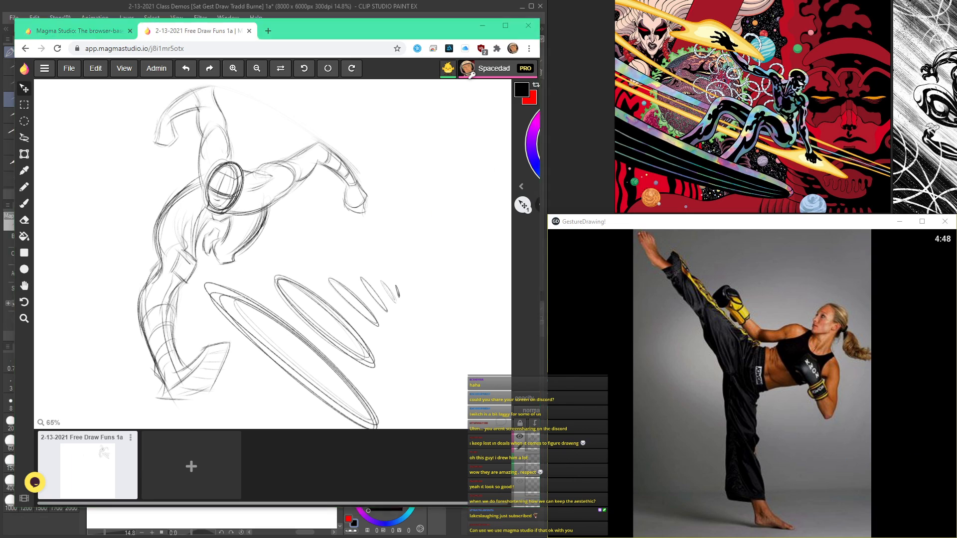
Step: Check the shared drawing link in Discord's classroom chat and restart the GestureDrawing countdown for the high-kick reference
key("alt+Tab")
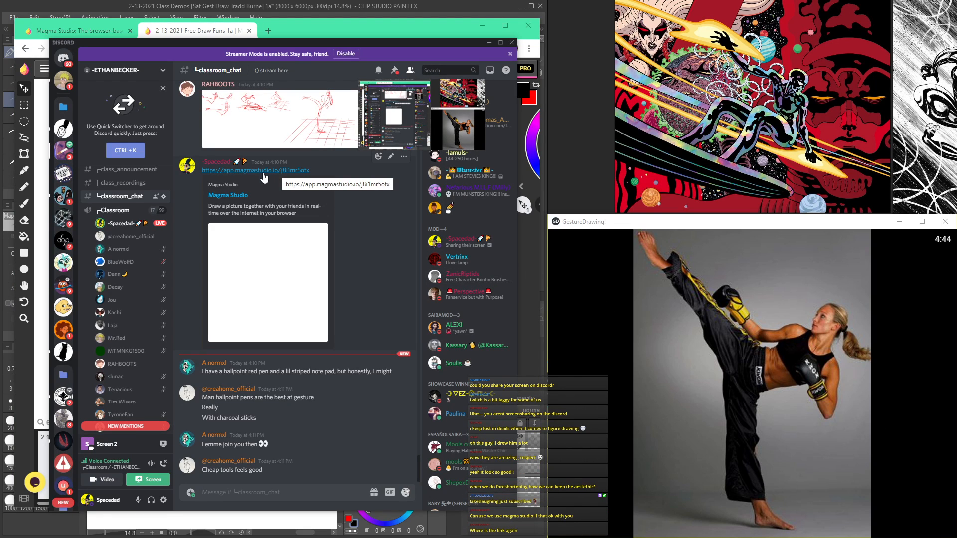
left_click(324, 29)
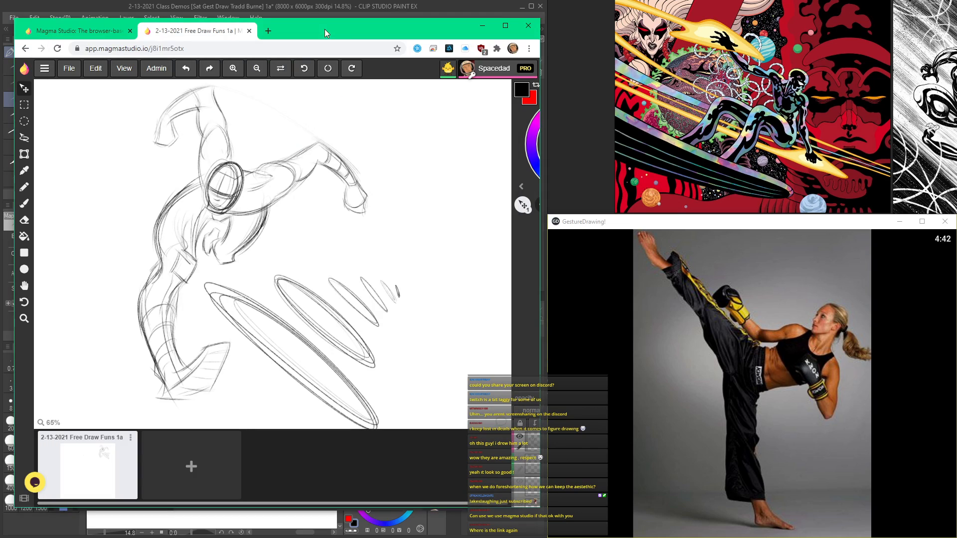
left_click(782, 493)
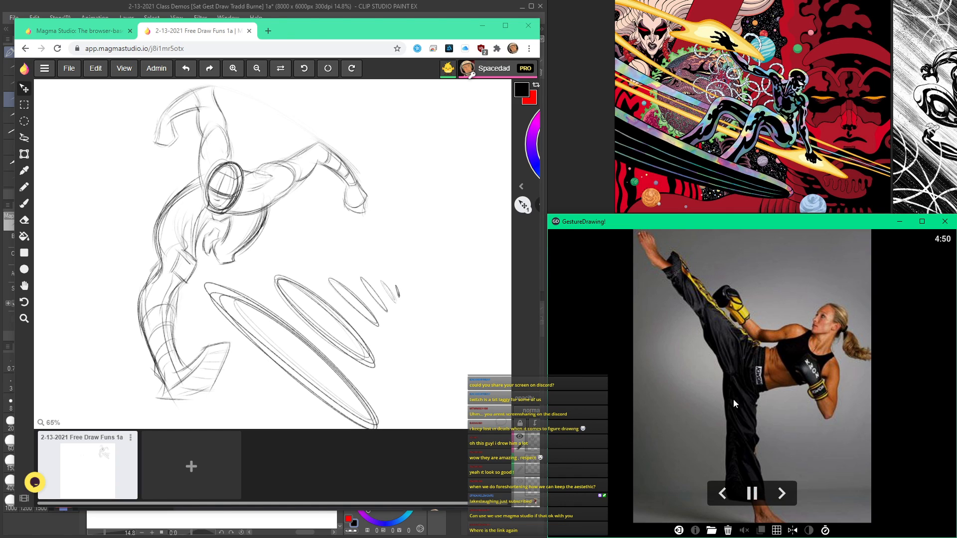
left_click(361, 35)
Step: Bring the blank canvas beside the finished sketch into view, then expand the side panel and look through the layer list
scroll(318, 156, "down", 3)
scroll(318, 156, "down", 1)
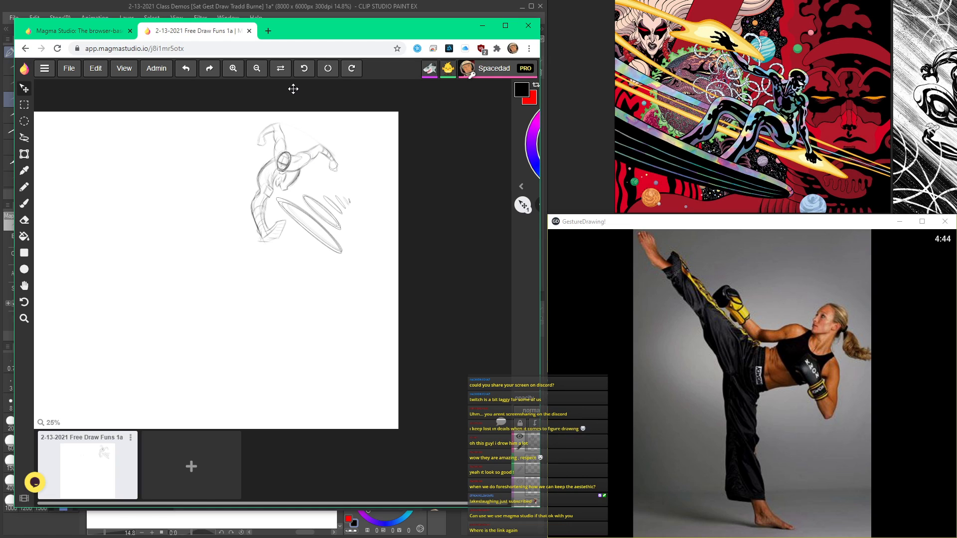
scroll(336, 151, "up", 3)
key("h")
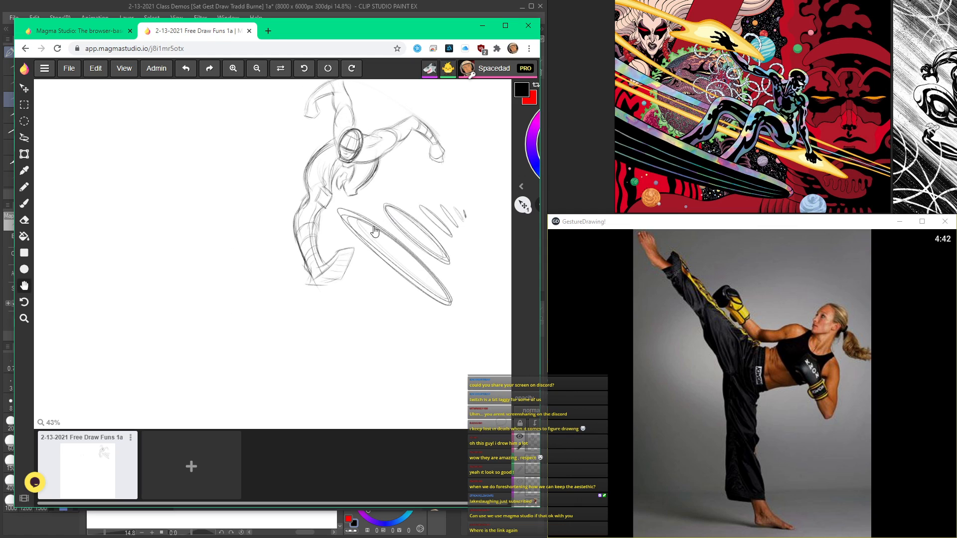
left_click_drag(363, 260, 327, 259)
scroll(365, 305, "up", 1)
left_click_drag(232, 219, 320, 244)
key("v")
left_click(520, 188)
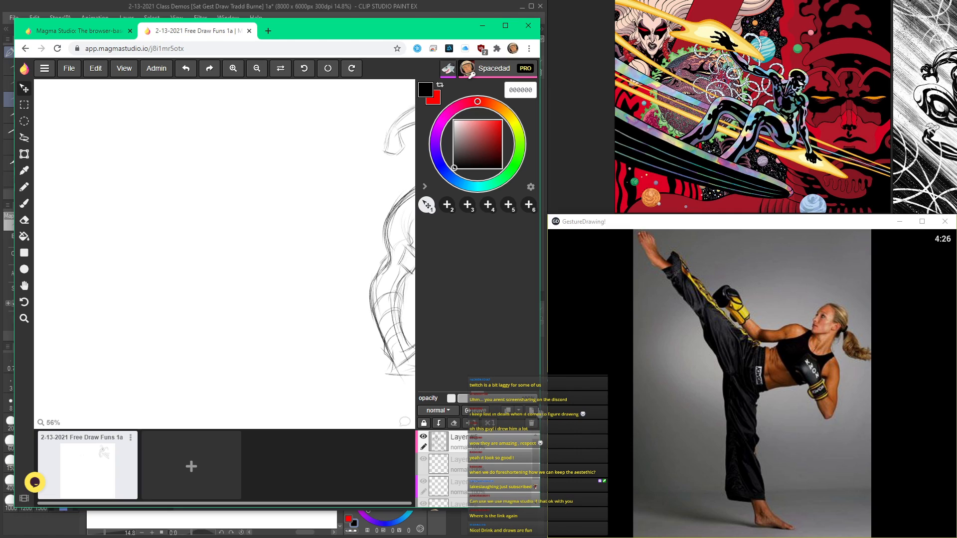
scroll(453, 454, "down", 1)
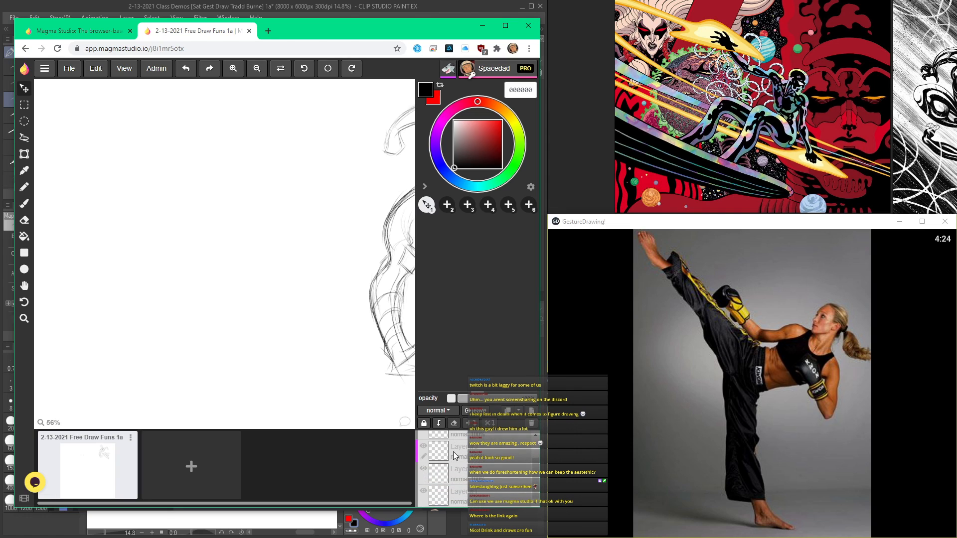
scroll(453, 454, "up", 1)
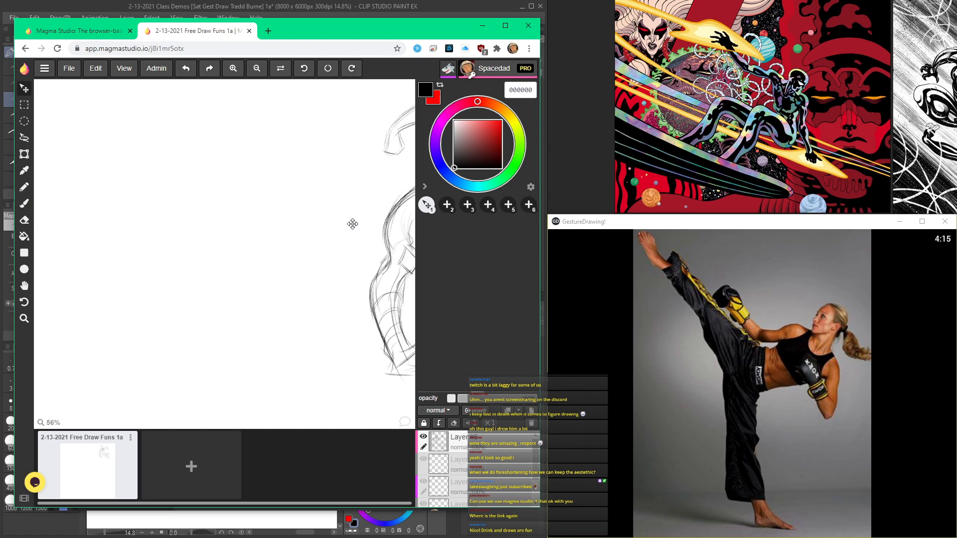
Step: Move the browser window aside and check the Magma Studio homepage before returning to the shared drawing
left_click_drag(343, 29, 383, 27)
left_click(131, 34)
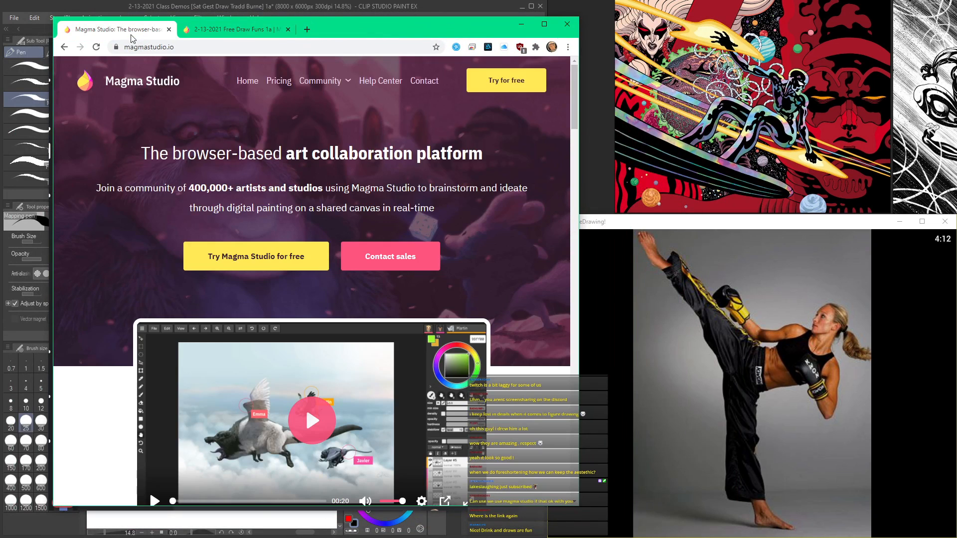
left_click(230, 29)
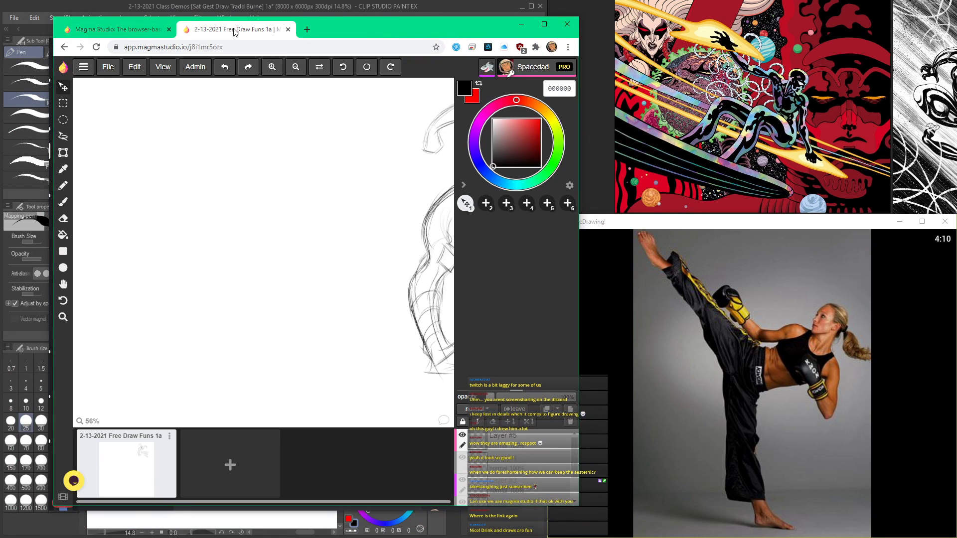
Step: Collapse the colour and brush panel and reload the shared drawing page
left_click(463, 186)
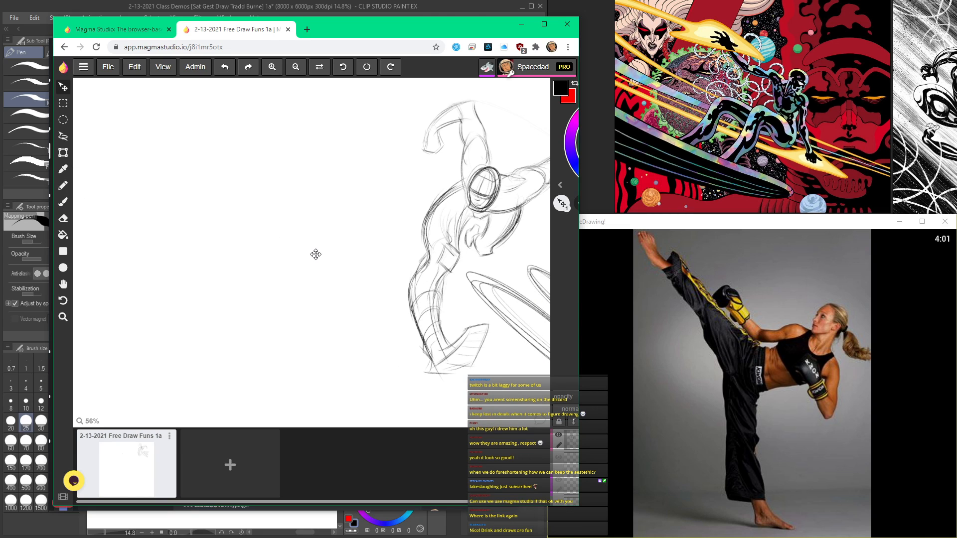
left_click(96, 47)
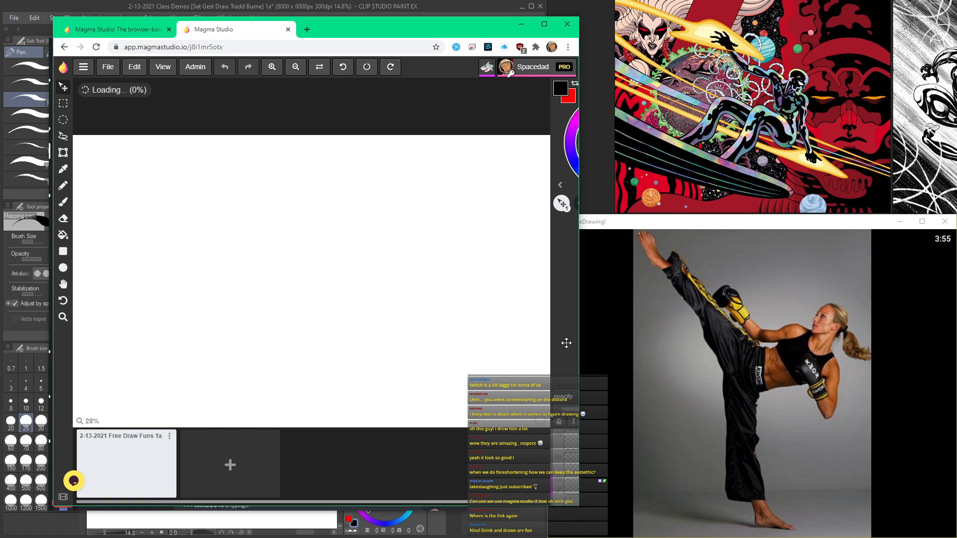
scroll(500, 269, "up", 1)
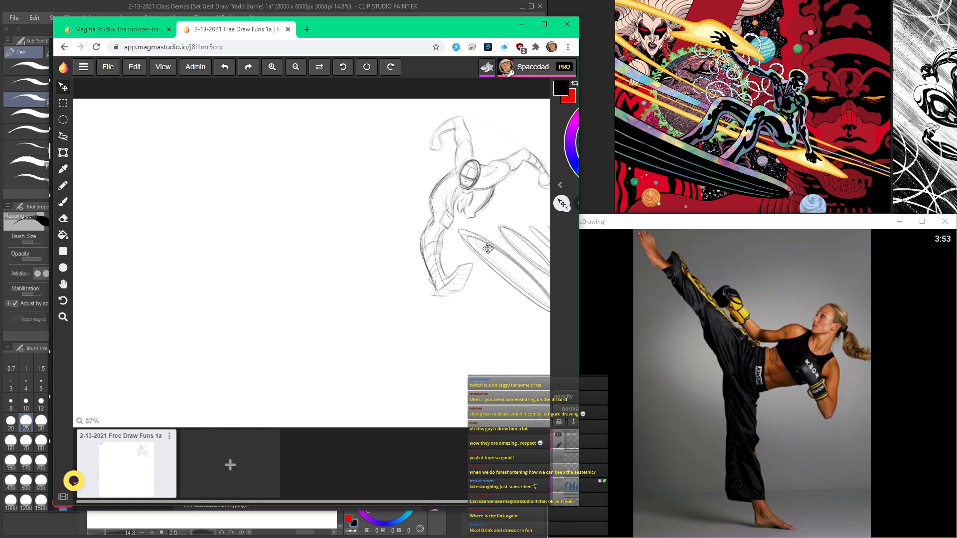
Step: Switch to the Brush tool, undo the trial change on the canvas and check the brush settings in the side panel
left_click(560, 185)
left_click(464, 186)
key("b")
mouse_move(430, 163)
left_mouse_down()
mouse_move(365, 190)
mouse_move(311, 288)
left_mouse_up()
key("ctrl+z")
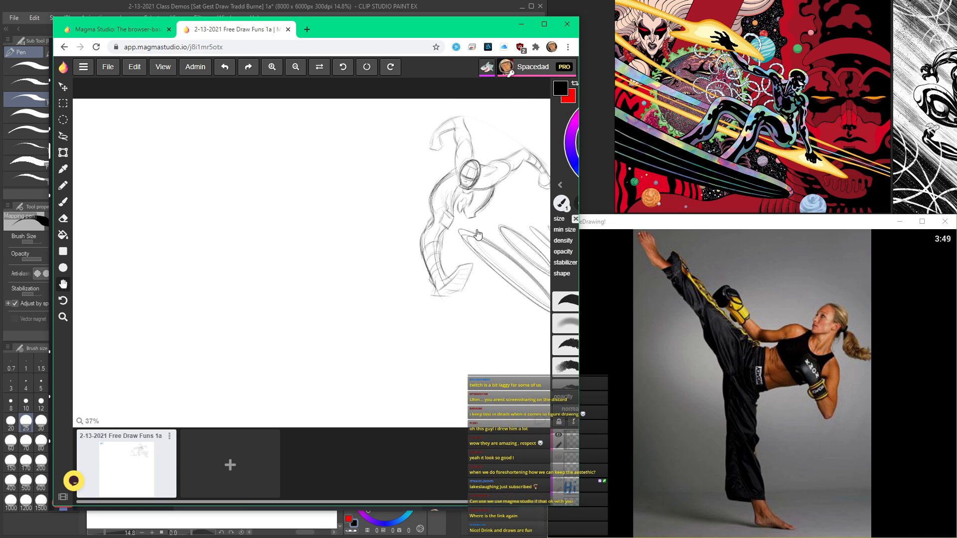
left_click_drag(382, 264, 267, 284)
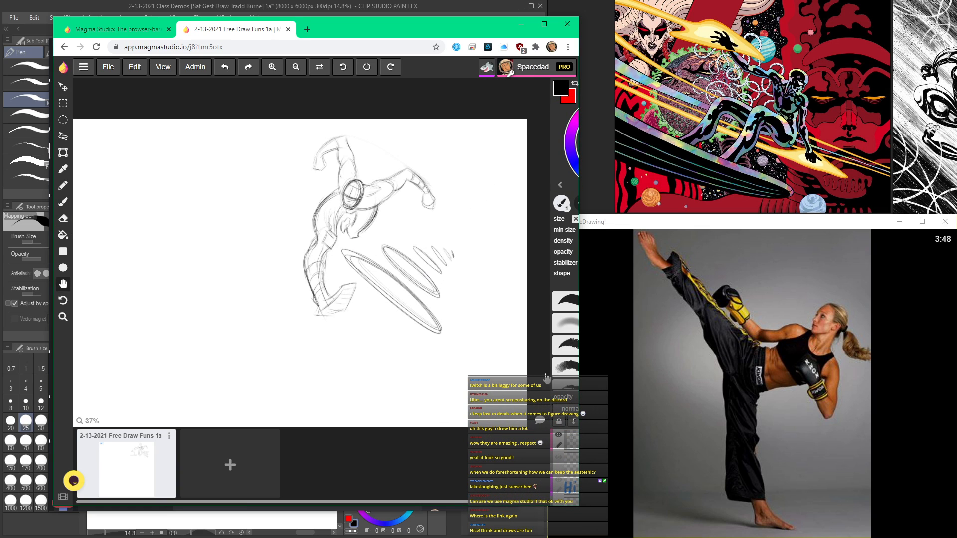
left_click(560, 185)
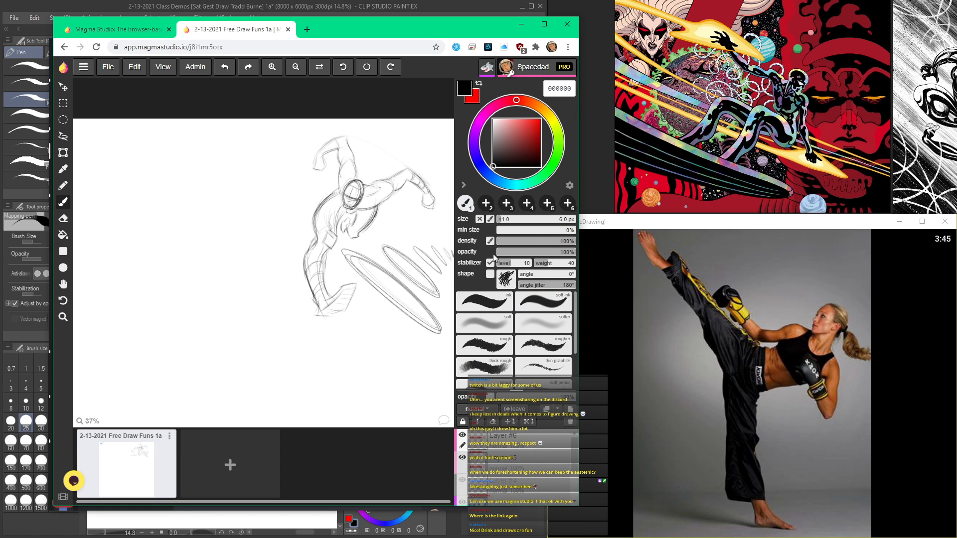
left_click(463, 185)
Step: Sketch a fan of tilted ellipses of varying width in the blank area beside the finished figure
left_click_drag(340, 266, 332, 293)
scroll(333, 293, "up", 1)
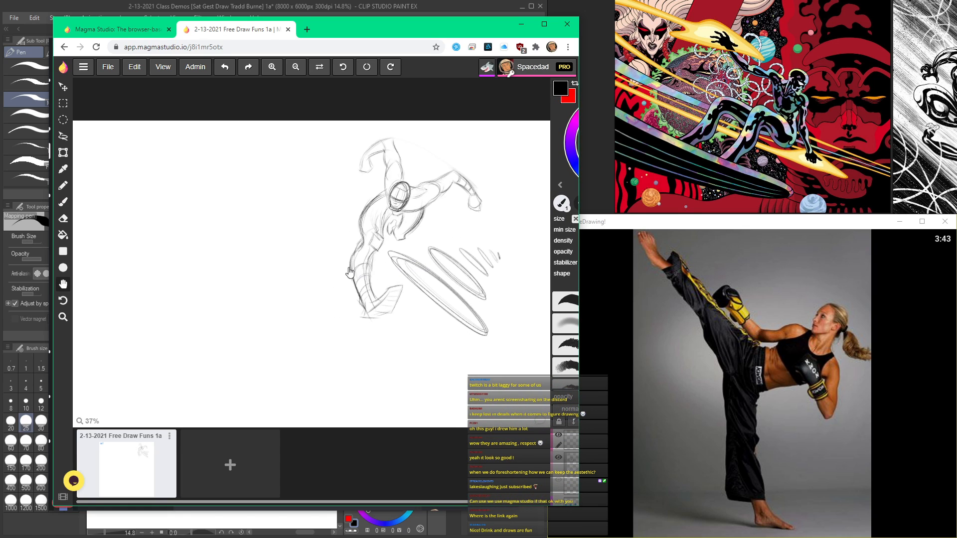
scroll(324, 234, "up", 1)
scroll(352, 192, "up", 1)
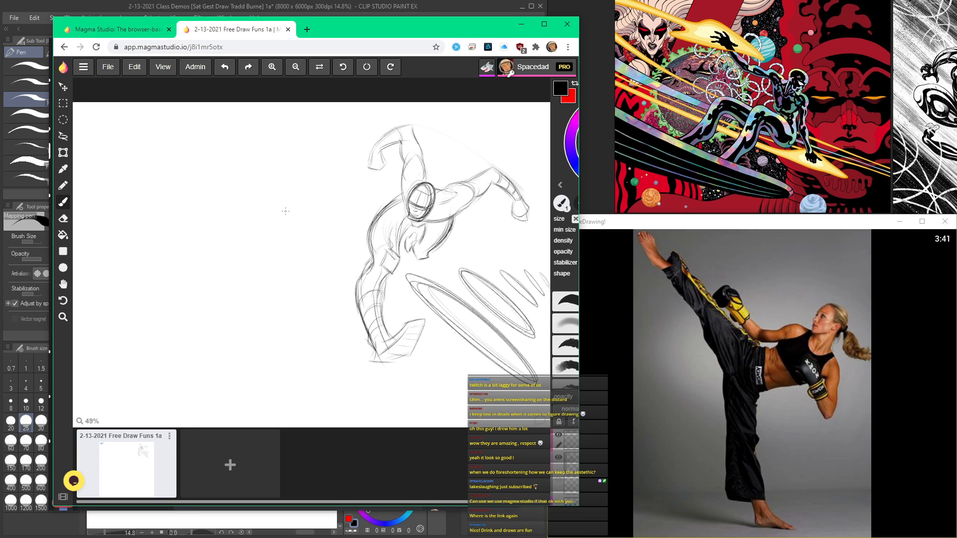
scroll(285, 211, "up", 3)
mouse_move(286, 203)
left_mouse_down()
mouse_move(299, 171)
mouse_move(269, 155)
mouse_move(298, 193)
mouse_move(233, 181)
mouse_move(298, 214)
mouse_move(247, 205)
mouse_move(324, 263)
mouse_move(249, 259)
left_mouse_up()
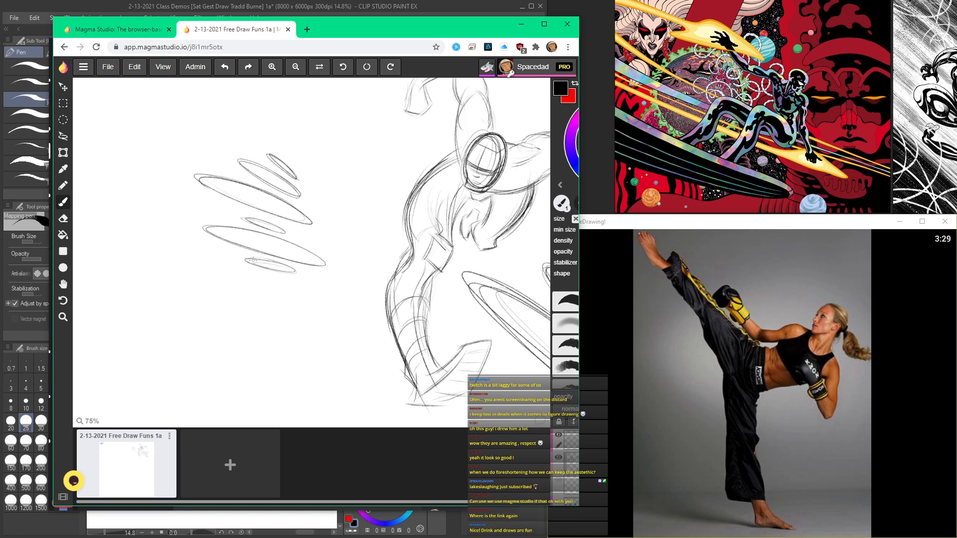
mouse_move(317, 302)
left_mouse_down()
mouse_move(336, 310)
mouse_move(196, 282)
mouse_move(342, 307)
left_mouse_up()
key("alt+Tab")
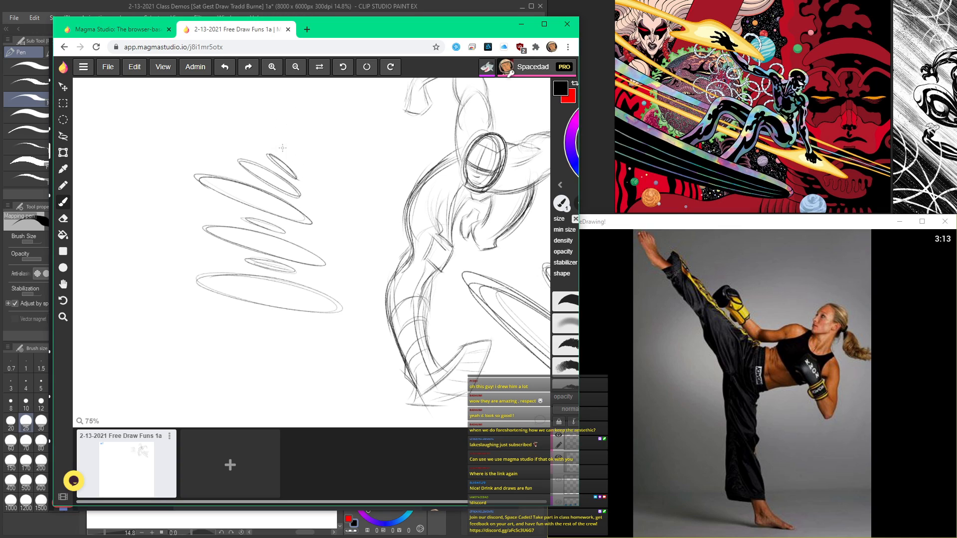
mouse_move(300, 164)
left_mouse_down()
mouse_move(280, 142)
mouse_move(318, 168)
mouse_move(299, 127)
left_mouse_up()
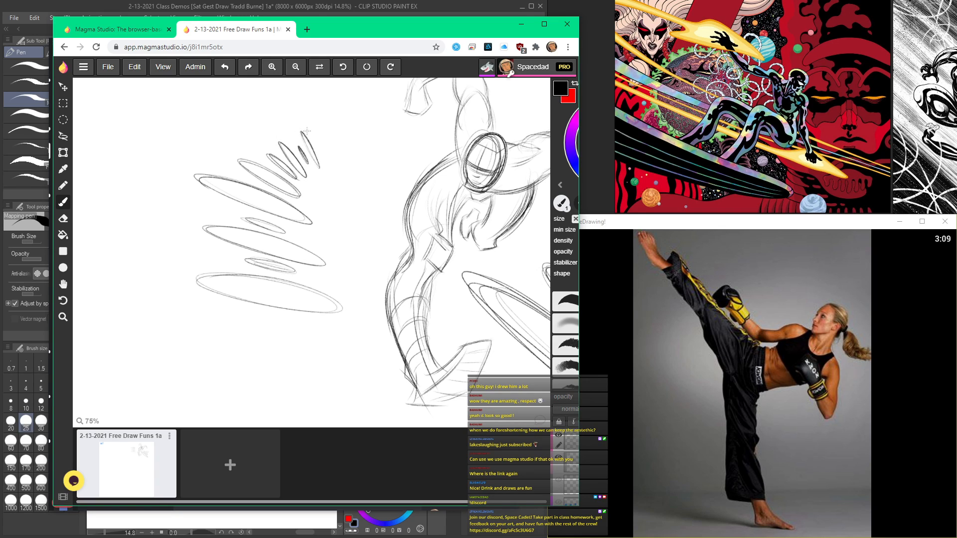
Step: Add a wider ellipse beneath the fan of ellipses to extend the foreshortening demonstration
scroll(221, 167, "down", 3)
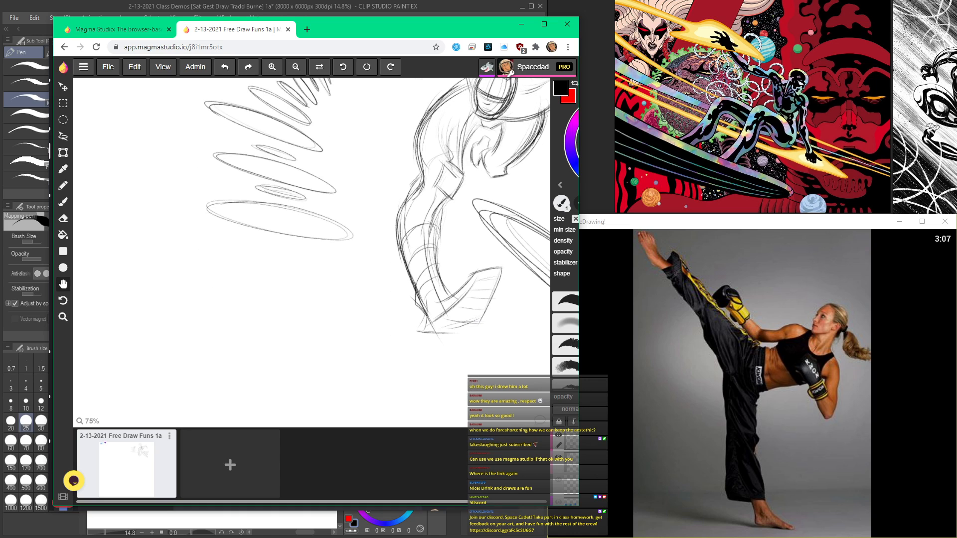
mouse_move(383, 282)
left_mouse_down()
mouse_move(190, 256)
mouse_move(384, 282)
mouse_move(359, 290)
left_mouse_up()
key("space")
left_click_drag(262, 196, 279, 298)
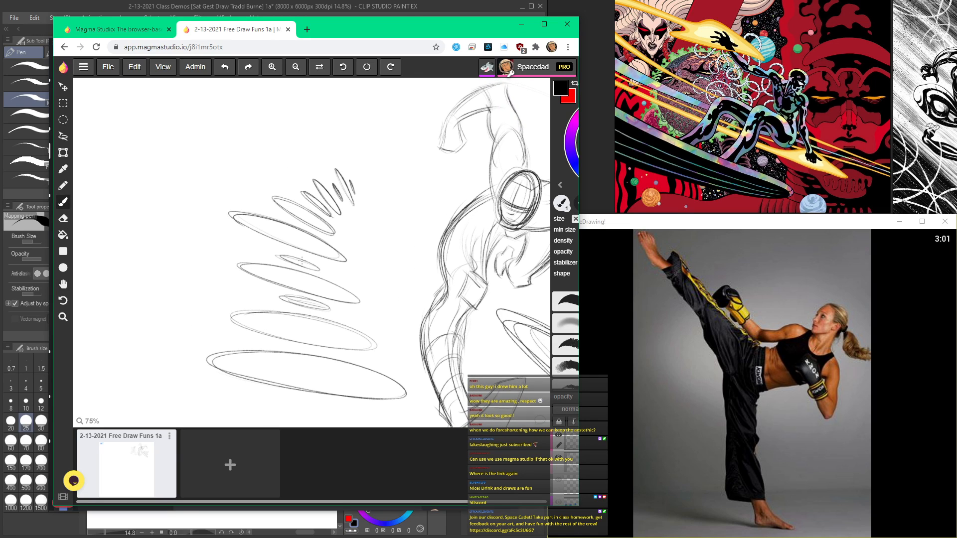
Step: Sketch the slanted four-sided top face of a box in the blank area below the ellipses
scroll(300, 268, "down", 3)
key("space")
left_click_drag(428, 205, 328, 178)
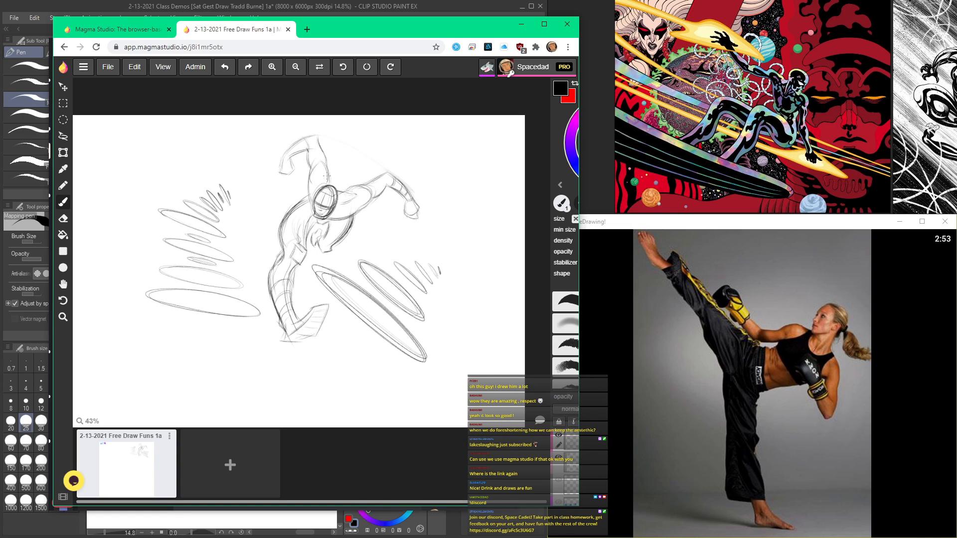
scroll(243, 239, "down", 4)
scroll(271, 253, "up", 2)
mouse_move(271, 252)
left_mouse_down()
mouse_move(348, 261)
mouse_move(305, 217)
mouse_move(297, 263)
left_mouse_up()
scroll(306, 257, "up", 3)
mouse_move(320, 233)
left_mouse_down()
mouse_move(290, 271)
mouse_move(266, 270)
mouse_move(278, 265)
mouse_move(285, 236)
left_mouse_up()
left_click_drag(312, 233, 286, 236)
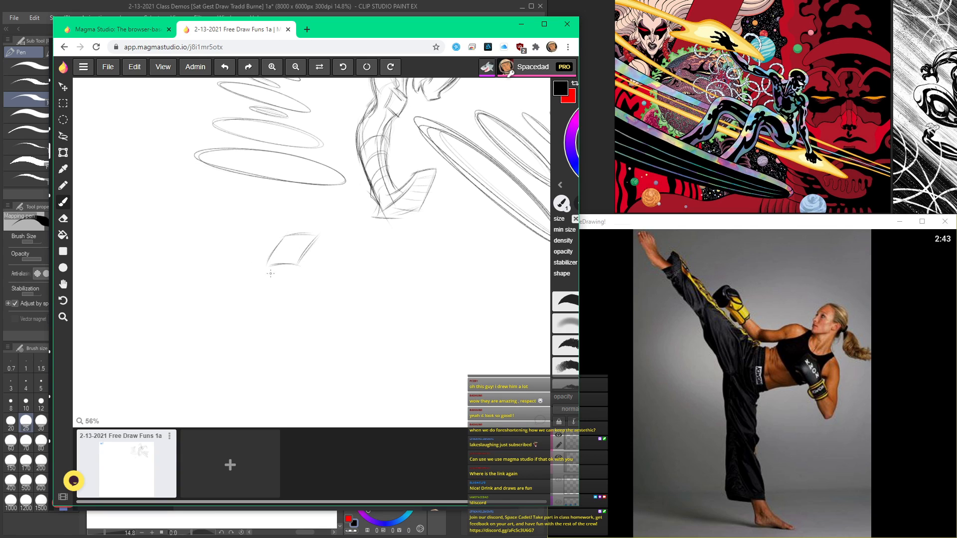
Step: Draw the two side faces beneath the slanted top face to complete the box-shaped head
left_click_drag(269, 269, 295, 299)
left_click_drag(298, 263, 312, 300)
mouse_move(317, 238)
left_mouse_down()
mouse_move(327, 282)
mouse_move(309, 311)
left_mouse_up()
scroll(325, 286, "up", 3)
left_click_drag(329, 275, 304, 314)
Step: Add centre and cross-contour lines to the faces of the box-shaped head
left_click_drag(253, 280, 290, 283)
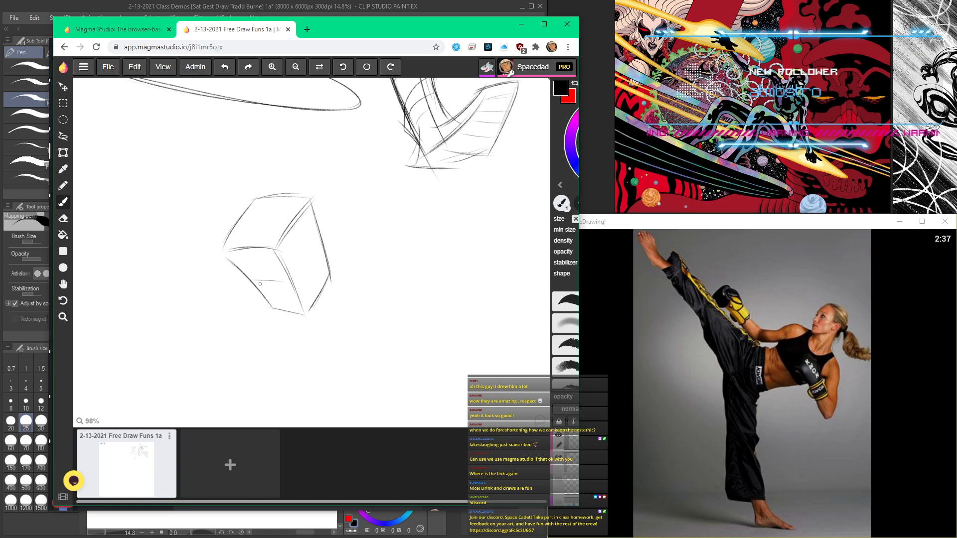
mouse_move(253, 256)
left_mouse_down()
mouse_move(265, 274)
mouse_move(274, 201)
left_mouse_up()
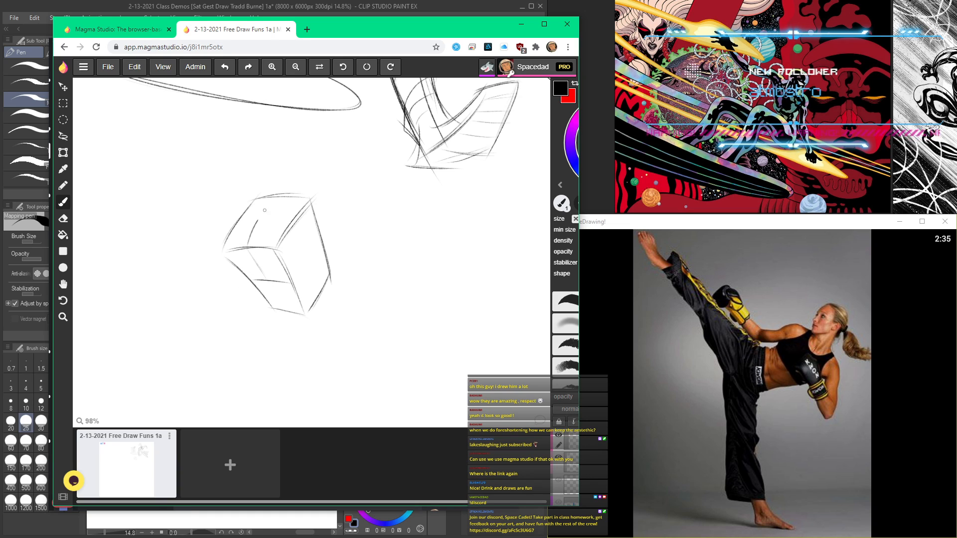
left_click_drag(277, 244, 299, 211)
mouse_move(238, 219)
left_mouse_down()
mouse_move(294, 218)
mouse_move(309, 255)
left_mouse_up()
mouse_move(294, 219)
left_mouse_down()
mouse_move(307, 277)
mouse_move(322, 248)
mouse_move(300, 281)
mouse_move(315, 284)
mouse_move(306, 311)
left_mouse_up()
left_click_drag(262, 274, 283, 305)
Step: Sketch the neck lines and the curved shoulder line below the box-shaped head
mouse_move(251, 257)
left_mouse_down()
mouse_move(281, 310)
mouse_move(342, 351)
left_mouse_up()
scroll(227, 192, "down", 4)
scroll(245, 204, "up", 3)
scroll(280, 351, "down", 3)
scroll(280, 351, "up", 3)
left_click_drag(298, 327, 236, 333)
mouse_move(254, 330)
left_mouse_down()
mouse_move(335, 350)
mouse_move(228, 331)
mouse_move(268, 322)
mouse_move(374, 342)
mouse_move(338, 350)
left_mouse_up()
left_click_drag(319, 284, 331, 321)
left_click_drag(318, 285, 333, 326)
mouse_move(318, 281)
left_mouse_down()
mouse_move(329, 331)
mouse_move(279, 338)
mouse_move(292, 306)
mouse_move(288, 329)
left_mouse_up()
scroll(272, 332, "down", 3)
key("space")
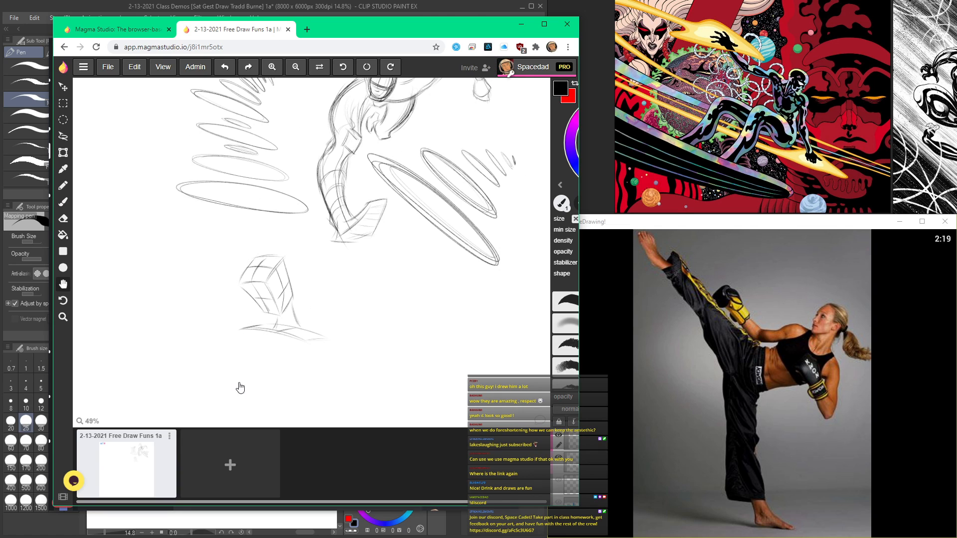
Step: Build the torso as a tapering box under the shoulder line, with side edges, base and a vertical centre line
left_click_drag(241, 388, 249, 264)
left_click_drag(319, 219, 294, 309)
left_click_drag(254, 222, 244, 295)
left_click_drag(340, 223, 317, 291)
left_click_drag(246, 295, 298, 299)
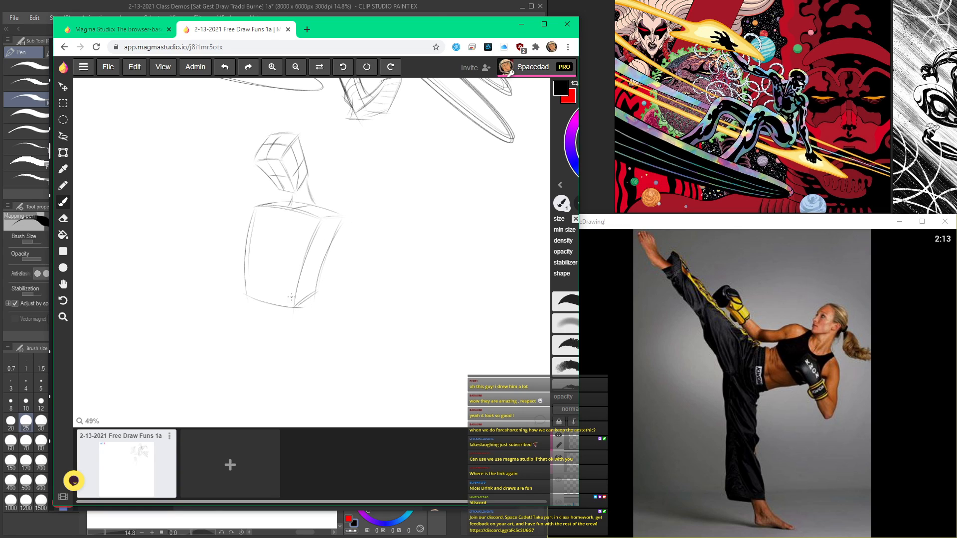
left_click_drag(252, 214, 242, 303)
mouse_move(288, 211)
left_mouse_down()
mouse_move(266, 310)
mouse_move(269, 267)
mouse_move(290, 300)
left_mouse_up()
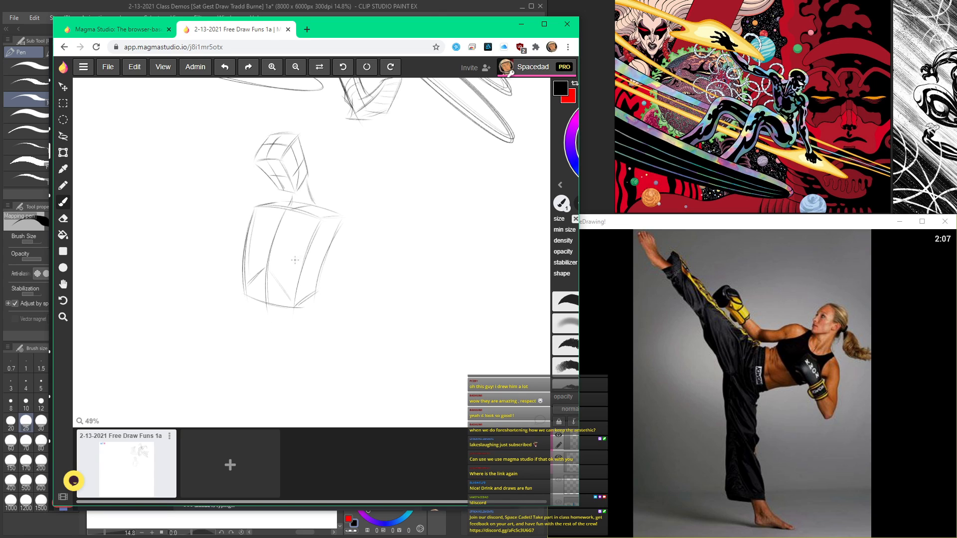
Step: Add chest contour lines to the torso box and sketch the rounded shoulder with the upper arm hanging from it
left_click_drag(253, 254, 303, 258)
mouse_move(301, 259)
left_mouse_down()
mouse_move(244, 252)
mouse_move(290, 263)
left_mouse_up()
left_click_drag(280, 220, 269, 272)
mouse_move(307, 186)
left_mouse_down()
mouse_move(315, 204)
mouse_move(332, 210)
left_mouse_up()
mouse_move(318, 244)
left_mouse_down()
mouse_move(332, 212)
mouse_move(348, 228)
left_mouse_up()
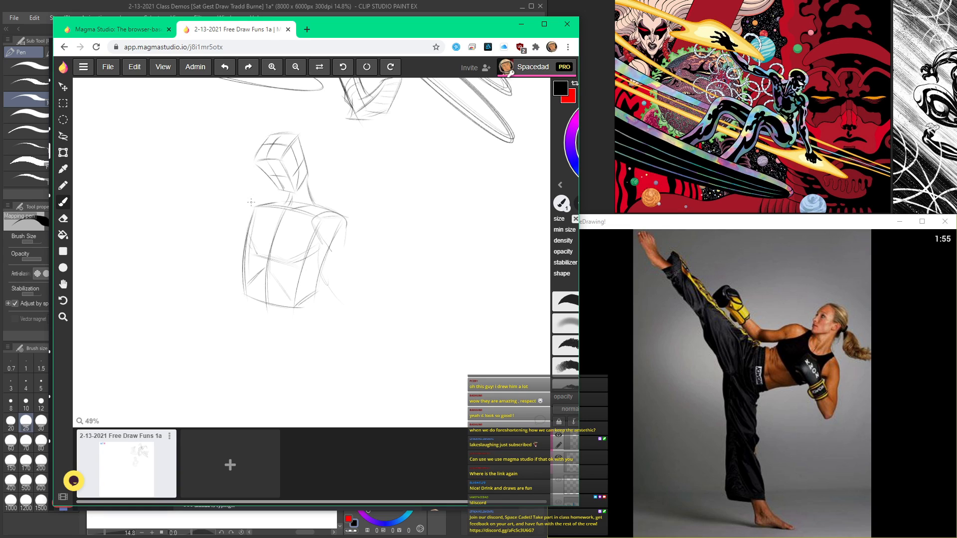
left_click_drag(336, 233, 348, 300)
Step: Examine the finished figure and the ellipses around it, then look through the file commands without choosing one
key("space")
left_click_drag(324, 114, 249, 150)
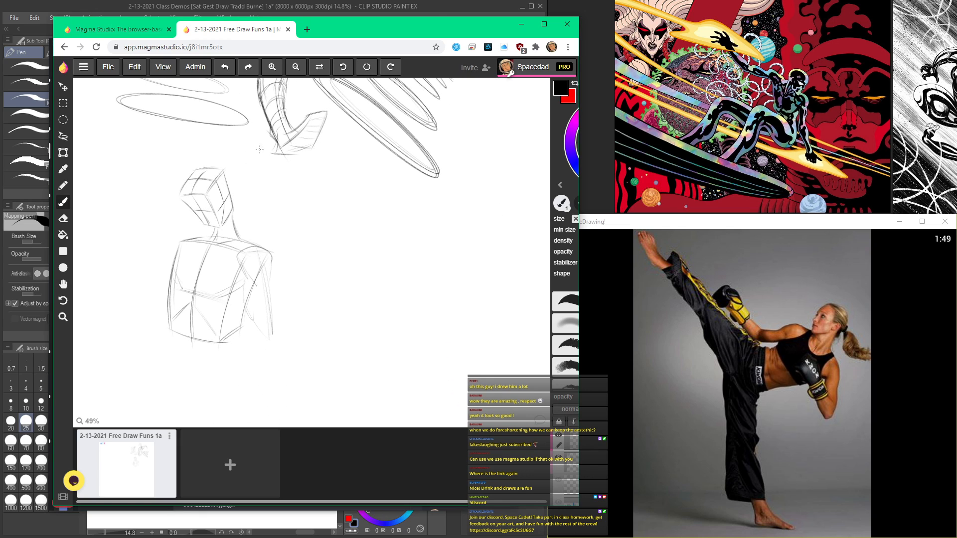
scroll(276, 260, "down", 2)
key("space")
left_click_drag(240, 231, 290, 303)
scroll(300, 294, "up", 4)
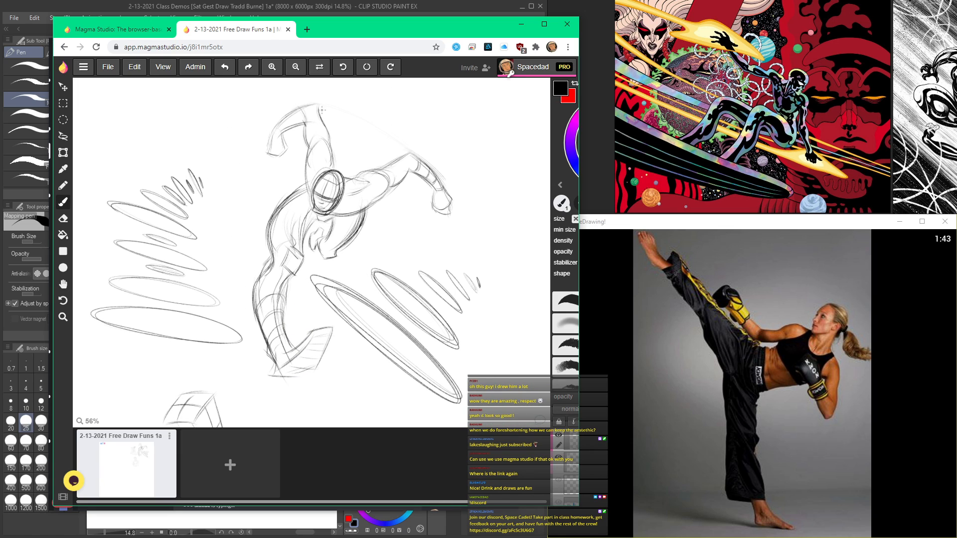
mouse_move(338, 283)
left_mouse_down()
mouse_move(337, 252)
mouse_move(346, 280)
mouse_move(356, 278)
left_mouse_up()
scroll(346, 274, "up", 1)
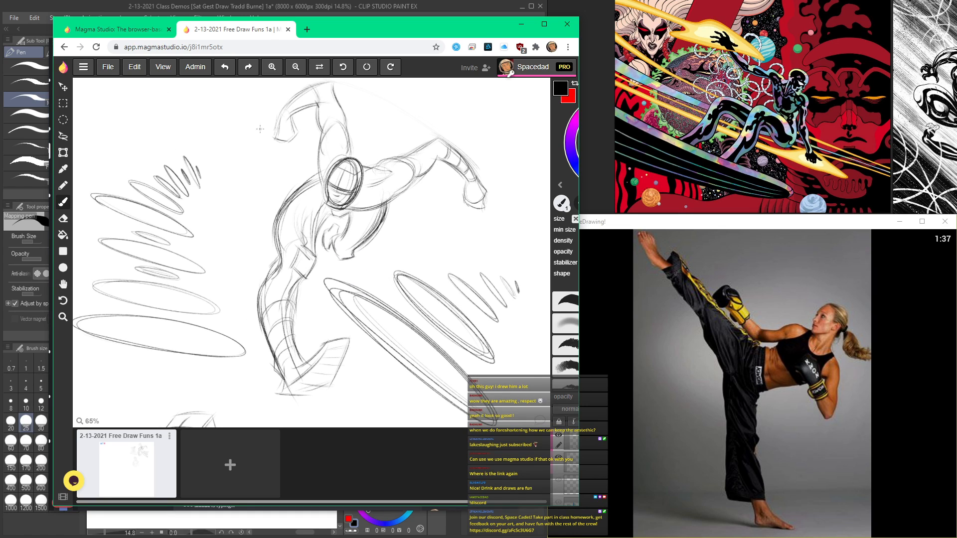
left_click(108, 68)
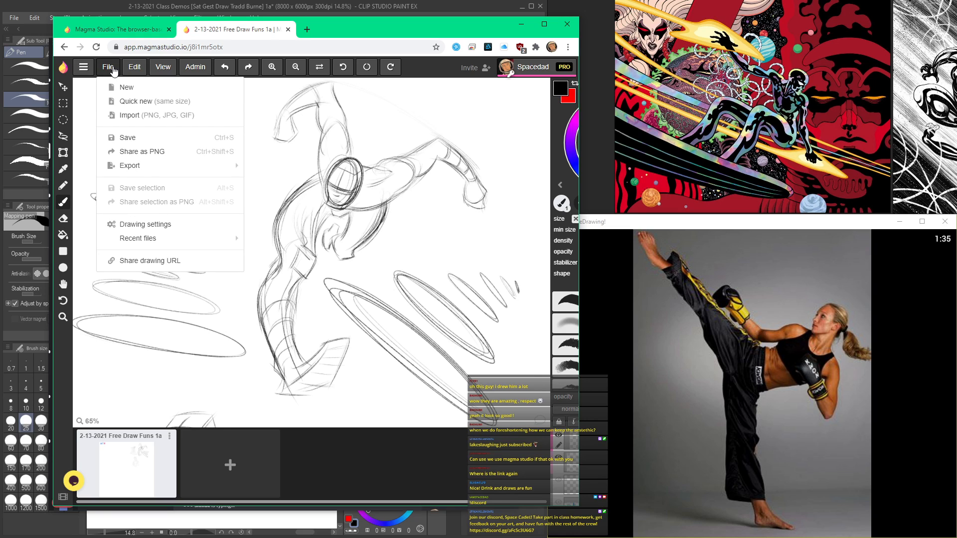
left_click(113, 71)
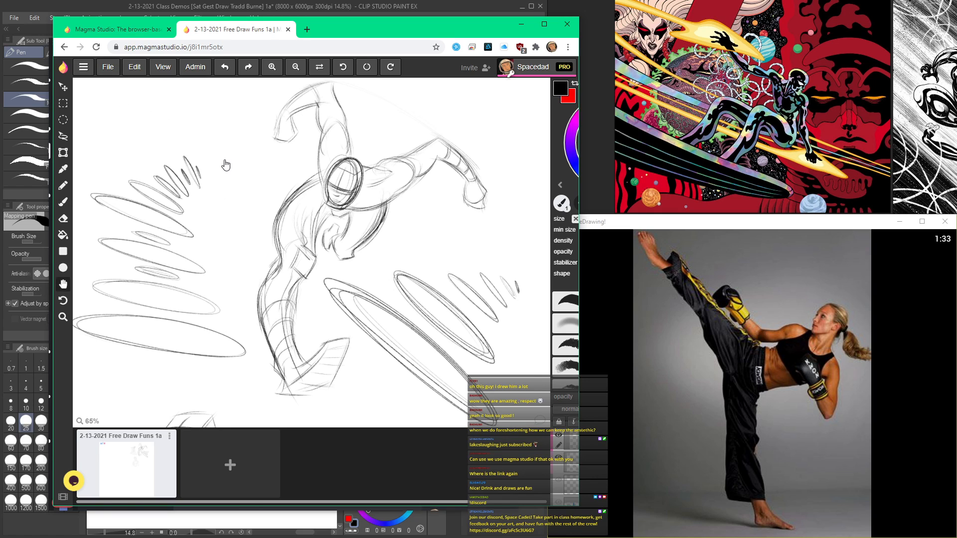
Step: Reposition and enlarge the browser window so more of the canvas fits beside the reference photo
left_click_drag(339, 25, 292, 8)
left_click_drag(528, 491, 543, 535)
scroll(338, 342, "down", 5)
key("space")
left_click_drag(337, 340, 346, 275)
scroll(343, 313, "up", 3)
left_click_drag(342, 314, 319, 285)
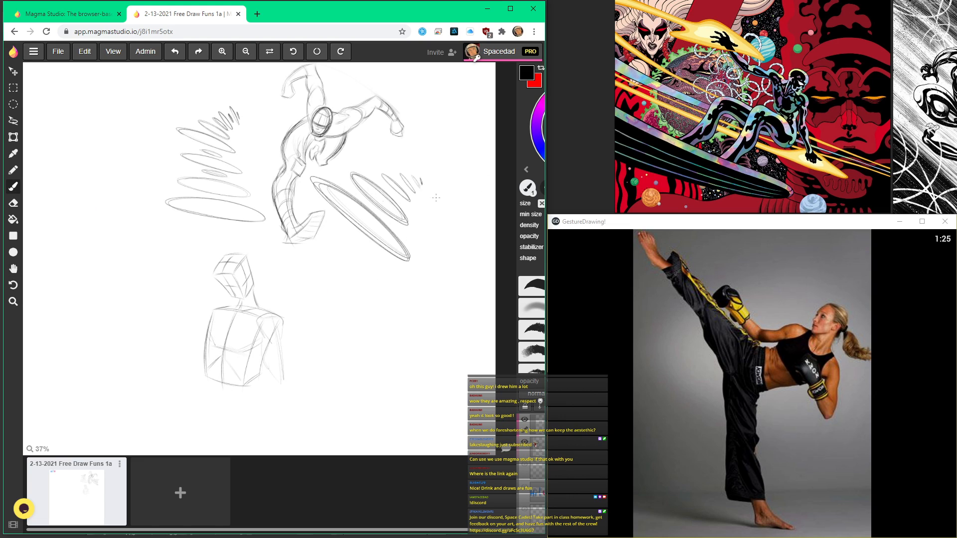
Step: Sketch a second, front-facing box head with a horizontal contour line in the blank area beside the torso study
key("space")
mouse_move(379, 237)
left_mouse_down()
mouse_move(316, 207)
mouse_move(277, 240)
mouse_move(292, 273)
left_mouse_up()
scroll(294, 266, "up", 3)
scroll(294, 265, "up", 1)
mouse_move(326, 224)
left_mouse_down()
mouse_move(335, 285)
mouse_move(326, 283)
left_mouse_up()
left_click_drag(283, 253, 325, 248)
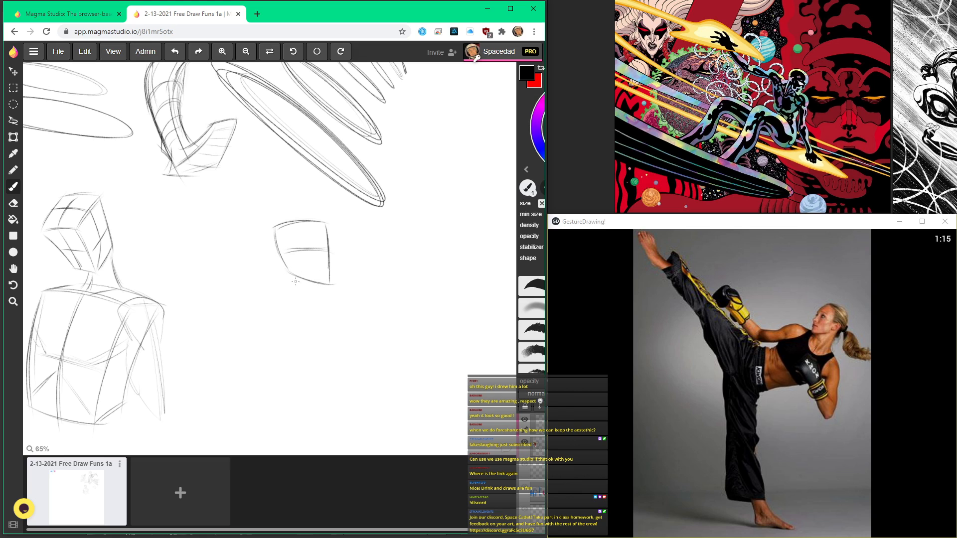
Step: Draw the neck line below the second head and a long curve for the outer shoulder and arm
scroll(295, 281, "down", 3)
left_click_drag(288, 170, 285, 198)
mouse_move(287, 188)
left_mouse_down()
mouse_move(268, 256)
mouse_move(291, 283)
left_mouse_up()
left_click_drag(266, 235, 302, 291)
left_click_drag(268, 247, 299, 288)
Step: Add the curved opposite side of the second figure and a small rounded form below the arm curve
mouse_move(357, 297)
left_mouse_down()
mouse_move(376, 345)
mouse_move(372, 322)
left_mouse_up()
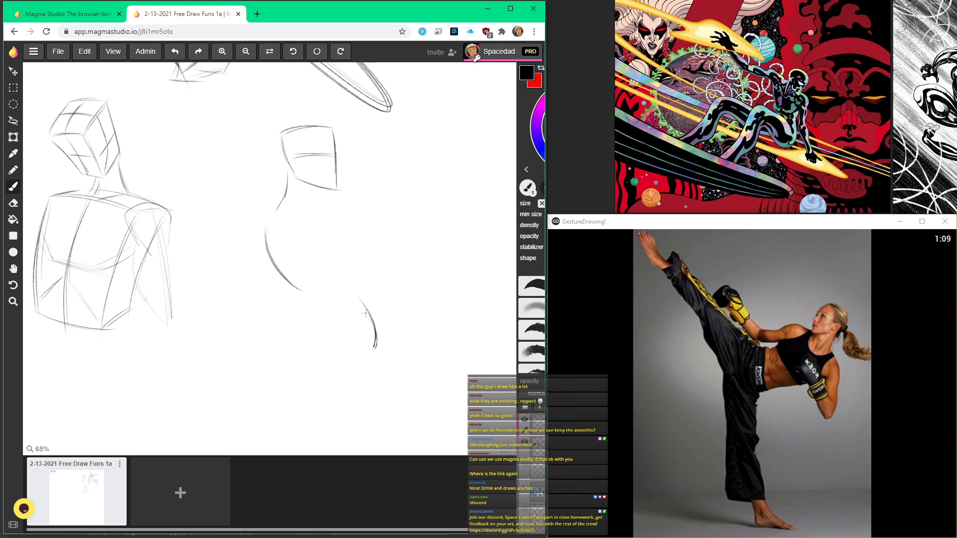
left_click_drag(282, 272, 309, 291)
mouse_move(320, 344)
left_mouse_down()
mouse_move(312, 280)
mouse_move(323, 303)
left_mouse_up()
mouse_move(329, 264)
left_mouse_down()
mouse_move(310, 289)
mouse_move(324, 309)
mouse_move(348, 274)
mouse_move(327, 261)
left_mouse_up()
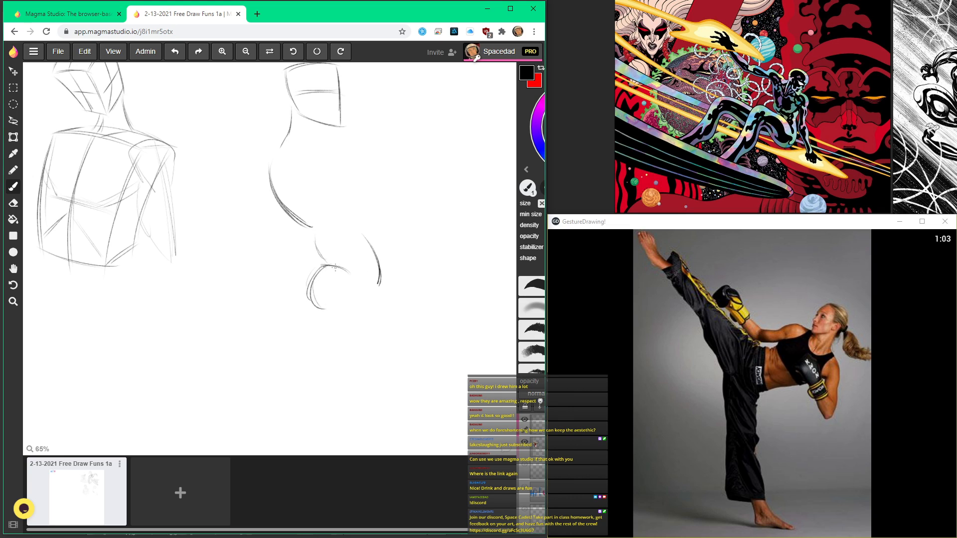
left_click_drag(321, 142, 321, 101, "ctrl")
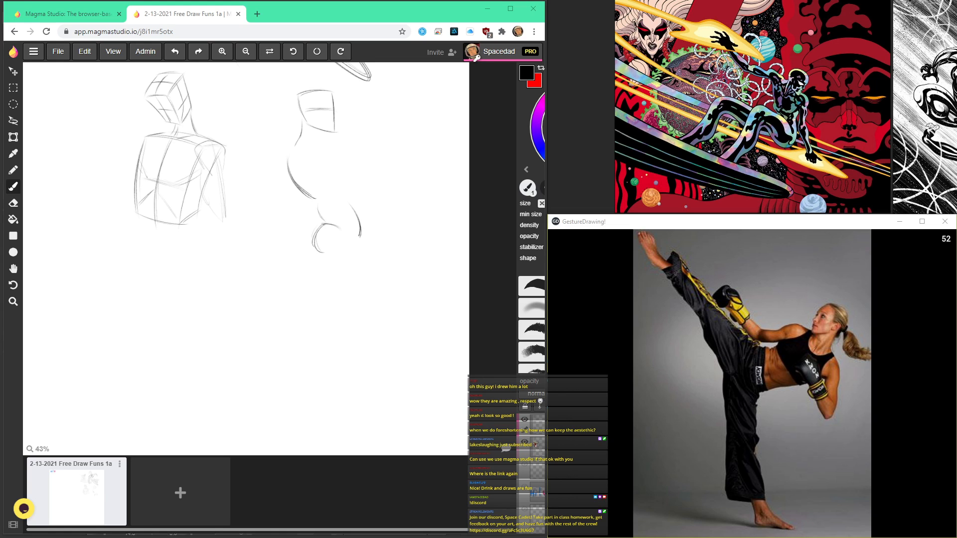
Step: Bring the auteurish.PNG face illustration into view, then close it to return to the drawing
left_click_drag(956, 100, 259, 32)
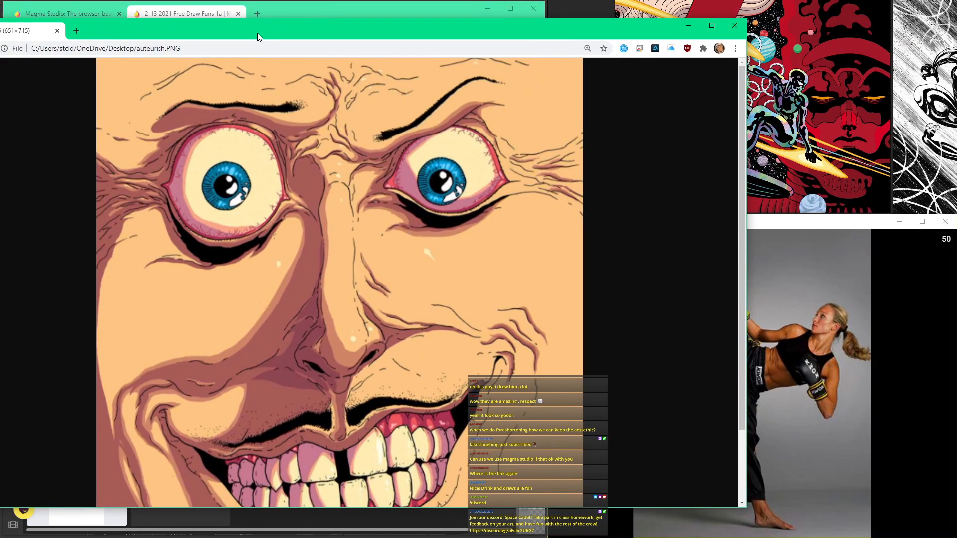
key("ctrl+w")
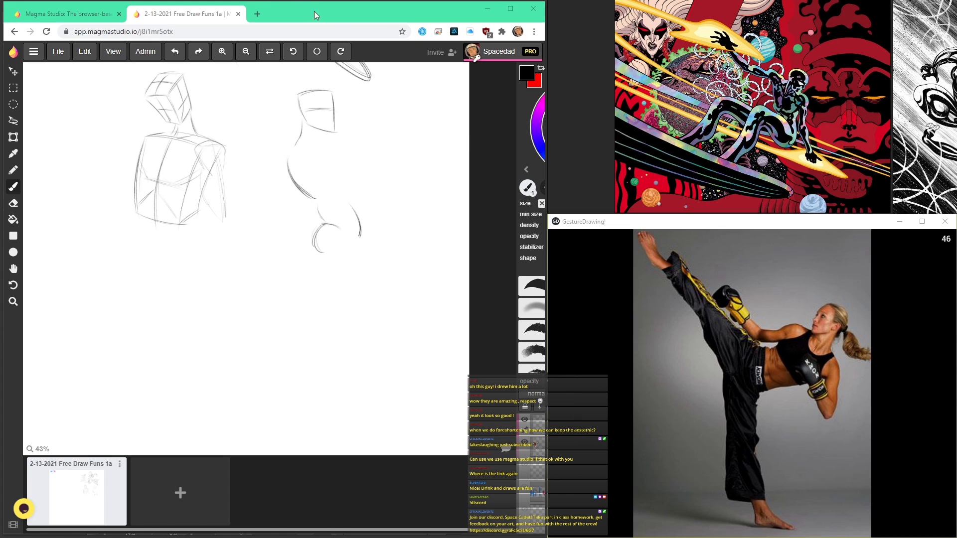
Step: Draw the shoulder line below the second figure's neck and long curved strokes for its back and hanging arm
scroll(329, 256, "down", 1)
scroll(329, 256, "down", 1)
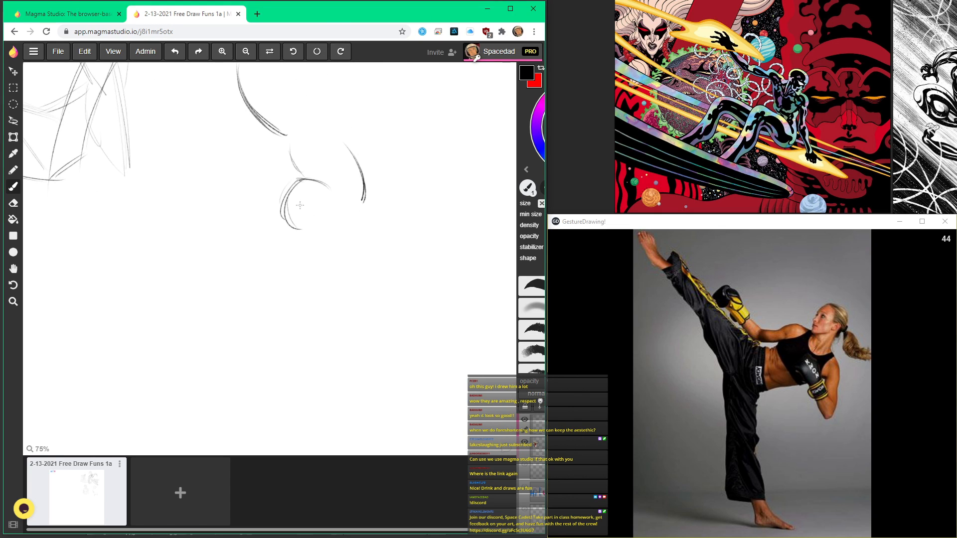
scroll(305, 167, "up", 6)
left_click_drag(273, 114, 330, 125)
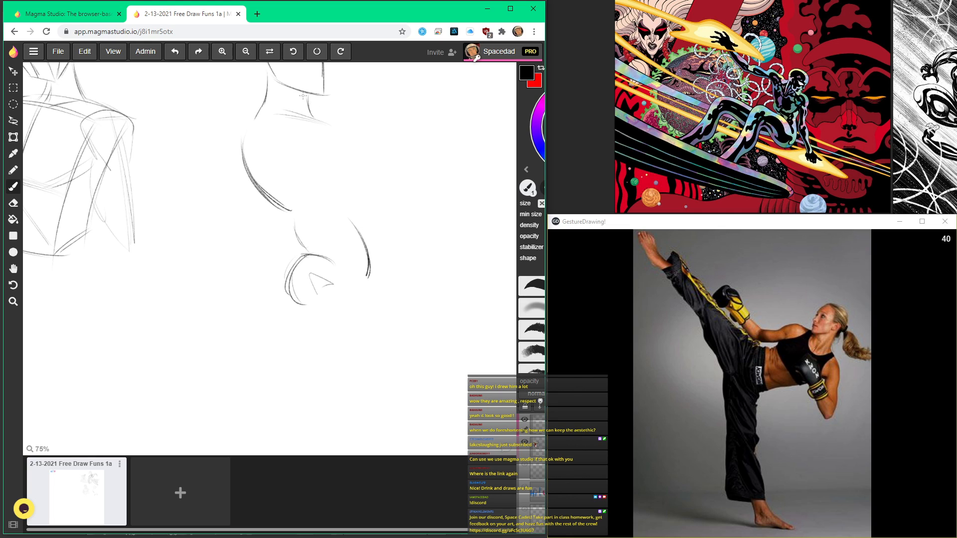
scroll(308, 89, "down", 4)
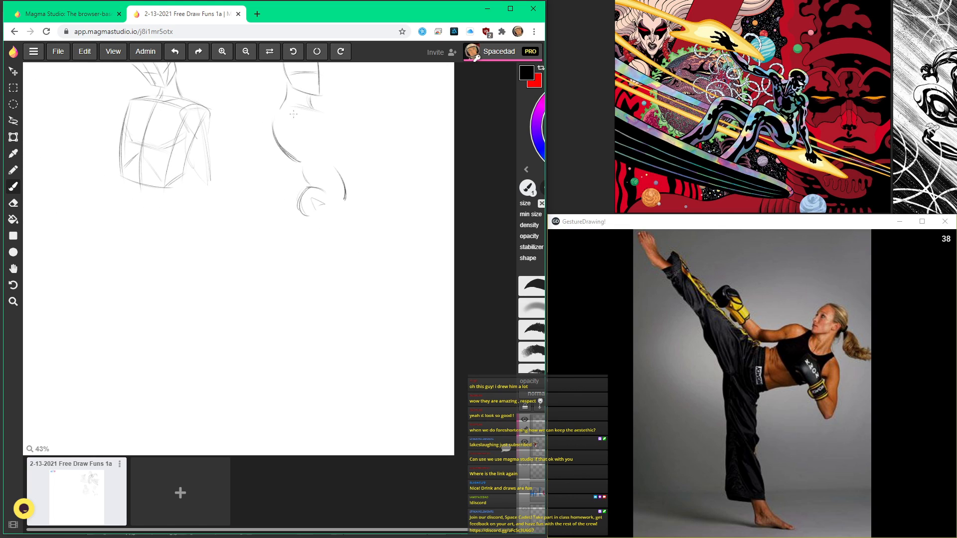
left_click_drag(297, 133, 291, 202)
left_click_drag(291, 140, 277, 216)
scroll(309, 115, "up", 2)
scroll(319, 113, "down", 2)
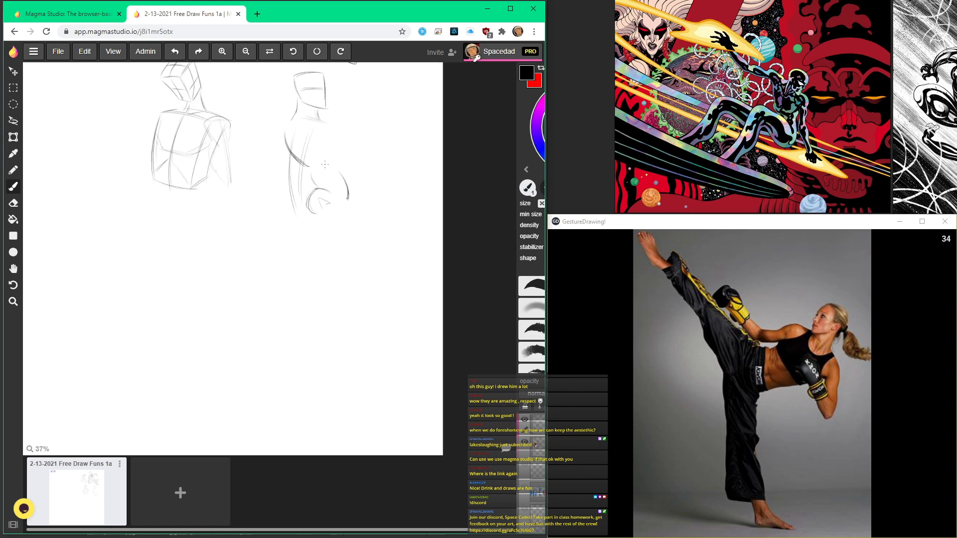
Step: Draw the curved front contour of the second figure's chest
scroll(329, 112, "up", 2)
left_click_drag(329, 112, 338, 155)
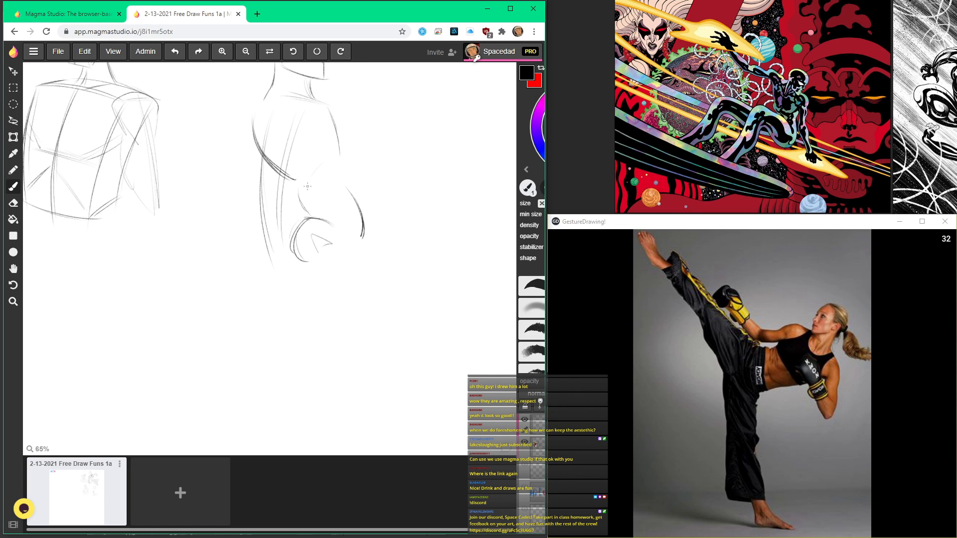
scroll(305, 179, "down", 3)
scroll(336, 163, "up", 2)
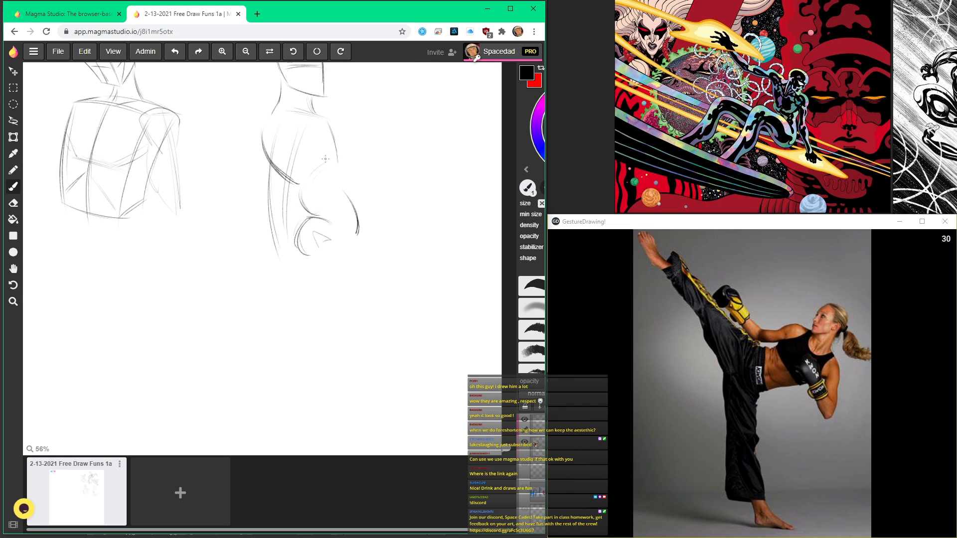
scroll(327, 164, "down", 2)
scroll(329, 180, "up", 1)
scroll(332, 194, "down", 2)
scroll(336, 215, "up", 1)
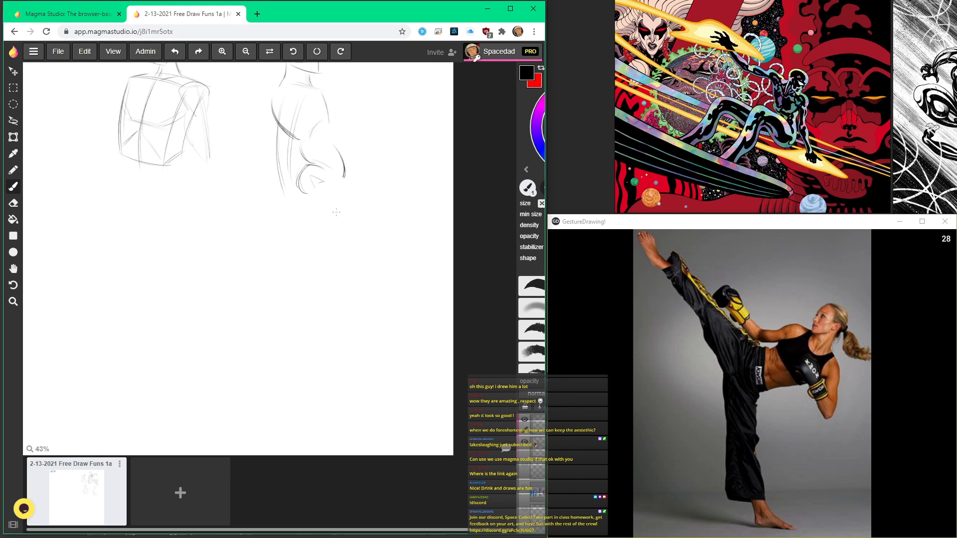
Step: Sketch long curves for the second figure's thigh and calf, ending in two simple feet
mouse_move(336, 187)
left_mouse_down()
mouse_move(294, 277)
mouse_move(266, 282)
mouse_move(277, 338)
left_mouse_up()
mouse_move(270, 268)
left_mouse_down()
mouse_move(278, 345)
mouse_move(323, 365)
left_mouse_up()
scroll(328, 323, "up", 2)
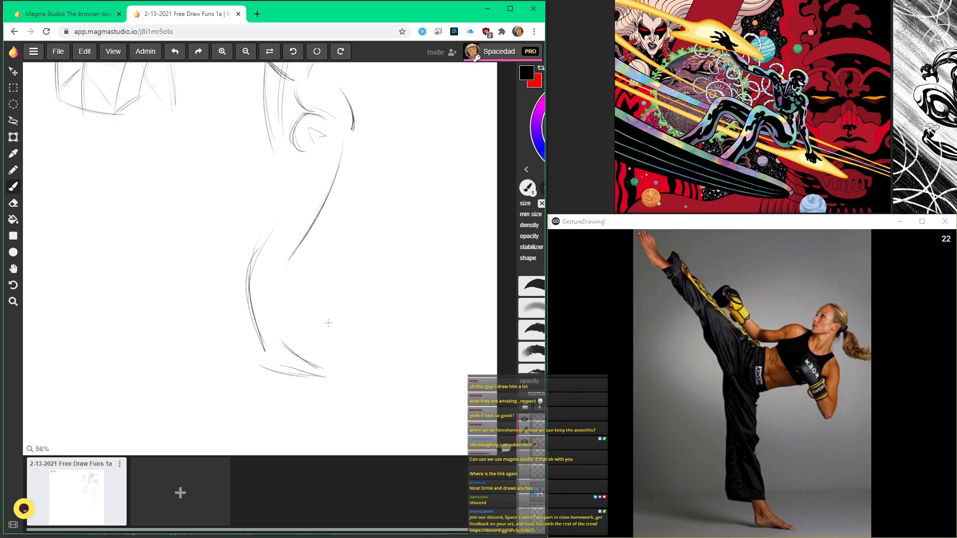
mouse_move(287, 328)
left_mouse_down()
mouse_move(333, 321)
mouse_move(312, 316)
left_mouse_up()
Step: Add the back-of-thigh line and the inner lower-leg lines down to the second figure's feet
scroll(283, 312, "down", 2)
scroll(287, 249, "up", 2)
scroll(287, 252, "down", 3)
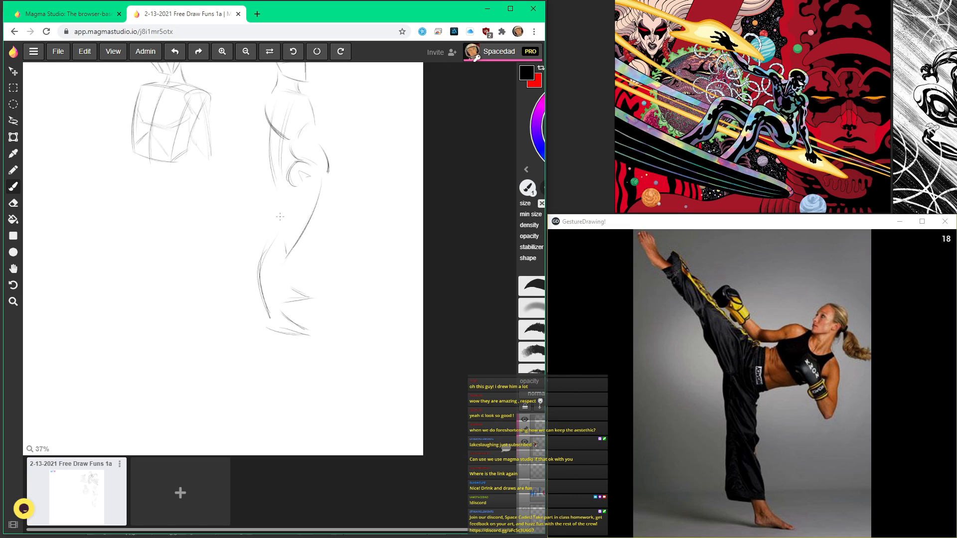
scroll(281, 259, "up", 2)
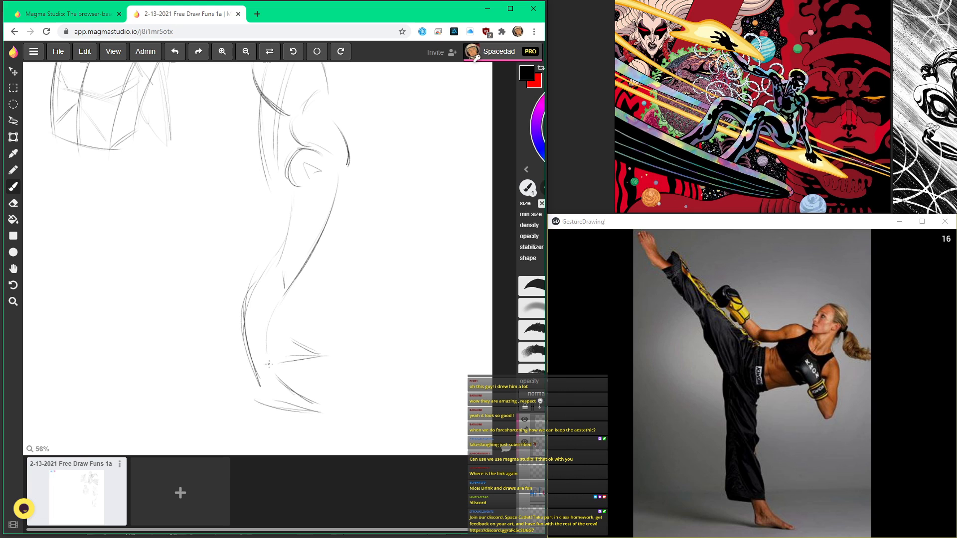
left_click_drag(287, 332, 282, 310)
scroll(273, 264, "down", 2)
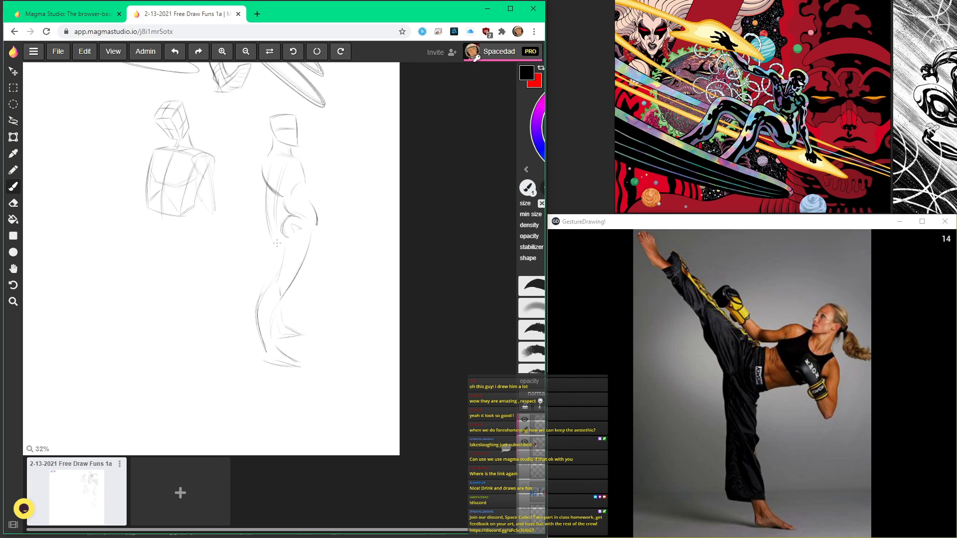
scroll(277, 243, "up", 2)
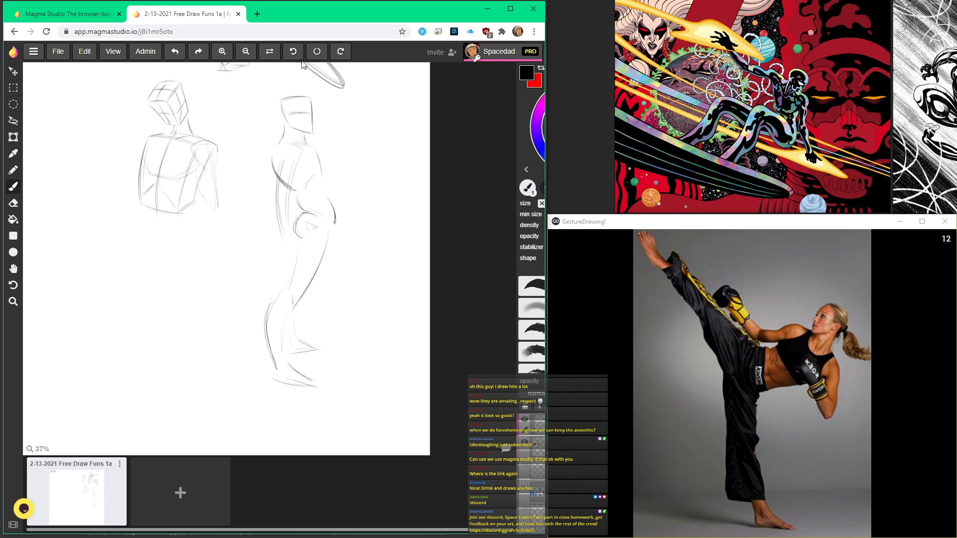
Step: Add the side-plane and ear curves, plus a small pointed nose, to the second figure's box head
scroll(304, 134, "up", 1)
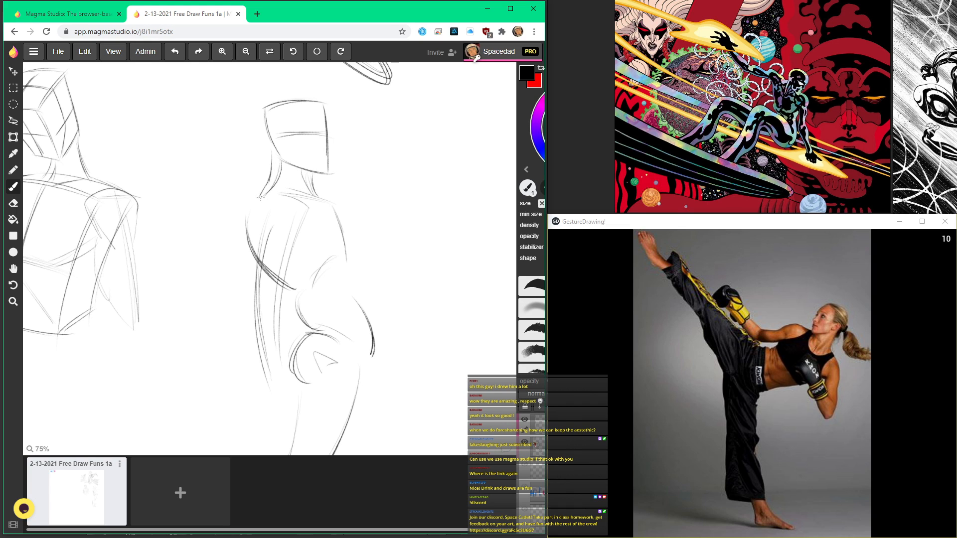
scroll(302, 139, "up", 2)
left_click_drag(294, 124, 289, 164)
left_click_drag(292, 128, 299, 171)
scroll(297, 129, "down", 2)
scroll(318, 133, "up", 2)
mouse_move(316, 130)
left_mouse_down()
mouse_move(327, 156)
mouse_move(315, 166)
left_mouse_up()
left_click_drag(313, 175, 305, 195)
scroll(265, 167, "down", 2)
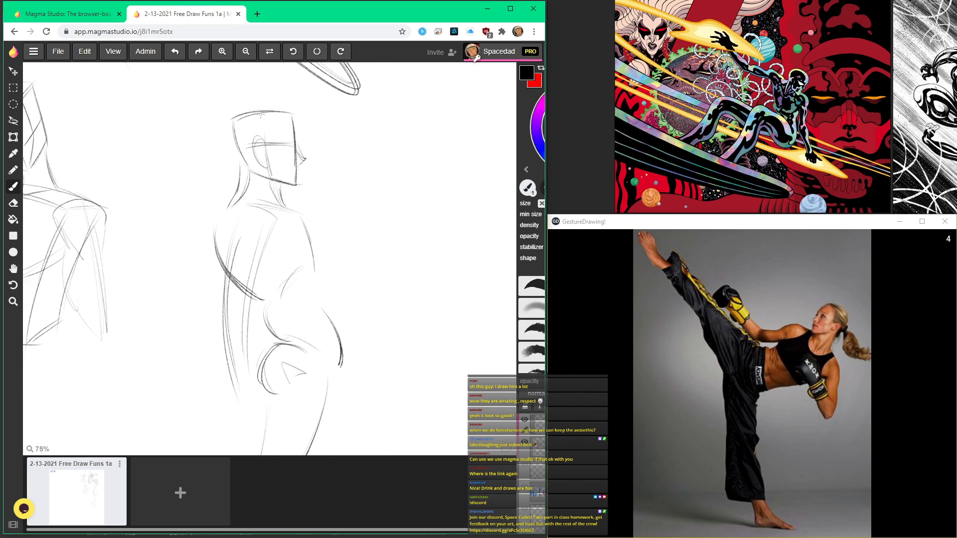
Step: Extend the second figure's arm into a tapered hand hanging beside the thigh
scroll(244, 222, "down", 2)
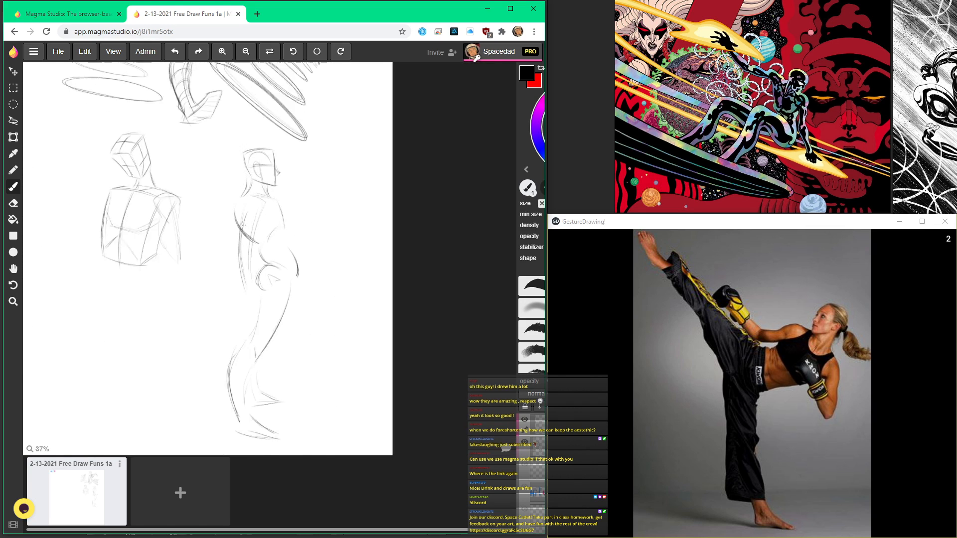
scroll(243, 220, "up", 2)
mouse_move(251, 350)
left_mouse_down()
mouse_move(247, 403)
mouse_move(265, 363)
left_mouse_up()
left_click_drag(267, 356, 249, 412)
scroll(244, 223, "down", 3)
scroll(264, 286, "up", 3)
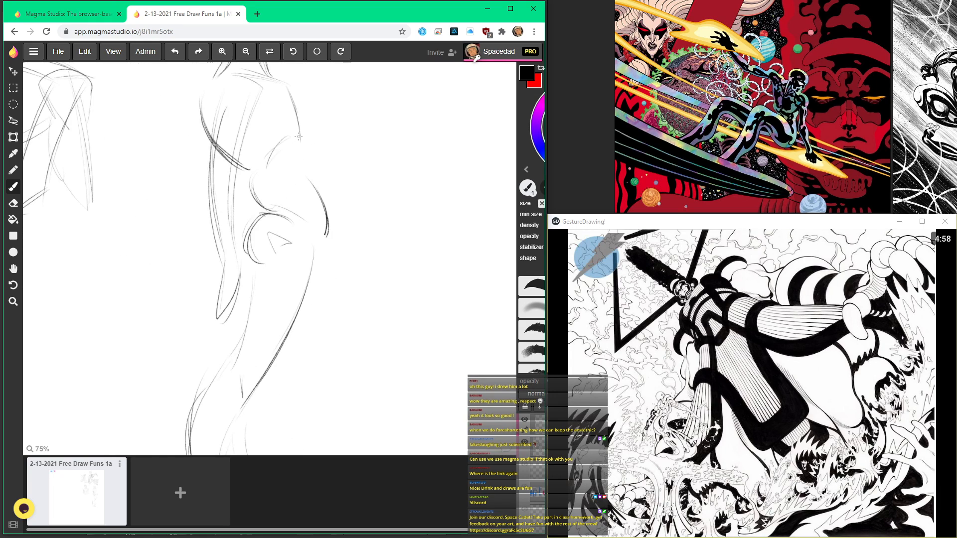
Step: Draw a small arrow in the gap between the torso study and the second figure's upper back
scroll(298, 136, "down", 4)
key("h")
left_click_drag(234, 261, 286, 329)
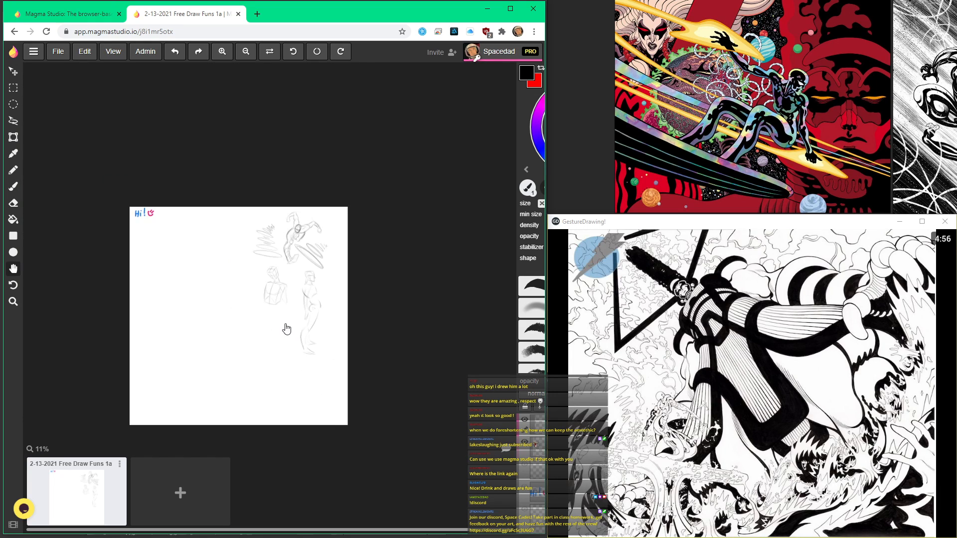
scroll(287, 329, "up", 4)
key("b")
left_click_drag(296, 142, 311, 163)
left_click_drag(308, 151, 321, 172)
scroll(294, 141, "up", 2)
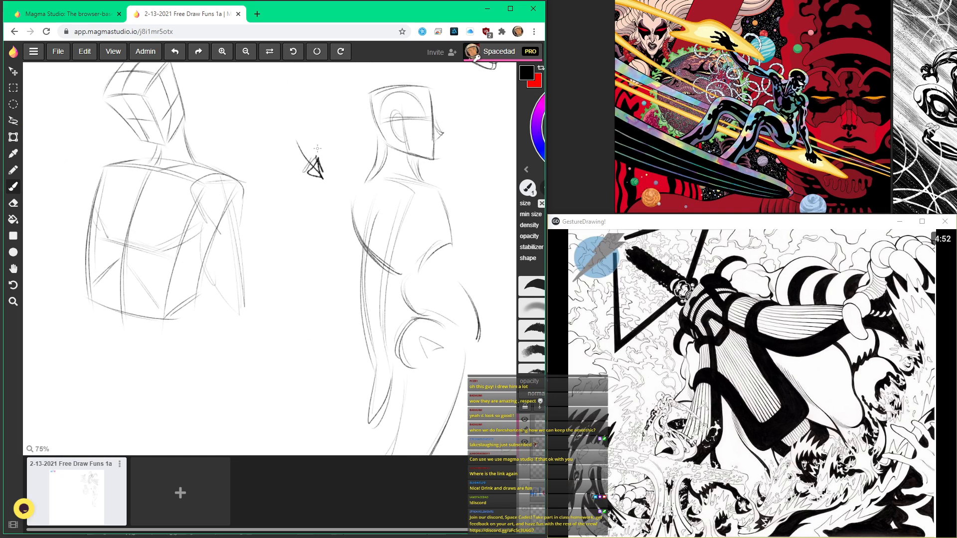
scroll(317, 148, "down", 3)
scroll(353, 151, "up", 2)
scroll(349, 199, "down", 2)
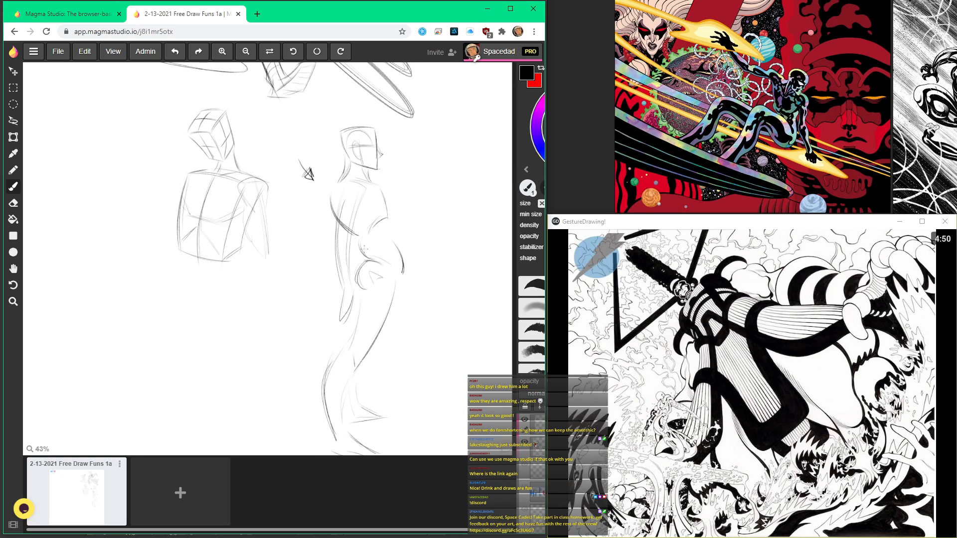
Step: Draw a second, smaller arrow below the first one, directed toward the second figure's midsection
scroll(361, 259, "down", 3)
scroll(364, 310, "up", 2)
scroll(347, 322, "up", 3)
left_click_drag(354, 301, 347, 392)
scroll(393, 330, "down", 2)
left_click_drag(417, 232, 386, 308)
scroll(411, 205, "up", 1)
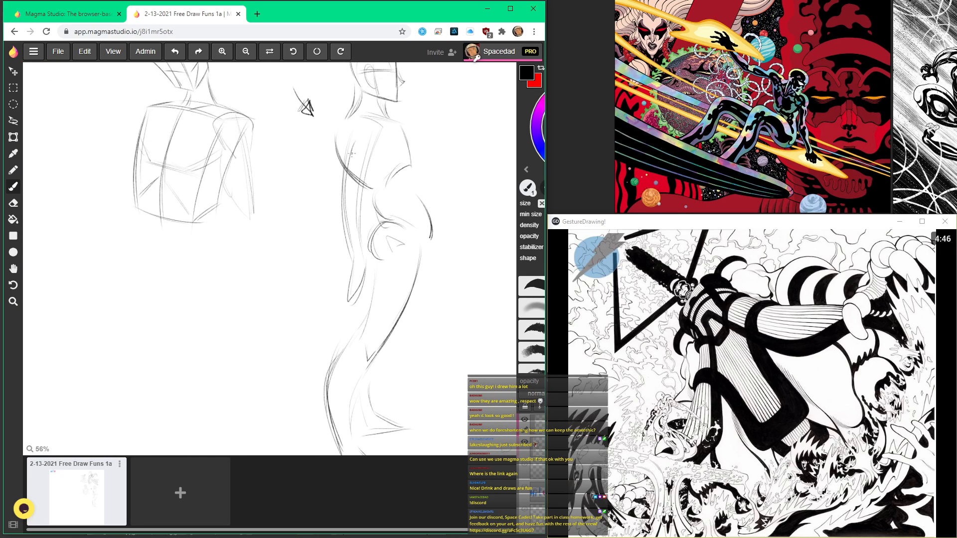
left_click_drag(311, 171, 323, 177)
left_click_drag(361, 275, 355, 301)
scroll(377, 263, "down", 3)
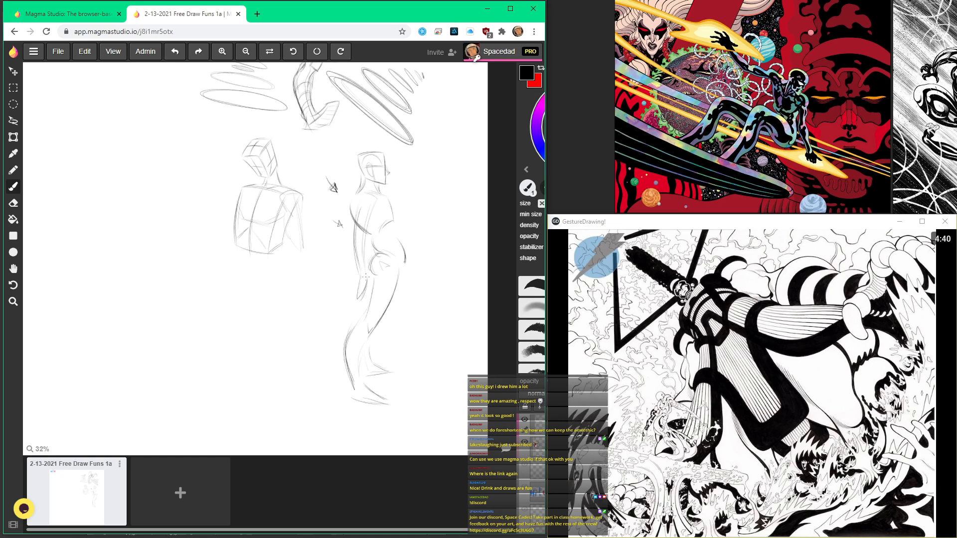
scroll(358, 181, "up", 3)
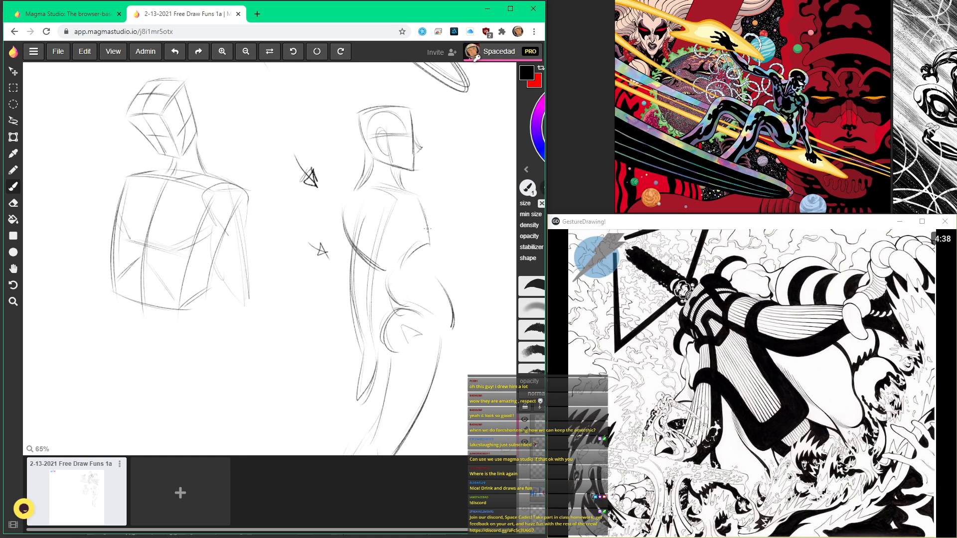
Step: Add the pectoral curve and a lower-ribcage contour inside the second figure's torso
scroll(419, 353, "down", 1)
left_click_drag(396, 349, 376, 206)
mouse_move(343, 426)
left_mouse_down()
mouse_move(374, 437)
mouse_move(294, 395)
mouse_move(392, 384)
mouse_move(289, 427)
mouse_move(381, 438)
left_mouse_up()
mouse_move(408, 378)
left_mouse_down()
mouse_move(280, 417)
mouse_move(396, 436)
left_mouse_up()
left_click_drag(410, 131, 407, 261)
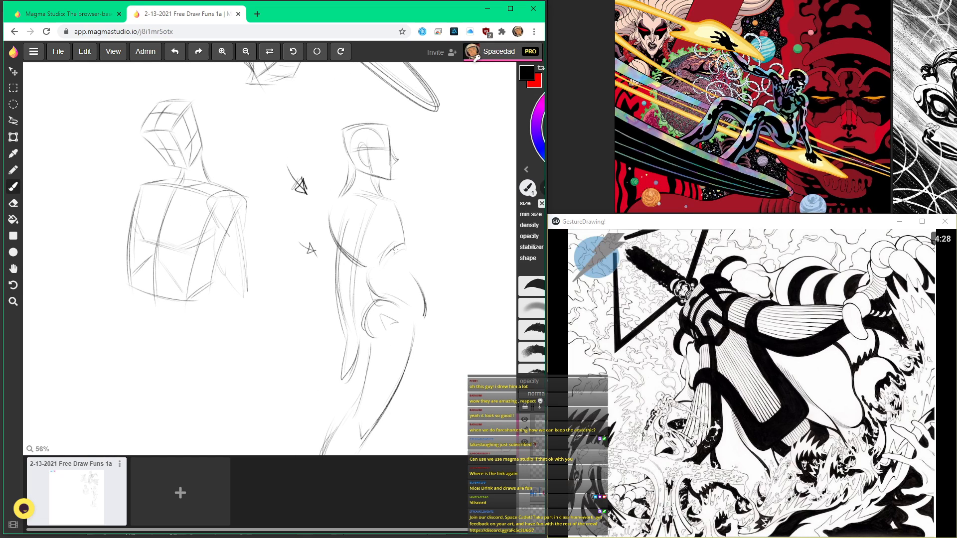
left_click_drag(375, 225, 398, 236)
left_click_drag(333, 225, 344, 243)
mouse_move(342, 198)
left_mouse_down()
mouse_move(339, 251)
mouse_move(379, 341)
mouse_move(354, 417)
mouse_move(362, 215)
mouse_move(387, 350)
mouse_move(371, 356)
mouse_move(370, 380)
mouse_move(386, 375)
left_mouse_up()
key("space")
Step: Draw a flattened ground ellipse around the second figure's feet
key("space")
left_click_drag(404, 255, 387, 354)
mouse_move(380, 398)
left_mouse_down()
mouse_move(399, 423)
mouse_move(379, 433)
left_mouse_up()
scroll(308, 449, "down", 5)
Step: Draw the abdomen's front contour, joining the second figure's chest to the curve of the hip
key("space")
left_click_drag(304, 441, 381, 316)
scroll(272, 295, "down", 2)
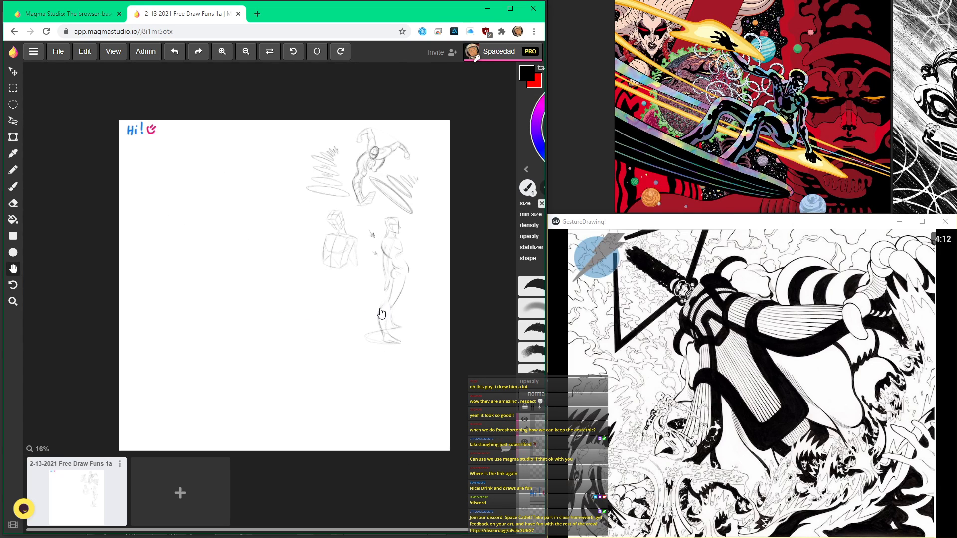
key("space")
mouse_move(324, 301)
left_mouse_down()
mouse_move(321, 346)
mouse_move(249, 324)
left_mouse_up()
scroll(321, 347, "up", 3)
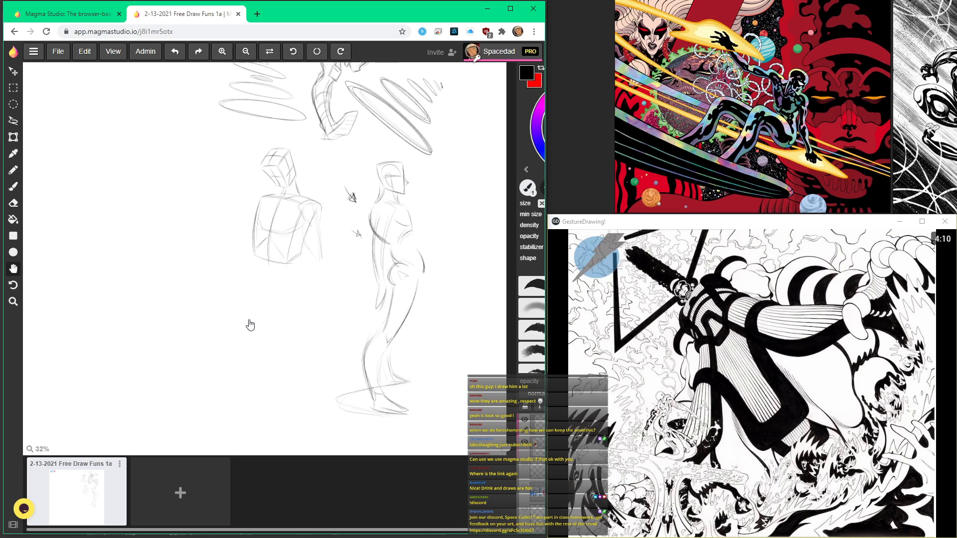
left_click_drag(290, 297, 245, 282)
key("b")
scroll(385, 210, "up", 4)
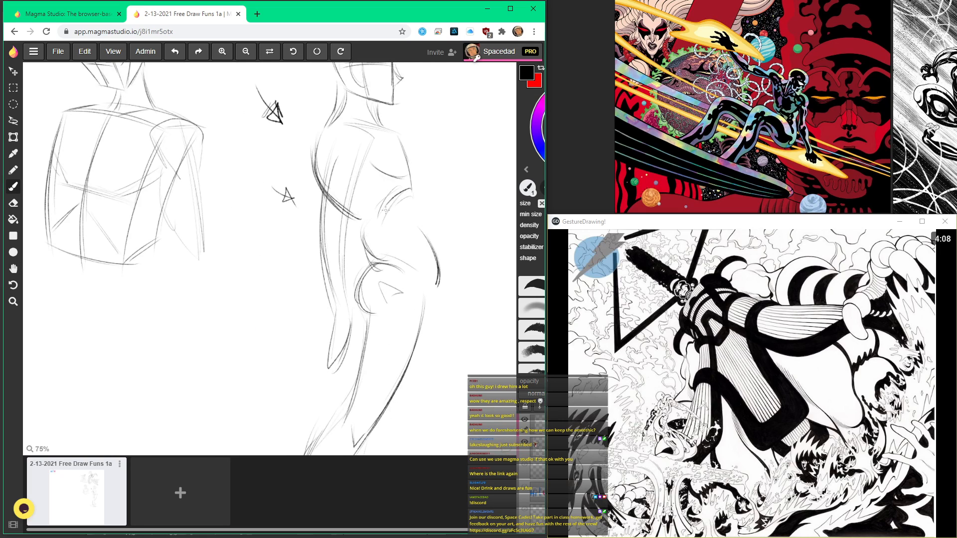
mouse_move(412, 192)
left_mouse_down()
mouse_move(430, 251)
mouse_move(428, 282)
left_mouse_up()
scroll(371, 250, "down", 3)
scroll(397, 176, "up", 3)
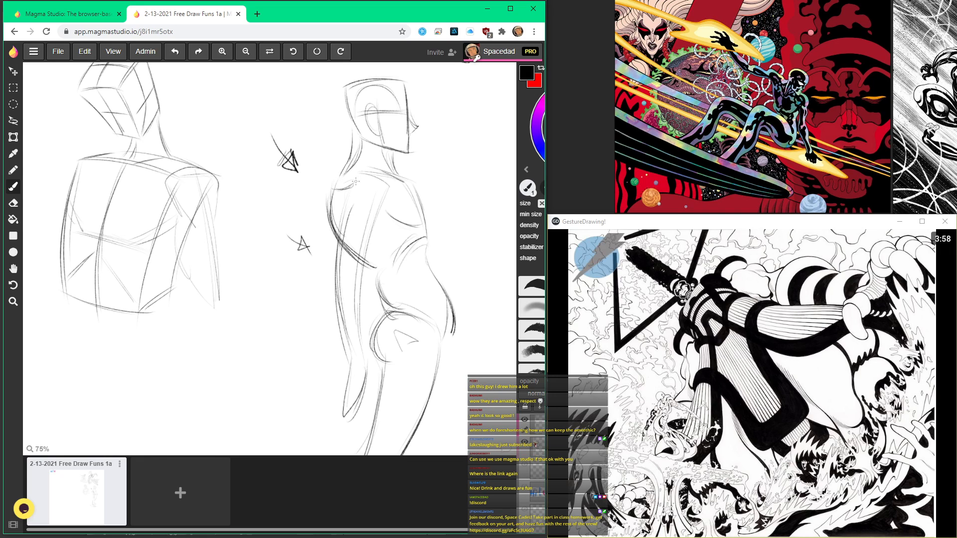
Step: Define the rounded shoulder and upper arm of the second figure with darker curved strokes
left_click_drag(355, 177, 364, 241)
scroll(337, 186, "down", 3)
scroll(361, 239, "up", 2)
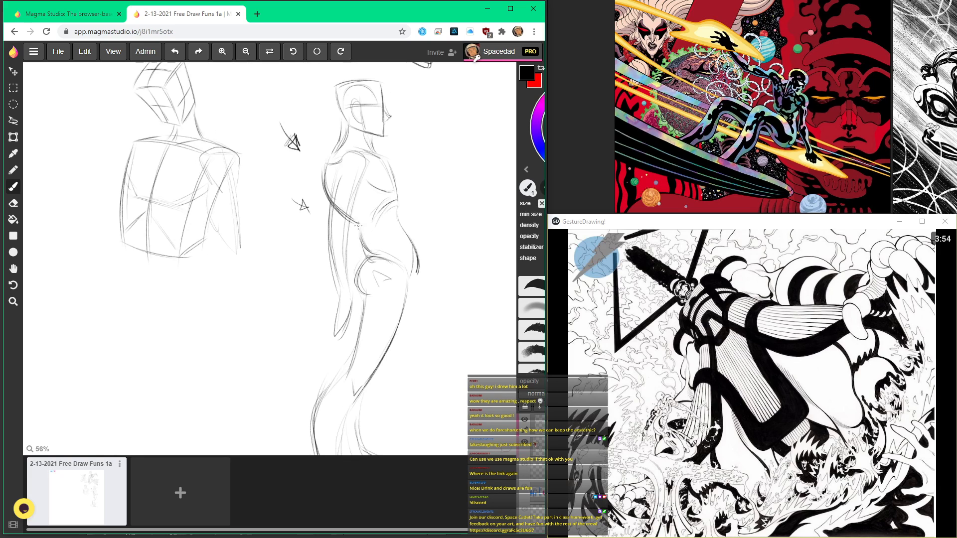
Step: Reinforce the second figure's leg contours and define the shapes of both feet
scroll(366, 254, "down", 3)
scroll(369, 248, "up", 3)
mouse_move(369, 249)
left_mouse_down()
mouse_move(351, 303)
mouse_move(329, 330)
left_mouse_up()
mouse_move(354, 291)
left_mouse_down()
mouse_move(329, 331)
mouse_move(345, 403)
mouse_move(362, 326)
mouse_move(348, 398)
left_mouse_up()
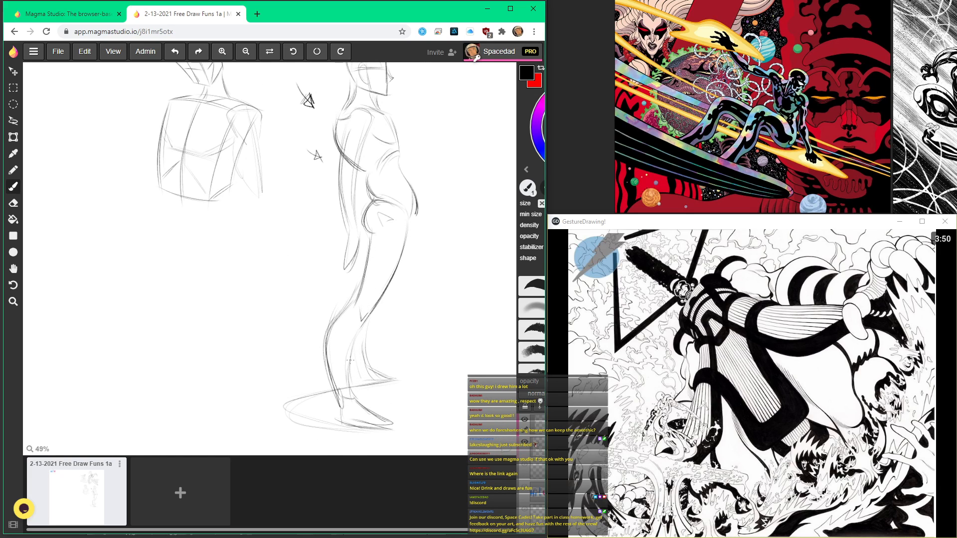
scroll(369, 316, "up", 2)
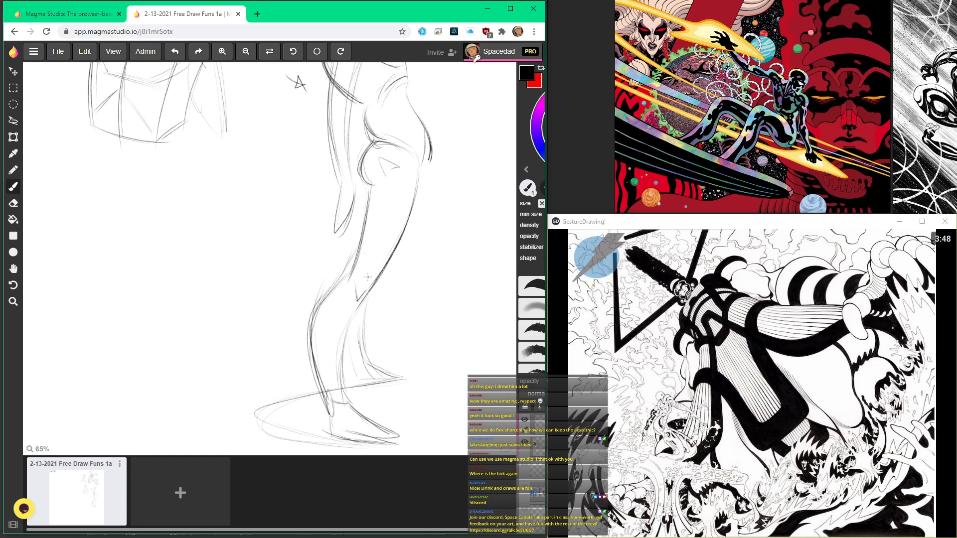
mouse_move(351, 351)
left_mouse_down()
mouse_move(355, 379)
mouse_move(351, 319)
mouse_move(385, 372)
mouse_move(366, 387)
left_mouse_up()
Step: Draw perspective grid lines across the ground ellipse and extend them beyond the second figure's feet
scroll(296, 405, "down", 1)
scroll(293, 413, "up", 2)
mouse_move(441, 405)
left_mouse_down()
mouse_move(254, 411)
mouse_move(227, 443)
left_mouse_up()
mouse_move(317, 384)
left_mouse_down()
mouse_move(274, 448)
mouse_move(305, 443)
left_mouse_up()
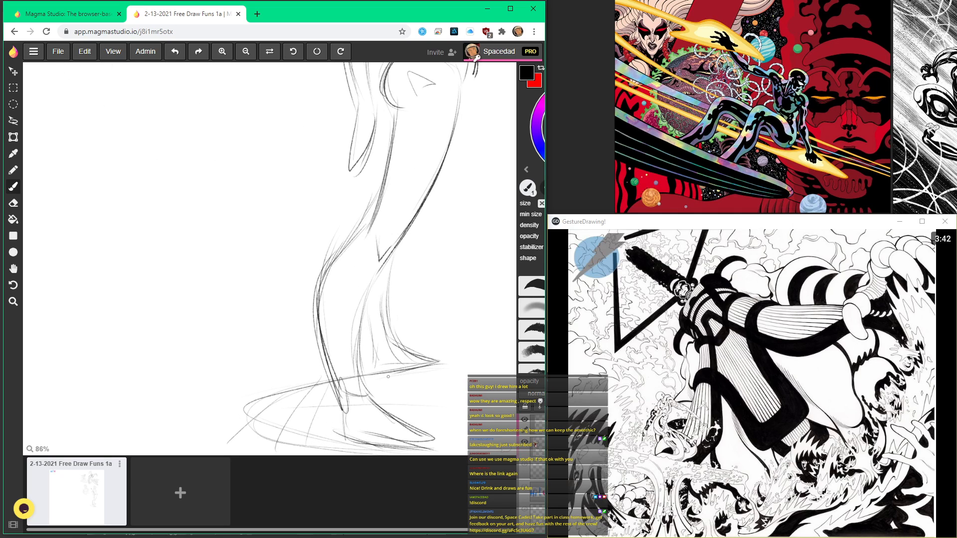
left_click_drag(432, 376, 468, 441)
left_click_drag(451, 382, 509, 451)
scroll(482, 409, "down", 3)
Step: Sketch a tilted three-dimensional box head in the blank area in front of the second figure's face
key("space")
mouse_move(430, 277)
left_mouse_down()
mouse_move(357, 342)
mouse_move(399, 306)
left_mouse_up()
key("space")
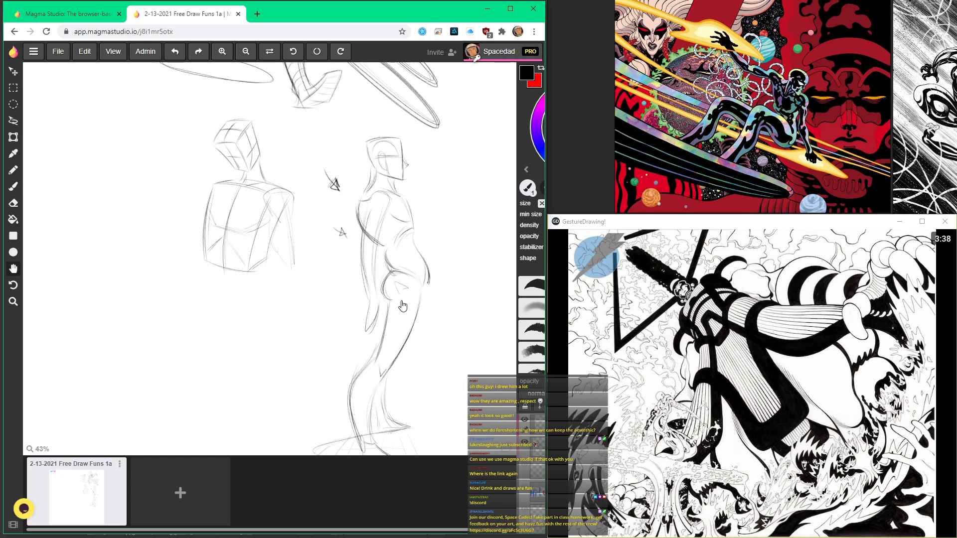
scroll(401, 305, "down", 3)
scroll(378, 339, "up", 2)
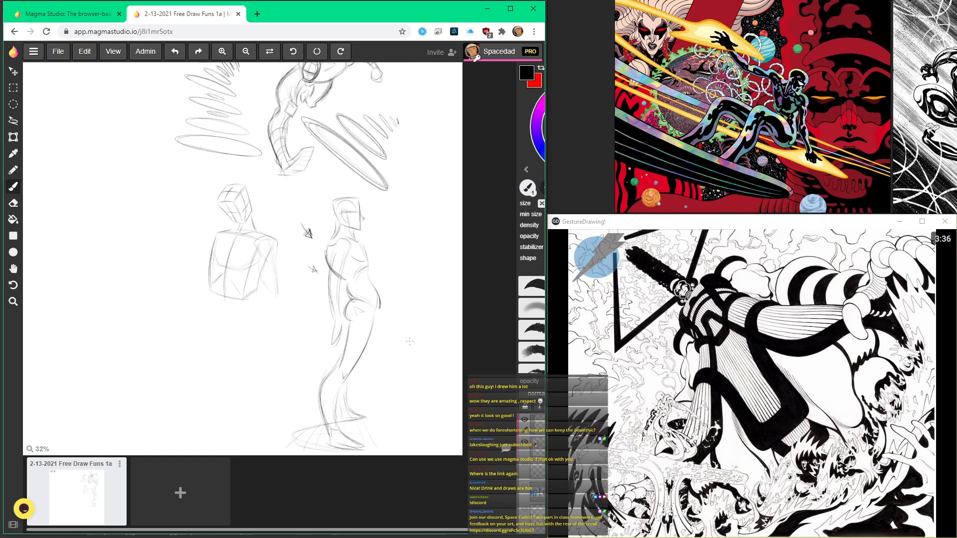
scroll(394, 156, "up", 2)
left_click_drag(378, 187, 394, 153)
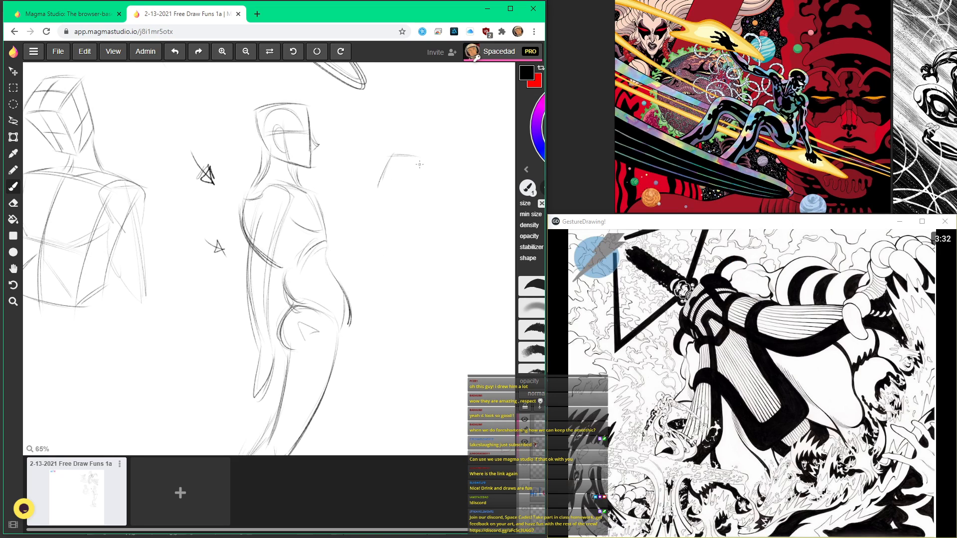
mouse_move(416, 159)
left_mouse_down()
mouse_move(404, 200)
mouse_move(424, 231)
left_mouse_up()
mouse_move(419, 160)
left_mouse_down()
mouse_move(435, 202)
mouse_move(374, 199)
mouse_move(412, 216)
mouse_move(436, 201)
mouse_move(422, 229)
left_mouse_up()
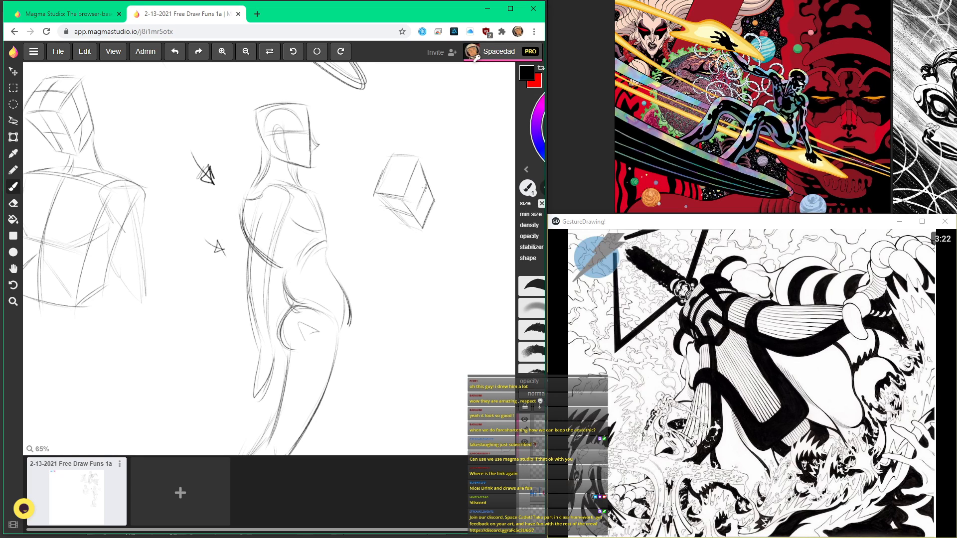
Step: Draw the neck and shoulder line under the tilted box head and block in the third figure's torso with side and centre lines
scroll(374, 124, "down", 5)
scroll(393, 212, "up", 2)
scroll(414, 166, "up", 2)
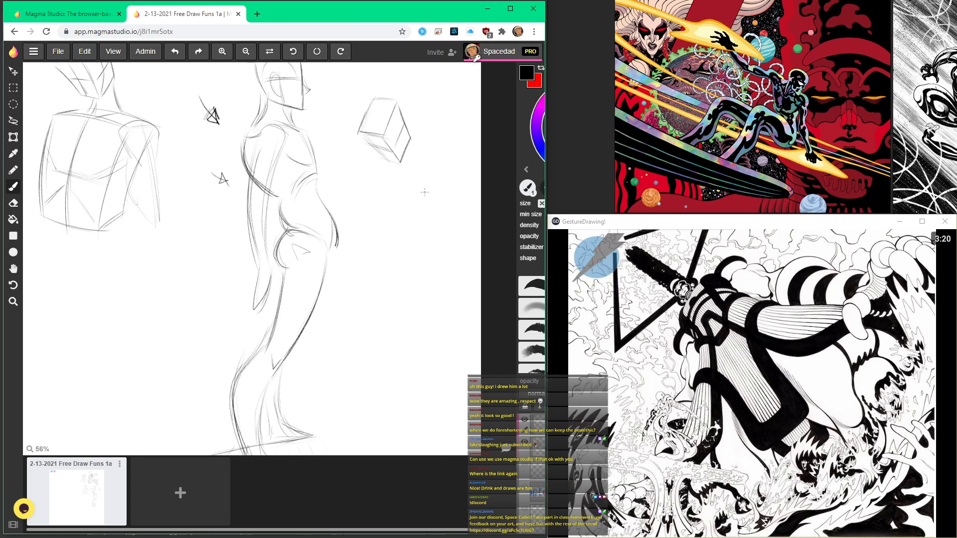
left_click_drag(369, 168, 438, 196)
left_click_drag(404, 149, 435, 187)
mouse_move(389, 176)
left_mouse_down()
mouse_move(388, 269)
mouse_move(368, 267)
mouse_move(386, 270)
left_mouse_up()
left_click_drag(422, 205, 414, 264)
mouse_move(434, 191)
left_mouse_down()
mouse_move(424, 265)
mouse_move(369, 265)
left_mouse_up()
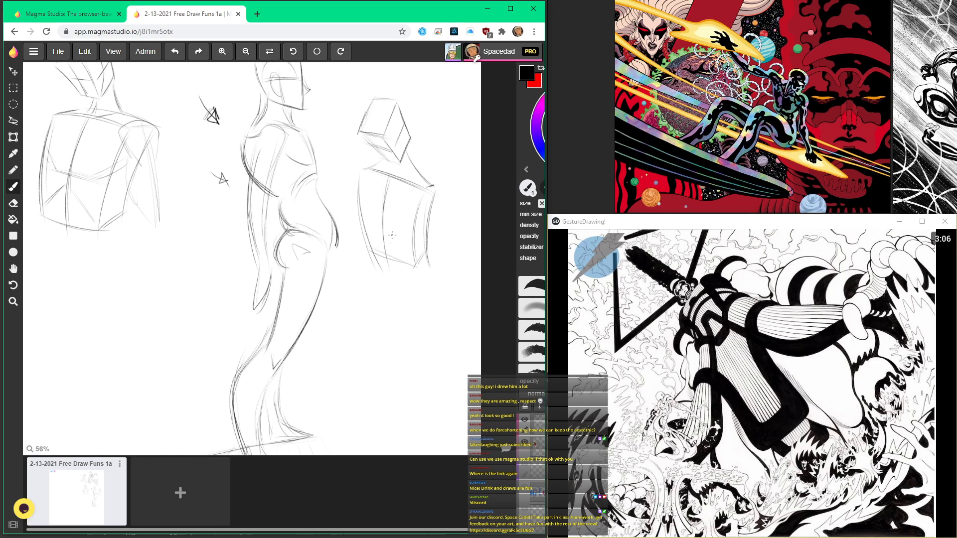
Step: Wrap a curved chest line around the third figure's torso and close the ribcage's lower edge
scroll(393, 237, "up", 2)
mouse_move(350, 206)
left_mouse_down()
mouse_move(396, 228)
mouse_move(349, 196)
mouse_move(410, 235)
left_mouse_up()
mouse_move(342, 178)
left_mouse_down()
mouse_move(360, 217)
mouse_move(434, 218)
left_mouse_up()
scroll(348, 193, "down", 2)
scroll(348, 148, "up", 2)
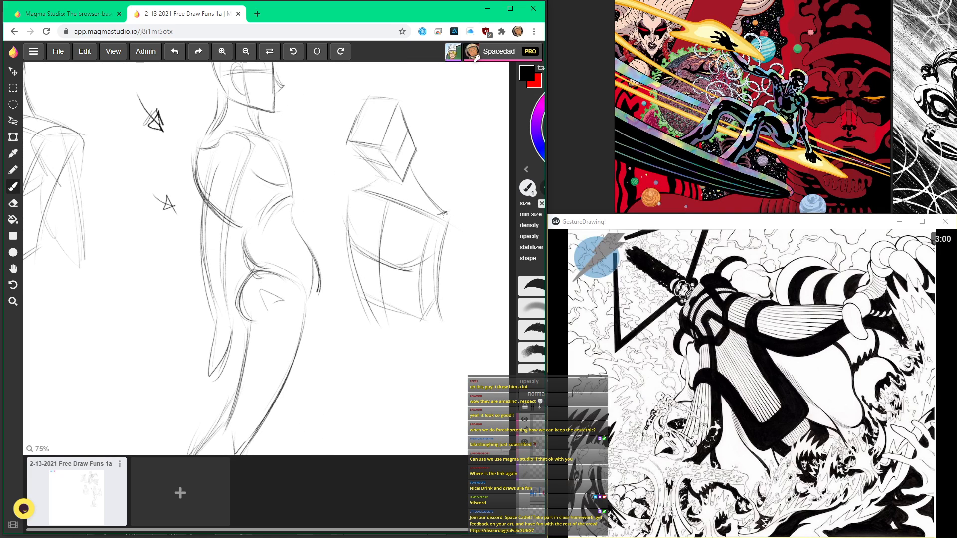
scroll(406, 166, "down", 2)
scroll(431, 236, "up", 1)
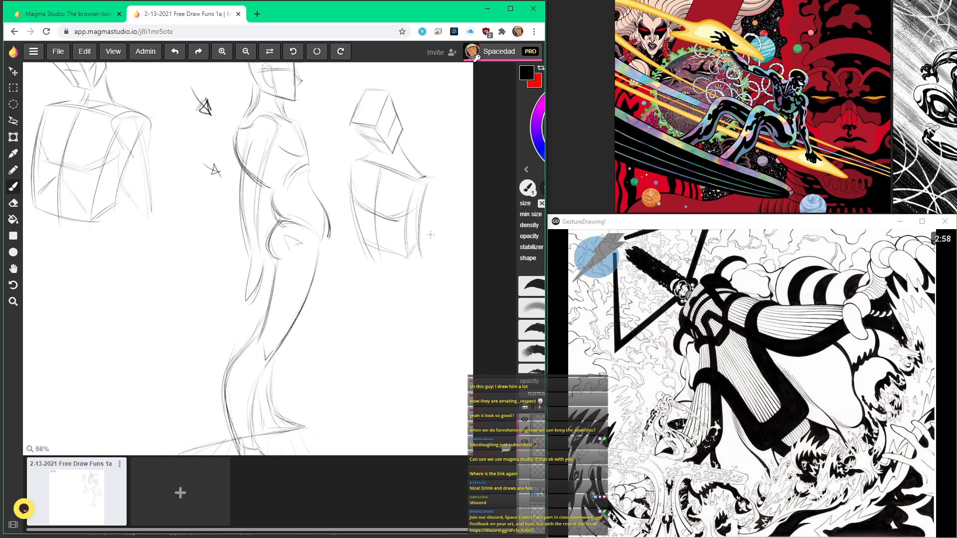
Step: Sketch the third figure's near arm with the elbow bent and the forearm crossing toward the waist
scroll(427, 174, "up", 3)
mouse_move(428, 185)
left_mouse_down()
mouse_move(465, 307)
mouse_move(444, 276)
left_mouse_up()
mouse_move(428, 284)
left_mouse_down()
mouse_move(454, 276)
mouse_move(405, 329)
mouse_move(391, 319)
mouse_move(370, 335)
left_mouse_up()
left_click_drag(371, 336, 382, 363)
mouse_move(387, 363)
left_mouse_down()
mouse_move(456, 317)
mouse_move(473, 284)
left_mouse_up()
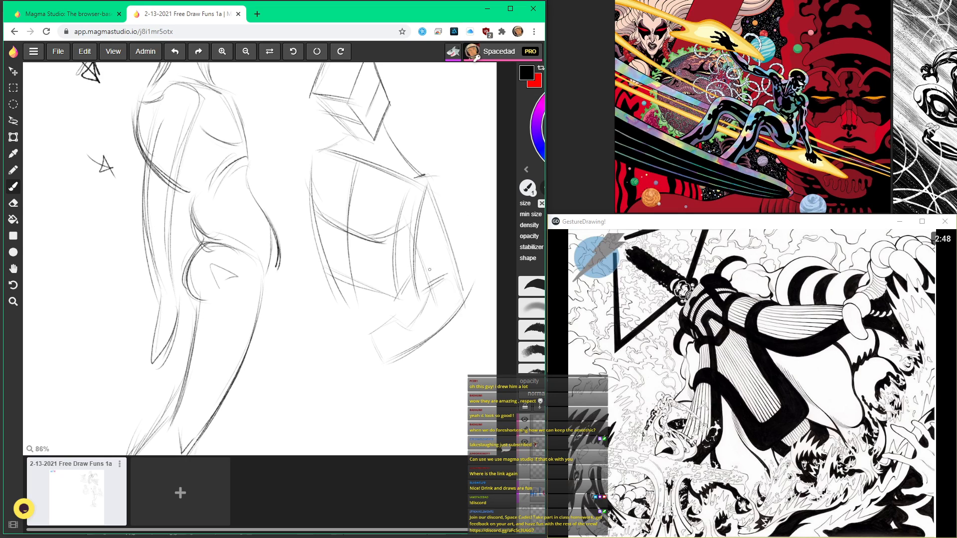
Step: Reinforce the bent arm's upper-arm contours and elbow with darker strokes
left_click_drag(430, 179, 465, 275)
left_click_drag(454, 239, 467, 295)
left_click_drag(416, 231, 437, 284)
left_click_drag(429, 181, 474, 294)
left_click_drag(437, 335, 472, 284)
scroll(435, 272, "down", 5)
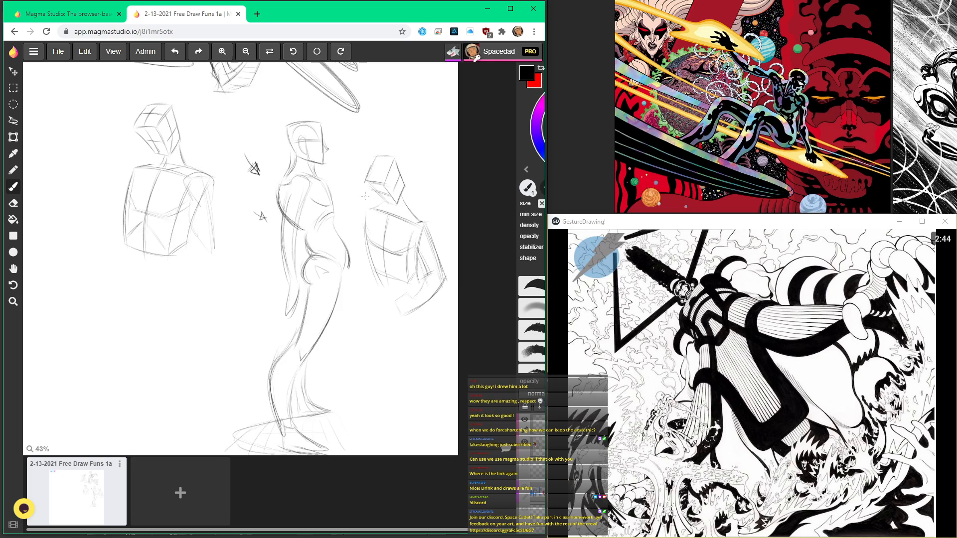
Step: Extend the third figure's far arm outward from the shoulder and add neck strokes beneath the box head
scroll(373, 201, "up", 6)
left_click_drag(360, 201, 315, 204)
mouse_move(359, 234)
left_mouse_down()
mouse_move(313, 236)
mouse_move(358, 242)
mouse_move(375, 292)
left_mouse_up()
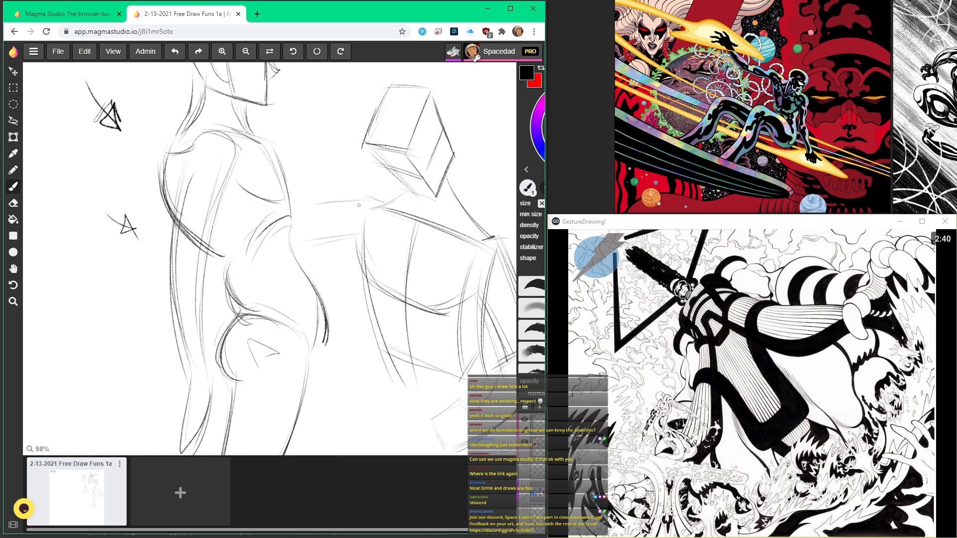
left_click_drag(385, 149, 417, 194)
left_click_drag(394, 163, 427, 201)
left_click_drag(366, 146, 407, 197)
scroll(417, 187, "down", 3)
scroll(427, 258, "down", 3)
scroll(428, 258, "up", 5)
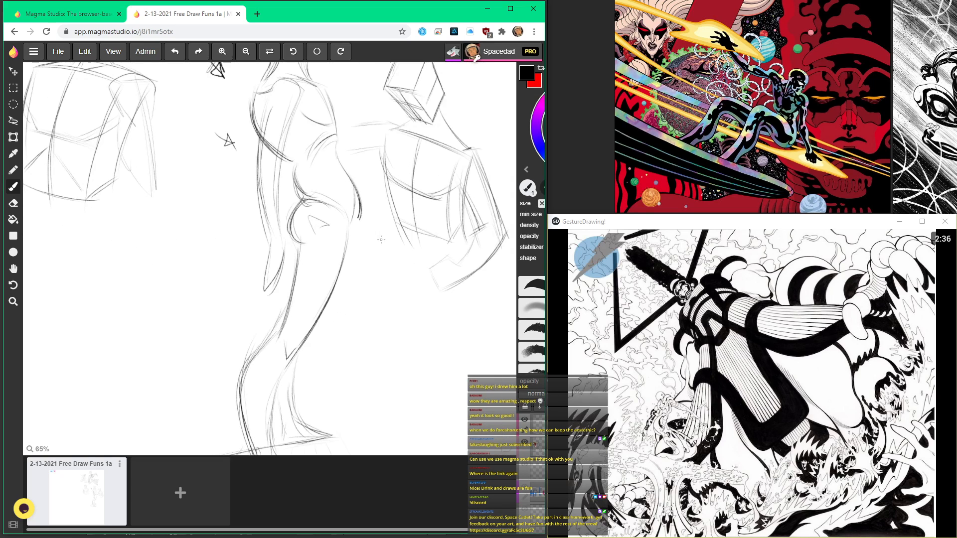
Step: Close the wrist end of the third figure's bent forearm and darken its lower edge
mouse_move(449, 255)
left_mouse_down()
mouse_move(428, 274)
mouse_move(462, 302)
left_mouse_up()
left_click_drag(463, 291, 489, 273)
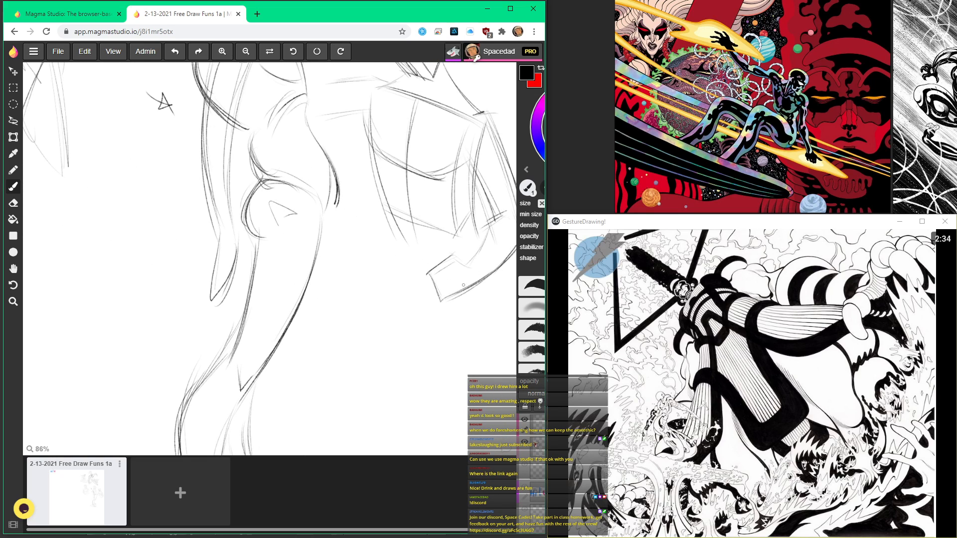
scroll(493, 190, "down", 5)
scroll(280, 194, "down", 3)
key("h")
mouse_move(280, 194)
left_mouse_down()
mouse_move(318, 286)
mouse_move(254, 236)
mouse_move(328, 204)
mouse_move(311, 177)
mouse_move(316, 252)
mouse_move(236, 439)
mouse_move(264, 487)
mouse_move(316, 485)
mouse_move(329, 331)
mouse_move(374, 95)
left_mouse_up()
scroll(329, 278, "up", 2)
scroll(376, 214, "up", 2)
scroll(377, 214, "down", 2)
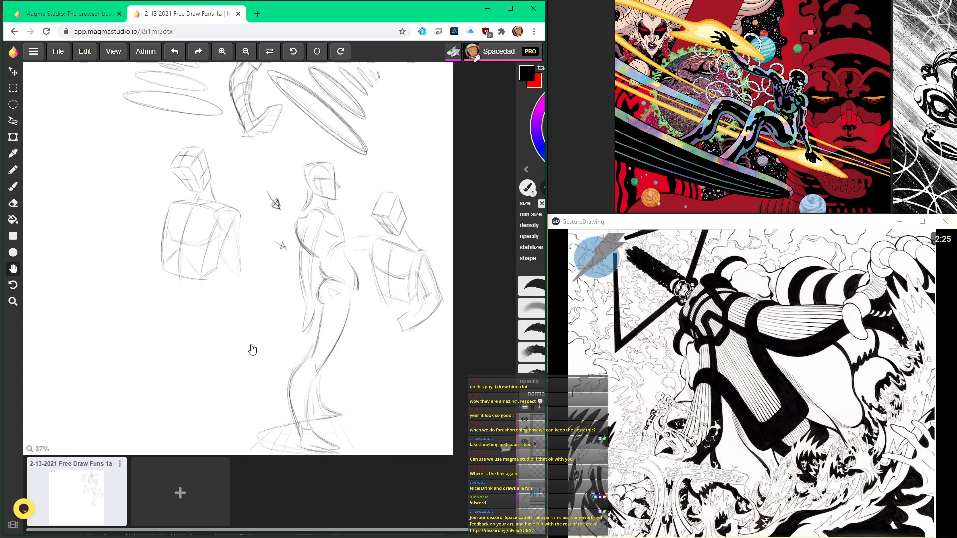
key("b")
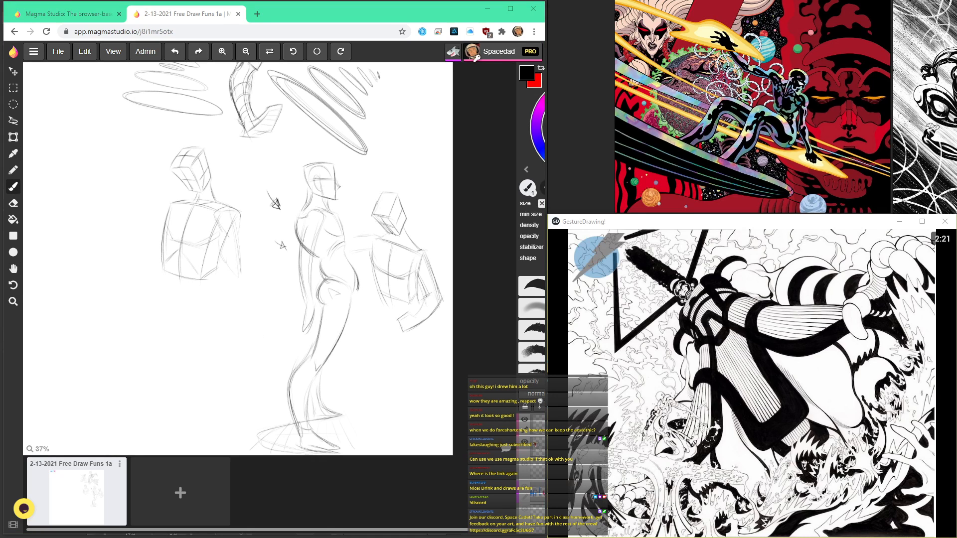
Step: Switch to Discord's classroom chat and open the shared artist website link to view its home page
key("alt+Tab")
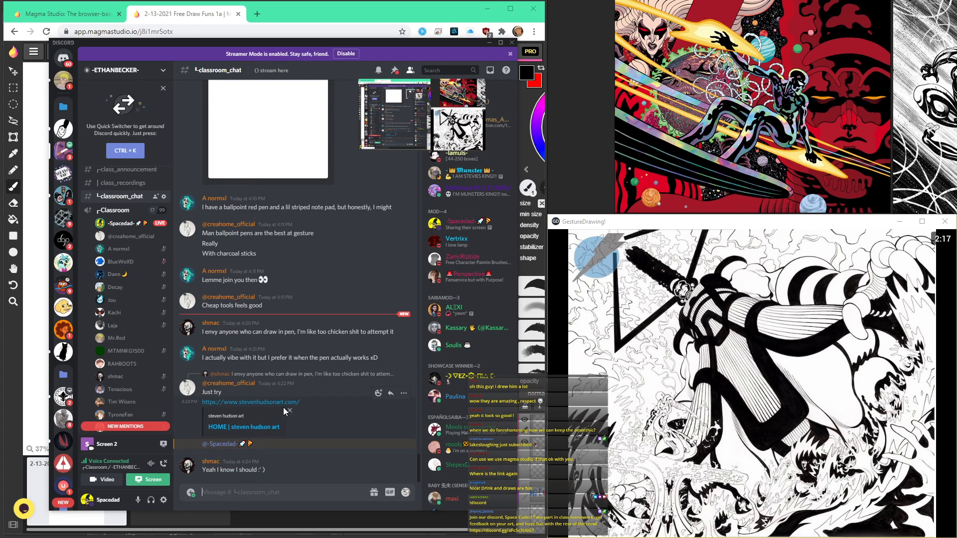
left_click(270, 407)
left_click_drag(271, 17, 326, 50)
scroll(402, 187, "down", 1)
scroll(402, 188, "up", 1)
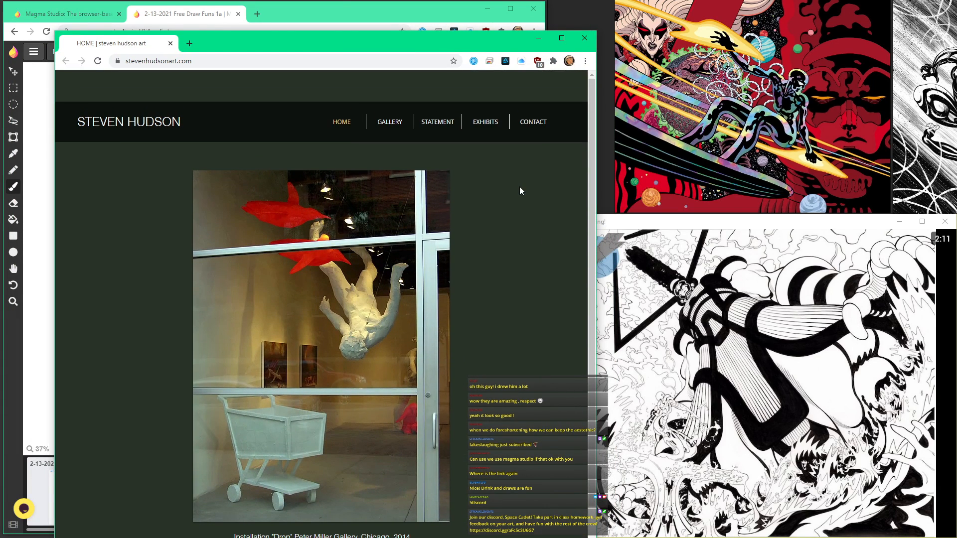
scroll(519, 186, "down", 1)
scroll(519, 186, "up", 1)
Step: Browse the artist site's statement, exhibits and gallery pages, view enlarged gallery paintings, and close the website window
left_click(392, 123)
left_click(438, 124)
left_click(486, 125)
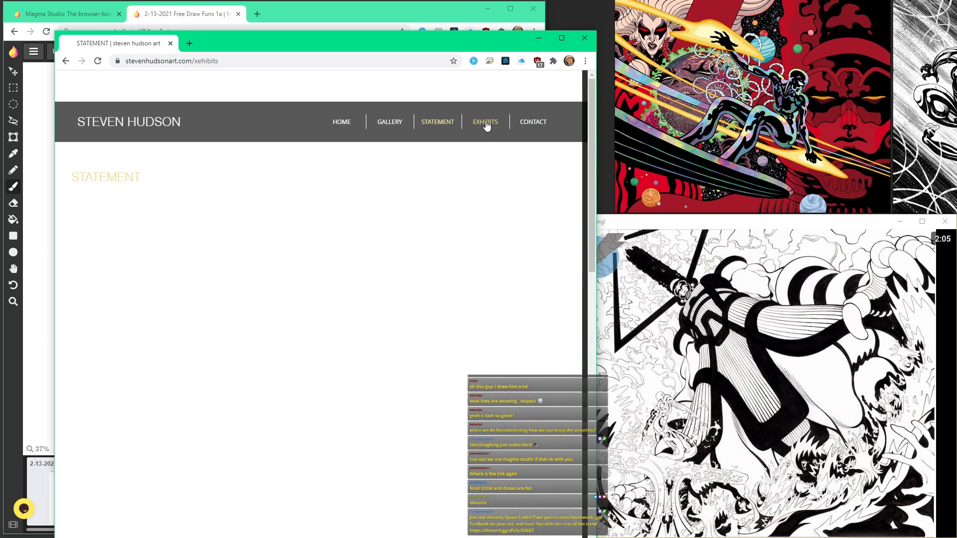
left_click(390, 123)
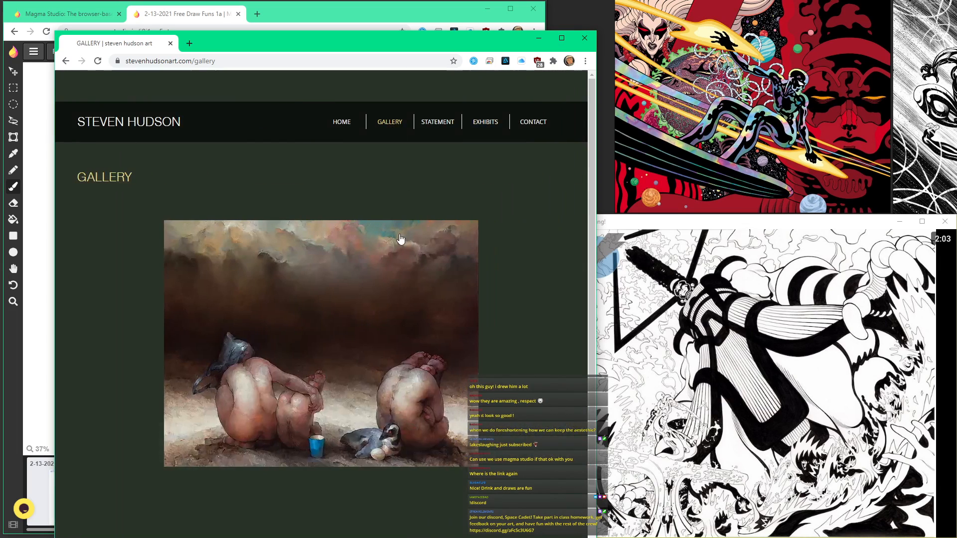
scroll(401, 239, "down", 2)
left_click(309, 355)
left_click(564, 325)
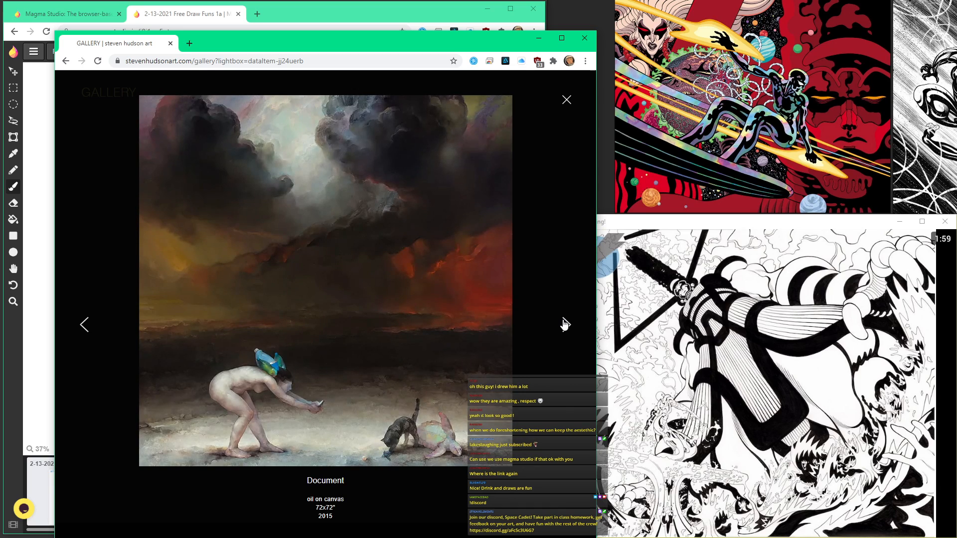
left_click(585, 37)
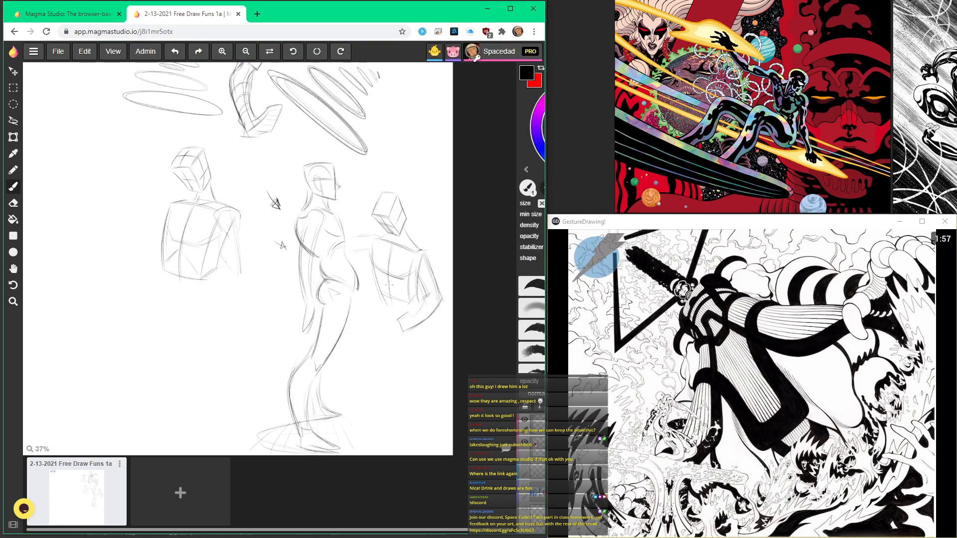
Step: Draw the third figure's waist contour and the long curved outlines of the first leg
scroll(385, 264, "down", 3)
scroll(385, 265, "up", 2)
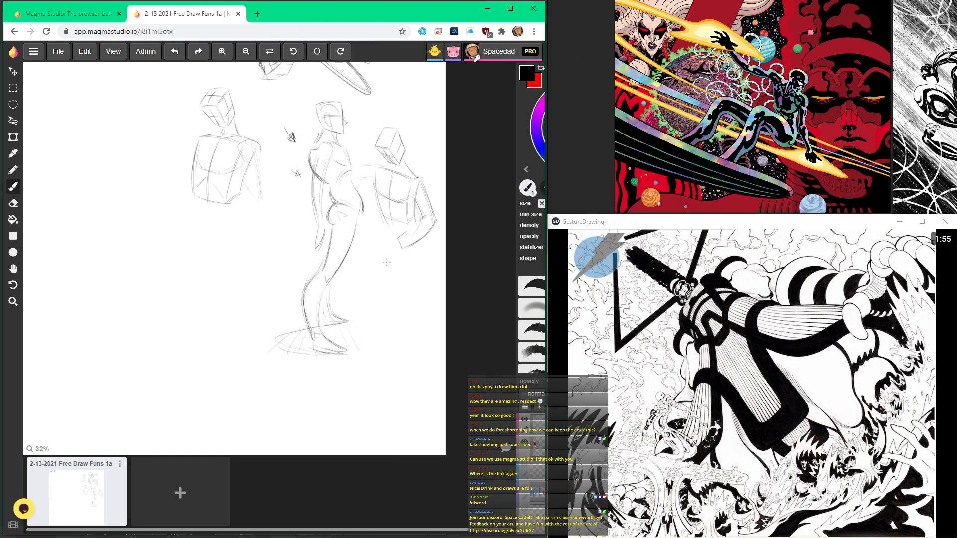
scroll(386, 262, "up", 3)
mouse_move(371, 152)
left_mouse_down()
mouse_move(382, 214)
mouse_move(379, 193)
left_mouse_up()
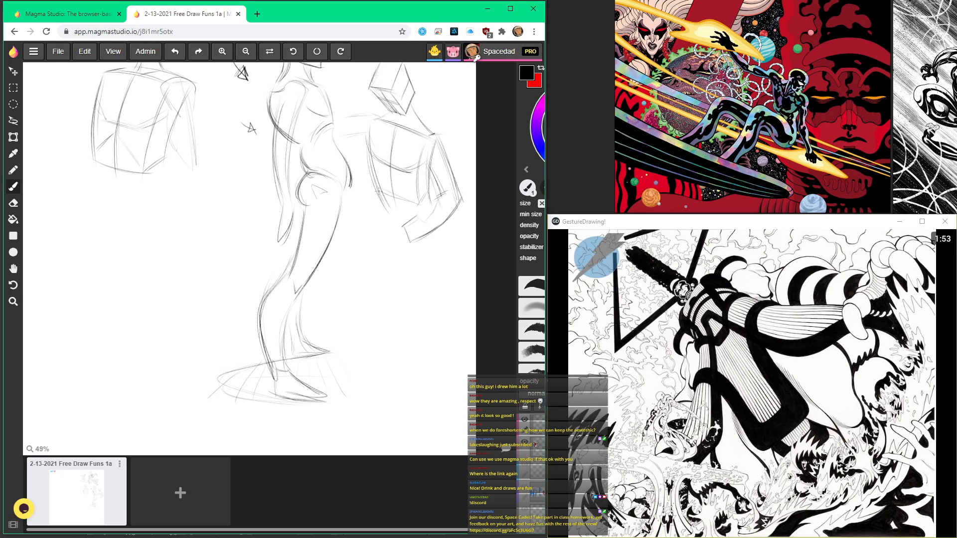
scroll(420, 193, "up", 3)
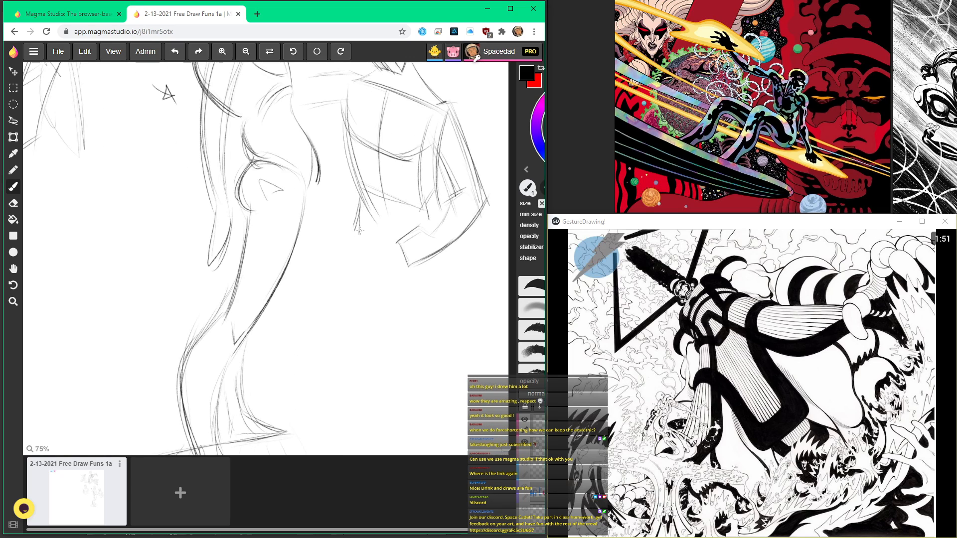
mouse_move(356, 228)
left_mouse_down()
mouse_move(331, 319)
mouse_move(349, 383)
left_mouse_up()
left_click_drag(333, 271, 343, 381)
left_click_drag(331, 313, 359, 406)
left_click_drag(386, 272, 381, 434)
Step: Strengthen the third figure's outer thigh and calf curve and block in a simple foot
scroll(381, 349, "down", 4)
scroll(352, 315, "up", 3)
left_click_drag(342, 300, 376, 393)
left_click_drag(332, 262, 387, 406)
left_click_drag(338, 285, 388, 409)
scroll(363, 294, "down", 2)
scroll(380, 379, "up", 1)
mouse_move(373, 317)
left_mouse_down()
mouse_move(394, 381)
mouse_move(370, 411)
left_mouse_up()
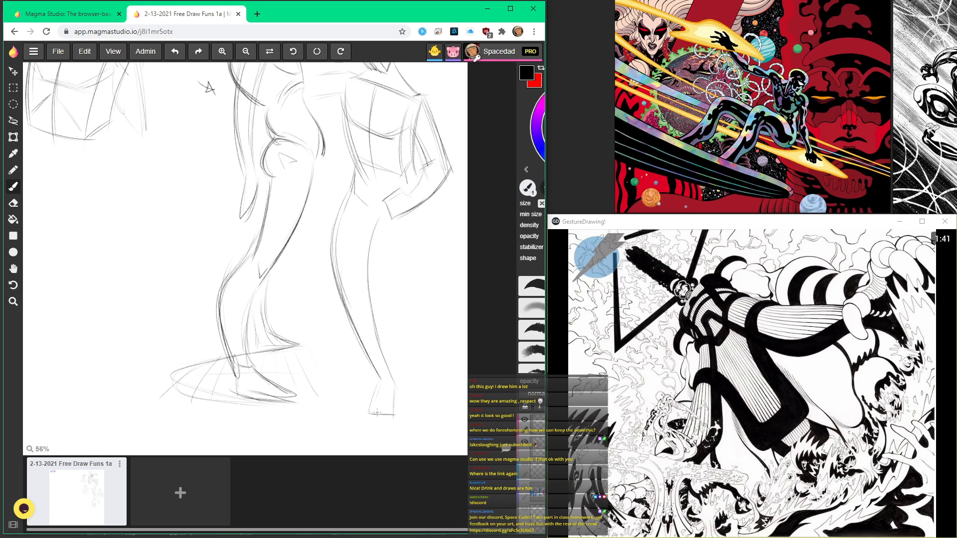
Step: Reinforce the third figure's outer leg contour and draw the other leg from hip to ankle
left_click_drag(345, 302, 384, 378)
left_click_drag(342, 234, 349, 314)
scroll(415, 220, "up", 2)
left_click_drag(432, 186, 410, 310)
mouse_move(429, 229)
left_mouse_down()
mouse_move(401, 373)
mouse_move(426, 428)
mouse_move(399, 440)
left_mouse_up()
mouse_move(369, 212)
left_mouse_down()
mouse_move(383, 355)
mouse_move(404, 432)
left_mouse_up()
key("minus")
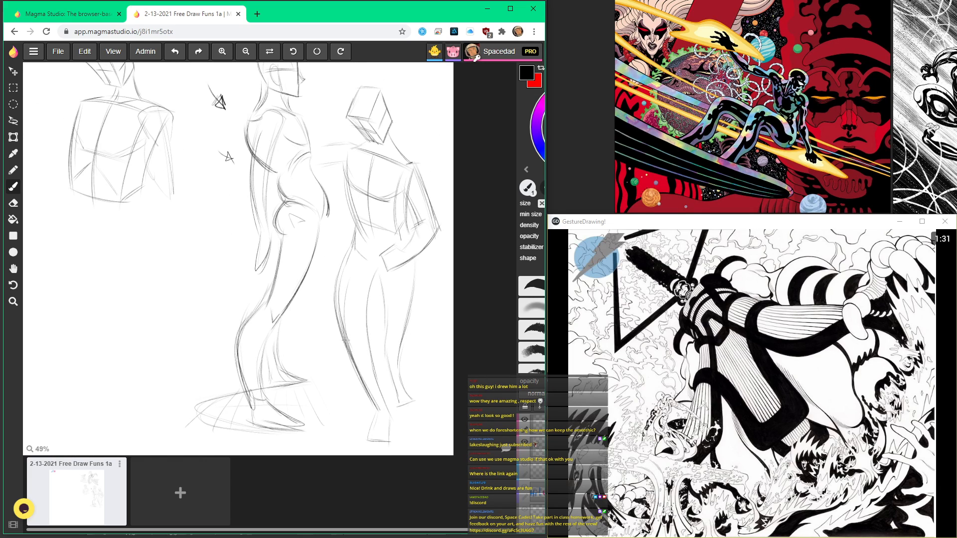
scroll(341, 149, "up", 2)
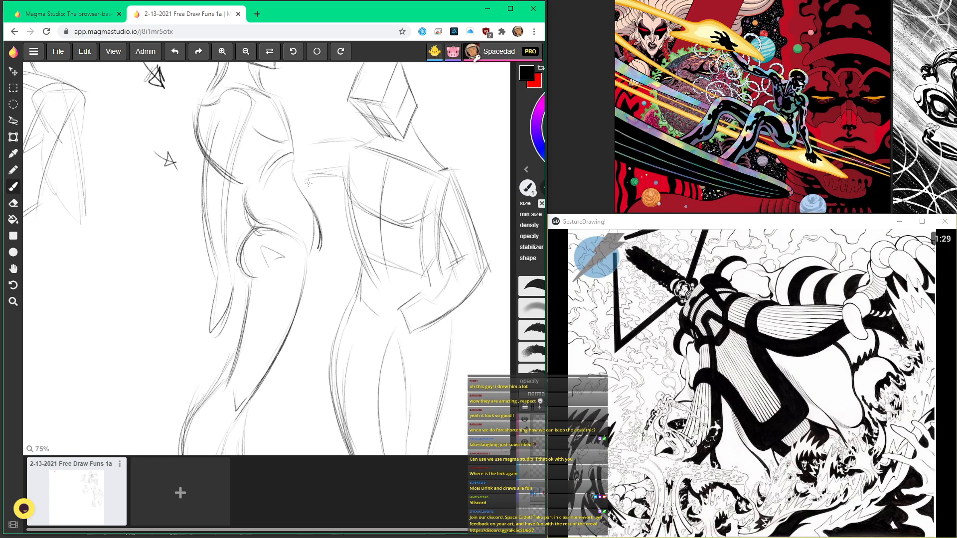
mouse_move(435, 173)
left_mouse_down()
mouse_move(457, 168)
mouse_move(488, 257)
mouse_move(456, 310)
left_mouse_up()
scroll(434, 278, "down", 5)
scroll(441, 316, "up", 5)
scroll(424, 329, "down", 5)
Step: Sketch a tilted four-sided head shape for a fourth figure in the blank area beneath the first torso
left_click_drag(354, 257, 384, 394)
scroll(355, 326, "down", 3)
scroll(258, 239, "up", 5)
mouse_move(369, 218)
left_mouse_down()
mouse_move(313, 234)
mouse_move(343, 289)
mouse_move(384, 272)
mouse_move(388, 281)
left_mouse_up()
mouse_move(388, 281)
left_mouse_down()
mouse_move(345, 286)
mouse_move(387, 280)
left_mouse_up()
scroll(353, 264, "down", 5)
scroll(352, 309, "up", 3)
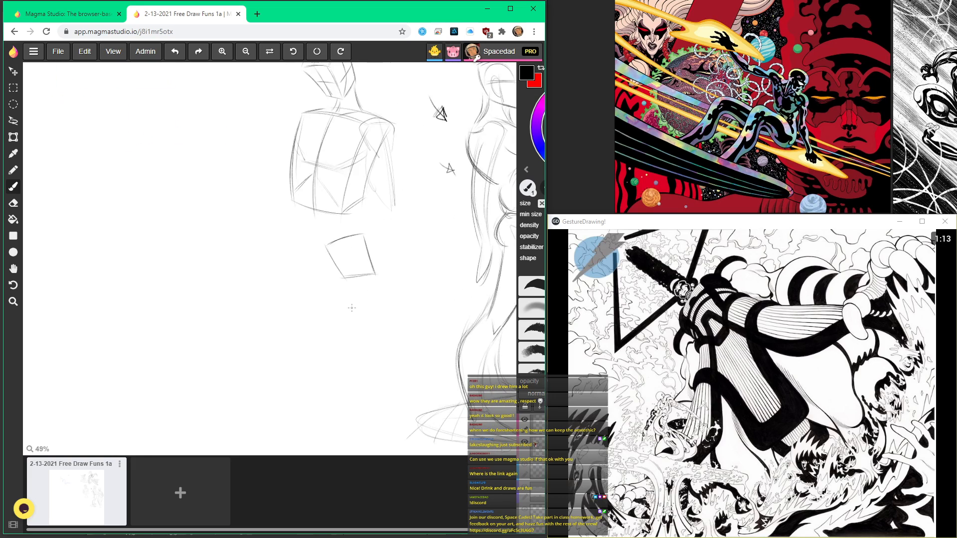
Step: Draw the fourth figure's neck, sloping shoulder line and both curved torso sides
scroll(342, 298, "up", 3)
left_click_drag(316, 294, 320, 405)
mouse_move(315, 297)
left_mouse_down()
mouse_move(364, 306)
mouse_move(404, 322)
left_mouse_up()
left_click_drag(317, 285, 411, 322)
mouse_move(410, 324)
left_mouse_down()
mouse_move(402, 371)
mouse_move(419, 435)
left_mouse_up()
mouse_move(358, 252)
left_mouse_down()
mouse_move(343, 284)
mouse_move(391, 310)
left_mouse_up()
Step: Add the fourth figure's slanted upper-arm lines running down and outward from the shoulder
scroll(399, 299, "down", 4)
mouse_move(385, 269)
left_mouse_down()
mouse_move(402, 324)
mouse_move(355, 363)
left_mouse_up()
scroll(369, 320, "up", 2)
left_click_drag(392, 297, 353, 359)
left_click_drag(359, 278, 334, 339)
left_click_drag(359, 271, 328, 355)
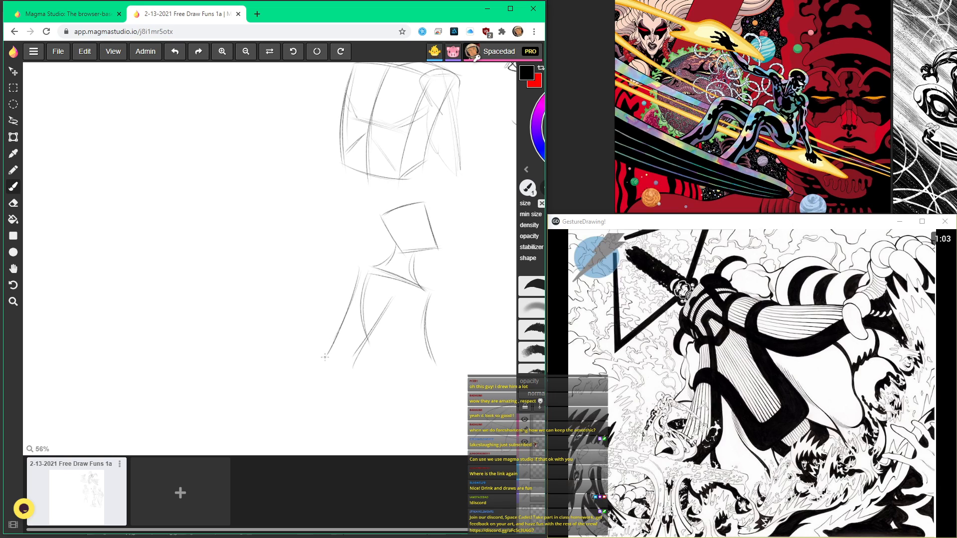
scroll(344, 355, "down", 2)
scroll(354, 344, "up", 2)
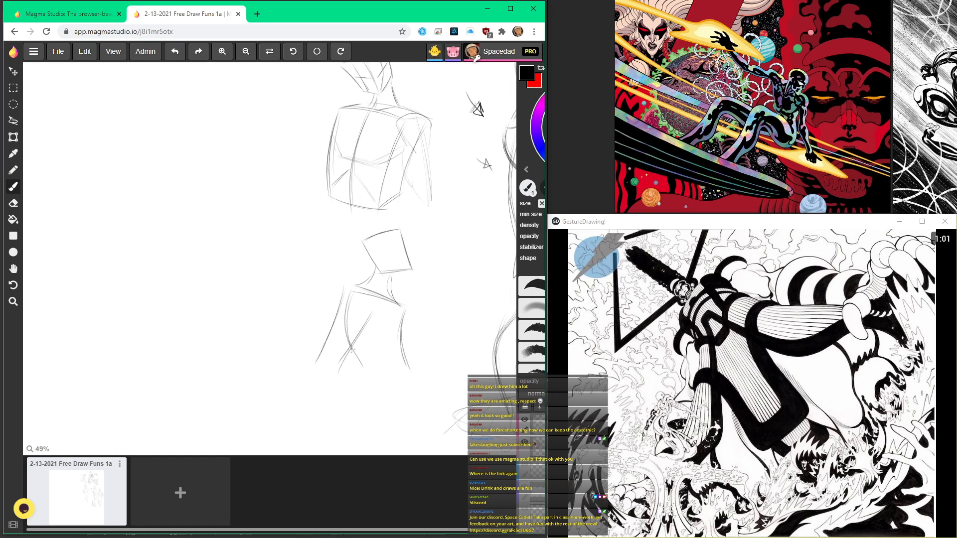
Step: Mark the fourth figure's hip with a curve and small wedge, and draw the long outer thigh contour
mouse_move(370, 353)
left_mouse_down()
mouse_move(329, 228)
mouse_move(378, 272)
mouse_move(374, 283)
left_mouse_up()
mouse_move(331, 258)
left_mouse_down()
mouse_move(340, 292)
mouse_move(326, 282)
mouse_move(355, 274)
mouse_move(338, 266)
mouse_move(366, 314)
mouse_move(372, 289)
mouse_move(341, 377)
left_mouse_up()
left_click_drag(374, 293, 329, 394)
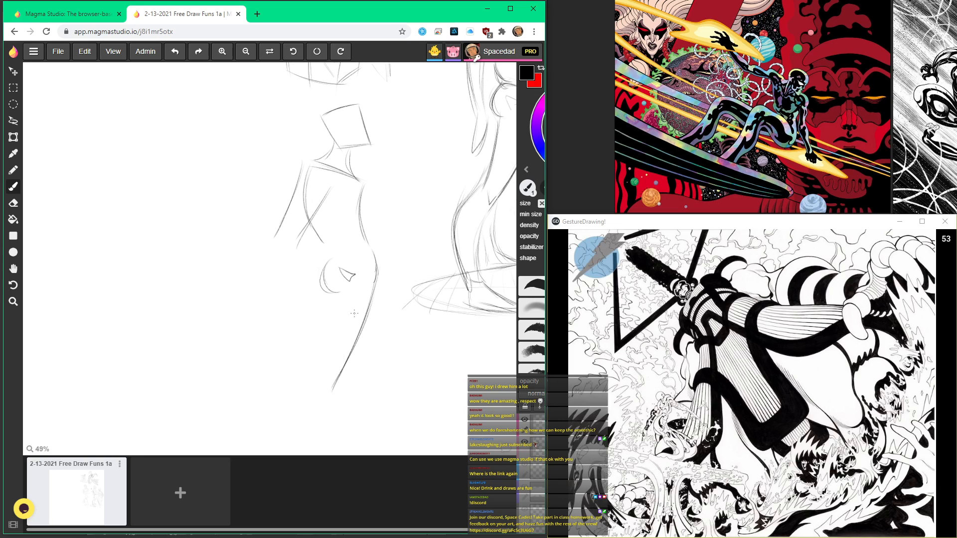
scroll(354, 313, "down", 3)
scroll(330, 356, "up", 1)
Step: Draw the fourth figure's calf as doubled curved strokes below the thigh
left_click_drag(340, 325, 339, 392)
scroll(327, 359, "up", 1)
left_click_drag(326, 332, 329, 377)
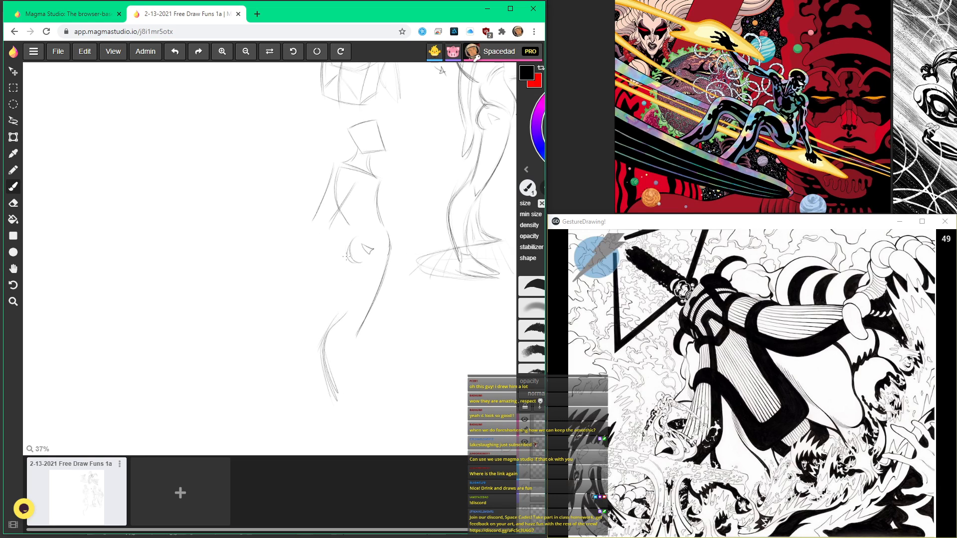
scroll(345, 226, "down", 1)
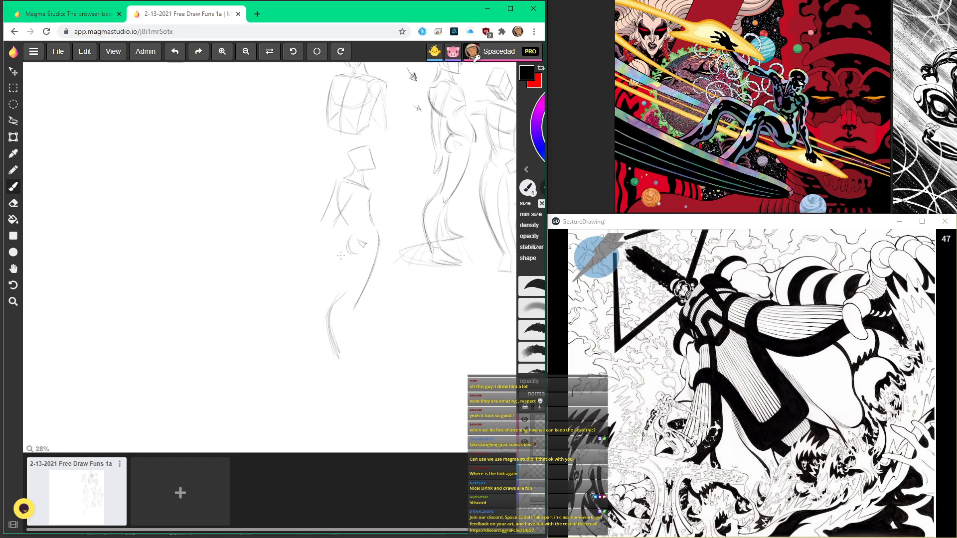
Step: Connect the fourth figure's thigh to the calf, add the shin contour, and sketch the foot
scroll(347, 284, "up", 2)
mouse_move(357, 247)
left_mouse_down()
mouse_move(350, 292)
mouse_move(331, 317)
mouse_move(335, 400)
left_mouse_up()
left_click_drag(349, 362, 346, 393)
left_click_drag(359, 328, 345, 396)
mouse_move(342, 310)
left_mouse_down()
mouse_move(380, 422)
mouse_move(392, 418)
mouse_move(345, 420)
mouse_move(383, 418)
mouse_move(344, 417)
mouse_move(322, 396)
mouse_move(320, 405)
mouse_move(392, 425)
left_mouse_up()
scroll(384, 417, "up", 1)
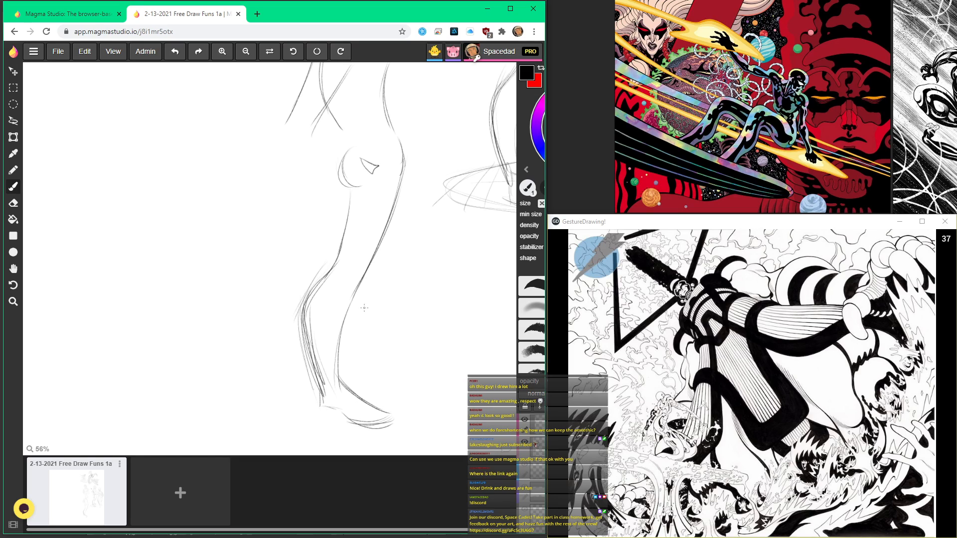
Step: Reinforce the fourth figure's thigh and lower-leg contours with repeated strokes
mouse_move(349, 228)
left_mouse_down()
mouse_move(319, 294)
mouse_move(329, 382)
left_mouse_up()
left_click_drag(313, 332, 326, 398)
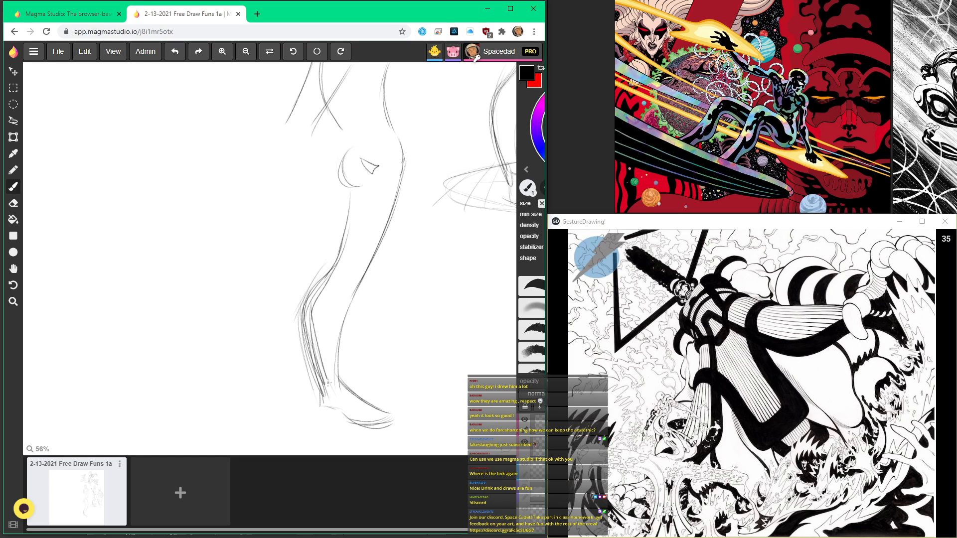
left_click_drag(389, 250, 385, 269)
left_click_drag(395, 218, 373, 350)
mouse_move(377, 290)
left_mouse_down()
mouse_move(378, 363)
mouse_move(391, 369)
mouse_move(369, 362)
mouse_move(395, 375)
mouse_move(353, 376)
left_mouse_up()
Step: Draw the fourth figure's arm bending at the elbow, with the forearm reaching down toward the hip
scroll(367, 377, "down", 3)
scroll(349, 249, "up", 4)
mouse_move(327, 203)
left_mouse_down()
mouse_move(298, 306)
mouse_move(302, 331)
left_mouse_up()
left_click_drag(302, 295, 327, 388)
left_click_drag(305, 320, 333, 404)
left_click_drag(322, 291, 352, 408)
scroll(347, 393, "down", 3)
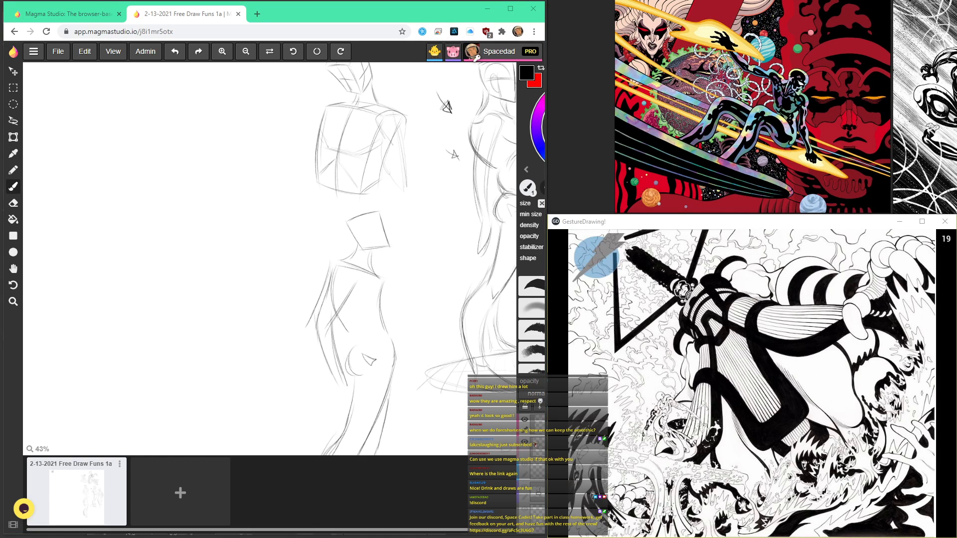
Step: Check Discord's classroom chat back to the shared Magma Studio link, and return to the drawing
key("alt+Tab")
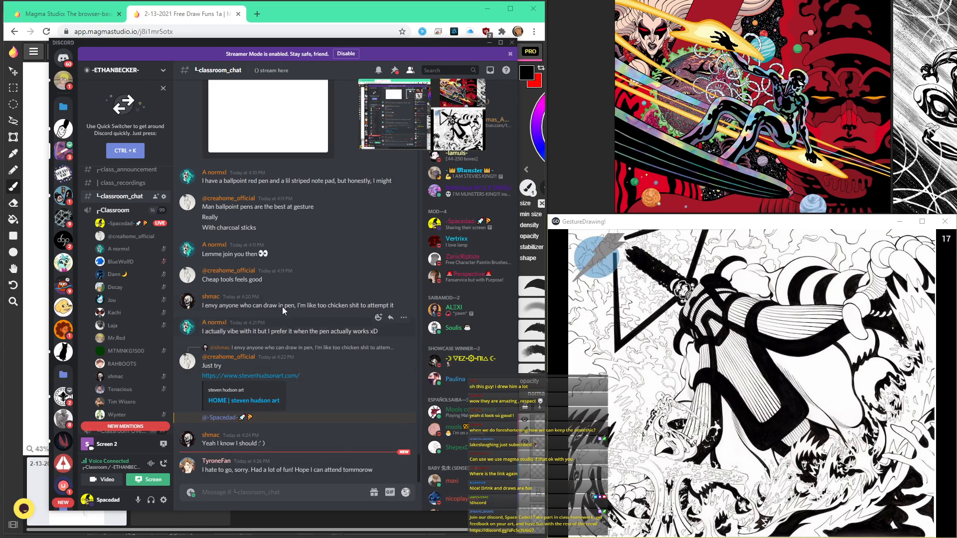
scroll(269, 290, "up", 4)
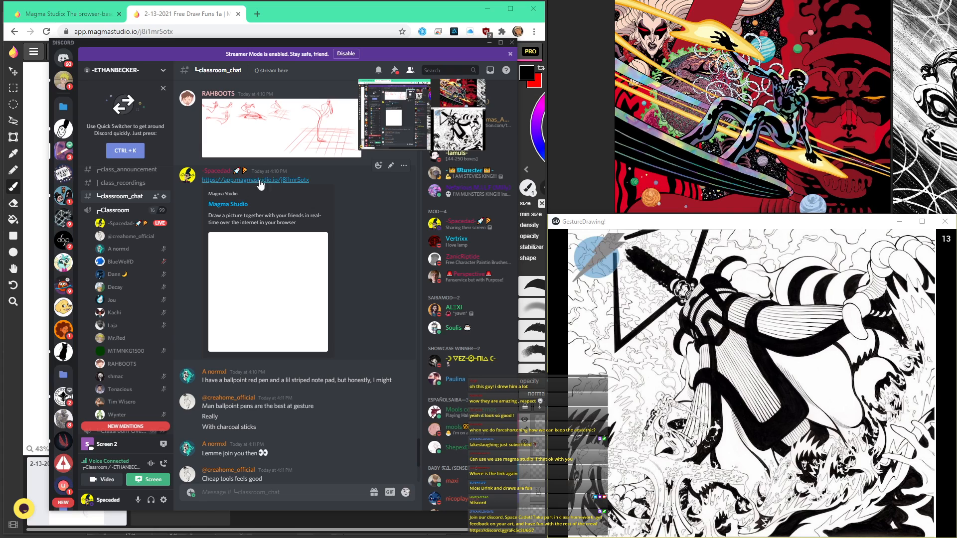
left_click(317, 15)
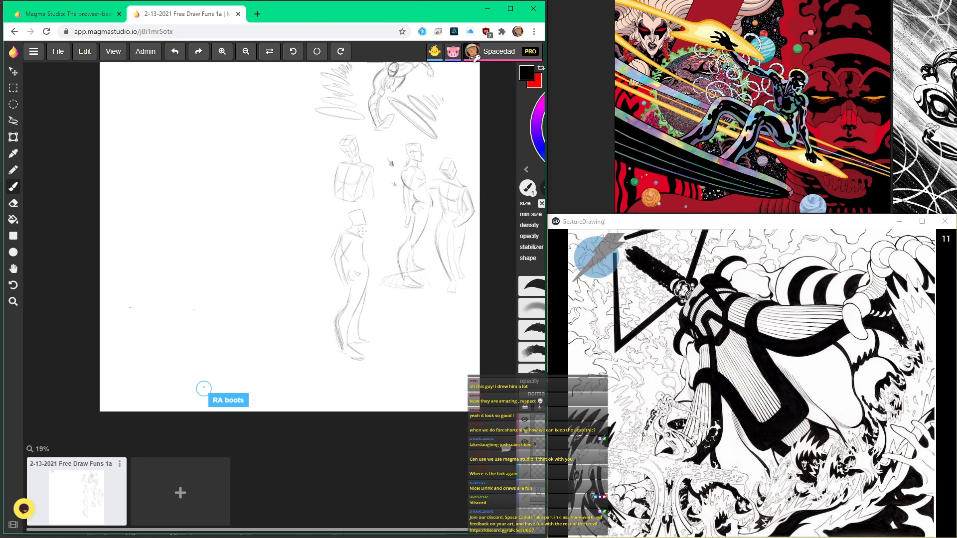
Step: Reinforce the fourth figure's upper arm and forearm contours and block in the hand beside the hip
key("space")
mouse_move(373, 196)
left_mouse_down()
mouse_move(328, 214)
mouse_move(335, 177)
mouse_move(349, 239)
left_mouse_up()
scroll(349, 238, "up", 5)
left_click_drag(315, 124, 283, 219)
mouse_move(314, 142)
left_mouse_down()
mouse_move(282, 243)
mouse_move(285, 229)
mouse_move(313, 316)
mouse_move(282, 217)
mouse_move(318, 322)
left_mouse_up()
left_click_drag(279, 215, 336, 350)
mouse_move(333, 316)
left_mouse_down()
mouse_move(313, 330)
mouse_move(334, 365)
left_mouse_up()
left_click_drag(315, 329, 308, 369)
mouse_move(307, 369)
left_mouse_down()
mouse_move(336, 338)
mouse_move(311, 375)
left_mouse_up()
left_click_drag(337, 345, 313, 376)
scroll(320, 260, "down", 1)
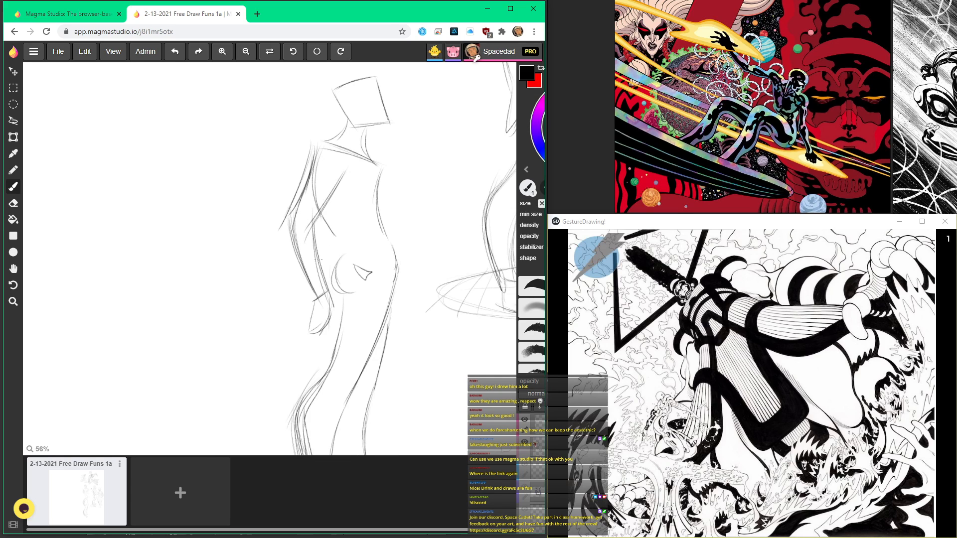
Step: Draw the fourth figure's lower ribcage curve and wrap contour lines around the pelvis
mouse_move(310, 223)
left_mouse_down()
mouse_move(344, 170)
mouse_move(337, 258)
mouse_move(346, 297)
left_mouse_up()
scroll(342, 292, "down", 1)
left_click_drag(369, 173, 338, 194)
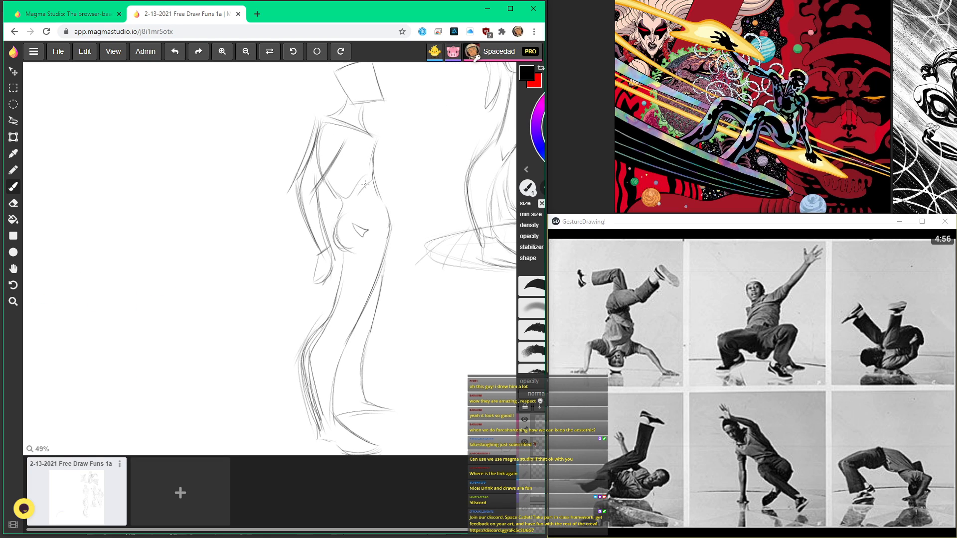
scroll(378, 194, "up", 3)
mouse_move(327, 221)
left_mouse_down()
mouse_move(394, 237)
mouse_move(398, 247)
mouse_move(334, 279)
left_mouse_up()
scroll(349, 288, "down", 3)
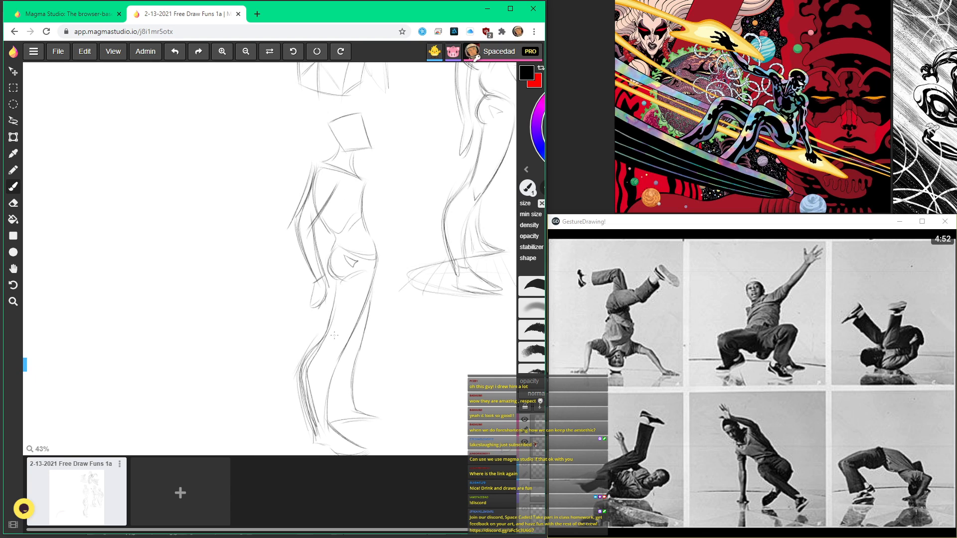
Step: Round off the fourth figure's head with a facial profile and add contour lines around the knee
scroll(332, 352, "down", 2)
scroll(330, 188, "up", 2)
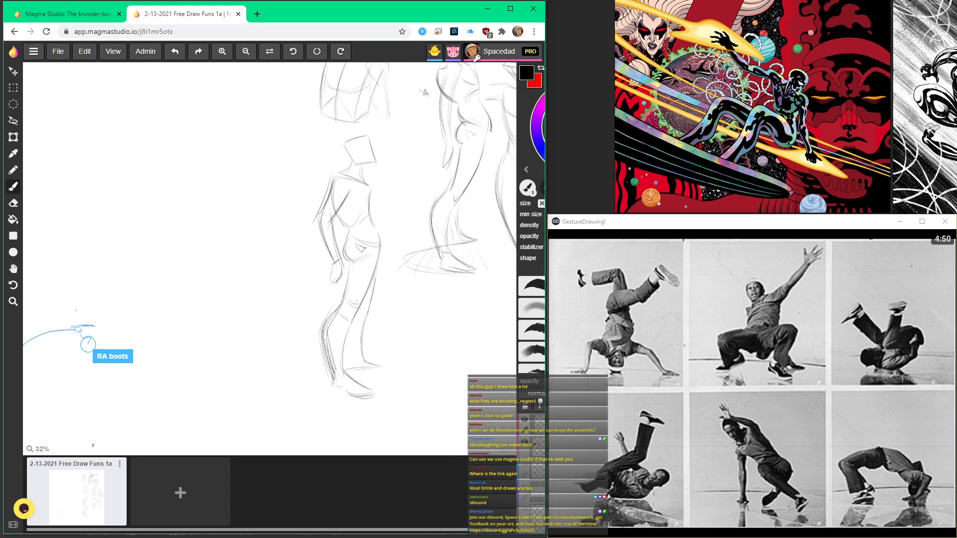
scroll(330, 188, "down", 3)
scroll(330, 188, "up", 5)
mouse_move(370, 318)
left_mouse_down()
mouse_move(358, 338)
mouse_move(375, 344)
left_mouse_up()
mouse_move(376, 272)
left_mouse_down()
mouse_move(343, 341)
mouse_move(332, 286)
mouse_move(378, 275)
mouse_move(331, 314)
left_mouse_up()
scroll(409, 321, "up", 1)
scroll(409, 320, "up", 3)
mouse_move(403, 302)
left_mouse_down()
mouse_move(426, 309)
mouse_move(417, 332)
mouse_move(425, 378)
mouse_move(357, 385)
left_mouse_up()
left_click_drag(357, 338, 349, 370)
left_click_drag(410, 339, 368, 311)
left_click_drag(389, 280, 363, 301)
scroll(391, 290, "down", 8)
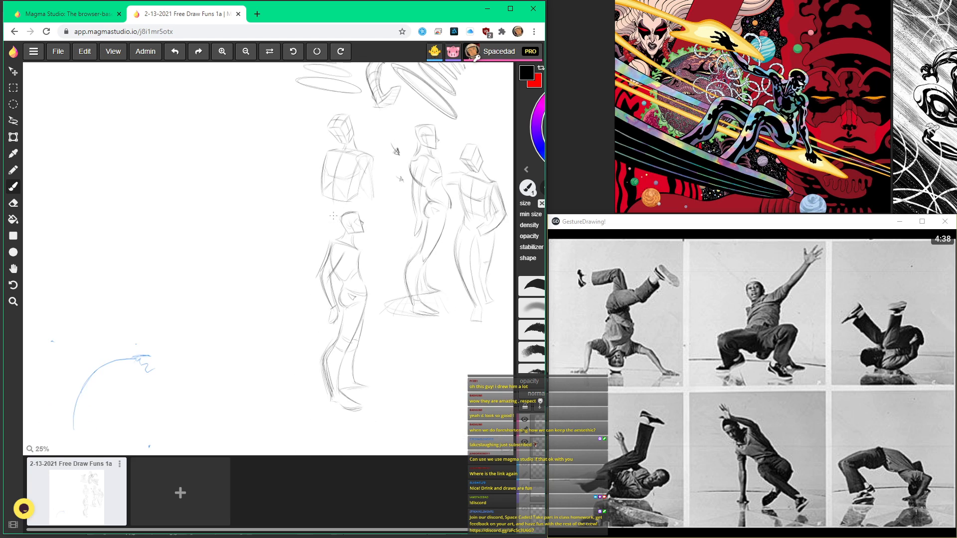
scroll(344, 341, "up", 3)
left_click_drag(369, 290, 326, 404)
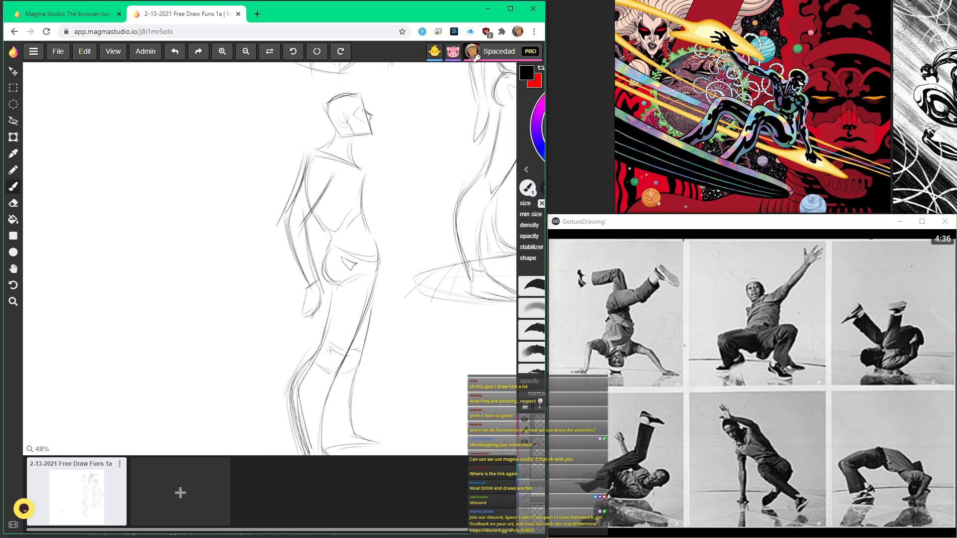
Step: Look over the finished standing figures and upper sketches across the canvas
scroll(302, 280, "down", 3)
key("space")
left_click_drag(257, 156, 230, 204)
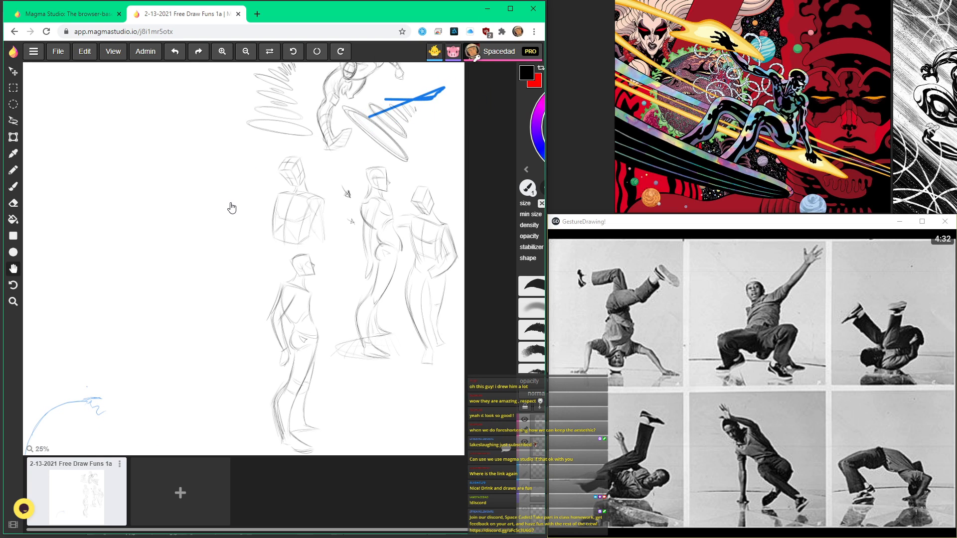
key("space")
left_click_drag(423, 163, 387, 290)
scroll(382, 235, "up", 3)
key("space")
left_click_drag(278, 250, 358, 119)
scroll(357, 120, "down", 4)
mouse_move(255, 214)
left_mouse_down()
mouse_move(293, 191)
mouse_move(288, 249)
mouse_move(308, 205)
left_mouse_up()
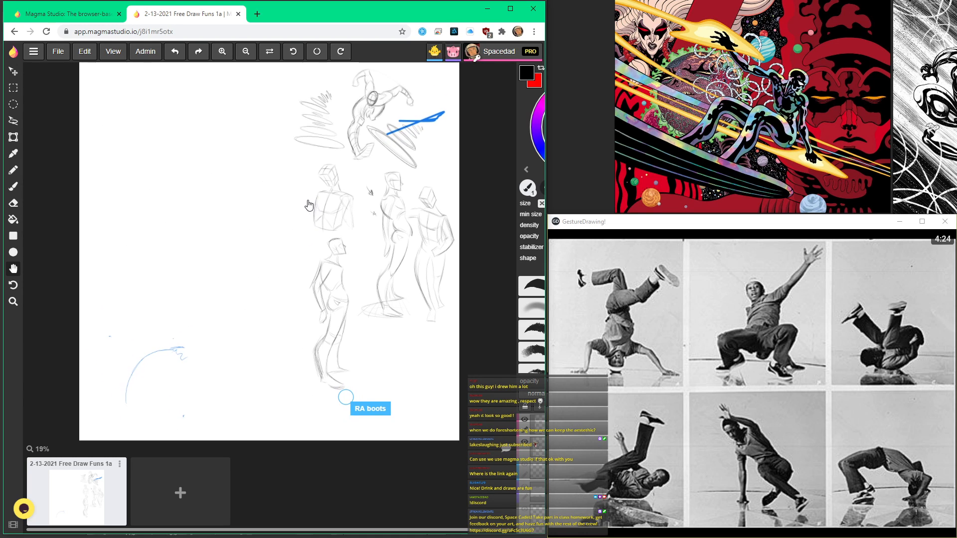
left_click_drag(314, 268, 296, 257)
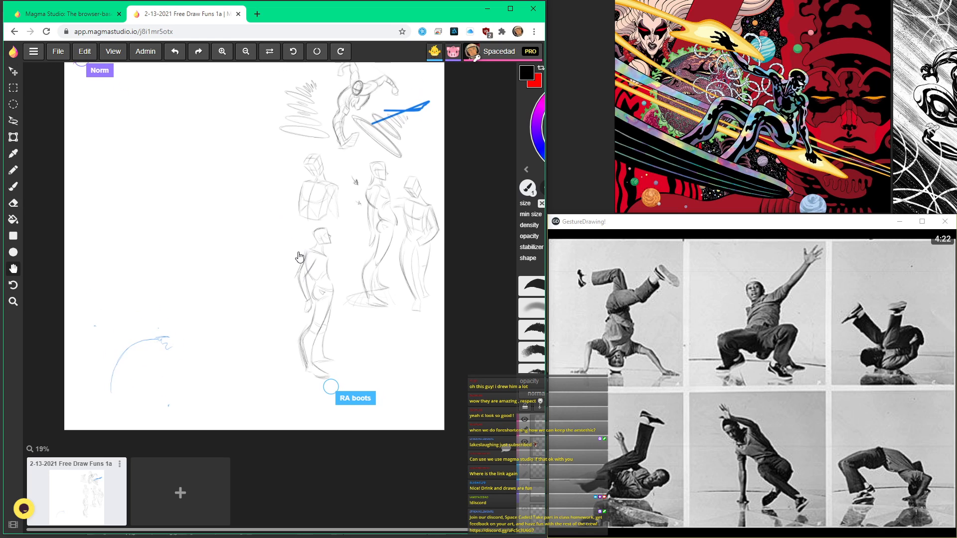
mouse_move(283, 201)
left_mouse_down()
mouse_move(301, 253)
mouse_move(288, 173)
left_mouse_up()
left_click_drag(368, 111, 369, 201)
Step: In the blank area beside the boxed torso, sketch a crouching dancer's raised arm, head, torso and first bent leg
scroll(291, 220, "up", 2)
mouse_move(292, 219)
left_mouse_down()
mouse_move(310, 130)
mouse_move(288, 39)
left_mouse_up()
left_click_drag(269, 135, 301, 213)
scroll(277, 210, "up", 2)
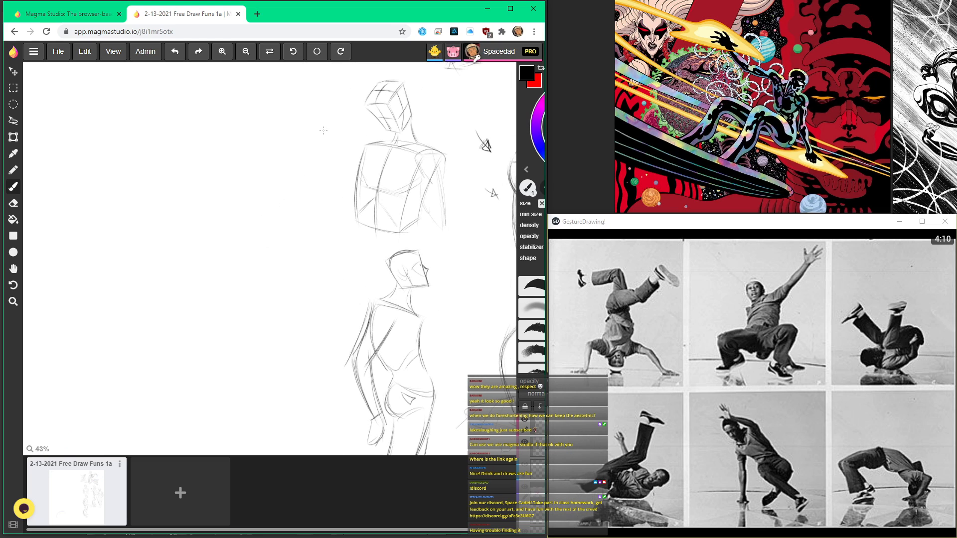
mouse_move(319, 142)
left_mouse_down()
mouse_move(286, 182)
mouse_move(295, 163)
mouse_move(272, 181)
left_mouse_up()
left_click_drag(318, 134, 267, 182)
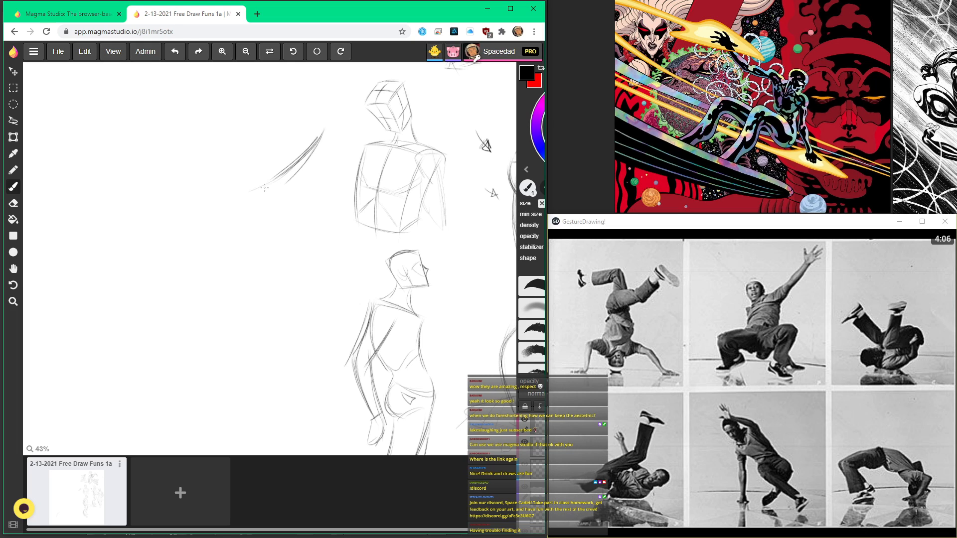
left_click_drag(293, 194, 278, 222)
left_click_drag(265, 185, 247, 209)
mouse_move(280, 166)
left_mouse_down()
mouse_move(267, 175)
mouse_move(278, 167)
mouse_move(277, 224)
mouse_move(194, 215)
mouse_move(222, 246)
mouse_move(216, 258)
left_mouse_up()
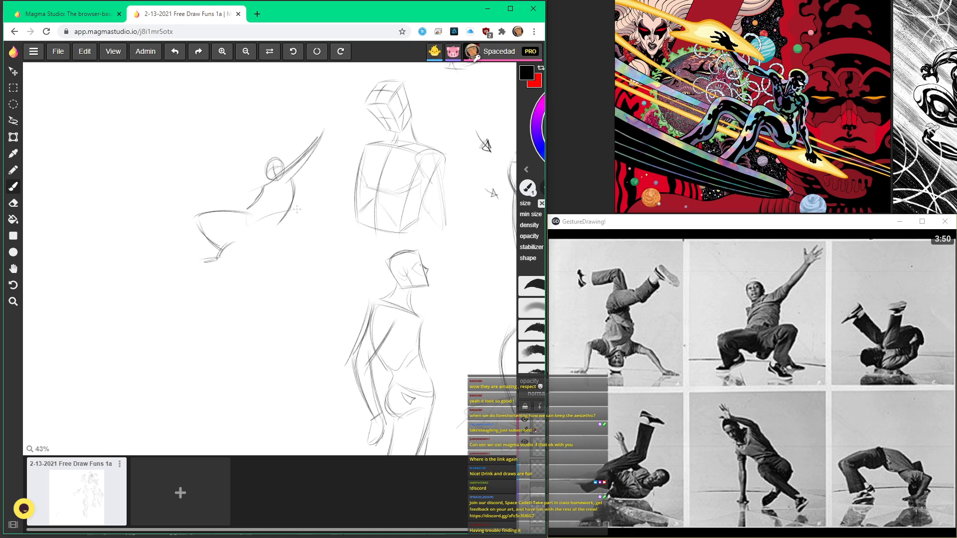
Step: Draw the crouching dancer's second bent leg, feet, ground line and raised hand
mouse_move(261, 218)
left_mouse_down()
mouse_move(310, 211)
mouse_move(301, 237)
left_mouse_up()
left_click_drag(309, 221, 290, 246)
mouse_move(303, 219)
left_mouse_down()
mouse_move(284, 253)
mouse_move(290, 267)
left_mouse_up()
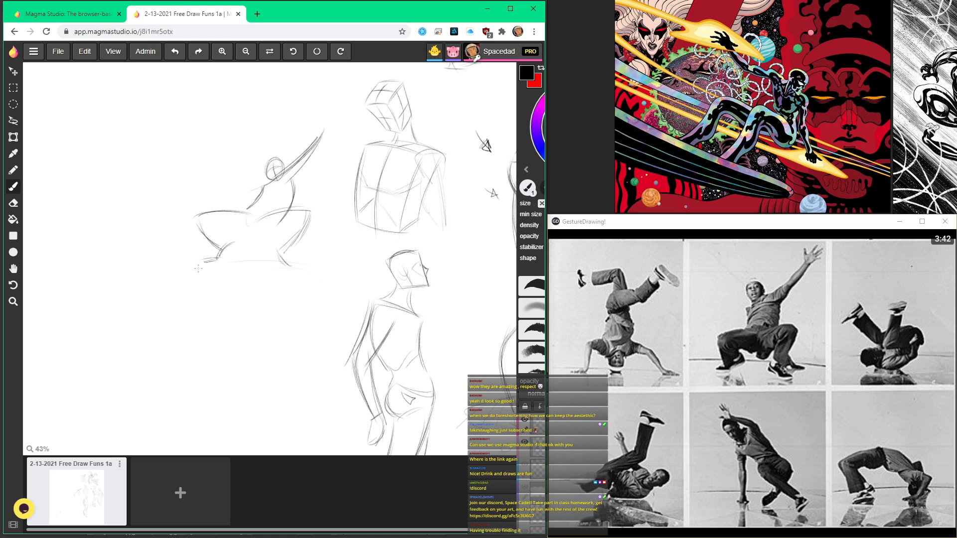
mouse_move(205, 261)
left_mouse_down()
mouse_move(306, 256)
mouse_move(188, 268)
left_mouse_up()
mouse_move(305, 168)
left_mouse_down()
mouse_move(324, 147)
mouse_move(332, 106)
mouse_move(346, 113)
mouse_move(319, 142)
left_mouse_up()
scroll(326, 124, "up", 2)
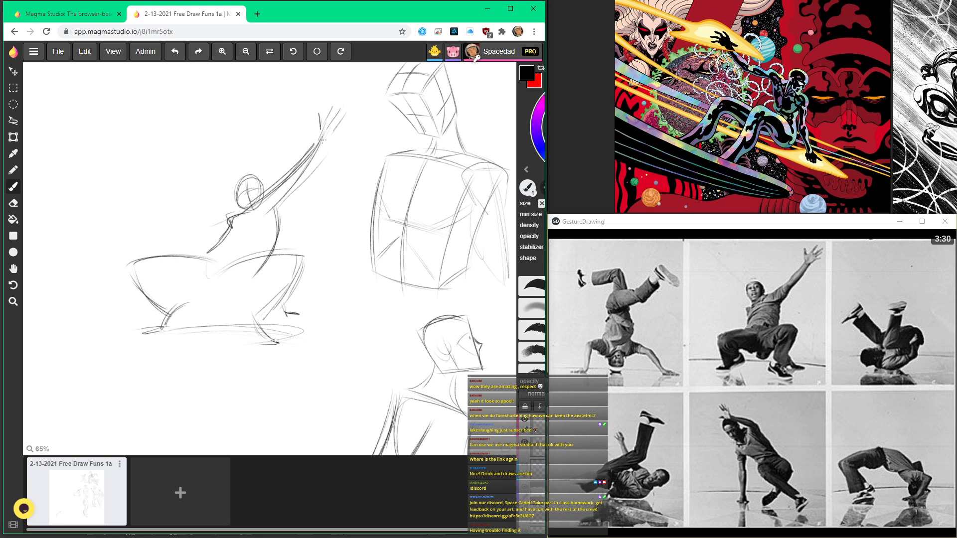
Step: Add the crouching dancer's ribcage curve and develop the lower-leg contours
scroll(260, 248, "down", 2)
scroll(260, 247, "up", 3)
scroll(260, 248, "down", 1)
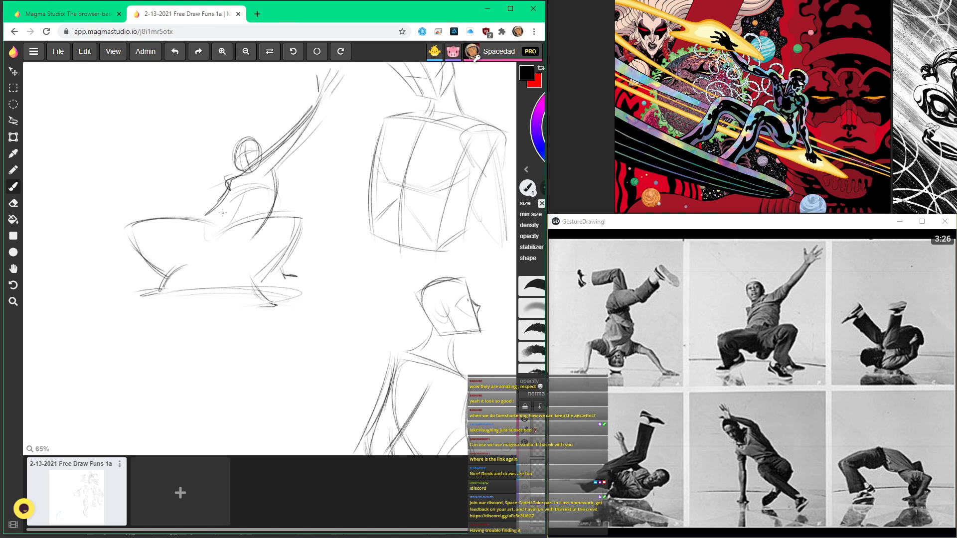
scroll(220, 234, "down", 3)
scroll(218, 238, "up", 2)
scroll(160, 243, "up", 3)
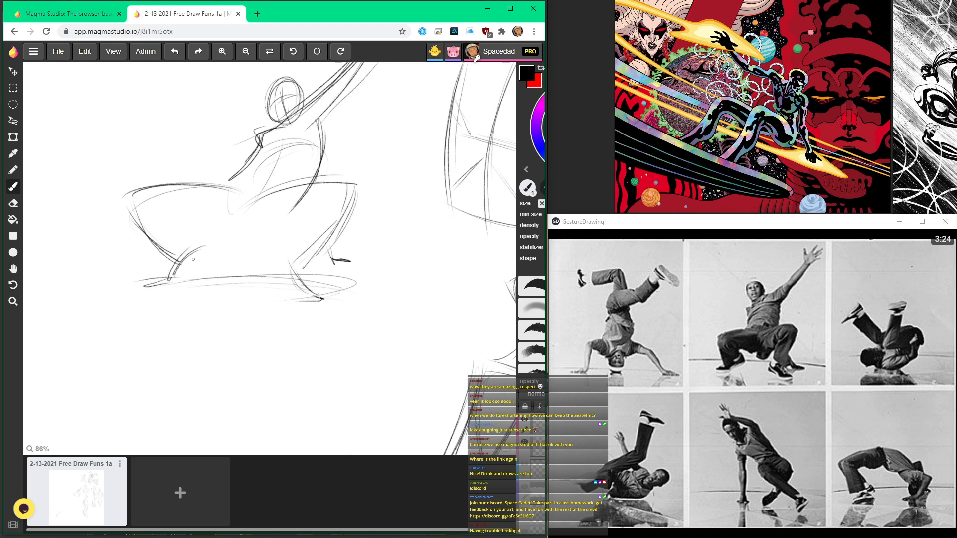
scroll(166, 224, "up", 2)
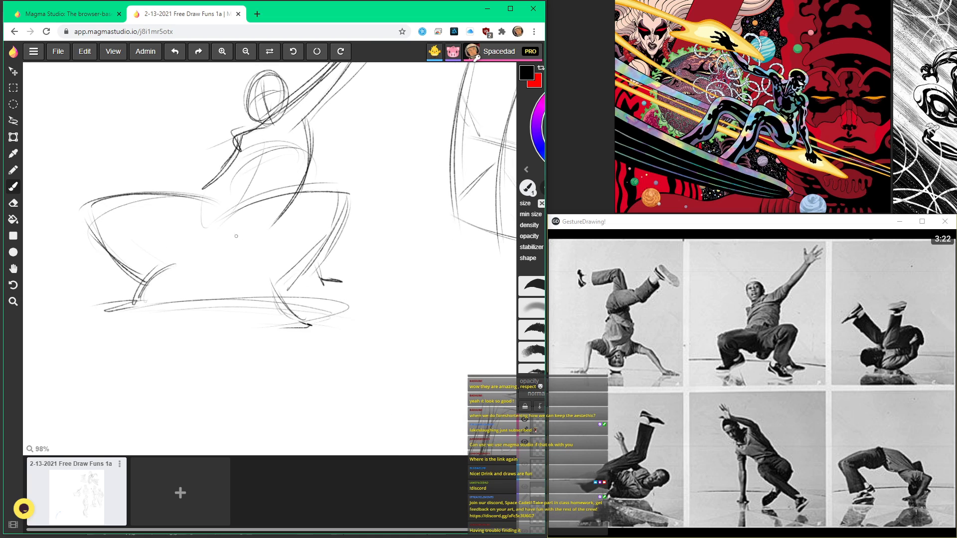
scroll(216, 238, "down", 3)
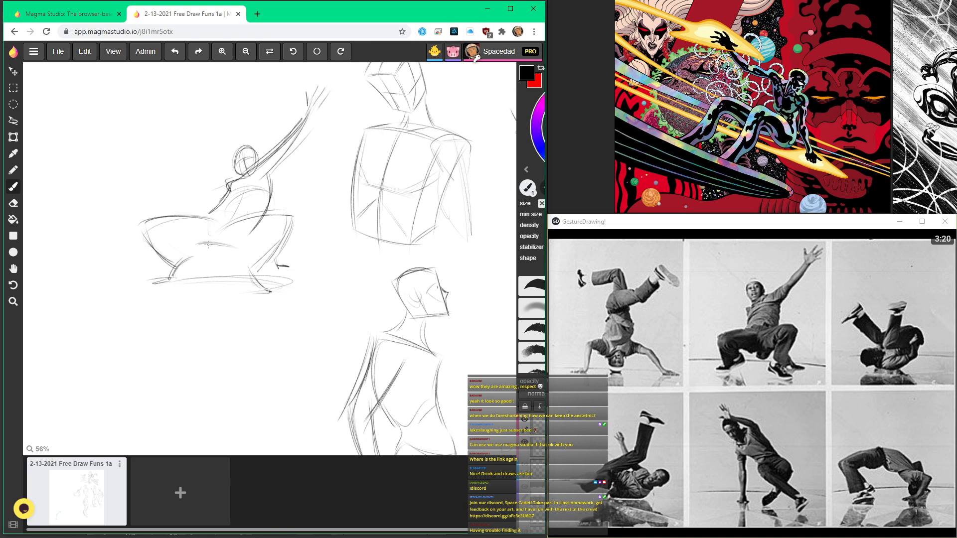
Step: Draw the crouching dancer's rounded pelvis and wrap stacked contour curves around the torso
scroll(251, 224, "up", 2)
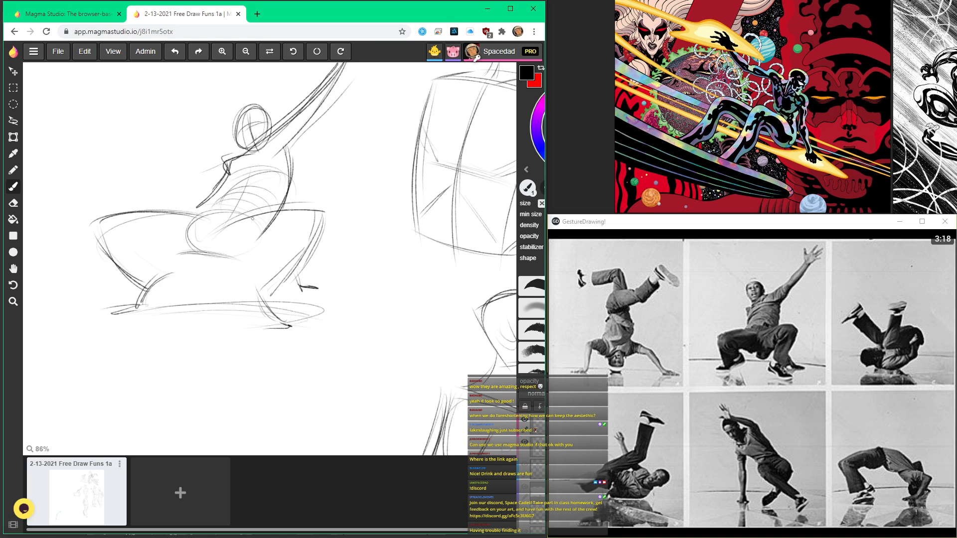
scroll(245, 223, "down", 4)
scroll(246, 223, "up", 2)
scroll(271, 164, "down", 2)
scroll(272, 165, "up", 1)
scroll(203, 359, "up", 2)
scroll(203, 360, "down", 3)
scroll(202, 360, "up", 3)
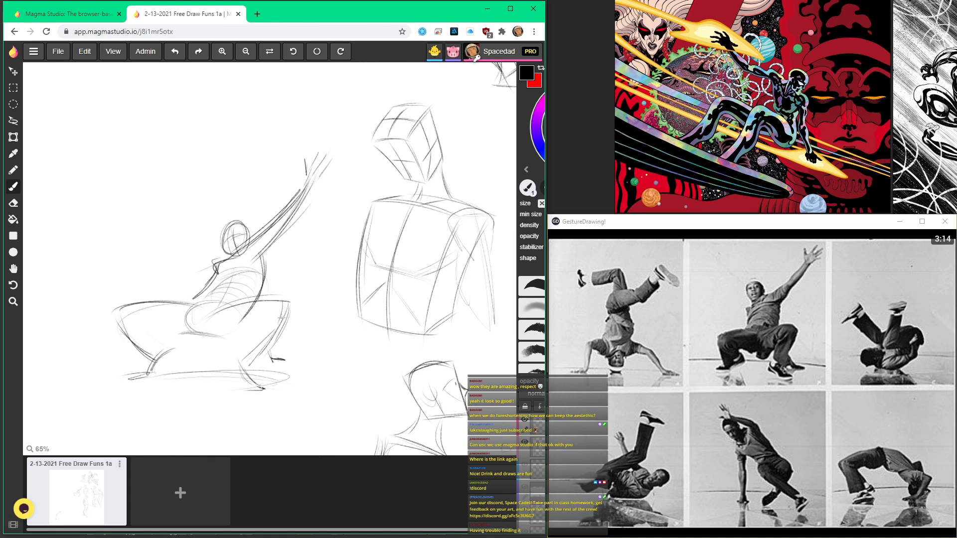
Step: Refine the crouching dancer's head, shoulder and raised arm with extra contour strokes
scroll(202, 359, "up", 1)
scroll(202, 360, "down", 3)
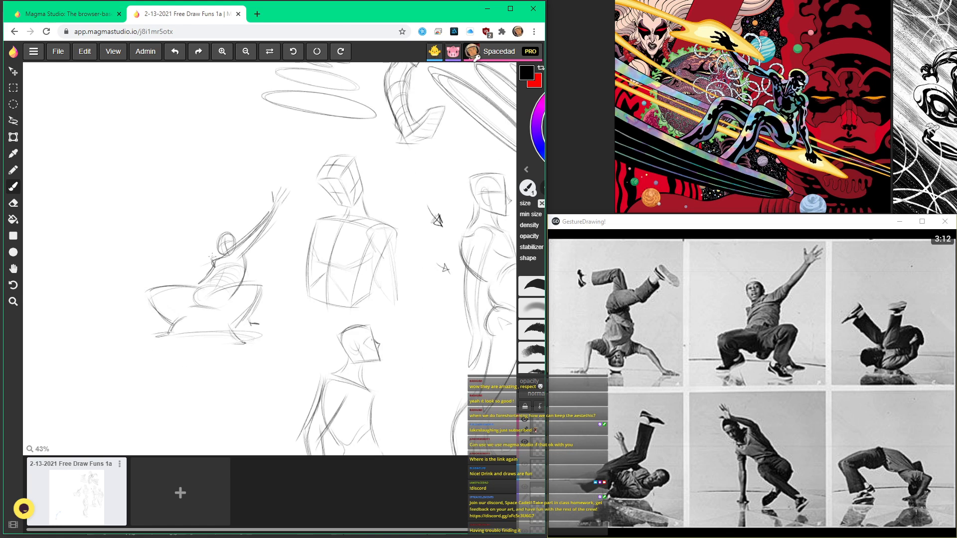
scroll(214, 243, "up", 5)
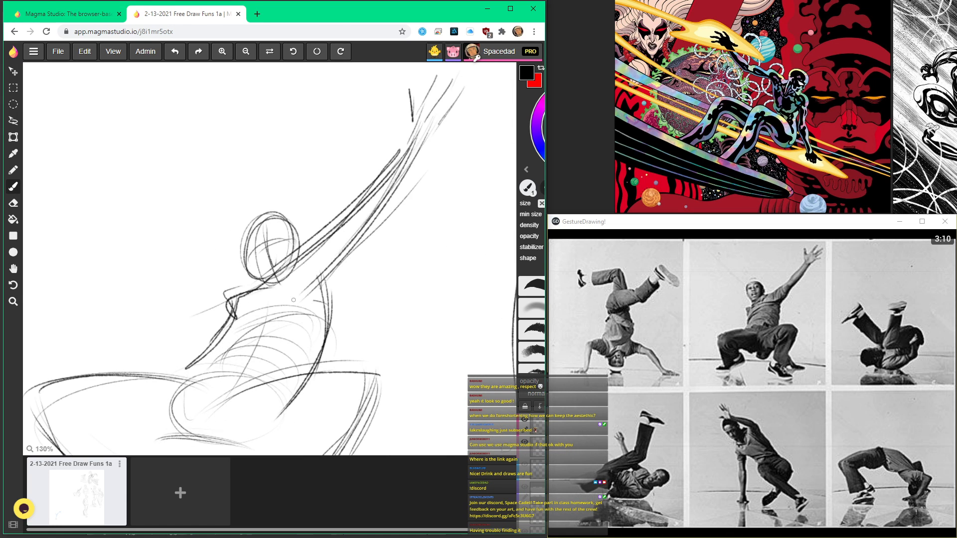
scroll(242, 326, "down", 4)
scroll(243, 325, "down", 2)
scroll(224, 351, "up", 3)
scroll(288, 183, "down", 3)
Step: Above the crouching dancer, draw a second dancer's tapered head with facial guidelines
key("h")
left_click_drag(287, 174, 365, 164)
mouse_move(280, 204)
left_mouse_down()
mouse_move(322, 186)
mouse_move(273, 194)
left_mouse_up()
scroll(292, 135, "up", 2)
mouse_move(291, 128)
left_mouse_down()
mouse_move(314, 218)
mouse_move(331, 164)
mouse_move(339, 182)
mouse_move(300, 178)
left_mouse_up()
scroll(308, 218, "up", 2)
mouse_move(328, 172)
left_mouse_down()
mouse_move(302, 191)
mouse_move(302, 179)
mouse_move(327, 213)
mouse_move(340, 196)
mouse_move(333, 225)
left_mouse_up()
mouse_move(302, 194)
left_mouse_down()
mouse_move(328, 226)
mouse_move(335, 199)
mouse_move(305, 203)
mouse_move(330, 202)
mouse_move(328, 228)
left_mouse_up()
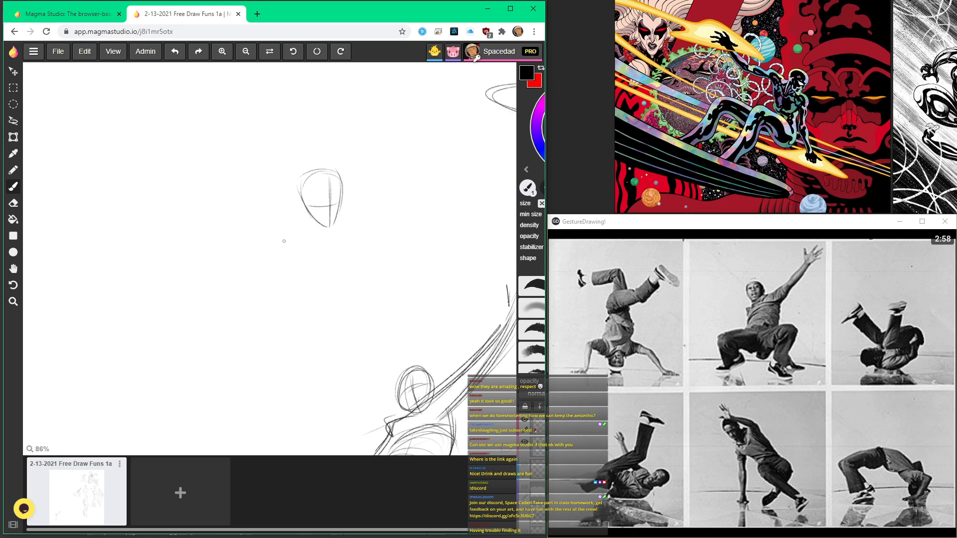
Step: Draw the second dancer's curving torso sides, centre line, neck and first shoulder line
left_click_drag(253, 222, 307, 337)
left_click_drag(256, 249, 293, 323)
mouse_move(321, 231)
left_mouse_down()
mouse_move(330, 309)
mouse_move(347, 321)
left_mouse_up()
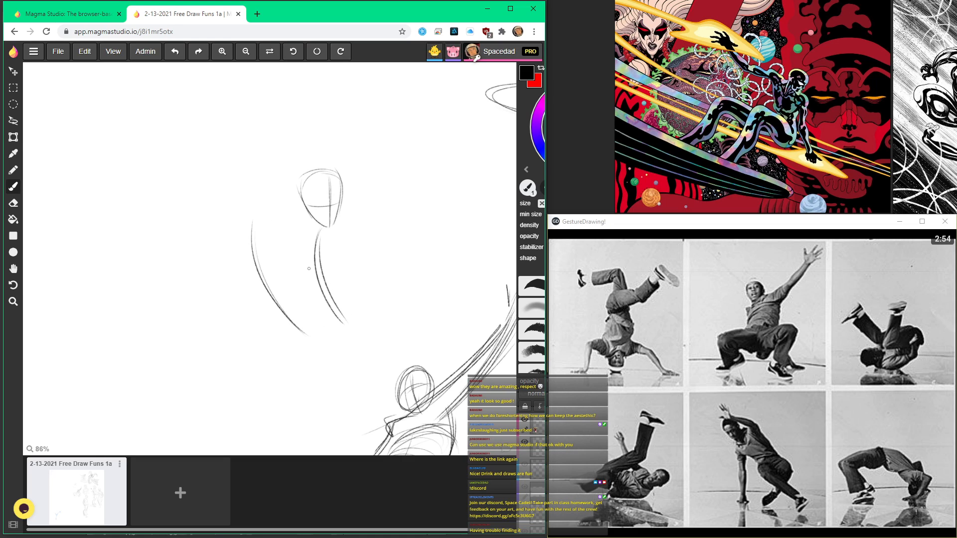
left_click_drag(298, 229, 332, 347)
left_click_drag(312, 223, 301, 236)
mouse_move(296, 201)
left_mouse_down()
mouse_move(257, 206)
mouse_move(298, 233)
left_mouse_up()
left_click_drag(257, 206, 316, 225)
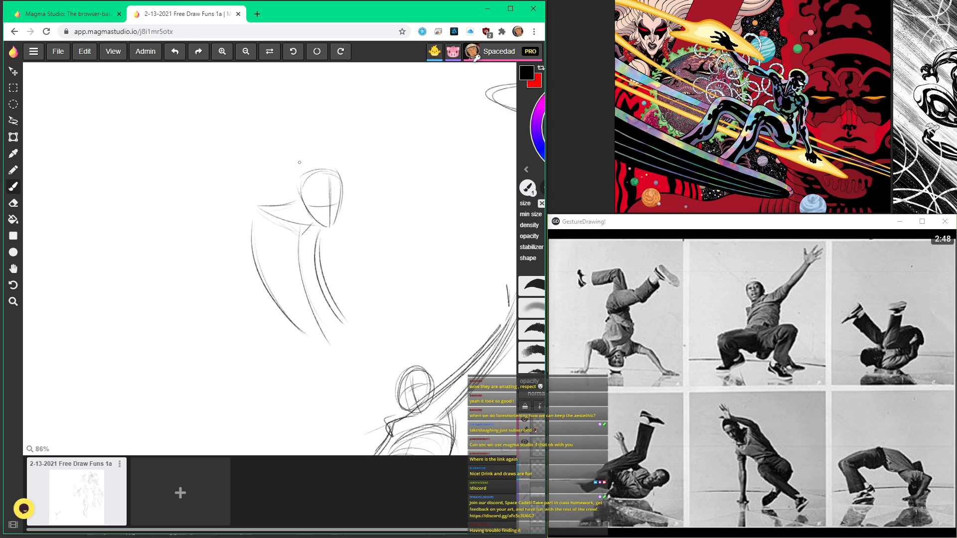
Step: Reinforce the second dancer's shoulder line and draw the arm bending back toward the torso
left_click_drag(258, 204, 321, 223)
left_click_drag(262, 207, 298, 228)
left_click_drag(247, 199, 187, 237)
left_click_drag(257, 223, 210, 249)
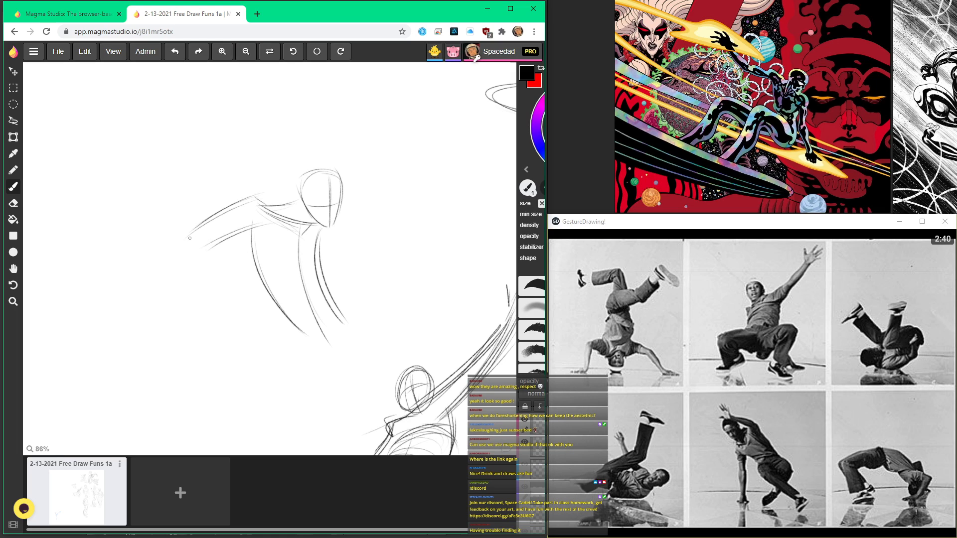
mouse_move(203, 235)
left_mouse_down()
mouse_move(287, 262)
mouse_move(197, 252)
left_mouse_up()
left_click_drag(254, 260, 192, 254)
Step: Draw the second dancer's other arm extending down from the torso, and add the hand and jaw contours
left_click_drag(318, 231, 343, 318)
left_click_drag(317, 252, 353, 325)
left_click_drag(327, 278, 384, 302)
mouse_move(376, 302)
left_mouse_down()
mouse_move(397, 334)
mouse_move(365, 318)
mouse_move(396, 338)
left_mouse_up()
left_click_drag(339, 327, 387, 328)
mouse_move(272, 250)
left_mouse_down()
mouse_move(289, 273)
mouse_move(286, 264)
left_mouse_up()
mouse_move(339, 200)
left_mouse_down()
mouse_move(304, 200)
mouse_move(314, 207)
mouse_move(291, 184)
mouse_move(326, 225)
left_mouse_up()
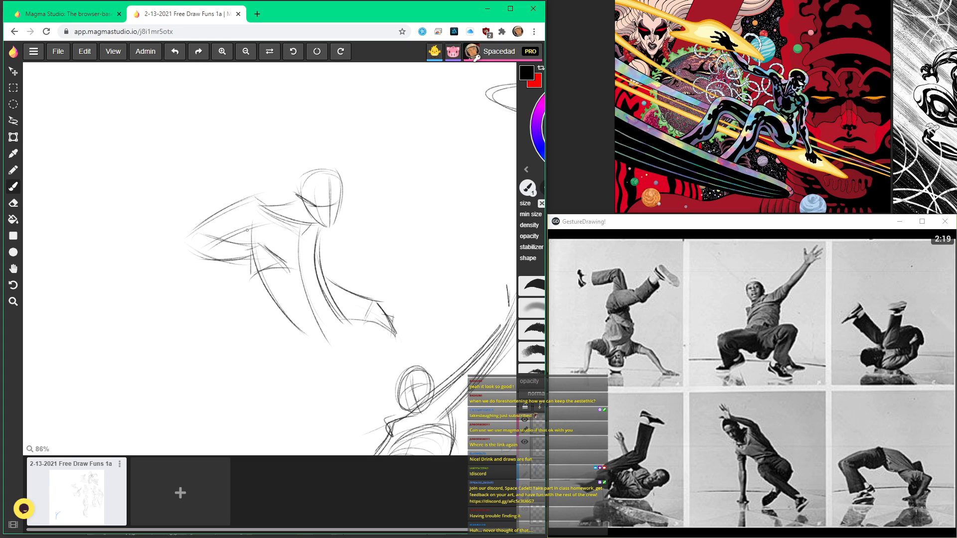
Step: Strengthen the second dancer's torso side and centre lines down toward the waist
left_click_drag(243, 250, 284, 312)
left_click_drag(302, 249, 331, 344)
left_click_drag(303, 279, 331, 339)
mouse_move(313, 304)
left_mouse_down()
mouse_move(335, 349)
mouse_move(341, 342)
mouse_move(286, 330)
mouse_move(344, 344)
mouse_move(335, 382)
left_mouse_up()
left_click_drag(331, 328, 324, 393)
left_click_drag(329, 344, 330, 369)
left_click_drag(290, 401, 287, 196)
Step: Block in the second dancer's pelvis as a curved box below the waist
left_click_drag(248, 74, 276, 193)
mouse_move(277, 167)
left_mouse_down()
mouse_move(313, 244)
mouse_move(307, 277)
left_mouse_up()
left_click_drag(371, 248, 365, 293)
mouse_move(309, 242)
left_mouse_down()
mouse_move(345, 292)
mouse_move(363, 297)
left_mouse_up()
left_click_drag(303, 267, 369, 290)
key("space")
left_click_drag(245, 102, 292, 221)
Step: Refine the second dancer's torso, pelvis and extended arm with additional contour strokes
mouse_move(253, 284)
left_mouse_down()
mouse_move(253, 276)
mouse_move(305, 266)
mouse_move(307, 236)
left_mouse_up()
left_click_drag(398, 283, 410, 323)
mouse_move(352, 259)
left_mouse_down()
mouse_move(305, 268)
mouse_move(382, 256)
left_mouse_up()
left_click_drag(325, 236, 381, 258)
left_click_drag(317, 293, 365, 363)
left_click_drag(358, 366, 360, 398)
left_click_drag(351, 389, 383, 410)
key("space")
mouse_move(374, 303)
left_mouse_down()
mouse_move(334, 209)
mouse_move(349, 223)
mouse_move(330, 249)
mouse_move(362, 243)
left_mouse_up()
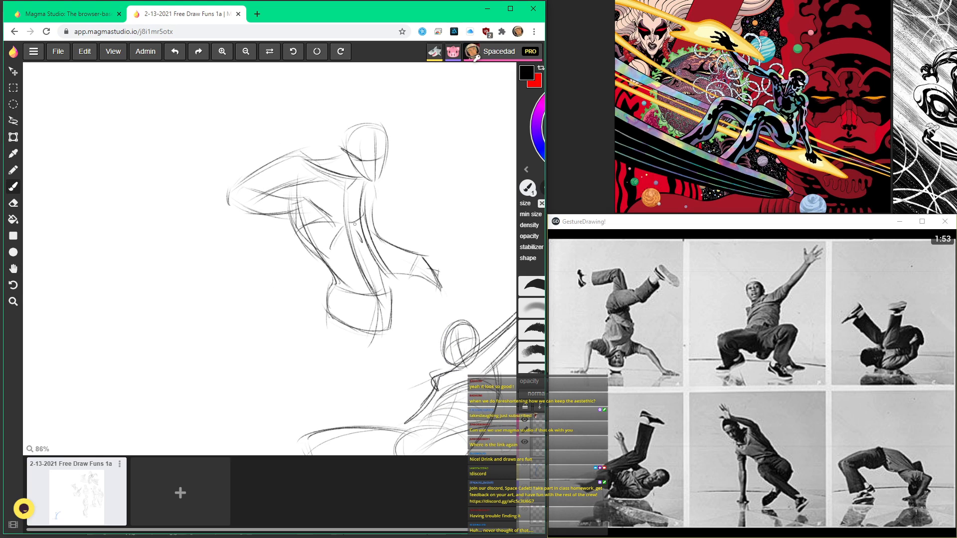
Step: Draw the second dancer's thighs extending down from the pelvis toward the knees
key("space")
mouse_move(315, 181)
left_mouse_down()
mouse_move(330, 276)
mouse_move(323, 211)
mouse_move(279, 216)
left_mouse_up()
key("space")
mouse_move(277, 223)
left_mouse_down()
mouse_move(341, 226)
mouse_move(325, 230)
mouse_move(344, 269)
left_mouse_up()
left_click_drag(364, 258, 352, 264)
mouse_move(401, 219)
left_mouse_down()
mouse_move(416, 271)
mouse_move(442, 294)
mouse_move(401, 305)
mouse_move(359, 238)
mouse_move(339, 276)
left_mouse_up()
left_click_drag(361, 245, 351, 287)
left_click_drag(299, 239, 296, 268)
mouse_move(297, 263)
left_mouse_down()
mouse_move(322, 278)
mouse_move(304, 357)
left_mouse_up()
Step: Extend the second dancer's near leg through the knee and calf, and reinforce the far leg's contours
left_click_drag(337, 284, 294, 365)
mouse_move(302, 273)
left_mouse_down()
mouse_move(288, 367)
mouse_move(277, 372)
left_mouse_up()
left_click_drag(363, 255, 343, 342)
left_click_drag(335, 290, 331, 349)
left_click_drag(363, 261, 344, 348)
mouse_move(277, 371)
left_mouse_down()
mouse_move(313, 272)
mouse_move(286, 290)
mouse_move(280, 382)
left_mouse_up()
left_click_drag(317, 279, 288, 360)
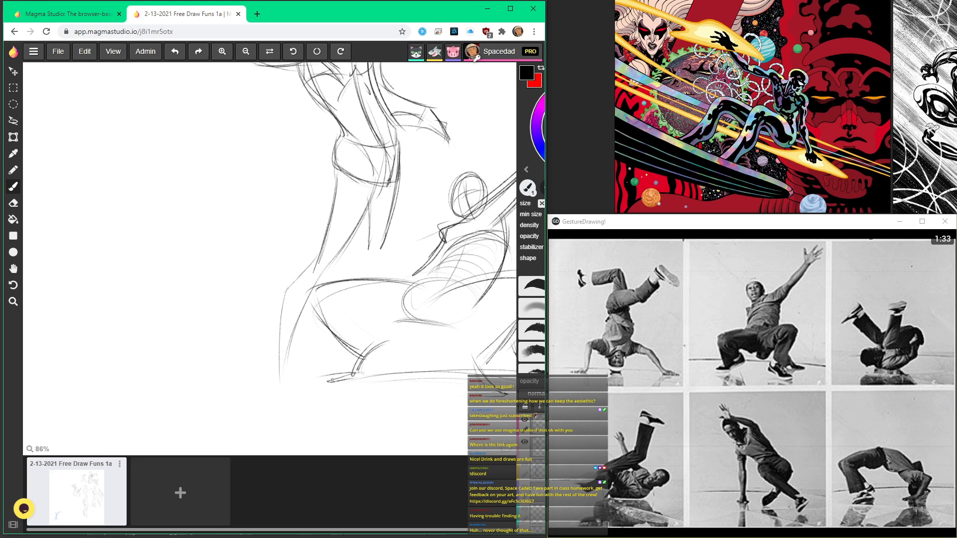
Step: Draw the second dancer's far shin and both feet, and sweep a ground curve between them
left_click_drag(380, 250, 366, 314)
left_click_drag(285, 372, 295, 389)
left_click_drag(285, 361, 288, 393)
left_click_drag(367, 316, 390, 331)
mouse_move(287, 392)
left_mouse_down()
mouse_move(302, 416)
mouse_move(275, 319)
left_mouse_up()
mouse_move(262, 366)
left_mouse_down()
mouse_move(289, 404)
mouse_move(324, 313)
left_mouse_up()
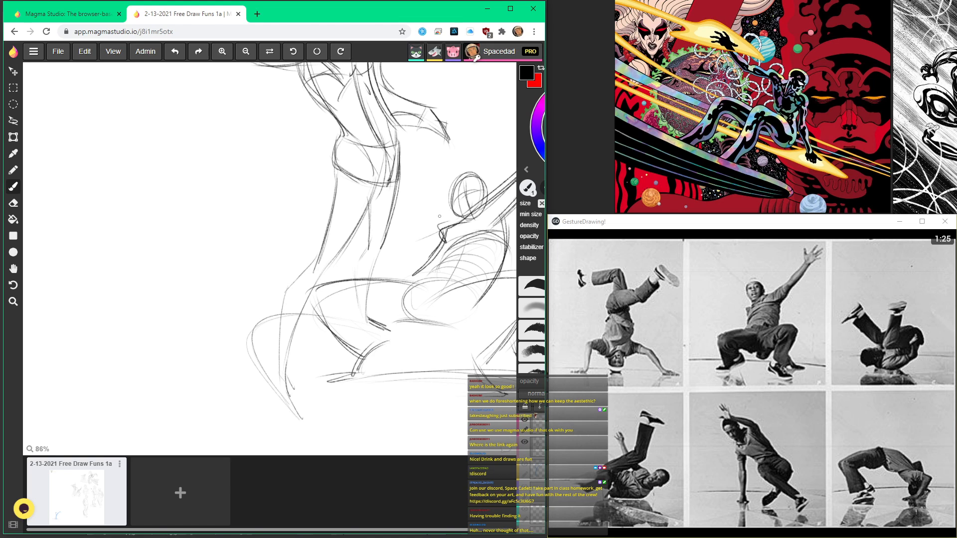
Step: Add contour strokes to the crouching dancer's legs and feet and to the standing dancer's lower legs
left_click_drag(280, 383, 303, 438)
key("space")
left_click_drag(366, 325, 400, 431)
key("space")
left_click_drag(381, 349, 380, 404)
mouse_move(357, 334)
left_mouse_down()
mouse_move(347, 394)
mouse_move(355, 423)
left_mouse_up()
mouse_move(376, 170)
left_mouse_down()
mouse_move(365, 187)
mouse_move(372, 196)
mouse_move(384, 180)
left_mouse_up()
key("space")
mouse_move(321, 276)
left_mouse_down()
mouse_move(274, 159)
mouse_move(301, 100)
left_mouse_up()
left_click_drag(289, 335, 301, 404)
left_click_drag(384, 317, 332, 304)
left_click_drag(274, 373, 343, 300)
key("space")
scroll(483, 360, "down", 5)
left_click_drag(405, 273, 246, 246)
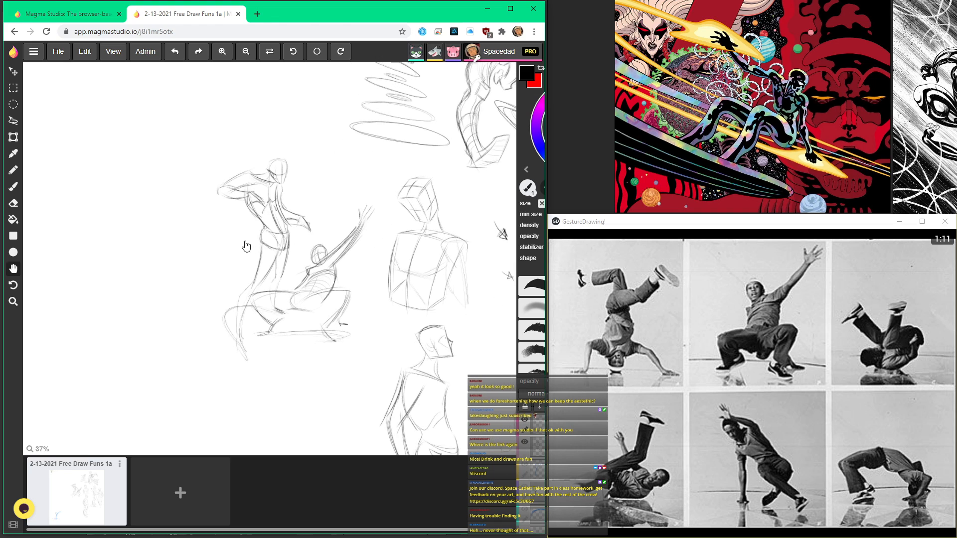
key("Tab")
key("Tab")
left_click(13, 121)
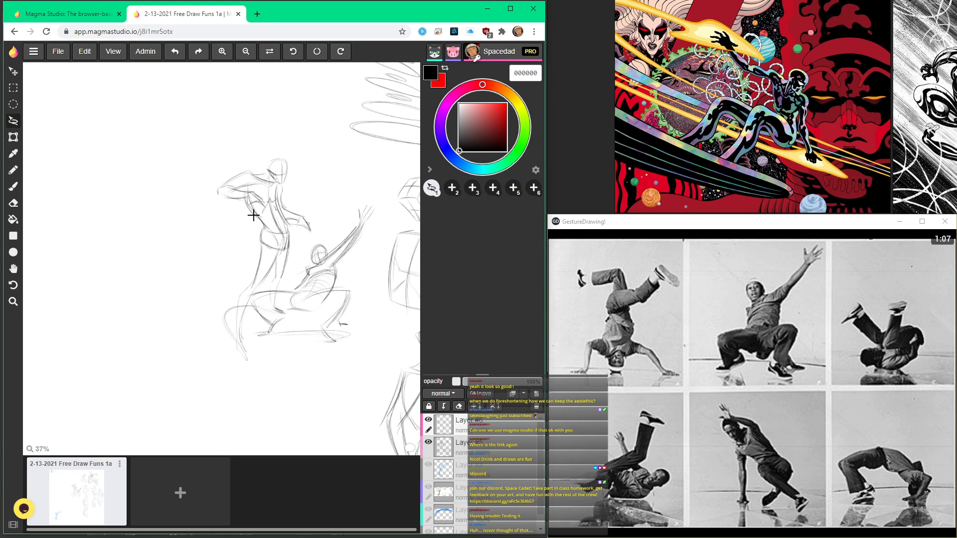
mouse_move(338, 209)
left_mouse_down()
mouse_move(279, 288)
mouse_move(251, 297)
mouse_move(258, 323)
mouse_move(346, 355)
mouse_move(379, 294)
mouse_move(384, 215)
mouse_move(342, 205)
left_mouse_up()
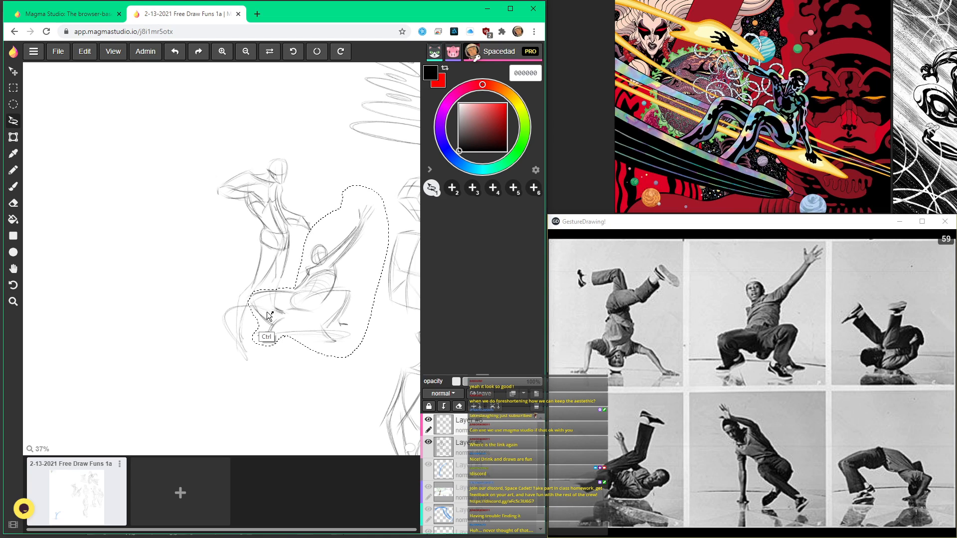
left_click_drag(239, 169, 237, 160)
Step: Start a third gesture figure above the standing dancer with curved brush strokes for the torso's front and back
key("space")
left_click_drag(281, 292, 204, 303)
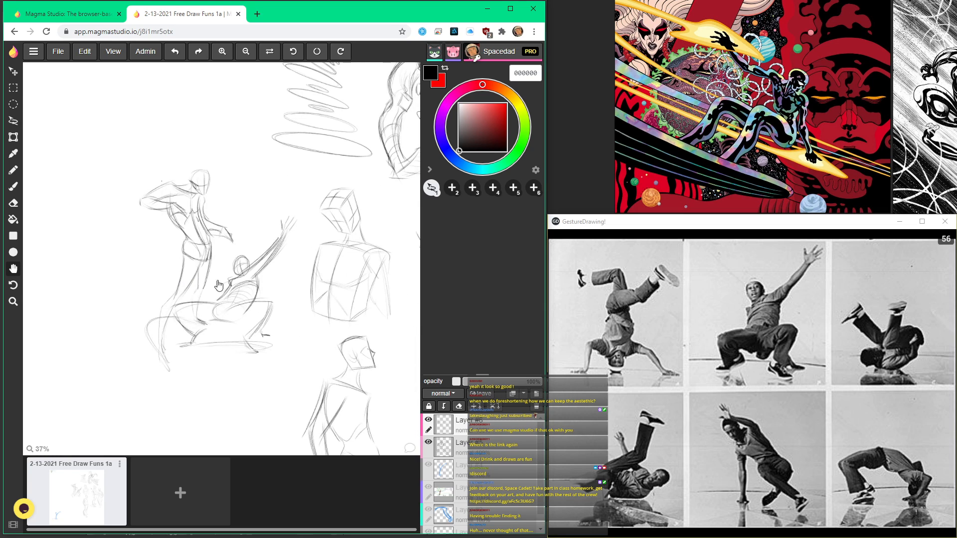
scroll(264, 221, "up", 2)
key("space")
left_click_drag(257, 192, 301, 301)
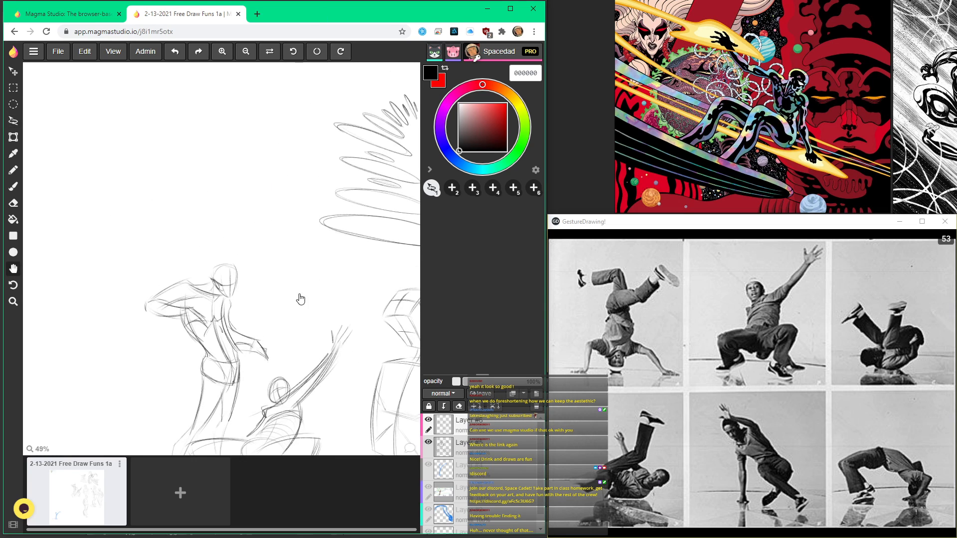
left_click(13, 187)
scroll(265, 215, "up", 3)
scroll(265, 215, "up", 1)
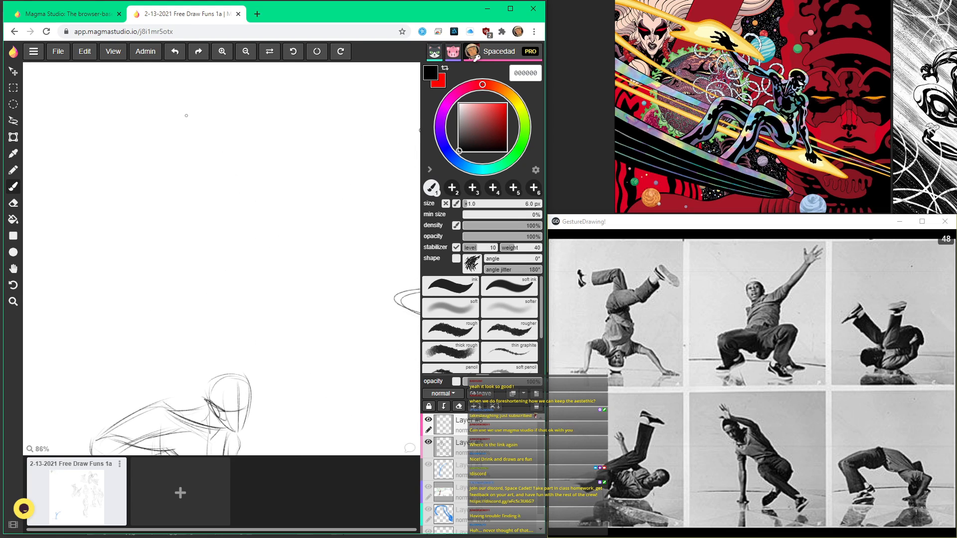
left_click(13, 104)
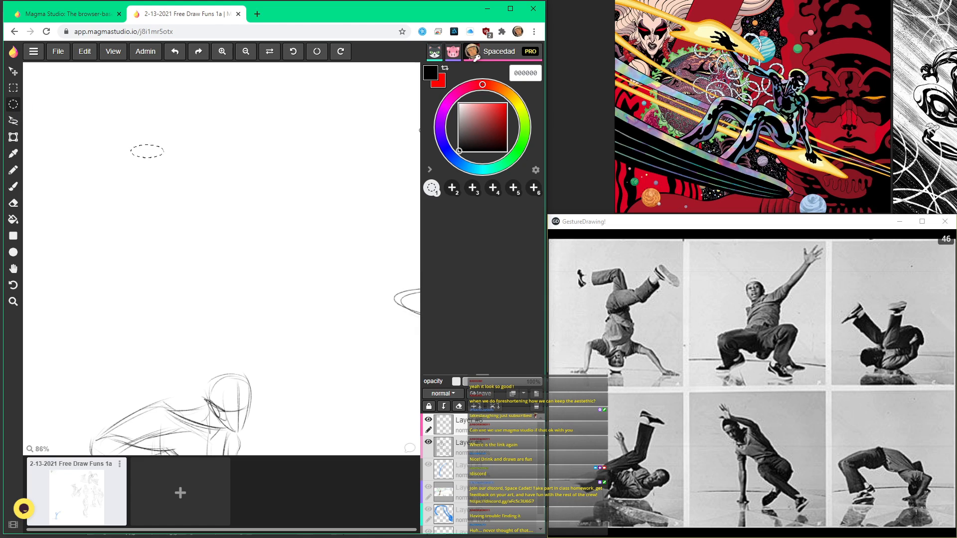
left_click(13, 186)
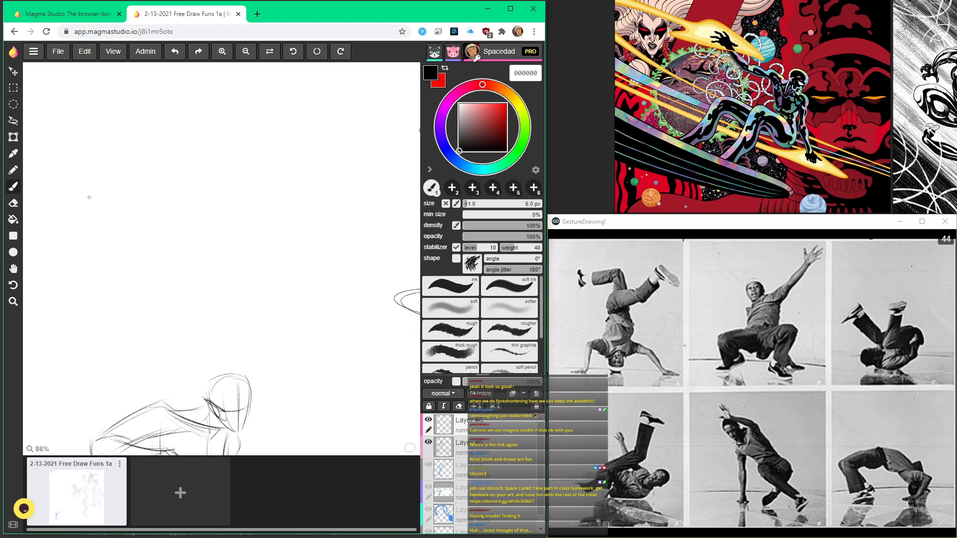
left_click_drag(209, 192, 261, 253)
mouse_move(256, 206)
left_mouse_down()
mouse_move(299, 232)
mouse_move(304, 253)
mouse_move(268, 219)
mouse_move(296, 234)
left_mouse_up()
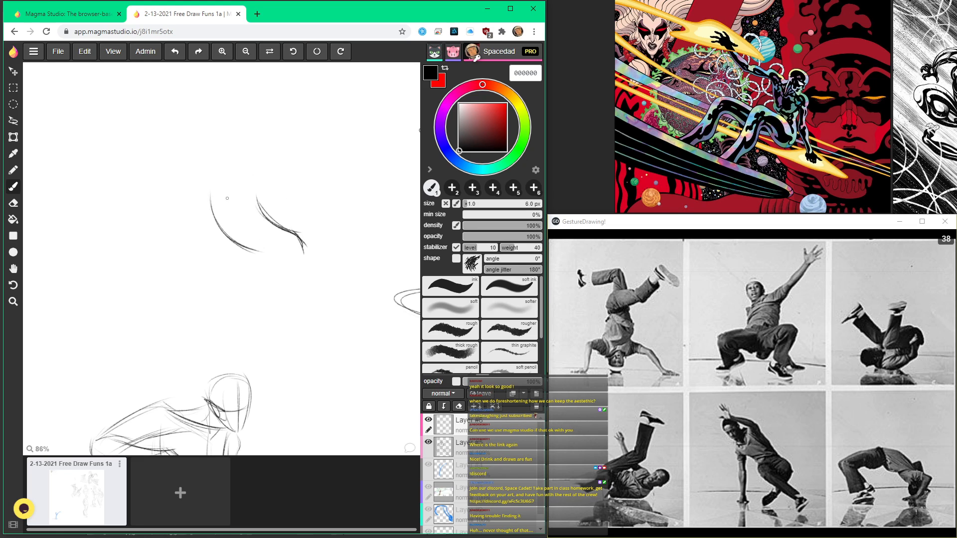
Step: Draw the third figure's head, shoulder and arm, and sweep a bent leg from the hip down to the foot
mouse_move(228, 171)
left_mouse_down()
mouse_move(219, 173)
mouse_move(241, 170)
mouse_move(223, 152)
mouse_move(243, 146)
mouse_move(243, 171)
mouse_move(299, 194)
mouse_move(282, 199)
left_mouse_up()
mouse_move(223, 185)
left_mouse_down()
mouse_move(217, 189)
mouse_move(270, 257)
left_mouse_up()
mouse_move(223, 230)
left_mouse_down()
mouse_move(258, 251)
mouse_move(292, 299)
mouse_move(281, 322)
mouse_move(313, 393)
mouse_move(279, 392)
left_mouse_up()
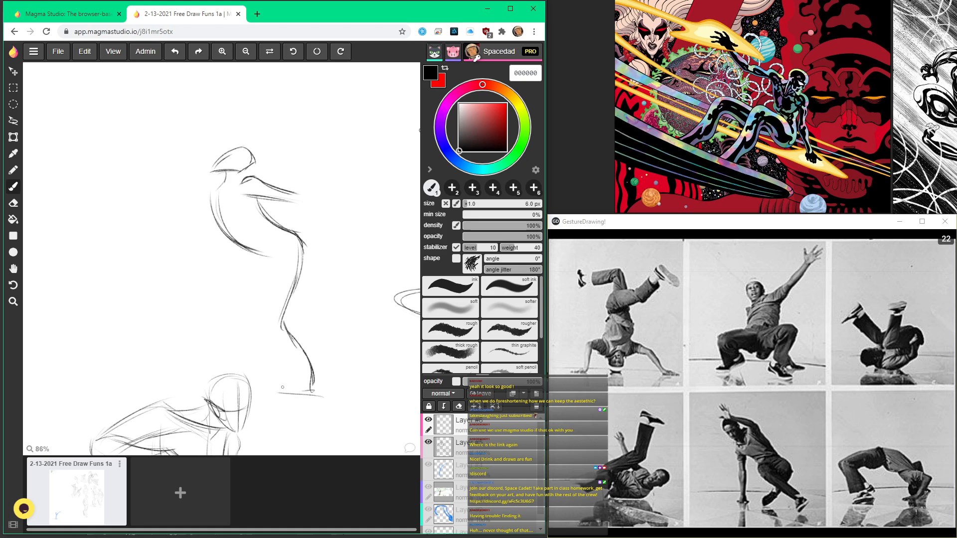
Step: Reinforce the third figure's first leg and arm, add the other leg reaching backward, and draw a ground ellipse under the feet
left_click_drag(301, 260, 293, 397)
mouse_move(258, 265)
left_mouse_down()
mouse_move(221, 348)
mouse_move(183, 371)
mouse_move(301, 370)
mouse_move(339, 391)
mouse_move(251, 370)
mouse_move(361, 378)
left_mouse_up()
mouse_move(246, 259)
left_mouse_down()
mouse_move(227, 326)
mouse_move(194, 371)
left_mouse_up()
mouse_move(300, 252)
left_mouse_down()
mouse_move(285, 328)
mouse_move(315, 391)
mouse_move(342, 384)
left_mouse_up()
left_click_drag(256, 188, 302, 200)
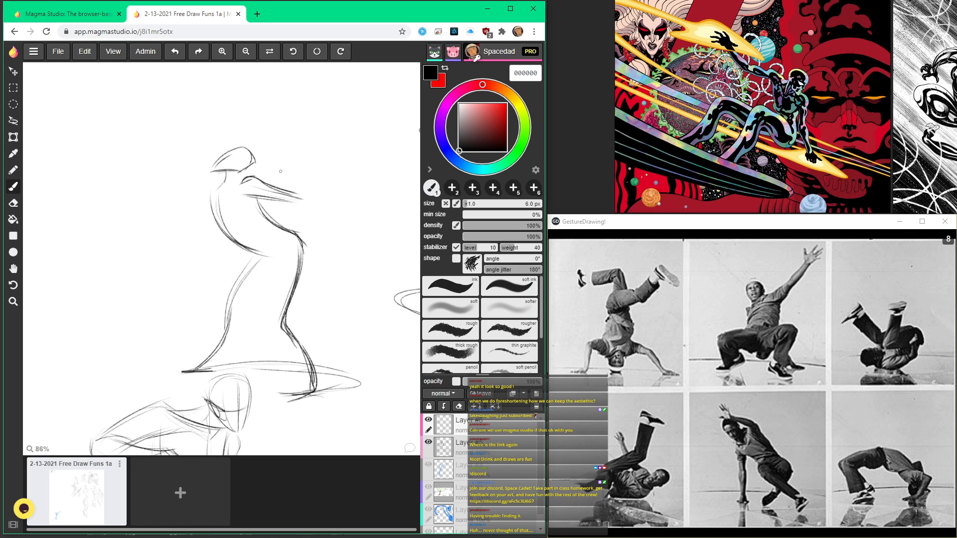
Step: Try an extra brush stroke beside the third figure's arm and undo it
scroll(217, 167, "down", 5)
left_click_drag(275, 240, 212, 142)
scroll(308, 259, "down", 1)
left_click_drag(225, 175, 240, 208)
scroll(241, 208, "up", 4)
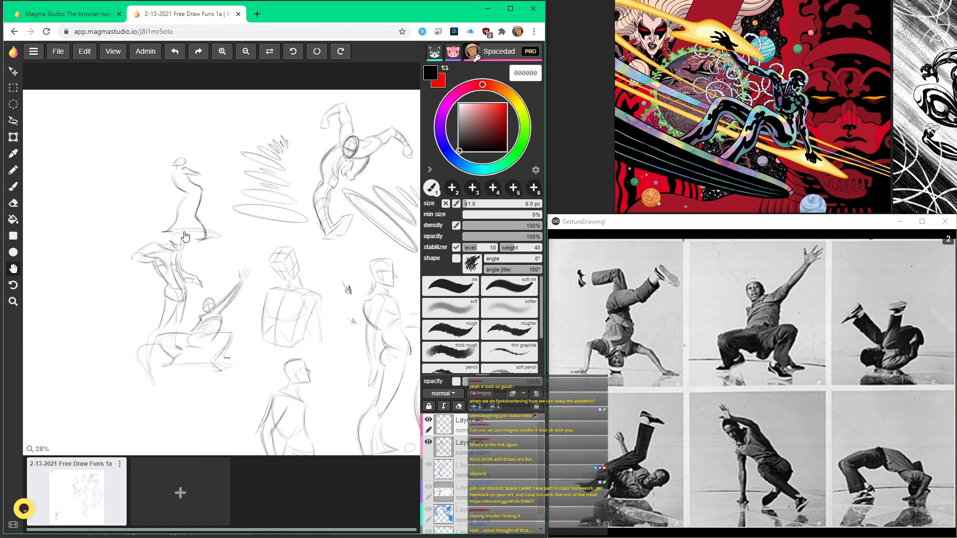
key("b")
mouse_move(279, 149)
left_mouse_down()
mouse_move(214, 167)
mouse_move(241, 157)
left_mouse_up()
key("ctrl+z")
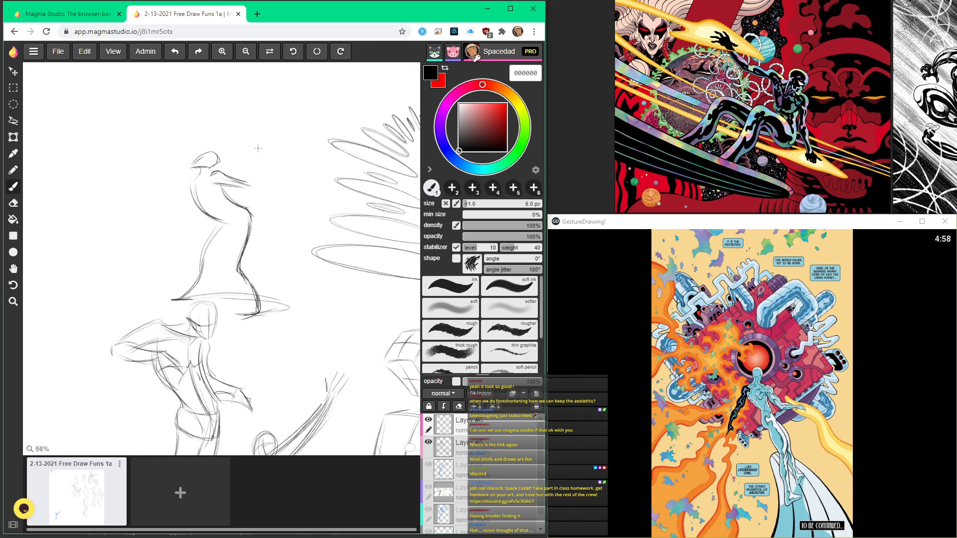
Step: Open a separate browser tab using the shared drawing's file commands
scroll(313, 196, "down", 1)
key("space")
left_click_drag(305, 212, 212, 165)
scroll(211, 164, "down", 1)
left_click_drag(246, 199, 223, 133)
scroll(222, 133, "down", 1)
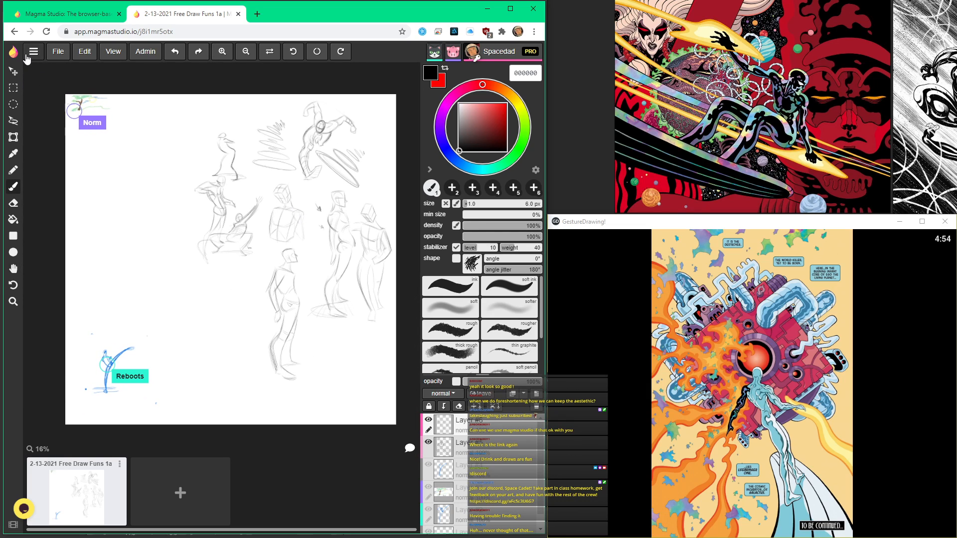
left_click(59, 51)
left_click(105, 132)
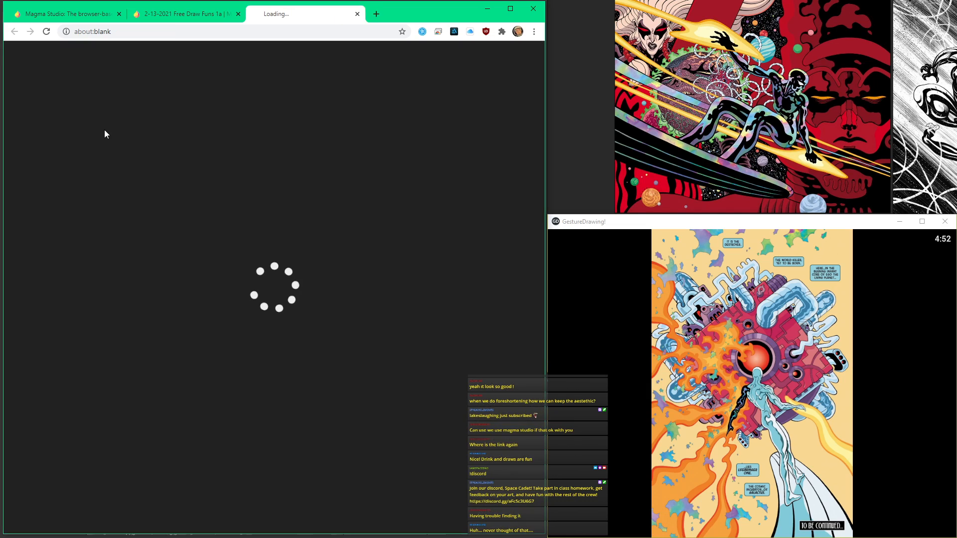
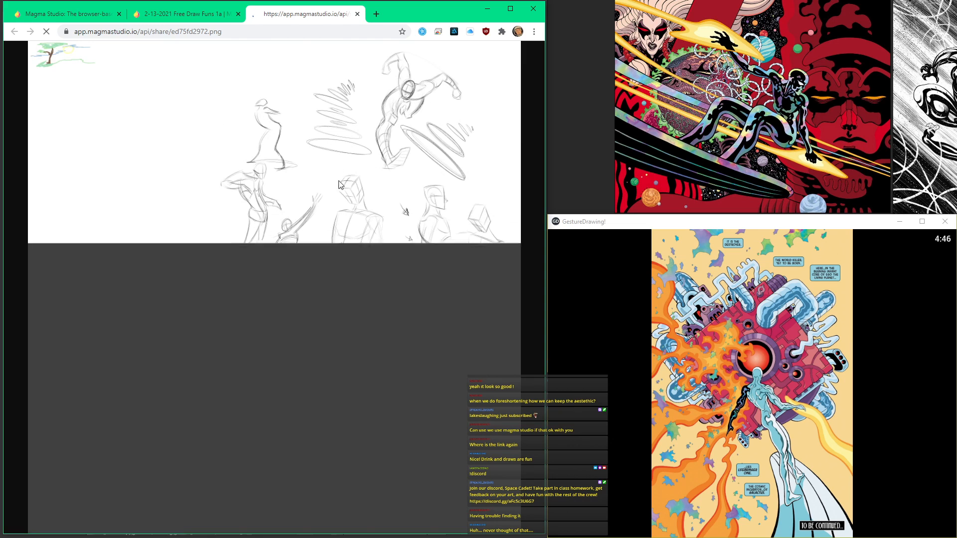
Step: Save the exported drawing image to the Desktop as PNG file ed75fd2972
right_click(409, 161)
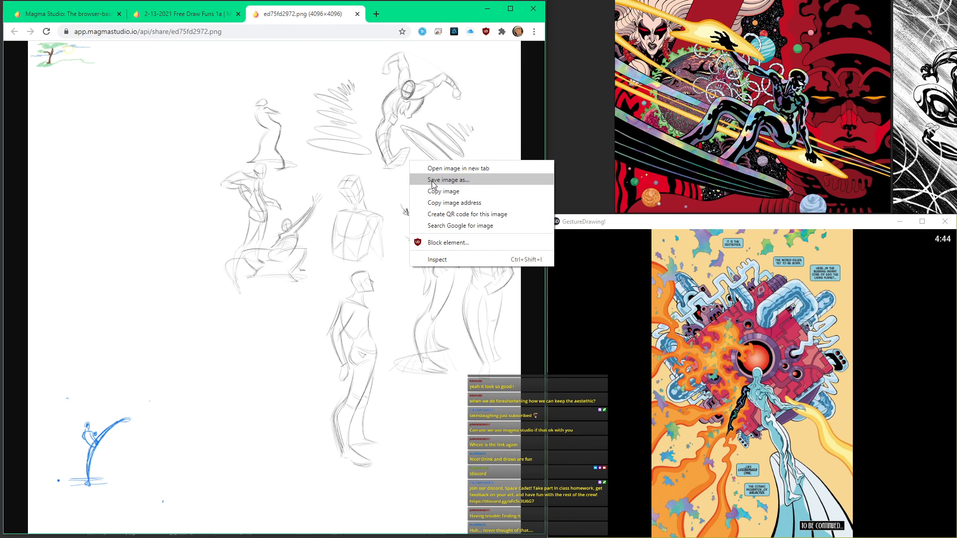
left_click(432, 180)
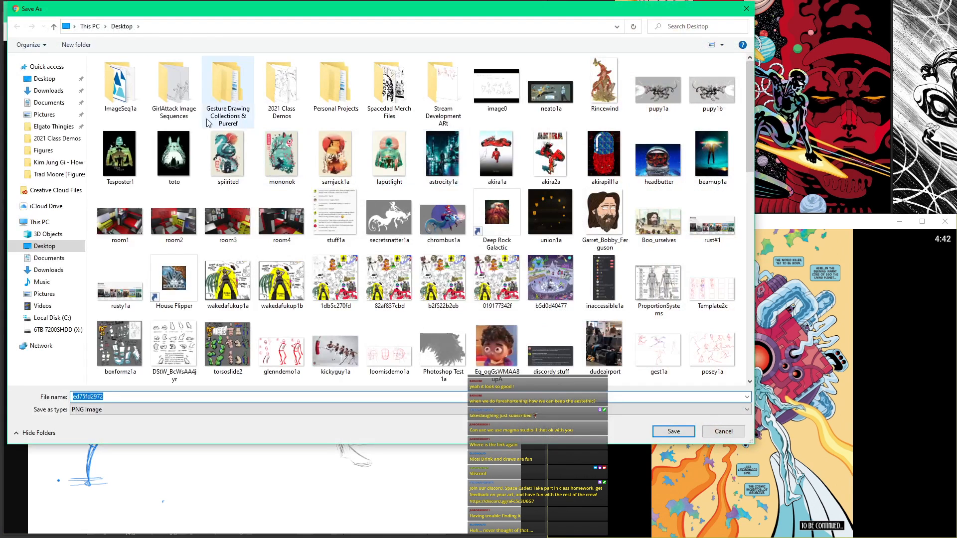
left_click(680, 433)
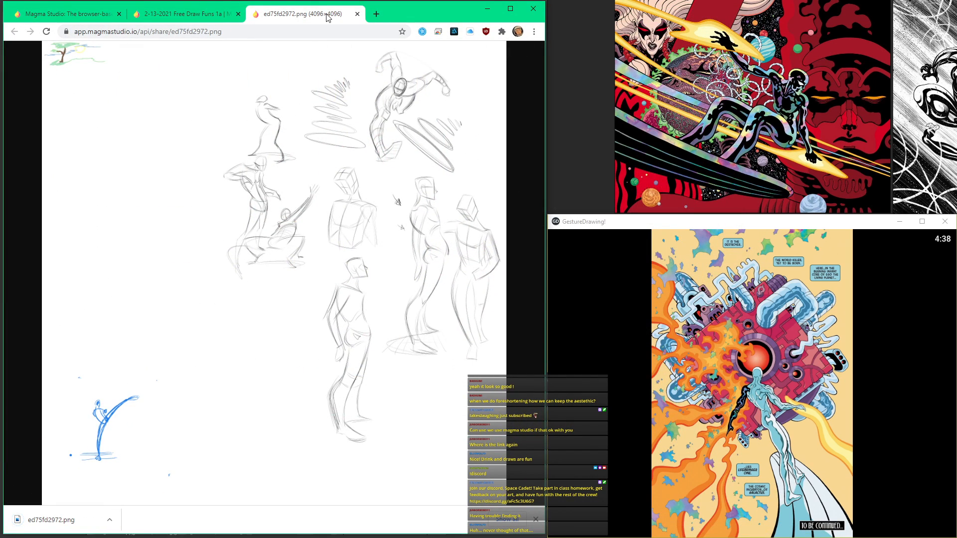
Step: Open the saved ed75fd2972.png from the Desktop in a new browser window
key("ctrl+n")
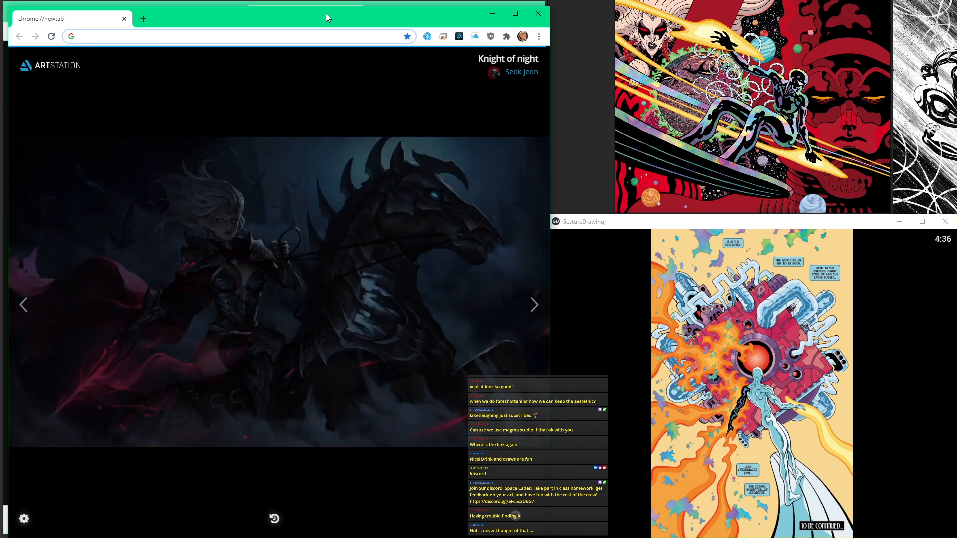
key("ctrl+o")
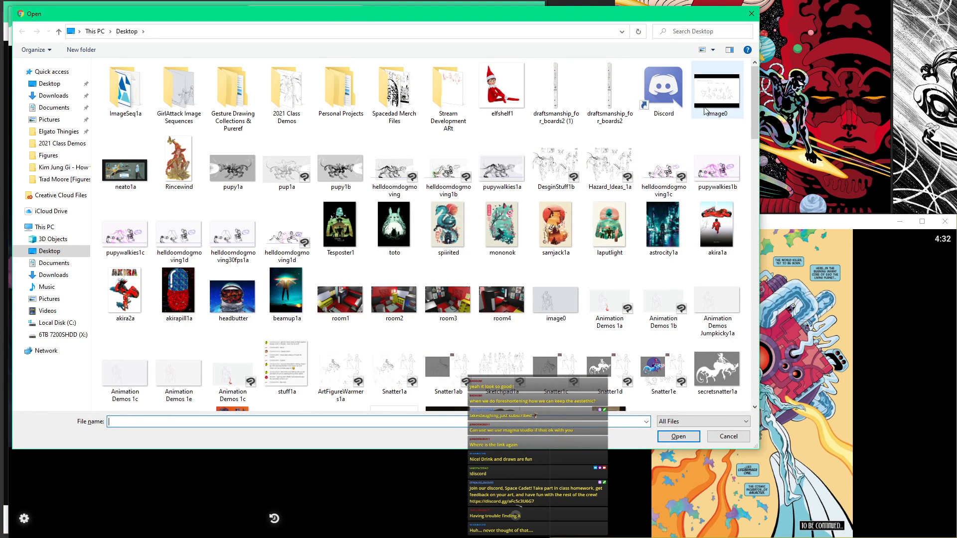
scroll(625, 204, "down", 10)
scroll(625, 203, "down", 5)
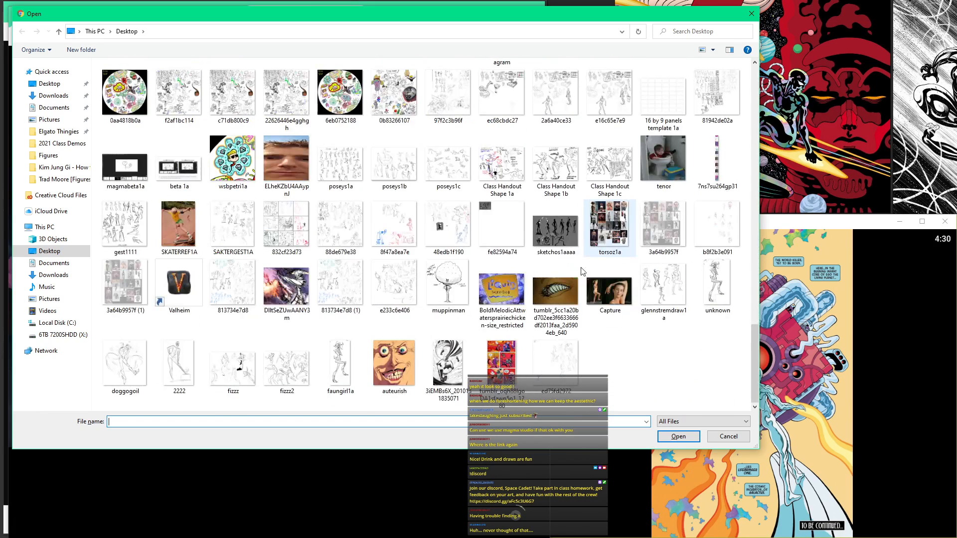
double_click(558, 361)
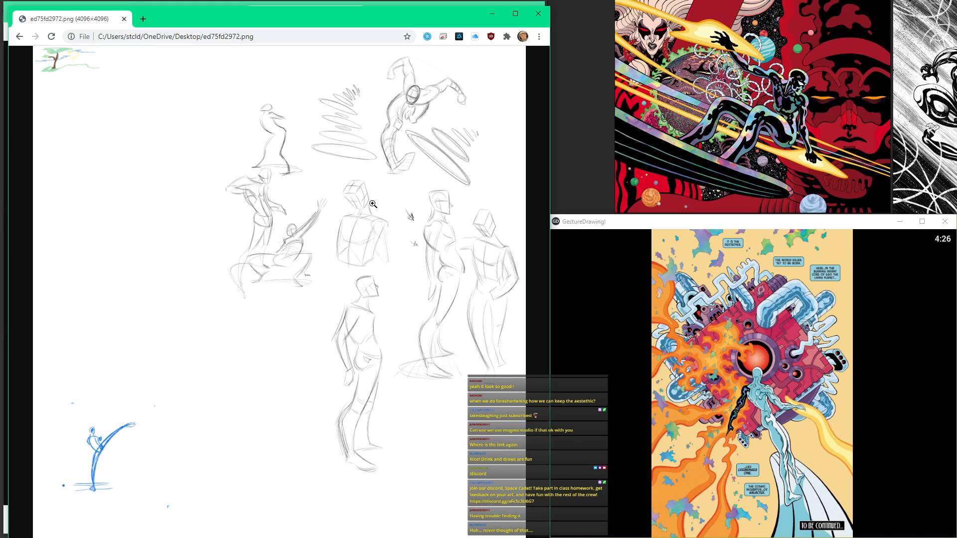
Step: Copy the opened drawing image and close its browser window
right_click(193, 124)
left_click(241, 154)
left_click(538, 14)
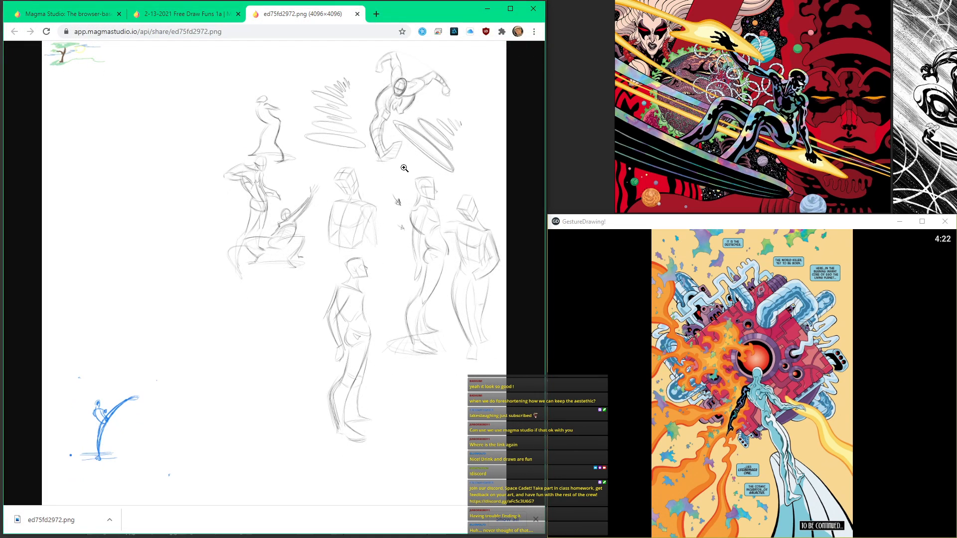
Step: Return to the shared 2-13-2021 Free Draw Funs 1a drawing and dismiss the browser's downloads bar
left_click(169, 30)
left_click(180, 14)
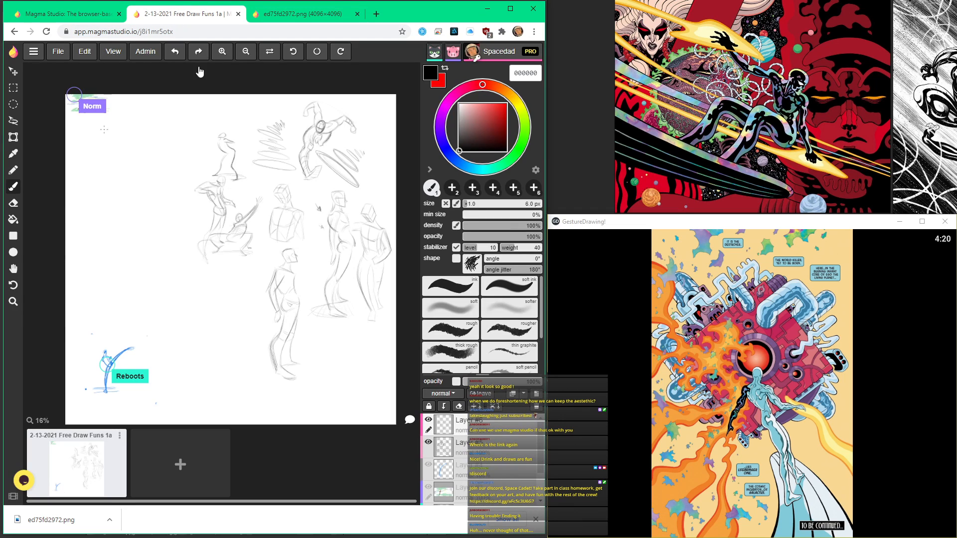
left_click(430, 170)
key("space")
left_click_drag(385, 184, 427, 210)
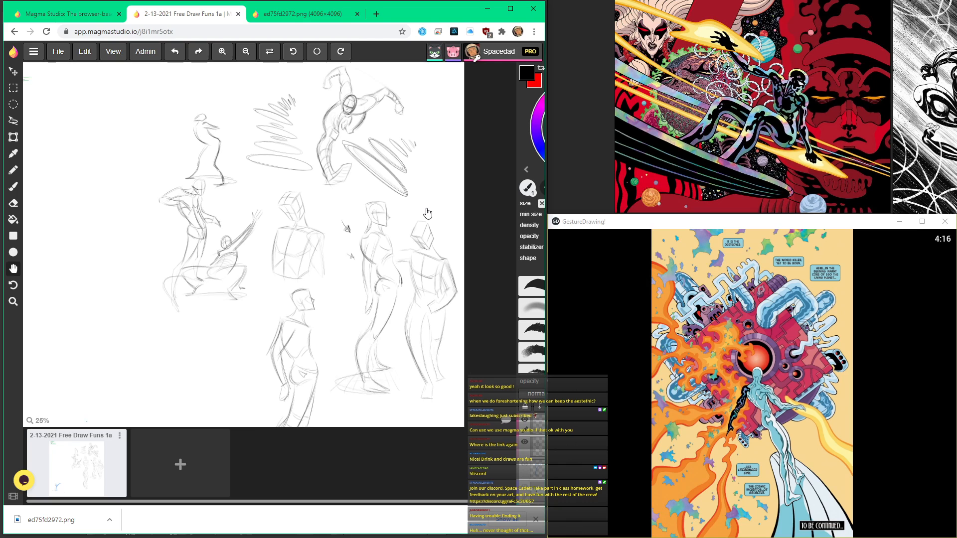
left_click(14, 497)
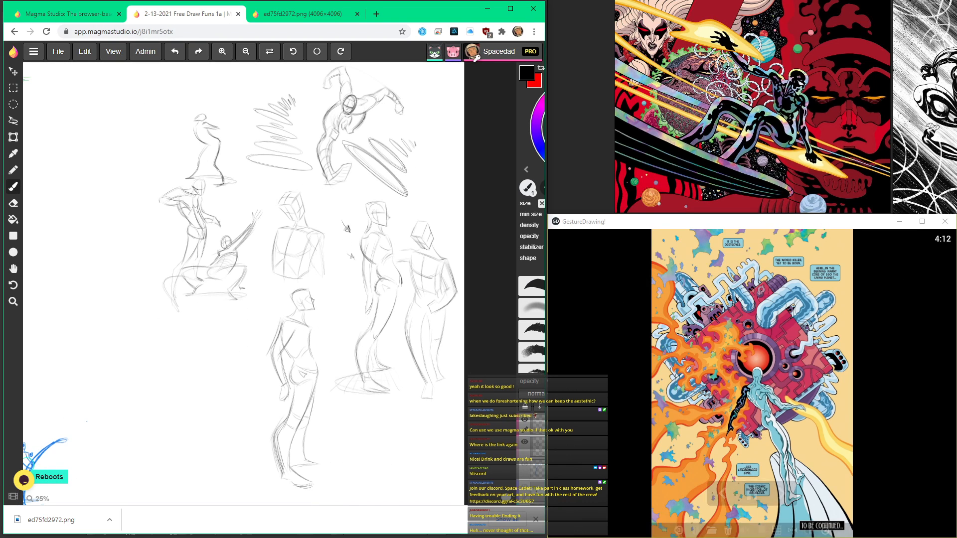
left_click(535, 519)
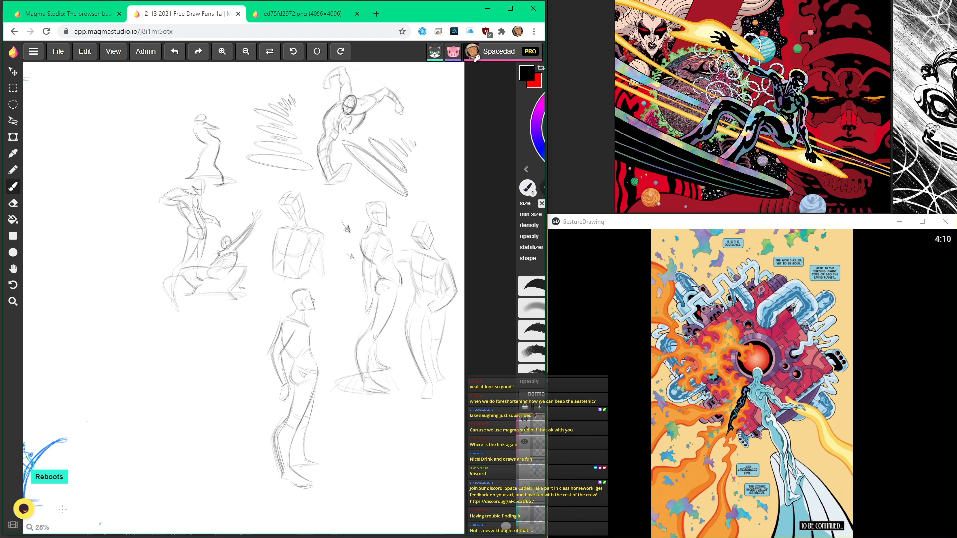
left_click(13, 525)
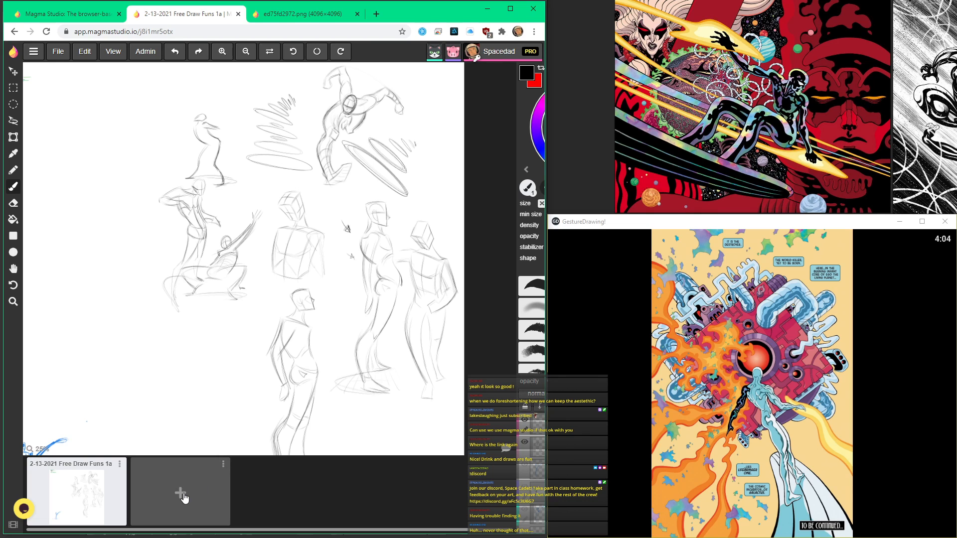
Step: Look over the whole shared canvas and the other participants' sketches along its edge
scroll(316, 220, "down", 2)
scroll(317, 224, "up", 3)
scroll(319, 229, "down", 7)
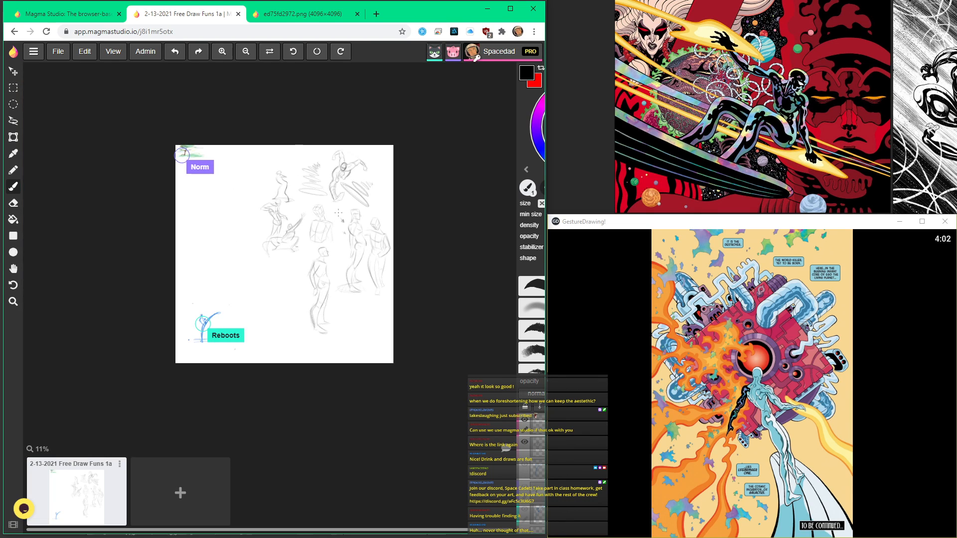
scroll(316, 239, "up", 5)
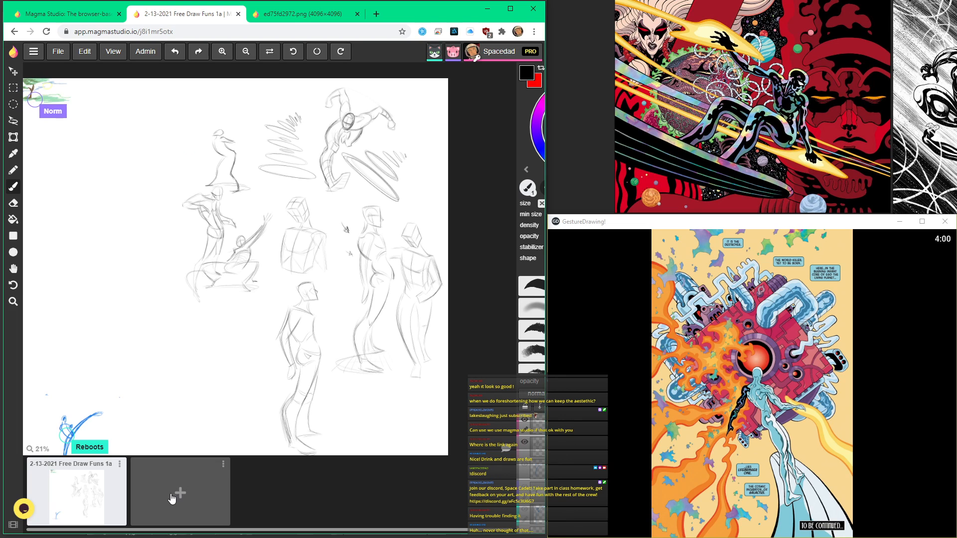
scroll(222, 326, "down", 2)
scroll(222, 326, "up", 2)
scroll(222, 326, "down", 2)
scroll(222, 326, "up", 2)
scroll(209, 314, "down", 2)
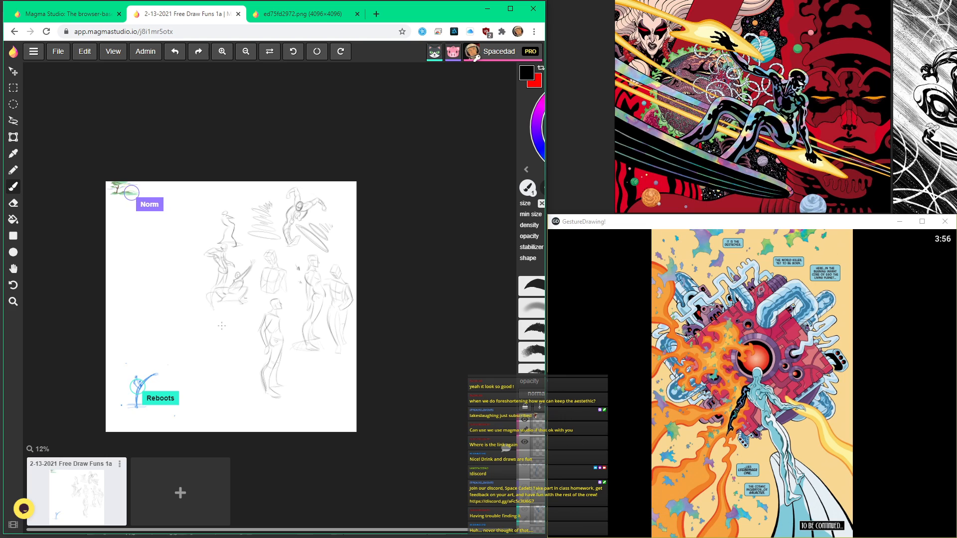
scroll(182, 292, "up", 1)
key("space")
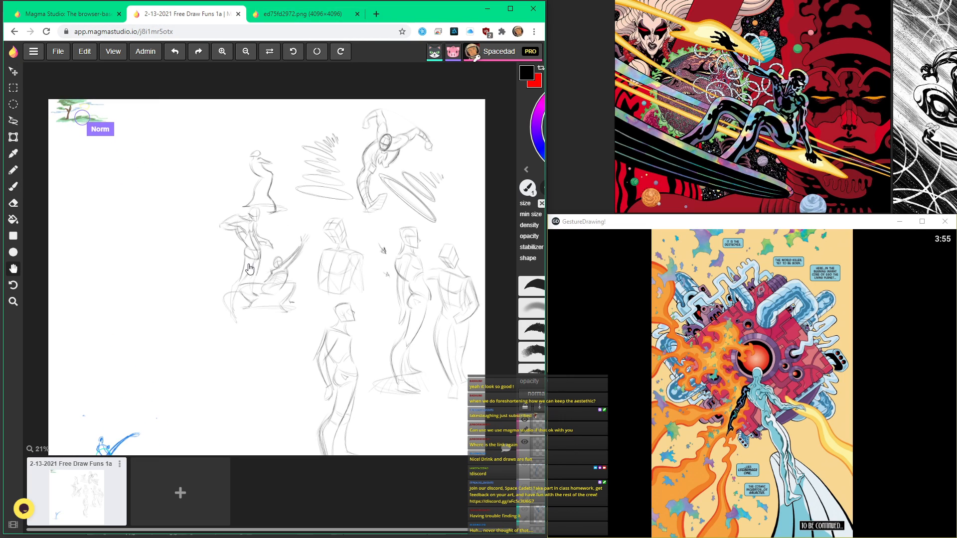
left_click_drag(207, 341, 273, 233)
Step: Restore the full brush and layer settings, add a new layer, and set the brush colour to pure red ff0000
left_click(527, 172)
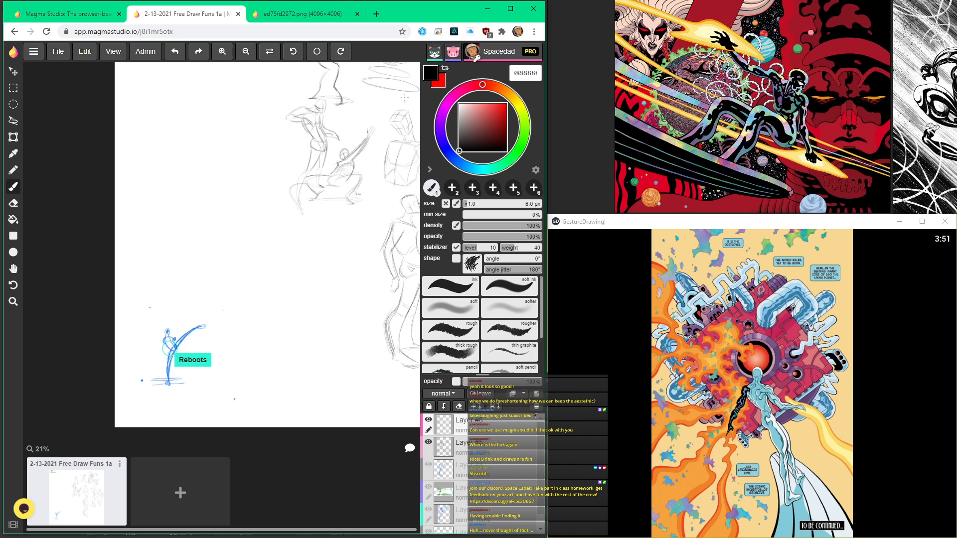
left_click(536, 394)
key("space")
left_click_drag(217, 342, 350, 240)
scroll(325, 273, "up", 2)
left_click_drag(305, 280, 229, 337)
left_click_drag(275, 311, 326, 342)
scroll(240, 332, "up", 2)
key("space")
key("space")
left_click_drag(333, 263, 278, 282)
key("space")
left_click_drag(251, 364, 297, 316)
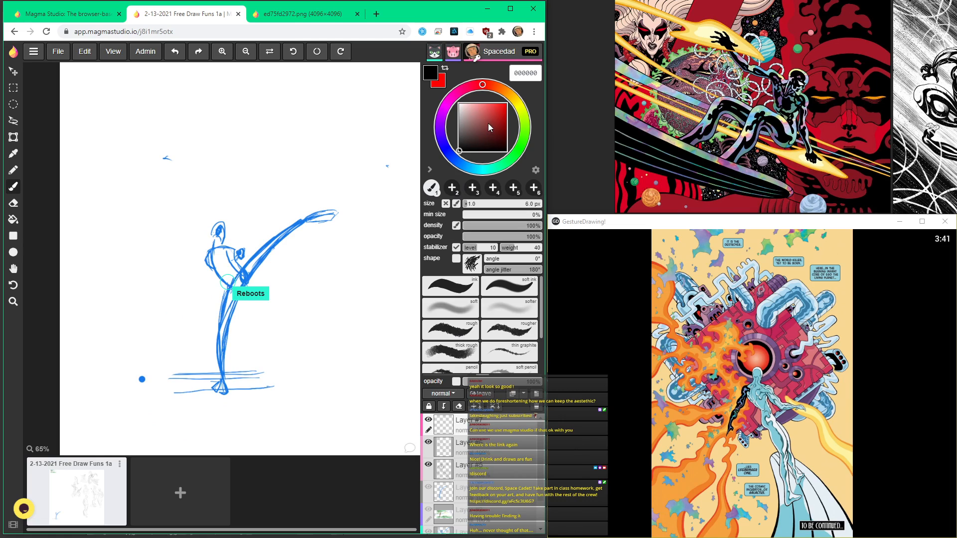
left_click_drag(486, 118, 513, 107)
Step: Copy the shared drawing's address, close the drawing and exported-image tabs, and reopen the drawing in the remaining tab
left_click(46, 32)
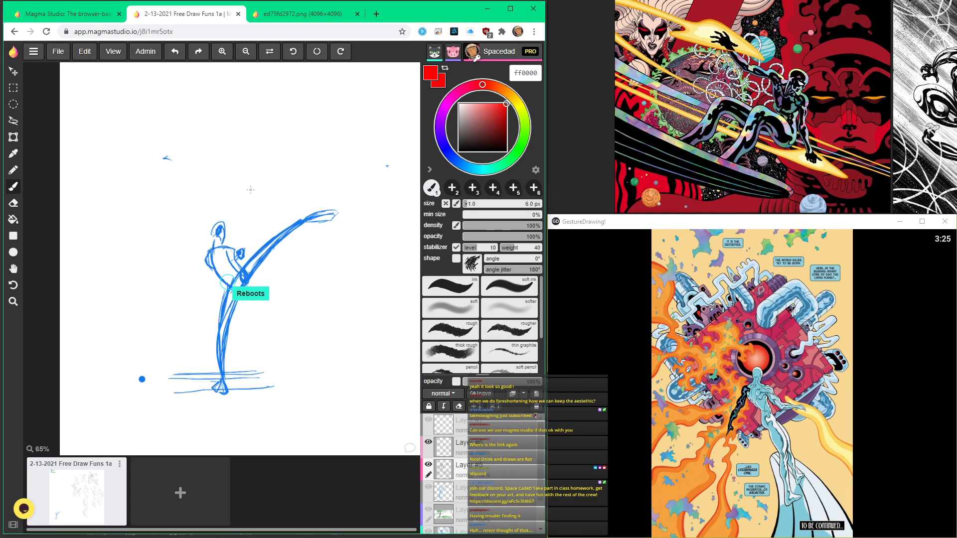
left_click(183, 30)
key("ctrl+c")
right_click(163, 34)
left_click(187, 92)
left_click(238, 15)
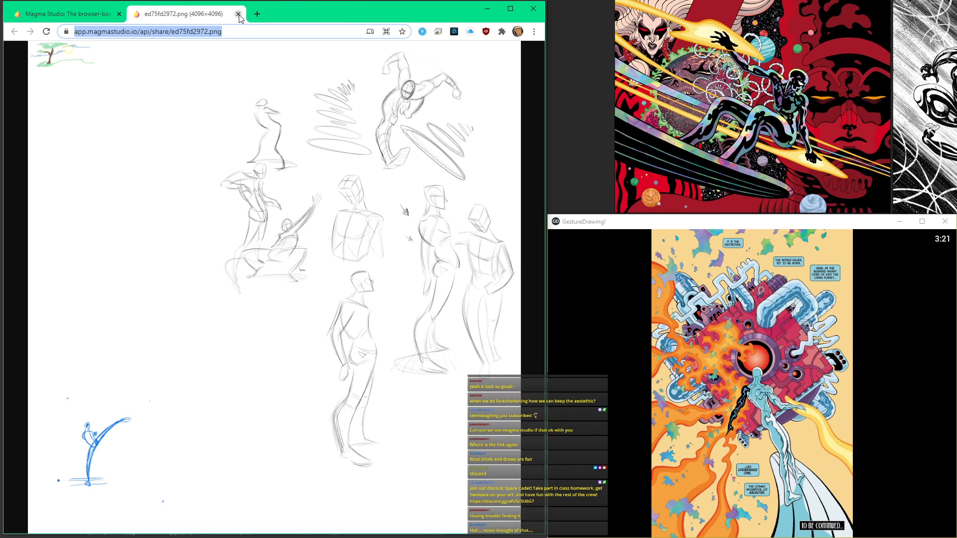
left_click(238, 14)
left_click(127, 30)
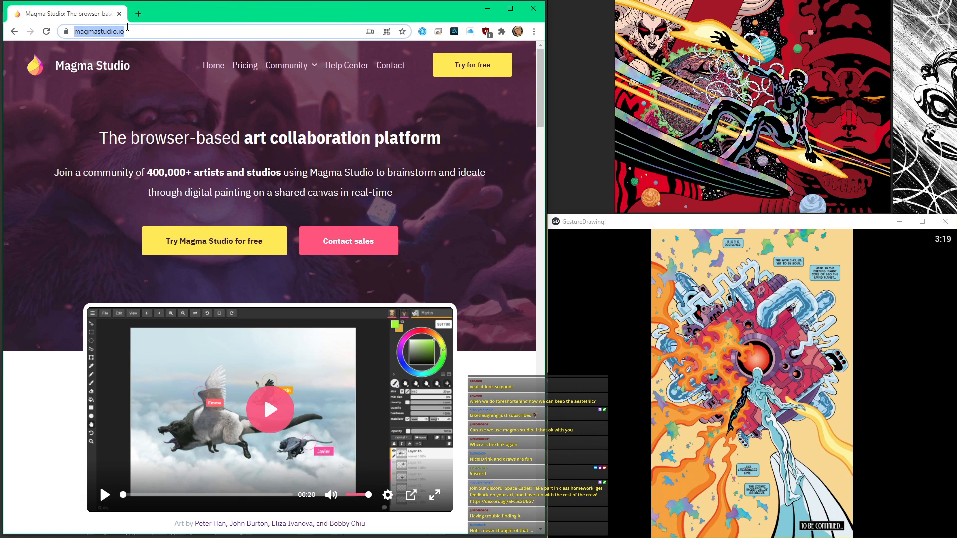
key("ctrl+v")
key("Return")
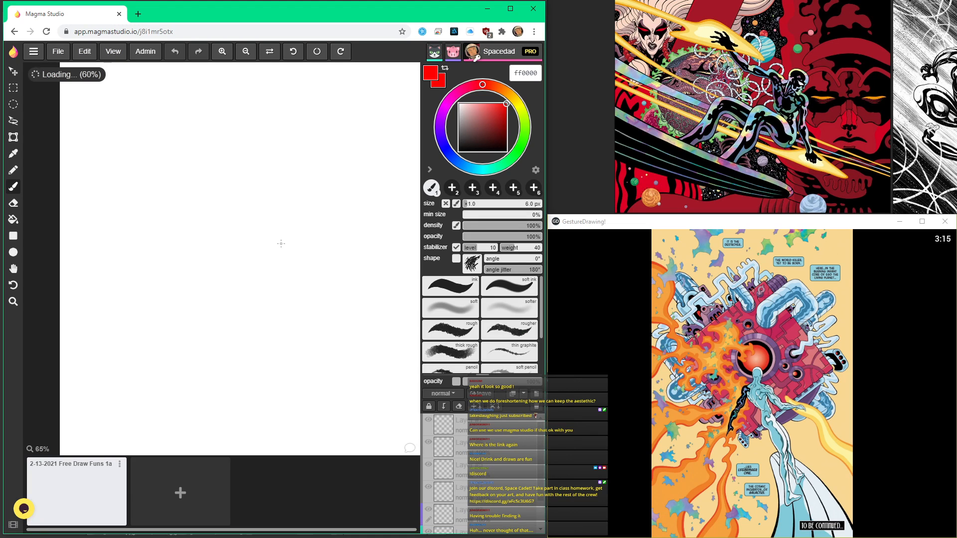
Step: Try pencil and brush test strokes around the blue kicking figure and undo each of them
left_click(13, 139)
left_click(12, 187)
left_click(13, 137)
left_click(13, 153)
left_click(13, 170)
mouse_move(235, 139)
left_mouse_down()
mouse_move(178, 183)
mouse_move(170, 349)
left_mouse_up()
key("ctrl+z")
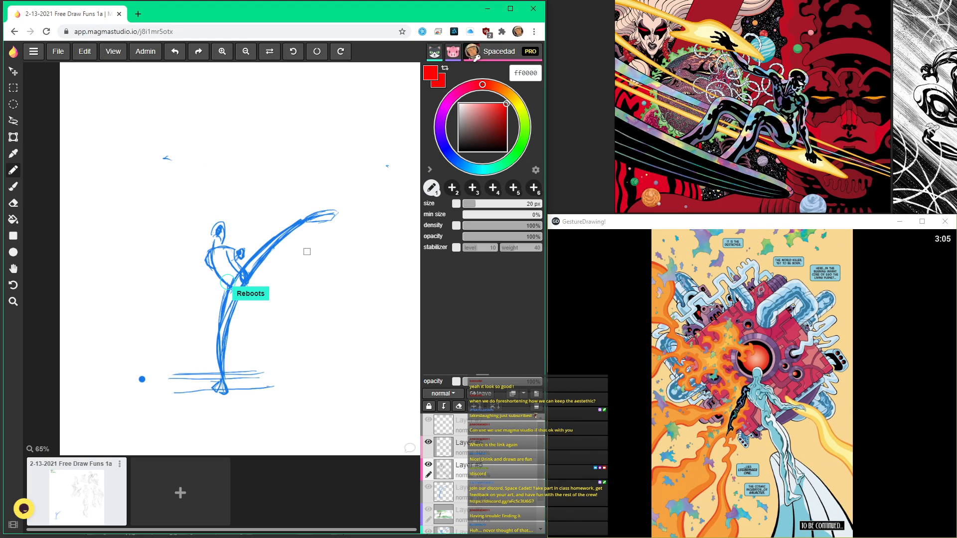
left_click_drag(306, 251, 317, 353)
key("ctrl+z")
left_click(13, 187)
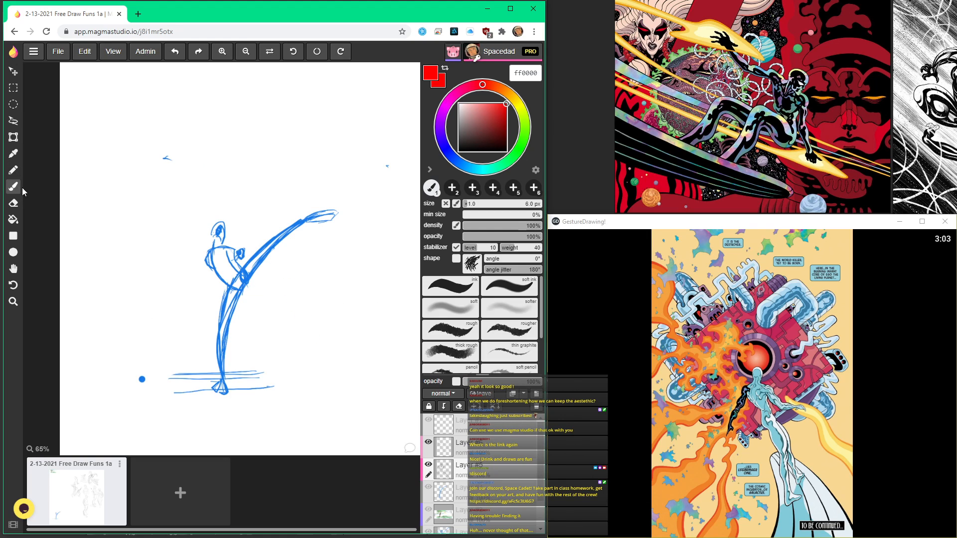
left_click_drag(213, 177, 197, 331)
key("ctrl+z")
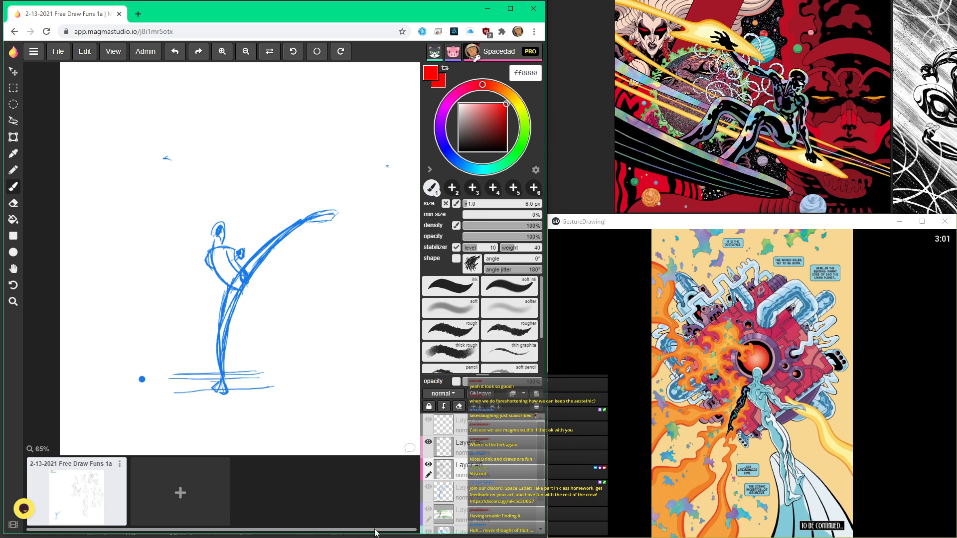
Step: On a separate empty layer, draw the kicking figure's supporting leg in red, curving forward from the hip to the ground lines
left_click(492, 445)
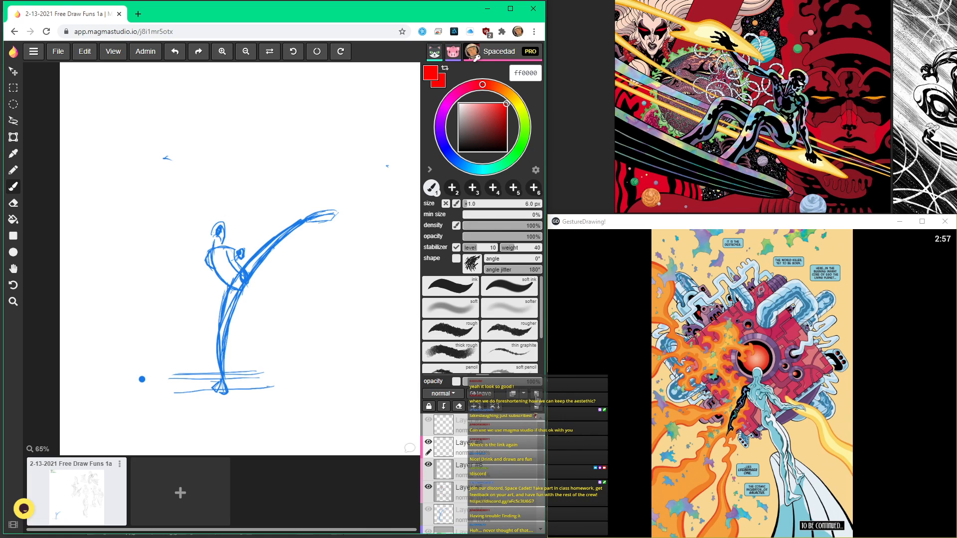
left_click_drag(229, 363, 334, 373)
scroll(307, 351, "up", 3)
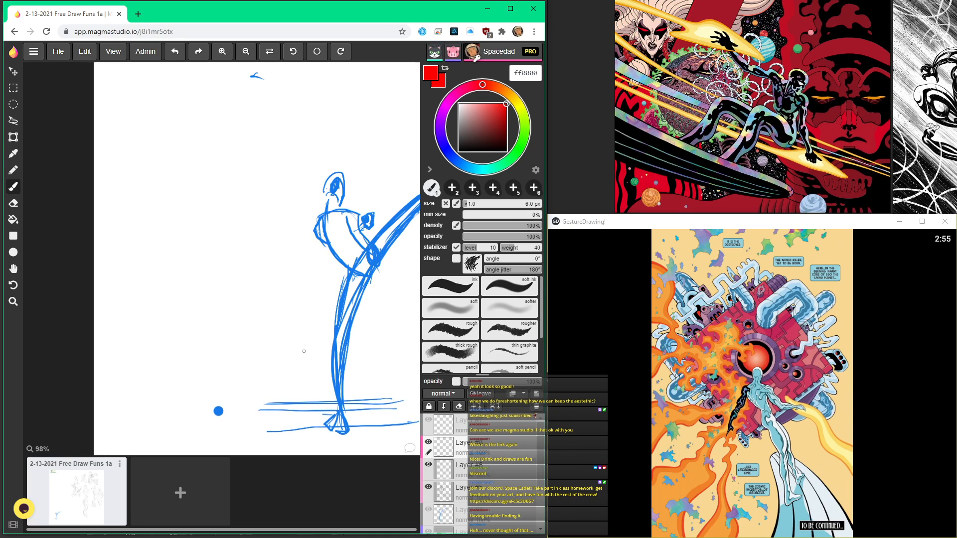
mouse_move(361, 292)
left_mouse_down()
mouse_move(299, 252)
mouse_move(312, 340)
left_mouse_up()
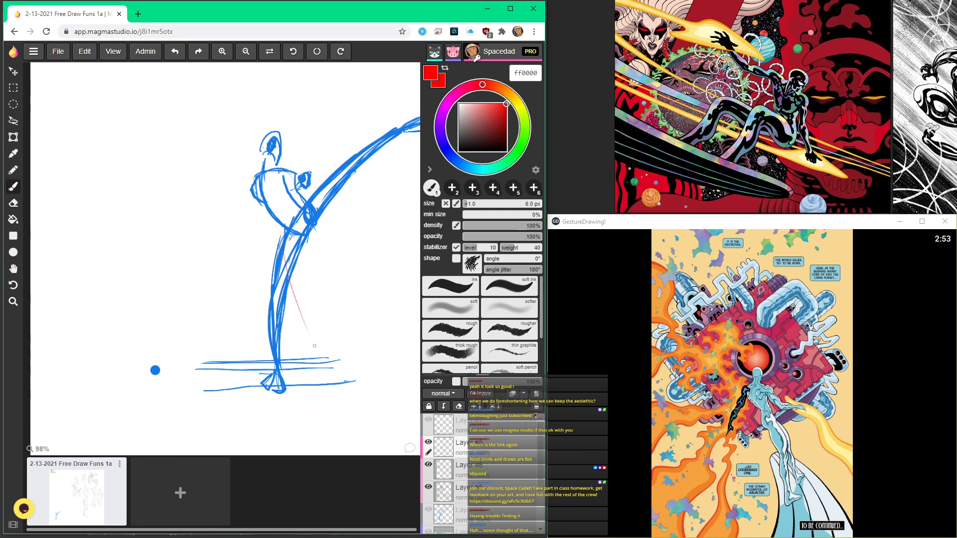
left_click_drag(285, 271, 318, 359)
left_click_drag(278, 229, 331, 379)
left_click_drag(289, 279, 315, 334)
left_click_drag(302, 244, 329, 368)
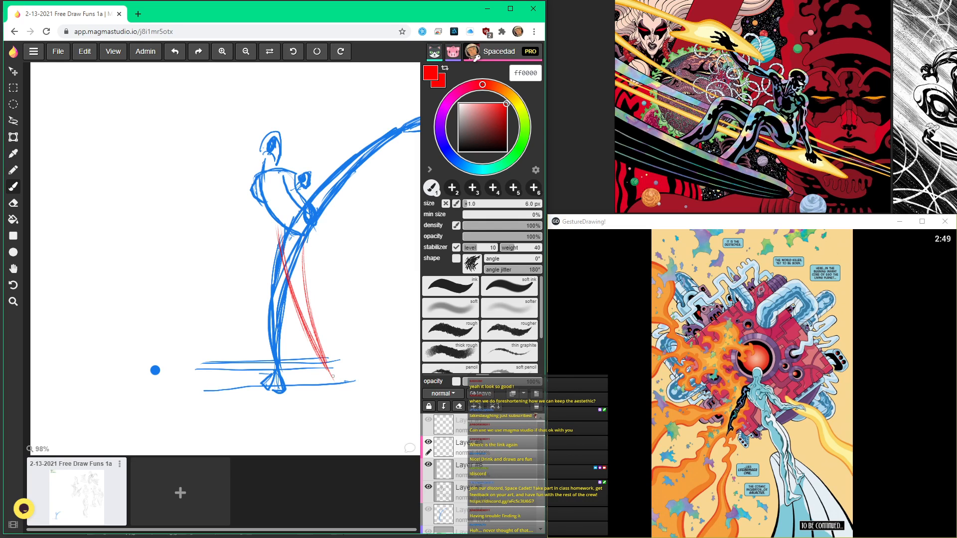
Step: Draw the raised kicking leg in red as an arc just below the blue leg, and reinforce both red legs
mouse_move(300, 290)
left_mouse_down()
mouse_move(302, 358)
mouse_move(247, 393)
left_mouse_up()
mouse_move(274, 291)
left_mouse_down()
mouse_move(236, 347)
mouse_move(172, 247)
mouse_move(222, 193)
mouse_move(308, 150)
left_mouse_up()
key("ctrl+z")
key("ctrl+z")
mouse_move(209, 200)
left_mouse_down()
mouse_move(292, 154)
mouse_move(243, 178)
mouse_move(199, 313)
mouse_move(204, 214)
mouse_move(308, 155)
left_mouse_up()
mouse_move(249, 171)
left_mouse_down()
mouse_move(320, 153)
mouse_move(315, 163)
left_mouse_up()
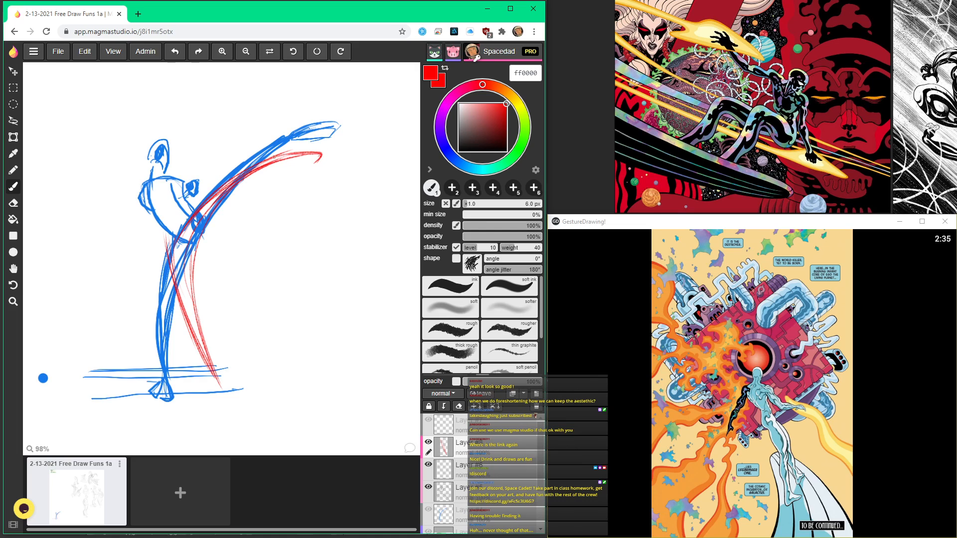
left_click_drag(189, 239, 308, 154)
mouse_move(233, 181)
left_mouse_down()
mouse_move(179, 259)
mouse_move(220, 377)
left_mouse_up()
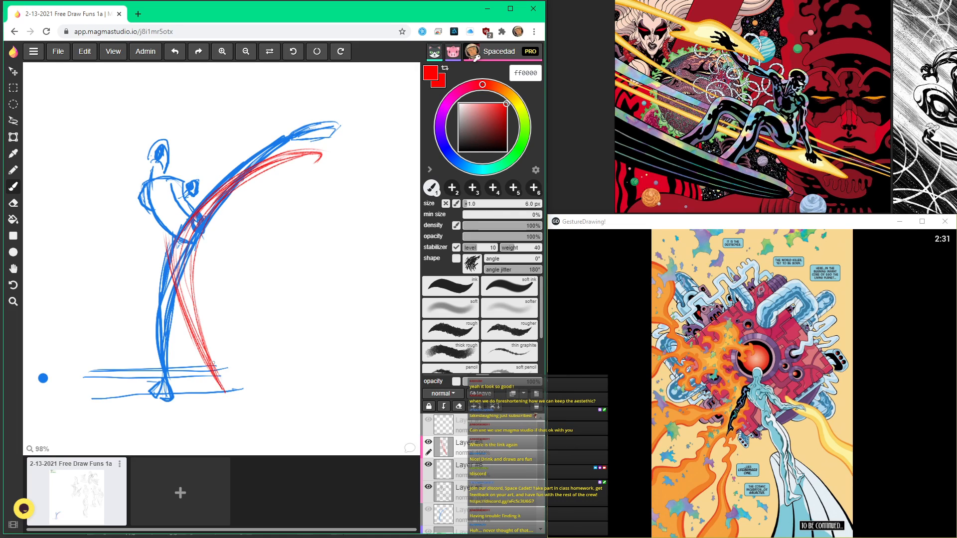
Step: Draw the red torso over the blue figure with a rounded back, a shoulder line and a bent arm
mouse_move(163, 243)
left_mouse_down()
mouse_move(270, 241)
mouse_move(241, 243)
mouse_move(265, 248)
mouse_move(247, 276)
mouse_move(251, 298)
left_mouse_up()
mouse_move(242, 251)
left_mouse_down()
mouse_move(258, 302)
mouse_move(239, 281)
mouse_move(278, 308)
left_mouse_up()
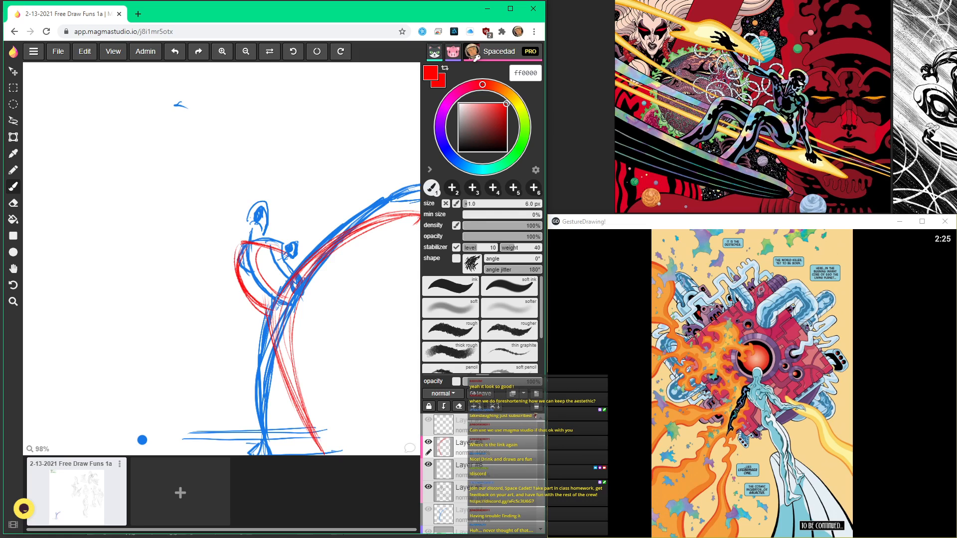
left_click_drag(243, 252, 280, 321)
mouse_move(284, 236)
left_mouse_down()
mouse_move(264, 226)
mouse_move(271, 234)
mouse_move(262, 229)
mouse_move(265, 281)
mouse_move(281, 278)
left_mouse_up()
left_click_drag(286, 257, 281, 271)
Step: Strengthen the red shoulder line and add contour and direction strokes around the head and upper torso
mouse_move(142, 439)
left_mouse_down()
mouse_move(87, 319)
mouse_move(104, 365)
mouse_move(78, 441)
left_mouse_up()
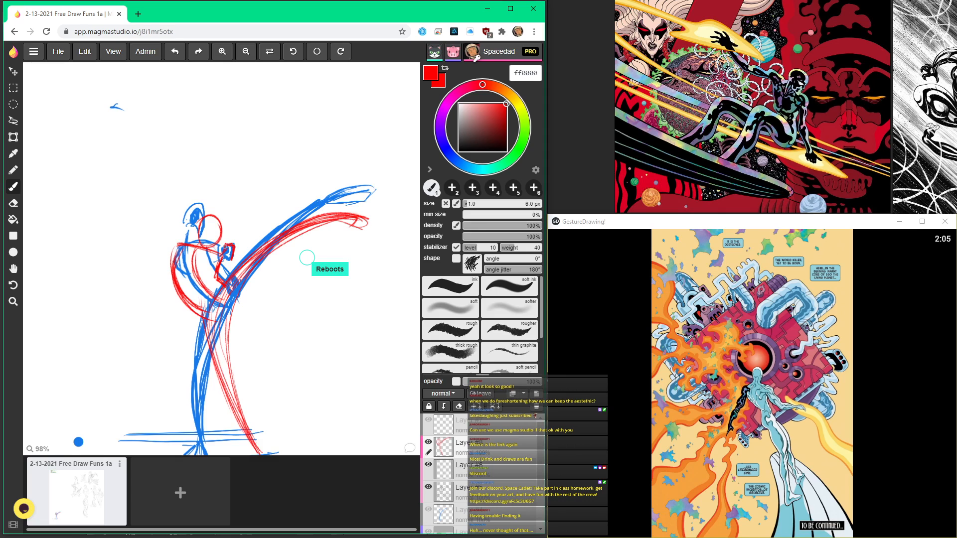
mouse_move(175, 243)
left_mouse_down()
mouse_move(220, 252)
mouse_move(221, 237)
left_mouse_up()
mouse_move(217, 200)
left_mouse_down()
mouse_move(201, 248)
mouse_move(198, 319)
left_mouse_up()
left_click_drag(173, 250, 174, 259)
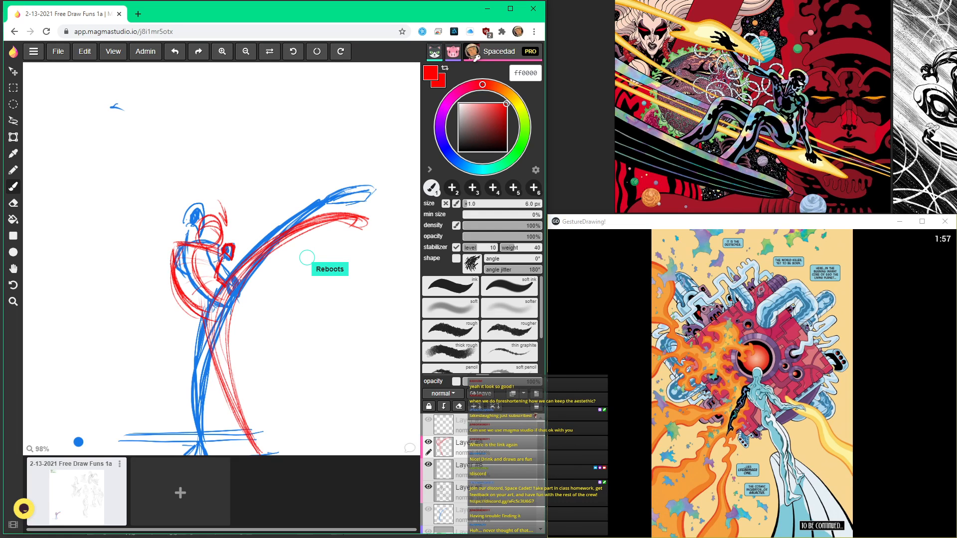
Step: Reinforce the red supporting leg's lower section and draw its foot on the lowest ground line
key("space")
left_click_drag(246, 444, 250, 323)
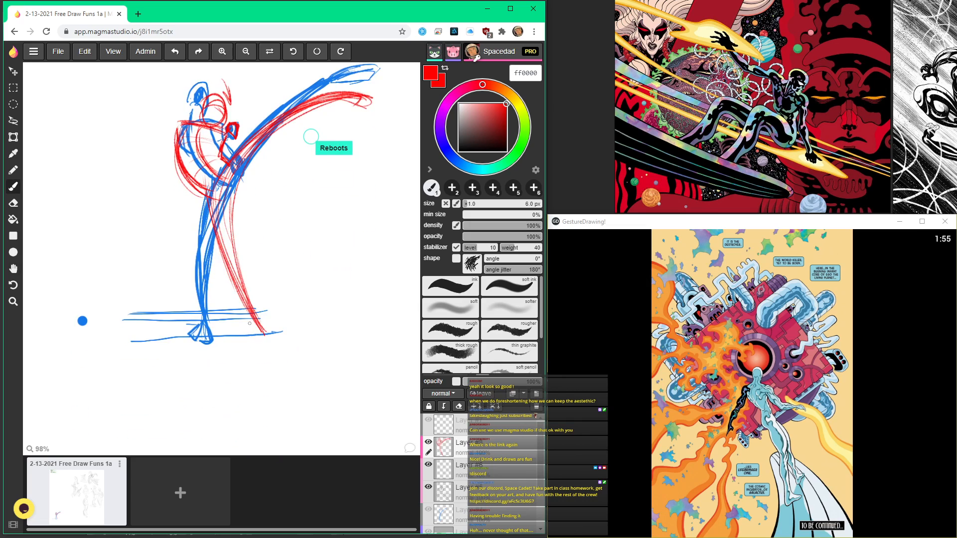
left_click_drag(226, 204, 264, 338)
left_click_drag(240, 297, 254, 340)
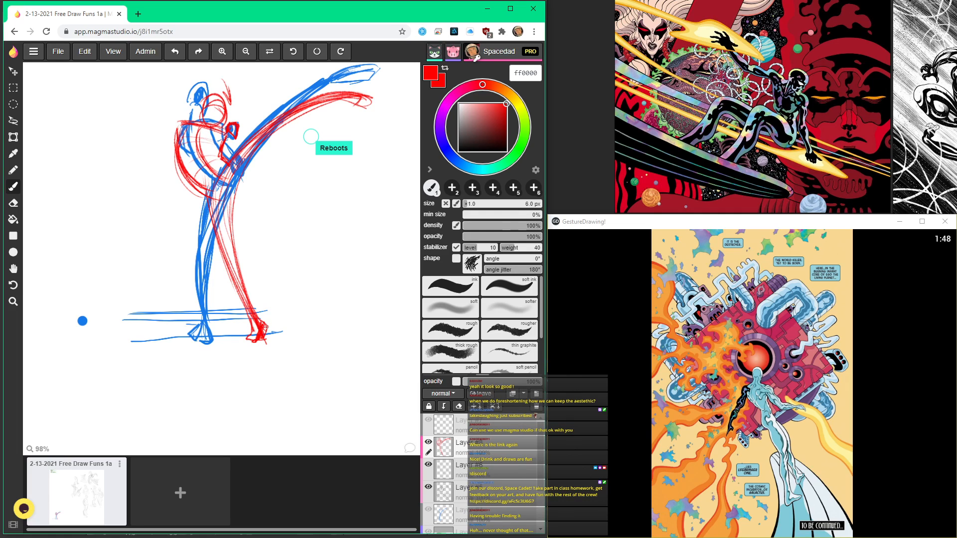
left_click_drag(252, 334, 253, 345)
Step: Extend the raised foot's path in red as a curve sweeping forward and down, with a small arrowhead inside the curve
key("space")
left_click_drag(299, 165, 271, 301)
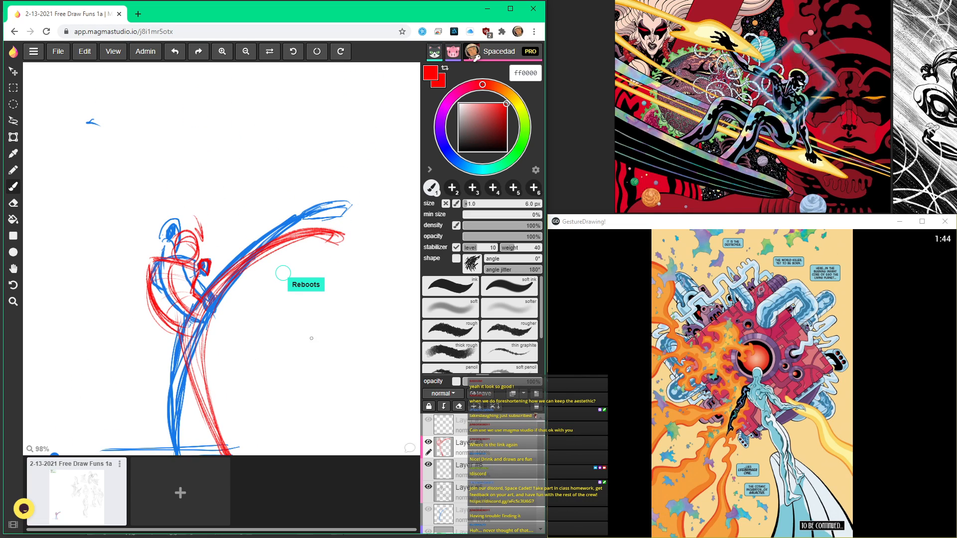
key("space")
left_click_drag(323, 286, 299, 182)
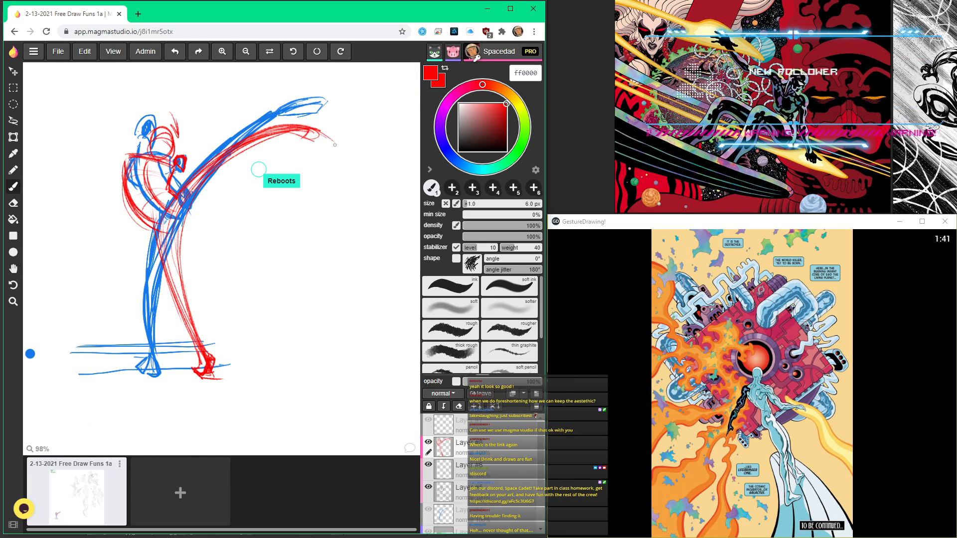
left_click_drag(324, 131, 366, 226)
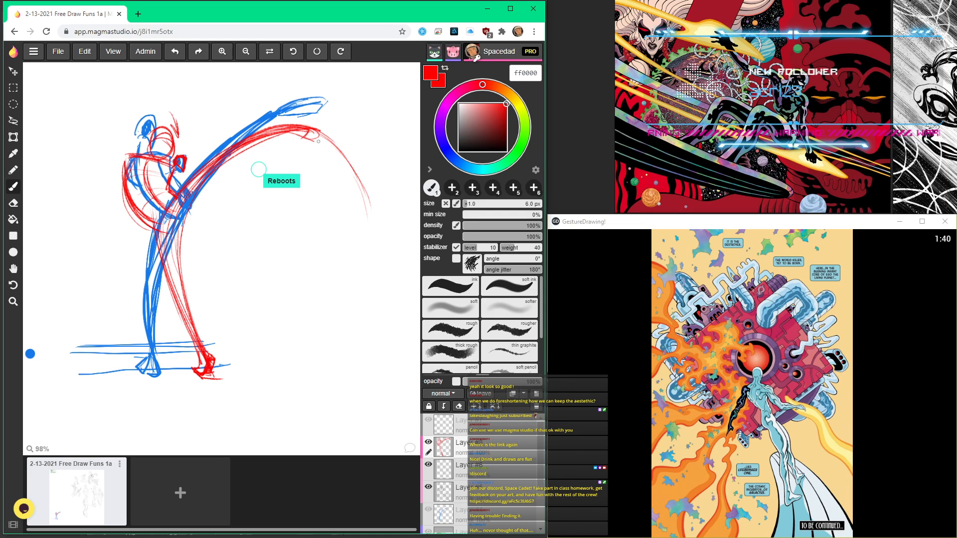
left_click_drag(322, 132, 366, 225)
mouse_move(355, 269)
left_mouse_down()
mouse_move(347, 202)
mouse_move(344, 217)
left_mouse_up()
left_click_drag(347, 202, 361, 213)
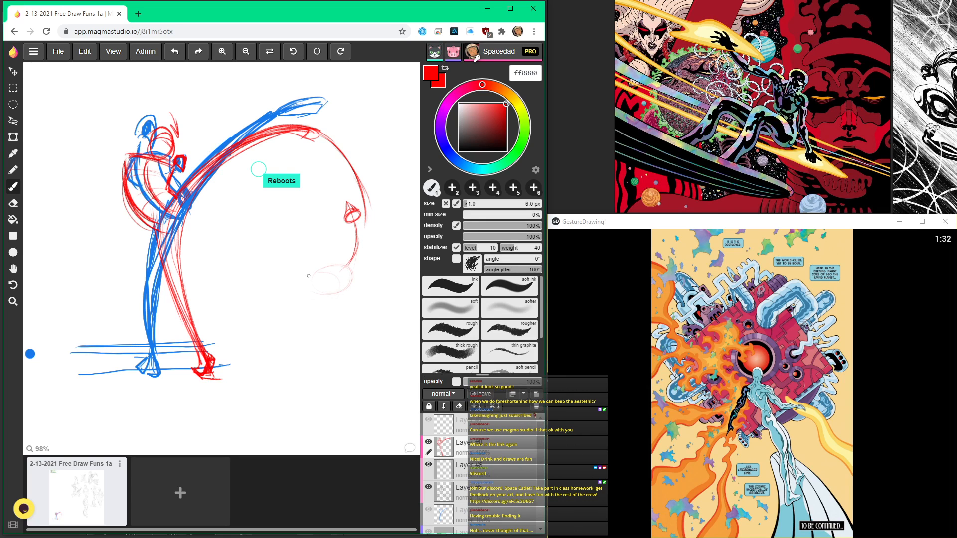
Step: Continue the red swing path back beneath the figure to the ground lines behind it, reinforcing the loop with repeated strokes
left_click_drag(356, 263, 269, 304)
mouse_move(56, 347)
left_mouse_down()
mouse_move(175, 350)
mouse_move(351, 259)
mouse_move(360, 197)
mouse_move(199, 340)
mouse_move(67, 352)
mouse_move(377, 233)
mouse_move(343, 154)
left_mouse_up()
left_click_drag(373, 197, 217, 338)
mouse_move(321, 288)
left_mouse_down()
mouse_move(348, 199)
mouse_move(364, 244)
mouse_move(245, 340)
mouse_move(362, 211)
mouse_move(256, 314)
mouse_move(225, 323)
left_mouse_up()
left_click_drag(156, 206, 163, 227)
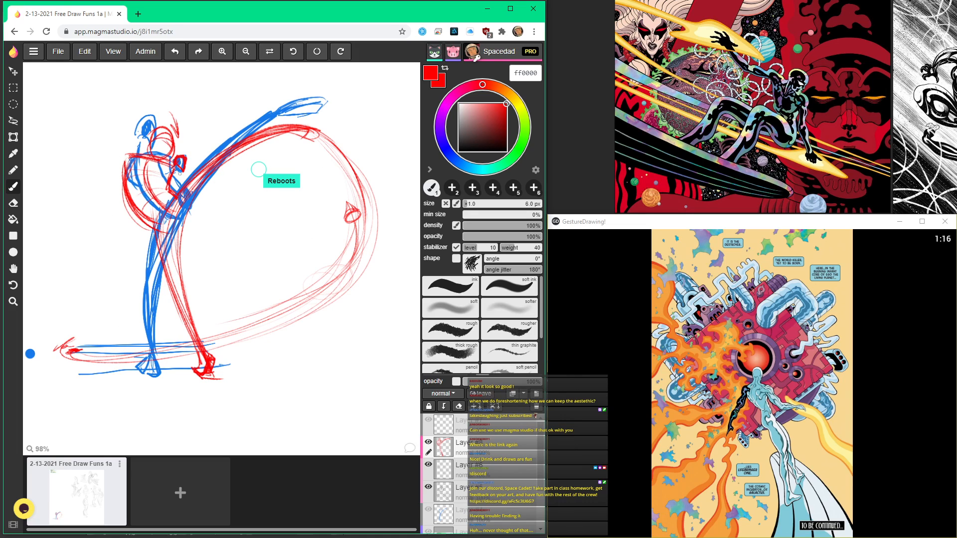
Step: Add curved red motion strokes in front of the head and an inner curve linking the supporting leg to the raised leg
left_click_drag(182, 98, 198, 158)
left_click_drag(192, 124, 198, 158)
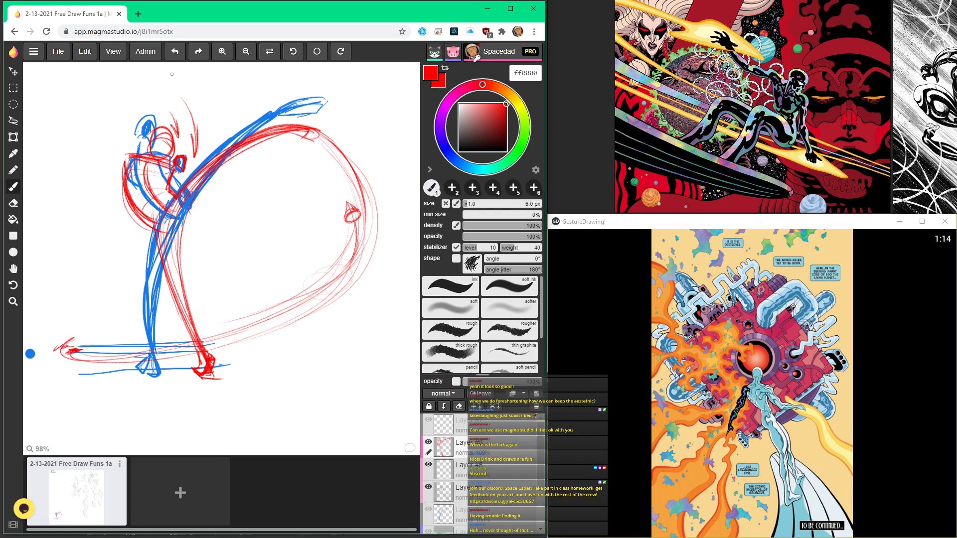
left_click_drag(197, 352, 255, 144)
left_click_drag(169, 258, 222, 167)
Step: Transform the red layer by moving the red figure clear of the blue one so both stand side by side
key("space")
scroll(343, 205, "down", 3)
left_click_drag(343, 205, 216, 234)
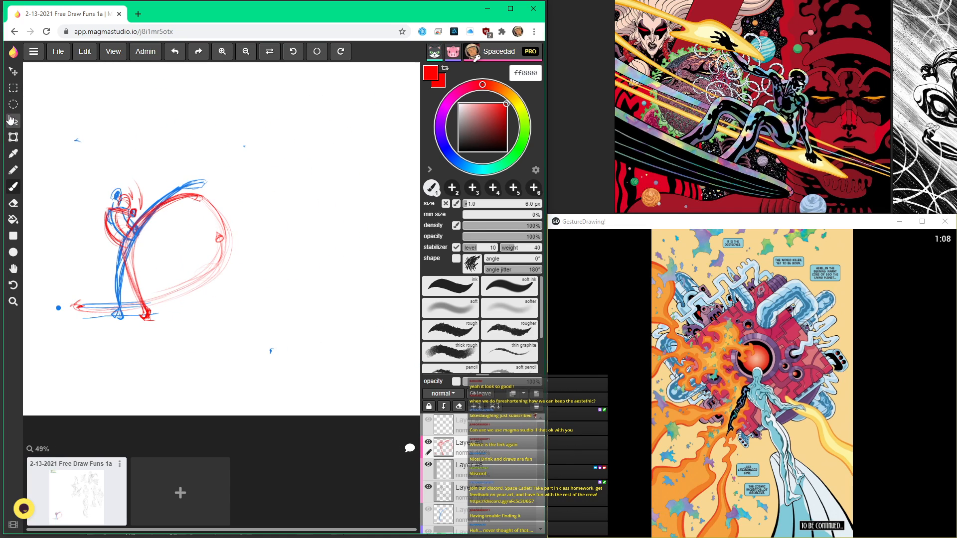
left_click(13, 137)
key("space")
mouse_move(155, 268)
left_mouse_down()
mouse_move(267, 271)
mouse_move(200, 266)
left_mouse_up()
mouse_move(246, 232)
left_mouse_down()
mouse_move(335, 228)
mouse_move(327, 238)
mouse_move(334, 228)
left_mouse_up()
scroll(227, 259, "up", 1)
scroll(227, 259, "up", 1)
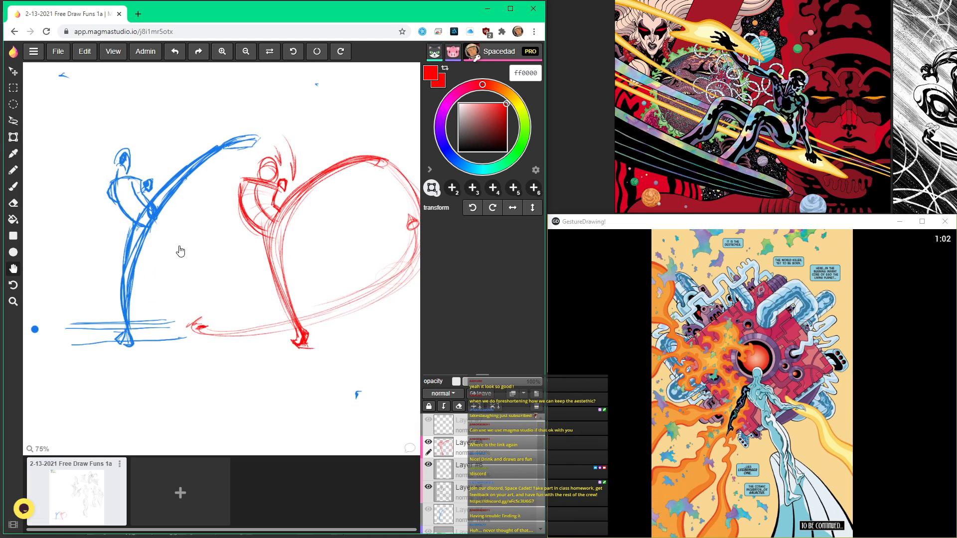
left_click(14, 172)
left_click_drag(277, 321, 314, 362)
key("ctrl+z")
Step: Brush diagonal red ground lines through the red figure's supporting foot to show the floor direction
left_click(16, 187)
left_click_drag(288, 328, 333, 364)
left_click_drag(278, 326, 345, 367)
scroll(270, 321, "up", 2)
left_click_drag(296, 320, 223, 325)
scroll(310, 354, "up", 1)
mouse_move(304, 349)
left_mouse_down()
mouse_move(330, 379)
mouse_move(360, 374)
left_mouse_up()
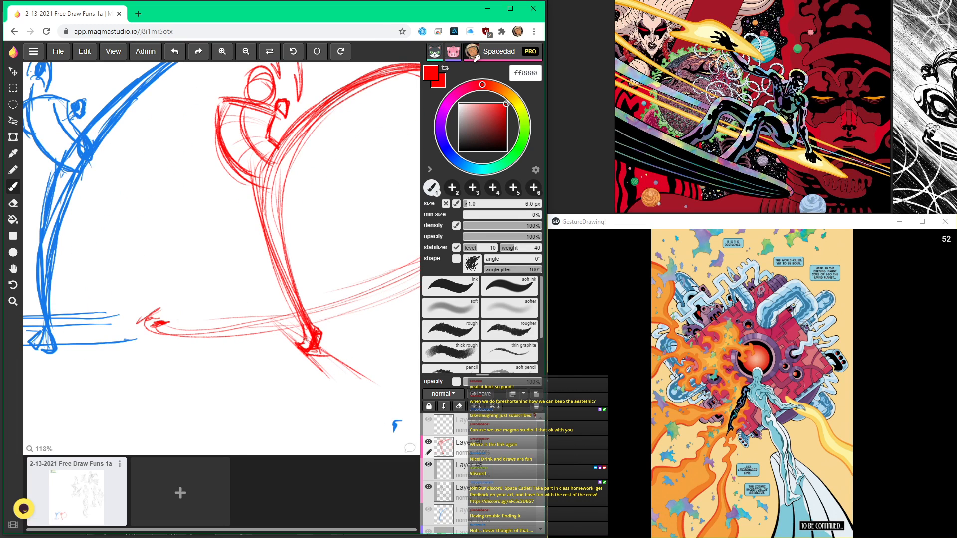
scroll(255, 309, "down", 3)
scroll(292, 338, "up", 5)
left_click_drag(256, 311, 304, 362)
left_click_drag(250, 306, 334, 364)
scroll(276, 315, "down", 5)
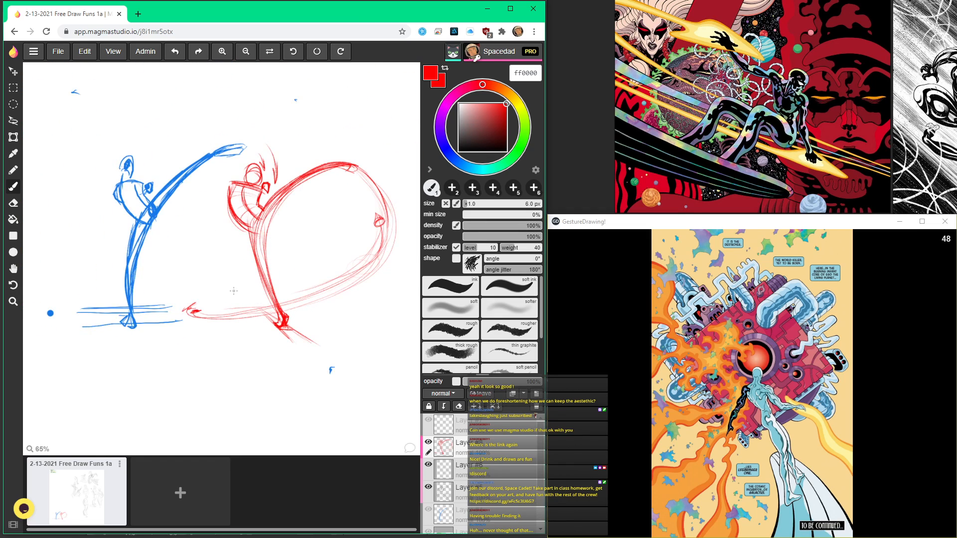
Step: Draw light horizontal red ground lines running back from the supporting leg, just above the swing path's lower end
scroll(237, 293, "up", 2)
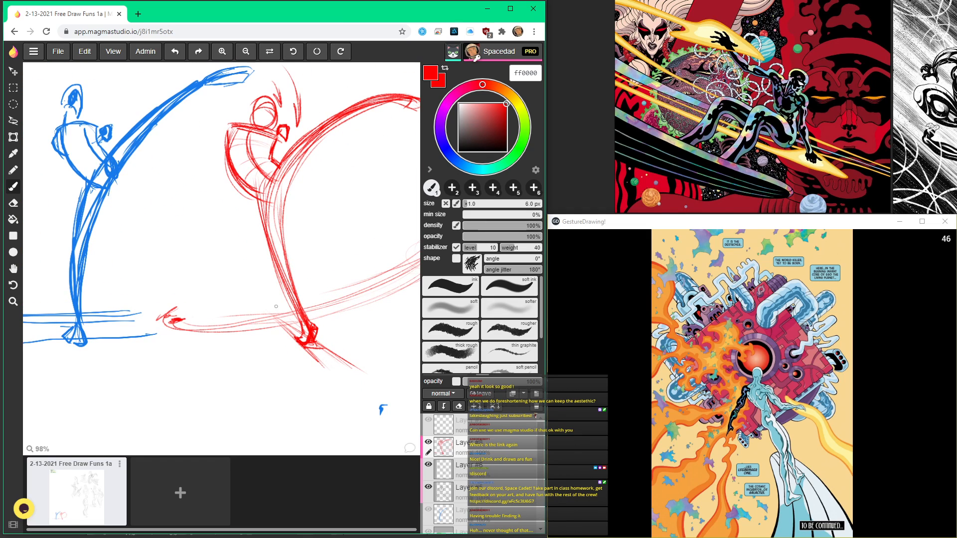
left_click_drag(266, 301, 162, 300)
scroll(164, 284, "down", 3)
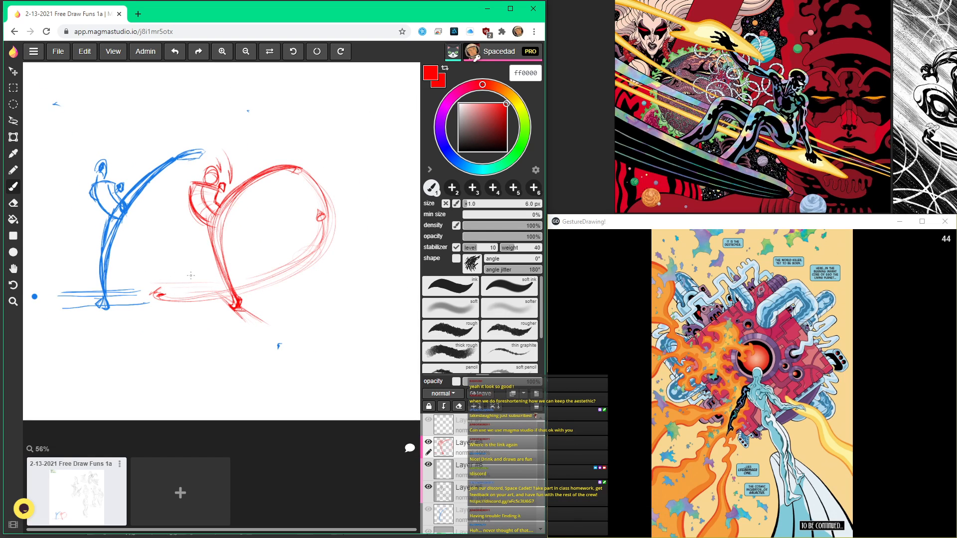
scroll(196, 277, "up", 2)
mouse_move(227, 288)
left_mouse_down()
mouse_move(129, 285)
mouse_move(289, 283)
mouse_move(137, 286)
mouse_move(198, 276)
mouse_move(261, 282)
mouse_move(124, 289)
left_mouse_up()
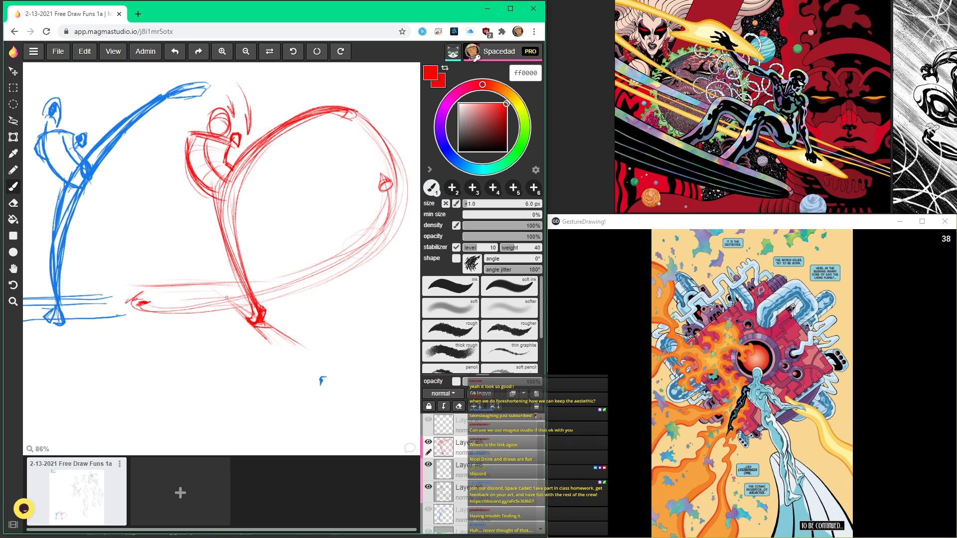
left_click_drag(271, 286, 152, 285)
scroll(224, 227, "down", 2)
scroll(215, 163, "up", 2)
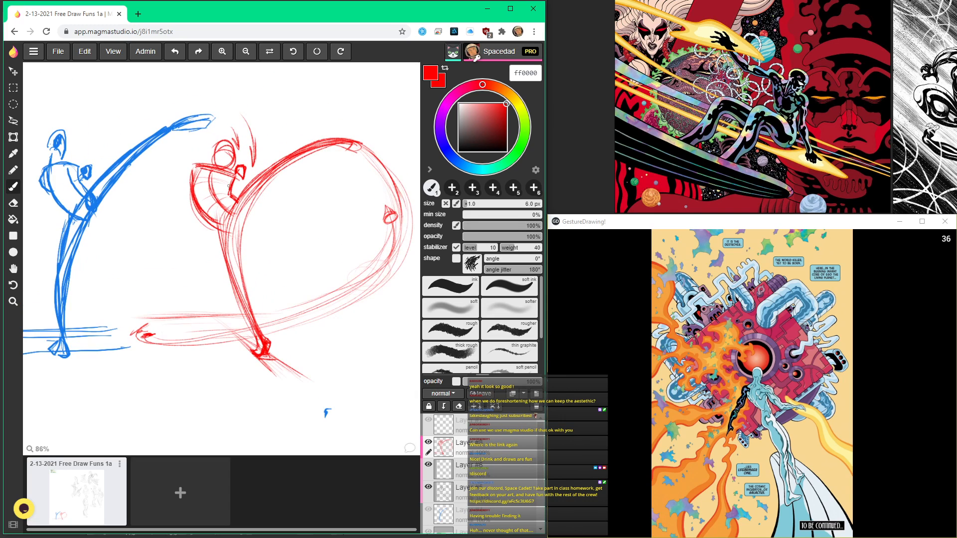
scroll(211, 214, "down", 2)
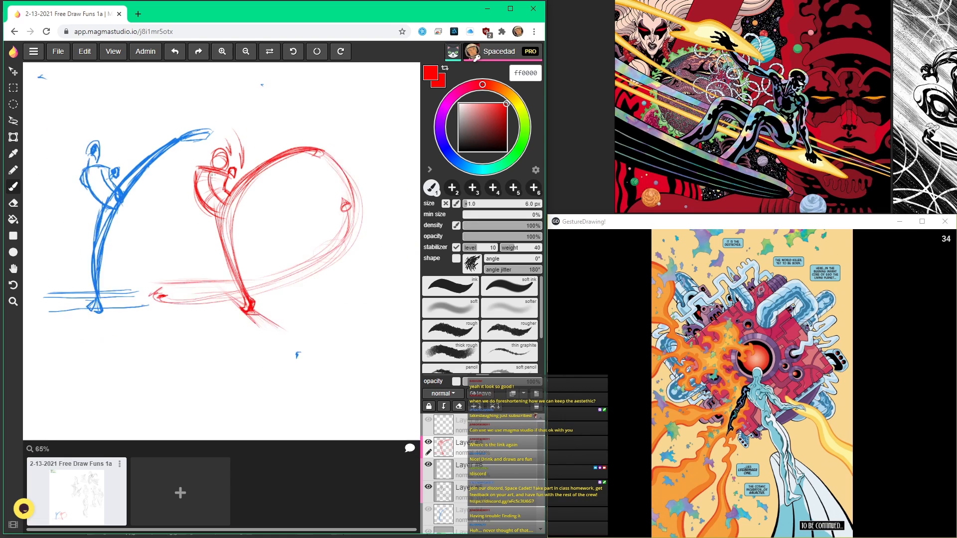
Step: Draw red guide lines fanning forward from the supporting foot and a straight diagonal from the raised foot to the ground
scroll(226, 224, "up", 3)
left_click_drag(219, 268, 338, 302)
left_click_drag(247, 263, 351, 277)
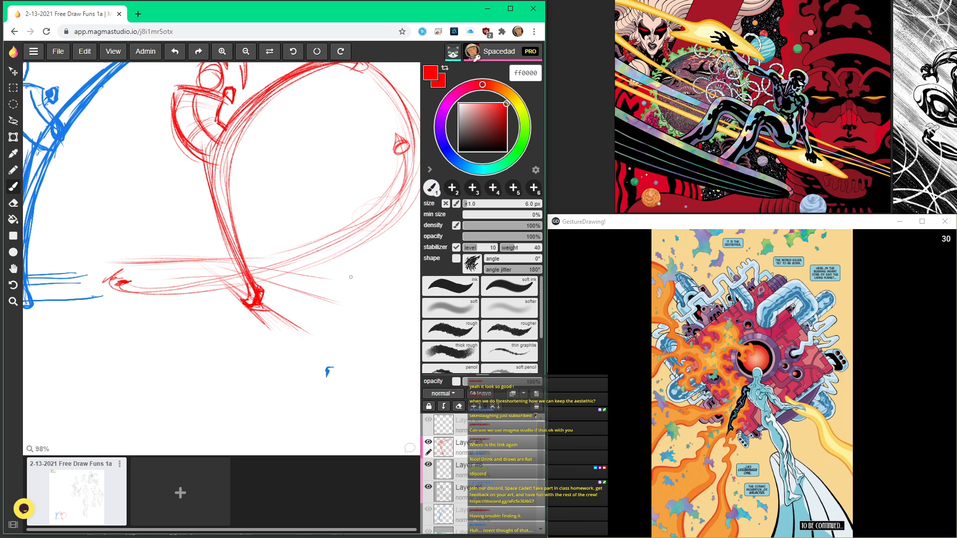
mouse_move(206, 260)
left_mouse_down()
mouse_move(287, 149)
mouse_move(212, 257)
mouse_move(351, 85)
mouse_move(218, 324)
mouse_move(200, 335)
left_mouse_up()
key("space")
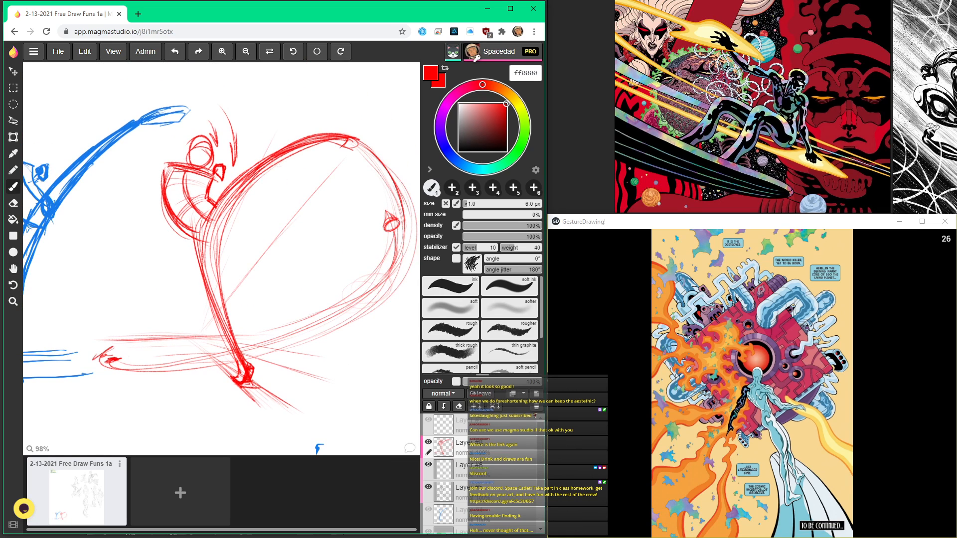
Step: Add cross-contour curves to the red torso and extra diagonal and horizontal floor lines around the supporting foot
left_click_drag(200, 222, 209, 270)
mouse_move(207, 199)
left_mouse_down()
mouse_move(184, 215)
mouse_move(172, 199)
mouse_move(206, 208)
mouse_move(171, 171)
left_mouse_up()
mouse_move(202, 330)
left_mouse_down()
mouse_move(195, 342)
mouse_move(271, 423)
left_mouse_up()
left_click_drag(214, 355, 294, 422)
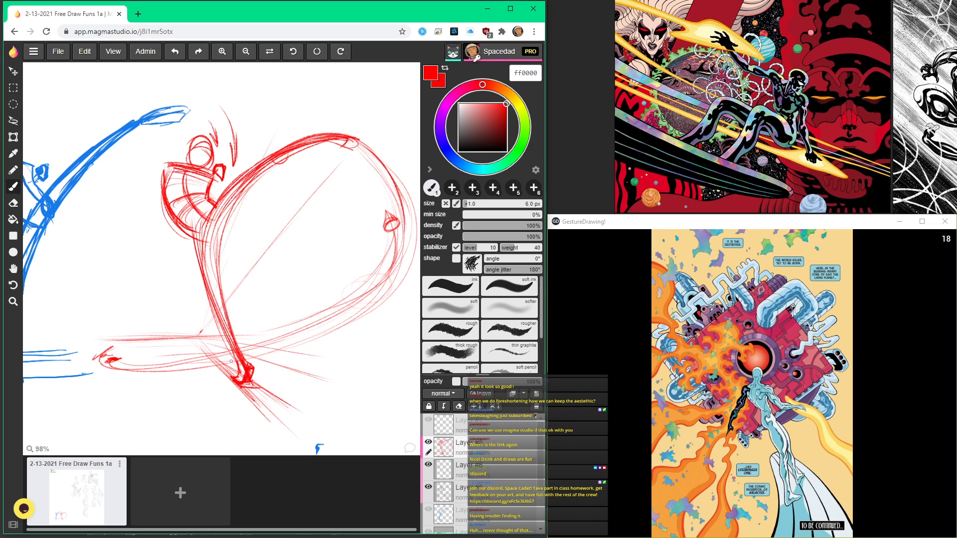
mouse_move(173, 345)
left_mouse_down()
mouse_move(284, 351)
mouse_move(183, 363)
mouse_move(288, 360)
left_mouse_up()
left_click_drag(202, 390, 324, 380)
left_click_drag(197, 418, 354, 407)
Step: Strengthen the red raised leg's contours and define the knee and shin of the supporting leg
mouse_move(308, 151)
left_mouse_down()
mouse_move(283, 179)
mouse_move(325, 183)
mouse_move(266, 182)
mouse_move(221, 229)
mouse_move(199, 264)
mouse_move(192, 333)
left_mouse_up()
mouse_move(187, 234)
left_mouse_down()
mouse_move(167, 277)
mouse_move(212, 395)
left_mouse_up()
mouse_move(196, 314)
left_mouse_down()
mouse_move(216, 235)
mouse_move(282, 169)
mouse_move(248, 192)
left_mouse_up()
mouse_move(213, 359)
left_mouse_down()
mouse_move(202, 335)
mouse_move(212, 369)
left_mouse_up()
left_click_drag(250, 200, 279, 180)
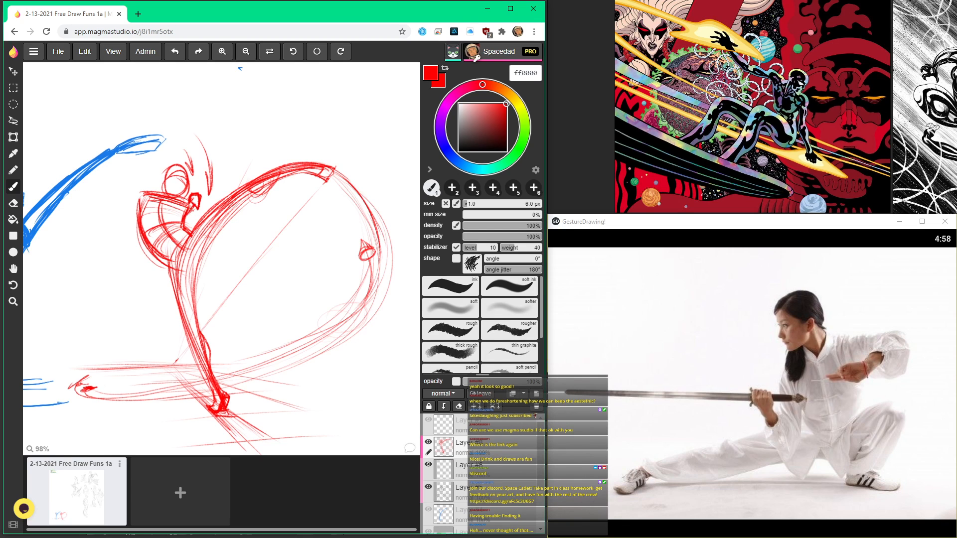
Step: Rework the red figure's head with heavier oval strokes and a smaller inner circle
scroll(153, 201, "up", 2)
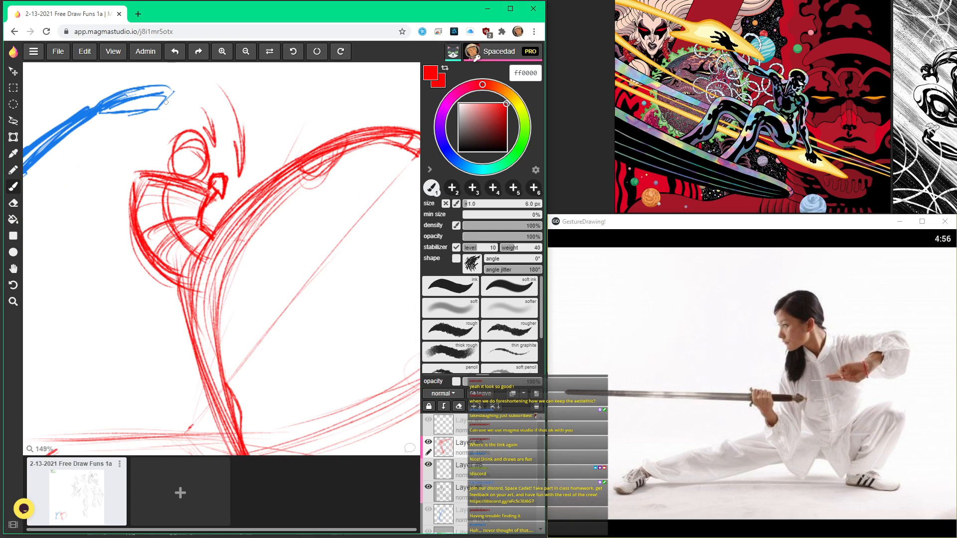
scroll(142, 188, "down", 5)
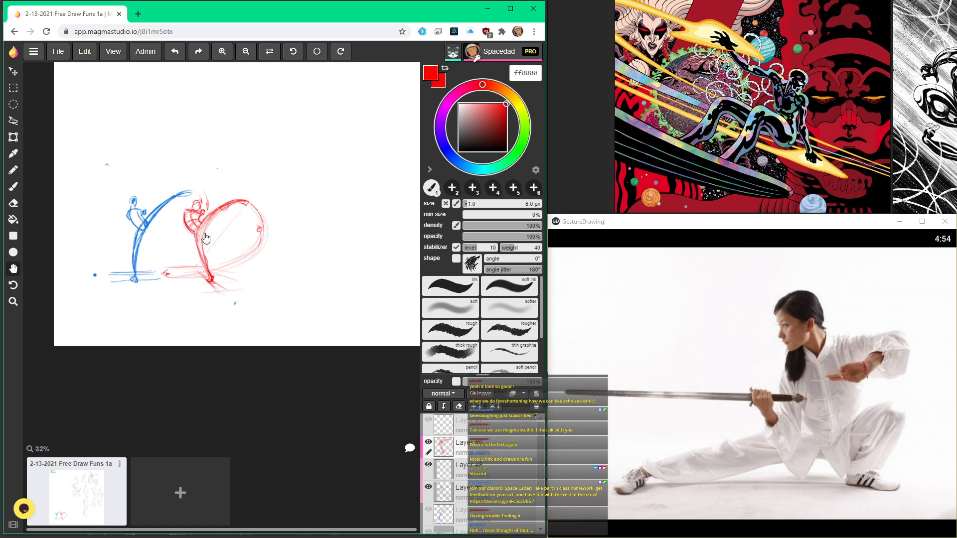
scroll(182, 234, "up", 3)
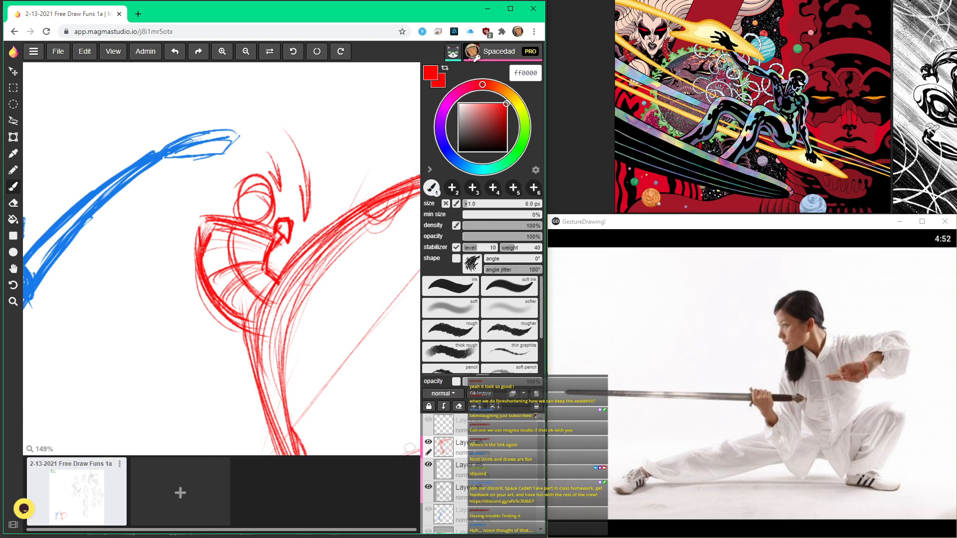
scroll(232, 198, "down", 2)
scroll(231, 199, "up", 3)
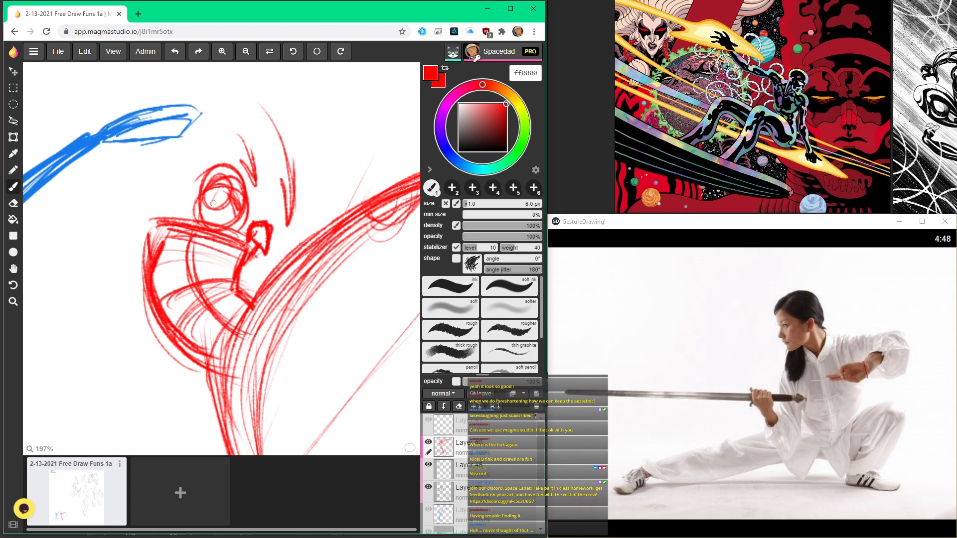
Step: Sketch a tapered red swoosh inside the forward lower part of the swing loop
scroll(234, 200, "down", 3)
scroll(192, 178, "down", 6)
key("space")
left_click_drag(287, 343, 355, 423)
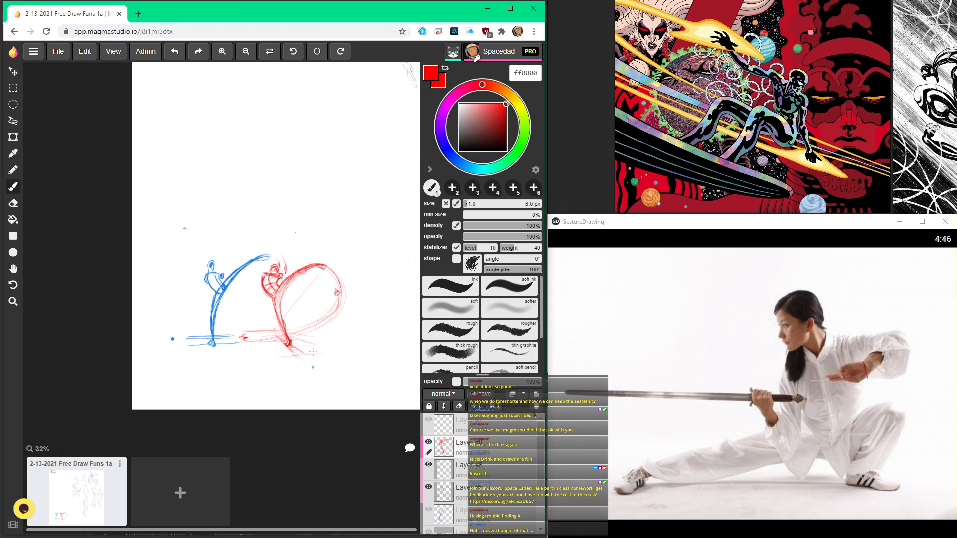
scroll(306, 339, "up", 8)
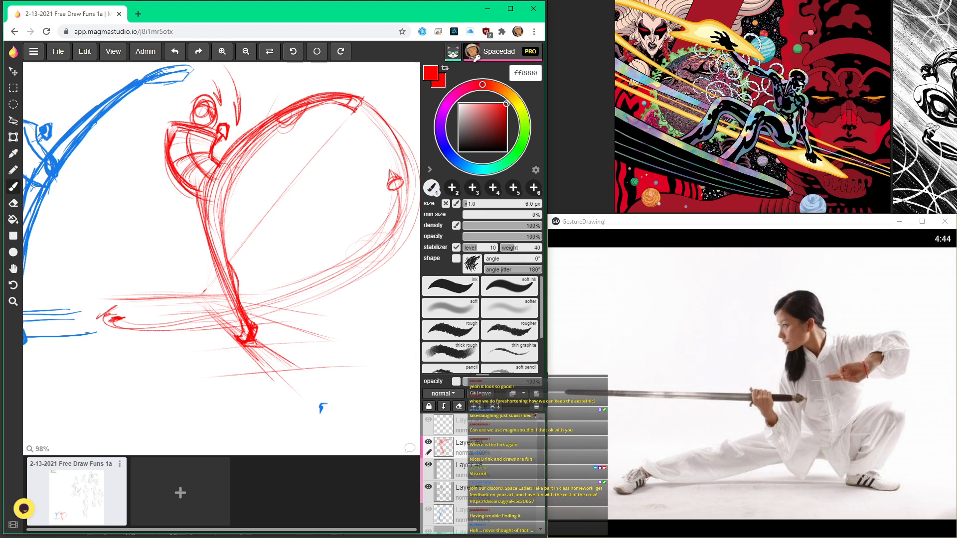
scroll(212, 125, "down", 1)
scroll(209, 120, "down", 2)
key("space")
left_click_drag(298, 192, 307, 245)
scroll(307, 244, "up", 3)
mouse_move(370, 189)
left_mouse_down()
mouse_move(340, 278)
mouse_move(298, 297)
left_mouse_up()
left_click_drag(338, 250, 275, 313)
left_click_drag(260, 266, 334, 243)
mouse_move(300, 289)
left_mouse_down()
mouse_move(265, 266)
mouse_move(272, 260)
left_mouse_up()
left_click_drag(339, 246, 288, 299)
Step: Thicken the swoosh's lower arc along the swing path and reinforce its pointed upper edge
mouse_move(333, 263)
left_mouse_down()
mouse_move(247, 324)
mouse_move(306, 296)
mouse_move(244, 327)
left_mouse_up()
mouse_move(244, 327)
left_mouse_down()
mouse_move(308, 295)
mouse_move(340, 258)
left_mouse_up()
left_click_drag(311, 289, 348, 242)
left_click_drag(264, 266, 331, 246)
left_click_drag(347, 243, 308, 293)
left_click_drag(345, 263, 238, 328)
left_click_drag(325, 282, 222, 329)
left_click_drag(285, 256, 254, 267)
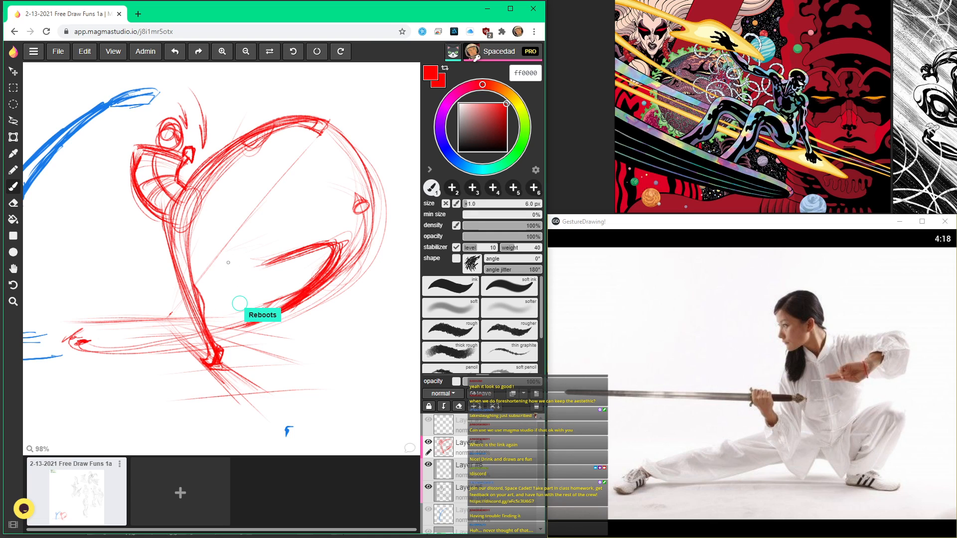
Step: Compare the blue kicking figure with the red redraw beside it
scroll(249, 281, "down", 3)
left_click_drag(263, 128, 254, 178)
scroll(240, 168, "up", 3)
scroll(203, 123, "down", 3)
scroll(253, 179, "up", 3)
scroll(254, 178, "down", 3)
scroll(237, 249, "up", 1)
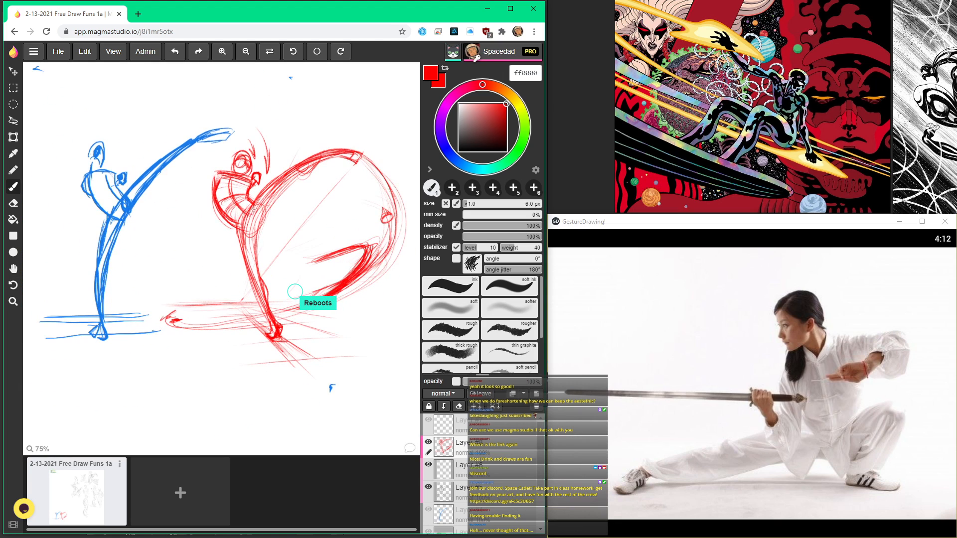
Step: Add red contour strokes around the torso's back and hip, continuing down the supporting leg
scroll(234, 209, "up", 2)
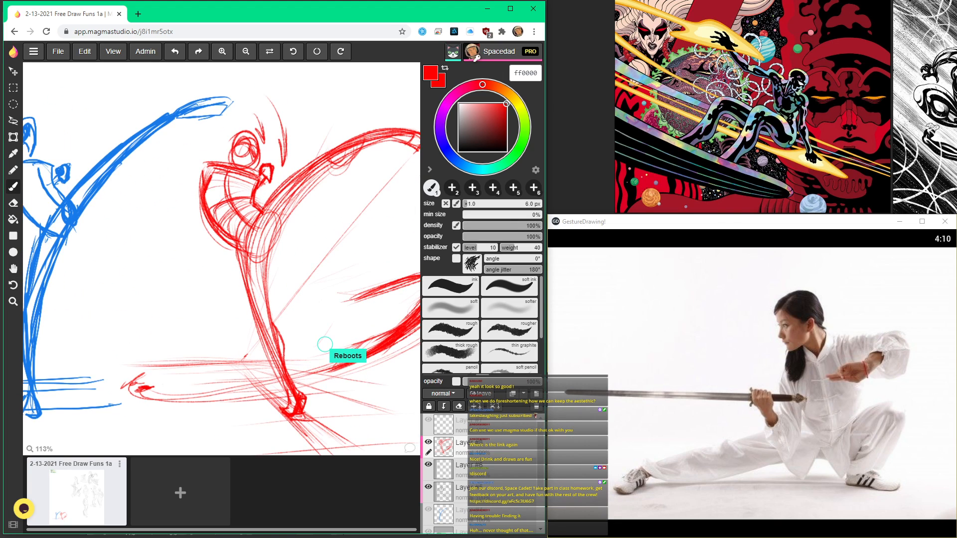
left_click_drag(214, 226, 236, 248)
left_click_drag(206, 179, 253, 299)
left_click_drag(245, 241, 280, 377)
left_click_drag(247, 274, 278, 380)
left_click_drag(257, 304, 272, 355)
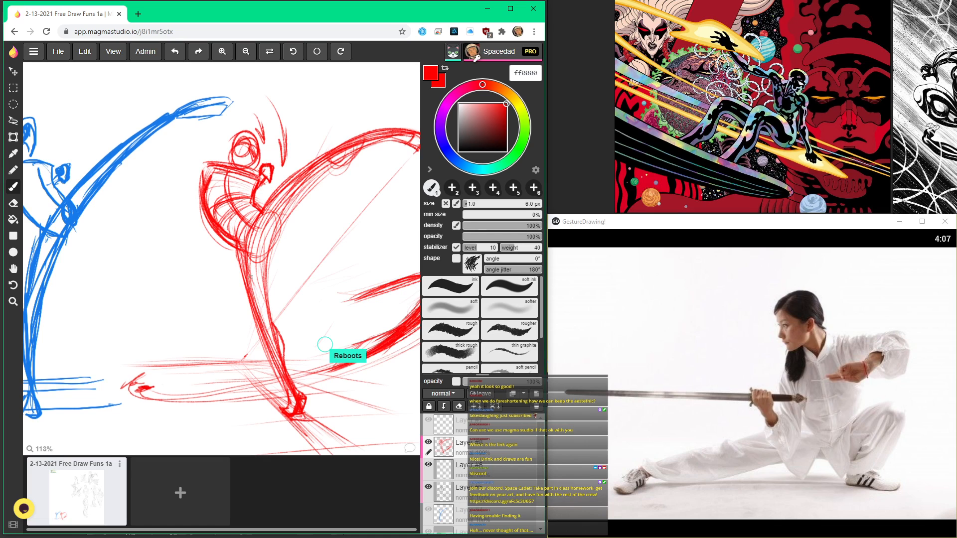
Step: Draw light vertical red guide lines through the figure's back, hips, raised leg and raised foot
scroll(265, 283, "down", 1)
left_click_drag(268, 201, 330, 152)
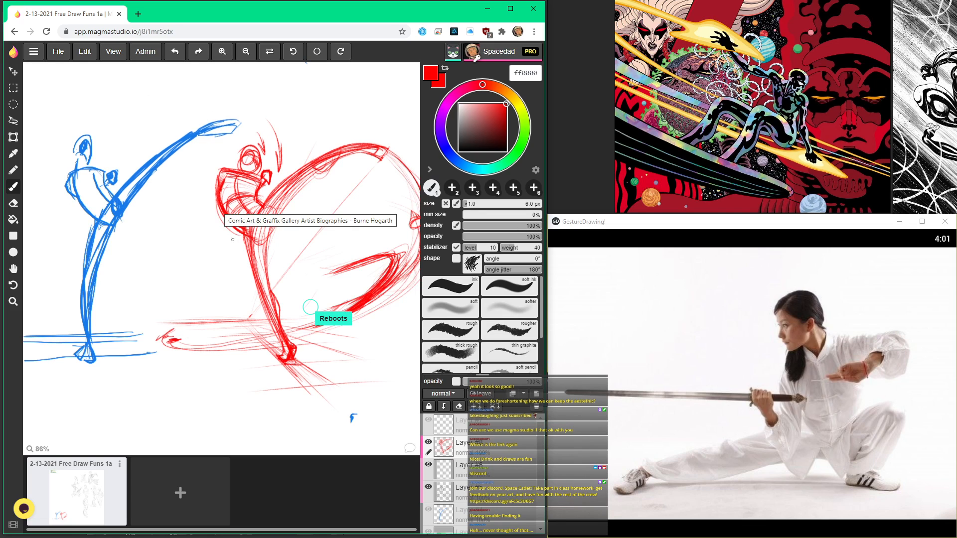
mouse_move(215, 157)
left_mouse_down()
mouse_move(222, 289)
mouse_move(218, 244)
left_mouse_up()
left_click_drag(282, 163, 279, 294)
left_click_drag(281, 216, 282, 292)
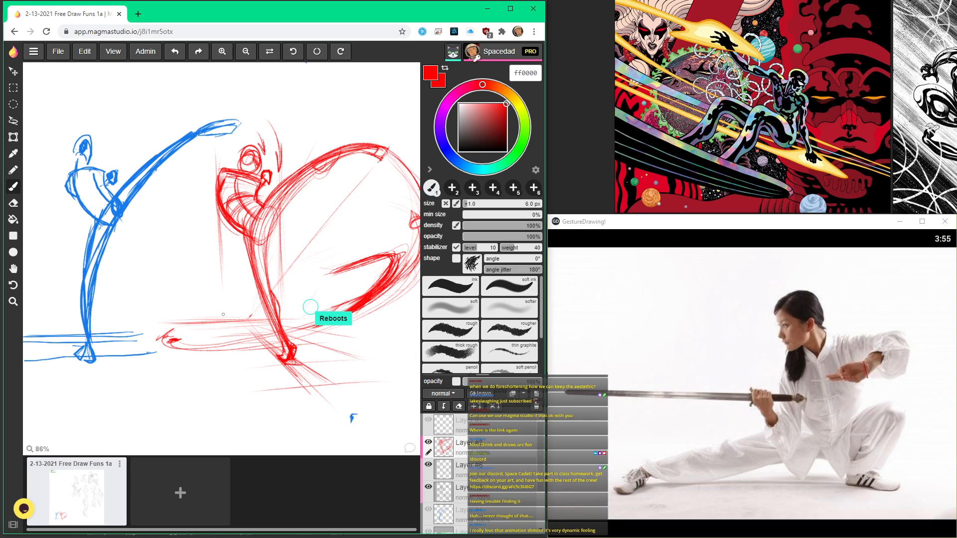
left_click_drag(239, 205, 237, 305)
left_click_drag(238, 229, 233, 295)
left_click_drag(380, 166, 380, 203)
left_click_drag(383, 123, 382, 238)
mouse_move(336, 157)
left_mouse_down()
mouse_move(334, 257)
mouse_move(330, 242)
left_mouse_up()
Step: Add a red ground stroke beneath the supporting foot
scroll(329, 343, "down", 4)
scroll(273, 336, "up", 5)
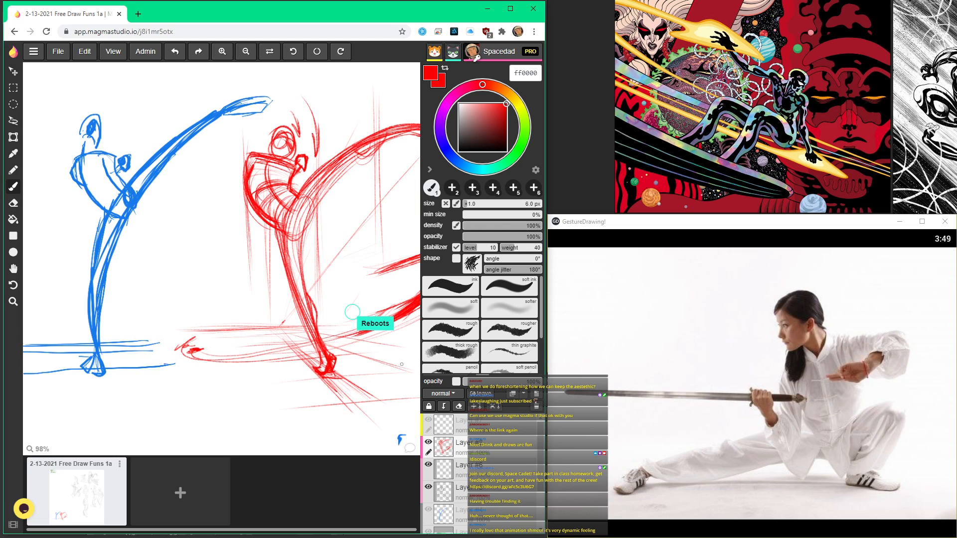
mouse_move(353, 375)
left_mouse_down()
mouse_move(226, 379)
mouse_move(280, 386)
left_mouse_up()
scroll(299, 349, "down", 1)
left_click_drag(299, 299, 250, 378)
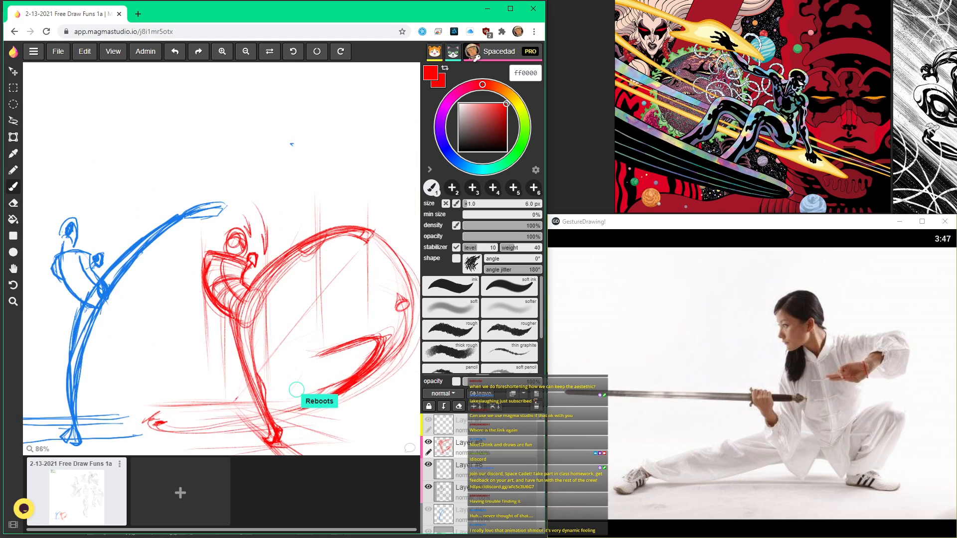
Step: Draw light red vertical guides from the torso and hip down to the ground, plus perspective strokes around the supporting foot
mouse_move(228, 317)
left_mouse_down()
mouse_move(228, 411)
mouse_move(238, 208)
mouse_move(246, 321)
left_mouse_up()
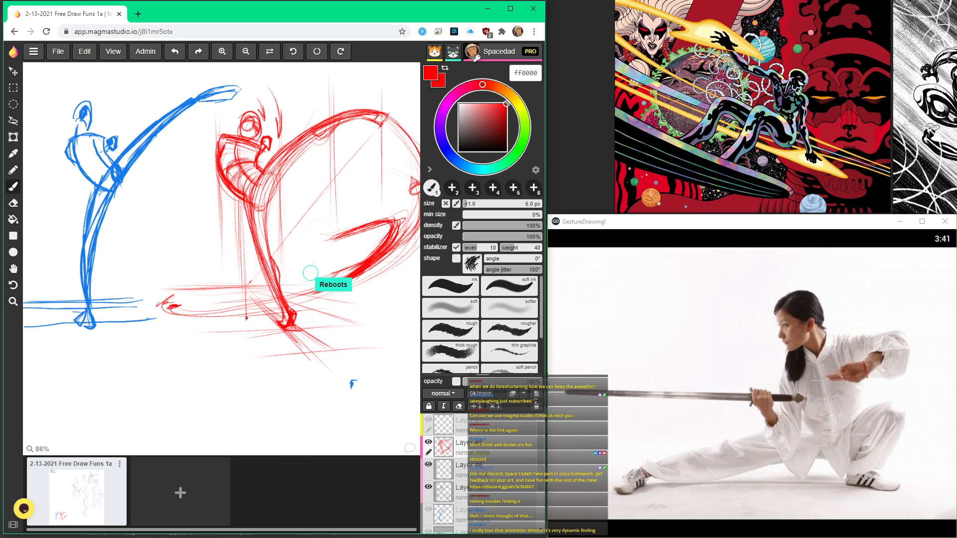
left_click_drag(221, 185, 226, 309)
left_click_drag(275, 318, 298, 352)
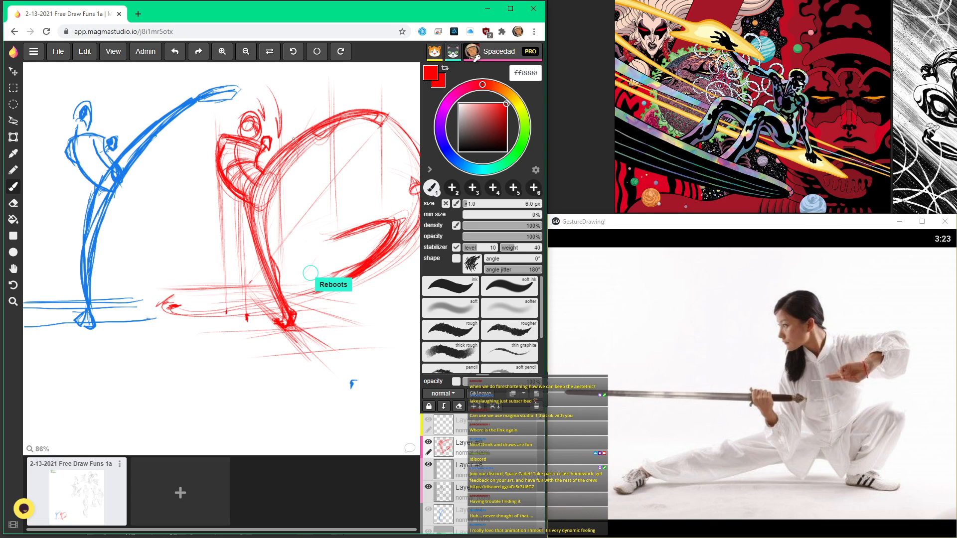
left_click_drag(360, 333, 329, 366)
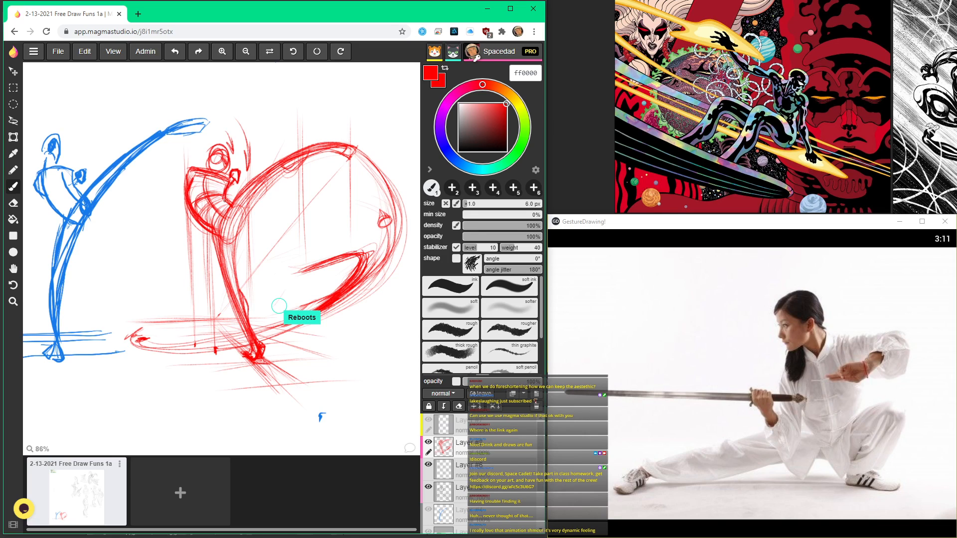
left_click_drag(231, 220, 234, 341)
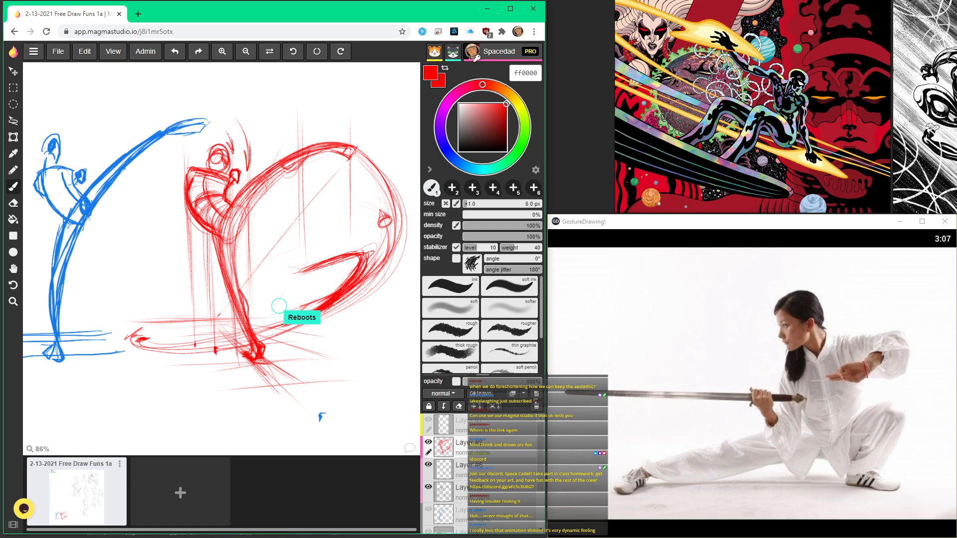
left_click_drag(227, 293, 228, 341)
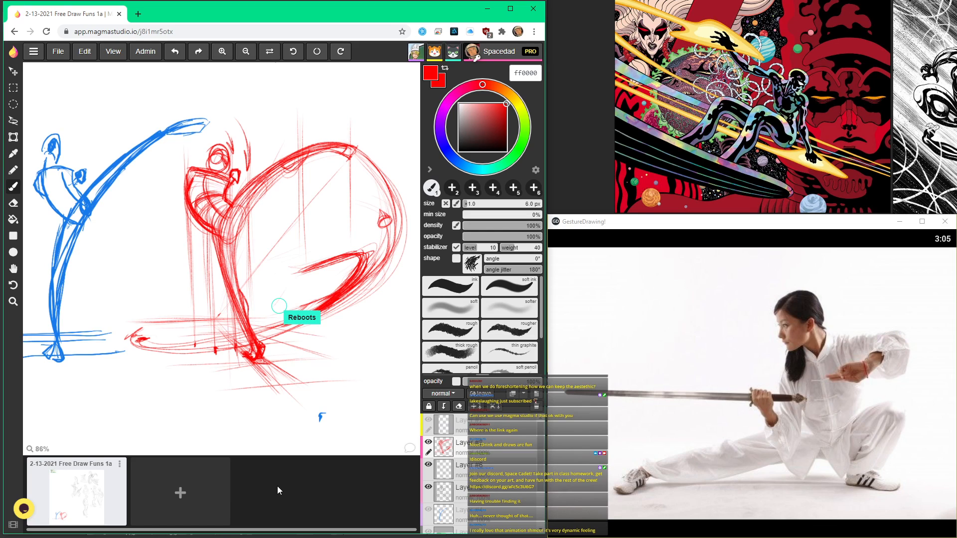
Step: Sketch red arcs from the hip to the middle foot position, forming an intermediate leg inside the kick's outer swing path
key("space")
scroll(217, 315, "down", 5)
mouse_move(223, 242)
left_mouse_down()
mouse_move(154, 243)
mouse_move(223, 229)
left_mouse_up()
scroll(219, 264, "up", 5)
key("space")
mouse_move(323, 188)
left_mouse_down()
mouse_move(248, 186)
mouse_move(154, 204)
mouse_move(269, 260)
left_mouse_up()
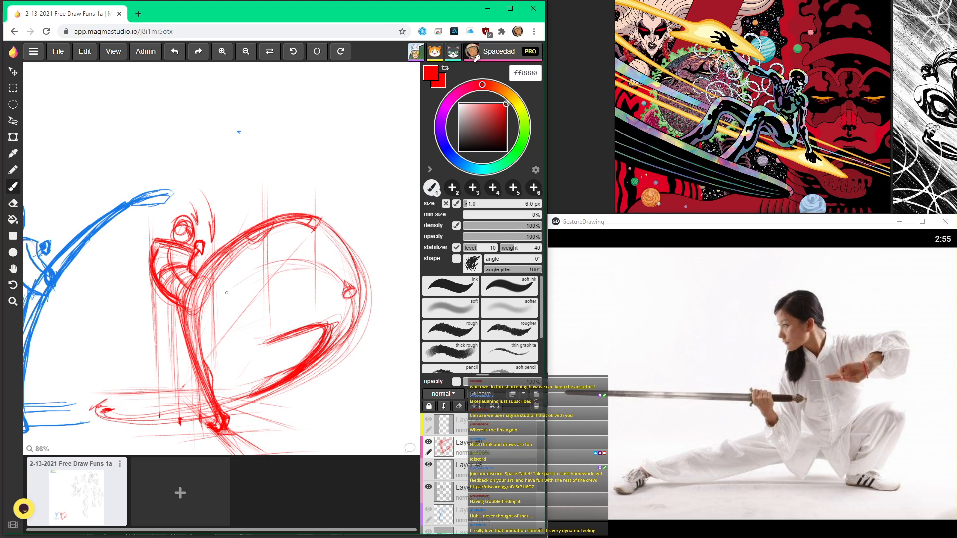
mouse_move(214, 295)
left_mouse_down()
mouse_move(307, 260)
mouse_move(334, 272)
left_mouse_up()
left_click_drag(256, 264, 344, 285)
left_click_drag(234, 276, 305, 266)
left_click_drag(214, 293, 295, 261)
Step: Add lower red leg arcs and contour lines from the hip toward the bottom of the kick's swing path
mouse_move(204, 319)
left_mouse_down()
mouse_move(293, 292)
mouse_move(329, 309)
left_mouse_up()
left_click_drag(264, 297, 319, 341)
mouse_move(214, 318)
left_mouse_down()
mouse_move(309, 302)
mouse_move(320, 323)
left_mouse_up()
left_click_drag(277, 331, 255, 392)
left_click_drag(260, 292, 330, 344)
left_click_drag(254, 325, 238, 407)
left_click_drag(209, 324, 225, 383)
Step: Sketch the kicking leg's ground-level start position in red, running from behind the supporting leg to the low foot
left_click_drag(186, 340, 141, 412)
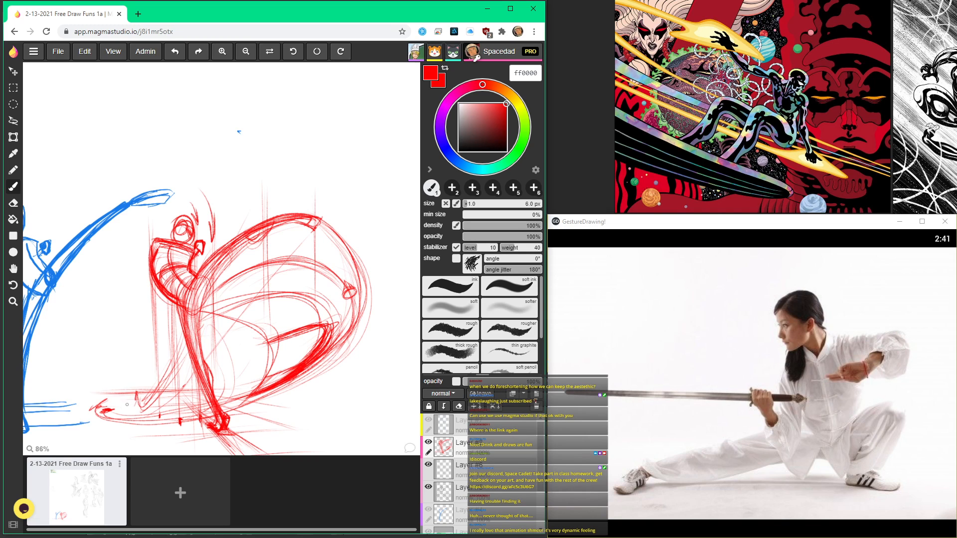
scroll(128, 404, "up", 3)
left_click_drag(180, 329, 103, 396)
mouse_move(184, 327)
left_mouse_down()
mouse_move(97, 400)
mouse_move(173, 344)
left_mouse_up()
mouse_move(147, 378)
left_mouse_down()
mouse_move(157, 401)
mouse_move(195, 341)
left_mouse_up()
left_click_drag(179, 399, 210, 362)
Step: Draw loose red arcs looping over the raised foot and around the raised leg's knee
left_click_drag(252, 261, 262, 176)
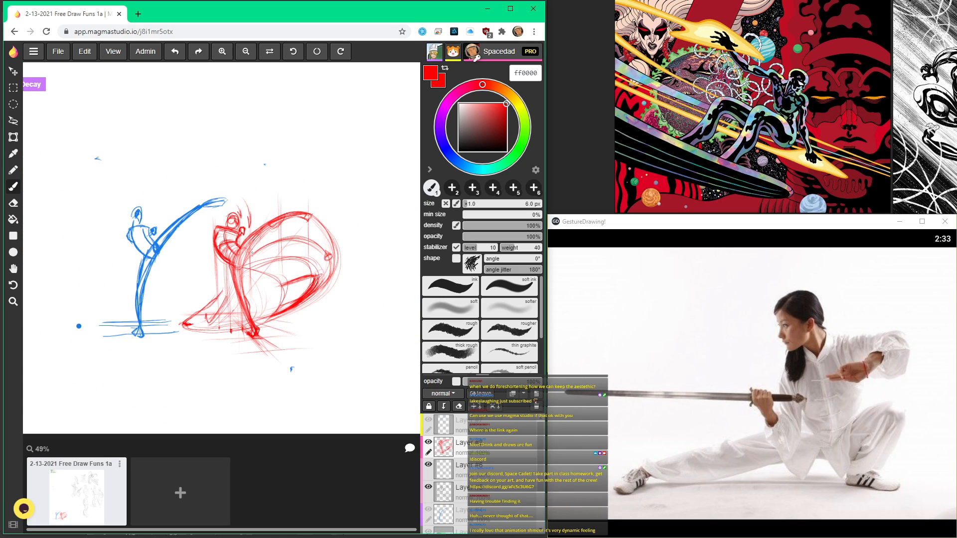
scroll(240, 227, "up", 3)
scroll(313, 230, "down", 3)
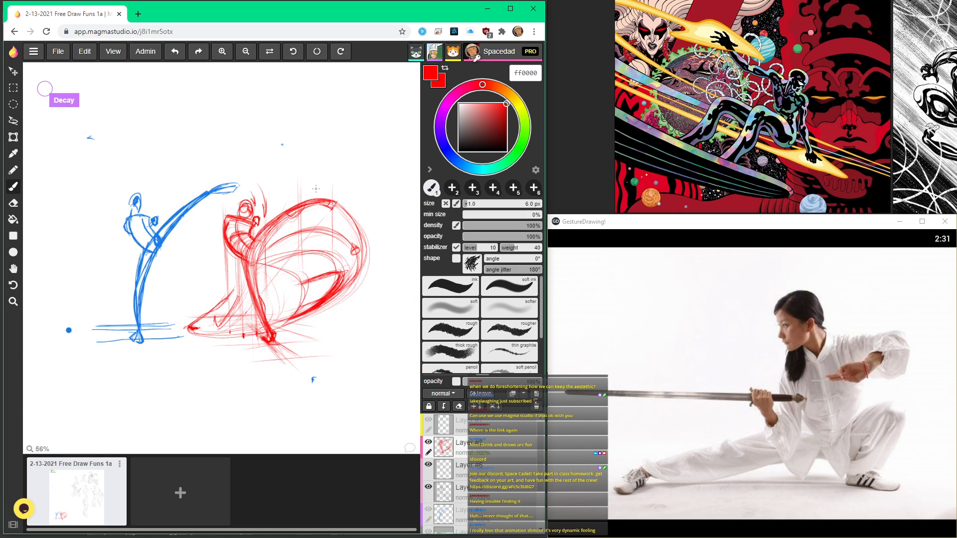
scroll(339, 242, "up", 3)
scroll(314, 265, "down", 1)
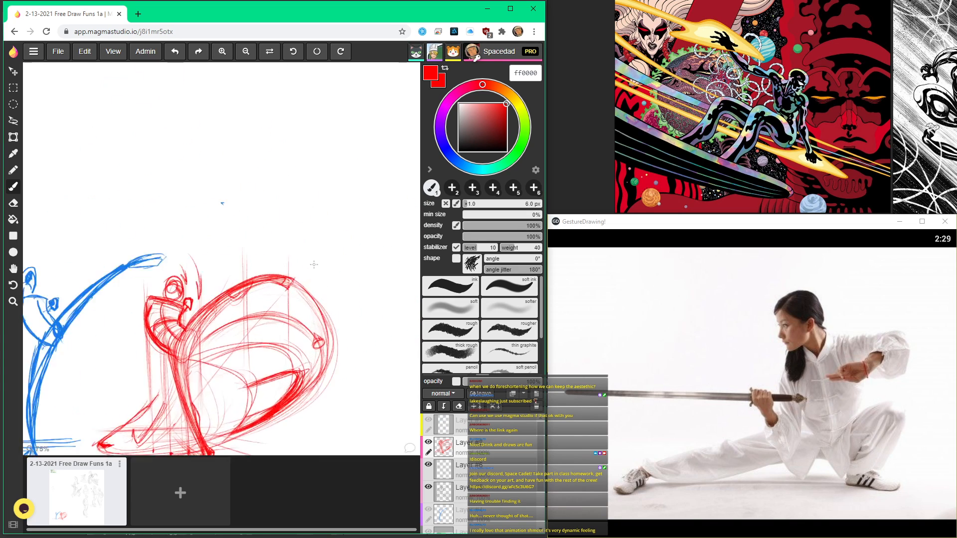
scroll(260, 247, "up", 4)
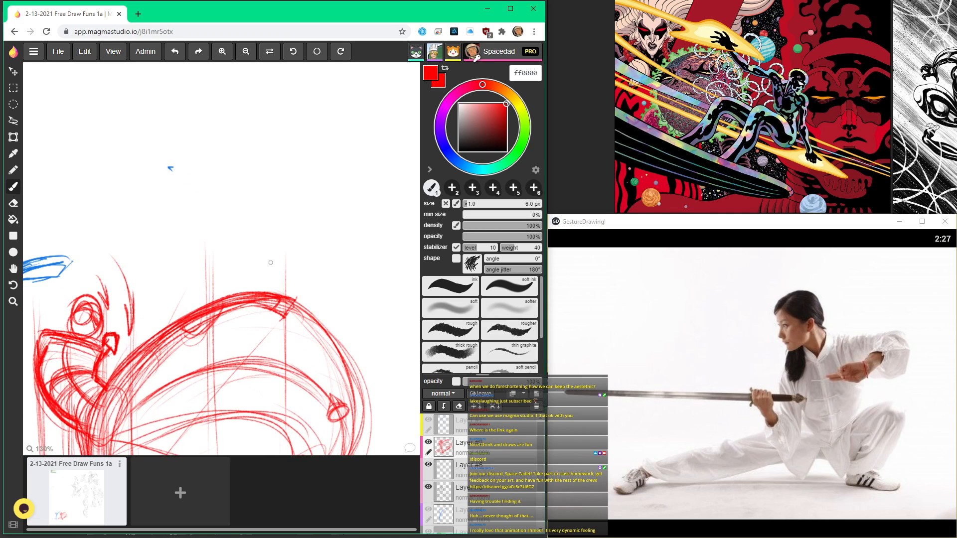
left_click_drag(314, 275, 223, 252)
mouse_move(256, 290)
left_mouse_down()
mouse_move(231, 252)
mouse_move(209, 334)
mouse_move(226, 279)
mouse_move(199, 301)
mouse_move(250, 245)
mouse_move(304, 305)
left_mouse_up()
left_click_drag(237, 260, 300, 262)
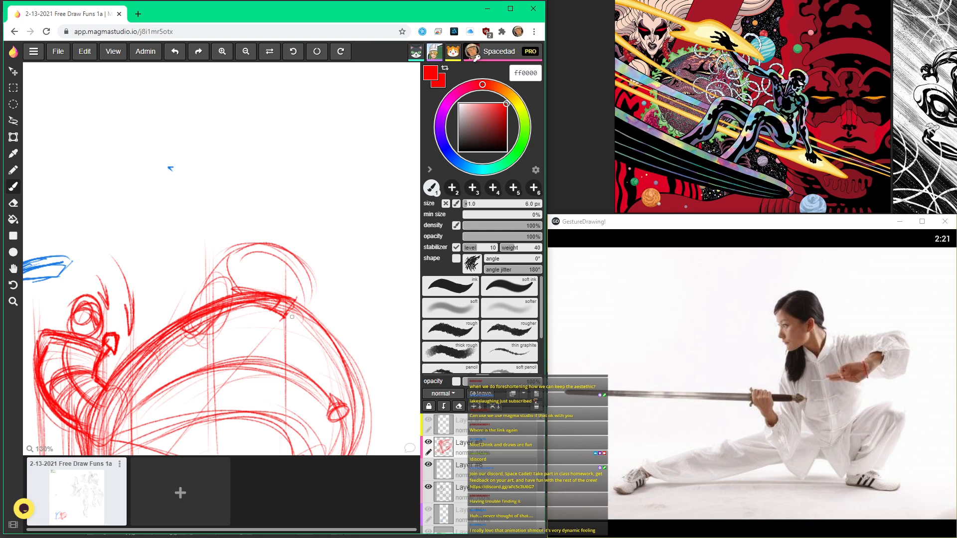
Step: Extend the loops with curved red strokes sweeping upward above the raised foot
scroll(304, 288, "down", 4)
scroll(297, 374, "up", 4)
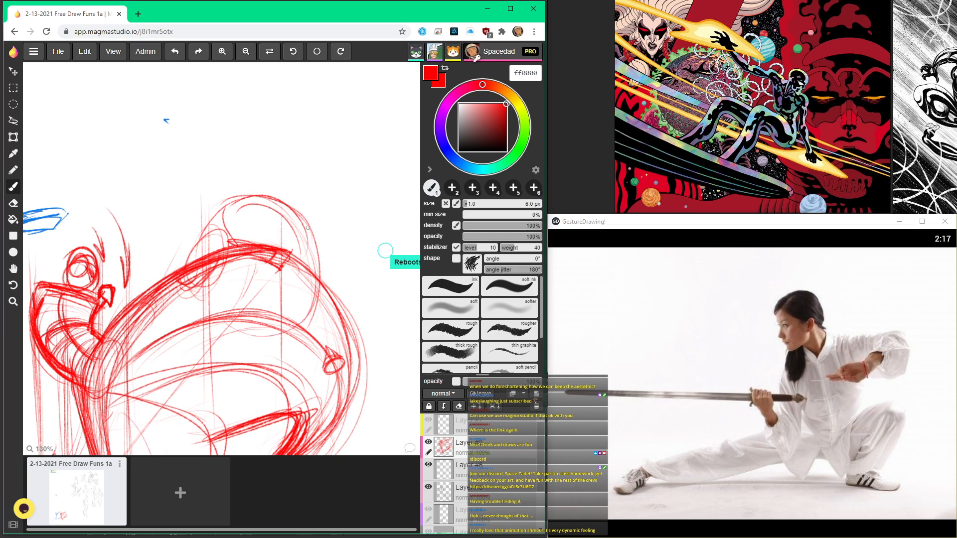
mouse_move(234, 132)
left_mouse_down()
mouse_move(298, 238)
mouse_move(239, 214)
left_mouse_up()
Step: Review the shared class canvas around the blue and red figures, ending on a close view of the red kick study
scroll(314, 196, "down", 4)
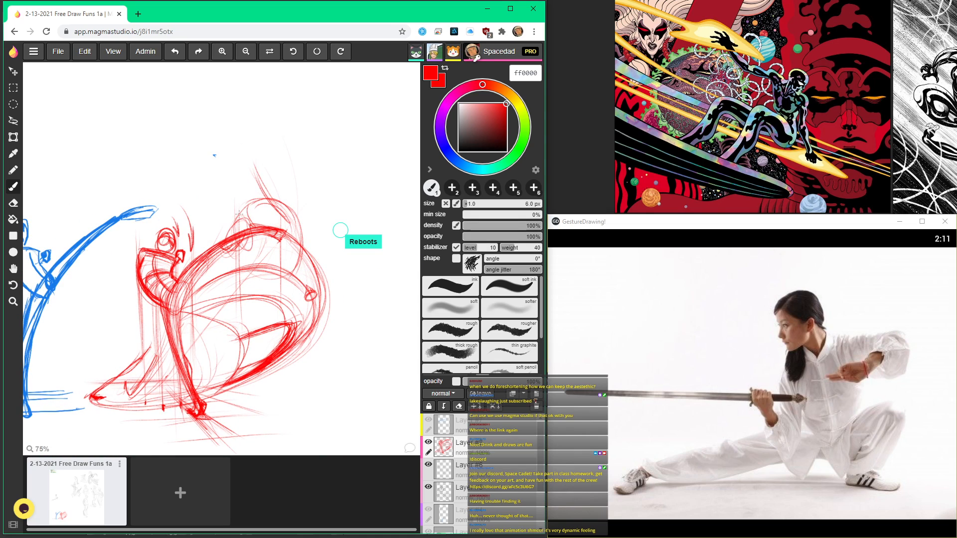
scroll(237, 151, "down", 4)
key("h")
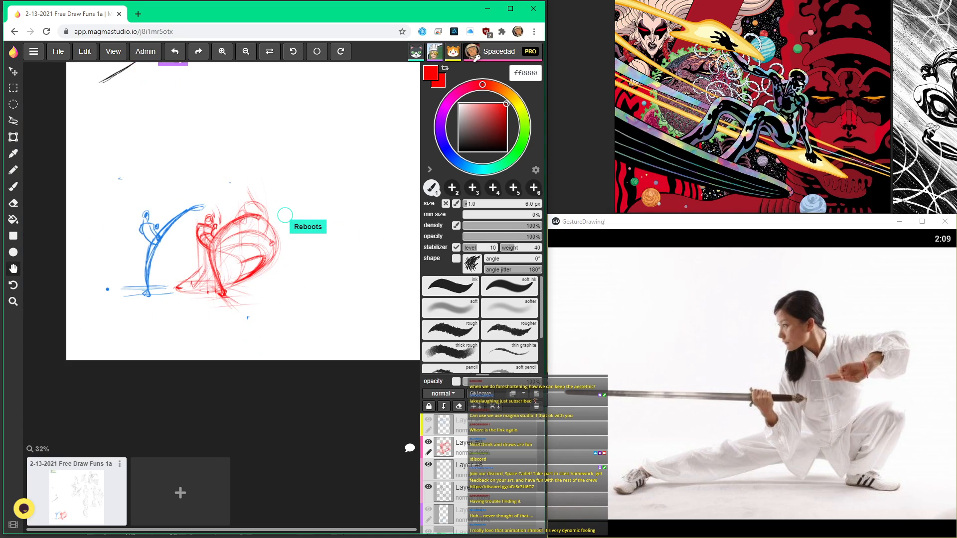
left_click_drag(242, 230, 201, 40)
scroll(247, 272, "up", 4)
scroll(250, 312, "down", 5)
scroll(232, 228, "up", 8)
scroll(195, 107, "down", 1)
left_click_drag(191, 123, 169, 173)
key("b")
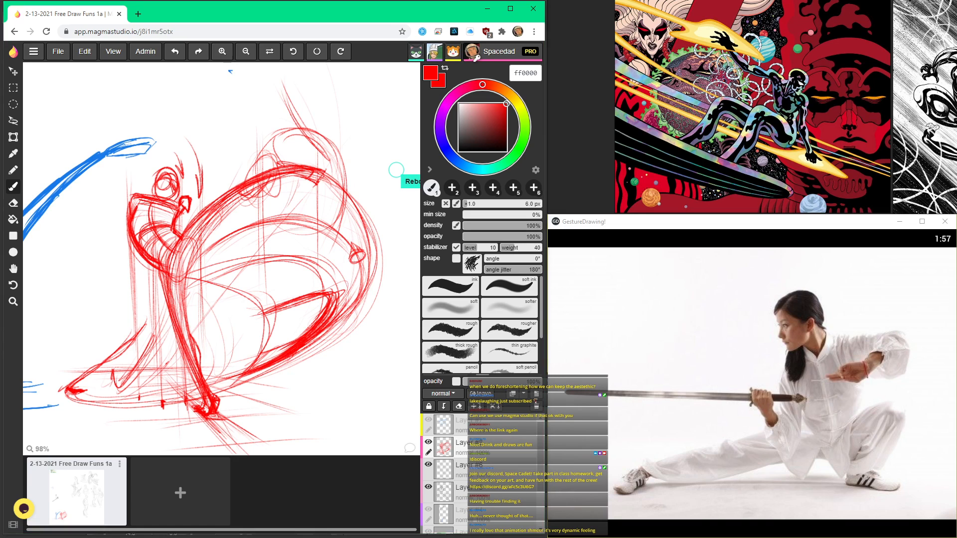
Step: Switch to Clip Studio Paint and open the exported class sketch image from the Desktop folder
key("alt+Tab")
mouse_move(687, 456)
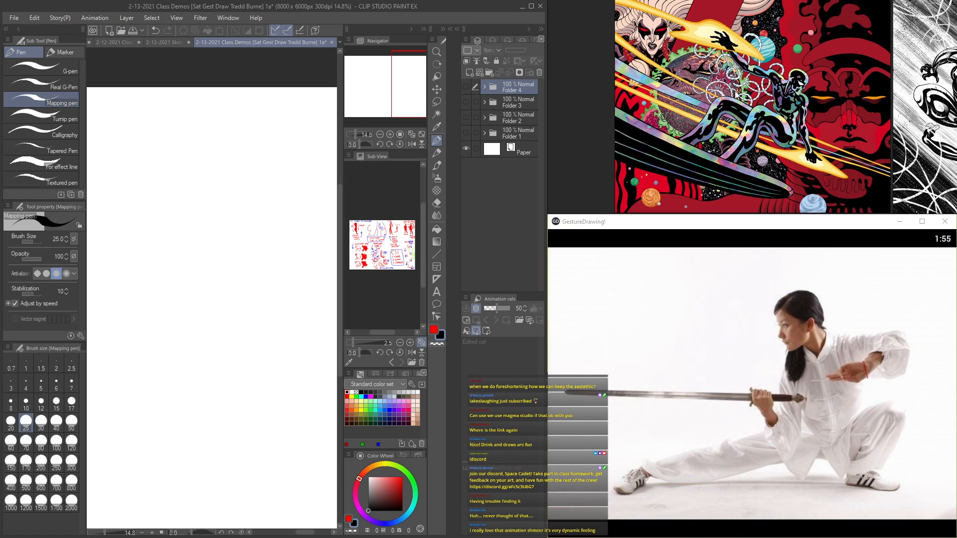
left_click(34, 19)
left_click(34, 21)
left_click(14, 17)
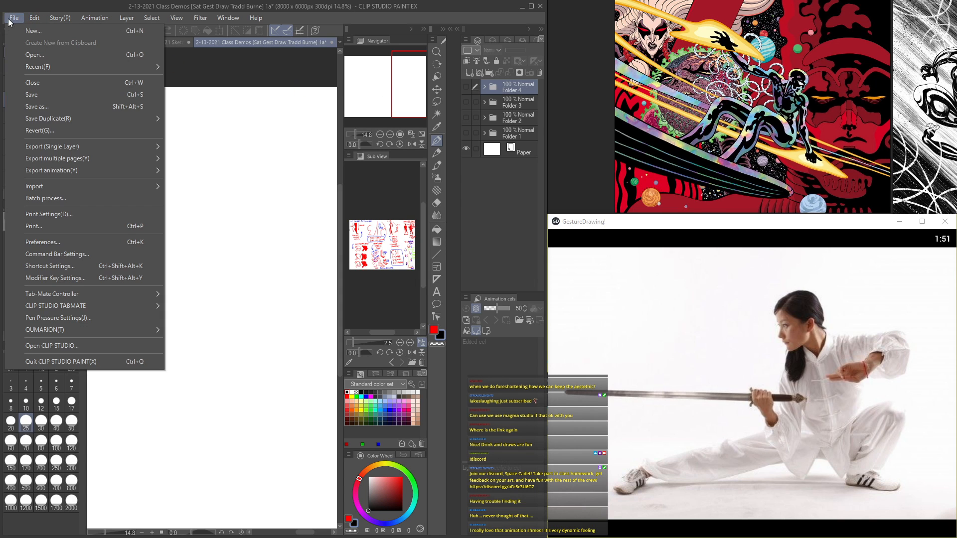
left_click(30, 53)
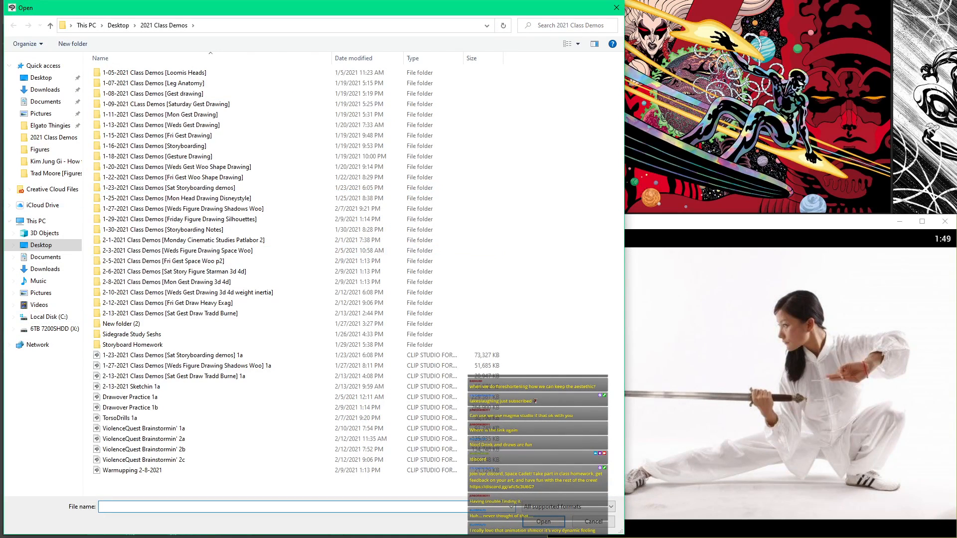
left_click(41, 77)
scroll(244, 232, "down", 15)
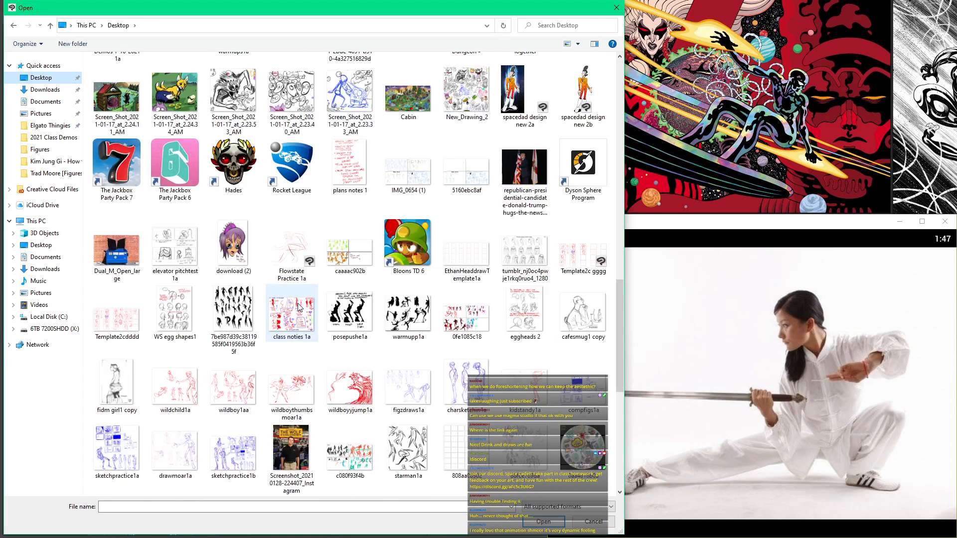
double_click(454, 451)
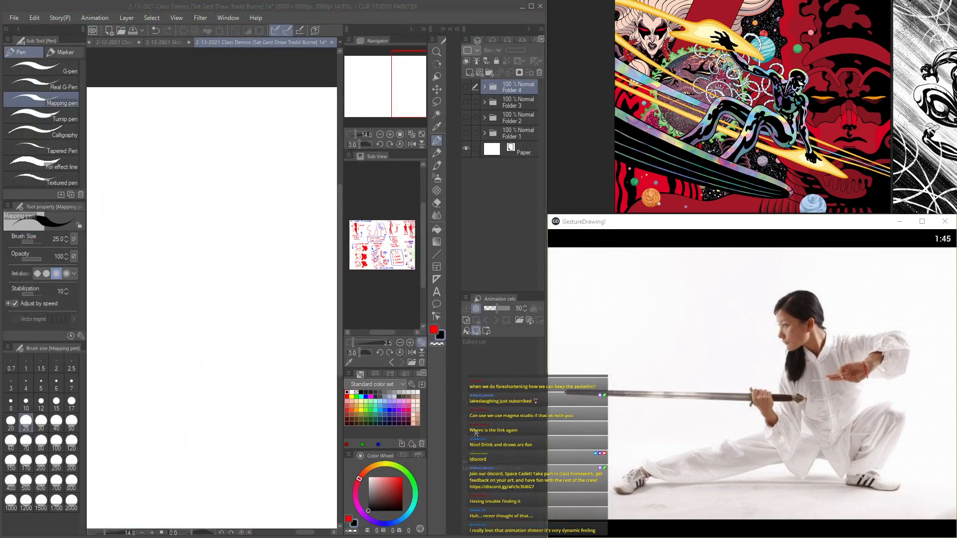
Step: Paste the class sketches as a new layer in the 2-13-2021 Class Demos [Sat Gest Draw Tradd Burne] 1a document
left_click(255, 40)
key("ctrl+v")
scroll(241, 235, "down", 8)
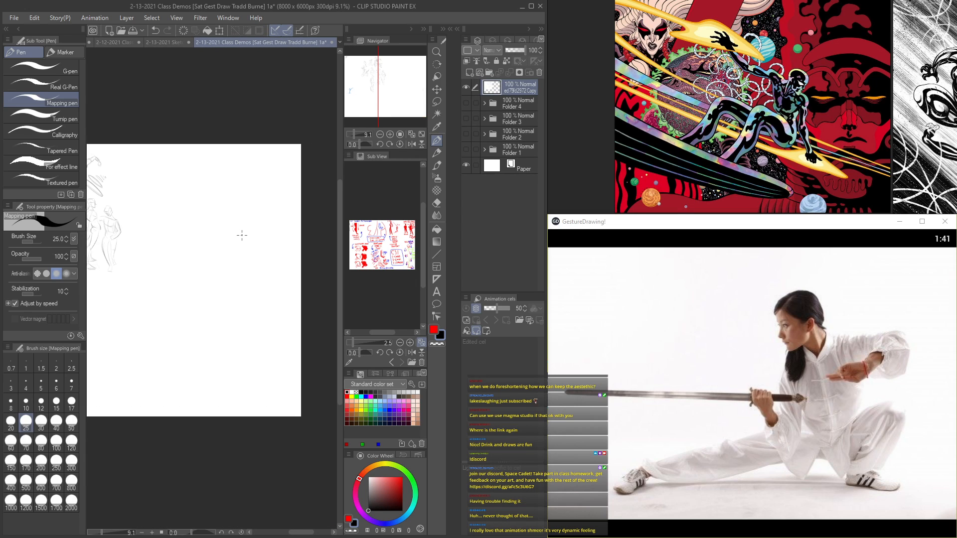
key("ctrl+s")
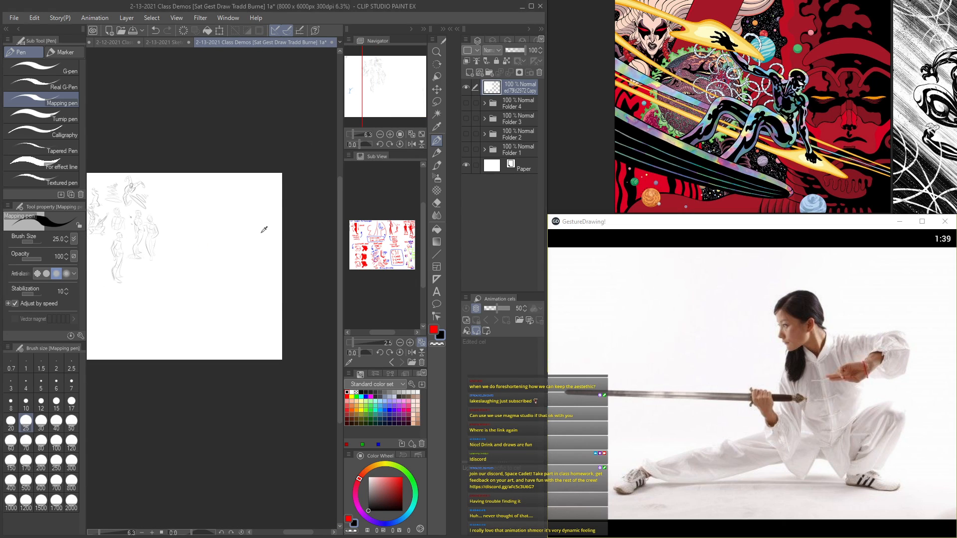
Step: Switch to Magma Studio and widen the browser window so both kicking figures fit in view
key("alt+Tab")
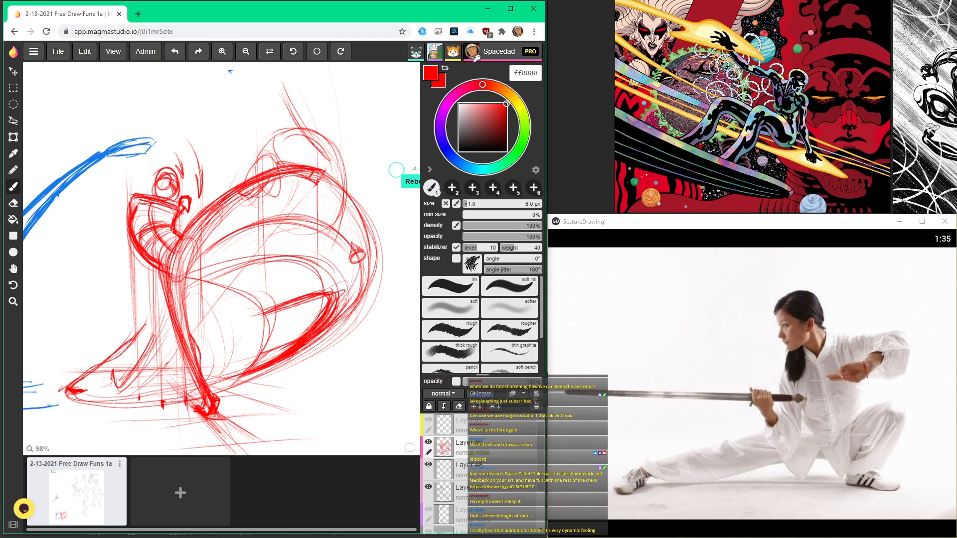
left_click(430, 170)
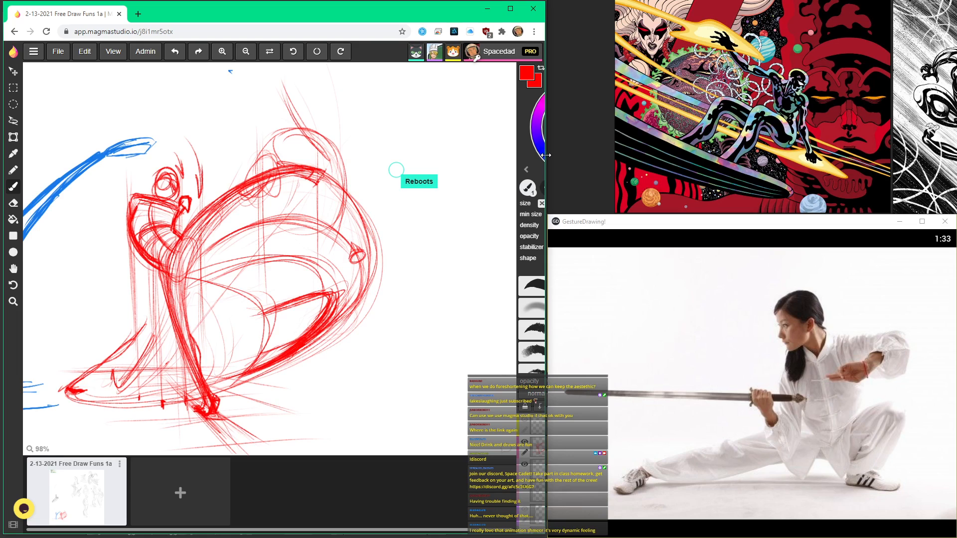
left_click_drag(545, 156, 939, 160)
scroll(185, 250, "down", 3)
key("space")
mouse_move(185, 250)
left_mouse_down()
mouse_move(418, 263)
mouse_move(429, 240)
left_mouse_up()
scroll(418, 263, "up", 3)
scroll(418, 263, "up", 1)
scroll(418, 263, "down", 1)
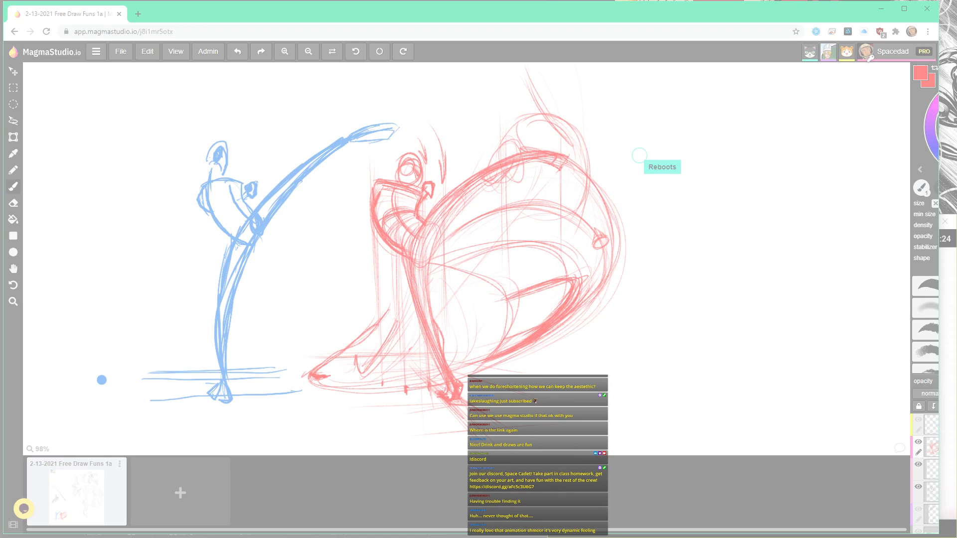
Step: Capture both kicking figures with Snipping Tool, copy the capture and save it to the Desktop as posekinetic1a in PNG format
mouse_move(118, 63)
left_mouse_down()
mouse_move(645, 517)
mouse_move(632, 478)
left_mouse_up()
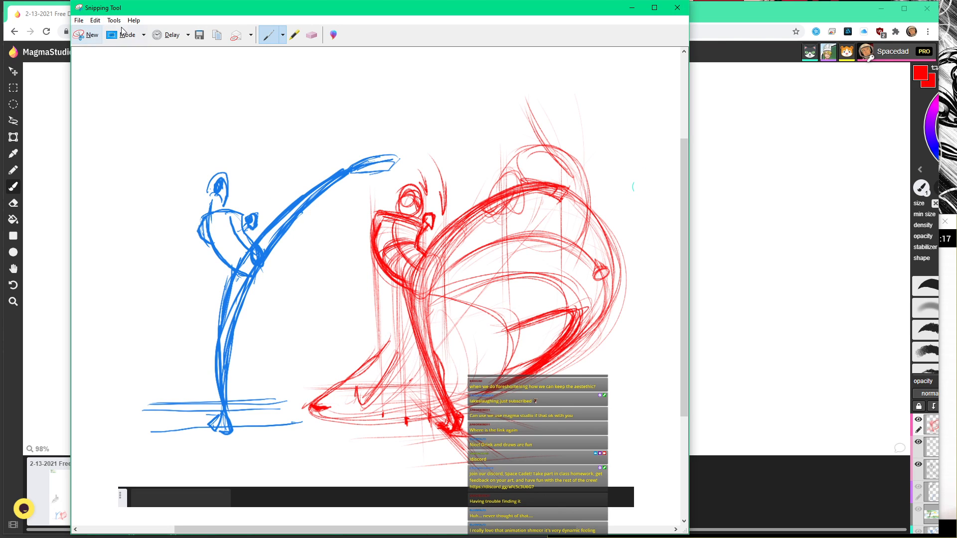
left_click(196, 36)
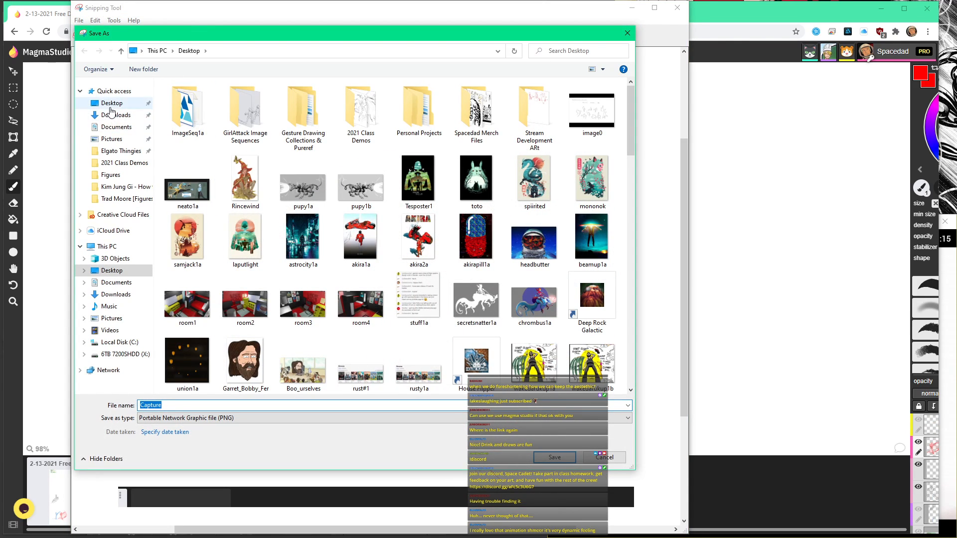
type("posekinetic1a")
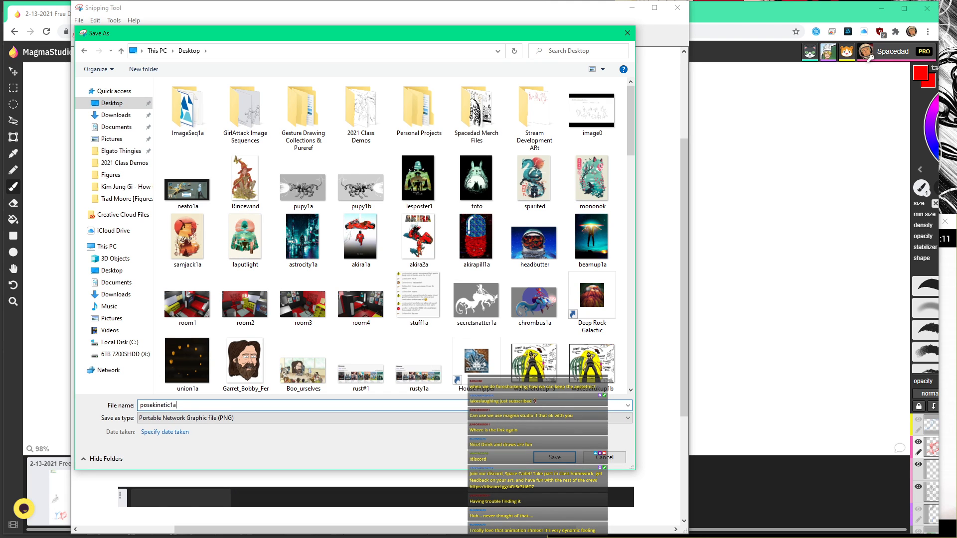
key("Return")
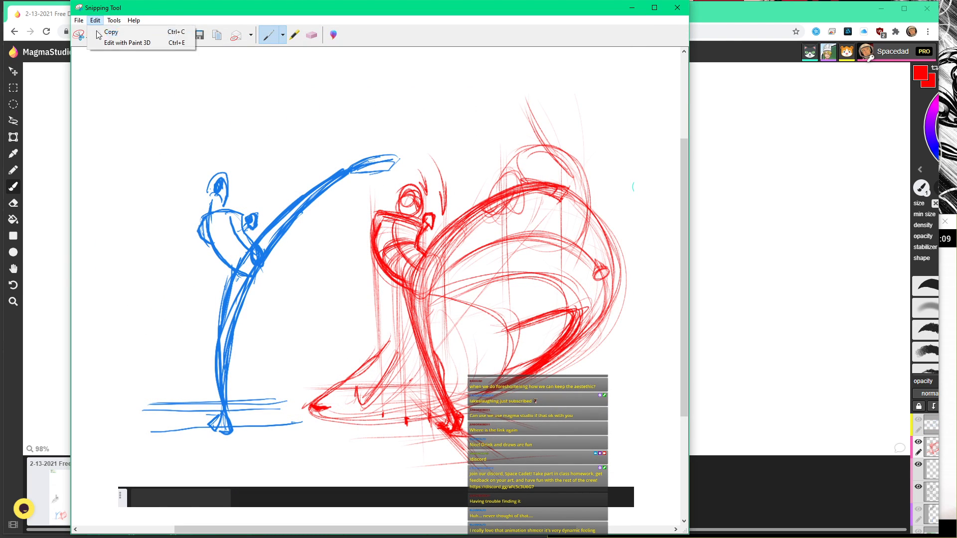
left_click(687, 11)
Step: Reframe the two kicking figures and narrow the browser window to uncover the pose reference
scroll(541, 187, "down", 4)
scroll(523, 185, "up", 3)
key("space")
left_click_drag(612, 200, 481, 238)
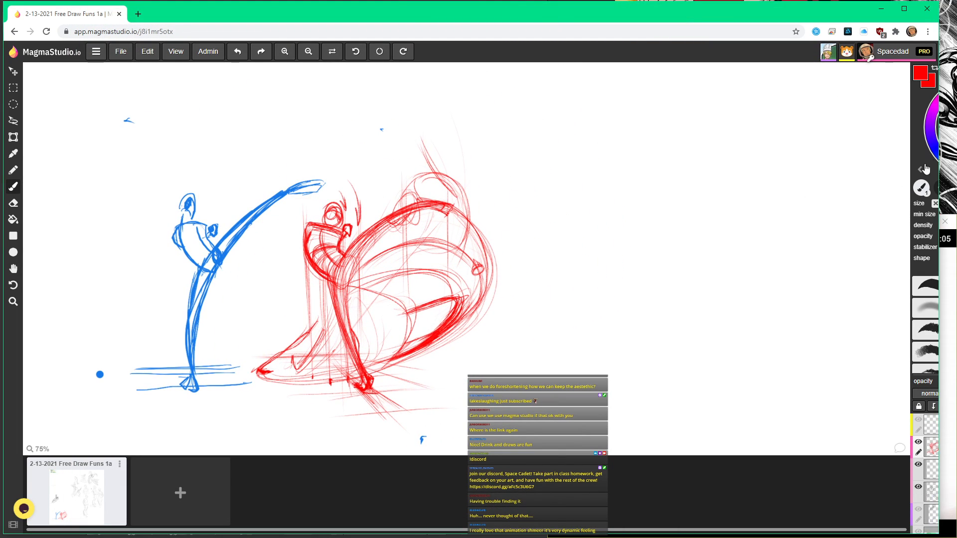
left_click_drag(939, 171, 541, 165)
Step: Switch to Clip Studio Paint, paste the kick capture, scale it to 348% and place it beside the gesture sketches
key("alt+Tab")
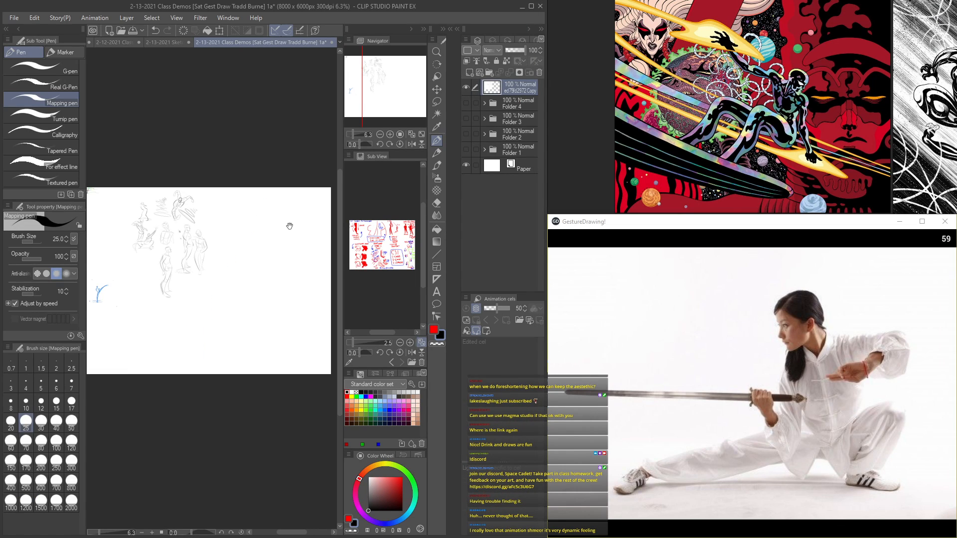
key("ctrl+v")
key("ctrl+t")
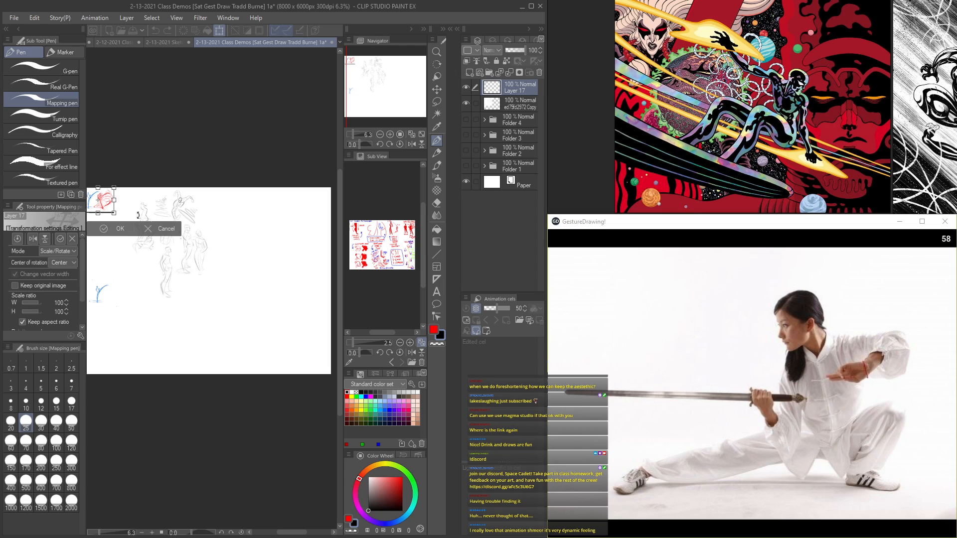
left_click_drag(114, 210, 193, 274)
mouse_move(152, 234)
left_mouse_down()
mouse_move(292, 242)
mouse_move(238, 229)
left_mouse_up()
scroll(293, 242, "up", 2)
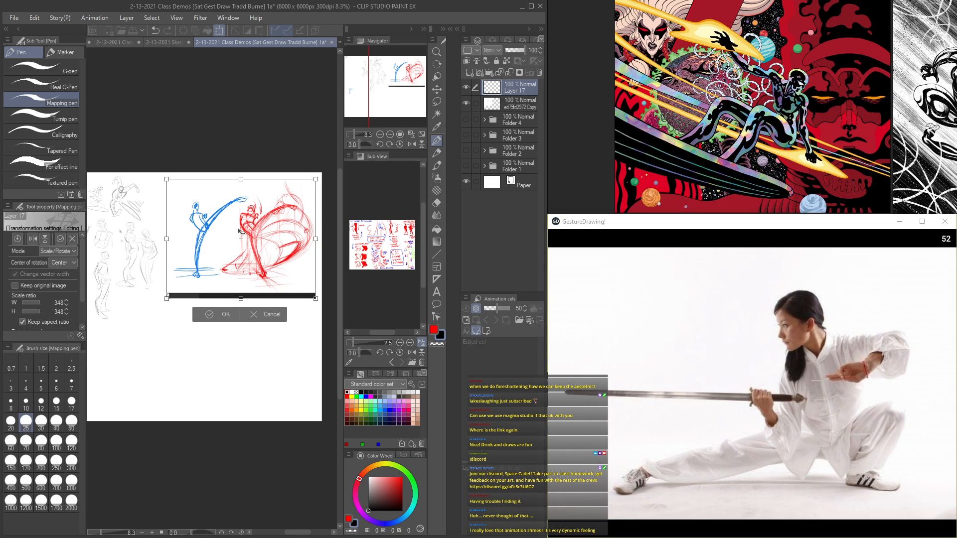
key("Return")
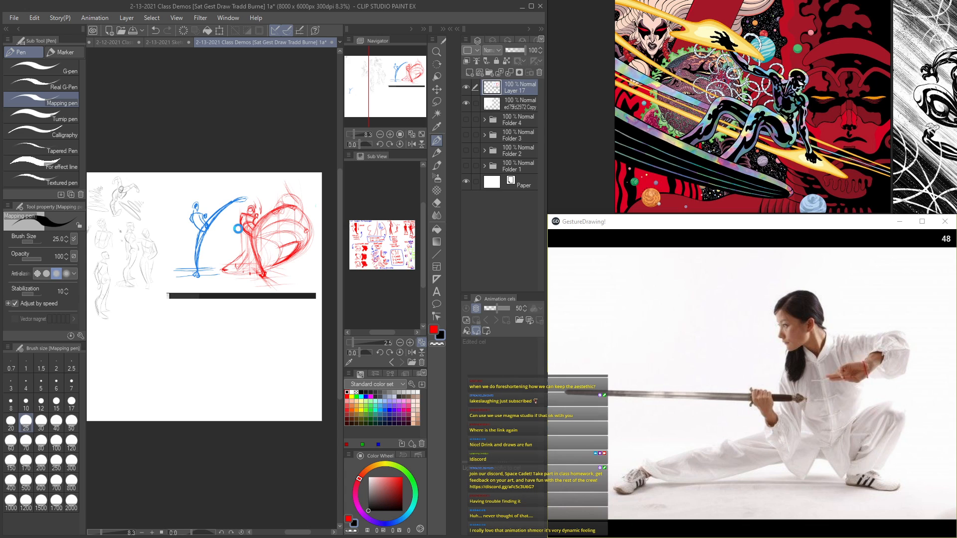
Step: Examine the pasted blue and red kick figures at close range beside the gesture sketches
key("Tab")
scroll(239, 234, "up", 9)
left_click_drag(245, 263, 271, 278)
scroll(271, 277, "up", 4)
mouse_move(117, 288)
left_mouse_down()
mouse_move(268, 321)
mouse_move(354, 354)
mouse_move(327, 334)
mouse_move(192, 292)
mouse_move(72, 288)
mouse_move(94, 271)
mouse_move(335, 331)
mouse_move(435, 315)
mouse_move(241, 321)
left_mouse_up()
scroll(267, 321, "down", 1)
scroll(202, 293, "down", 2)
scroll(335, 331, "up", 3)
scroll(242, 321, "down", 4)
left_click_drag(414, 317, 224, 316)
key("Tab")
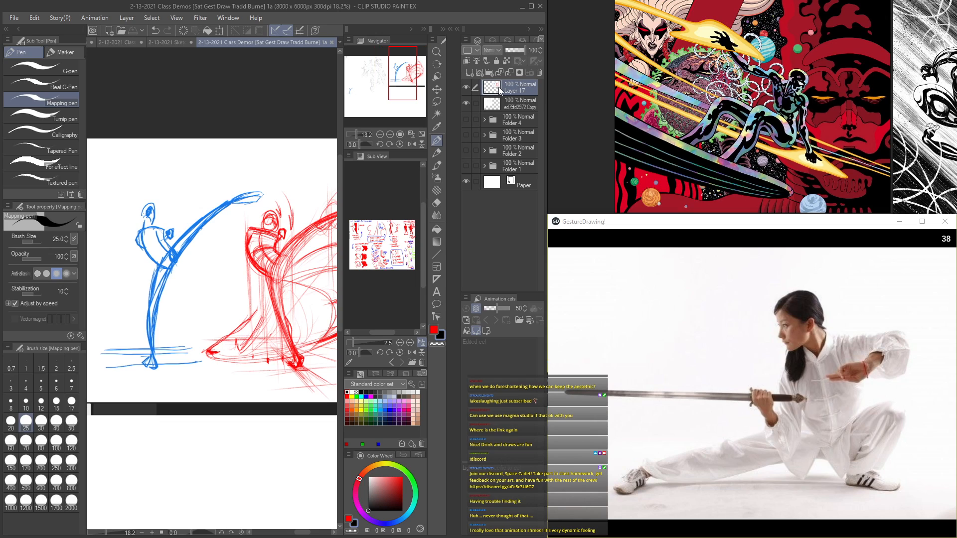
Step: Create a new layer folder and move the pasted kick layer and the layer beneath it into the folder
left_click(508, 103)
left_click(512, 91)
left_click(489, 73)
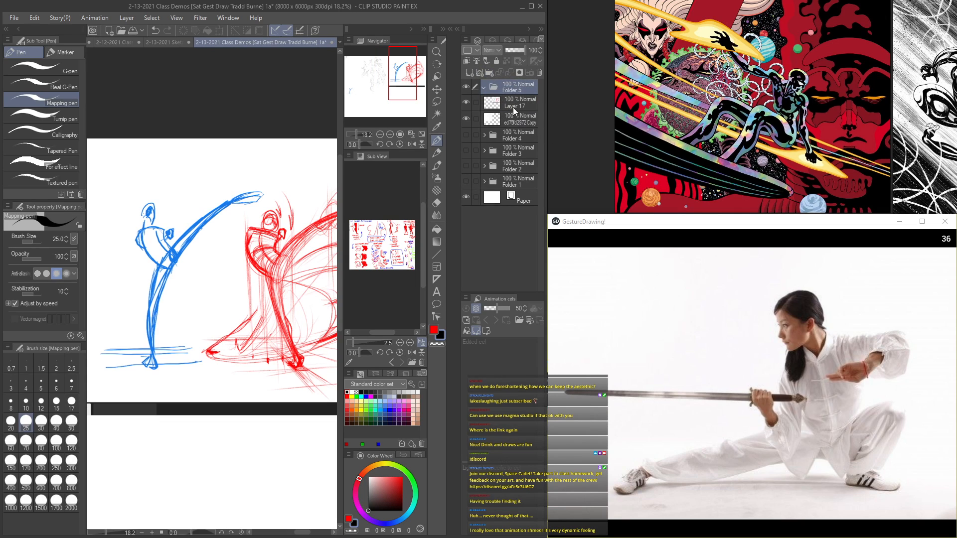
left_click(508, 98)
left_click(527, 119, "shift")
left_click_drag(515, 109, 512, 88)
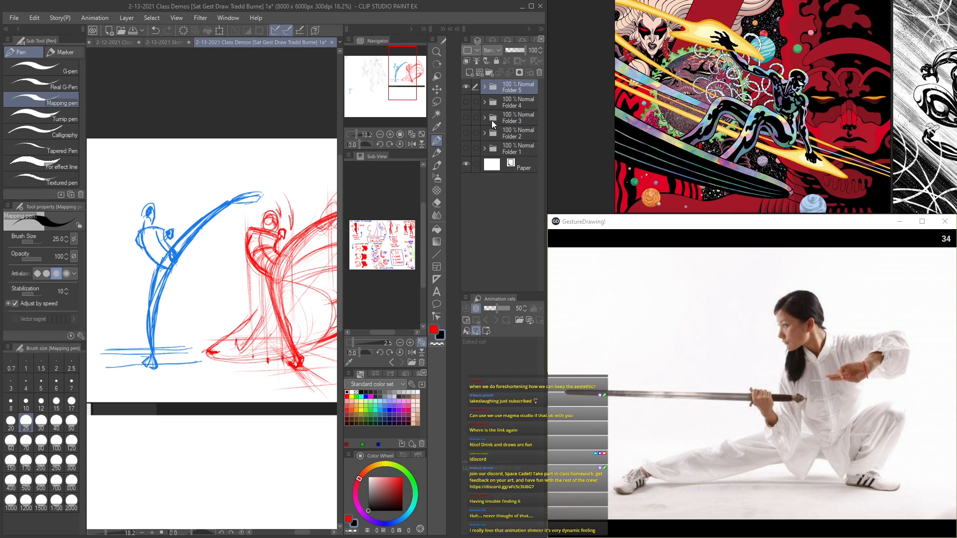
Step: Show Folder 4 in place of the new folder to review its crouching figure with sweeping lines, and restore the original visibility
left_click(466, 88)
left_click(467, 101)
key("Tab")
scroll(252, 306, "down", 2)
left_click_drag(202, 404, 274, 237)
scroll(255, 295, "up", 2)
key("Tab")
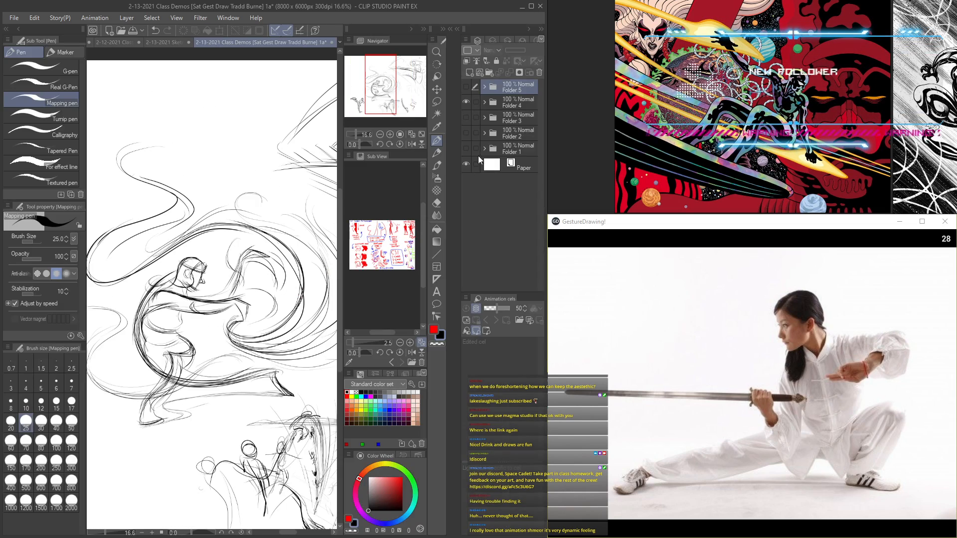
left_click(467, 99)
left_click(463, 84)
Step: Examine the pencil gesture figures, stacked ellipse studies and box-torso sketches up close on the class page
key("Tab")
scroll(349, 317, "up", 1)
scroll(348, 318, "up", 1)
left_click_drag(348, 318, 374, 439)
scroll(369, 434, "up", 1)
scroll(365, 374, "down", 1)
left_click_drag(363, 208, 334, 319)
scroll(334, 318, "up", 1)
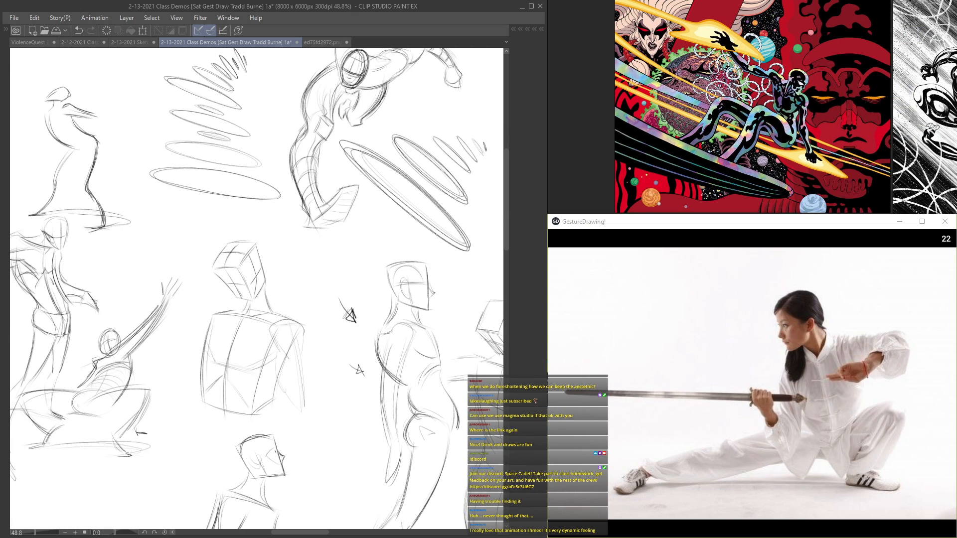
left_click_drag(298, 174, 301, 208)
scroll(301, 208, "down", 2)
left_click_drag(344, 309, 290, 191)
mouse_move(367, 209)
left_mouse_down()
mouse_move(183, 208)
mouse_move(250, 221)
mouse_move(316, 286)
mouse_move(380, 220)
left_mouse_up()
scroll(316, 287, "down", 1)
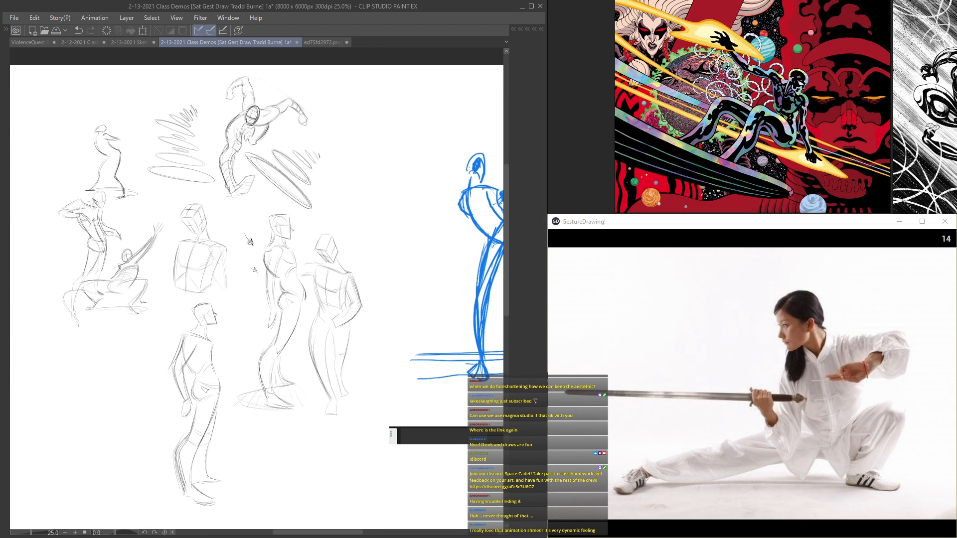
Step: Browse the comic art reference board, bring the web browser over the canvas and search Google for burne hogarth
scroll(740, 114, "down", 10)
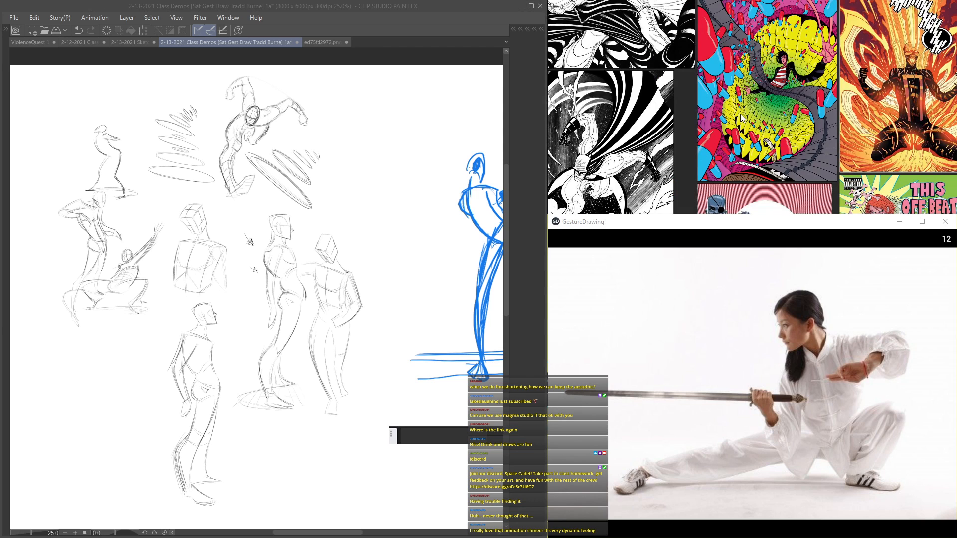
scroll(740, 114, "down", 8)
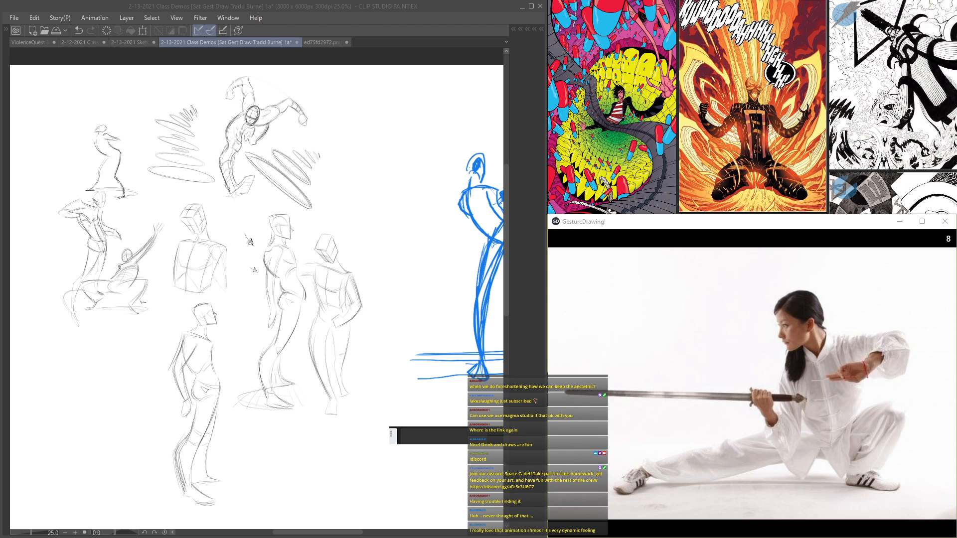
left_click_drag(956, 42, 450, 28)
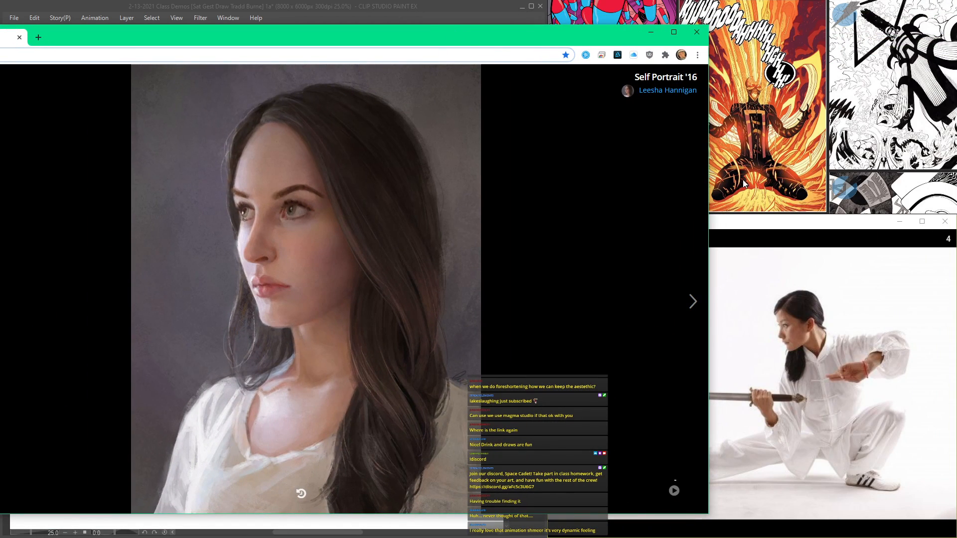
left_click_drag(708, 181, 496, 182)
left_click(210, 56)
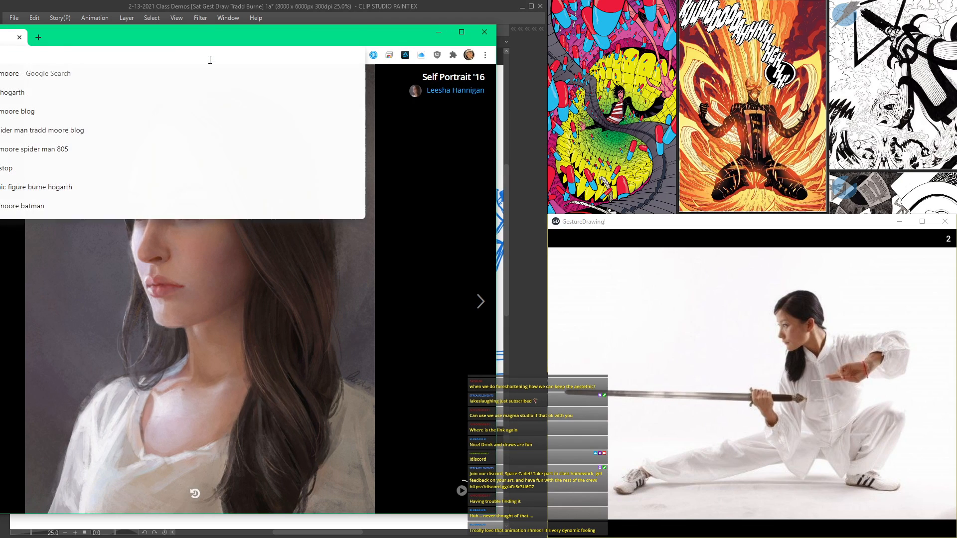
type("burne hoga")
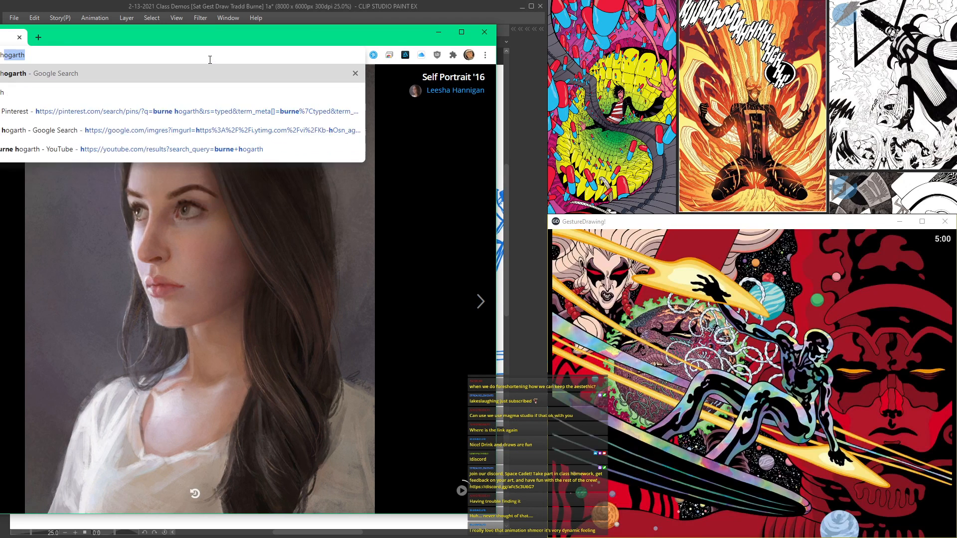
type("rth")
key("Return")
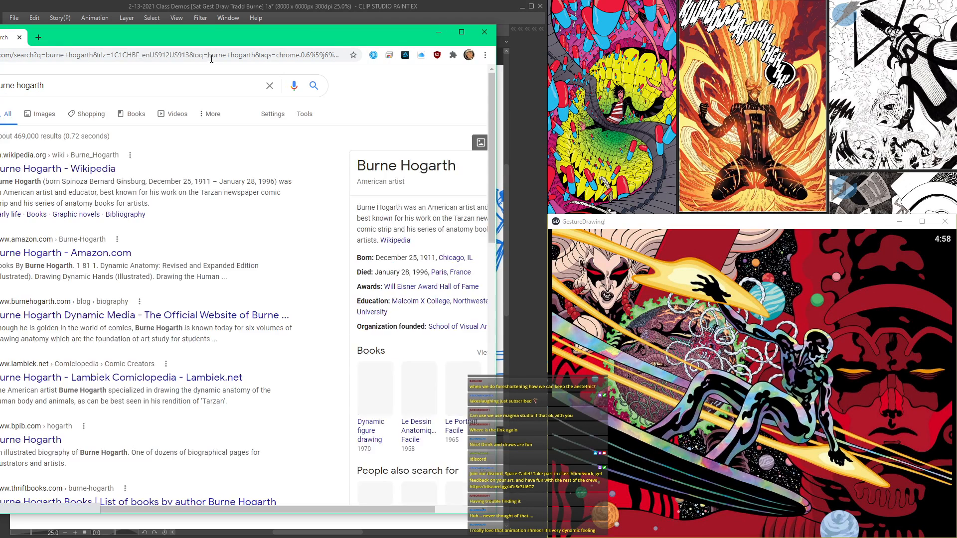
Step: Switch to the image results, preview the Dynamic Figure Drawing video result and narrow the browser to browse its related images
left_click_drag(277, 44, 341, 36)
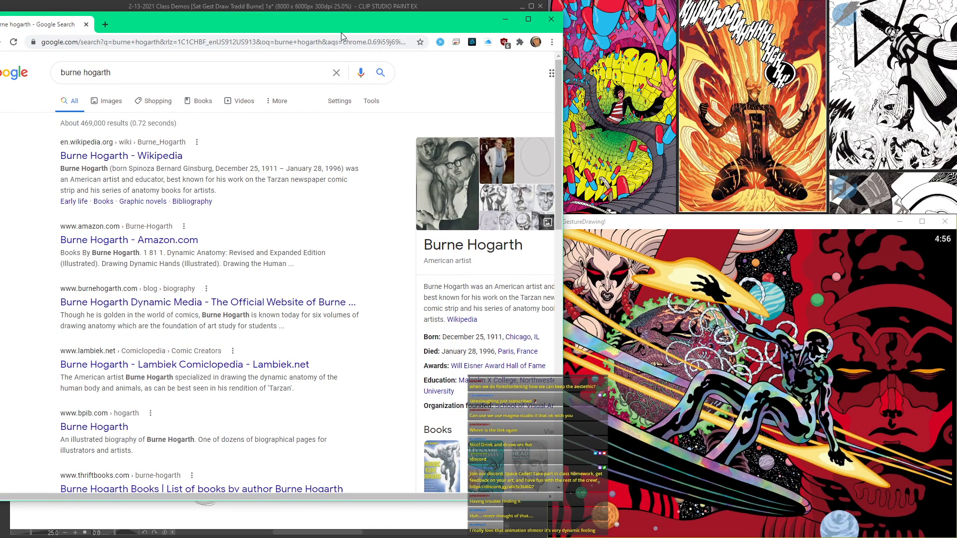
left_click(111, 101)
left_click_drag(254, 31, 297, 38)
left_click(73, 344)
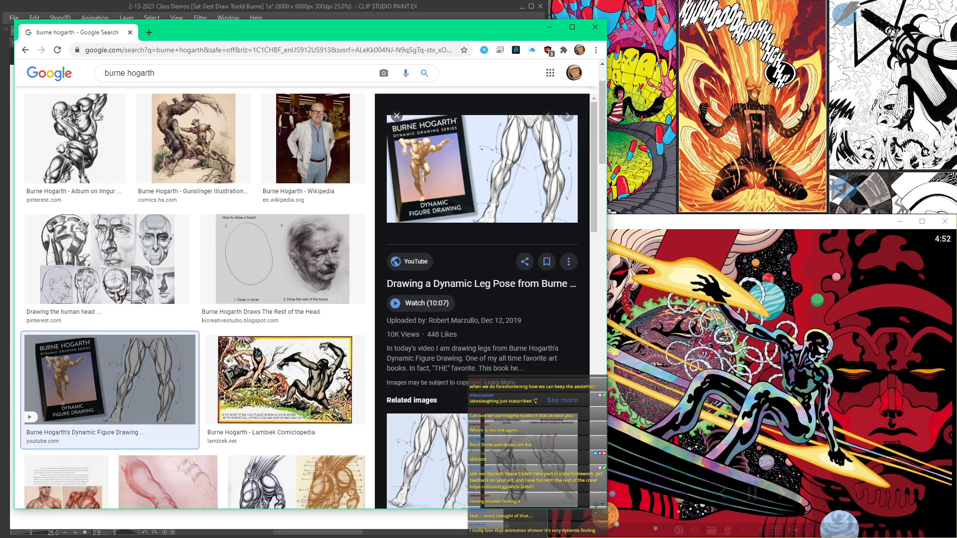
left_click_drag(594, 508, 512, 521)
scroll(390, 325, "down", 15)
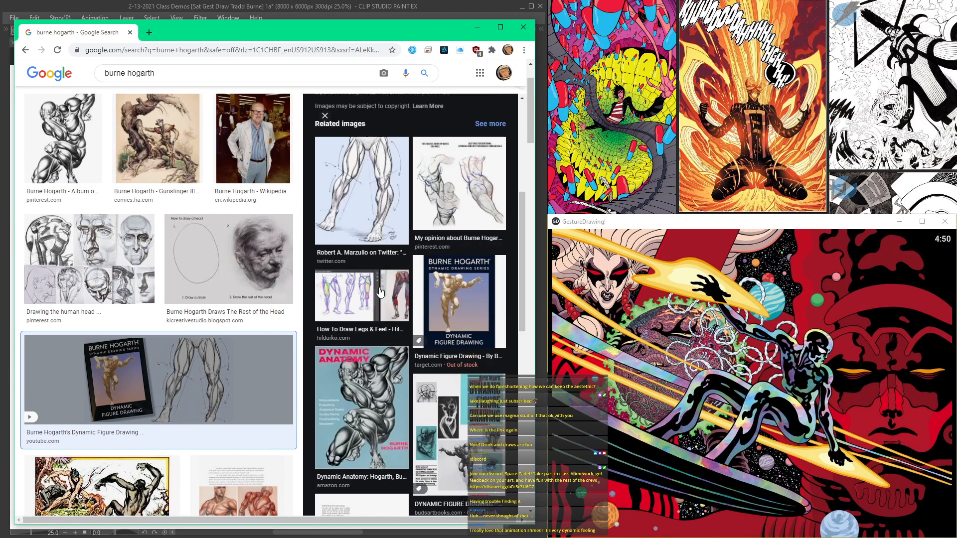
Step: Preview the Dynamic Anatomy book covers among the related images and close the browser
left_click(382, 241)
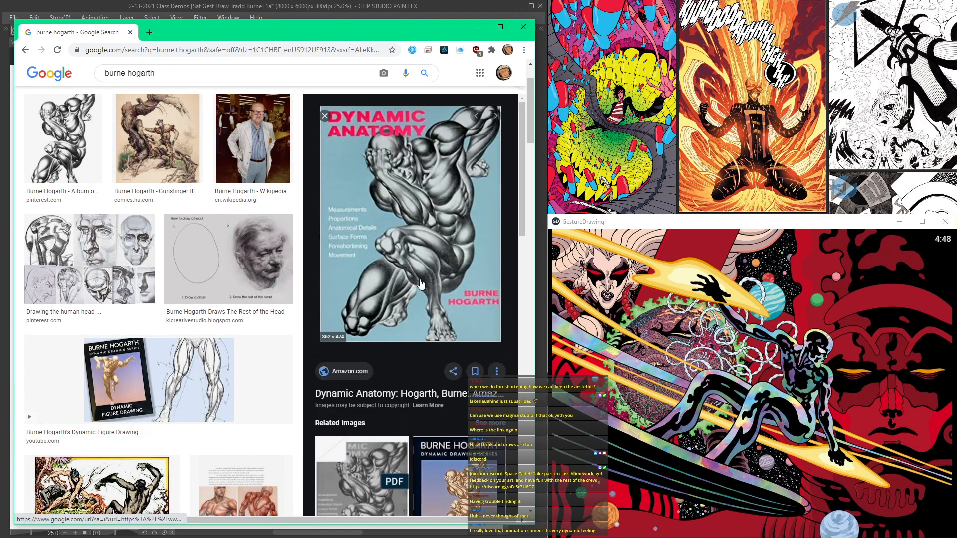
scroll(392, 267, "down", 5)
left_click(479, 275)
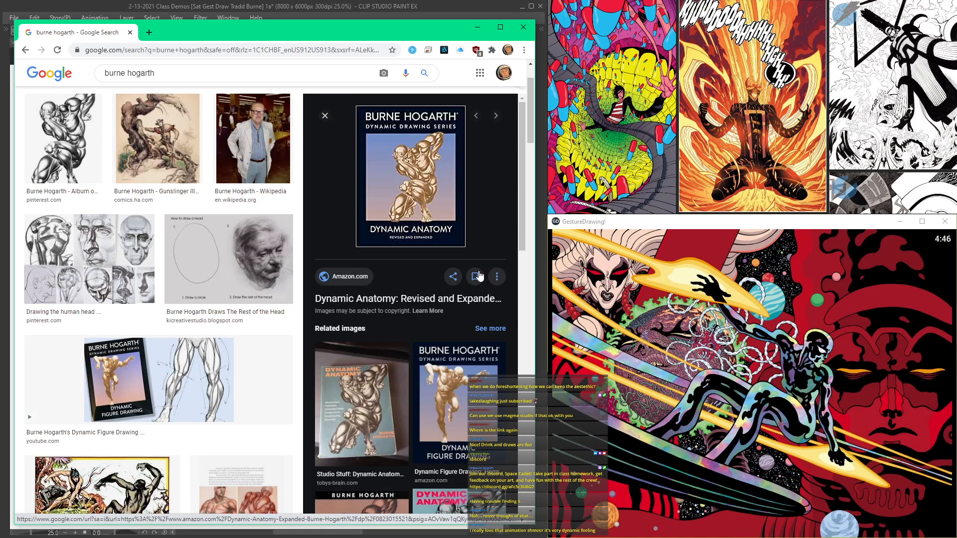
scroll(479, 275, "down", 5)
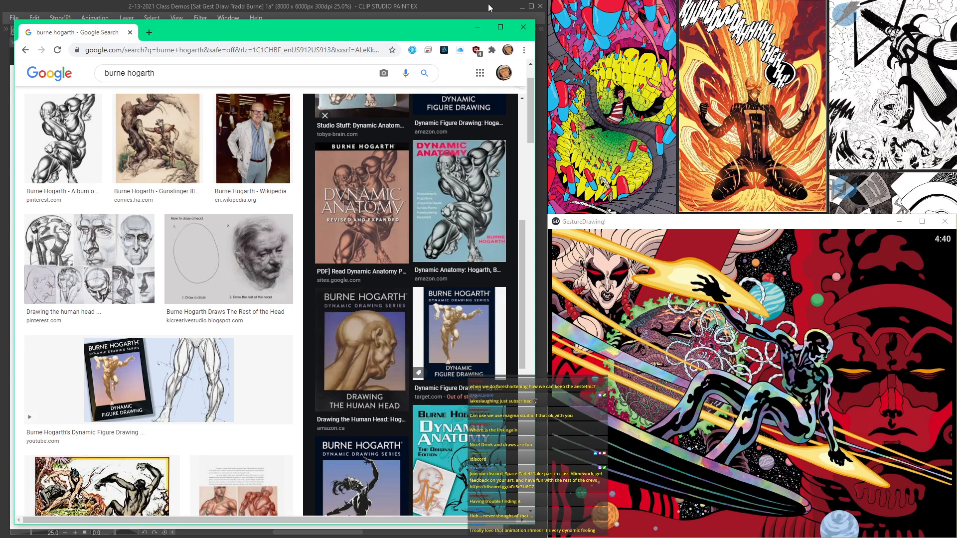
left_click(528, 28)
Step: Sketch a tilted oval head with curved facial guidelines in the empty area beside the standing pencil figure
scroll(383, 232, "down", 3)
key("Tab")
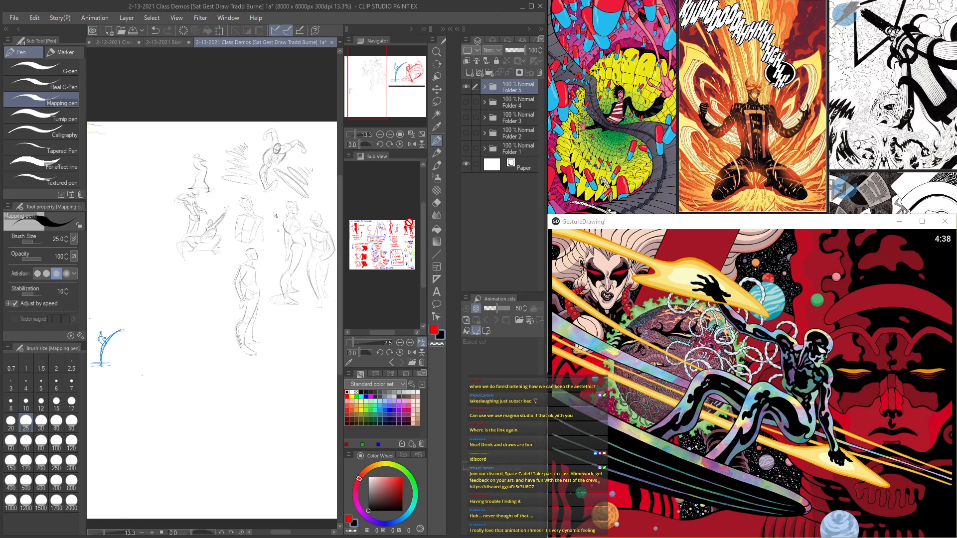
key("Tab")
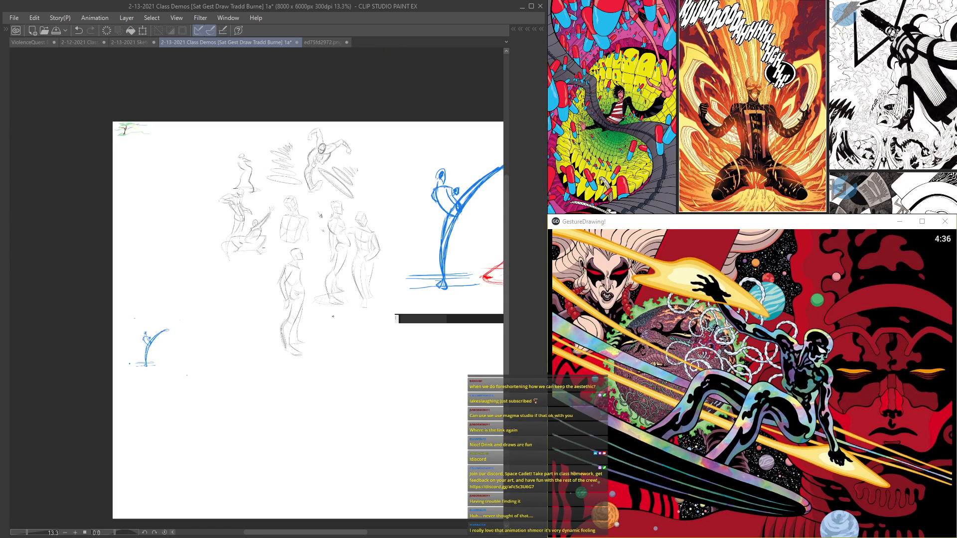
scroll(305, 324, "up", 3)
scroll(234, 182, "up", 2)
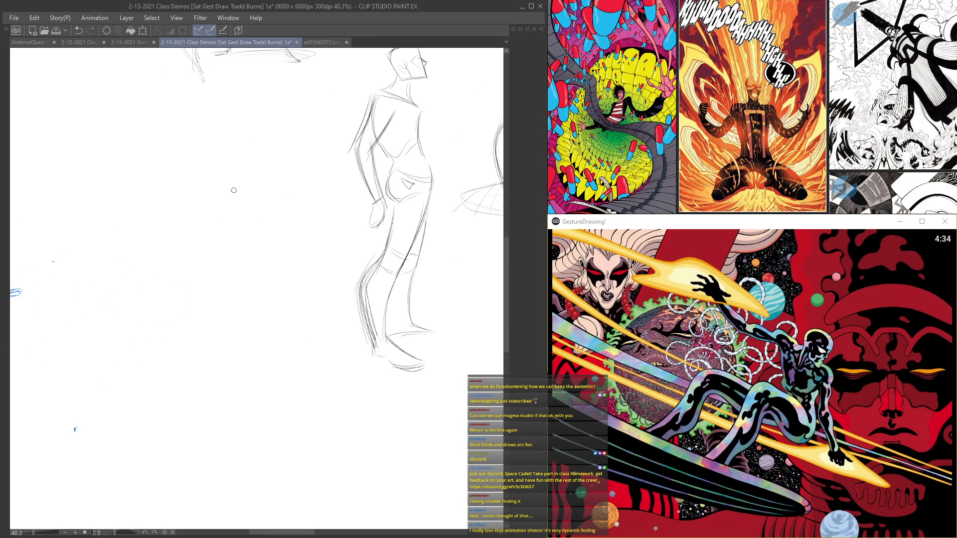
left_click_drag(217, 185, 236, 229)
mouse_move(205, 183)
left_mouse_down()
mouse_move(189, 214)
mouse_move(227, 247)
left_mouse_up()
scroll(198, 208, "up", 1)
left_click_drag(186, 214, 234, 247)
left_click_drag(214, 183, 242, 241)
left_click_drag(226, 191, 243, 234)
scroll(219, 199, "down", 1)
mouse_move(205, 179)
left_mouse_down()
mouse_move(192, 218)
mouse_move(234, 233)
mouse_move(232, 207)
mouse_move(232, 225)
mouse_move(266, 264)
left_mouse_up()
scroll(219, 209, "down", 3)
scroll(219, 210, "up", 2)
Step: Draw the curved sides of the torso below the head, with an inner body line leading toward the hip
left_click_drag(257, 191, 258, 287)
left_click_drag(208, 227, 224, 284)
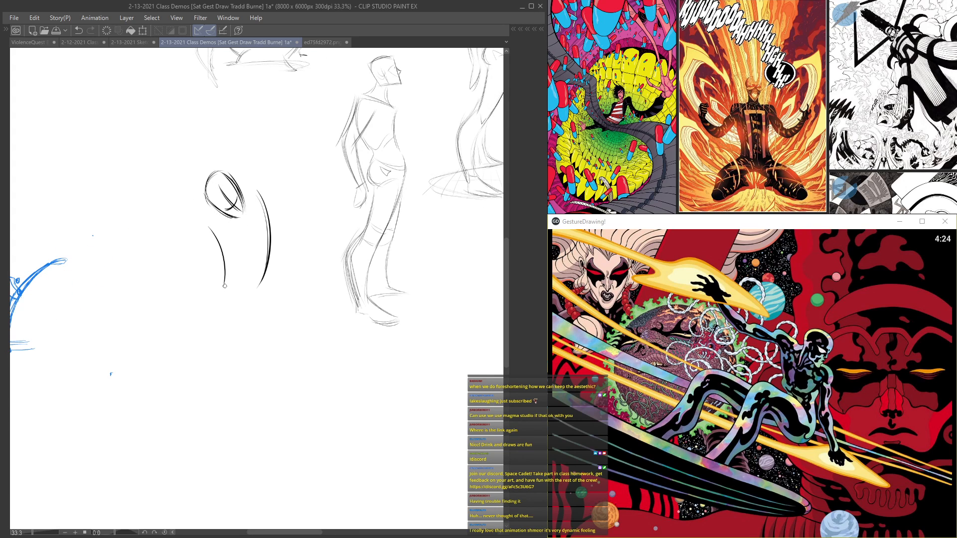
scroll(237, 269, "down", 4)
mouse_move(245, 228)
left_mouse_down()
mouse_move(244, 293)
mouse_move(214, 352)
left_mouse_up()
scroll(232, 266, "up", 3)
Step: Draw the long outer contours of both slanting legs and finish them with small pointed feet
mouse_move(227, 291)
left_mouse_down()
mouse_move(235, 396)
mouse_move(259, 427)
left_mouse_up()
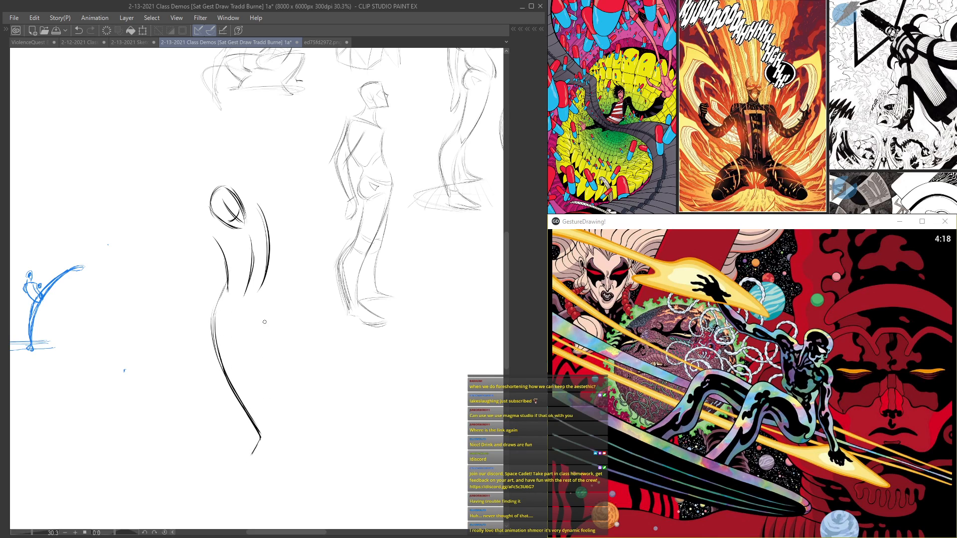
left_click_drag(261, 306, 325, 463)
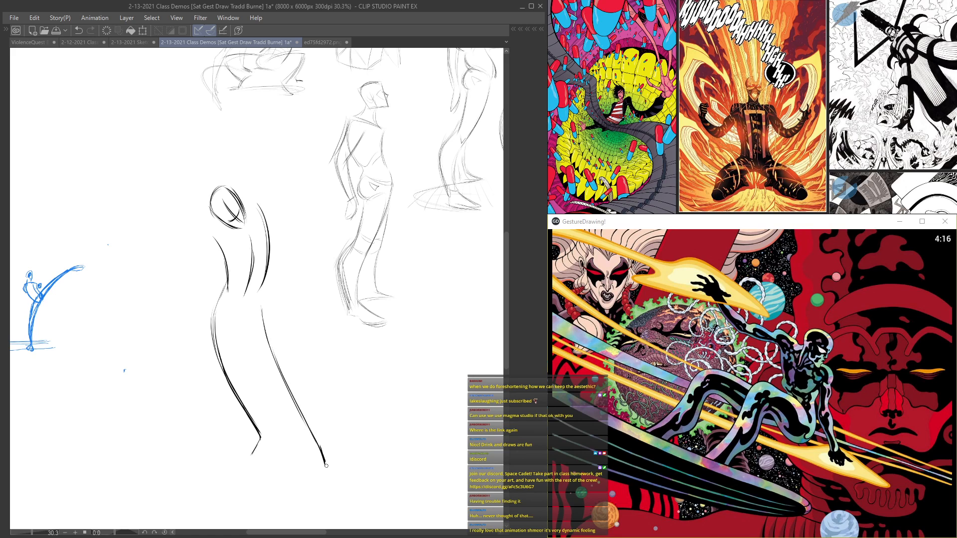
scroll(266, 452, "up", 1)
left_click_drag(260, 437, 250, 458)
left_click_drag(265, 435, 251, 459)
left_click_drag(322, 451, 337, 472)
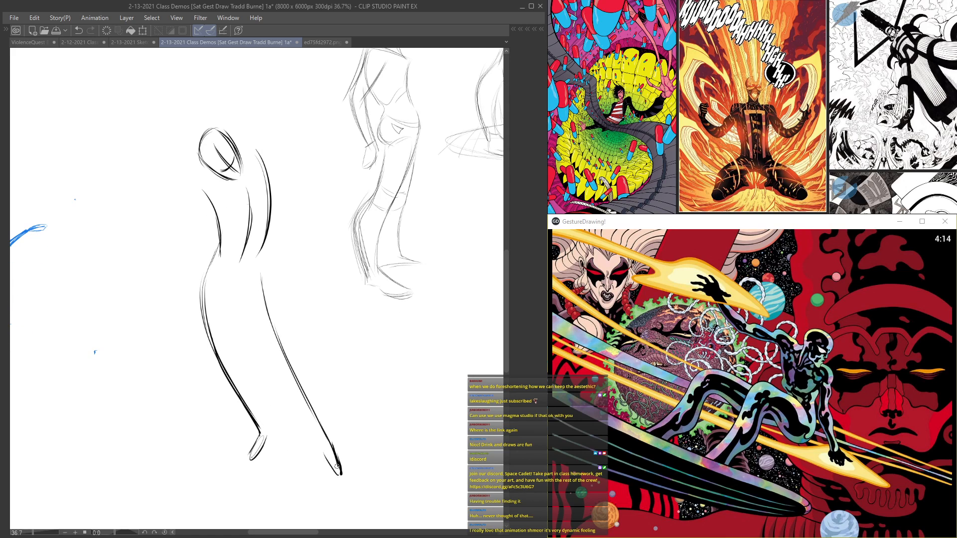
Step: Add the inner contours of both legs and a short curved line at the hip
scroll(313, 399, "down", 1)
left_click_drag(272, 364, 311, 424)
mouse_move(255, 322)
left_mouse_down()
mouse_move(304, 414)
mouse_move(274, 425)
left_mouse_up()
scroll(267, 362, "up", 1)
scroll(239, 298, "up", 1)
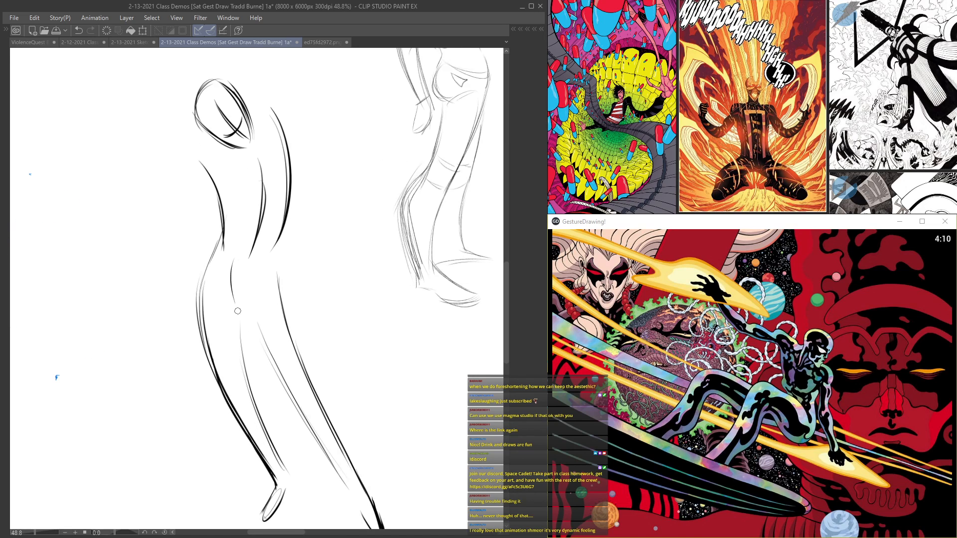
scroll(233, 279, "down", 1)
scroll(217, 198, "up", 2)
scroll(220, 182, "down", 2)
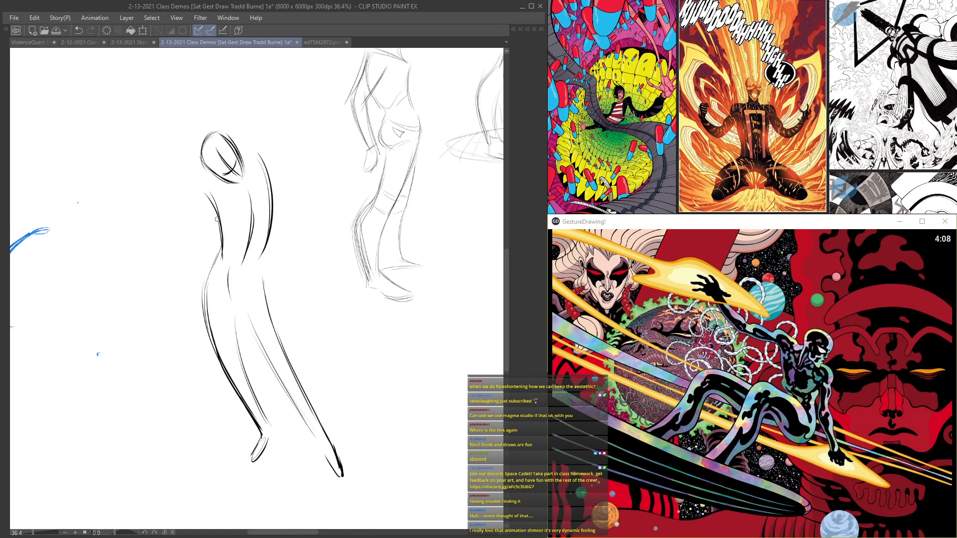
Step: Draw the shoulders and both arms hanging away from the torso, ending in simple hand strokes
scroll(253, 169, "up", 1)
mouse_move(246, 169)
left_mouse_down()
mouse_move(263, 150)
mouse_move(302, 238)
left_mouse_up()
left_click_drag(274, 162, 321, 279)
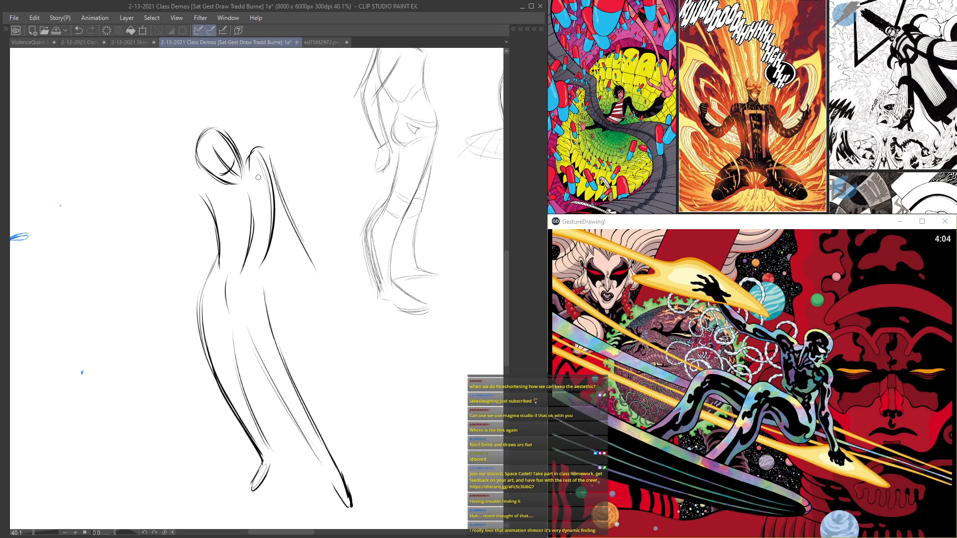
left_click_drag(257, 177, 304, 259)
scroll(196, 205, "up", 1)
mouse_move(198, 185)
left_mouse_down()
mouse_move(183, 239)
mouse_move(137, 320)
mouse_move(138, 348)
left_mouse_up()
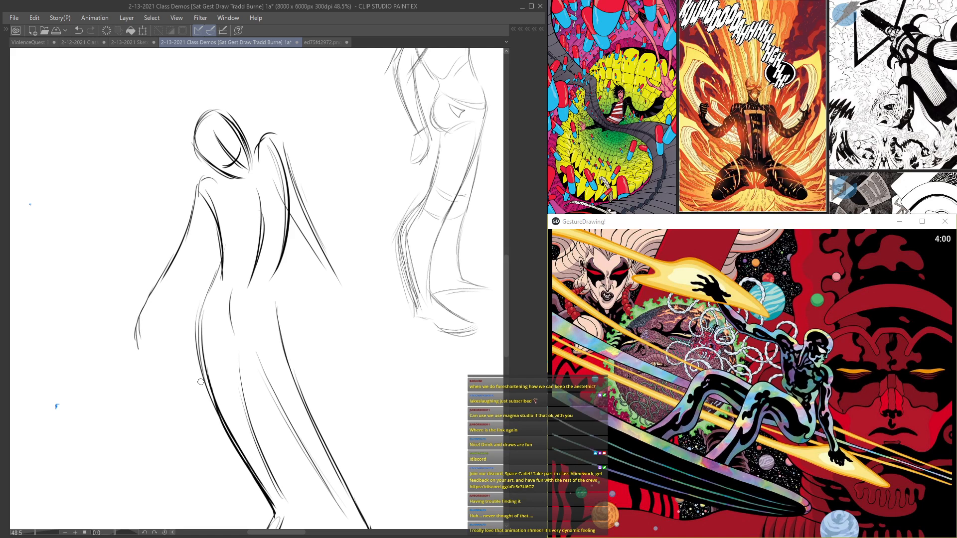
left_click_drag(272, 177, 370, 333)
scroll(320, 280, "up", 1)
mouse_move(327, 281)
left_mouse_down()
mouse_move(344, 332)
mouse_move(378, 352)
left_mouse_up()
scroll(282, 237, "down", 2)
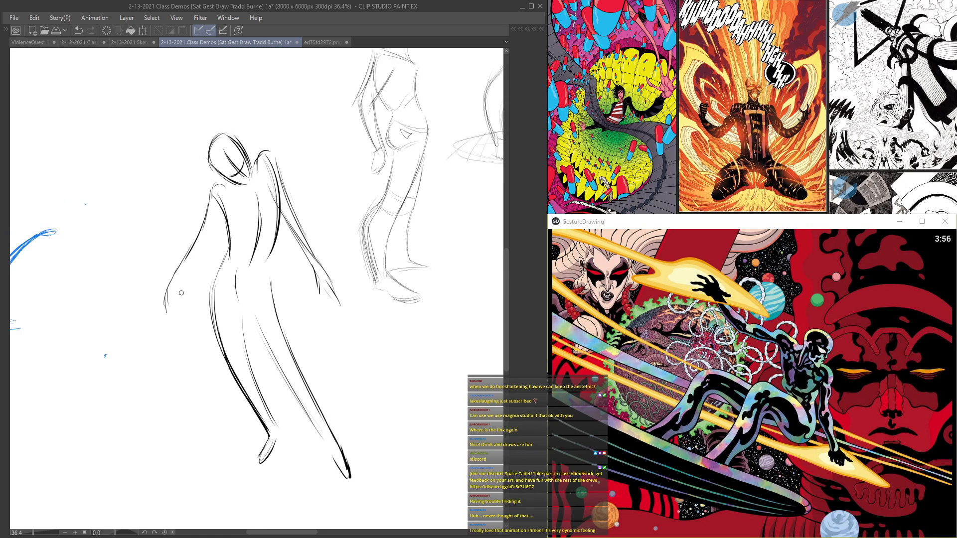
Step: Complete the inner arm contour and add the rib cage arch, waist and chest lines to the torso
left_click_drag(203, 247, 181, 294)
scroll(238, 347, "up", 1)
mouse_move(222, 251)
left_mouse_down()
mouse_move(241, 291)
mouse_move(259, 285)
left_mouse_up()
mouse_move(227, 231)
left_mouse_down()
mouse_move(287, 203)
mouse_move(268, 146)
mouse_move(253, 220)
mouse_move(286, 218)
left_mouse_up()
scroll(279, 211, "down", 2)
scroll(276, 164, "up", 2)
scroll(269, 171, "down", 2)
left_click_drag(287, 174, 263, 191)
left_click_drag(244, 177, 275, 191)
Step: Sketch the V-shaped crotch lines and reinforce the inner leg contours down toward the feet
scroll(249, 187, "up", 2)
left_click_drag(281, 280, 265, 305)
mouse_move(293, 277)
left_mouse_down()
mouse_move(274, 297)
mouse_move(276, 394)
left_mouse_up()
scroll(256, 310, "down", 1)
mouse_move(265, 294)
left_mouse_down()
mouse_move(283, 344)
mouse_move(361, 471)
left_mouse_up()
left_click_drag(267, 317, 367, 466)
scroll(329, 391, "down", 2)
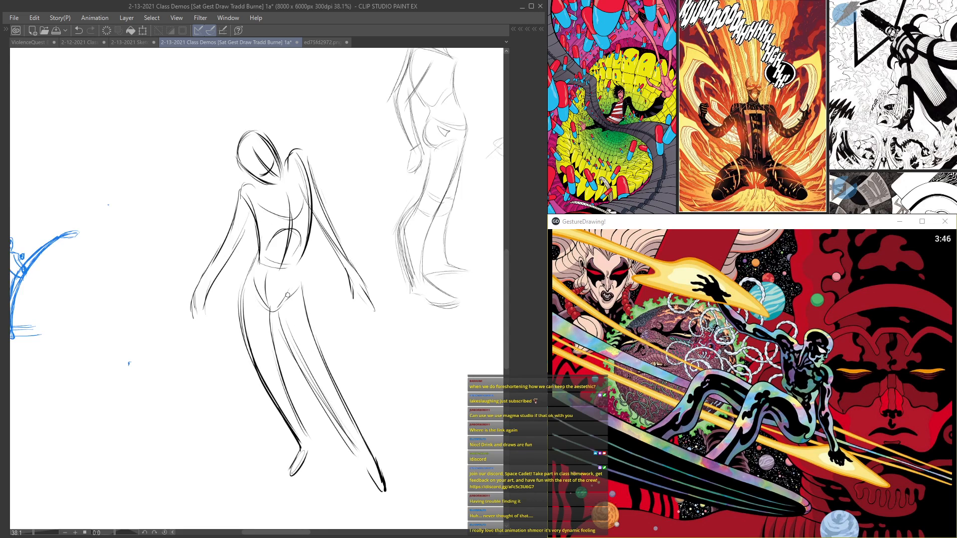
Step: Add curved construction lines across the hips to define the figure's pelvis
scroll(288, 272, "up", 3)
left_click_drag(302, 269, 296, 306)
left_click_drag(247, 261, 254, 321)
left_click_drag(276, 269, 274, 330)
scroll(274, 330, "down", 2)
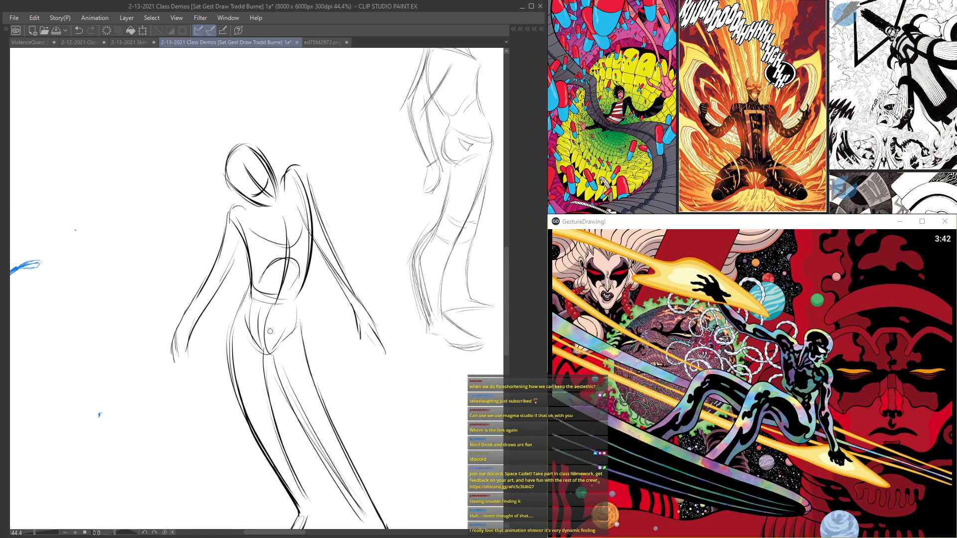
Step: Sketch a second figure's head with a tapered jaw and curved facial guidelines beside the finished figure
scroll(270, 331, "down", 2)
left_click_drag(304, 403, 231, 309)
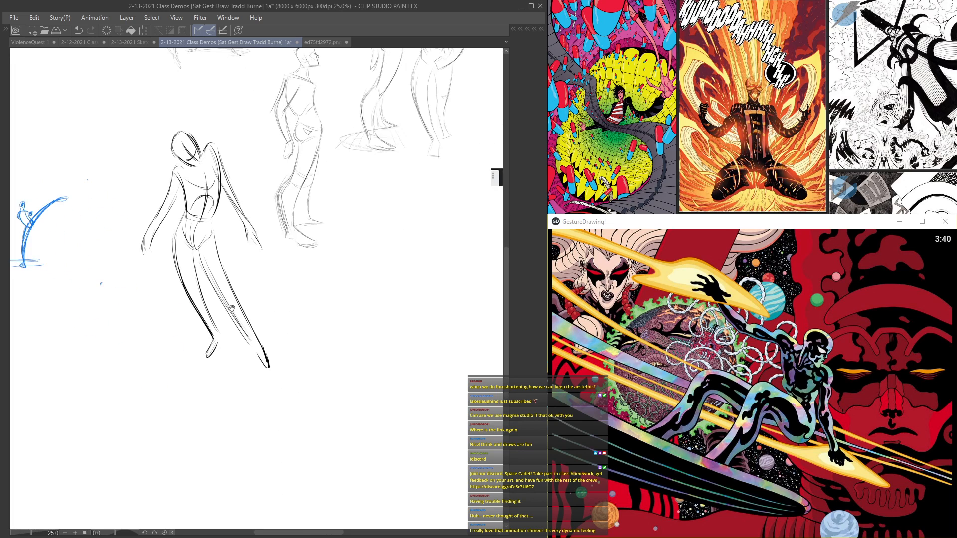
scroll(340, 301, "up", 1)
mouse_move(376, 238)
left_mouse_down()
mouse_move(342, 249)
mouse_move(345, 263)
mouse_move(387, 269)
mouse_move(379, 289)
left_mouse_up()
scroll(349, 264, "up", 1)
left_click_drag(340, 252, 355, 287)
left_click_drag(372, 240, 374, 298)
mouse_move(340, 261)
left_mouse_down()
mouse_move(370, 299)
mouse_move(379, 282)
left_mouse_up()
scroll(363, 277, "up", 2)
scroll(358, 285, "down", 3)
scroll(304, 223, "up", 2)
Step: Sketch the curved side contours of the second figure's torso below its head
mouse_move(317, 288)
left_mouse_down()
mouse_move(326, 336)
mouse_move(353, 372)
left_mouse_up()
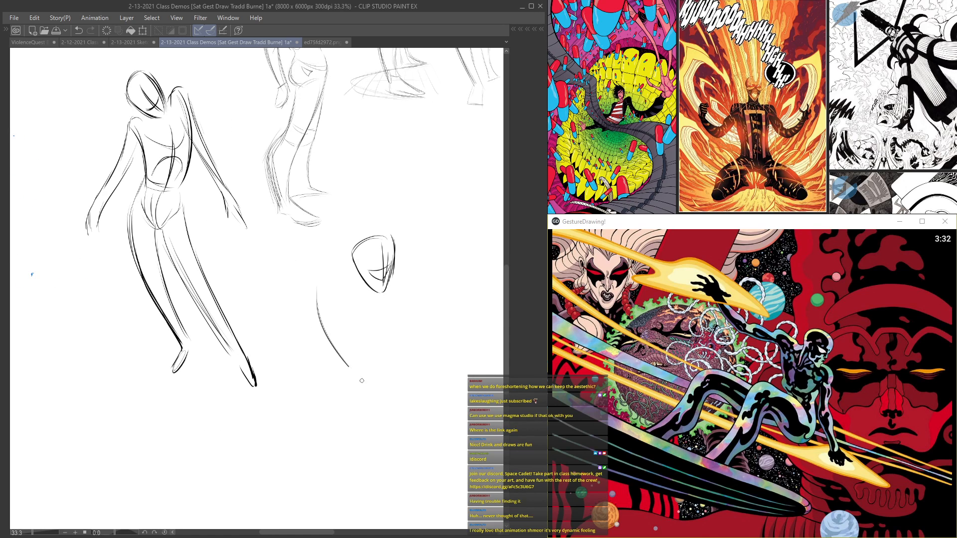
left_click_drag(366, 325, 379, 363)
mouse_move(378, 301)
left_mouse_down()
mouse_move(373, 343)
mouse_move(399, 369)
left_mouse_up()
scroll(345, 275, "up", 1)
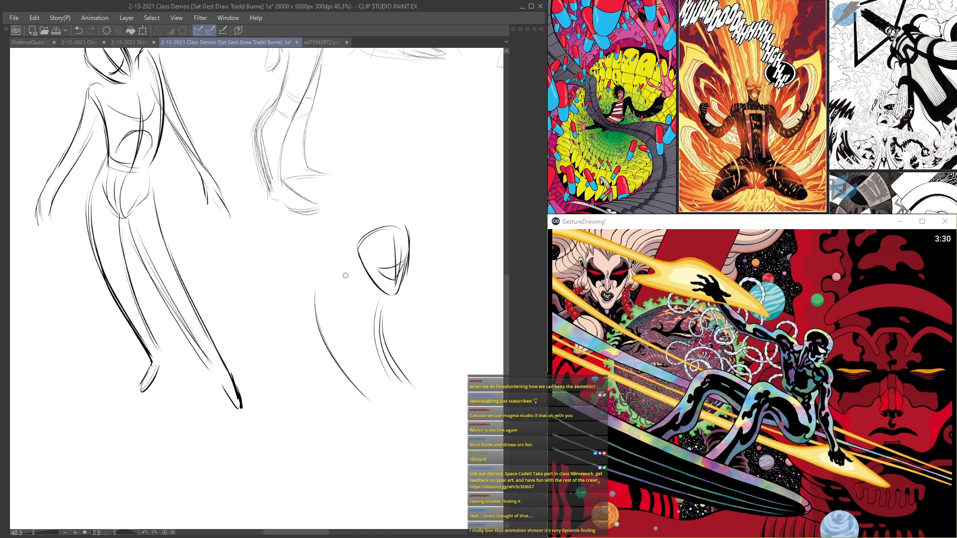
Step: Draw the second figure's shoulder sloping into a bent upper arm ending at the elbow
mouse_move(358, 263)
left_mouse_down()
mouse_move(326, 267)
mouse_move(303, 290)
mouse_move(353, 284)
mouse_move(330, 277)
mouse_move(376, 264)
mouse_move(306, 293)
mouse_move(295, 342)
left_mouse_up()
left_click_drag(277, 331, 296, 341)
scroll(282, 329, "down", 2)
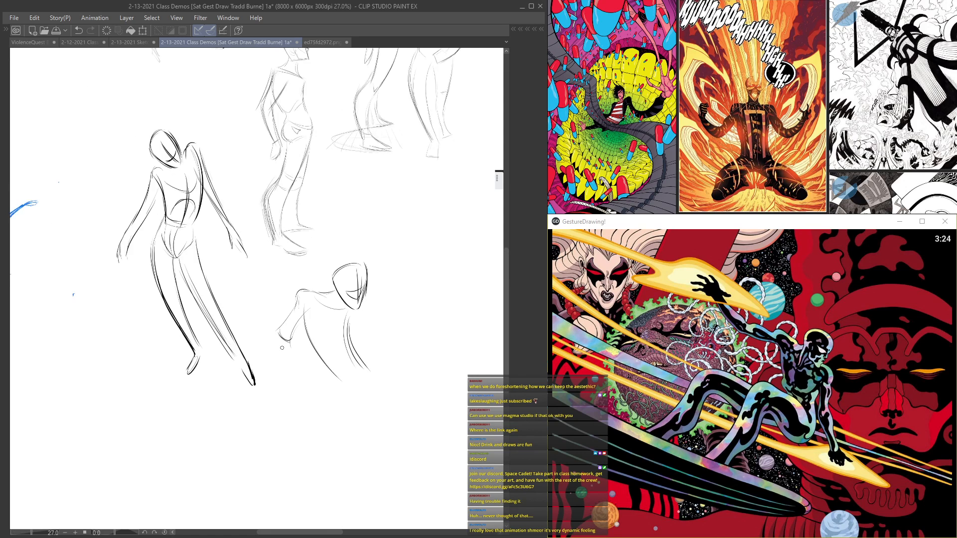
Step: Reinforce the second figure's torso contours with darker, sweeping curves down both sides
scroll(303, 342, "up", 2)
mouse_move(360, 286)
left_mouse_down()
mouse_move(358, 323)
mouse_move(381, 387)
left_mouse_up()
left_click_drag(332, 324, 362, 396)
left_click_drag(375, 305, 401, 381)
scroll(399, 339, "down", 2)
scroll(329, 339, "up", 1)
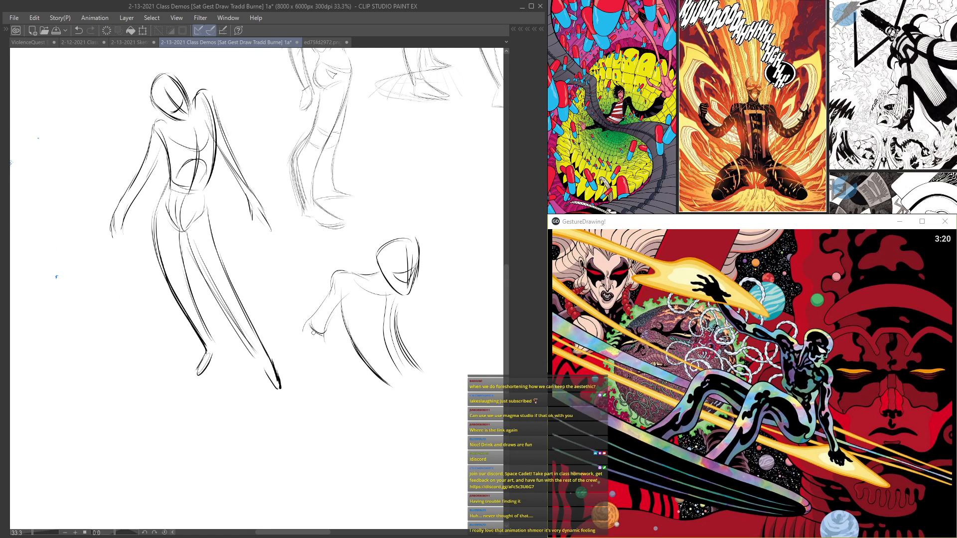
Step: Extend the bent arm from the elbow with long, curved forearm contours
scroll(312, 333, "up", 1)
mouse_move(331, 330)
left_mouse_down()
mouse_move(303, 361)
mouse_move(341, 386)
left_mouse_up()
left_click_drag(299, 331, 323, 398)
left_click_drag(302, 350, 335, 411)
left_click_drag(328, 357, 362, 424)
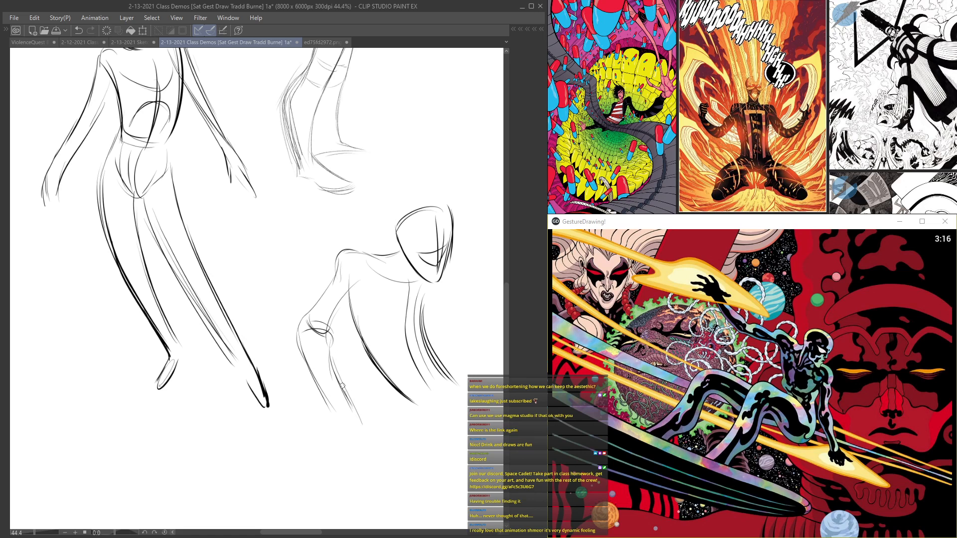
Step: Sketch the second figure's opposite arm from the shoulder through the elbow into the forearm
scroll(338, 305, "down", 5)
scroll(407, 302, "up", 3)
scroll(412, 306, "up", 3)
left_click_drag(400, 274, 441, 322)
mouse_move(392, 304)
left_mouse_down()
mouse_move(443, 349)
mouse_move(441, 317)
mouse_move(458, 334)
mouse_move(440, 366)
mouse_move(455, 372)
left_mouse_up()
scroll(448, 377, "down", 5)
scroll(344, 366, "up", 5)
scroll(336, 360, "down", 6)
scroll(344, 364, "up", 3)
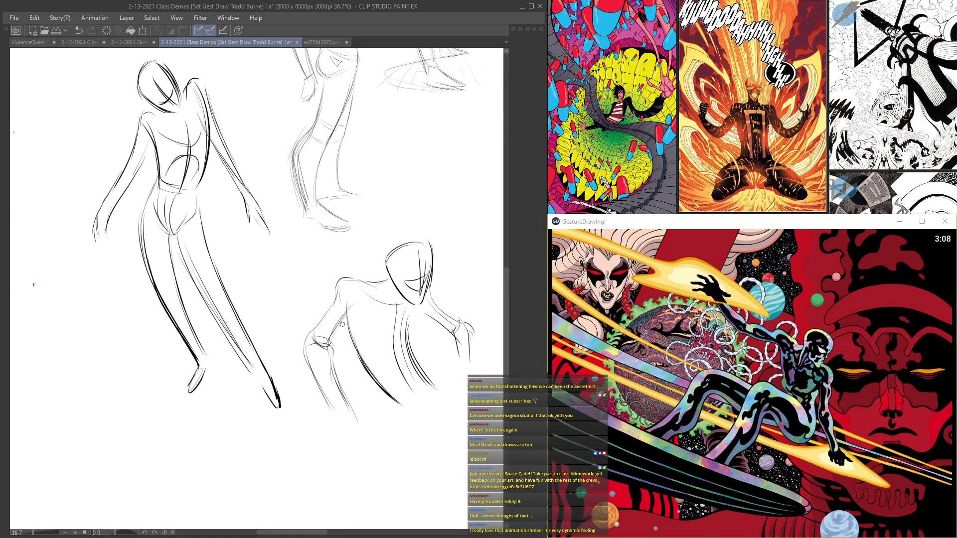
Step: Add a simple angular hand shape at the end of the opposite arm
scroll(381, 341, "down", 1)
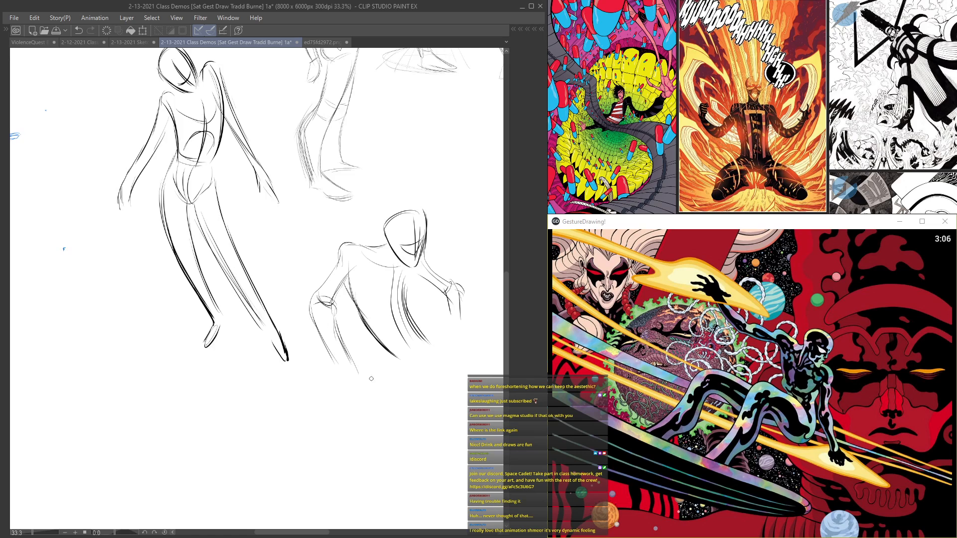
scroll(417, 309, "up", 3)
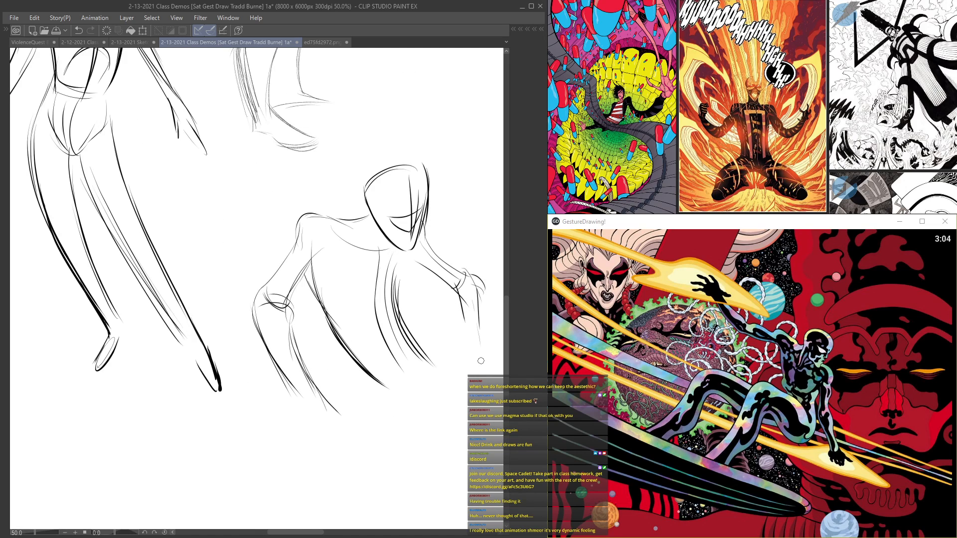
left_click_drag(466, 326, 462, 365)
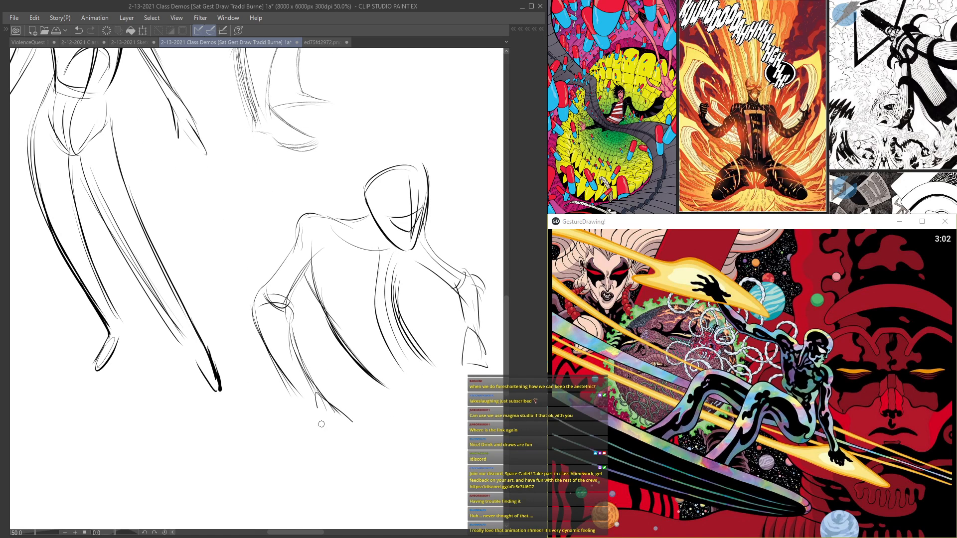
scroll(309, 418, "down", 5)
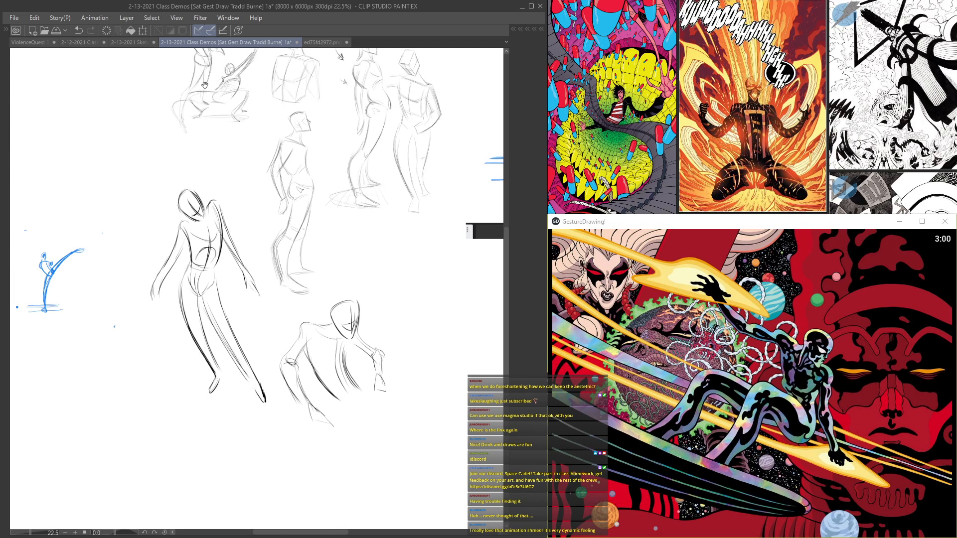
Step: Block in a third figure's tapered head with curved guidelines in the empty area beside the second figure
left_click_drag(383, 251, 292, 245)
scroll(291, 245, "up", 1)
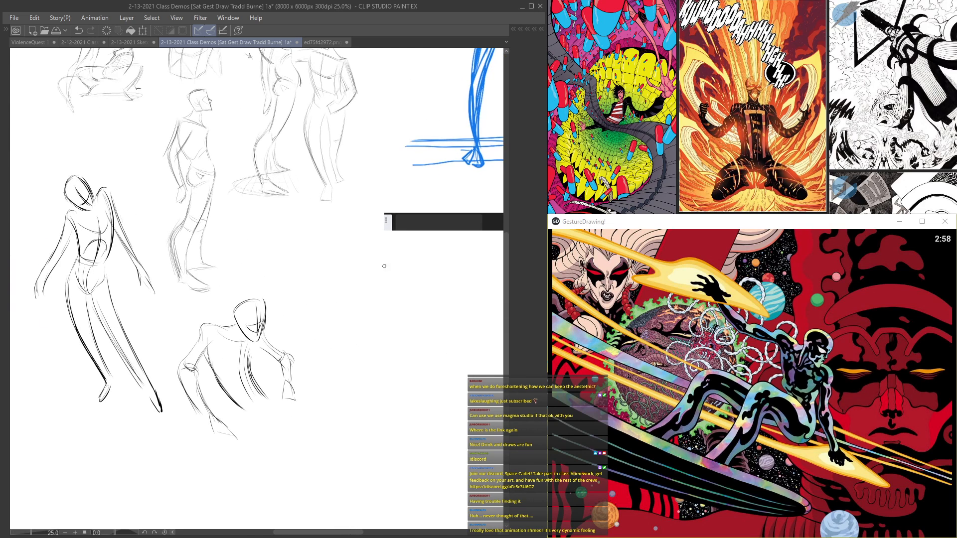
left_click_drag(388, 265, 366, 299)
scroll(366, 299, "up", 1)
left_click_drag(353, 265, 354, 305)
left_click_drag(357, 256, 365, 298)
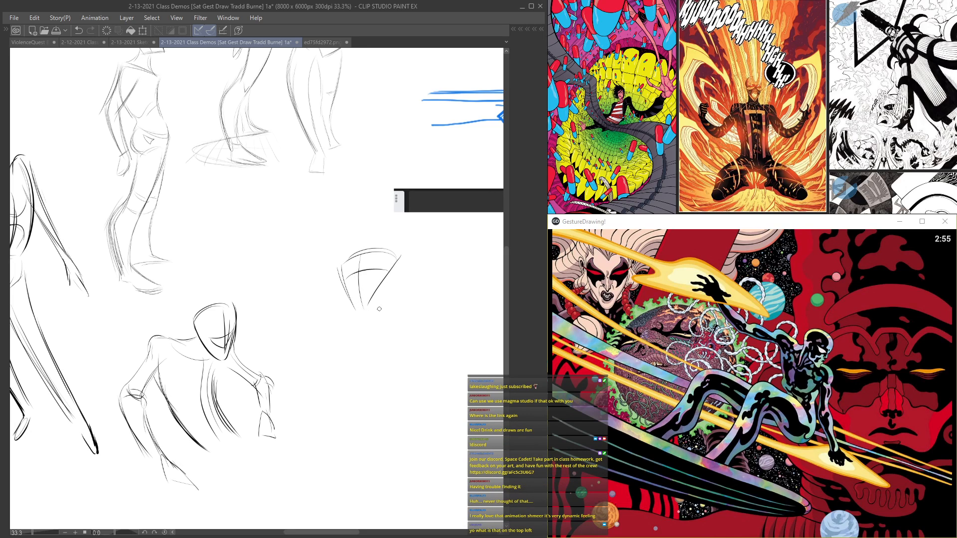
Step: Sketch the third figure's shoulder line, curved center line and side contours of the torso
left_click_drag(418, 339, 341, 338)
left_click_drag(401, 394, 404, 428)
left_click_drag(363, 351, 395, 485)
left_click_drag(364, 372, 398, 488)
Step: Add the ear and the curve of the neck to the third figure's head
scroll(397, 288, "up", 1)
left_click_drag(399, 282, 390, 307)
scroll(394, 260, "up", 1)
left_click_drag(397, 246, 395, 301)
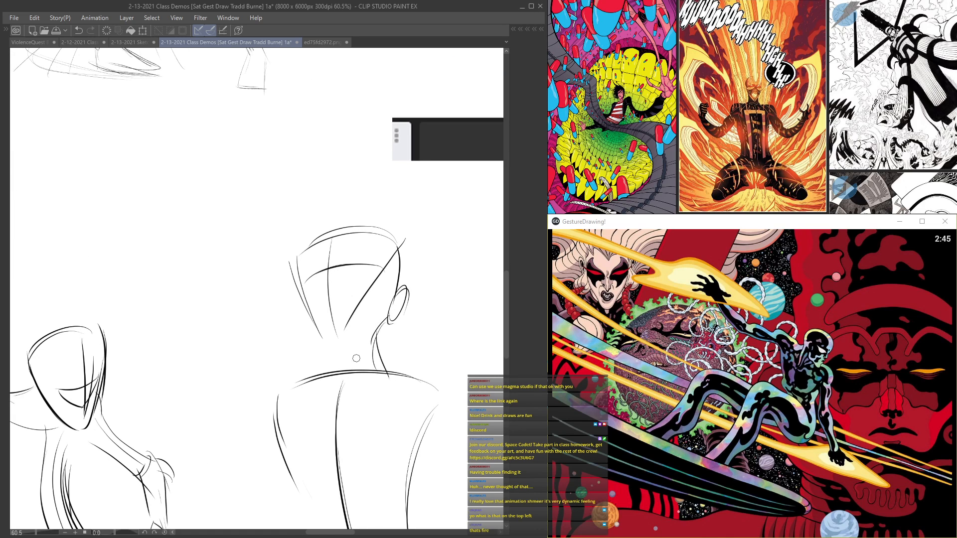
Step: Extend the third figure's torso downward with waist and hip contours on both sides
scroll(334, 300, "down", 6)
scroll(327, 368, "up", 4)
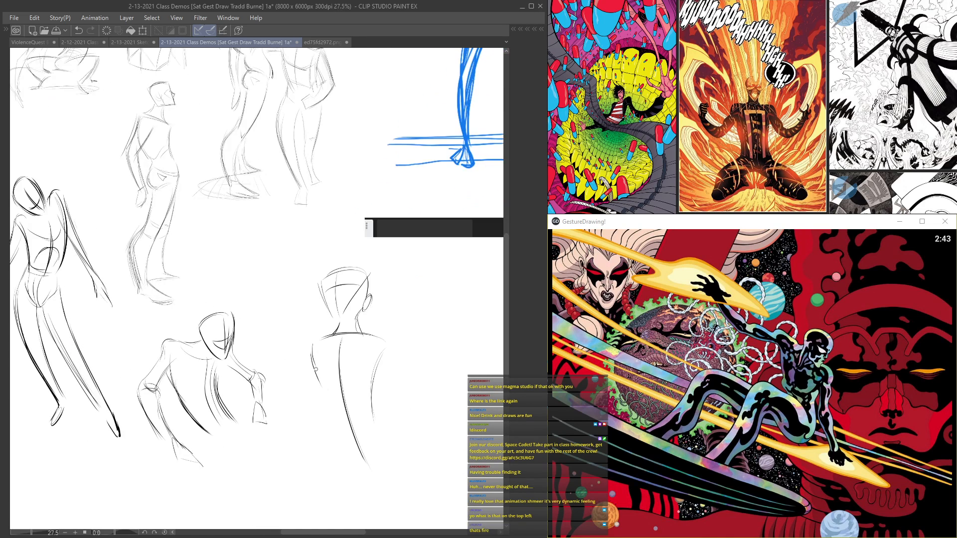
left_click_drag(329, 408, 331, 460)
scroll(367, 463, "up", 1)
left_click_drag(372, 376, 398, 445)
left_click_drag(378, 402, 404, 457)
Step: Strengthen the third figure's shoulder contours and complete its neck with a short curve below the head
left_click_drag(305, 326, 313, 367)
left_click_drag(315, 310, 303, 336)
left_click_drag(385, 316, 321, 313)
scroll(376, 307, "up", 2)
left_click_drag(349, 279, 371, 306)
scroll(362, 300, "up", 3)
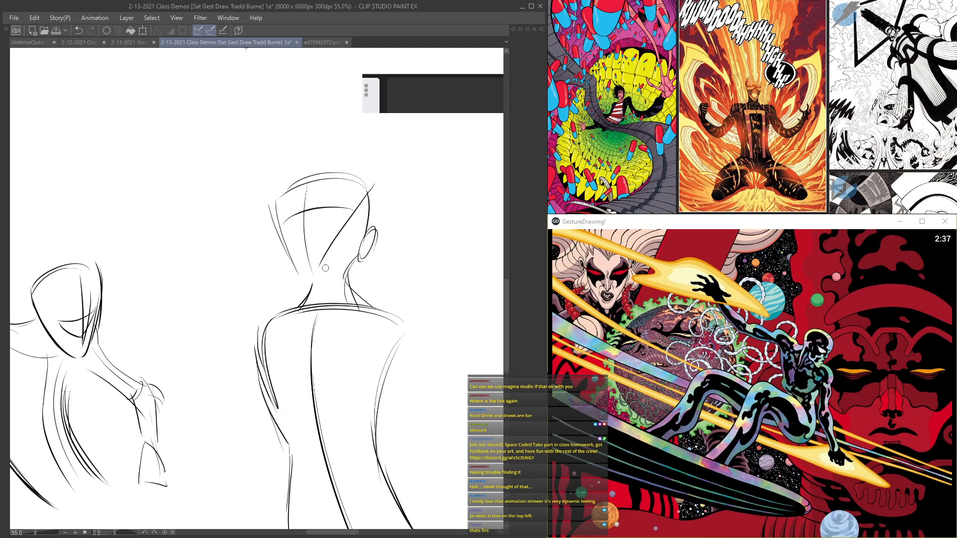
left_click_drag(302, 279, 330, 274)
mouse_move(751, 419)
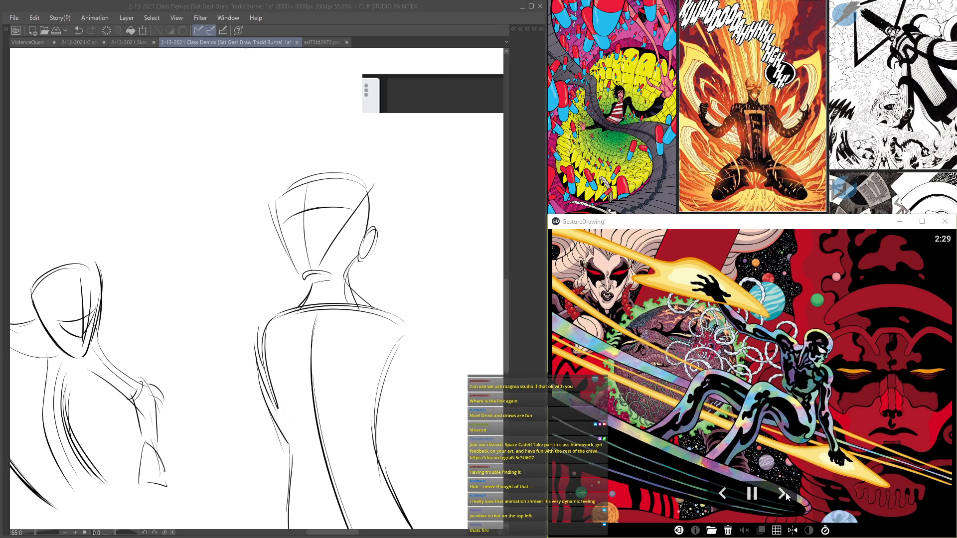
key("alt+Tab")
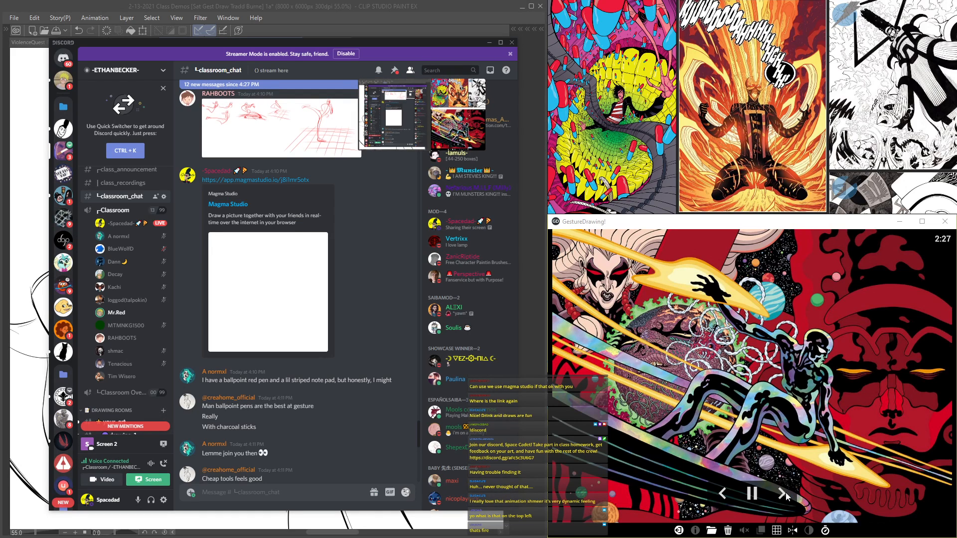
left_click(425, 28)
Step: Block in a fourth figure's tapered head with crossing facial guidelines in the empty space beside the third figure
scroll(376, 200, "down", 2)
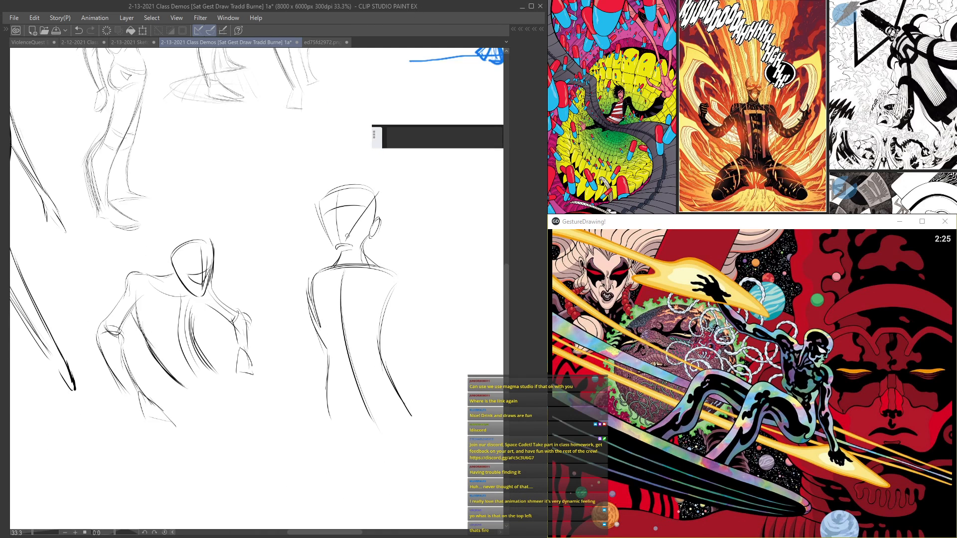
scroll(347, 235, "down", 2)
left_click_drag(469, 256, 371, 290)
scroll(371, 291, "up", 2)
mouse_move(362, 214)
left_mouse_down()
mouse_move(308, 223)
mouse_move(334, 275)
mouse_move(370, 269)
mouse_move(339, 275)
left_mouse_up()
scroll(317, 238, "up", 1)
left_click_drag(380, 241, 335, 247)
left_click_drag(360, 203, 364, 274)
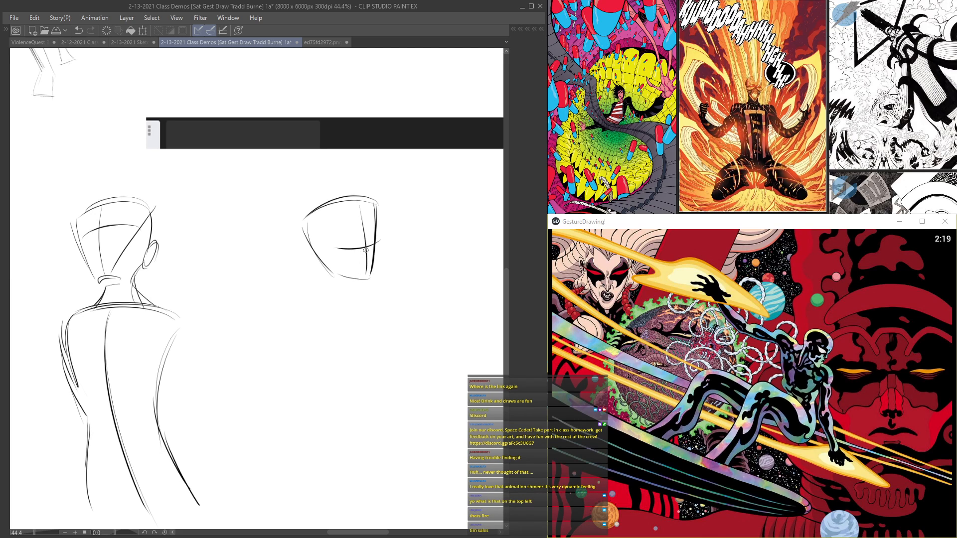
Step: Draw the fourth figure's jaw and neck flowing into a rounded shoulder and chest contour
mouse_move(328, 240)
left_mouse_down()
mouse_move(361, 269)
mouse_move(327, 283)
mouse_move(375, 313)
left_mouse_up()
scroll(335, 249, "down", 1)
scroll(335, 249, "up", 1)
mouse_move(330, 258)
left_mouse_down()
mouse_move(293, 344)
mouse_move(318, 383)
left_mouse_up()
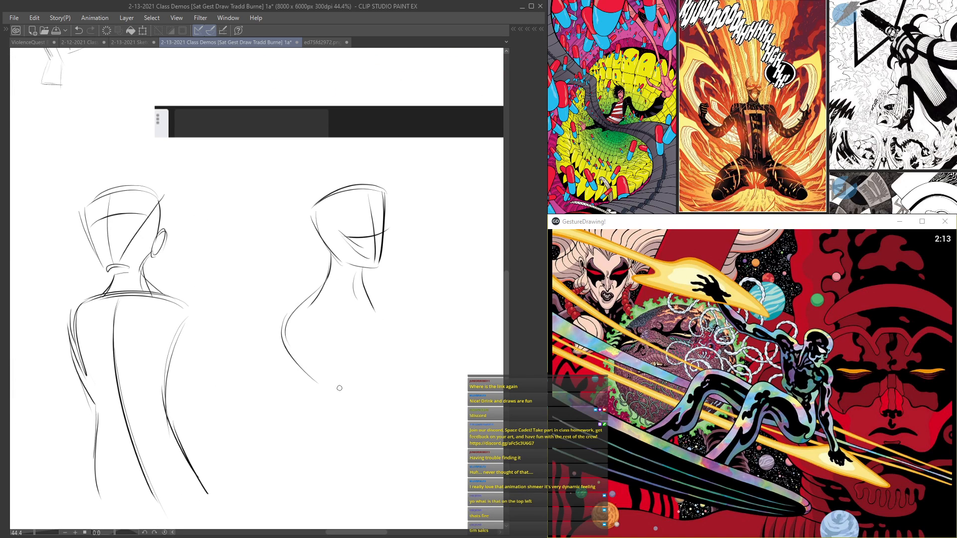
Step: Sketch the fourth figure's far shoulder and reinforce the sweeping contours on both sides of the rib cage
left_click_drag(377, 285, 394, 363)
mouse_move(285, 327)
left_mouse_down()
mouse_move(312, 372)
mouse_move(346, 390)
left_mouse_up()
left_click_drag(360, 302, 405, 370)
mouse_move(376, 317)
left_mouse_down()
mouse_move(407, 403)
mouse_move(417, 383)
mouse_move(411, 404)
left_mouse_up()
Step: Draw the fourth figure's pinched waist and close the rounded pelvis shape beneath it
left_click_drag(421, 387, 411, 413)
mouse_move(340, 386)
left_mouse_down()
mouse_move(368, 413)
mouse_move(363, 429)
left_mouse_up()
left_click_drag(424, 392, 415, 424)
mouse_move(360, 403)
left_mouse_down()
mouse_move(355, 441)
mouse_move(345, 441)
mouse_move(334, 471)
mouse_move(358, 492)
left_mouse_up()
left_click_drag(351, 440, 372, 514)
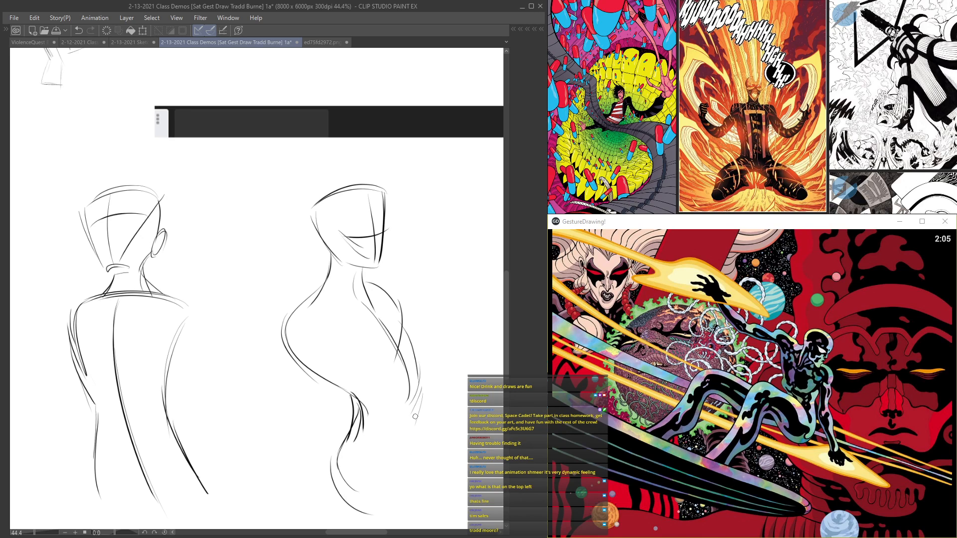
left_click_drag(421, 421, 414, 512)
left_click_drag(435, 472, 372, 512)
left_click_drag(345, 481, 405, 495)
scroll(262, 173, "down", 3)
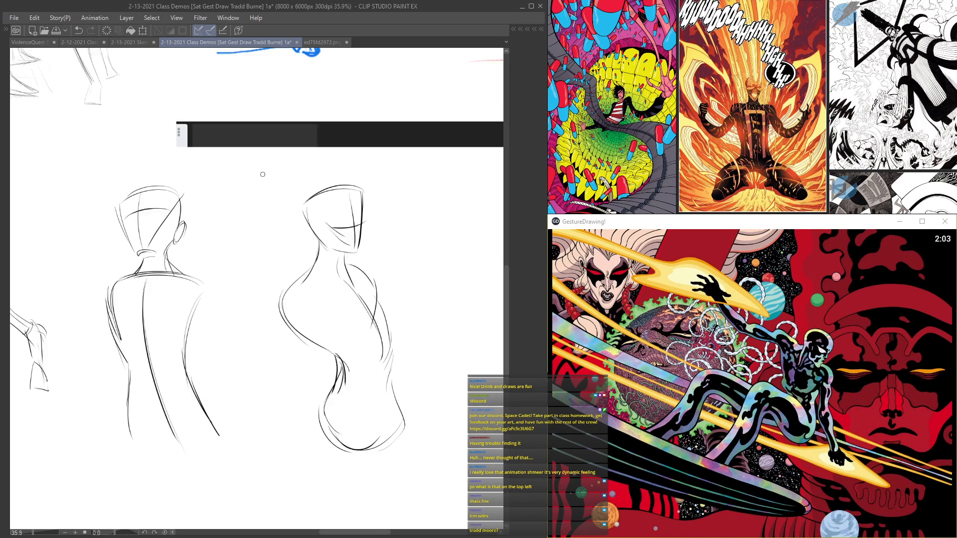
scroll(269, 286, "up", 4)
Step: Add the collarbone line and rounded near shoulder to the fourth figure
mouse_move(370, 270)
left_mouse_down()
mouse_move(346, 276)
mouse_move(269, 268)
mouse_move(273, 309)
mouse_move(304, 291)
mouse_move(285, 323)
left_mouse_up()
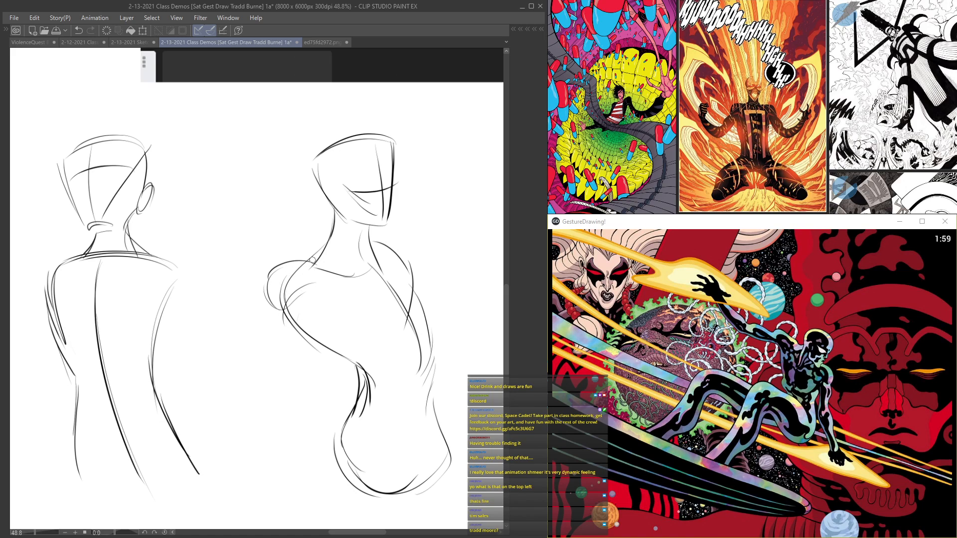
left_click_drag(372, 242, 375, 267)
scroll(260, 292, "down", 4)
scroll(269, 309, "up", 2)
mouse_move(285, 266)
left_mouse_down()
mouse_move(305, 294)
mouse_move(277, 320)
left_mouse_up()
Step: Sketch the fourth figure's near arm with long, curved upper arm and forearm contours
scroll(292, 281, "up", 3)
mouse_move(320, 281)
left_mouse_down()
mouse_move(320, 334)
mouse_move(303, 361)
left_mouse_up()
mouse_move(277, 298)
left_mouse_down()
mouse_move(280, 366)
mouse_move(269, 389)
mouse_move(291, 443)
left_mouse_up()
left_click_drag(264, 381, 294, 455)
left_click_drag(307, 353, 319, 471)
left_click_drag(299, 287, 301, 443)
Step: Add the far shoulder curve, chest line and far arm contour to the fourth figure
mouse_move(333, 262)
left_mouse_down()
mouse_move(314, 289)
mouse_move(332, 240)
left_mouse_up()
left_click_drag(296, 243, 291, 269)
mouse_move(328, 231)
left_mouse_down()
mouse_move(348, 186)
mouse_move(387, 244)
left_mouse_up()
scroll(373, 209, "down", 5)
scroll(340, 199, "up", 4)
mouse_move(352, 272)
left_mouse_down()
mouse_move(376, 299)
mouse_move(450, 272)
mouse_move(423, 340)
left_mouse_up()
mouse_move(447, 301)
left_mouse_down()
mouse_move(456, 366)
mouse_move(441, 412)
left_mouse_up()
Step: Define the near arm's wrist and block in its hand, reinforcing the arm contours
left_click_drag(338, 400, 350, 454)
left_click_drag(312, 427, 327, 450)
left_click_drag(344, 443, 336, 456)
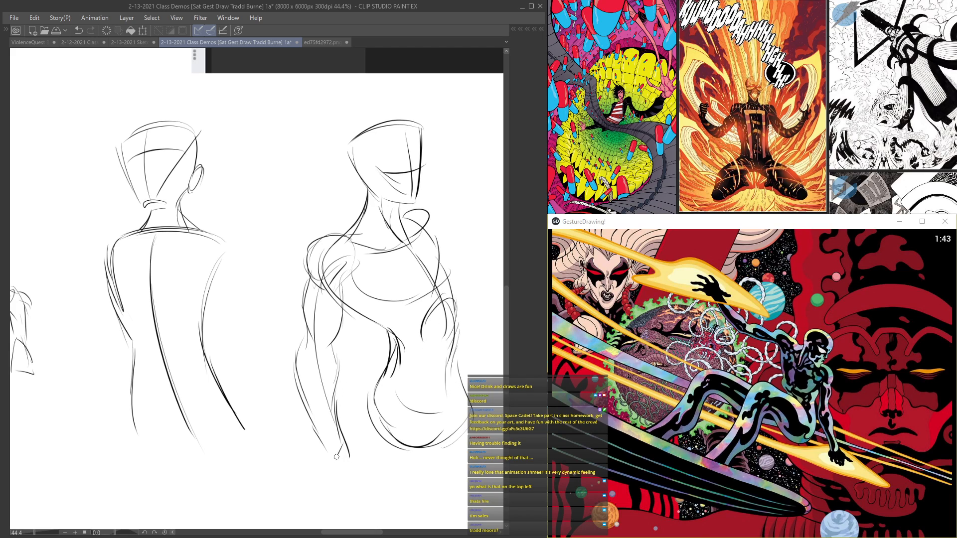
mouse_move(305, 309)
left_mouse_down()
mouse_move(305, 422)
mouse_move(324, 464)
mouse_move(351, 484)
left_mouse_up()
mouse_move(338, 451)
left_mouse_down()
mouse_move(325, 470)
mouse_move(347, 499)
left_mouse_up()
left_click_drag(344, 288, 324, 361)
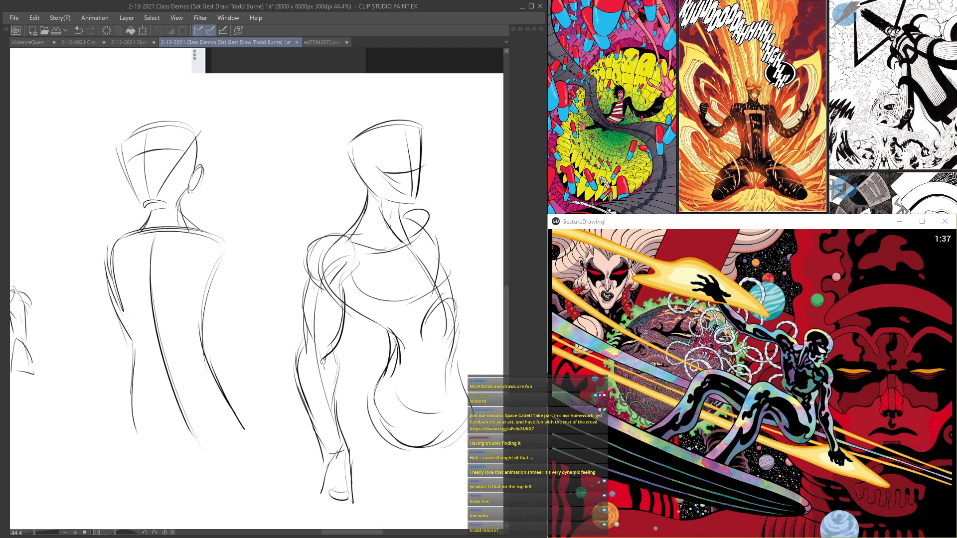
Step: Define the fourth figure's trapezius and near shoulder muscles and darken the collarbone line
scroll(321, 319, "up", 1)
scroll(333, 159, "down", 3)
scroll(343, 179, "up", 2)
left_click_drag(349, 214, 322, 246)
scroll(322, 226, "up", 3)
mouse_move(365, 146)
left_mouse_down()
mouse_move(297, 216)
mouse_move(308, 258)
left_mouse_up()
left_click_drag(310, 247, 339, 263)
scroll(335, 277, "down", 2)
mouse_move(326, 266)
left_mouse_down()
mouse_move(423, 279)
mouse_move(437, 267)
left_mouse_up()
Step: Strengthen the fourth figure's rib cage contour beneath the chest and its far side
scroll(436, 269, "down", 2)
scroll(423, 186, "up", 2)
left_click_drag(331, 313, 373, 342)
mouse_move(333, 325)
left_mouse_down()
mouse_move(372, 341)
mouse_move(355, 339)
mouse_move(387, 371)
left_mouse_up()
mouse_move(444, 270)
left_mouse_down()
mouse_move(456, 332)
mouse_move(423, 338)
mouse_move(420, 350)
left_mouse_up()
Step: Reinforce the fourth figure's waist and outer pelvis contours with darker curves
scroll(449, 358, "down", 2)
scroll(448, 364, "up", 2)
mouse_move(448, 306)
left_mouse_down()
mouse_move(438, 379)
mouse_move(449, 423)
mouse_move(430, 458)
mouse_move(410, 463)
left_mouse_up()
left_click_drag(363, 417, 385, 458)
scroll(385, 457, "up", 3)
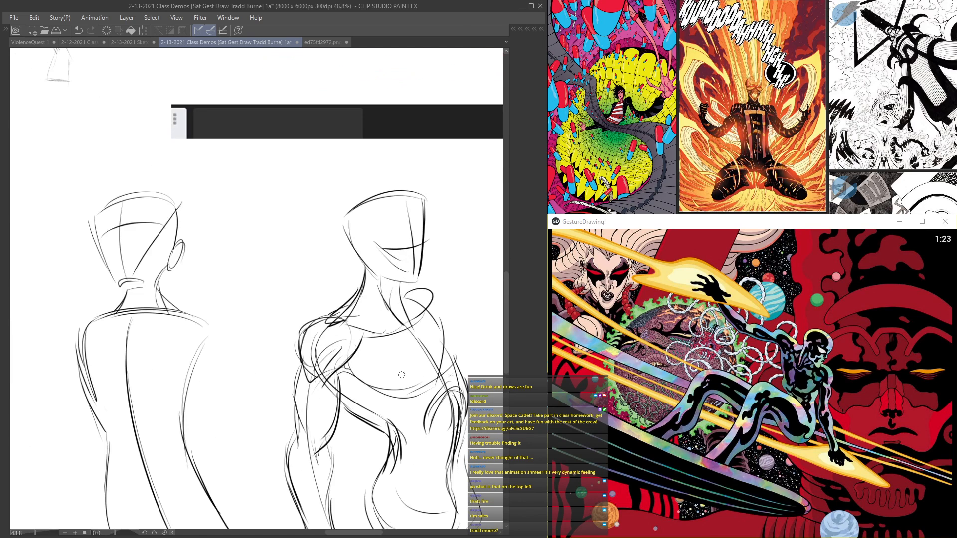
Step: Add the ear to the fourth figure's head and reinforce its back, crown and facial guideline
scroll(357, 414, "down", 1)
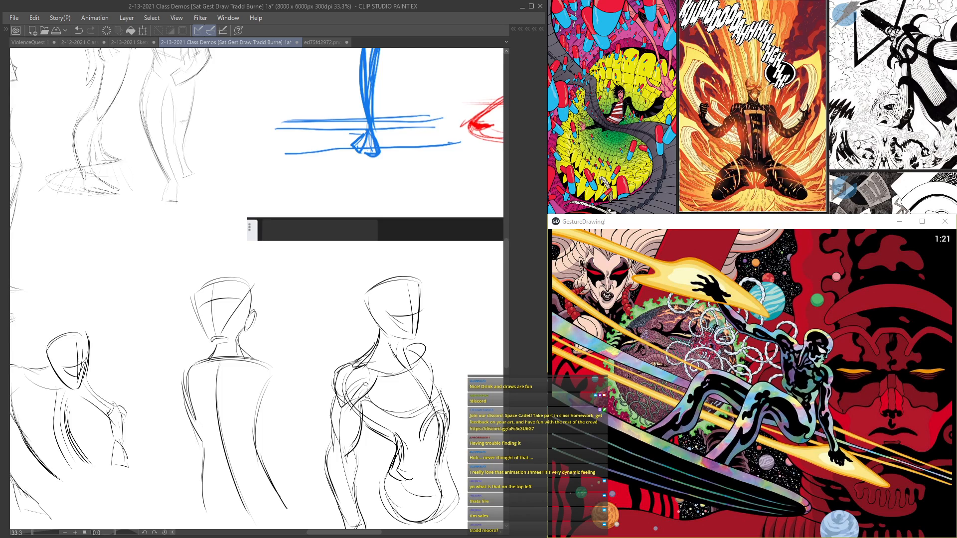
scroll(365, 384, "up", 1)
scroll(421, 312, "up", 1)
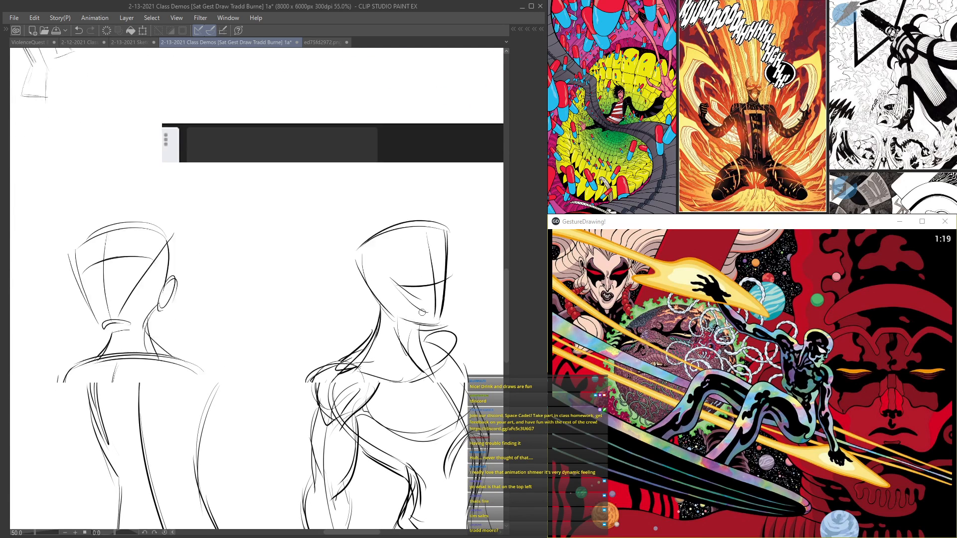
scroll(422, 312, "up", 1)
mouse_move(386, 279)
left_mouse_down()
mouse_move(391, 319)
mouse_move(381, 305)
left_mouse_up()
left_click_drag(352, 264, 372, 304)
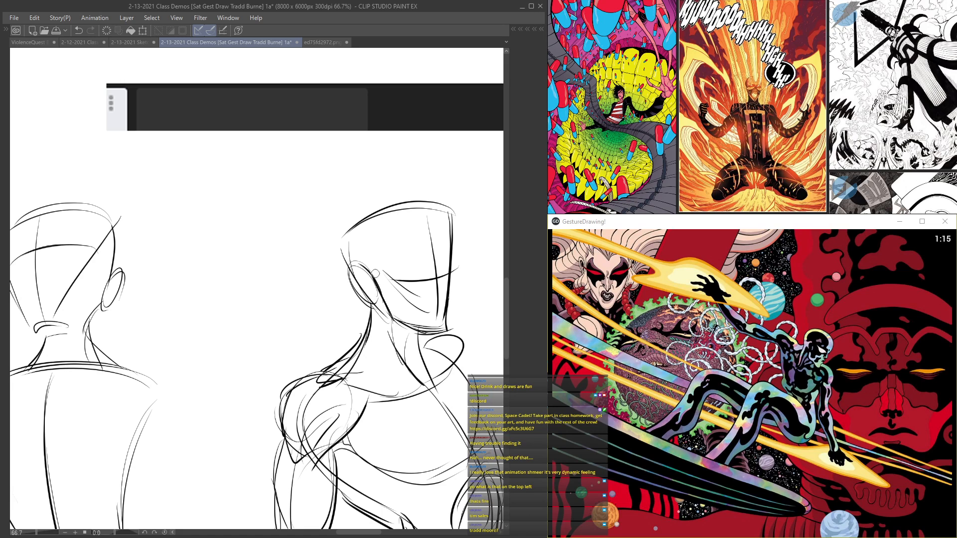
left_click_drag(363, 233, 349, 278)
mouse_move(355, 214)
left_mouse_down()
mouse_move(452, 209)
mouse_move(451, 287)
left_mouse_up()
scroll(452, 287, "down", 3)
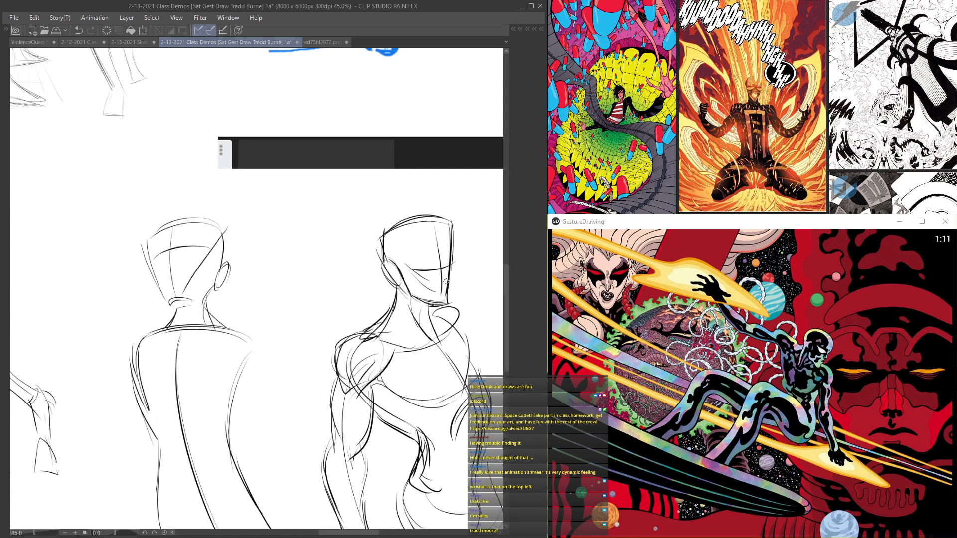
Step: Sketch tapered fingers extending from the fourth figure's near hand
scroll(449, 299, "up", 1)
scroll(434, 316, "down", 3)
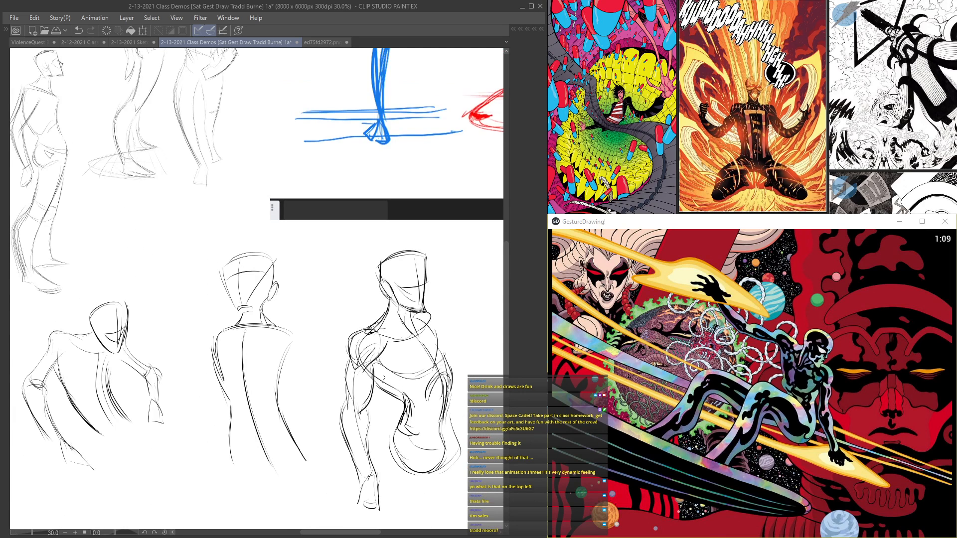
scroll(403, 397, "up", 1)
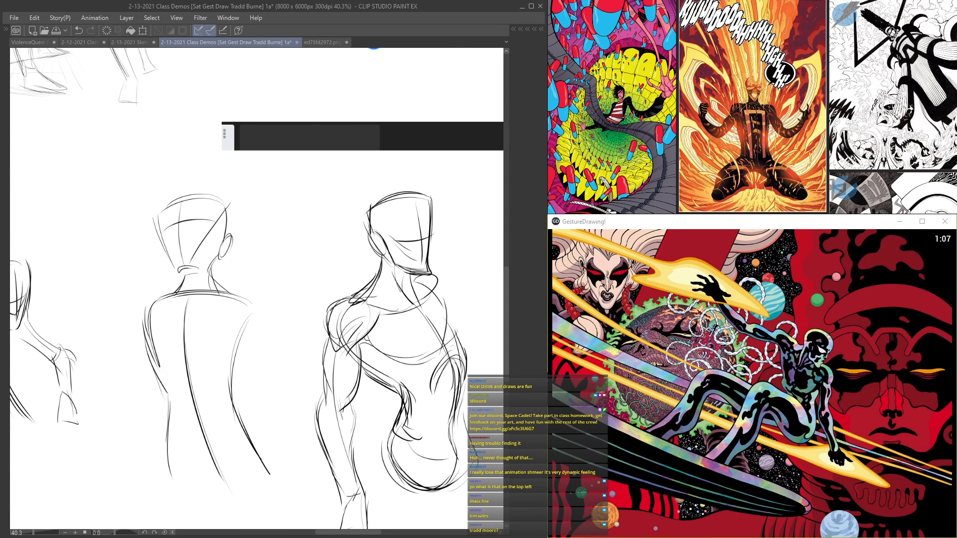
scroll(396, 422, "down", 2)
scroll(396, 422, "up", 2)
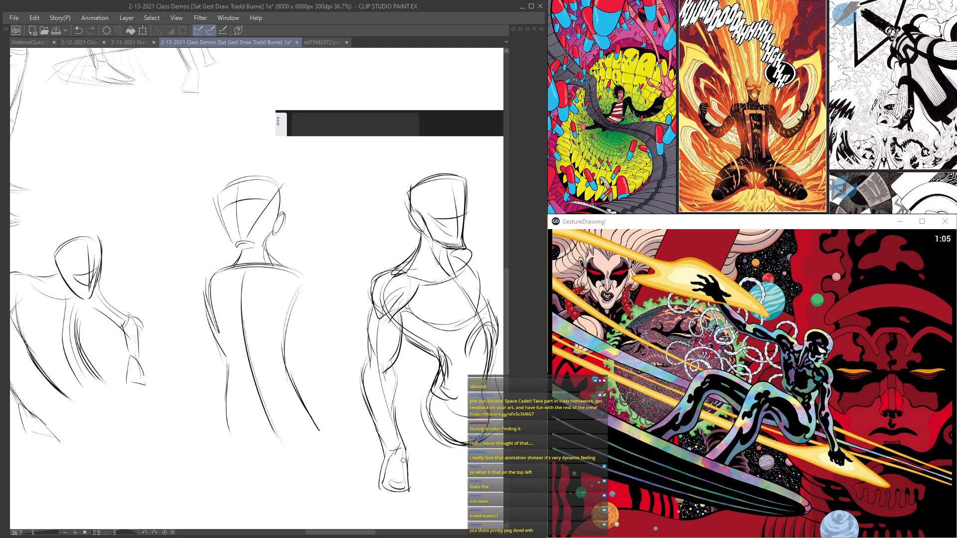
scroll(391, 475, "down", 3)
mouse_move(408, 357)
left_mouse_down()
mouse_move(412, 382)
mouse_move(401, 390)
left_mouse_up()
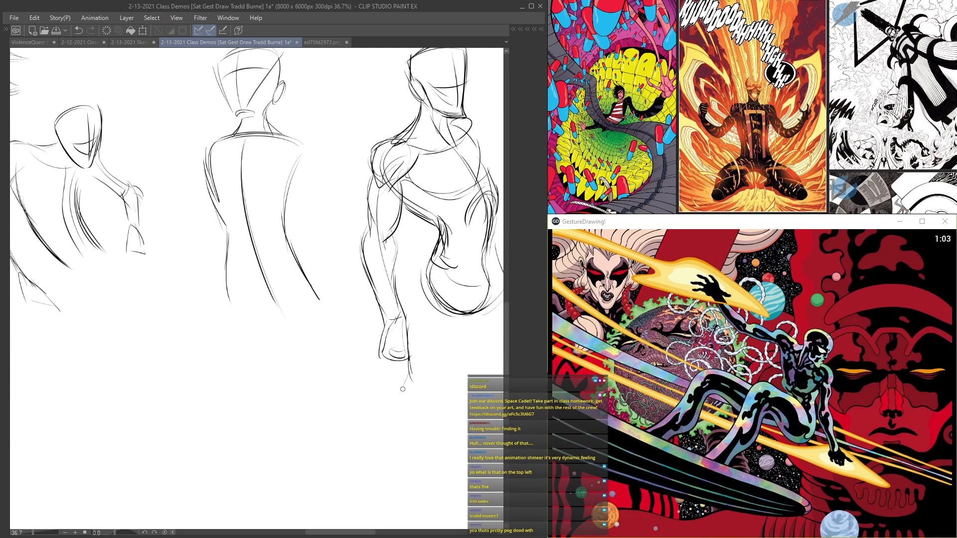
left_click_drag(407, 355, 400, 396)
left_click_drag(408, 358, 396, 401)
mouse_move(403, 364)
left_mouse_down()
mouse_move(377, 398)
mouse_move(392, 414)
left_mouse_up()
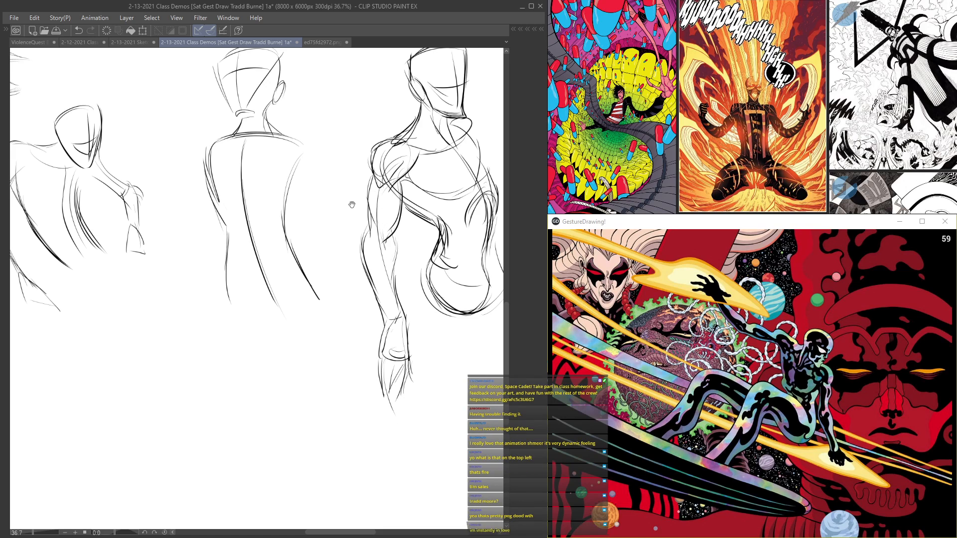
Step: Sketch the fourth figure's waistband and crotch curves and block in the long contours of the near thigh
left_click_drag(333, 188, 224, 218)
mouse_move(338, 281)
left_mouse_down()
mouse_move(362, 306)
mouse_move(354, 331)
mouse_move(392, 339)
mouse_move(388, 308)
left_mouse_up()
mouse_move(348, 333)
left_mouse_down()
mouse_move(354, 290)
mouse_move(370, 351)
left_mouse_up()
left_click_drag(328, 197, 336, 292)
left_click_drag(321, 225, 350, 335)
left_click_drag(362, 219, 382, 320)
mouse_move(370, 272)
left_mouse_down()
mouse_move(380, 351)
mouse_move(361, 361)
left_mouse_up()
left_click_drag(337, 309, 377, 349)
Step: Build up both of the fourth figure's thighs with long flowing curves running down toward the knees
left_click_drag(328, 224, 358, 337)
mouse_move(412, 201)
left_mouse_down()
mouse_move(397, 337)
mouse_move(387, 331)
left_mouse_up()
left_click_drag(371, 260, 389, 336)
left_click_drag(372, 286, 382, 227)
mouse_move(385, 165)
left_mouse_down()
mouse_move(377, 242)
mouse_move(394, 263)
left_mouse_up()
left_click_drag(395, 248, 396, 266)
left_click_drag(342, 259, 387, 266)
Step: Darken the base of the fourth figure's neck and sketch the far forearm and hand
left_click_drag(346, 148, 347, 286)
left_click_drag(346, 248, 369, 246)
mouse_move(369, 245)
left_mouse_down()
mouse_move(415, 317)
mouse_move(413, 303)
mouse_move(389, 291)
mouse_move(366, 293)
left_mouse_up()
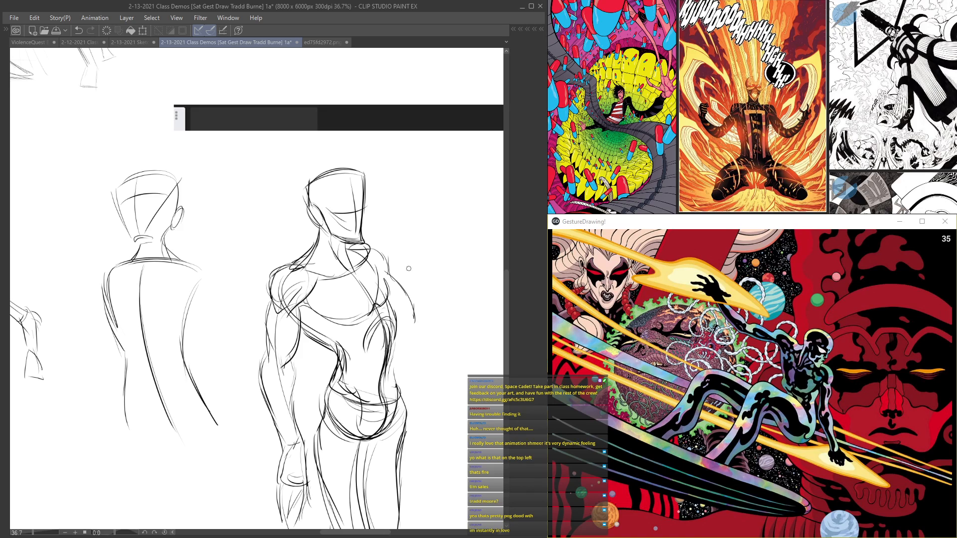
mouse_move(415, 326)
left_mouse_down()
mouse_move(431, 346)
mouse_move(423, 327)
mouse_move(423, 391)
mouse_move(404, 359)
mouse_move(421, 341)
mouse_move(432, 423)
left_mouse_up()
mouse_move(427, 381)
left_mouse_down()
mouse_move(430, 402)
mouse_move(432, 391)
left_mouse_up()
mouse_move(407, 334)
left_mouse_down()
mouse_move(415, 414)
mouse_move(445, 455)
left_mouse_up()
left_click_drag(426, 424, 435, 452)
Step: Review the full page of gesture sketches and torso constructions at reduced zoom
mouse_move(308, 404)
left_mouse_down()
mouse_move(309, 209)
mouse_move(323, 282)
left_mouse_up()
mouse_move(323, 146)
left_mouse_down()
mouse_move(332, 334)
mouse_move(359, 279)
mouse_move(246, 318)
mouse_move(327, 296)
left_mouse_up()
scroll(331, 333, "down", 8)
scroll(352, 277, "up", 3)
key("Tab")
Step: Move Layer 18 to the top of Folder 5 and save the document
key("Tab")
scroll(328, 357, "up", 4)
left_click_drag(279, 322, 150, 372)
left_click_drag(174, 340, 84, 343)
scroll(275, 426, "up", 2)
scroll(87, 343, "down", 4)
left_click_drag(253, 324, 72, 278)
scroll(140, 306, "down", 4)
left_click_drag(52, 414, 262, 291)
scroll(200, 300, "down", 4)
key("Tab")
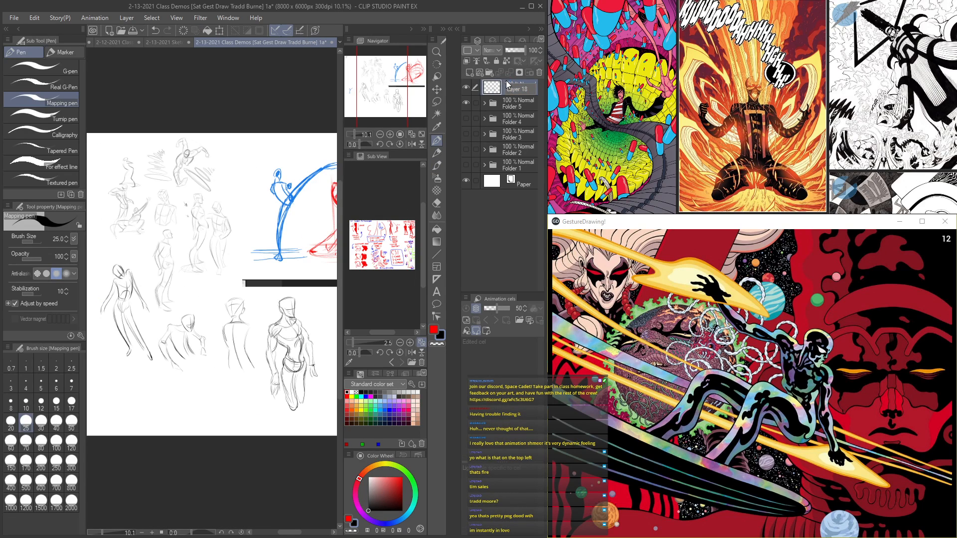
left_click_drag(508, 84, 510, 100)
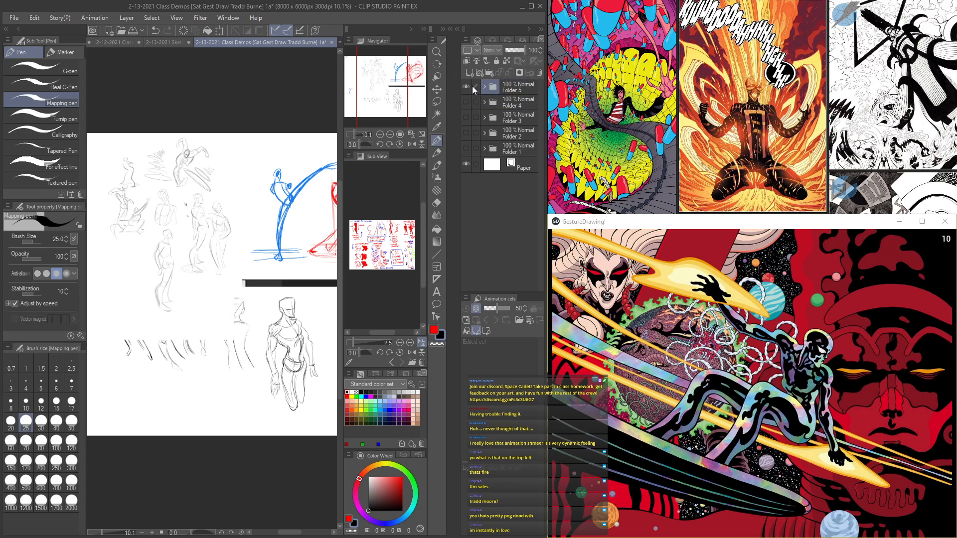
left_click(485, 87)
left_click_drag(517, 142, 516, 102)
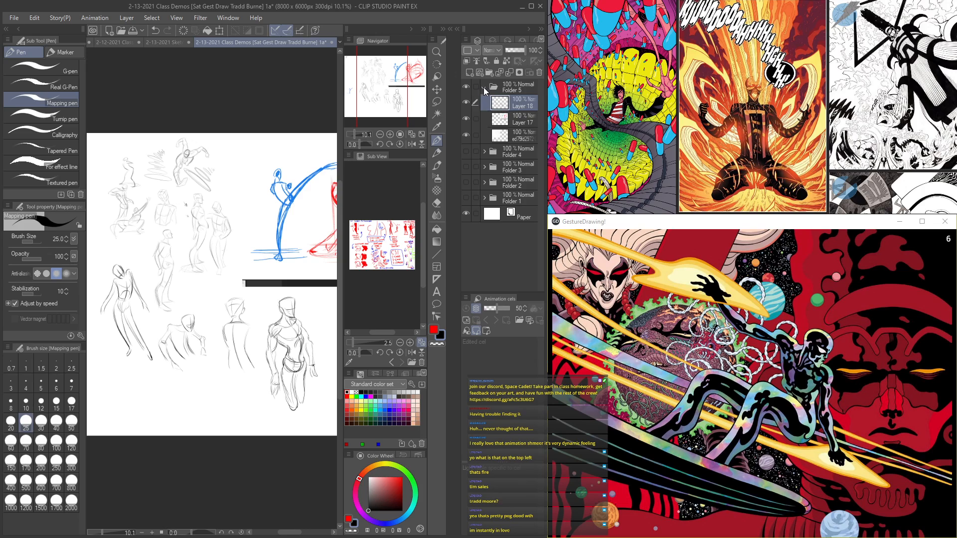
left_click(483, 87)
key("ctrl+s")
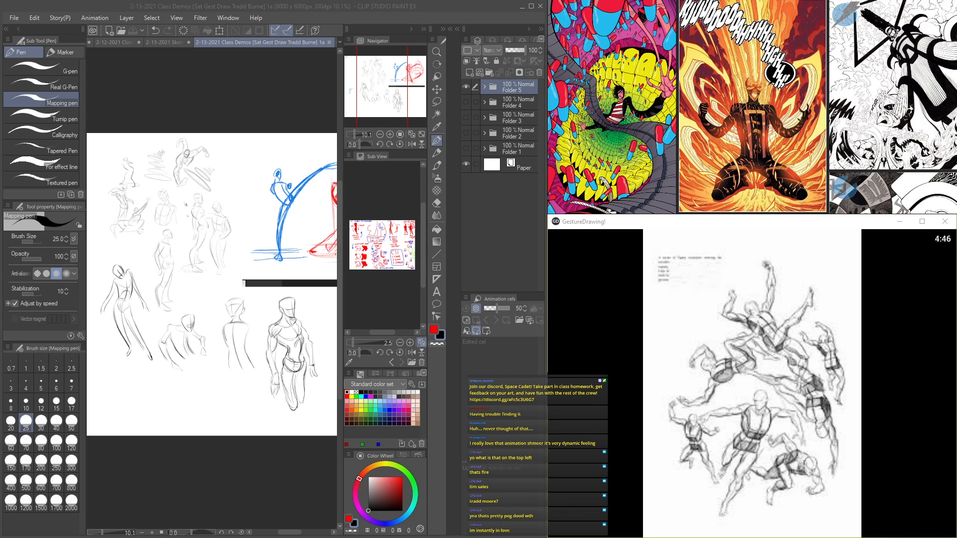
Step: Switch to Discord and post the Spacedad's SpaceClub invite link in the classroom_chat channel
key("alt+Tab")
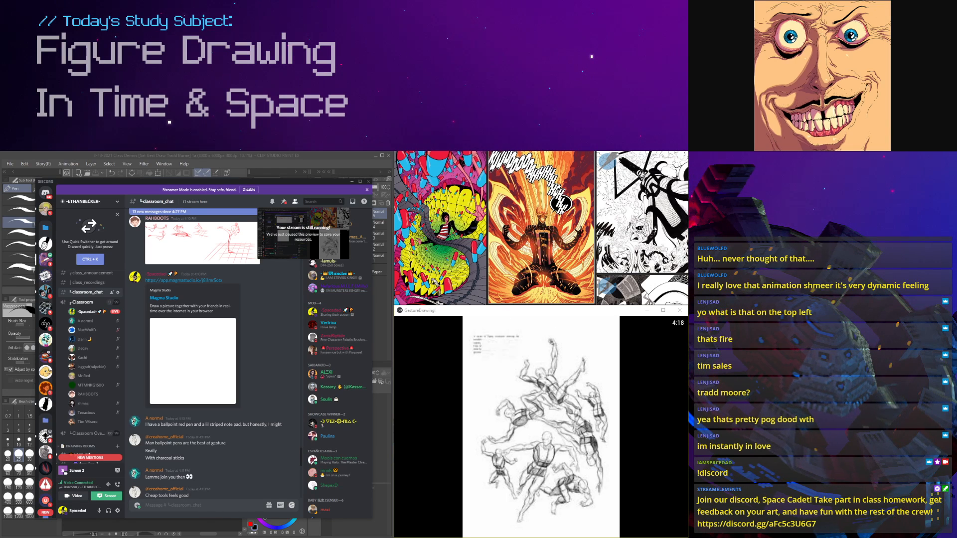
left_click(229, 456)
scroll(229, 437, "down", 10)
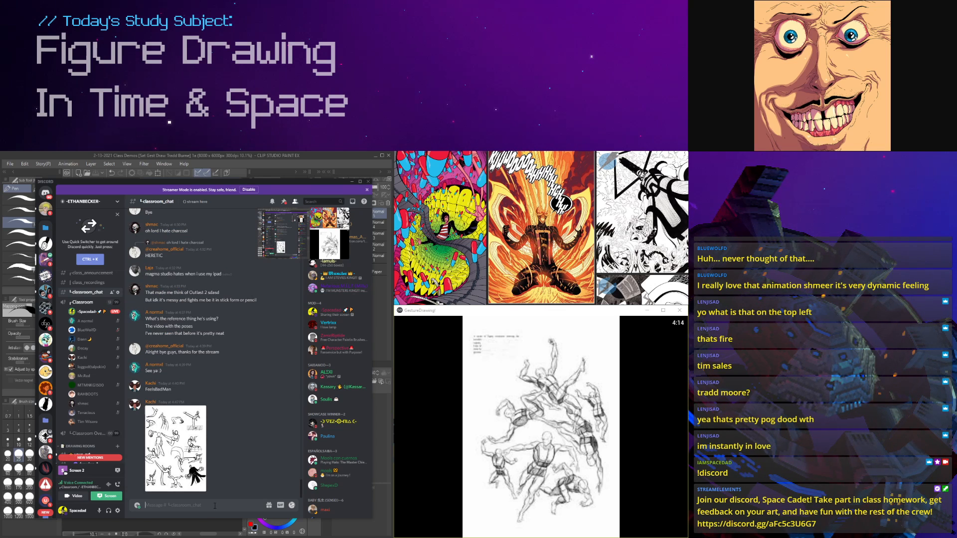
key("Return")
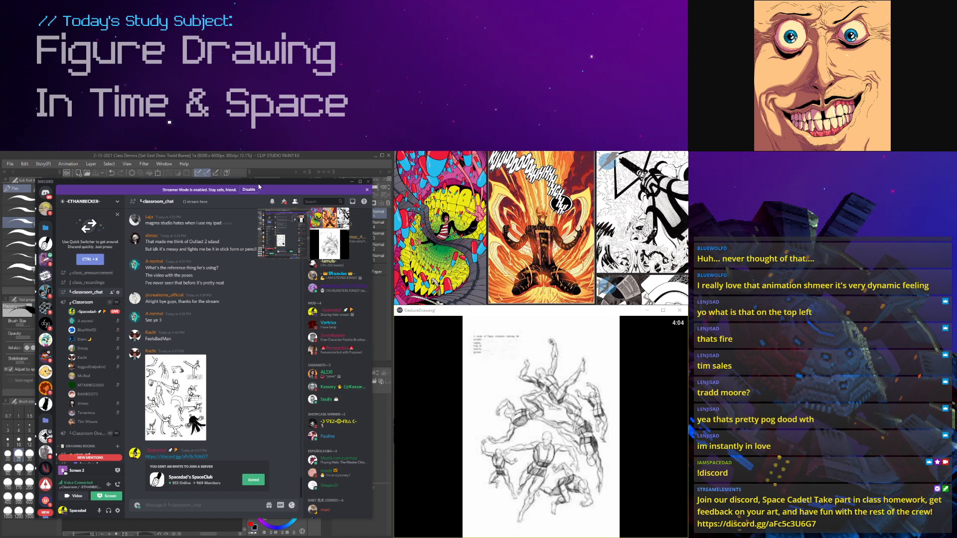
Step: Open the Spacedad's SpaceClub server and view the roles of one SuperSpaceCadets member
left_click_drag(258, 187, 254, 181)
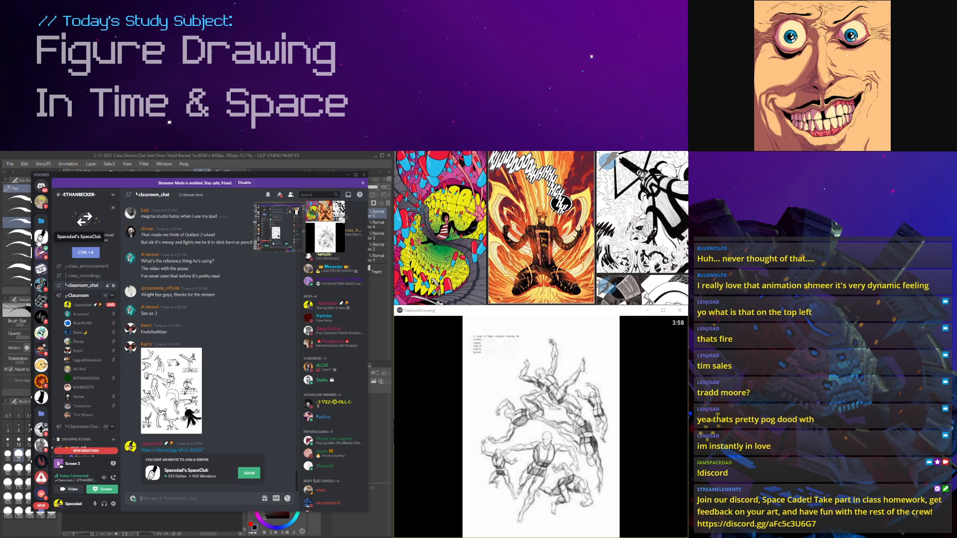
left_click(42, 237)
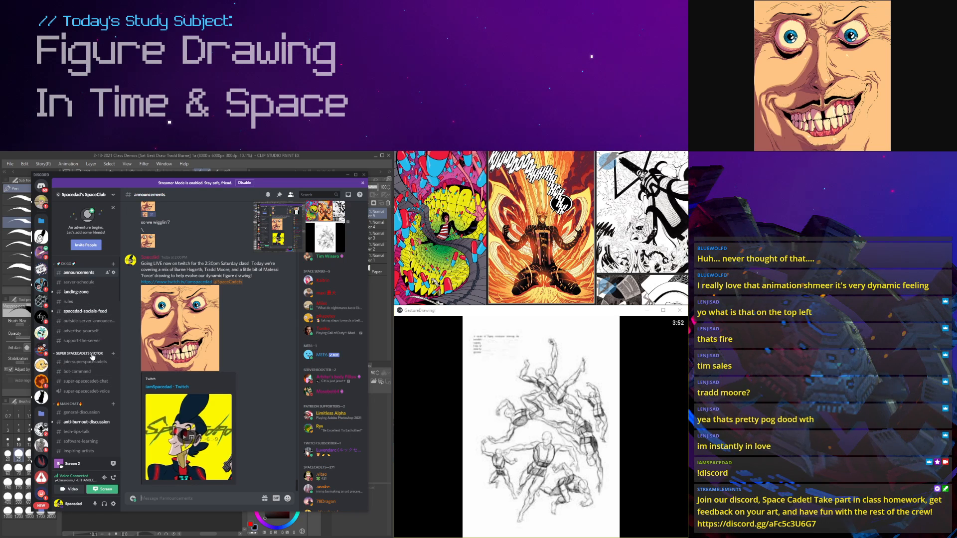
scroll(319, 364, "down", 3)
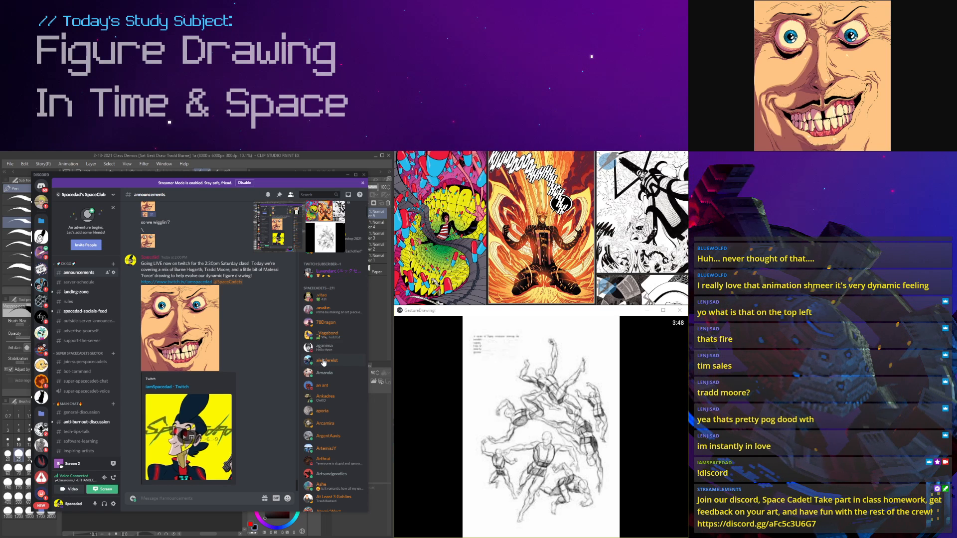
left_click(325, 349)
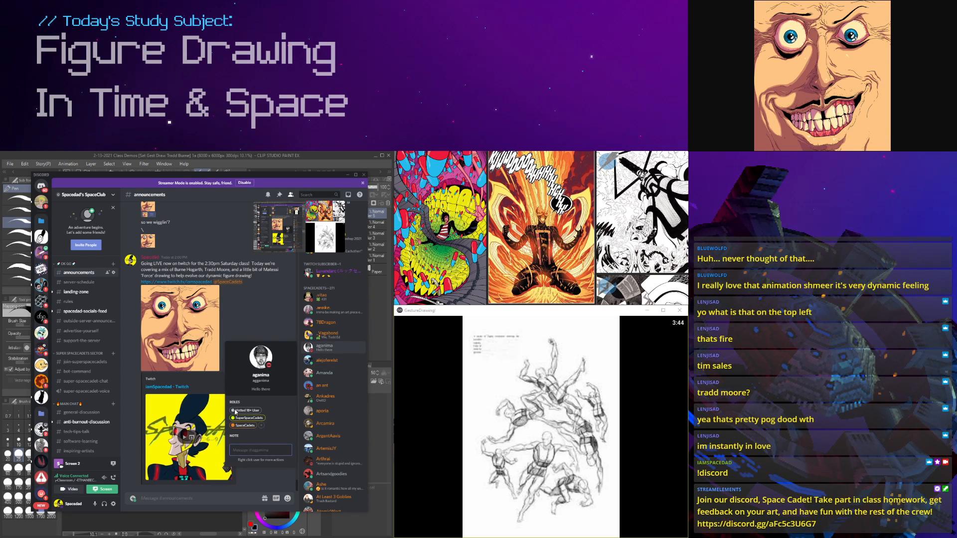
left_click(334, 348)
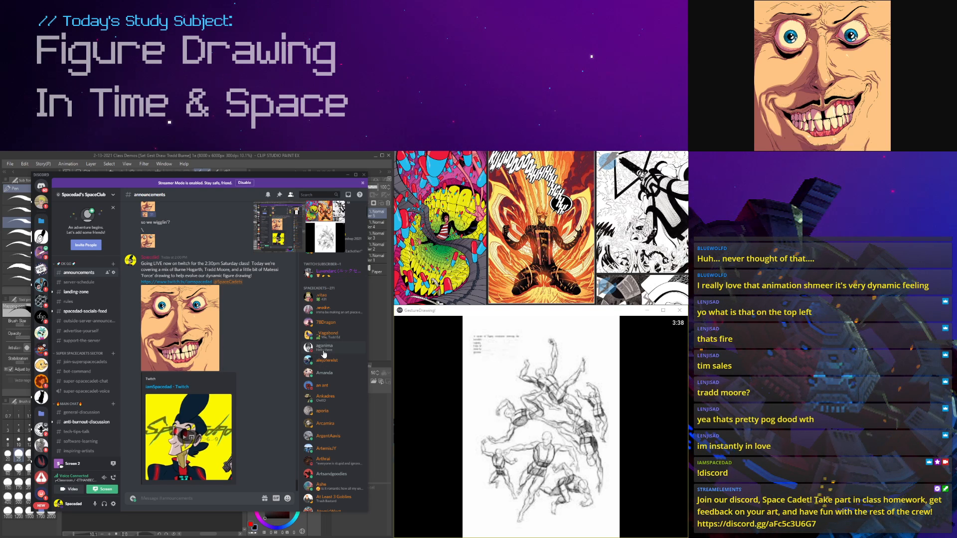
Step: Browse further through the server's member list and view the role of a member who only has SpaceCadets
scroll(326, 362, "down", 3)
scroll(327, 365, "down", 3)
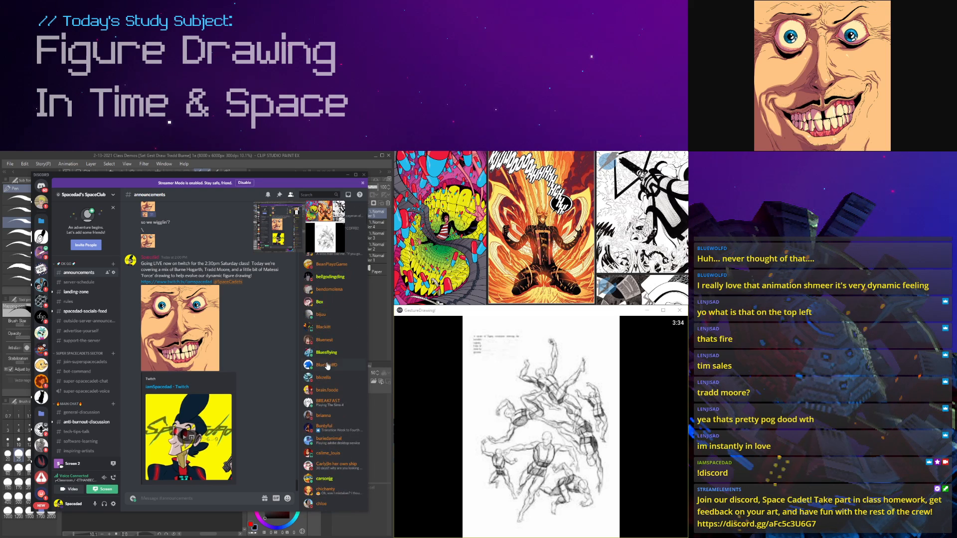
scroll(328, 353, "up", 1)
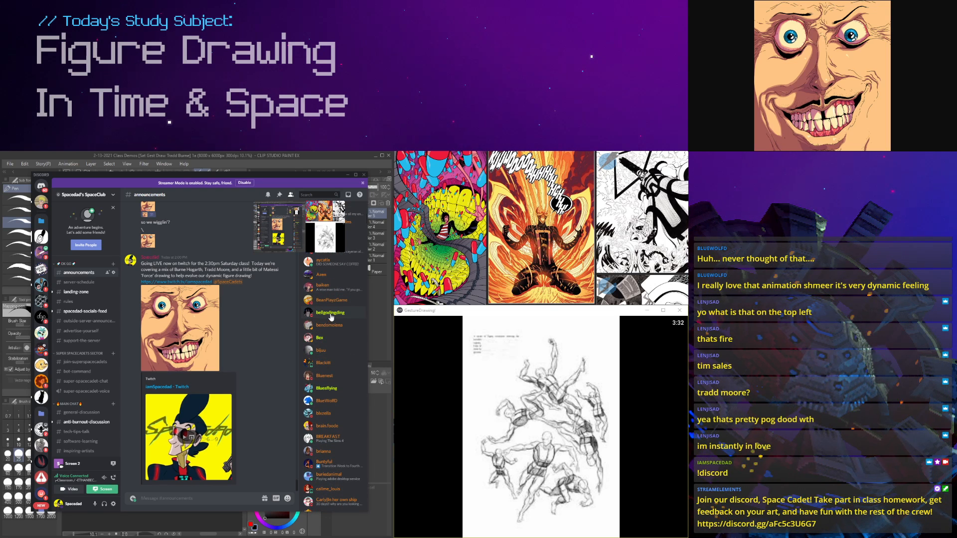
scroll(329, 333, "up", 1)
scroll(329, 333, "up", 1)
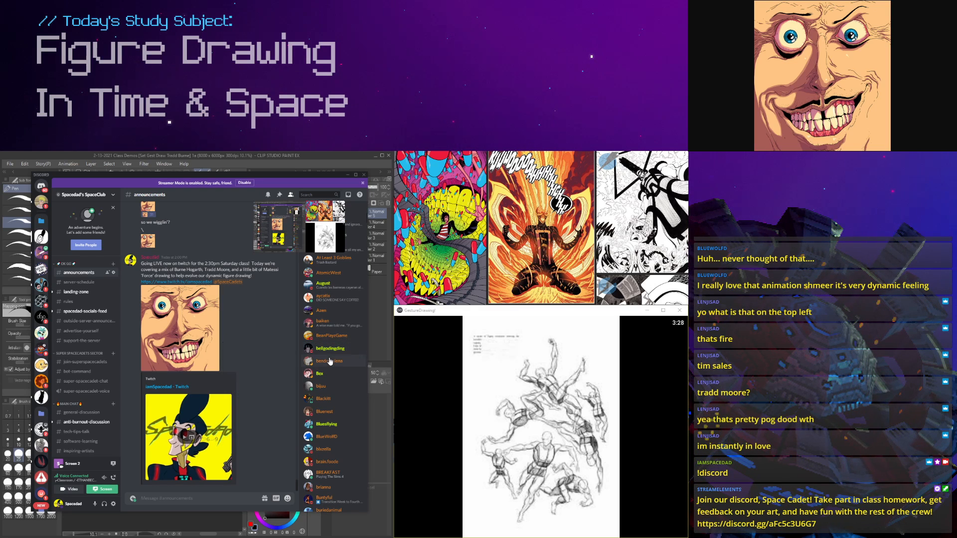
left_click(329, 361)
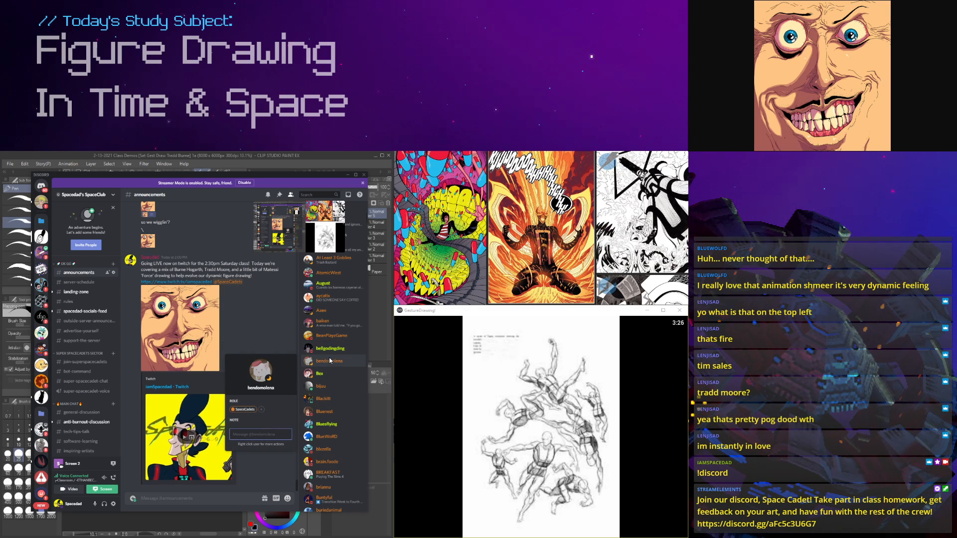
left_click(329, 361)
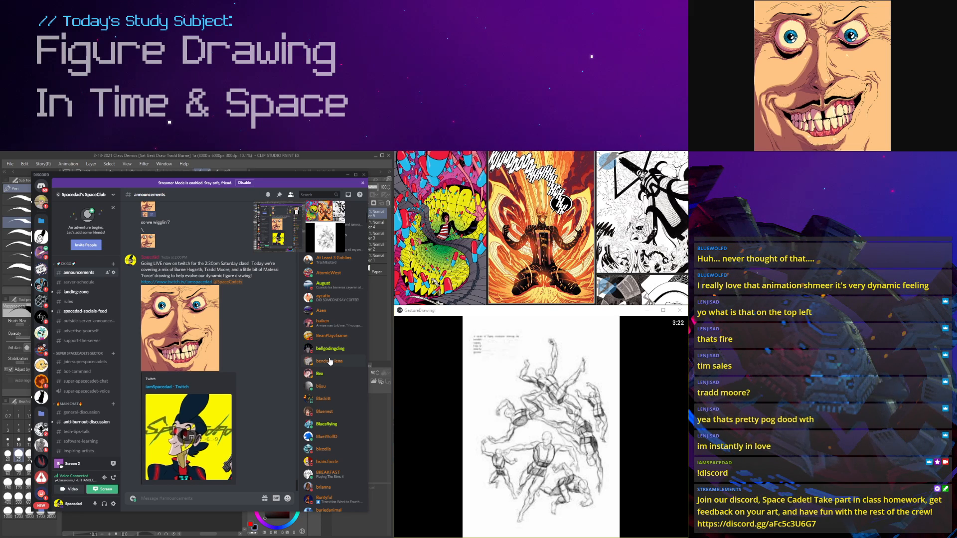
Step: Look through the class announcements and the older messages in drawing-corner-chat
scroll(210, 378, "up", 2)
scroll(209, 378, "down", 2)
scroll(210, 393, "up", 4)
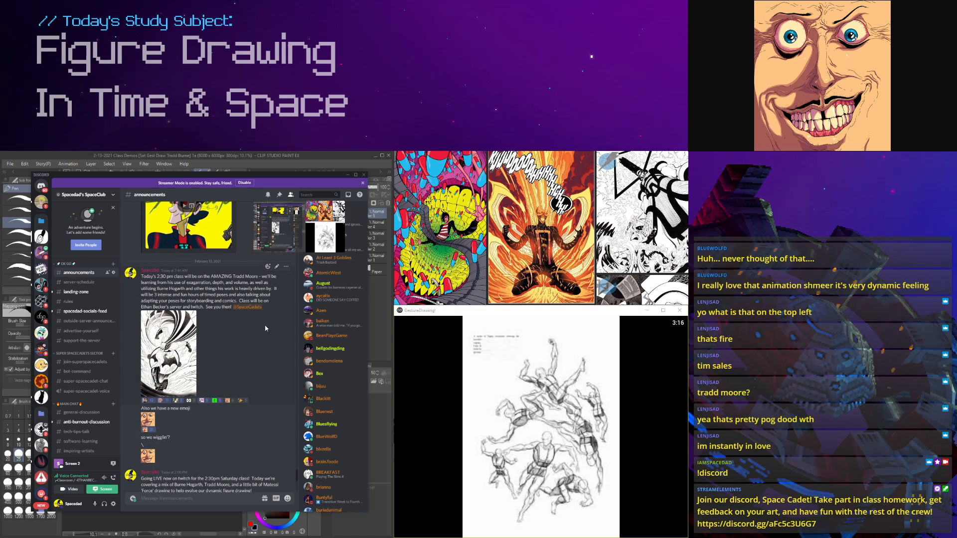
scroll(75, 353, "down", 5)
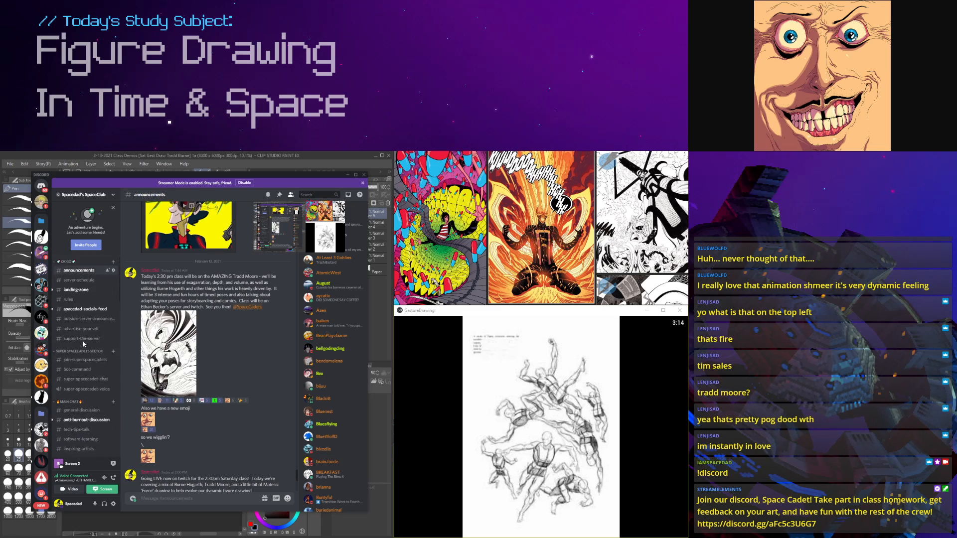
left_click(83, 367)
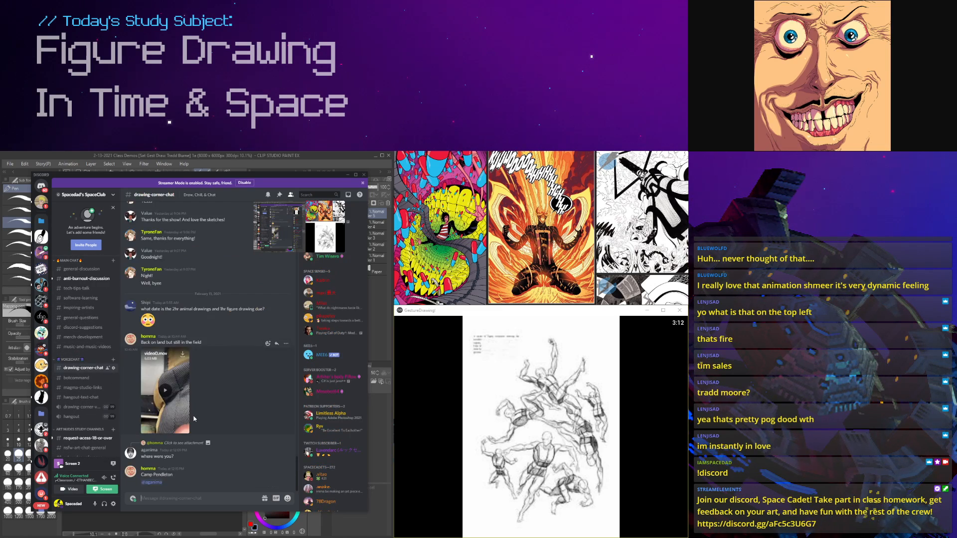
scroll(194, 417, "down", 10)
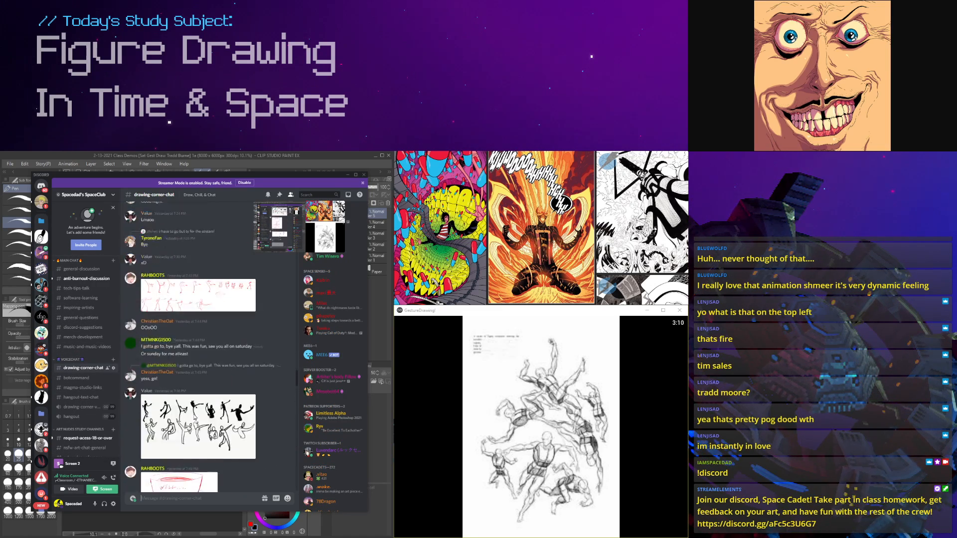
scroll(194, 417, "up", 10)
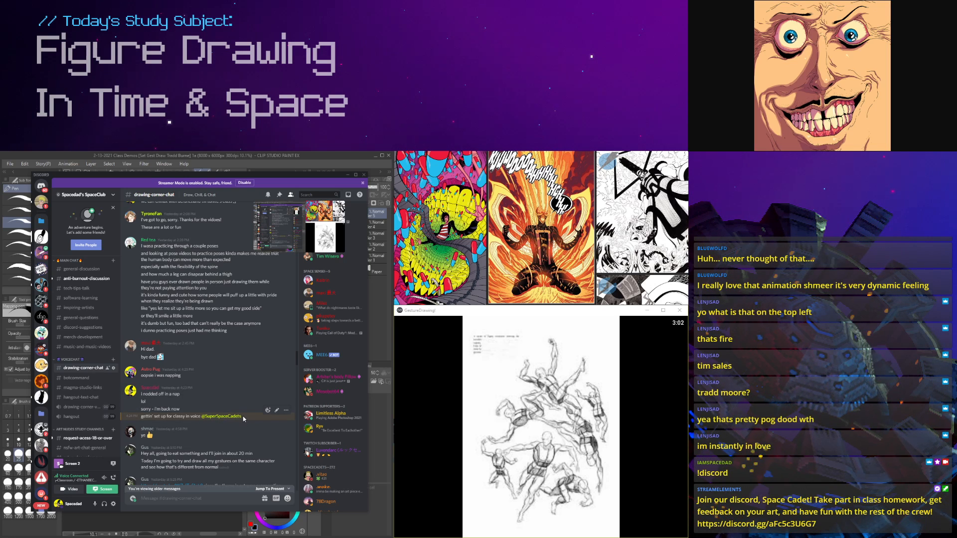
Step: Open the join-superspacecadets channel and examine the opt-in reaction under the bot's message
scroll(85, 324, "up", 3)
scroll(85, 324, "up", 2)
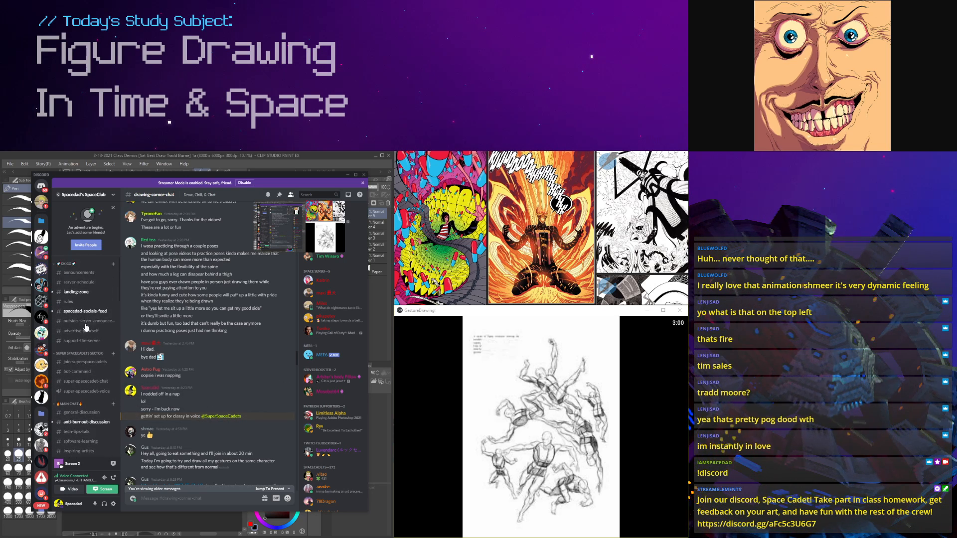
left_click(84, 360)
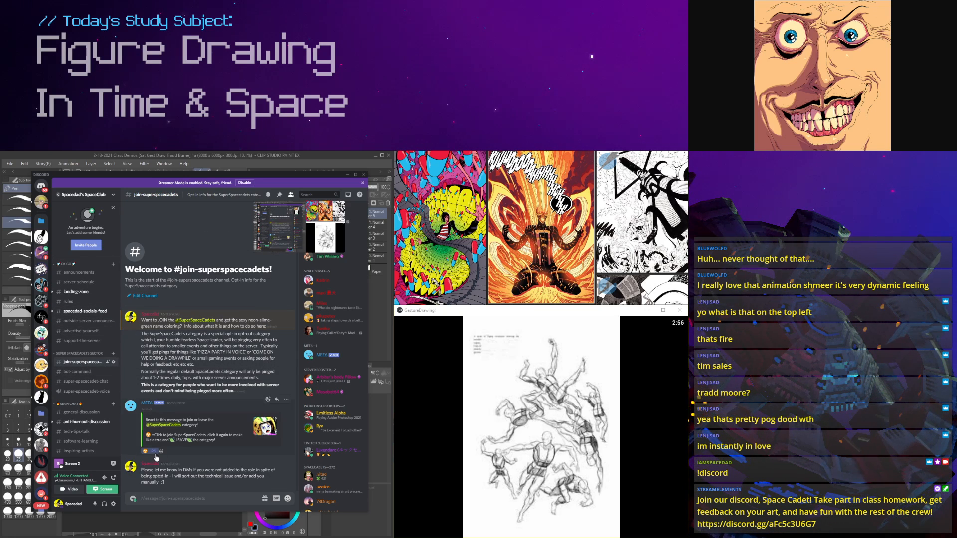
mouse_move(156, 456)
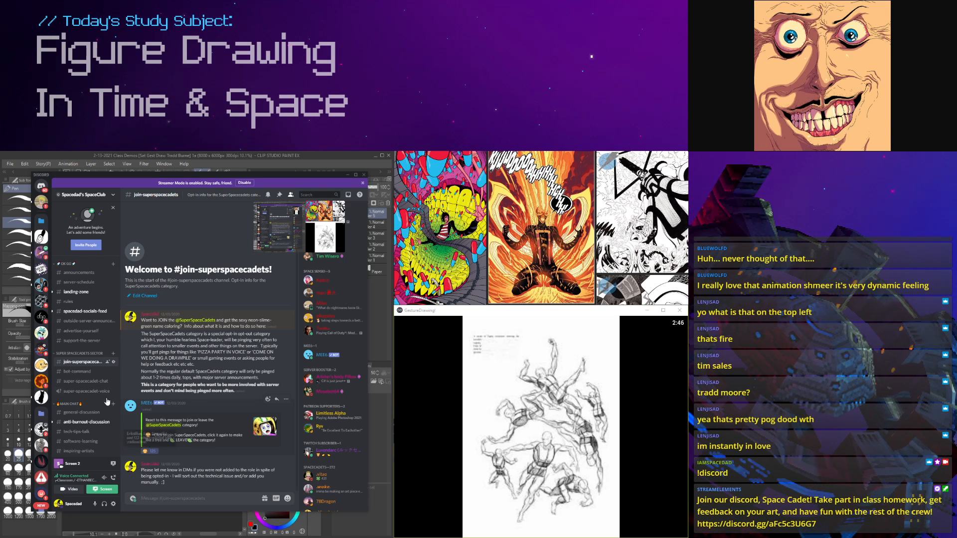
Step: Show the mute duration options for the SpaceClub server and dismiss them without choosing one
right_click(40, 234)
mouse_move(61, 264)
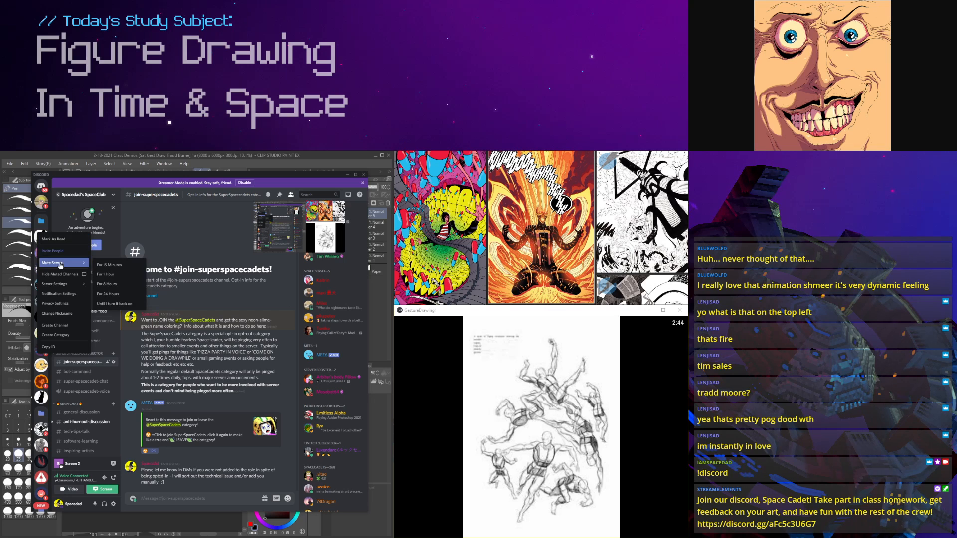
left_click(193, 494)
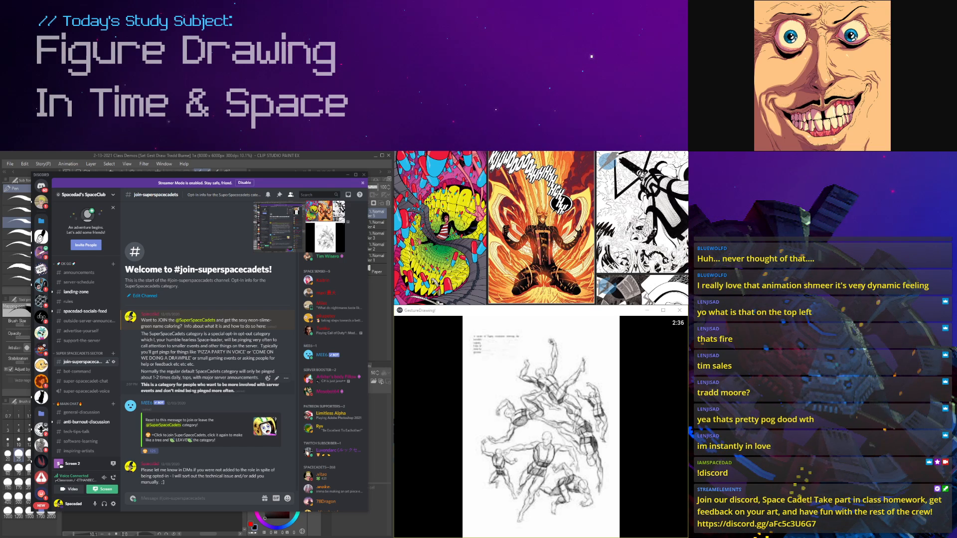
Step: Reposition the Discord window over the canvas so the whole channel can be read
left_click_drag(261, 177, 272, 170)
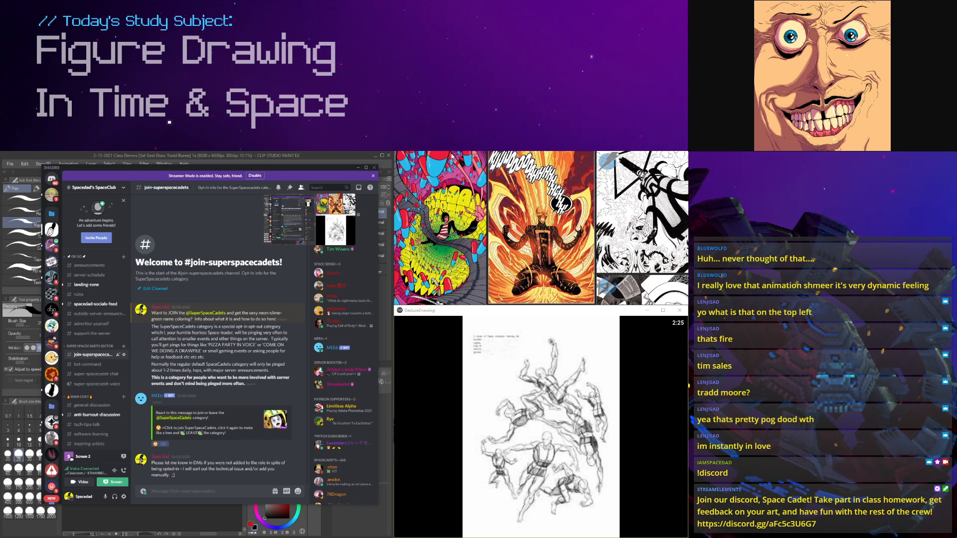
left_click(288, 159)
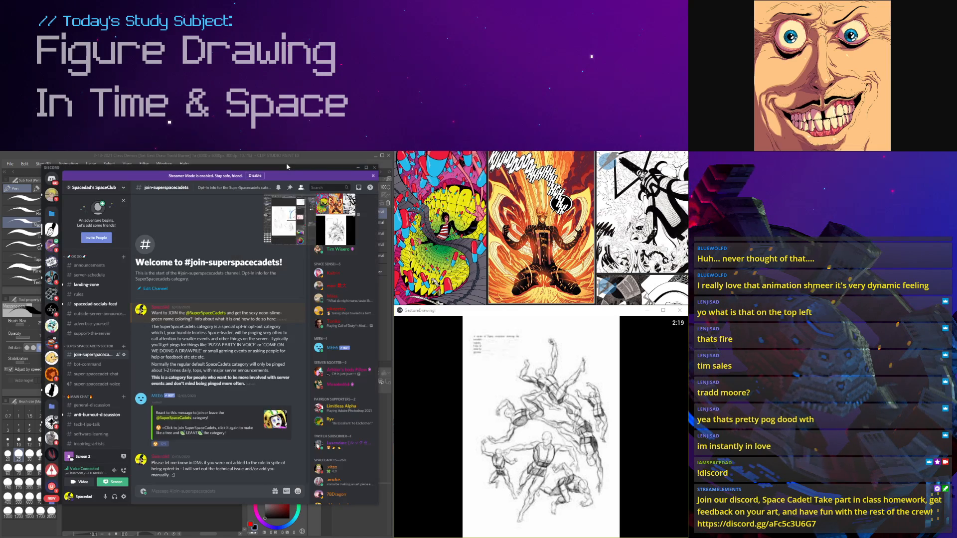
mouse_move(301, 169)
left_mouse_down()
mouse_move(292, 172)
mouse_move(298, 203)
mouse_move(293, 170)
left_mouse_up()
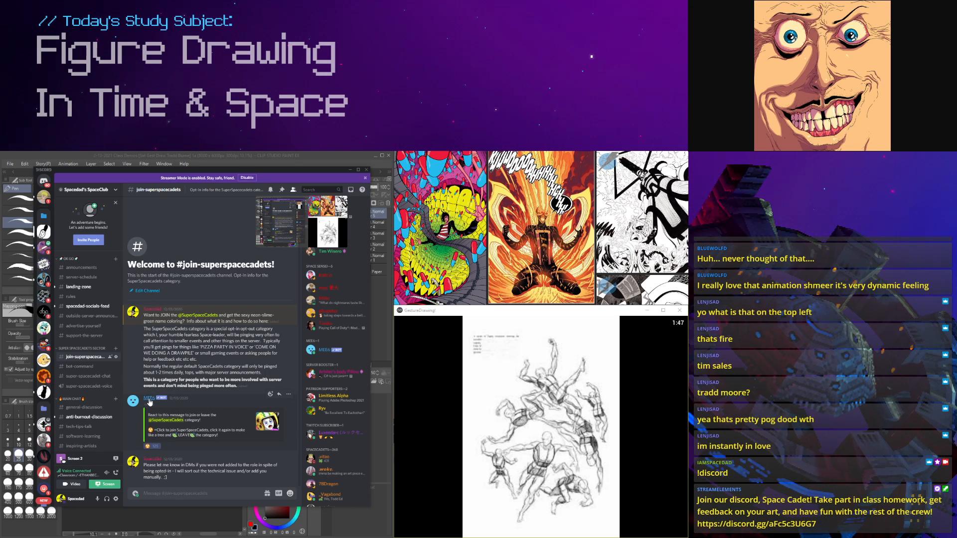
Step: Inspect the MEE6 bot's profile card from its opt-in message and close it again
left_click(150, 402)
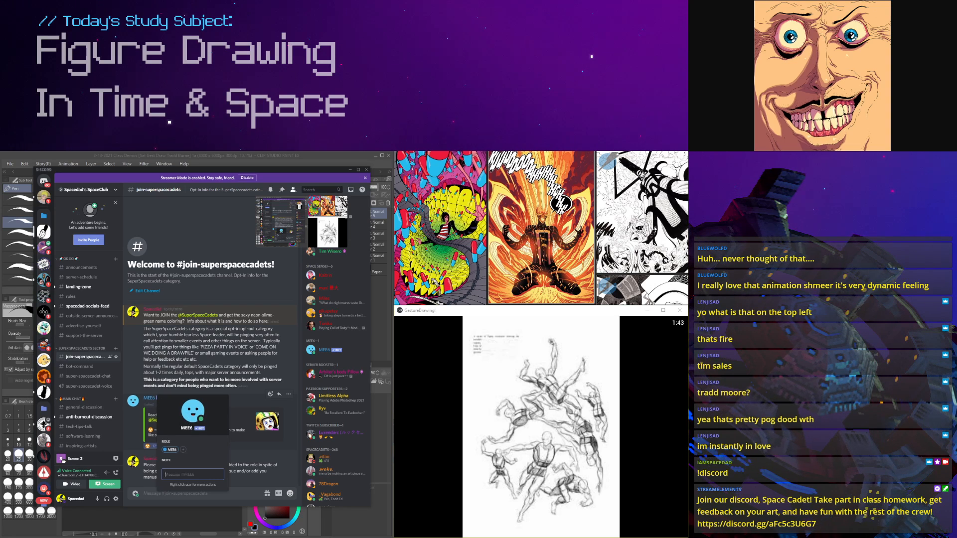
key("Escape")
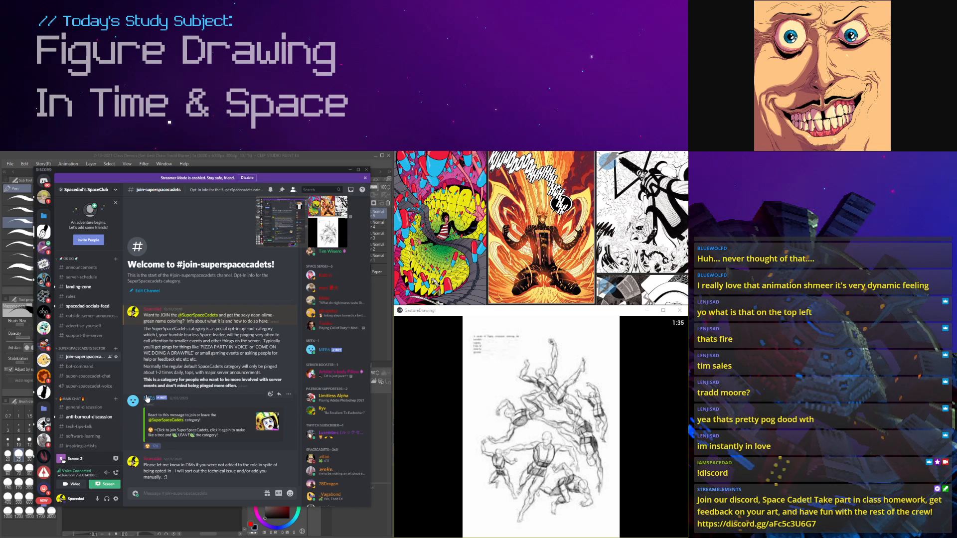
left_click(147, 399)
left_click(148, 401)
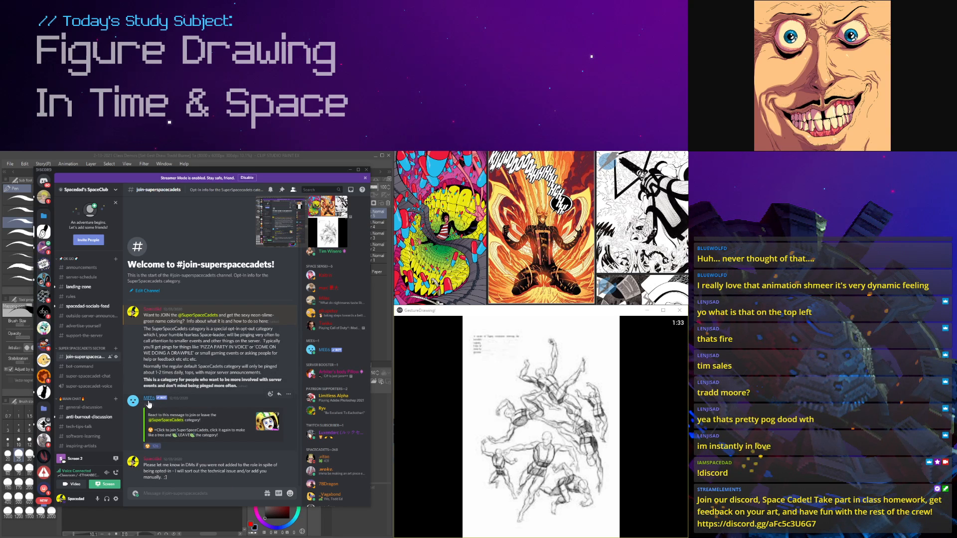
left_click(149, 405)
left_click(174, 347)
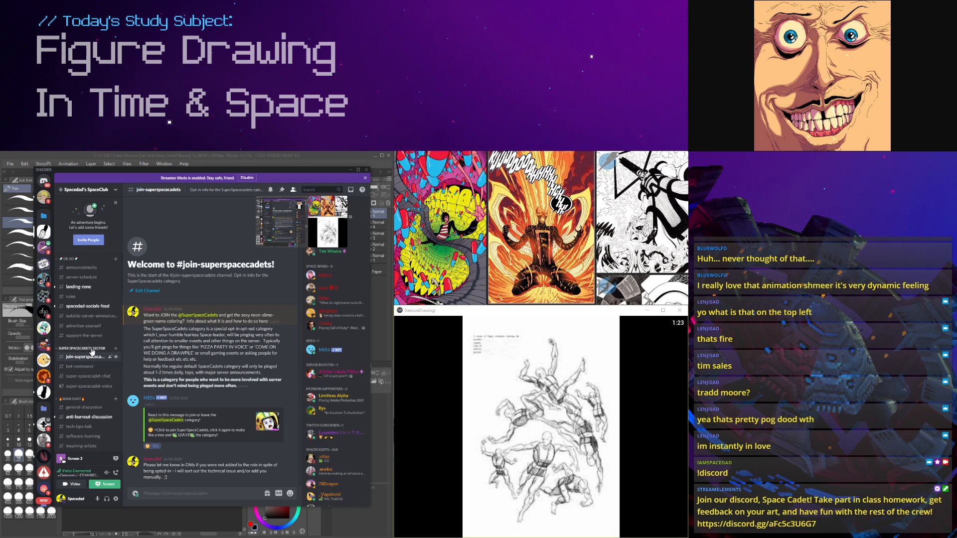
Step: Open the support-the-server channel and read through its list of ways to support the server
left_click(82, 337)
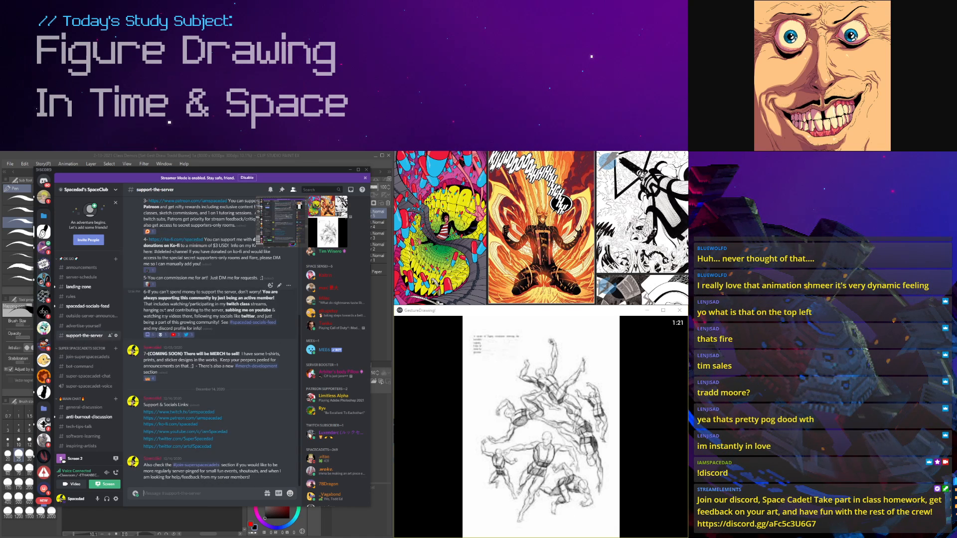
scroll(191, 374, "down", 5)
scroll(191, 374, "up", 2)
scroll(94, 363, "down", 2)
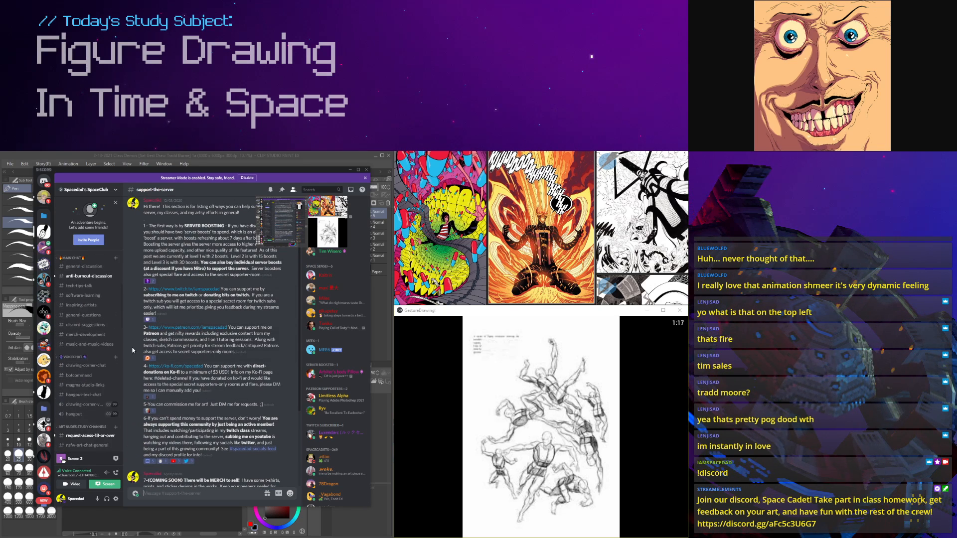
Step: Show the general-discussion channel and browse the channel list as far as the art nudes and homework sections
left_click(84, 372)
scroll(86, 374, "down", 8)
scroll(85, 375, "up", 1)
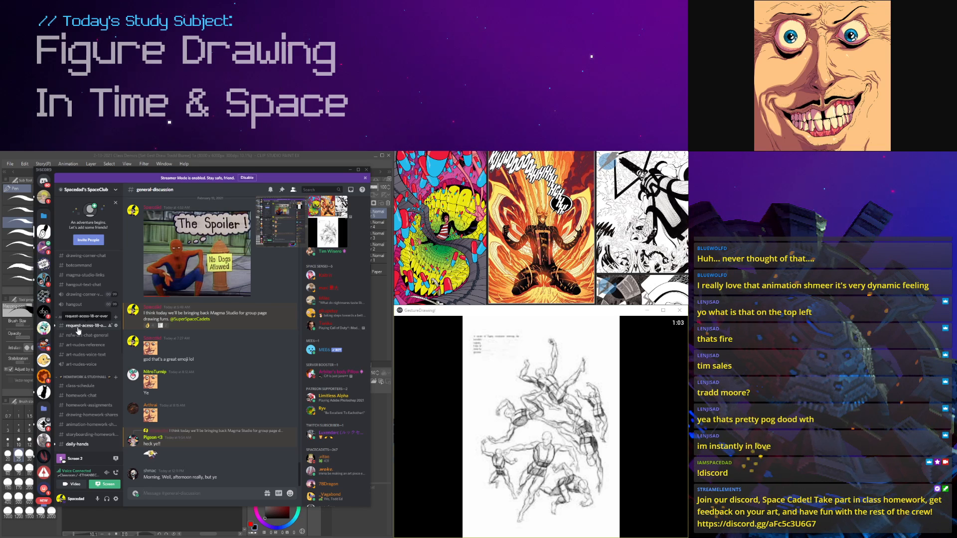
Step: Open the request-acess-18-or-over channel and examine how members post their age to request access
left_click(78, 327)
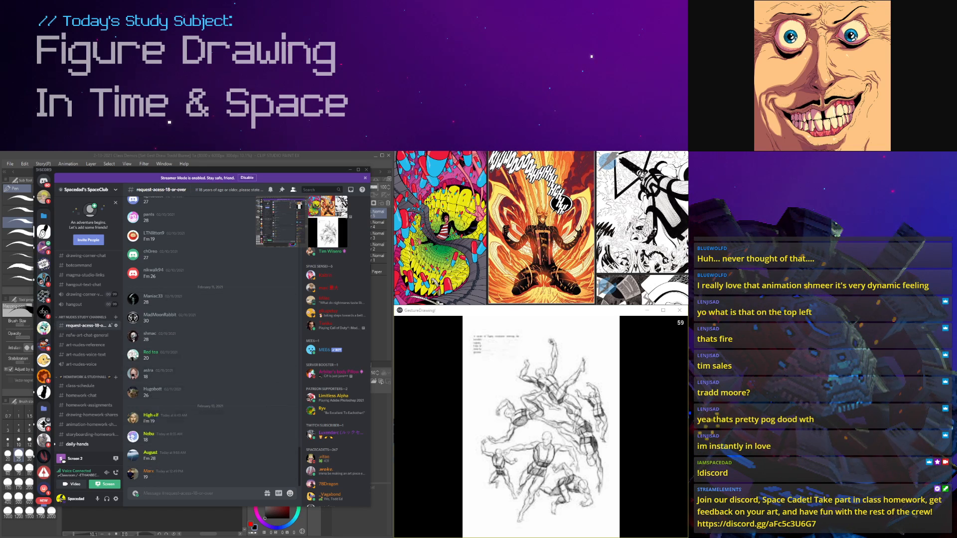
scroll(161, 448, "up", 2)
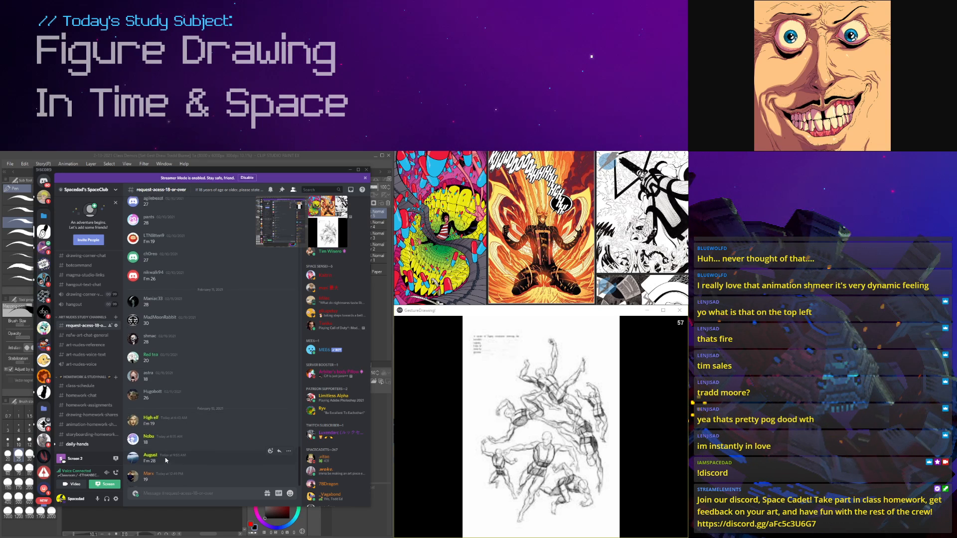
scroll(166, 461, "down", 2)
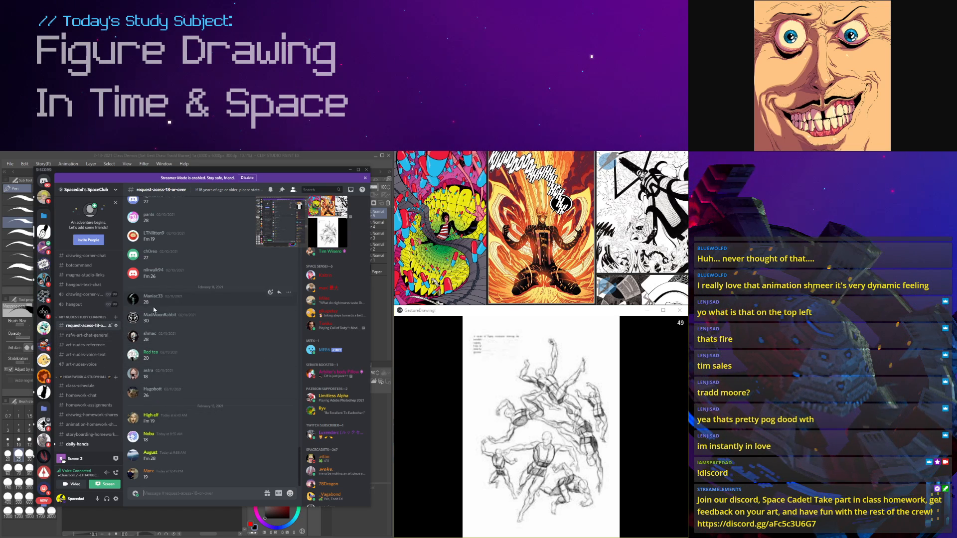
scroll(84, 331, "up", 3)
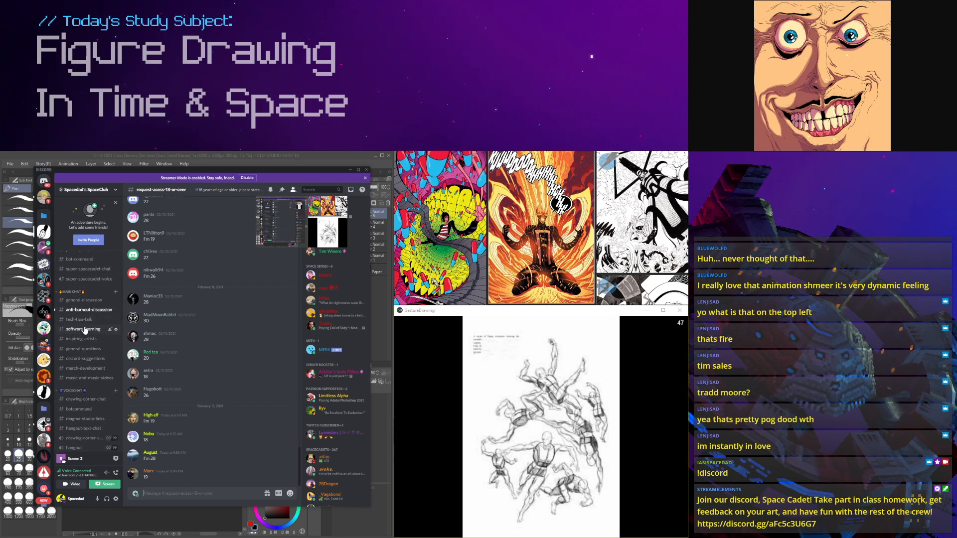
Step: Return to the general-discussion channel, look over the main chat channels, and move the Discord window off the Clip Studio Paint canvas
left_click(87, 301)
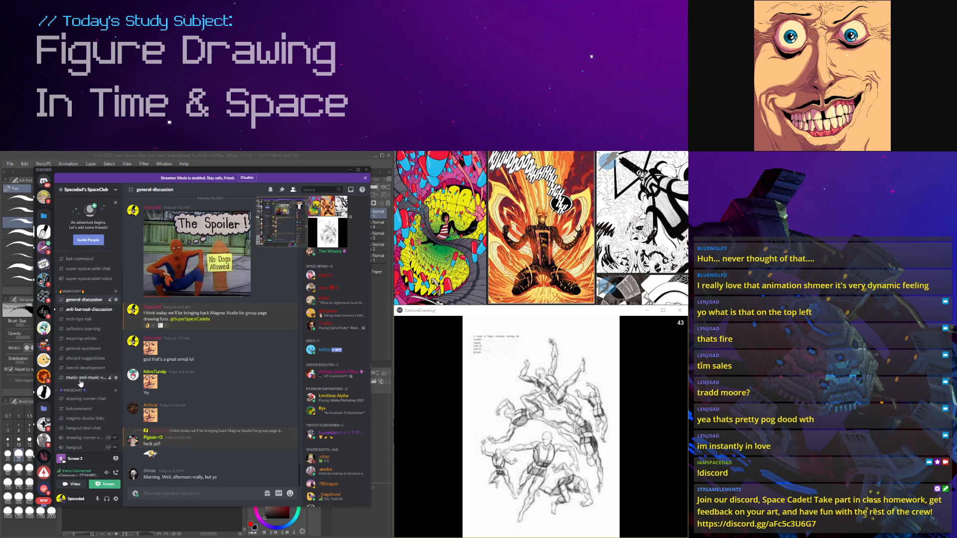
scroll(85, 319, "down", 1)
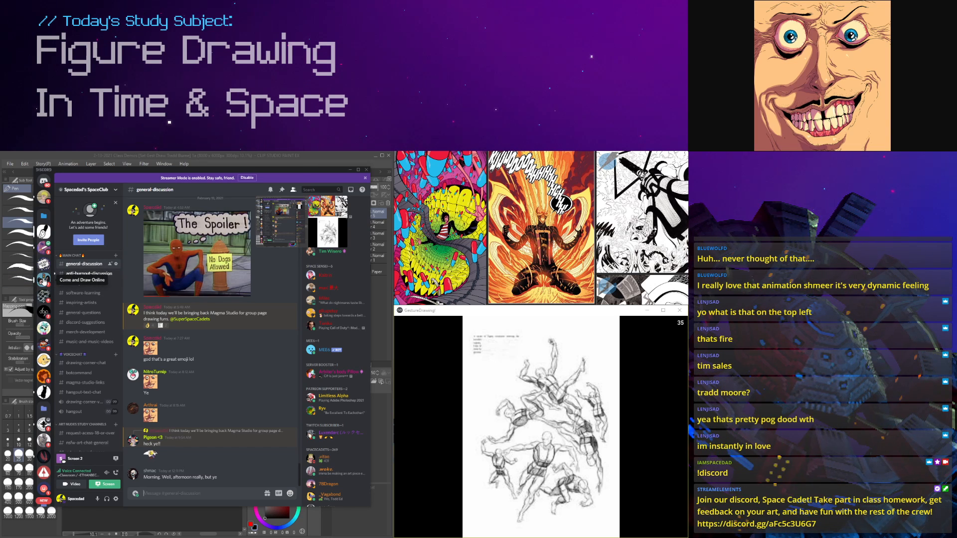
left_click_drag(175, 170, 847, 162)
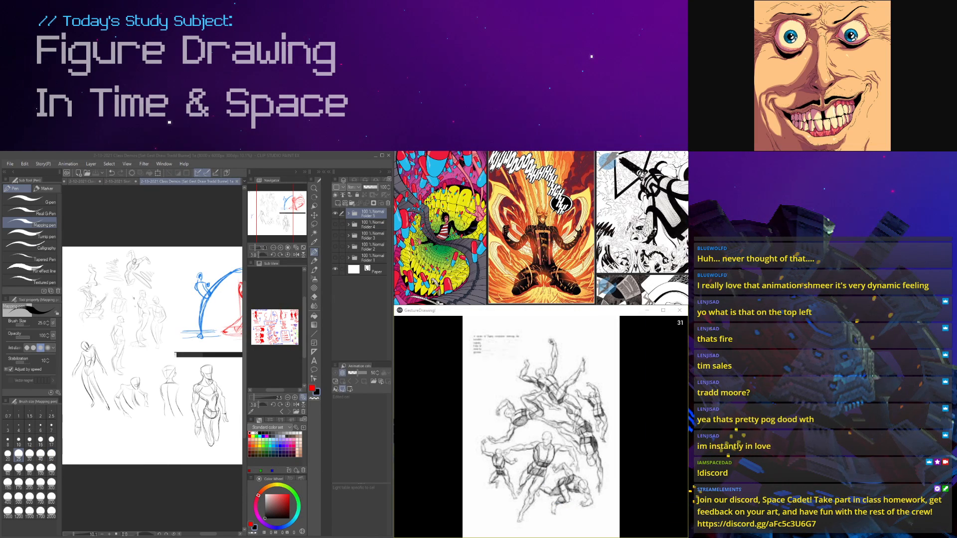
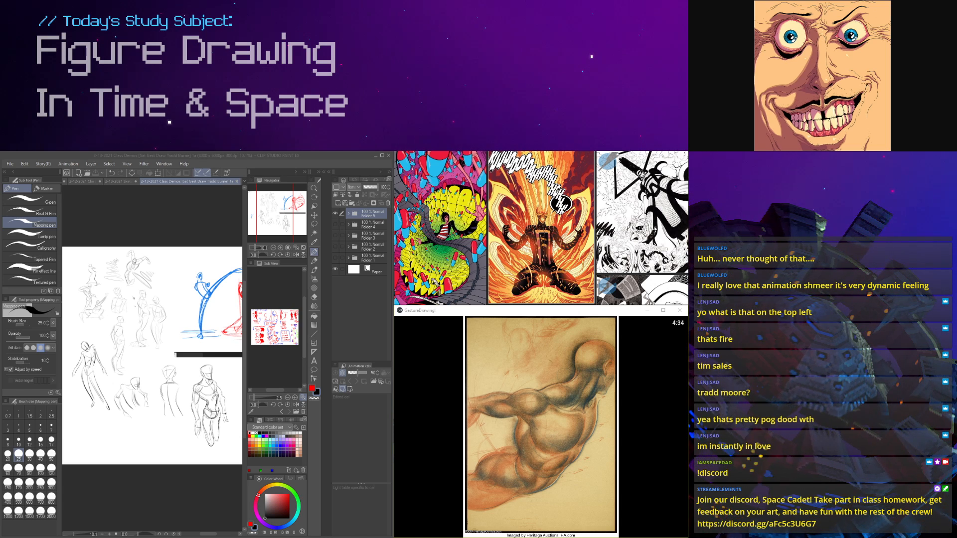
Step: Switch to the browser, open the Maru Exposito studio website from the search results, and fit the window over the canvas area
left_click_drag(687, 528, 181, 194)
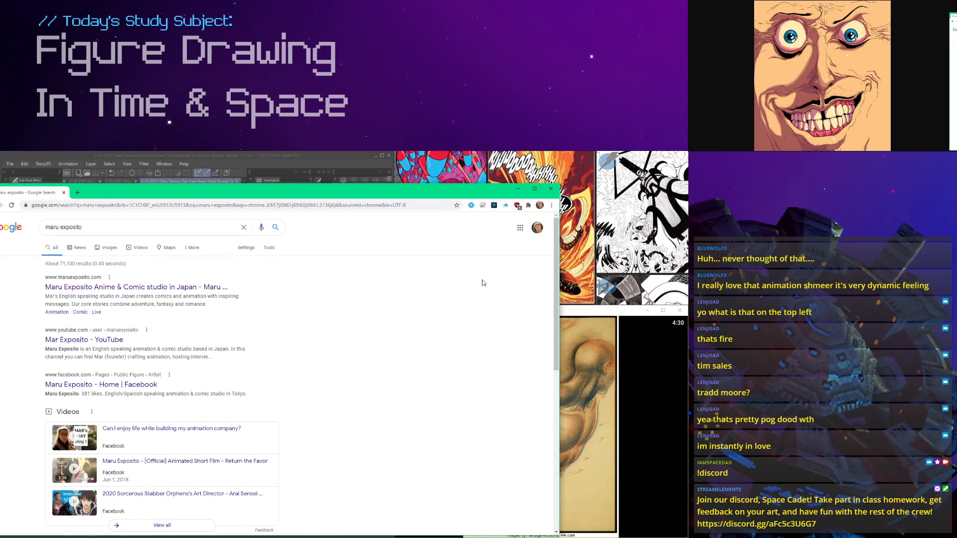
left_click_drag(559, 304, 390, 303)
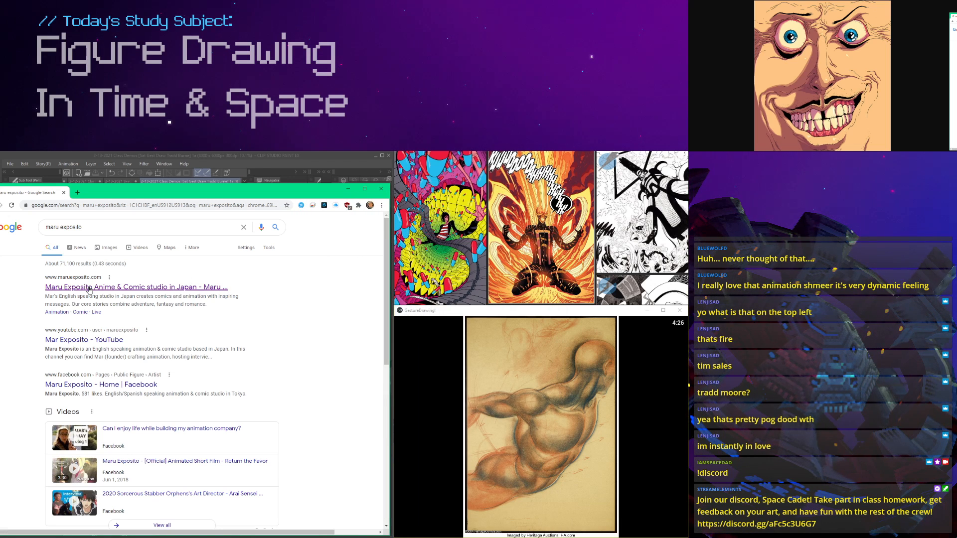
left_click(90, 288)
left_click_drag(162, 195, 189, 189)
left_click_drag(417, 529, 373, 535)
Step: Look through the studio's home page, from "What are we creating now?" to the videos under "What are YOU working on?"
scroll(357, 511, "down", 1)
left_click(349, 501)
scroll(299, 473, "down", 4)
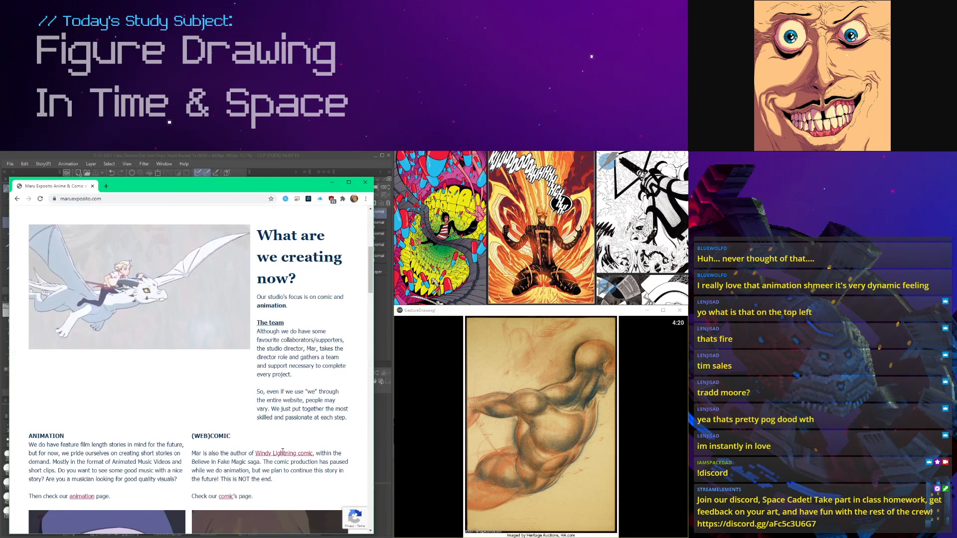
scroll(274, 453, "down", 8)
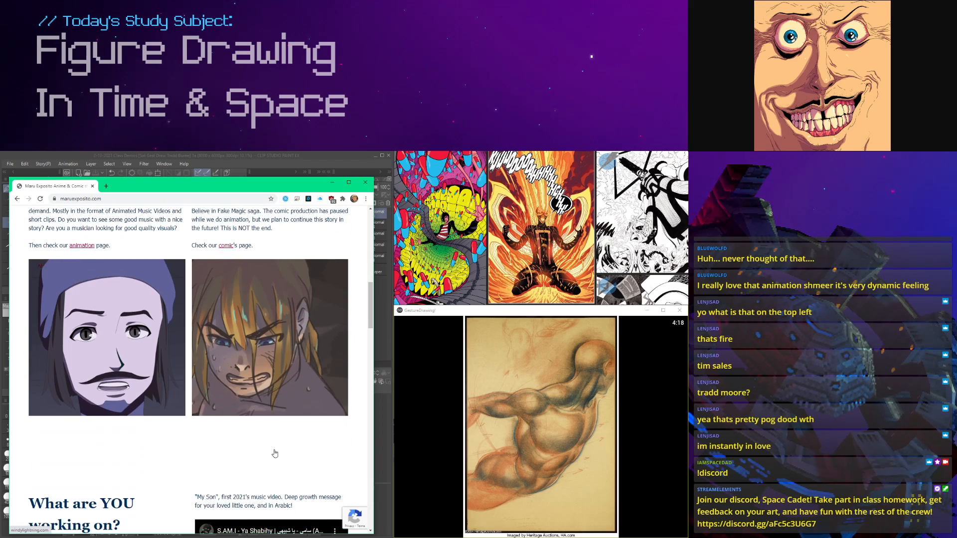
scroll(274, 452, "down", 2)
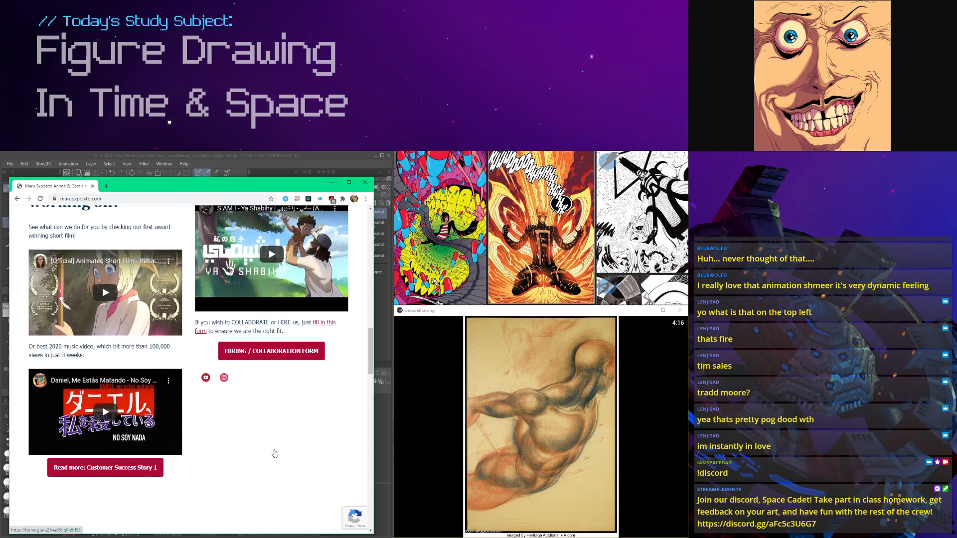
scroll(275, 453, "down", 1)
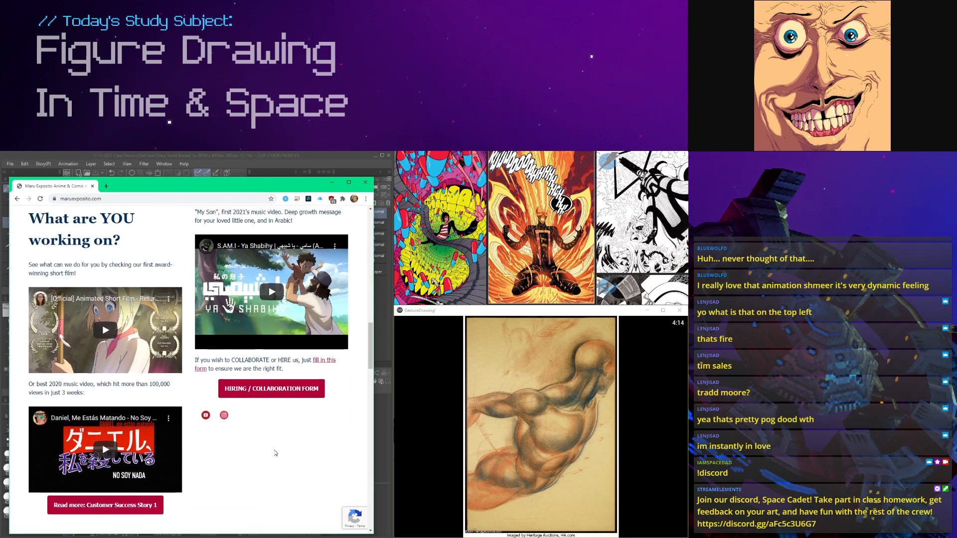
scroll(274, 453, "down", 1)
scroll(275, 453, "up", 1)
Step: Play the embedded animated short film and sample several moments, jumping ahead to about 2:14 and back to about 1:17
left_click(130, 336)
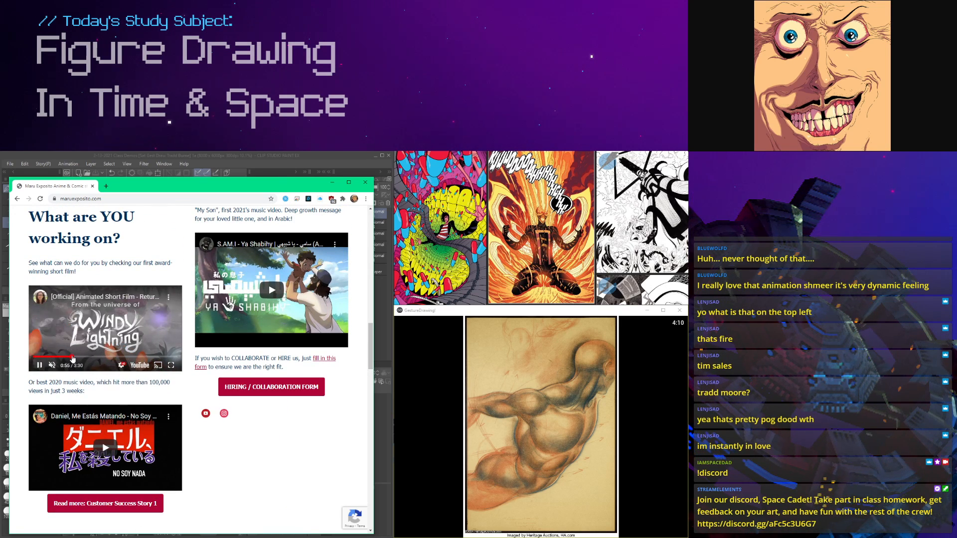
left_click(87, 357)
left_click(125, 357)
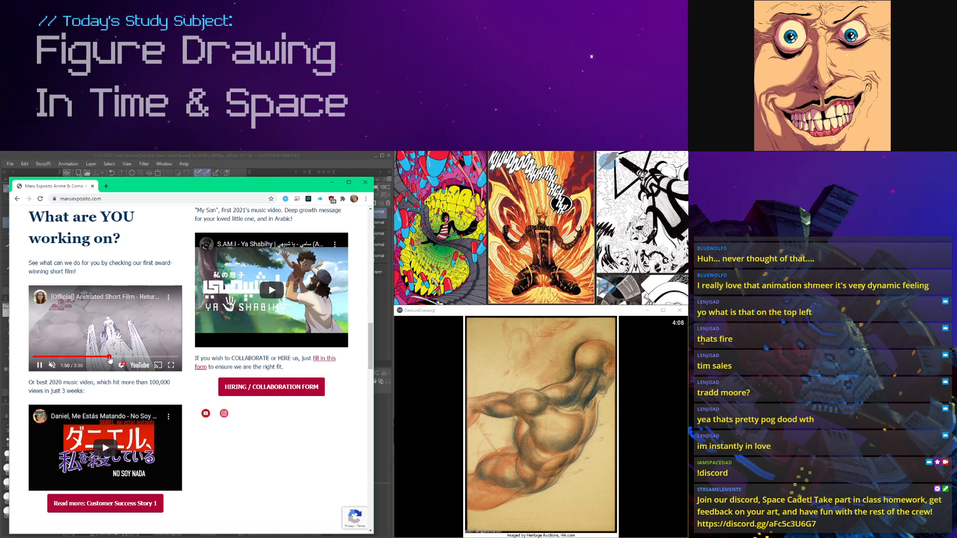
left_click(144, 357)
left_click(87, 357)
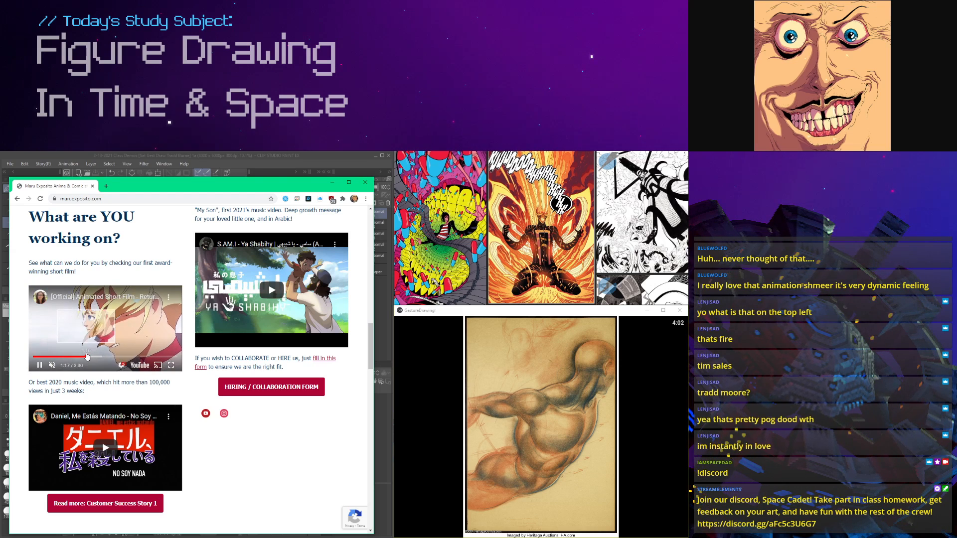
scroll(87, 356, "up", 1)
scroll(86, 356, "down", 1)
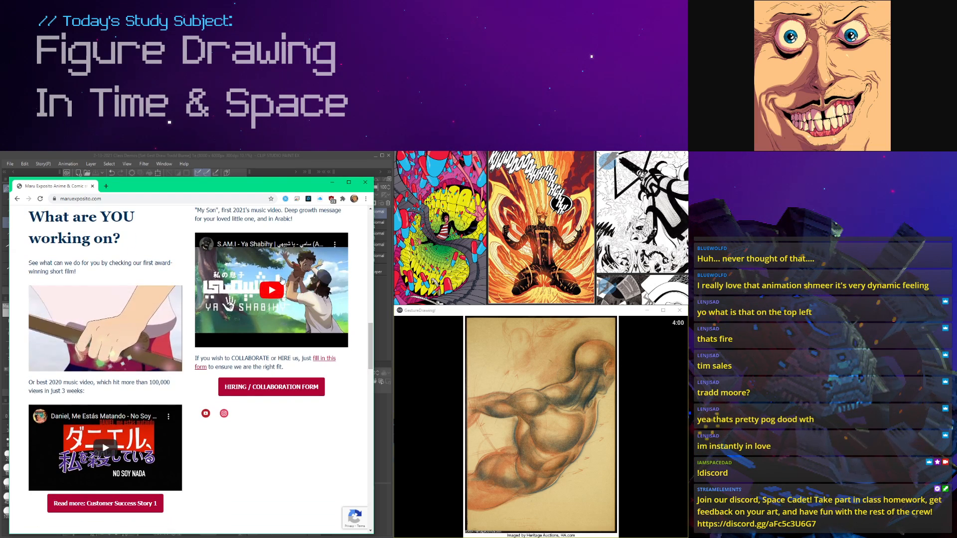
Step: Play the S.A.M.I - Ya Shabihy music video and skip ahead through it to about 1:57
left_click(270, 284)
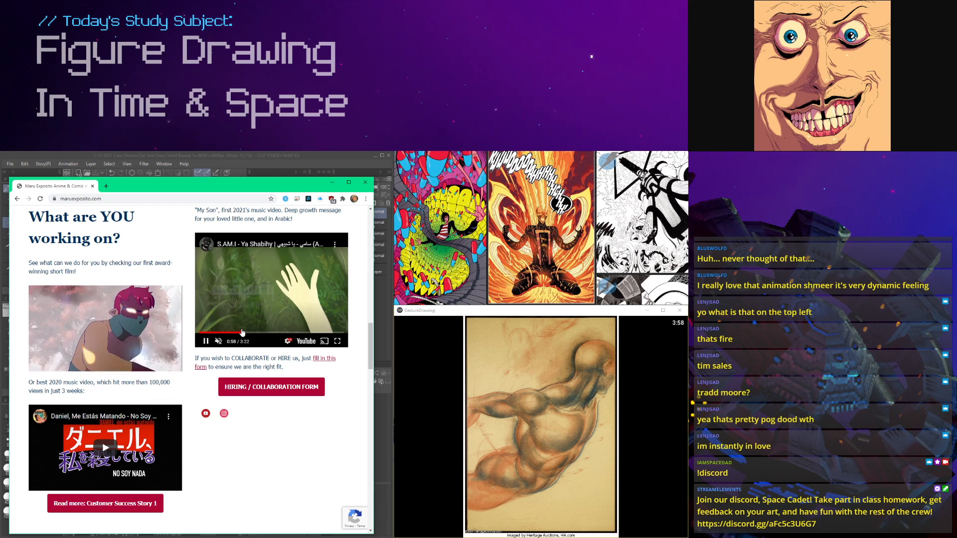
left_click(263, 332)
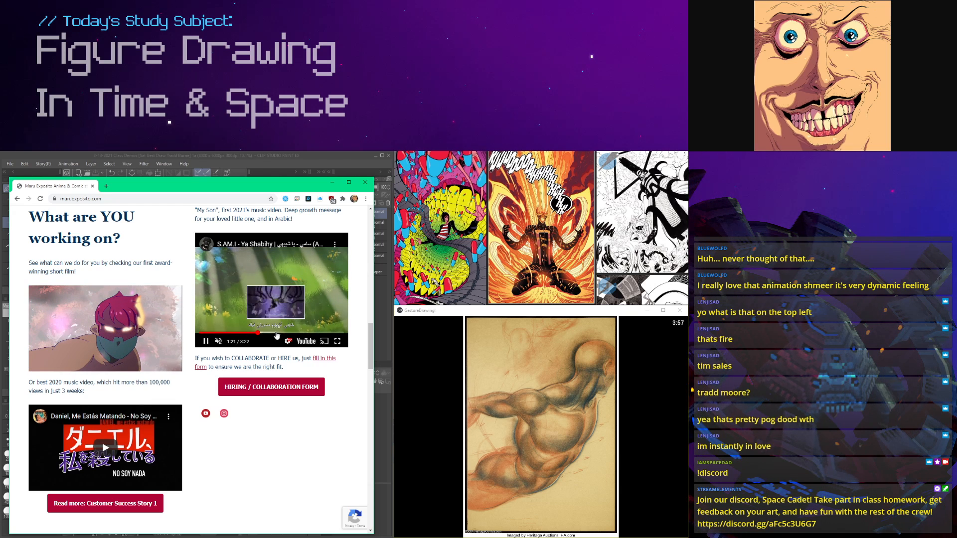
left_click(275, 333)
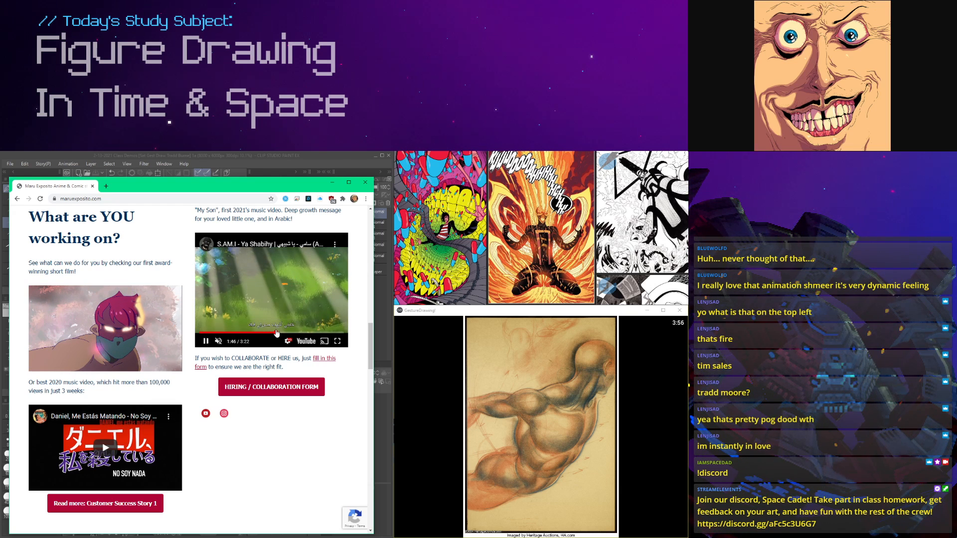
scroll(285, 341, "up", 1)
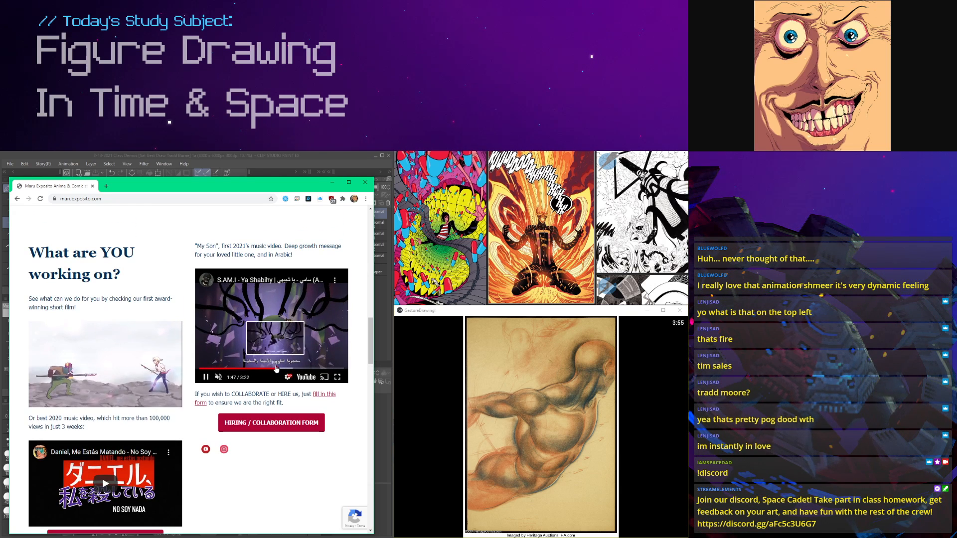
left_click(284, 368)
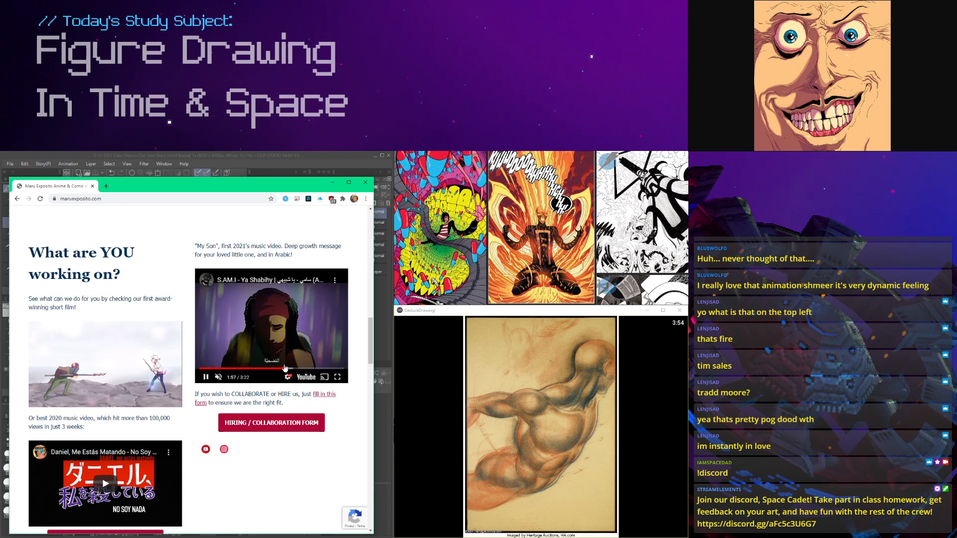
Step: Play the embedded "Daniel, Me Estás Matando" music video and skip ahead past the 2:05 mark
left_click(105, 484)
scroll(90, 463, "down", 2)
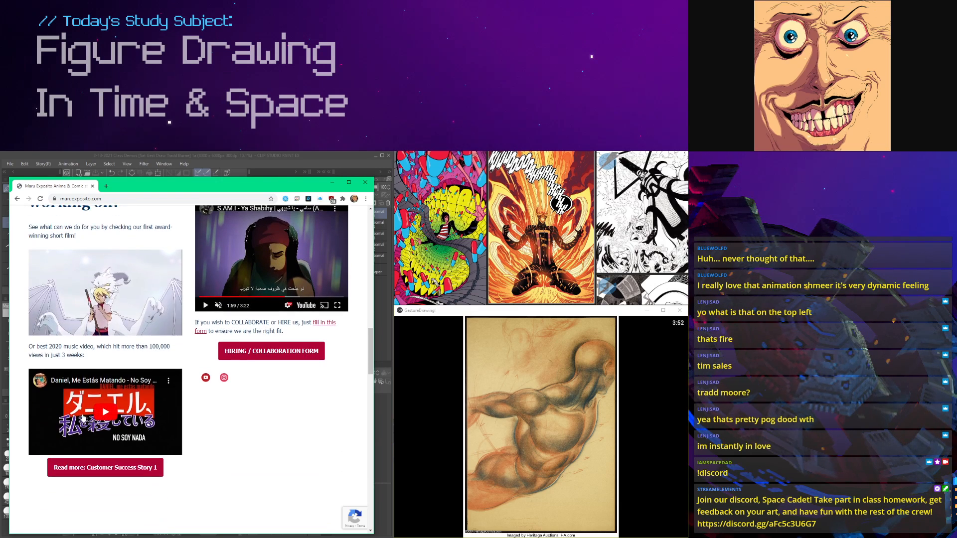
left_click(80, 440)
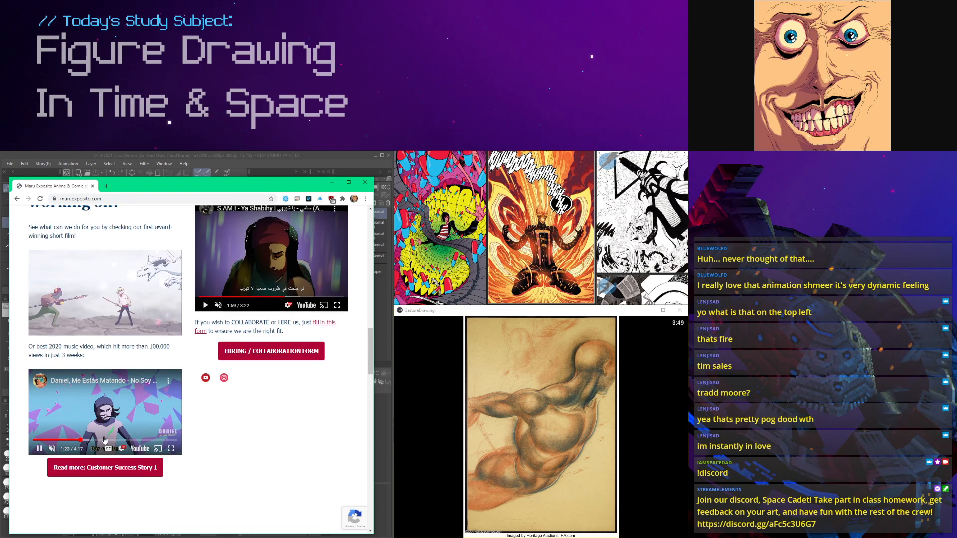
left_click(129, 439)
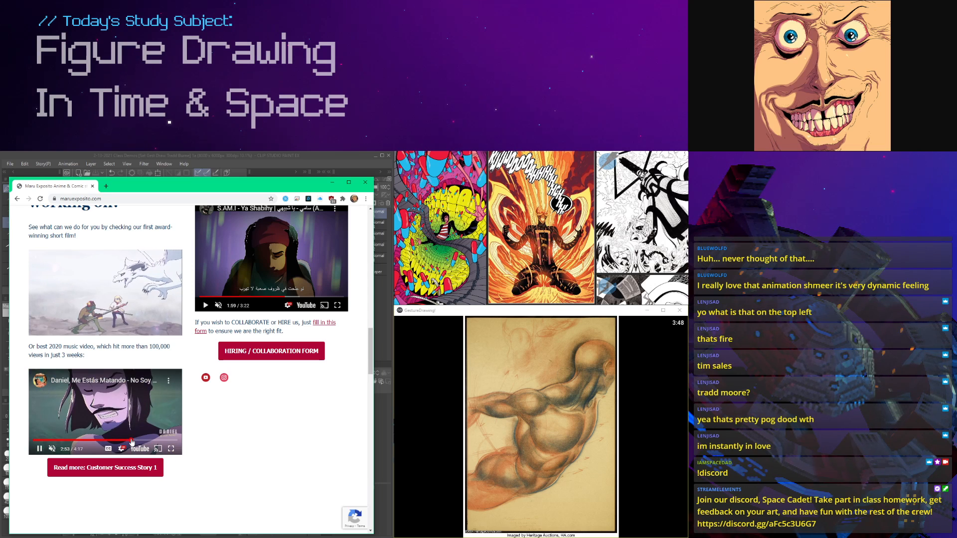
Step: Go to youtube.com and search for "maru exposito"
scroll(161, 421, "up", 1)
scroll(160, 421, "up", 10)
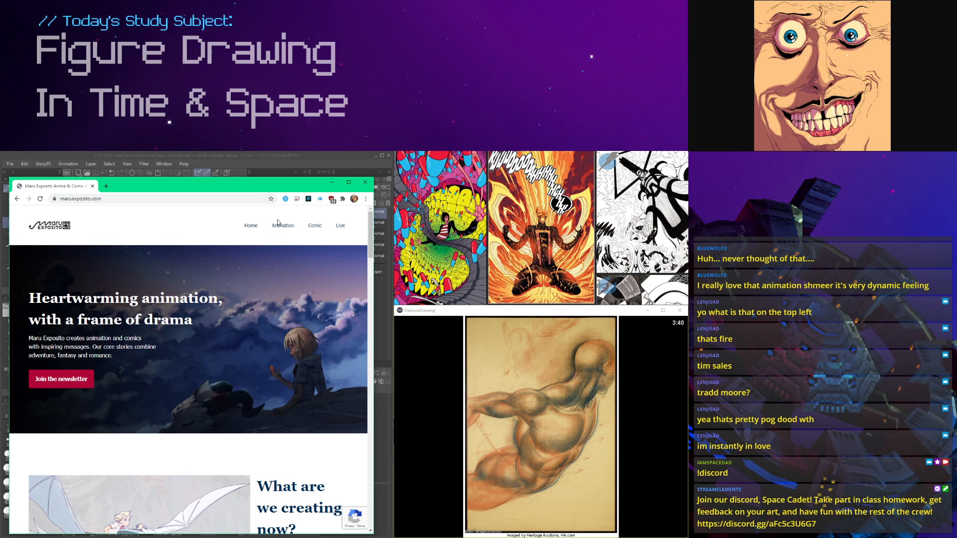
left_click(128, 195)
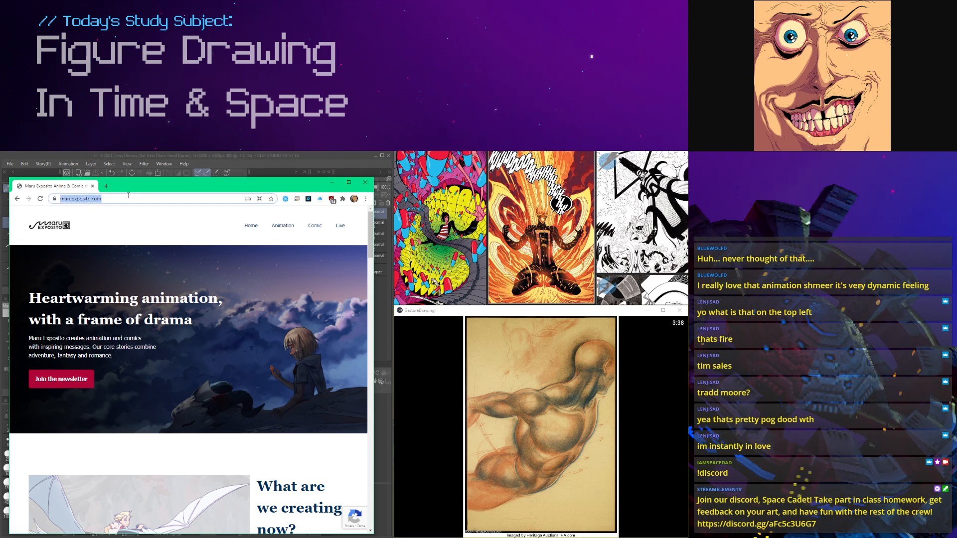
type("youtube.com")
key("Return")
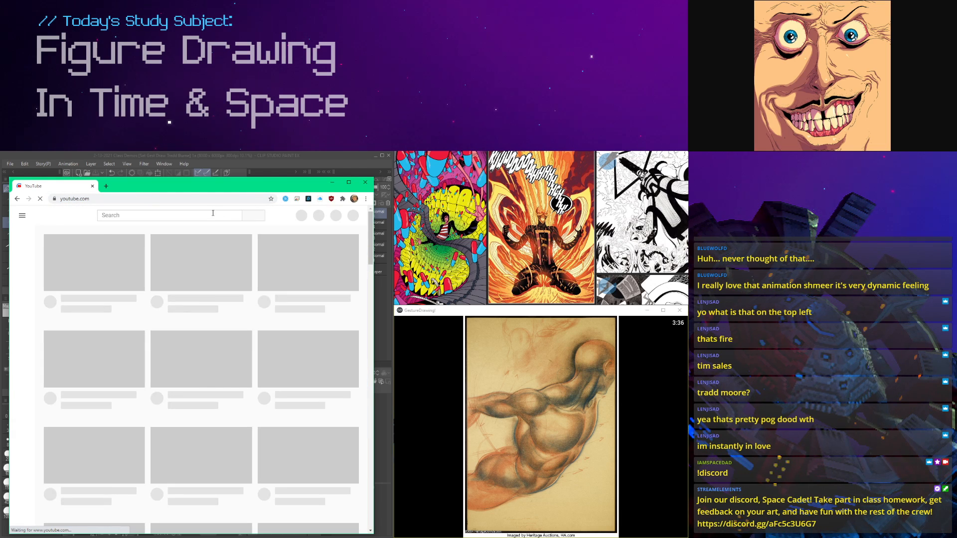
type("maru ex")
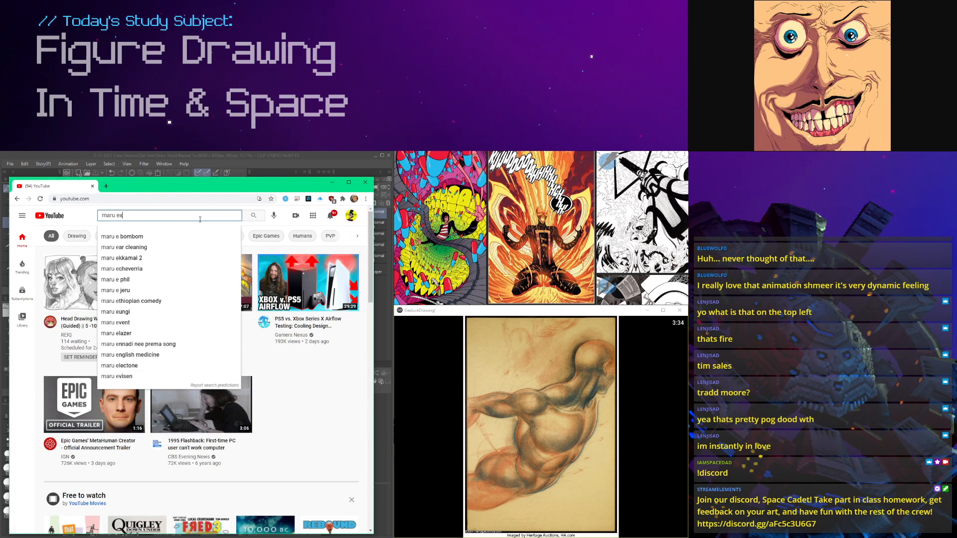
type("posito")
key("Return")
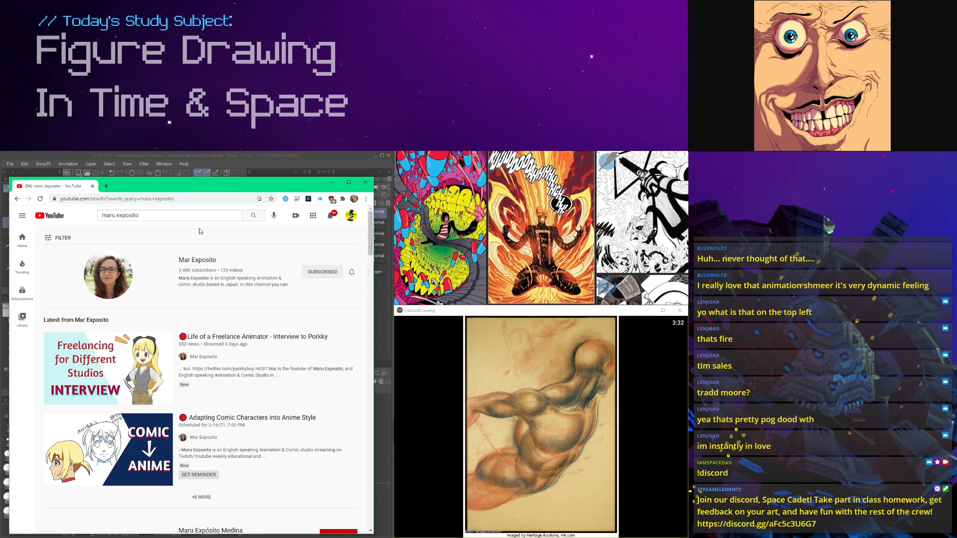
Step: Open the Mar Exposito channel's video uploads and browse through the recent streams and animation videos
left_click(195, 272)
left_click(132, 333)
scroll(119, 319, "down", 3)
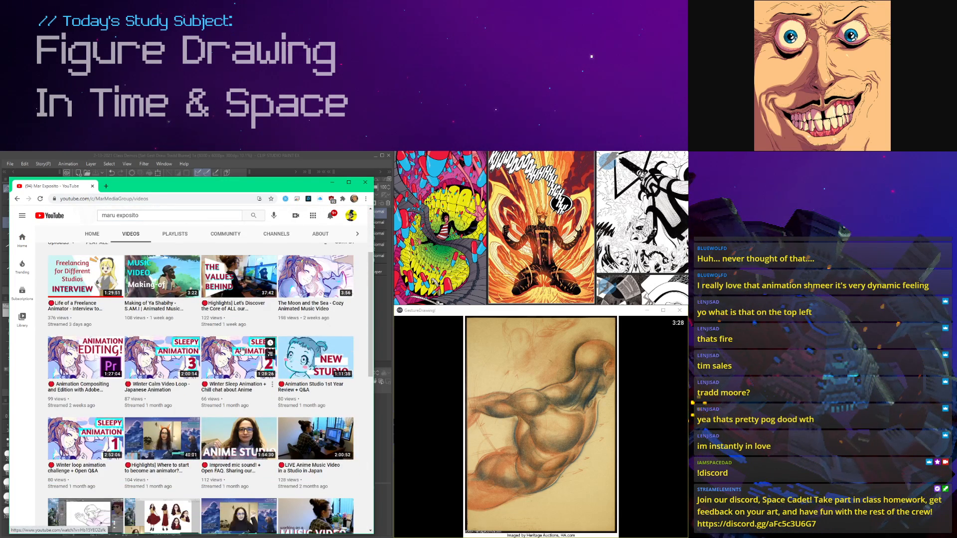
scroll(115, 308, "up", 3)
scroll(124, 314, "down", 4)
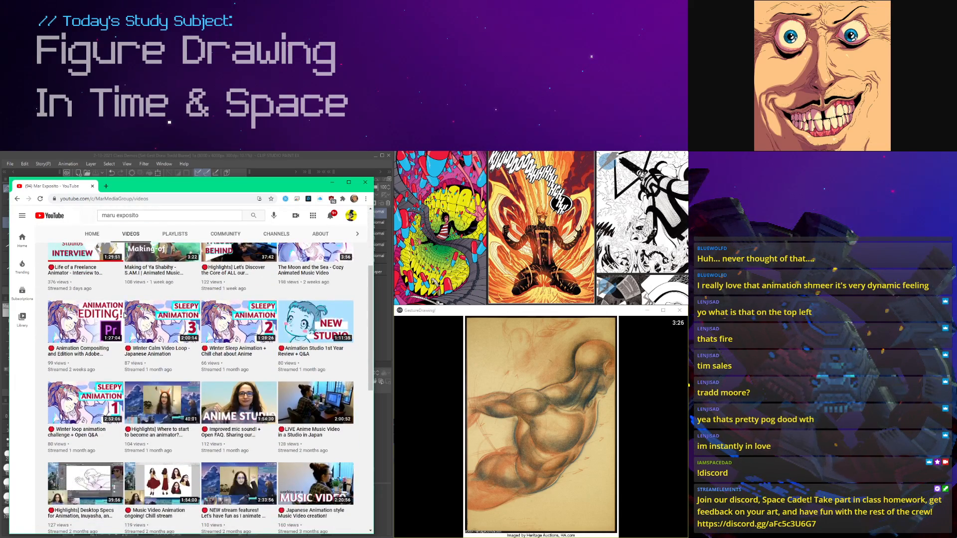
scroll(124, 315, "down", 1)
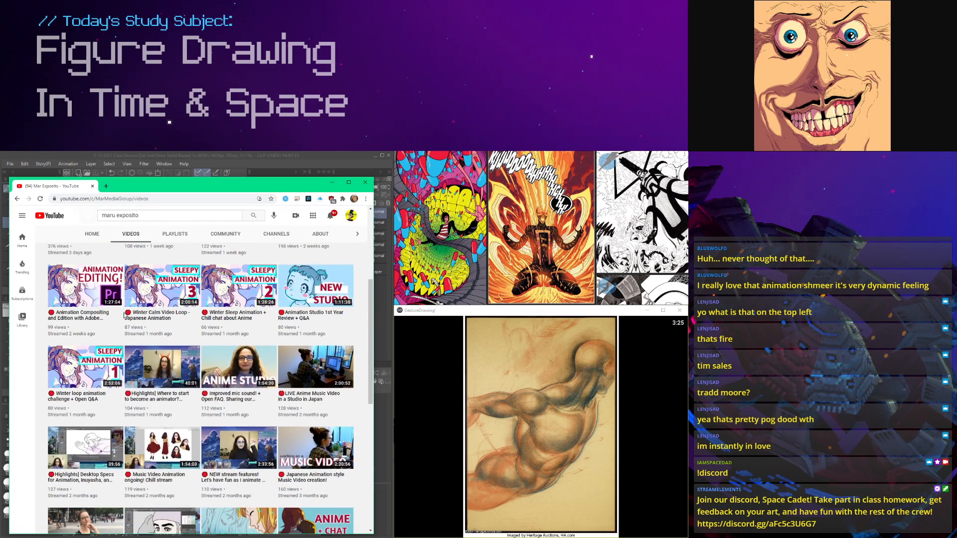
scroll(145, 378, "down", 2)
scroll(151, 396, "down", 2)
scroll(150, 396, "up", 6)
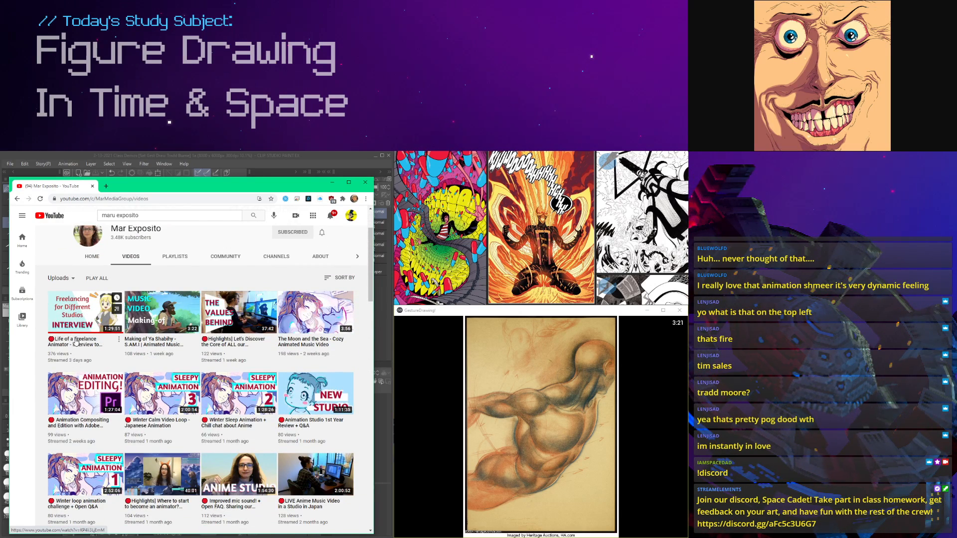
Step: Open the "Life of a Freelance Animator" interview in a new tab and sample its artwork segments up to about 1:17:00
middle_click(76, 343)
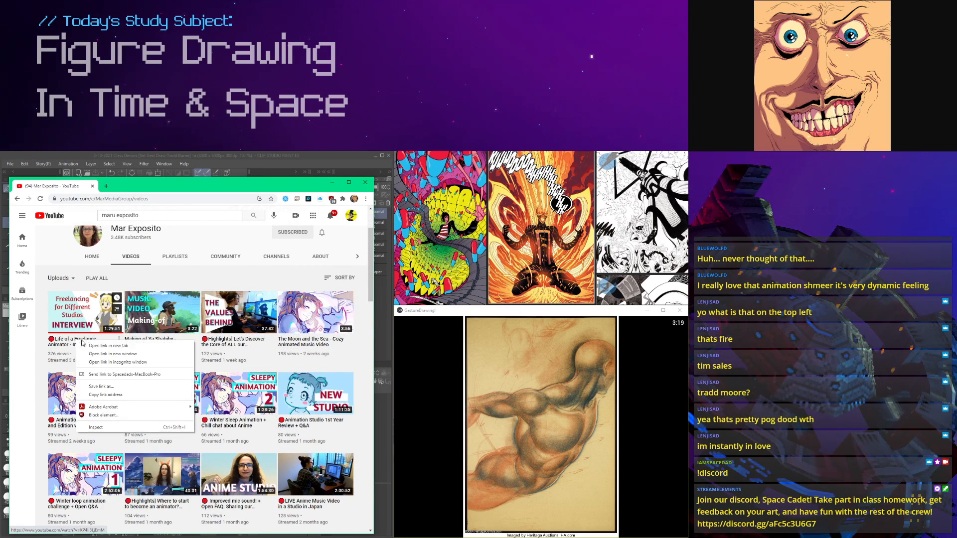
left_click(110, 186)
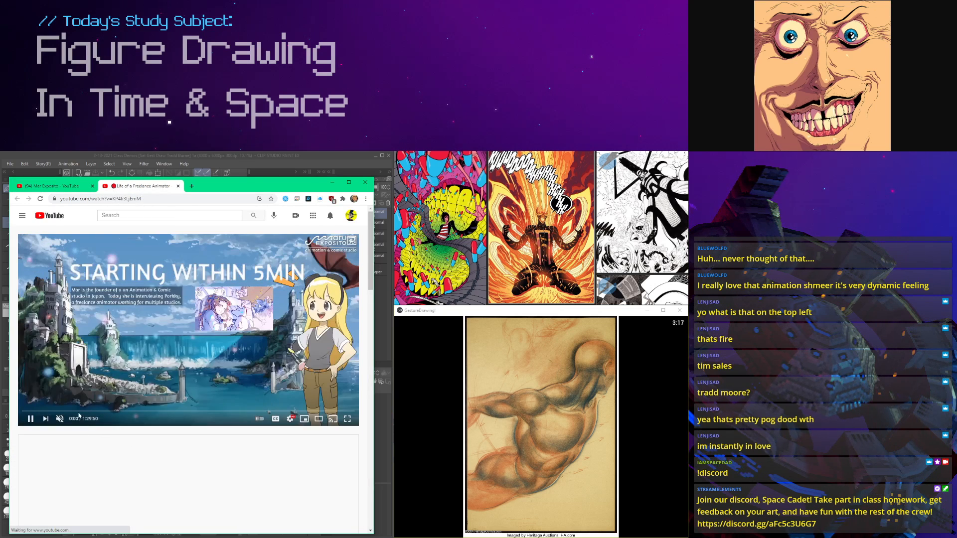
left_click(122, 411)
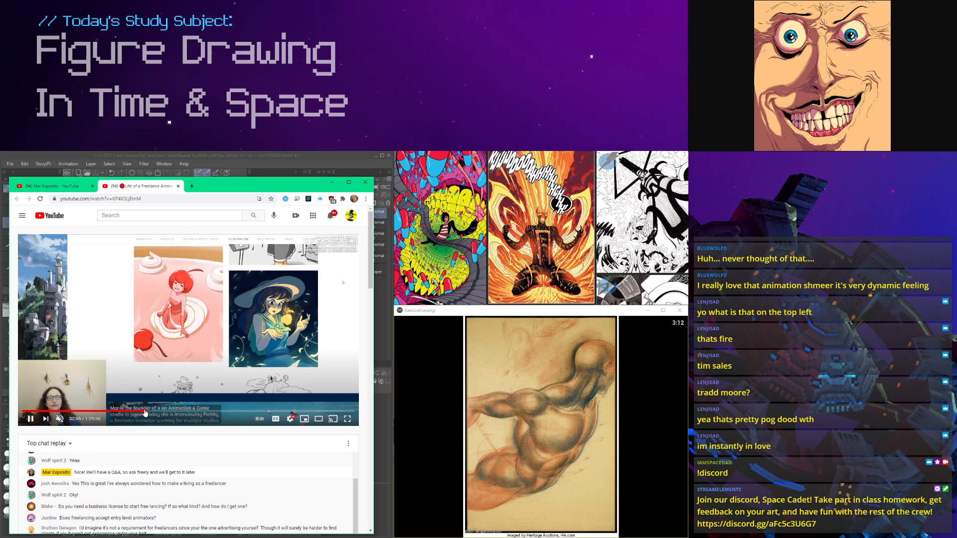
left_click(145, 412)
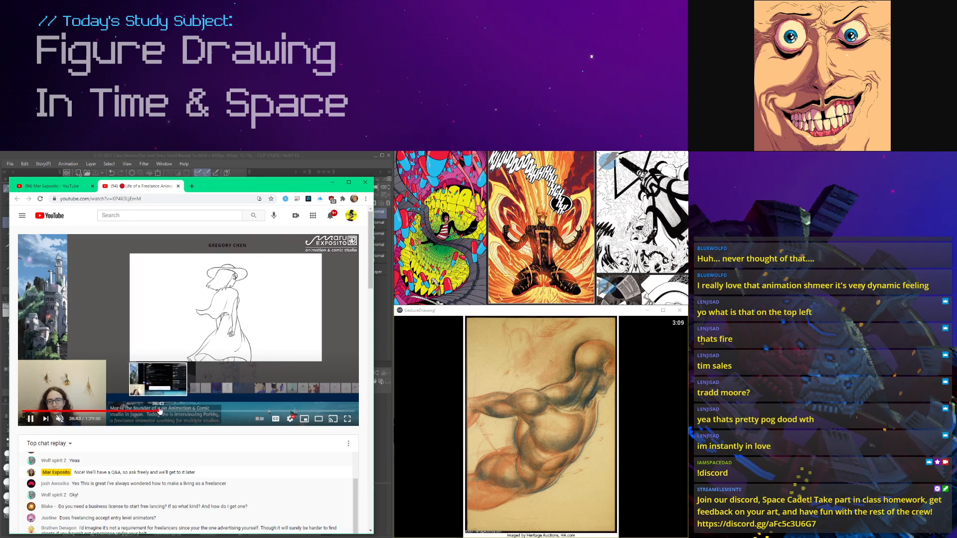
left_click(175, 412)
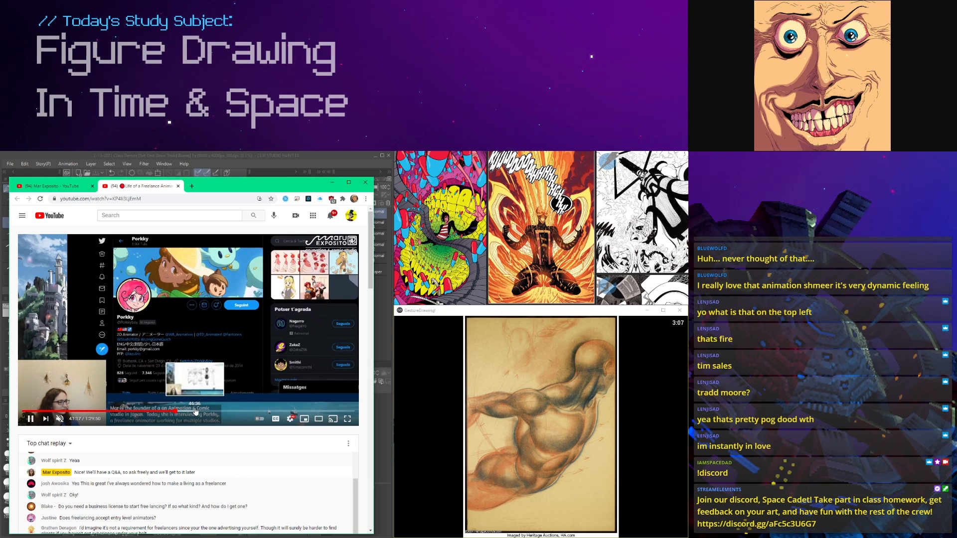
left_click(196, 412)
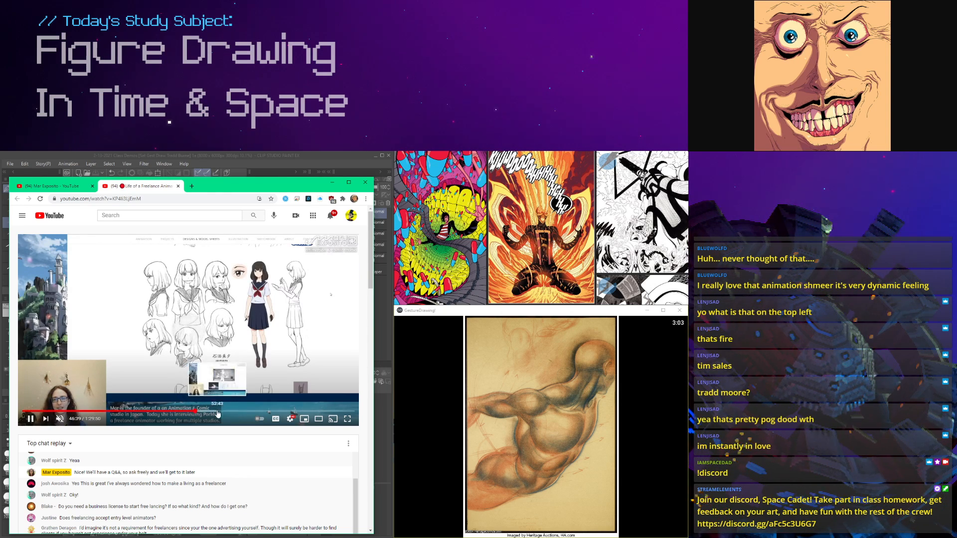
left_click(222, 411)
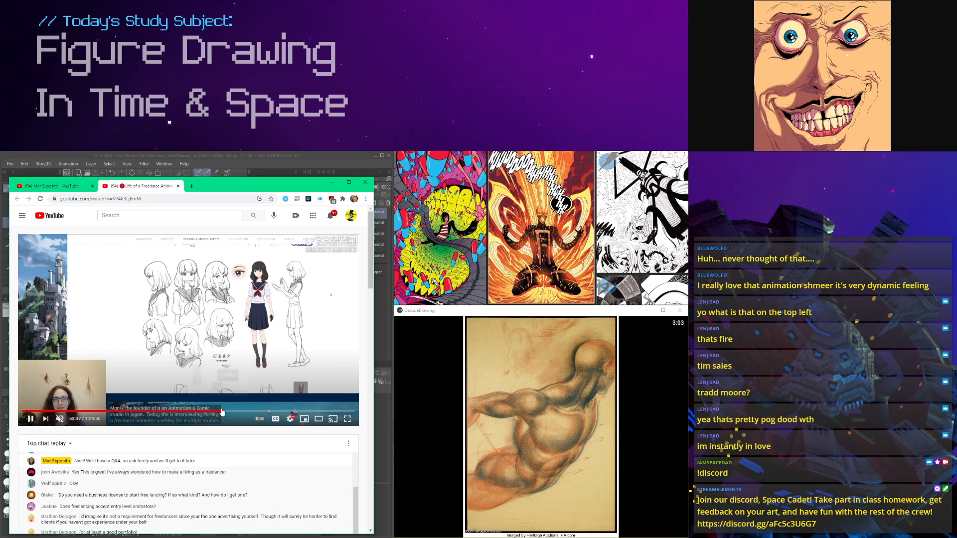
left_click(237, 412)
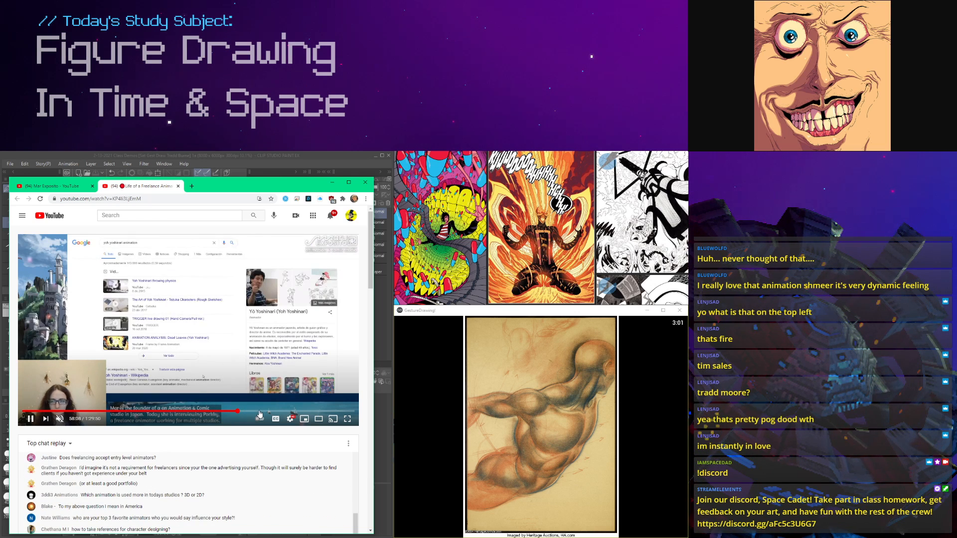
left_click(269, 411)
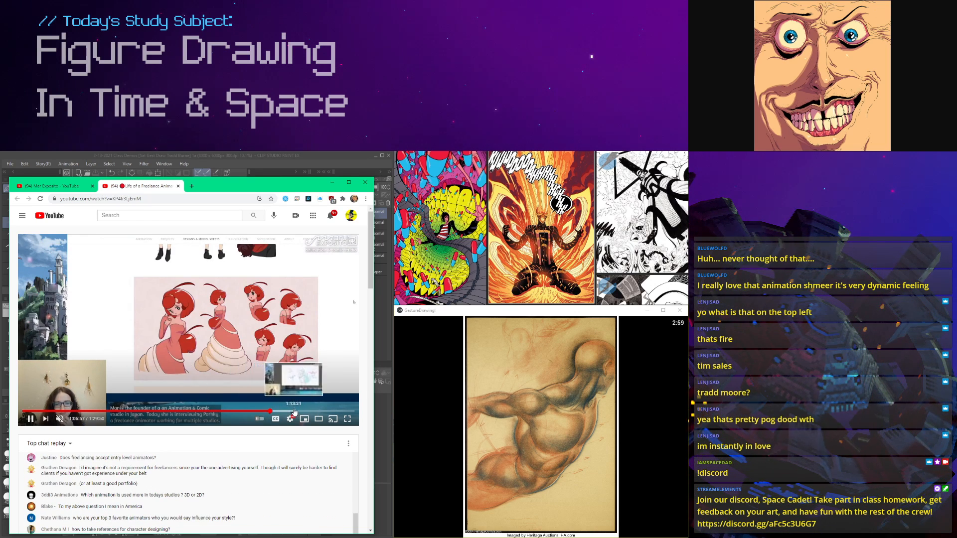
left_click(294, 411)
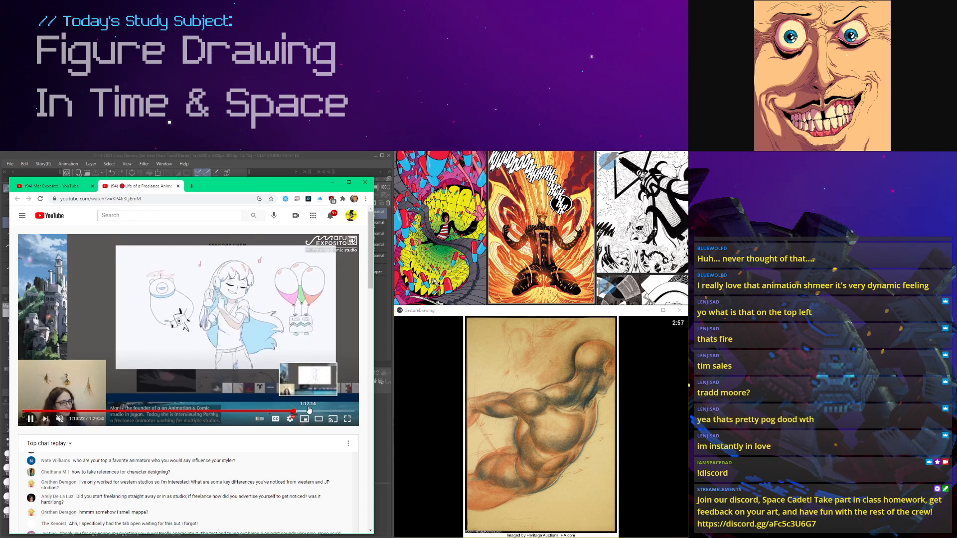
left_click(309, 412)
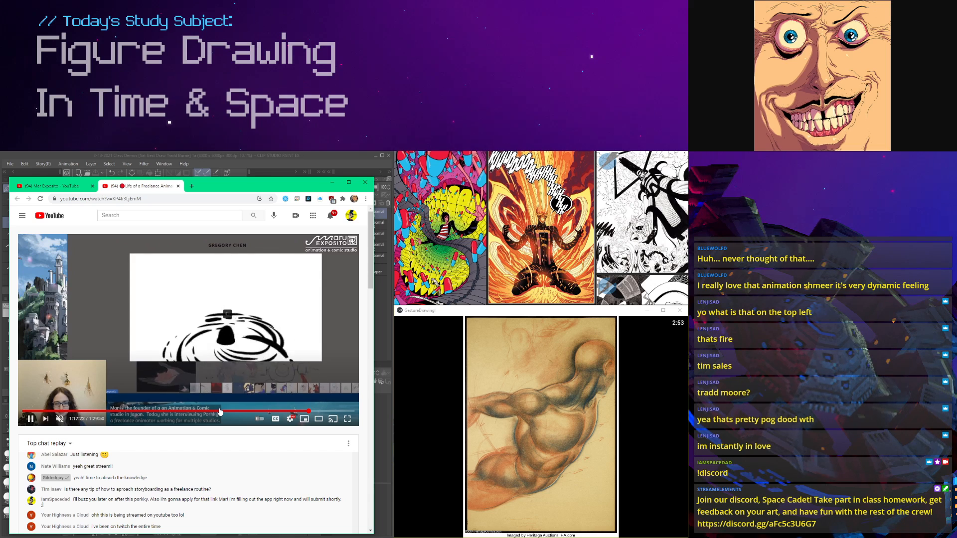
Step: Copy the address of the Mar Exposito channel's videos page and post it in the stream chat
left_click(113, 412)
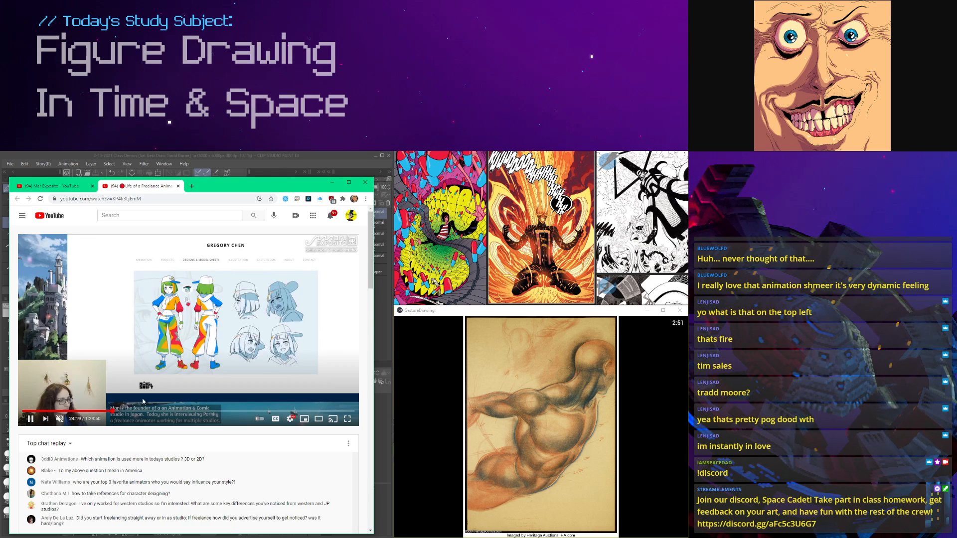
left_click(59, 192)
left_click(69, 199)
right_click(69, 198)
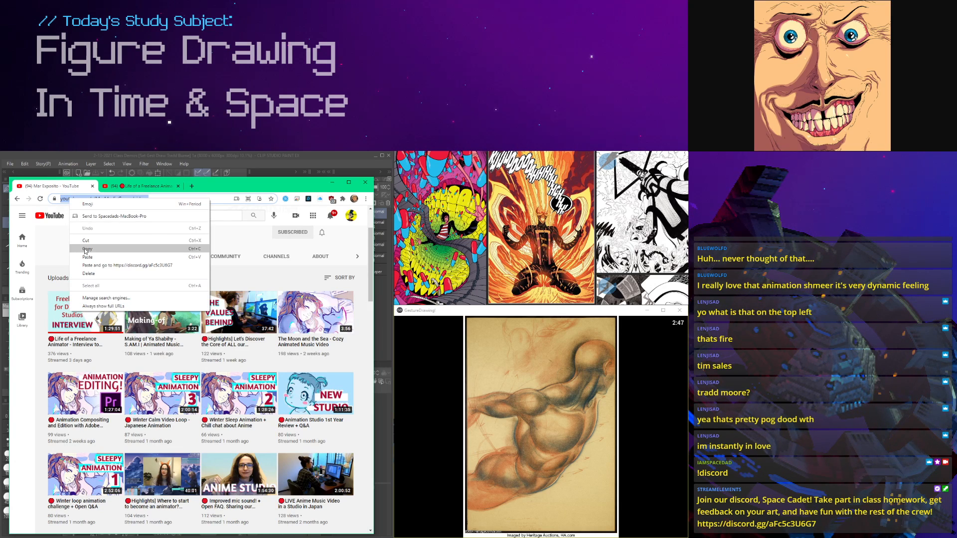
left_click(85, 249)
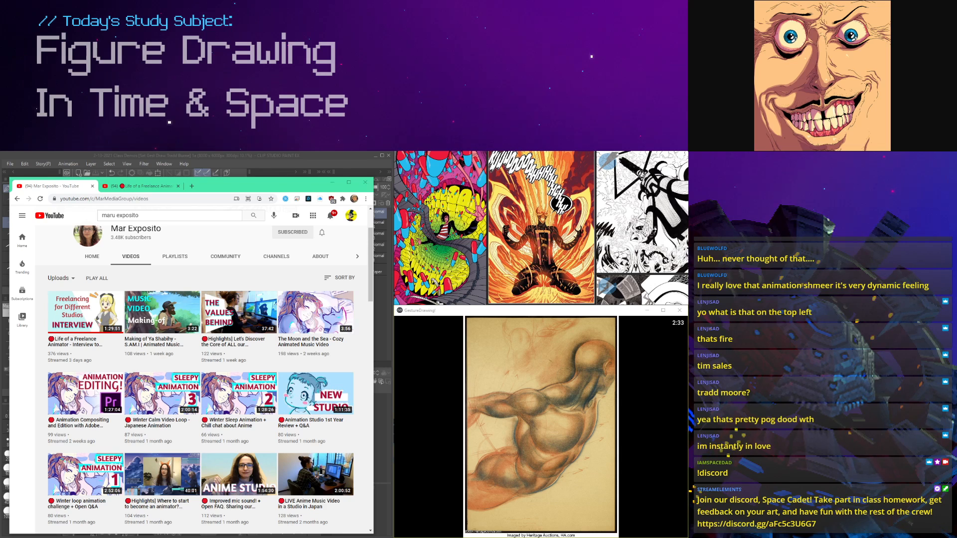
left_click(255, 184)
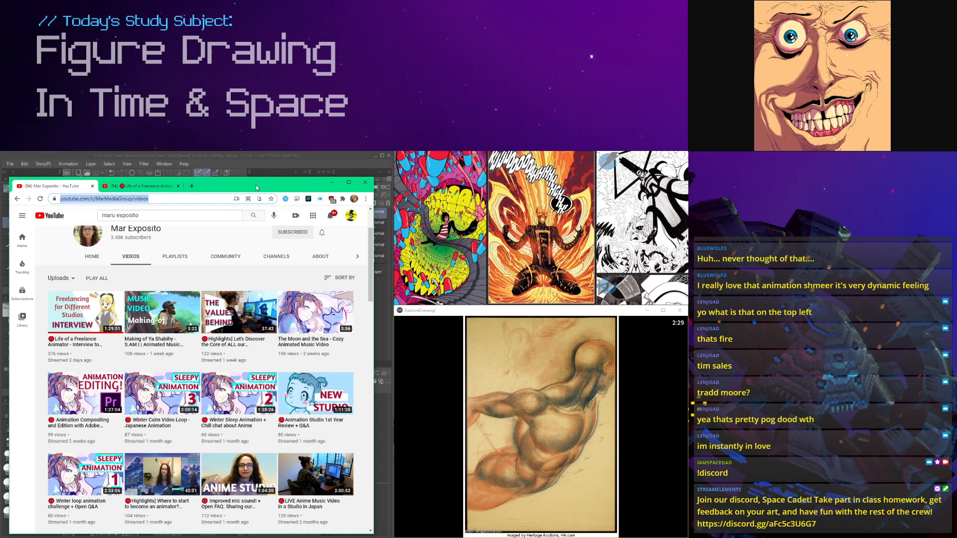
key("alt+Tab")
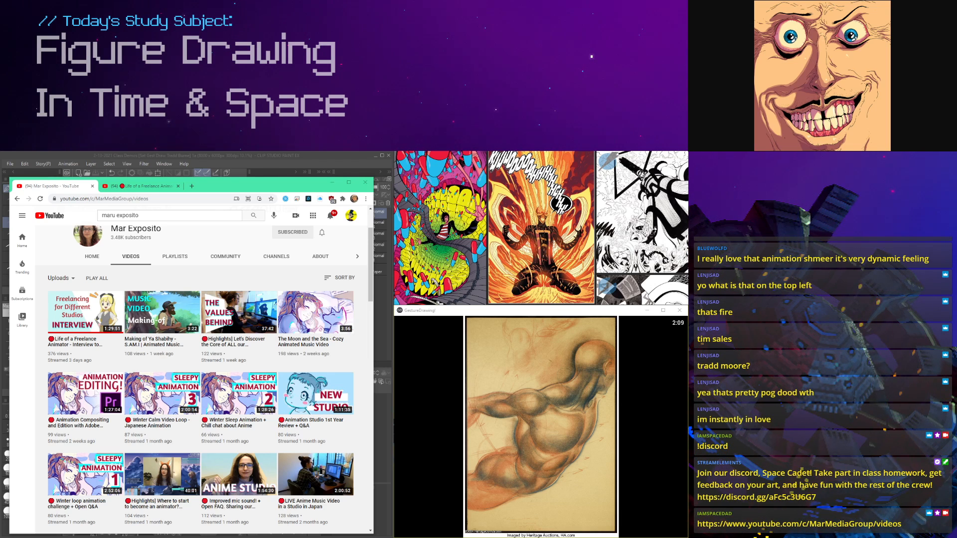
Step: Share the Come and Draw Online invite in the chat, and open that server in a Discord window placed over the browser
left_click_drag(221, 187, 258, 184)
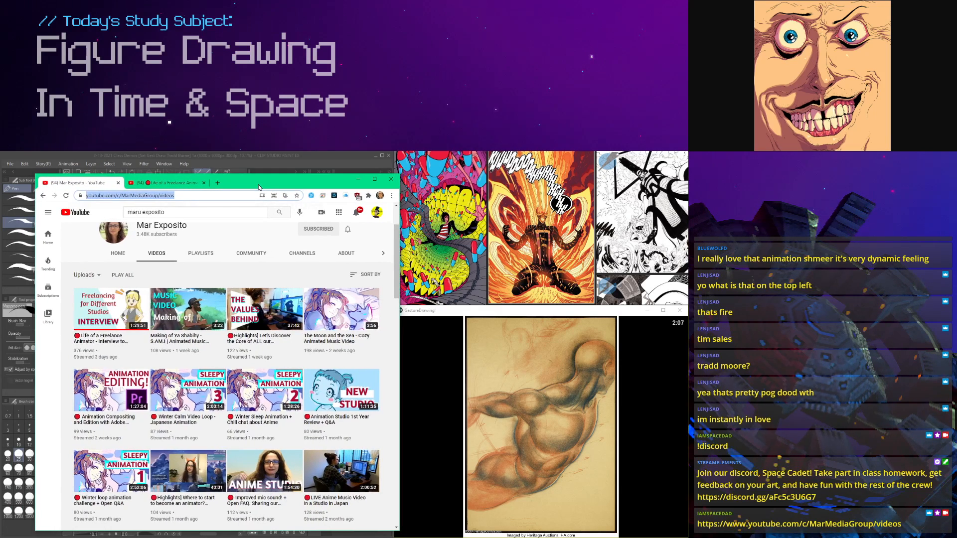
key("alt+Tab")
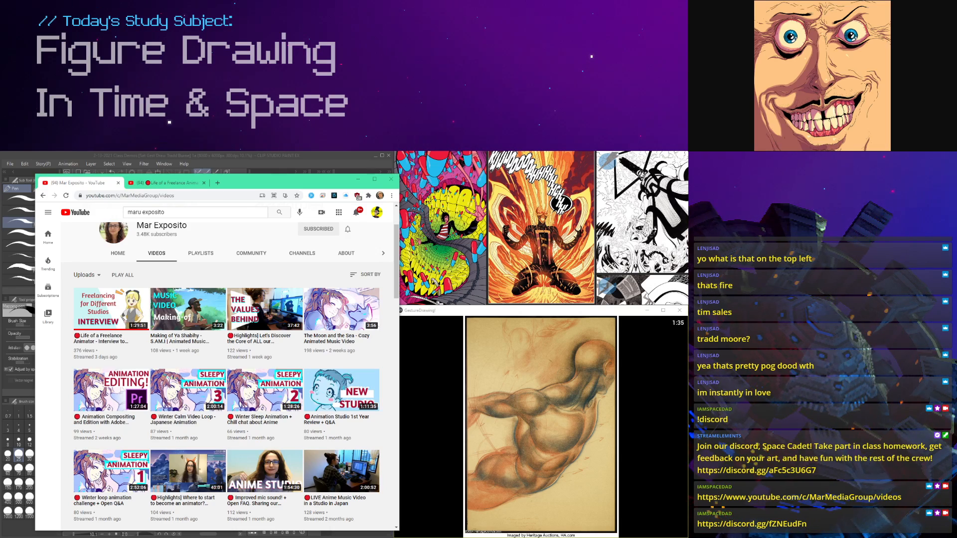
left_click_drag(607, 349, 184, 184)
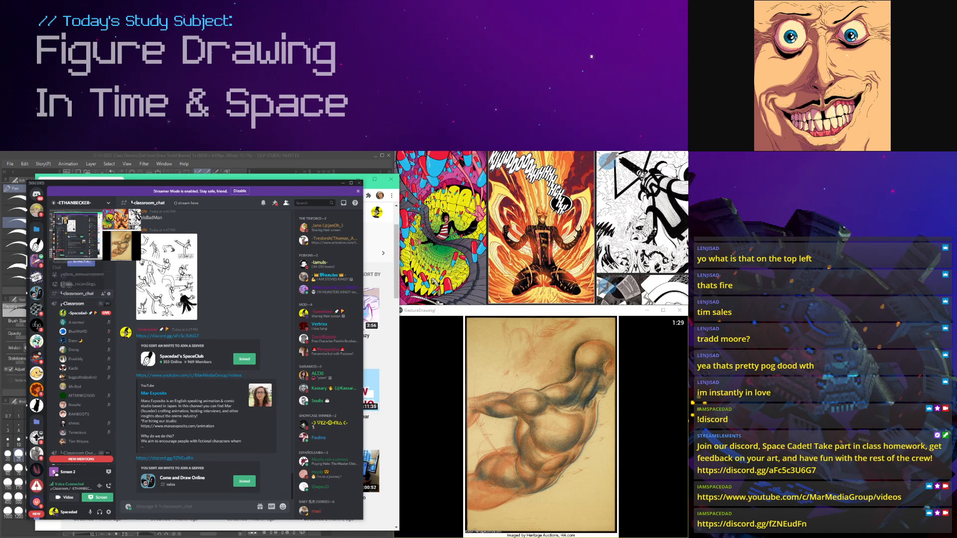
left_click(37, 295)
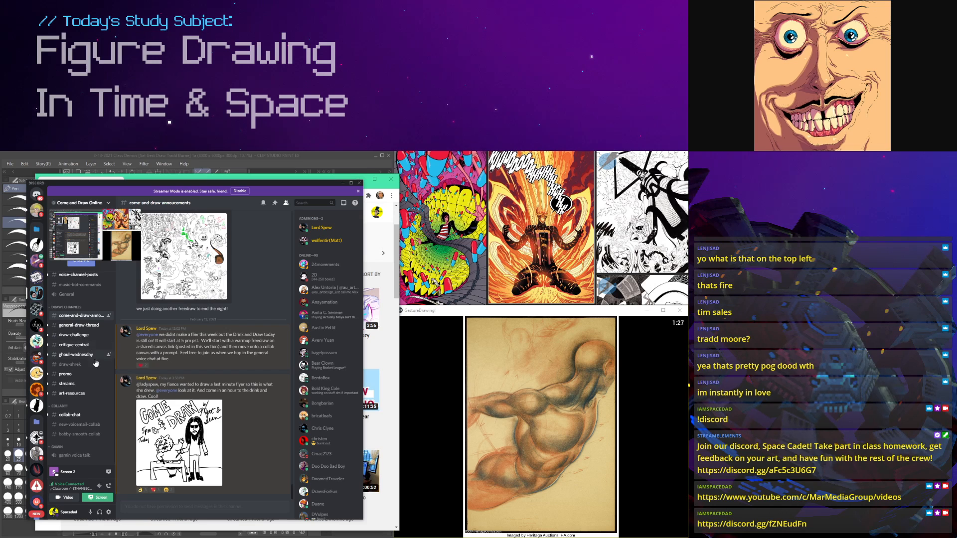
Step: Look through the come-and-draw announcements with their shared-canvas posts, and the server's channel list
scroll(174, 434, "up", 5)
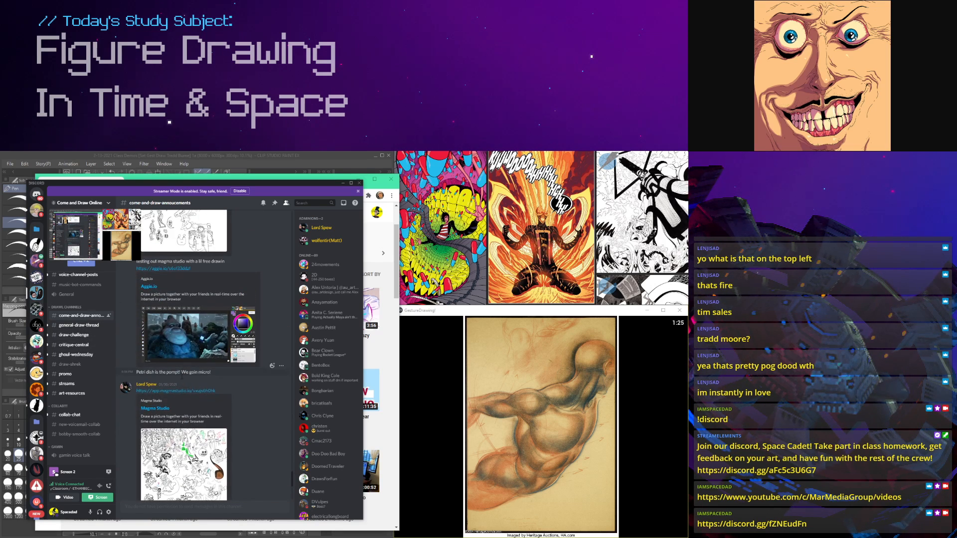
scroll(180, 442, "up", 8)
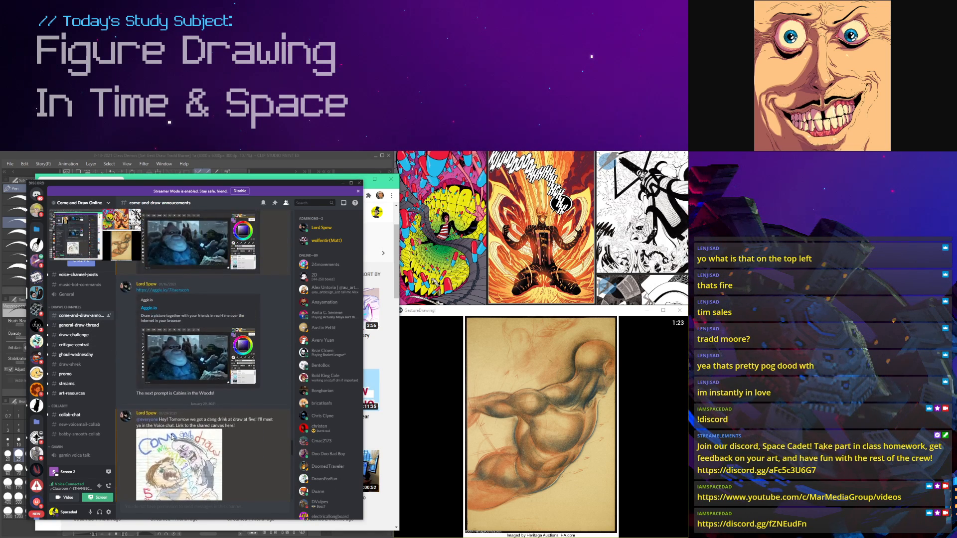
scroll(81, 374, "up", 3)
scroll(81, 374, "down", 3)
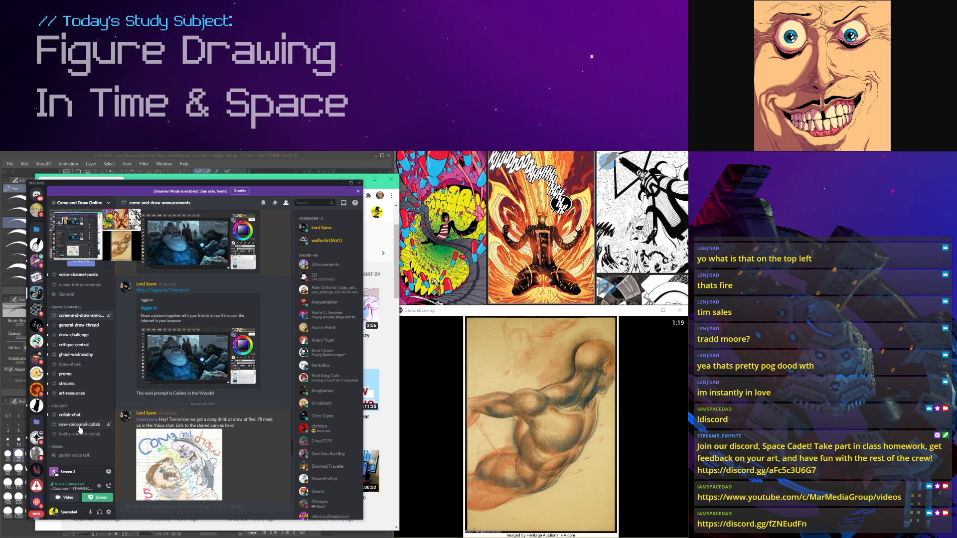
scroll(86, 420, "up", 3)
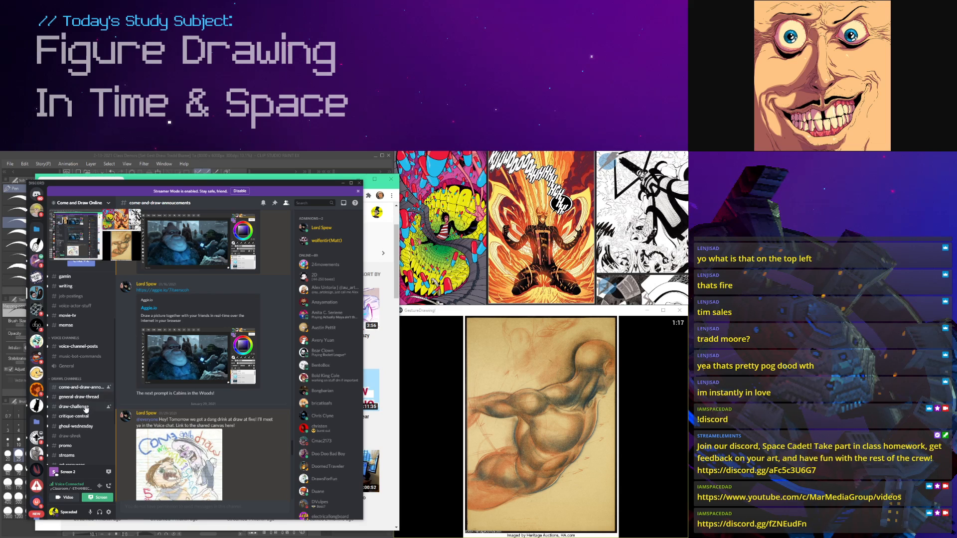
scroll(85, 412, "up", 1)
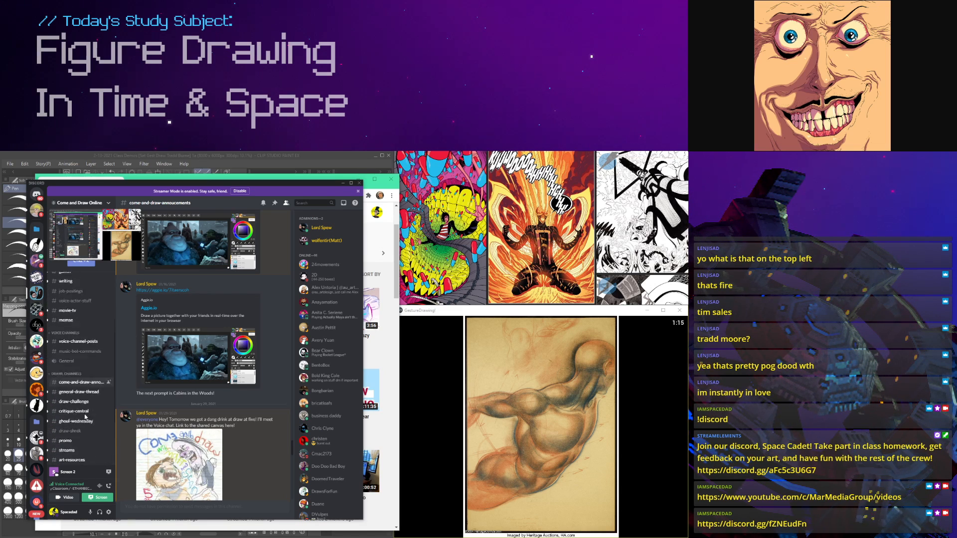
scroll(84, 417, "down", 2)
scroll(184, 397, "up", 8)
scroll(183, 397, "down", 8)
Step: Open the shared Aggie.io cabin canvas from the announcement, examine the collaborative drawing with the side panel collapsed, and close it
left_click(177, 291)
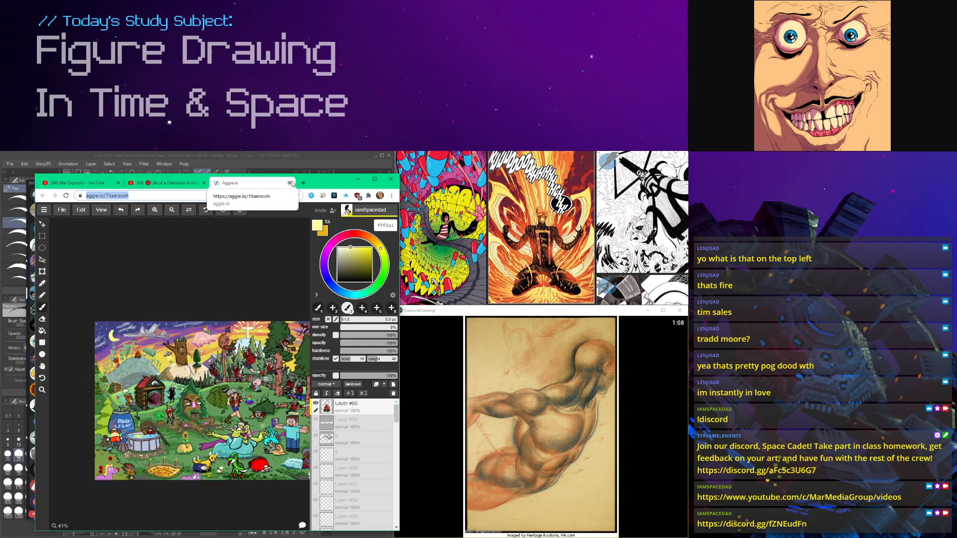
key("BackSpace")
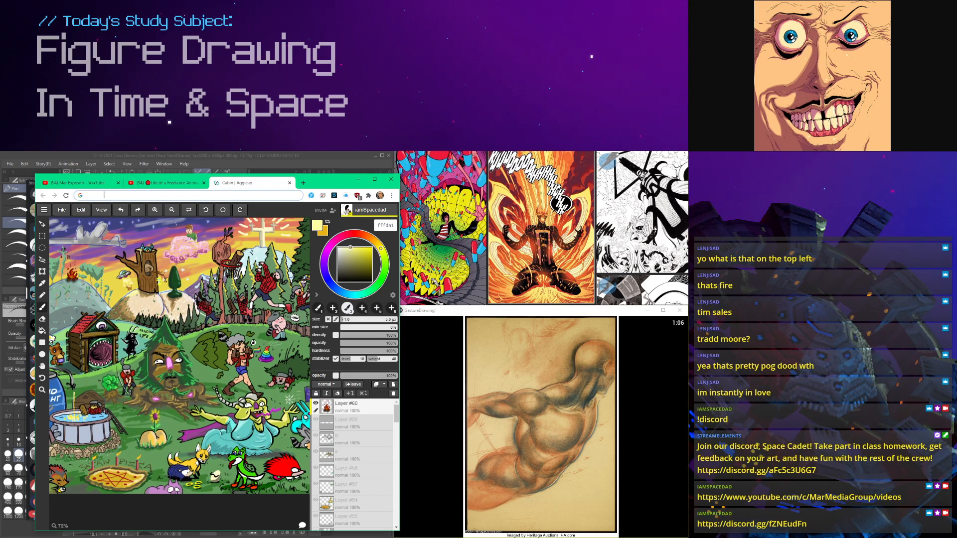
scroll(172, 421, "down", 3)
scroll(189, 438, "up", 3)
left_click(317, 295)
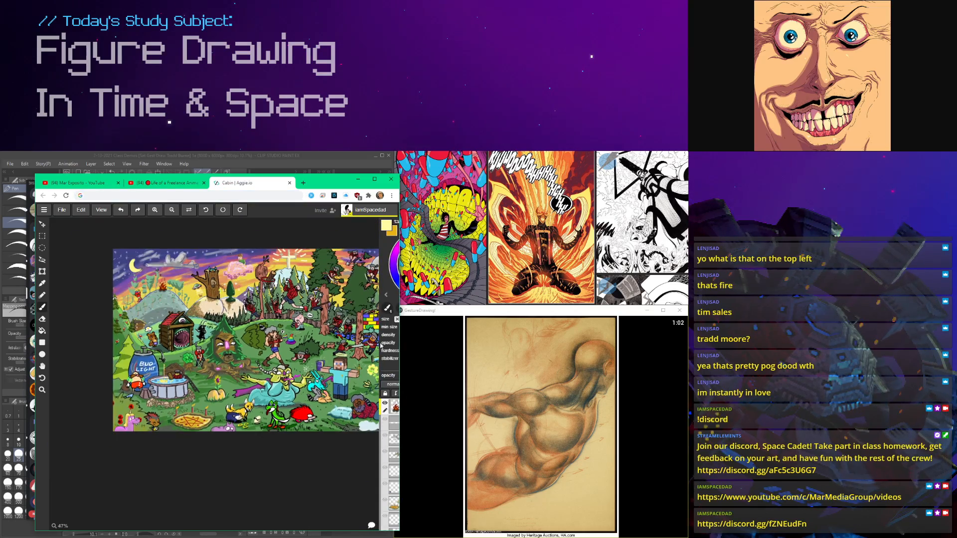
scroll(316, 326, "up", 3)
scroll(342, 335, "down", 3)
scroll(342, 335, "up", 3)
scroll(342, 335, "down", 4)
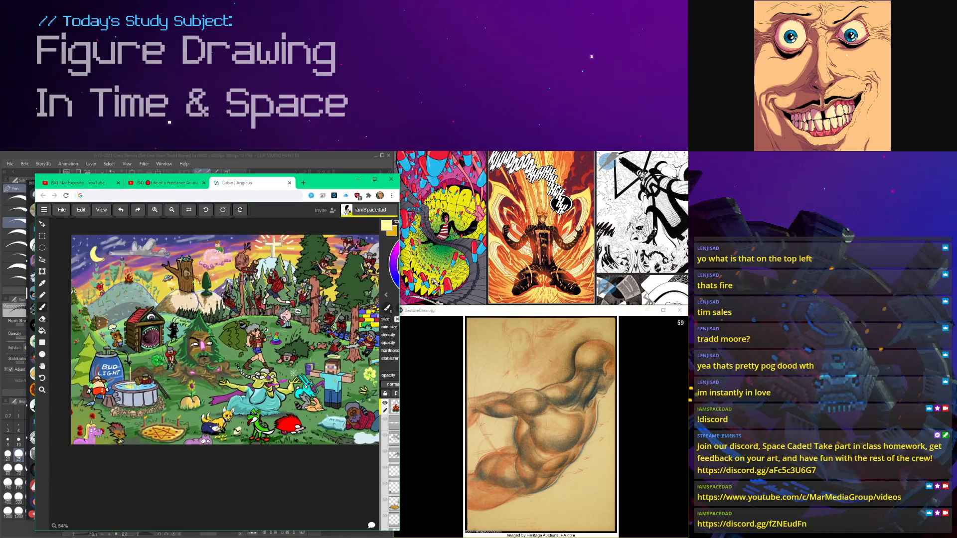
left_click(289, 183)
key("alt+Tab")
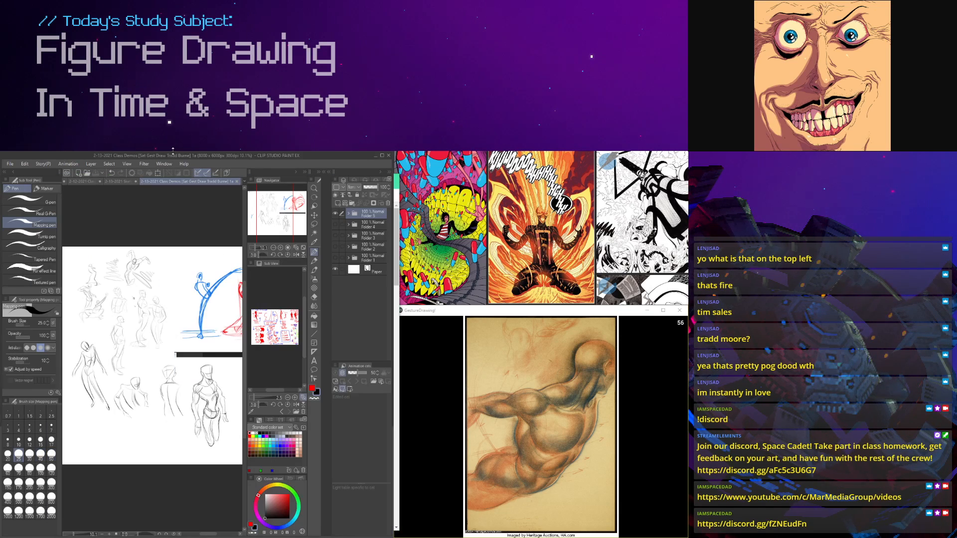
scroll(169, 262, "down", 4)
left_click_drag(178, 288, 180, 323)
scroll(179, 323, "up", 3)
scroll(180, 323, "up", 1)
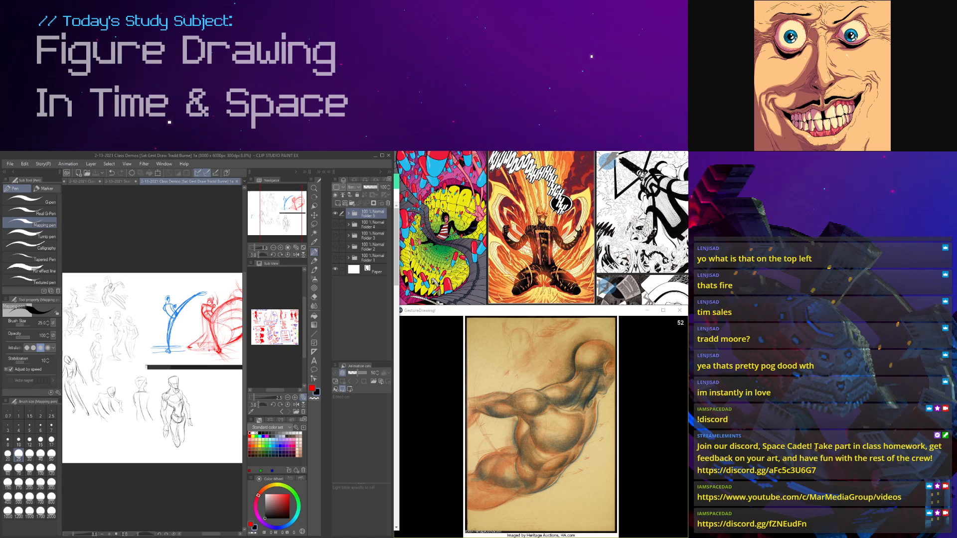
Step: Switch to Discord, move the stream preview off the channel list, and view the server's channels, including general-draw-thread
key("alt+Tab")
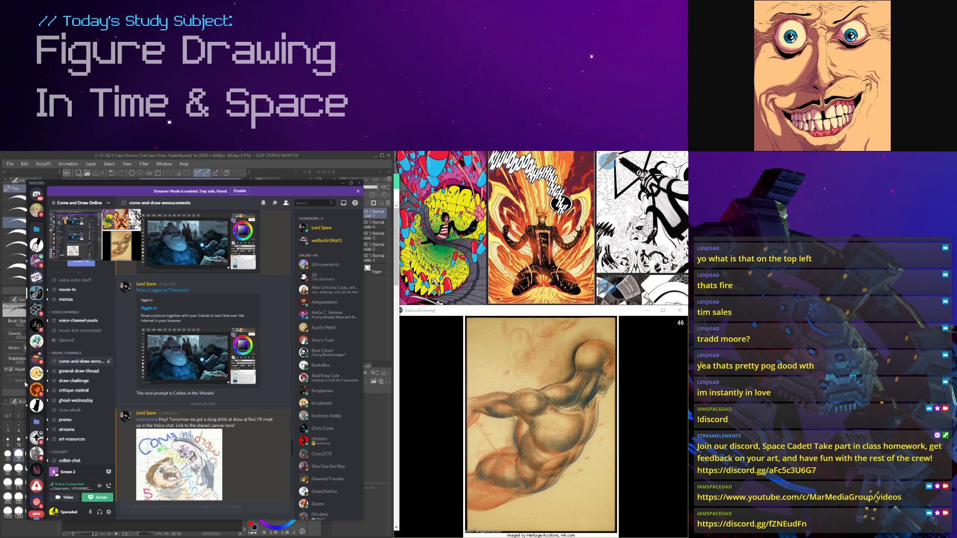
left_click_drag(81, 234, 285, 235)
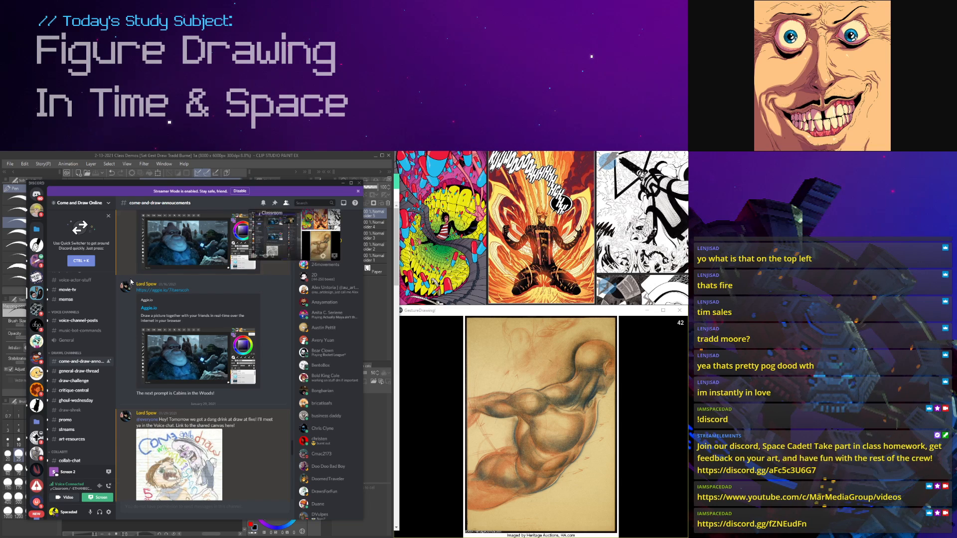
scroll(85, 355, "down", 2)
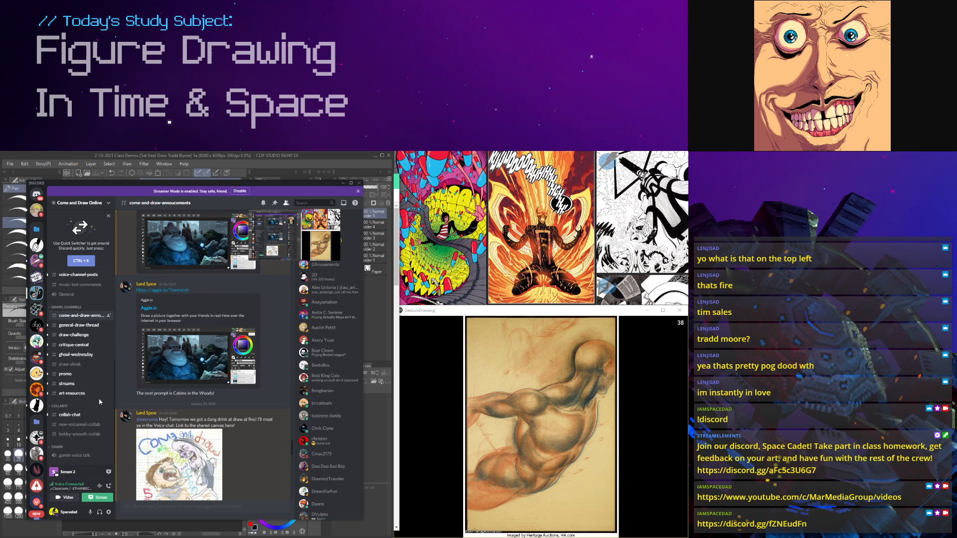
scroll(100, 402, "up", 3)
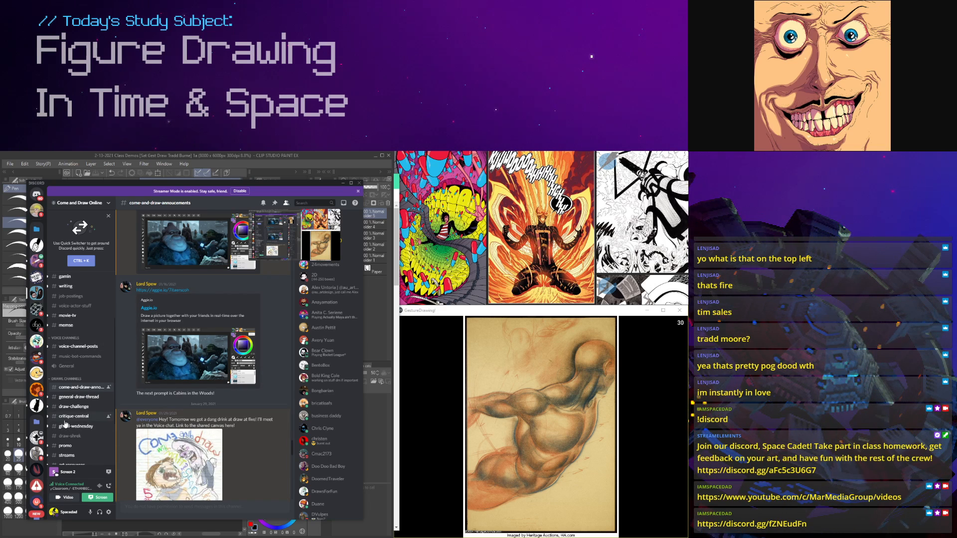
scroll(65, 424, "down", 3)
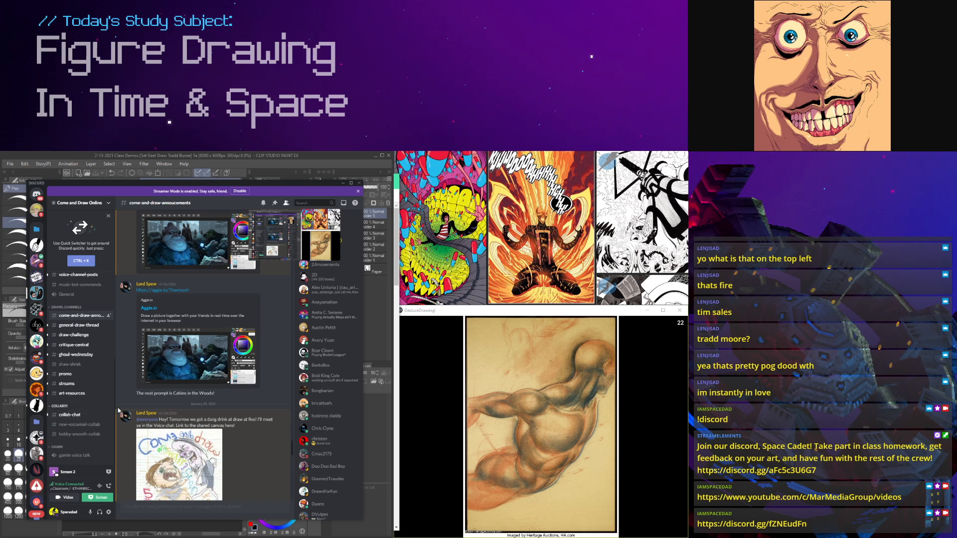
left_click_drag(182, 186, 207, 181)
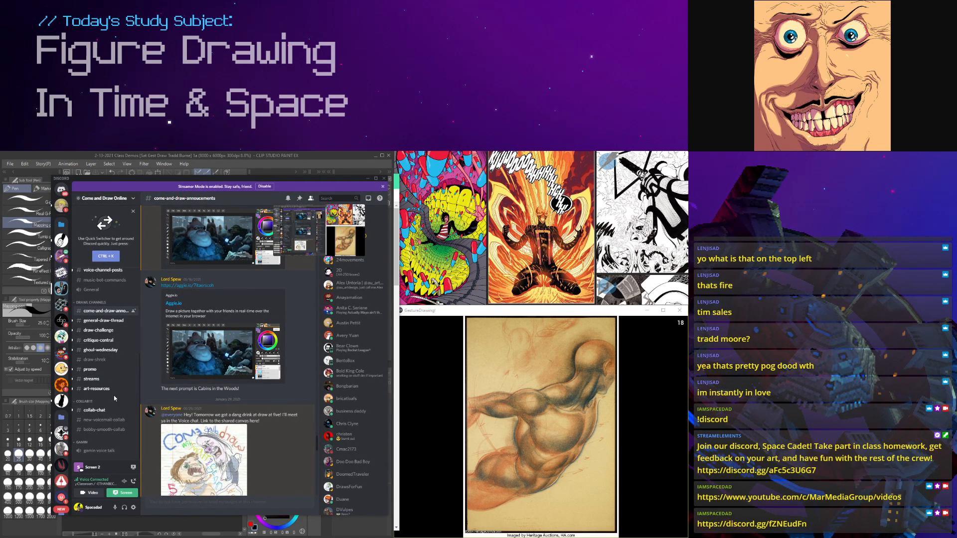
left_click(107, 321)
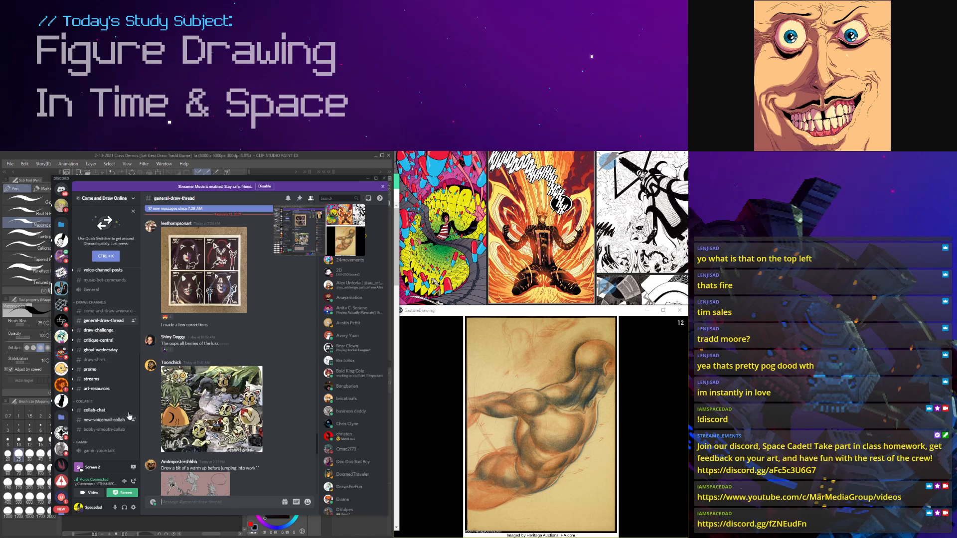
Step: Switch to Clip Studio Paint, open the PNG canvas with the gesture sketches, and clear its selection
left_click(285, 155)
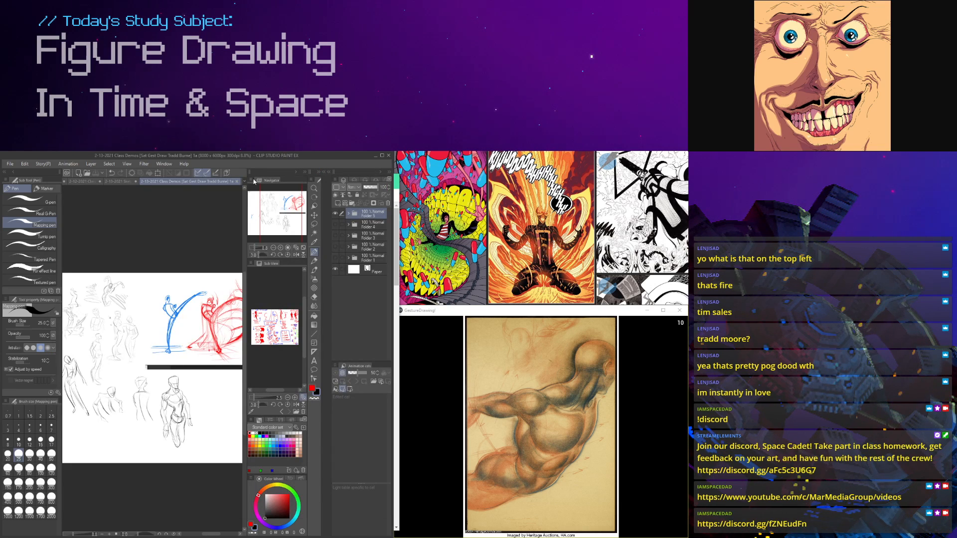
key("Tab")
scroll(203, 341, "up", 1)
left_click_drag(133, 355, 140, 327)
scroll(224, 361, "up", 1)
left_click_drag(204, 313, 243, 314)
scroll(173, 313, "down", 1)
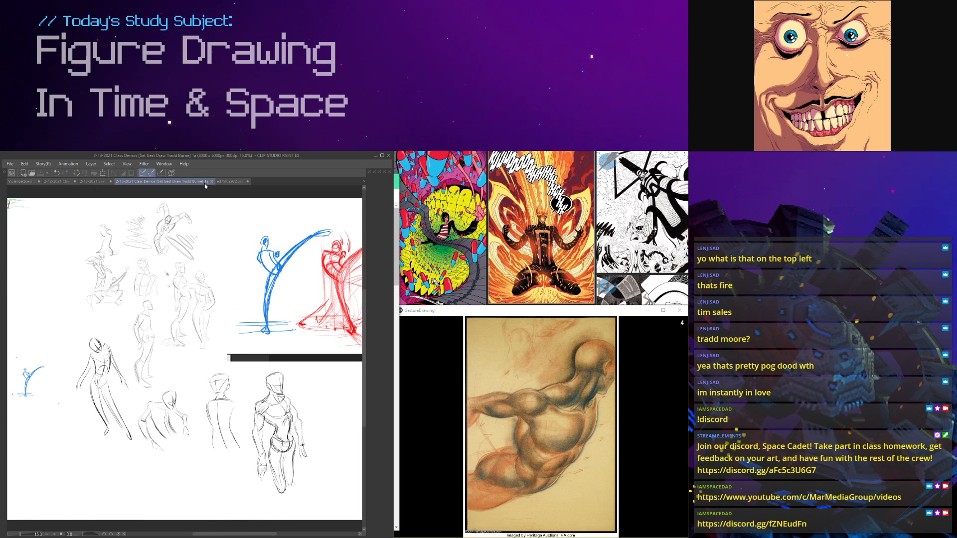
left_click(231, 182)
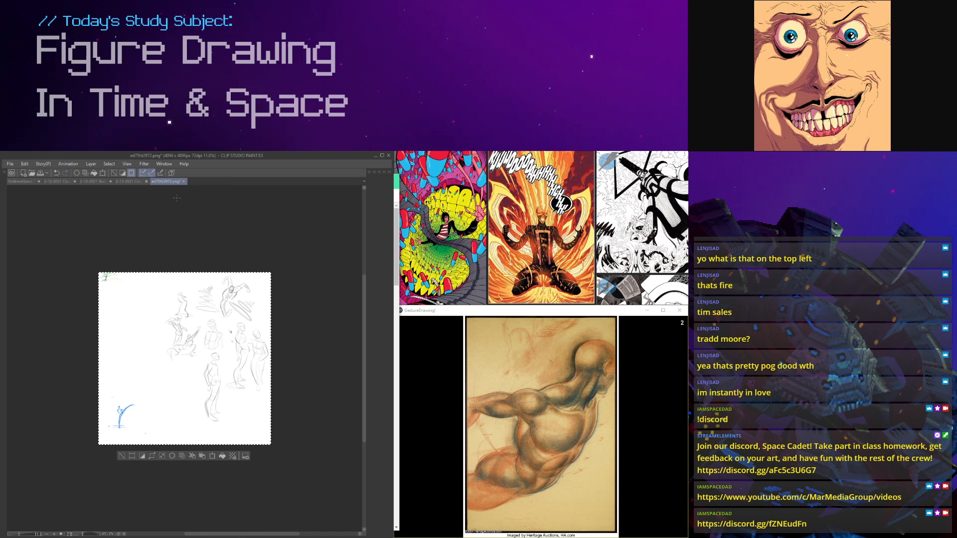
key("Tab")
left_click(313, 224)
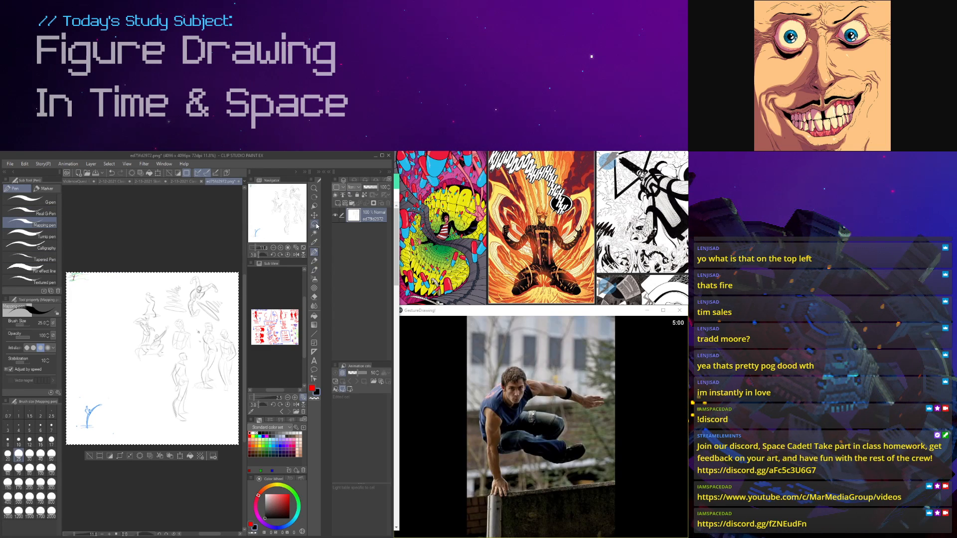
key("ctrl+d")
left_click(314, 252)
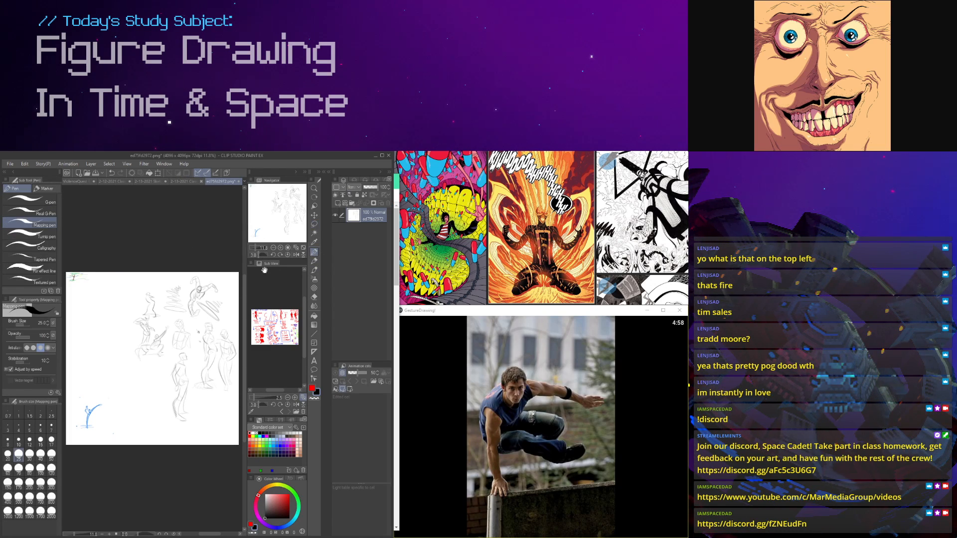
Step: Return to the Class Demos canvas and add a new raster layer above Folder 5
left_click(182, 180)
key("Tab")
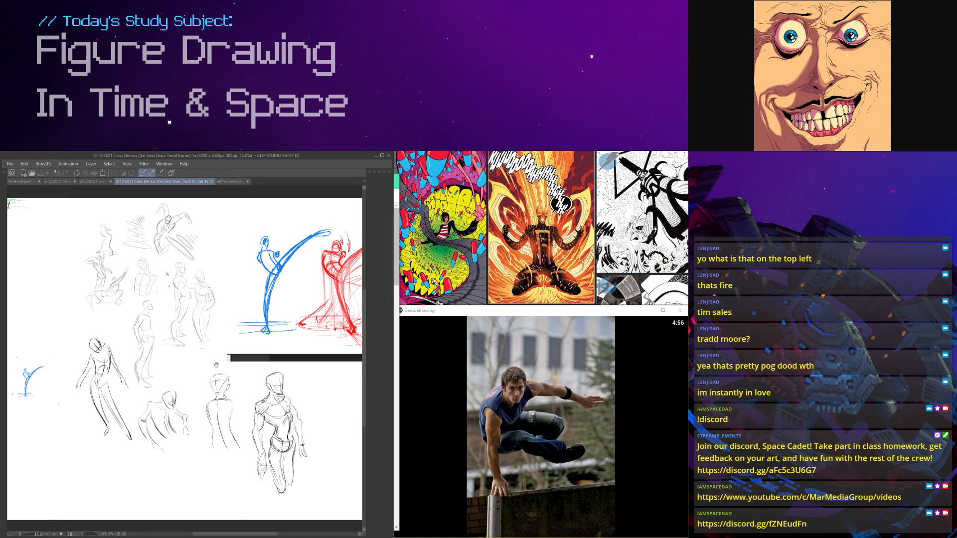
scroll(95, 301, "up", 3)
key("Tab")
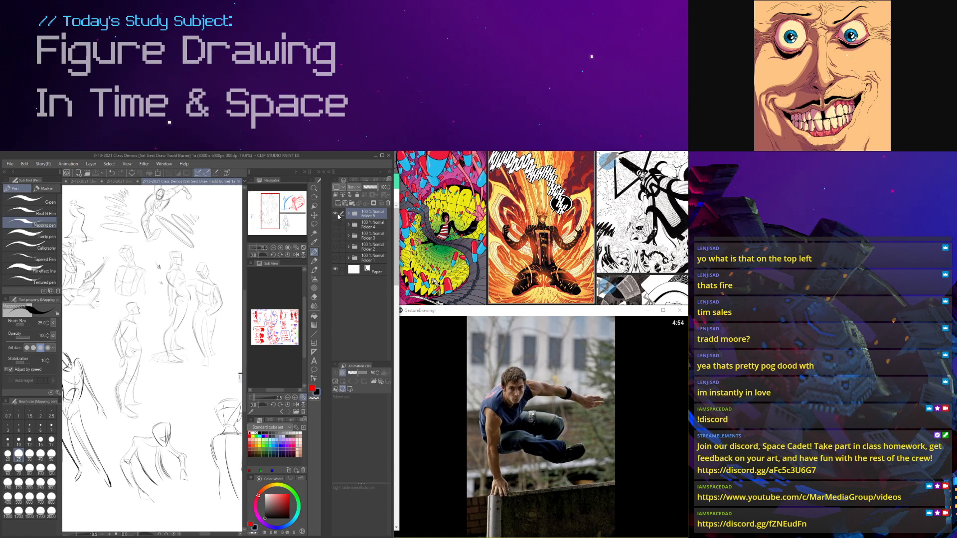
left_click(337, 205)
left_click_drag(229, 333, 107, 296)
scroll(208, 328, "down", 3)
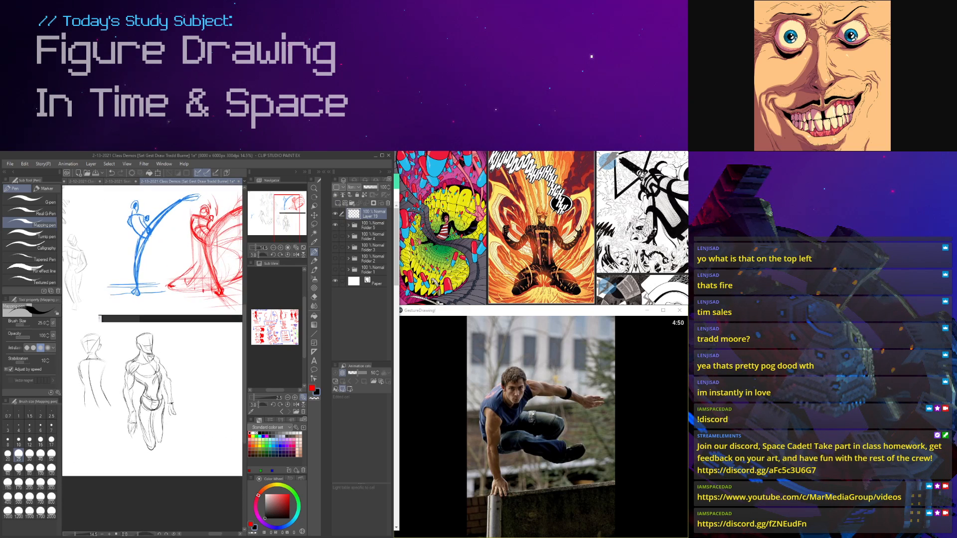
Step: Hide the palettes and sketch an angular, forward-tilted head in the blank area beside the standing black figure
scroll(108, 296, "up", 3)
left_click_drag(212, 324, 147, 281)
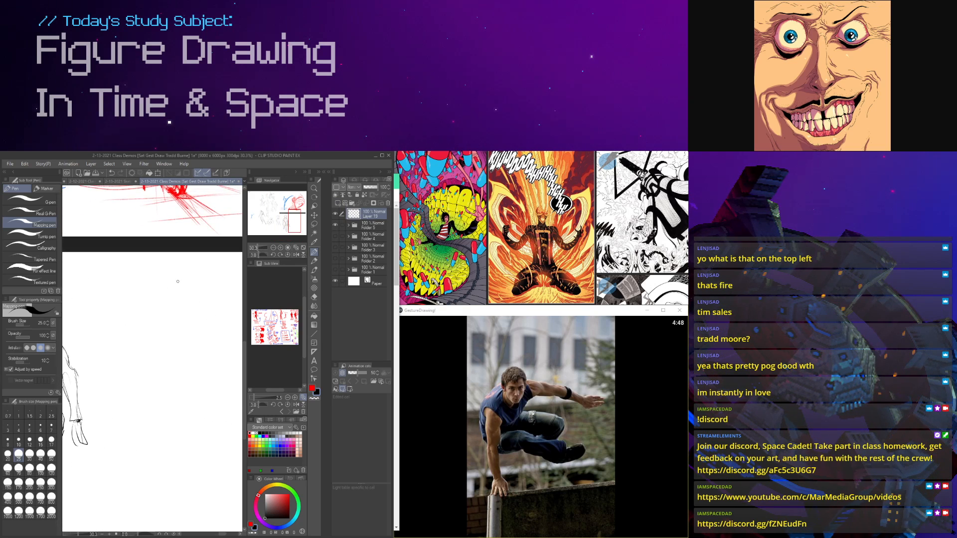
key("Tab")
scroll(190, 287, "up", 1)
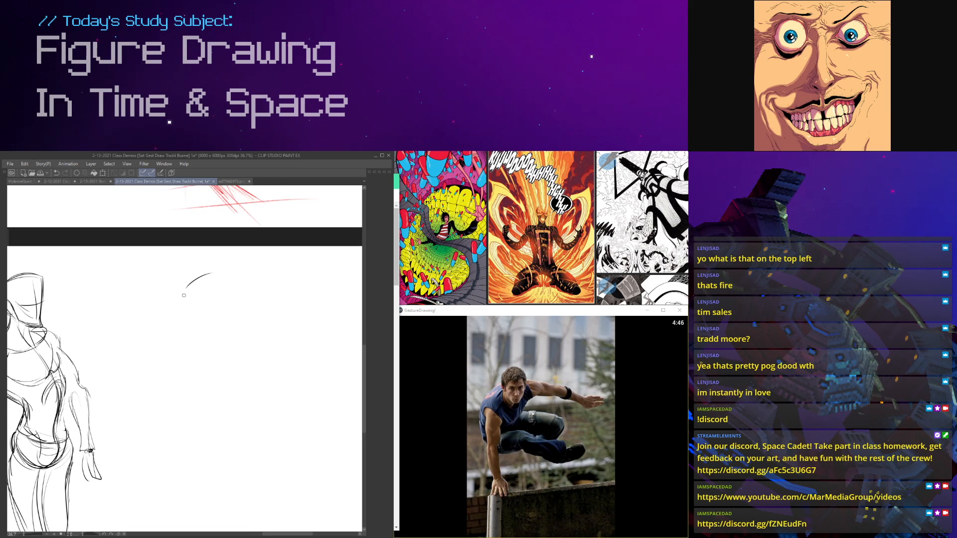
scroll(188, 295, "up", 1)
left_click_drag(184, 288, 207, 313)
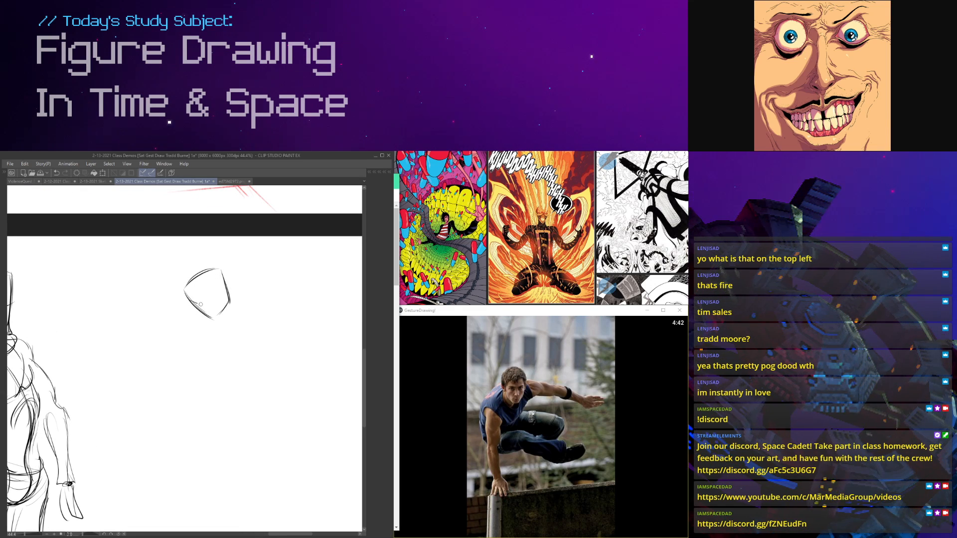
scroll(209, 287, "down", 1)
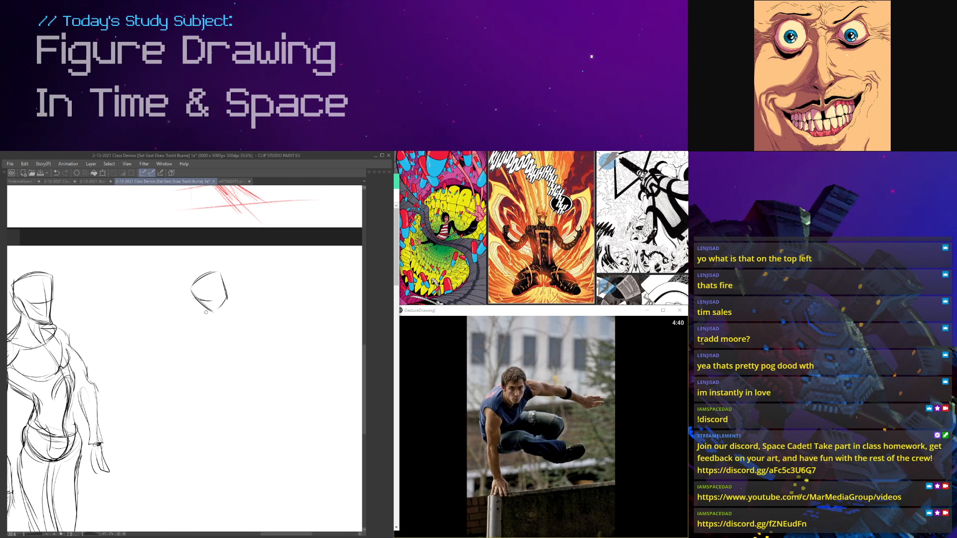
Step: Sketch the leaping figure's torso below the head, with curved chest and abdomen lines and a long arched back
mouse_move(209, 325)
left_mouse_down()
mouse_move(237, 324)
mouse_move(247, 344)
left_mouse_up()
mouse_move(258, 296)
left_mouse_down()
mouse_move(294, 348)
mouse_move(249, 366)
mouse_move(248, 352)
left_mouse_up()
scroll(250, 351, "up", 1)
mouse_move(247, 275)
left_mouse_down()
mouse_move(203, 308)
mouse_move(188, 300)
left_mouse_up()
mouse_move(245, 266)
left_mouse_down()
mouse_move(296, 324)
mouse_move(265, 281)
mouse_move(301, 359)
left_mouse_up()
mouse_move(211, 293)
left_mouse_down()
mouse_move(264, 338)
mouse_move(268, 365)
left_mouse_up()
mouse_move(268, 365)
left_mouse_down()
mouse_move(262, 336)
mouse_move(291, 360)
left_mouse_up()
scroll(264, 348, "down", 4)
scroll(265, 348, "up", 4)
left_click_drag(243, 339, 271, 318)
scroll(290, 362, "down", 4)
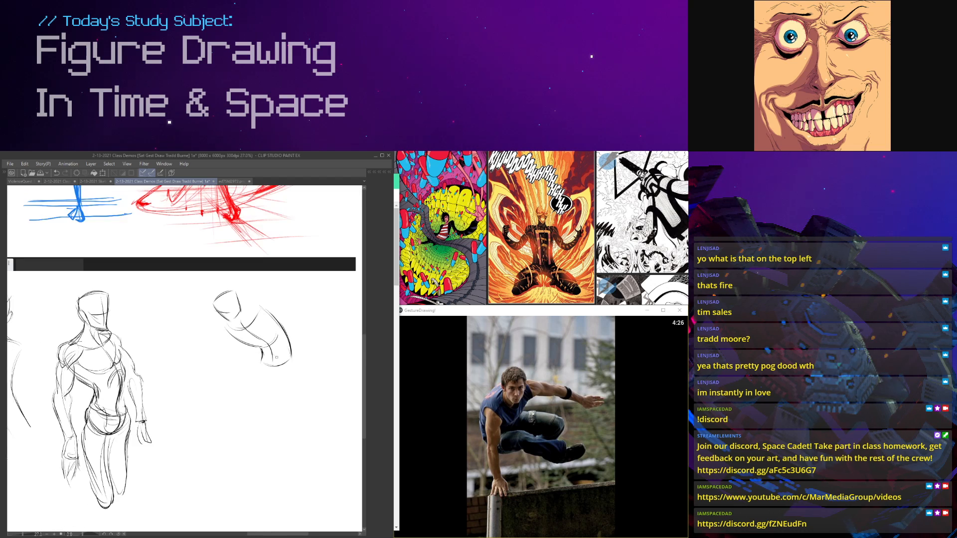
Step: Sketch the hips and the raised thigh extending forward, and start the curved contour of the lower thigh
scroll(254, 365, "up", 1)
mouse_move(253, 367)
left_mouse_down()
mouse_move(218, 356)
mouse_move(173, 369)
mouse_move(251, 371)
left_mouse_up()
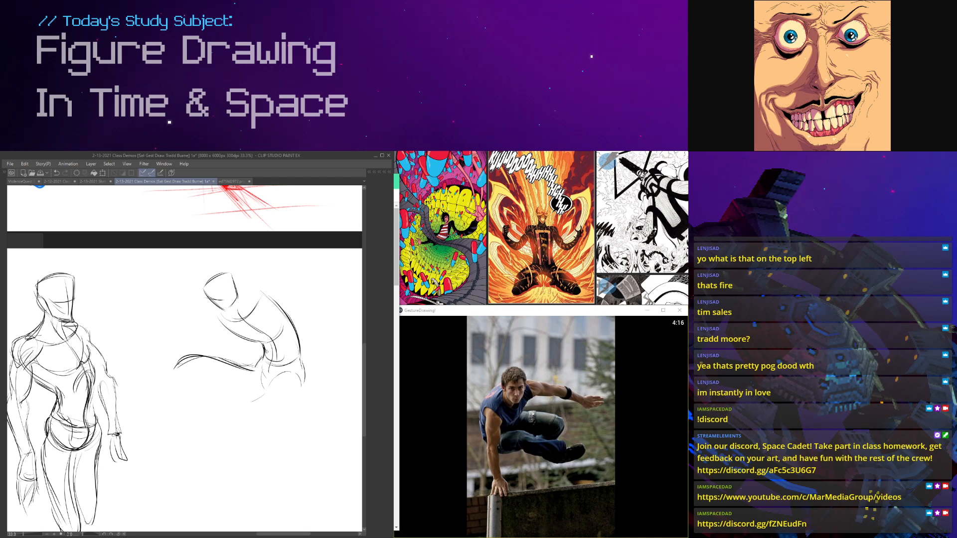
scroll(253, 259, "down", 4)
scroll(219, 317, "up", 5)
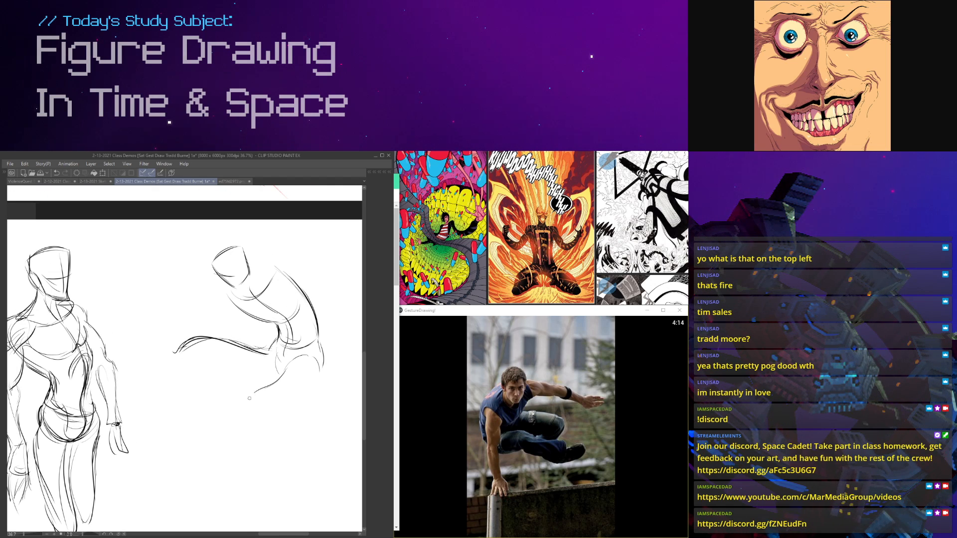
scroll(313, 381, "down", 2)
scroll(286, 287, "up", 1)
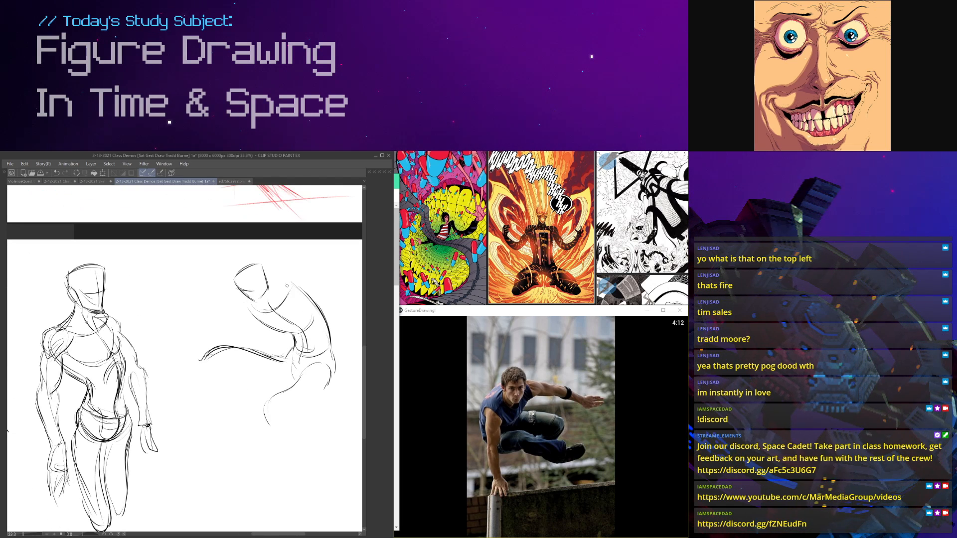
Step: Add short guide strokes at the side of the head and strengthen the chest and abdomen contours
scroll(276, 275, "up", 3)
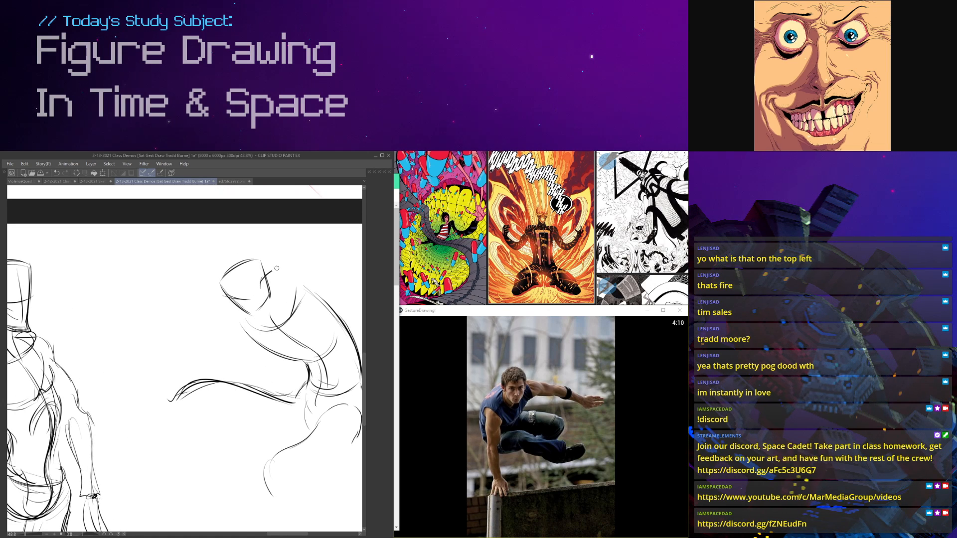
scroll(227, 301, "down", 3)
scroll(227, 301, "up", 2)
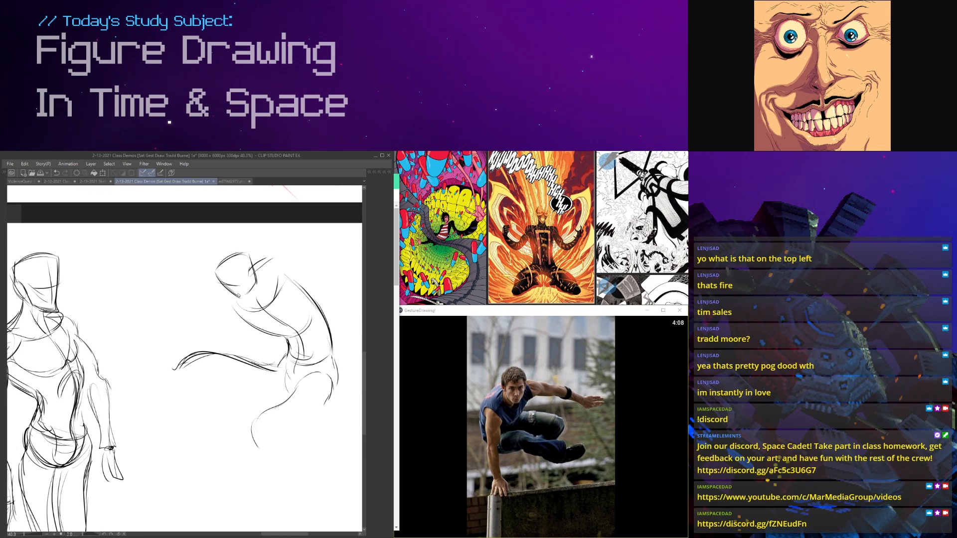
left_click_drag(280, 336, 277, 330)
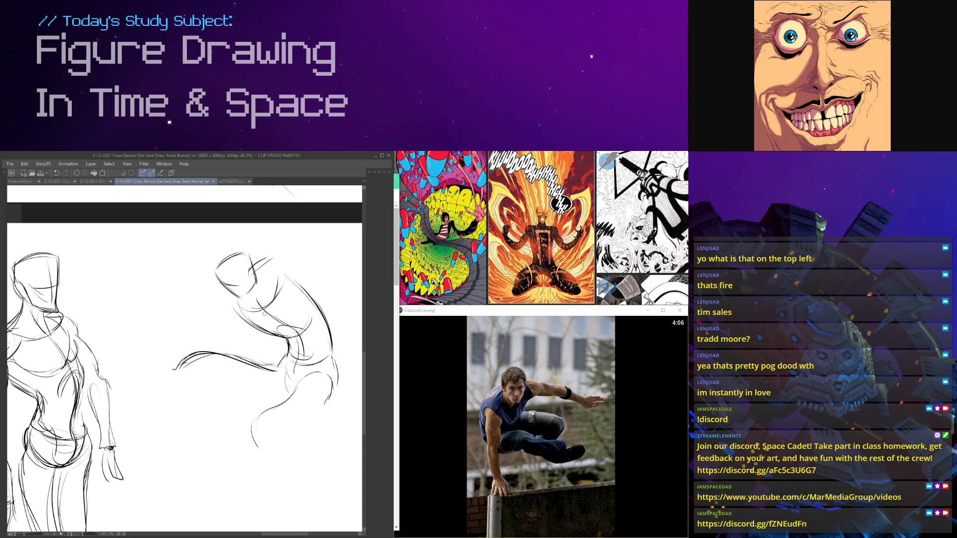
scroll(257, 359, "down", 2)
scroll(251, 395, "up", 1)
Step: Draw the lower thigh down to its rounded knee and shape the raised leg's bent knee and thigh underside
mouse_move(286, 363)
left_mouse_down()
mouse_move(255, 380)
mouse_move(267, 412)
left_mouse_up()
left_click_drag(313, 361, 290, 394)
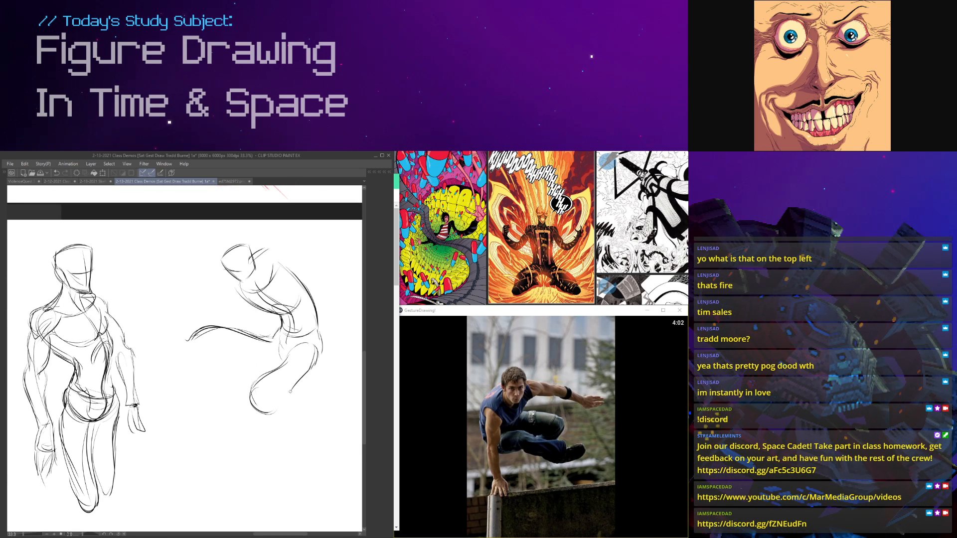
scroll(290, 394, "up", 1)
left_click_drag(319, 344, 252, 382)
mouse_move(172, 334)
left_mouse_down()
mouse_move(173, 355)
mouse_move(247, 331)
mouse_move(208, 353)
left_mouse_up()
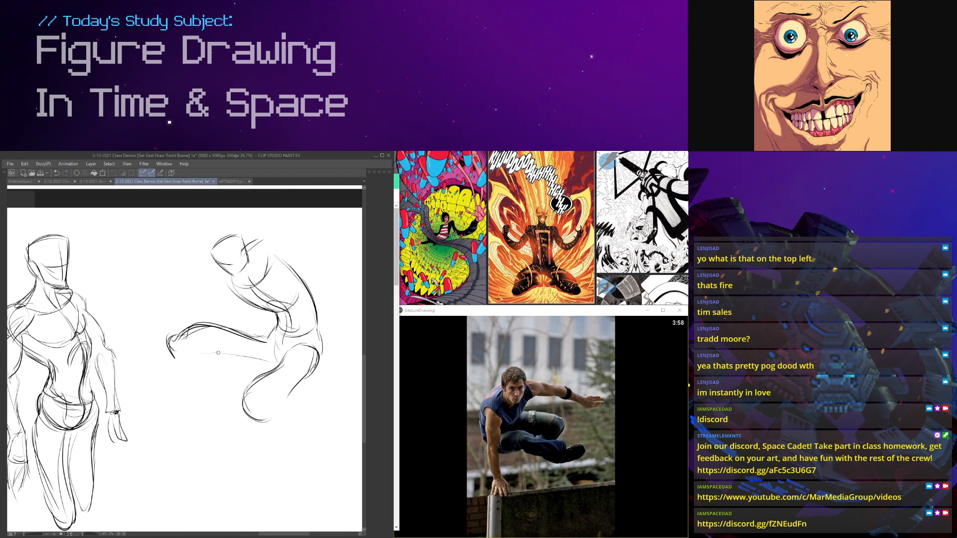
scroll(209, 353, "down", 1)
scroll(284, 300, "up", 3)
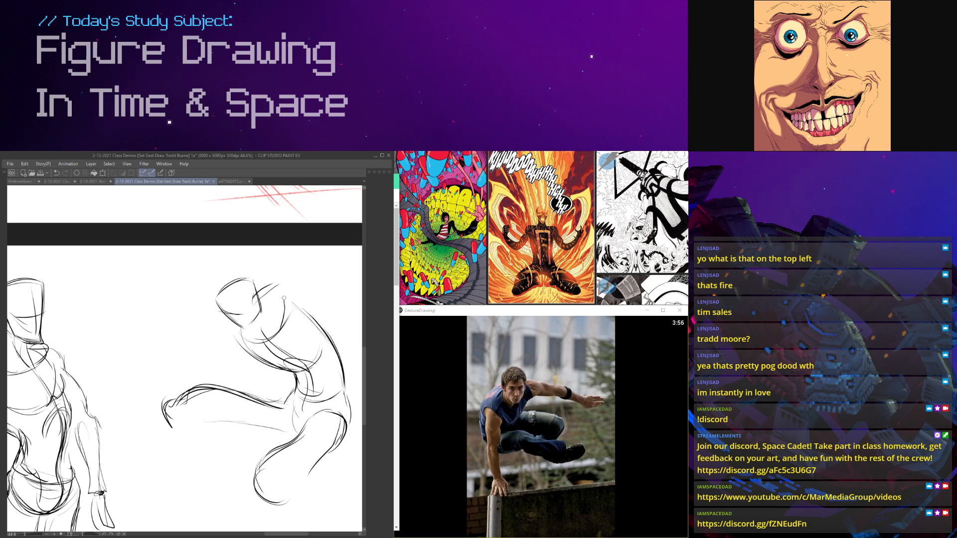
Step: Draw the far shoulder and upper arm reaching outward, and rough in the outstretched hand with curved strokes
scroll(284, 300, "down", 1)
mouse_move(289, 288)
left_mouse_down()
mouse_move(241, 294)
mouse_move(222, 333)
mouse_move(247, 321)
left_mouse_up()
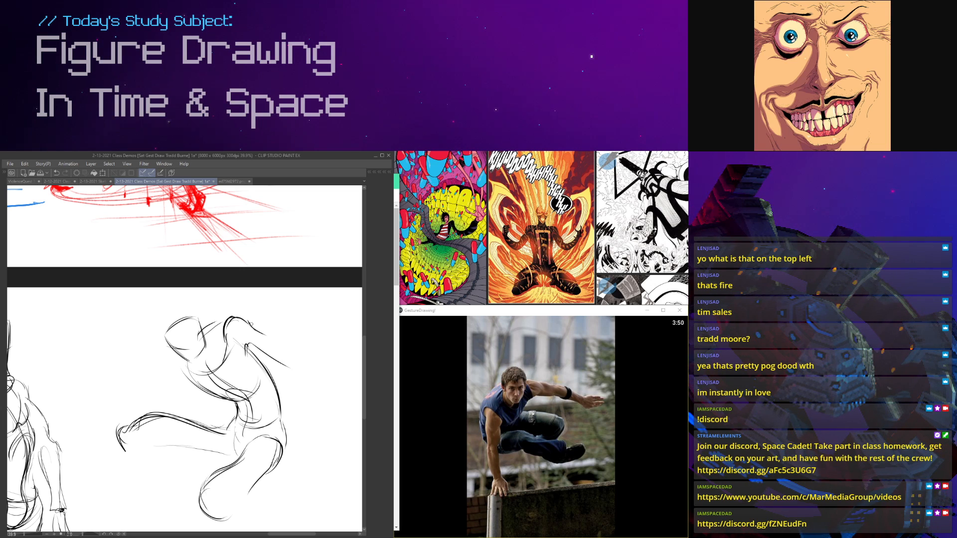
left_click_drag(321, 320, 222, 273)
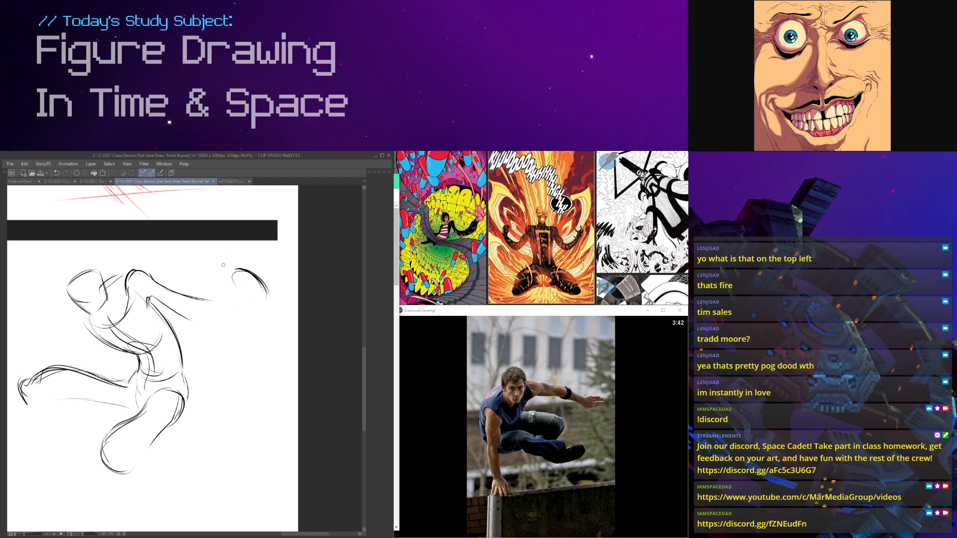
mouse_move(248, 271)
left_mouse_down()
mouse_move(229, 278)
mouse_move(241, 295)
left_mouse_up()
left_click_drag(247, 272, 266, 305)
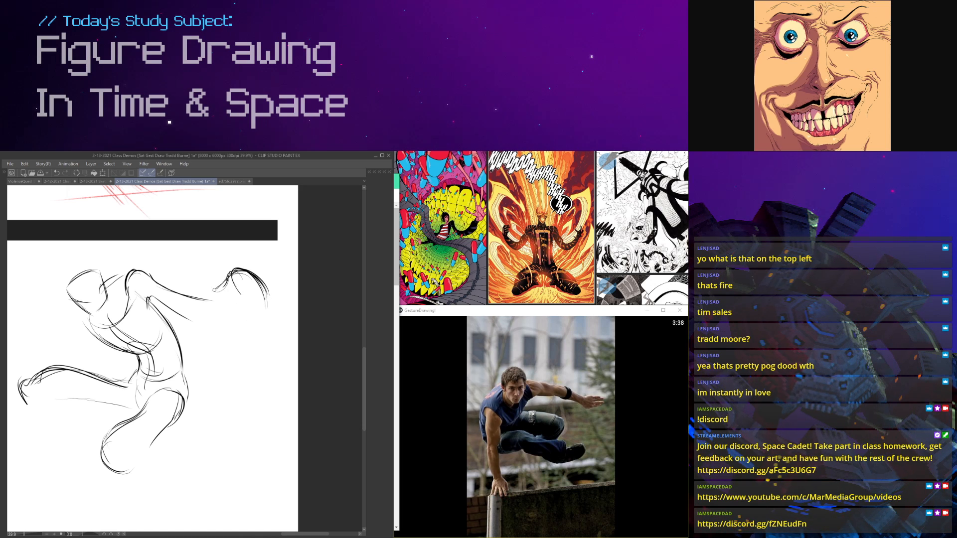
Step: Draw the outstretched hand's long fingers and rounded palm, and connect them to the far arm with a curved underside
mouse_move(254, 279)
left_mouse_down()
mouse_move(265, 331)
mouse_move(255, 347)
left_mouse_up()
left_click_drag(268, 315, 259, 347)
mouse_move(207, 288)
left_mouse_down()
mouse_move(235, 288)
mouse_move(232, 325)
mouse_move(250, 297)
mouse_move(241, 328)
mouse_move(226, 325)
left_mouse_up()
left_click_drag(161, 304, 219, 326)
mouse_move(220, 303)
left_mouse_down()
mouse_move(209, 313)
mouse_move(234, 328)
left_mouse_up()
left_click_drag(210, 308, 242, 326)
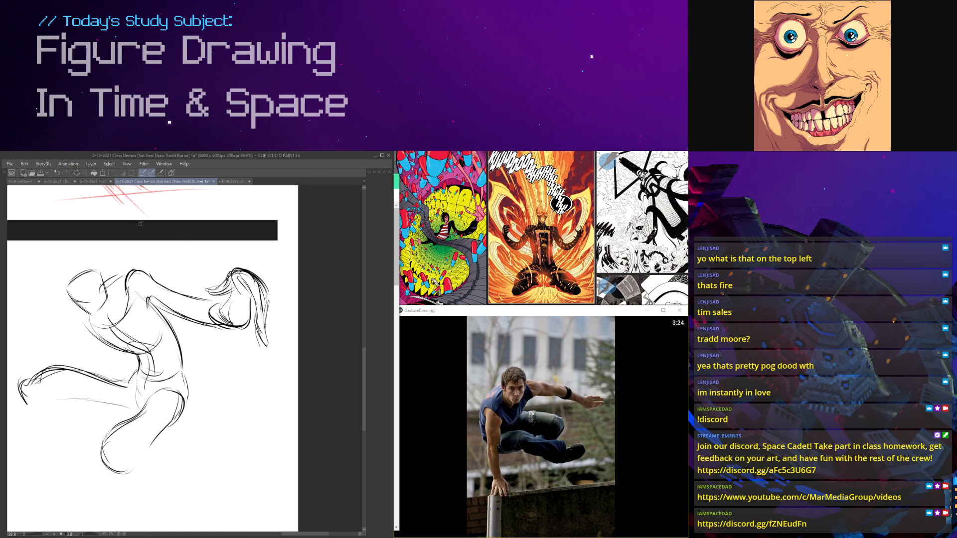
Step: Round out the head with darker contours and facial guides, and draw the raised leg's shin down to the ankle
left_click_drag(68, 323, 175, 335)
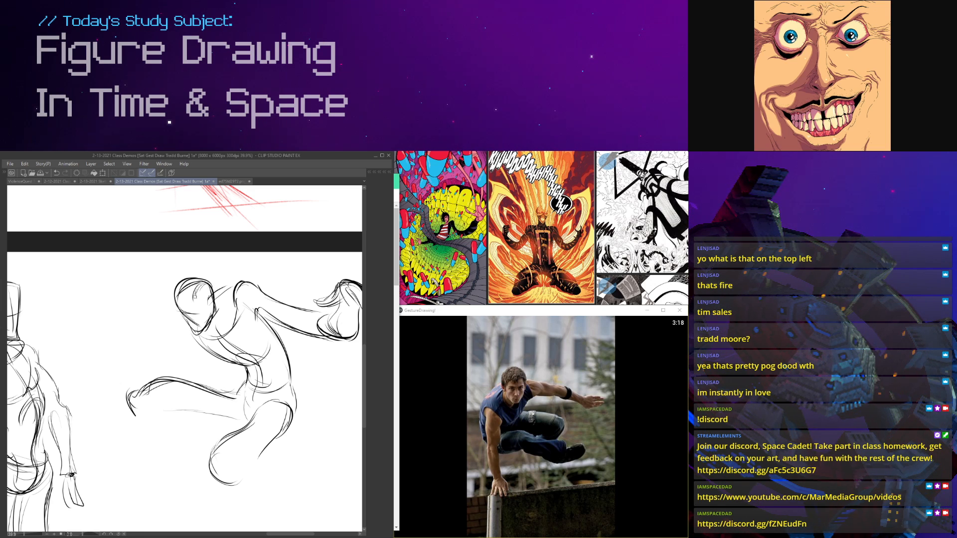
left_click_drag(262, 340, 239, 281)
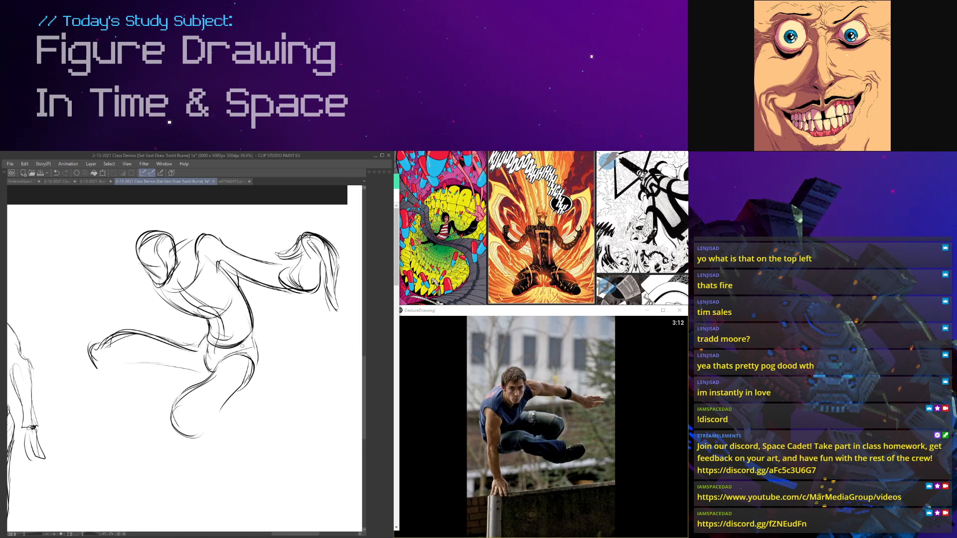
left_click_drag(143, 304, 197, 247)
left_click_drag(148, 302, 160, 319)
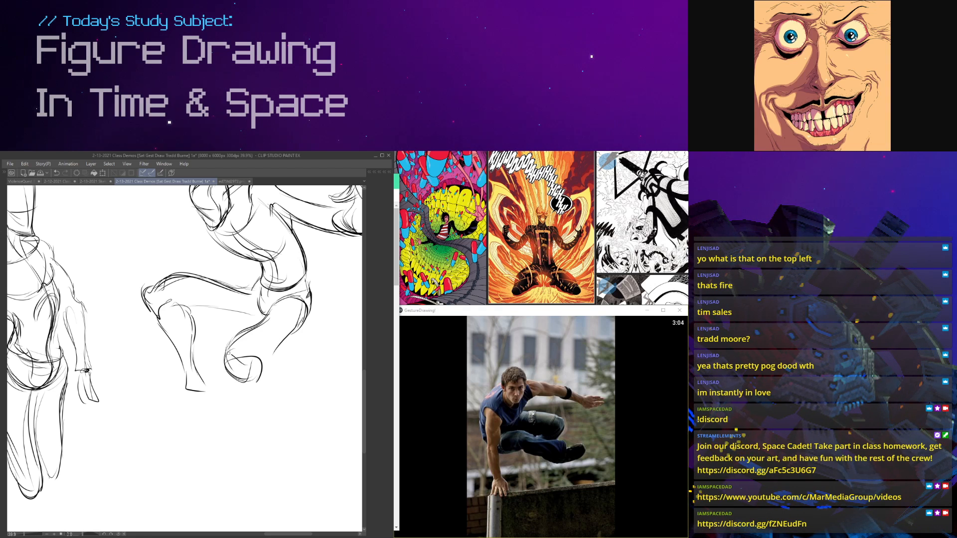
Step: Draw the lower leg beneath the rounded knee and add pointed feet to both legs
left_click_drag(269, 350, 268, 395)
left_click_drag(263, 360, 271, 415)
mouse_move(227, 369)
left_mouse_down()
mouse_move(250, 422)
mouse_move(269, 420)
left_mouse_up()
left_click_drag(239, 391, 264, 454)
mouse_move(273, 419)
left_mouse_down()
mouse_move(270, 454)
mouse_move(264, 447)
left_mouse_up()
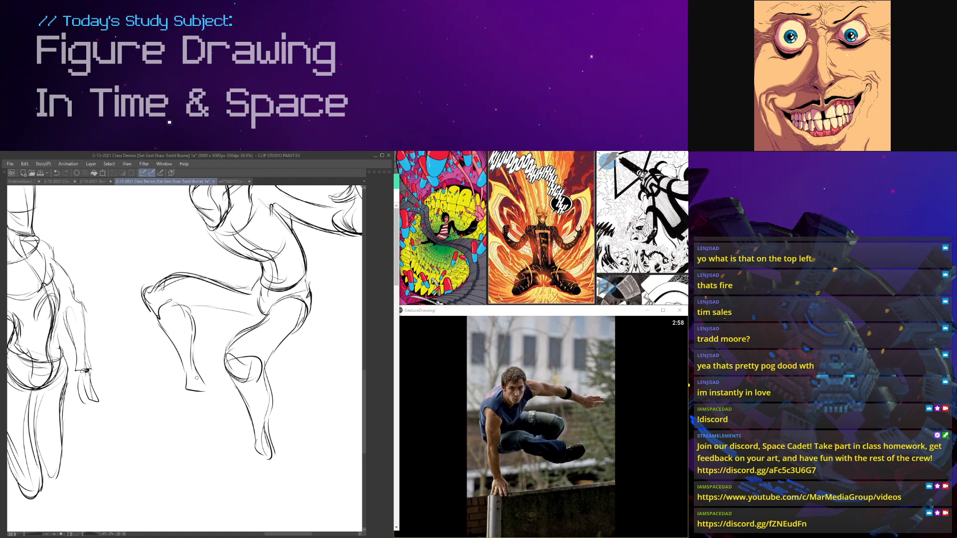
mouse_move(196, 389)
left_mouse_down()
mouse_move(153, 408)
mouse_move(204, 412)
mouse_move(183, 420)
mouse_move(172, 408)
mouse_move(146, 420)
mouse_move(169, 427)
left_mouse_up()
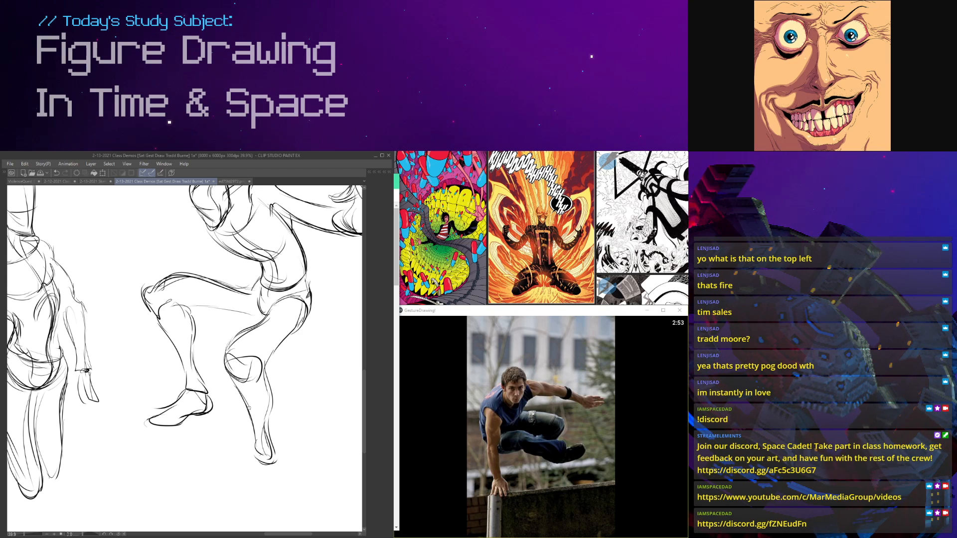
scroll(256, 369, "down", 2)
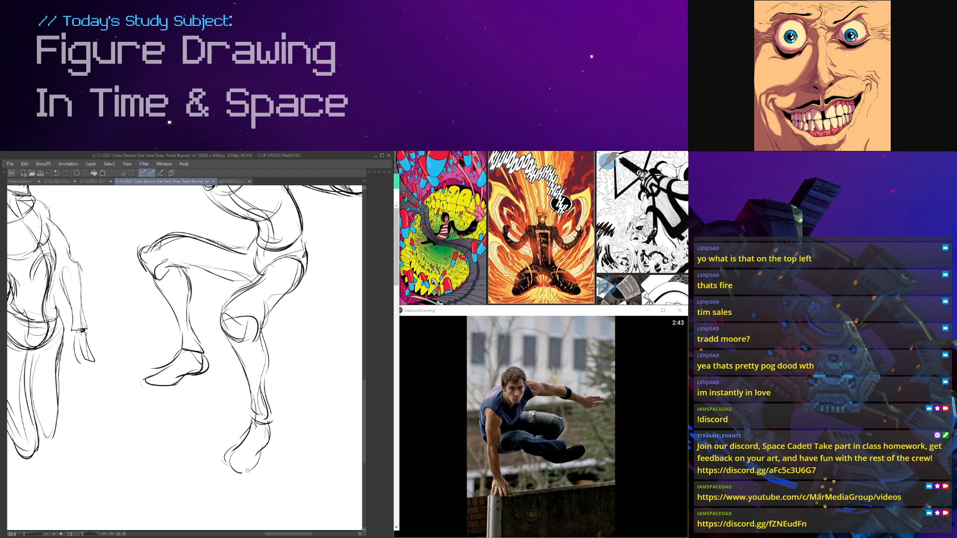
Step: Refine the contours of both thighs, shaping the underside of the raised thigh where it meets the hip
left_click_drag(192, 266, 251, 282)
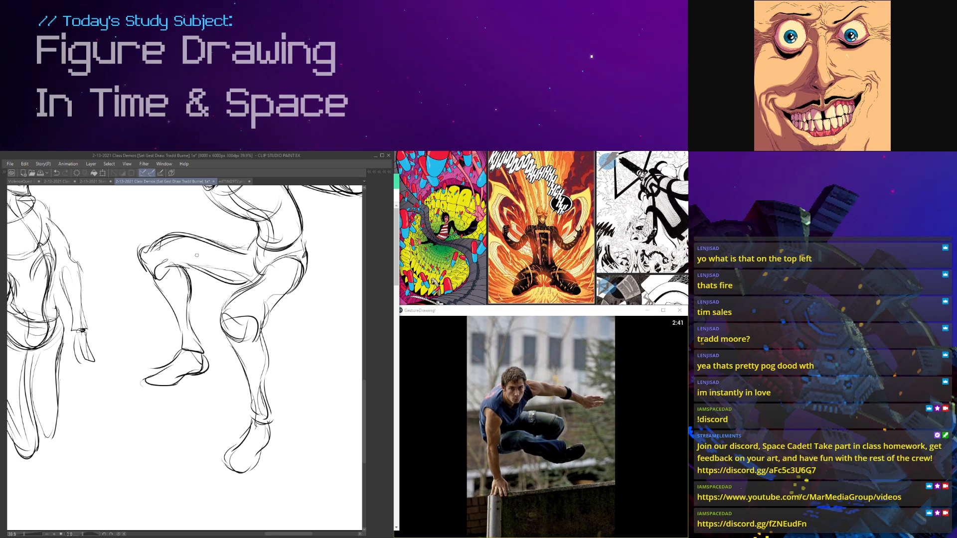
left_click_drag(163, 336, 154, 331)
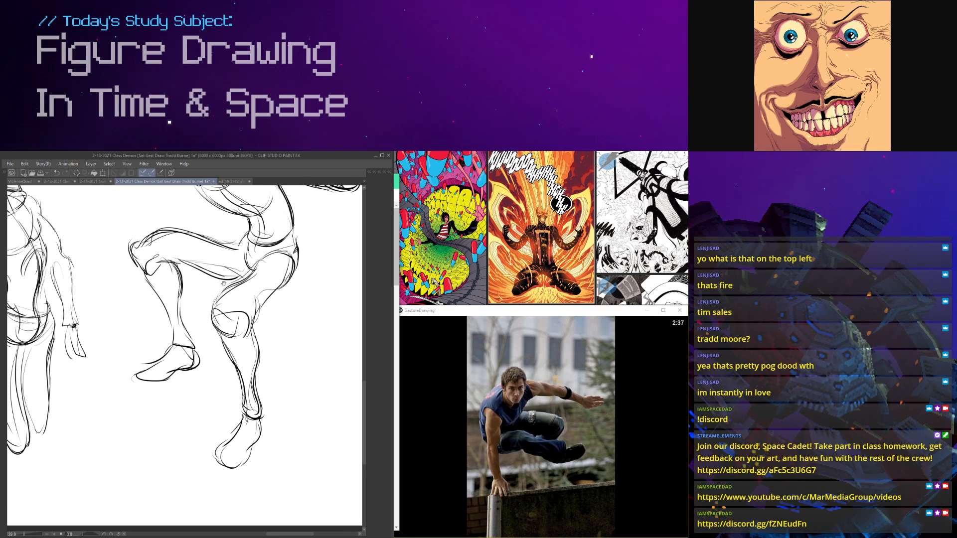
left_click_drag(224, 283, 228, 386)
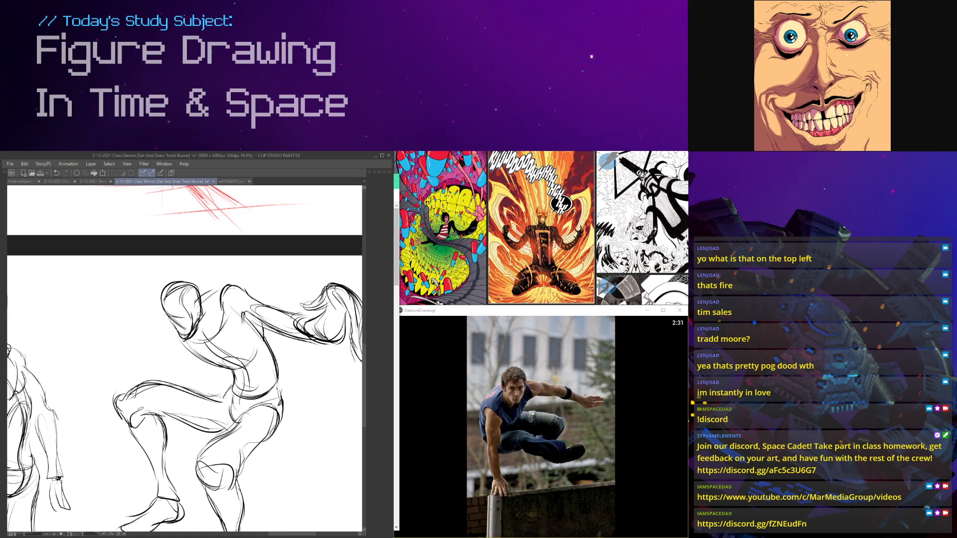
scroll(205, 299, "down", 3)
scroll(208, 282, "up", 3)
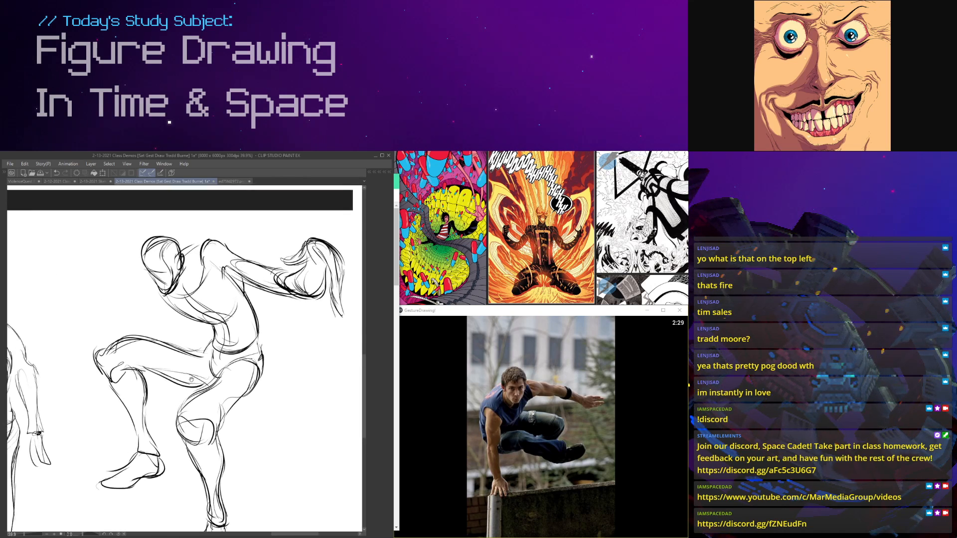
Step: Draw the near arm bent forward above the raised knee, ending in a hand with curled fingers
mouse_move(191, 334)
left_mouse_down()
mouse_move(185, 344)
mouse_move(208, 370)
mouse_move(144, 336)
mouse_move(104, 350)
left_mouse_up()
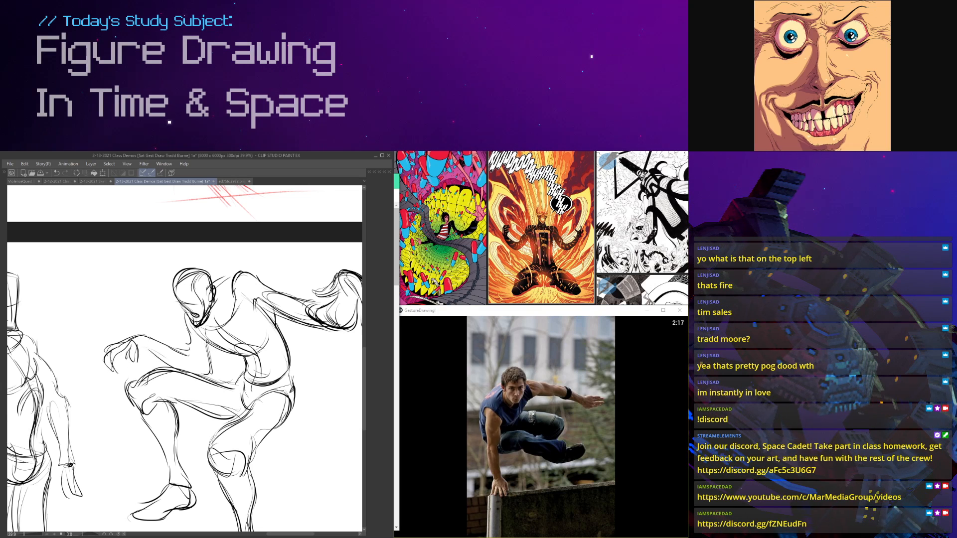
scroll(277, 376, "down", 3)
left_click_drag(260, 378, 482, 489)
scroll(210, 307, "up", 2)
mouse_move(268, 393)
left_mouse_down()
mouse_move(224, 347)
mouse_move(182, 331)
mouse_move(181, 204)
left_mouse_up()
scroll(182, 204, "up", 2)
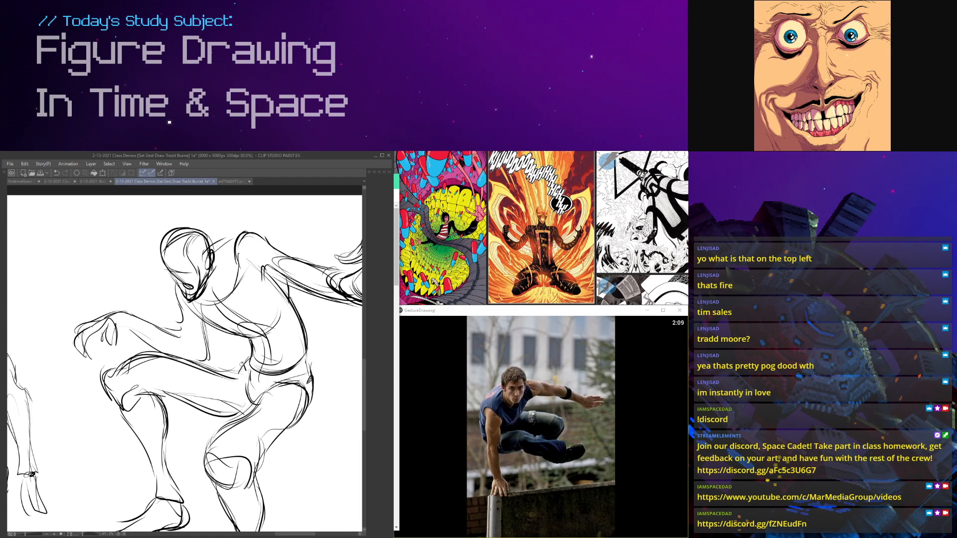
Step: Reinforce the leaping figure's neck, torso and waist contours with darker strokes
mouse_move(277, 318)
left_mouse_down()
mouse_move(269, 344)
mouse_move(240, 333)
left_mouse_up()
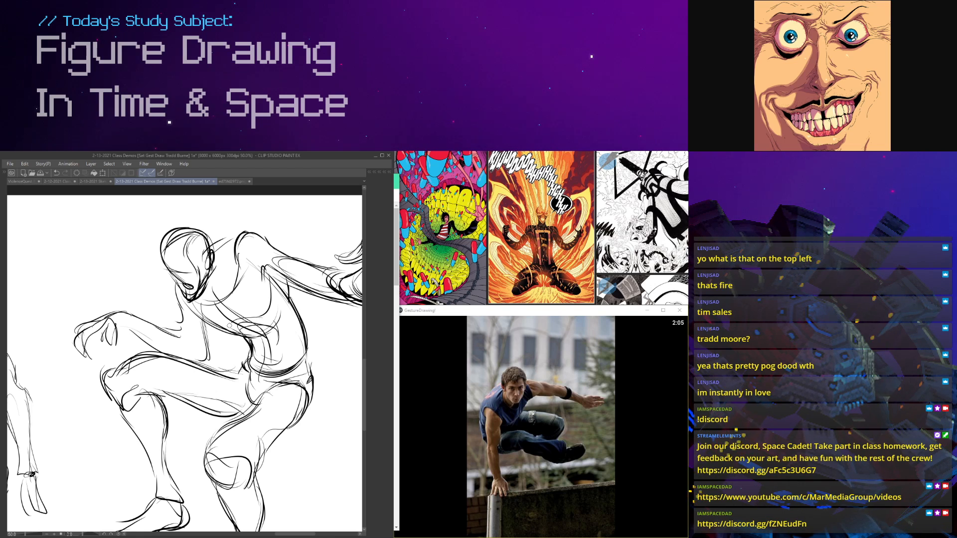
left_click_drag(230, 289, 208, 270)
scroll(207, 274, "down", 2)
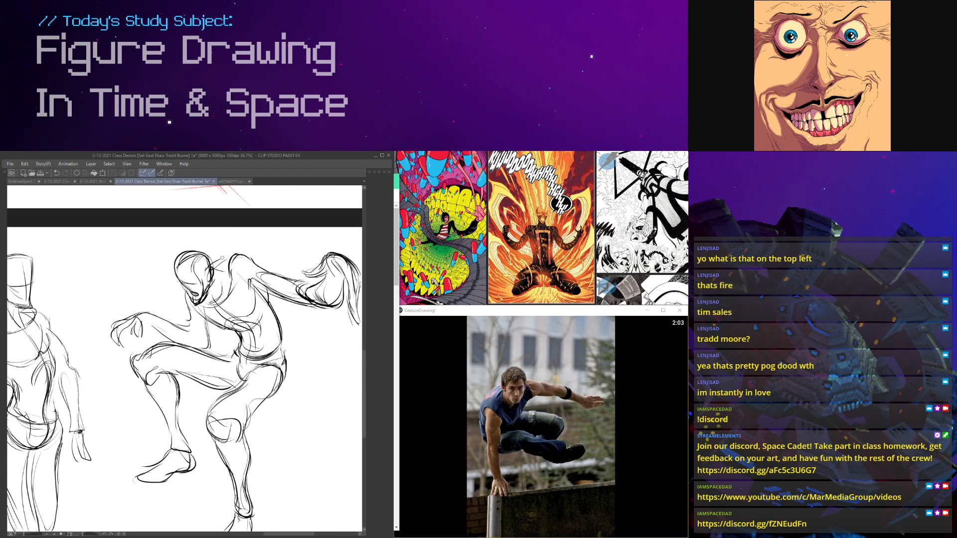
scroll(224, 256, "up", 2)
left_click_drag(279, 305, 299, 420)
scroll(257, 423, "down", 3)
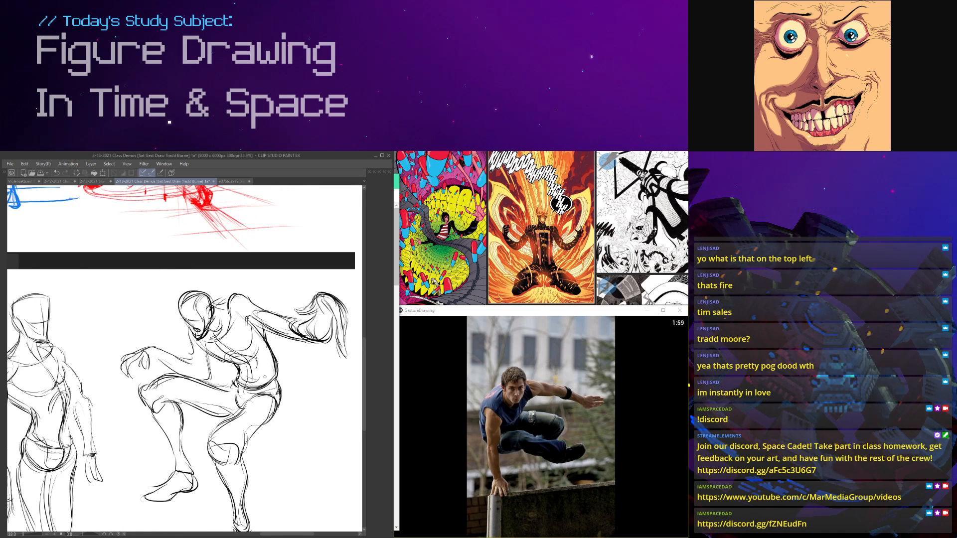
scroll(249, 434, "up", 2)
left_click_drag(253, 461, 241, 432)
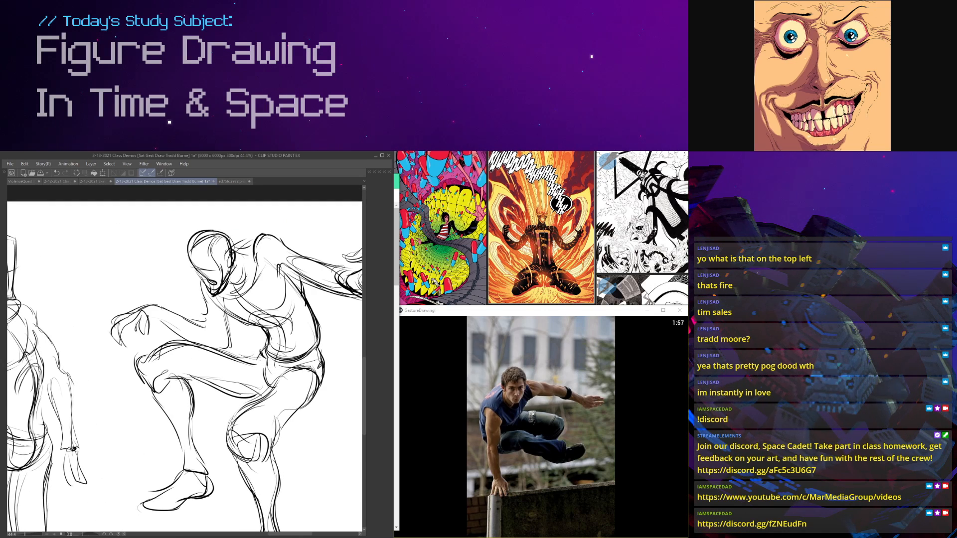
scroll(161, 402, "down", 3)
scroll(188, 432, "up", 4)
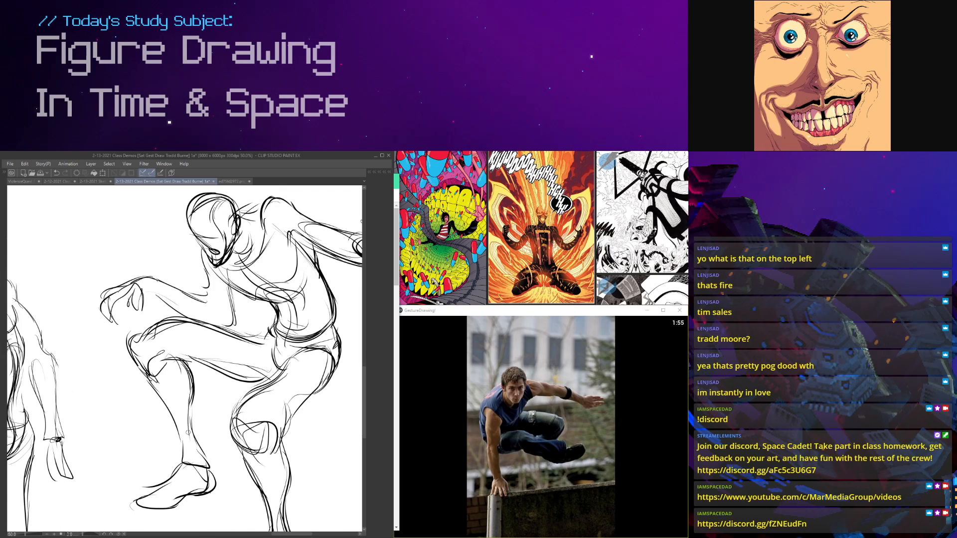
Step: Add a contour stroke to the front lower leg and compare the leaping figure with the earlier sketches
left_click_drag(191, 421, 208, 466)
scroll(208, 465, "down", 3)
scroll(172, 354, "up", 3)
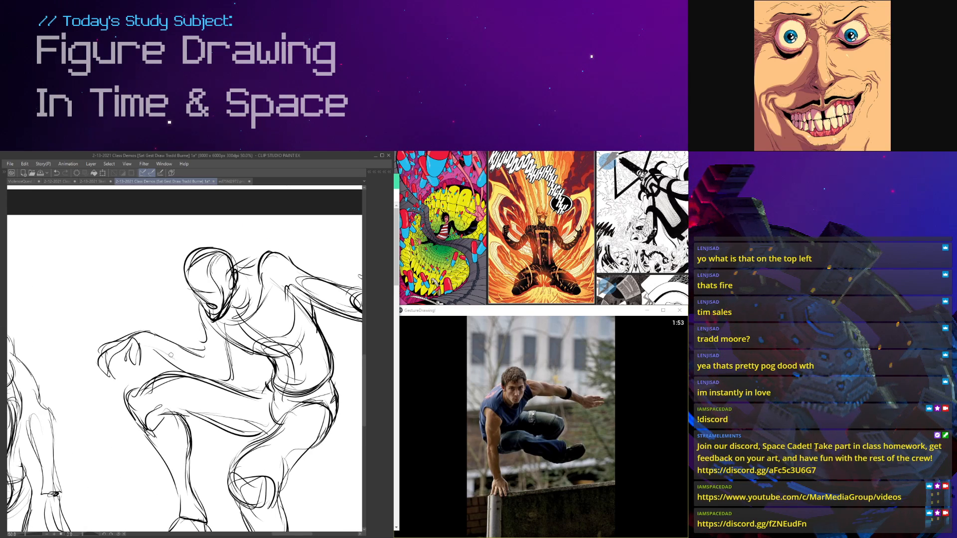
scroll(207, 345, "down", 2)
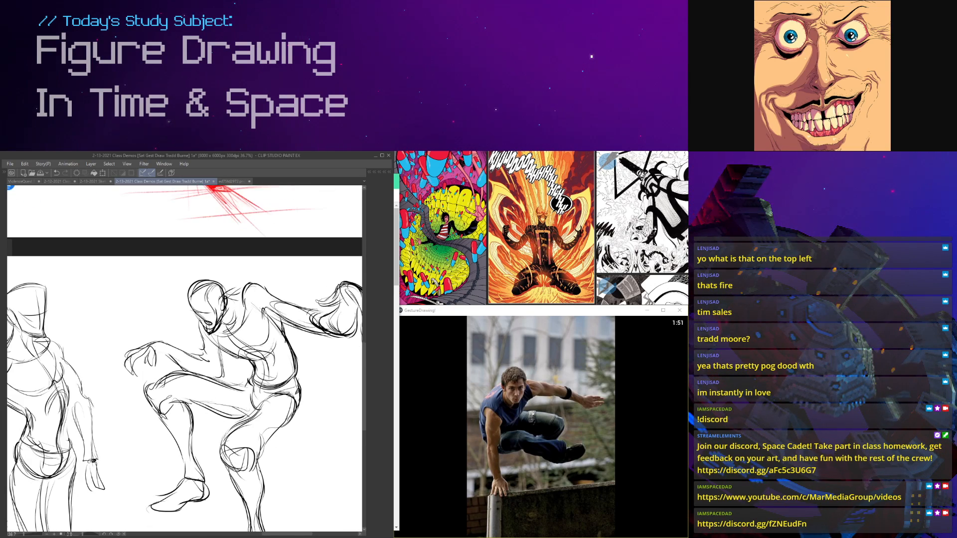
scroll(349, 309, "down", 2)
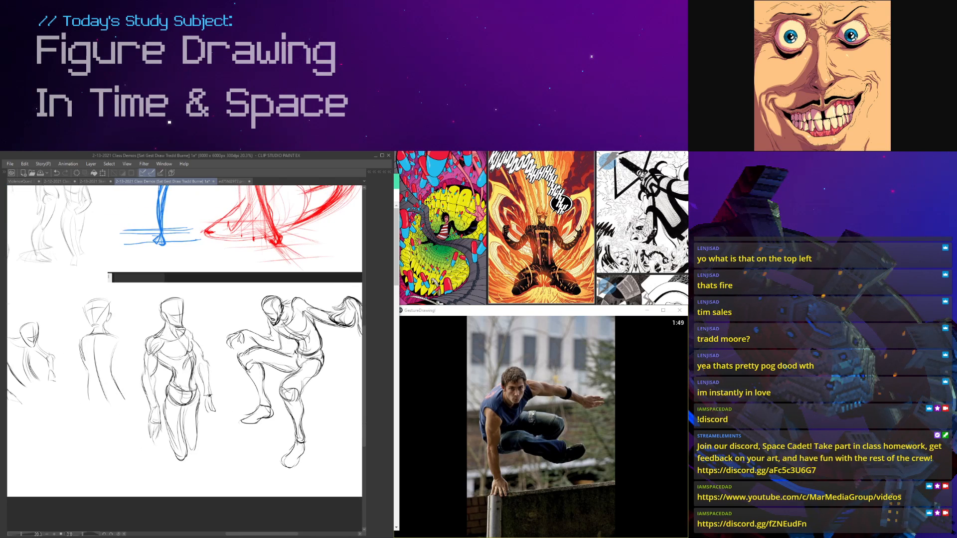
scroll(229, 286, "up", 4)
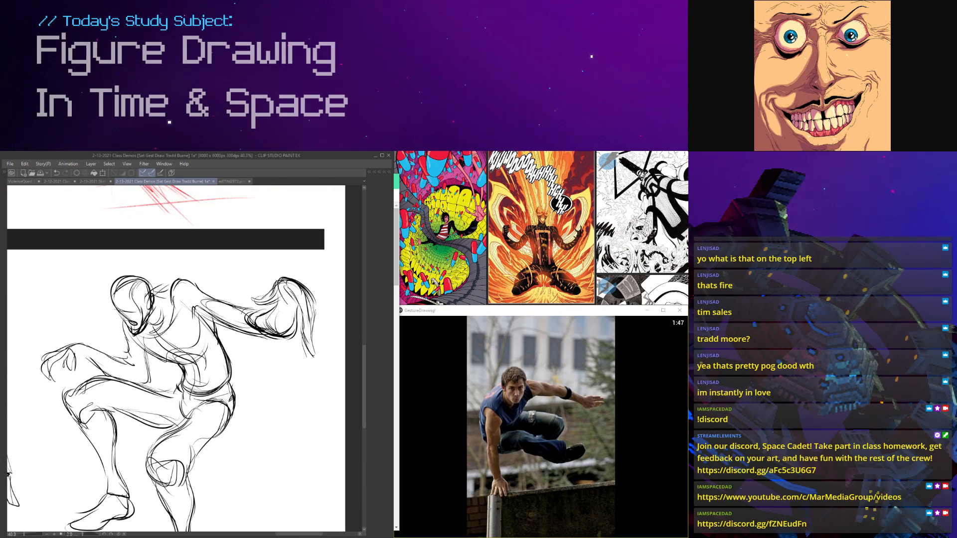
scroll(304, 326, "up", 1)
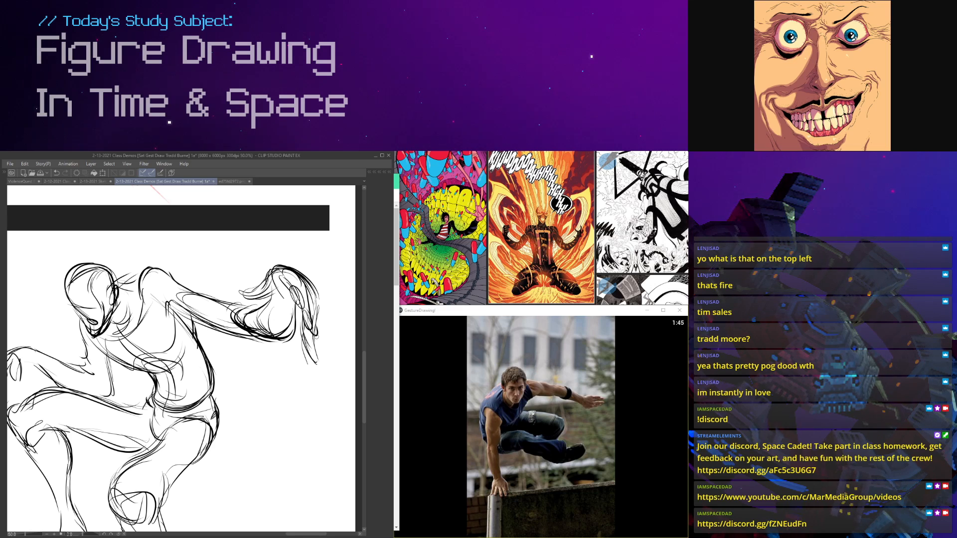
Step: Darken the drooping fingers of the leaping figure's outstretched hand
left_click_drag(306, 329, 314, 357)
scroll(282, 249, "down", 2)
scroll(275, 260, "up", 2)
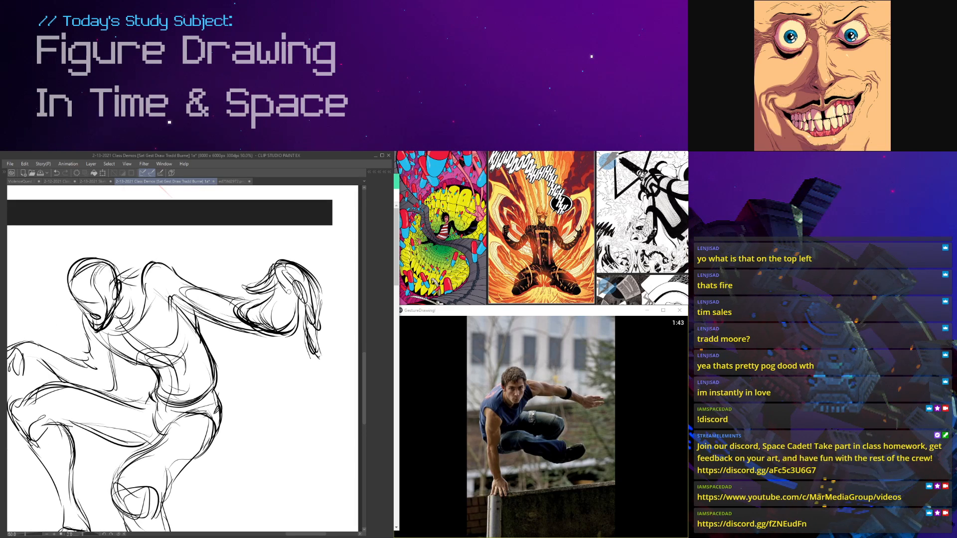
scroll(185, 359, "down", 3)
scroll(185, 359, "up", 3)
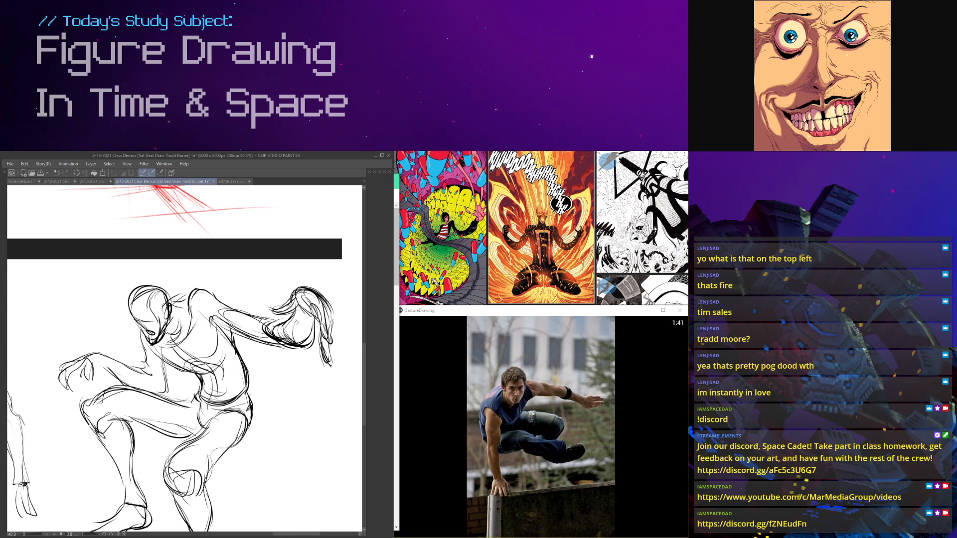
Step: Reinforce the ear area on the side of the leaping figure's head with darker strokes
scroll(55, 279, "up", 1)
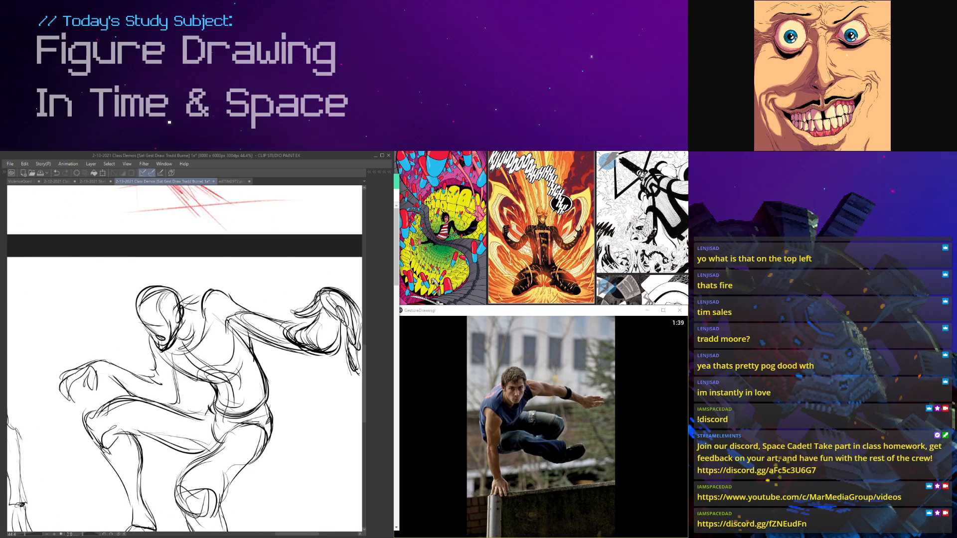
scroll(35, 468, "down", 3)
scroll(35, 469, "up", 4)
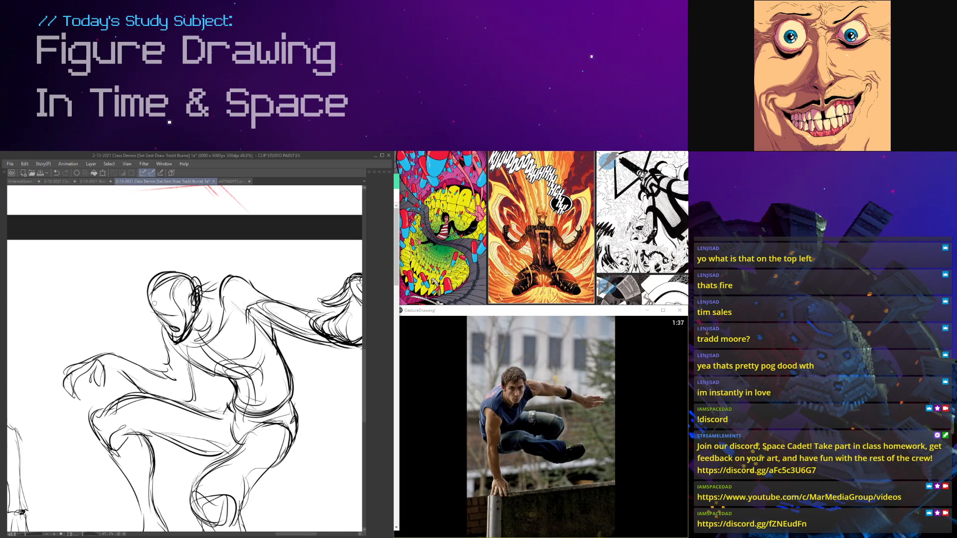
scroll(192, 349, "down", 2)
scroll(189, 348, "up", 6)
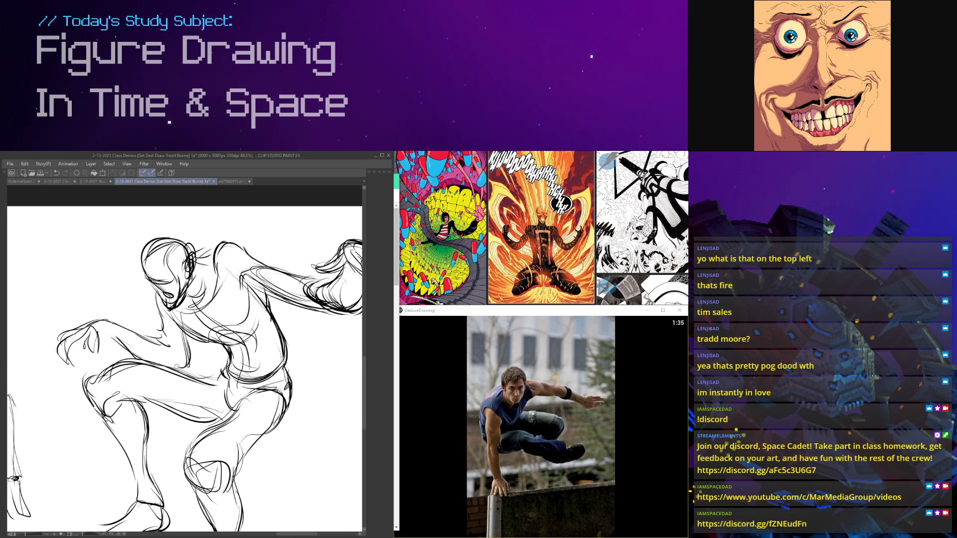
scroll(188, 349, "down", 5)
scroll(188, 349, "up", 2)
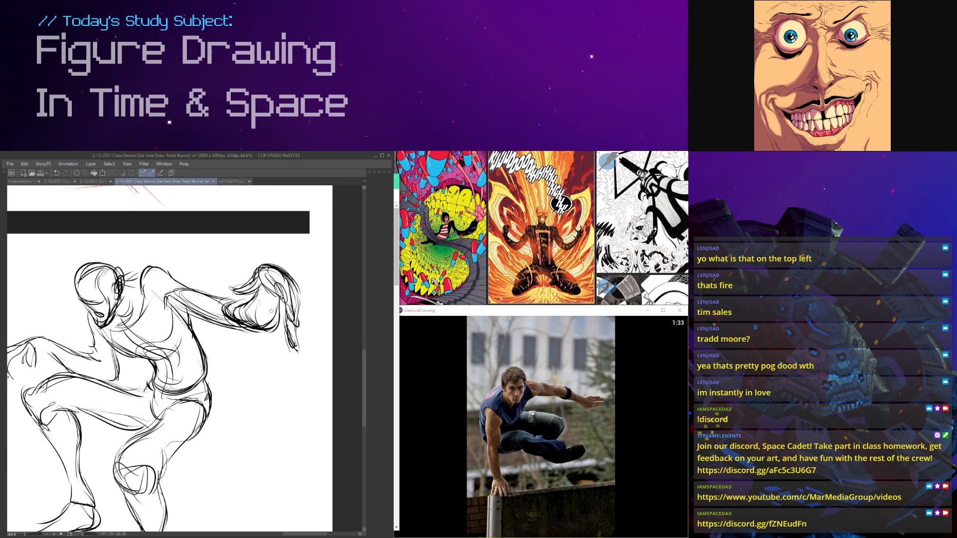
Step: Sketch a small new figure beside the leaping figure's lower leg, with a rounded head, shoulders, torso sides and arms
scroll(236, 321, "down", 3)
scroll(235, 321, "up", 2)
scroll(227, 331, "up", 4)
mouse_move(219, 328)
left_mouse_down()
mouse_move(238, 325)
mouse_move(237, 349)
left_mouse_up()
mouse_move(234, 314)
left_mouse_down()
mouse_move(216, 334)
mouse_move(251, 352)
left_mouse_up()
mouse_move(244, 342)
left_mouse_down()
mouse_move(212, 361)
mouse_move(256, 358)
mouse_move(241, 414)
left_mouse_up()
left_click_drag(211, 357, 171, 468)
left_click_drag(211, 362, 178, 450)
mouse_move(260, 358)
left_mouse_down()
mouse_move(233, 445)
mouse_move(244, 484)
left_mouse_up()
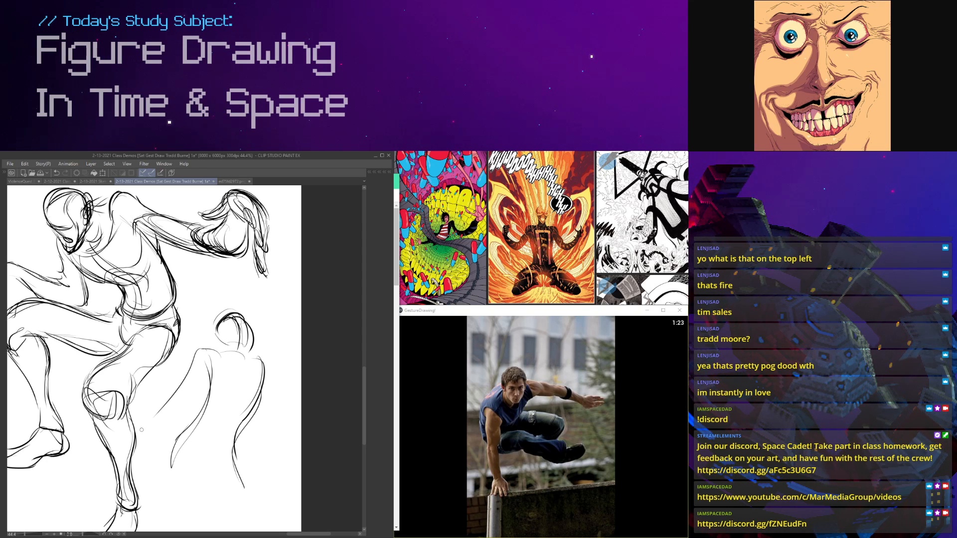
left_click_drag(170, 413, 234, 355)
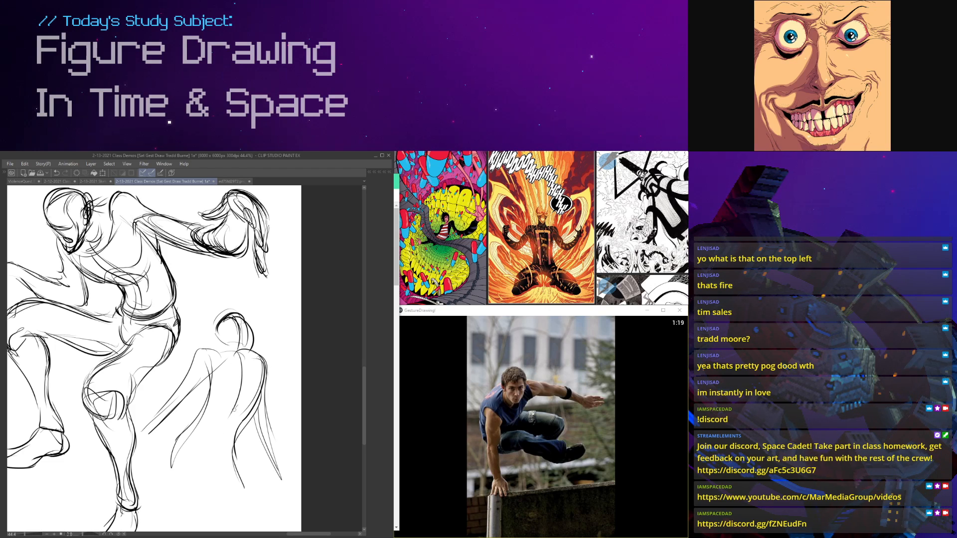
Step: Sketch another small gesture in the empty area below the earlier figures, with a round head, bent arm and curved torso
scroll(241, 486, "down", 5)
scroll(148, 326, "up", 4)
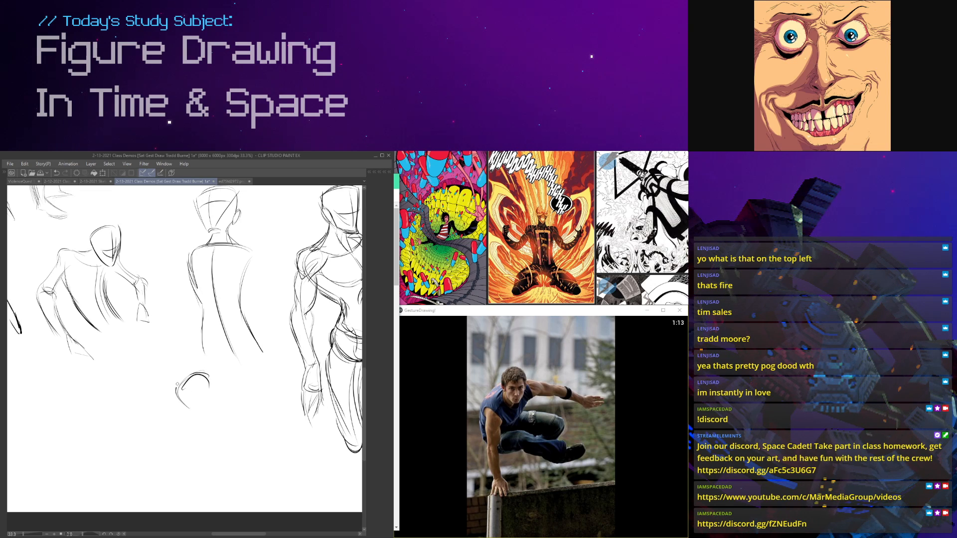
left_click_drag(187, 403, 202, 406)
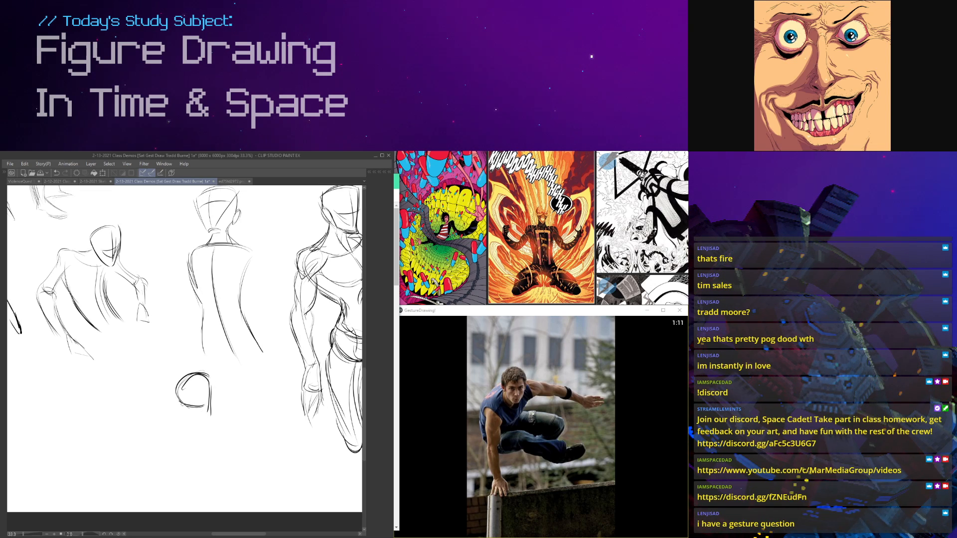
scroll(203, 420, "down", 5)
scroll(194, 373, "up", 3)
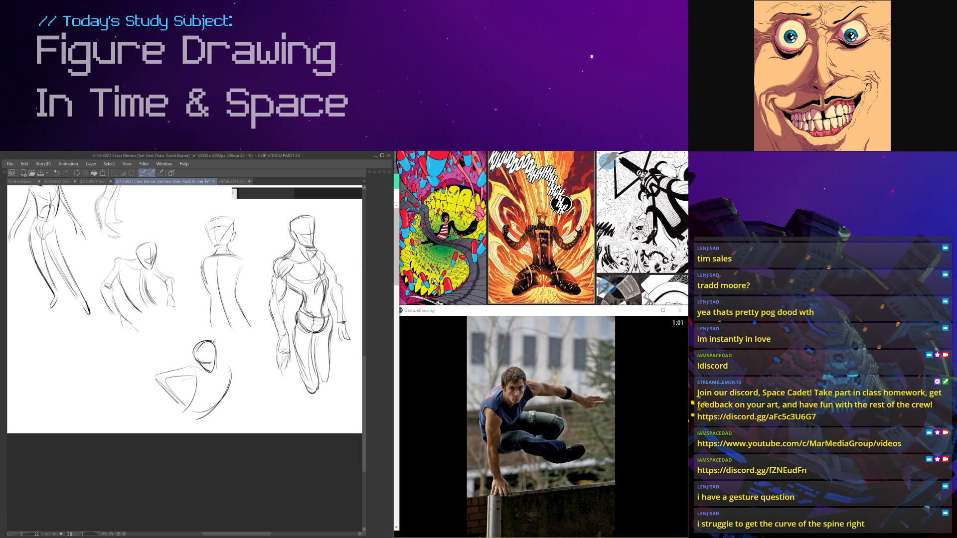
Step: Switch to YouTube and skip through the "Life of a Freelance Animator" interview to view its animation and sketch examples
key("alt+Tab")
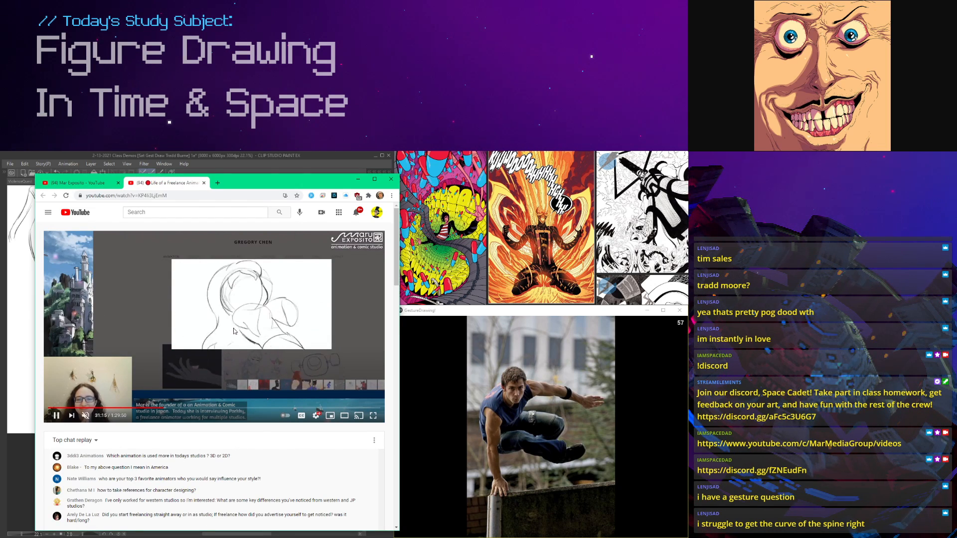
left_click(163, 408)
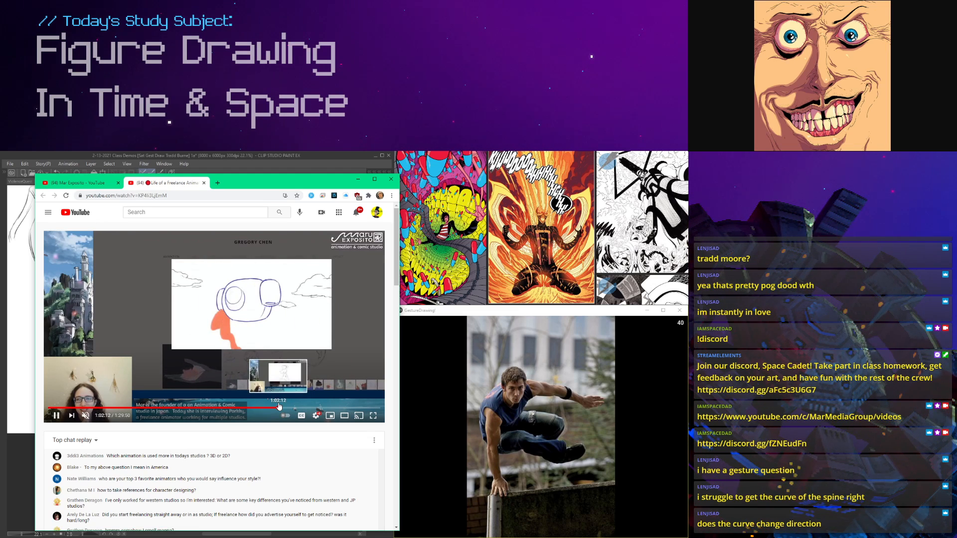
left_click(280, 407)
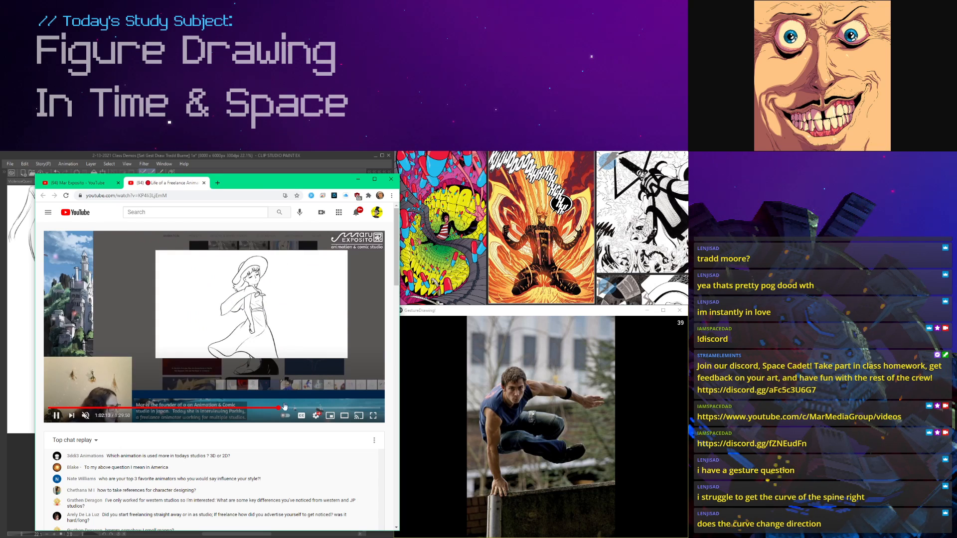
left_click(298, 407)
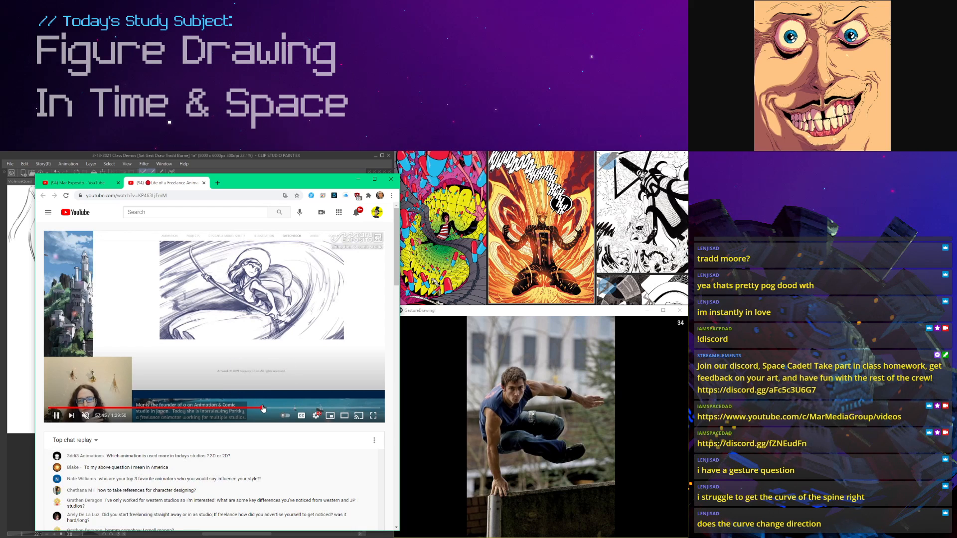
left_click(293, 407)
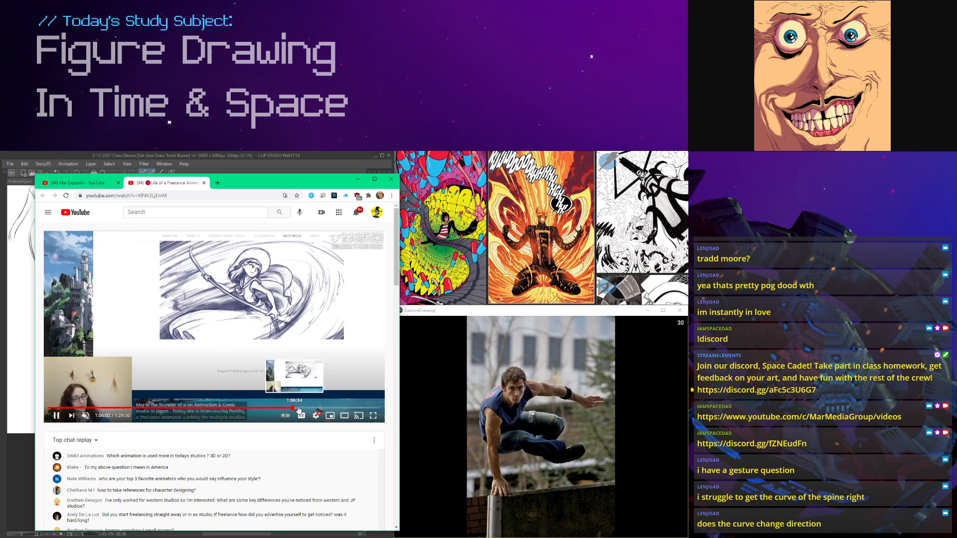
left_click(309, 407)
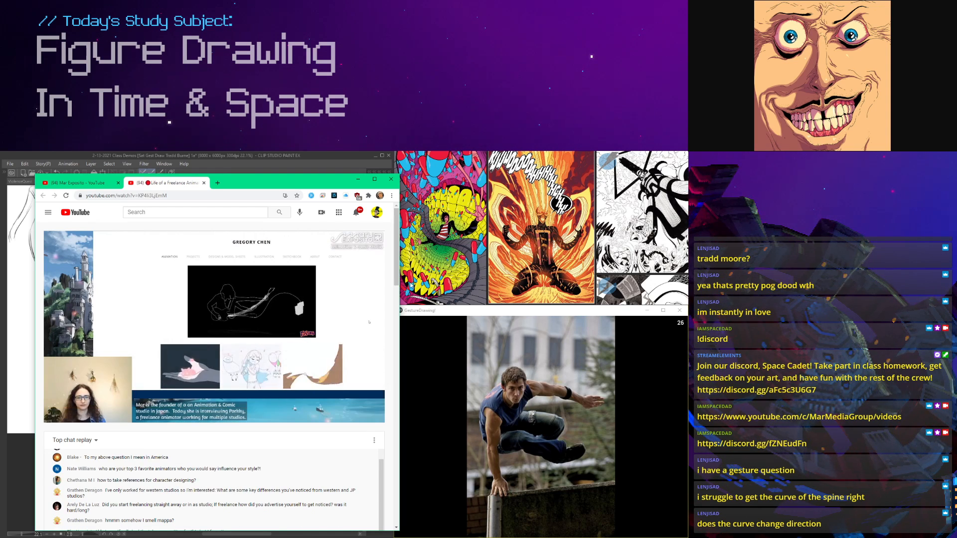
Step: Look through the chat replay and title details beneath the interview video
scroll(314, 299, "down", 3)
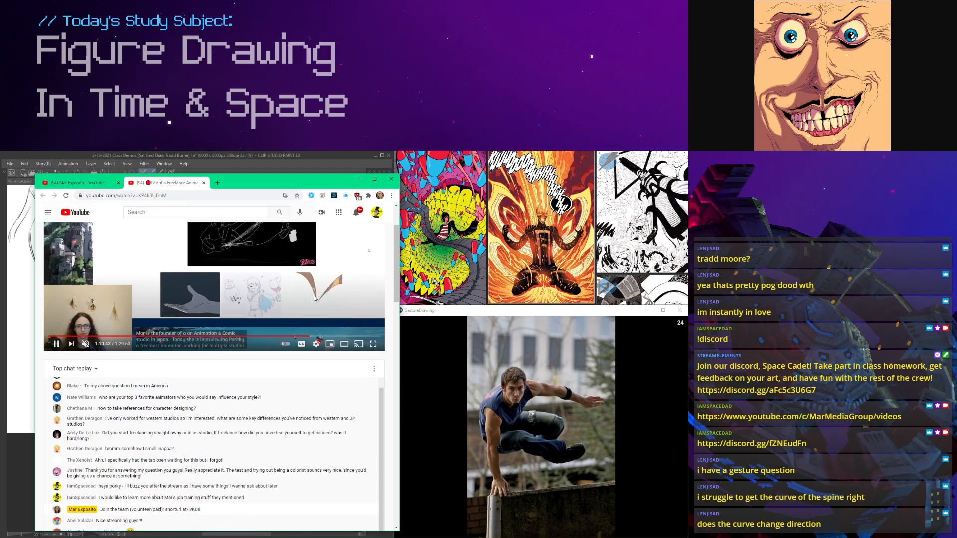
scroll(305, 299, "down", 4)
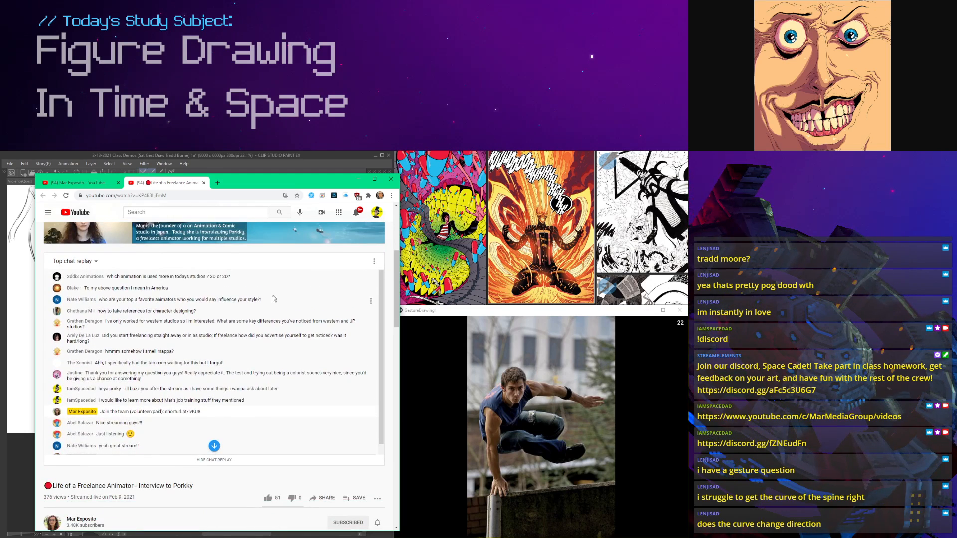
scroll(167, 234, "up", 7)
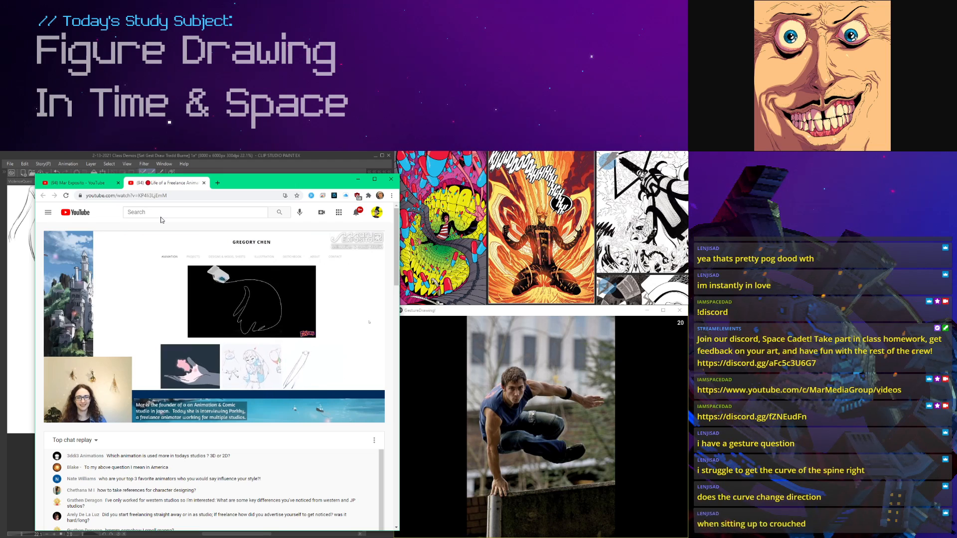
Step: Open the Twitter profile of the animator Porkky in a new browser window
key("ctrl+n")
type("PORRK")
key("BackSpace")
key("BackSpace")
type("KKY")
key("Down")
key("Return")
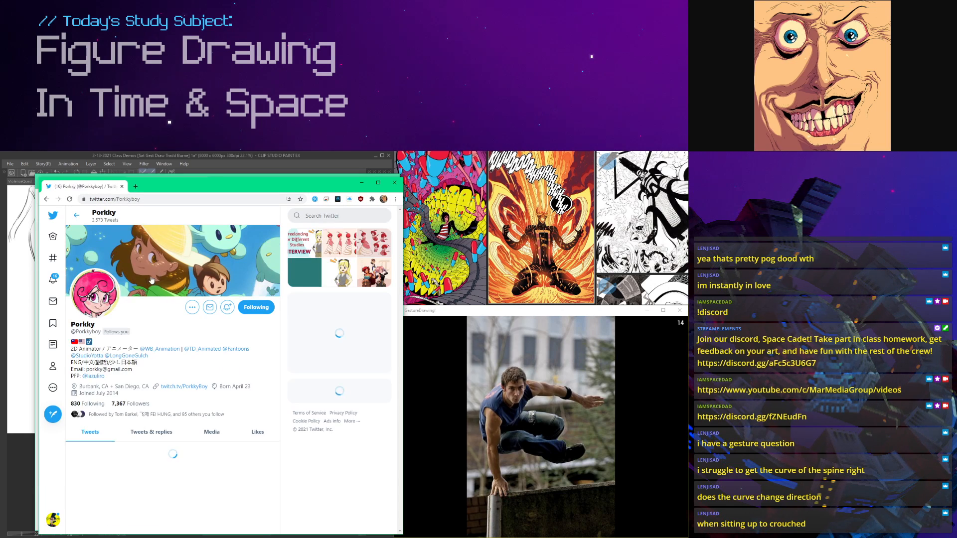
Step: Copy the address of the animator's Twitter profile and view the pinned tweet
left_click(112, 199)
right_click(112, 201)
left_click(132, 249)
scroll(163, 312, "down", 4)
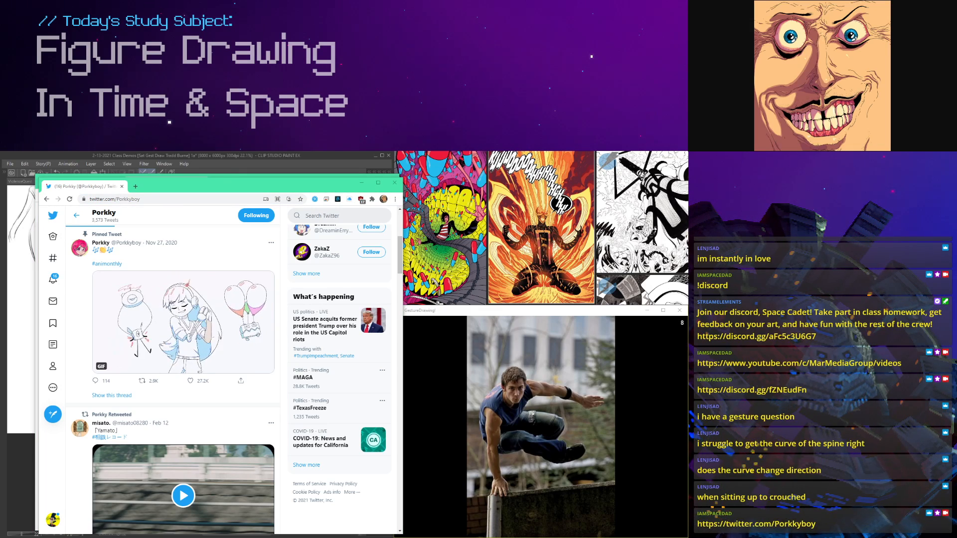
Step: Switch to Discord and open the classroom_chat channel of the class server
key("alt+Tab")
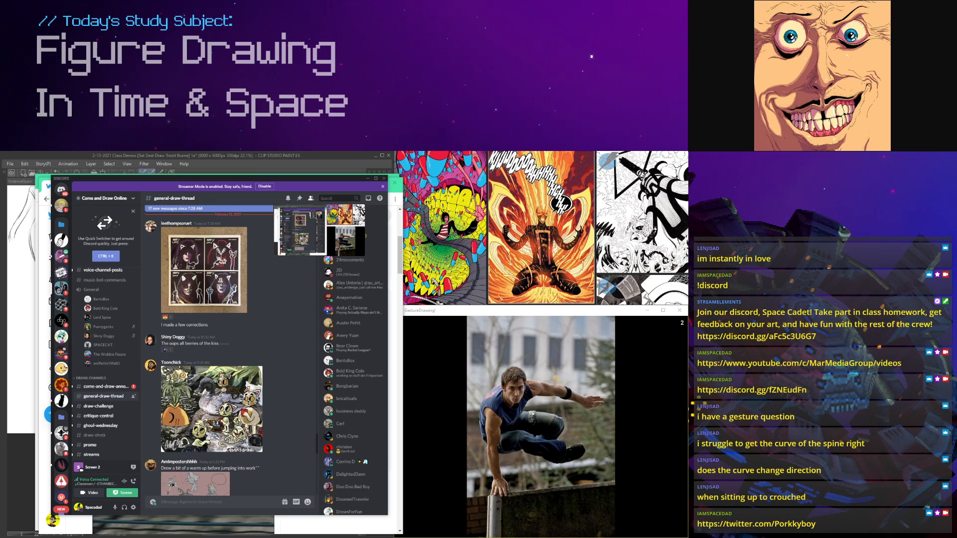
left_click(63, 256)
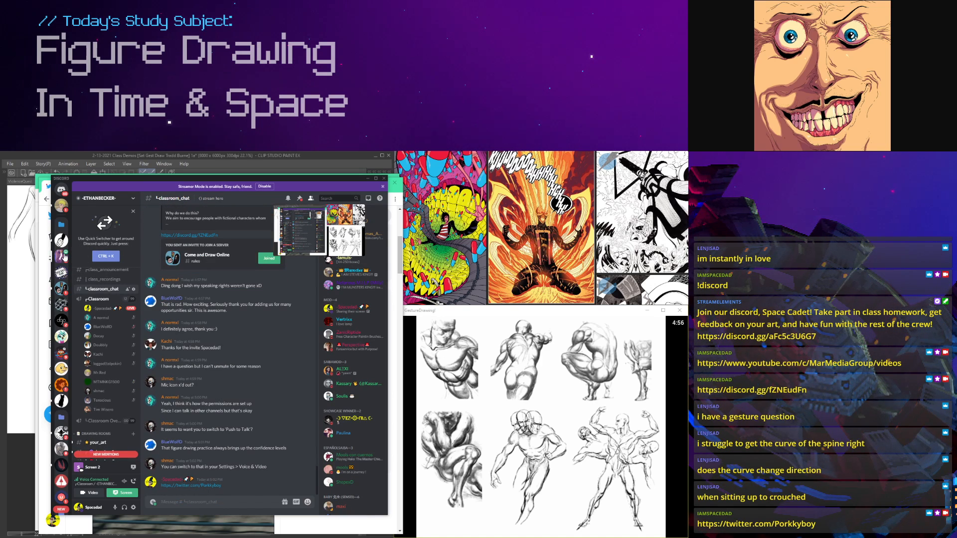
mouse_move(301, 244)
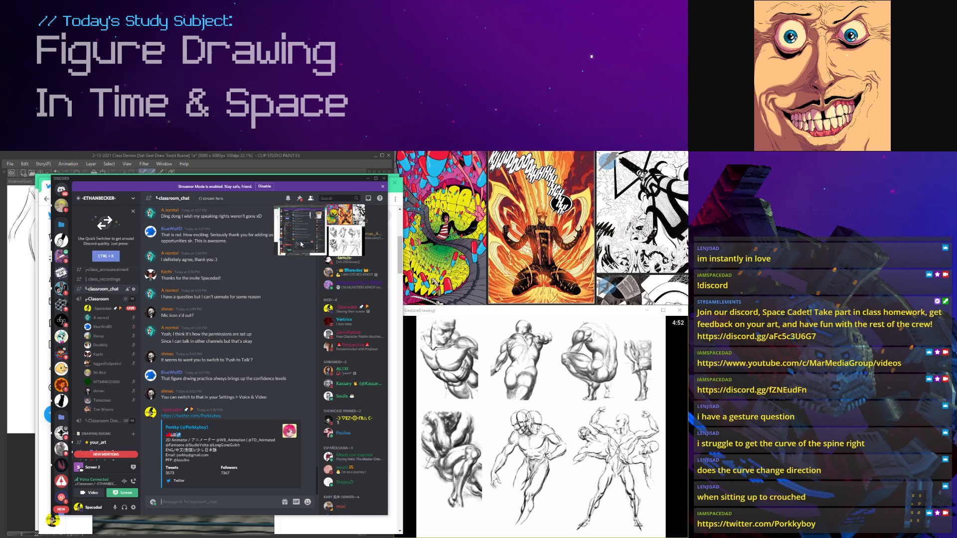
mouse_move(354, 222)
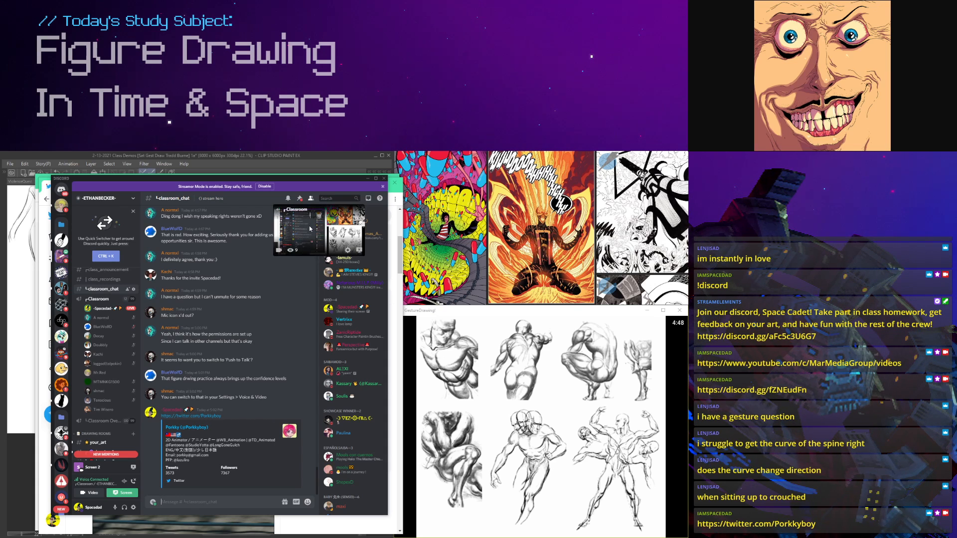
Step: Return to the Come and Draw Online server and browse the artwork posted in general-draw-thread
left_click(63, 287)
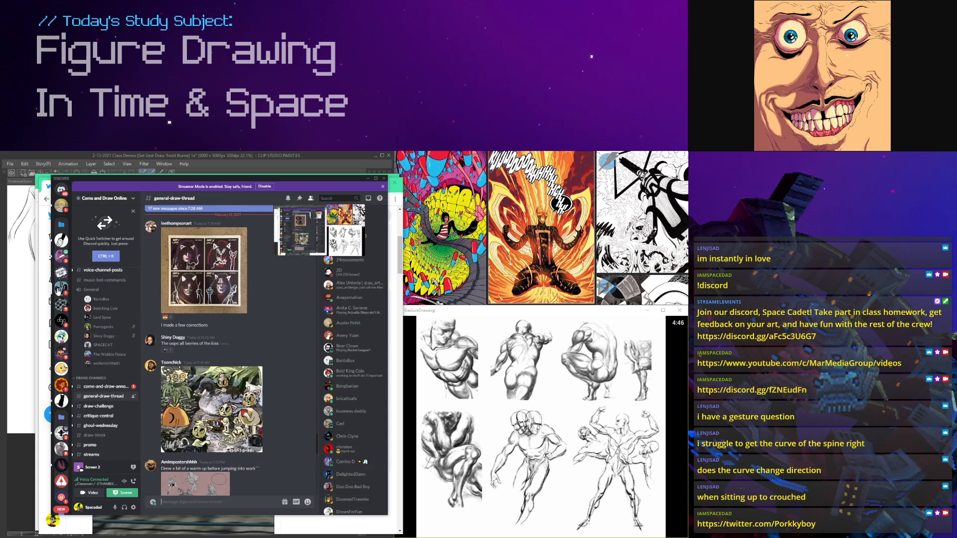
scroll(240, 315, "down", 10)
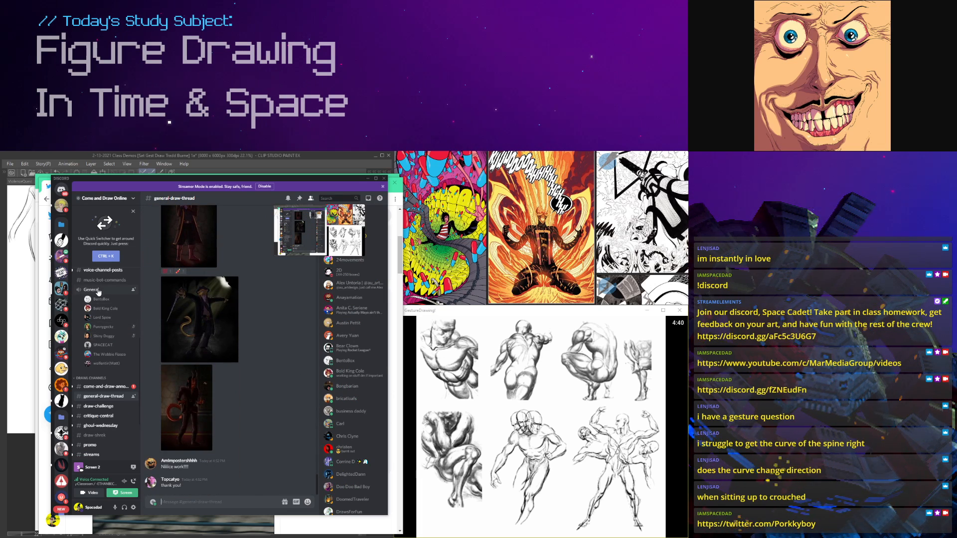
scroll(99, 291, "up", 3)
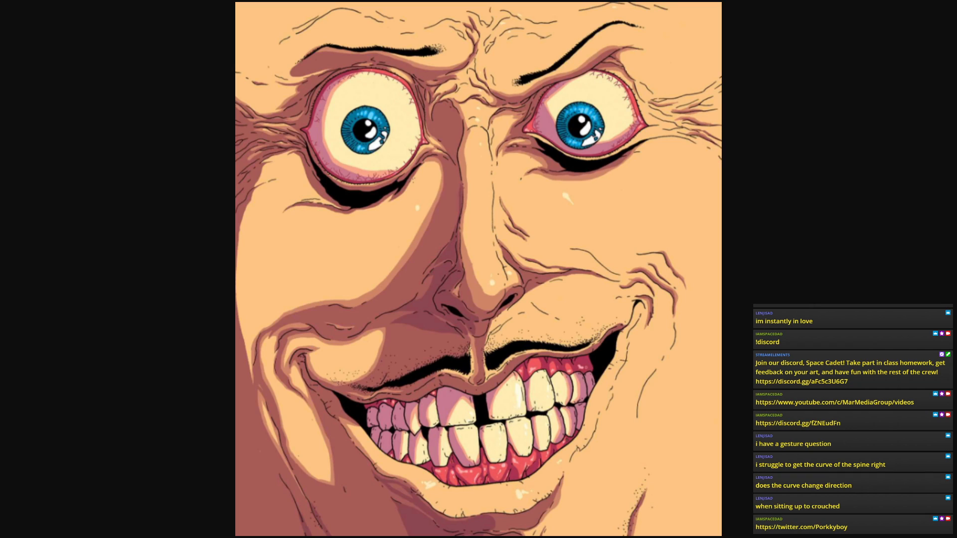
key("F11")
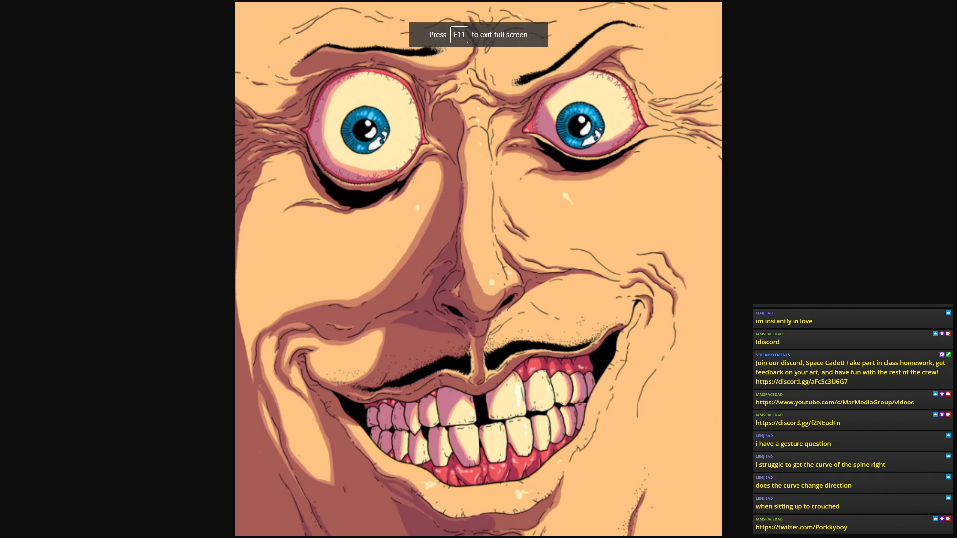